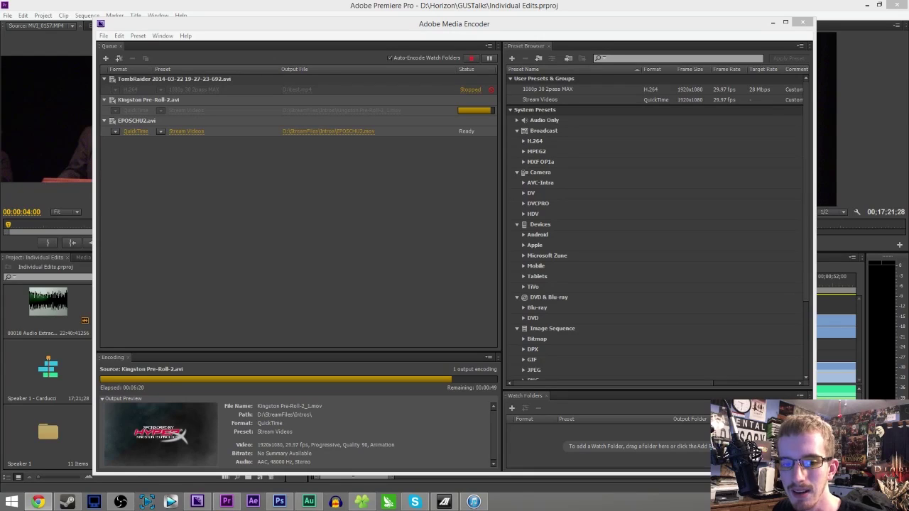
# - Switch back to Premiere Pro and fit the full 00;17;21;28 Speaker 1 – Carducci sequence in the timeline
pyautogui.hotkey('alt', 'Tab')
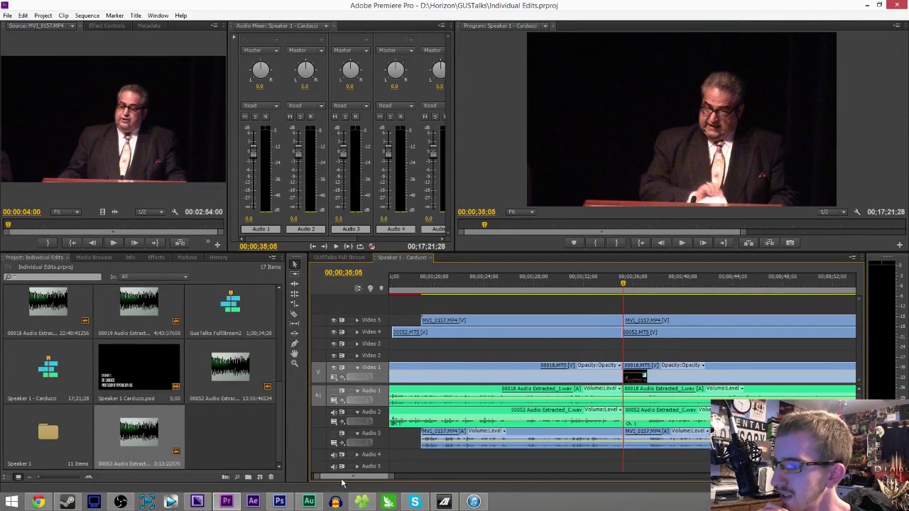
pyautogui.press('\\')
pyautogui.moveTo(856, 475); pyautogui.dragTo(710, 474)
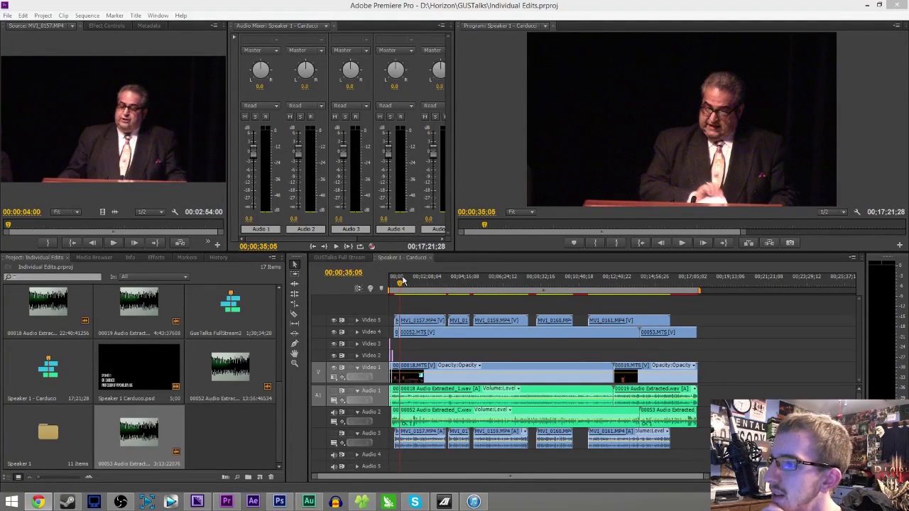
# - Open the Speaker 1 bin of source clips and place it over the project panel
pyautogui.click(671, 314)
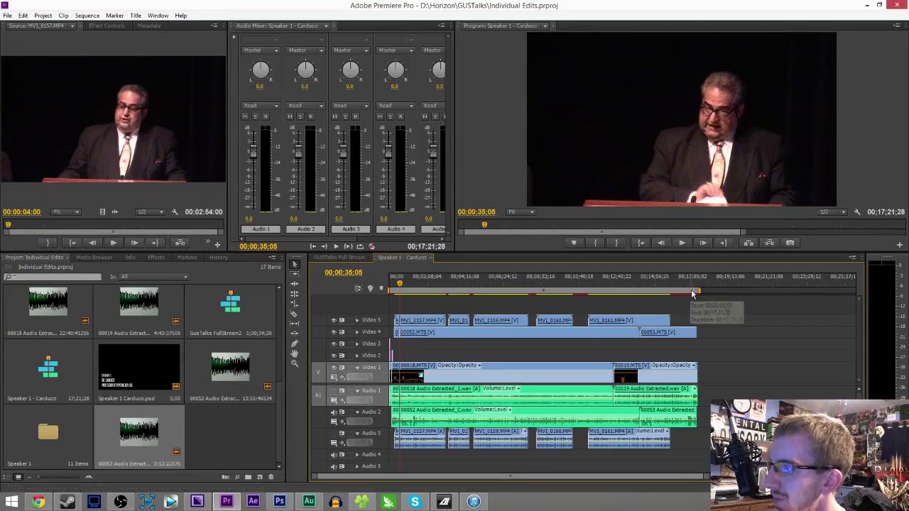
pyautogui.doubleClick(47, 432)
pyautogui.moveTo(216, 296); pyautogui.dragTo(207, 267)
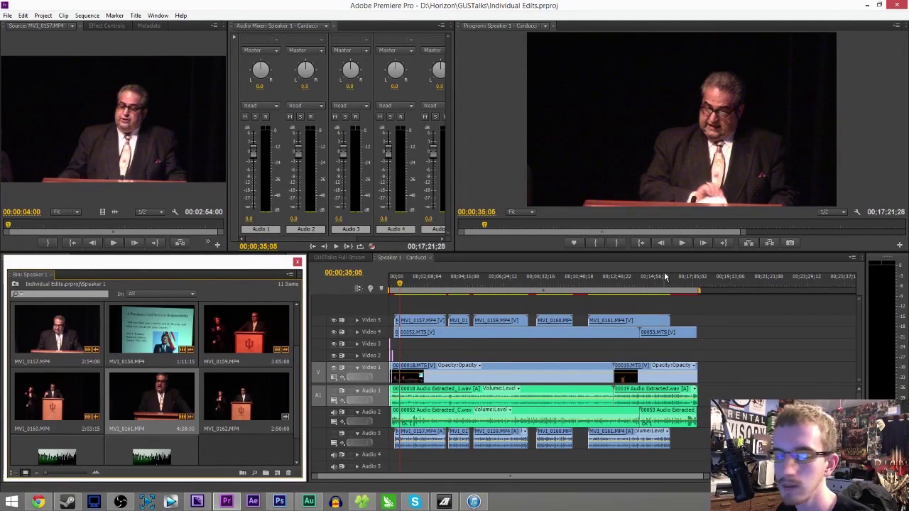
# - Preview the sequence at about 4:55, the very end, 2:20, 7:46 and 10:45
pyautogui.click(477, 279)
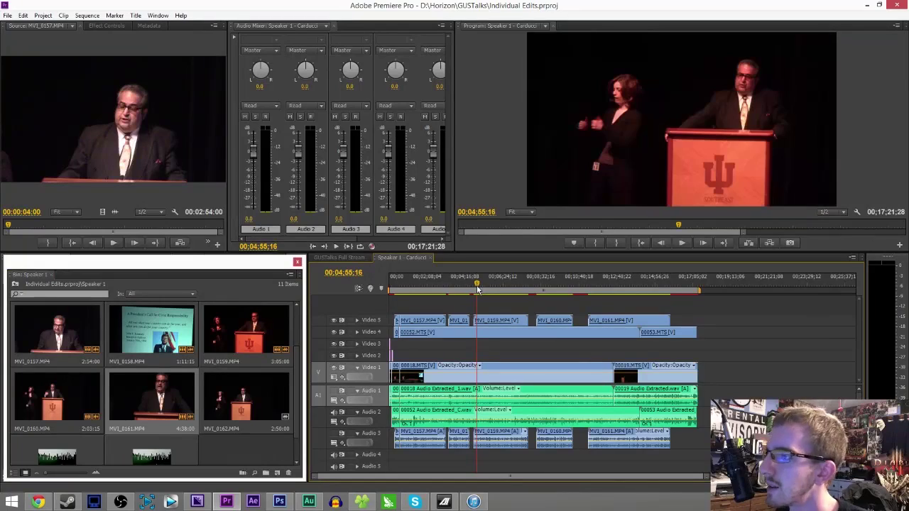
pyautogui.click(700, 282)
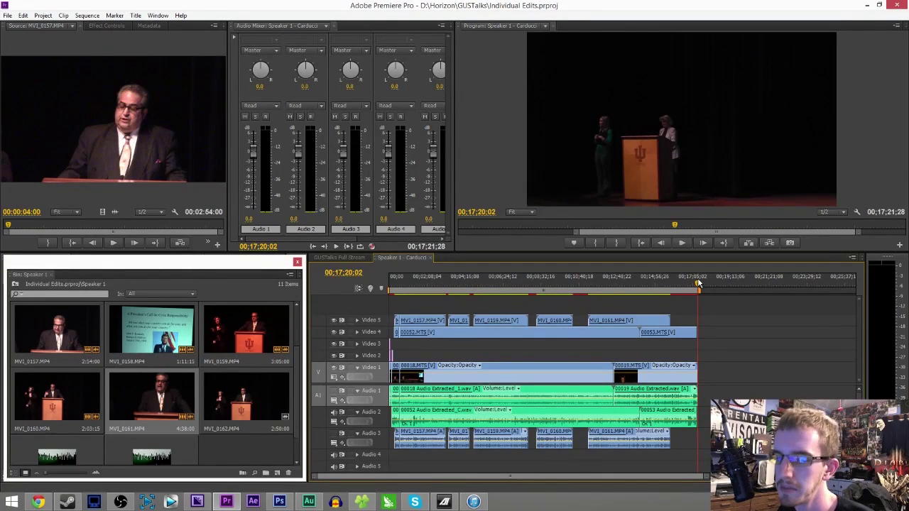
pyautogui.click(431, 283)
pyautogui.click(431, 284)
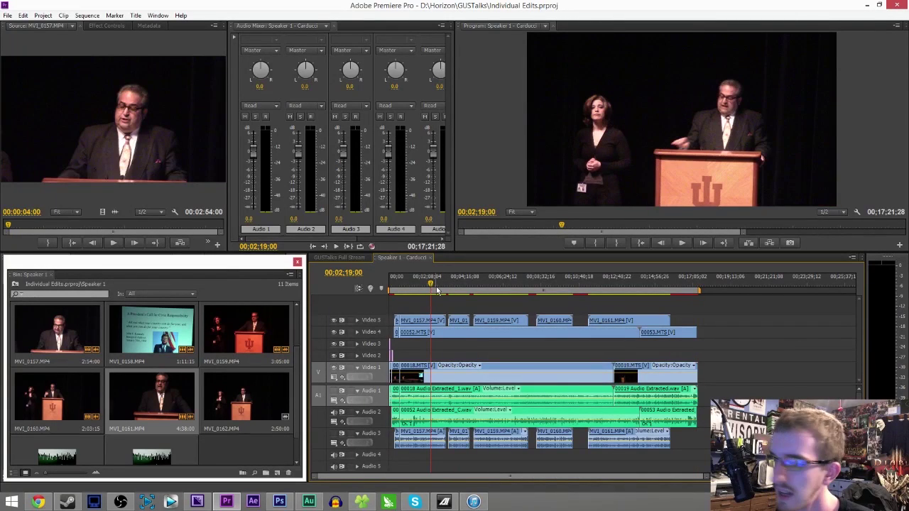
pyautogui.click(526, 283)
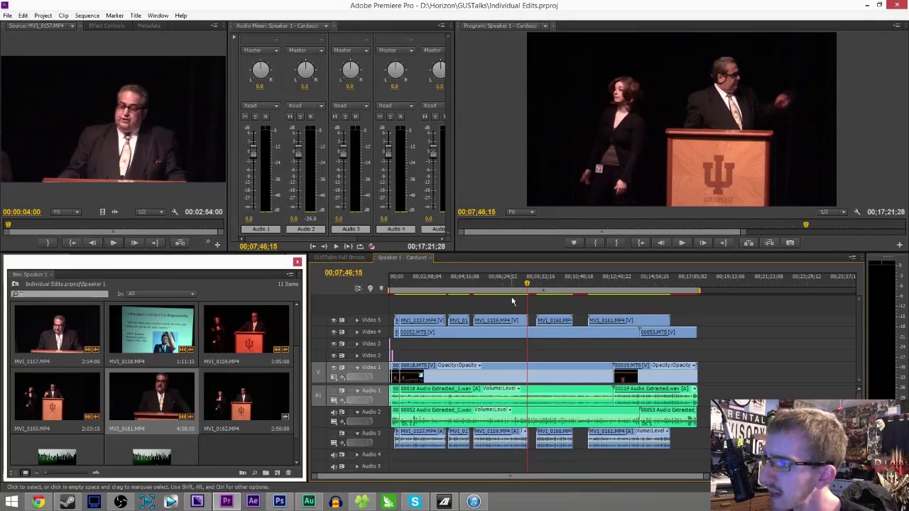
pyautogui.click(581, 284)
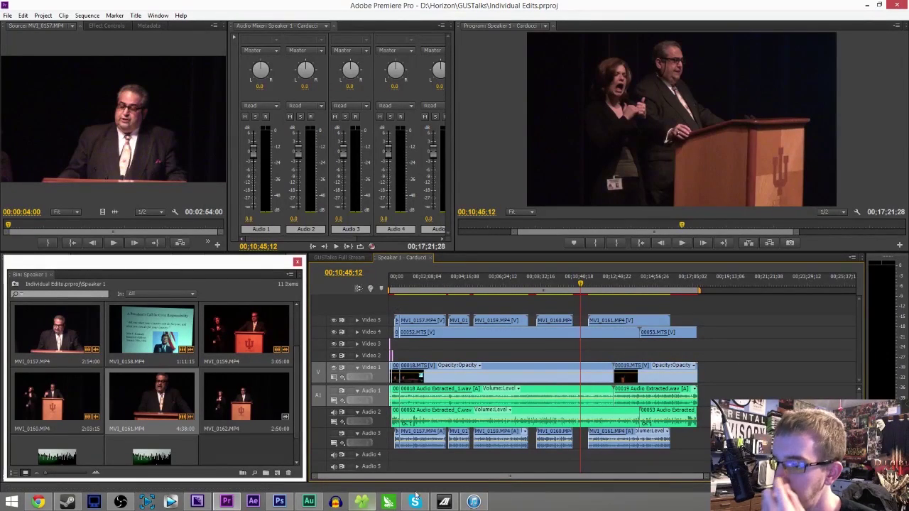
pyautogui.click(121, 502)
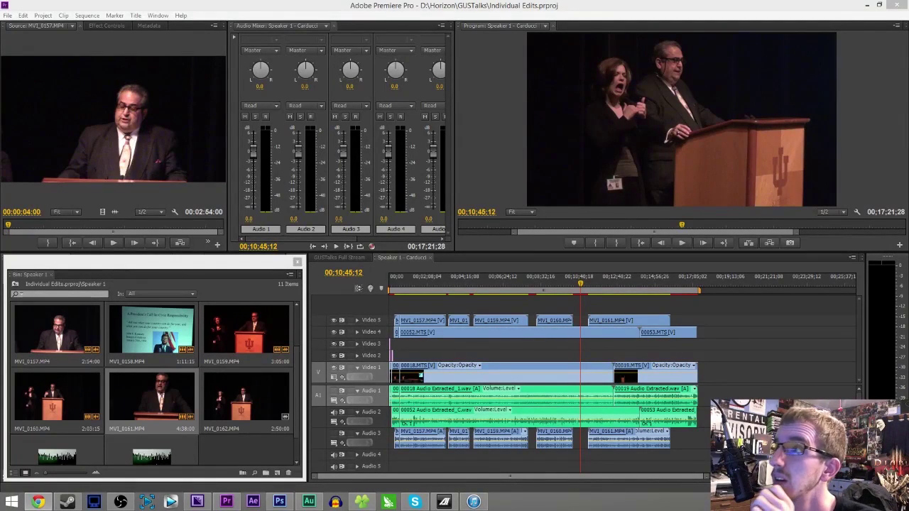
pyautogui.click(395, 281)
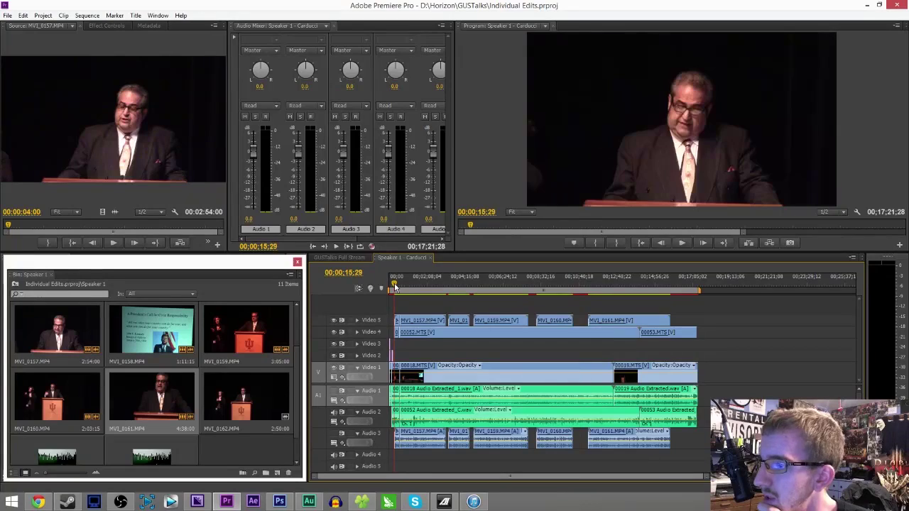
pyautogui.moveTo(703, 481); pyautogui.dragTo(597, 471)
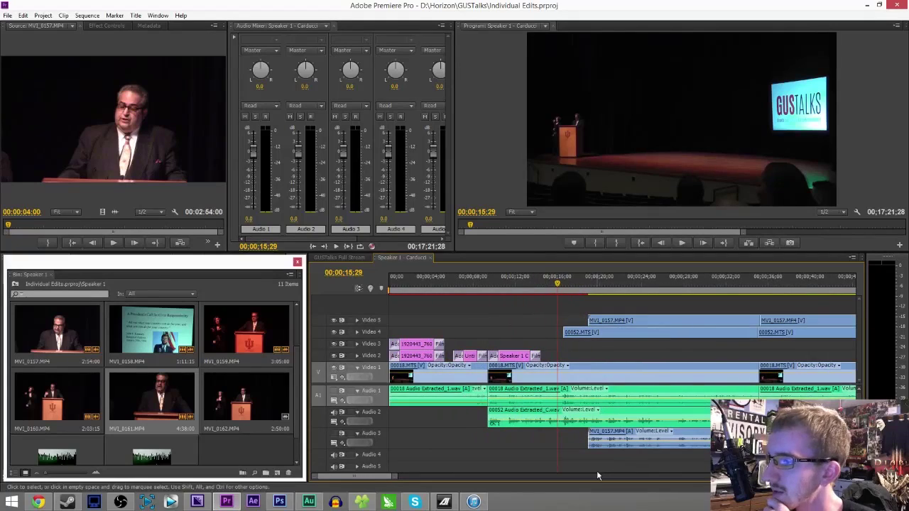
pyautogui.click(567, 290)
pyautogui.moveTo(567, 289); pyautogui.dragTo(565, 286)
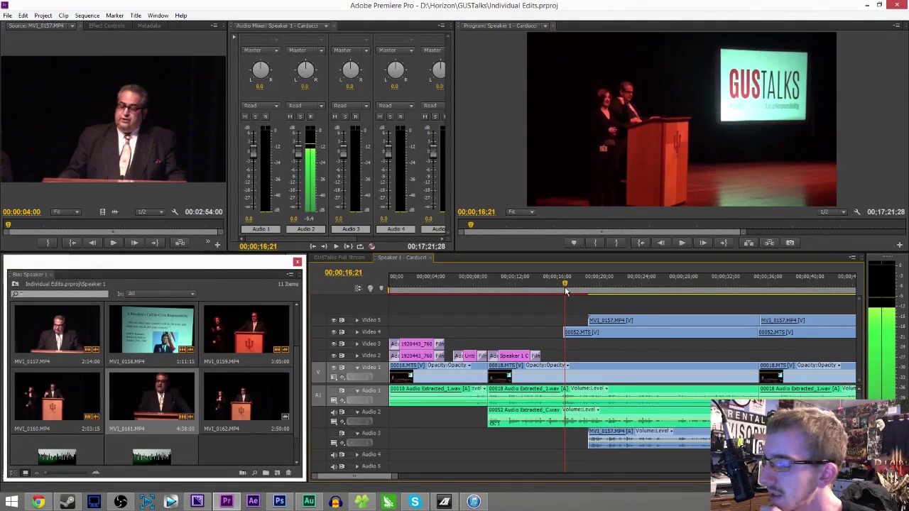
pyautogui.moveTo(395, 474); pyautogui.dragTo(375, 474)
pyautogui.click(583, 279)
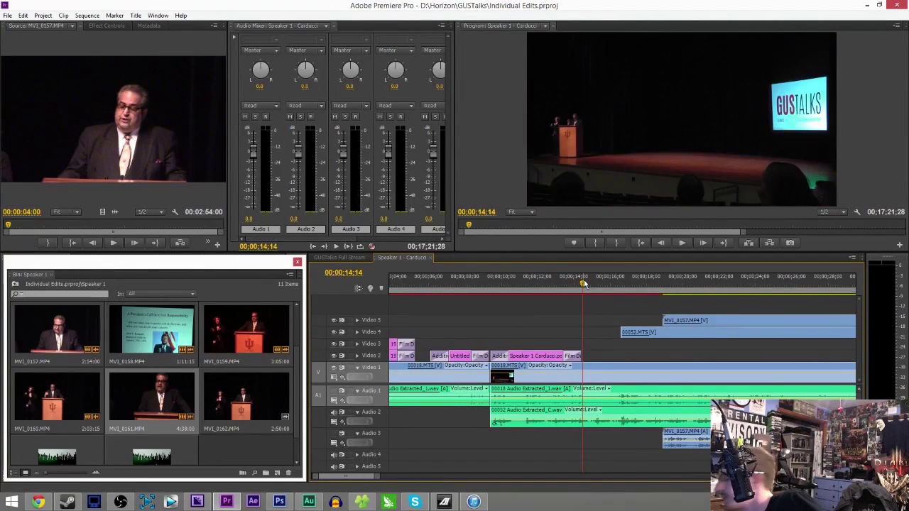
pyautogui.press('space')
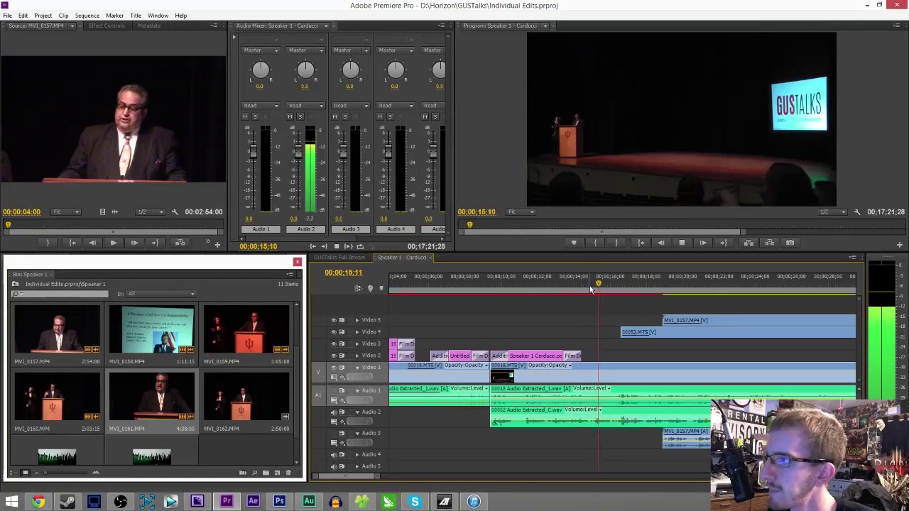
pyautogui.press('space')
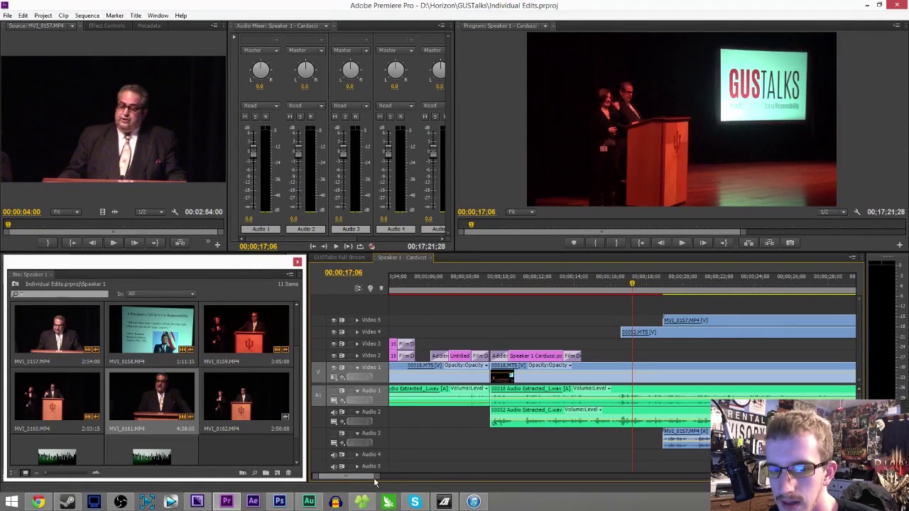
pyautogui.scroll(-5, 375, 481)
pyautogui.moveTo(376, 477); pyautogui.dragTo(405, 476)
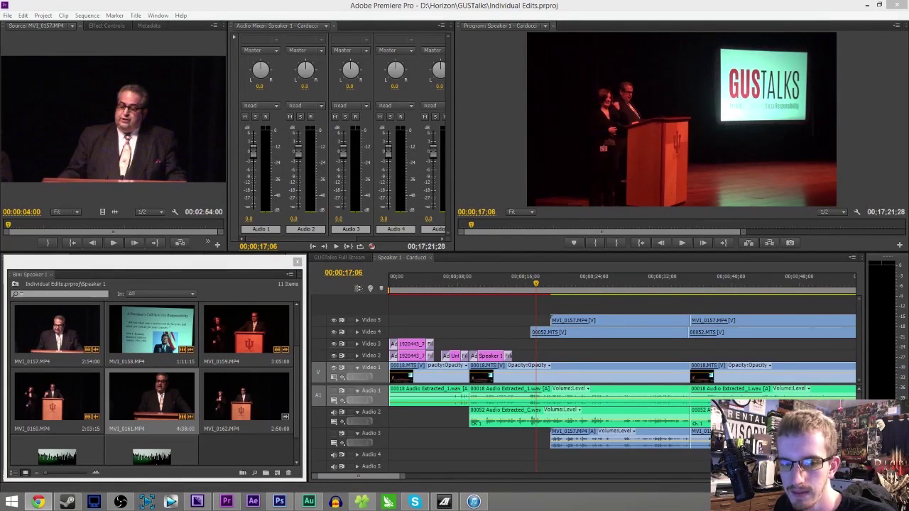
pyautogui.click(558, 284)
pyautogui.press('space')
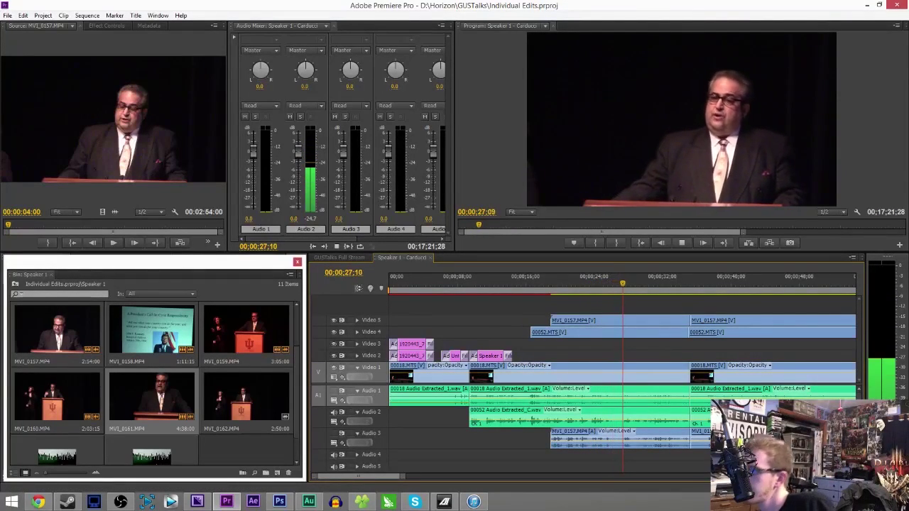
pyautogui.click(688, 288)
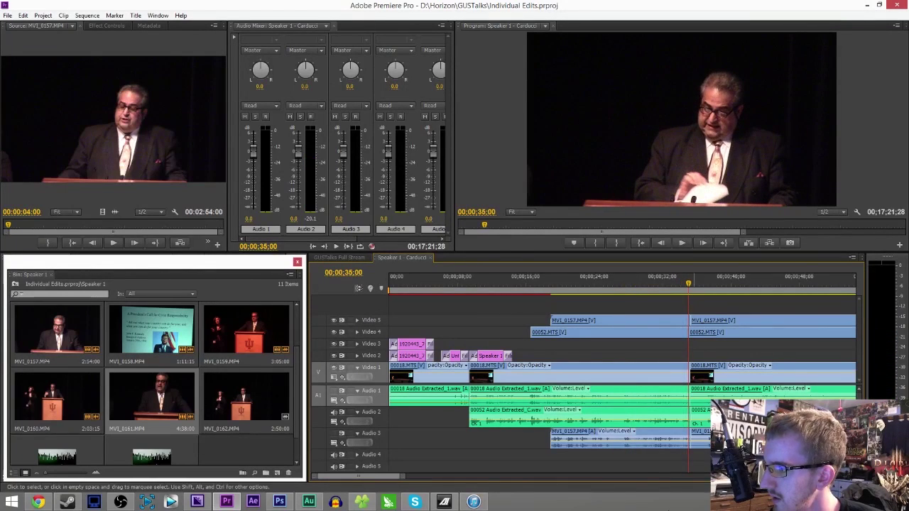
# - Zoom in around 35 seconds and razor all video and audio tracks at 00;00;34;27
pyautogui.press('=')
pyautogui.press('=')
pyautogui.press('=')
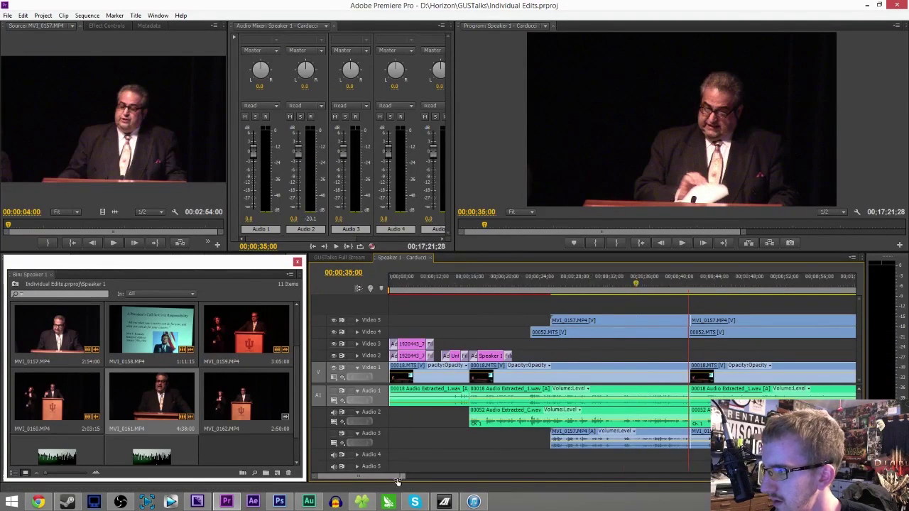
pyautogui.press('=')
pyautogui.press('=')
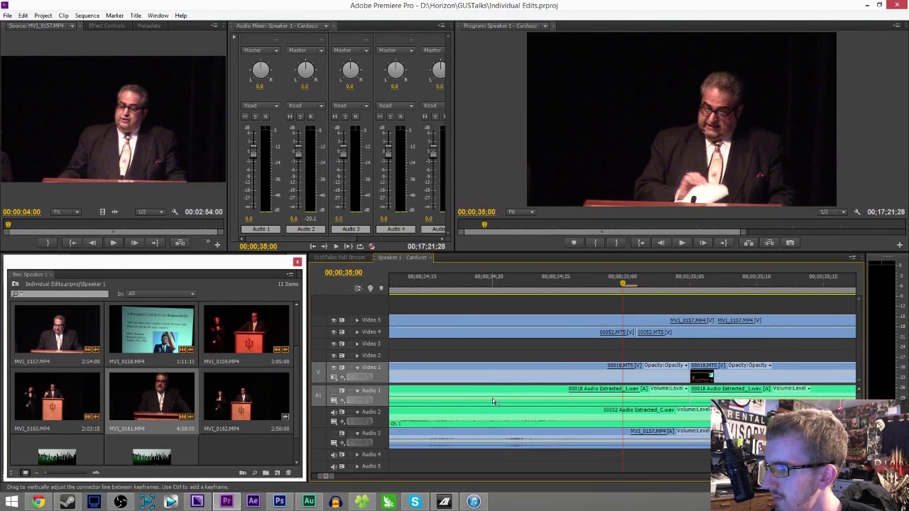
pyautogui.moveTo(602, 273); pyautogui.dragTo(593, 274)
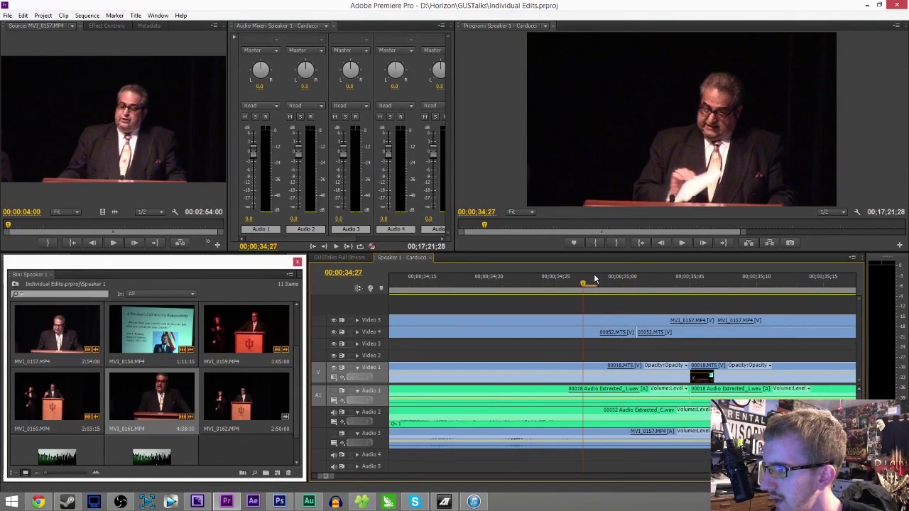
pyautogui.press('c')
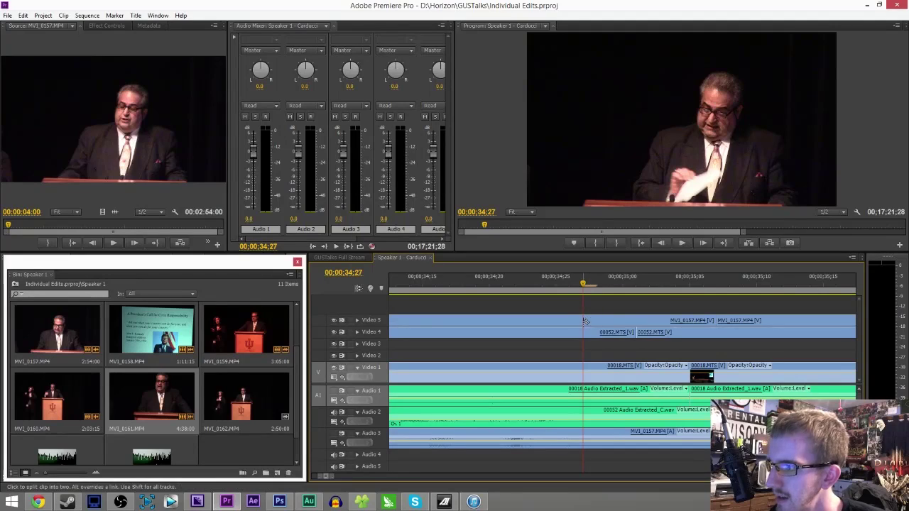
pyautogui.click(584, 321)
pyautogui.click(585, 366)
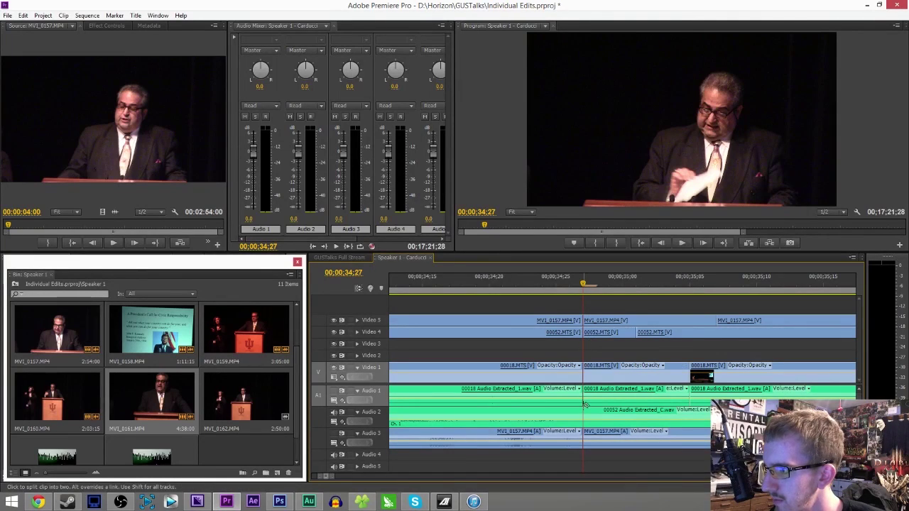
pyautogui.click(586, 410)
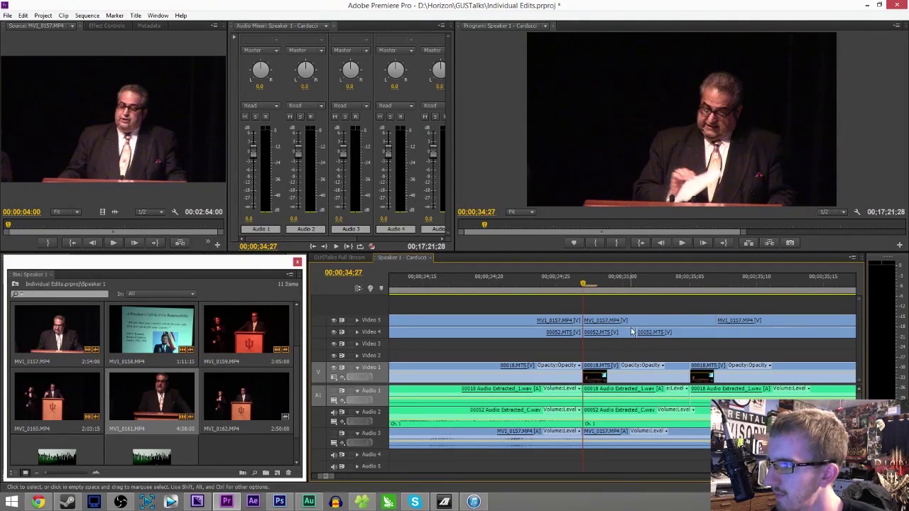
# - Delete the clip pieces after 00;00;34;29 and trim the starts of the 00052.MTS and Video 1 clips
pyautogui.press('Right')
pyautogui.press('Right')
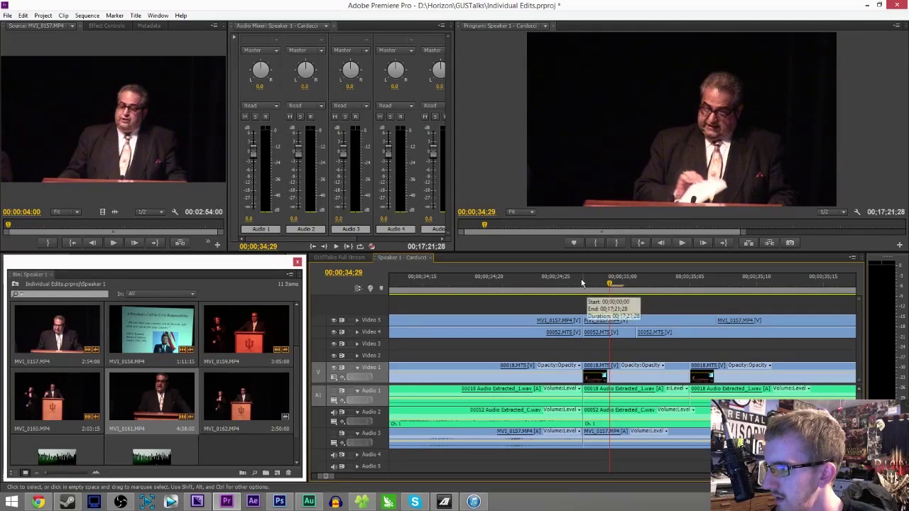
pyautogui.moveTo(601, 301); pyautogui.dragTo(618, 472)
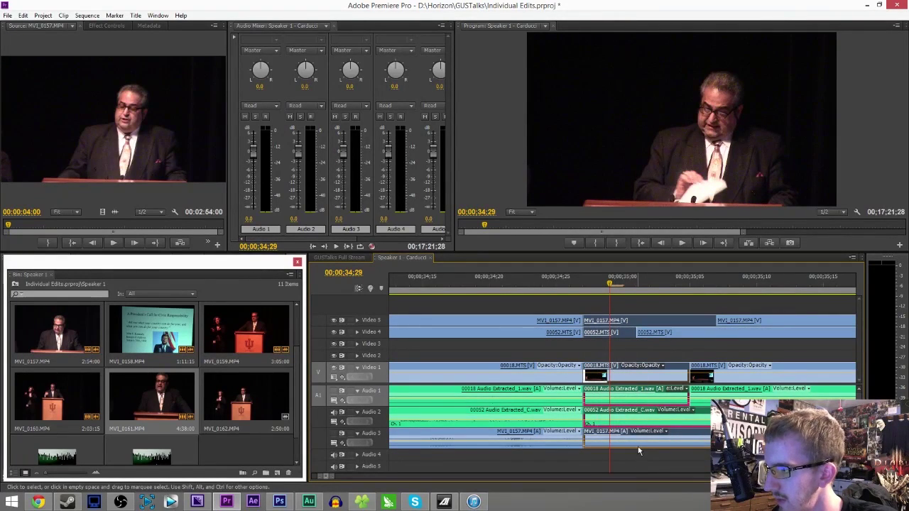
pyautogui.press('Delete')
pyautogui.moveTo(640, 332); pyautogui.dragTo(690, 340)
pyautogui.moveTo(691, 377); pyautogui.dragTo(717, 384)
pyautogui.moveTo(691, 333); pyautogui.dragTo(718, 332)
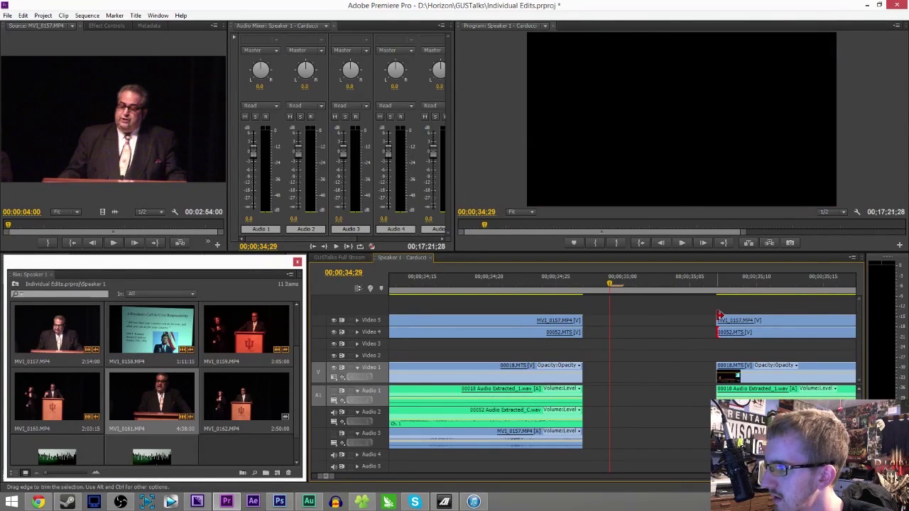
# - Remove the empty gap so the following clips butt up continuously
pyautogui.click(622, 370)
pyautogui.press('Delete')
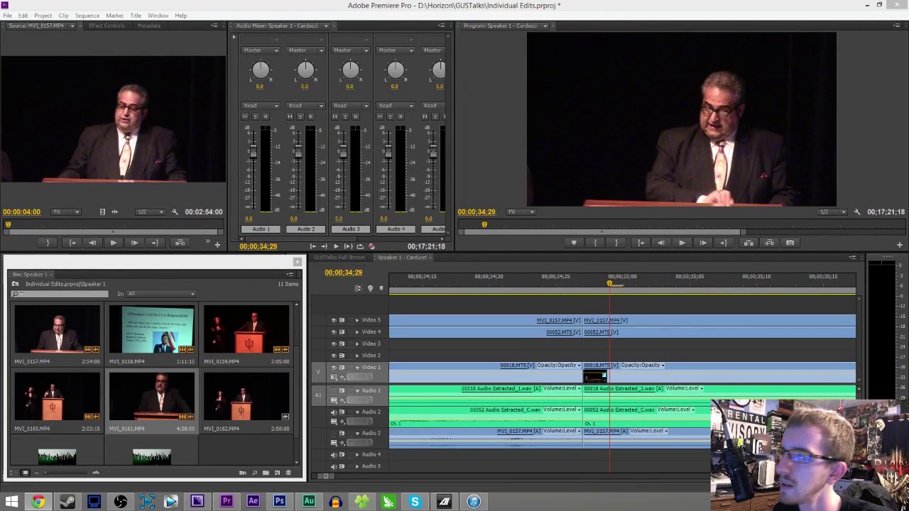
pyautogui.click(660, 20)
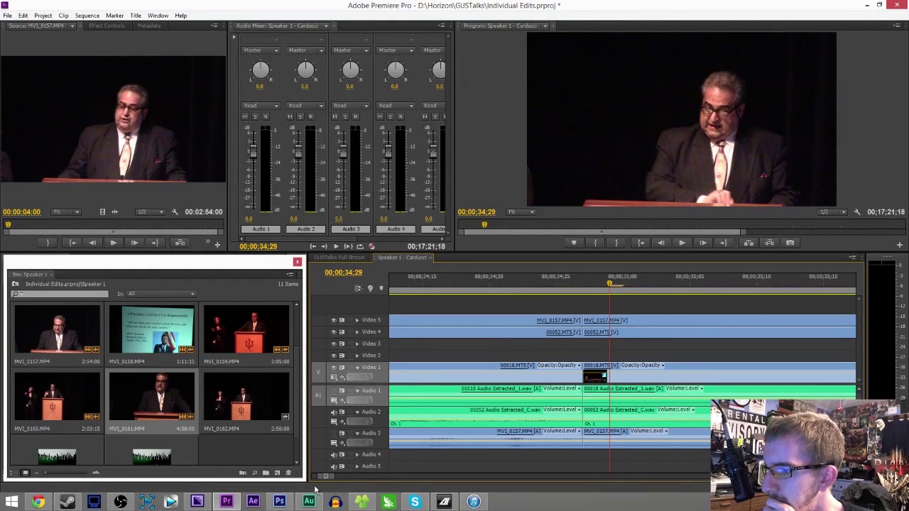
# - Check the Media Encoder queue, then save the Premiere project
pyautogui.moveTo(328, 478); pyautogui.dragTo(336, 481)
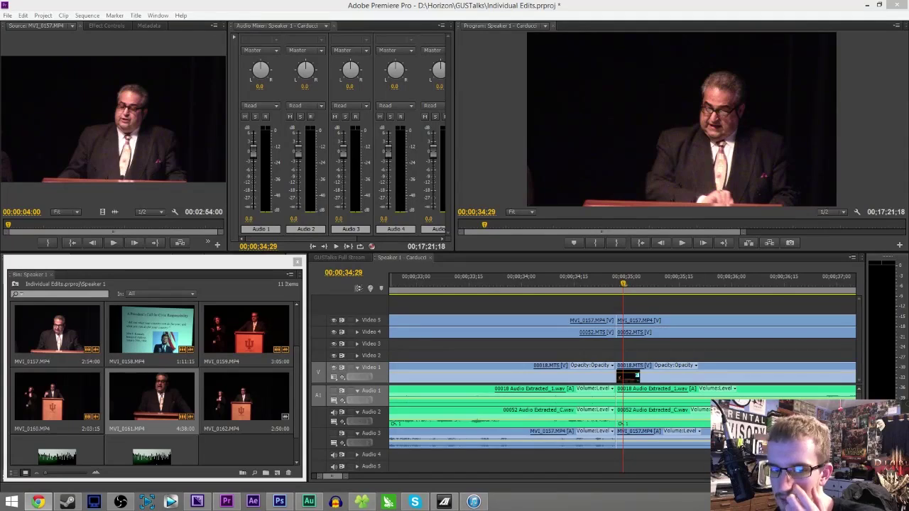
pyautogui.click(199, 502)
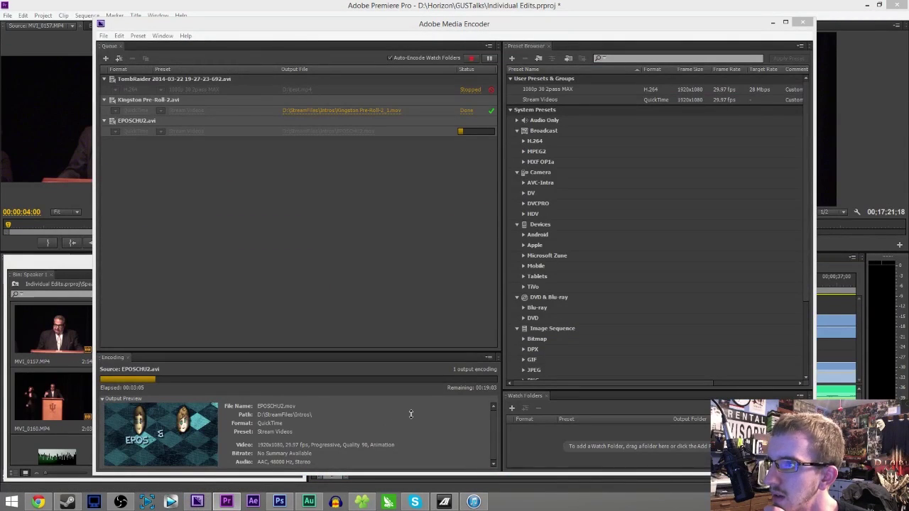
pyautogui.click(472, 6)
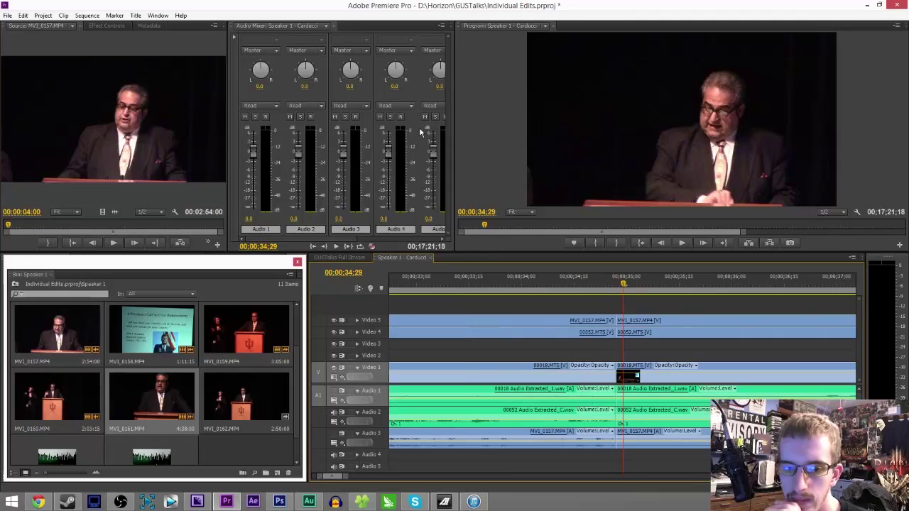
pyautogui.hotkey('ctrl', 's')
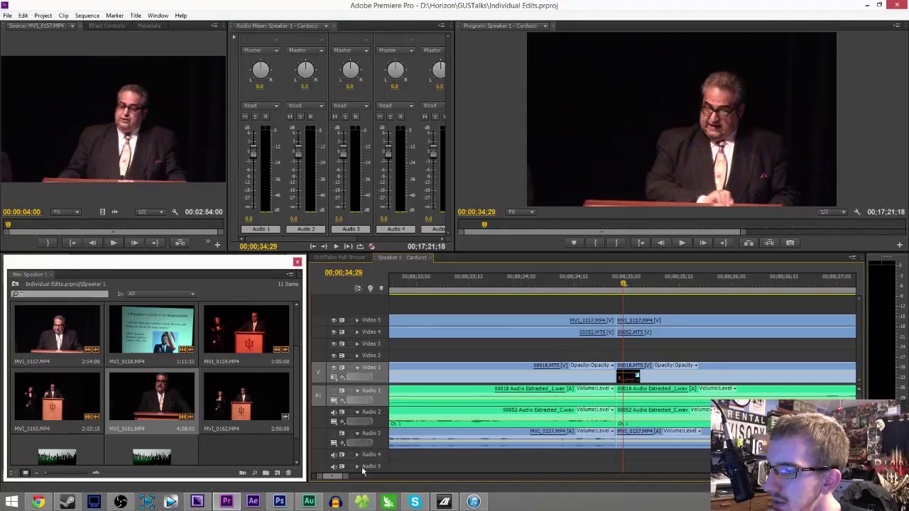
# - Play back the joined edit and turn off the Audio 3 track output
pyautogui.moveTo(350, 477)
pyautogui.mouseDown()
pyautogui.moveTo(383, 483)
pyautogui.moveTo(355, 488)
pyautogui.mouseUp()
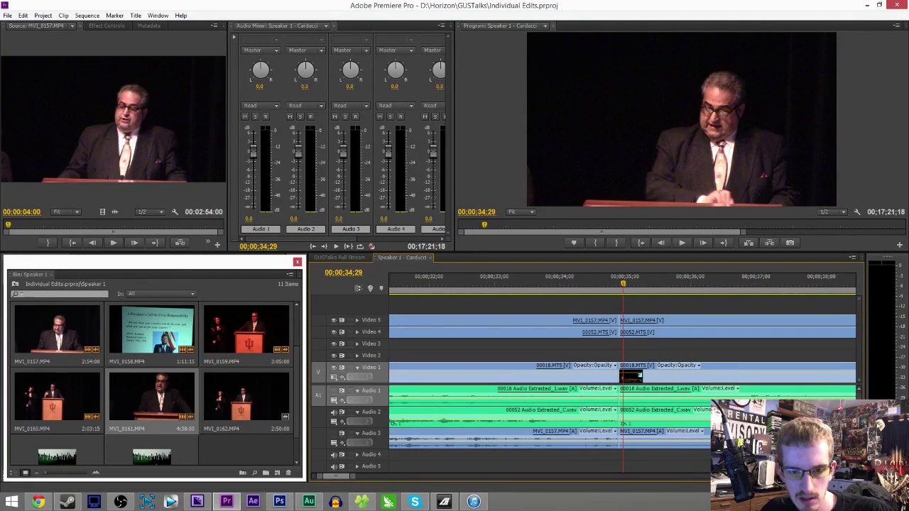
pyautogui.hotkey('alt', 'Tab')
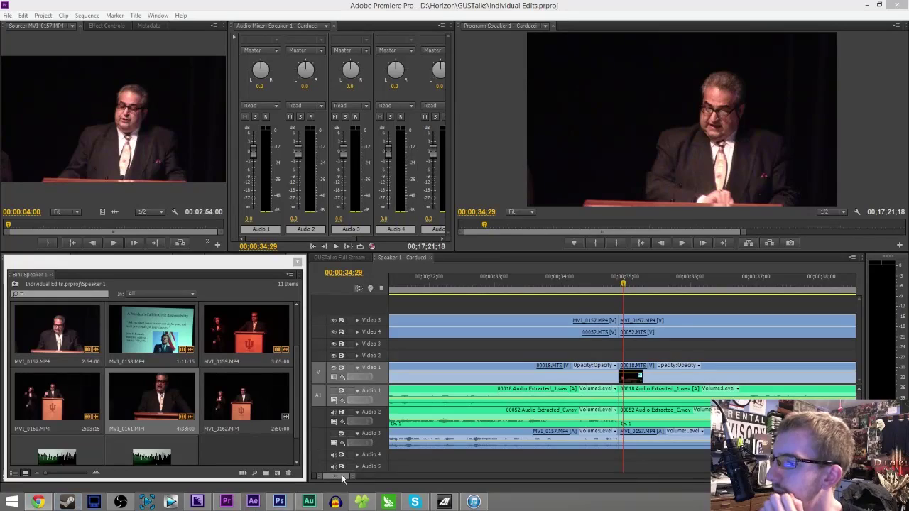
pyautogui.moveTo(353, 478)
pyautogui.mouseDown()
pyautogui.moveTo(422, 481)
pyautogui.moveTo(337, 478)
pyautogui.mouseUp()
pyautogui.press('space')
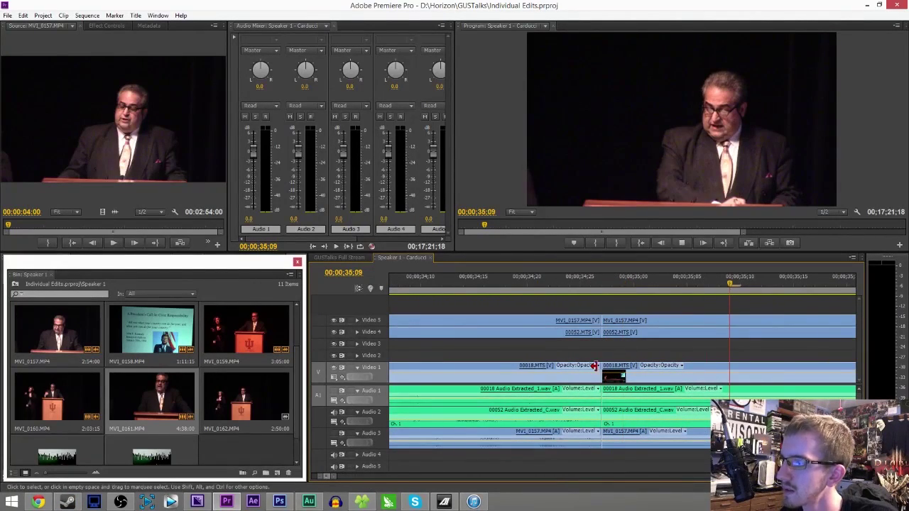
pyautogui.moveTo(333, 478); pyautogui.dragTo(446, 478)
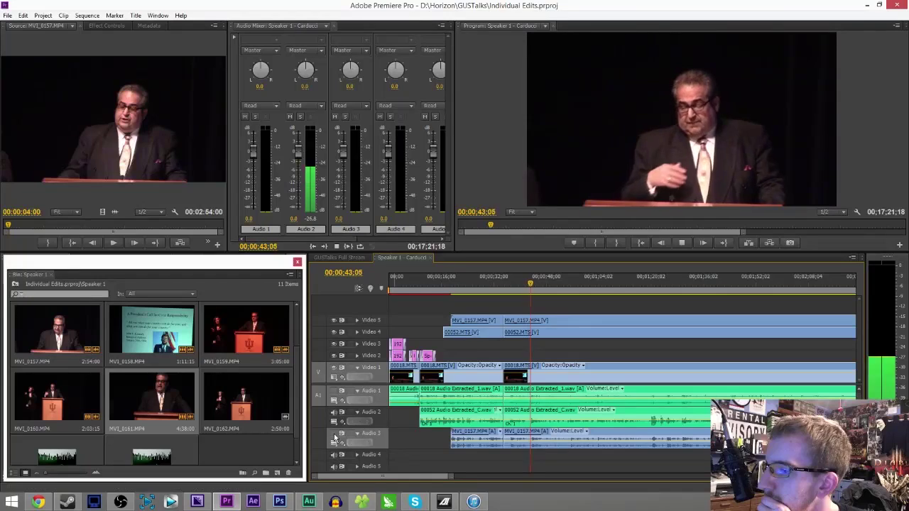
pyautogui.click(333, 434)
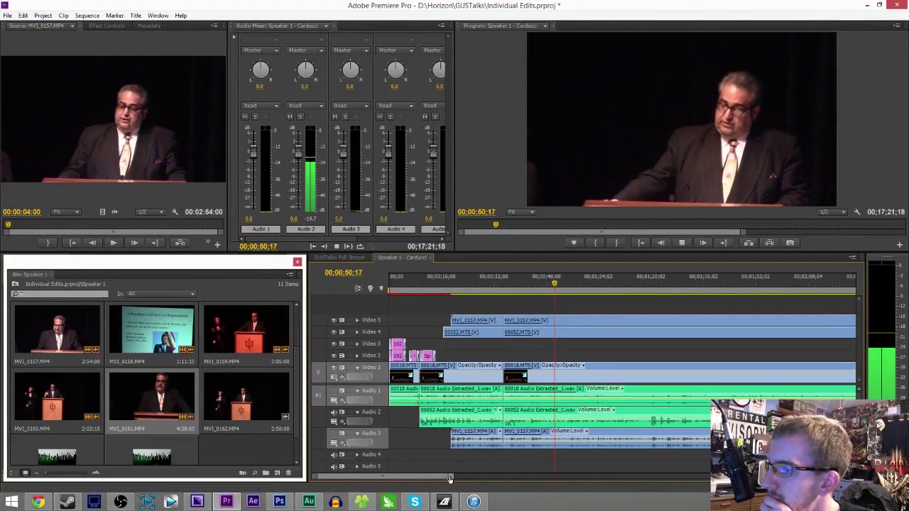
pyautogui.hscroll(5, 447, 480)
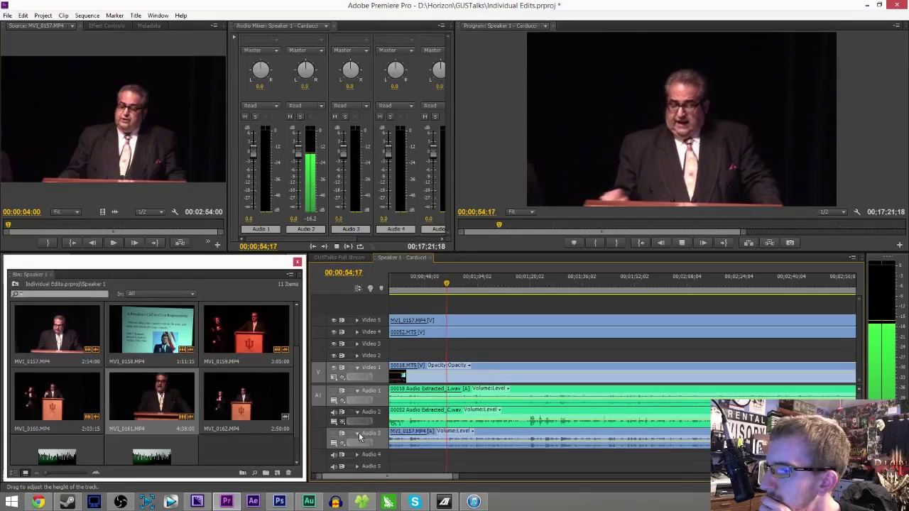
# - Collapse the Audio 3 and Audio 1 tracks and play from about 01;19 to 01;23
pyautogui.click(357, 433)
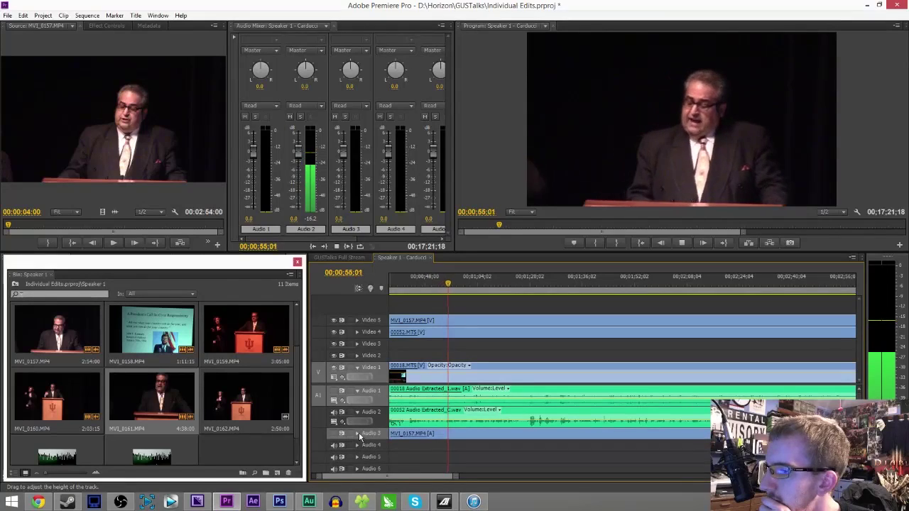
pyautogui.click(357, 390)
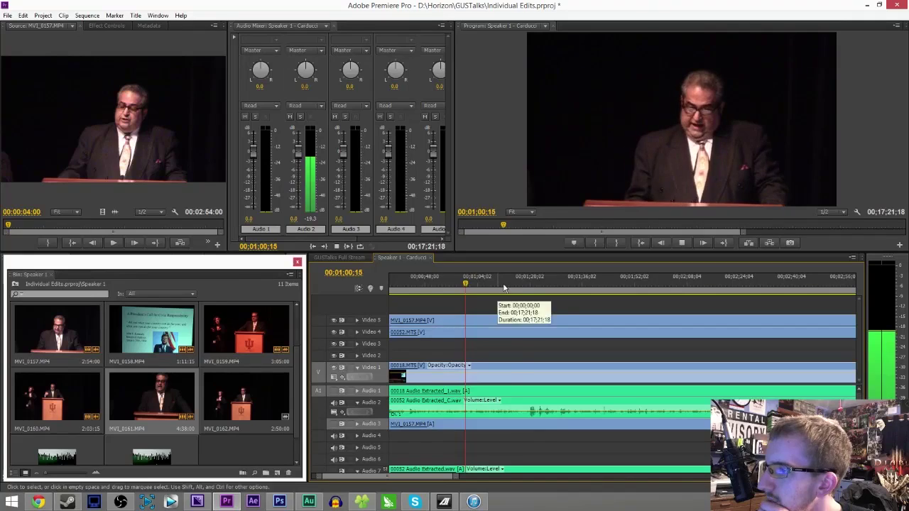
pyautogui.click(526, 284)
pyautogui.press('space')
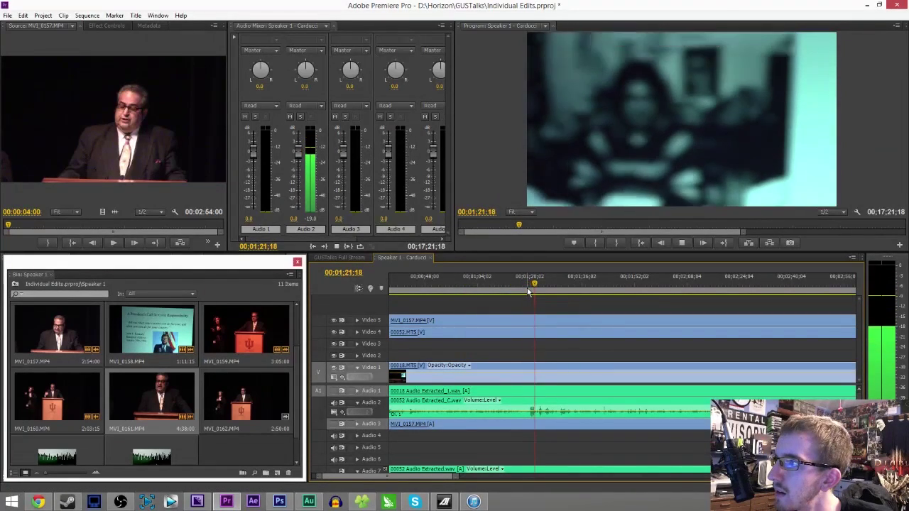
pyautogui.press('space')
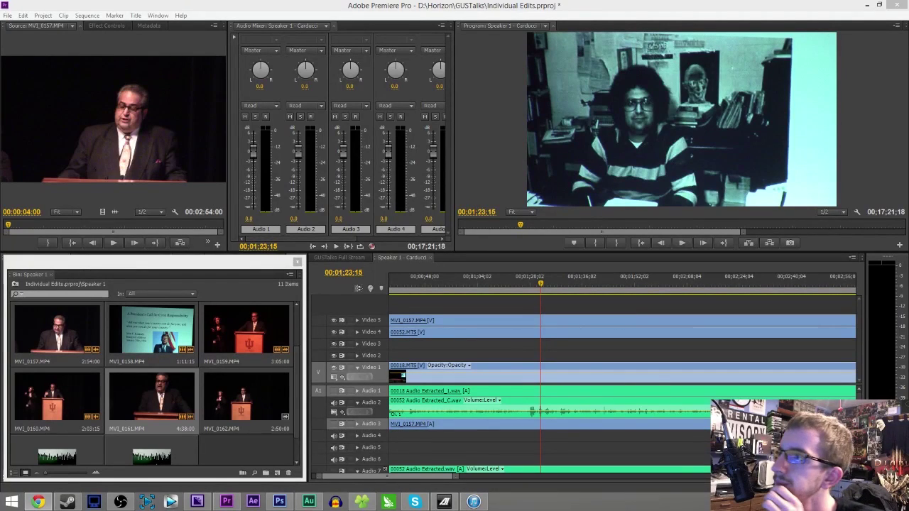
# - Replay the footage from about 01;19;25 and then from 01;11 to find the unwanted video
pyautogui.hotkey('alt', 'Tab')
pyautogui.moveTo(536, 284); pyautogui.dragTo(528, 286)
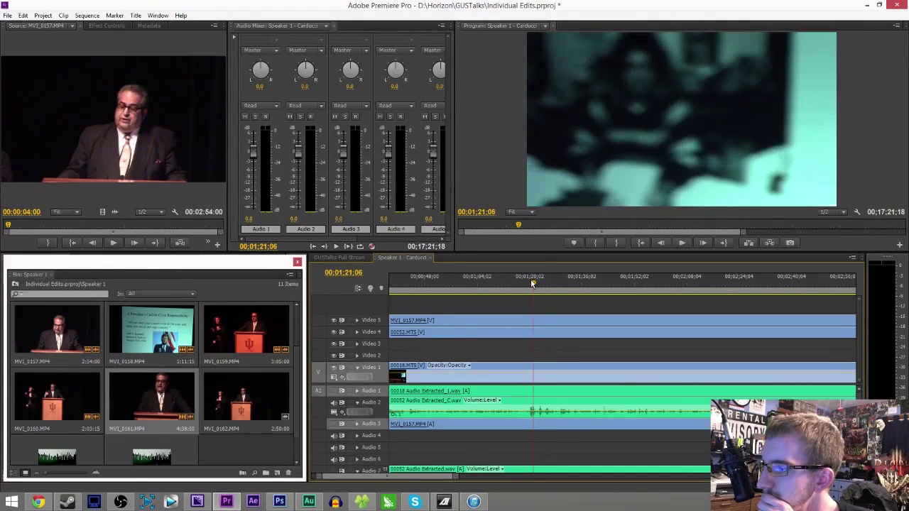
pyautogui.press('space')
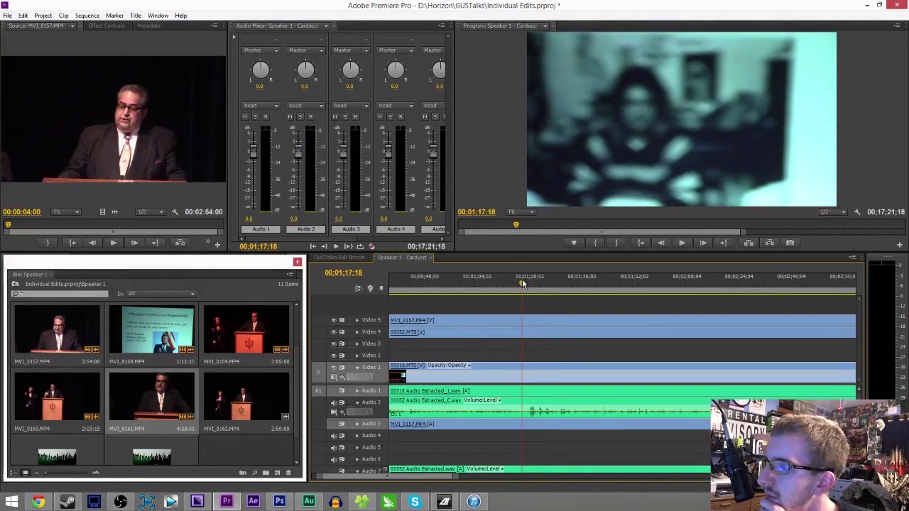
pyautogui.click(522, 284)
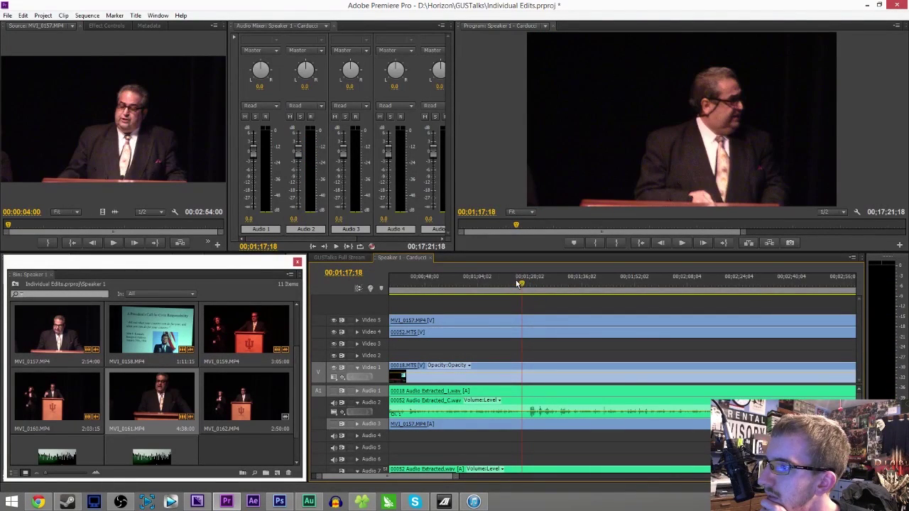
pyautogui.click(503, 285)
pyautogui.press('space')
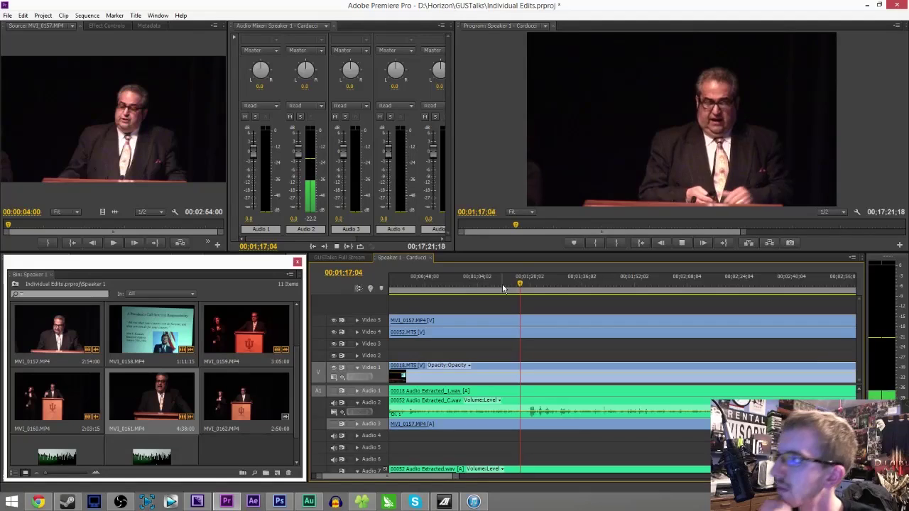
pyautogui.press('space')
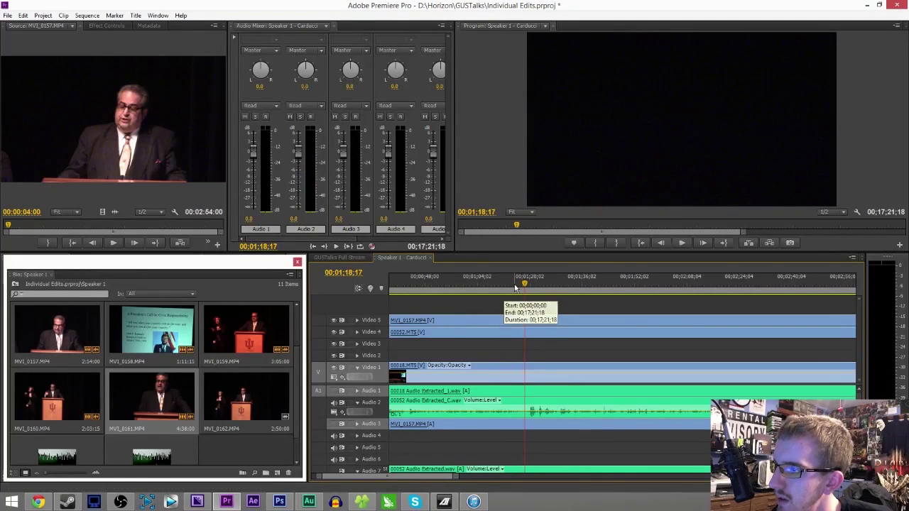
# - Review the footage around 01;13 and park the playhead at 01;12;29
pyautogui.click(508, 284)
pyautogui.moveTo(449, 474); pyautogui.dragTo(419, 475)
pyautogui.press('space')
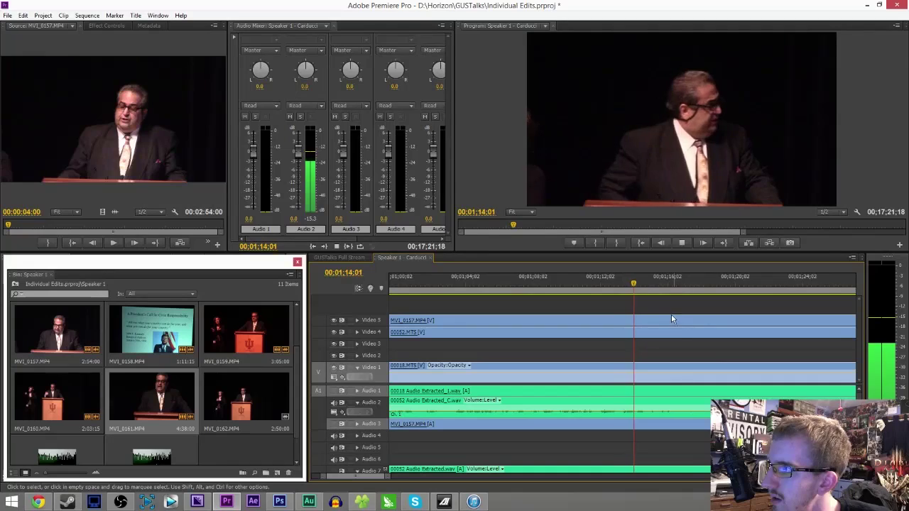
pyautogui.click(620, 285)
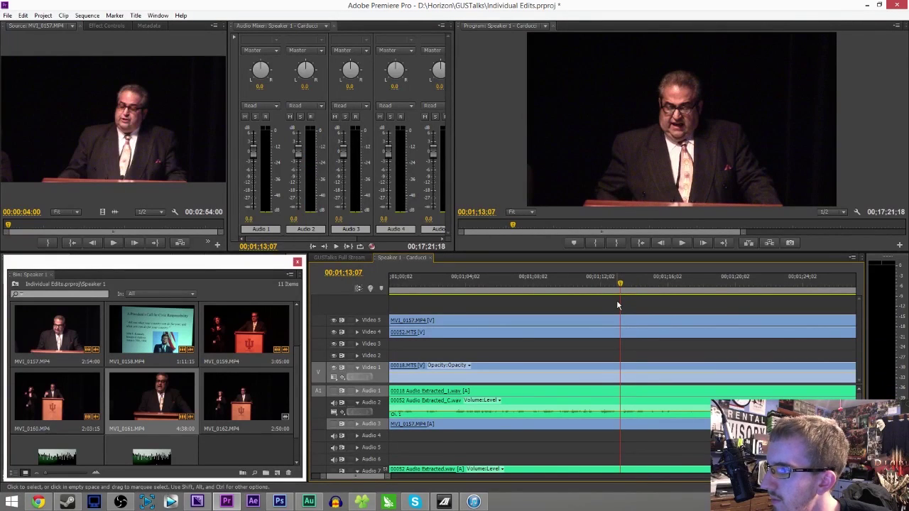
pyautogui.click(616, 292)
# - Razor the Video 1, Audio 1, 00052 and MV1_0157 clips at 01;12;29
pyautogui.press('c')
pyautogui.click(616, 392)
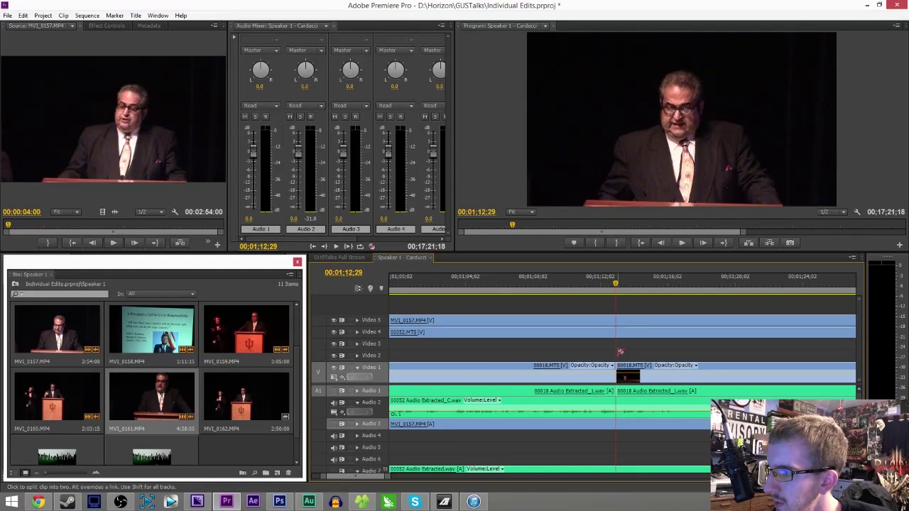
pyautogui.click(615, 320)
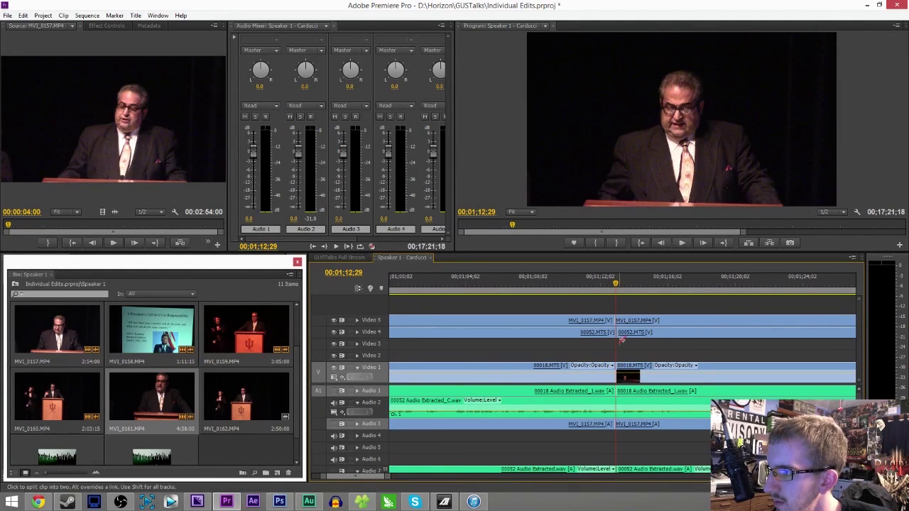
pyautogui.hotkey('ctrl', 'z')
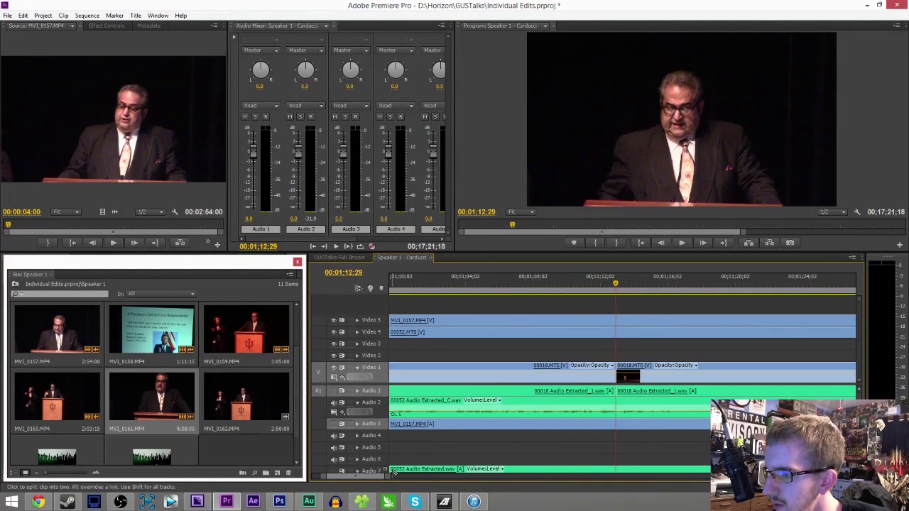
pyautogui.press('=')
pyautogui.press('=')
pyautogui.press('=')
pyautogui.press('=')
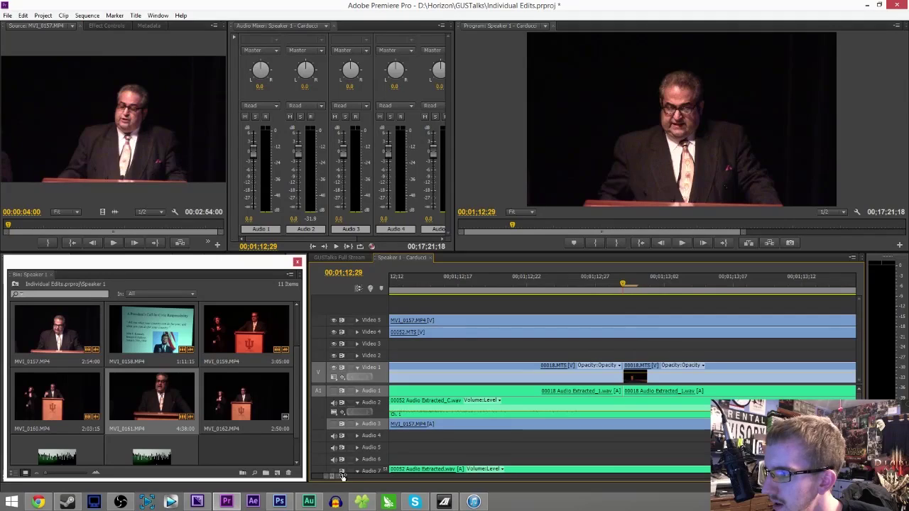
pyautogui.click(626, 406)
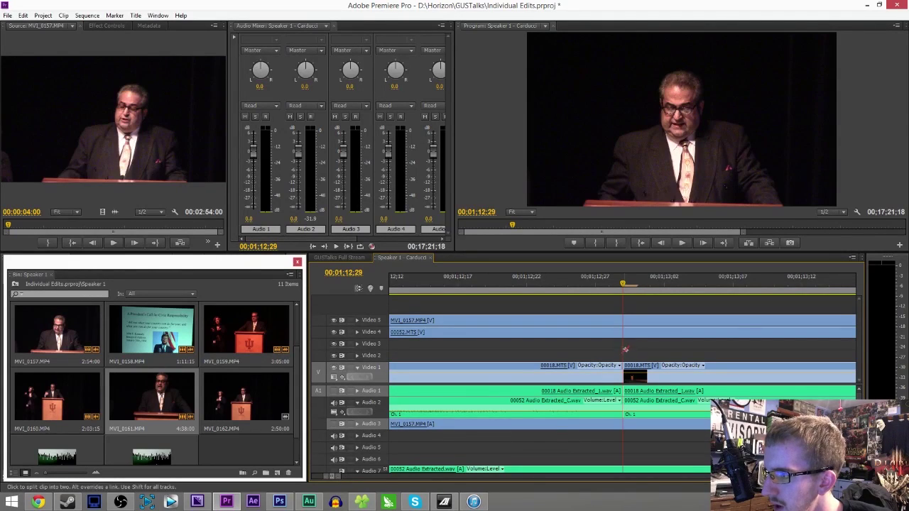
pyautogui.click(626, 323)
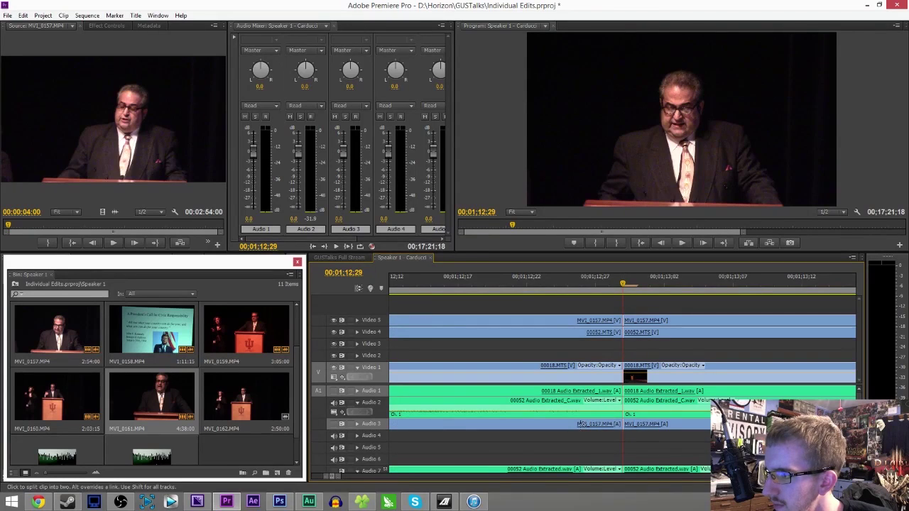
pyautogui.press('\\')
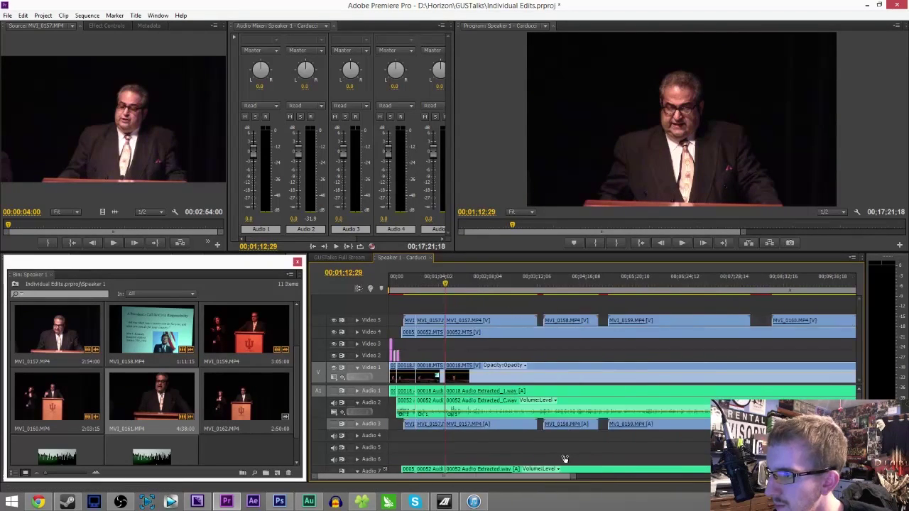
pyautogui.press('=')
pyautogui.press('=')
pyautogui.press('=')
# - Ripple-delete the unwanted section on every track, shortening the sequence to 16;43;16
pyautogui.moveTo(530, 347); pyautogui.dragTo(539, 414)
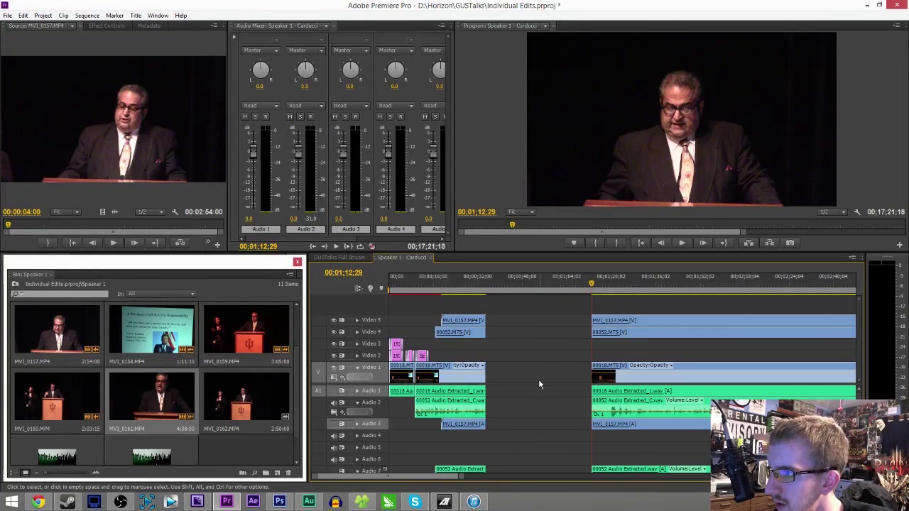
pyautogui.hotkey('shift', 'Delete')
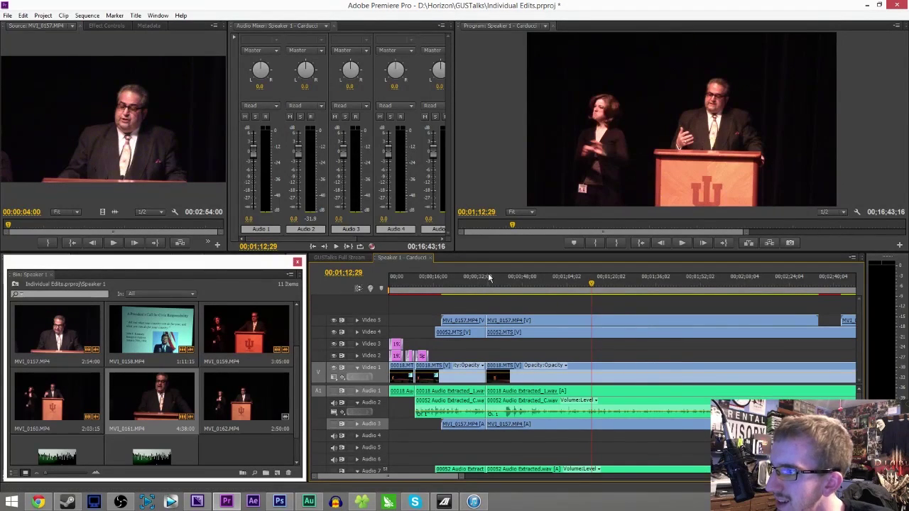
pyautogui.click(484, 281)
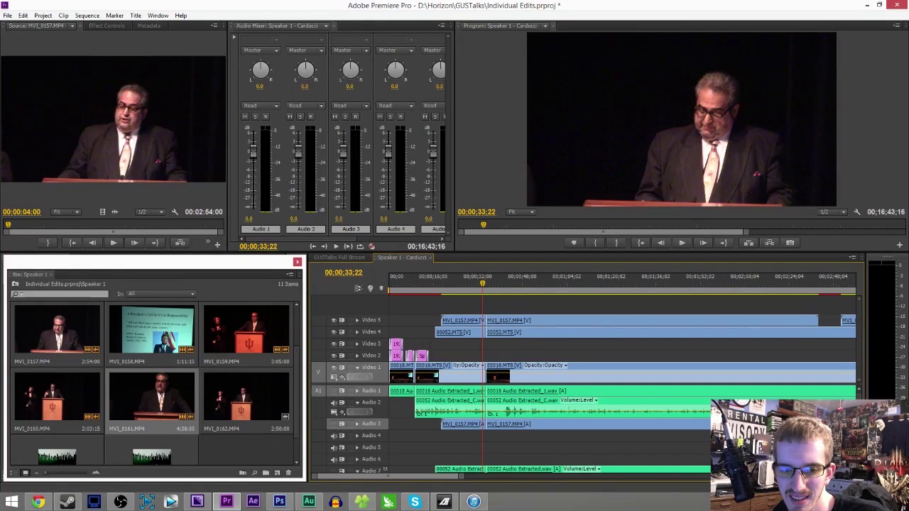
pyautogui.hotkey('alt', 'Tab')
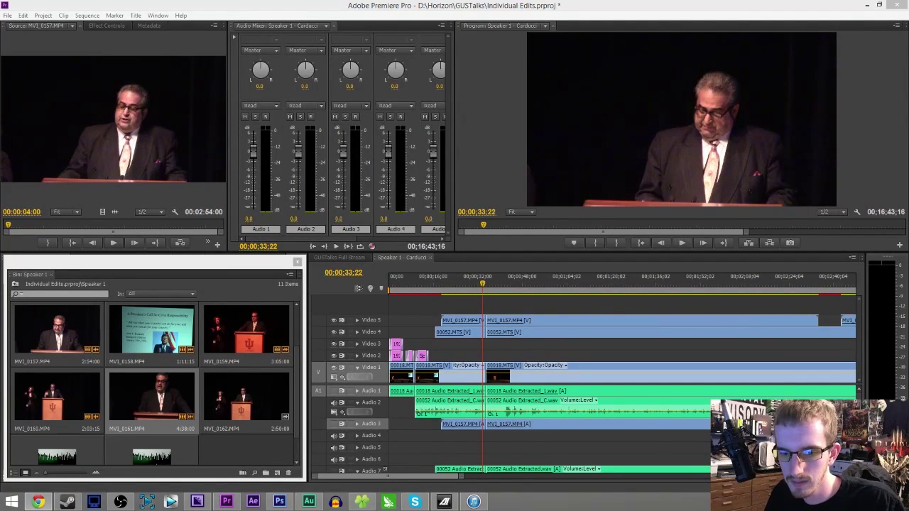
pyautogui.hotkey('alt', 'Tab')
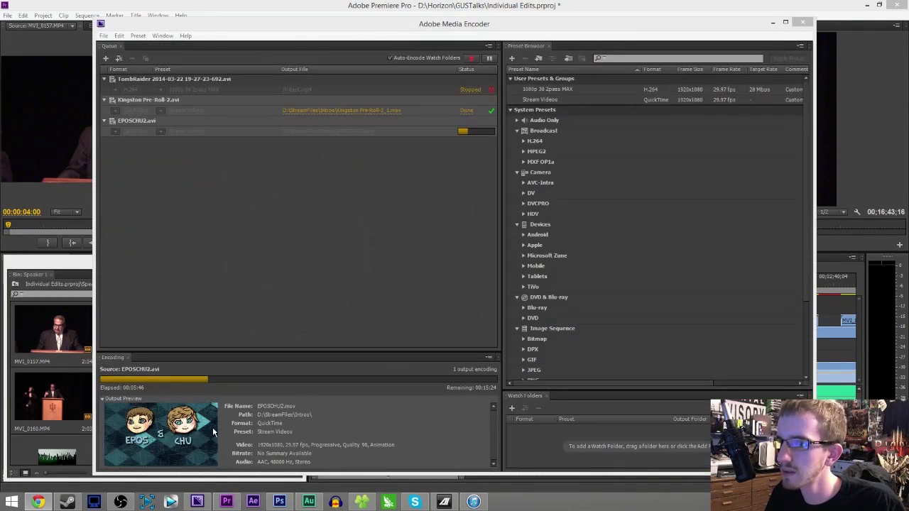
# - Stop the Media Encoder queue immediately without finishing the EPOSCHU2.avi file
pyautogui.click(466, 74)
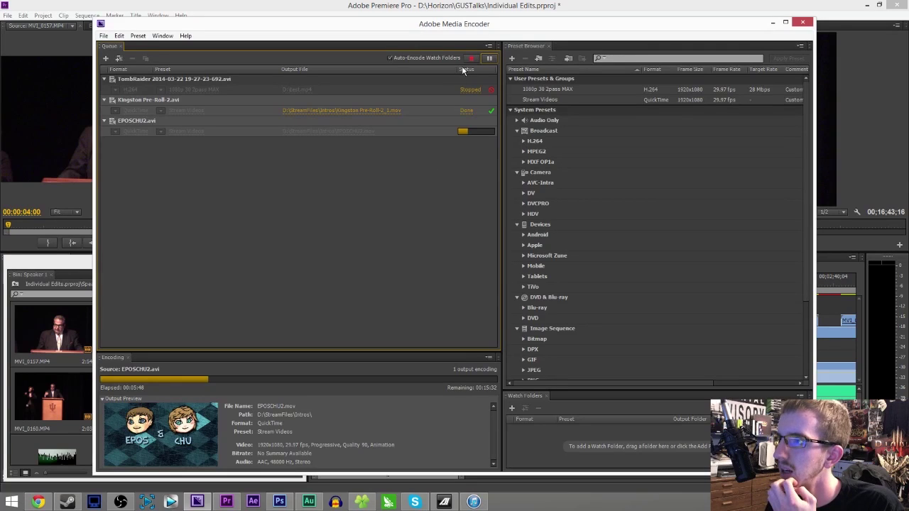
pyautogui.click(469, 59)
pyautogui.click(505, 263)
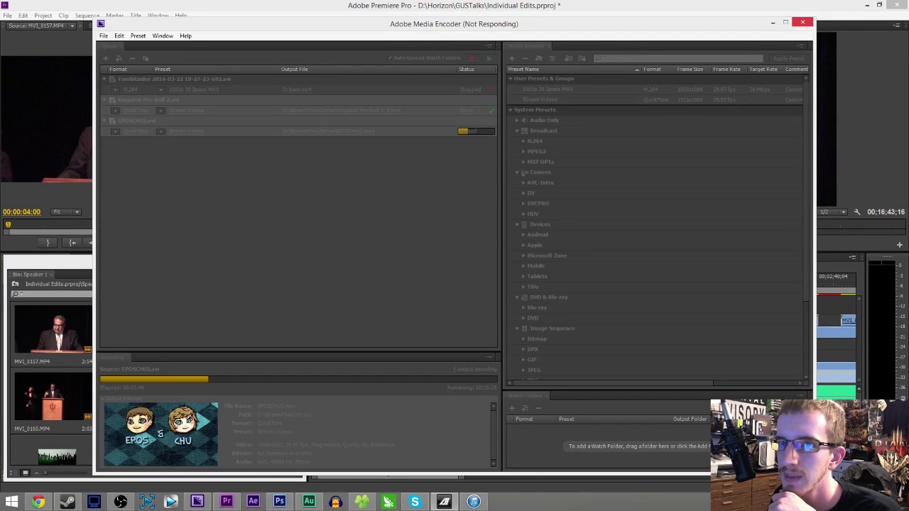
# - Move the sensor monitor off screen and try to close the frozen Media Encoder
pyautogui.moveTo(76, 155); pyautogui.dragTo(132, 147)
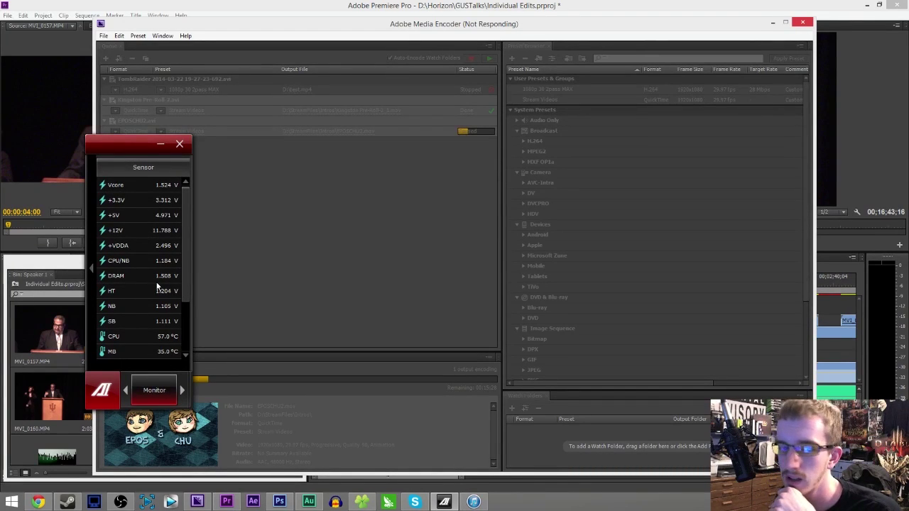
pyautogui.moveTo(132, 154); pyautogui.dragTo(0, 179)
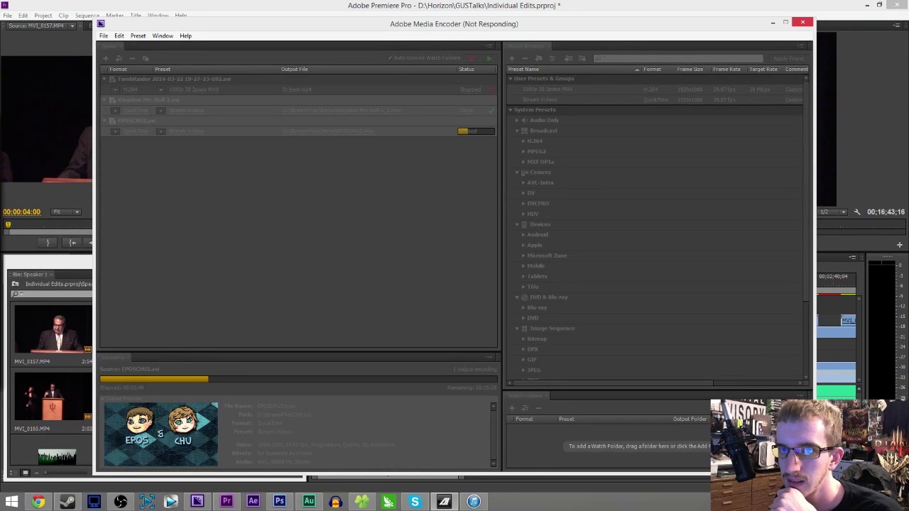
pyautogui.click(808, 26)
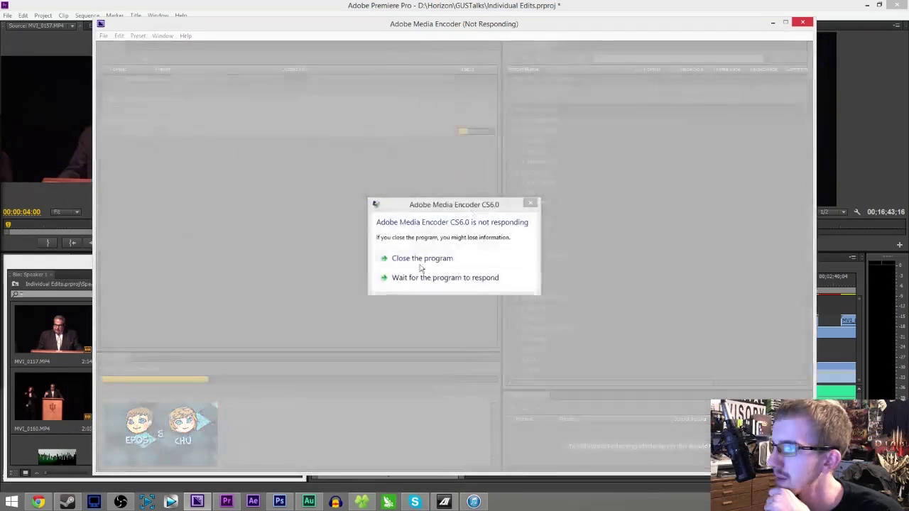
pyautogui.click(416, 260)
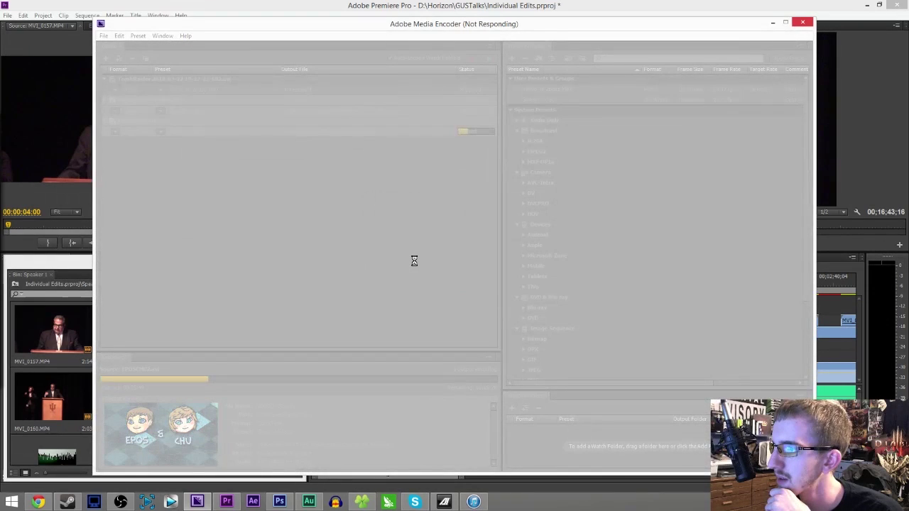
# - Force the unresponsive Media Encoder to close and cancel the Windows solution check
pyautogui.click(803, 23)
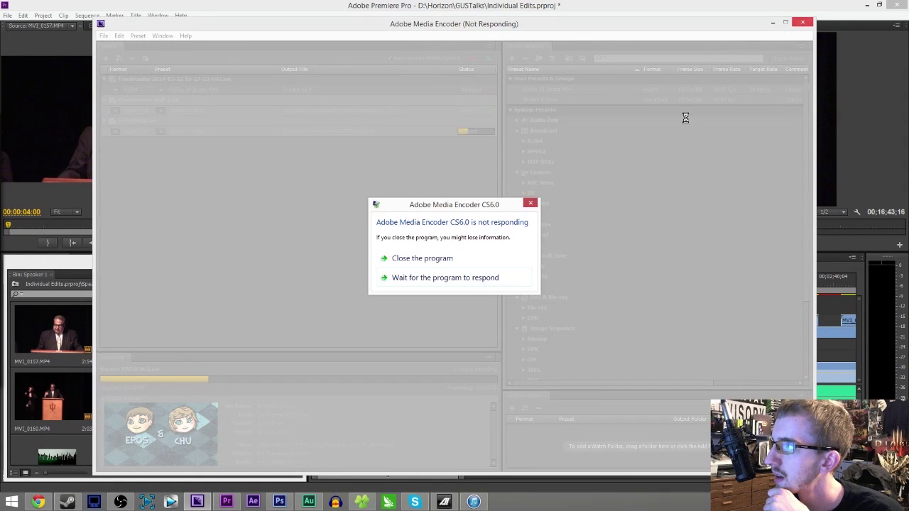
pyautogui.click(460, 257)
pyautogui.click(507, 270)
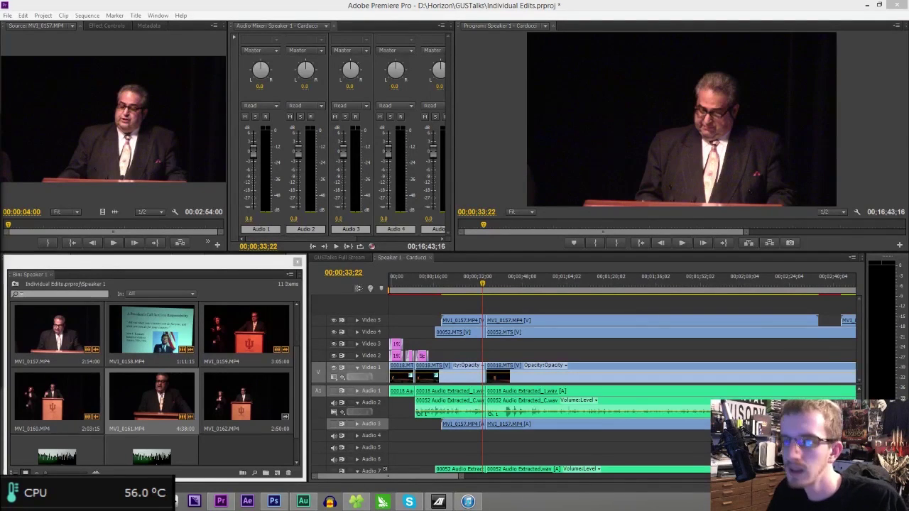
# - Play the trimmed sequence from 00;00;33;22 through to the 'circa 1979' archival slide
pyautogui.click(251, 280)
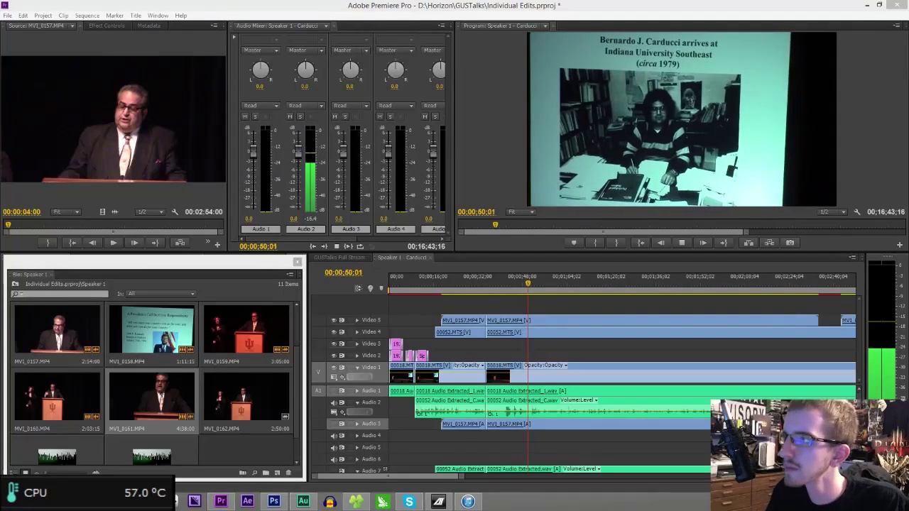
pyautogui.click(536, 442)
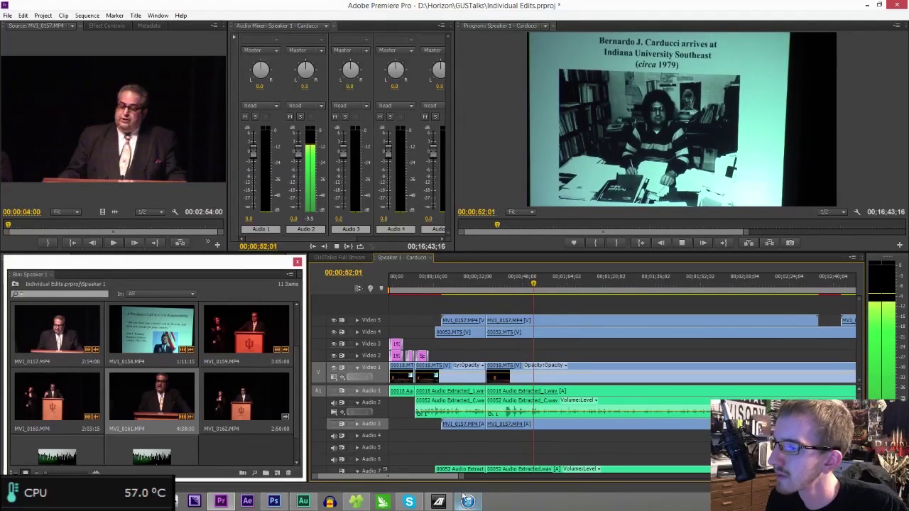
# - Preview the audio around the minute mark and park the playhead at 00;00;57;02
pyautogui.moveTo(461, 476); pyautogui.dragTo(547, 474)
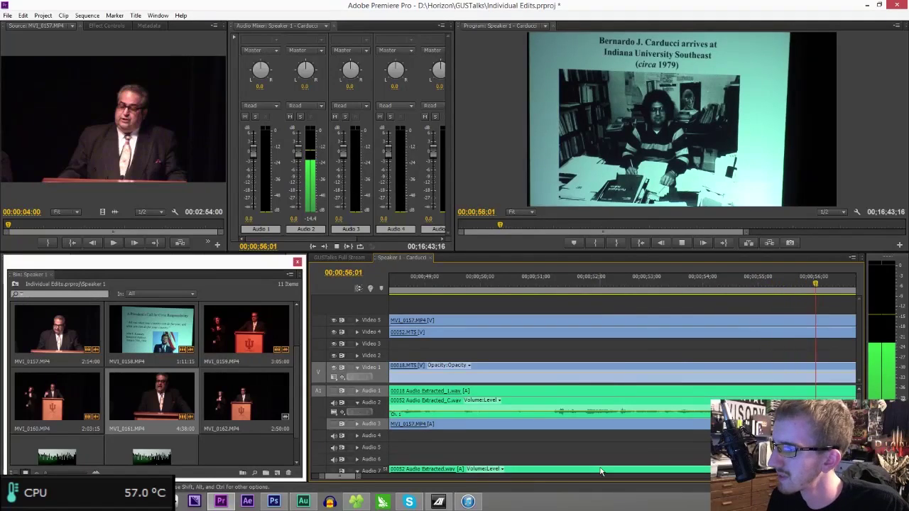
pyautogui.press('space')
pyautogui.press('space')
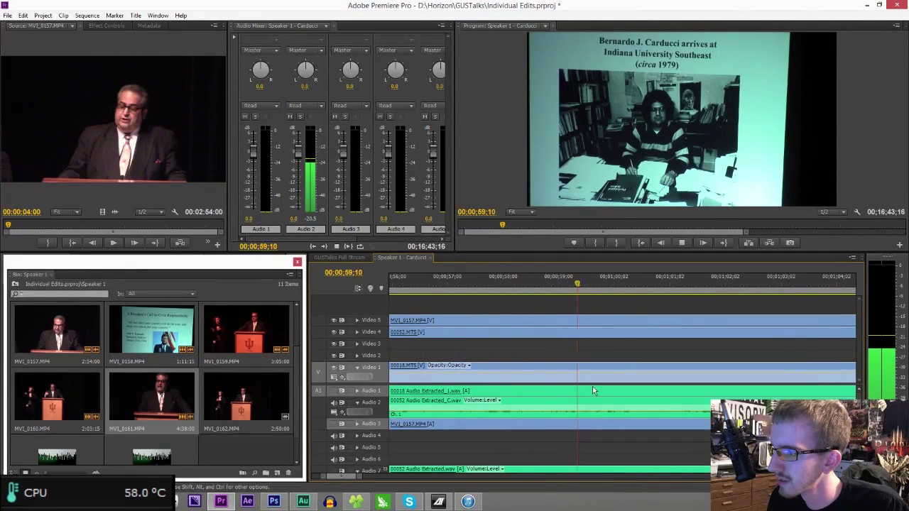
pyautogui.press('space')
pyautogui.click(424, 277)
pyautogui.press('space')
pyautogui.press('space')
pyautogui.click(442, 283)
pyautogui.moveTo(445, 284); pyautogui.dragTo(451, 284)
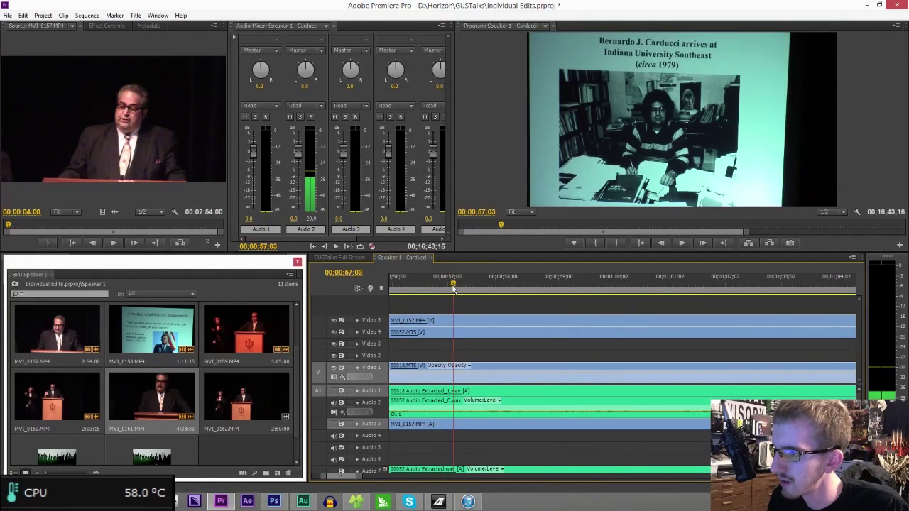
# - Split the Video 1, audio, 00052 and MV1_0157 clips at 00;00;57;02
pyautogui.hotkey('ctrl', 'k')
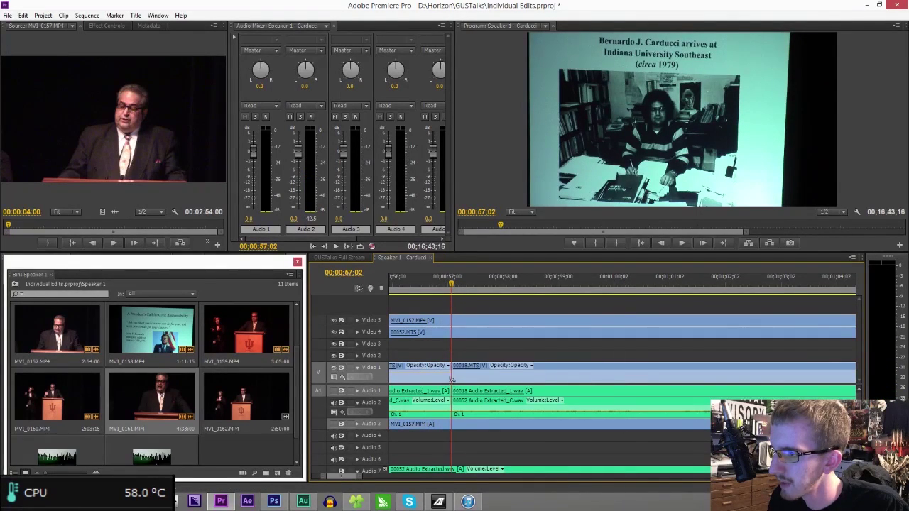
pyautogui.click(452, 332)
pyautogui.click(452, 321)
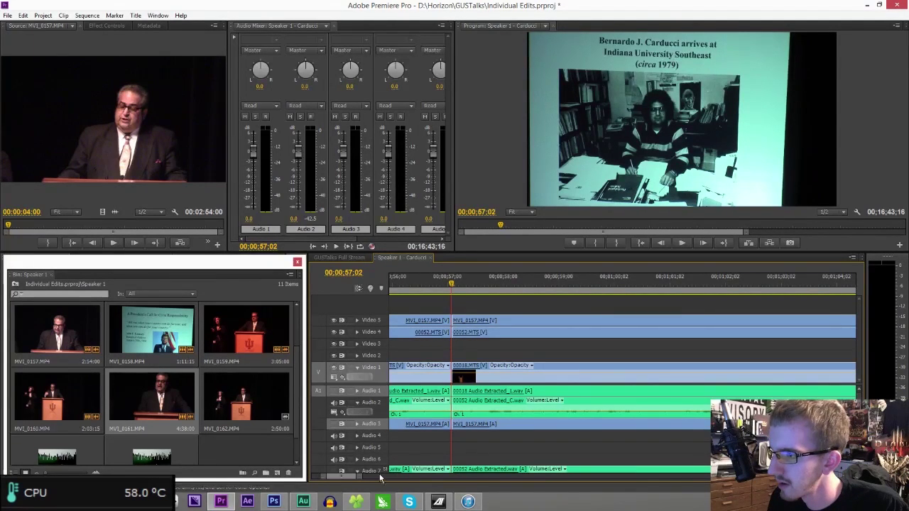
pyautogui.moveTo(357, 477); pyautogui.dragTo(449, 488)
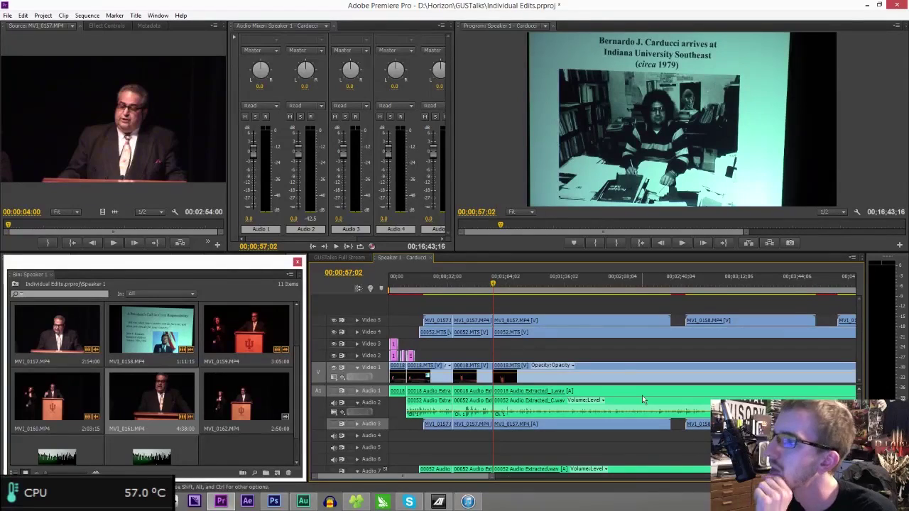
pyautogui.click(510, 284)
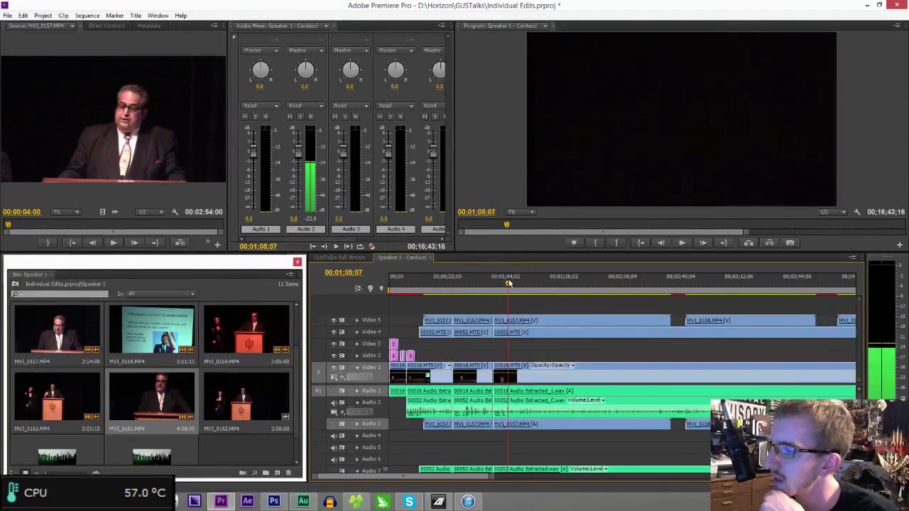
pyautogui.click(523, 283)
pyautogui.press('space')
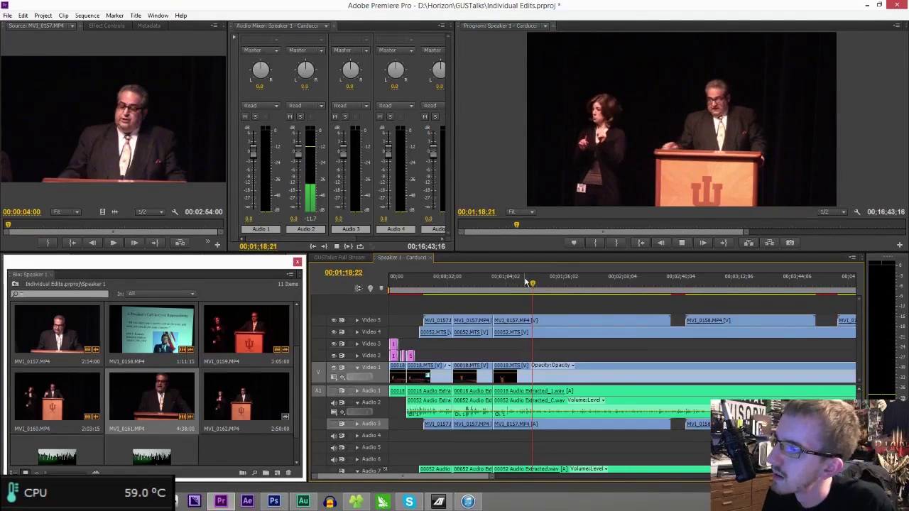
pyautogui.click(559, 278)
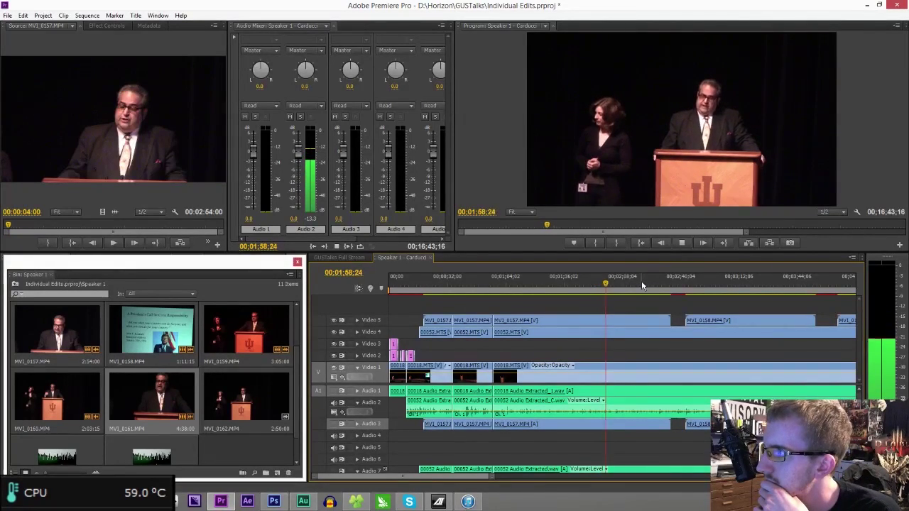
# - Zoom into the timeline, play from 00;02;27, and rewind to rewatch the passage
pyautogui.moveTo(494, 479); pyautogui.dragTo(472, 479)
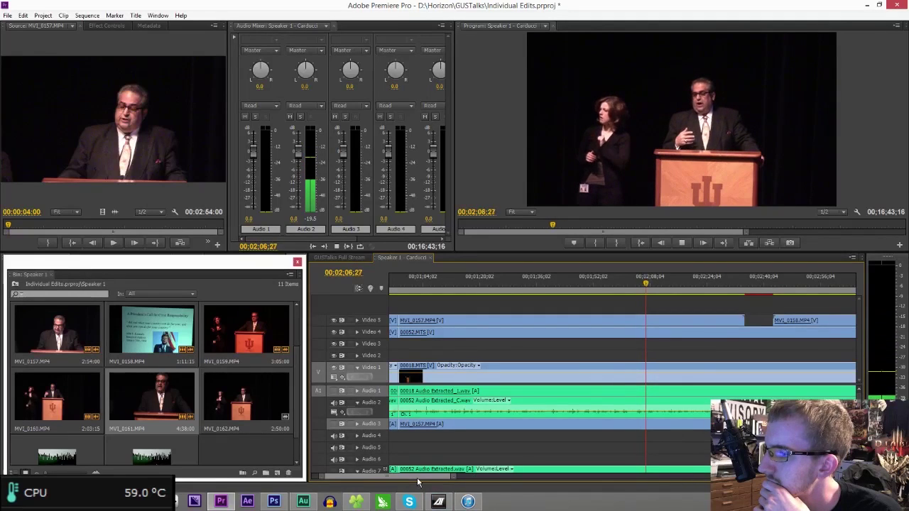
pyautogui.scroll(-4, 463, 487)
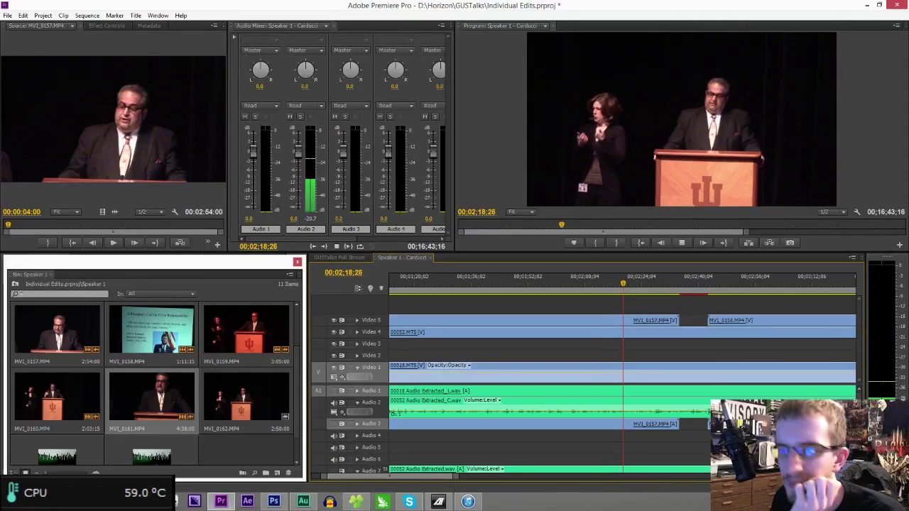
pyautogui.moveTo(119, 501)
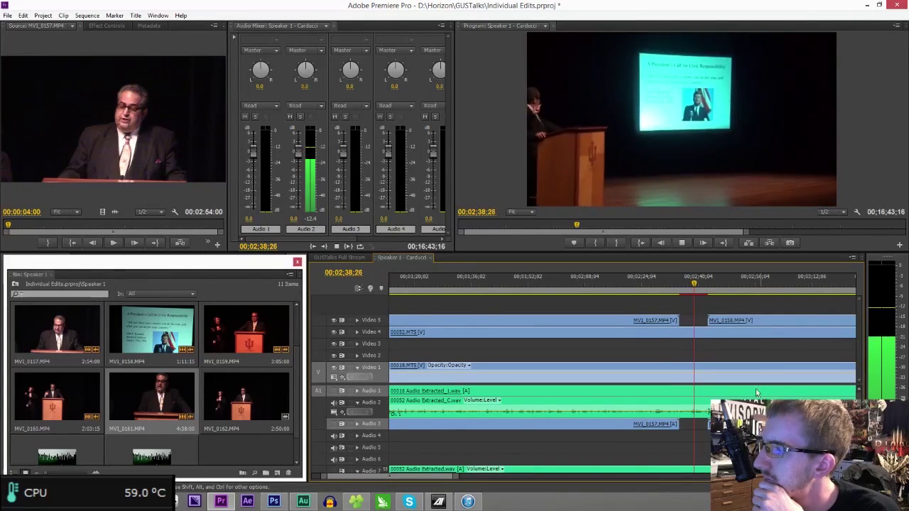
pyautogui.click(654, 283)
pyautogui.press('space')
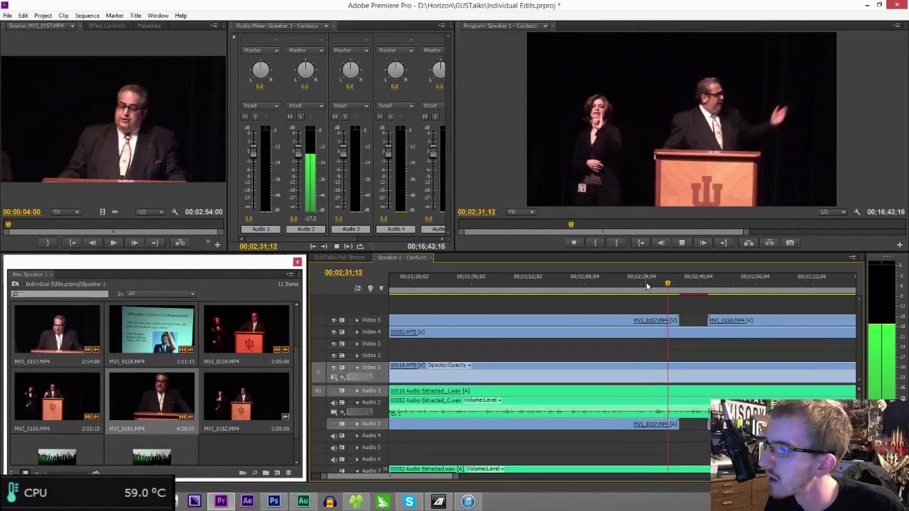
pyautogui.moveTo(657, 288); pyautogui.dragTo(633, 287)
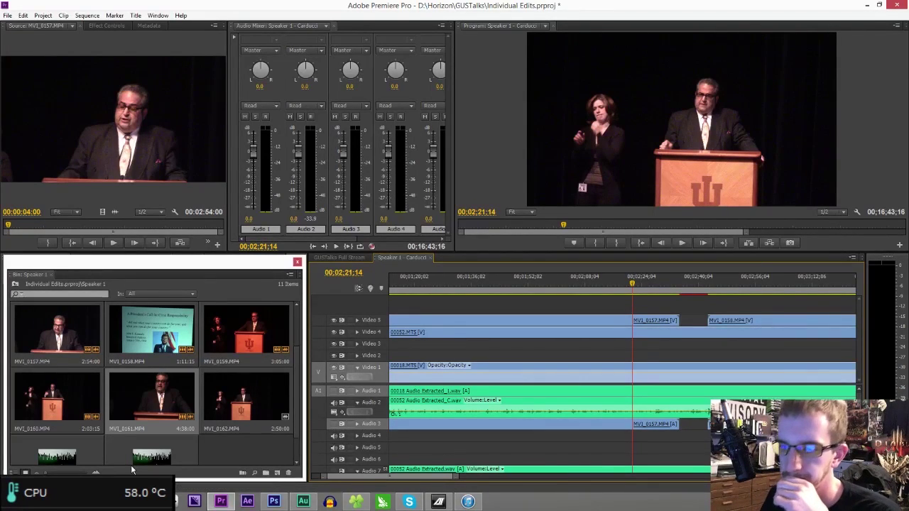
pyautogui.click(174, 499)
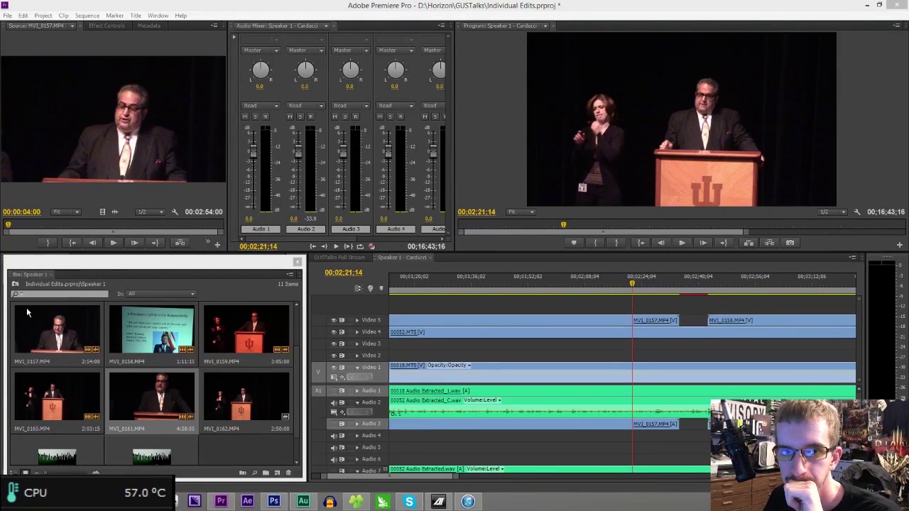
pyautogui.click(231, 29)
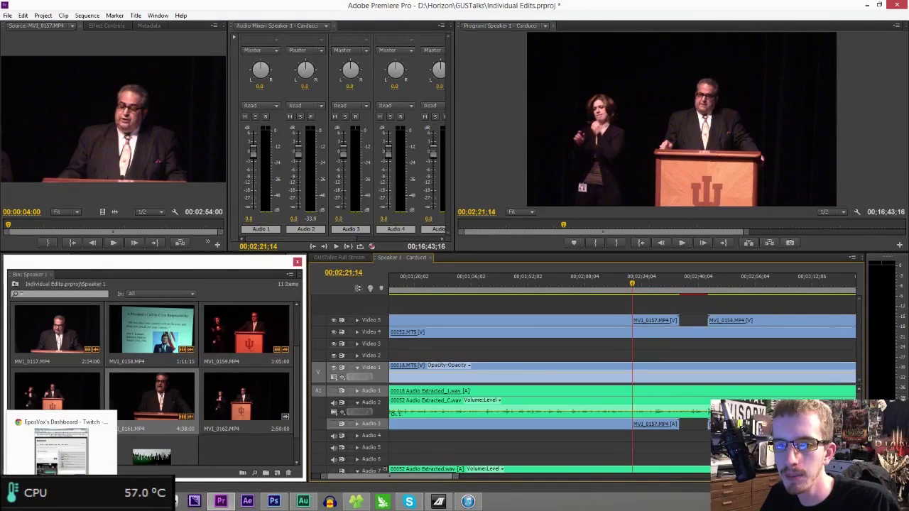
pyautogui.hotkey('alt', 'Tab')
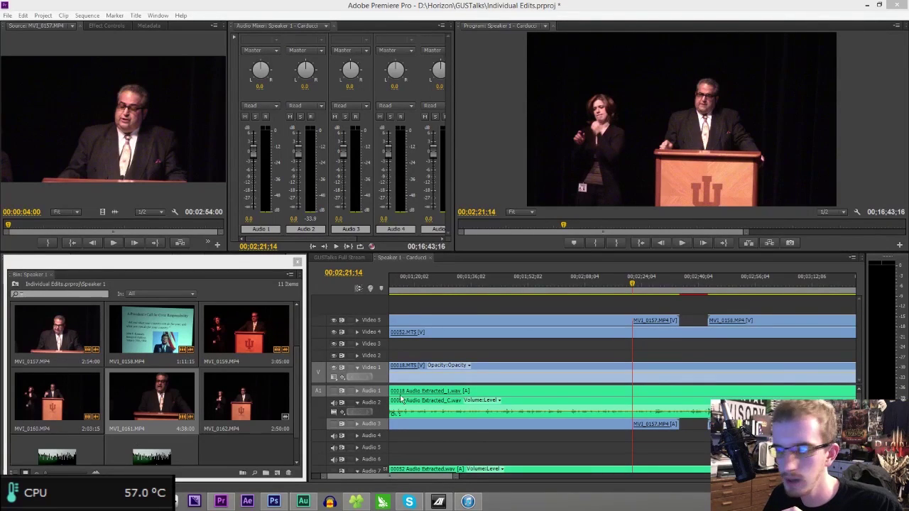
# - Play from 00;02;19;14 and park the playhead exactly at 00;02;27;22
pyautogui.click(625, 283)
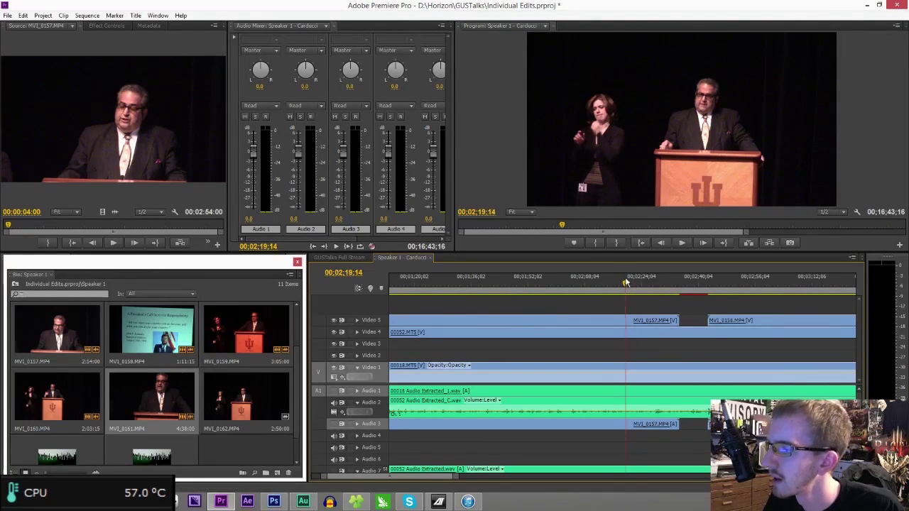
pyautogui.press('space')
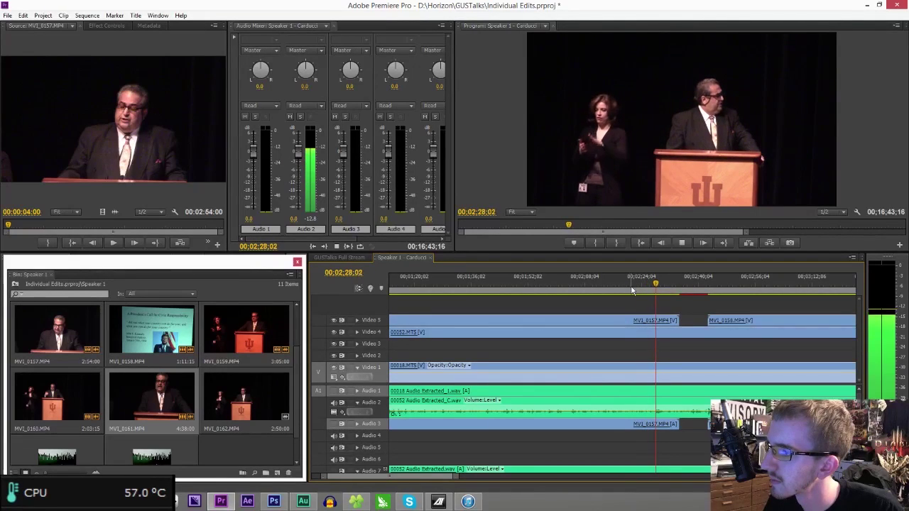
pyautogui.click(654, 284)
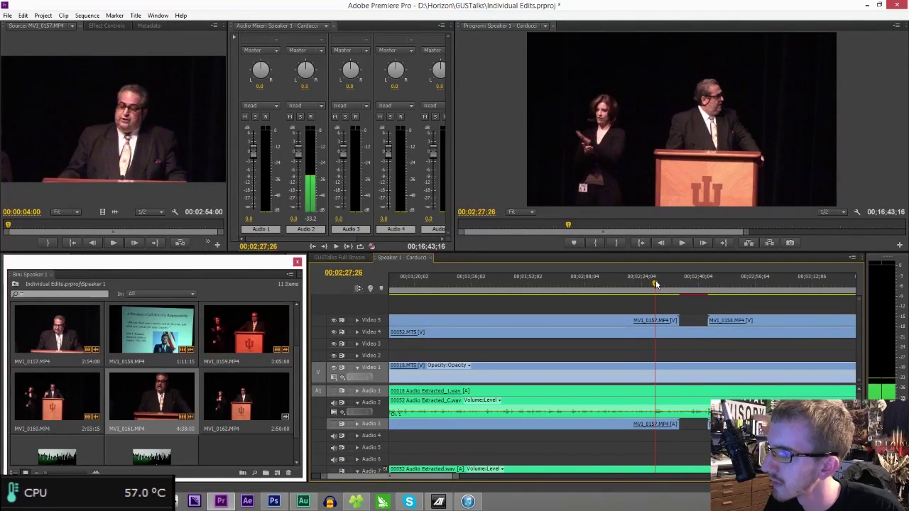
pyautogui.press('Left')
pyautogui.press('Left')
pyautogui.press('Left')
pyautogui.press('Left')
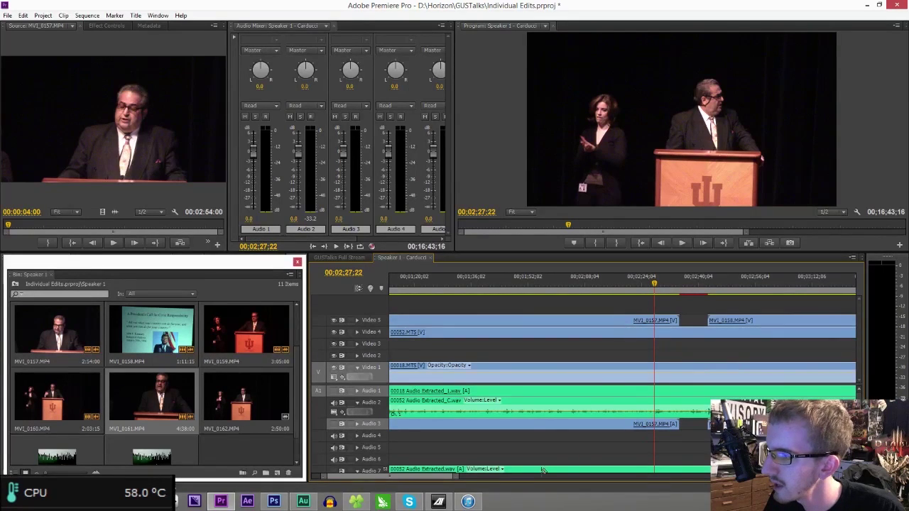
# - Razor the audio, linked video/audio, MVI_0157 and 00052.MTS clips at 00;02;27;22
pyautogui.moveTo(456, 478); pyautogui.dragTo(414, 478)
pyautogui.click(623, 411)
pyautogui.click(623, 390)
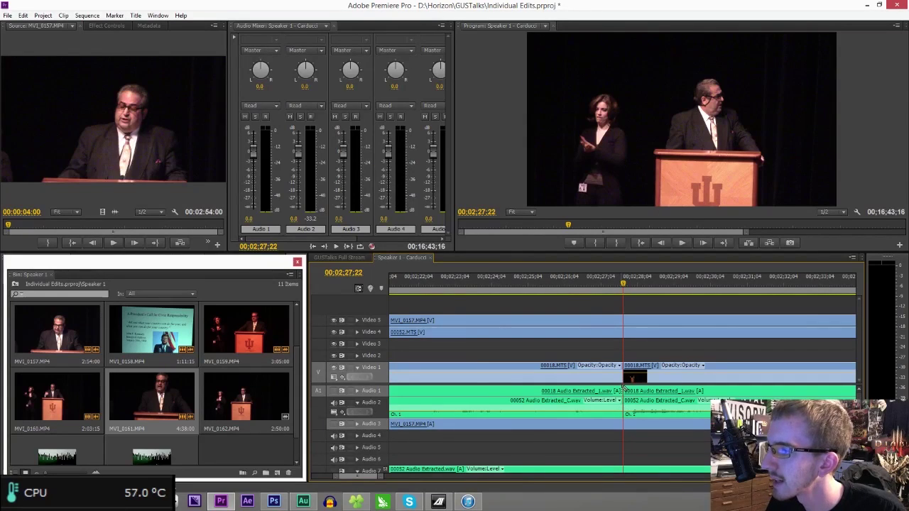
pyautogui.click(624, 424)
pyautogui.click(622, 332)
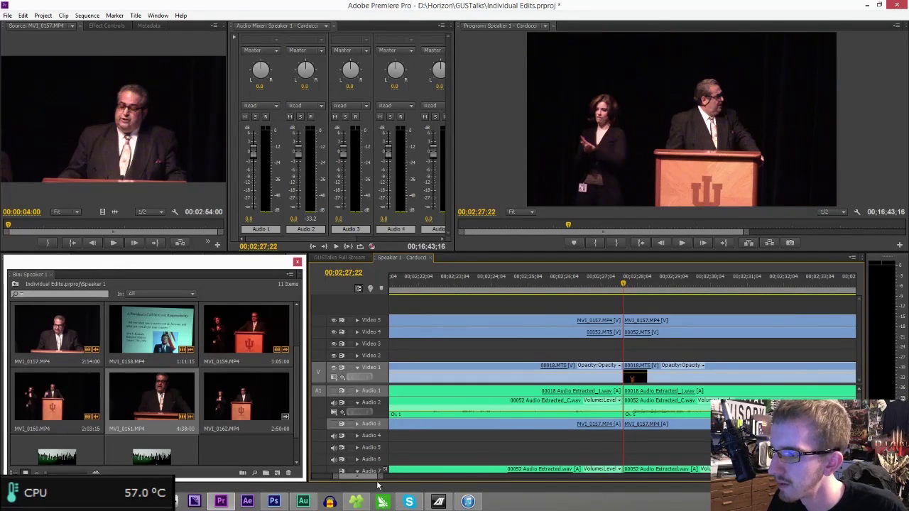
pyautogui.moveTo(378, 480); pyautogui.dragTo(488, 458)
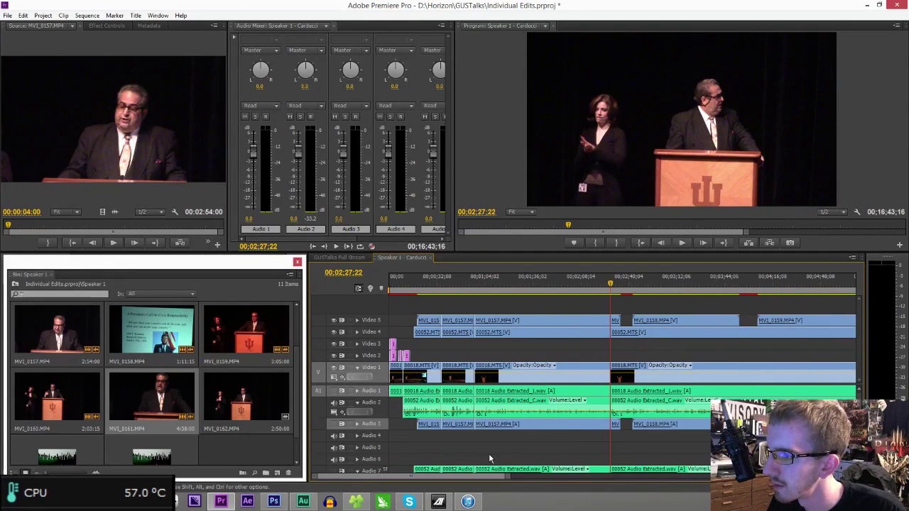
# - Replay the earlier cut point near 00;00;57;02 to confirm it
pyautogui.click(477, 287)
pyautogui.press('space')
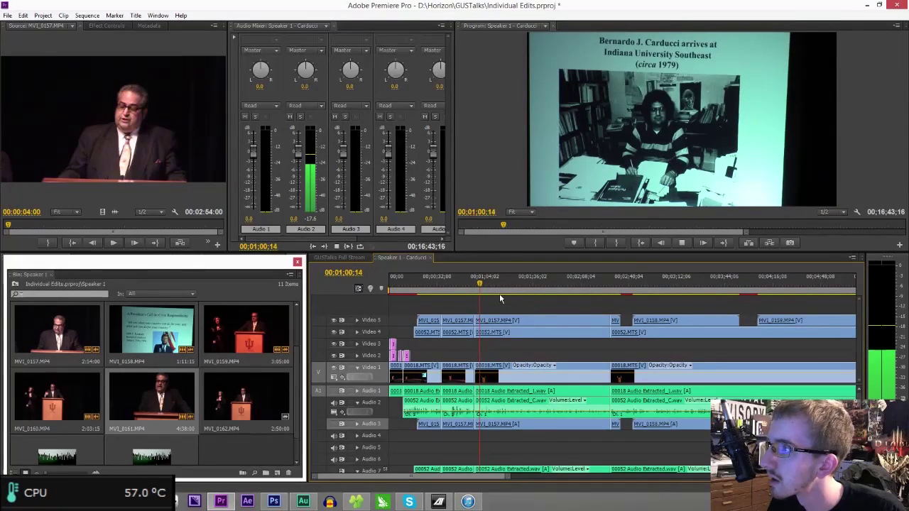
pyautogui.press('space')
# - Delete the clips between the two cuts, ripple-close the gap, and scrub the new edit
pyautogui.moveTo(533, 307); pyautogui.dragTo(555, 464)
pyautogui.press('Delete')
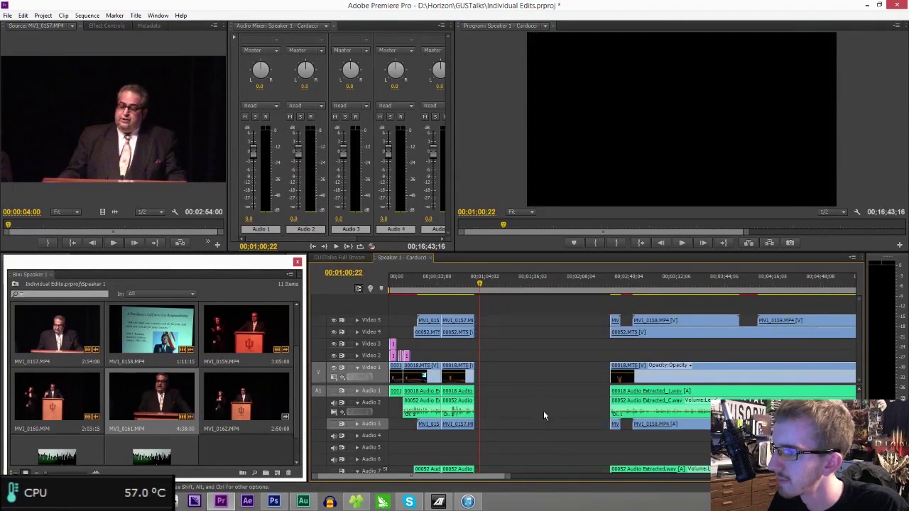
pyautogui.click(533, 376)
pyautogui.press('Delete')
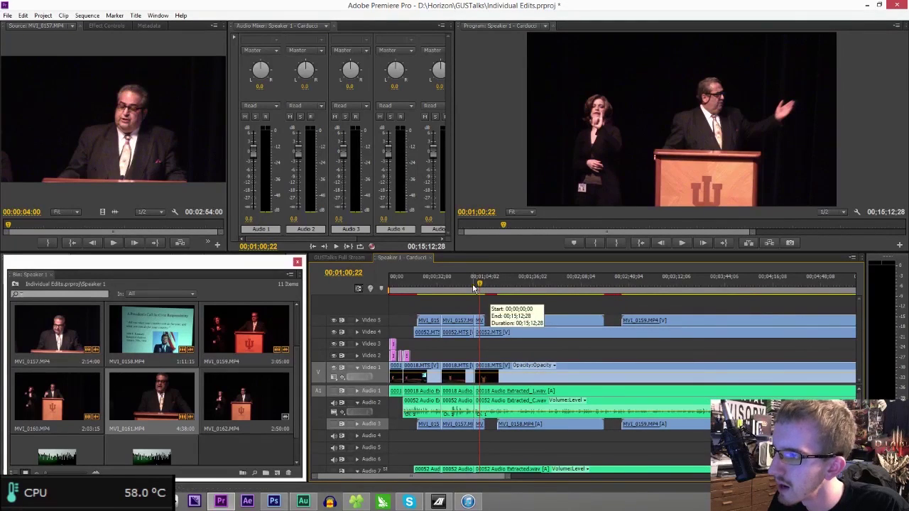
pyautogui.click(471, 285)
pyautogui.moveTo(472, 288); pyautogui.dragTo(477, 290)
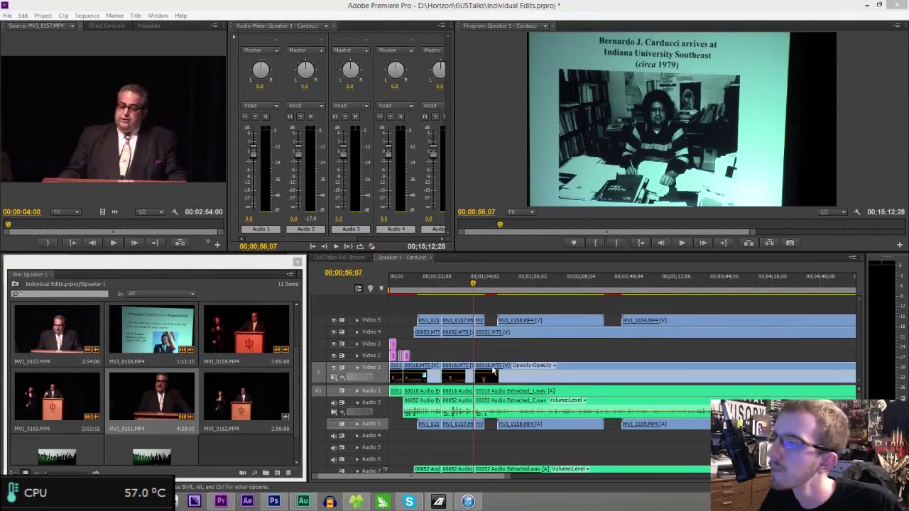
# - Save the Individual Edits project with Ctrl+S and play back across the new edit
pyautogui.click(537, 45)
pyautogui.hotkey('ctrl', 's')
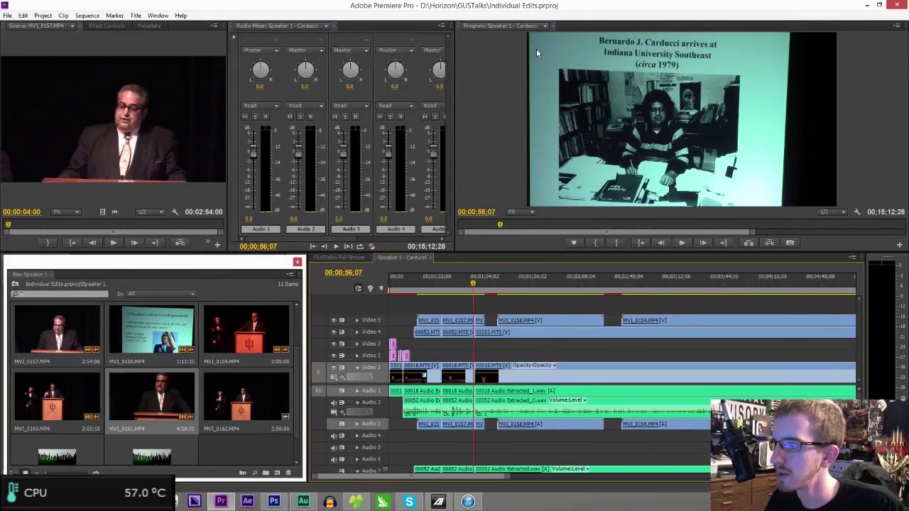
pyautogui.press('space')
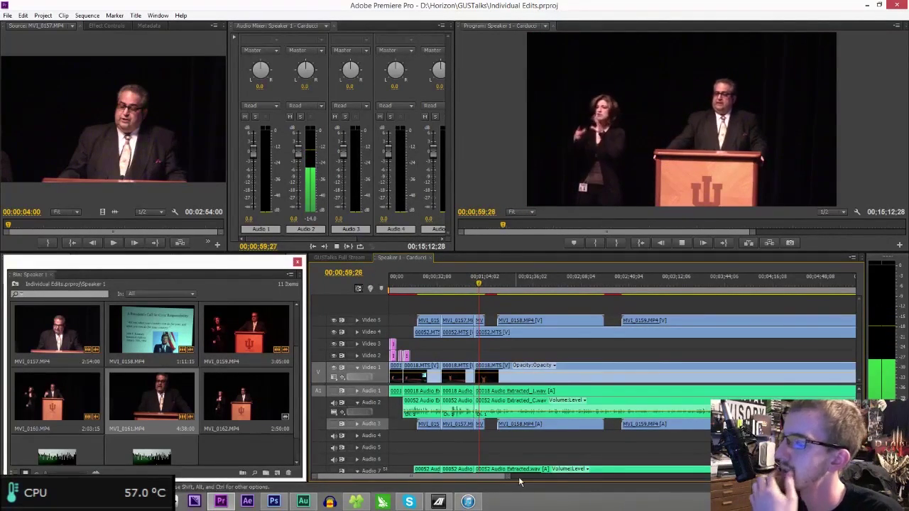
pyautogui.moveTo(509, 477); pyautogui.dragTo(446, 480)
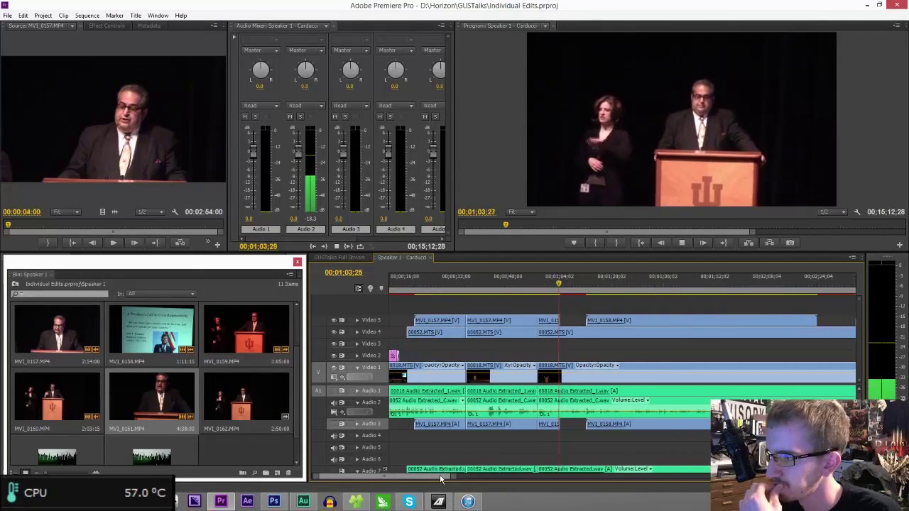
pyautogui.scroll(-3, 443, 477)
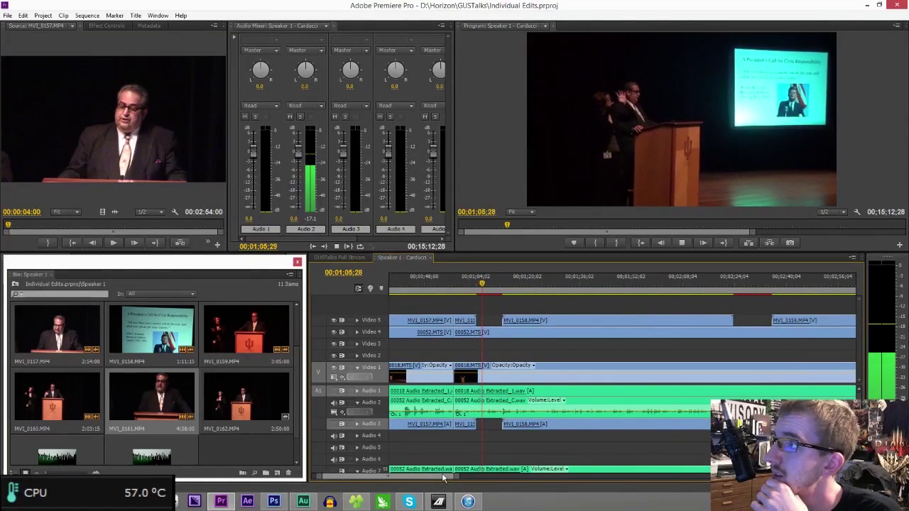
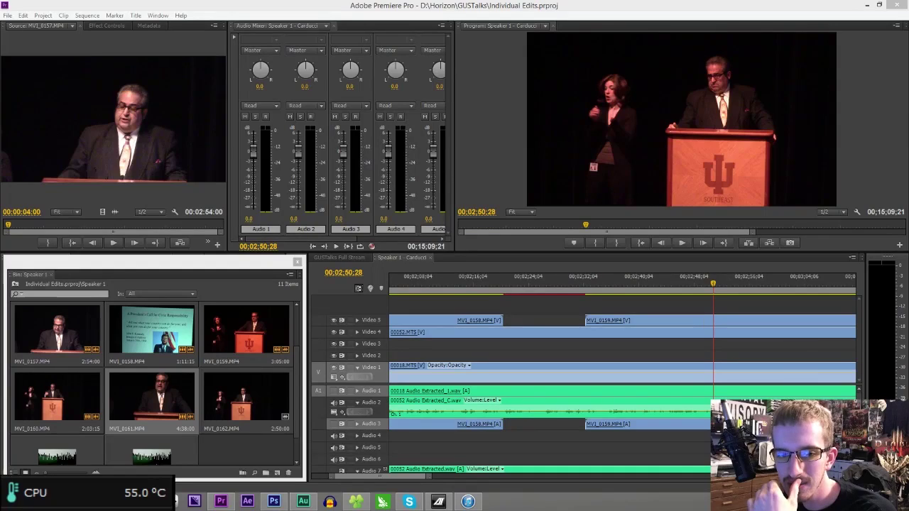
# - Play the Carducci sequence from about 02:46 and stop at 02:51:06
pyautogui.click(554, 349)
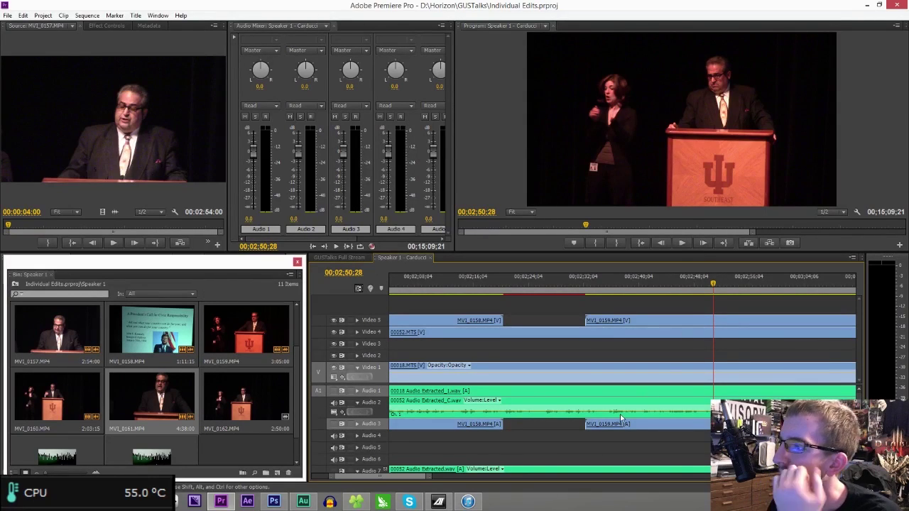
pyautogui.moveTo(429, 476); pyautogui.dragTo(443, 478)
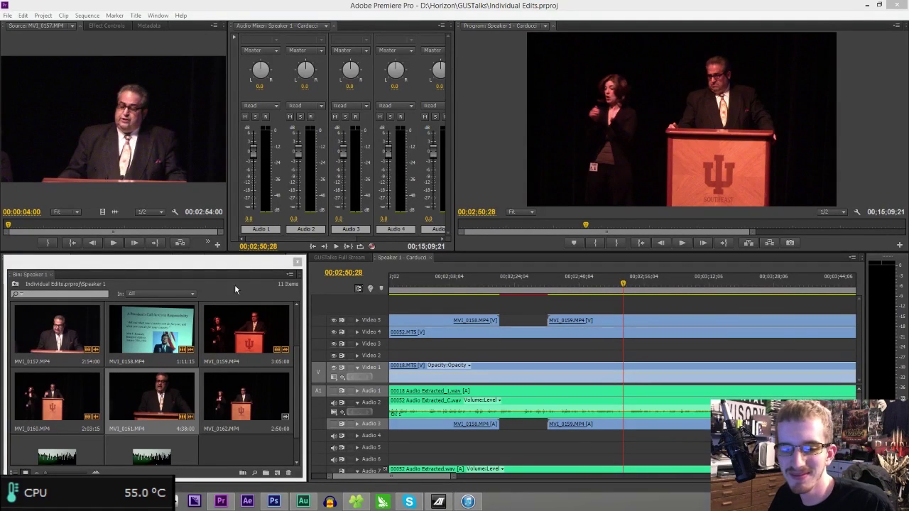
pyautogui.click(497, 259)
pyautogui.press('space')
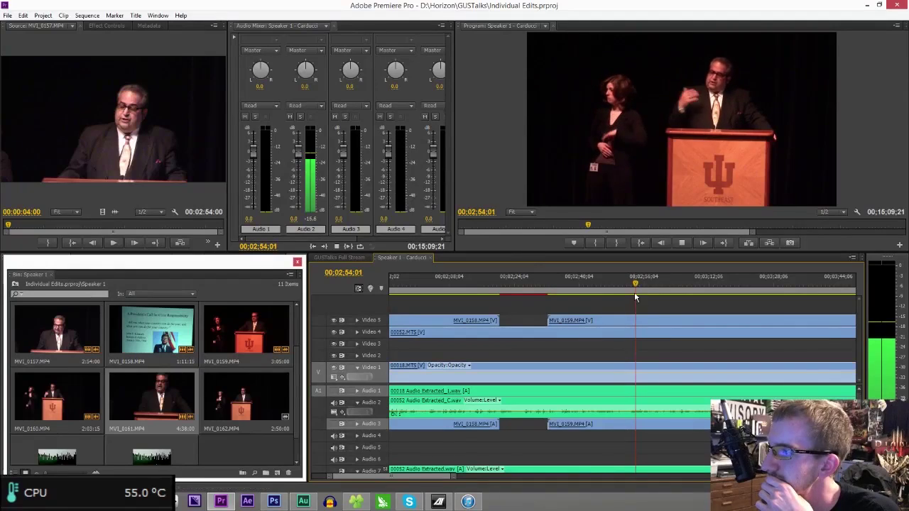
pyautogui.click(607, 282)
pyautogui.press('space')
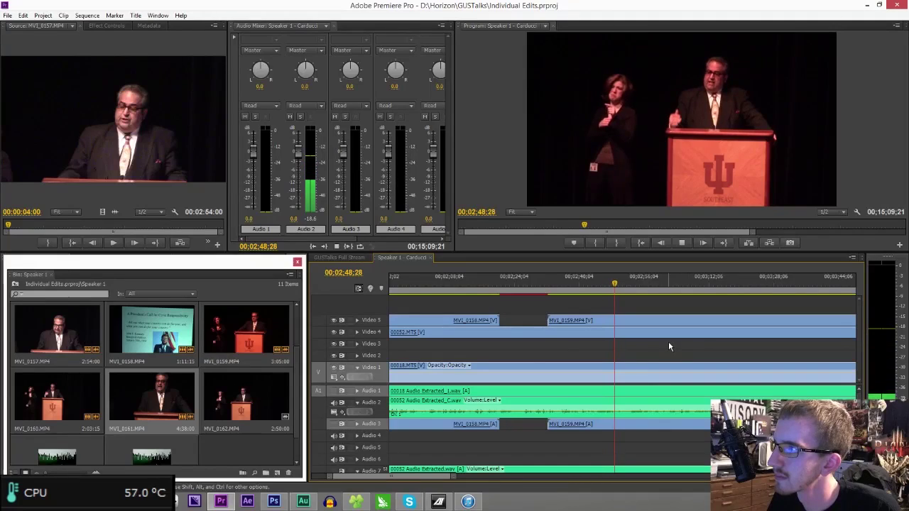
pyautogui.press('space')
# - Razor-cut the Audio 2, Audio 1/Video 1, Video 4 and Video 5/Audio 3 clips at the playhead, then zoom out
pyautogui.press('c')
pyautogui.click(625, 401)
pyautogui.click(629, 391)
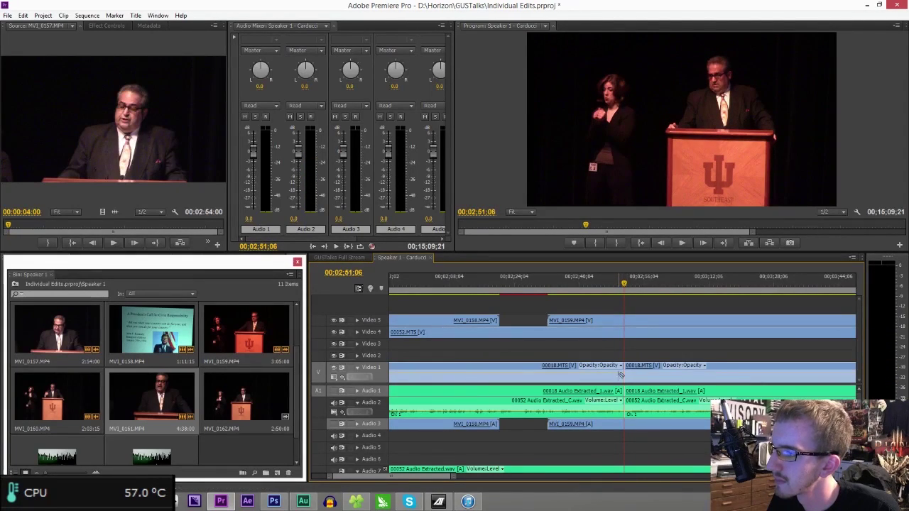
pyautogui.click(626, 332)
pyautogui.click(626, 321)
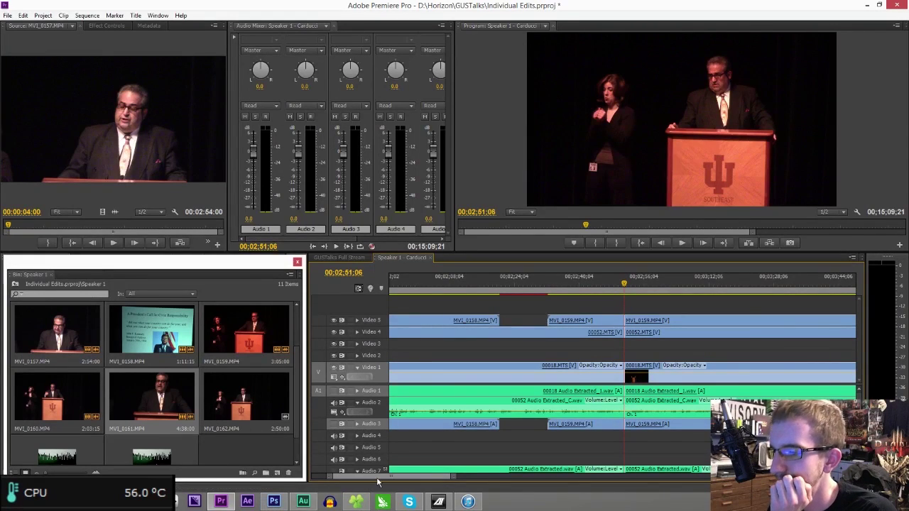
pyautogui.hscroll(5, 379, 481)
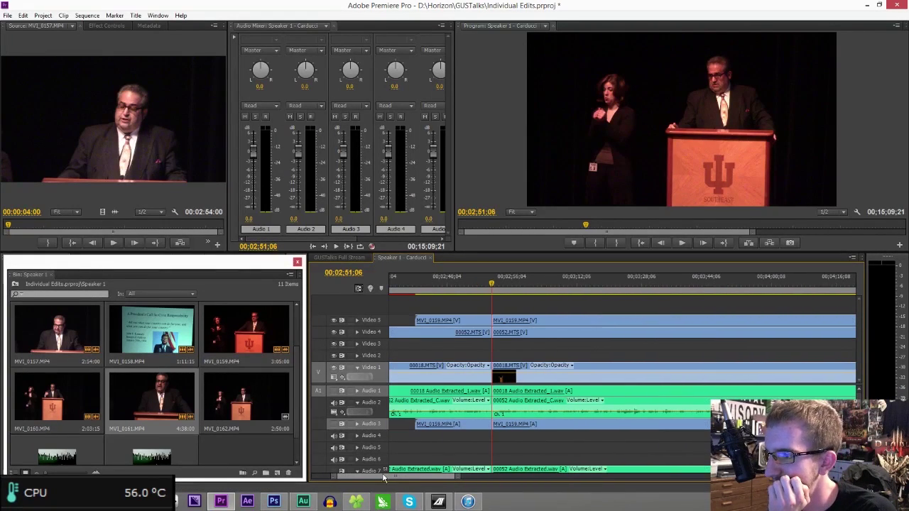
pyautogui.press('-')
pyautogui.press('-')
pyautogui.press('-')
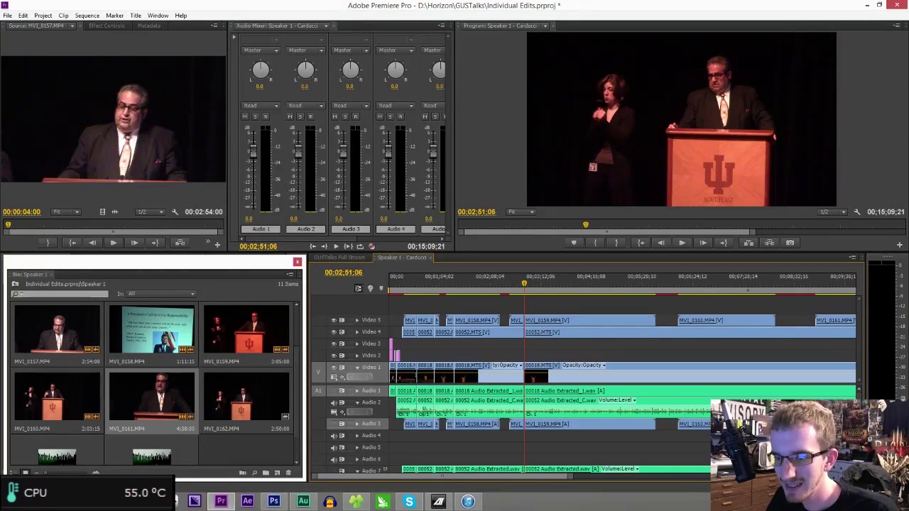
# - Save the Individual Edits project with Ctrl+S
pyautogui.hotkey('ctrl', 's')
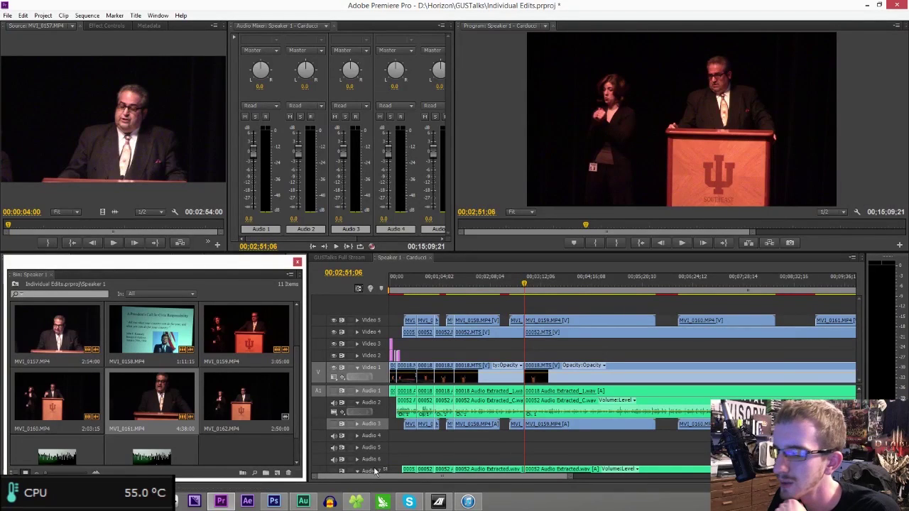
# - Create two new documents, one 1920×1080 and one 1280×720
pyautogui.click(273, 502)
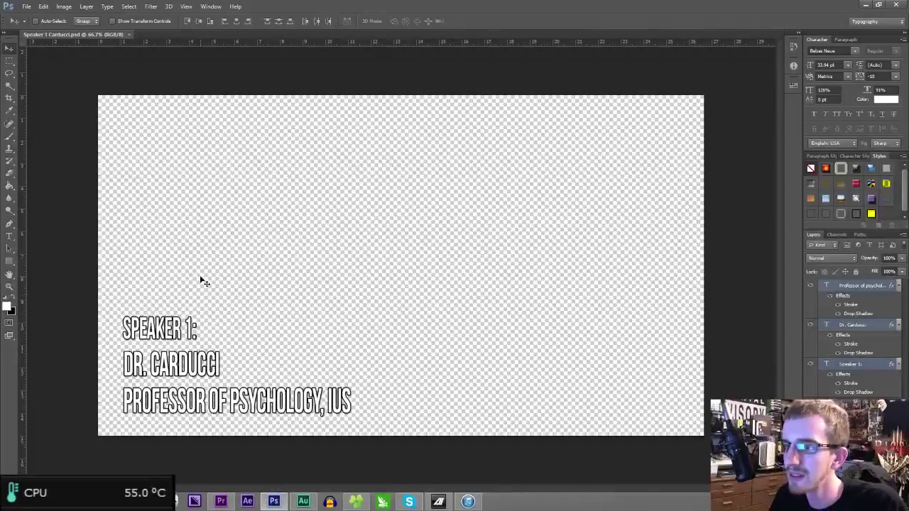
pyautogui.hotkey('ctrl', 'n')
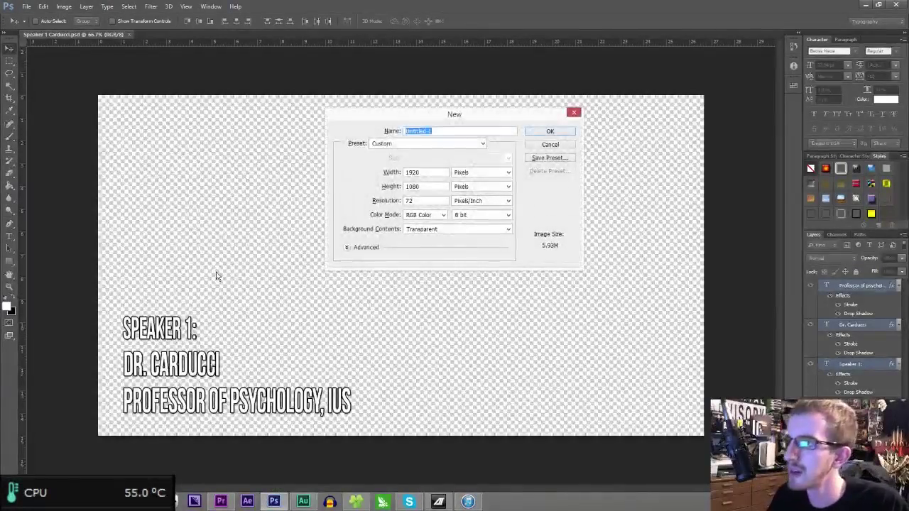
pyautogui.press('Return')
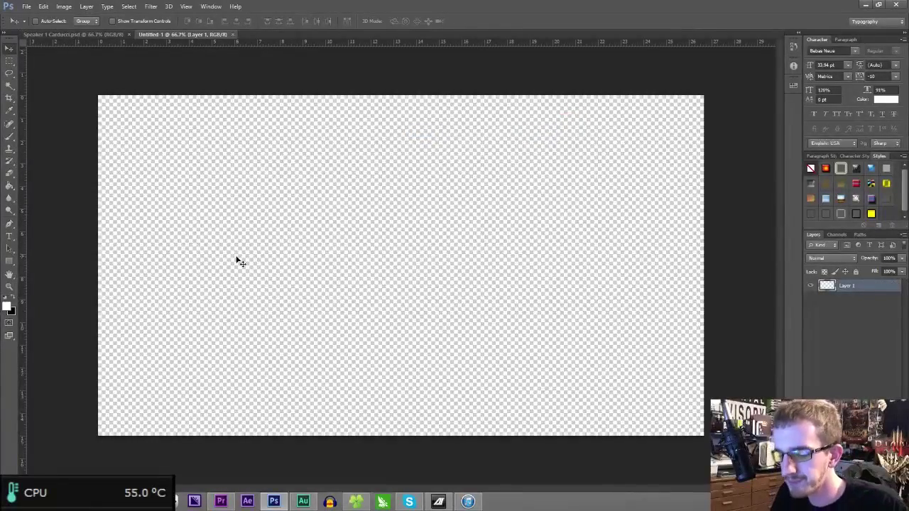
pyautogui.hotkey('ctrl', 'n')
pyautogui.press('Tab')
pyautogui.press('Tab')
pyautogui.write('1280')
pyautogui.press('Tab')
pyautogui.write('720')
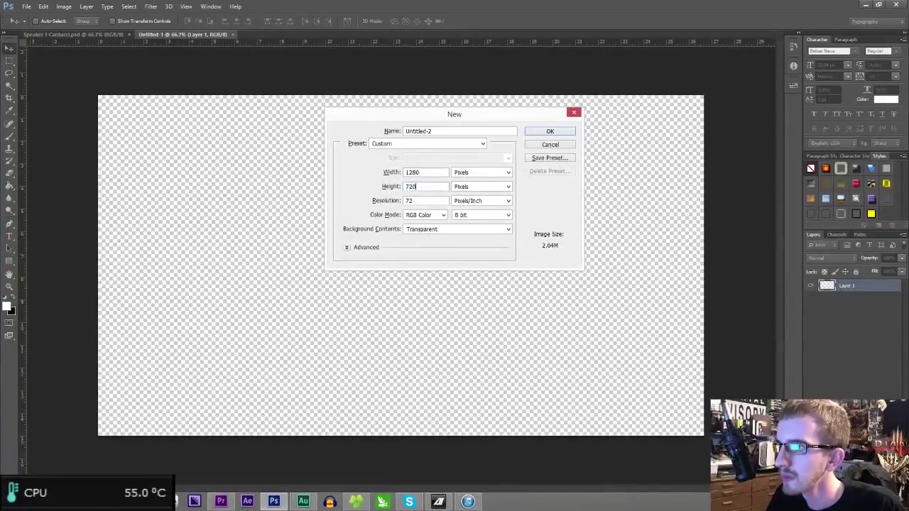
pyautogui.press('Return')
# - Fill a canvas white and move the white block into Untitled-1's top-left corner
pyautogui.click(9, 260)
pyautogui.moveTo(295, 218); pyautogui.dragTo(581, 293)
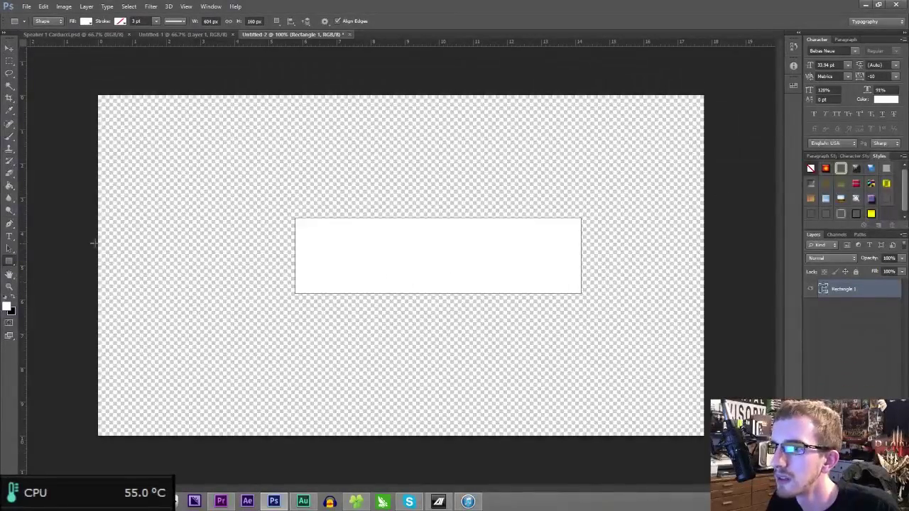
pyautogui.hotkey('ctrl', 'z')
pyautogui.click(10, 186)
pyautogui.click(215, 237)
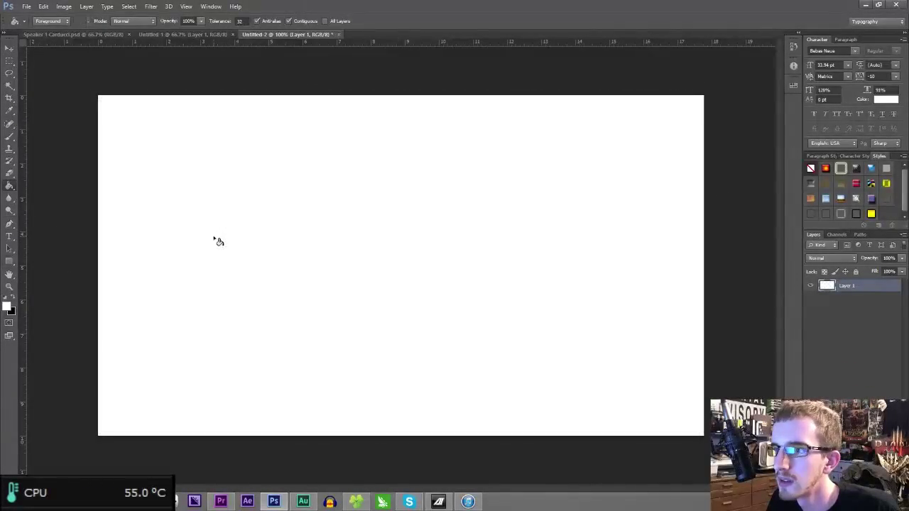
pyautogui.click(183, 34)
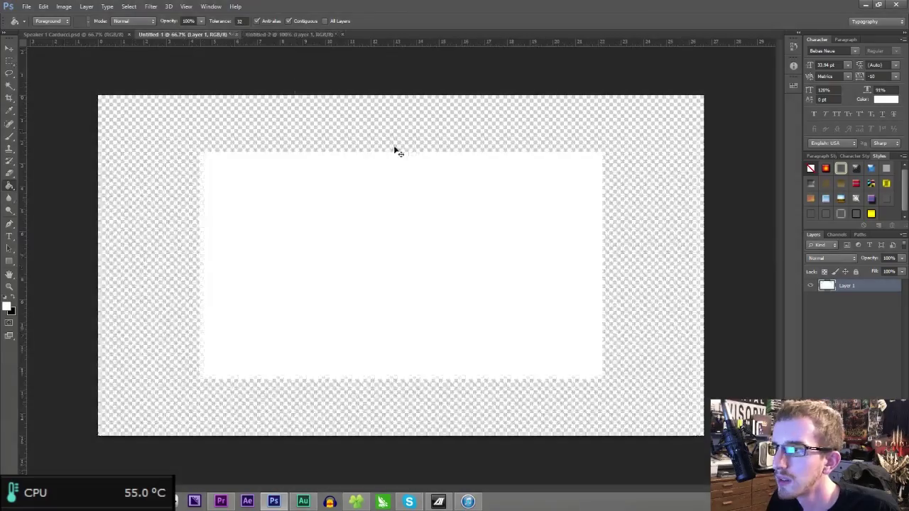
pyautogui.press('v')
pyautogui.moveTo(291, 208)
pyautogui.mouseDown()
pyautogui.moveTo(230, 182)
pyautogui.moveTo(249, 187)
pyautogui.mouseUp()
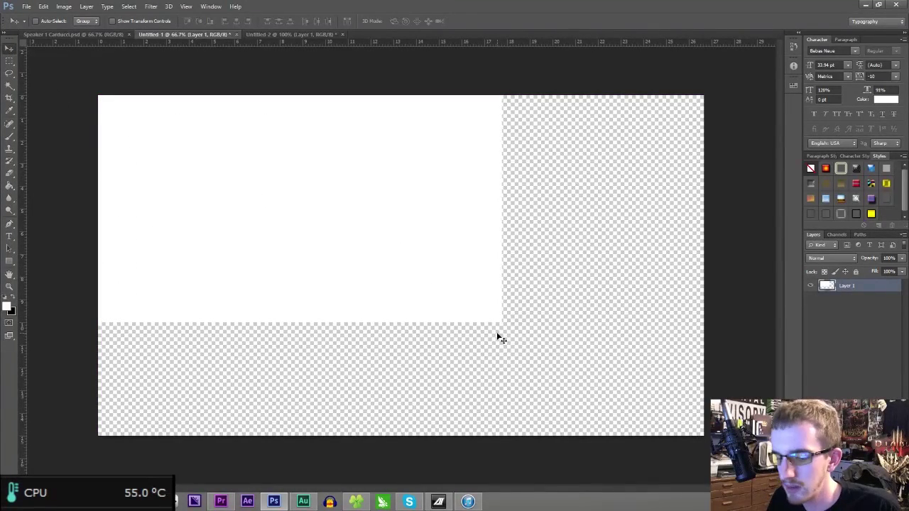
# - Copy the white block to a new layer and scale the copy into the bottom-right corner
pyautogui.hotkey('ctrl', 'v')
pyautogui.hotkey('ctrl', 't')
pyautogui.moveTo(603, 378); pyautogui.dragTo(672, 411)
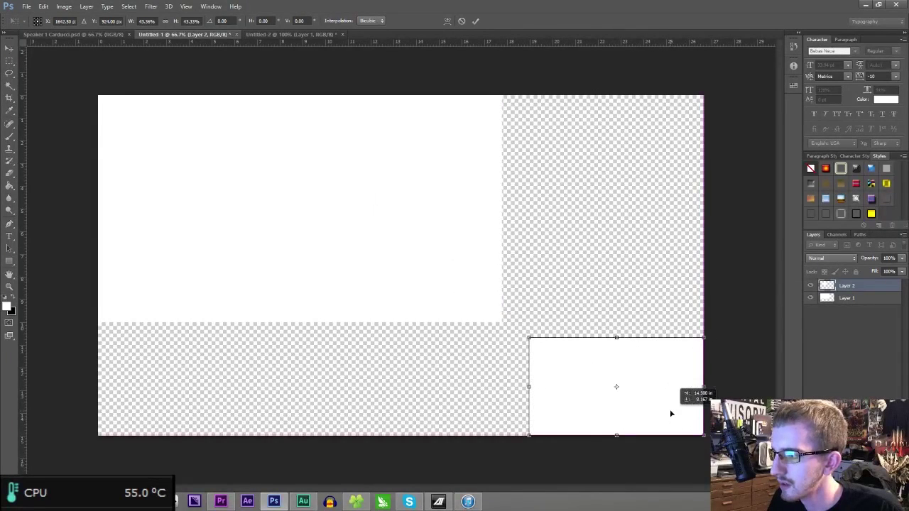
pyautogui.moveTo(528, 334)
pyautogui.mouseDown()
pyautogui.moveTo(501, 320)
pyautogui.moveTo(517, 331)
pyautogui.mouseUp()
pyautogui.press('Return')
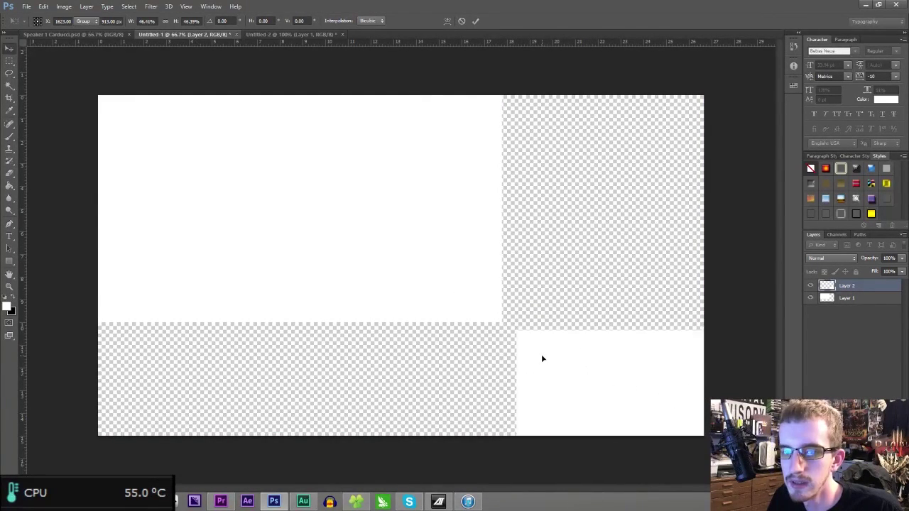
# - Fill Layer 1's top-left block black and enlarge it toward the bottom-right
pyautogui.click(864, 299)
pyautogui.hotkey('ctrl', 't')
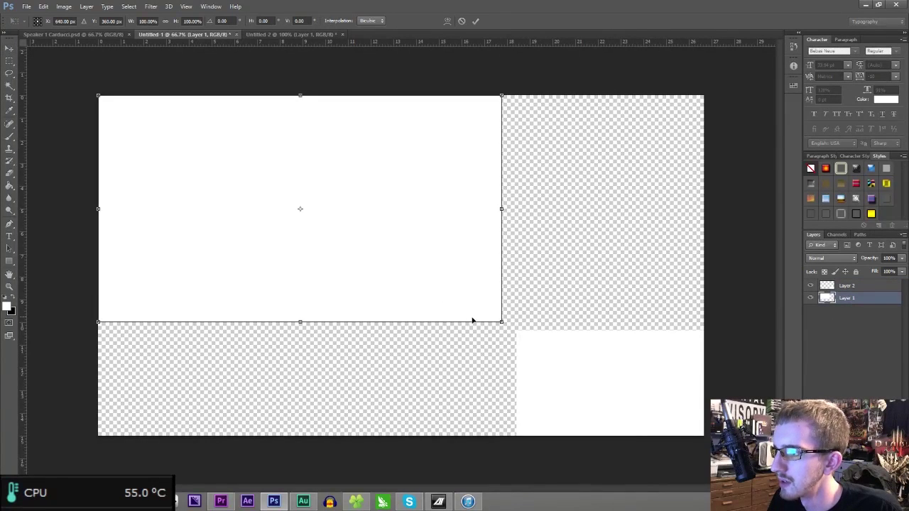
pyautogui.press('Return')
pyautogui.click(14, 301)
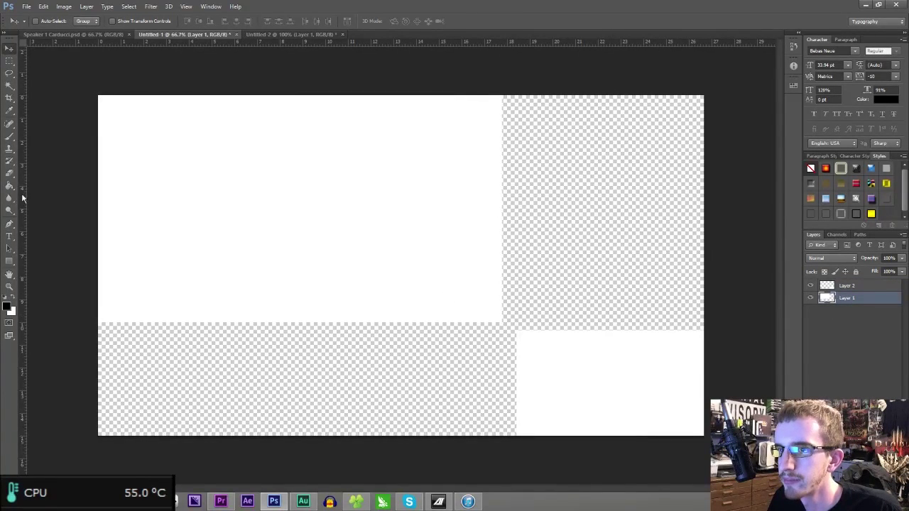
pyautogui.click(9, 186)
pyautogui.click(203, 234)
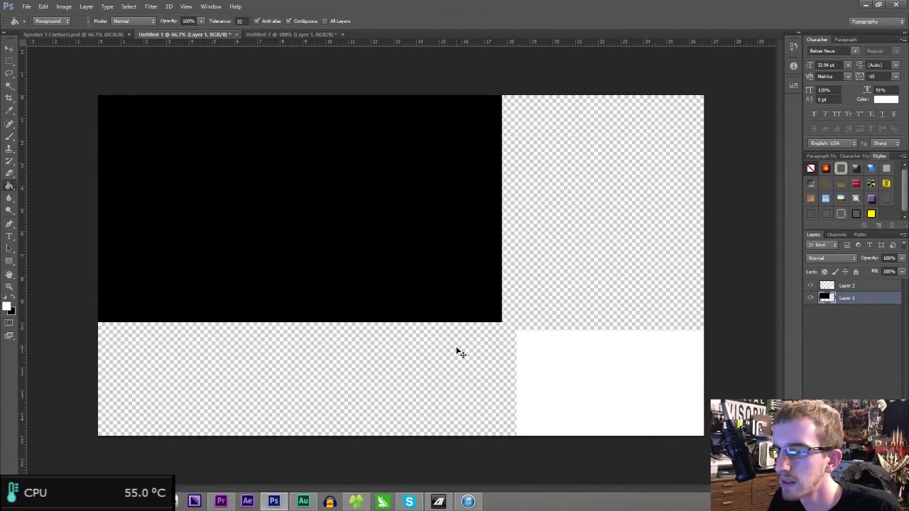
pyautogui.hotkey('ctrl', 't')
pyautogui.moveTo(504, 323); pyautogui.dragTo(584, 347)
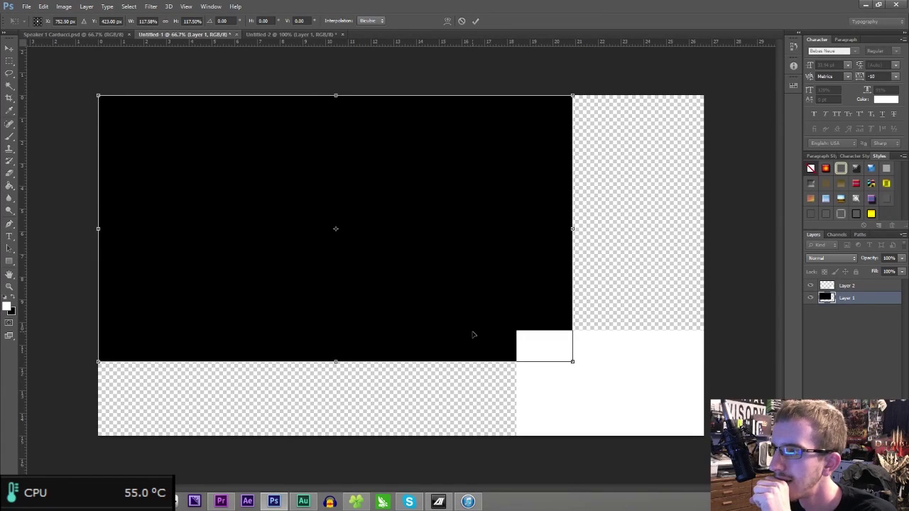
pyautogui.press('Return')
pyautogui.press('g')
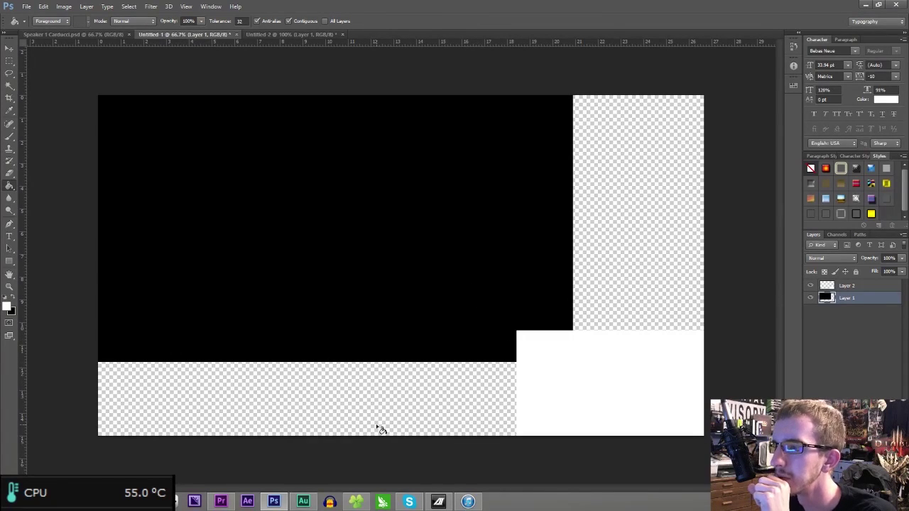
pyautogui.click(356, 501)
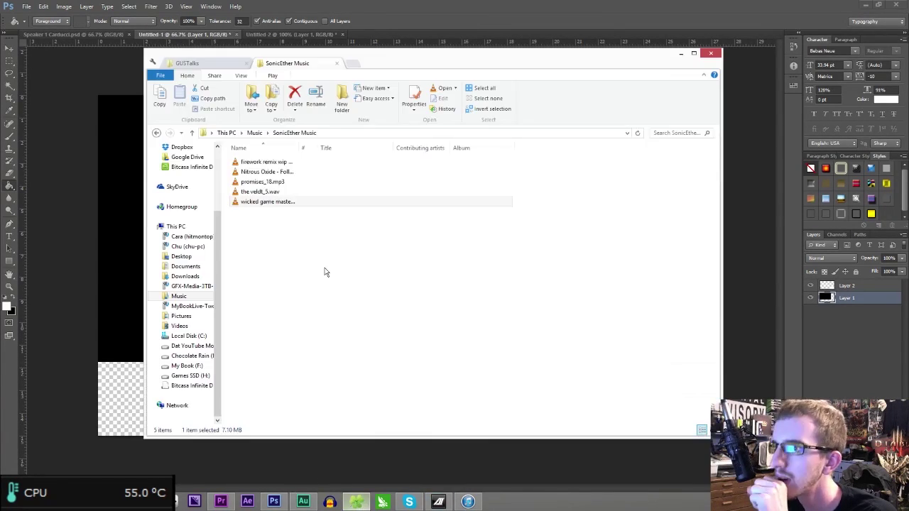
# - Place Kingston.png from D:\StreamFiles\Epos Slides and scale it into the bottom-left corner
pyautogui.click(238, 63)
pyautogui.click(288, 63)
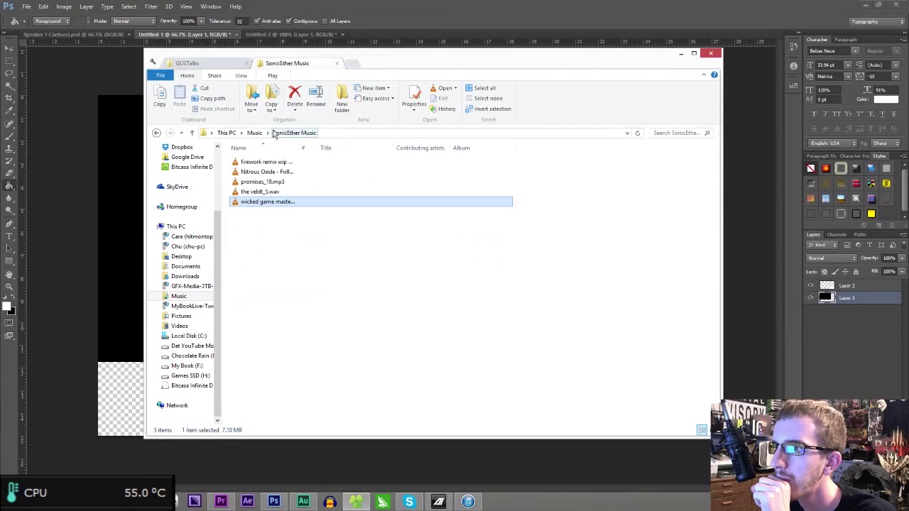
pyautogui.middleClick(182, 346)
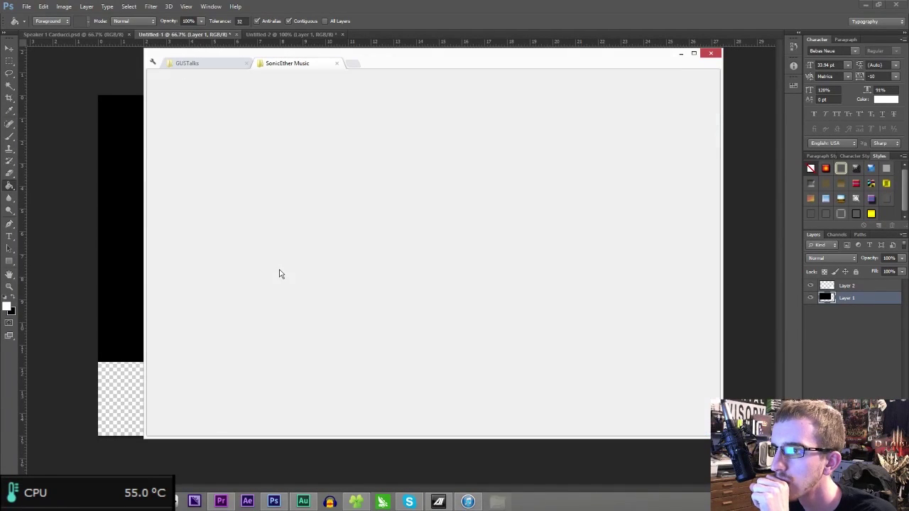
pyautogui.doubleClick(263, 320)
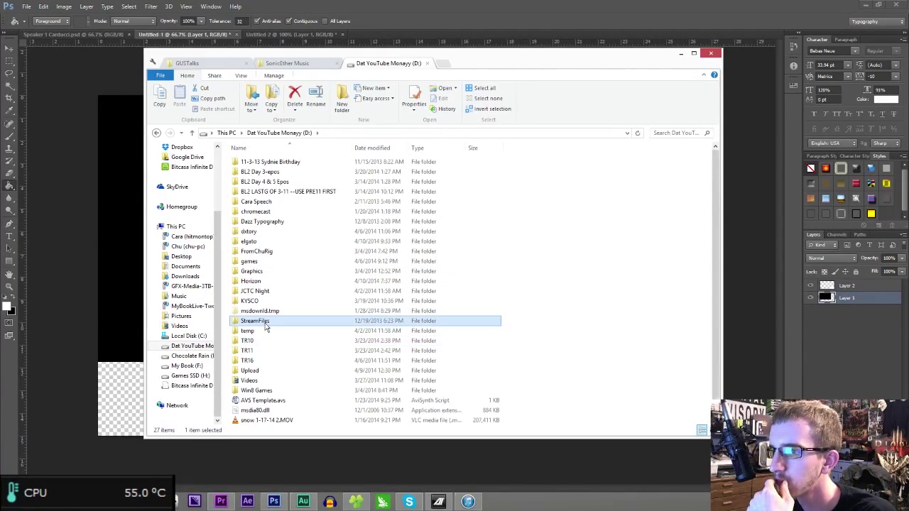
pyautogui.doubleClick(375, 164)
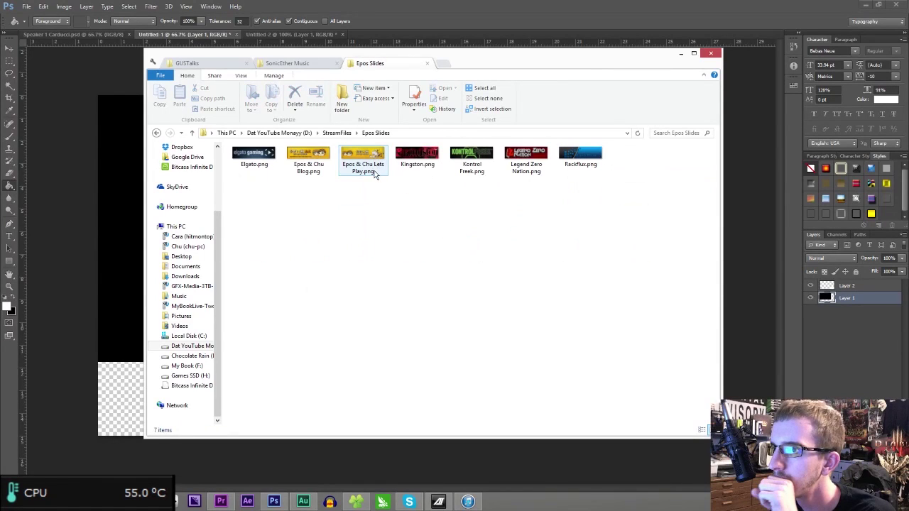
pyautogui.moveTo(493, 61); pyautogui.dragTo(664, 78)
pyautogui.moveTo(601, 171); pyautogui.dragTo(256, 341)
pyautogui.moveTo(418, 279); pyautogui.dragTo(207, 418)
pyautogui.moveTo(239, 395); pyautogui.dragTo(357, 363)
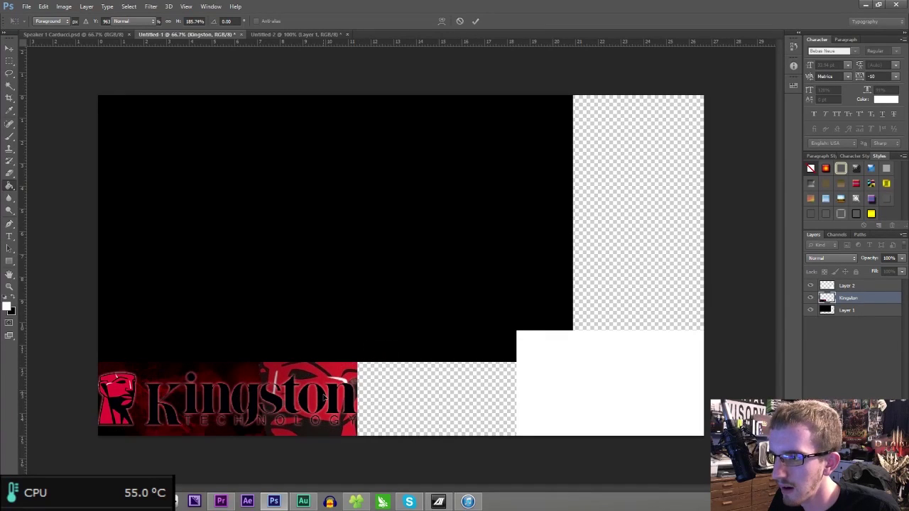
pyautogui.press('Return')
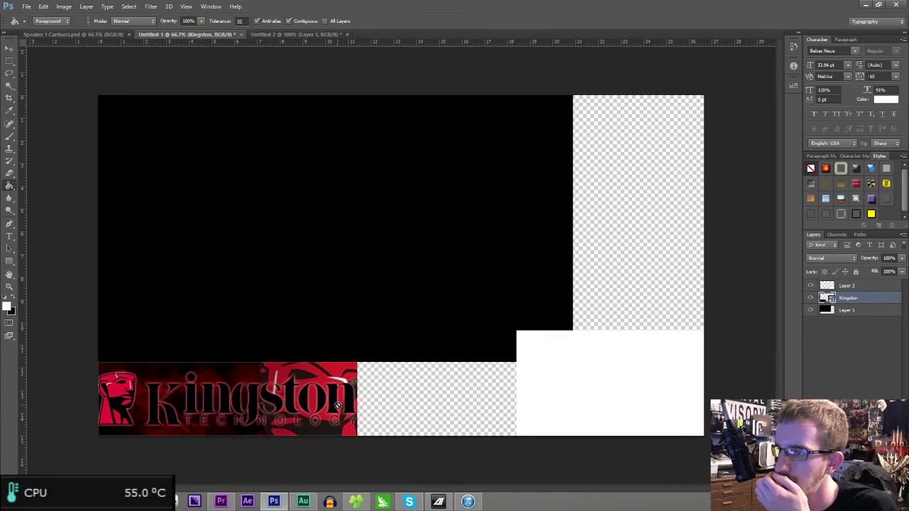
# - Place O4eaRYq.jpg from Pictures into the document and move its layer to the bottom
pyautogui.click(359, 501)
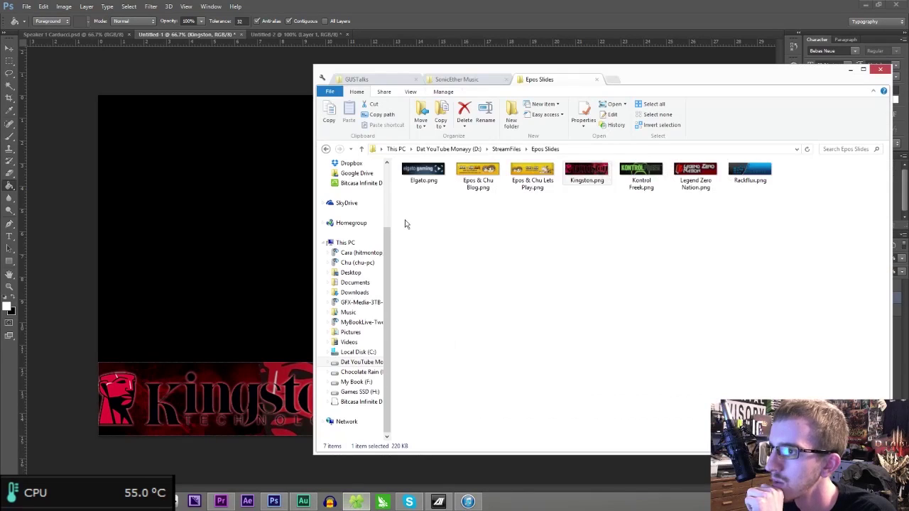
pyautogui.moveTo(649, 80); pyautogui.dragTo(536, 91)
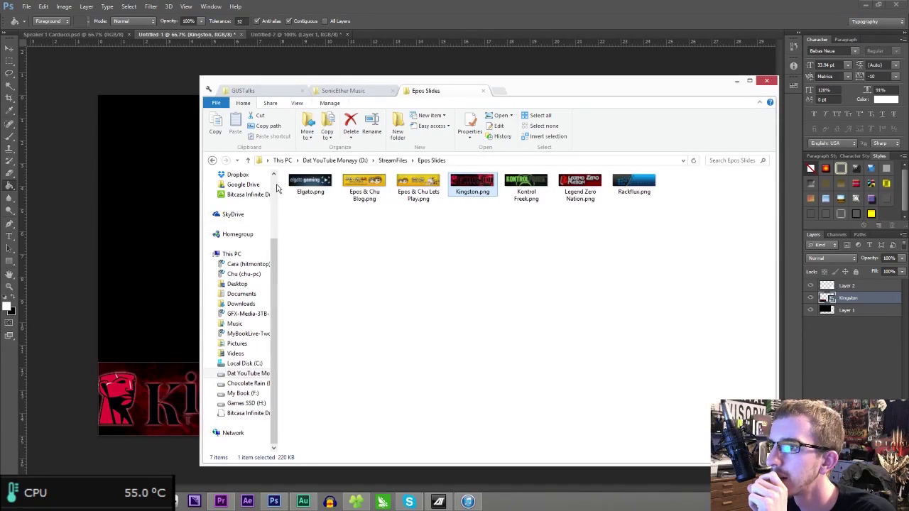
pyautogui.scroll(3, 242, 284)
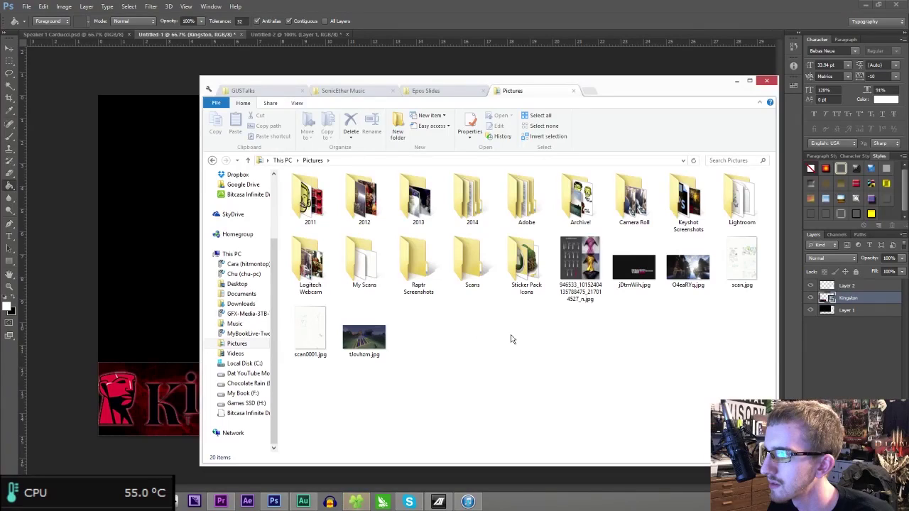
pyautogui.moveTo(676, 288); pyautogui.dragTo(608, 100)
pyautogui.press('Return')
pyautogui.moveTo(848, 298); pyautogui.dragTo(844, 336)
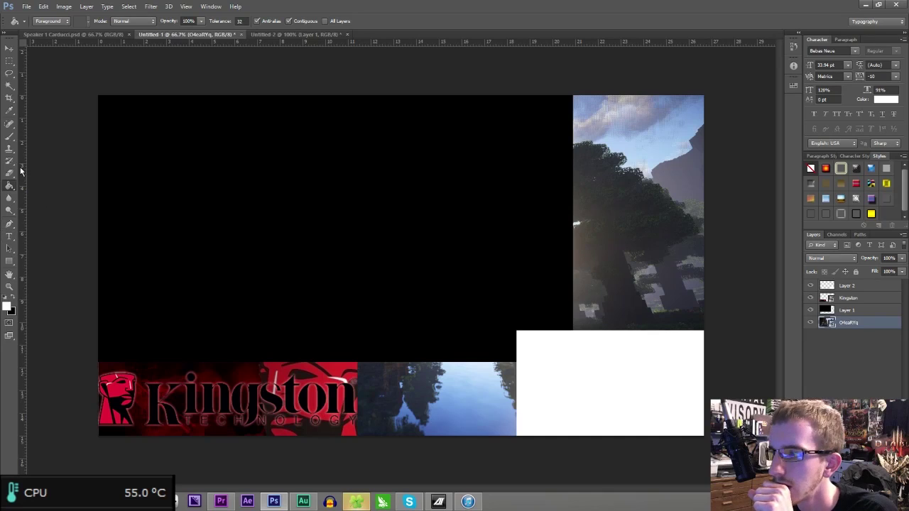
# - Add a new layer, fill it white, and scale it to sit beside the Kingston banner
pyautogui.hotkey('ctrl', 'shift', 'alt', 'n')
pyautogui.click(453, 345)
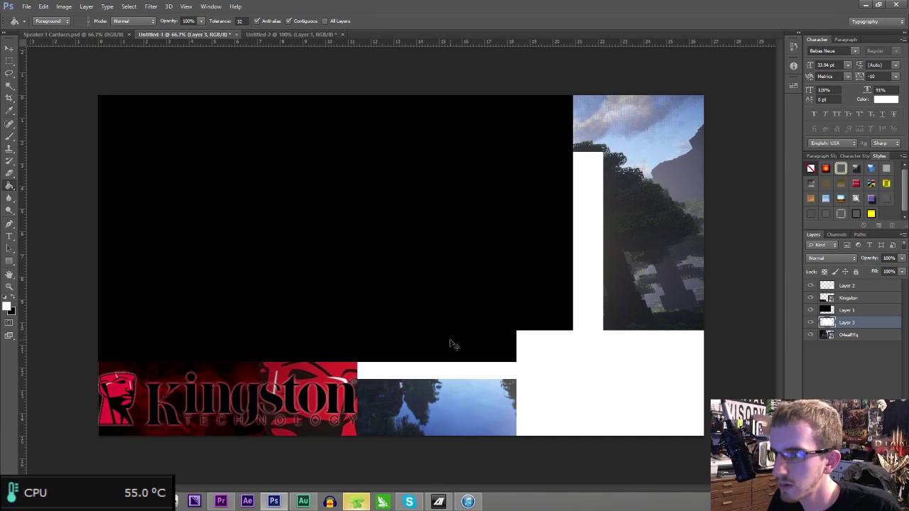
pyautogui.hotkey('ctrl', 't')
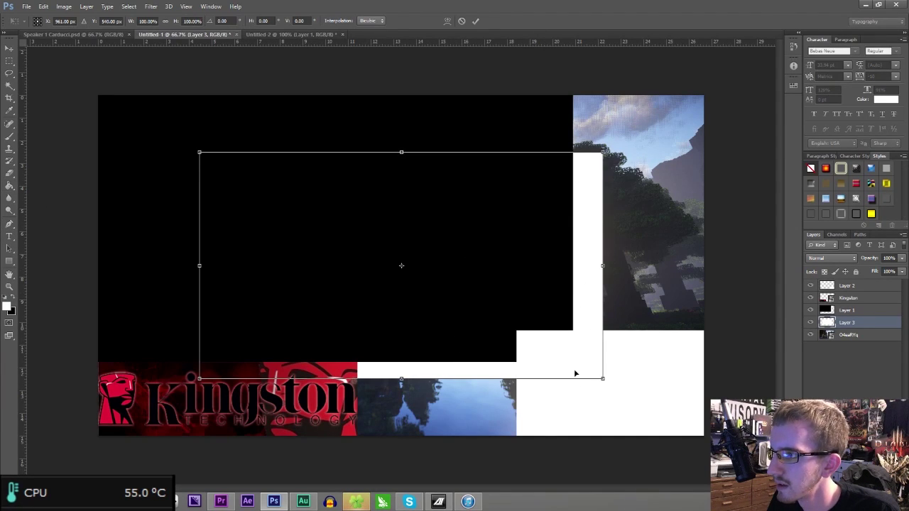
pyautogui.moveTo(602, 378); pyautogui.dragTo(492, 421)
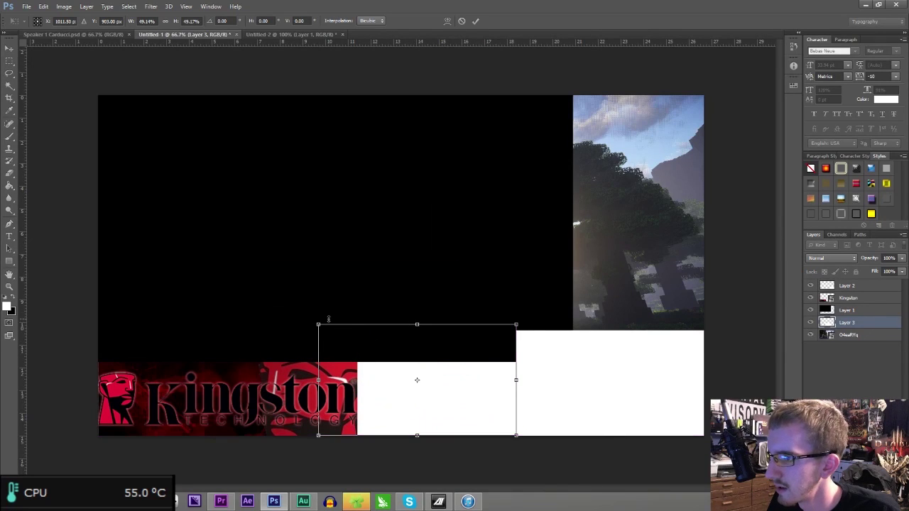
pyautogui.moveTo(319, 325); pyautogui.dragTo(358, 363)
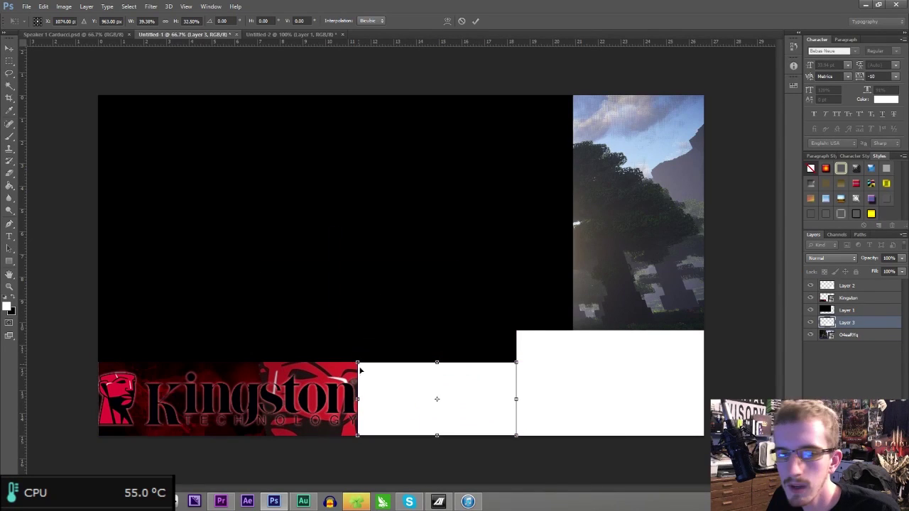
pyautogui.press('Return')
pyautogui.press('g')
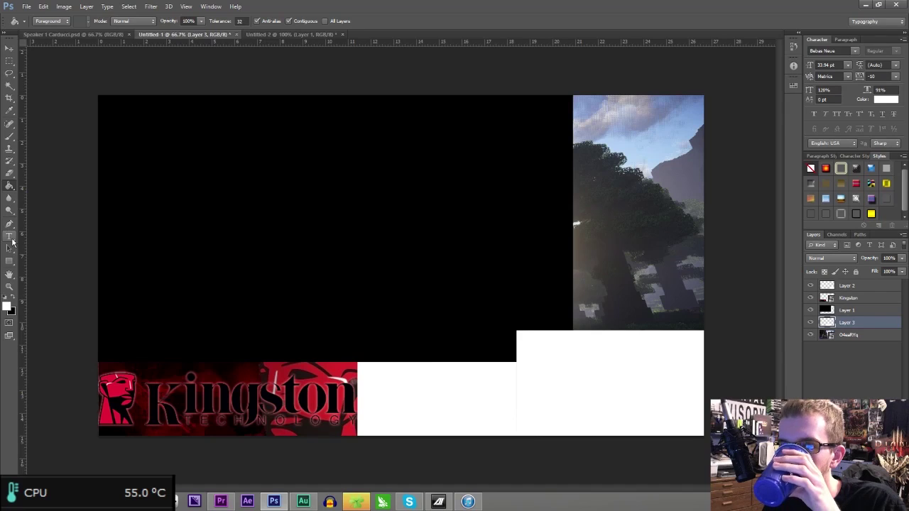
# - Add a 'Live Stream Rules:' heading in Final Fantasy with a stroke-and-shadow style
pyautogui.click(12, 240)
pyautogui.click(100, 22)
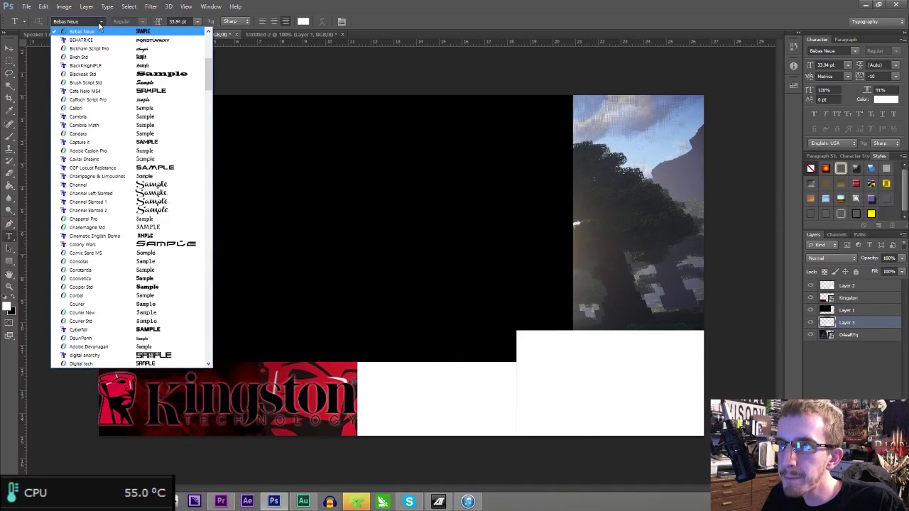
pyautogui.click(100, 22)
pyautogui.write('Fina')
pyautogui.press('Return')
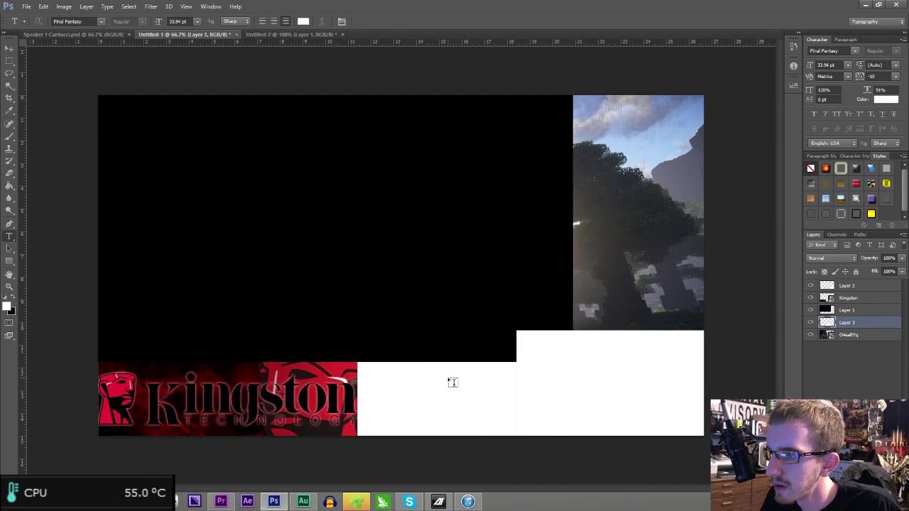
pyautogui.click(440, 373)
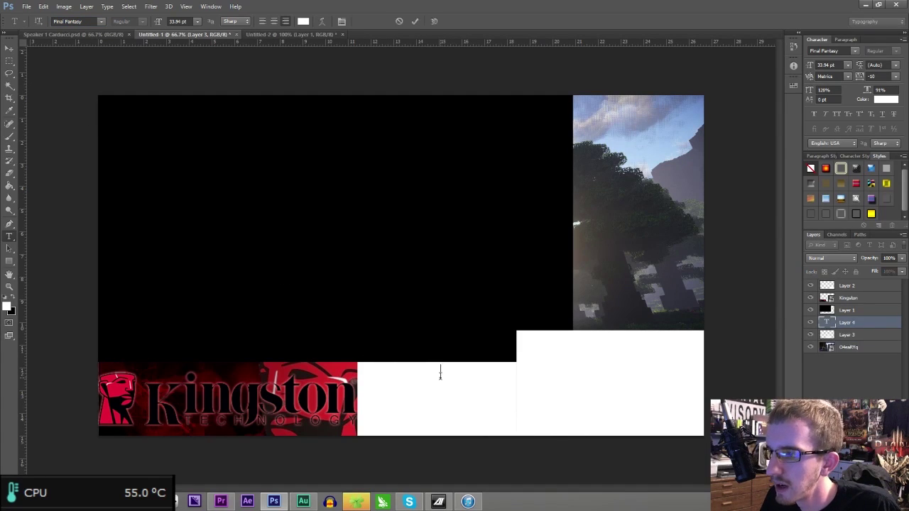
pyautogui.rightClick(492, 398)
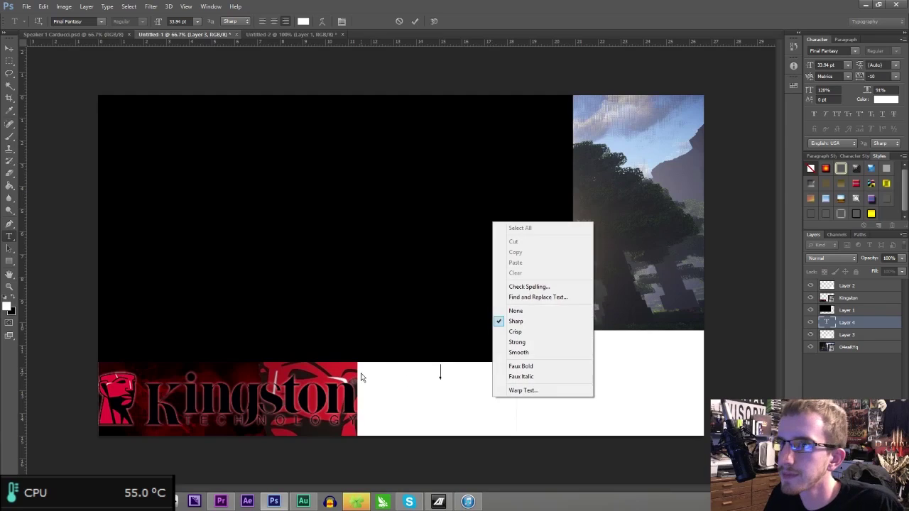
pyautogui.click(440, 404)
pyautogui.moveTo(447, 409); pyautogui.dragTo(435, 425)
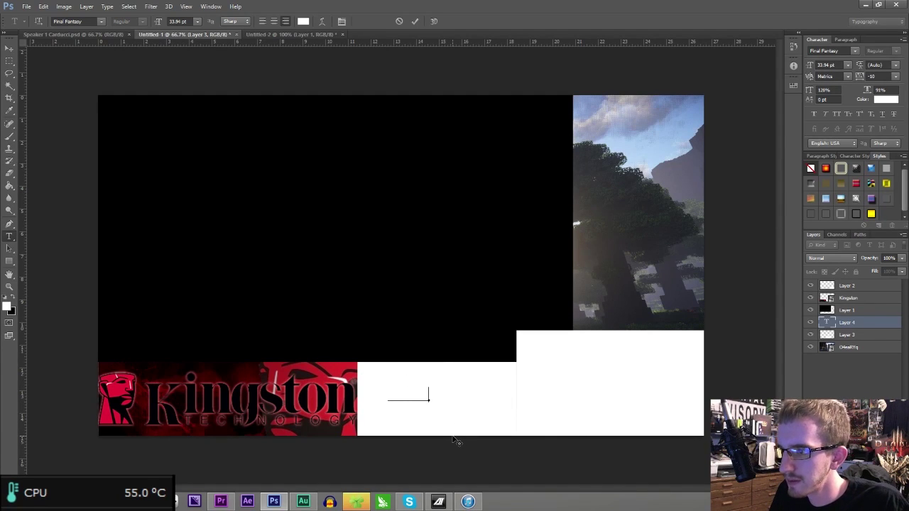
pyautogui.moveTo(465, 432); pyautogui.dragTo(547, 421)
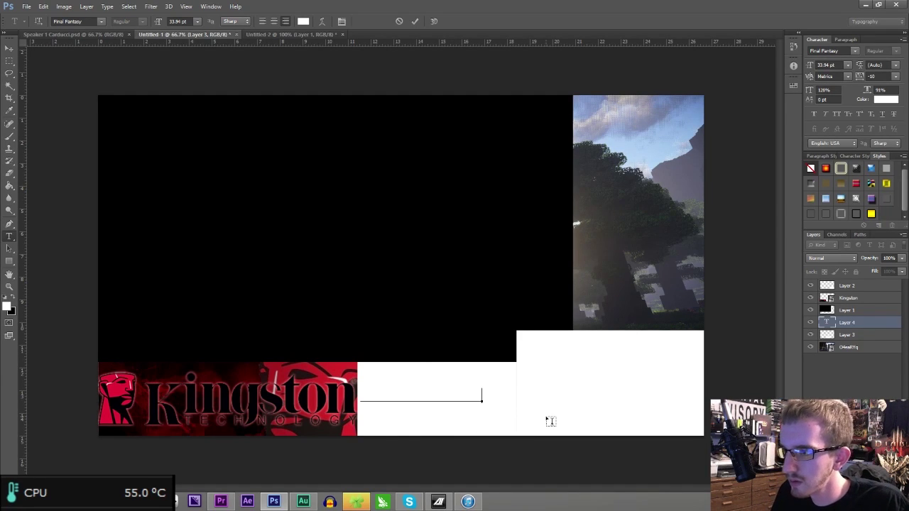
pyautogui.moveTo(537, 412); pyautogui.dragTo(553, 413)
pyautogui.hotkey('ctrl', 'Return')
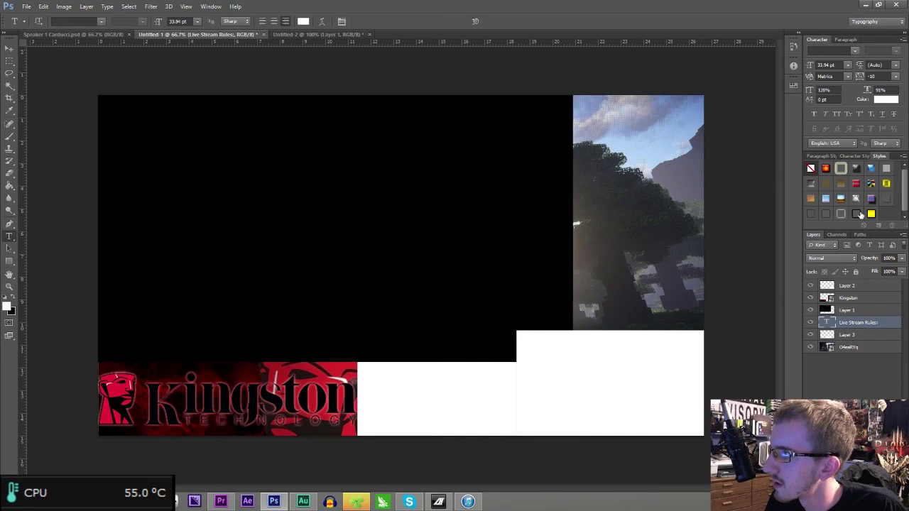
pyautogui.click(858, 214)
# - Add a styled '-Be Nice ...that is all' line in Final Fantasy and move it into the box
pyautogui.click(428, 424)
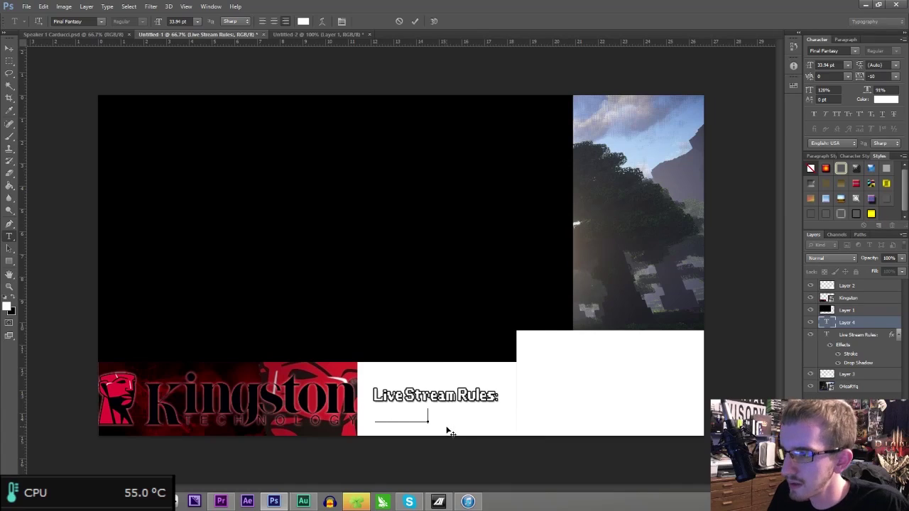
pyautogui.hotkey('ctrl', 'Return')
pyautogui.click(854, 220)
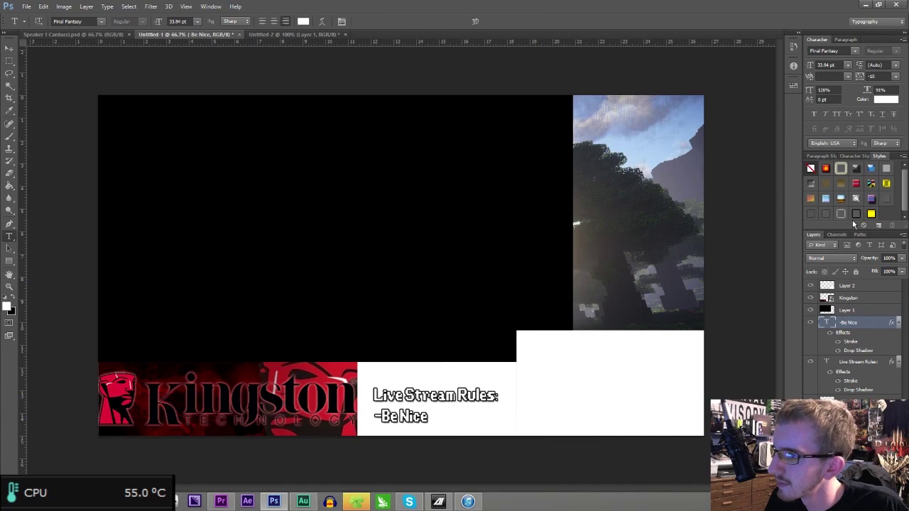
pyautogui.click(431, 419)
pyautogui.write('...')
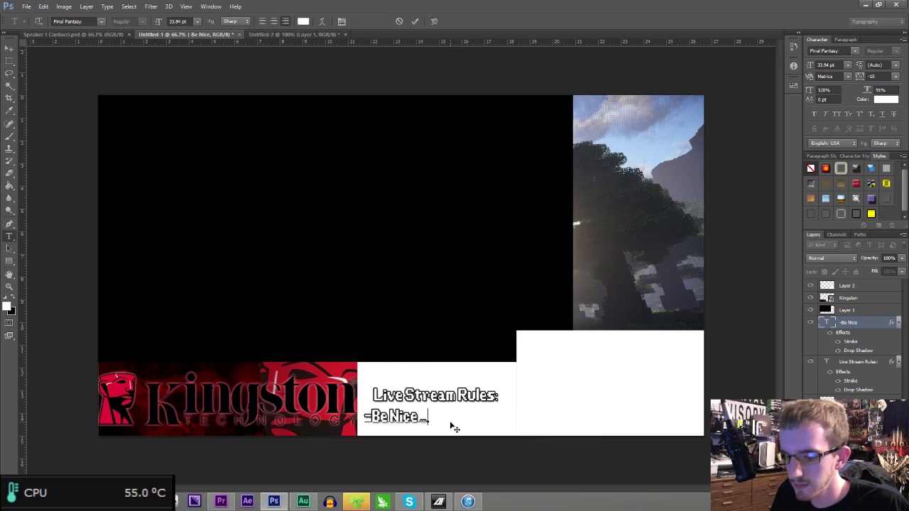
pyautogui.write('that is all')
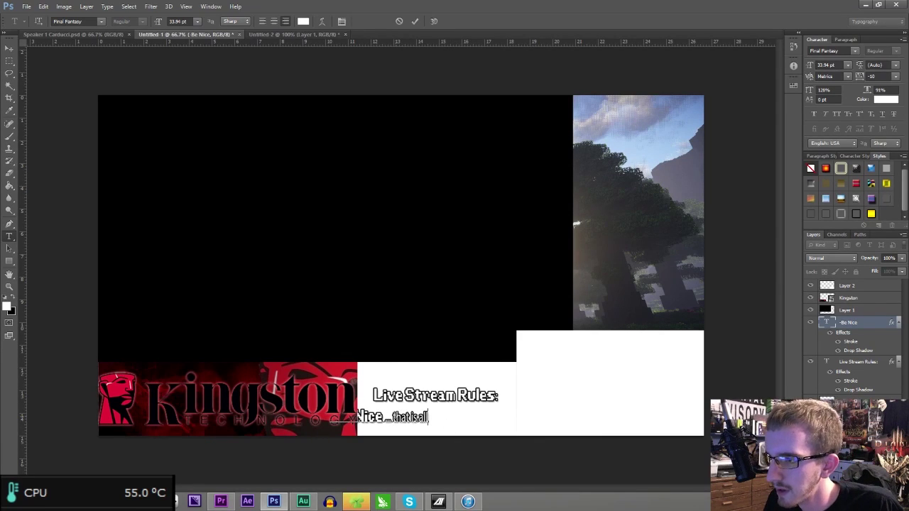
pyautogui.hotkey('ctrl', 'shift', 'Left')
pyautogui.hotkey('ctrl', 'shift', 'Left')
pyautogui.hotkey('ctrl', 'shift', 'Left')
pyautogui.click(91, 21)
pyautogui.write('F')
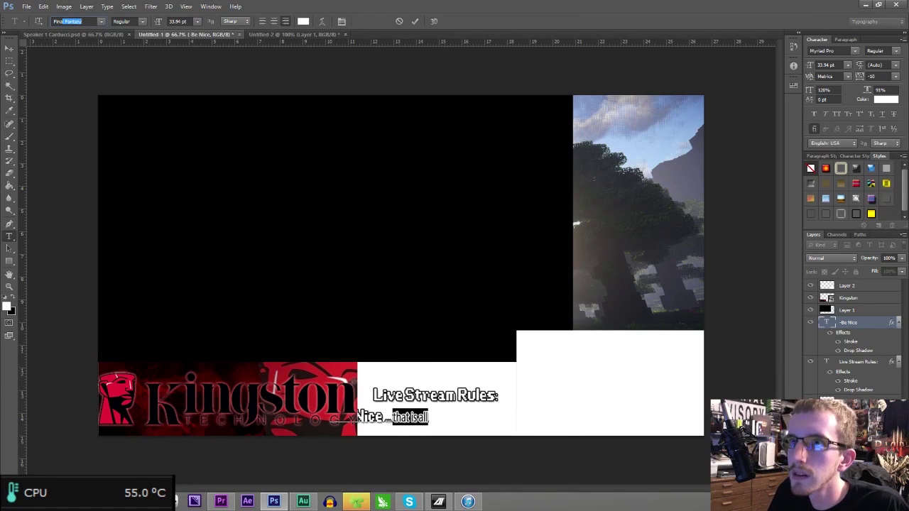
pyautogui.press('Return')
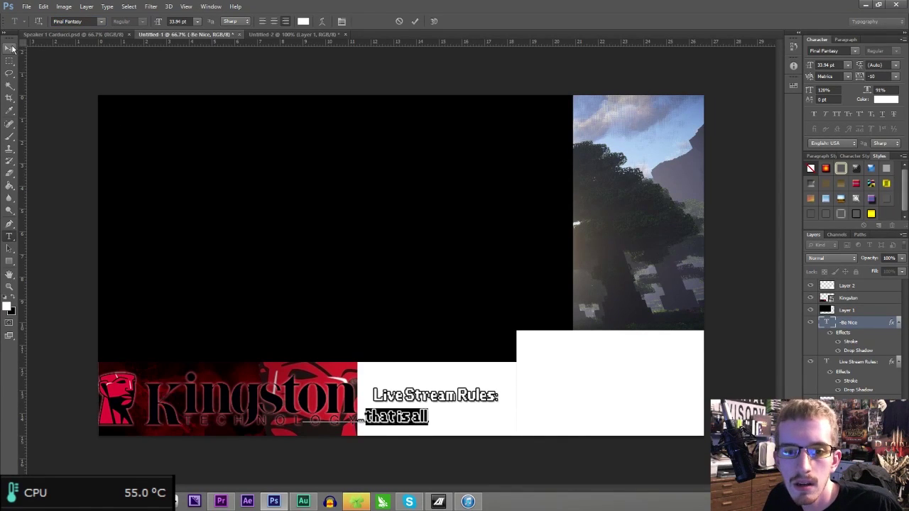
pyautogui.click(11, 49)
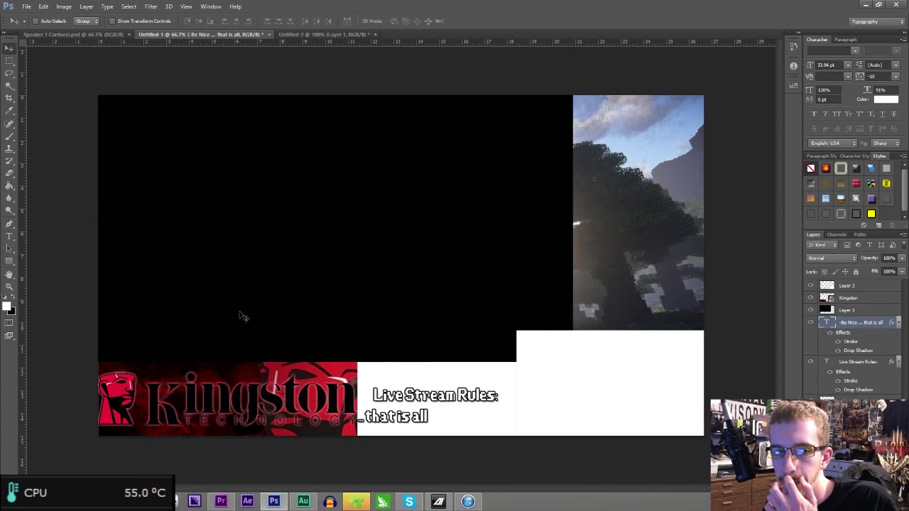
pyautogui.moveTo(407, 416); pyautogui.dragTo(477, 419)
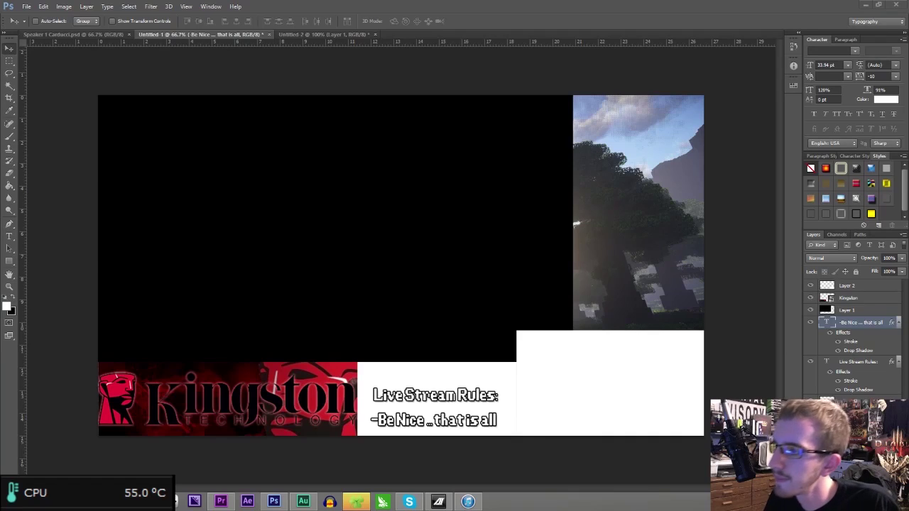
# - Nudge the rules heading down and add an 'Epos & Chu' title in Dimitri Swank above it
pyautogui.click(877, 363)
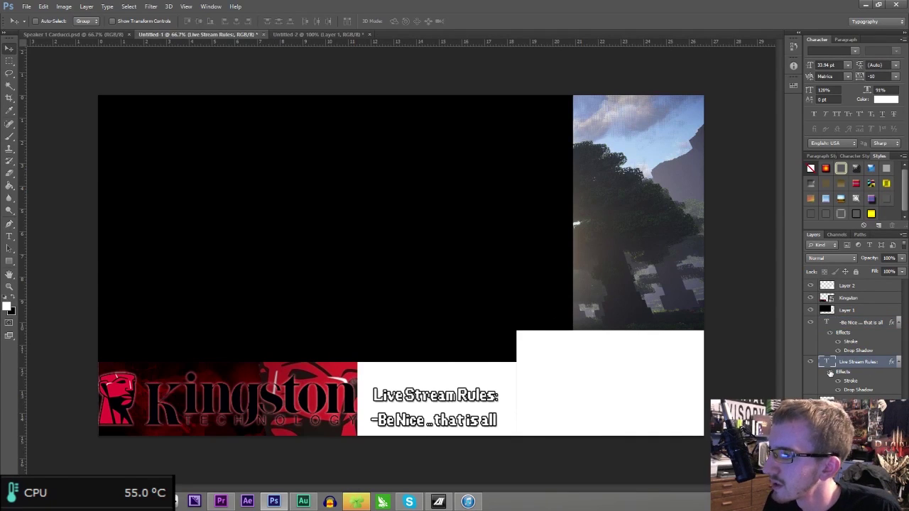
pyautogui.press('Down')
pyautogui.press('Down')
pyautogui.press('Down')
pyautogui.press('Down')
pyautogui.press('Down')
pyautogui.press('Down')
pyautogui.press('Down')
pyautogui.press('Down')
pyautogui.press('Down')
pyautogui.press('Down')
pyautogui.press('Down')
pyautogui.press('Down')
pyautogui.press('Down')
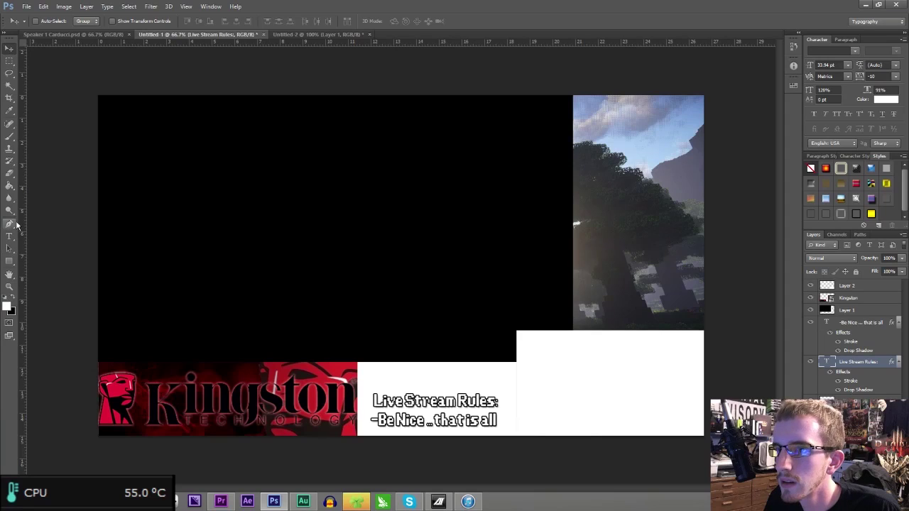
pyautogui.click(9, 236)
pyautogui.click(408, 378)
pyautogui.click(93, 21)
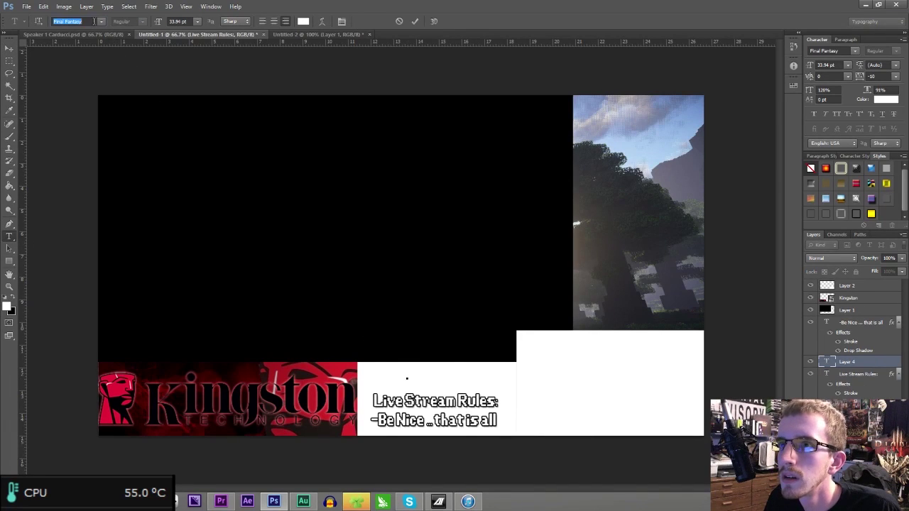
pyautogui.write('Dimitri Swank')
pyautogui.press('Return')
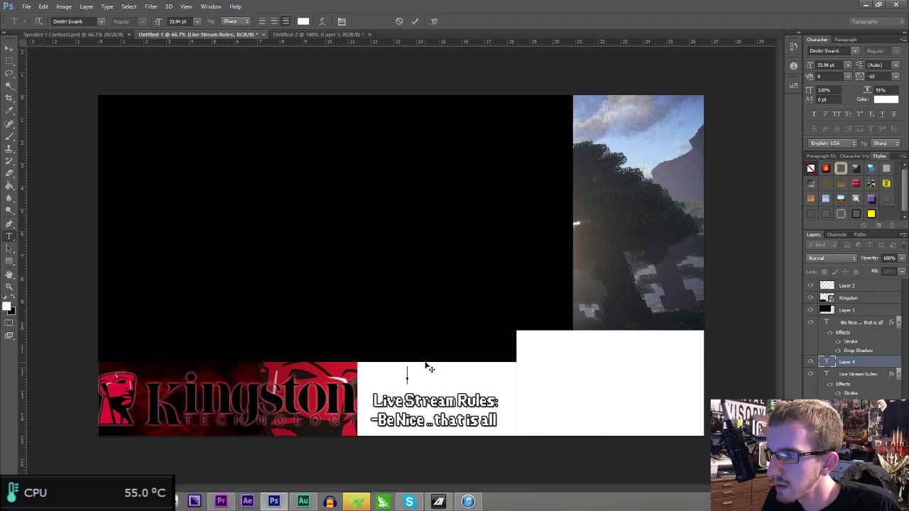
pyautogui.write('--------')
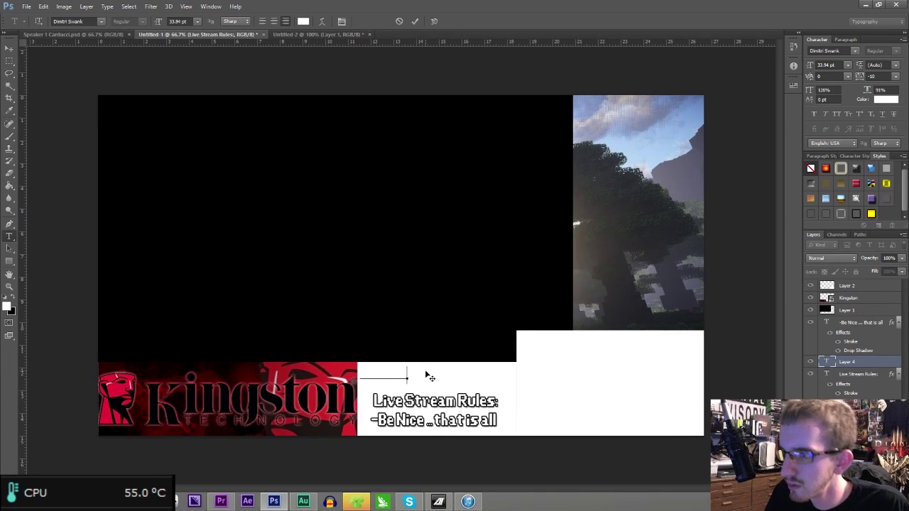
pyautogui.moveTo(427, 373); pyautogui.dragTo(483, 377)
pyautogui.hotkey('ctrl', 'Return')
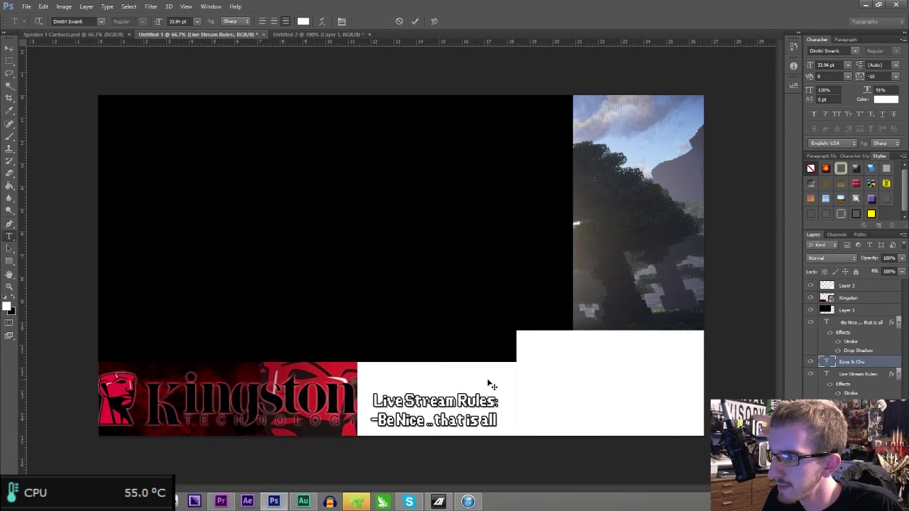
# - Apply a stroke-and-shadow style to the title, then hide its Stroke and Drop Shadow effects
pyautogui.click(856, 214)
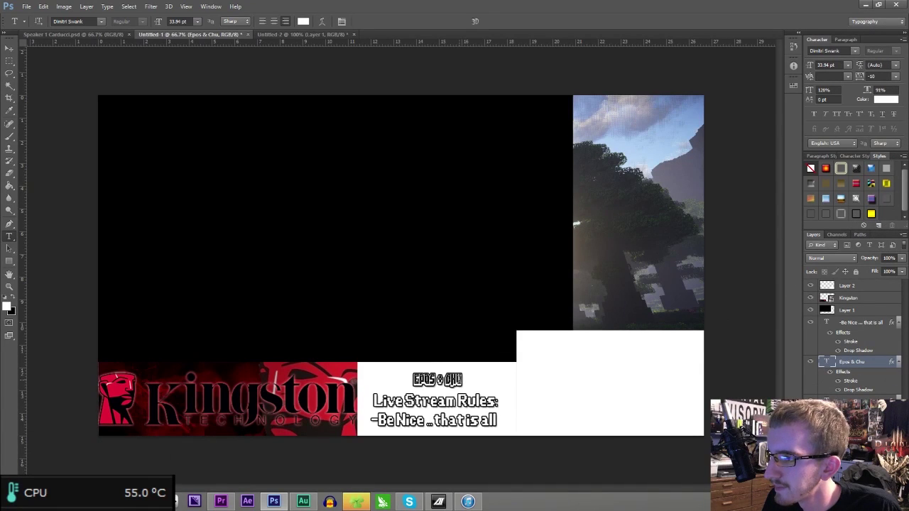
pyautogui.click(837, 382)
pyautogui.click(838, 391)
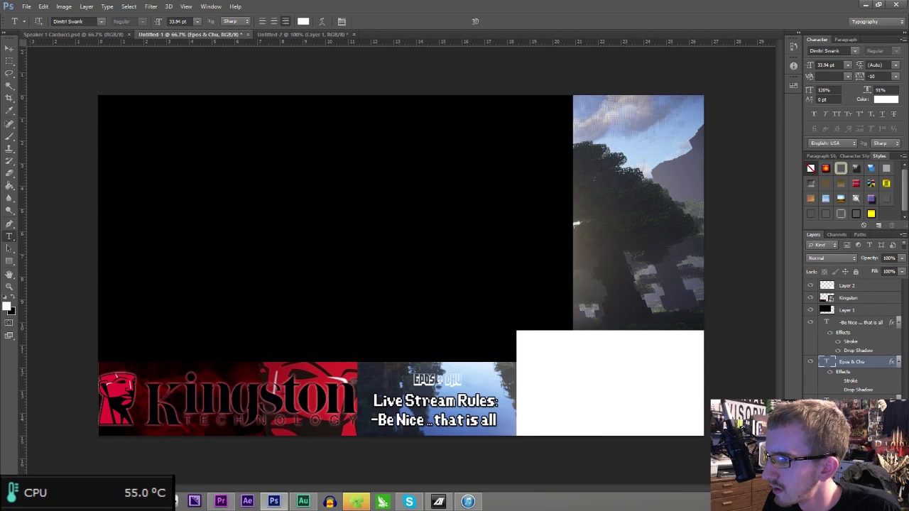
pyautogui.click(442, 378)
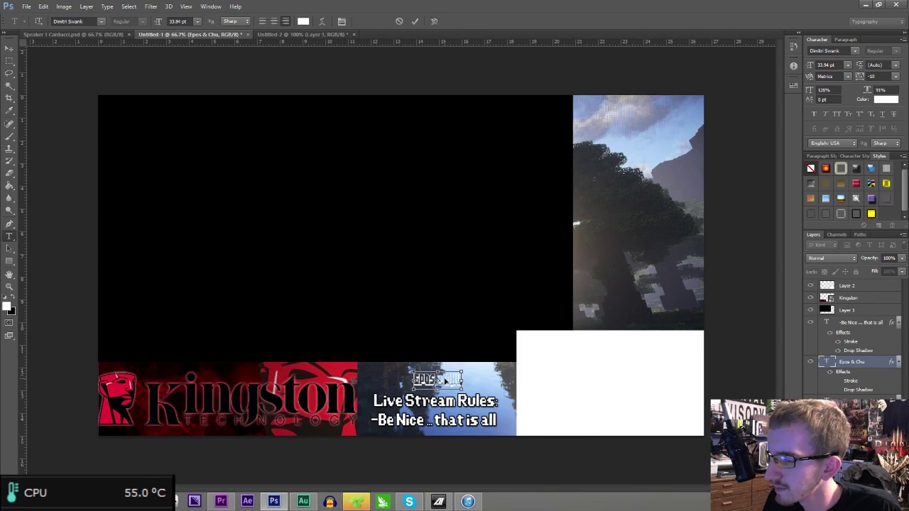
# - Enlarge the Epos & Chu title and colour it black, sampled from the canvas
pyautogui.hotkey('ctrl', '+')
pyautogui.hotkey('ctrl', '+')
pyautogui.scroll(-5, 566, 355)
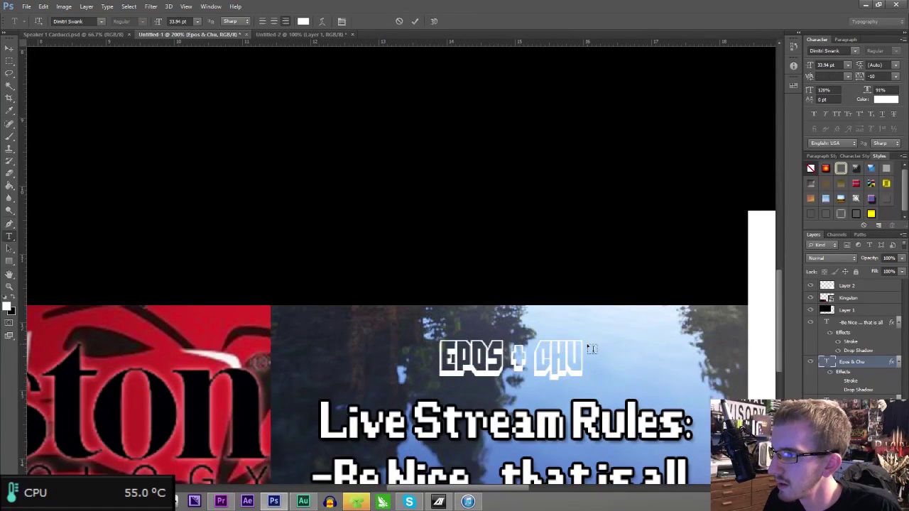
pyautogui.hotkey('ctrl', 't')
pyautogui.moveTo(586, 333); pyautogui.dragTo(656, 327)
pyautogui.moveTo(625, 355); pyautogui.dragTo(574, 360)
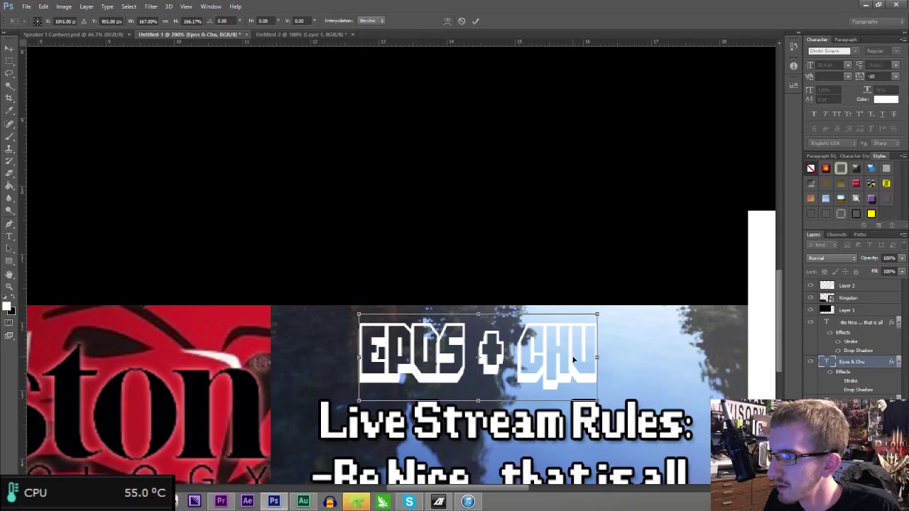
pyautogui.press('Return')
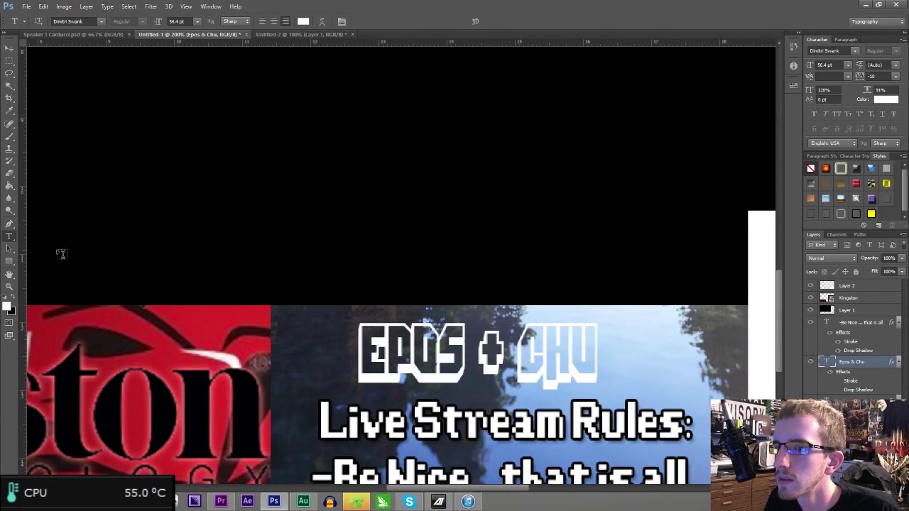
pyautogui.click(304, 20)
pyautogui.click(249, 283)
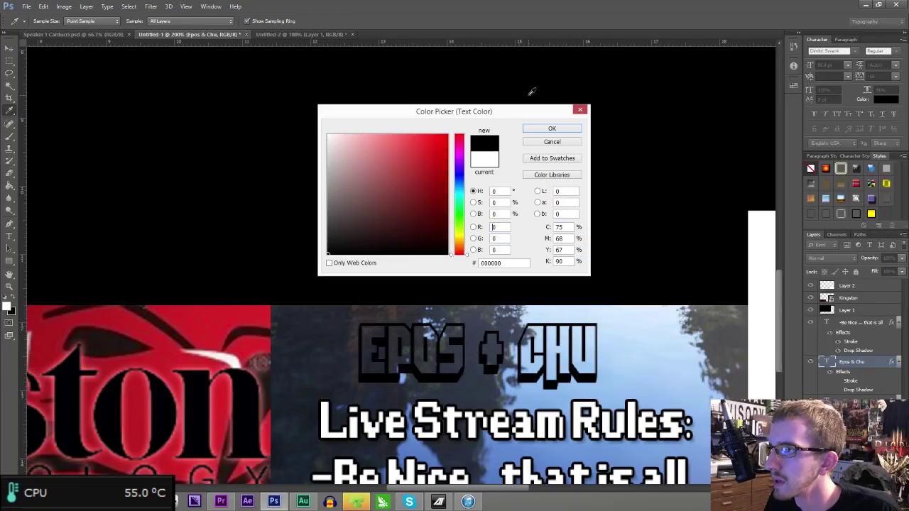
pyautogui.click(540, 128)
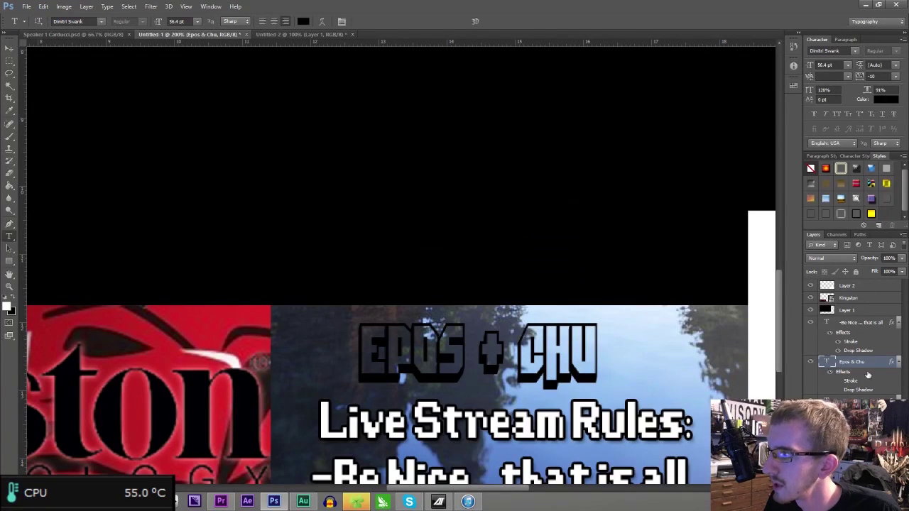
# - Duplicate the title as an 'Epos & Chu copy' layer and try filling a letter with the Paint Bucket
pyautogui.rightClick(861, 363)
pyautogui.click(803, 143)
pyautogui.press('Return')
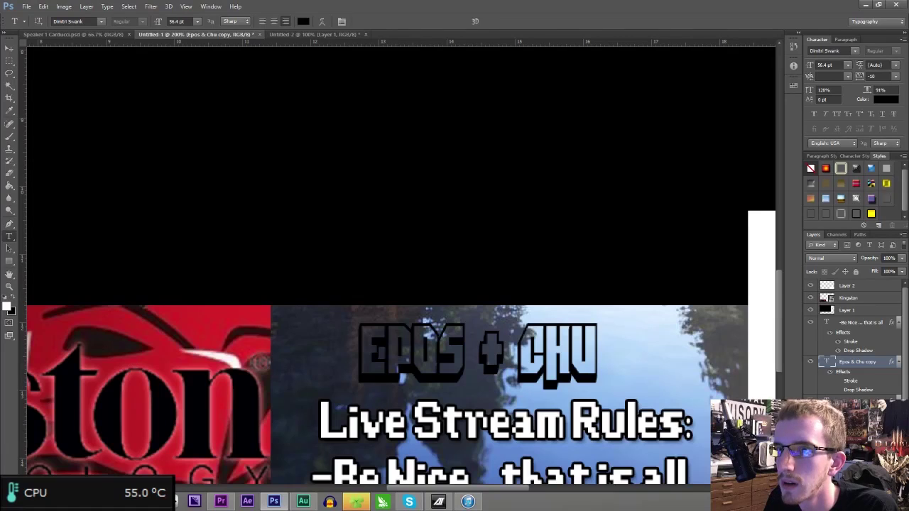
pyautogui.click(12, 188)
pyautogui.click(392, 349)
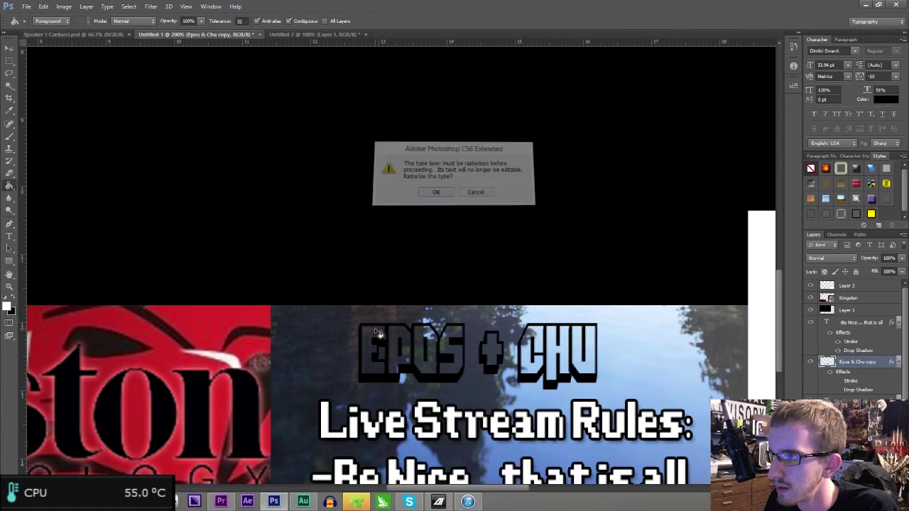
# - Rasterize the title copy and fill every letter of EPOS + CHU white
pyautogui.press('Return')
pyautogui.click(400, 341)
pyautogui.click(432, 340)
pyautogui.click(444, 343)
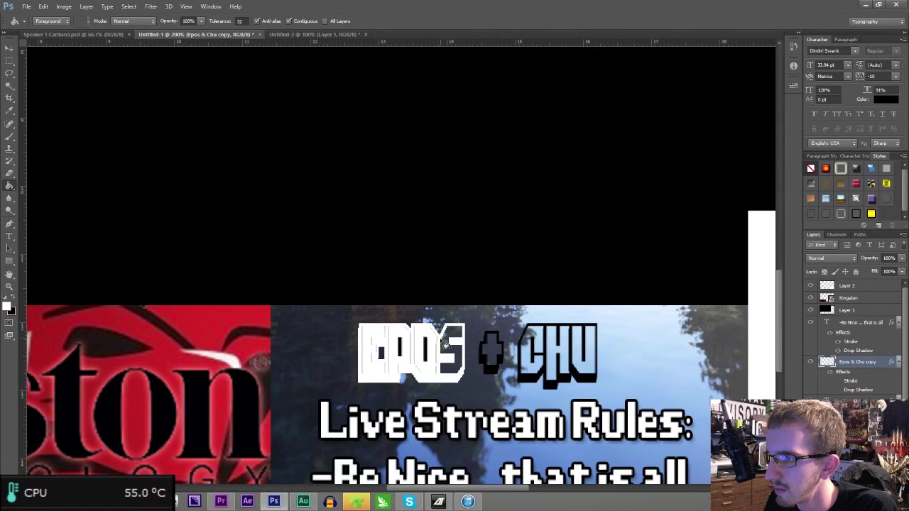
pyautogui.click(489, 353)
pyautogui.click(530, 355)
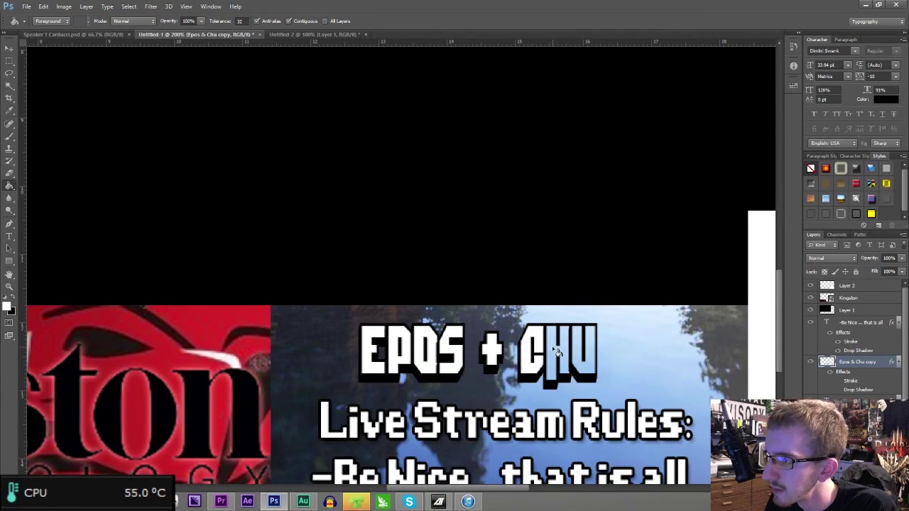
pyautogui.click(561, 351)
pyautogui.click(583, 345)
pyautogui.click(584, 366)
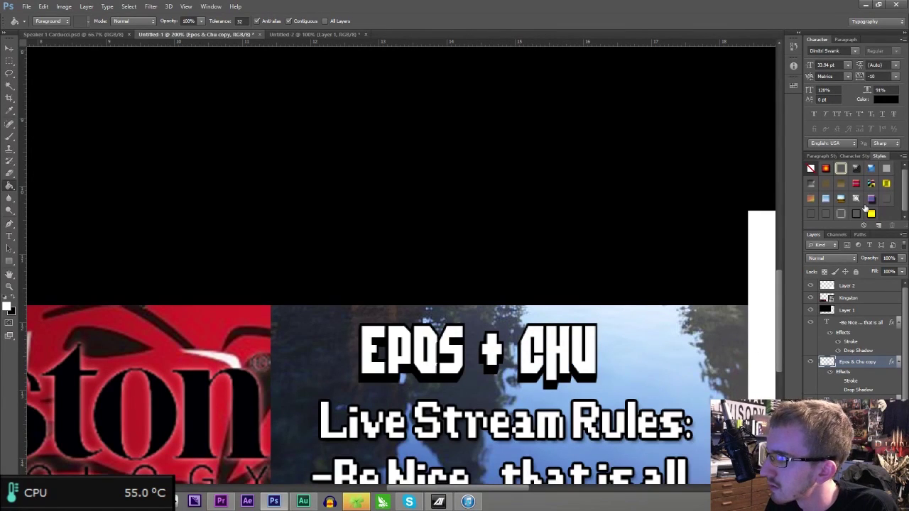
# - Apply the yellow gradient style to the title and refill the O of EPOS
pyautogui.click(871, 214)
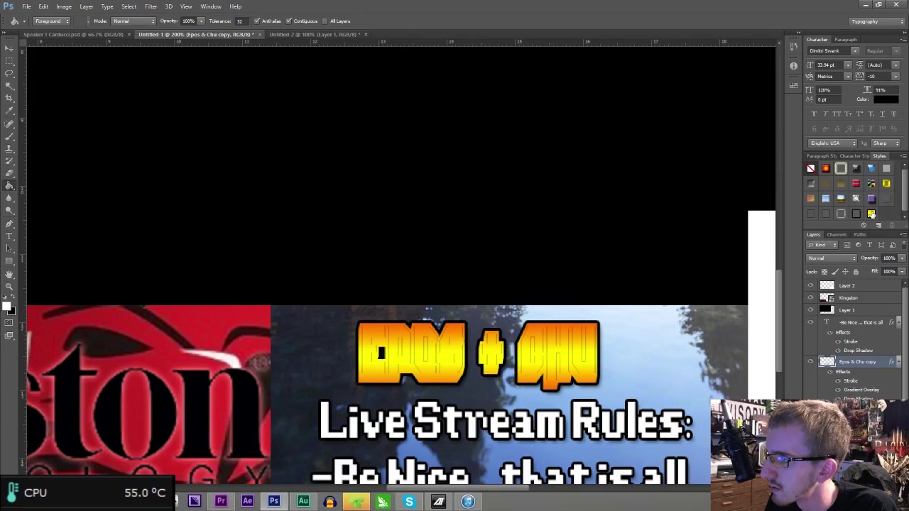
pyautogui.hotkey('ctrl', 'z')
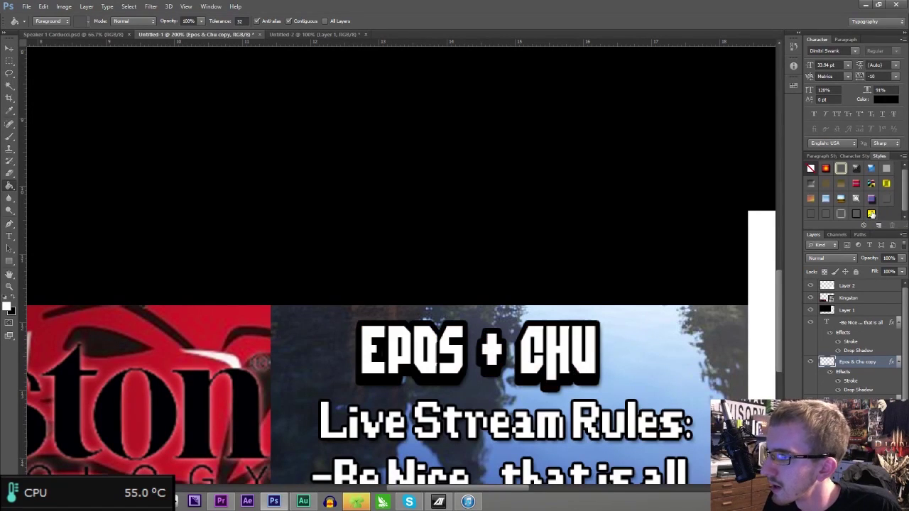
pyautogui.hotkey('ctrl', 'z')
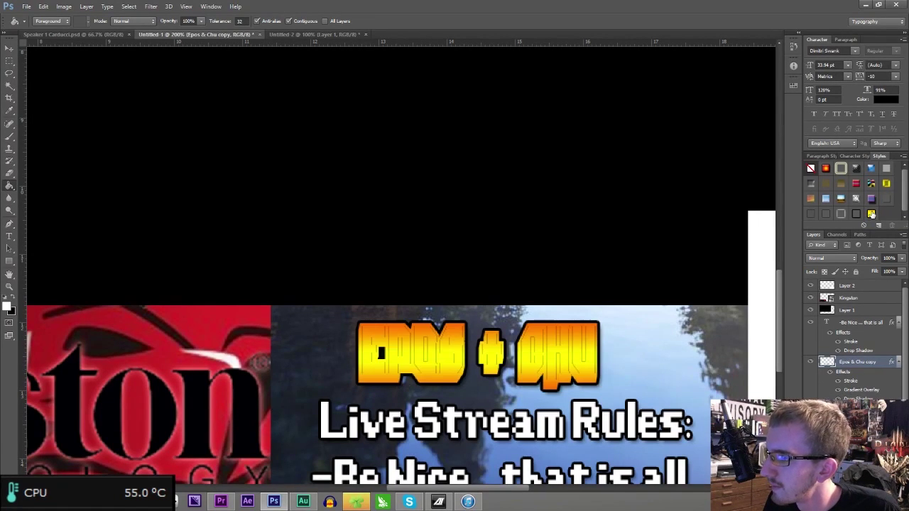
pyautogui.hotkey('ctrl', 'z')
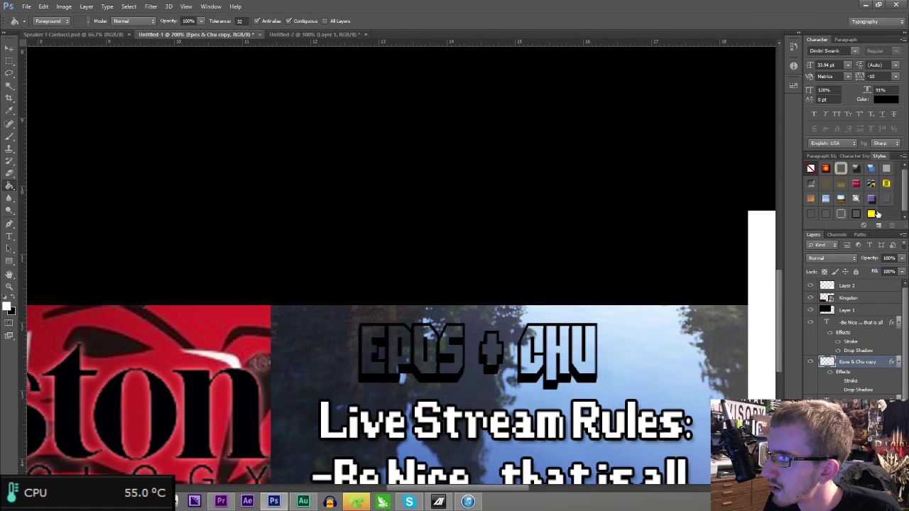
pyautogui.click(874, 213)
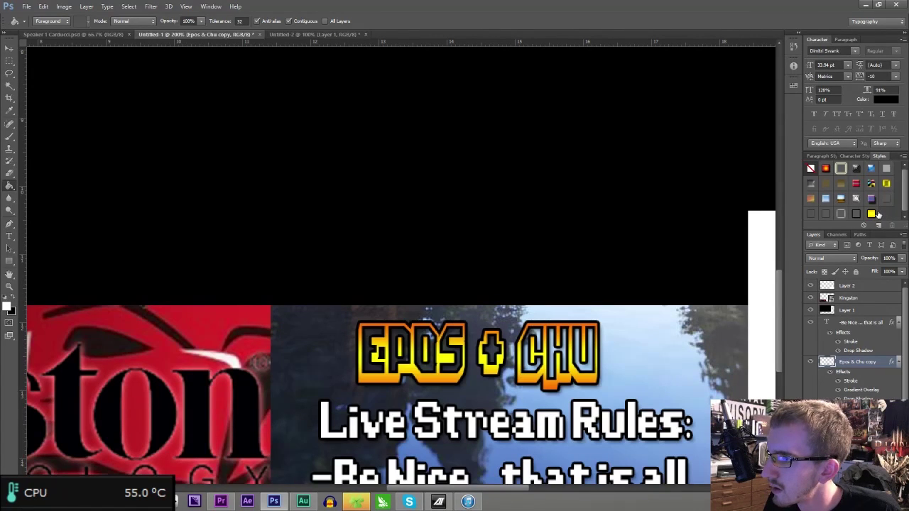
pyautogui.click(435, 348)
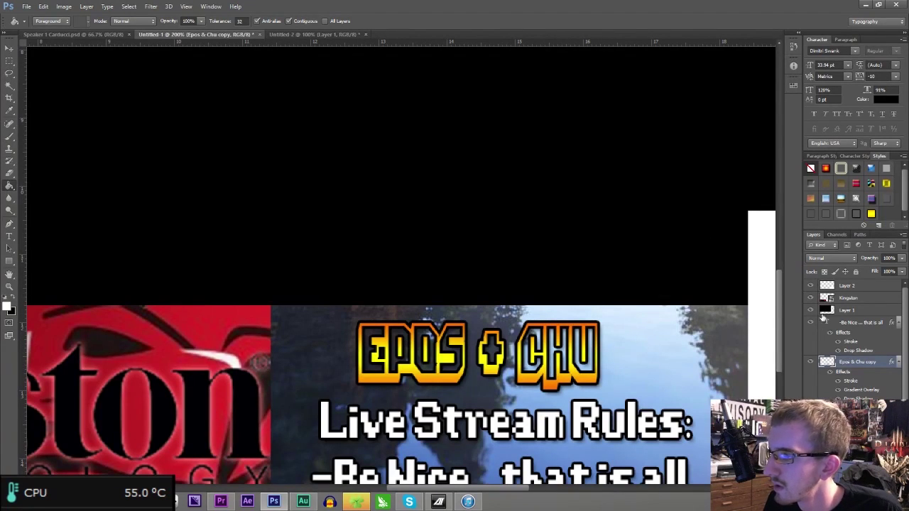
# - Duplicate the styled title layer and rasterize the new copy
pyautogui.rightClick(857, 361)
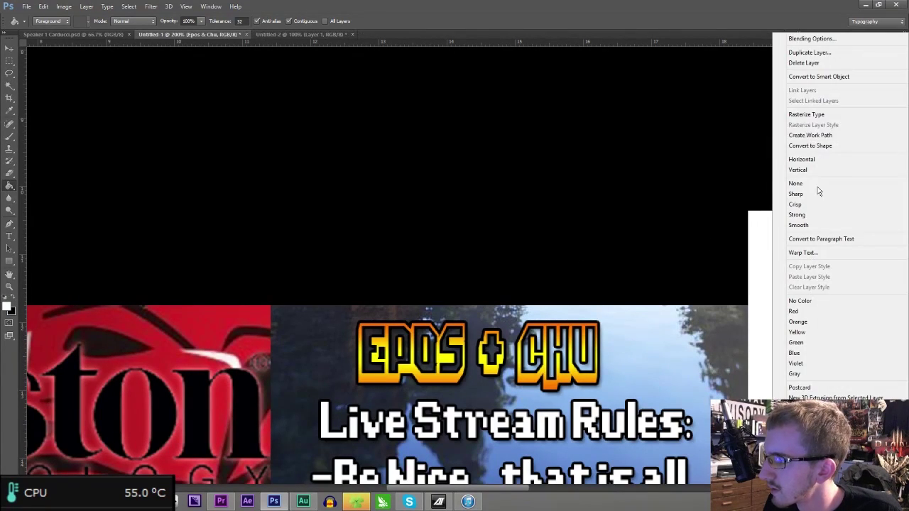
pyautogui.click(803, 50)
pyautogui.press('Return')
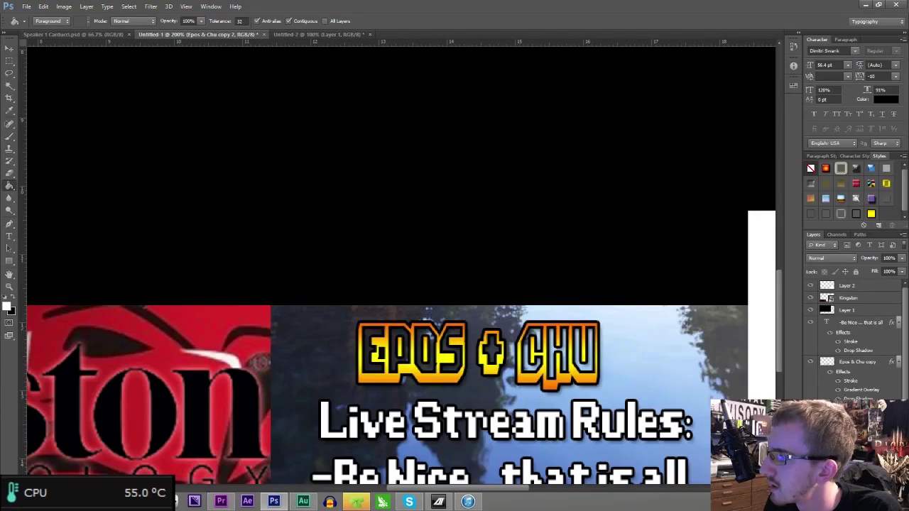
pyautogui.click(581, 355)
pyautogui.press('Return')
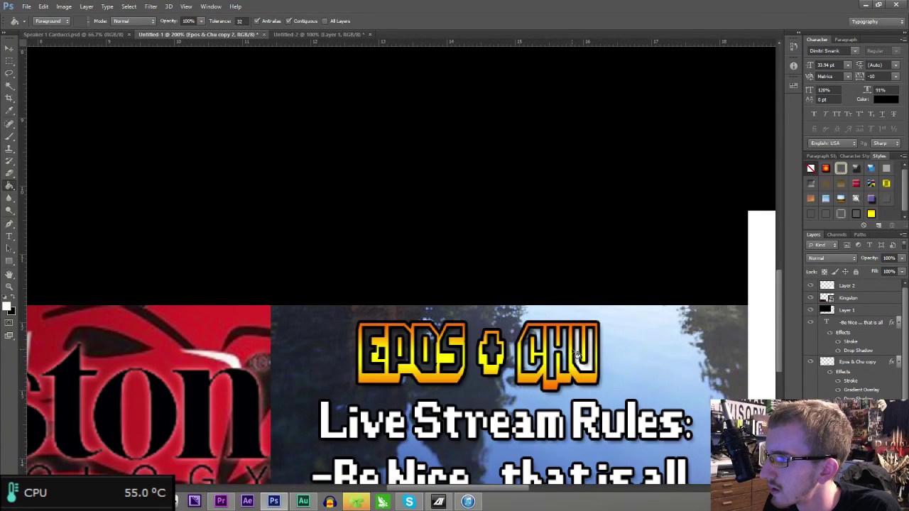
# - Fill the insides of the C, S, O, P and E lighter, then zoom out
pyautogui.click(538, 340)
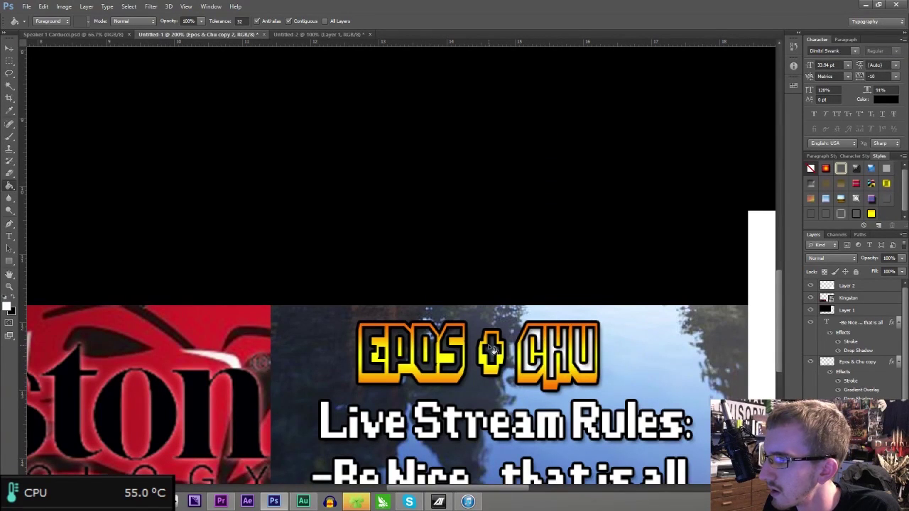
pyautogui.click(448, 348)
pyautogui.click(424, 340)
pyautogui.click(400, 340)
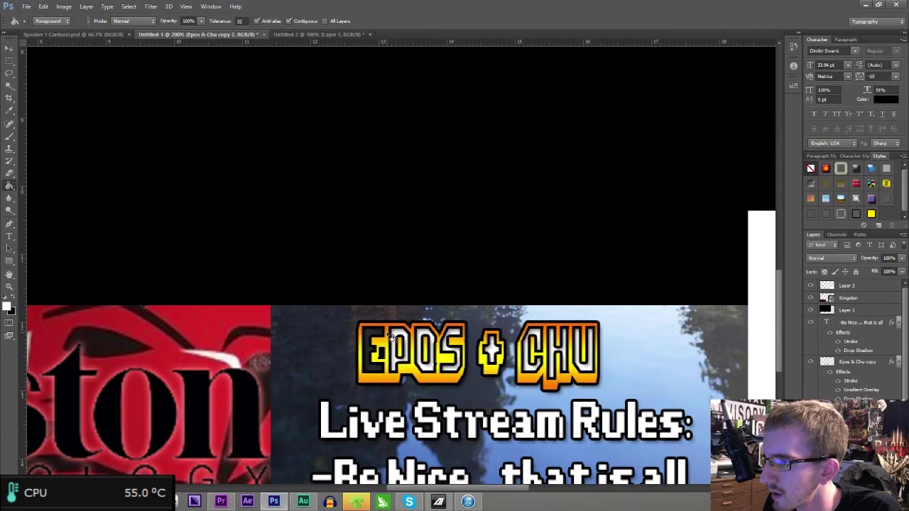
pyautogui.click(374, 339)
pyautogui.hotkey('ctrl', '-')
pyautogui.hotkey('ctrl', '-')
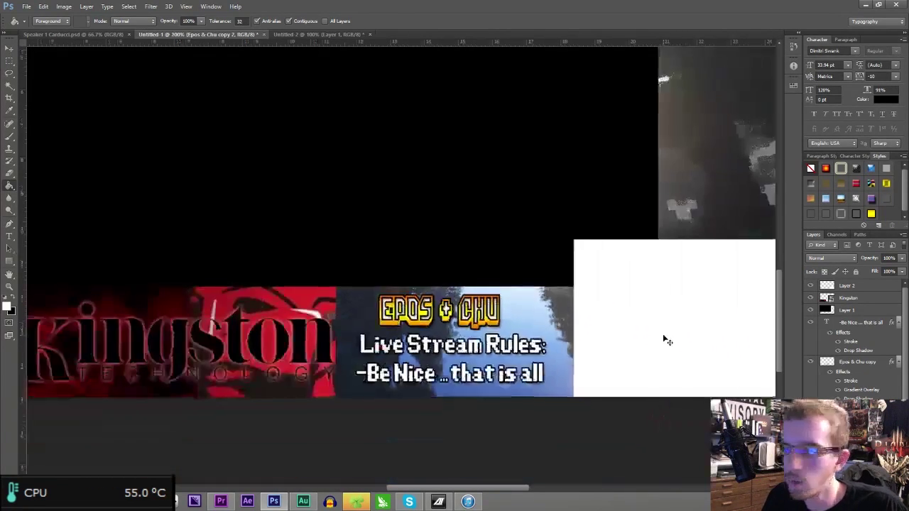
# - Try the yellow gradient style on the second copy and the banner box, undoing both
pyautogui.scroll(-3, 852, 341)
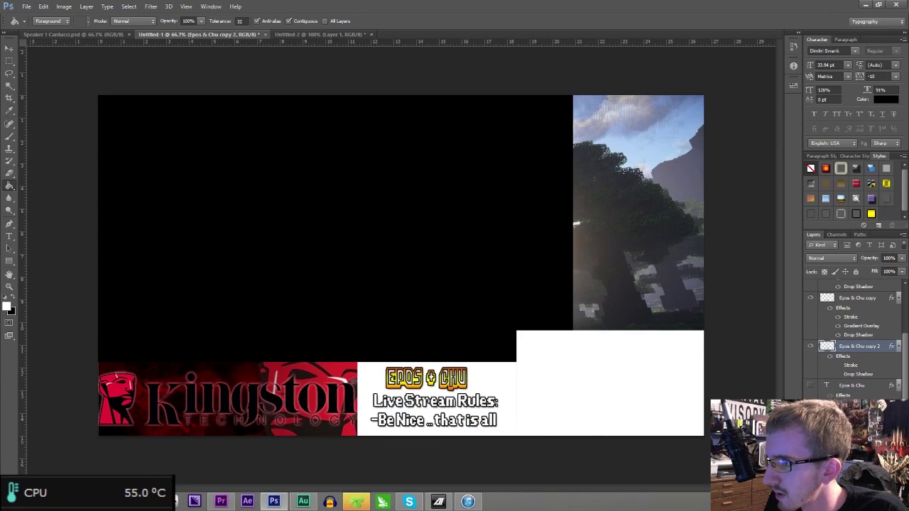
pyautogui.click(897, 258)
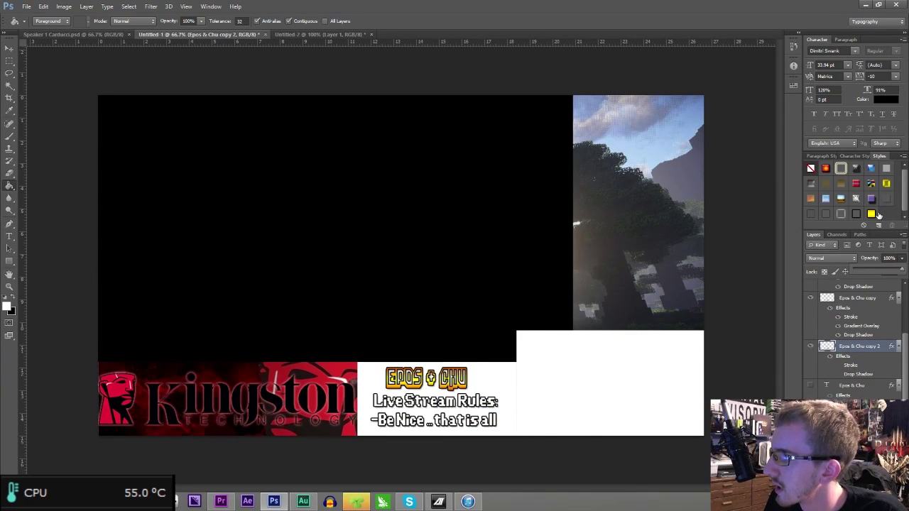
pyautogui.click(875, 214)
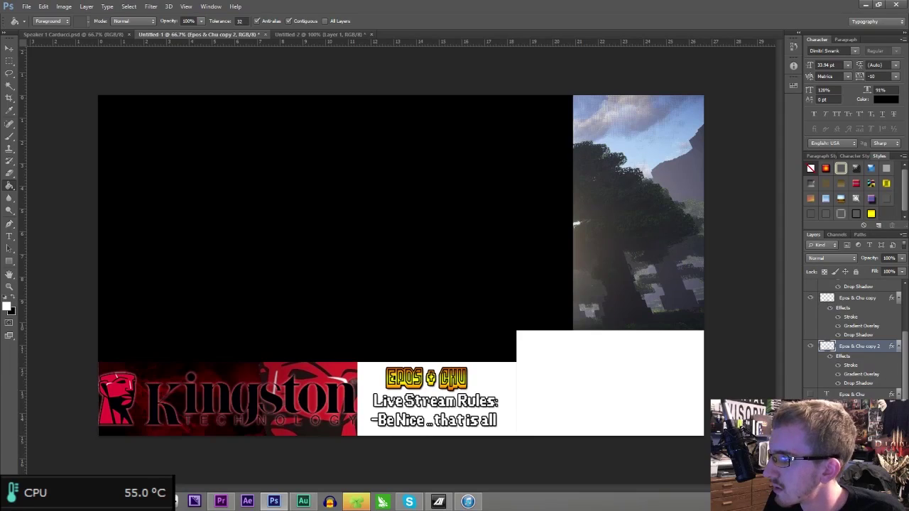
pyautogui.hotkey('ctrl', 'z')
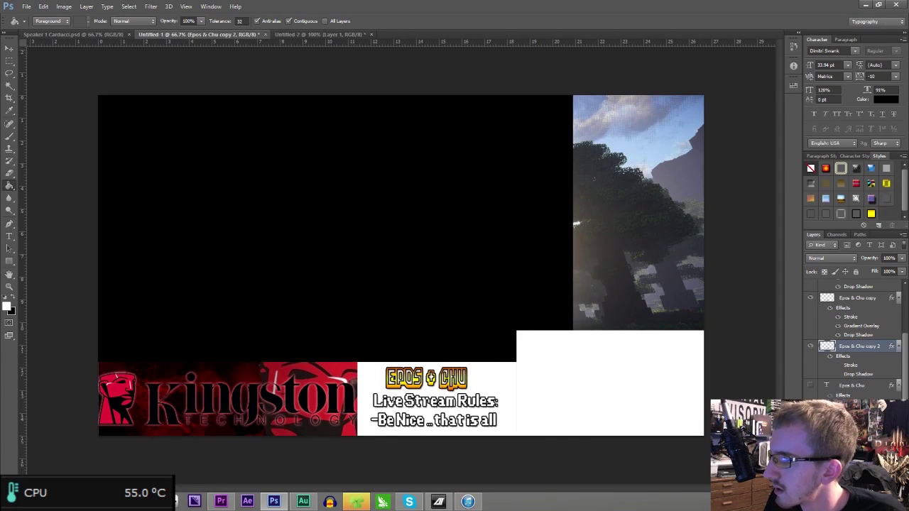
pyautogui.click(871, 214)
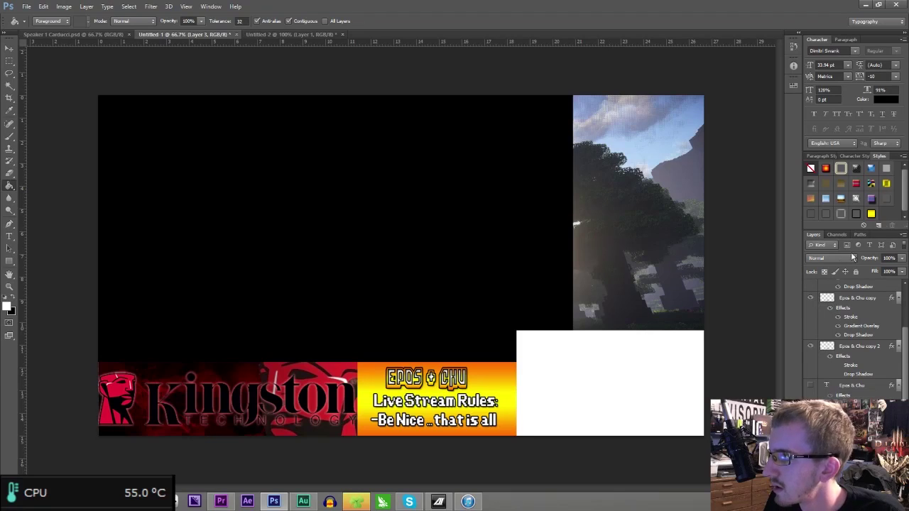
pyautogui.hotkey('ctrl', 'z')
# - Lower Layer 3's opacity to about 2% so the rules box is nearly transparent
pyautogui.click(902, 259)
pyautogui.moveTo(889, 269); pyautogui.dragTo(855, 265)
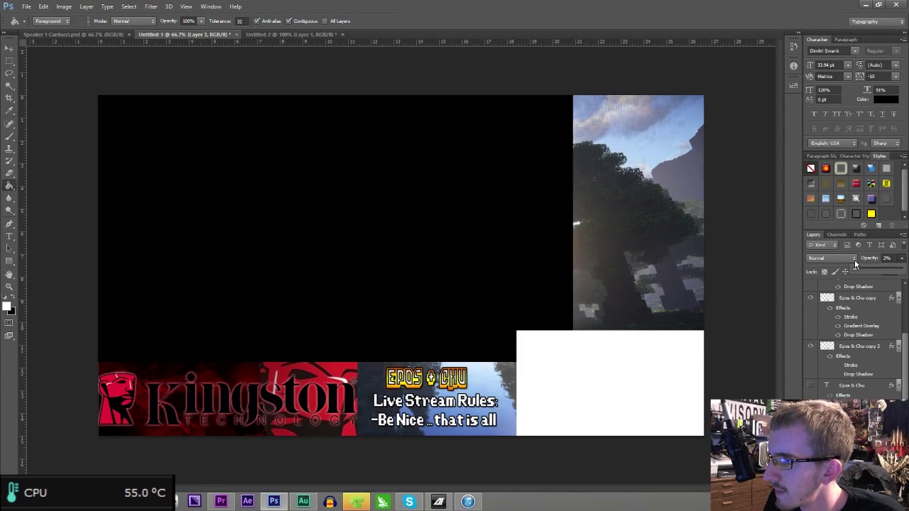
pyautogui.click(810, 434)
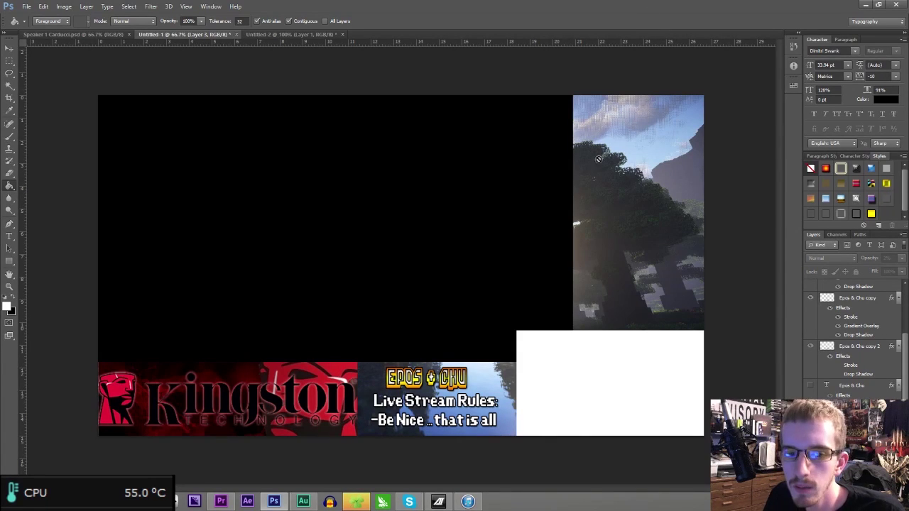
pyautogui.hotkey('ctrl', 's')
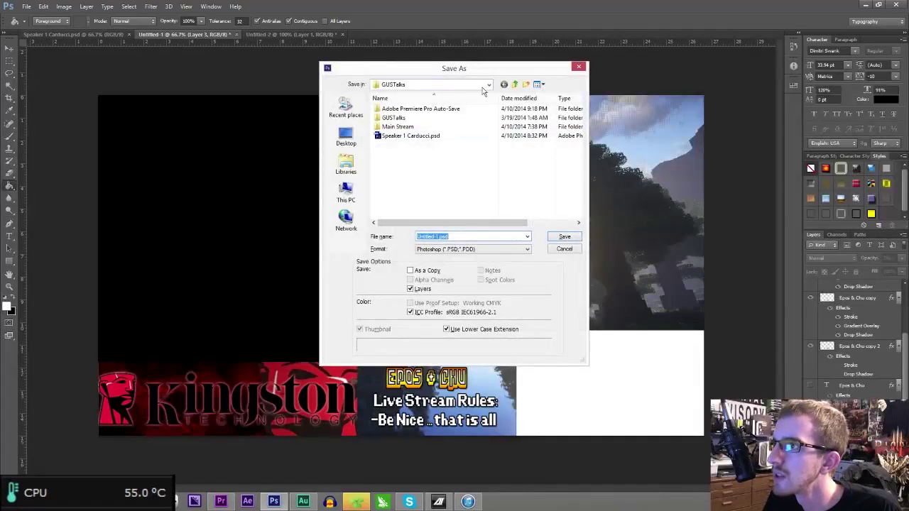
# - Save the overlay as 'LOL OVERLAY 4-10-14.psd' in the StreamFiles folder on drive D:
pyautogui.click(346, 193)
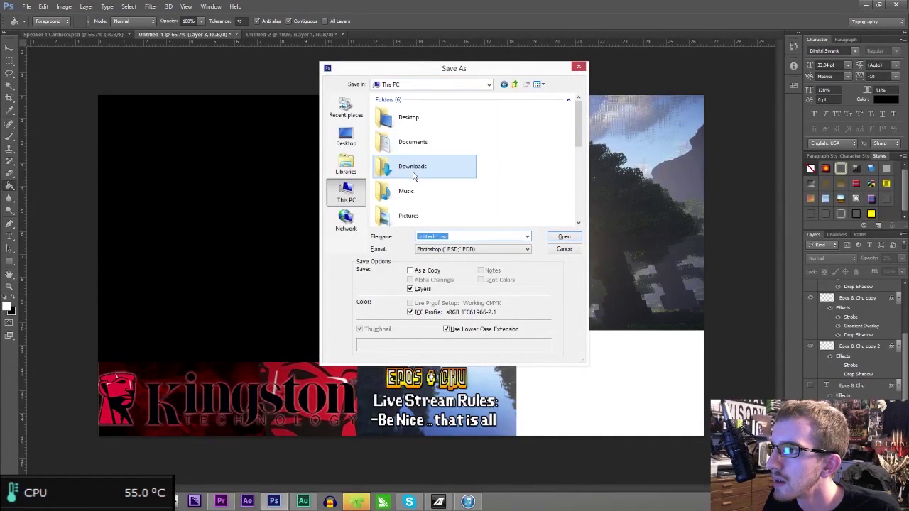
pyautogui.moveTo(579, 122); pyautogui.dragTo(513, 175)
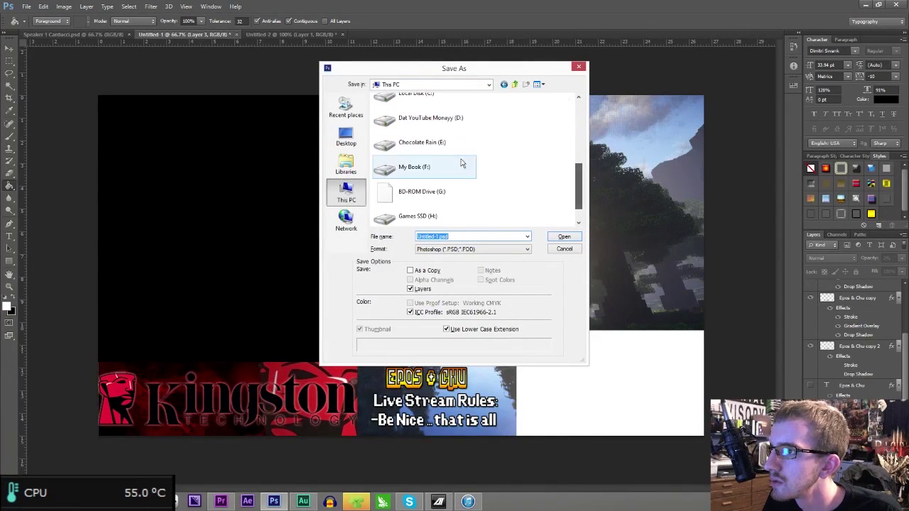
pyautogui.doubleClick(431, 126)
pyautogui.scroll(-3, 408, 195)
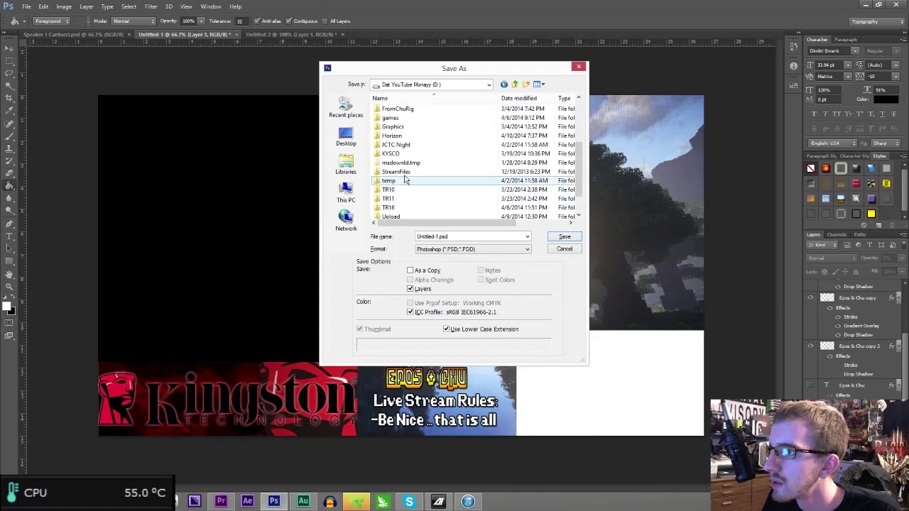
pyautogui.doubleClick(404, 176)
pyautogui.doubleClick(462, 236)
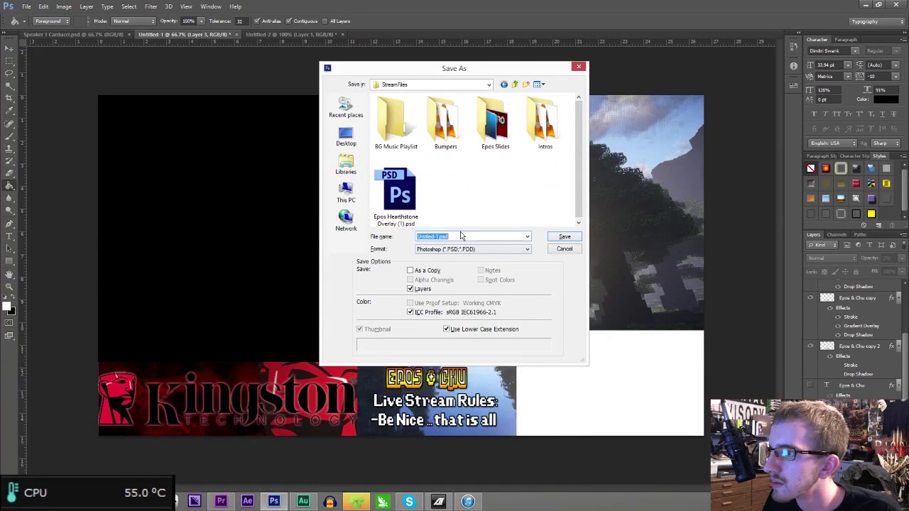
pyautogui.write('LOL OVERLA')
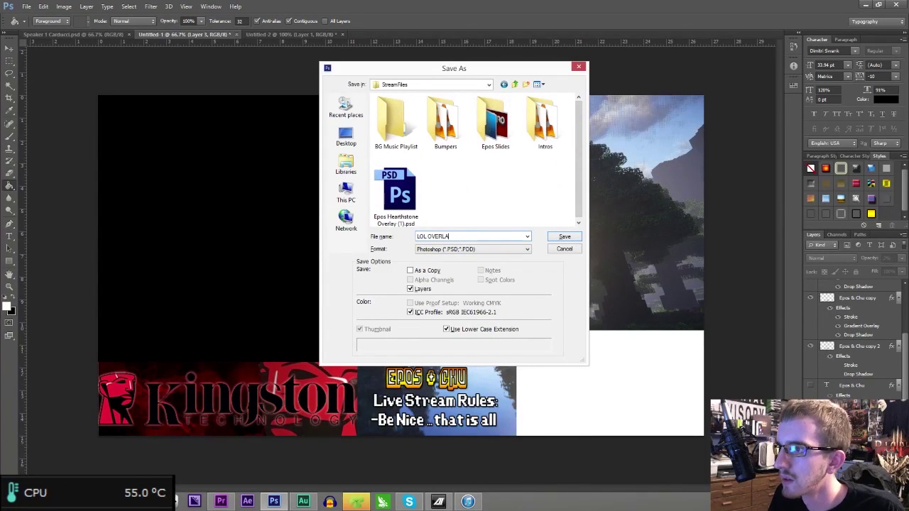
pyautogui.write('Y 4-1')
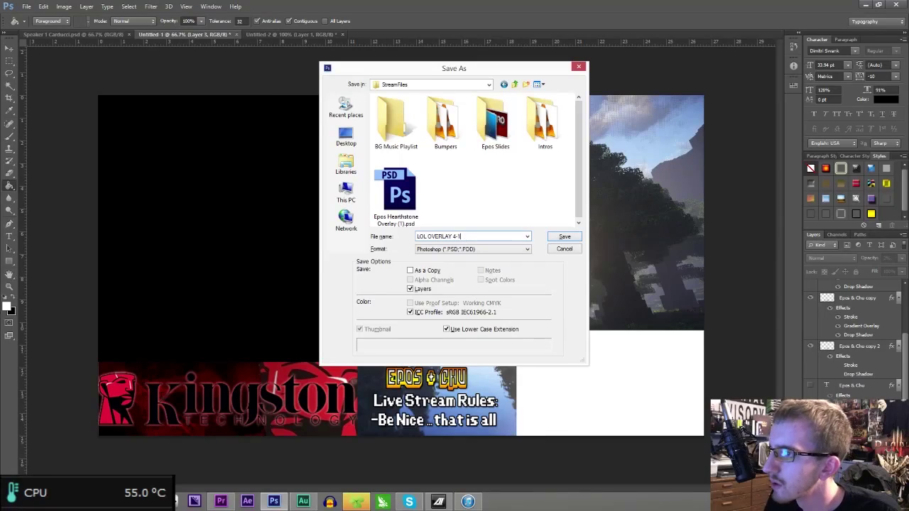
pyautogui.write('0-14')
pyautogui.press('Return')
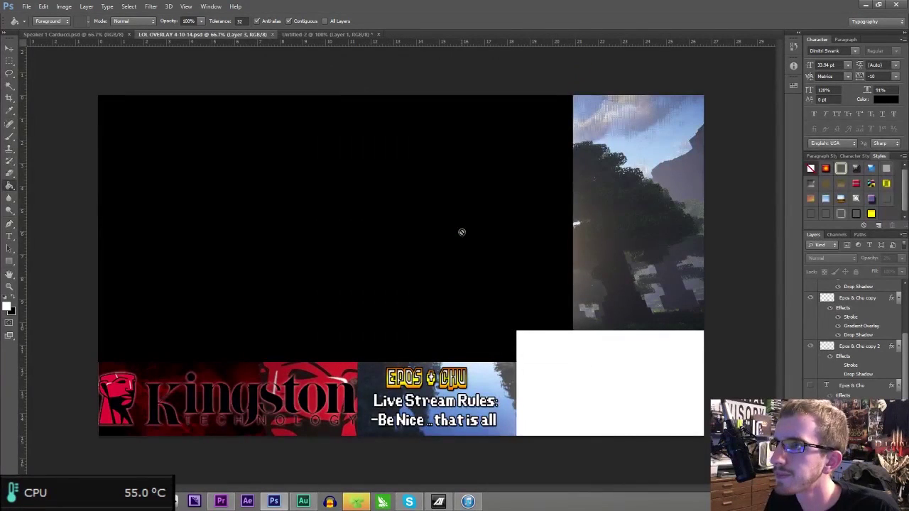
# - Save a PNG copy of the overlay with the default PNG options
pyautogui.hotkey('ctrl', 'shift', 's')
pyautogui.click(493, 249)
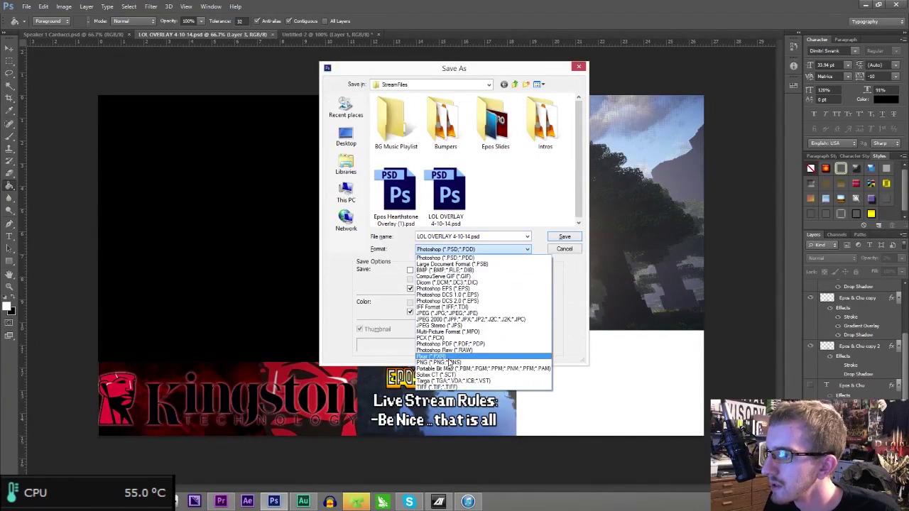
pyautogui.click(451, 363)
pyautogui.click(559, 240)
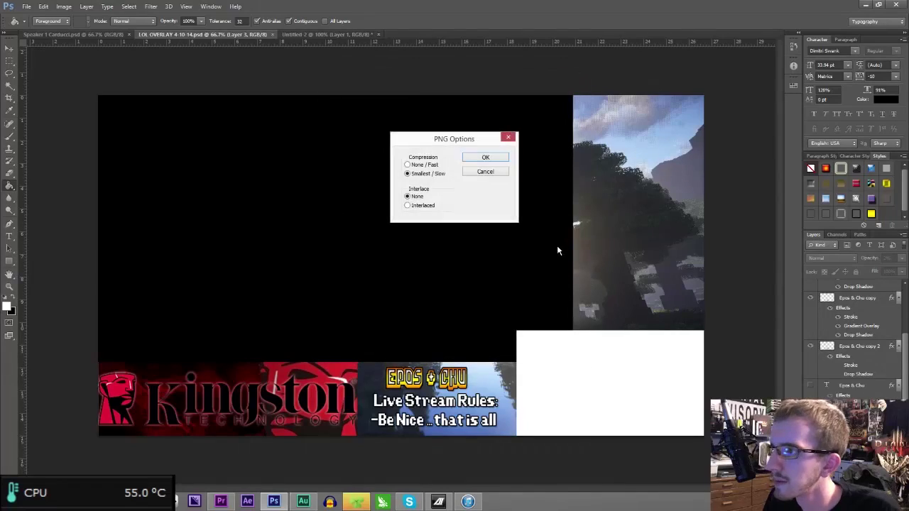
pyautogui.press('Return')
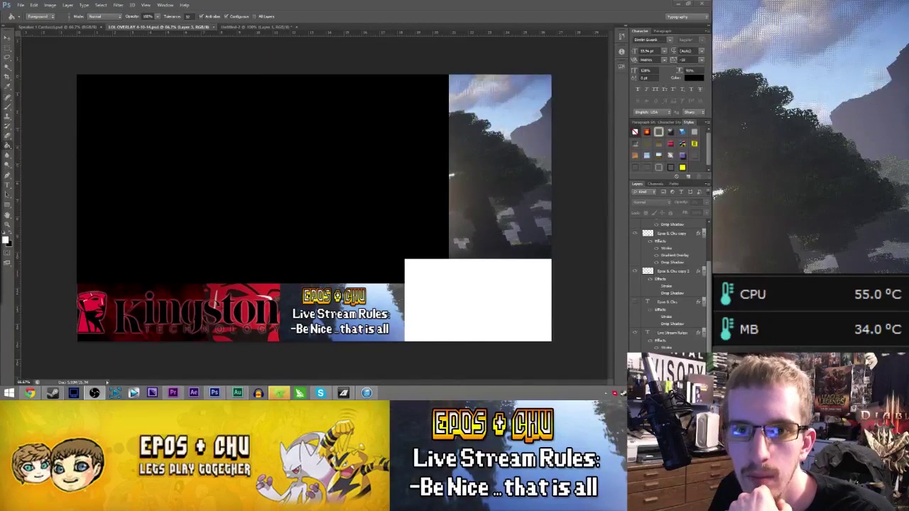
# - Add a Desert Kharon IRC global source in OBS named 'Twitch Chat'
pyautogui.click(94, 392)
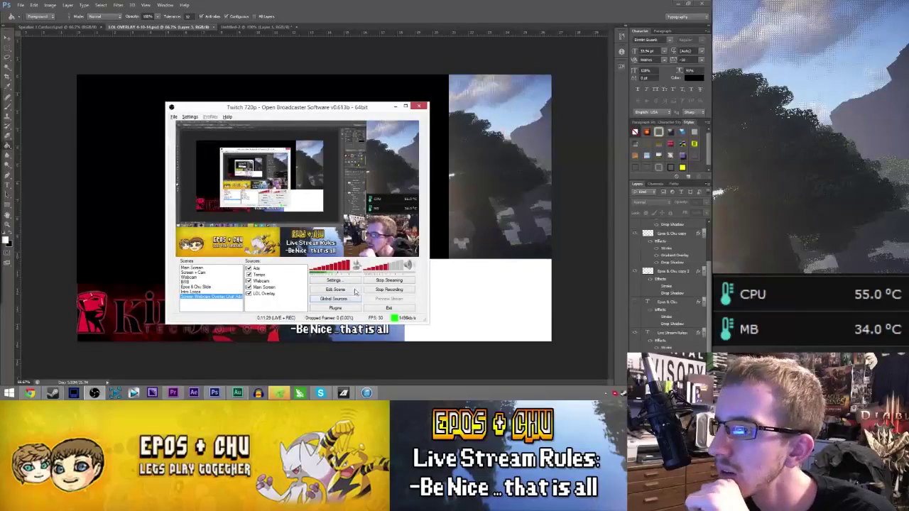
pyautogui.click(343, 299)
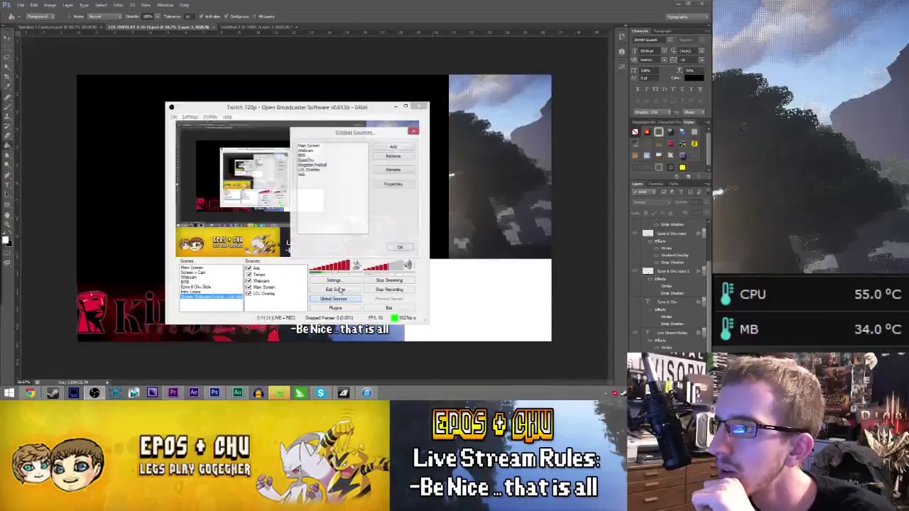
pyautogui.click(393, 147)
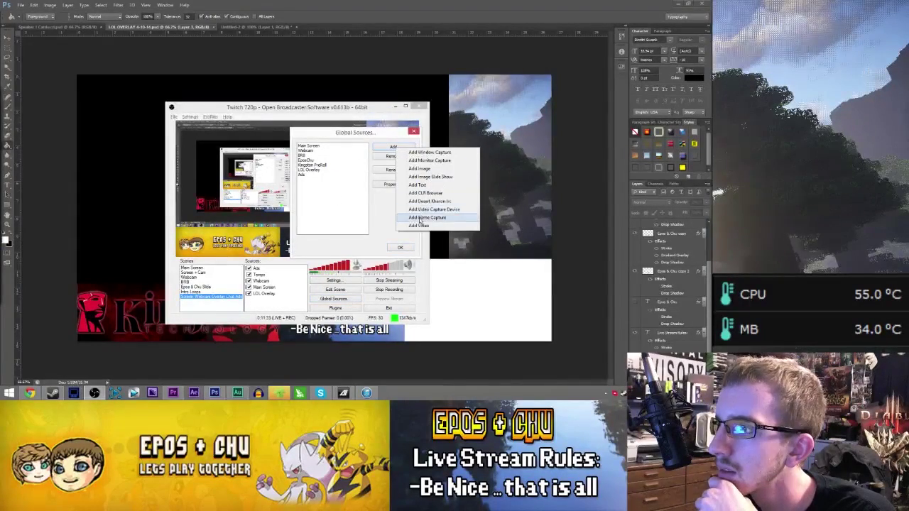
pyautogui.click(421, 203)
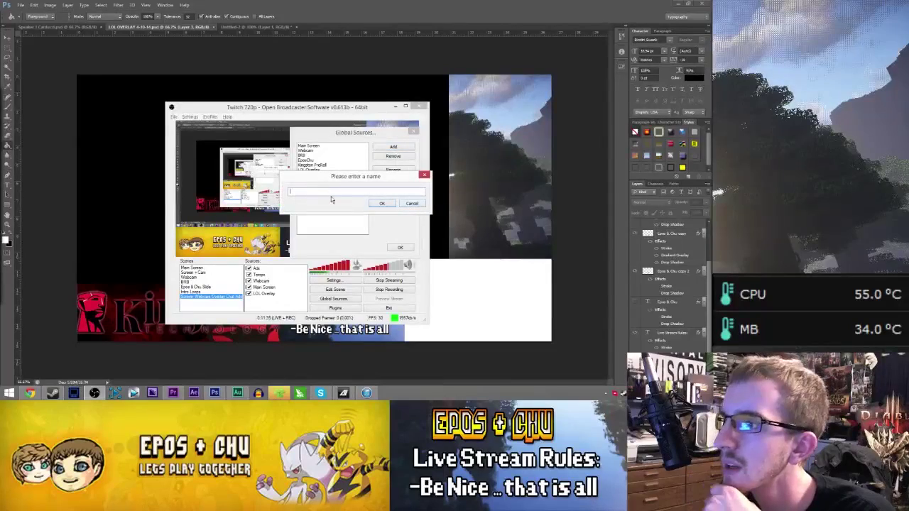
pyautogui.write('Twitch Chat')
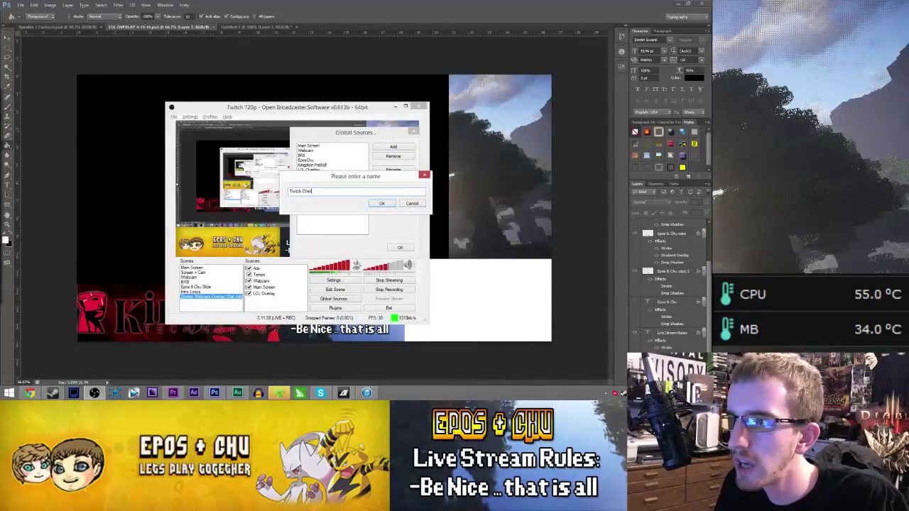
pyautogui.press('Return')
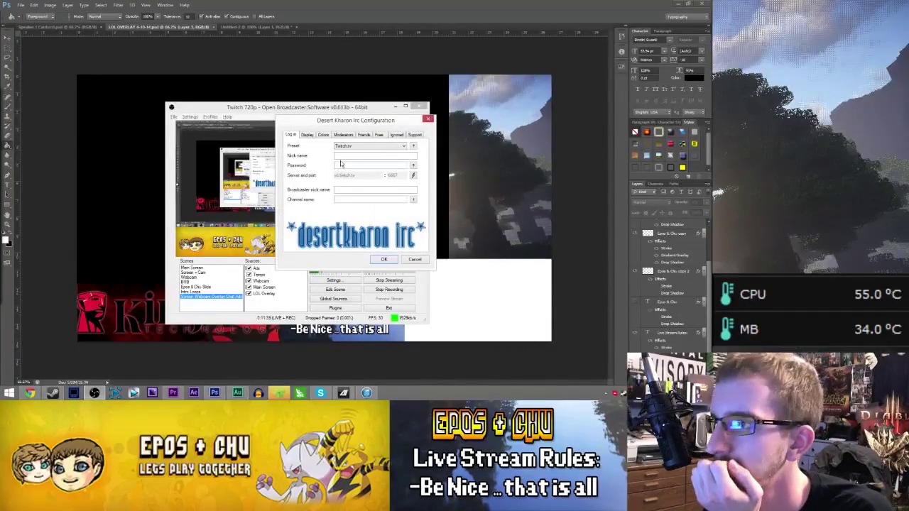
# - Enter the channel's IRC username and password in the chat source's Log in tab
pyautogui.write('eposvox')
pyautogui.press('Tab')
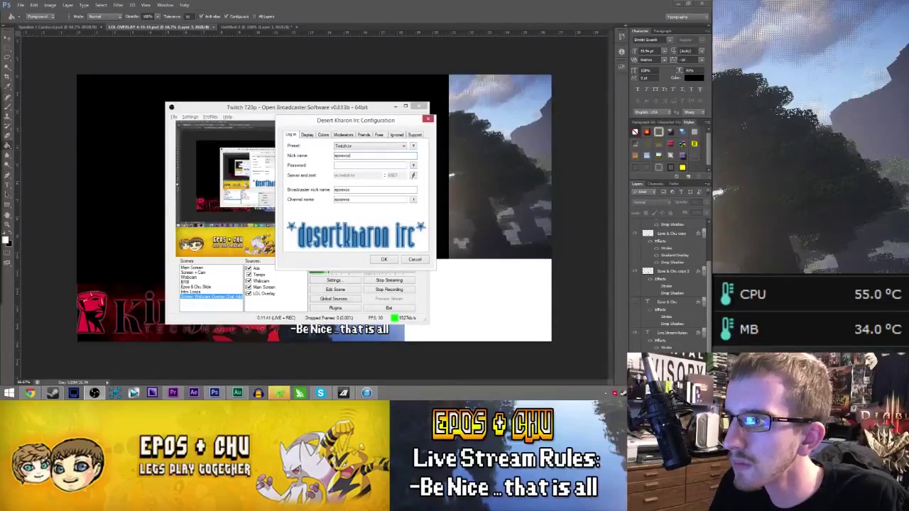
pyautogui.write('••')
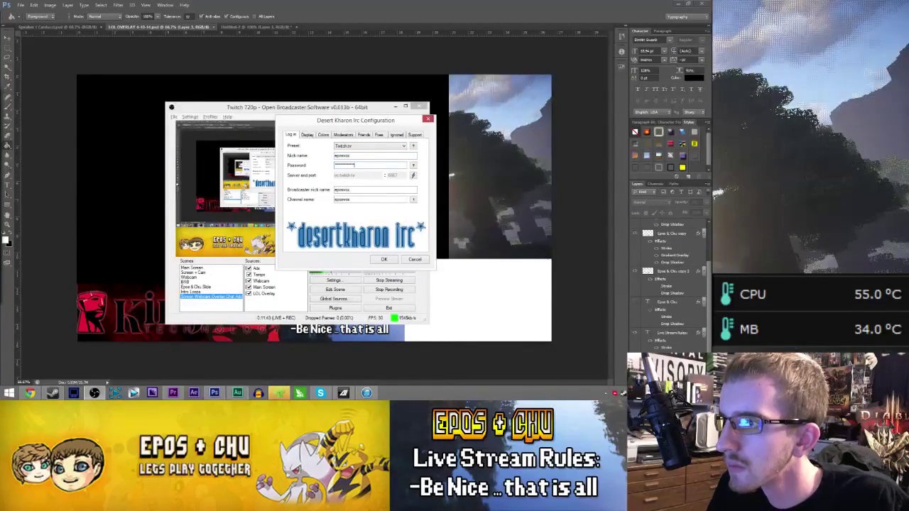
pyautogui.click(309, 135)
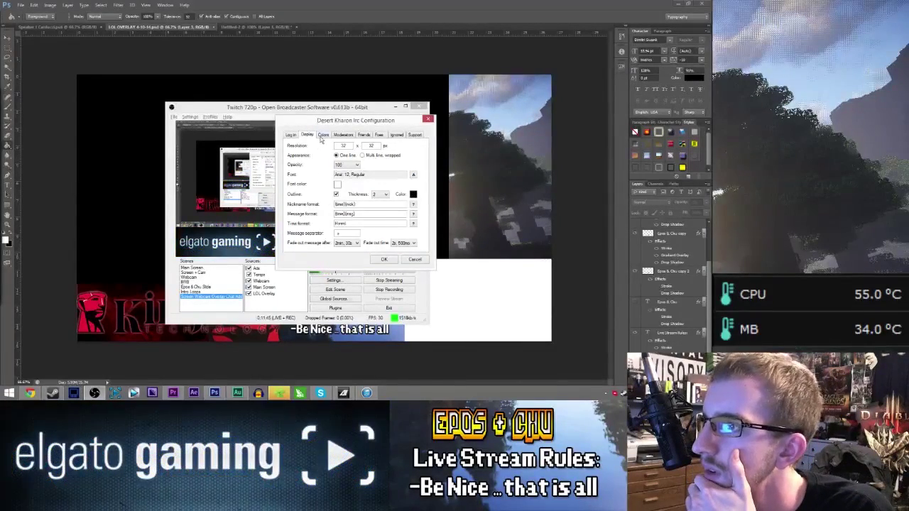
pyautogui.click(52, 32)
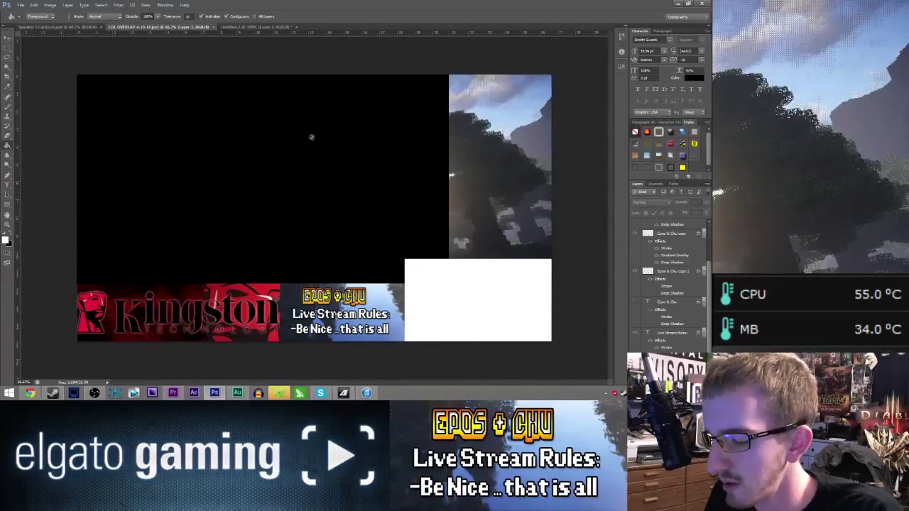
# - Measure the overlay's Minecraft image area with a Lightshot selection, about 279×499 pixels
pyautogui.press('Print')
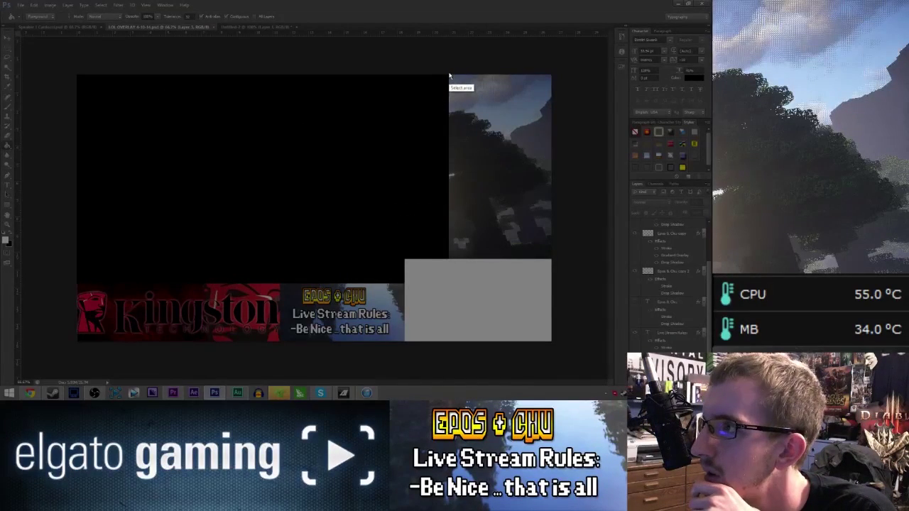
pyautogui.moveTo(449, 74); pyautogui.dragTo(553, 259)
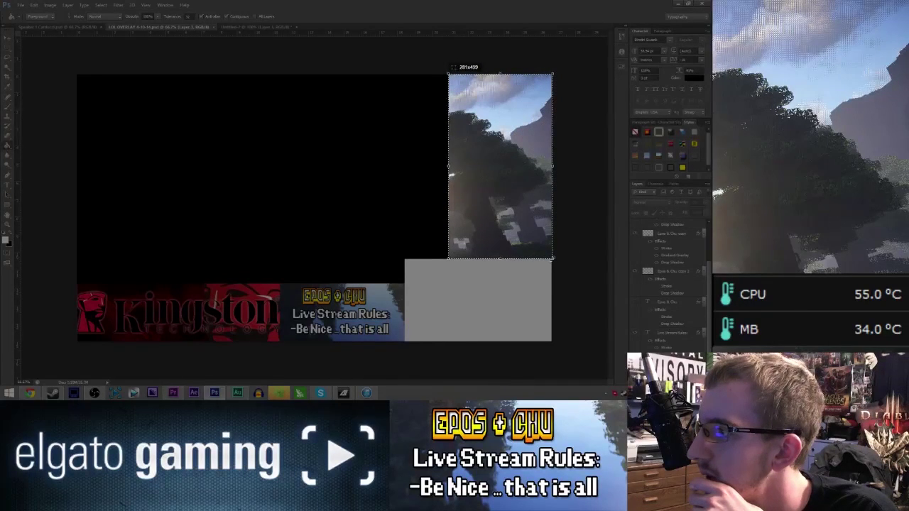
pyautogui.moveTo(552, 260); pyautogui.dragTo(551, 259)
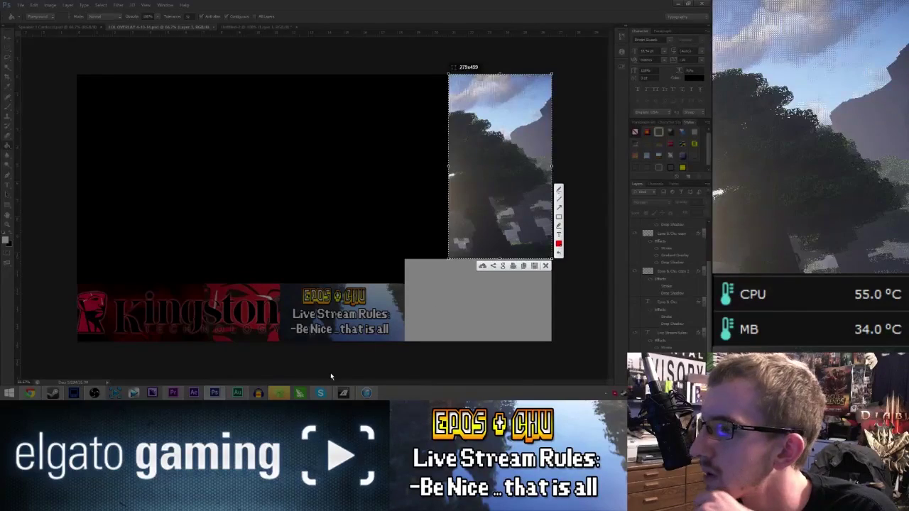
pyautogui.click(545, 265)
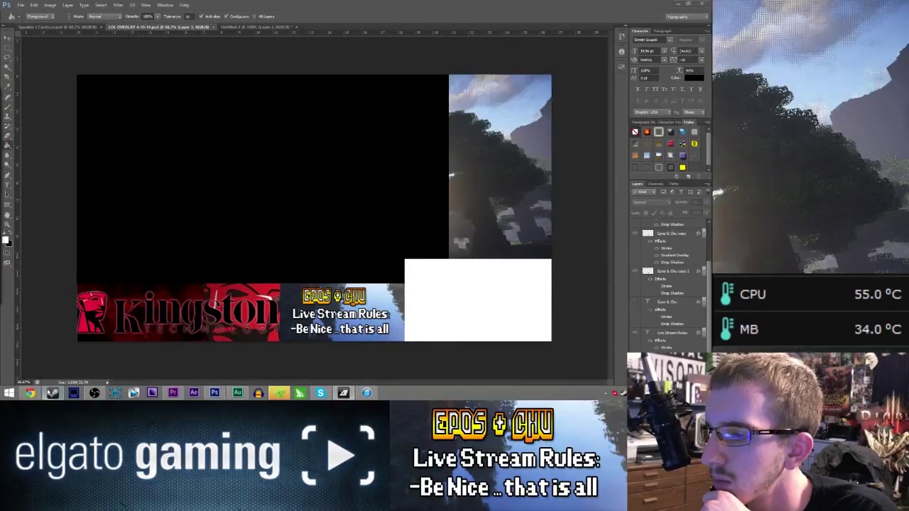
pyautogui.click(94, 393)
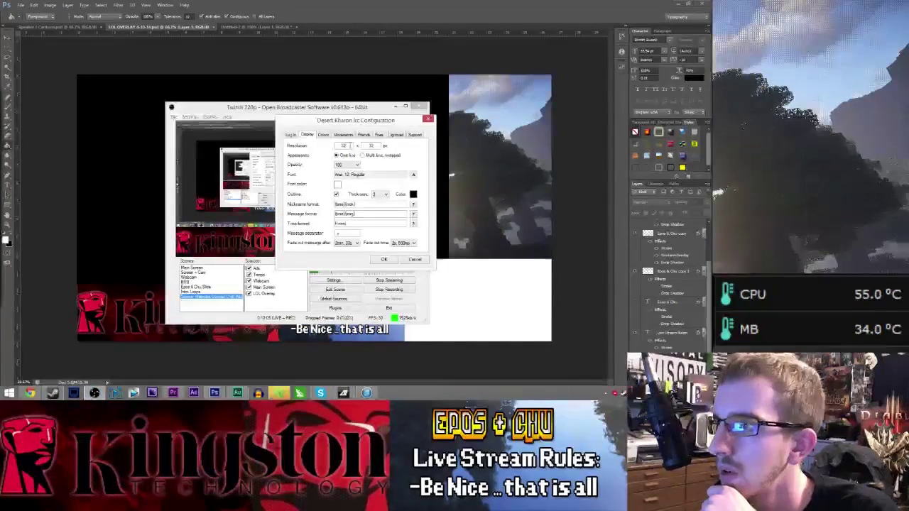
# - Set the chat display resolution to 279×499 with multi-line wrapped messages
pyautogui.moveTo(349, 146); pyautogui.dragTo(312, 148)
pyautogui.write('279')
pyautogui.press('Tab')
pyautogui.write('499')
pyautogui.click(368, 156)
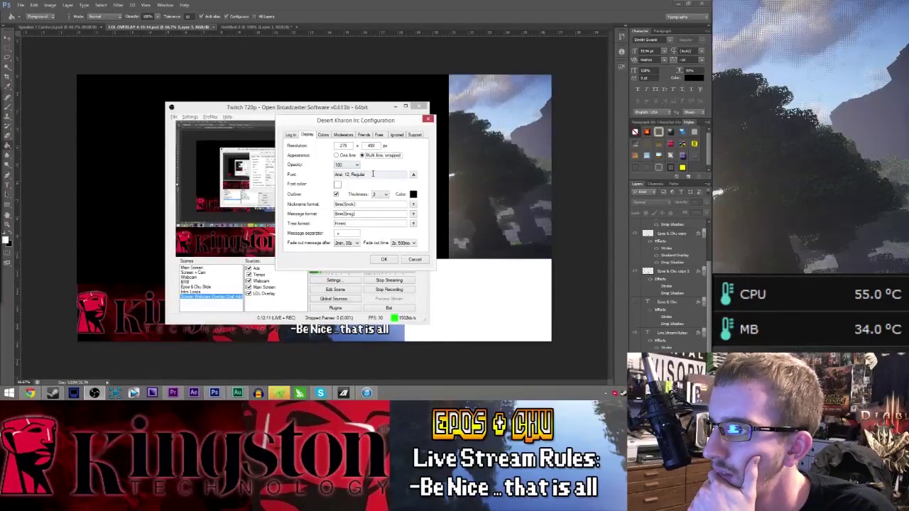
# - Choose Bebas Neue as the chat font and apply the display settings
pyautogui.click(414, 174)
pyautogui.moveTo(330, 121); pyautogui.dragTo(331, 130)
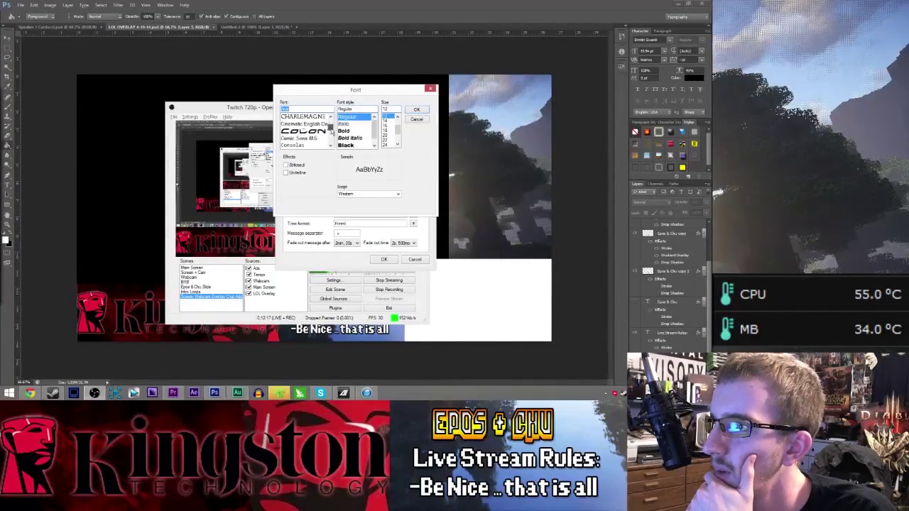
pyautogui.scroll(3, 307, 122)
pyautogui.click(308, 118)
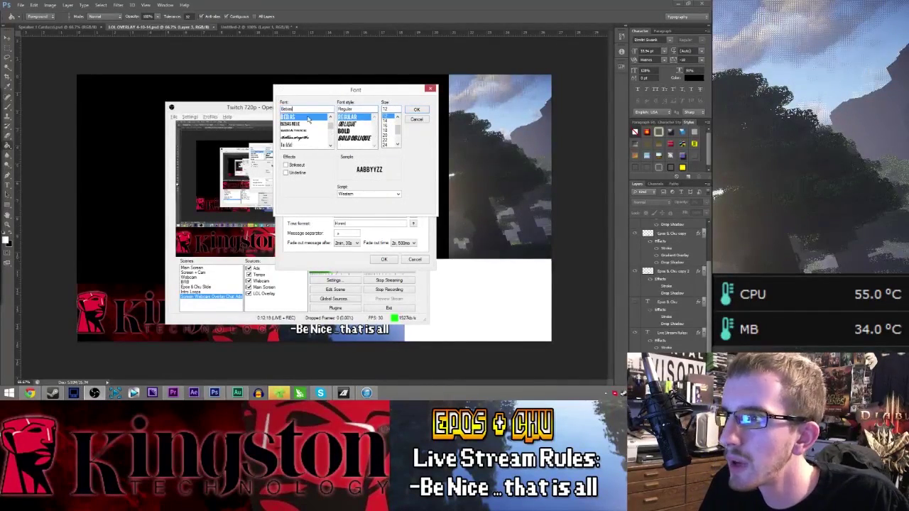
pyautogui.click(301, 125)
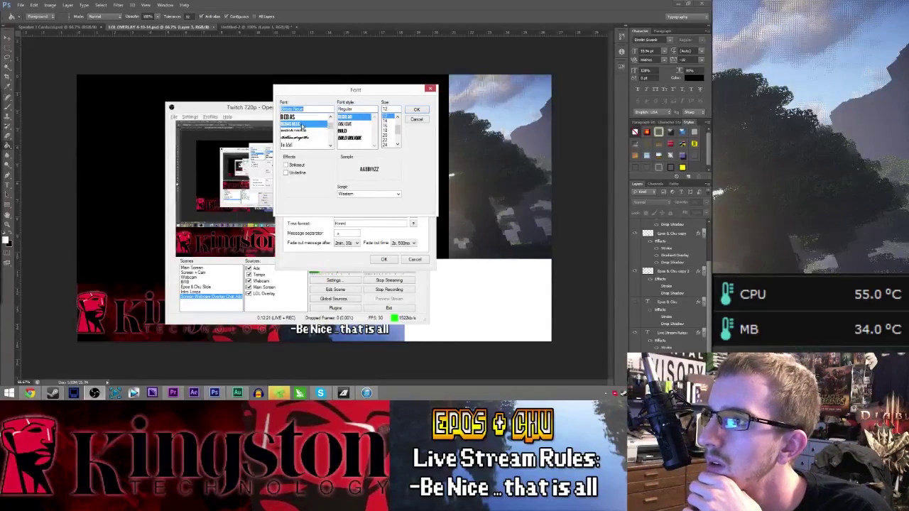
pyautogui.click(422, 110)
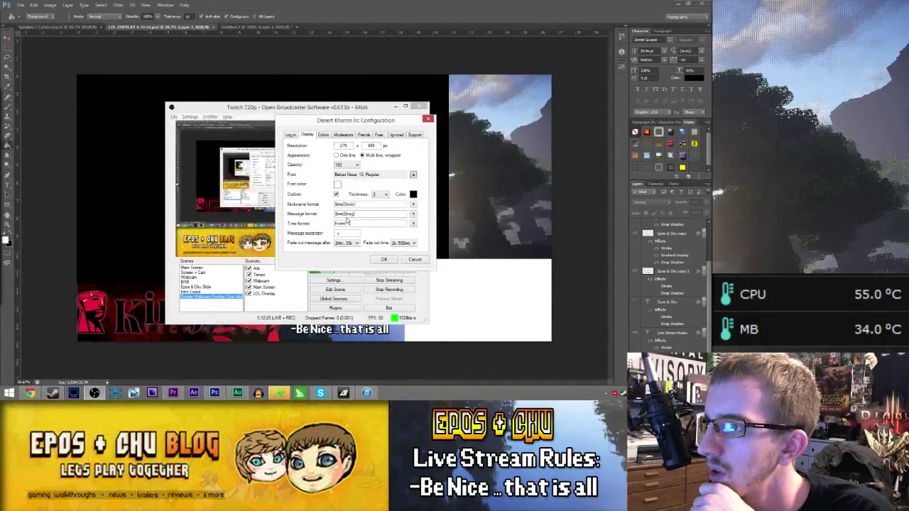
pyautogui.click(382, 259)
pyautogui.click(395, 248)
pyautogui.rightClick(285, 304)
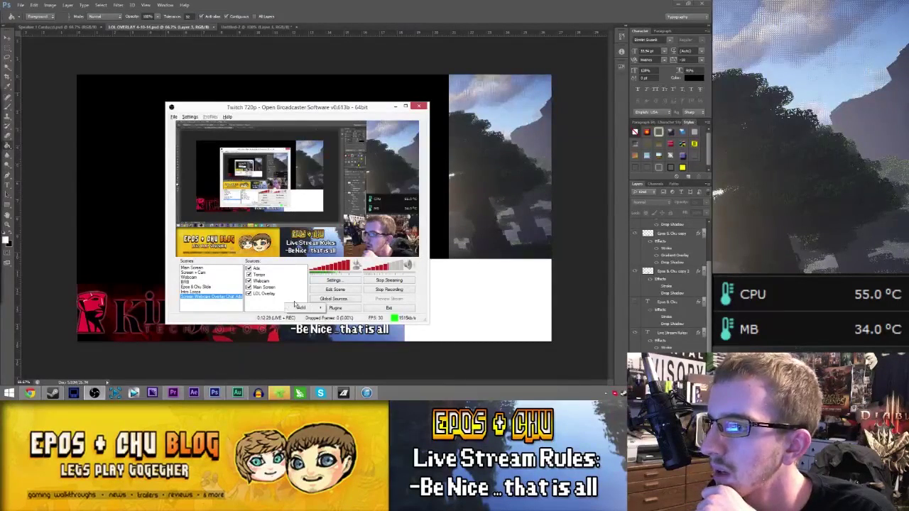
# - Add the Twitch Chat global source to the current scene and confirm its name
pyautogui.moveTo(305, 308)
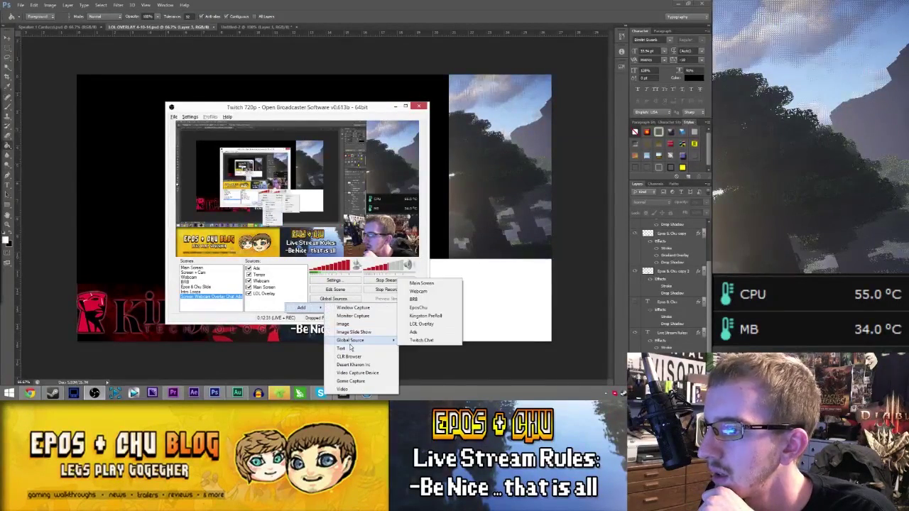
pyautogui.moveTo(351, 342)
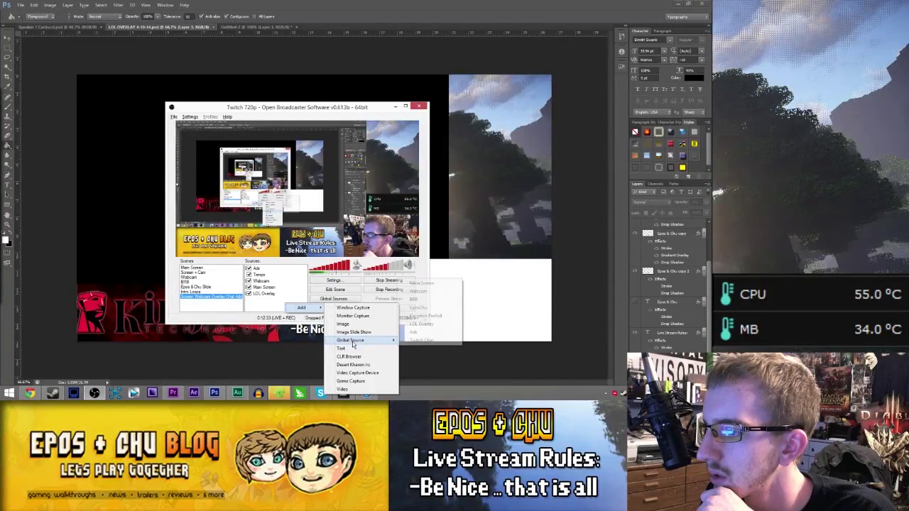
pyautogui.click(423, 341)
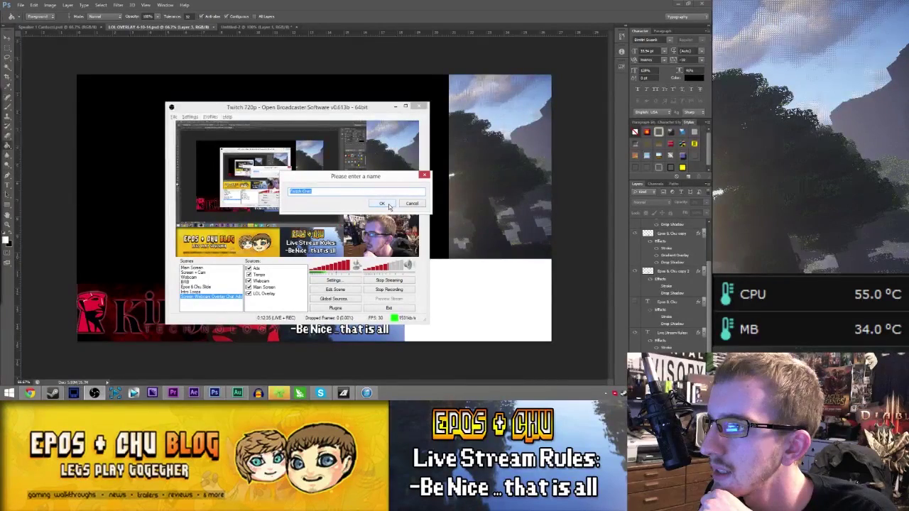
pyautogui.click(382, 203)
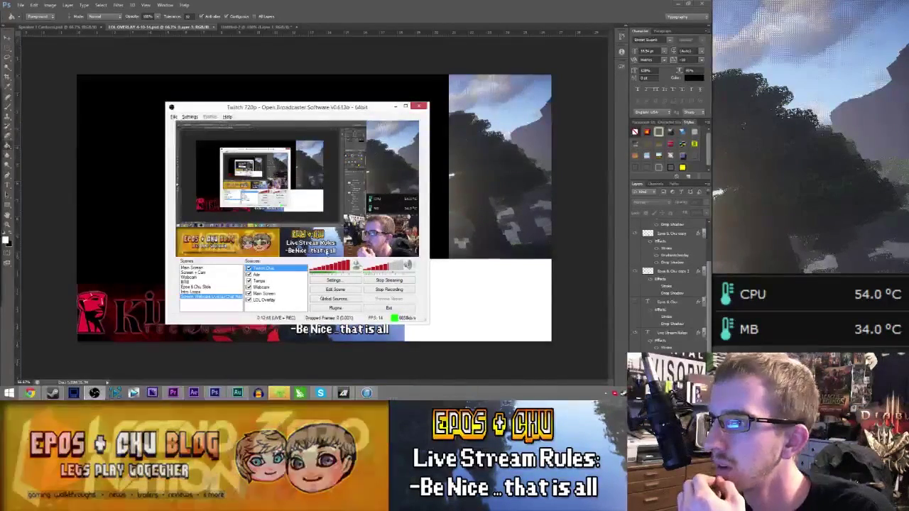
# - Re-enter the Twitch Chat source's IRC password in its properties and save the configuration
pyautogui.rightClick(283, 269)
pyautogui.click(294, 319)
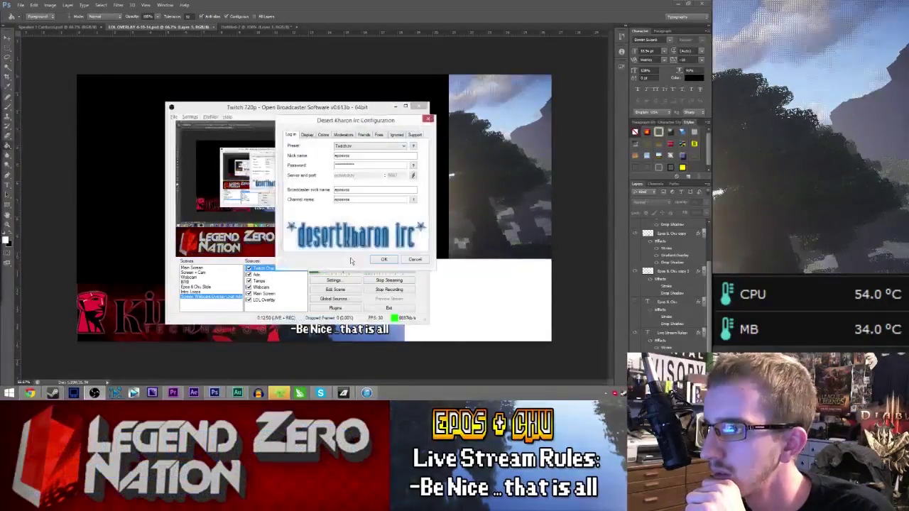
pyautogui.doubleClick(361, 165)
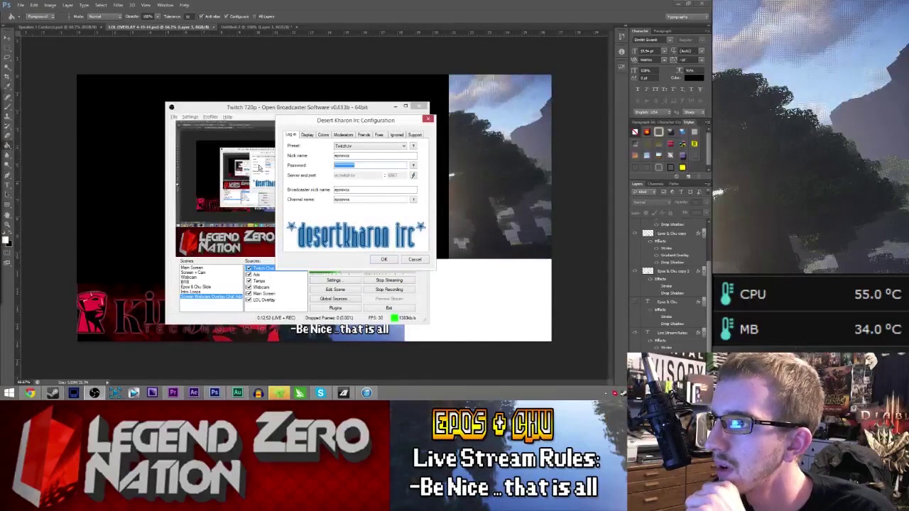
pyautogui.write('*******')
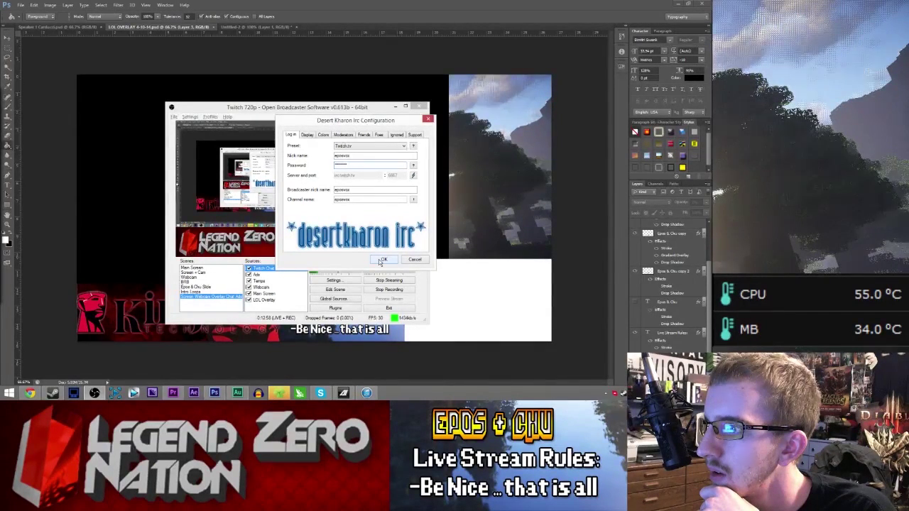
pyautogui.click(381, 262)
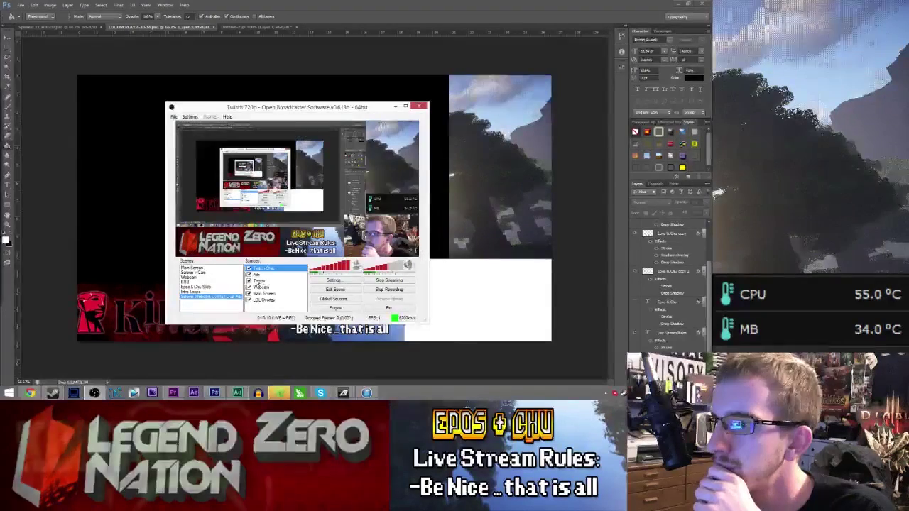
pyautogui.doubleClick(265, 268)
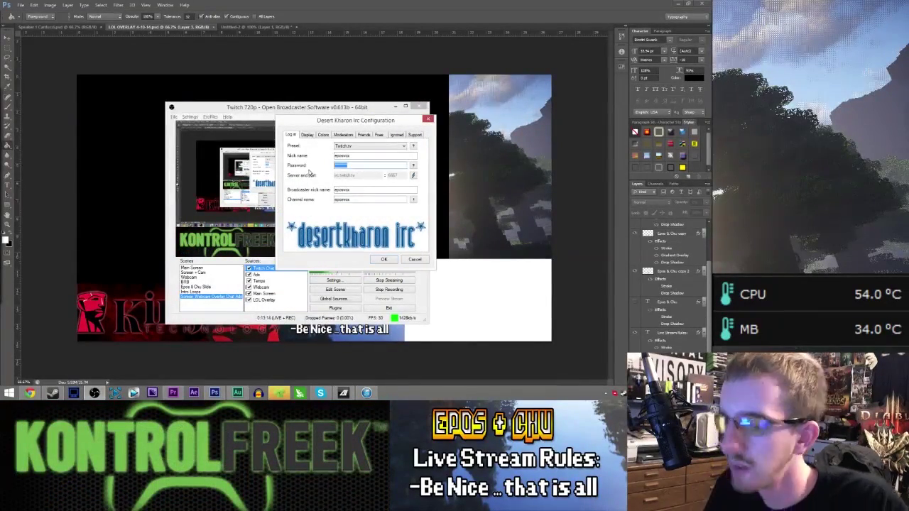
pyautogui.write('*******')
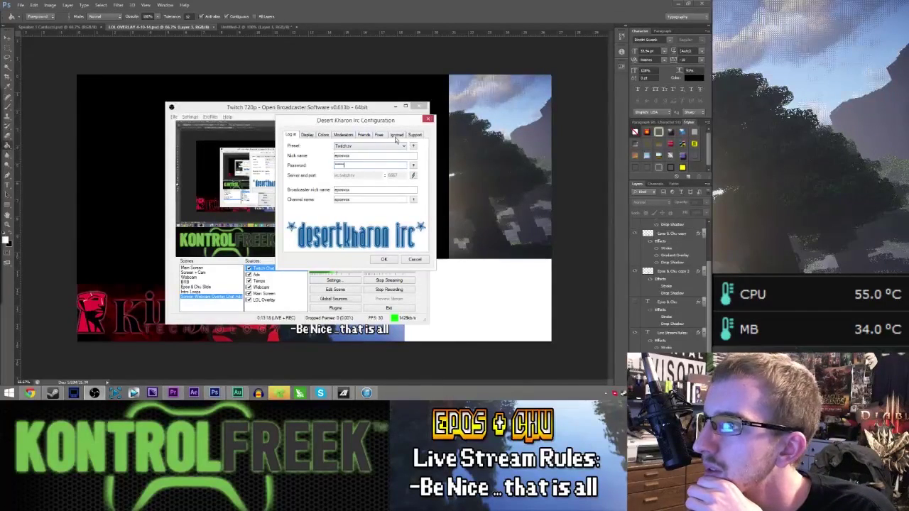
pyautogui.click(363, 135)
pyautogui.click(293, 135)
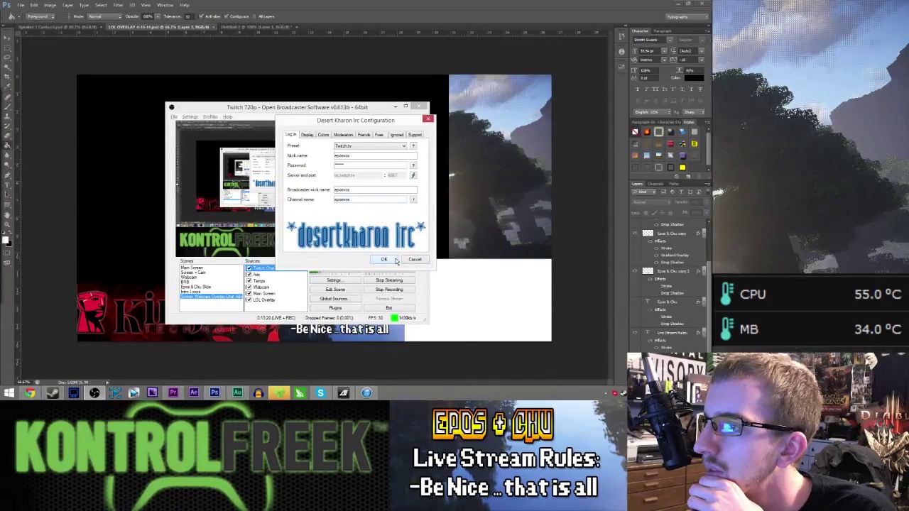
pyautogui.click(395, 260)
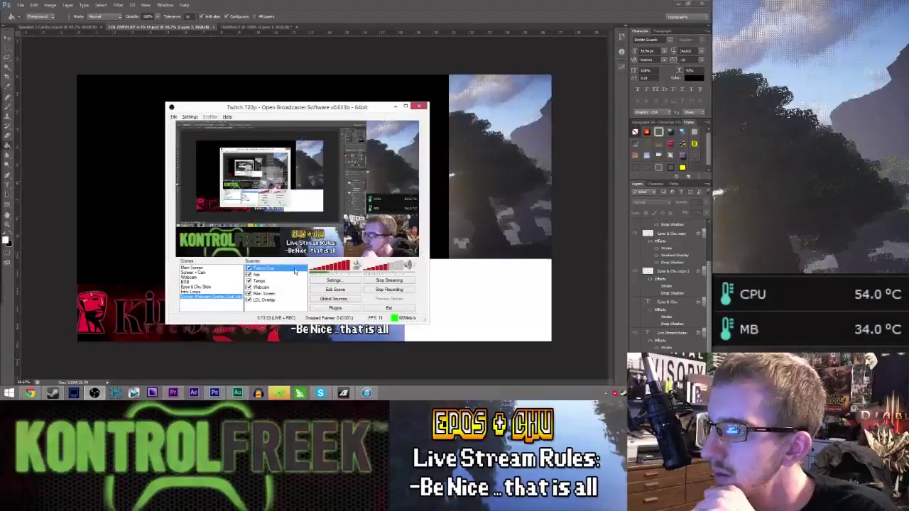
# - Move the Tiempo source down one place, below Webcam, in the Sources list
pyautogui.rightClick(260, 282)
pyautogui.moveTo(288, 304)
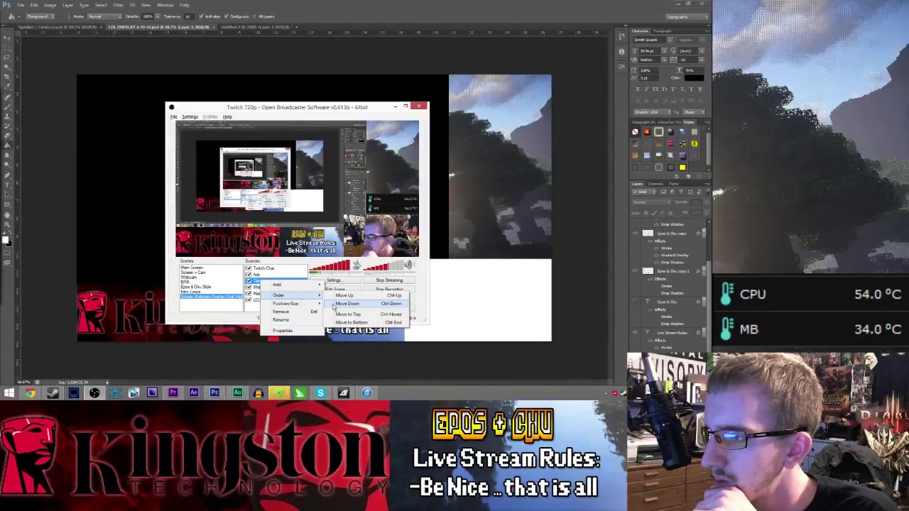
pyautogui.click(333, 305)
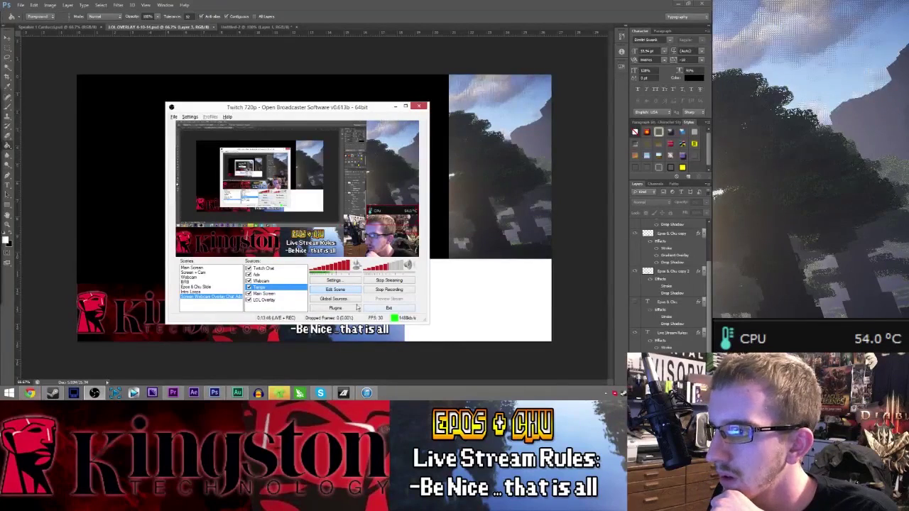
pyautogui.click(30, 393)
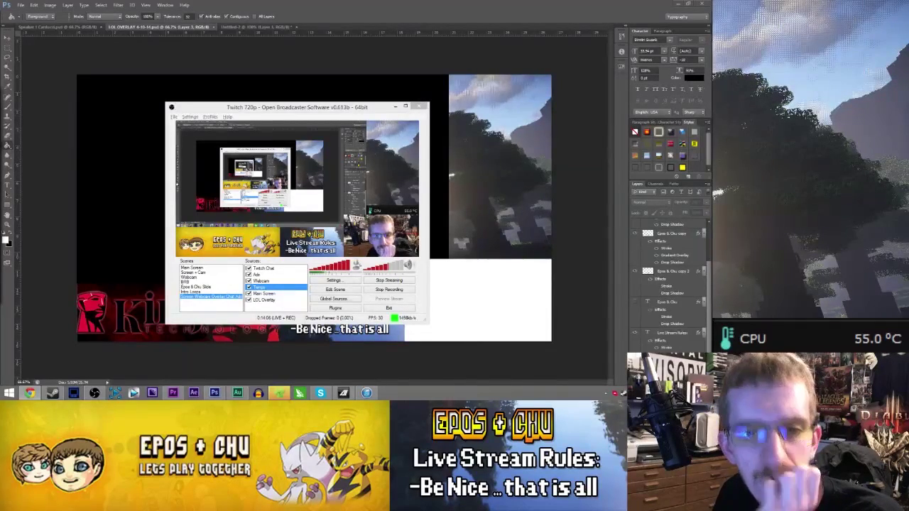
# - Open Firefox and load the twitch.tv home page
pyautogui.click(9, 393)
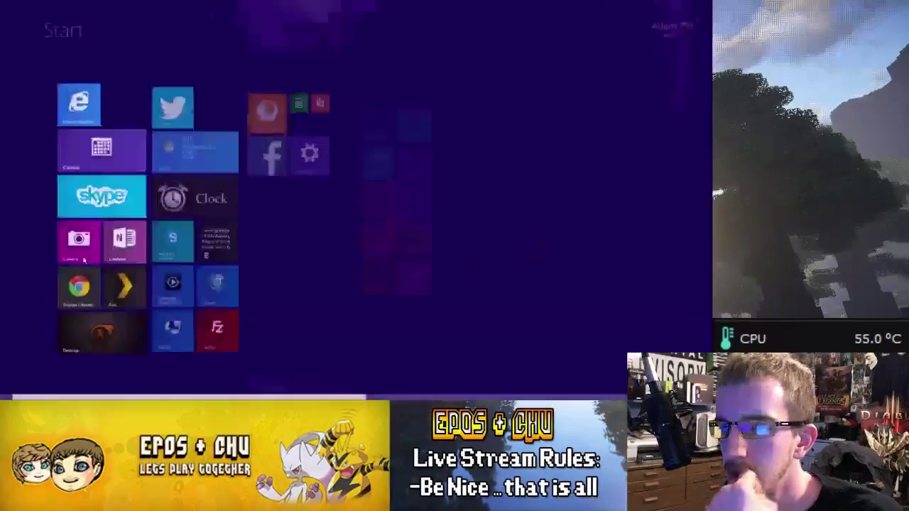
pyautogui.press('super')
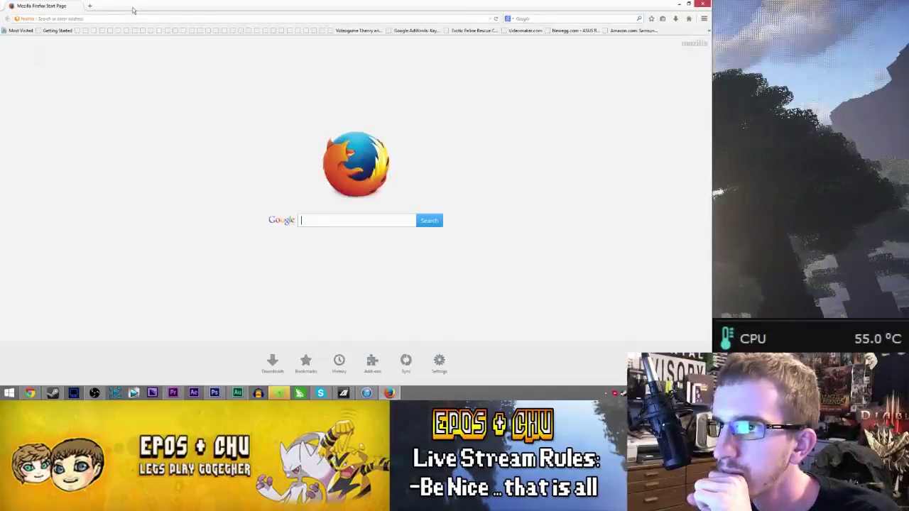
pyautogui.click(128, 19)
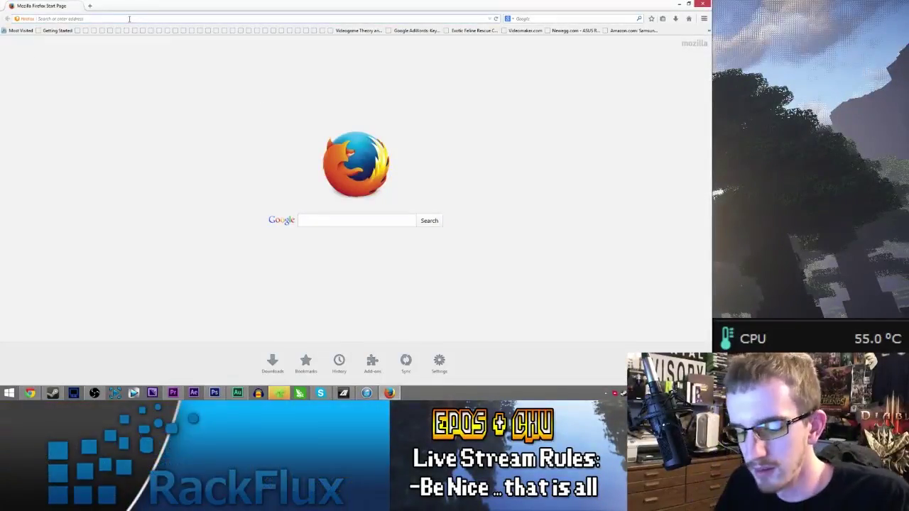
pyautogui.write('twitch')
pyautogui.write('.tv/tw')
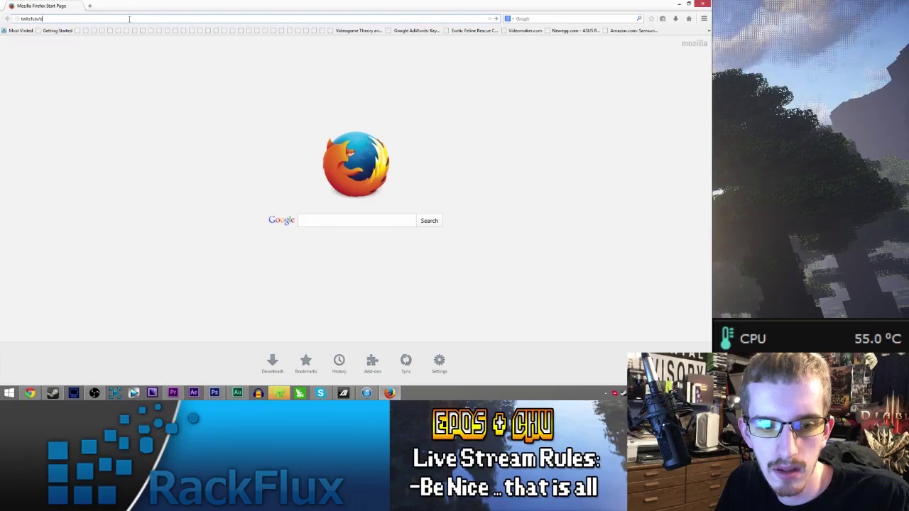
pyautogui.press('BackSpace')
pyautogui.press('BackSpace')
pyautogui.press('Return')
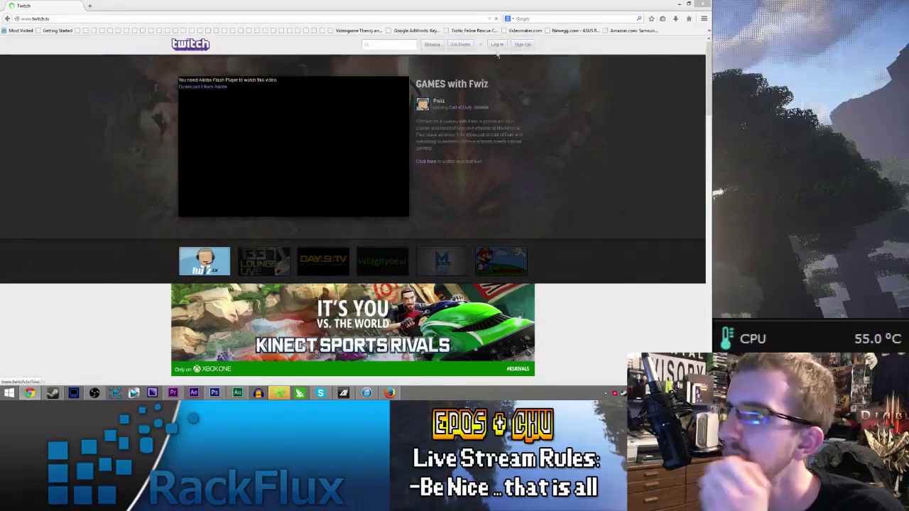
# - Log in to Twitch with the channel's username and password
pyautogui.click(497, 44)
pyautogui.write('eposchu')
pyautogui.press('Tab')
pyautogui.write('*************')
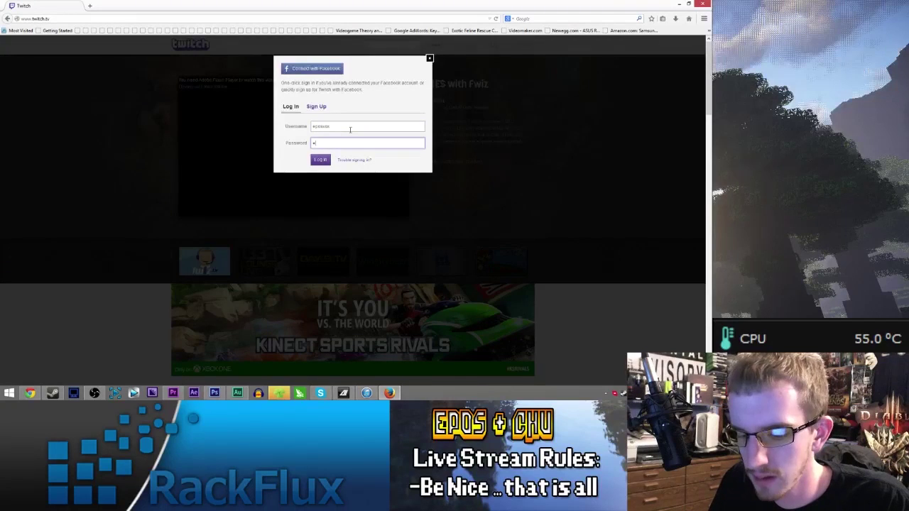
pyautogui.press('Return')
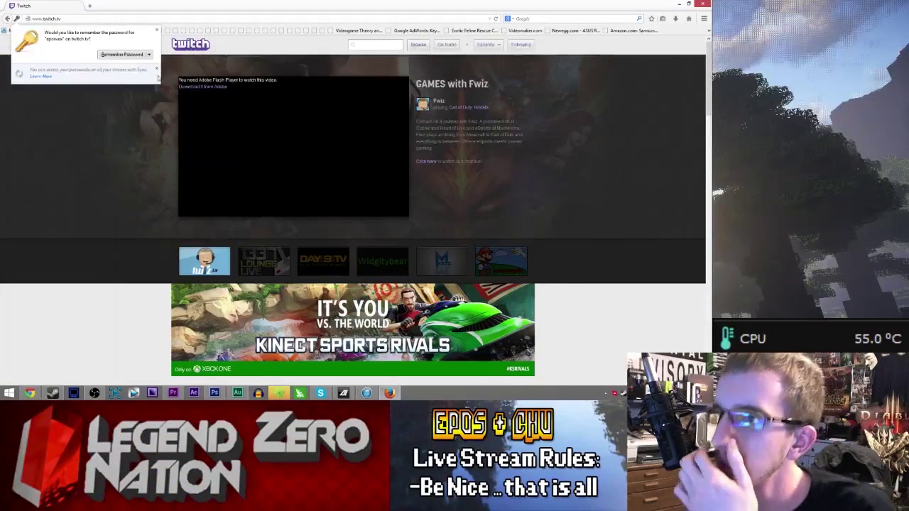
# - Re-enter the Twitch Chat IRC login password, dismiss the connection test error, and save the properties
pyautogui.click(706, 5)
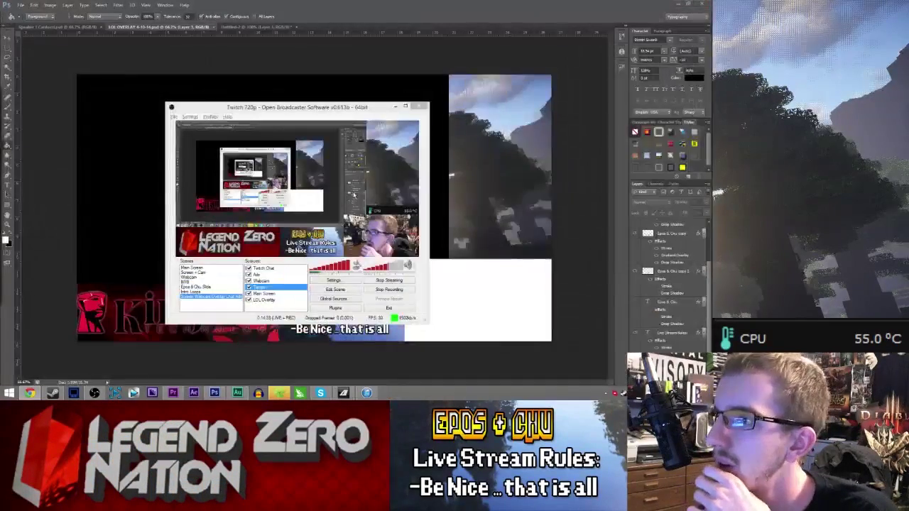
pyautogui.rightClick(263, 269)
pyautogui.click(284, 324)
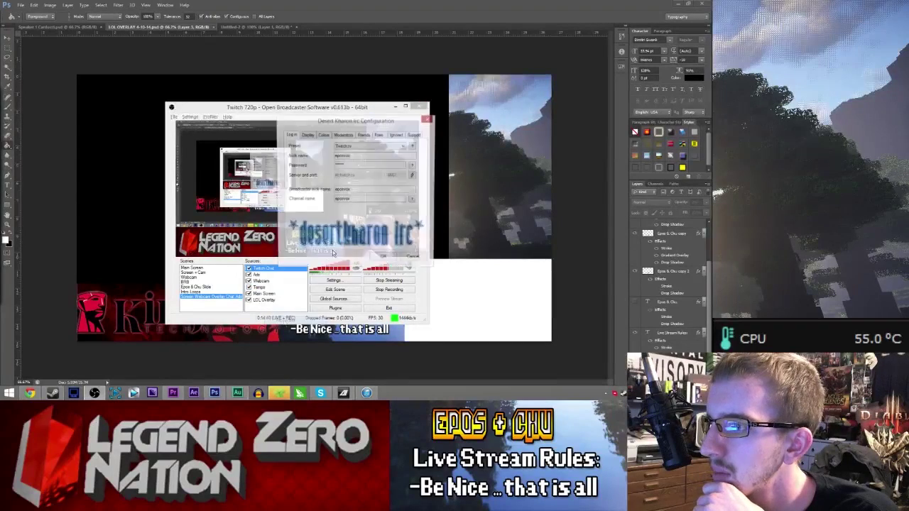
pyautogui.hotkey('ctrl', 'v')
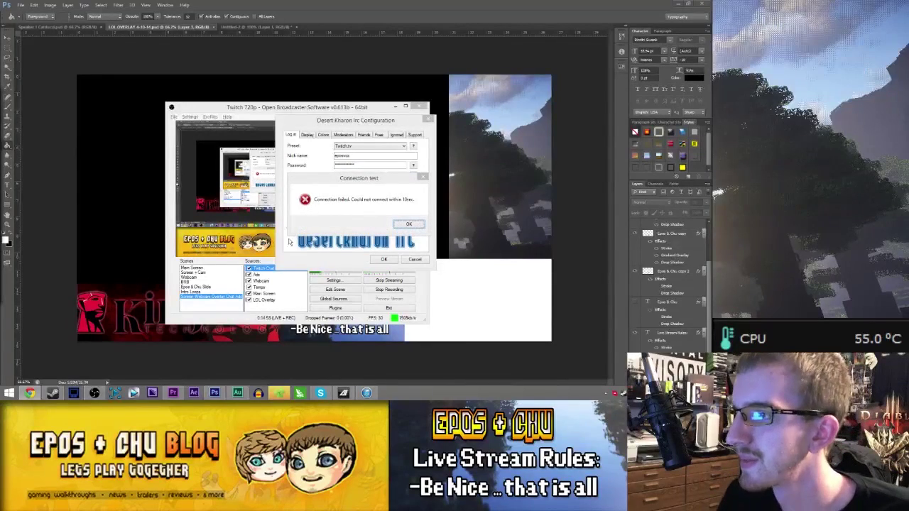
pyautogui.click(408, 224)
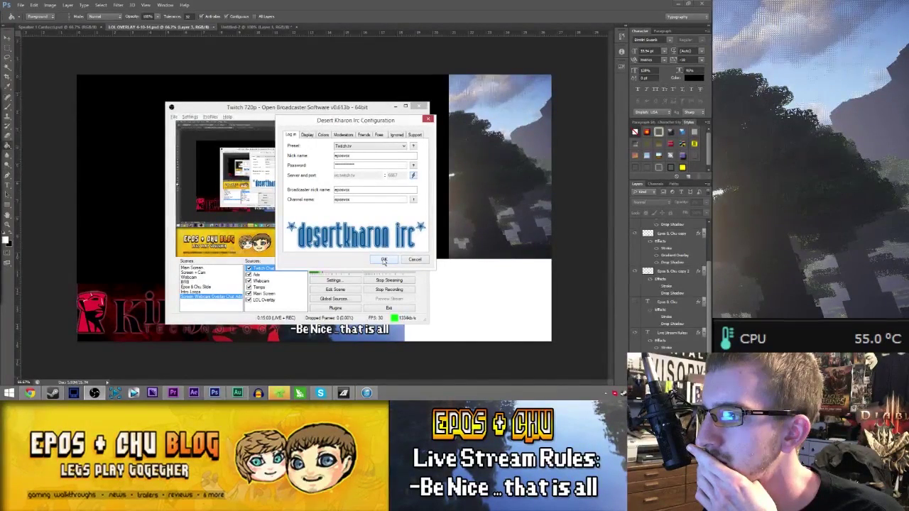
pyautogui.click(384, 260)
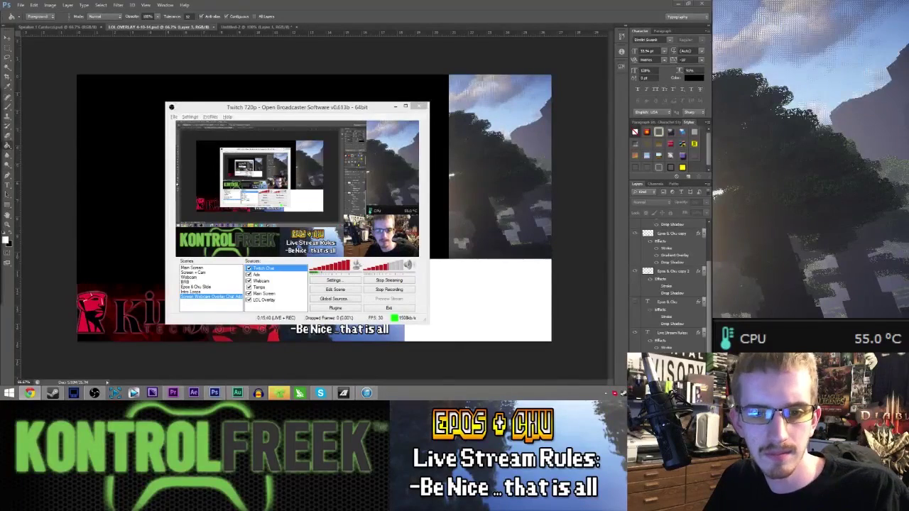
# - Set Photoshop's overlay document aside and bring up the Premiere Pro Individual Edits project
pyautogui.click(123, 204)
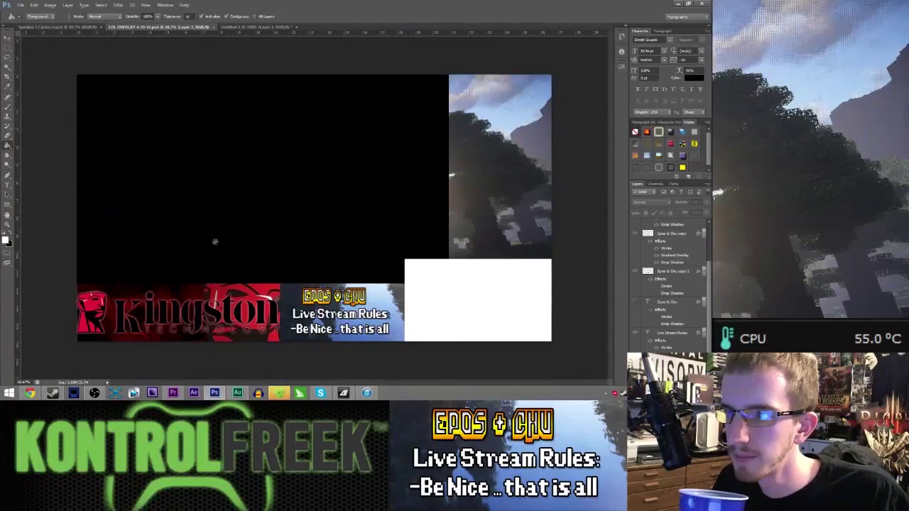
pyautogui.click(177, 392)
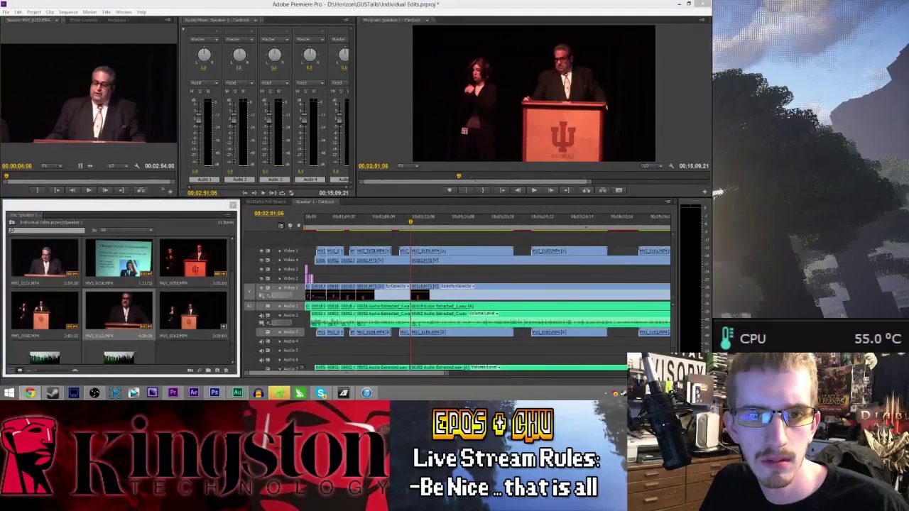
# - Reopen the Twitch Chat IRC configuration over Premiere, select the password field, and save it again
pyautogui.click(95, 392)
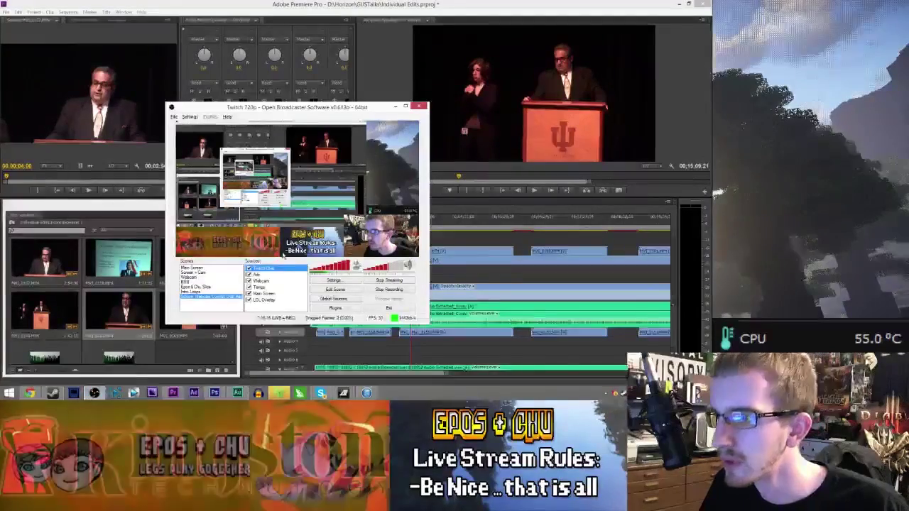
pyautogui.doubleClick(274, 268)
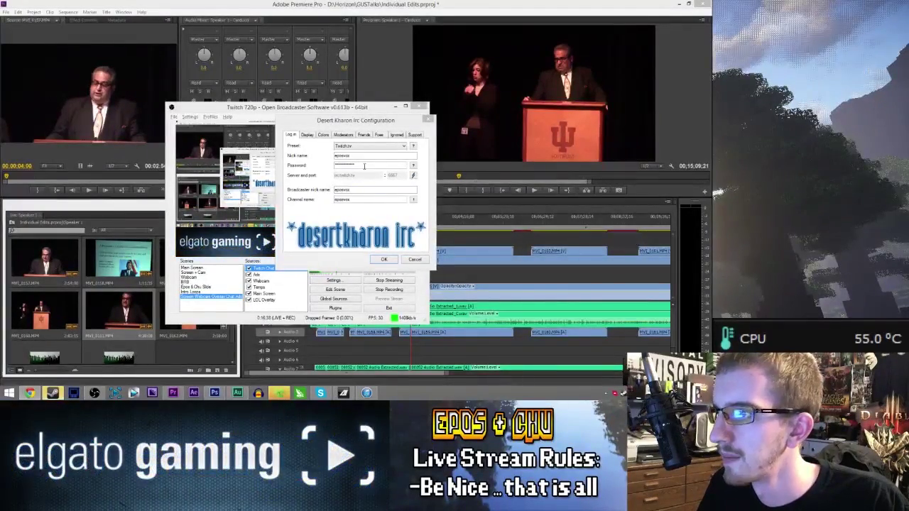
pyautogui.click(348, 189)
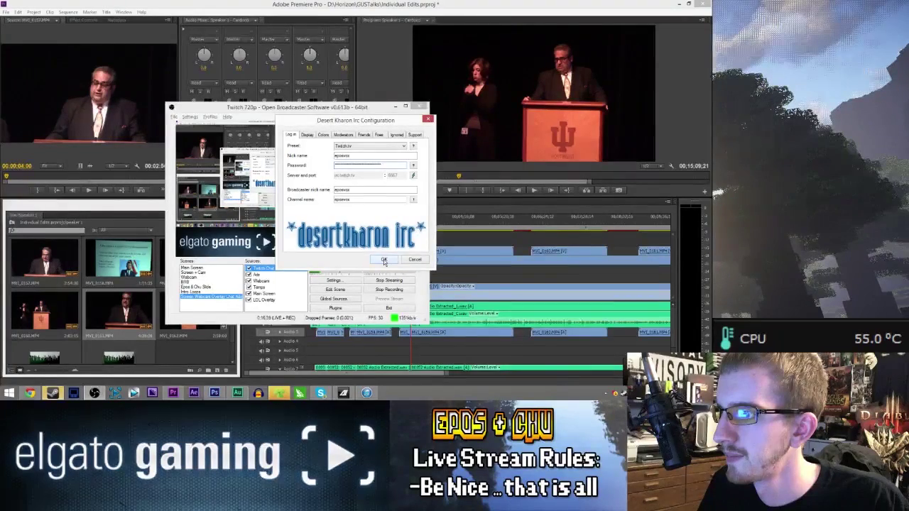
pyautogui.click(383, 260)
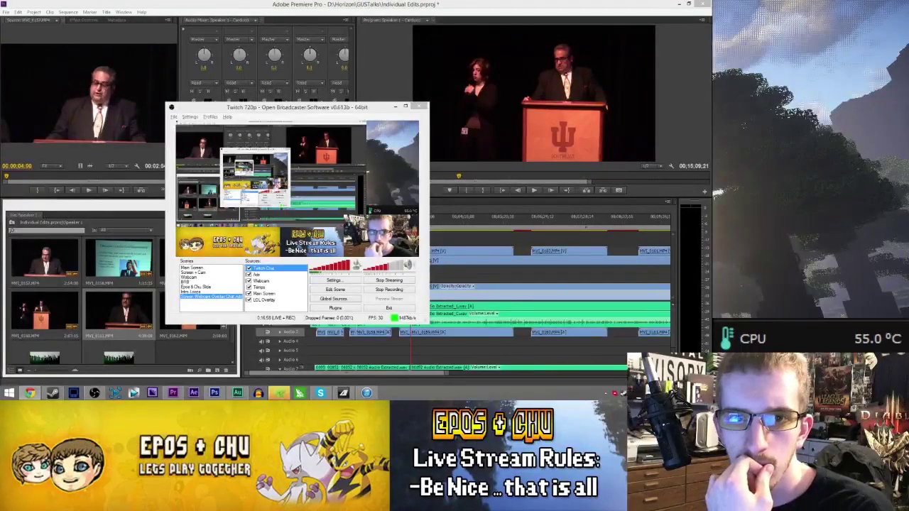
# - Replace the Twitch Chat login password with the pasted one and confirm the settings
pyautogui.rightClick(276, 267)
pyautogui.click(306, 318)
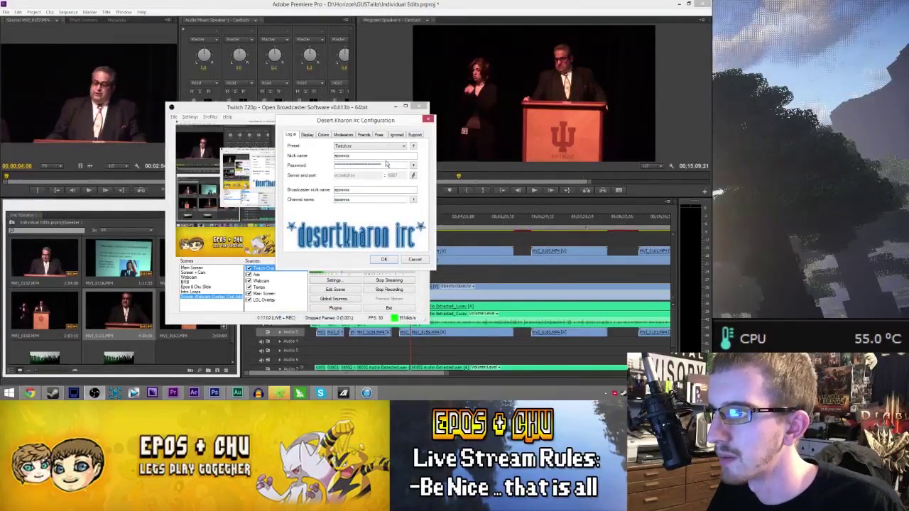
pyautogui.moveTo(382, 165); pyautogui.dragTo(284, 158)
pyautogui.hotkey('ctrl', 'v')
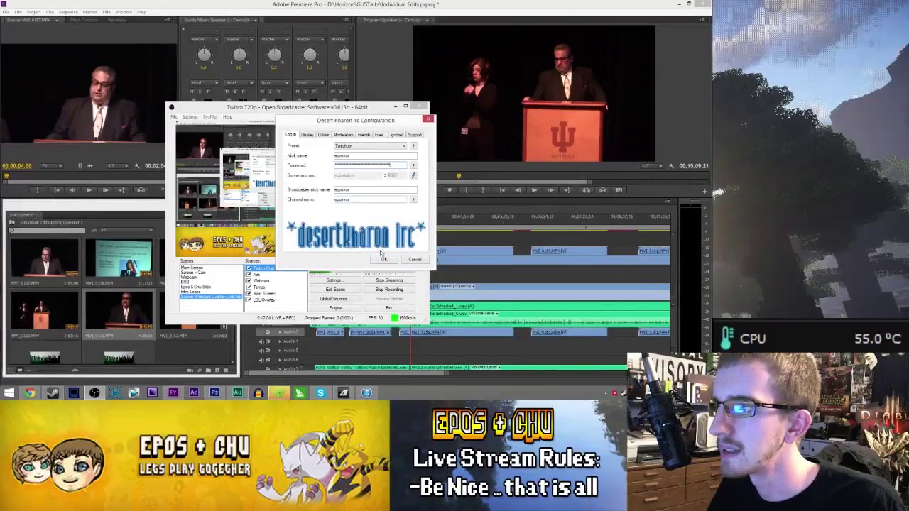
pyautogui.click(384, 260)
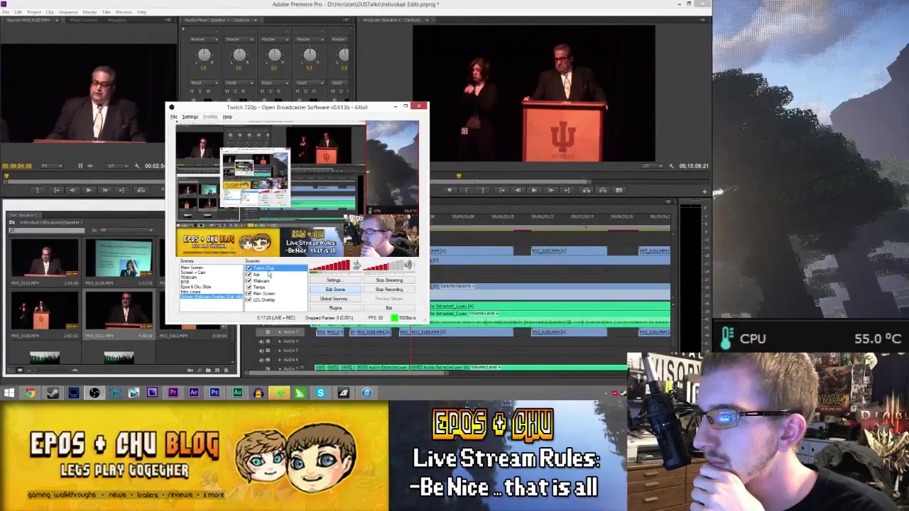
# - Move the Twitch Chat source down three places, below Ads, Webcam and Tempo
pyautogui.rightClick(268, 270)
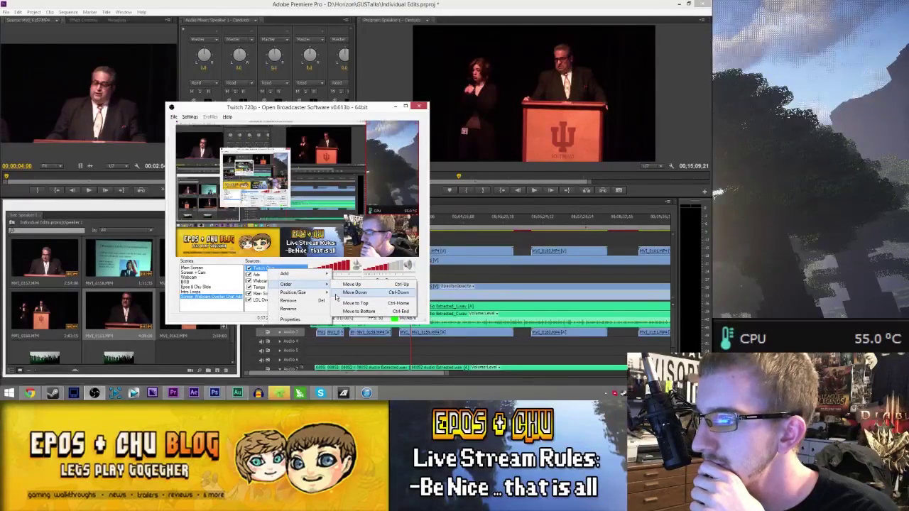
pyautogui.click(336, 297)
pyautogui.rightClick(265, 275)
pyautogui.moveTo(287, 300)
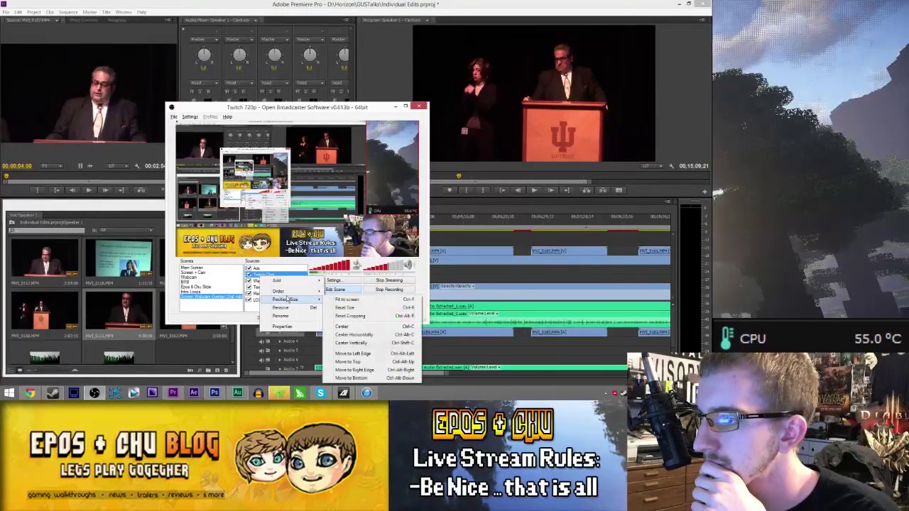
pyautogui.click(341, 303)
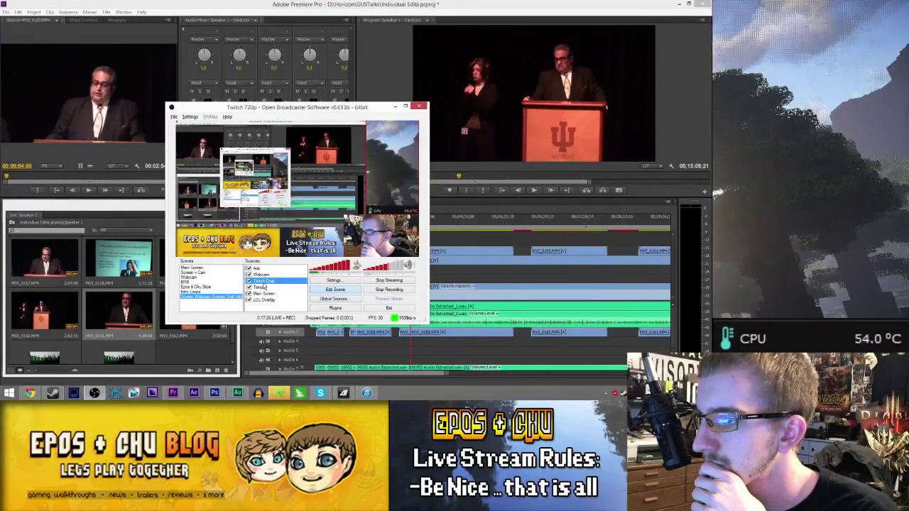
pyautogui.rightClick(265, 283)
pyautogui.click(376, 306)
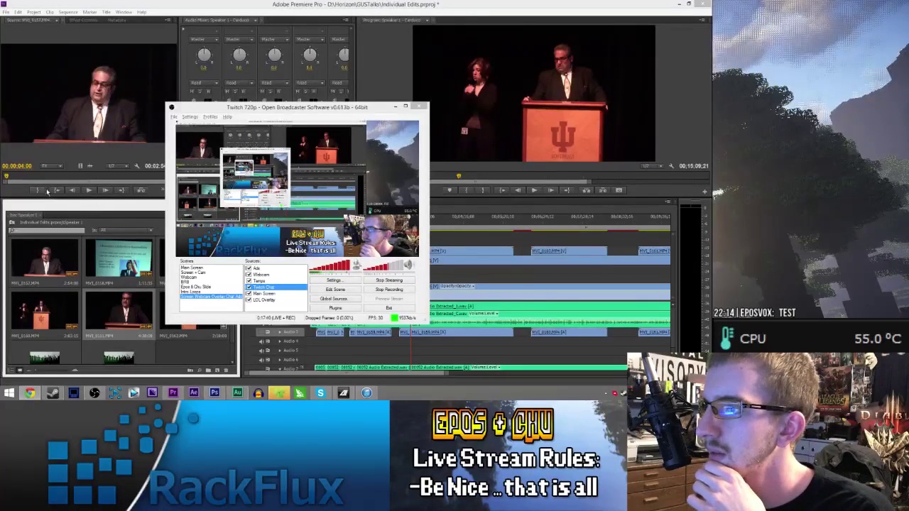
# - Delete {time} from the Twitch Chat message format, leaving only {msg}, and apply it
pyautogui.rightClick(273, 287)
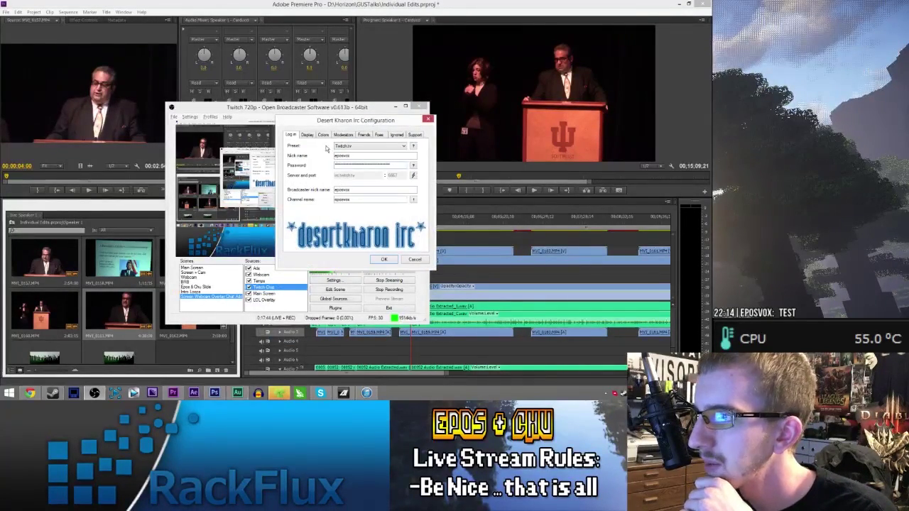
pyautogui.click(312, 135)
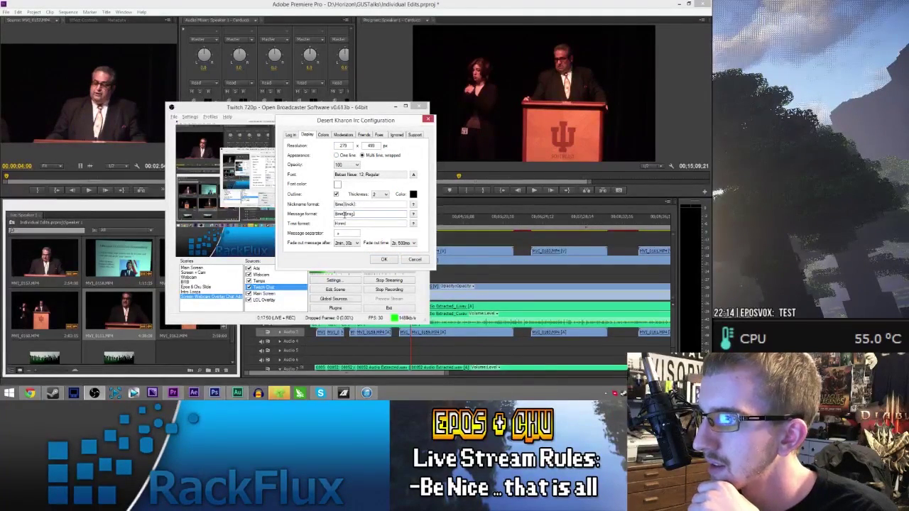
pyautogui.press('BackSpace')
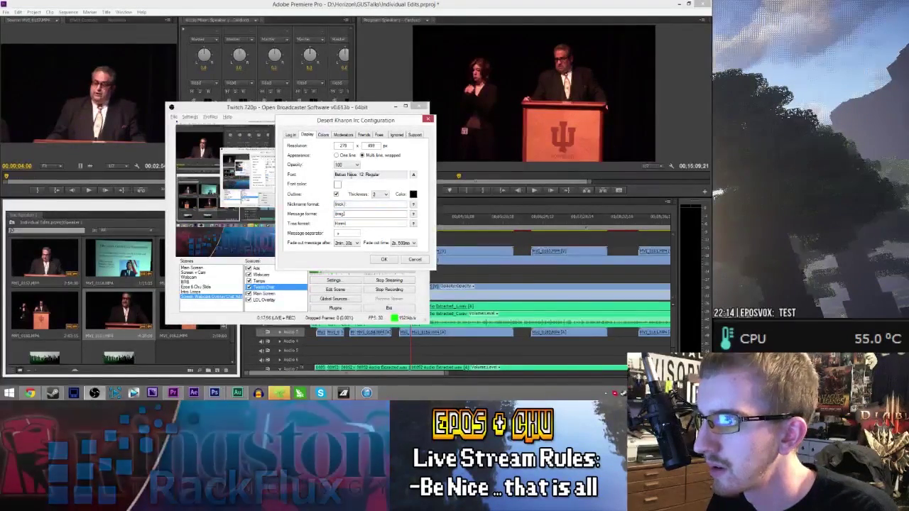
pyautogui.click(322, 135)
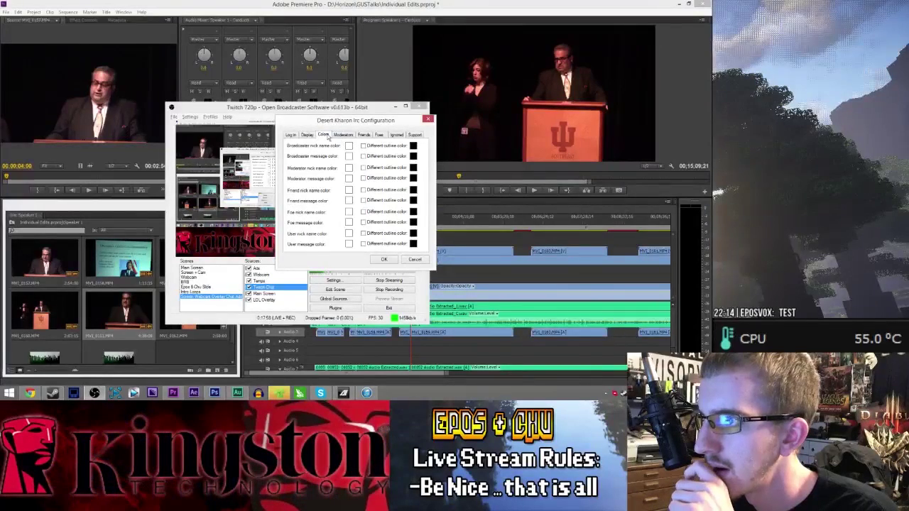
pyautogui.click(337, 135)
pyautogui.click(305, 135)
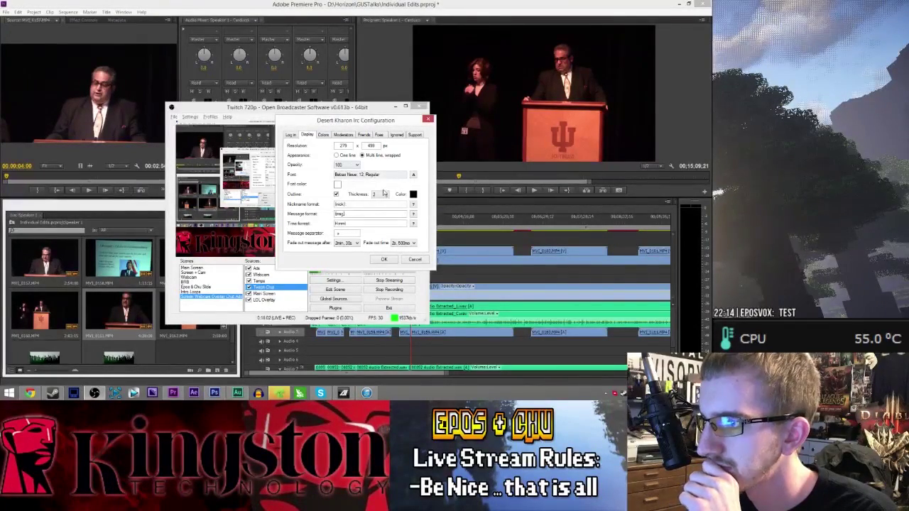
pyautogui.click(384, 260)
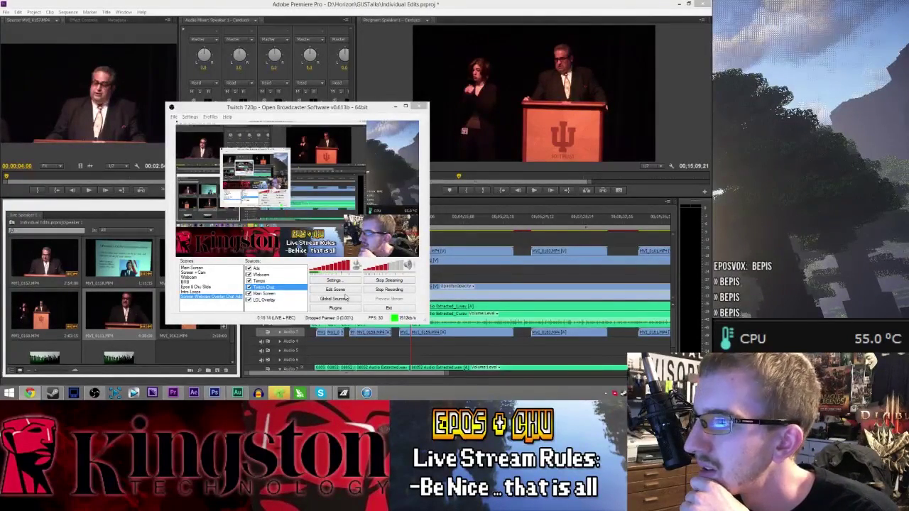
# - Set the Twitch Chat display font to Gotham Black, 20.25, Bold and apply it
pyautogui.rightClick(284, 287)
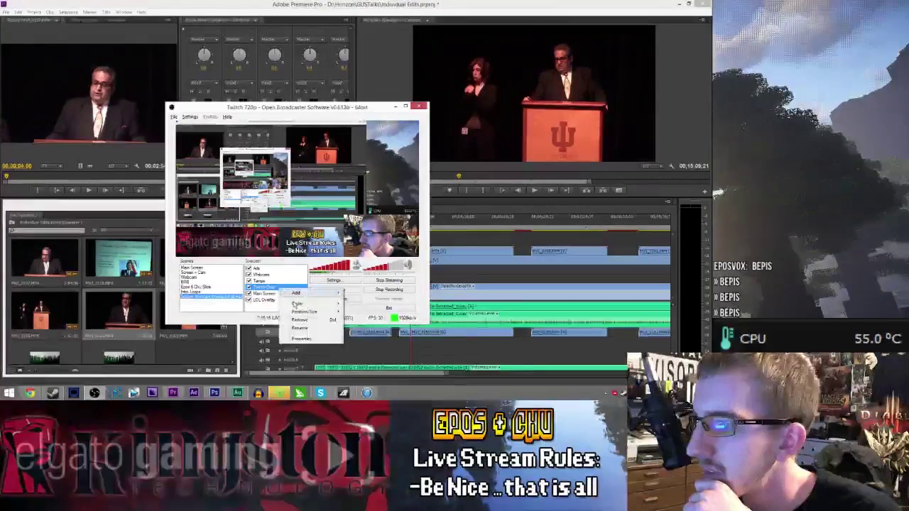
pyautogui.click(306, 325)
pyautogui.click(307, 135)
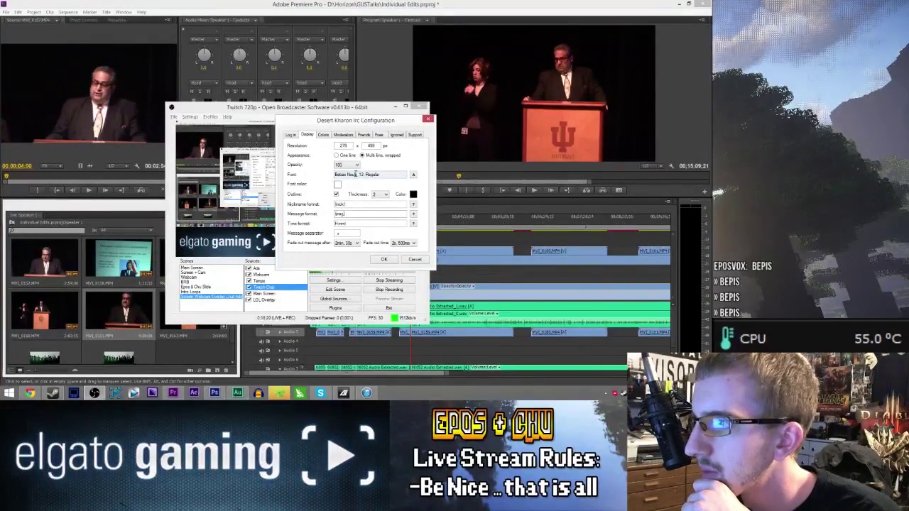
pyautogui.click(415, 176)
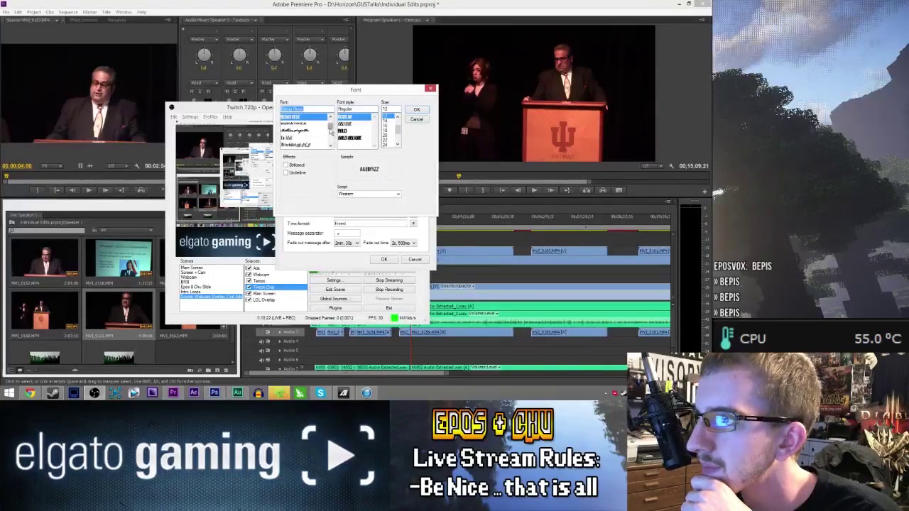
pyautogui.moveTo(330, 130); pyautogui.dragTo(331, 134)
pyautogui.click(314, 145)
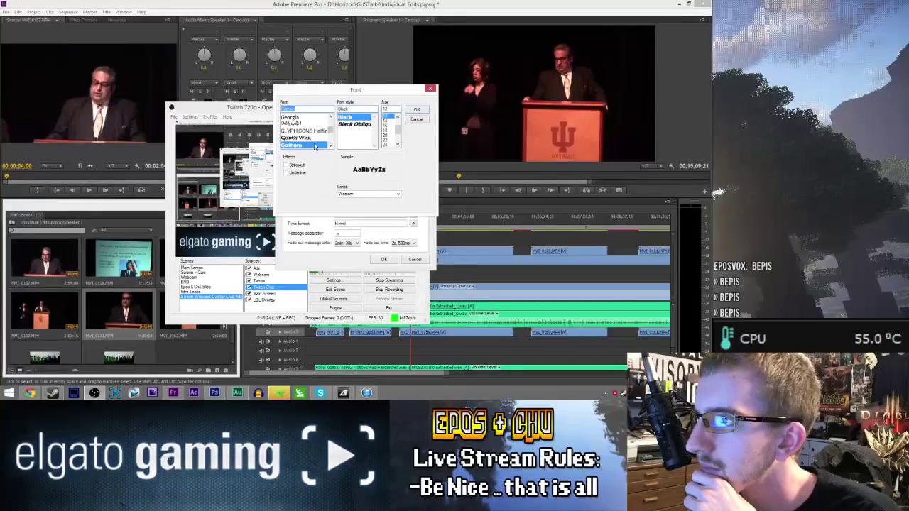
pyautogui.click(385, 131)
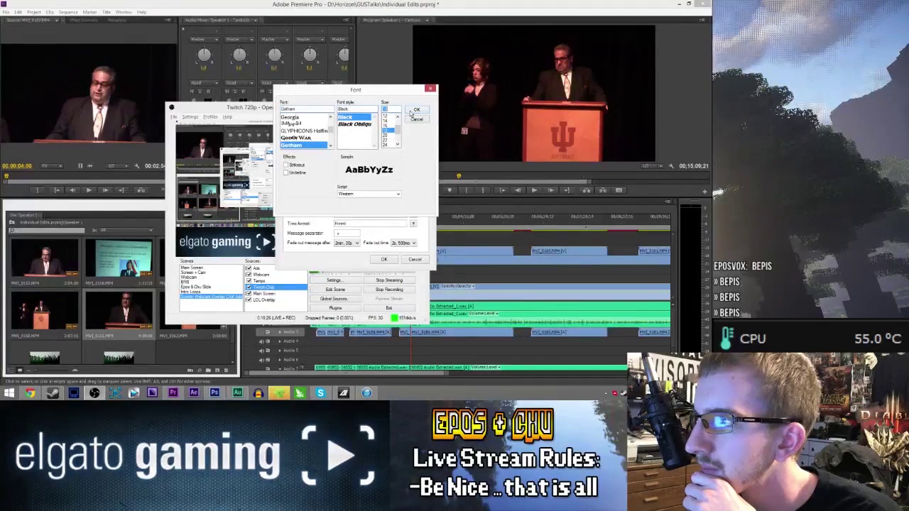
pyautogui.click(417, 109)
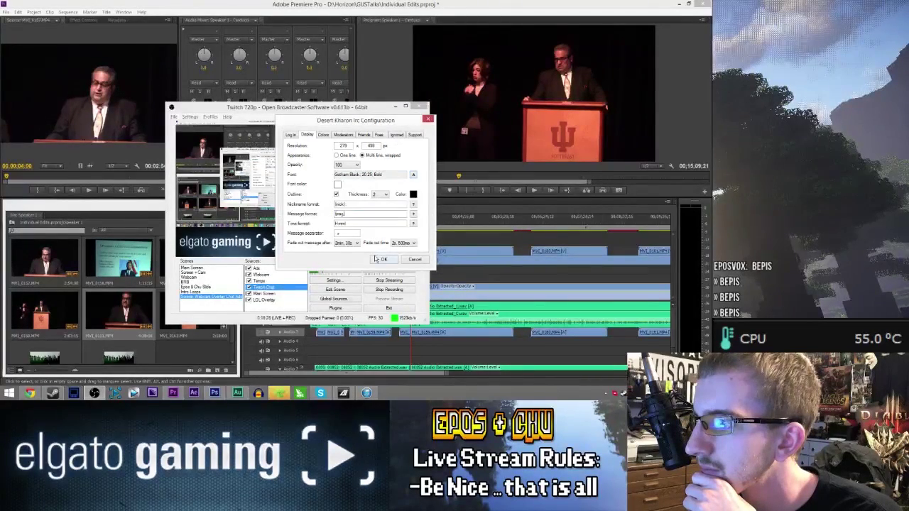
pyautogui.click(375, 260)
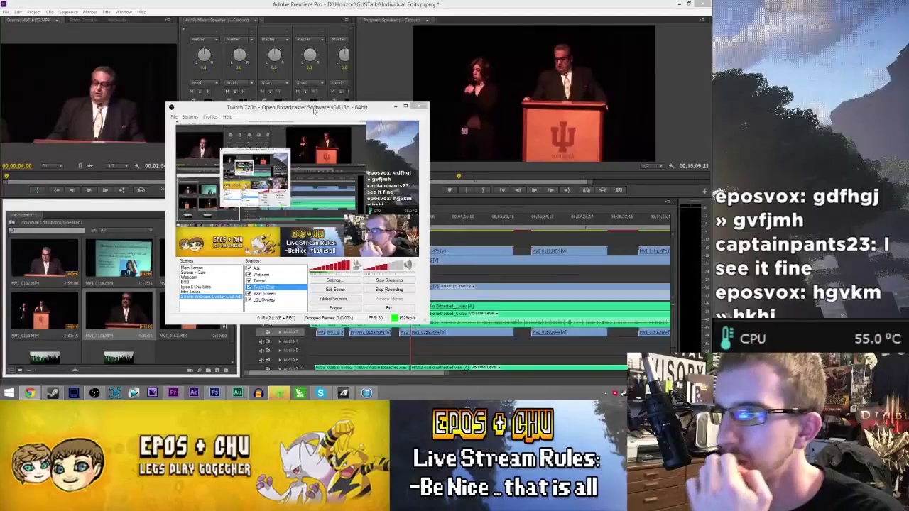
# - Minimize OBS and save the Individual Edits project in Premiere Pro
pyautogui.click(95, 393)
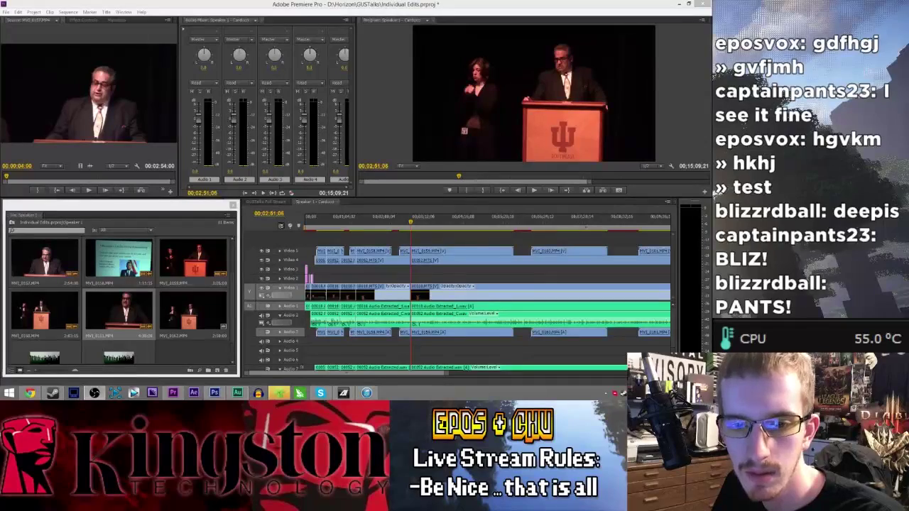
pyautogui.click(256, 284)
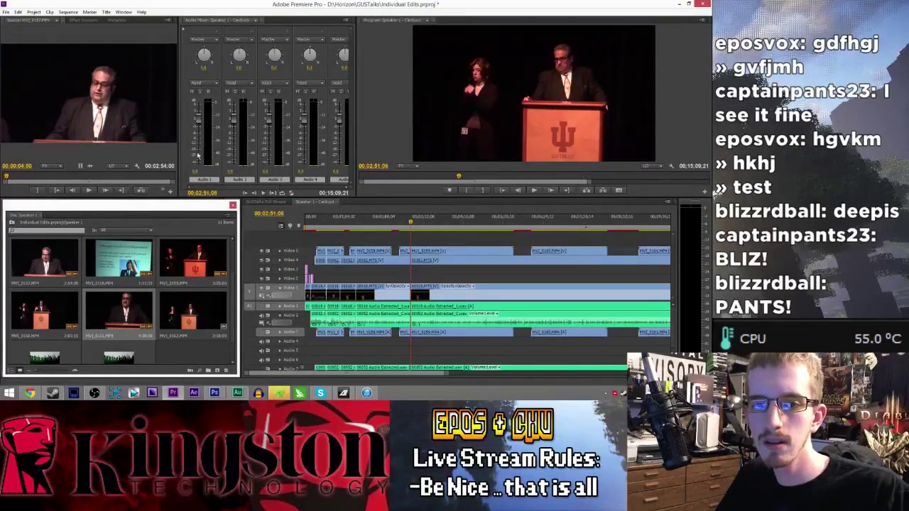
pyautogui.hotkey('alt', 'Tab')
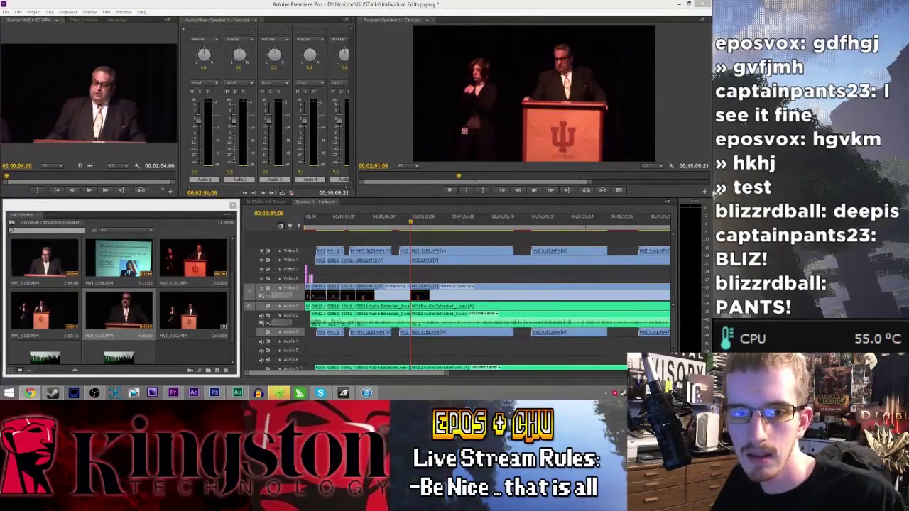
pyautogui.hotkey('alt', 'Tab')
pyautogui.hotkey('ctrl', 's')
pyautogui.hotkey('alt', 'Tab')
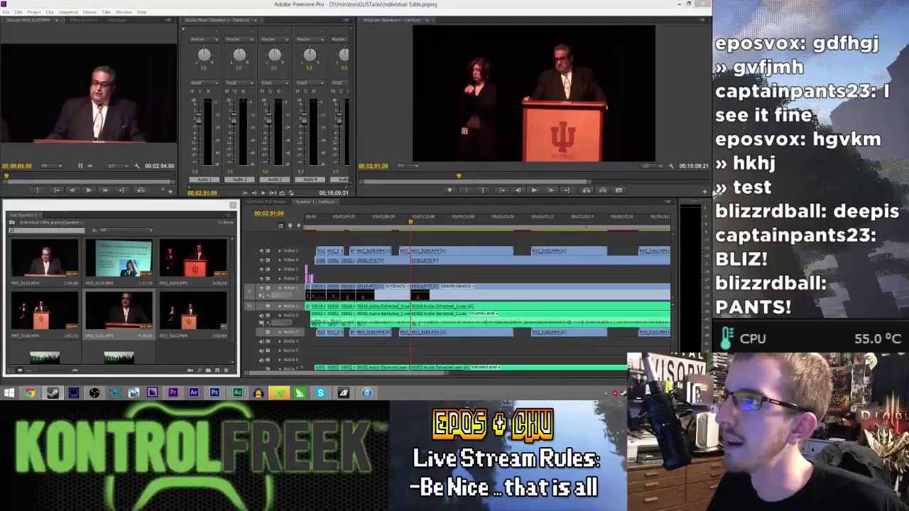
# - Play the Speaker 1 – Carducci sequence back from an earlier point to review it
pyautogui.click(409, 243)
pyautogui.click(403, 224)
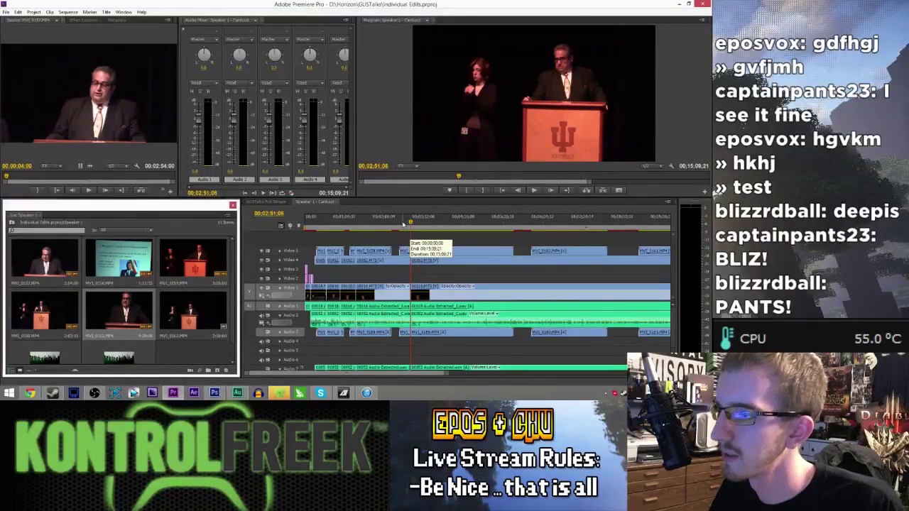
pyautogui.press('space')
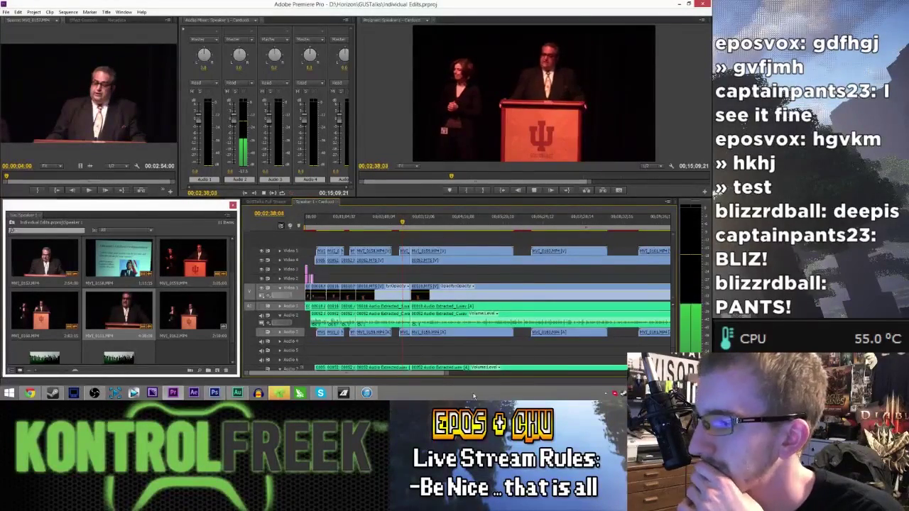
pyautogui.moveTo(447, 374); pyautogui.dragTo(416, 373)
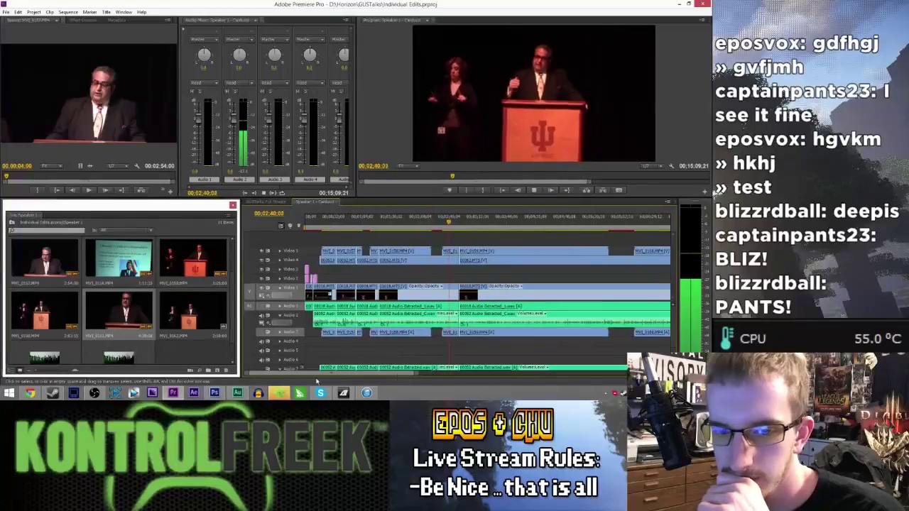
pyautogui.click(102, 395)
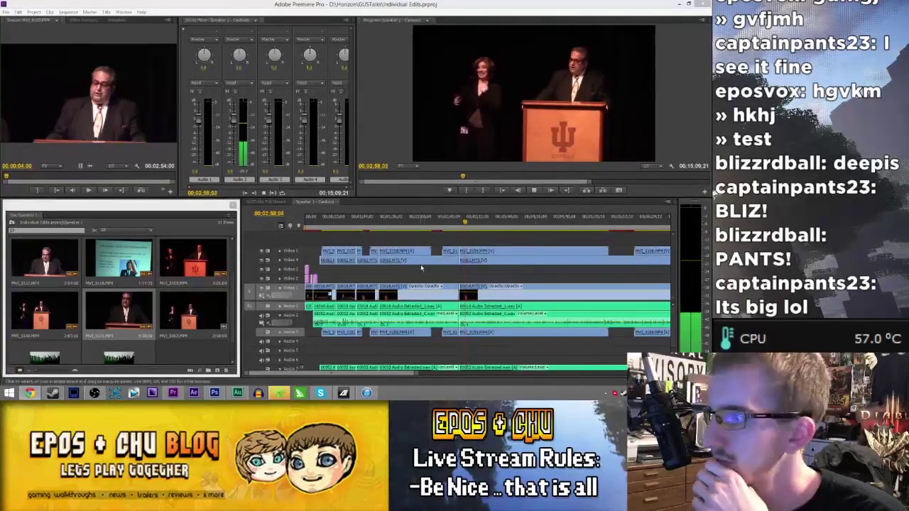
# - Review playback from 00:03:21:09 and from 00:04:17:09
pyautogui.click(487, 224)
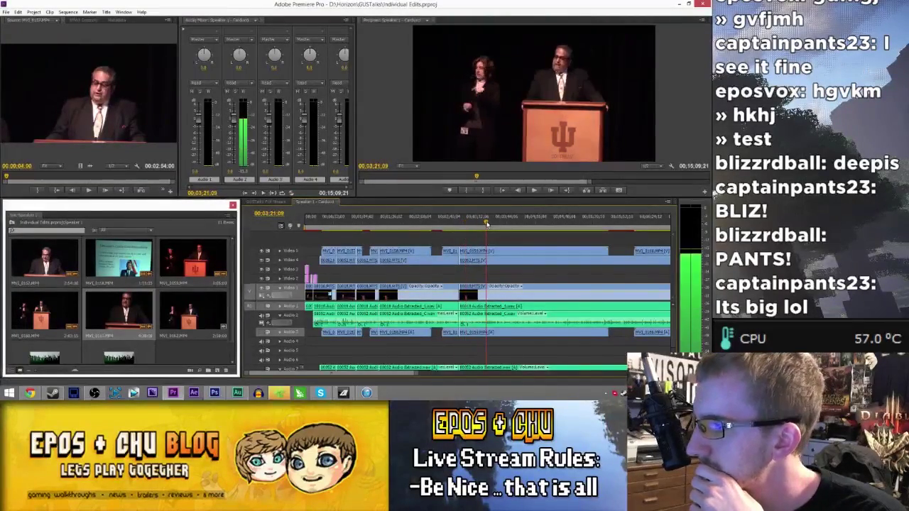
pyautogui.press('space')
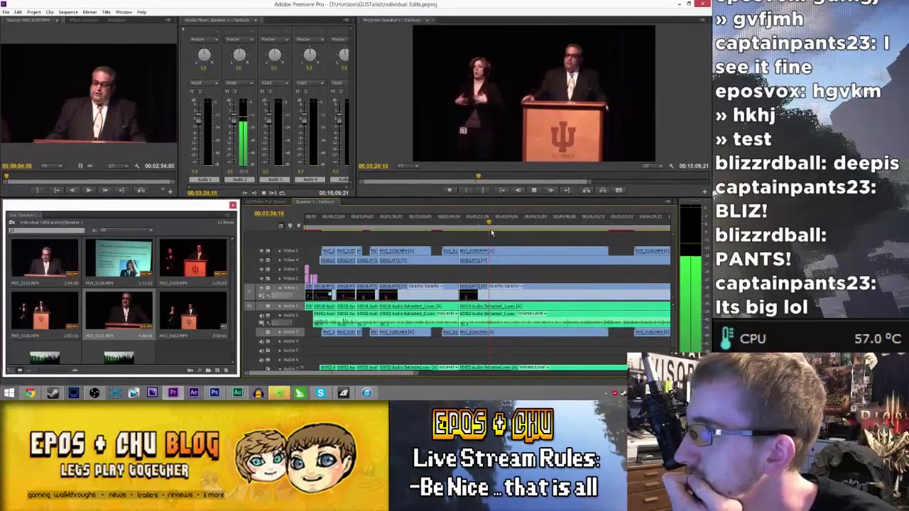
pyautogui.click(536, 226)
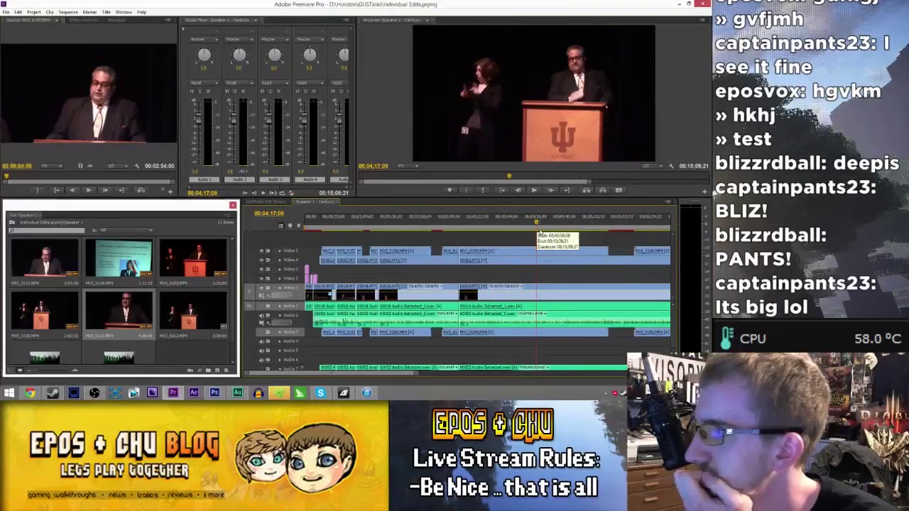
pyautogui.press('space')
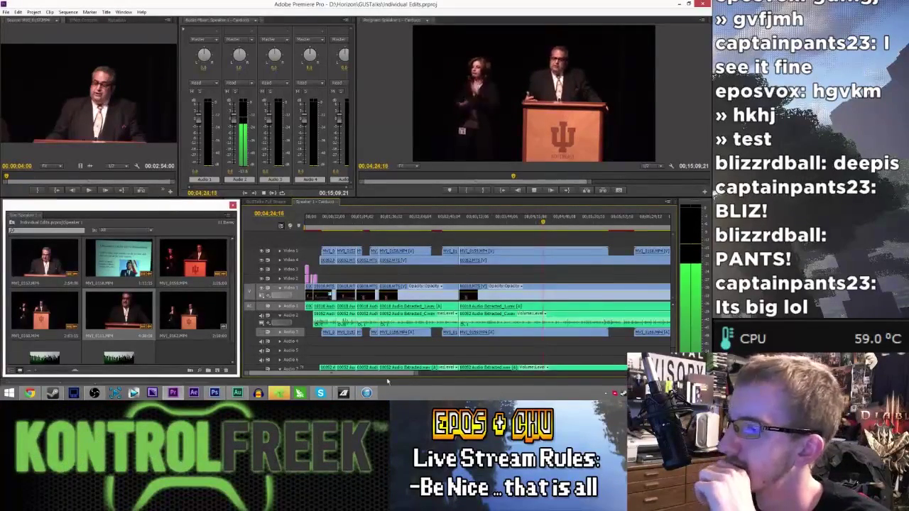
pyautogui.moveTo(392, 374); pyautogui.dragTo(415, 376)
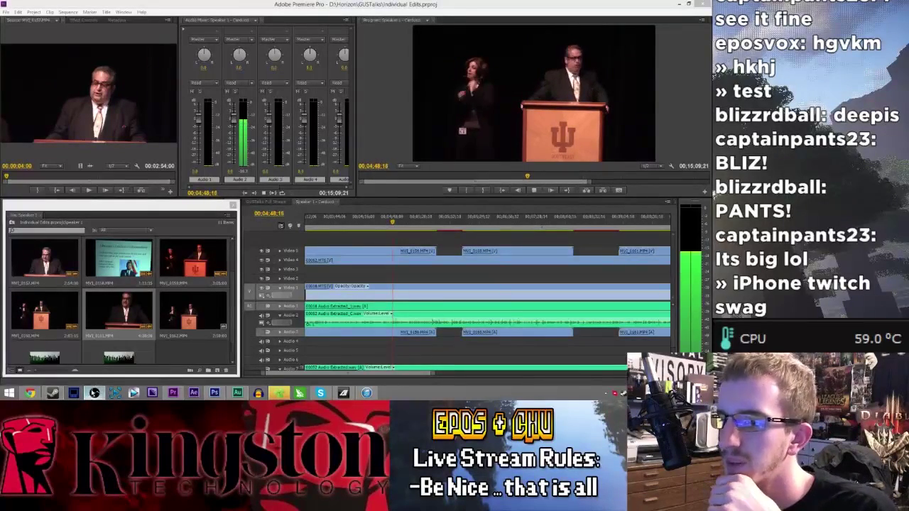
pyautogui.click(281, 40)
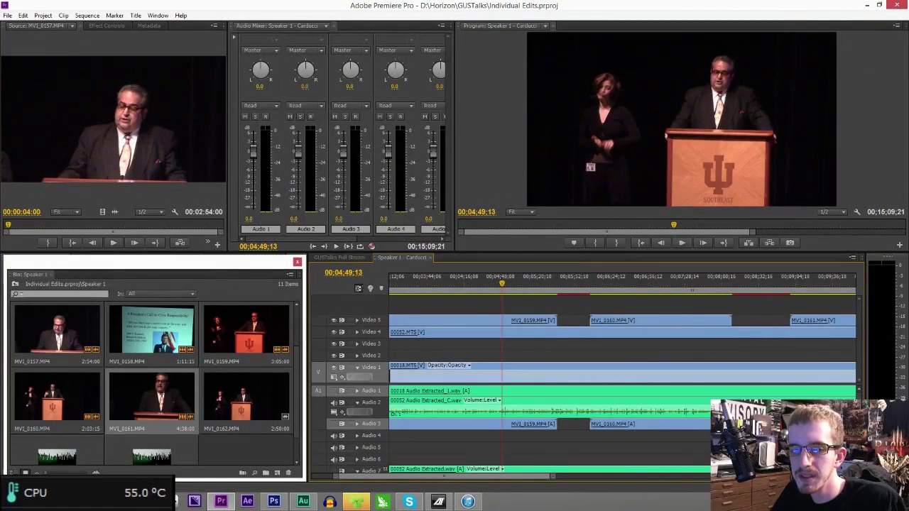
pyautogui.click(609, 8)
pyautogui.press('space')
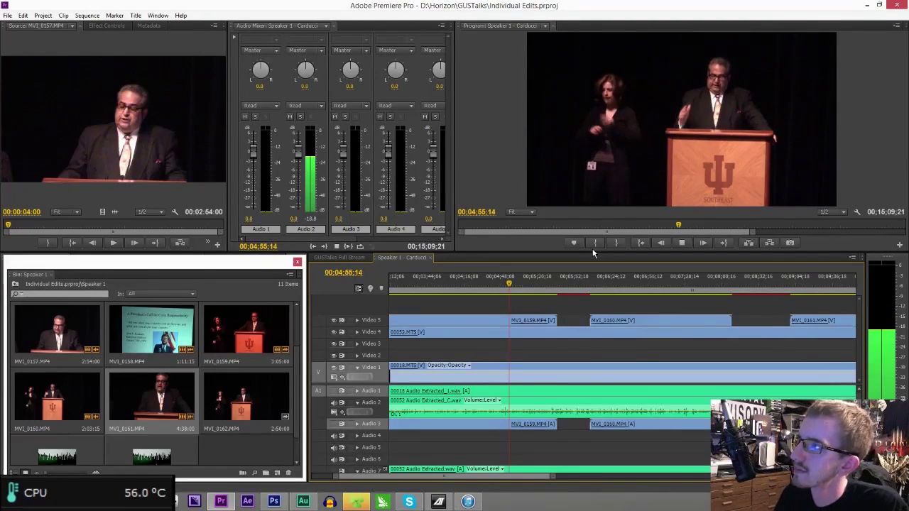
pyautogui.click(500, 282)
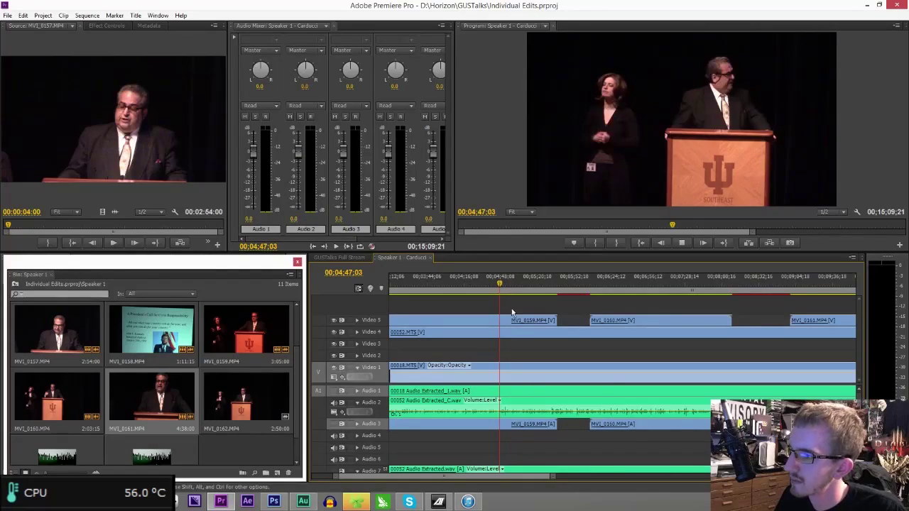
pyautogui.moveTo(552, 476); pyautogui.dragTo(531, 475)
pyautogui.click(608, 287)
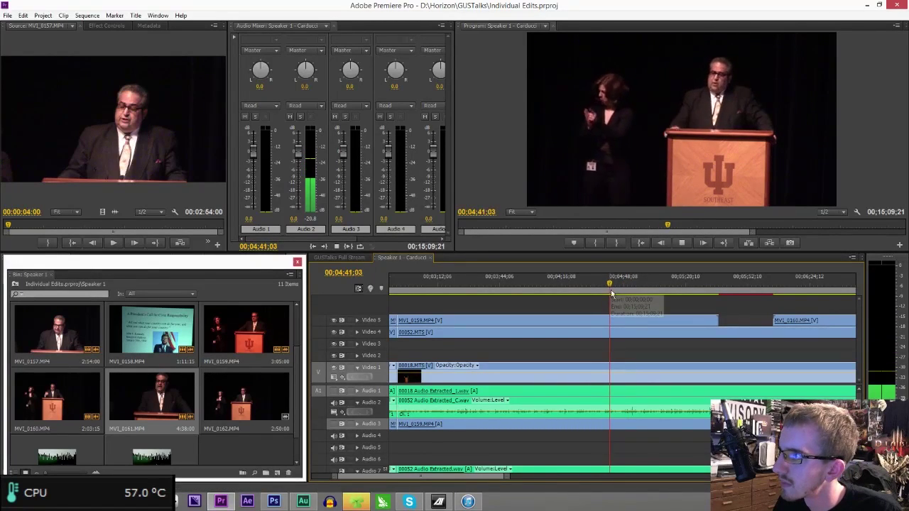
pyautogui.moveTo(506, 475); pyautogui.dragTo(463, 475)
pyautogui.press('space')
pyautogui.click(597, 283)
pyautogui.press('space')
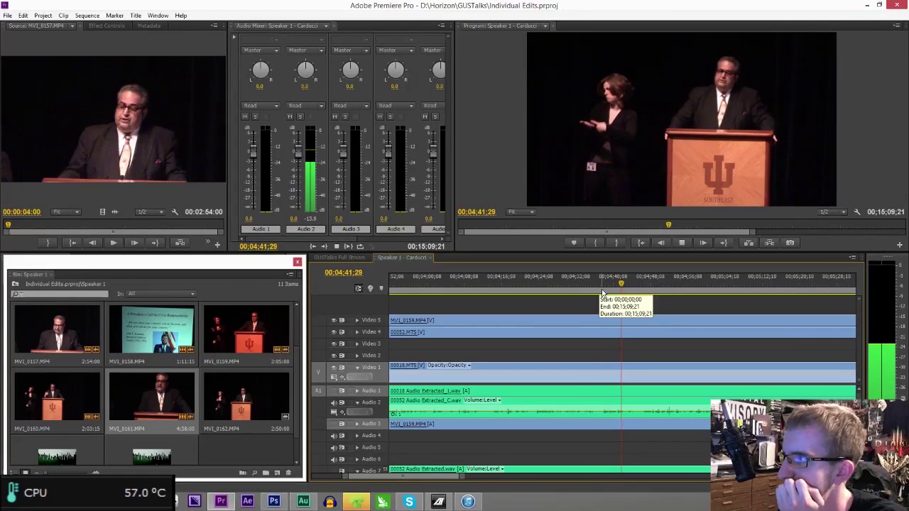
pyautogui.click(603, 284)
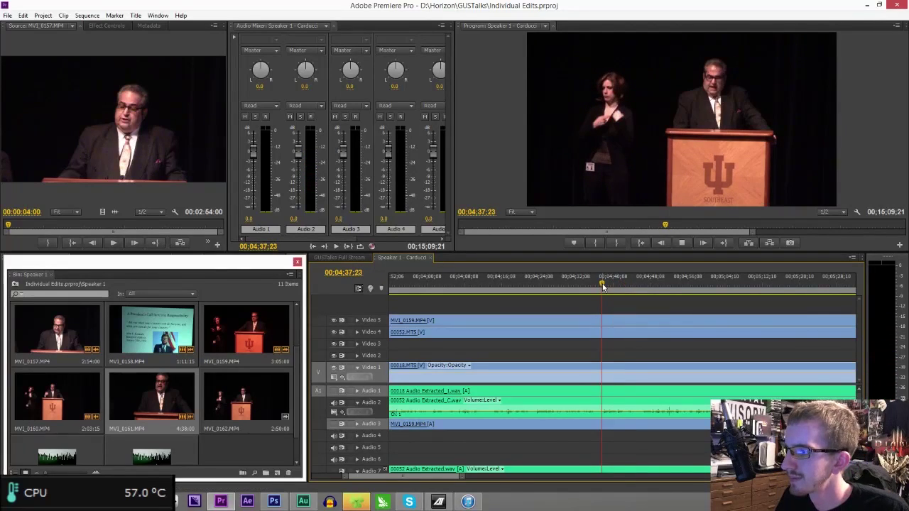
pyautogui.press('space')
# - Razor all tracks at 04;37;23, delete the section before it, and close the gap
pyautogui.click(604, 412)
pyautogui.click(603, 334)
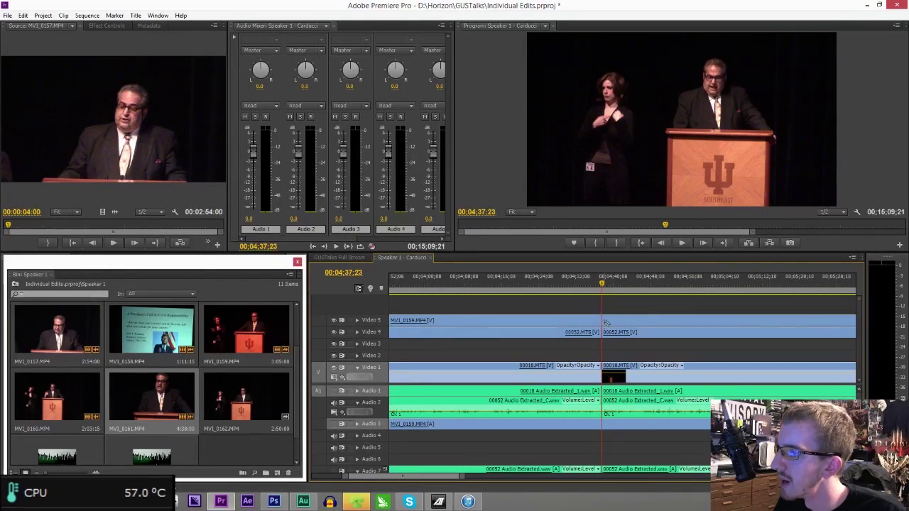
pyautogui.click(605, 322)
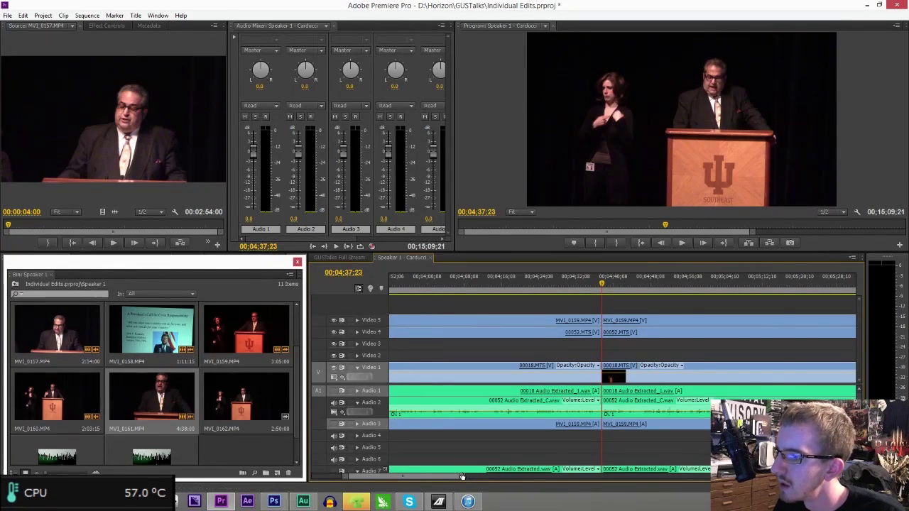
pyautogui.moveTo(462, 473); pyautogui.dragTo(536, 475)
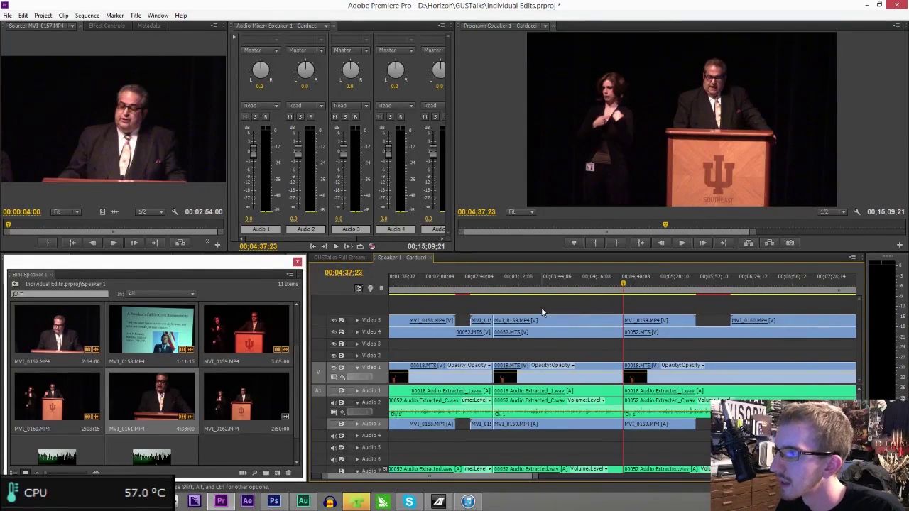
pyautogui.moveTo(542, 311); pyautogui.dragTo(550, 431)
pyautogui.press('Delete')
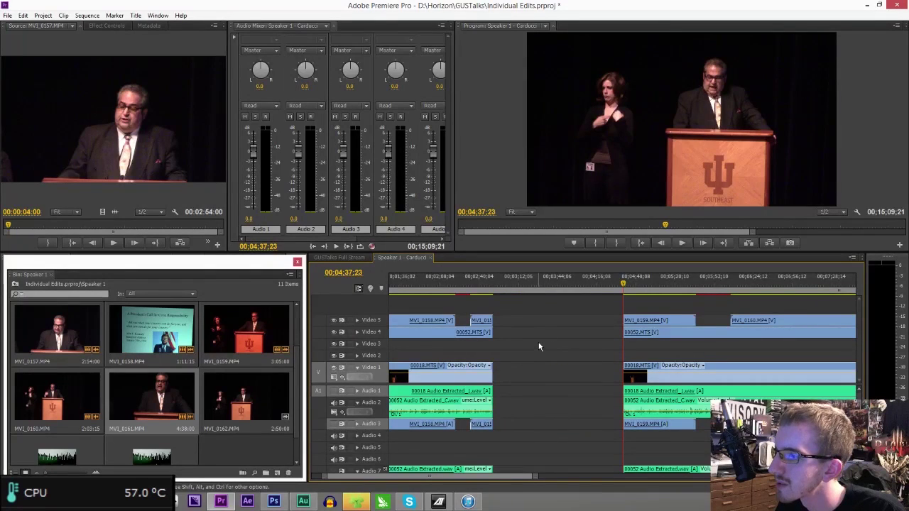
pyautogui.click(537, 375)
pyautogui.press('Delete')
# - Play the slides section from 01;21;23 to find the next cut point near 01;41
pyautogui.click(491, 284)
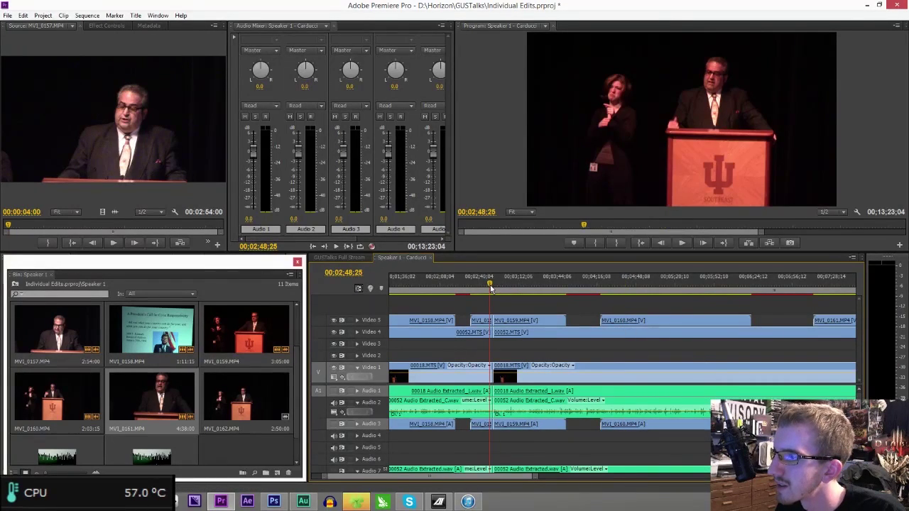
pyautogui.moveTo(392, 481); pyautogui.dragTo(381, 480)
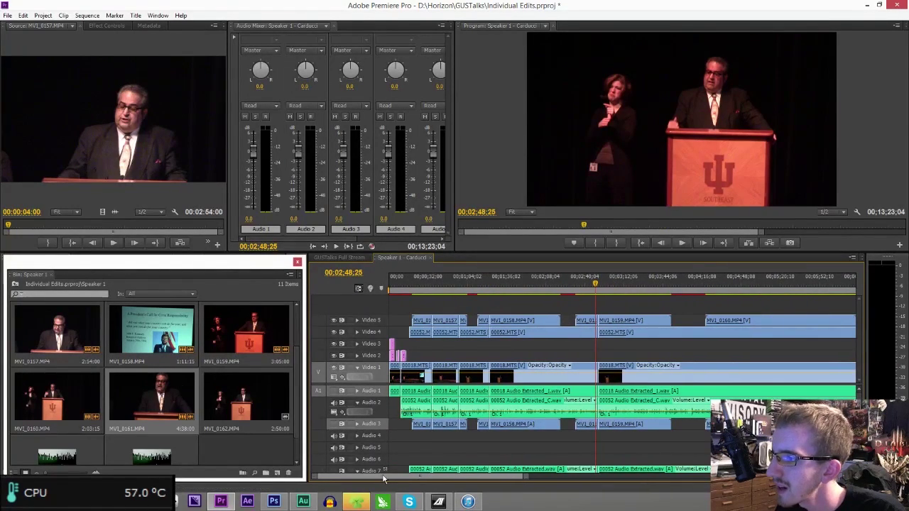
pyautogui.click(488, 286)
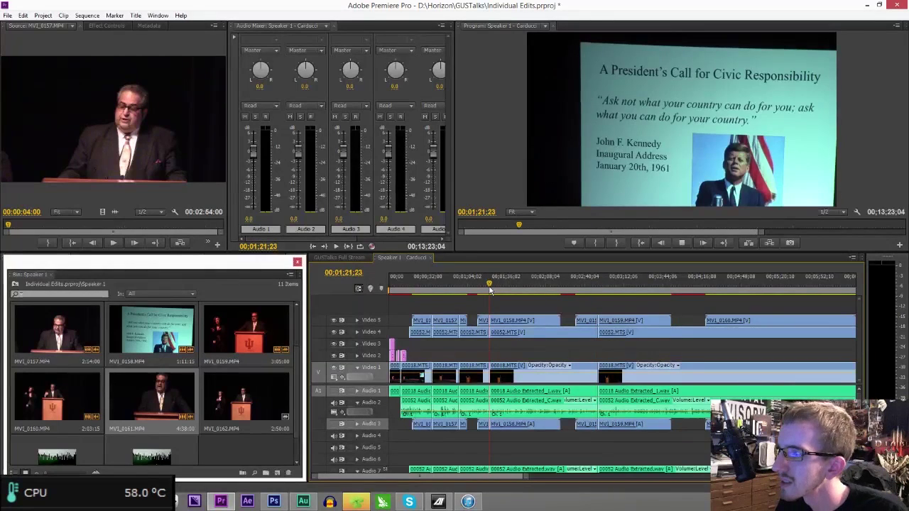
pyautogui.press('space')
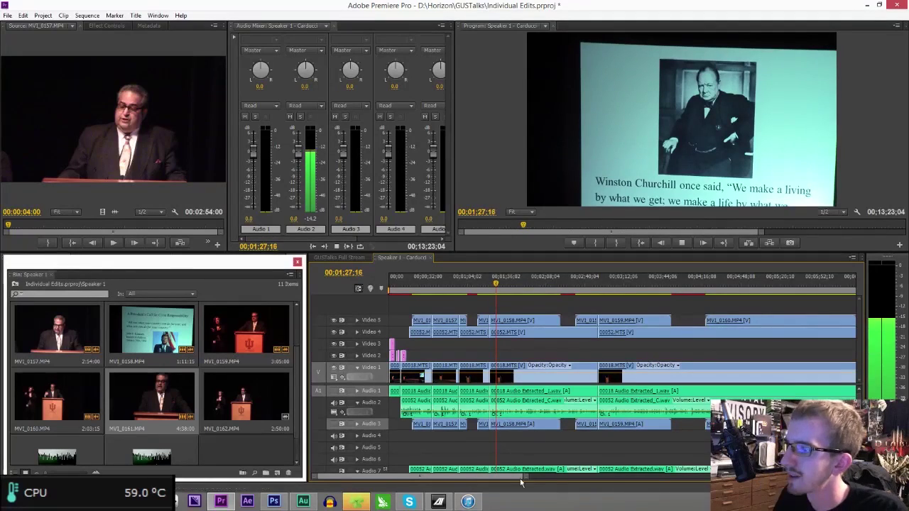
pyautogui.moveTo(524, 478); pyautogui.dragTo(476, 478)
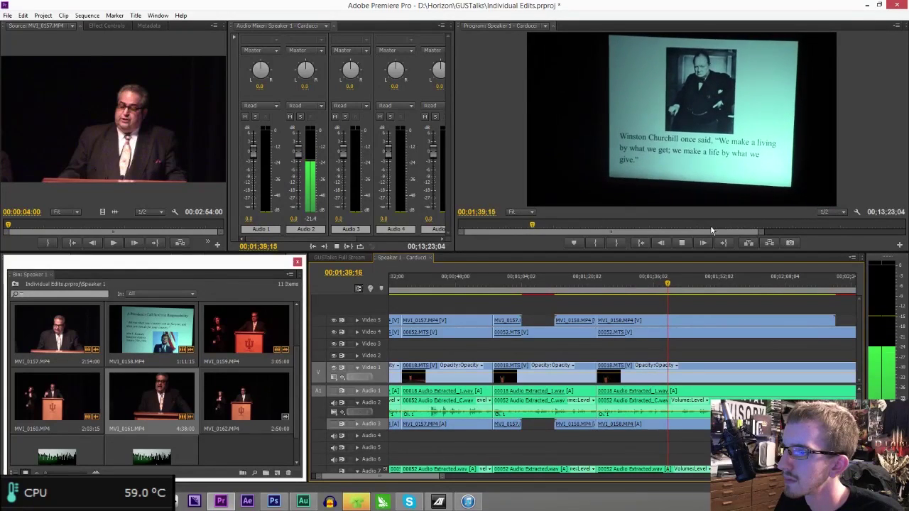
pyautogui.press('space')
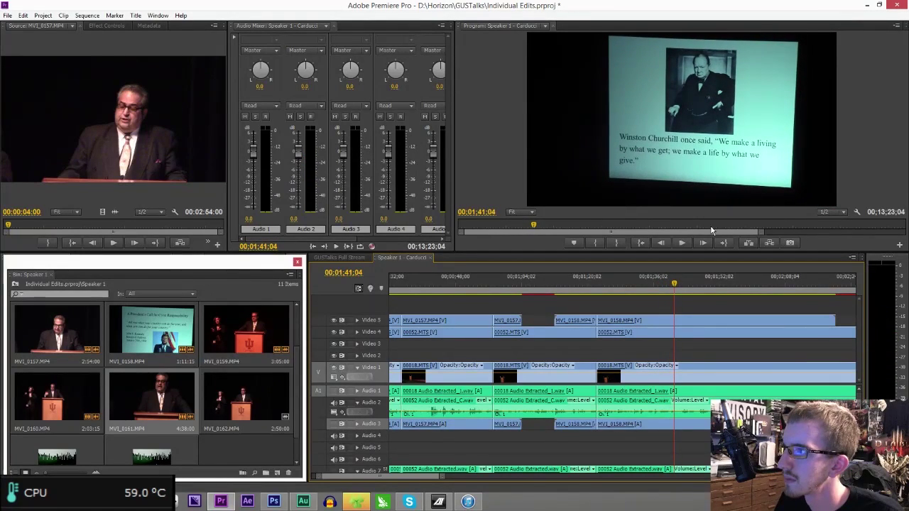
pyautogui.press('space')
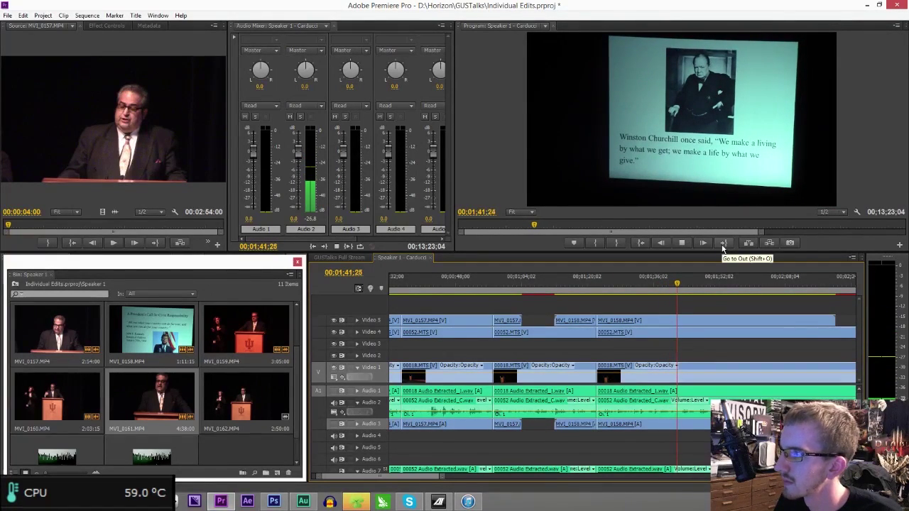
pyautogui.press('space')
# - Split the 00052.MTS clip and its audio at 01;41;21, then play from about 01;51
pyautogui.click(677, 287)
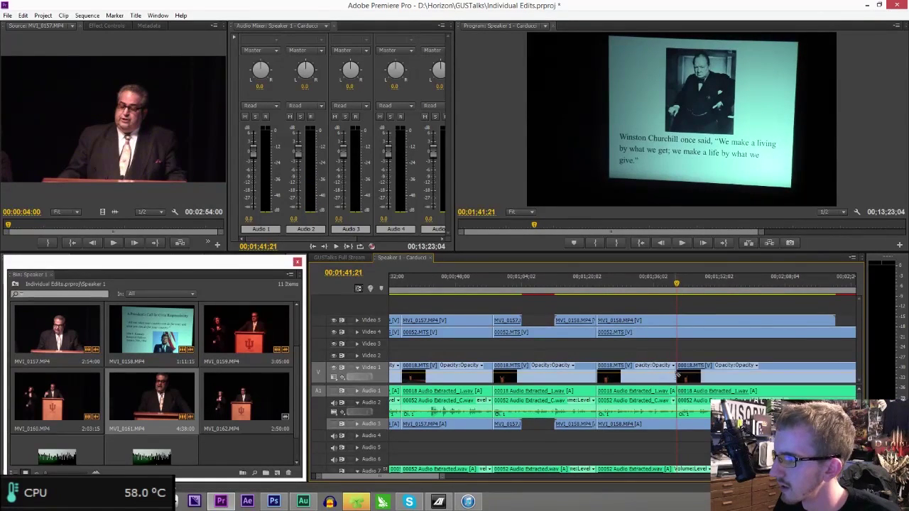
pyautogui.click(678, 332)
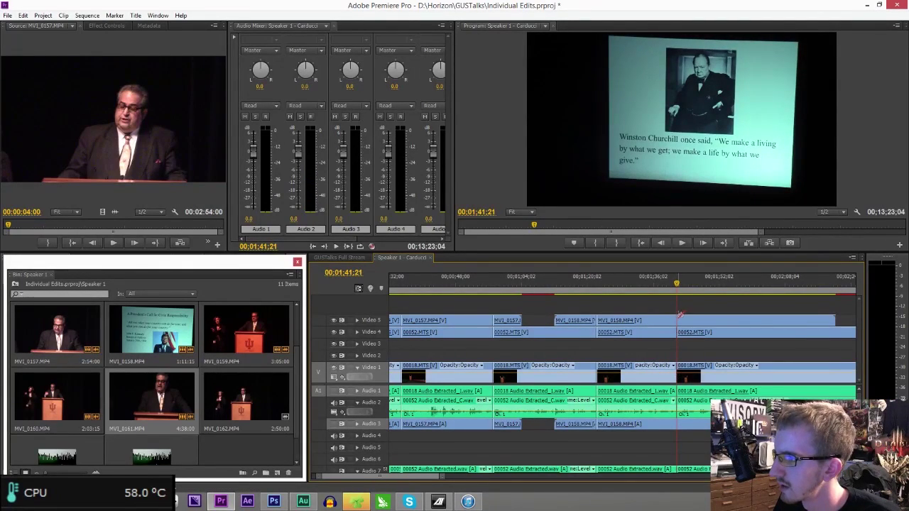
pyautogui.click(709, 287)
pyautogui.press('space')
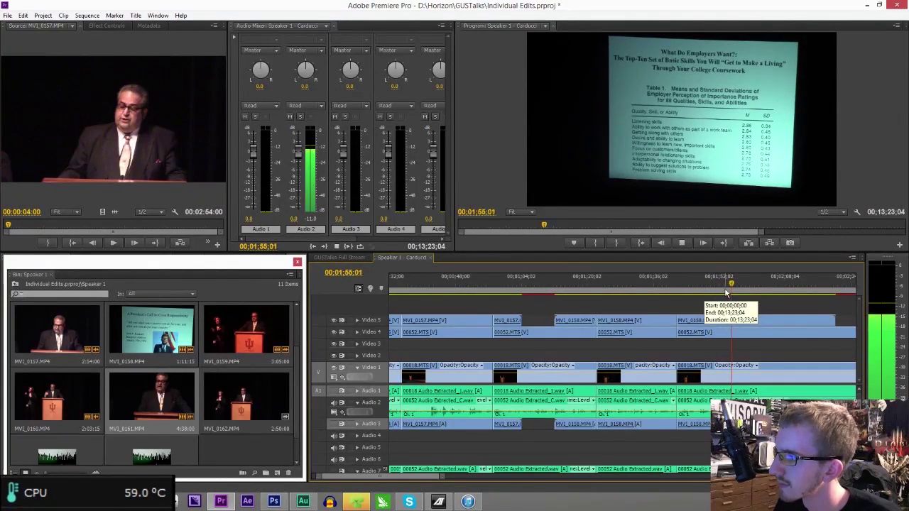
# - Cut out the pieces between 01;41 and 01;51;28, ripple-delete the gap, and play back the edit
pyautogui.click(725, 290)
pyautogui.moveTo(724, 292); pyautogui.dragTo(719, 291)
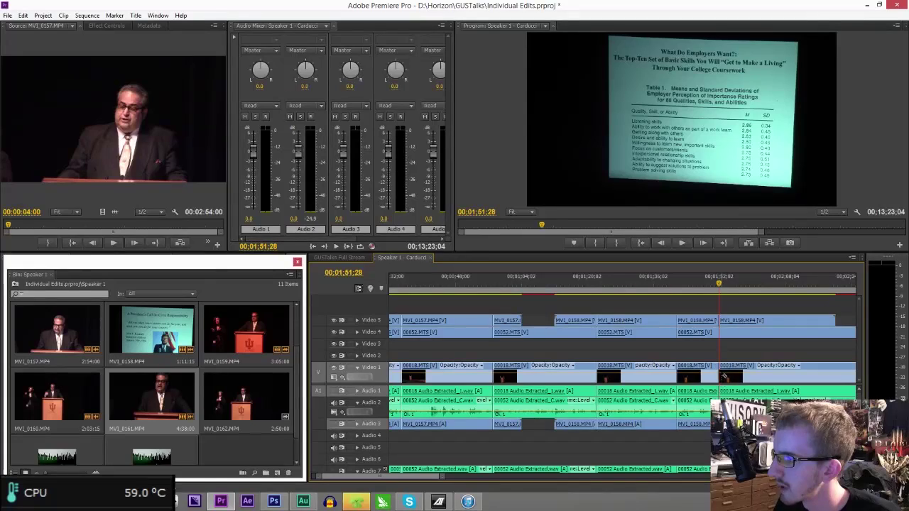
pyautogui.moveTo(713, 310); pyautogui.dragTo(683, 432)
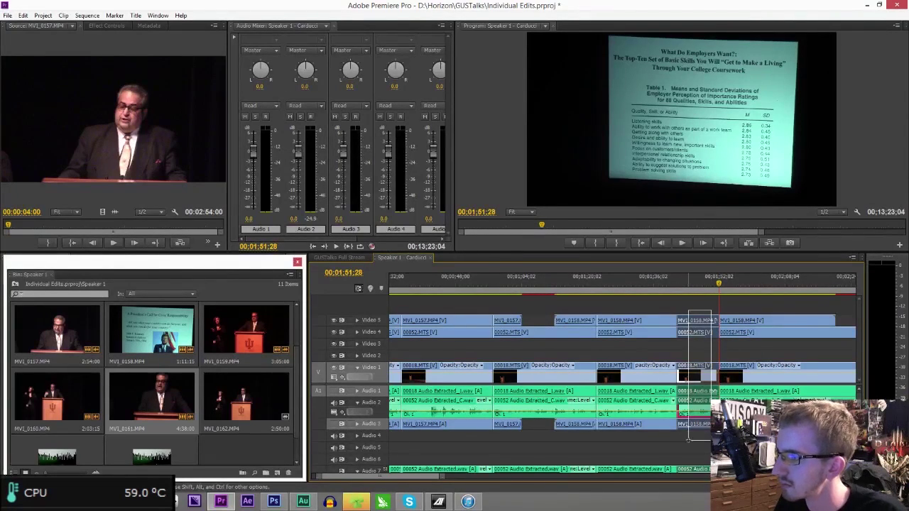
pyautogui.press('Delete')
pyautogui.click(688, 334)
pyautogui.press('Delete')
pyautogui.click(673, 284)
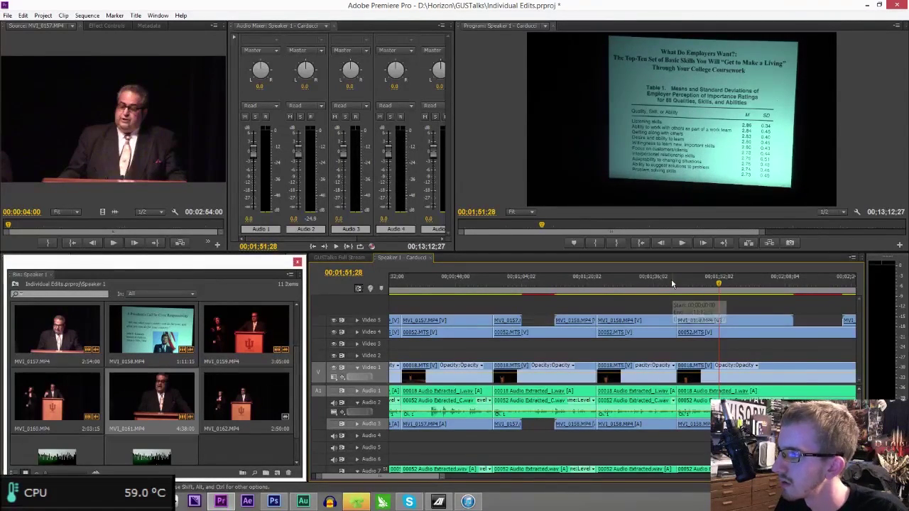
pyautogui.press('space')
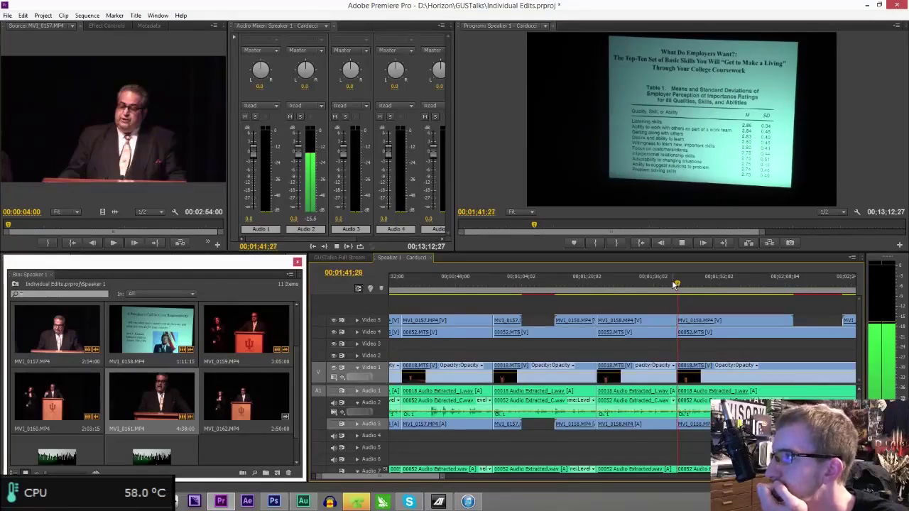
pyautogui.scroll(-5, 455, 469)
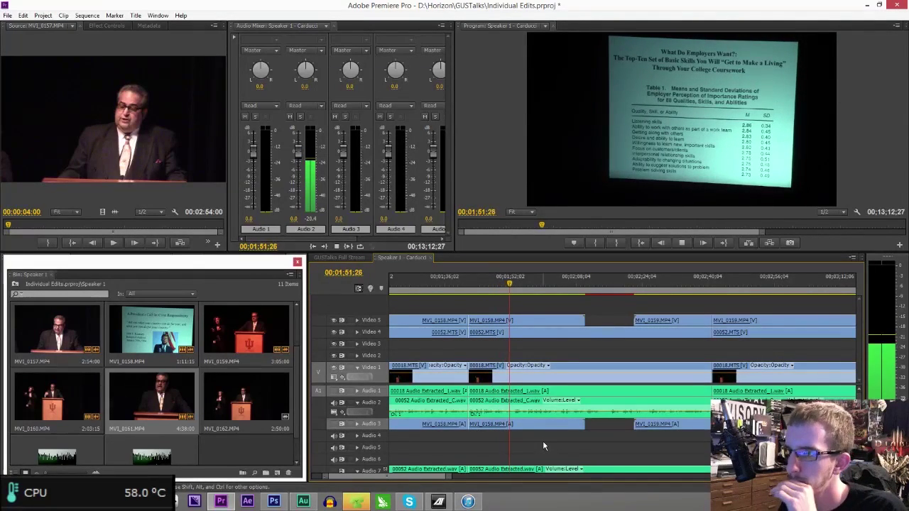
pyautogui.press('space')
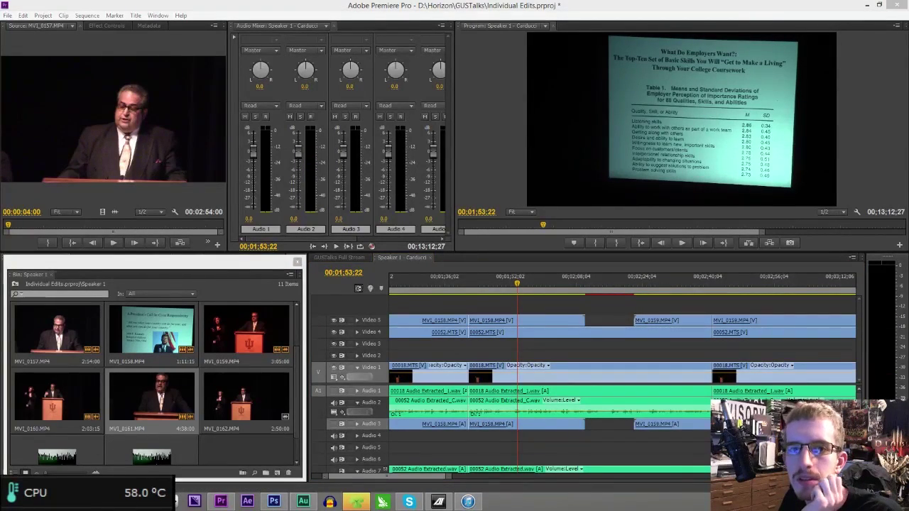
# - Create a new OBS scene named 'Editing chat'
pyautogui.rightClick(355, 409)
pyautogui.click(366, 412)
pyautogui.write('Editing chat cam')
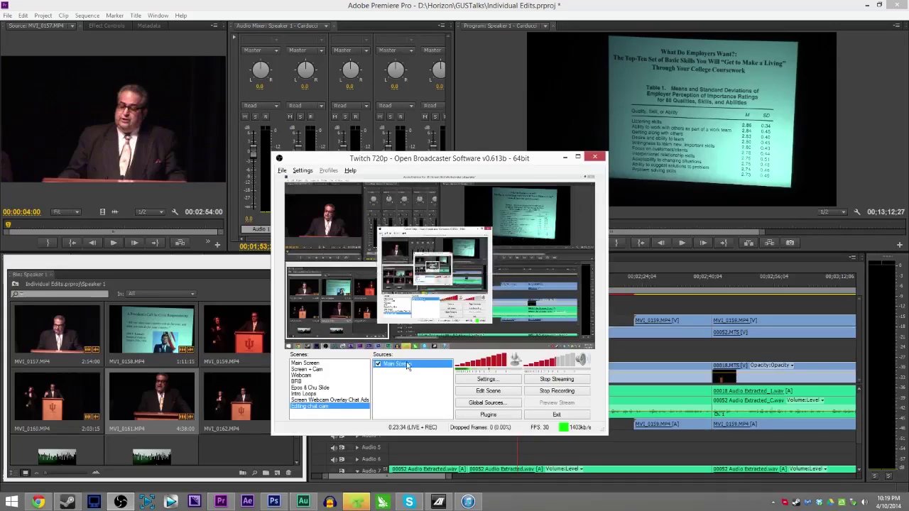
# - Add the global Webcam source to the Editing chat scene
pyautogui.rightClick(410, 390)
pyautogui.moveTo(430, 396)
pyautogui.moveTo(505, 436)
pyautogui.click(585, 375)
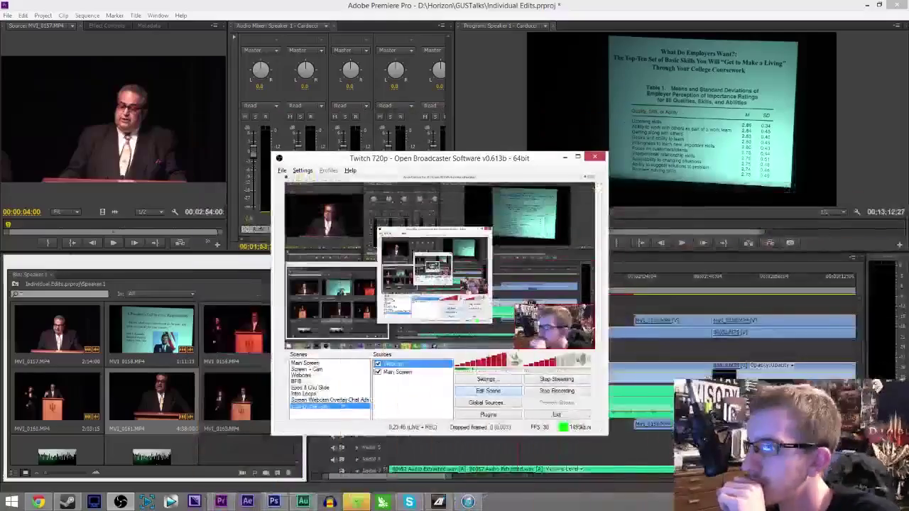
# - Add the global Twitch Chat source and place it in the preview's lower-left corner
pyautogui.rightClick(409, 414)
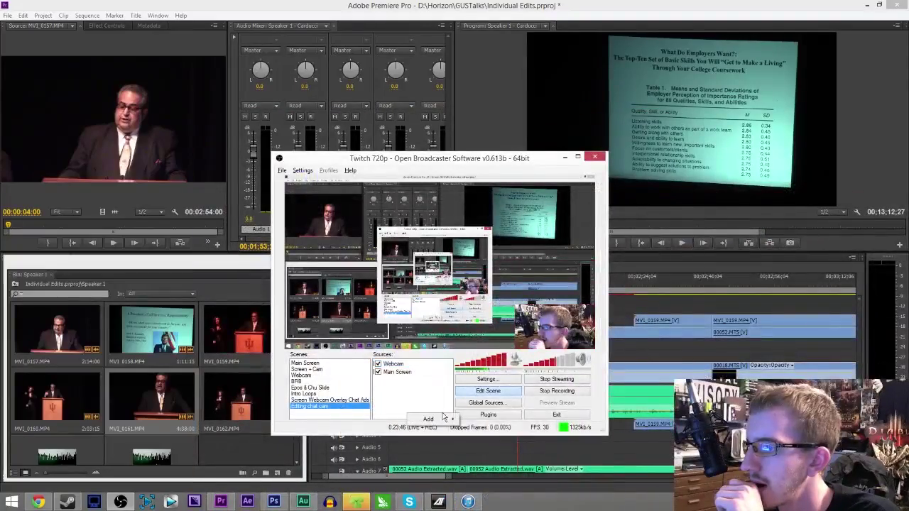
pyautogui.moveTo(440, 419)
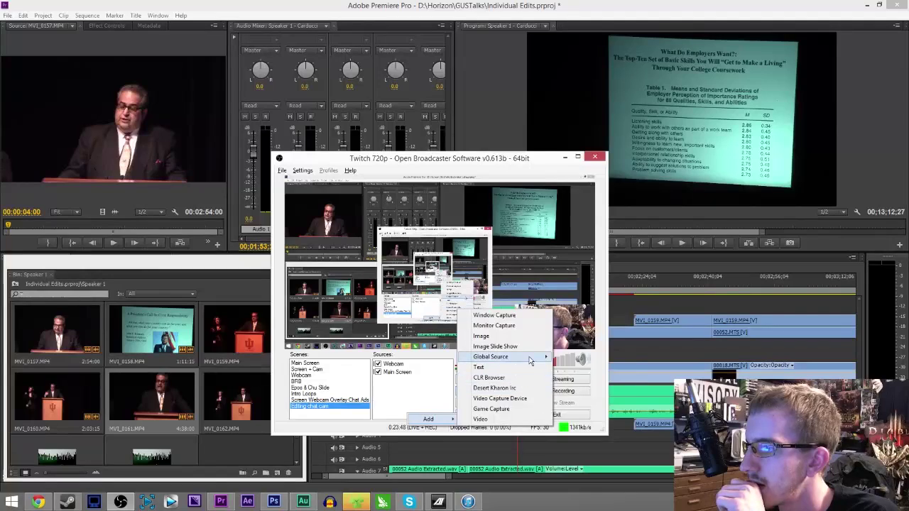
pyautogui.moveTo(504, 356)
pyautogui.click(581, 430)
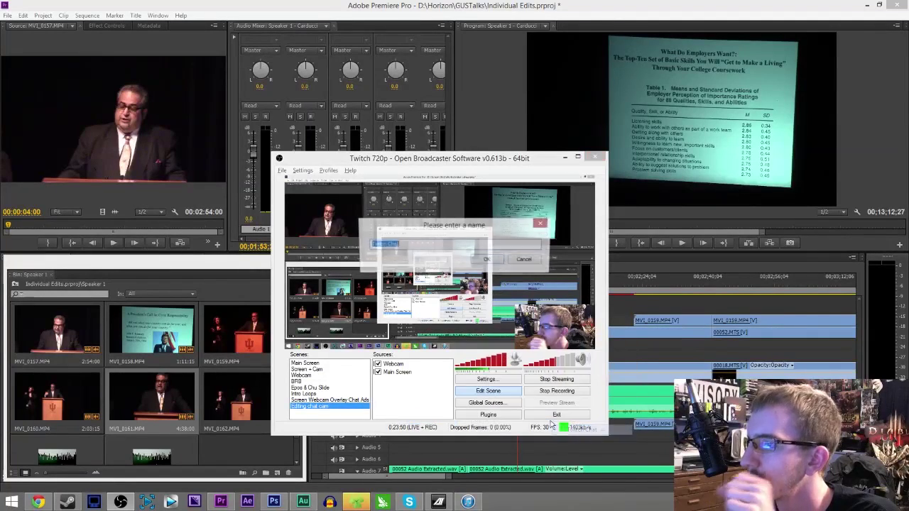
pyautogui.click(491, 260)
pyautogui.moveTo(309, 212); pyautogui.dragTo(308, 298)
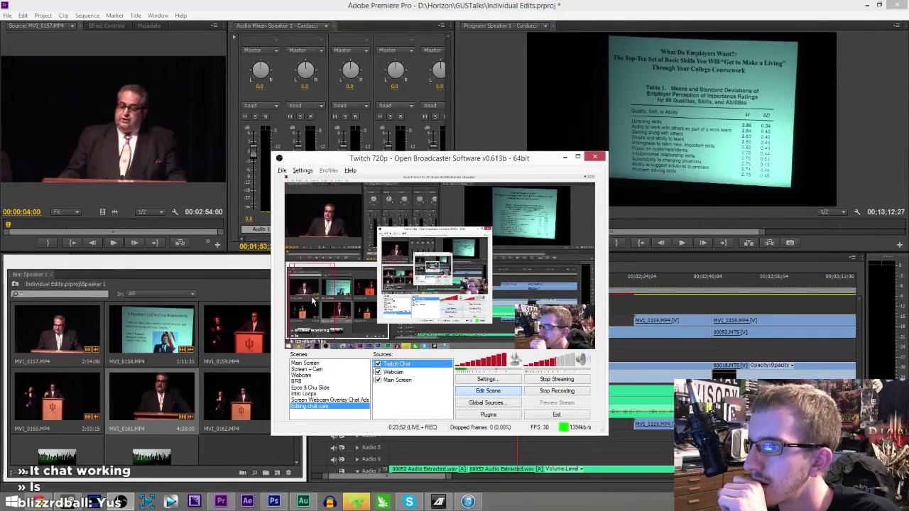
pyautogui.moveTo(325, 337); pyautogui.dragTo(331, 340)
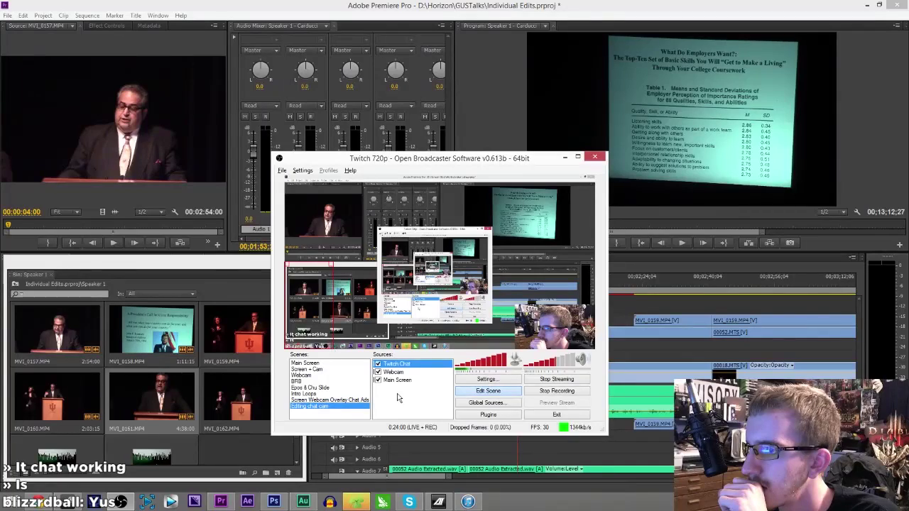
# - Add an Image source with the default name showing the forest-and-river landscape picture
pyautogui.rightClick(399, 394)
pyautogui.moveTo(418, 402)
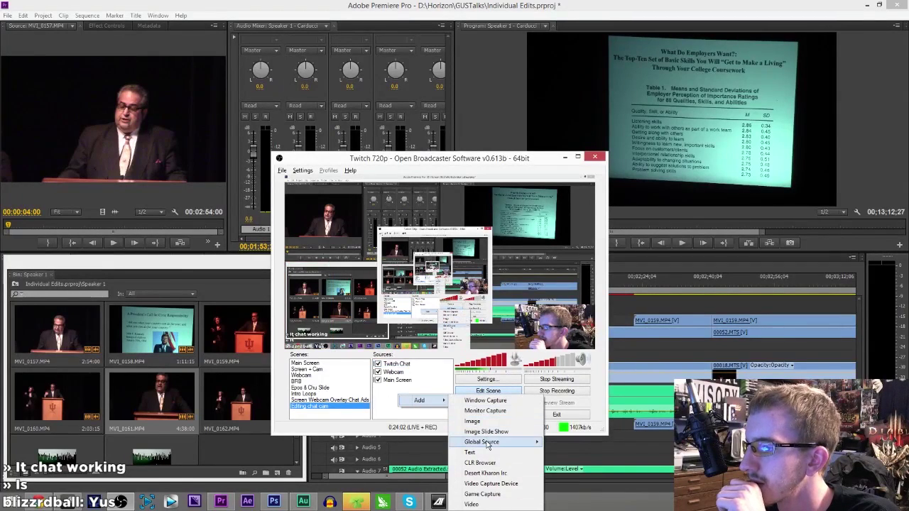
pyautogui.click(473, 421)
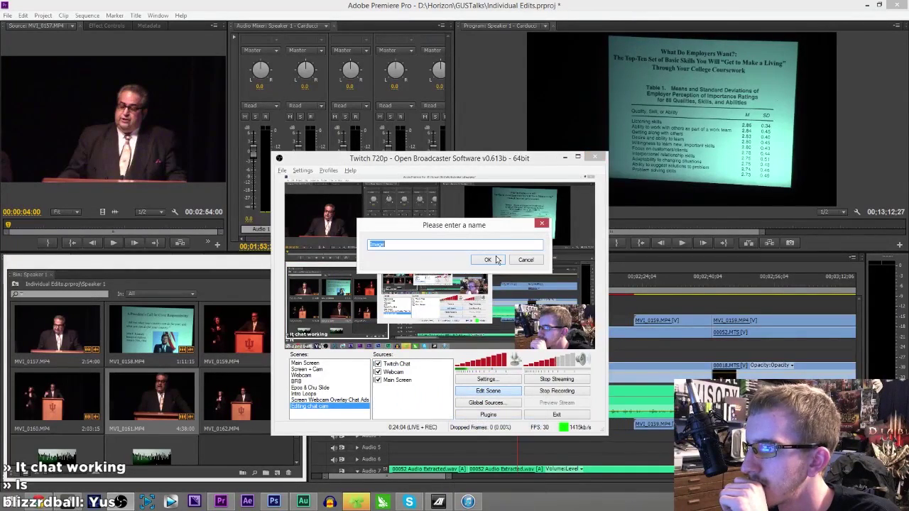
pyautogui.press('Return')
pyautogui.click(510, 172)
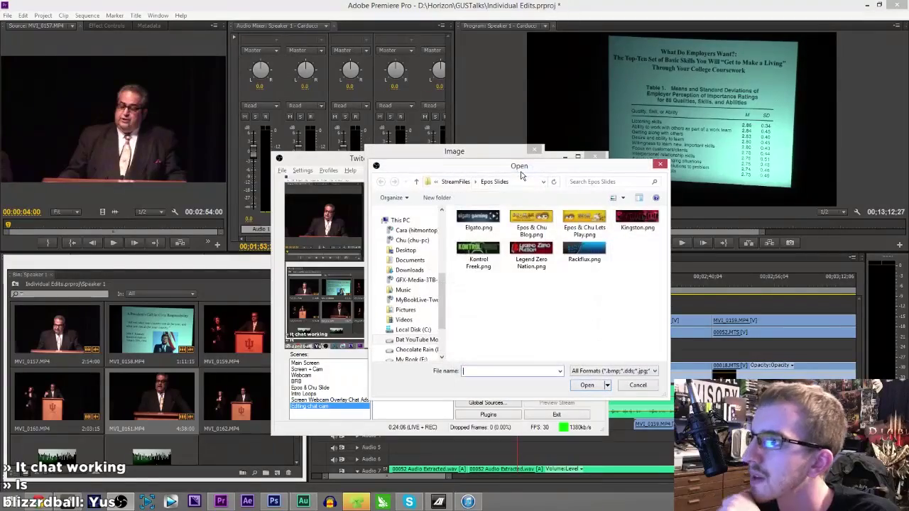
pyautogui.scroll(-4, 523, 323)
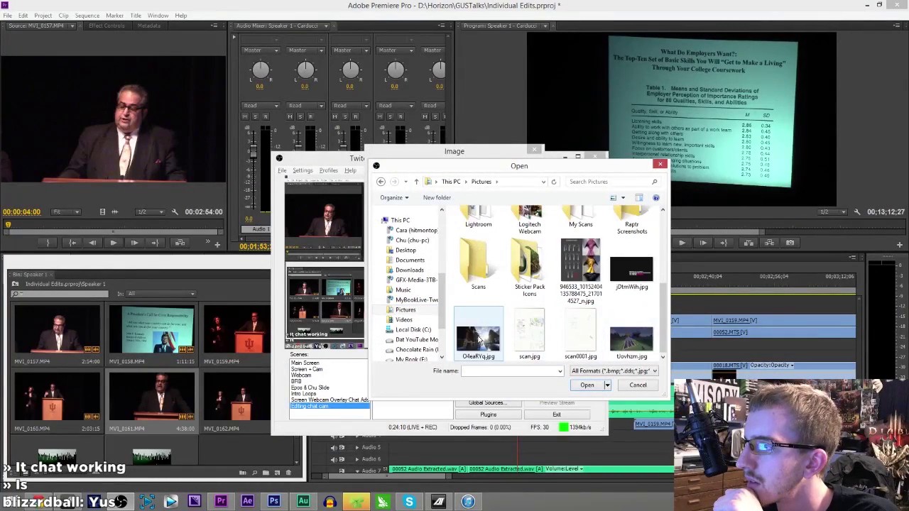
pyautogui.doubleClick(481, 342)
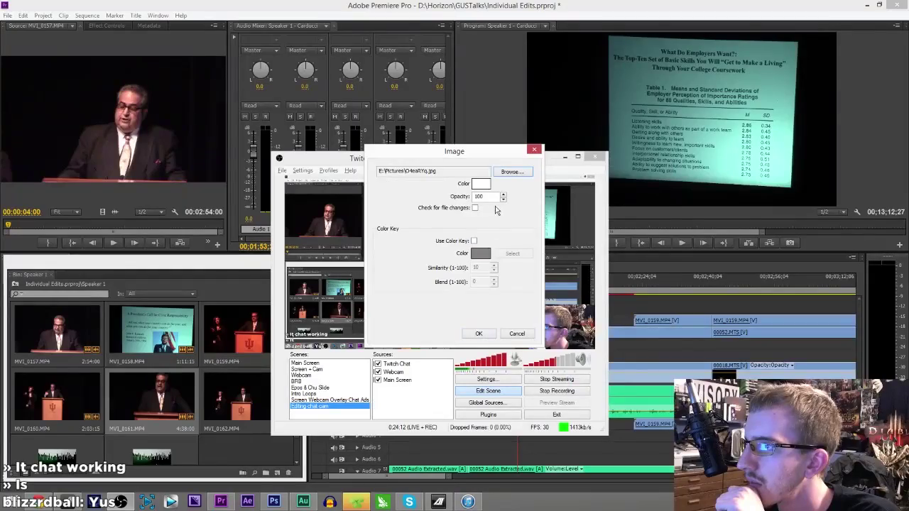
pyautogui.click(479, 335)
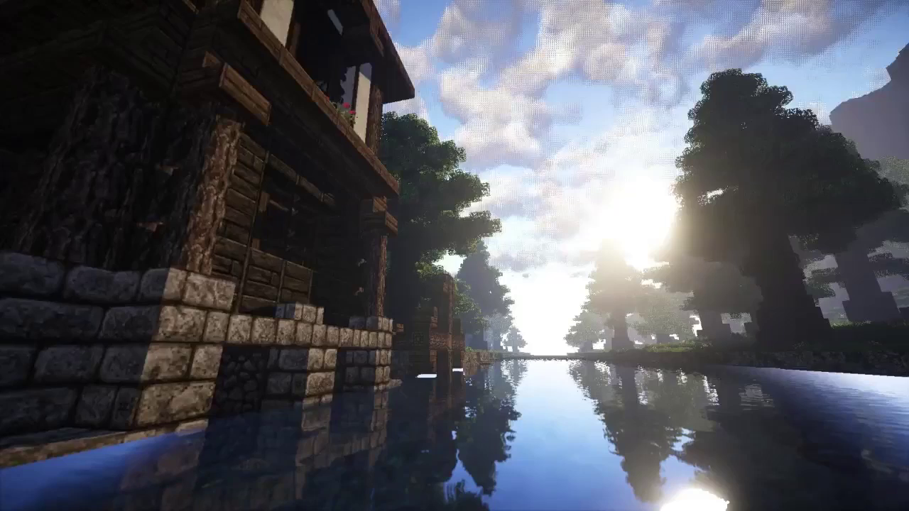
# - Shrink the landscape picture and position it in the lower-left of the layout
pyautogui.moveTo(594, 176); pyautogui.dragTo(387, 292)
pyautogui.moveTo(403, 162); pyautogui.dragTo(492, 167)
pyautogui.moveTo(466, 320); pyautogui.dragTo(469, 288)
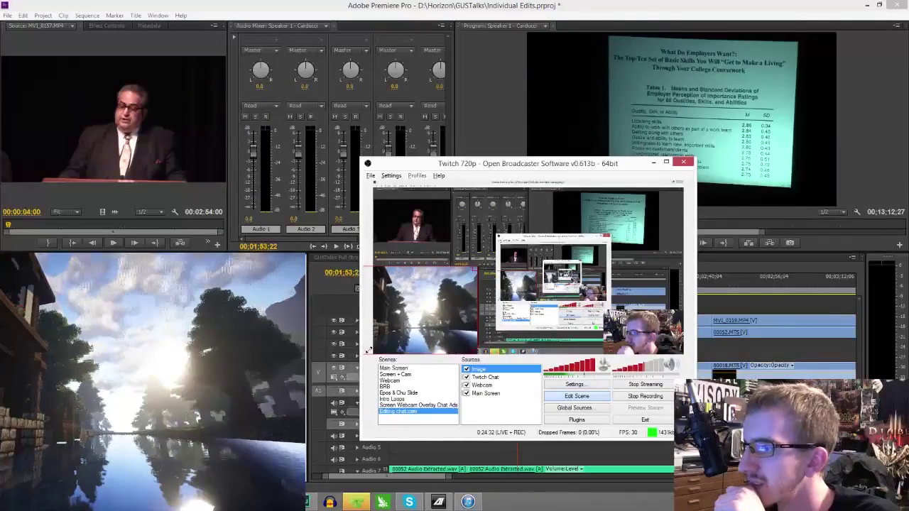
# - Move the landscape Image source down the order, beneath the Twitch Chat
pyautogui.rightClick(482, 370)
pyautogui.moveTo(533, 389)
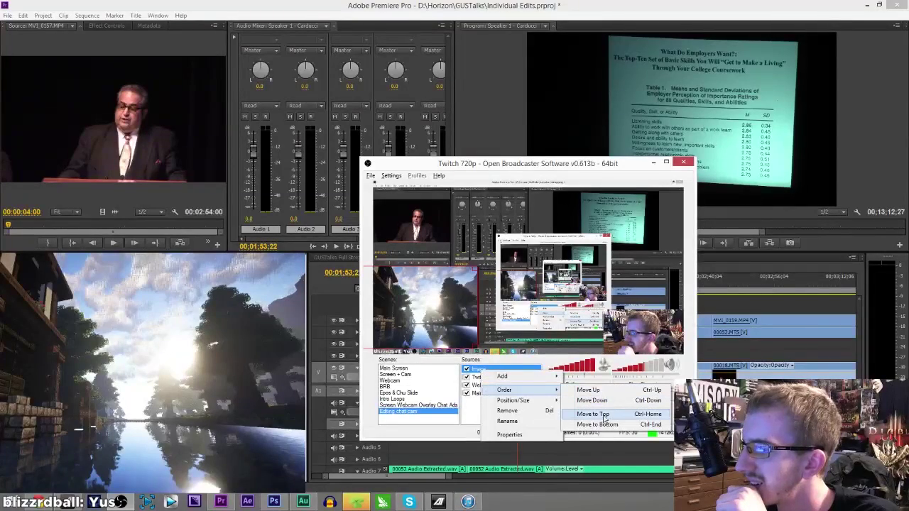
pyautogui.click(601, 402)
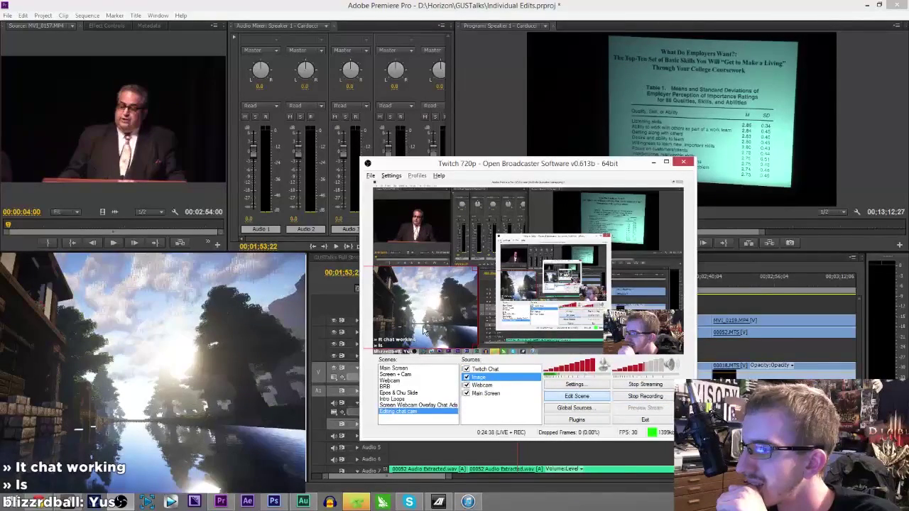
# - Nudge the Twitch Chat higher, switch to the Screen + Cam scene, and minimize OBS
pyautogui.click(469, 369)
pyautogui.moveTo(405, 316); pyautogui.dragTo(408, 313)
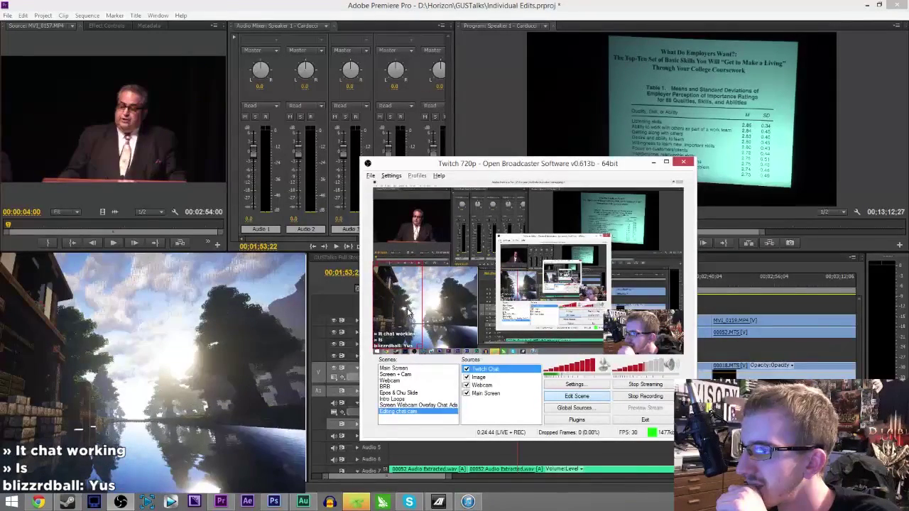
pyautogui.click(400, 375)
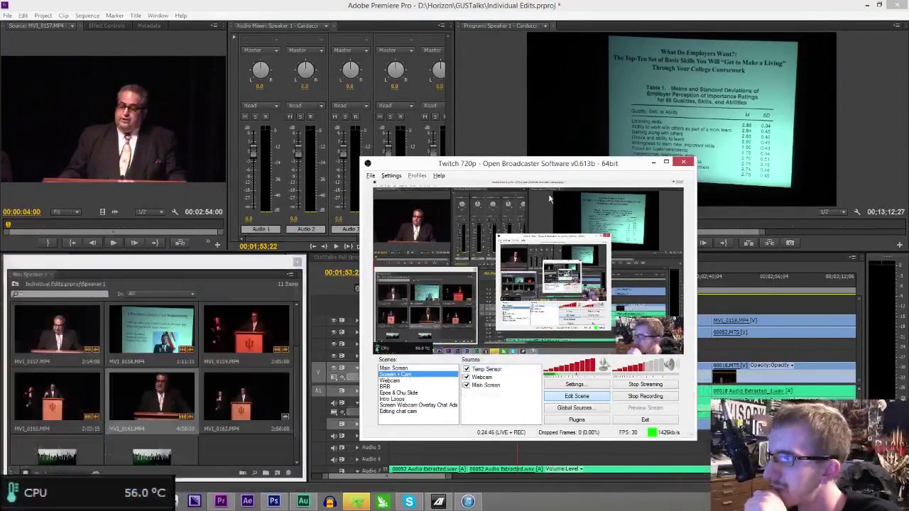
pyautogui.click(654, 162)
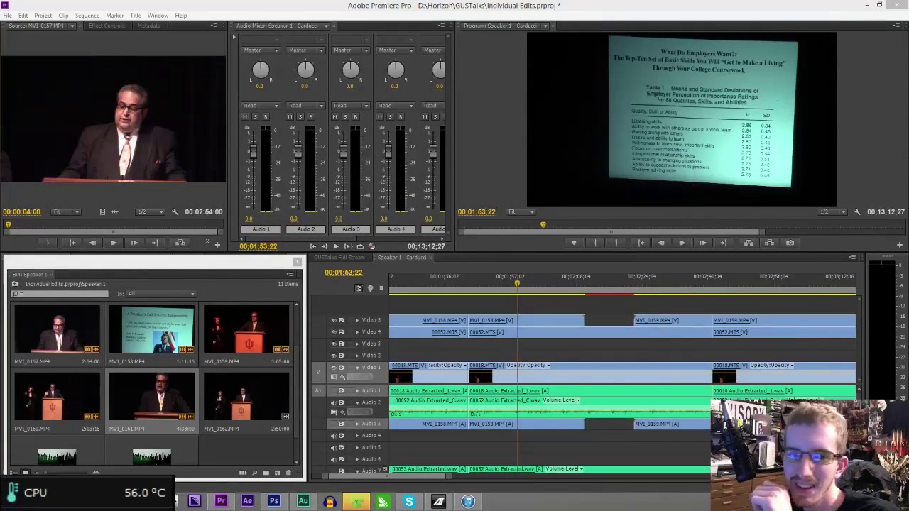
# - Save the Individual Edits project and play the Speaker 1 sequence from about 01:40
pyautogui.click(594, 141)
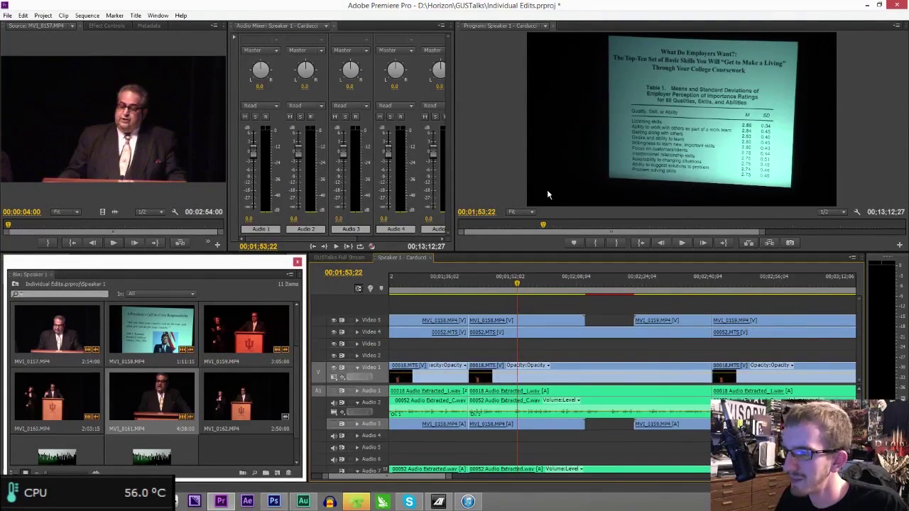
pyautogui.hotkey('ctrl', 's')
pyautogui.click(465, 284)
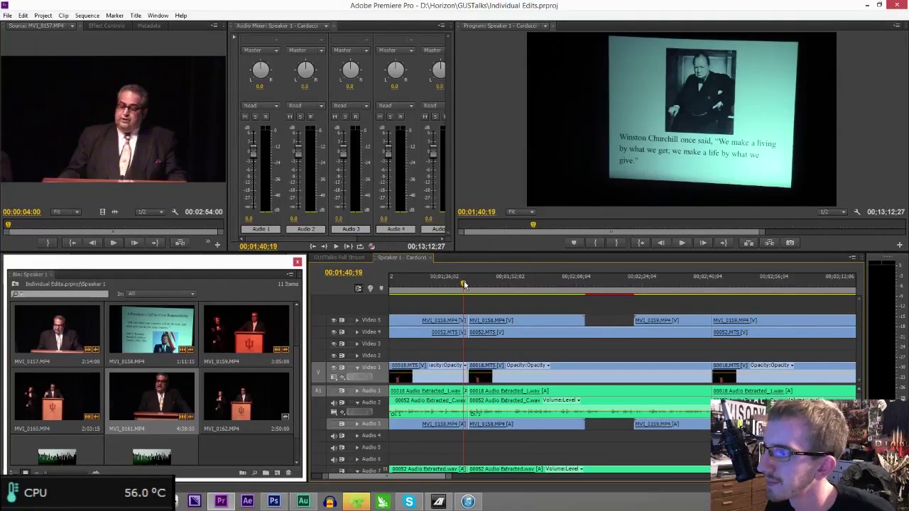
pyautogui.press('space')
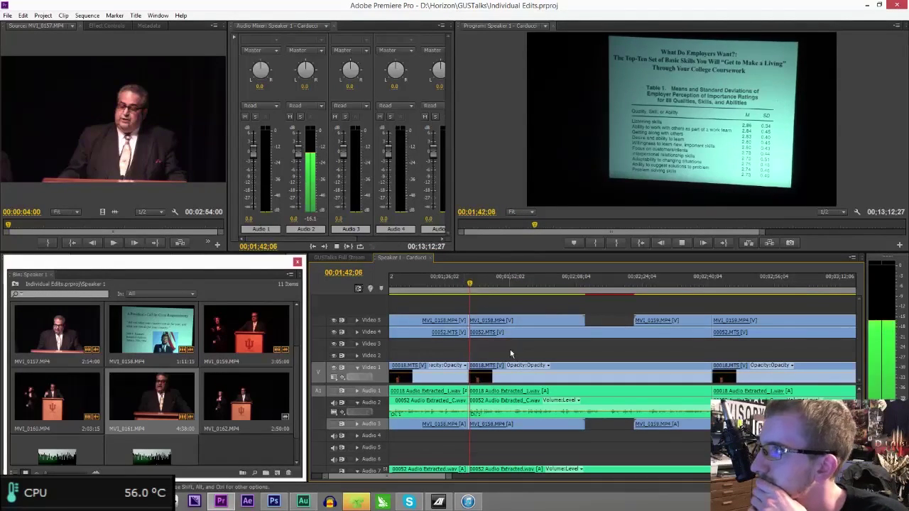
pyautogui.scroll(-3, 427, 481)
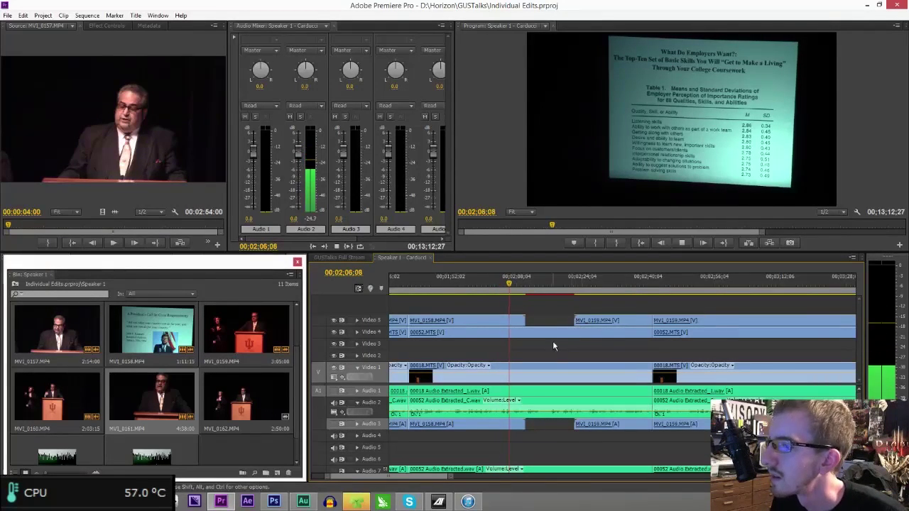
# - Cut all tracks at about 02:06 and ripple delete the short stretch after it
pyautogui.press('space')
pyautogui.hotkey('ctrl', 'k')
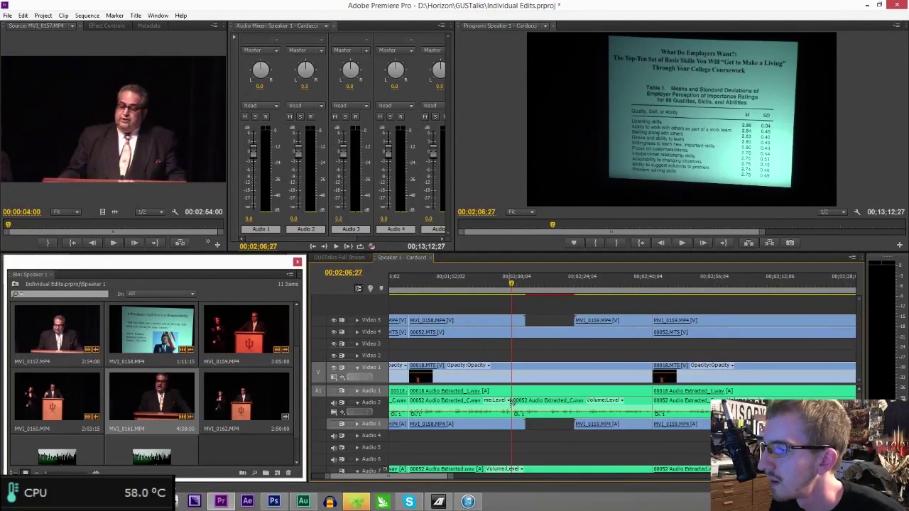
pyautogui.click(510, 331)
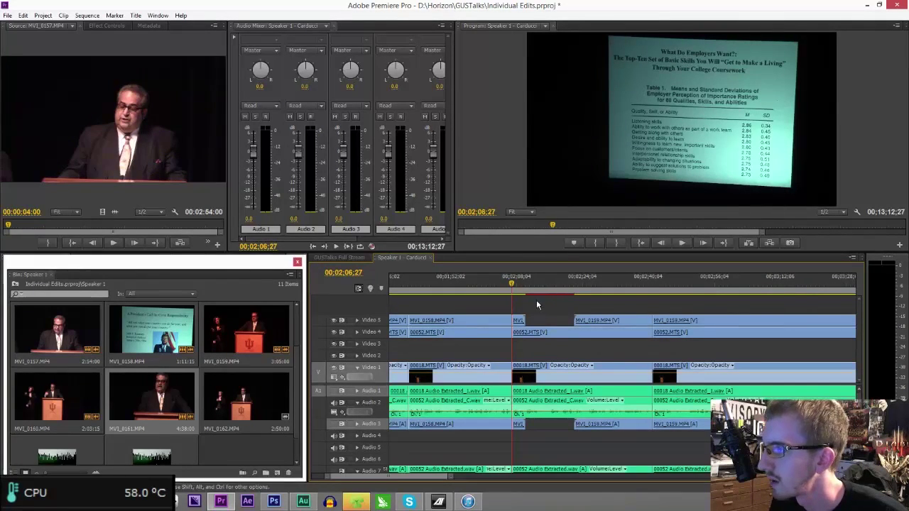
pyautogui.moveTo(522, 304); pyautogui.dragTo(622, 432)
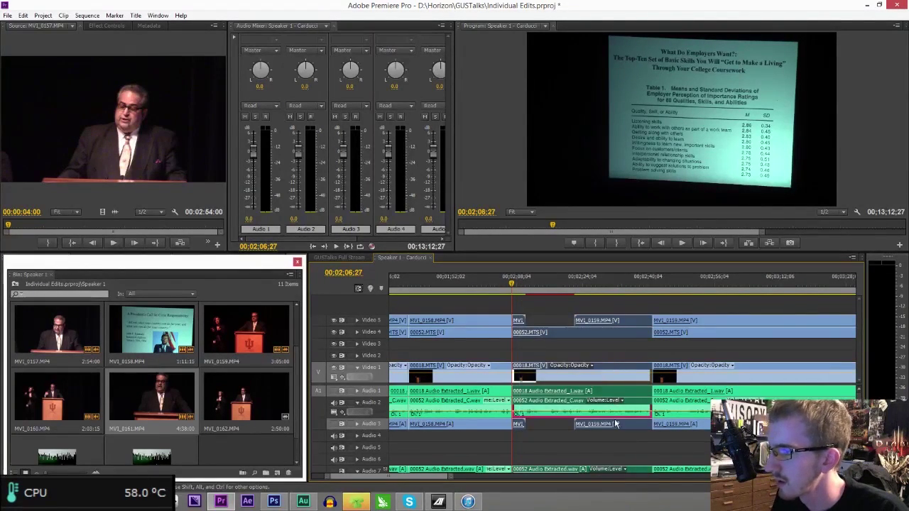
pyautogui.press('Delete')
pyautogui.click(626, 334)
pyautogui.press('Delete')
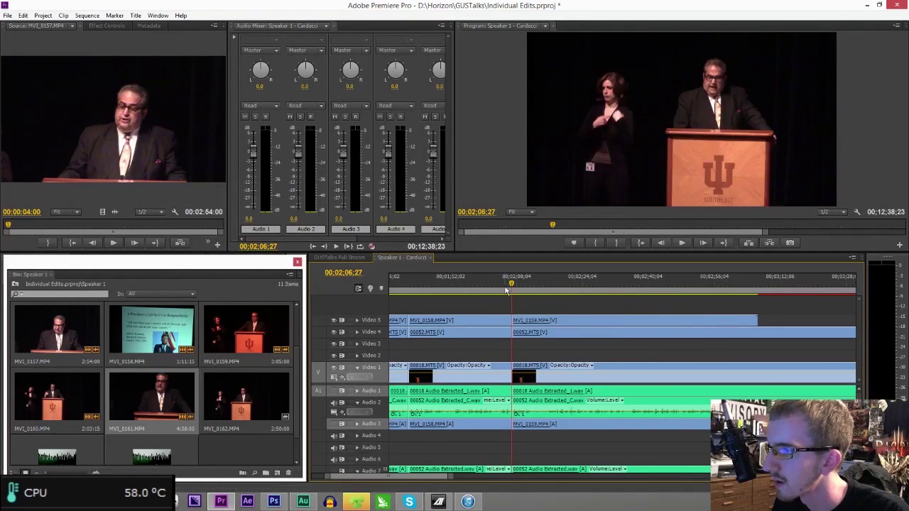
# - Play back across the new cut to check it, continuing past 02:24
pyautogui.click(507, 287)
pyautogui.press('space')
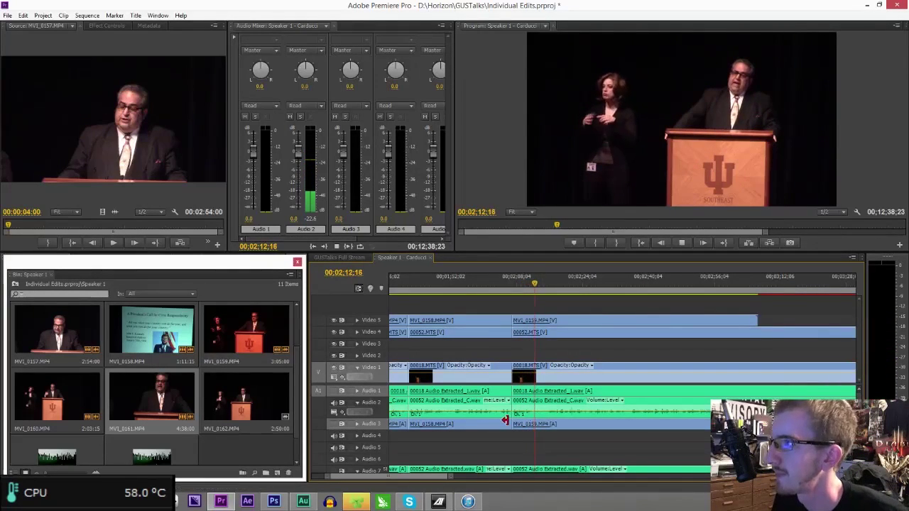
pyautogui.hscroll(1, 469, 483)
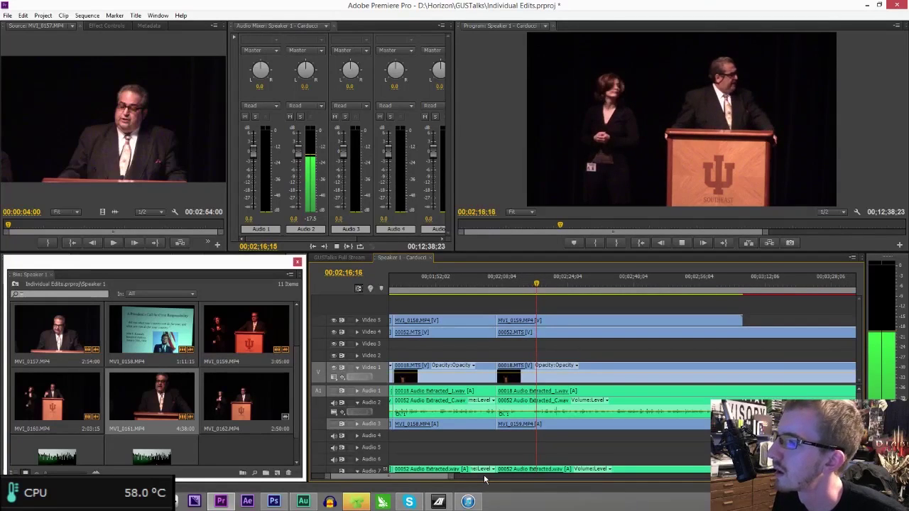
pyautogui.hscroll(5, 454, 481)
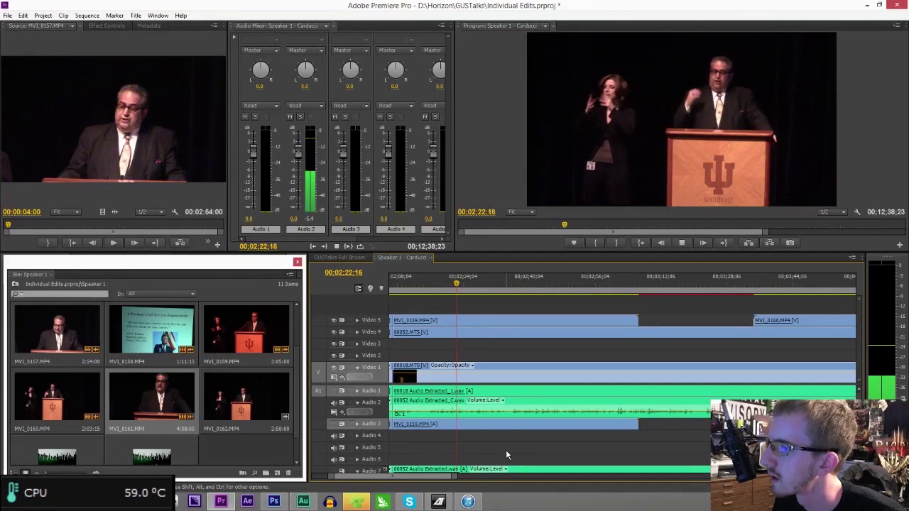
# - Split Video 1, Audio 1–2, Video 4 and Video 5 at about 02:24
pyautogui.click(466, 285)
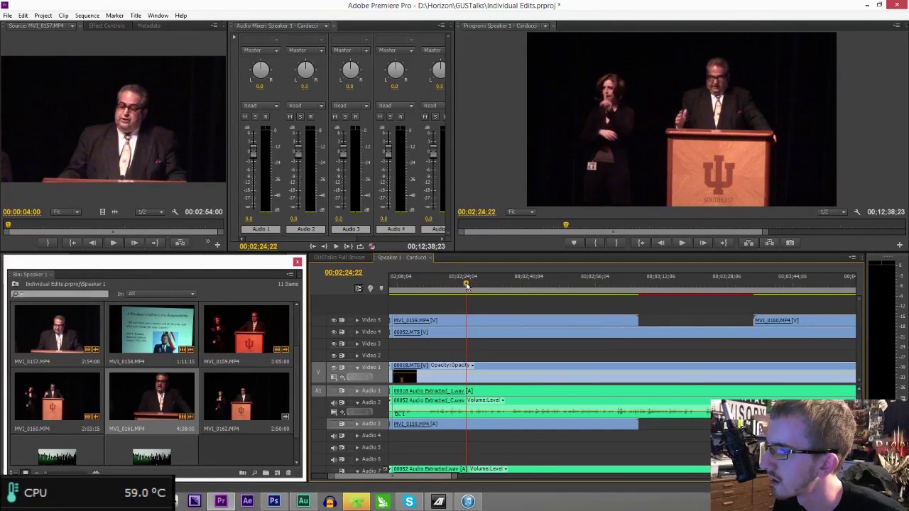
pyautogui.click(469, 391)
pyautogui.click(469, 333)
pyautogui.click(469, 321)
# - Review playback from about 02:36 and park the playhead at 03:01:28
pyautogui.moveTo(527, 298); pyautogui.dragTo(516, 298)
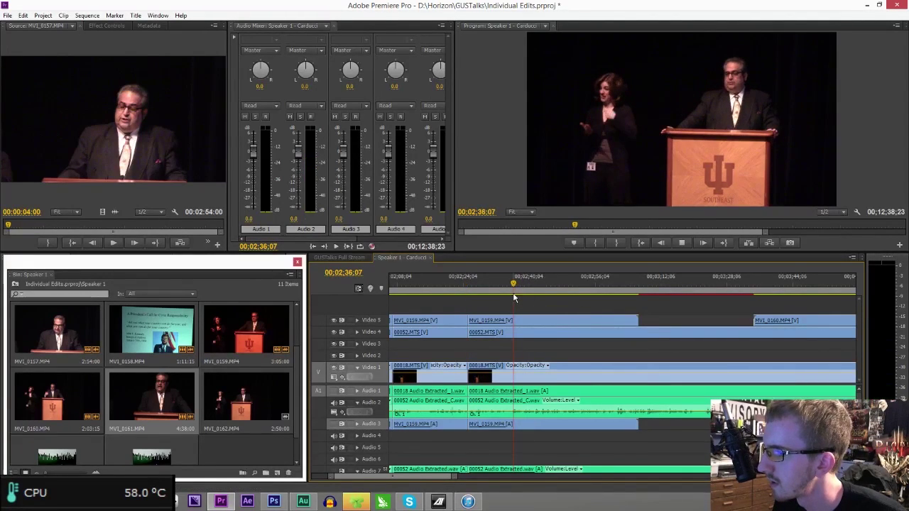
pyautogui.press('space')
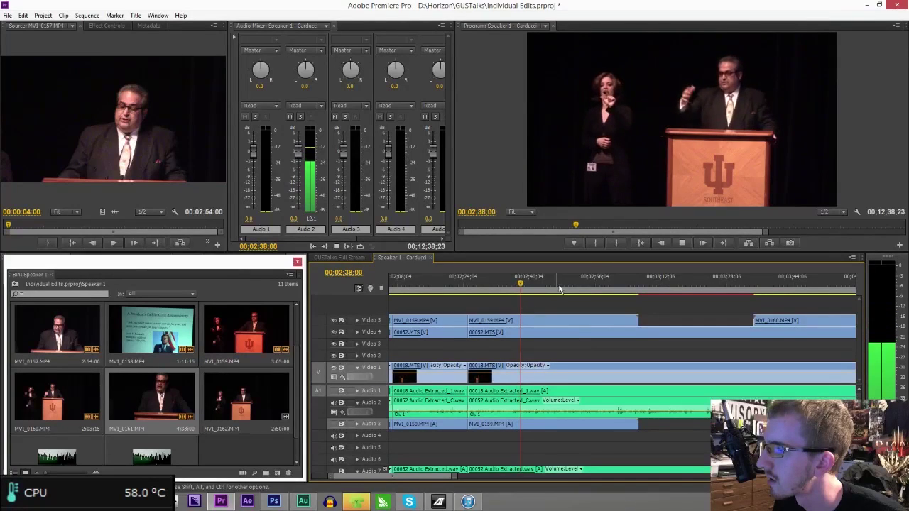
pyautogui.click(618, 285)
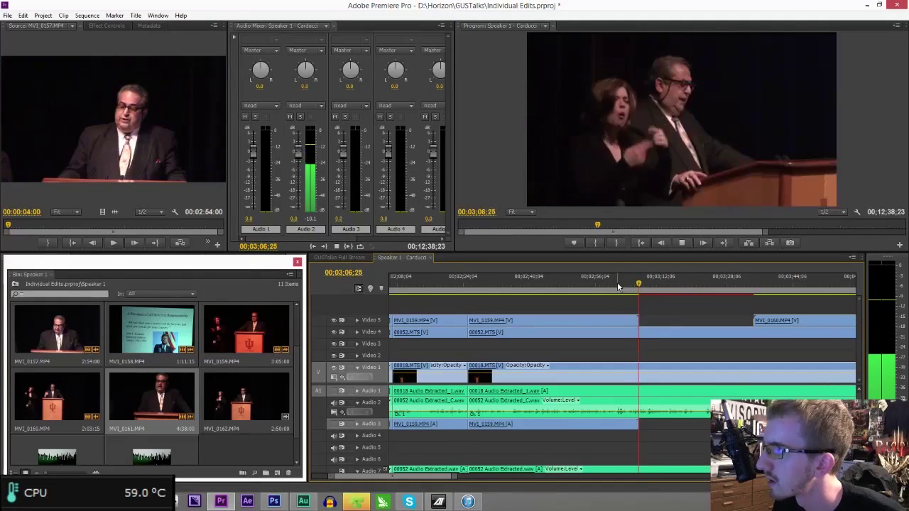
pyautogui.rightClick(618, 282)
pyautogui.click(637, 391)
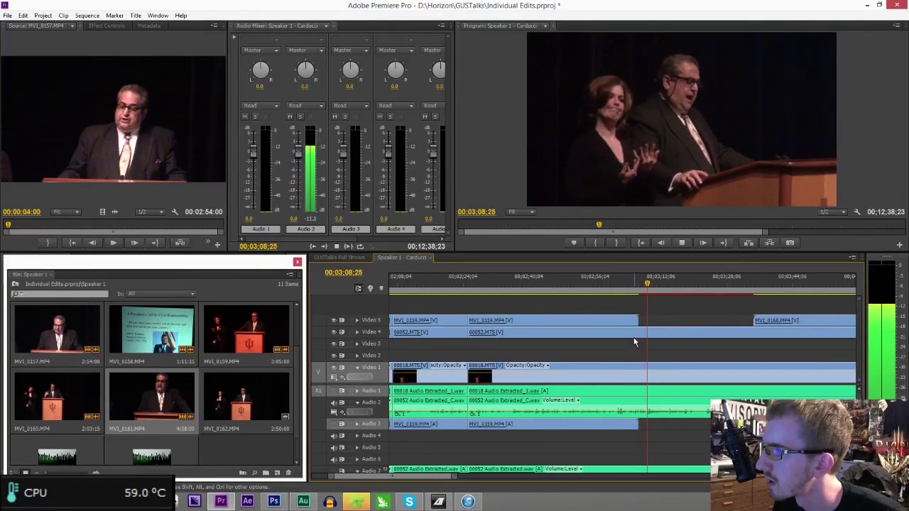
pyautogui.click(627, 282)
pyautogui.click(621, 277)
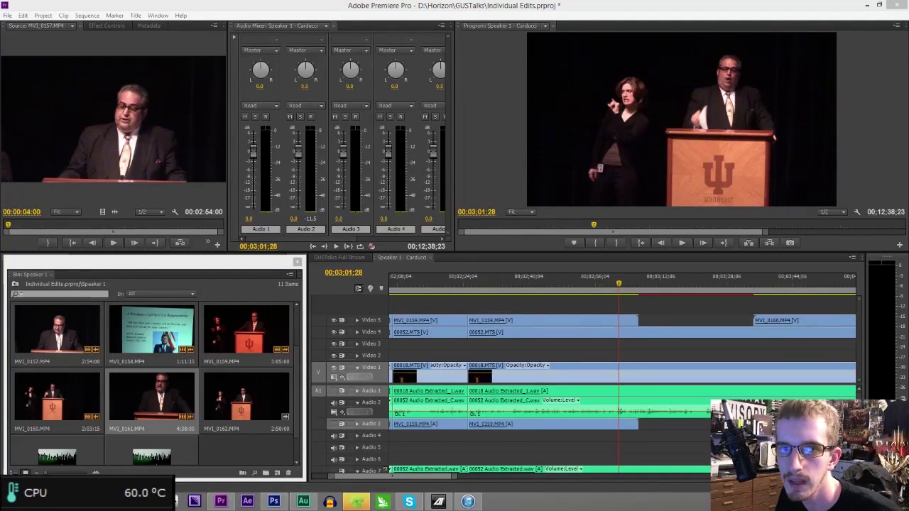
# - Save the project and play from 03:01:28
pyautogui.click(520, 18)
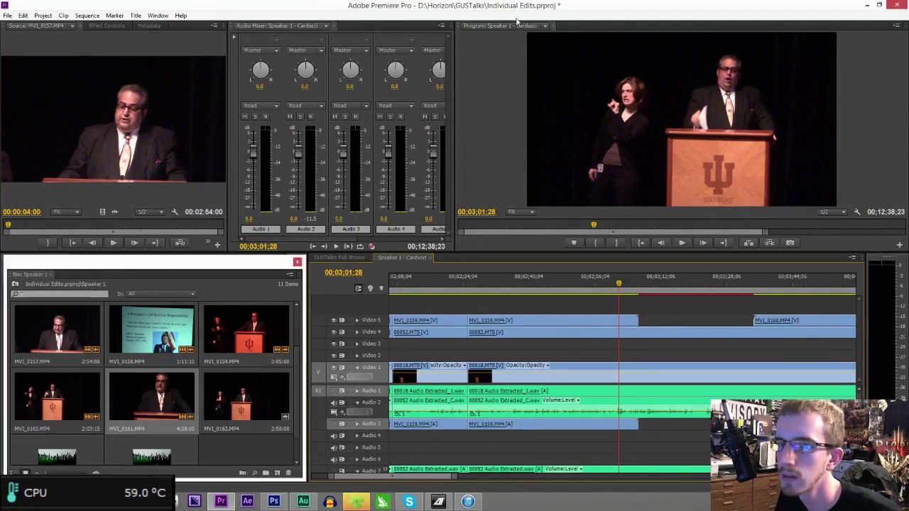
pyautogui.hotkey('ctrl', 's')
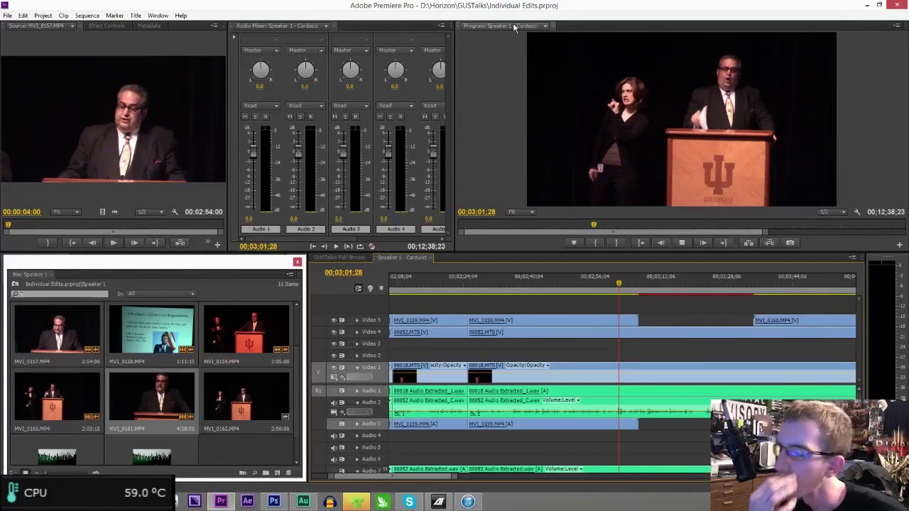
pyautogui.press('space')
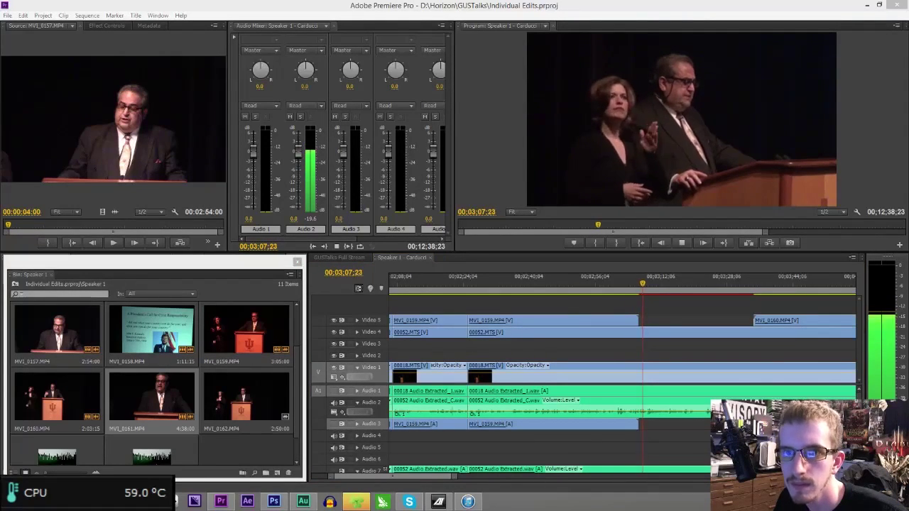
# - Split Audio 2, Video 1 and Audio 1 at 00;03;01;07 and ripple delete the unwanted stretch
pyautogui.click(615, 292)
pyautogui.press('space')
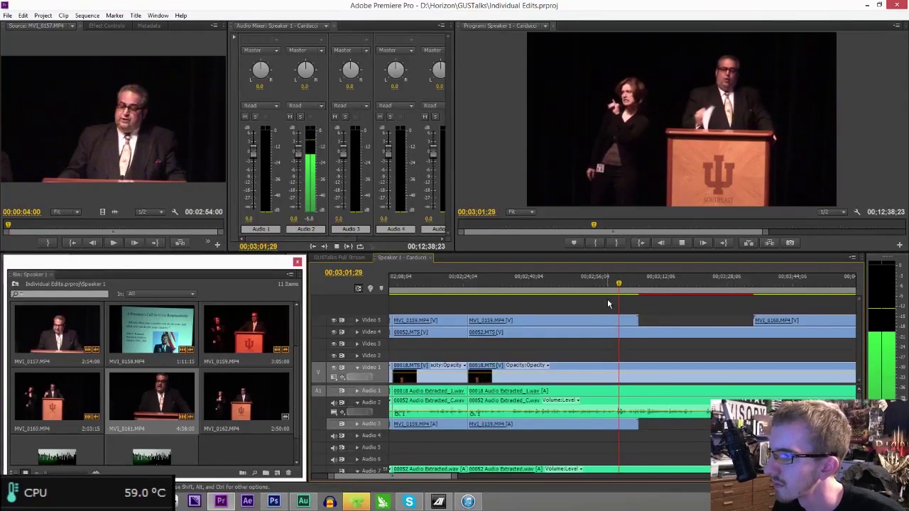
pyautogui.click(616, 292)
pyautogui.press('Right')
pyautogui.press('Right')
pyautogui.press('Right')
pyautogui.press('Right')
pyautogui.press('Right')
pyautogui.press('Right')
pyautogui.press('Right')
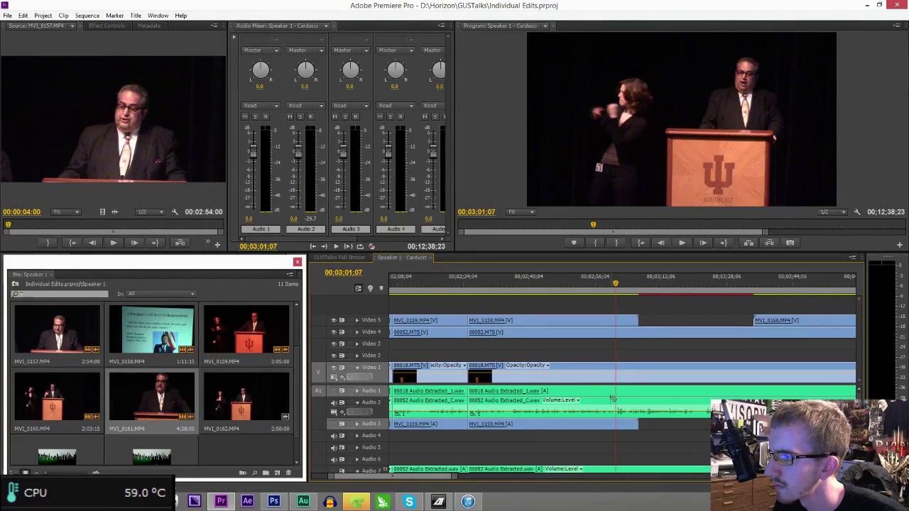
pyautogui.click(615, 407)
pyautogui.click(617, 393)
pyautogui.moveTo(601, 313); pyautogui.dragTo(573, 440)
pyautogui.press('Delete')
pyautogui.click(527, 365)
pyautogui.press('Delete')
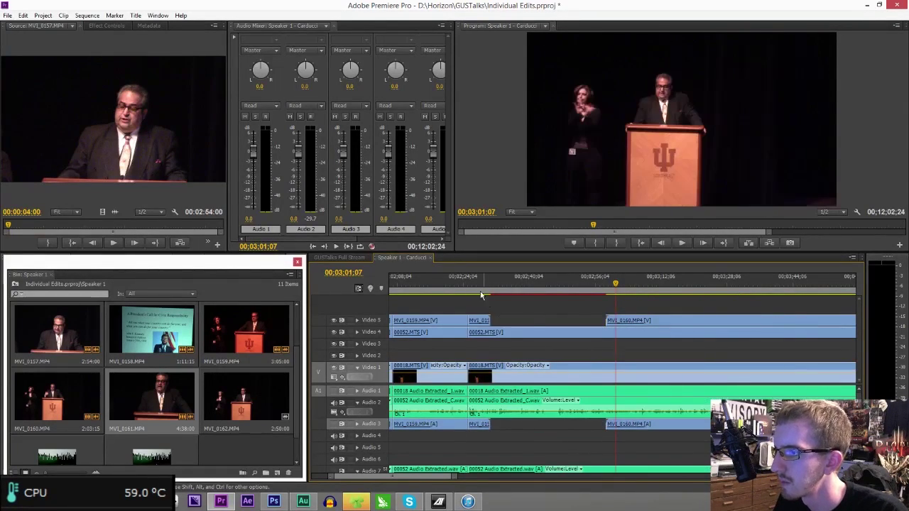
# - Play from 00;02;23;17 and split the linked 00018 clips at 00;02;41;02
pyautogui.click(462, 283)
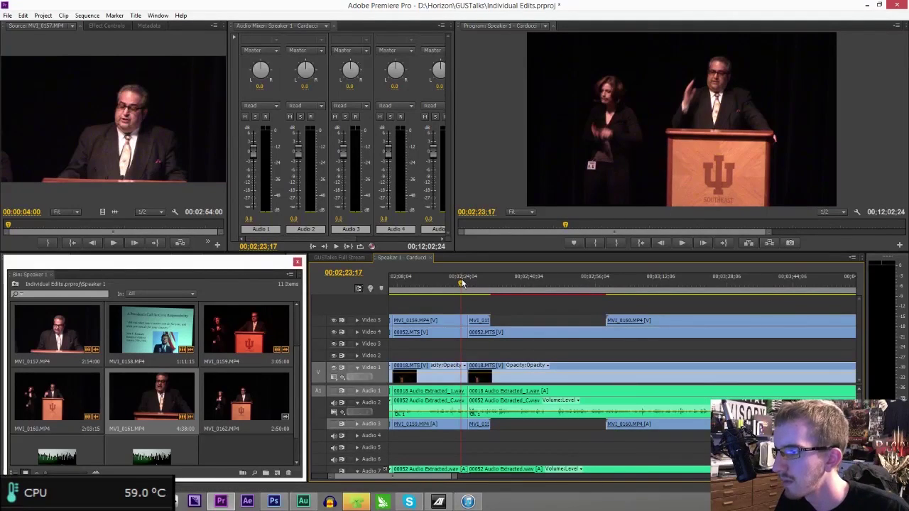
pyautogui.press('space')
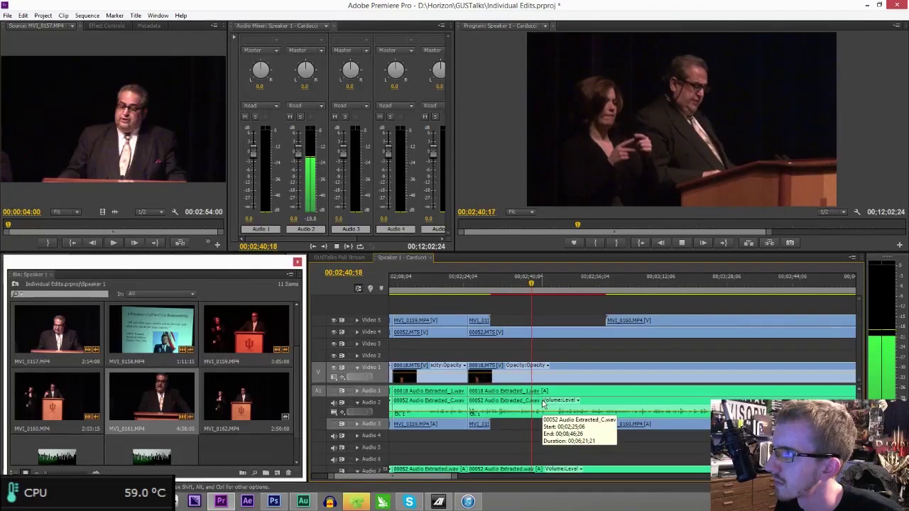
pyautogui.press('space')
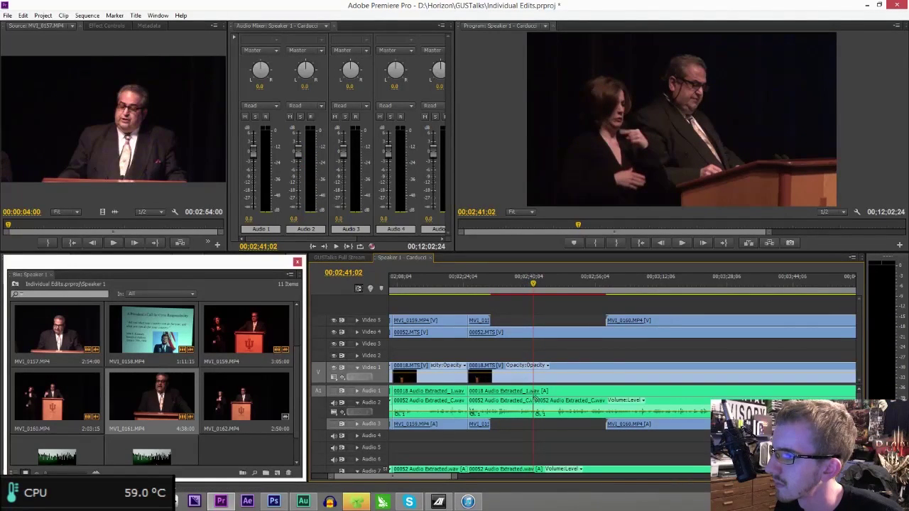
pyautogui.click(534, 392)
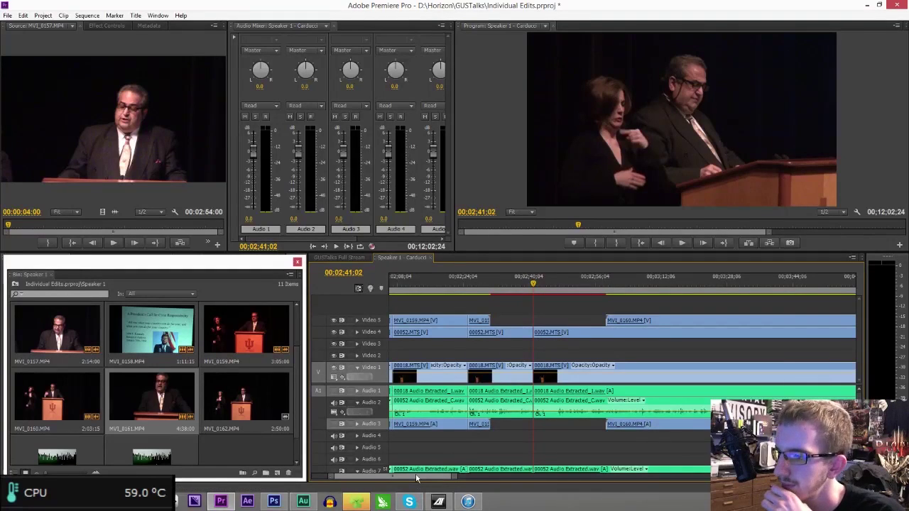
# - Review the cut in playback, zoom out to nearly the whole sequence, and jump to 00;03;39;12
pyautogui.hscroll(5, 417, 479)
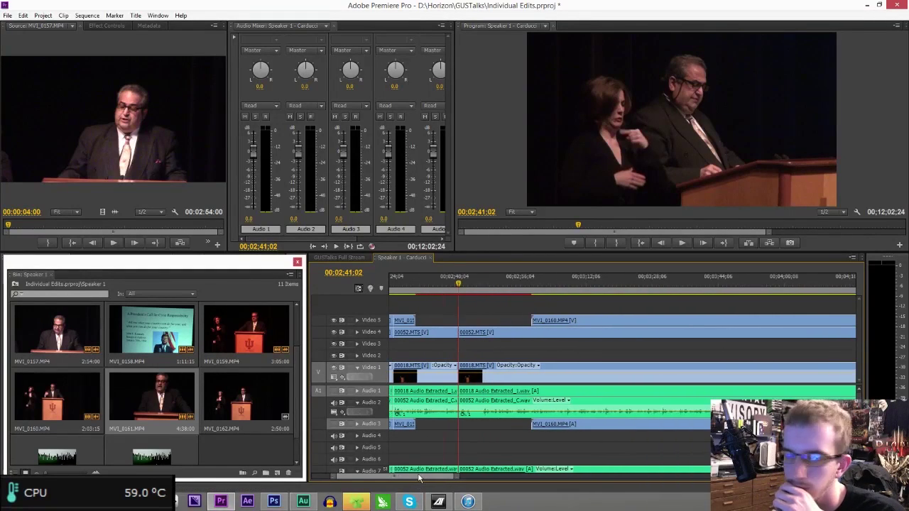
pyautogui.click(458, 284)
pyautogui.press('space')
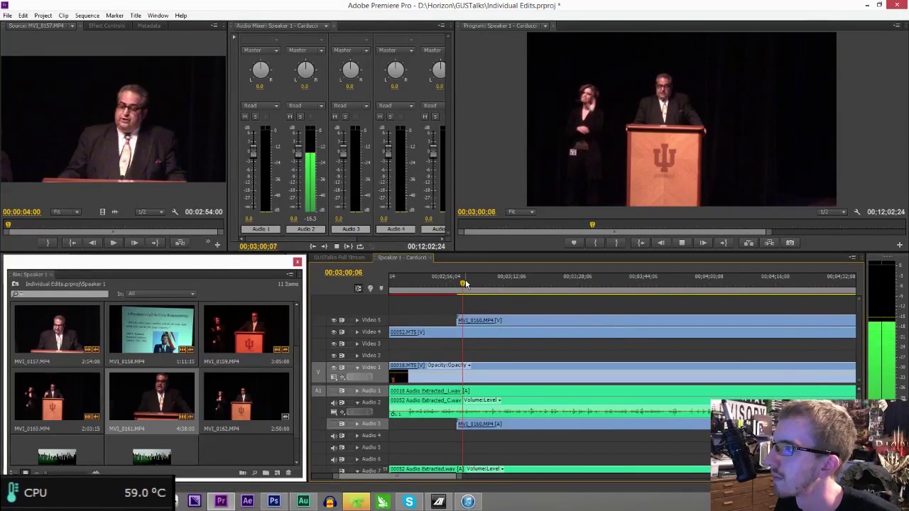
pyautogui.press('space')
pyautogui.press('space')
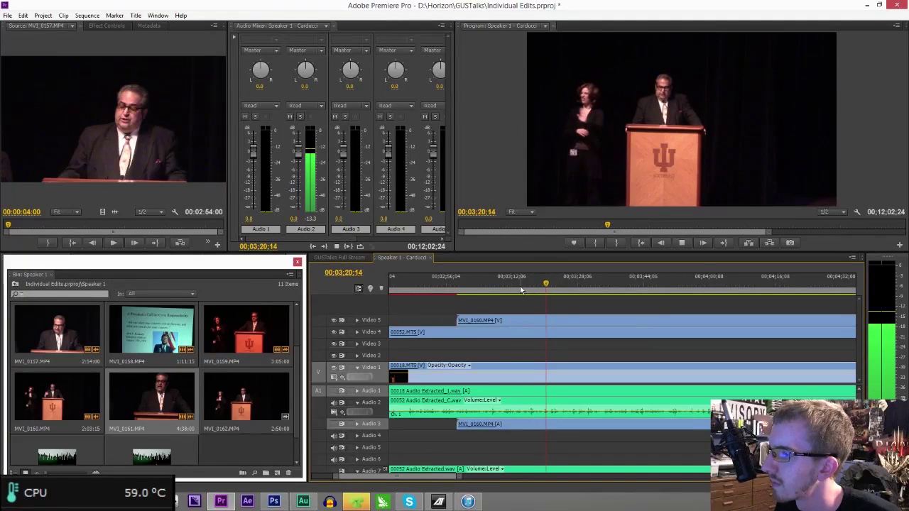
pyautogui.moveTo(459, 477); pyautogui.dragTo(518, 473)
pyautogui.click(646, 290)
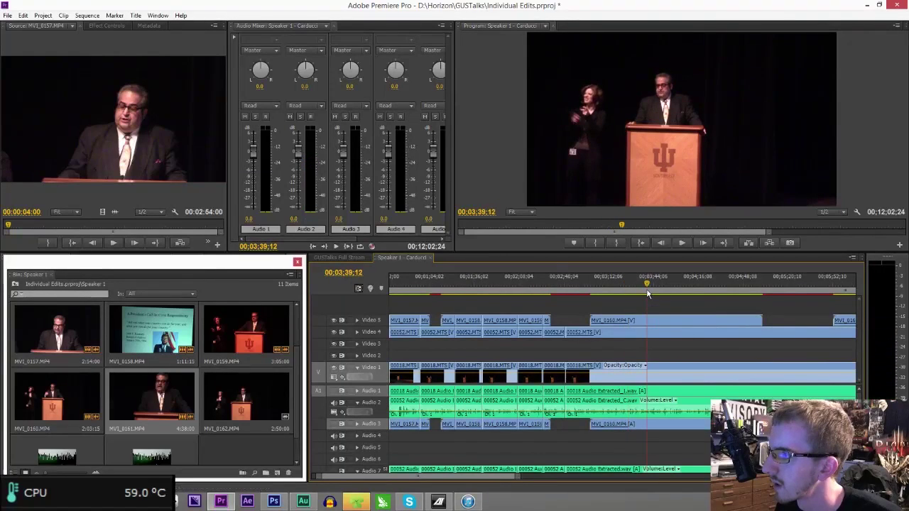
# - Play from 00;03;39;12 and bring the playhead back to the 00;03;34;07 cut point
pyautogui.press('space')
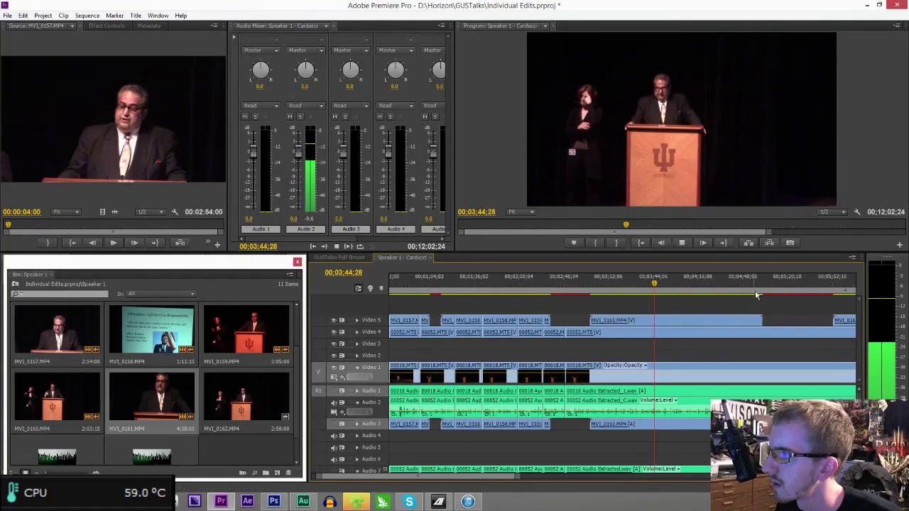
pyautogui.click(634, 285)
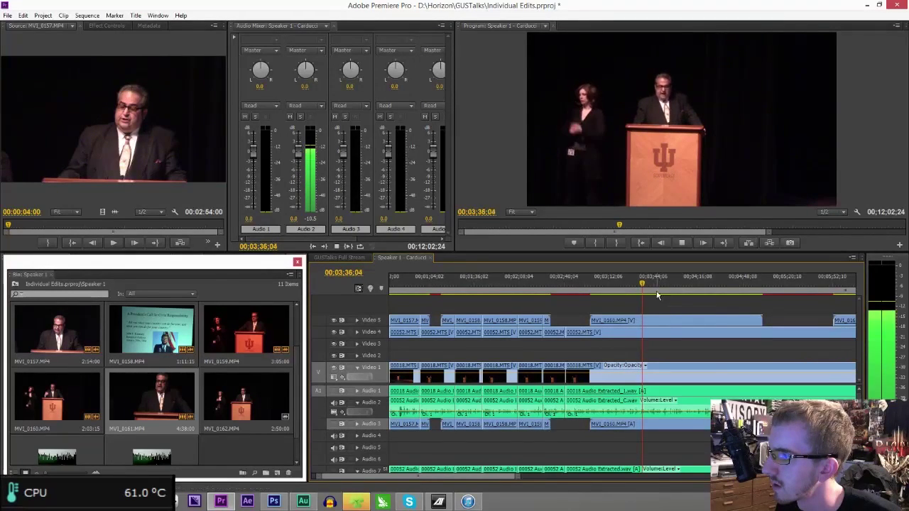
pyautogui.click(641, 286)
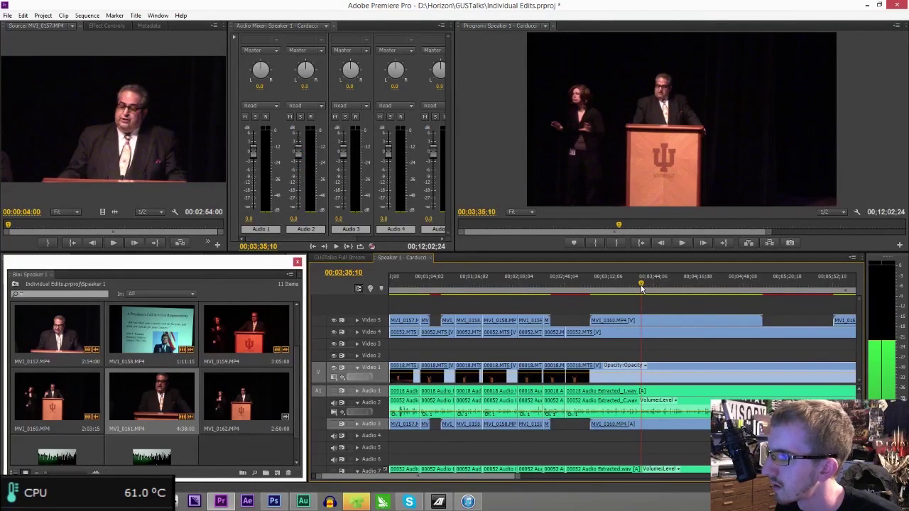
pyautogui.moveTo(641, 286); pyautogui.dragTo(639, 286)
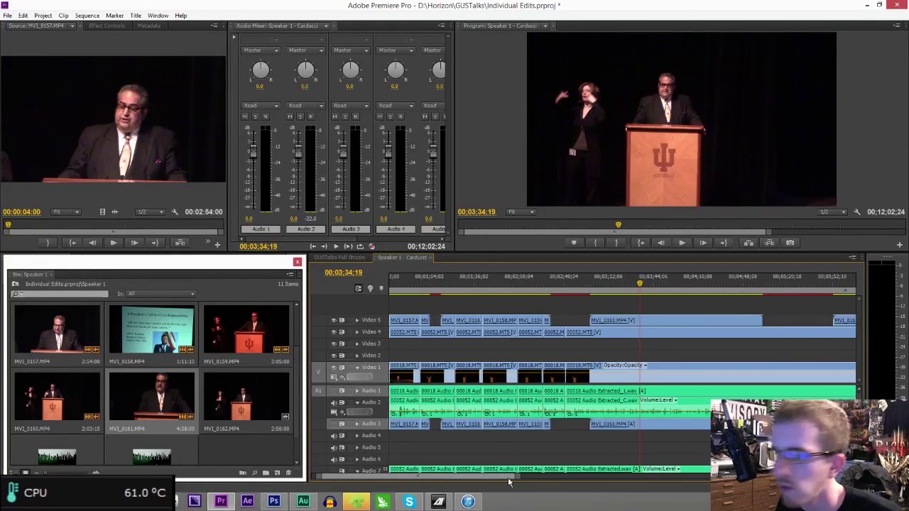
pyautogui.moveTo(507, 481); pyautogui.dragTo(475, 477)
pyautogui.press('Left')
pyautogui.press('Left')
pyautogui.press('Left')
pyautogui.press('Left')
pyautogui.press('Left')
pyautogui.press('Left')
pyautogui.press('Left')
pyautogui.press('Left')
pyautogui.press('Left')
pyautogui.press('Left')
pyautogui.press('Left')
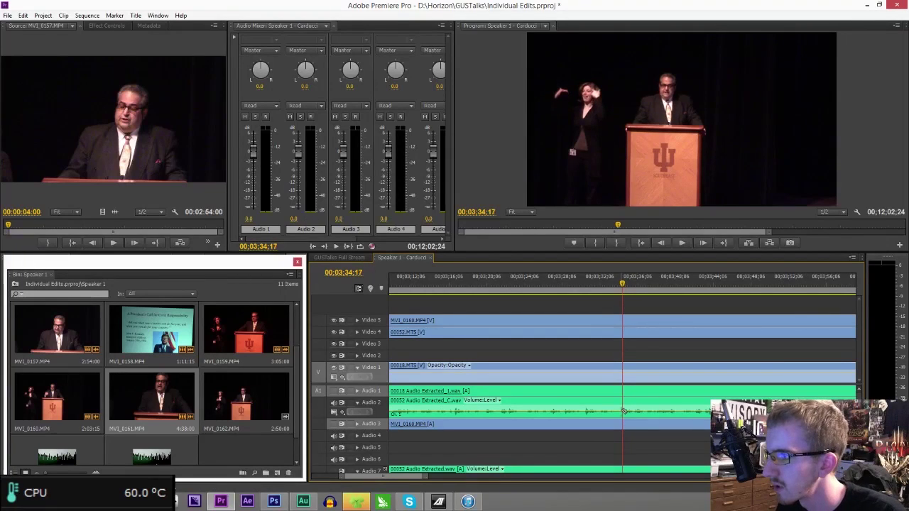
# - Razor-cut Video 1, Audio 1/2, Video 4 and Video 5 at 00;03;34;07
pyautogui.click(619, 418)
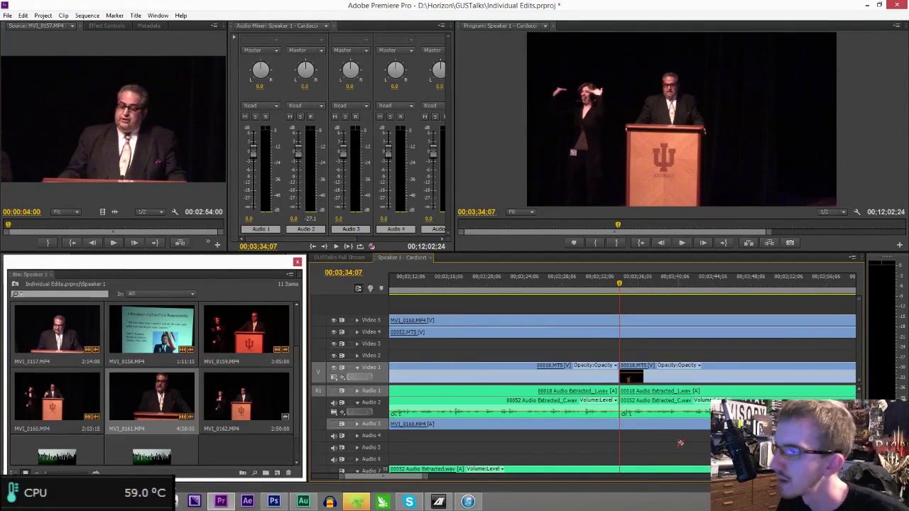
pyautogui.click(621, 330)
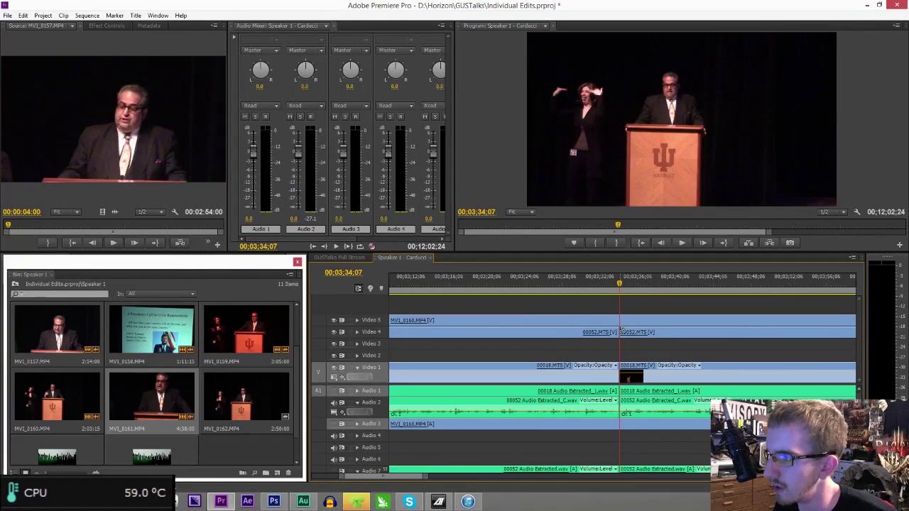
pyautogui.click(622, 320)
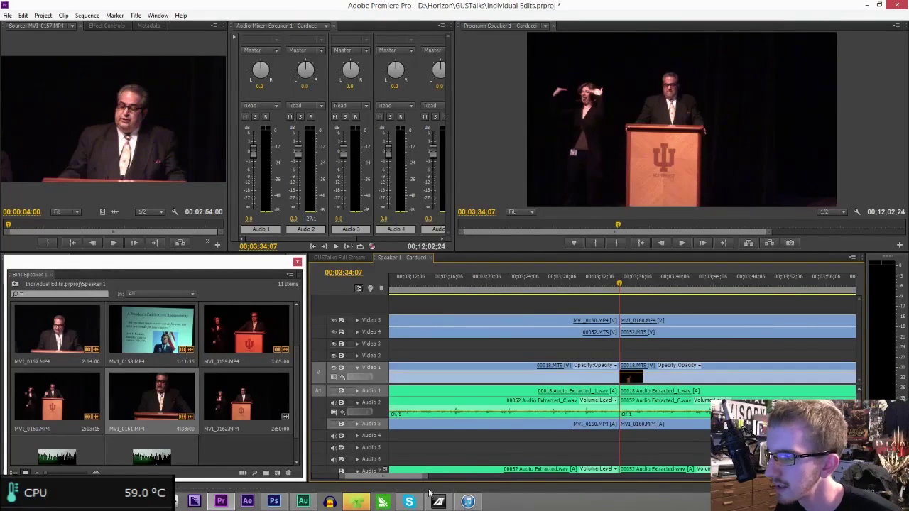
pyautogui.moveTo(423, 477); pyautogui.dragTo(515, 477)
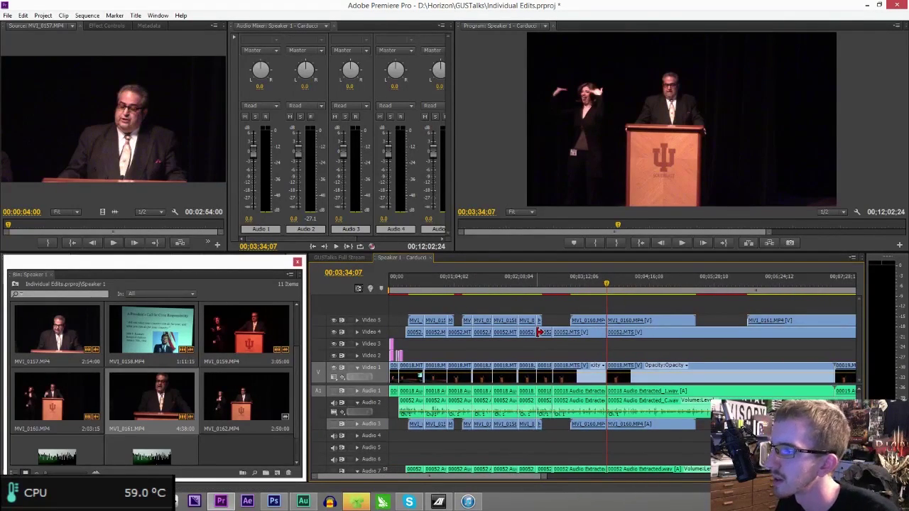
# - Ripple delete the unwanted clips before the 00;03;34;07 cut, shortening the sequence to 00;11;09;19
pyautogui.moveTo(577, 302); pyautogui.dragTo(579, 430)
pyautogui.press('Delete')
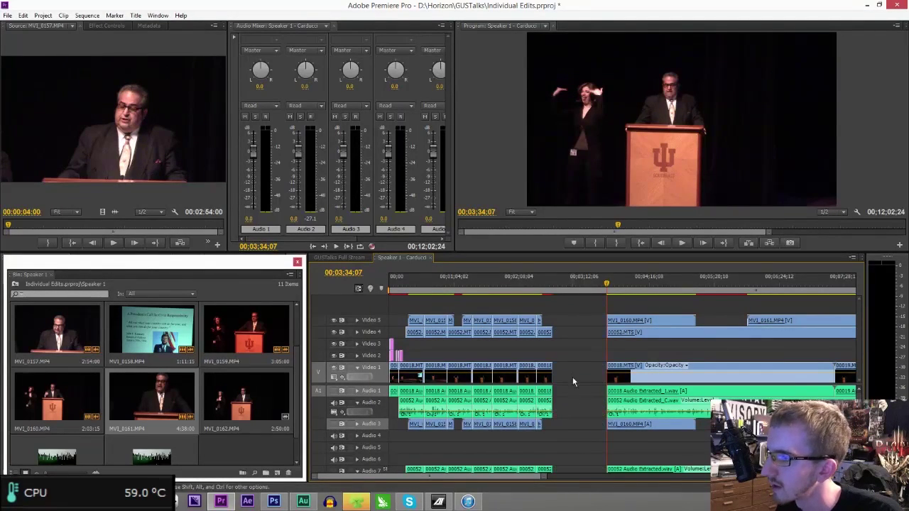
pyautogui.click(573, 378)
pyautogui.press('Delete')
# - Play back the edit from about 00;02;25 to 00;02;42;21 and save the project
pyautogui.click(536, 291)
pyautogui.press('space')
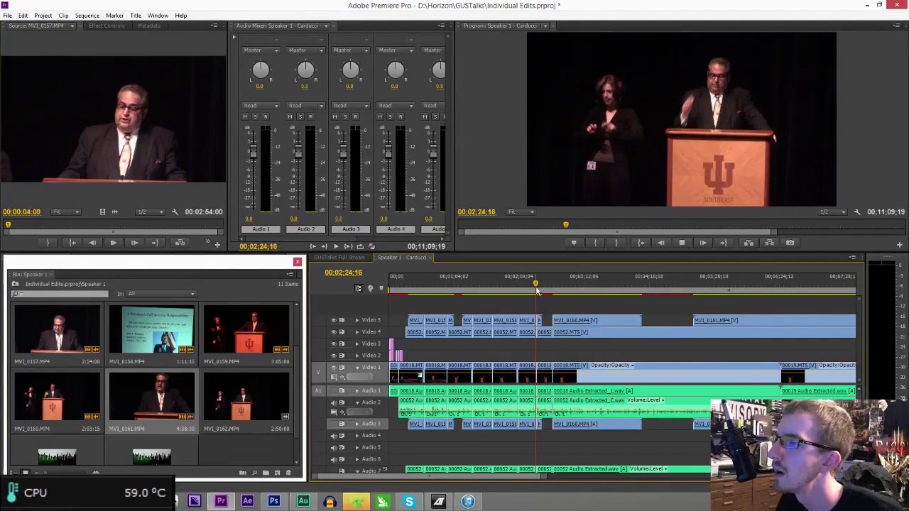
pyautogui.moveTo(545, 477); pyautogui.dragTo(498, 471)
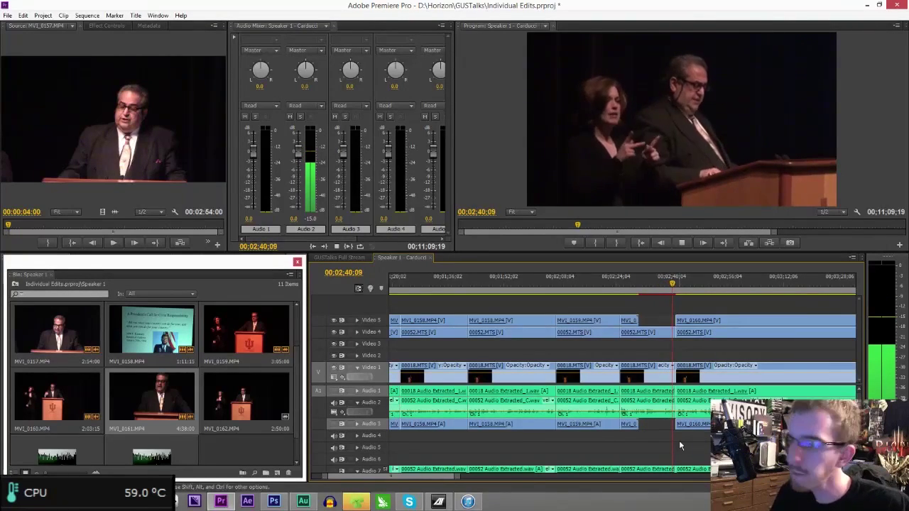
pyautogui.press('space')
pyautogui.hotkey('ctrl', 's')
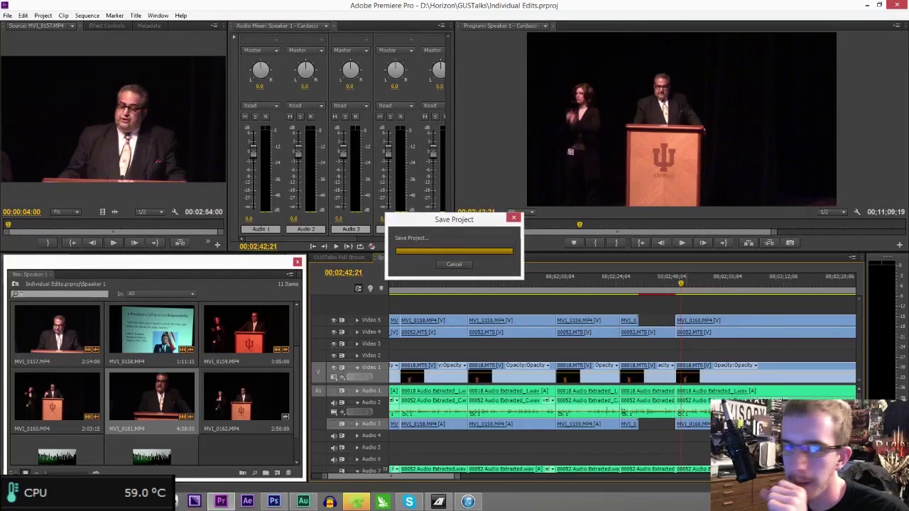
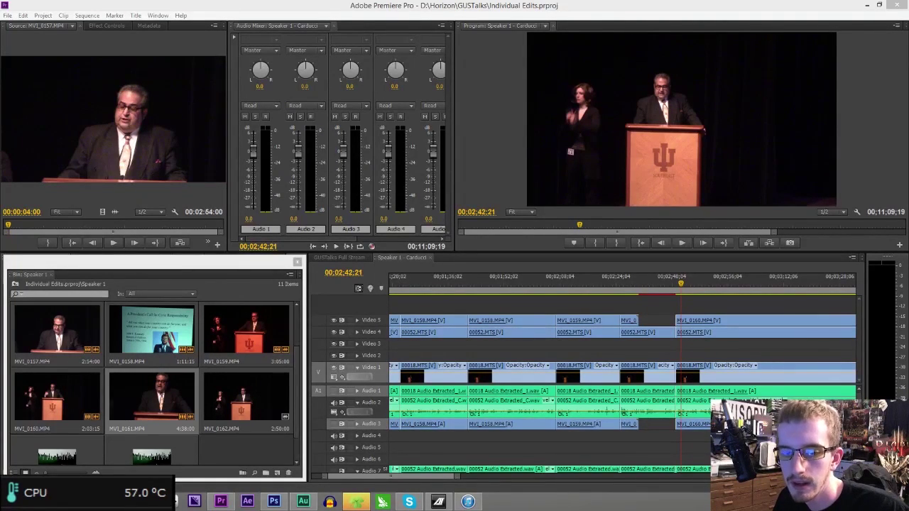
# - Play the_veldt_5.wav from File Explorer's SonicEther Music folder in VLC media player
pyautogui.click(355, 502)
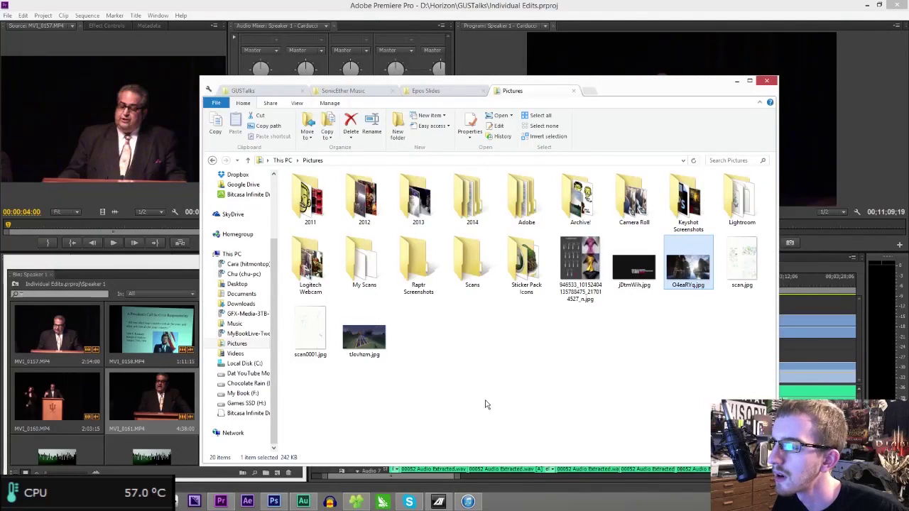
pyautogui.middleClick(517, 90)
pyautogui.middleClick(392, 95)
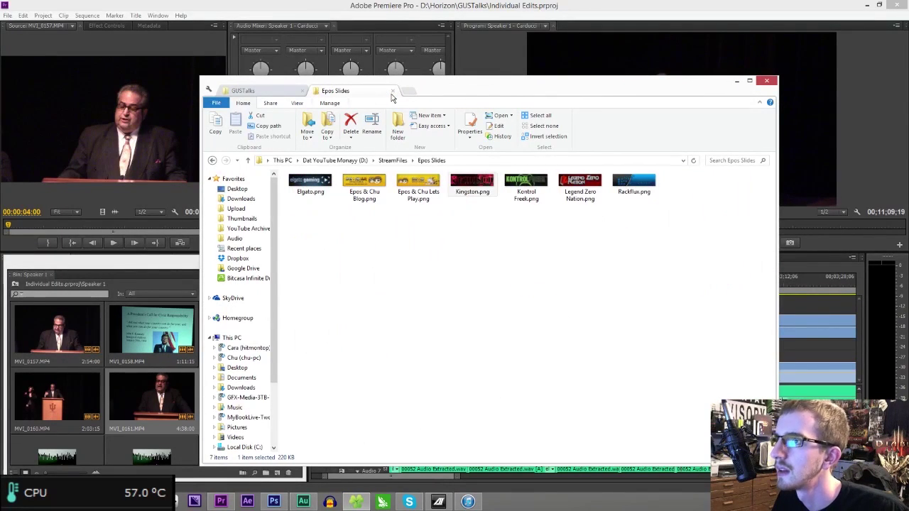
pyautogui.hotkey('ctrl', 'shift', 't')
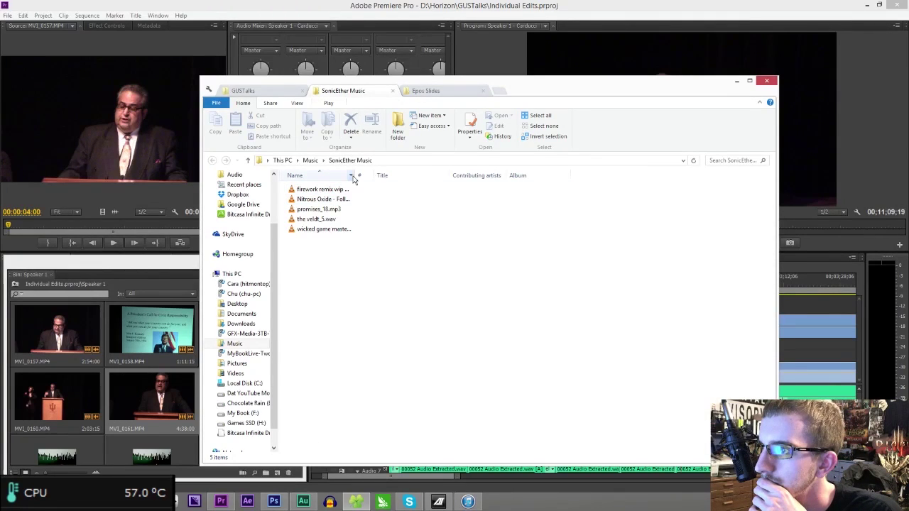
pyautogui.moveTo(371, 178); pyautogui.dragTo(418, 179)
pyautogui.doubleClick(338, 222)
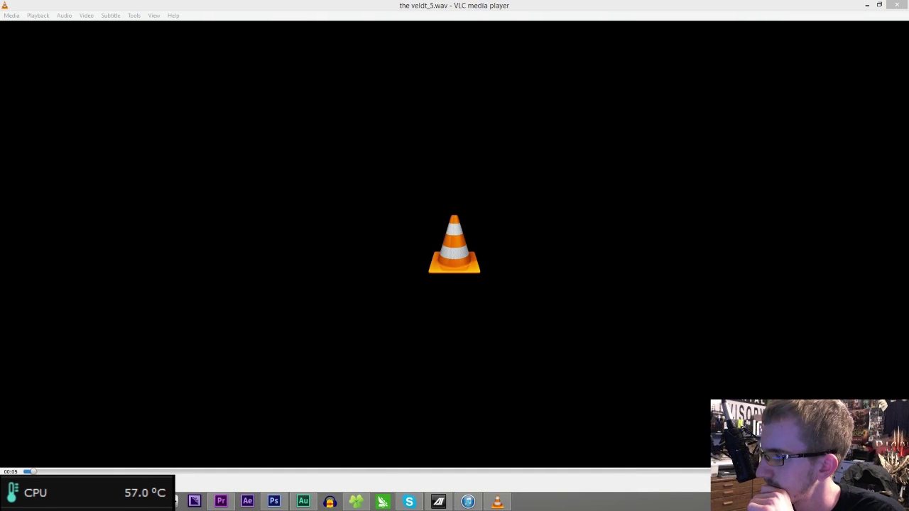
# - Skip the veldt track ahead to about 00:31 and return to Premiere Pro
pyautogui.click(86, 471)
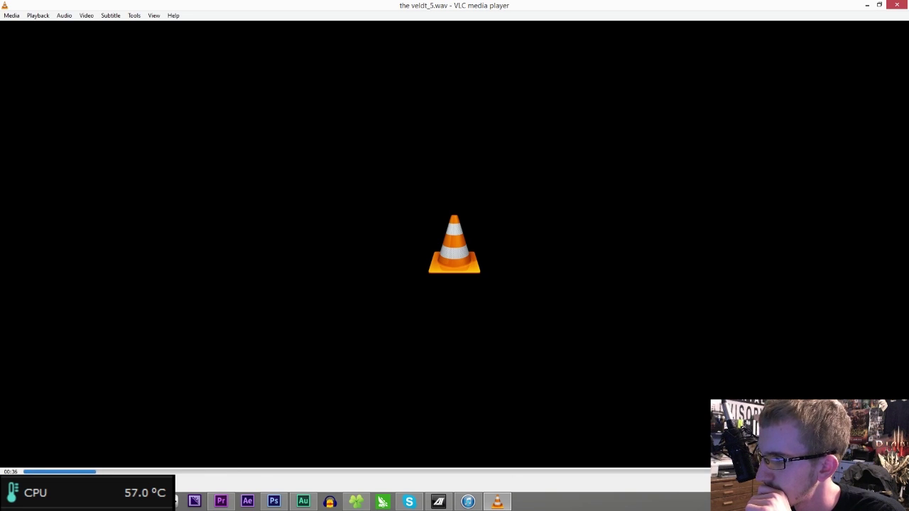
pyautogui.click(230, 504)
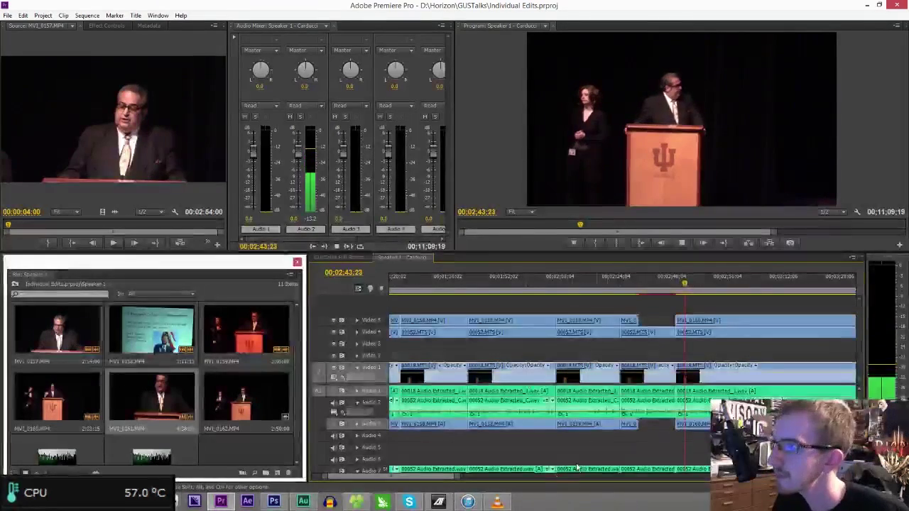
# - Stop playback at 00;02;56;20 and cut all Speaker 1 tracks there
pyautogui.scroll(-3, 447, 478)
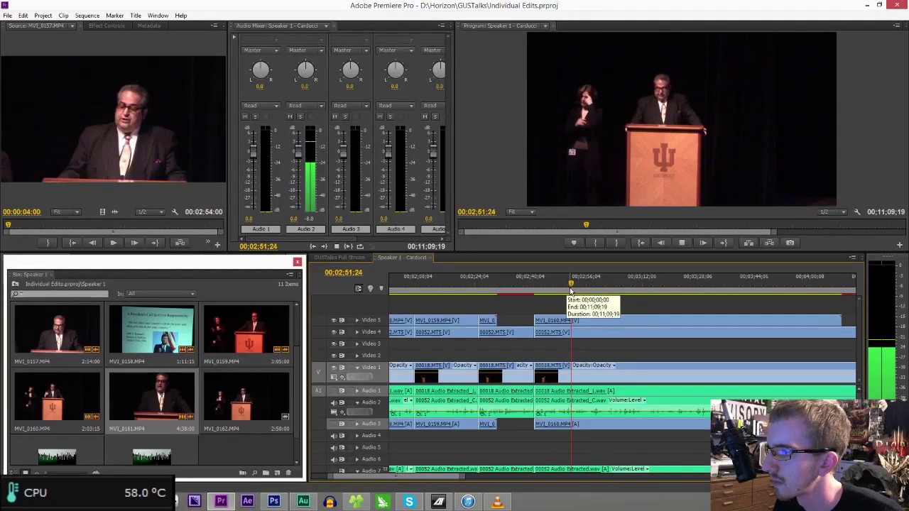
pyautogui.moveTo(463, 476); pyautogui.dragTo(406, 477)
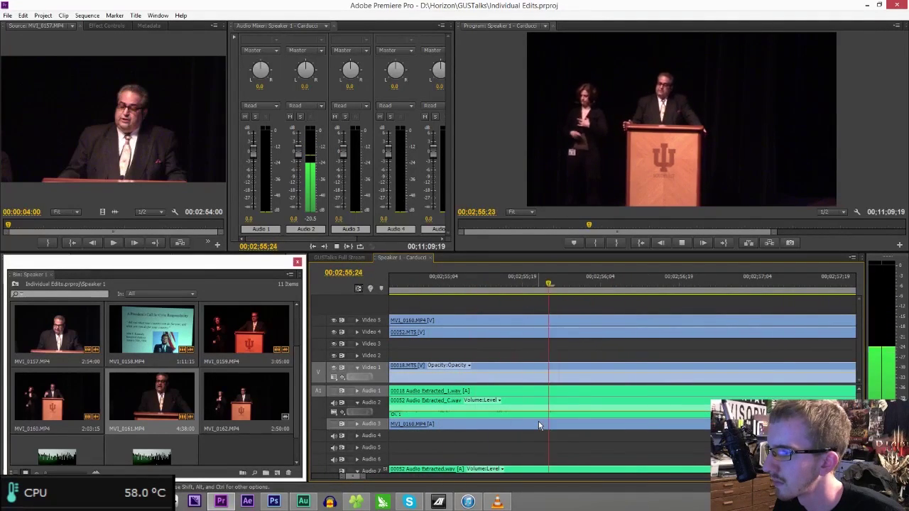
pyautogui.press('space')
pyautogui.click(685, 412)
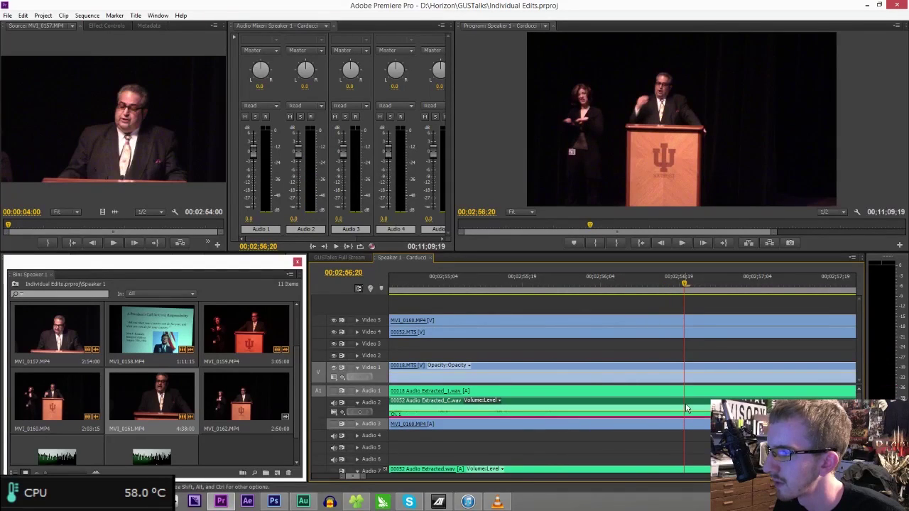
pyautogui.hotkey('ctrl', 'shift', 'k')
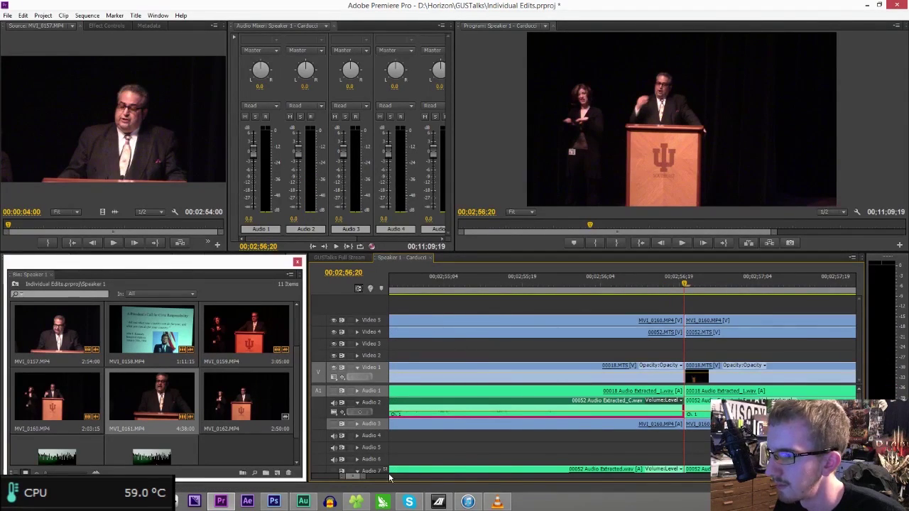
pyautogui.moveTo(365, 477); pyautogui.dragTo(544, 462)
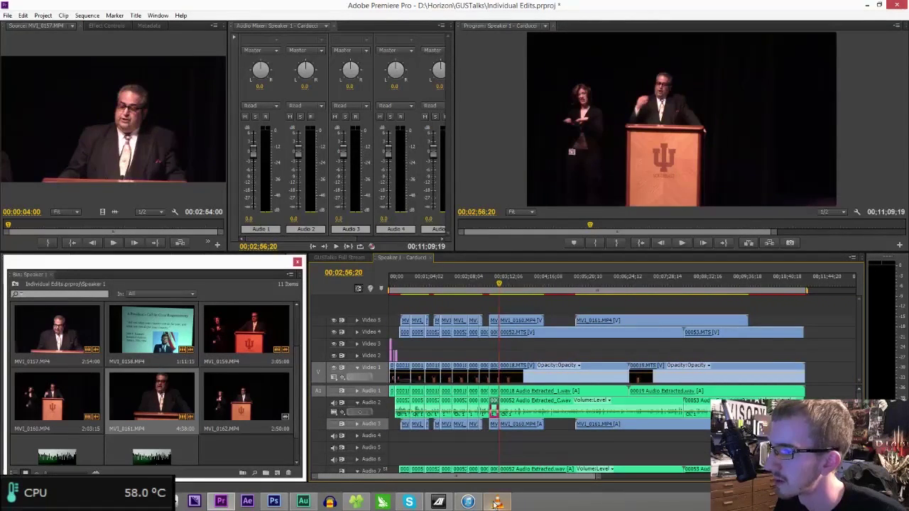
# - Check the music in VLC, then resume Speaker 1 playback from 00;04;47;04
pyautogui.click(497, 502)
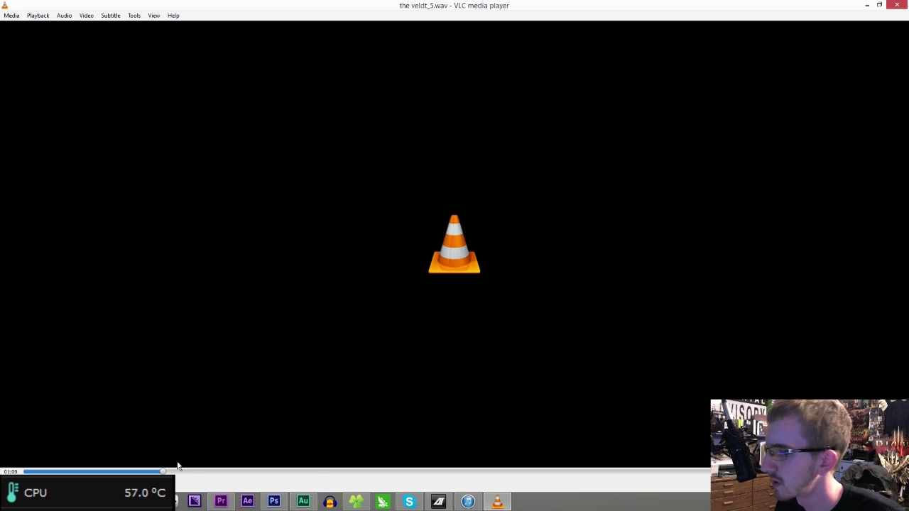
pyautogui.click(222, 498)
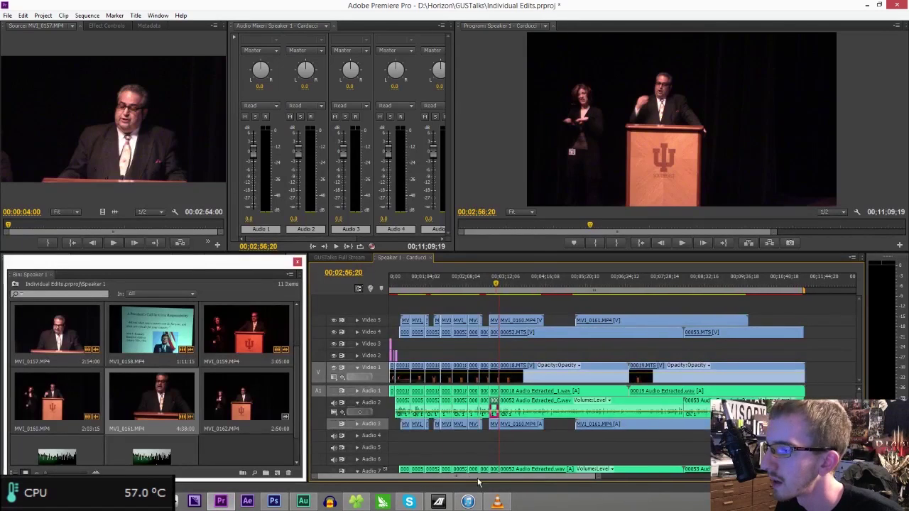
pyautogui.moveTo(471, 477); pyautogui.dragTo(483, 478)
pyautogui.moveTo(426, 284); pyautogui.dragTo(495, 282)
pyautogui.press('space')
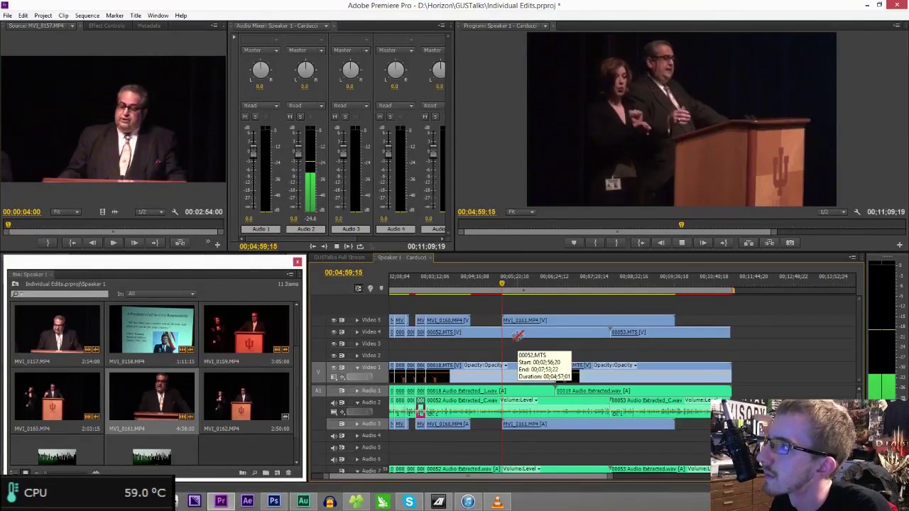
# - Move the playhead to about 00;08;14 and zoom in to find the cut point
pyautogui.click(581, 281)
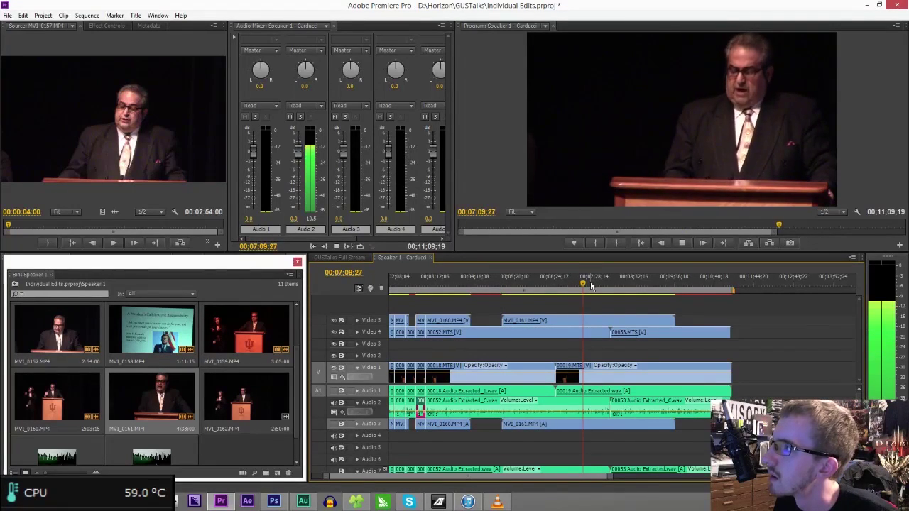
pyautogui.click(595, 285)
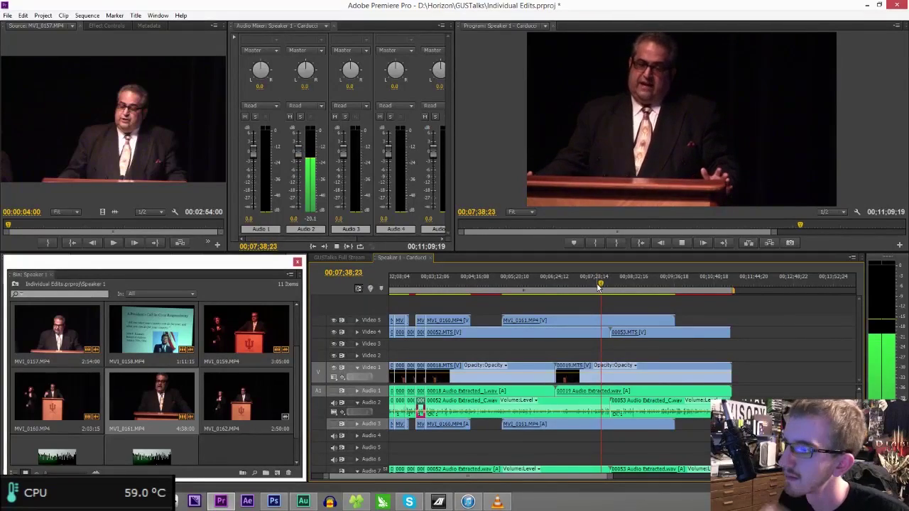
pyautogui.moveTo(613, 476); pyautogui.dragTo(560, 477)
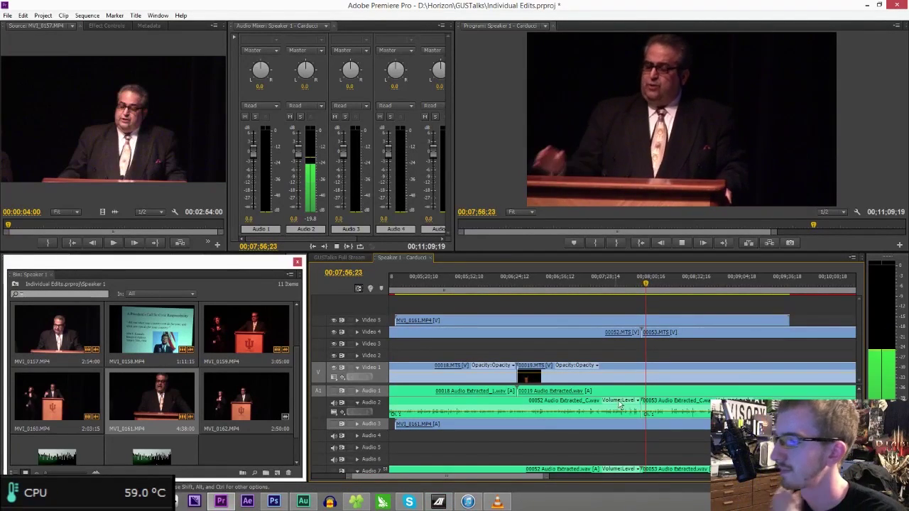
pyautogui.moveTo(661, 282); pyautogui.dragTo(672, 285)
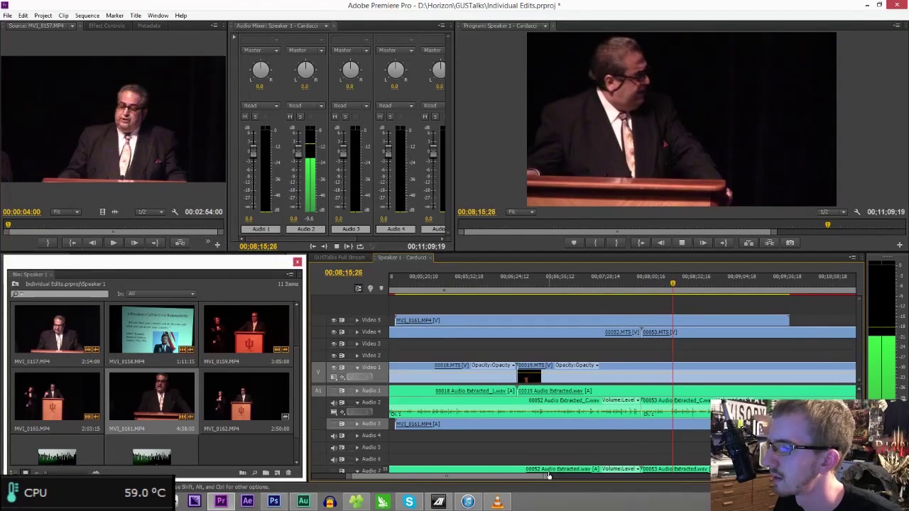
pyautogui.press('-')
pyautogui.press('-')
pyautogui.press('=')
pyautogui.press('=')
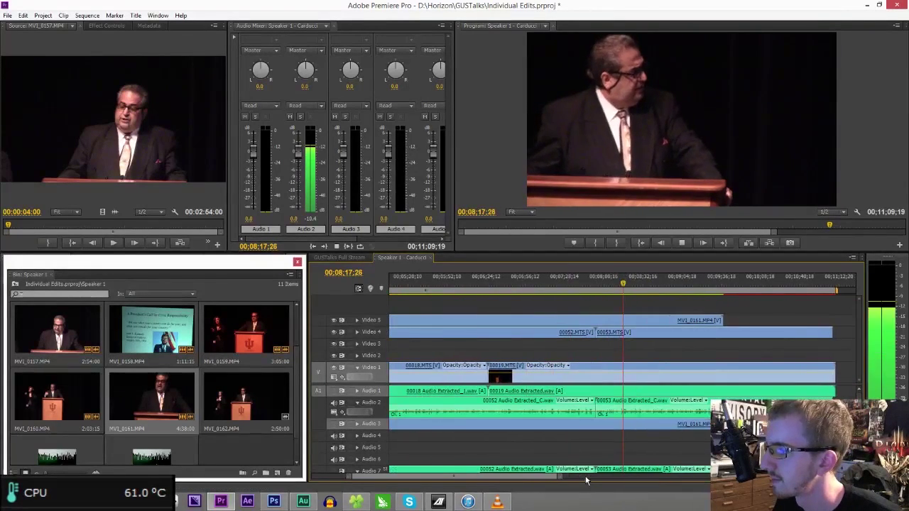
pyautogui.moveTo(618, 286); pyautogui.dragTo(621, 292)
pyautogui.press('=')
pyautogui.press('=')
pyautogui.press('space')
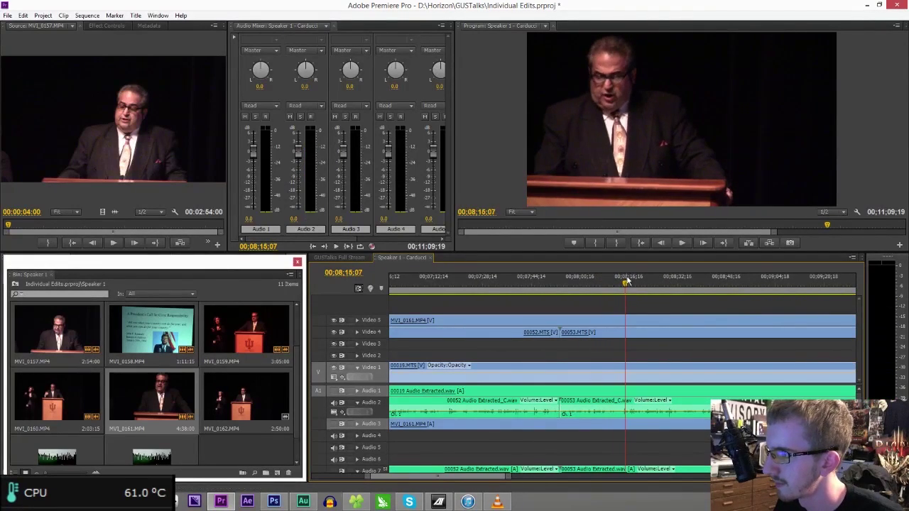
# - Cut all tracks at 00;08;14;09, then replay from about 00;02;47
pyautogui.click(623, 283)
pyautogui.hotkey('ctrl', 'shift', 'k')
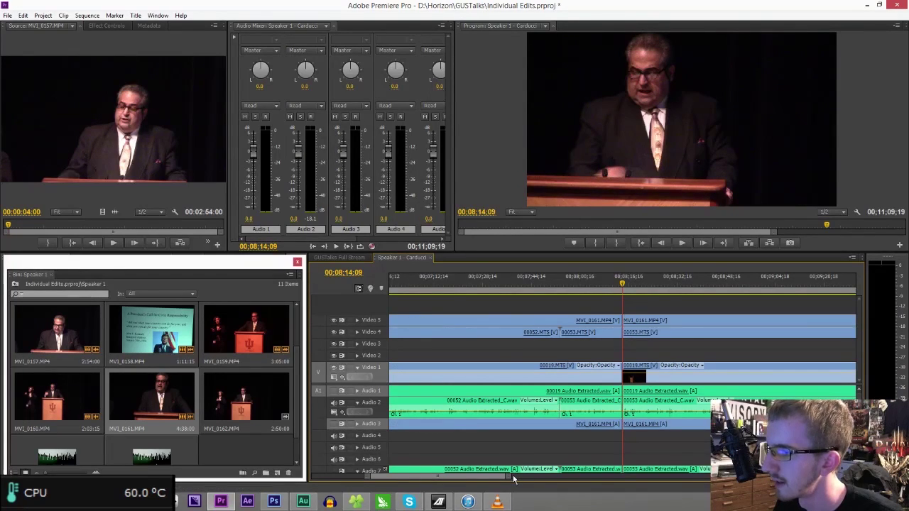
pyautogui.press('-')
pyautogui.press('-')
pyautogui.press('-')
pyautogui.click(457, 283)
pyautogui.press('space')
pyautogui.moveTo(657, 478); pyautogui.dragTo(569, 476)
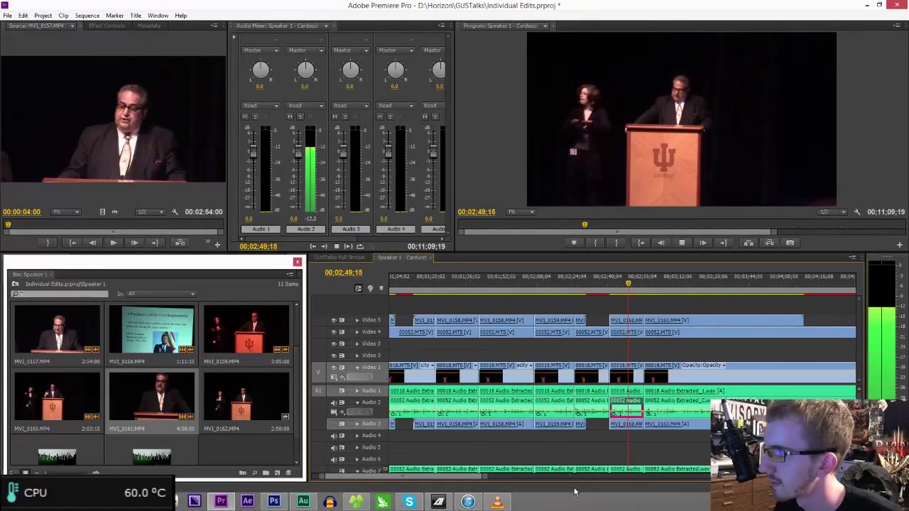
# - Delete the clips between the 00;02;56;20 and 00;08;14;09 cuts and close the gap
pyautogui.press('space')
pyautogui.moveTo(487, 478); pyautogui.dragTo(606, 478)
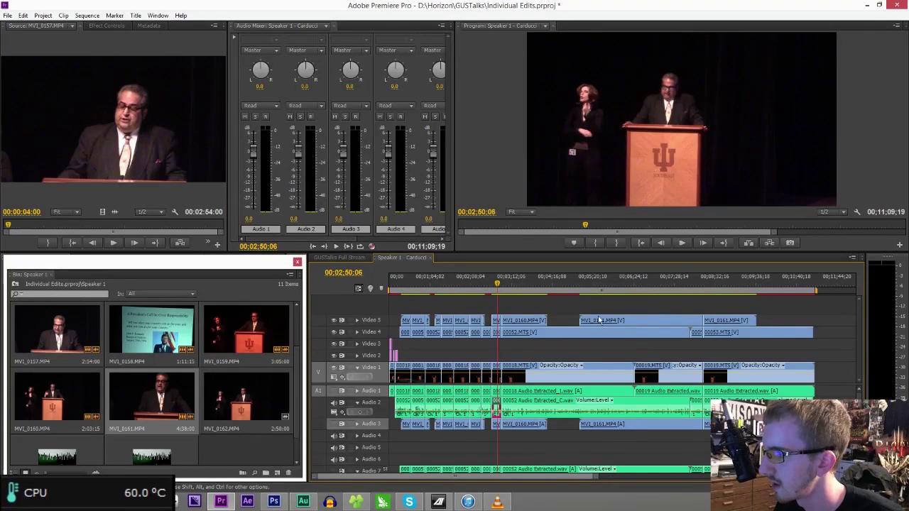
pyautogui.moveTo(535, 307); pyautogui.dragTo(702, 446)
pyautogui.press('Delete')
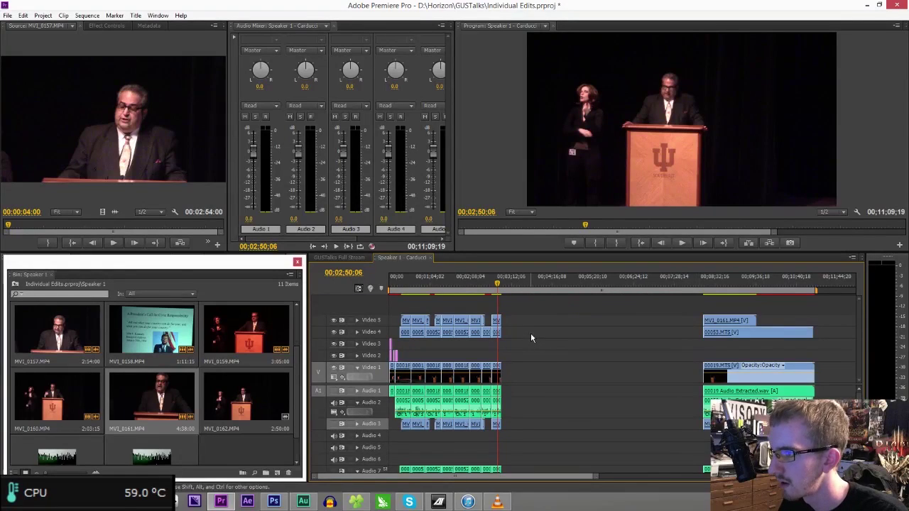
pyautogui.click(535, 334)
pyautogui.press('Delete')
pyautogui.press('space')
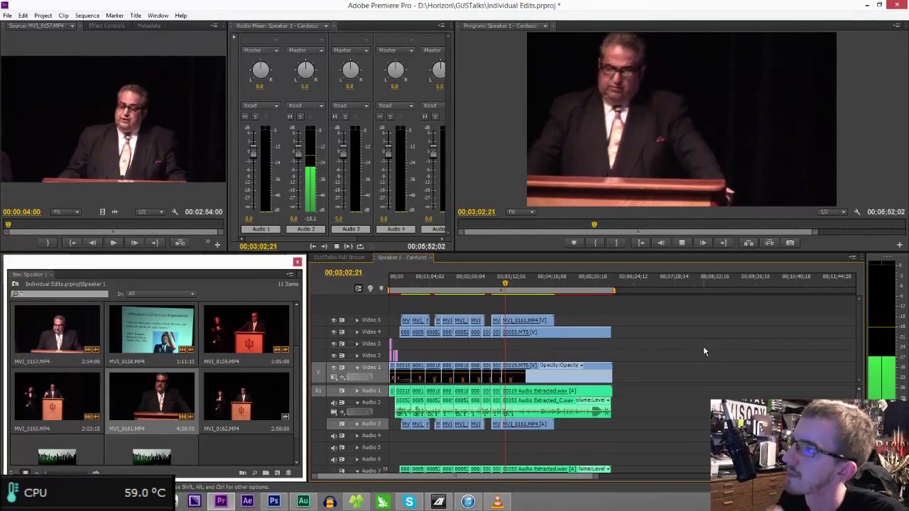
# - Cut the tracks, including the MVI_0161 clip, at 00;03;33;24
pyautogui.moveTo(595, 476); pyautogui.dragTo(529, 476)
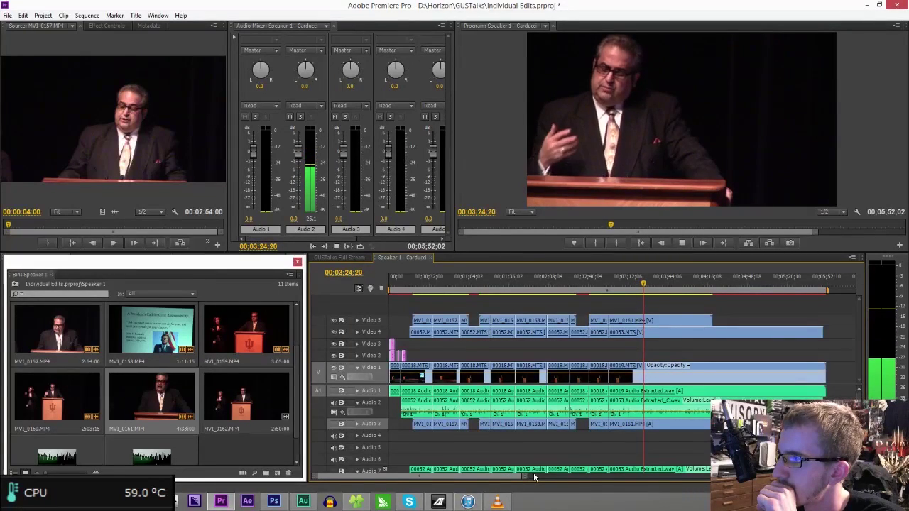
pyautogui.moveTo(526, 477); pyautogui.dragTo(509, 478)
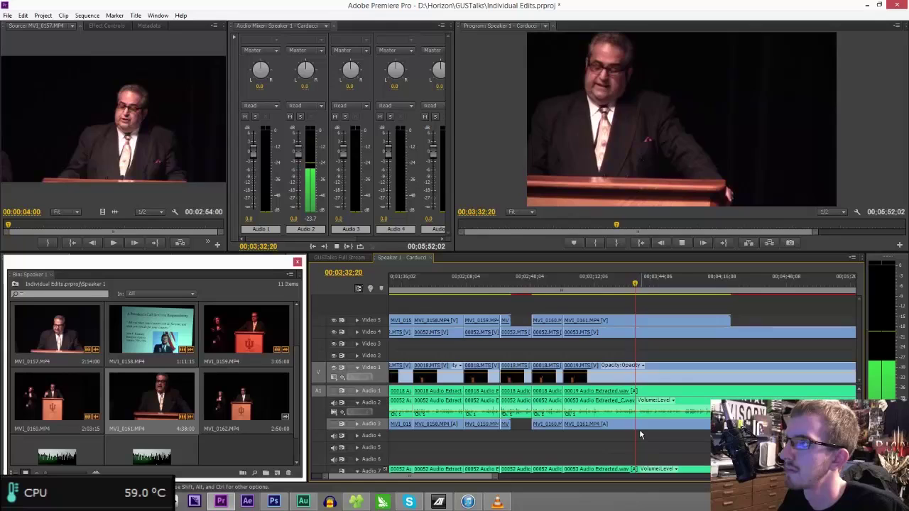
pyautogui.press('space')
pyautogui.hotkey('ctrl', 'k')
pyautogui.click(638, 322)
pyautogui.press('v')
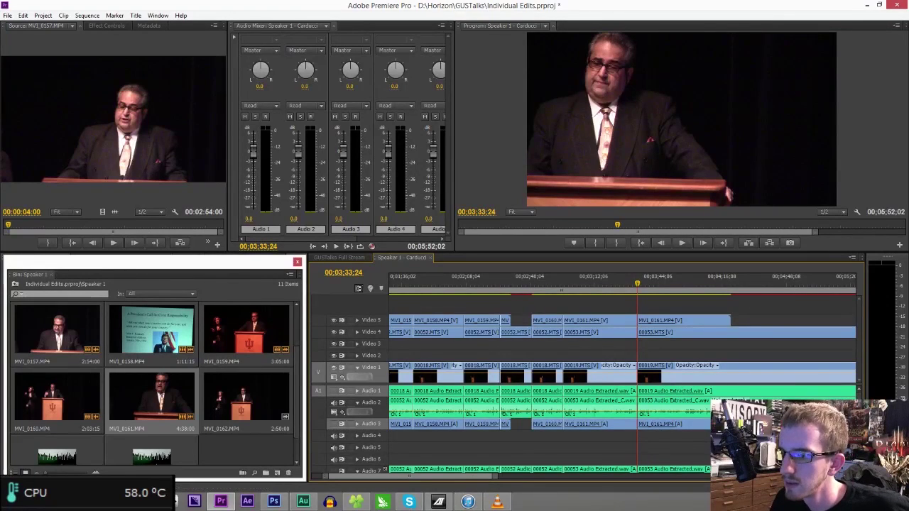
pyautogui.click(409, 503)
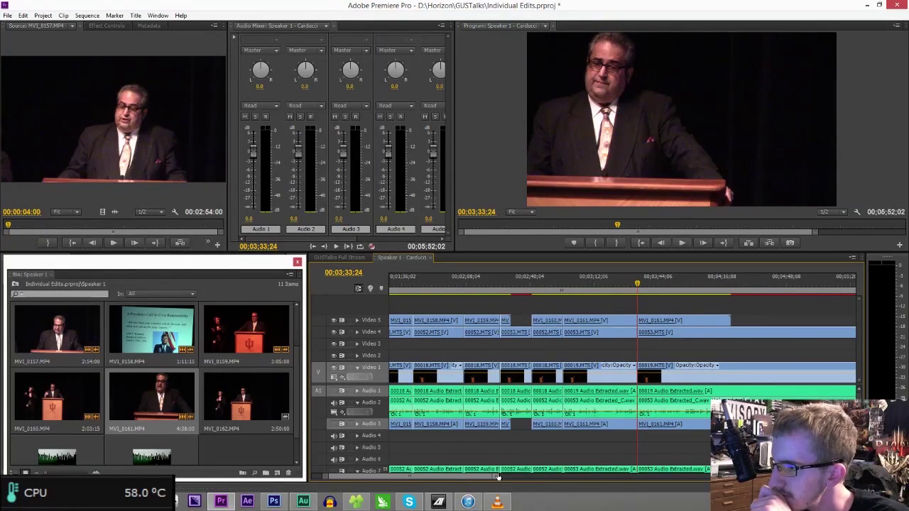
pyautogui.moveTo(496, 477); pyautogui.dragTo(503, 477)
# - Create a new transparent 1920×1080 document in Photoshop
pyautogui.click(274, 501)
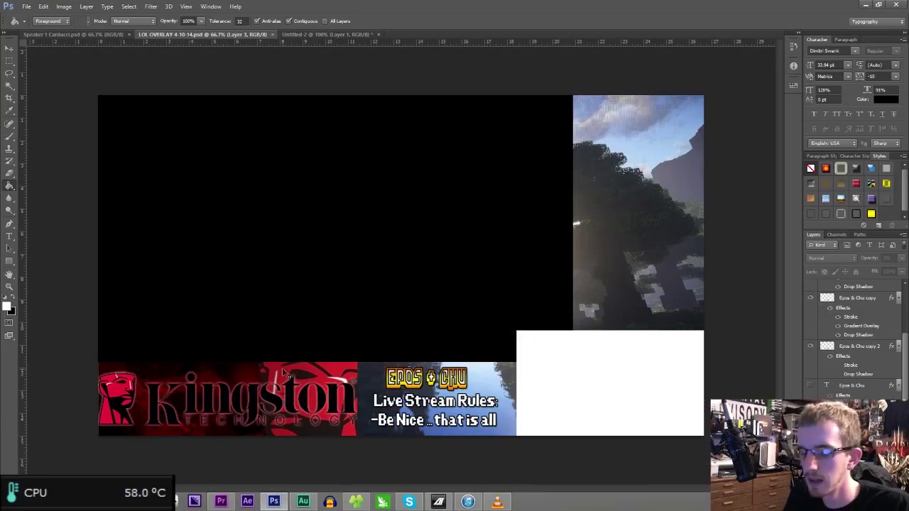
pyautogui.hotkey('ctrl', 'n')
pyautogui.press('Tab')
pyautogui.press('Tab')
pyautogui.write('1920')
pyautogui.press('Tab')
pyautogui.press('Tab')
pyautogui.write('1')
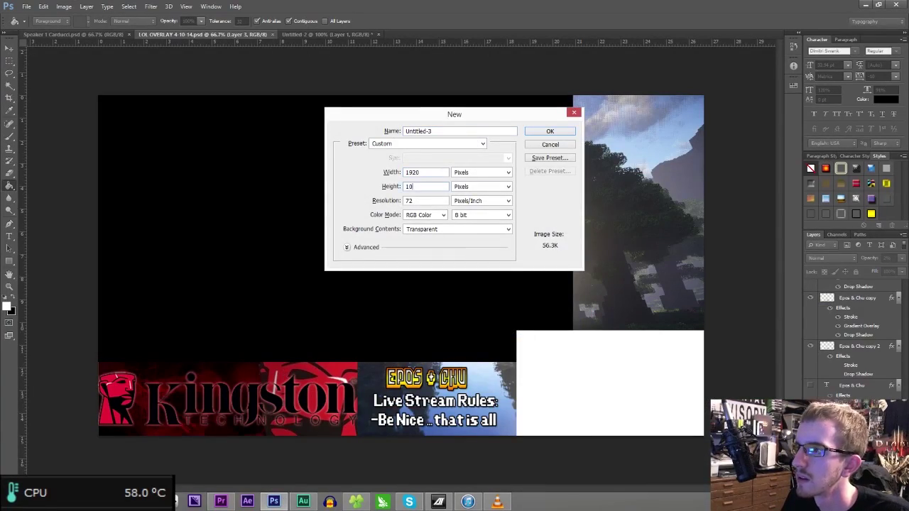
pyautogui.write('080')
pyautogui.press('Return')
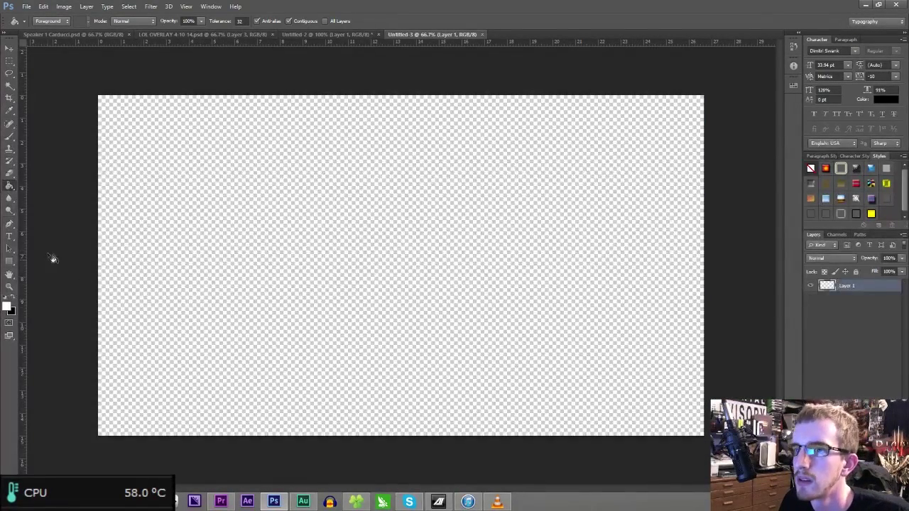
# - Type GUSTALKS on the canvas in the Bebas Neue font
pyautogui.click(9, 237)
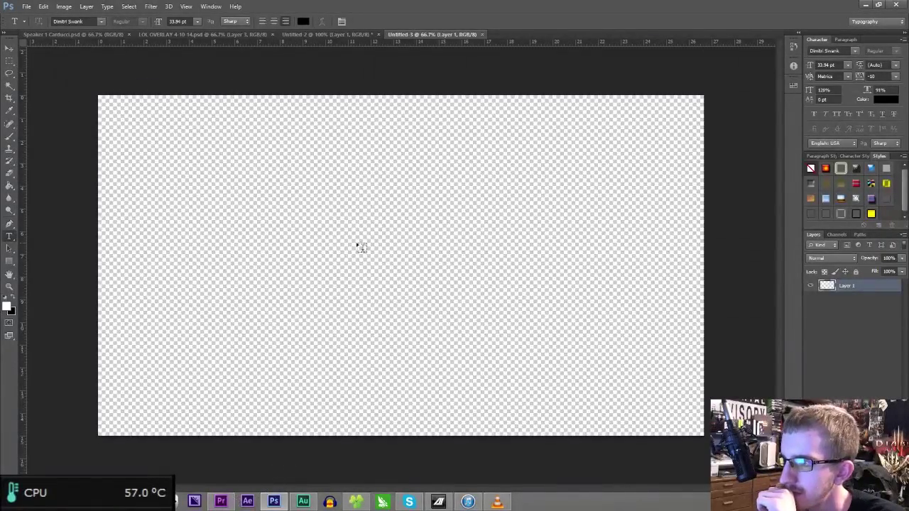
pyautogui.click(330, 208)
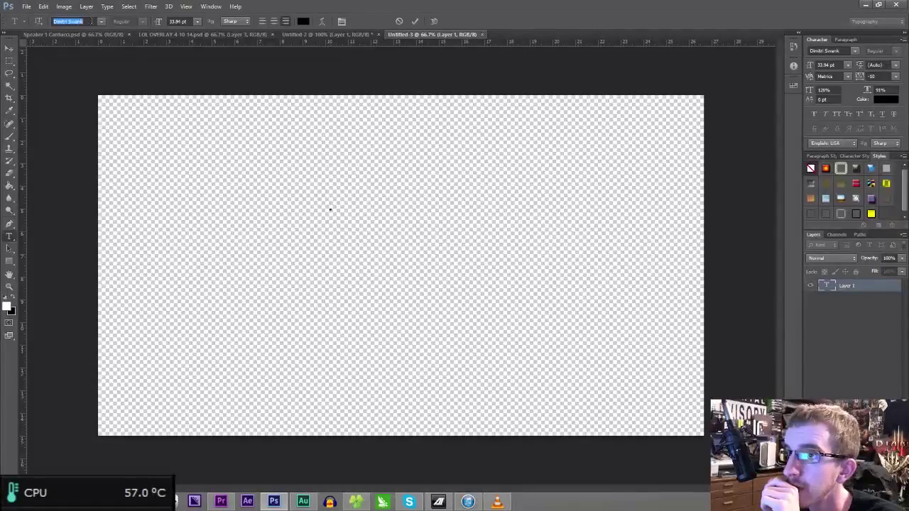
pyautogui.click(92, 21)
pyautogui.write('Bebas')
pyautogui.press('Return')
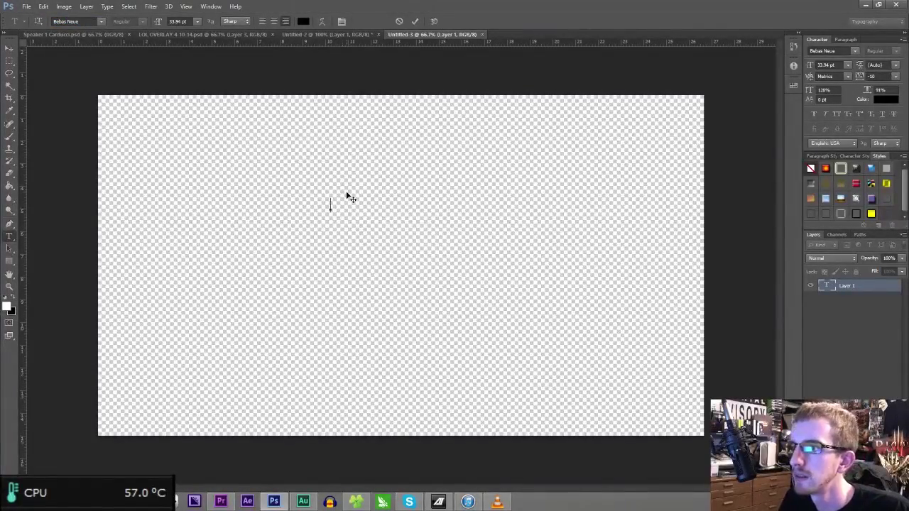
pyautogui.write('GUSTALKS')
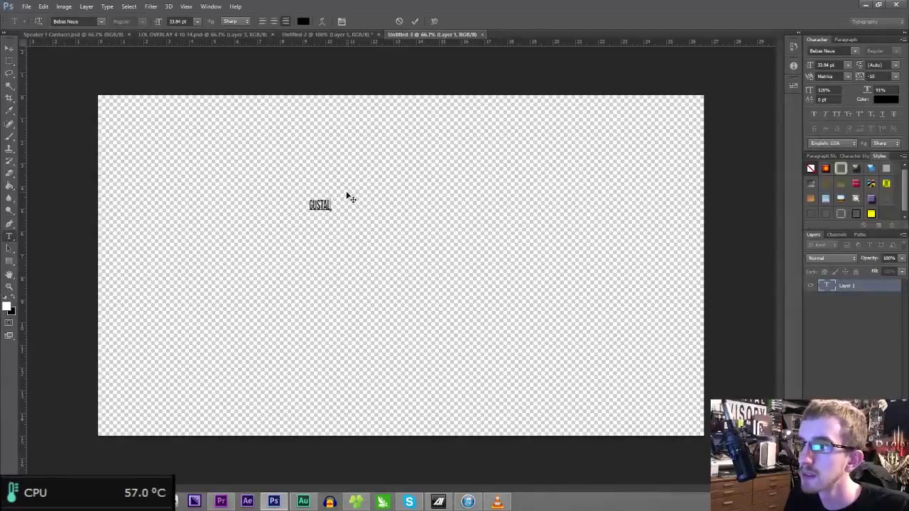
# - Make the GUSTALKS text white and apply the stroke and drop-shadow style
pyautogui.hotkey('ctrl', 'a')
pyautogui.click(303, 20)
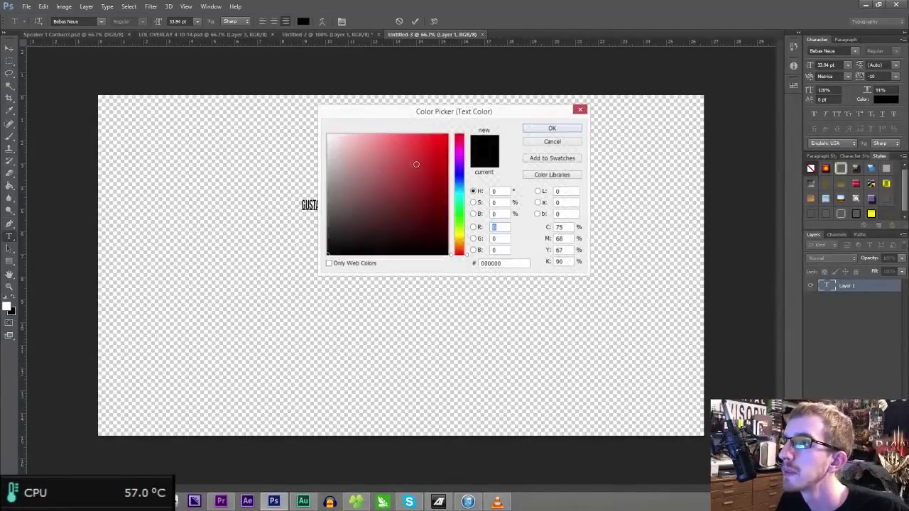
pyautogui.click(328, 135)
pyautogui.click(542, 126)
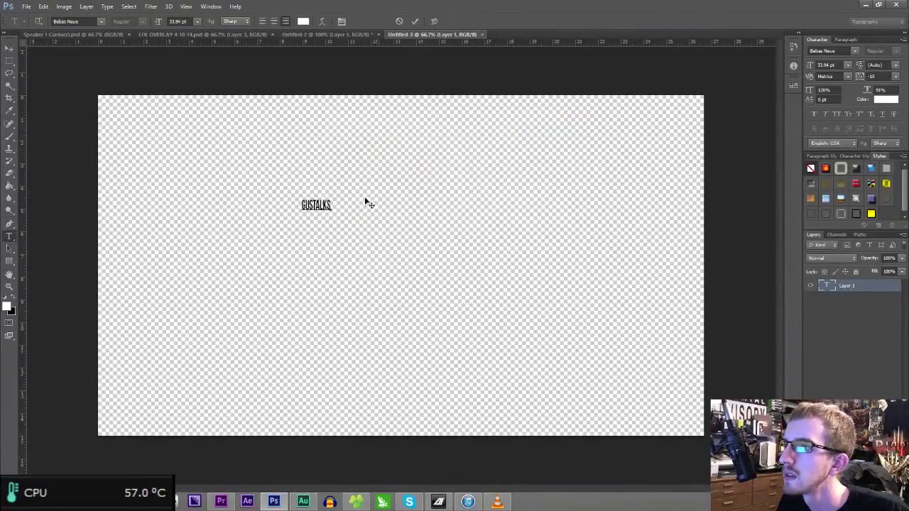
pyautogui.click(303, 20)
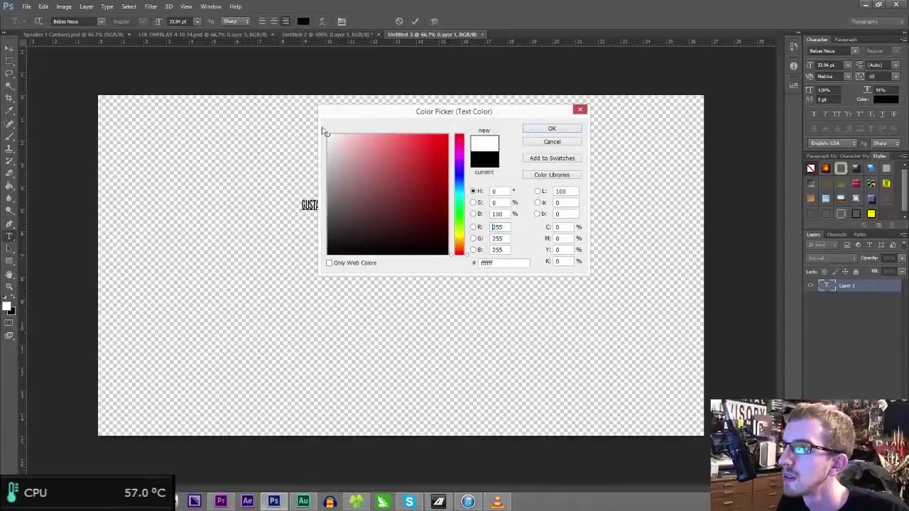
pyautogui.click(331, 133)
pyautogui.click(540, 127)
pyautogui.click(855, 215)
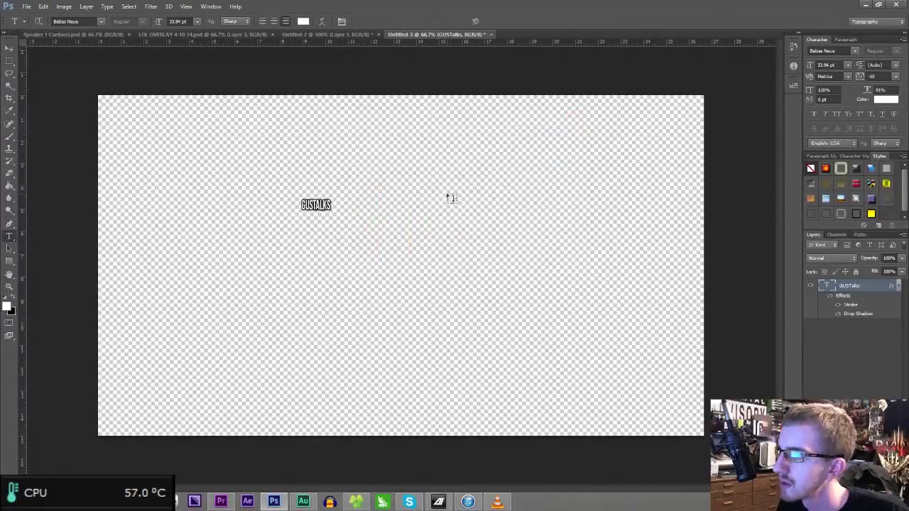
# - Extend the title with '- Growth Understanding & Social Responsibility'
pyautogui.click(316, 205)
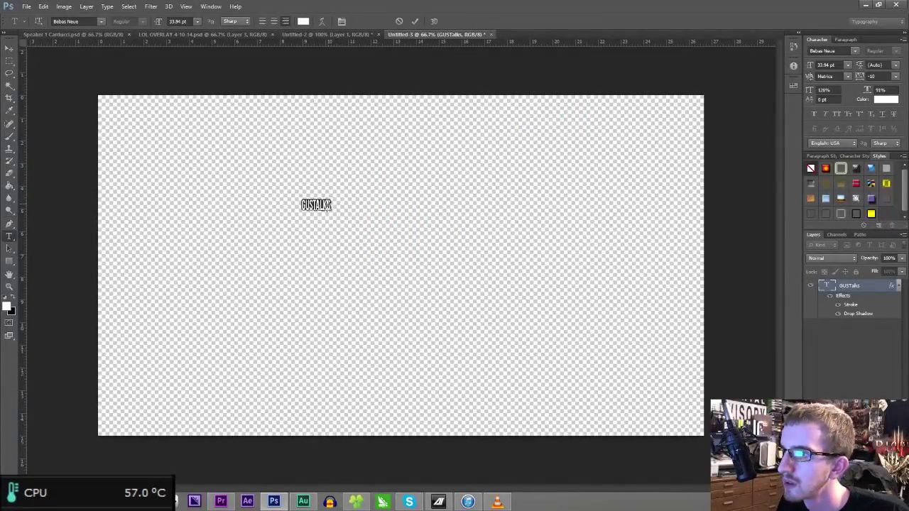
pyautogui.hotkey('ctrl', 'a')
pyautogui.write('- Growth Understanding')
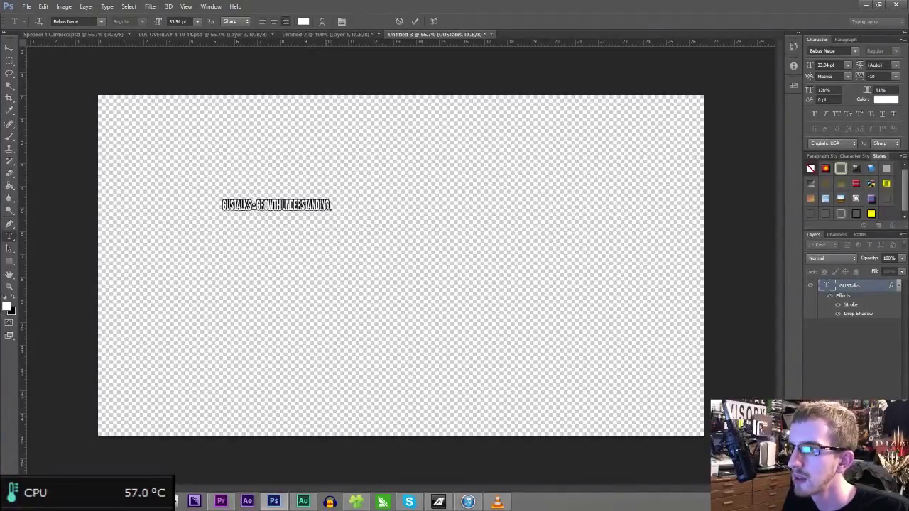
pyautogui.write(' & Social Re')
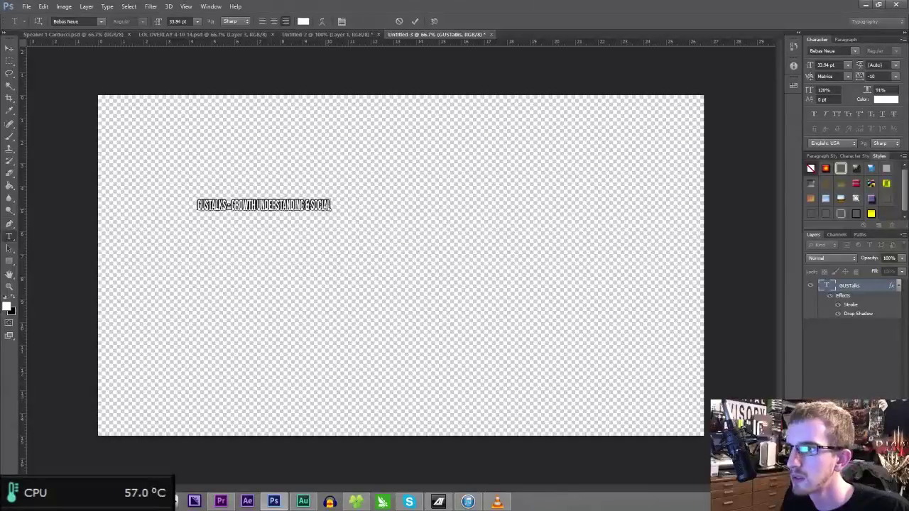
pyautogui.write('sponsibi')
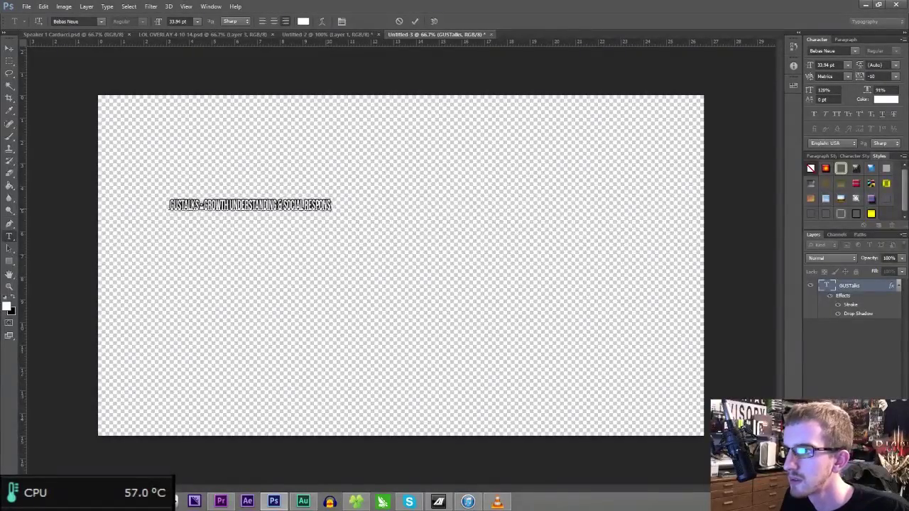
pyautogui.write('lity')
pyautogui.hotkey('ctrl', 'Return')
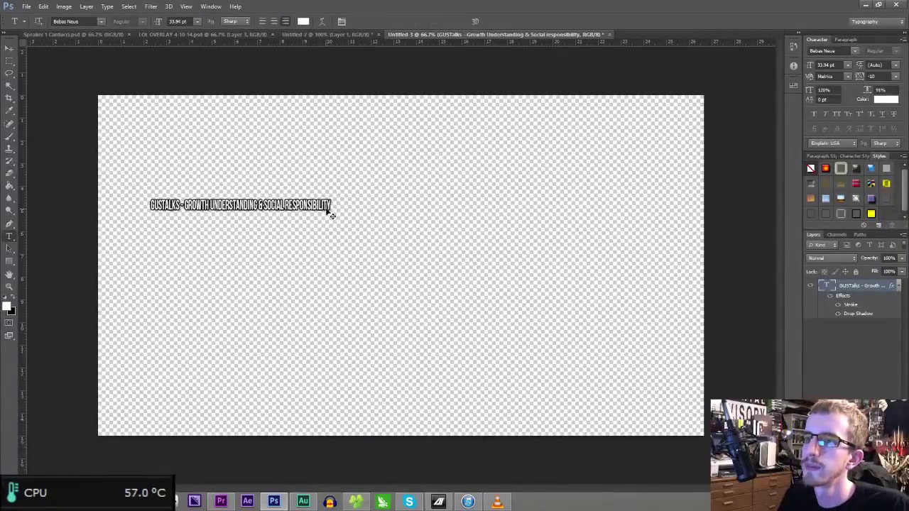
# - Enlarge the title to about 271% and move it near the top of the canvas
pyautogui.hotkey('ctrl', 't')
pyautogui.moveTo(332, 212); pyautogui.dragTo(642, 230)
pyautogui.moveTo(584, 216); pyautogui.dragTo(589, 146)
pyautogui.press('Return')
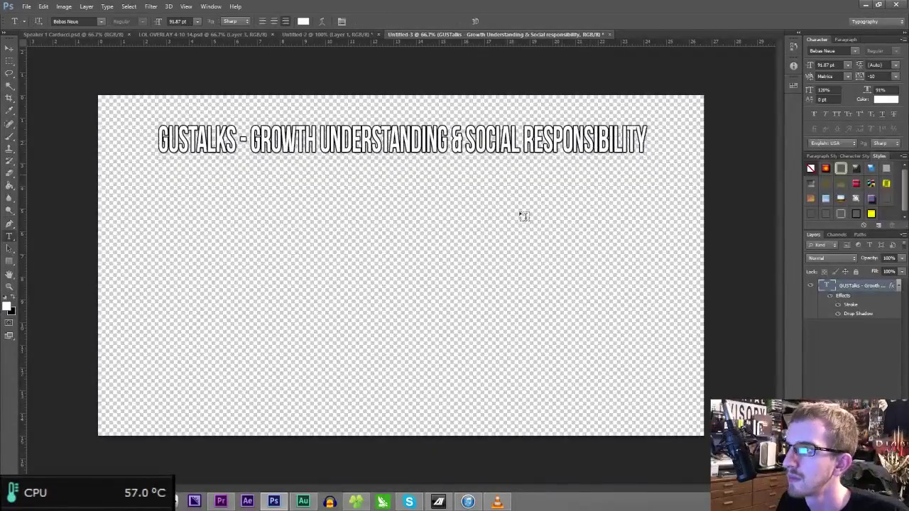
pyautogui.click(358, 250)
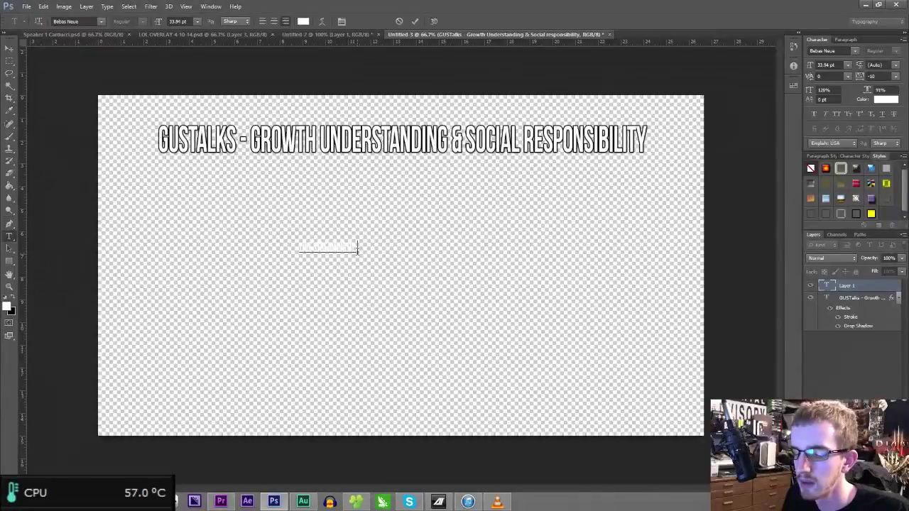
# - Finish the live streaming credit line, give it the outline style, and change it to LIVE STREAMED
pyautogui.write('inging')
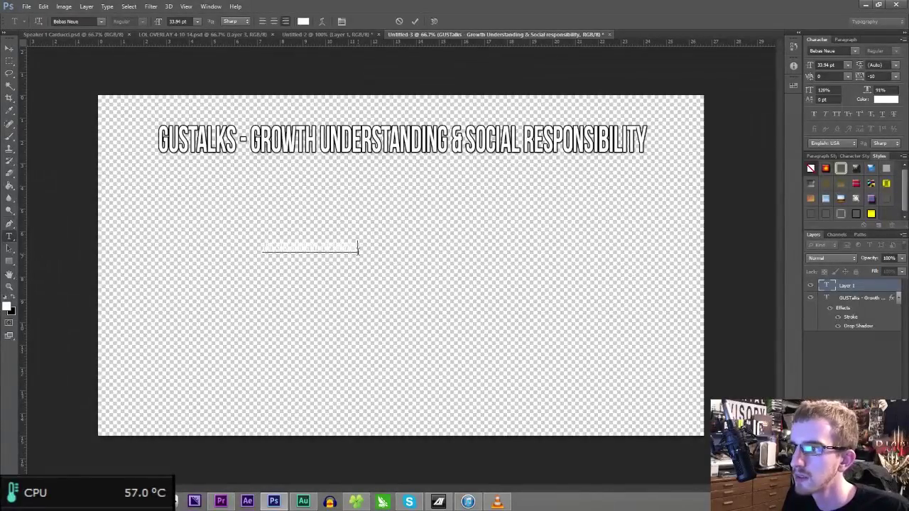
pyautogui.hotkey('ctrl', 'Return')
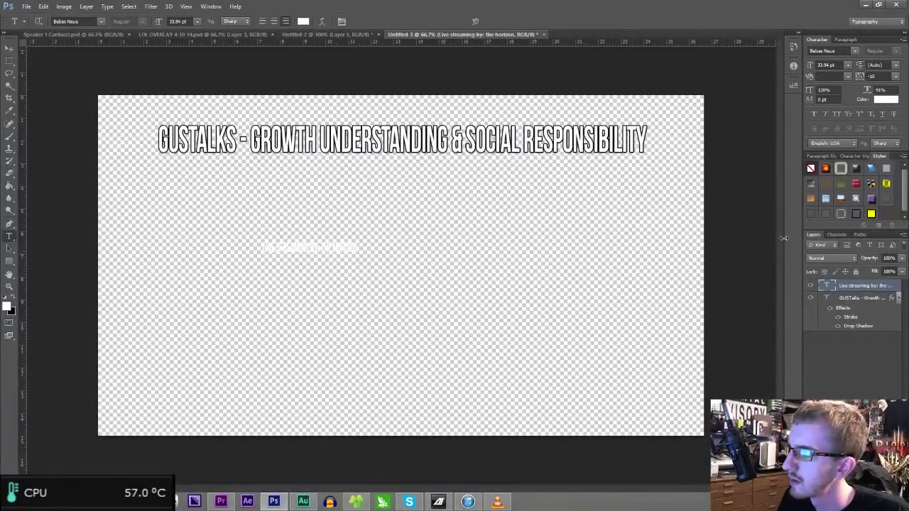
pyautogui.click(857, 213)
pyautogui.click(307, 247)
pyautogui.press('BackSpace')
pyautogui.press('BackSpace')
pyautogui.press('BackSpace')
pyautogui.write('ed')
pyautogui.hotkey('ctrl', 'Return')
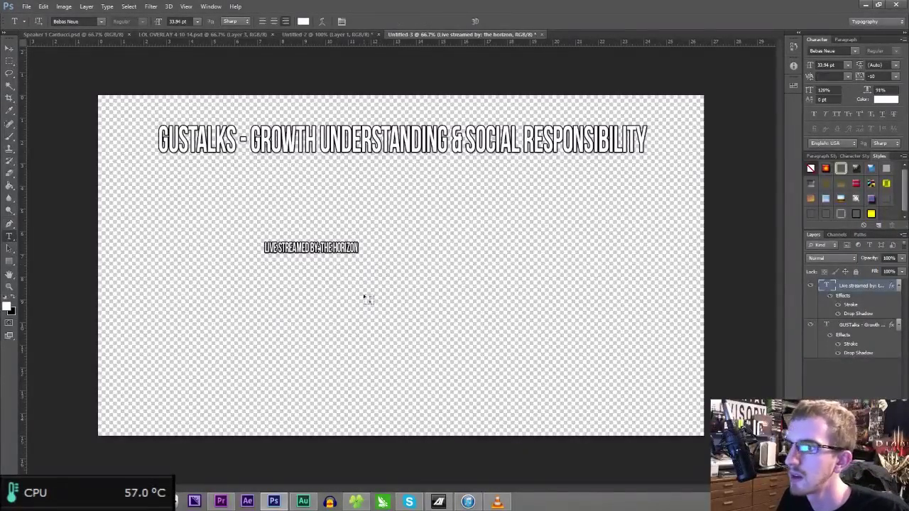
# - Add the video production credit line, style the presented-by line, and correct SFA to SGA
pyautogui.click(364, 301)
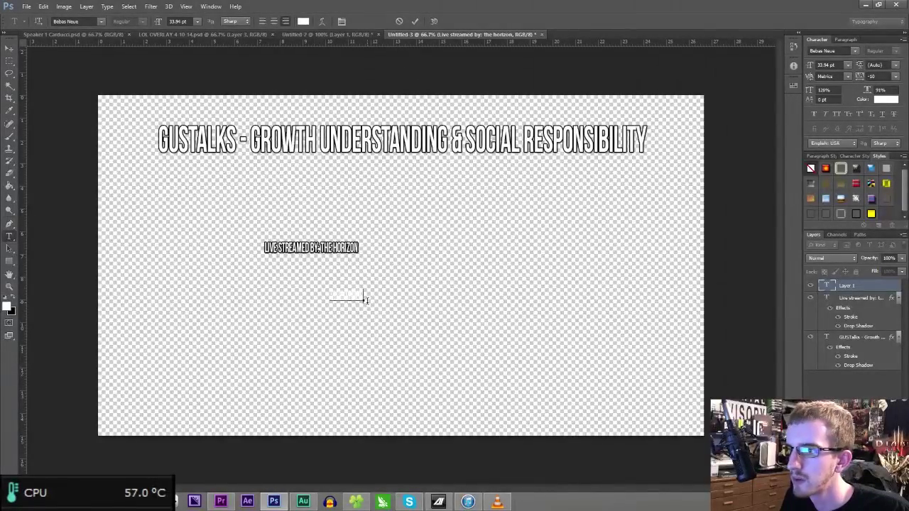
pyautogui.write('orizon')
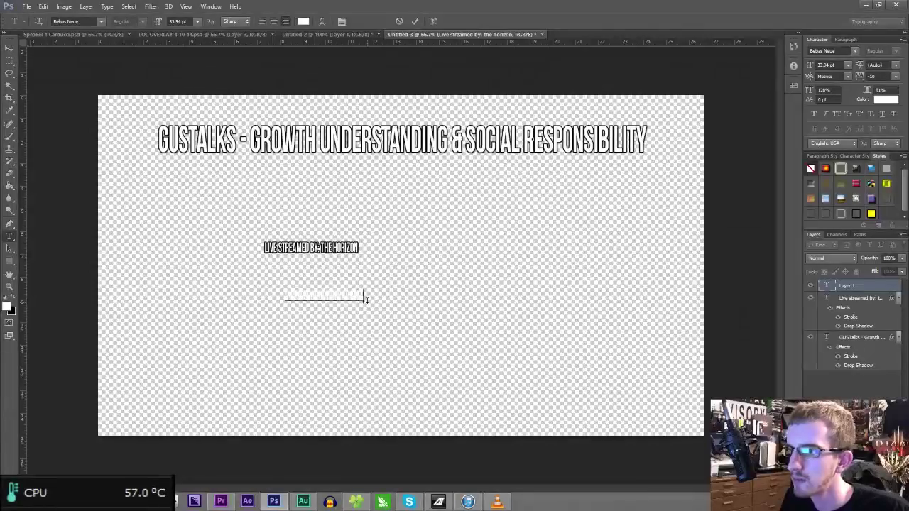
pyautogui.hotkey('ctrl', 'Return')
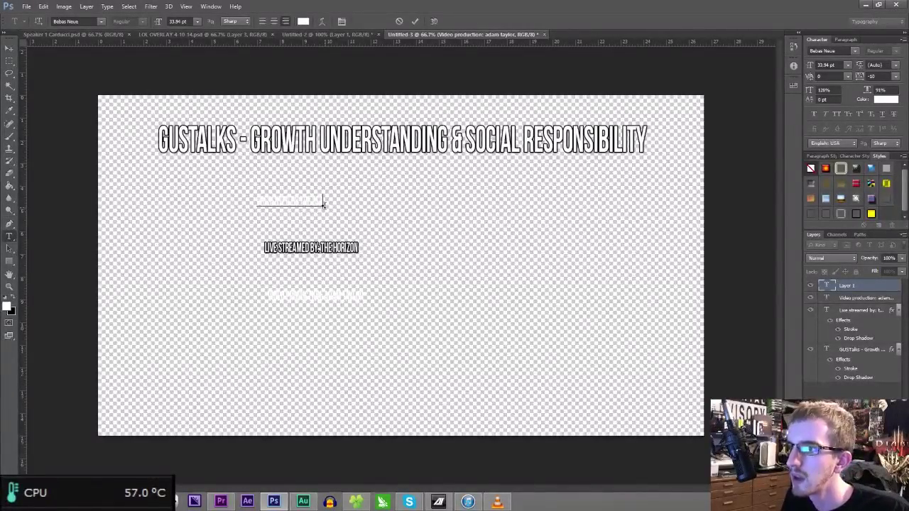
pyautogui.hotkey('ctrl', 'Return')
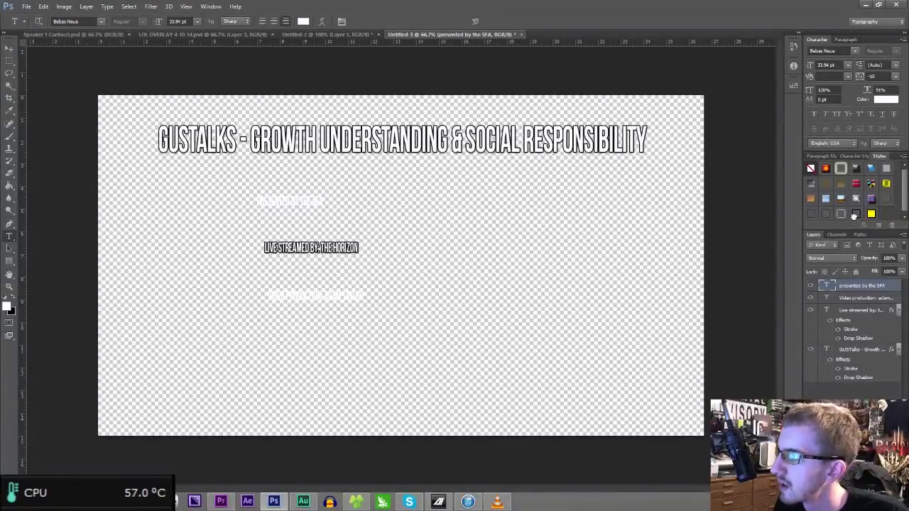
pyautogui.click(854, 215)
pyautogui.click(320, 201)
pyautogui.write('G')
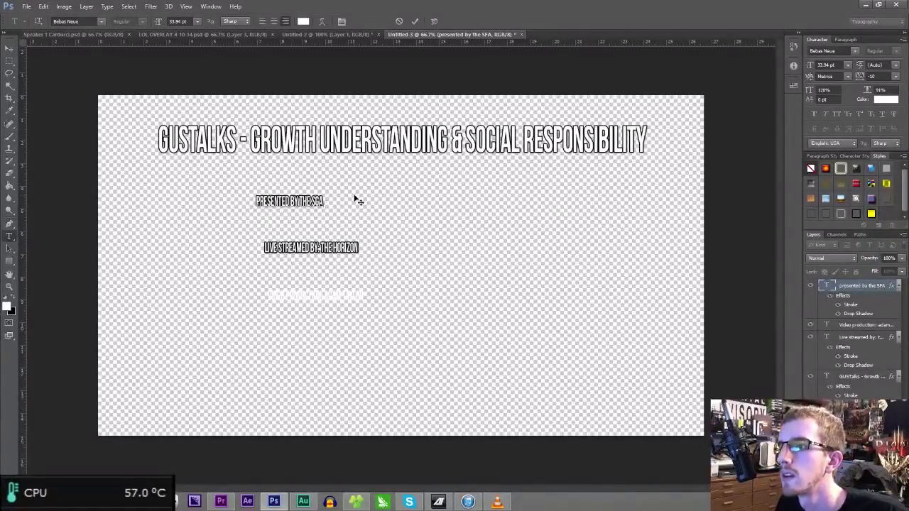
pyautogui.hotkey('ctrl', 'Return')
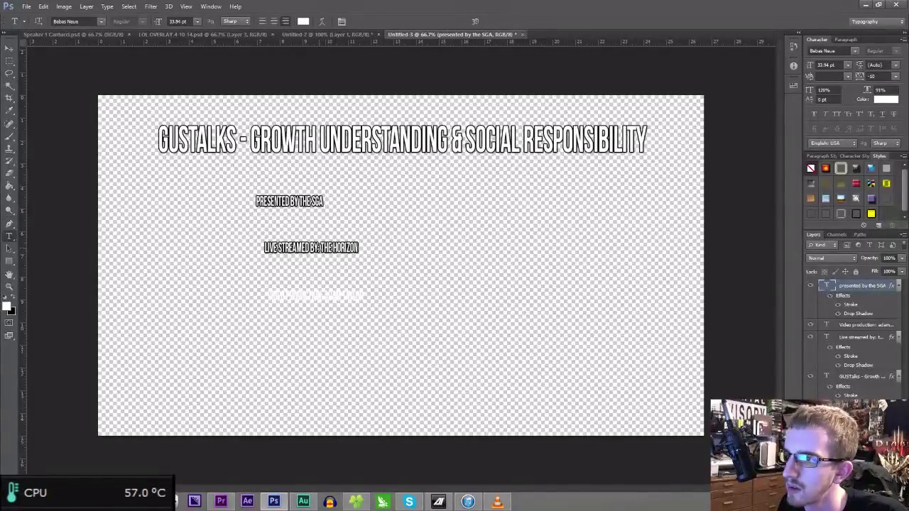
# - Reword the live credit back to LIVE STREAMING: THE HORIZON
pyautogui.click(358, 248)
pyautogui.press('Left')
pyautogui.press('Left')
pyautogui.press('Left')
pyautogui.press('Left')
pyautogui.press('Left')
pyautogui.press('Left')
pyautogui.press('Left')
pyautogui.press('Left')
pyautogui.press('Left')
pyautogui.press('Left')
pyautogui.press('Left')
pyautogui.press('Left')
pyautogui.press('Left')
pyautogui.press('BackSpace')
pyautogui.press('BackSpace')
pyautogui.press('BackSpace')
pyautogui.press('BackSpace')
pyautogui.press('BackSpace')
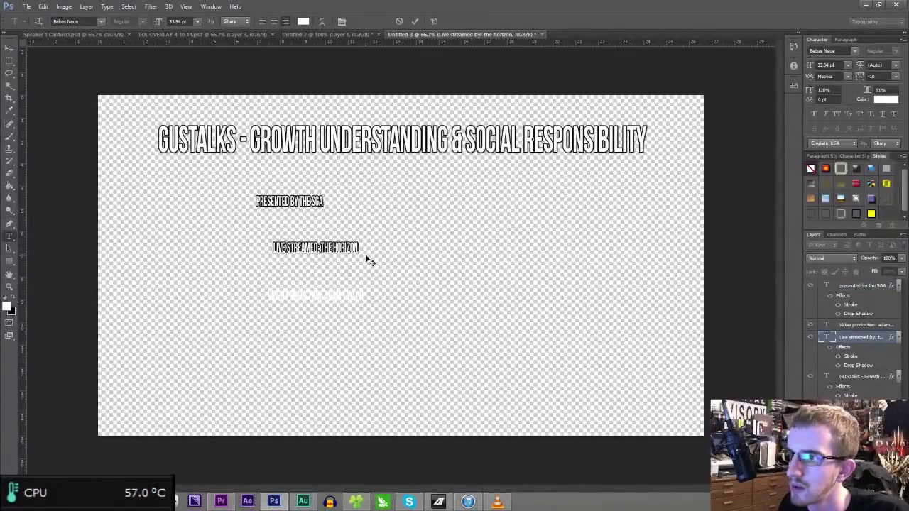
pyautogui.write('ing')
pyautogui.hotkey('ctrl', 'Return')
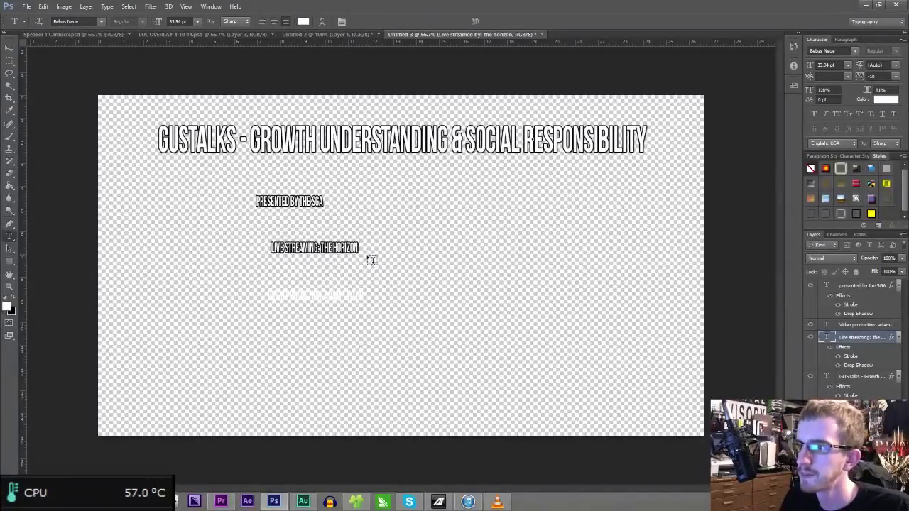
# - Apply the outlined, shadowed style to the video production credit line
pyautogui.click(858, 325)
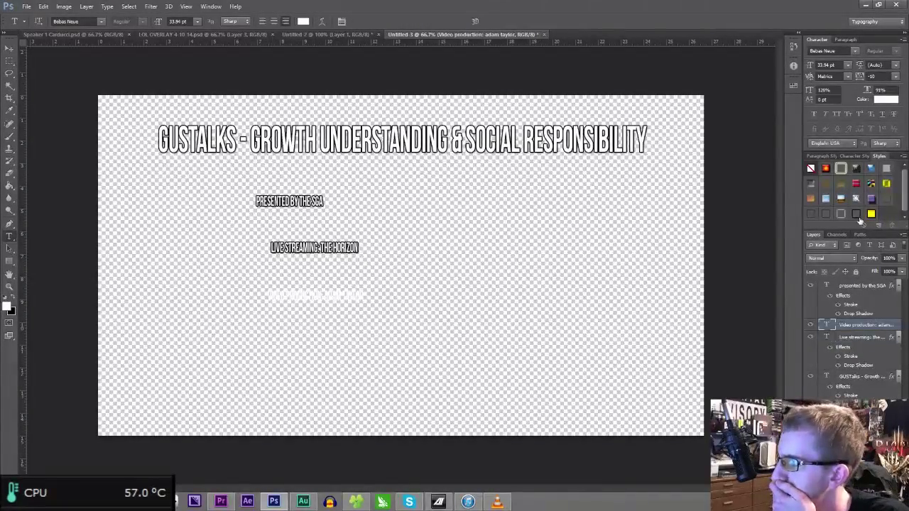
pyautogui.click(857, 213)
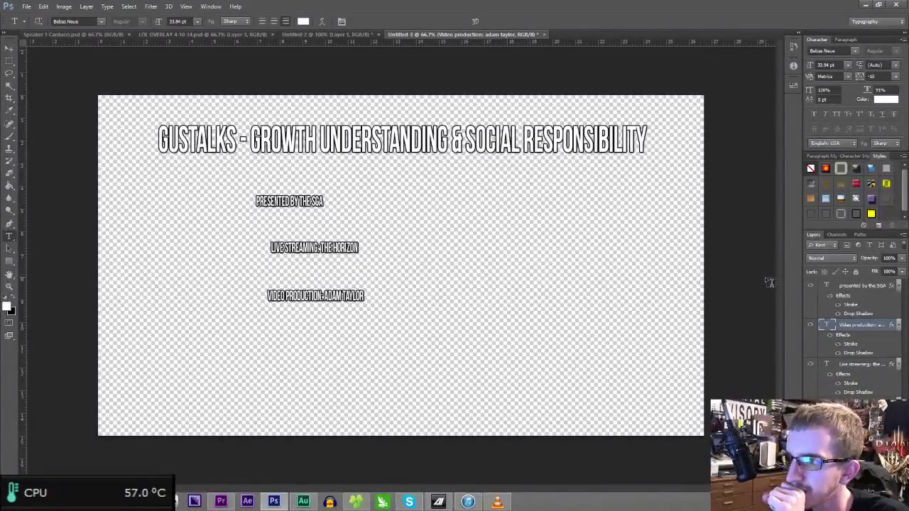
pyautogui.click(858, 404)
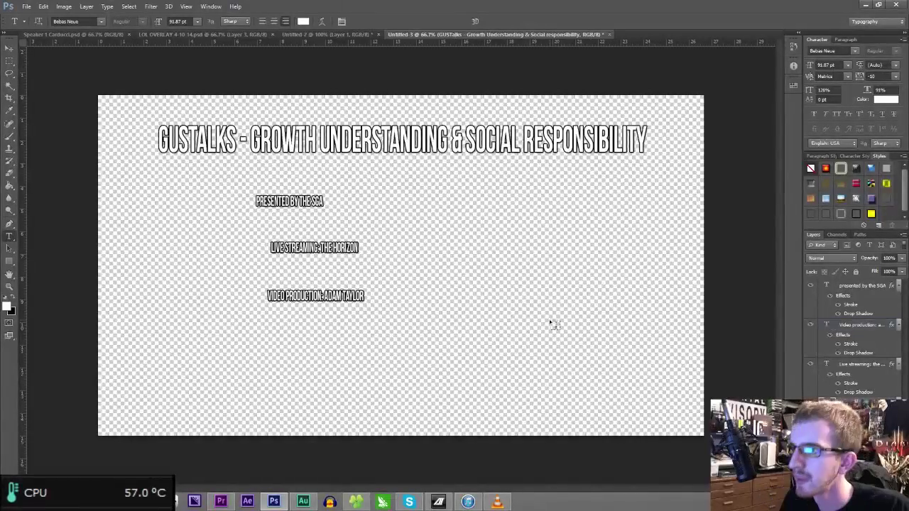
# - Enlarge the PRESENTED BY THE SGA line and shift it slightly right
pyautogui.click(860, 289)
pyautogui.hotkey('ctrl', 't')
pyautogui.moveTo(326, 207); pyautogui.dragTo(491, 248)
pyautogui.moveTo(468, 240); pyautogui.dragTo(509, 243)
pyautogui.press('Return')
# - Scale up the video production and LIVE STREAMING: THE HORIZON lines
pyautogui.click(884, 326)
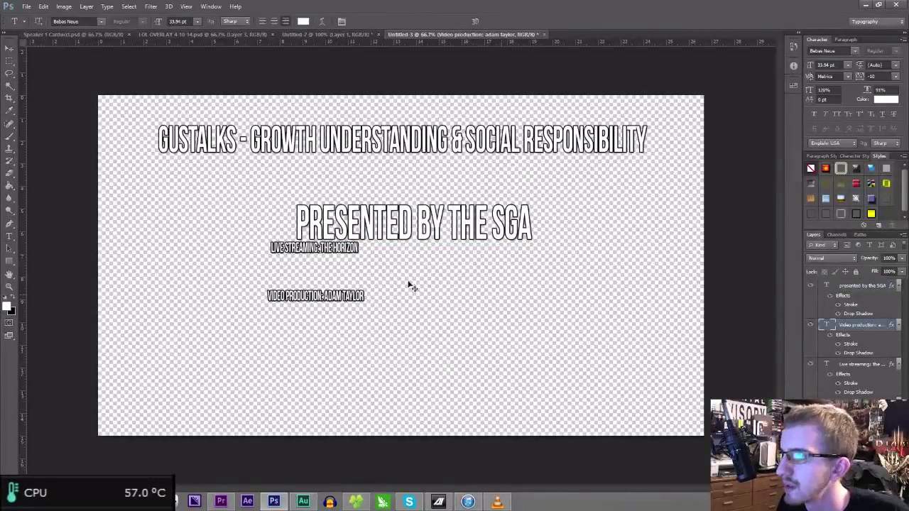
pyautogui.hotkey('ctrl', 't')
pyautogui.moveTo(368, 300); pyautogui.dragTo(594, 348)
pyautogui.press('Return')
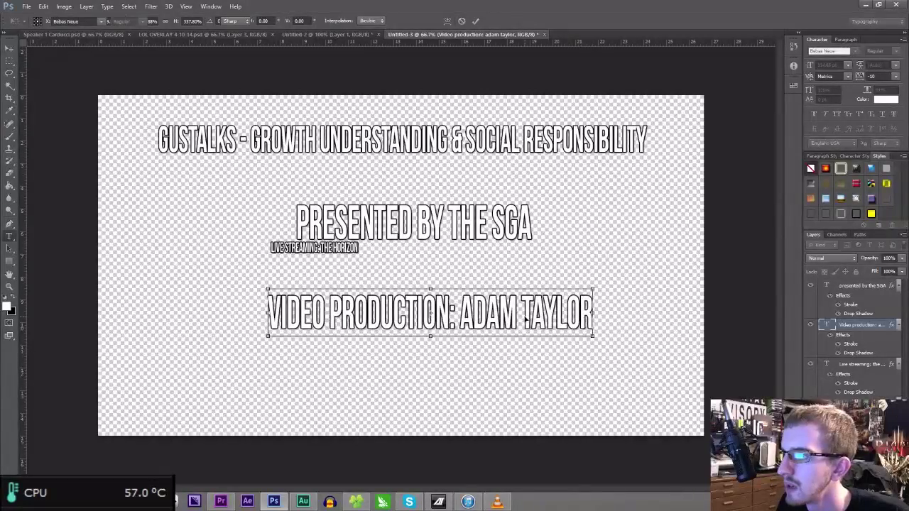
pyautogui.click(862, 363)
pyautogui.hotkey('ctrl', 't')
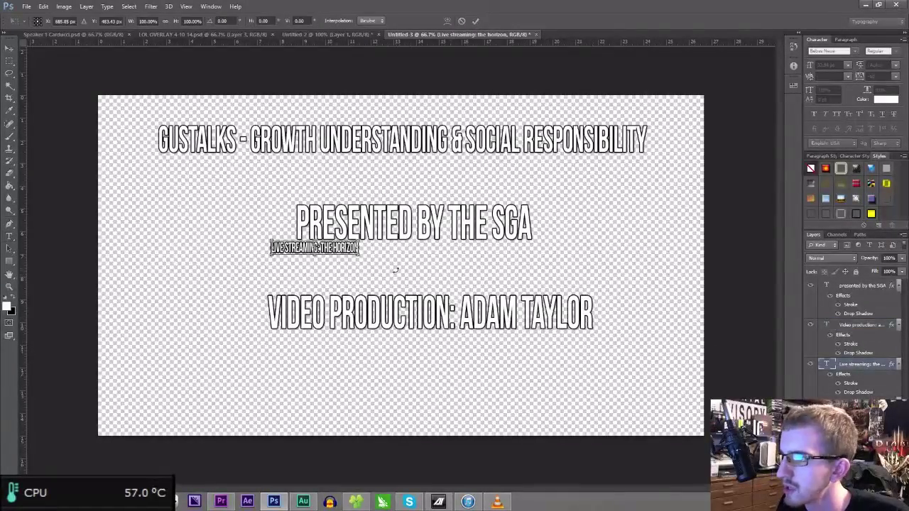
pyautogui.moveTo(360, 254); pyautogui.dragTo(583, 288)
pyautogui.press('Return')
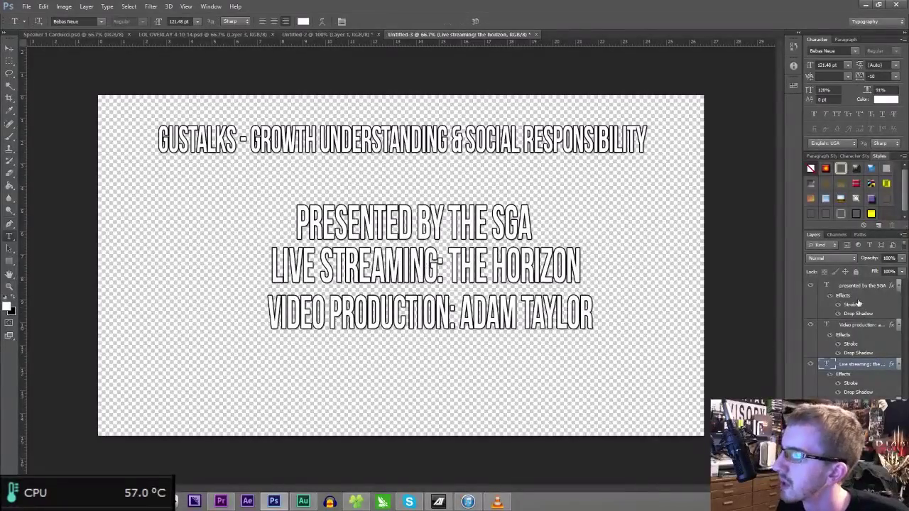
# - Align the three credit layers by their horizontal centers
pyautogui.keyDown('shift'); pyautogui.click(856, 285); pyautogui.keyUp('shift')
pyautogui.hotkey('ctrl', 'a')
pyautogui.click(107, 7)
pyautogui.moveTo(86, 7)
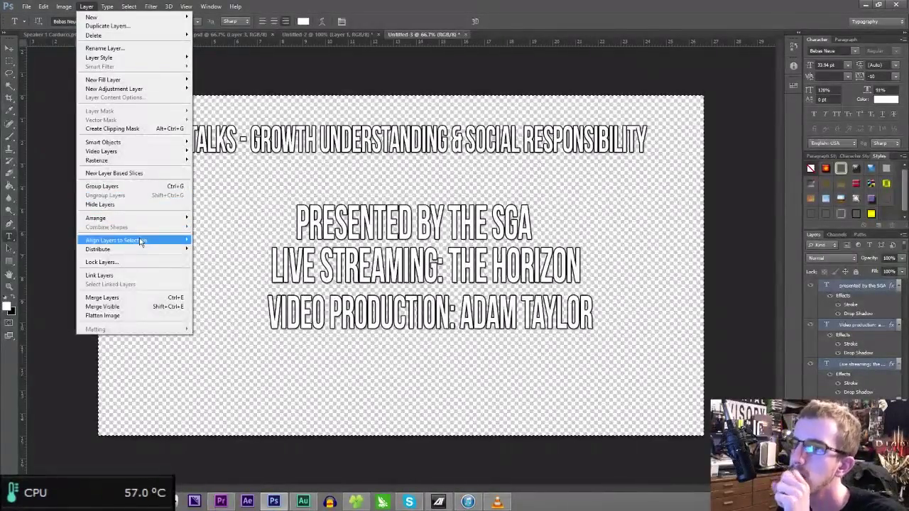
pyautogui.moveTo(143, 242)
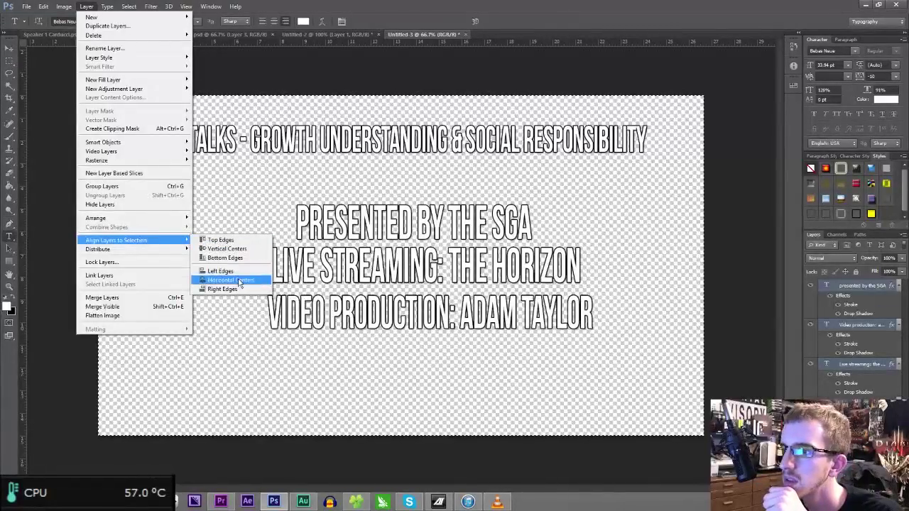
pyautogui.click(228, 280)
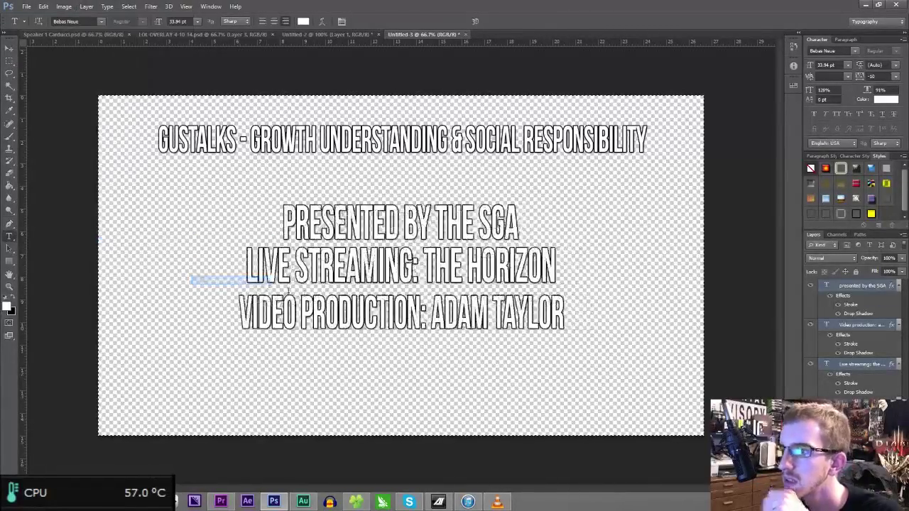
# - Move the live streaming and video production lines down to even spacing, then Save As
pyautogui.click(892, 325)
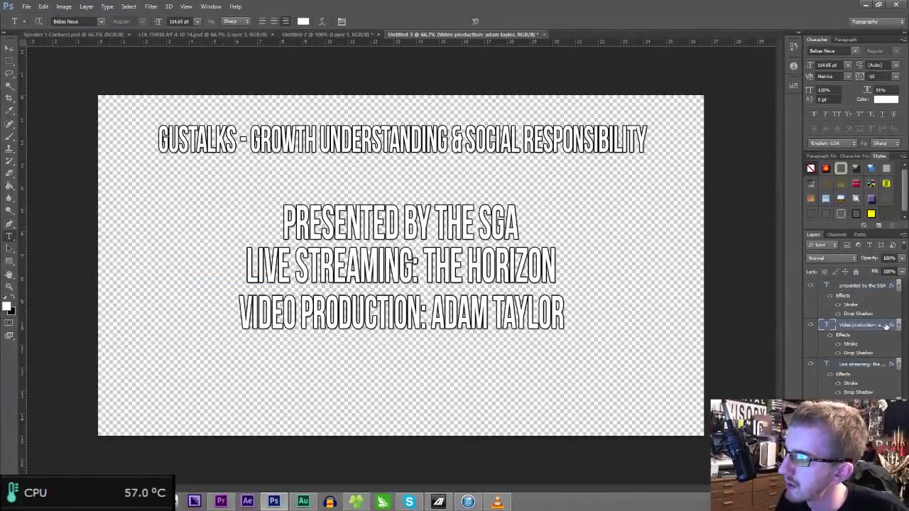
pyautogui.click(853, 365)
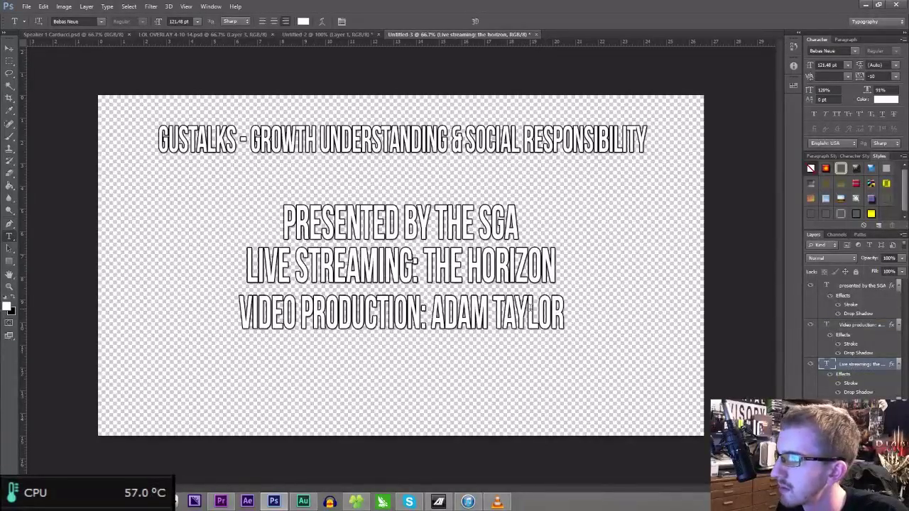
pyautogui.press('v')
pyautogui.moveTo(365, 236); pyautogui.dragTo(374, 250)
pyautogui.click(861, 326)
pyautogui.hotkey('shift', 'Down')
pyautogui.hotkey('shift', 'Down')
pyautogui.hotkey('shift', 'Down')
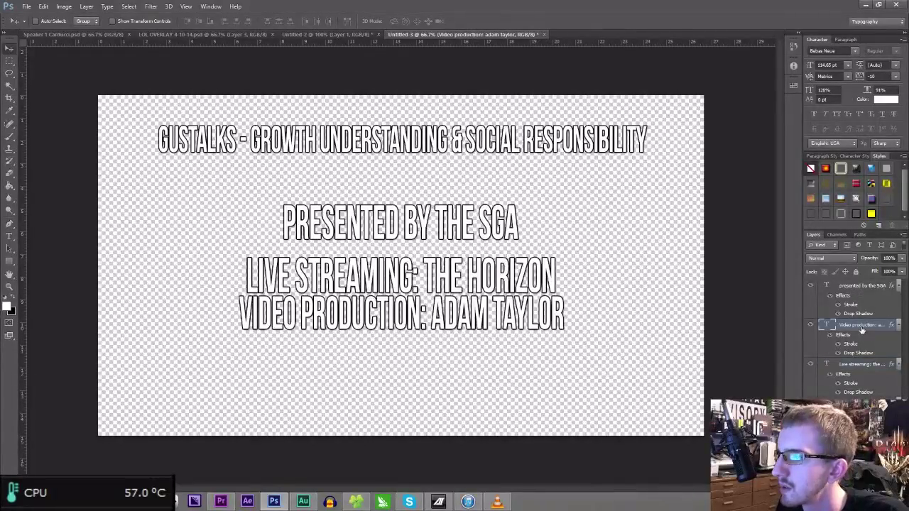
pyautogui.hotkey('shift', 'Down')
pyautogui.hotkey('shift', 'Down')
pyautogui.press('Up')
pyautogui.press('Up')
pyautogui.press('Up')
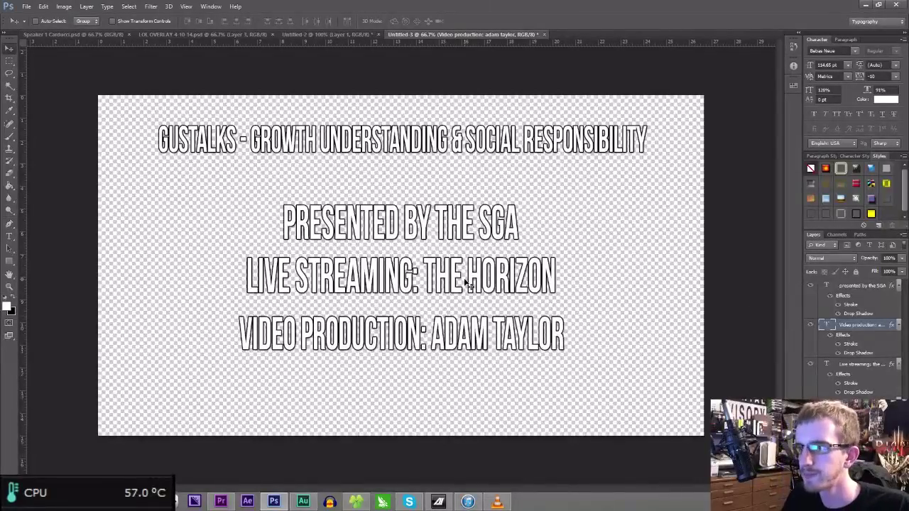
pyautogui.hotkey('ctrl', 'shift', 's')
# - Save the document as Credits.psd in D:\Horizon\GUSTalks, then select the three credit text layers
pyautogui.write('Credits')
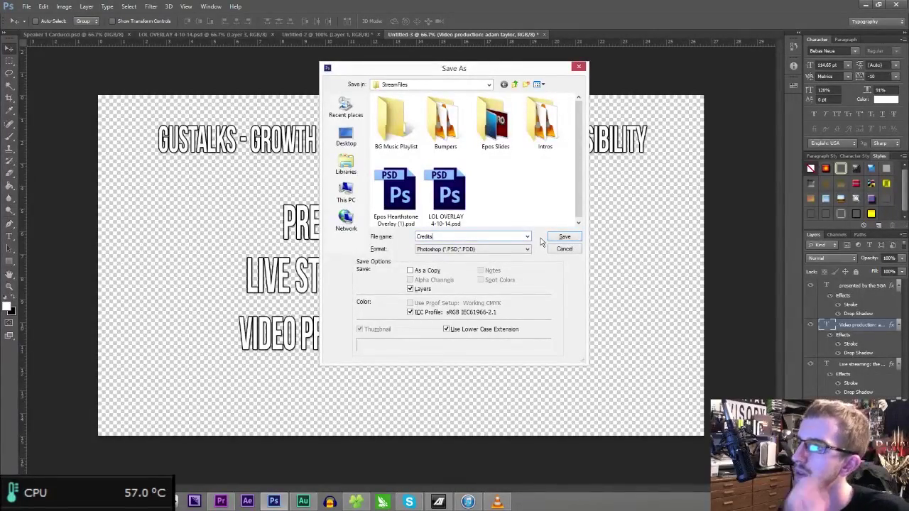
pyautogui.click(346, 192)
pyautogui.scroll(-6, 434, 184)
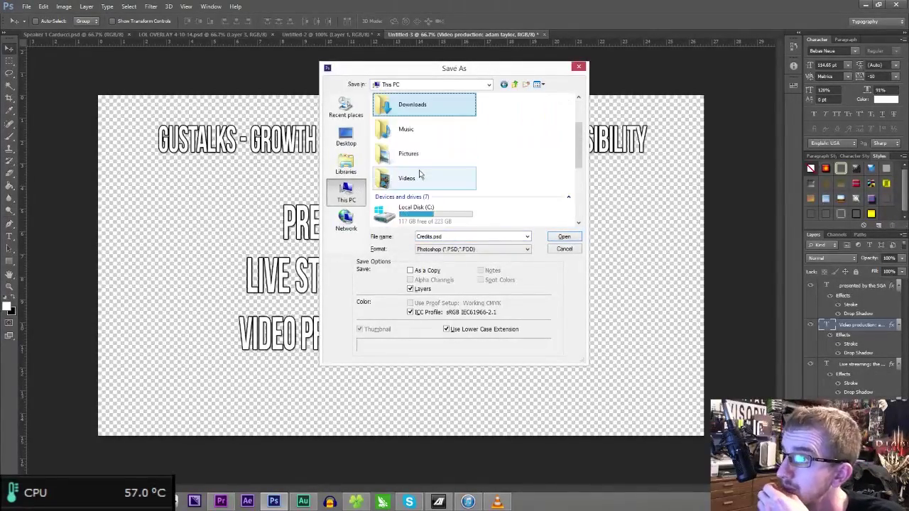
pyautogui.click(448, 176)
pyautogui.click(447, 176)
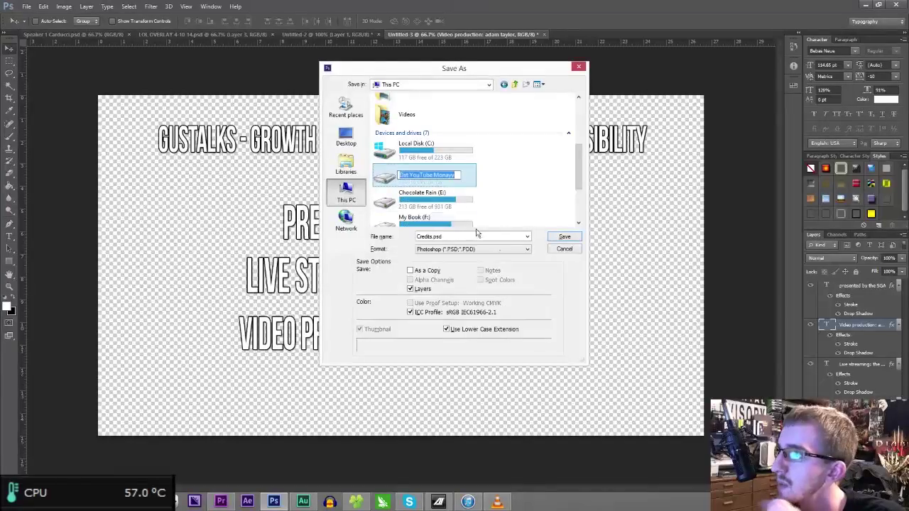
pyautogui.click(458, 175)
pyautogui.doubleClick(457, 174)
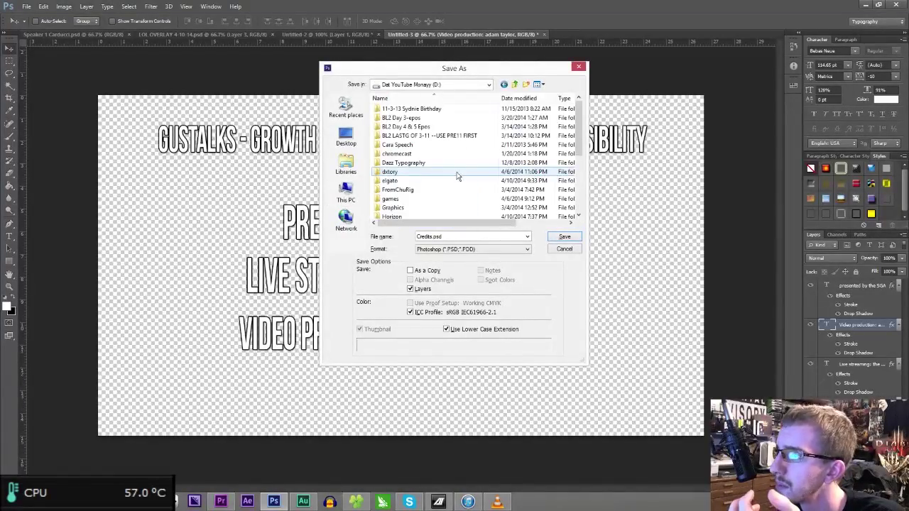
pyautogui.scroll(-1, 414, 177)
pyautogui.doubleClick(412, 178)
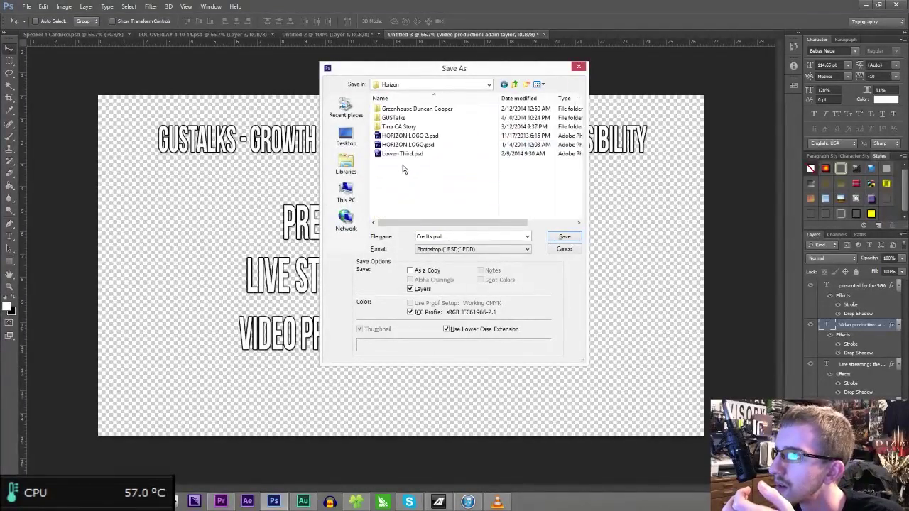
pyautogui.doubleClick(407, 119)
pyautogui.click(564, 236)
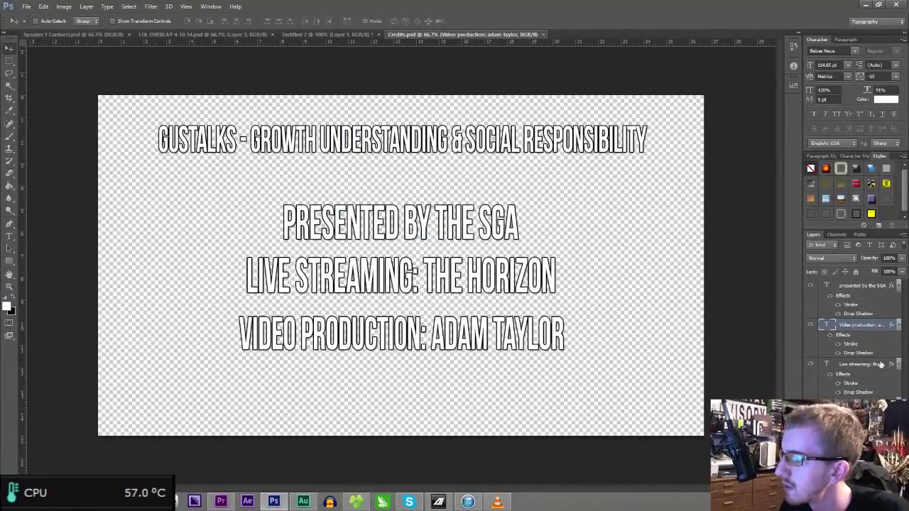
pyautogui.click(881, 364)
pyautogui.keyDown('shift'); pyautogui.click(854, 288); pyautogui.keyUp('shift')
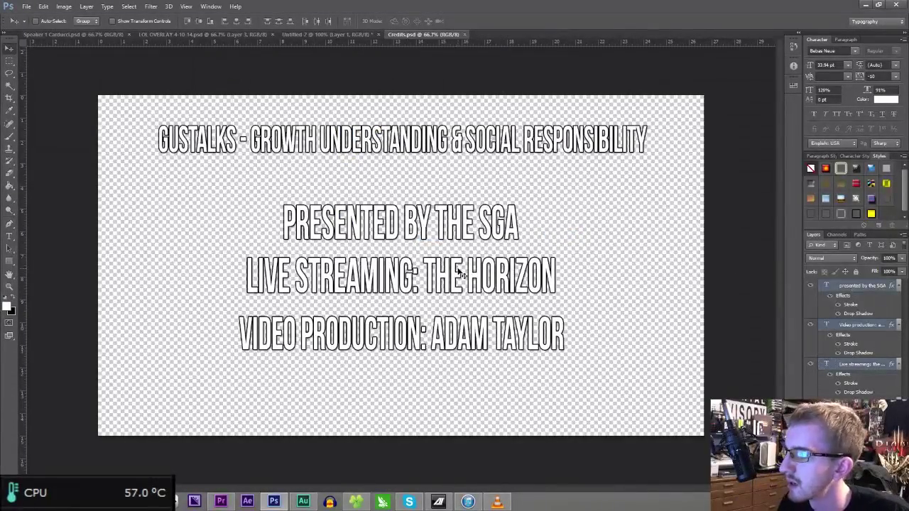
# - Nudge the credit lines up and add an outlined CAMERA WORK line, enlarged, below VIDEO PRODUCTION
pyautogui.press('Up')
pyautogui.press('Up')
pyautogui.press('Up')
pyautogui.press('Up')
pyautogui.press('Up')
pyautogui.press('Up')
pyautogui.press('Up')
pyautogui.press('Up')
pyautogui.press('Up')
pyautogui.press('Up')
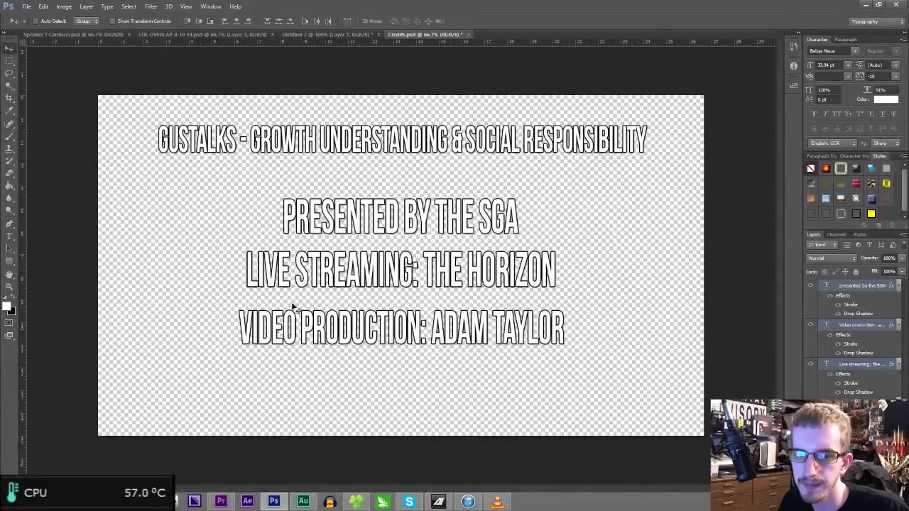
pyautogui.click(10, 236)
pyautogui.click(317, 387)
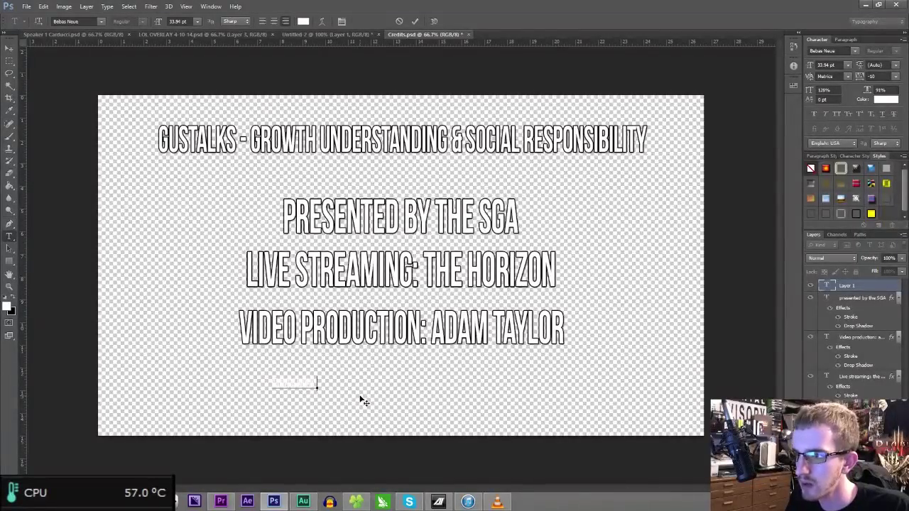
pyautogui.write('s.com')
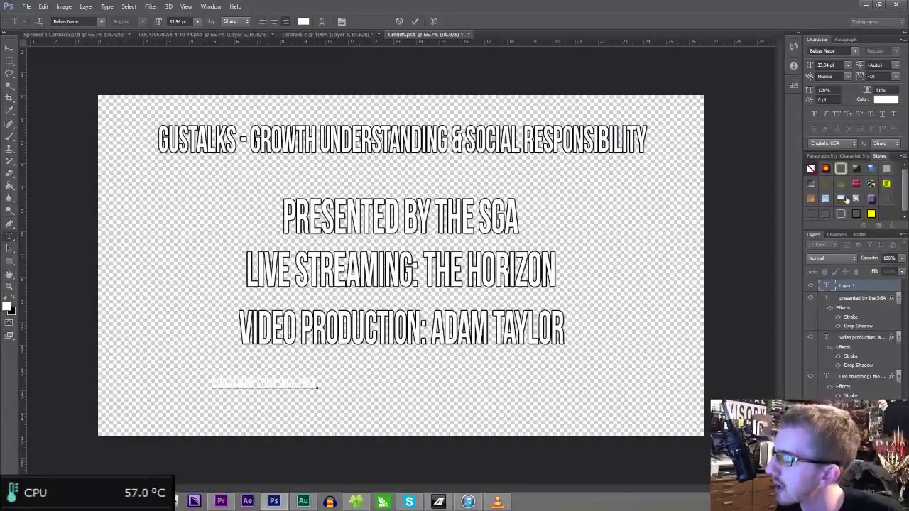
pyautogui.click(853, 213)
pyautogui.hotkey('ctrl', 't')
pyautogui.moveTo(317, 377); pyautogui.dragTo(565, 364)
pyautogui.moveTo(504, 363); pyautogui.dragTo(477, 393)
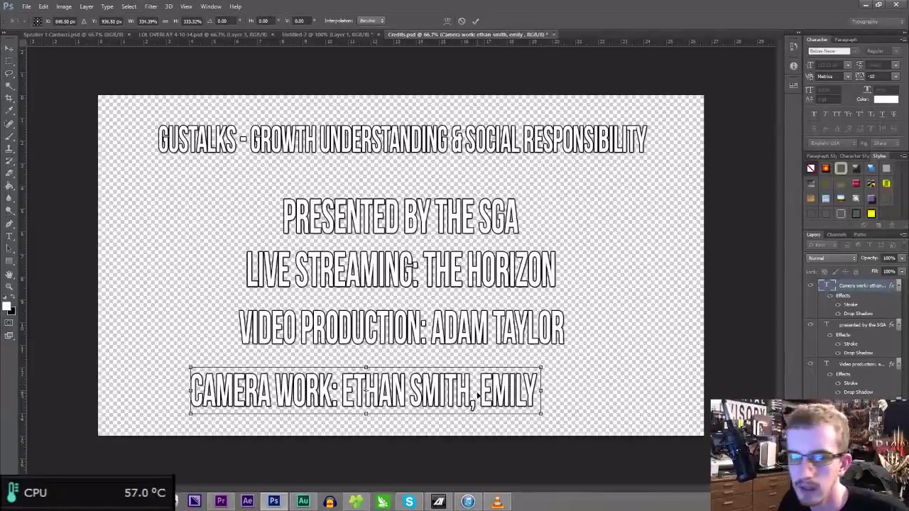
pyautogui.press('Return')
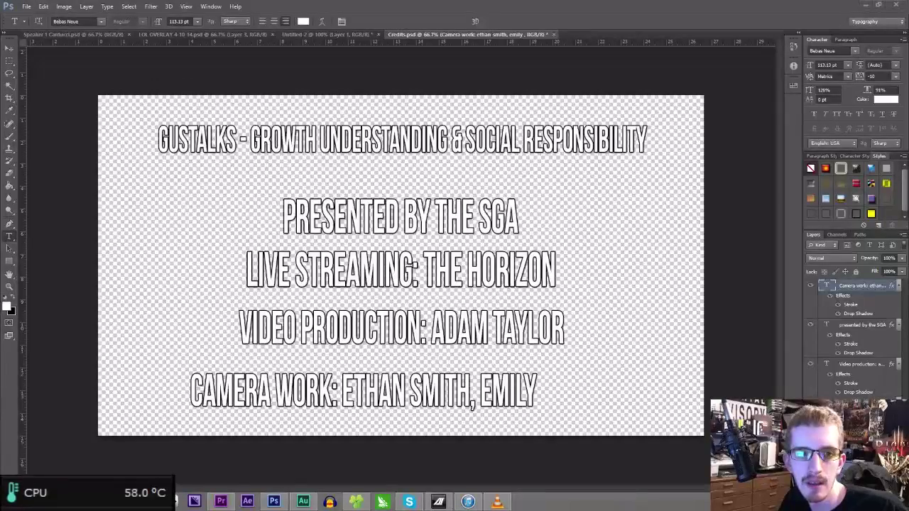
# - Complete the camera work line's operator names, centre it horizontally, and switch to the Move tool
pyautogui.doubleClick(505, 389)
pyautogui.click(547, 387)
pyautogui.hotkey('ctrl', 'Return')
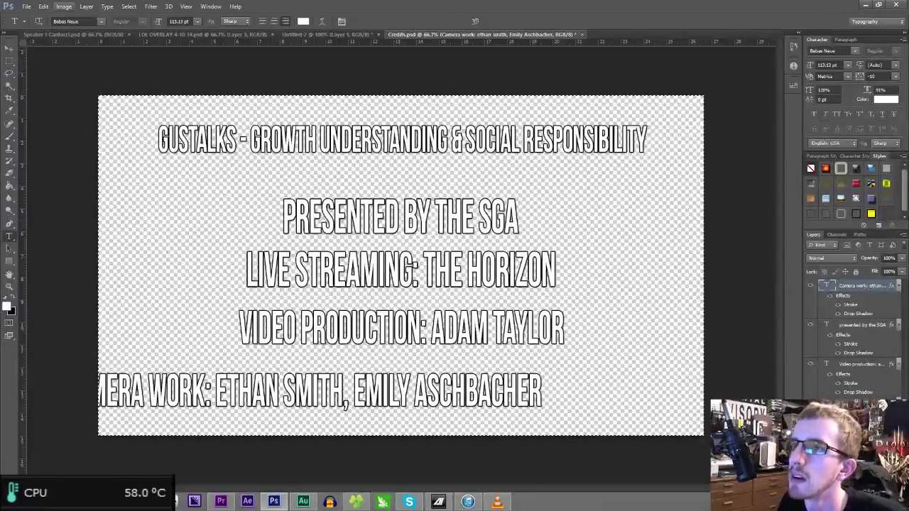
pyautogui.click(64, 6)
pyautogui.moveTo(138, 240)
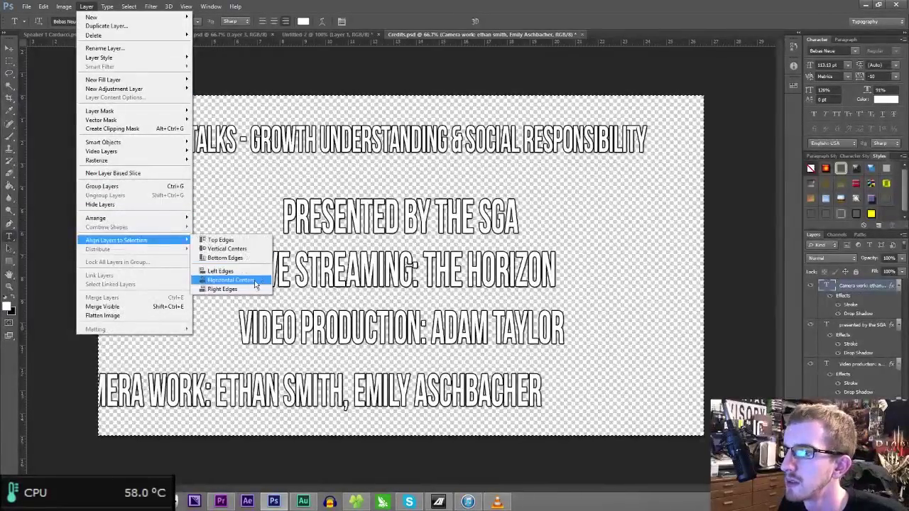
pyautogui.click(231, 280)
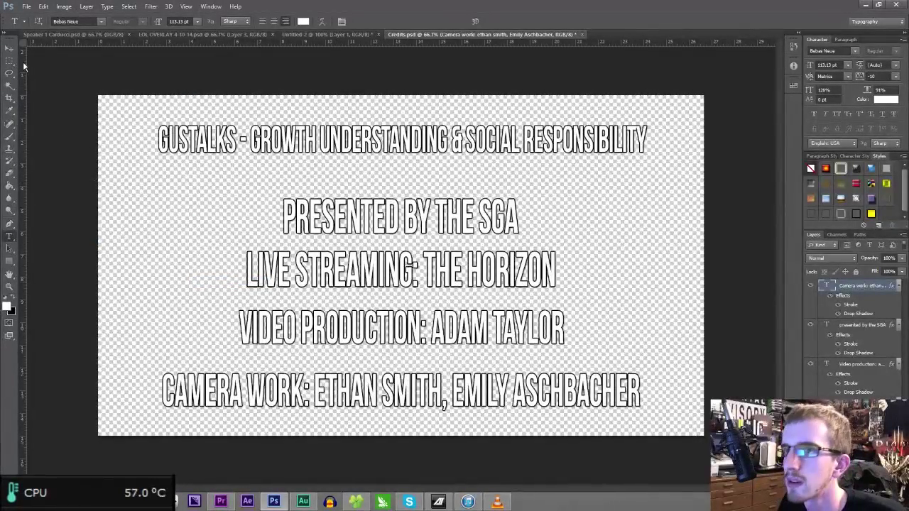
pyautogui.click(9, 48)
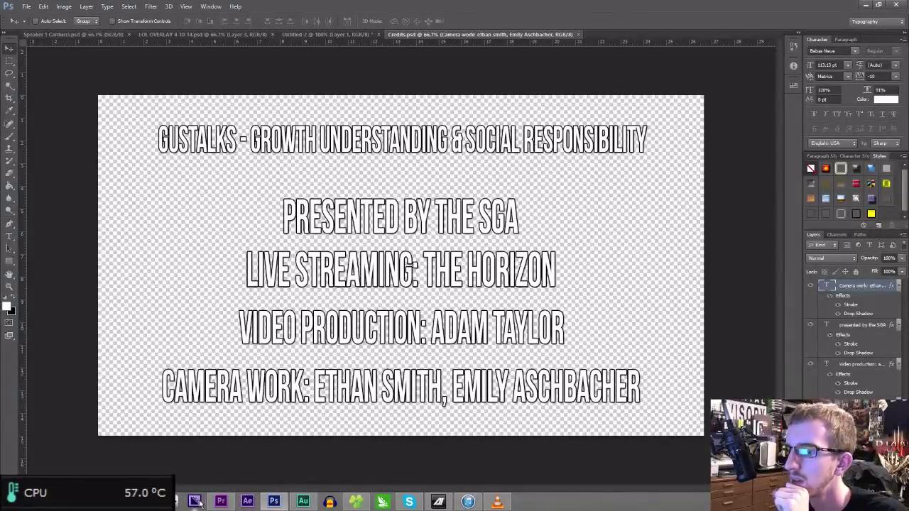
# - Import Credits.psd from the GUSTalks folder into the Speaker 1 bin and drag it toward the sequence end
pyautogui.click(221, 502)
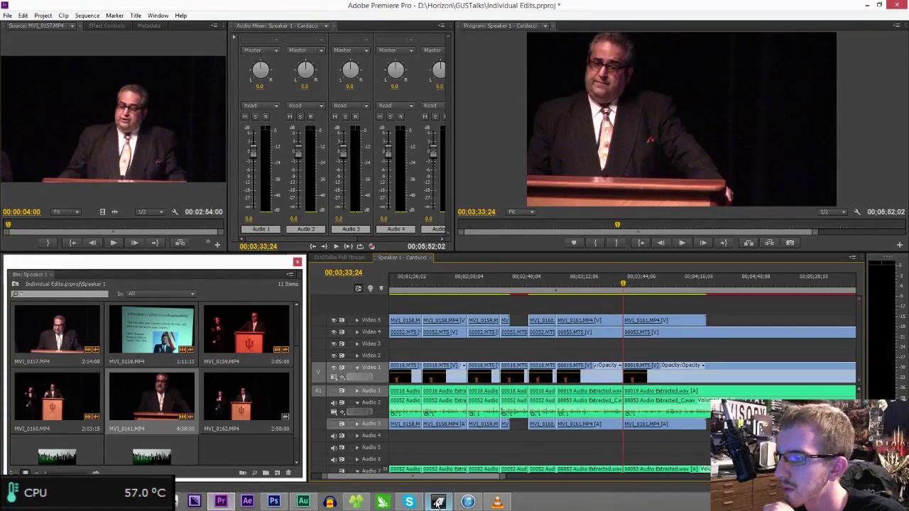
pyautogui.scroll(-1, 233, 401)
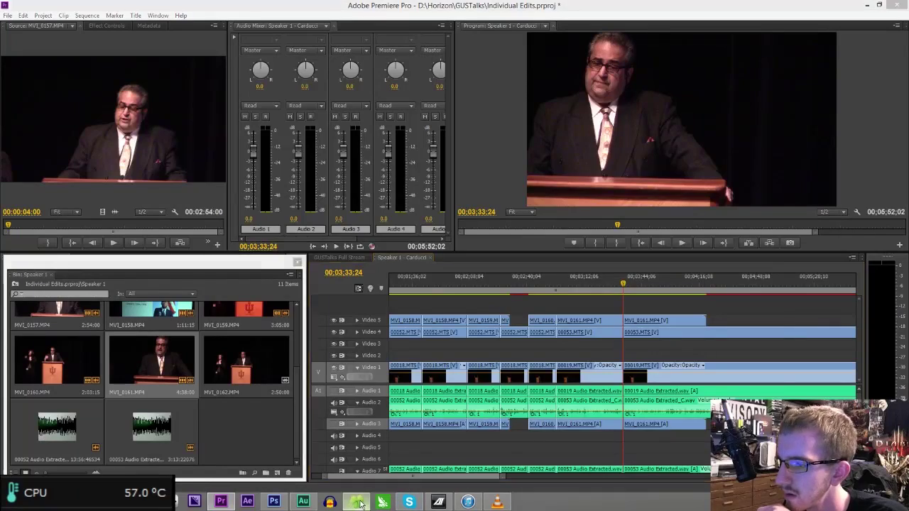
pyautogui.click(361, 503)
pyautogui.click(242, 90)
pyautogui.click(310, 299)
pyautogui.moveTo(270, 305); pyautogui.dragTo(162, 327)
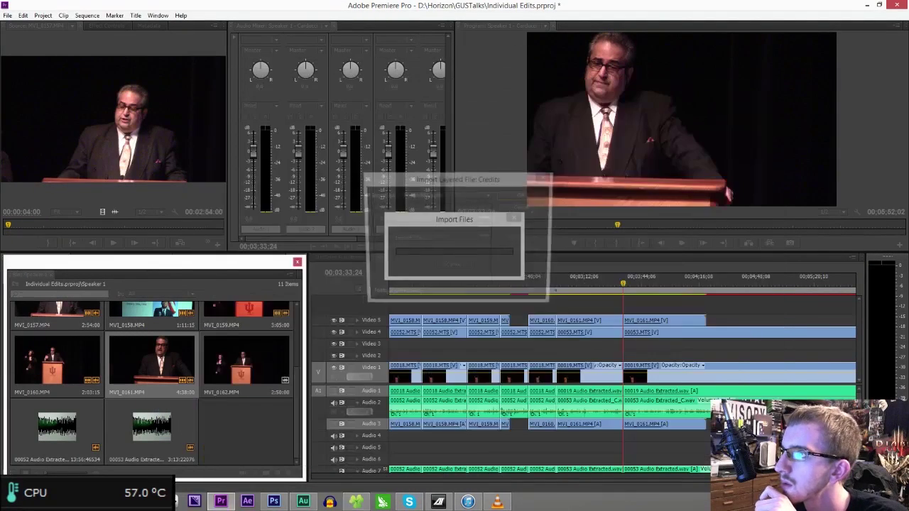
pyautogui.press('Return')
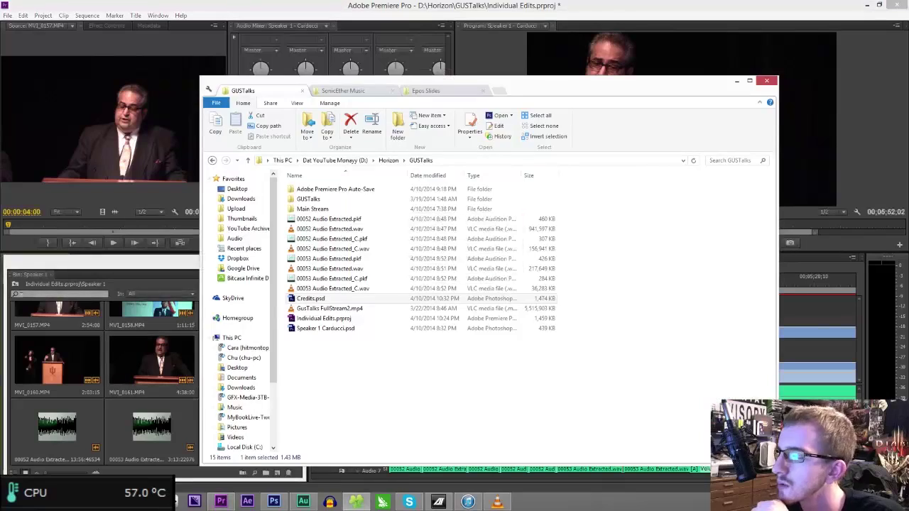
pyautogui.click(611, 25)
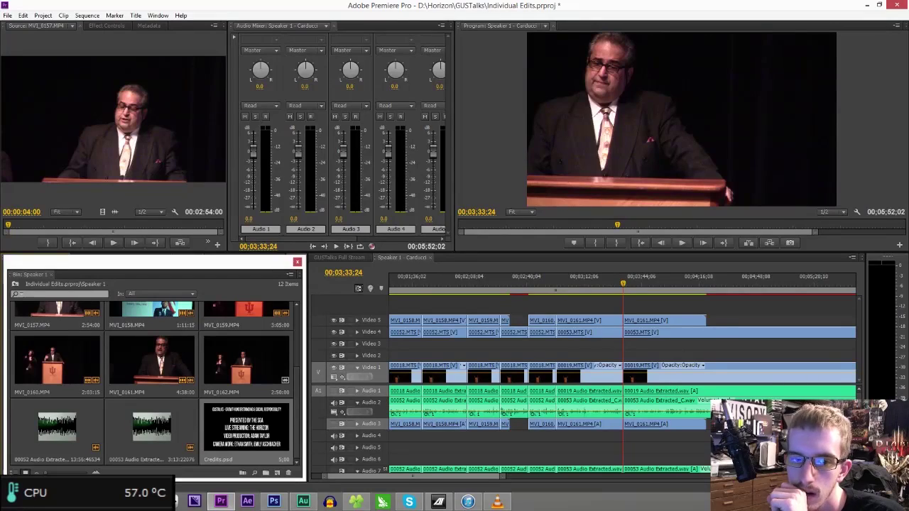
pyautogui.moveTo(242, 430); pyautogui.dragTo(710, 308)
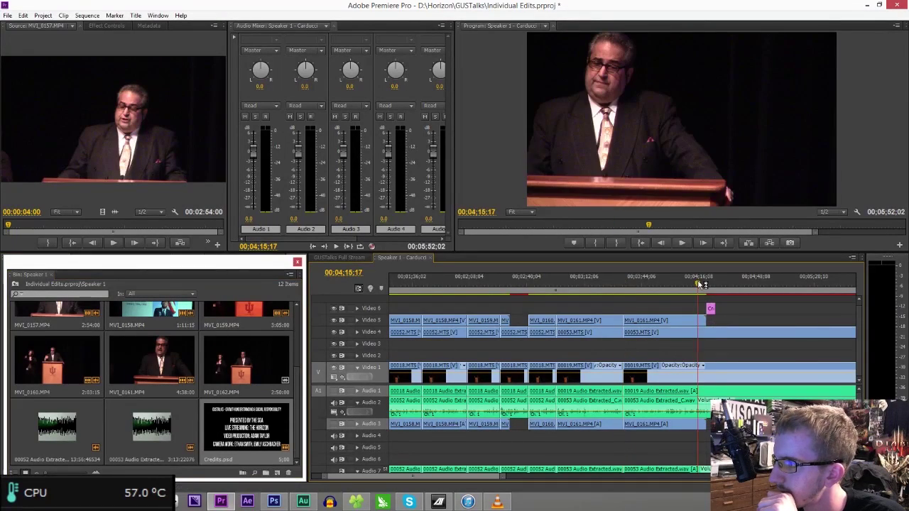
# - Place Credits on a new Video 6 track starting near 04;24 and preview the ending from 04;18
pyautogui.click(713, 286)
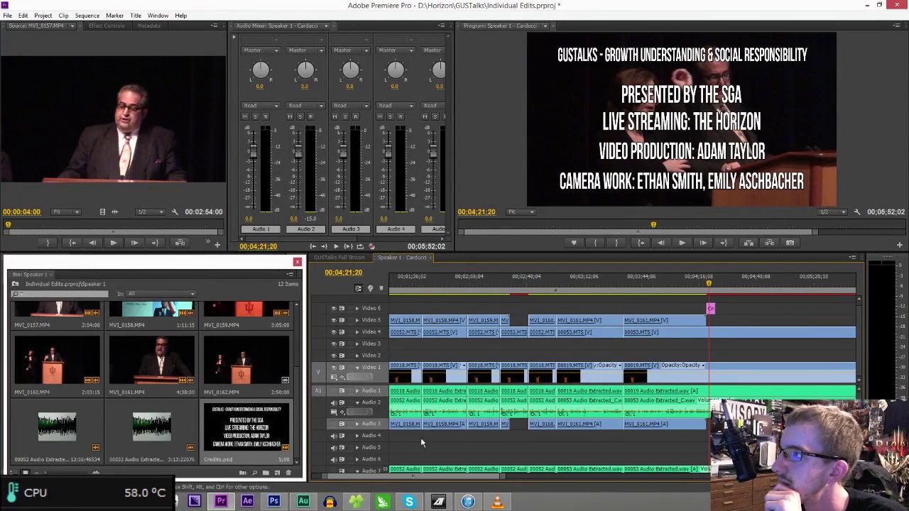
pyautogui.moveTo(499, 481); pyautogui.dragTo(484, 474)
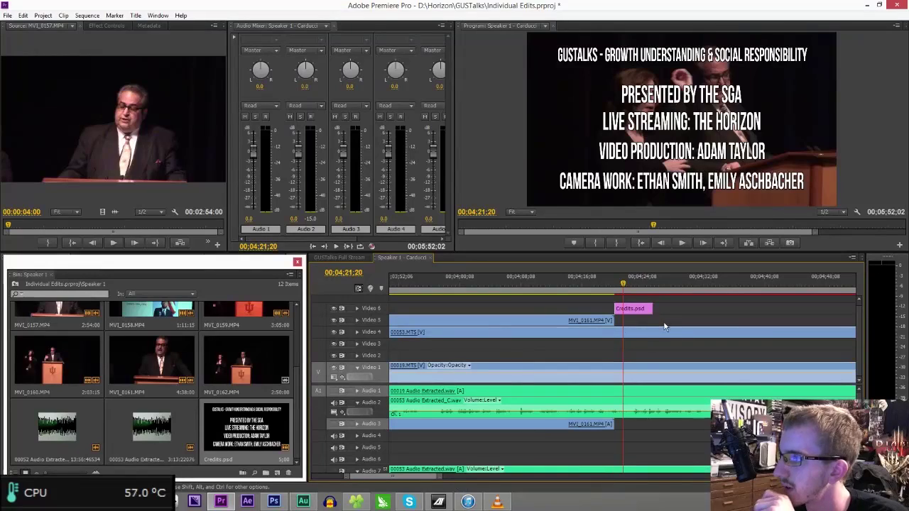
pyautogui.moveTo(645, 316); pyautogui.dragTo(671, 317)
pyautogui.click(601, 286)
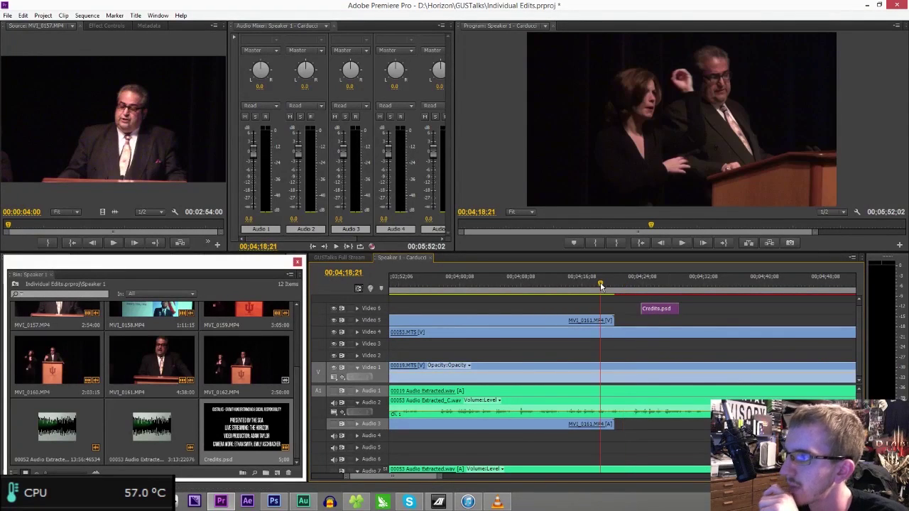
pyautogui.press('space')
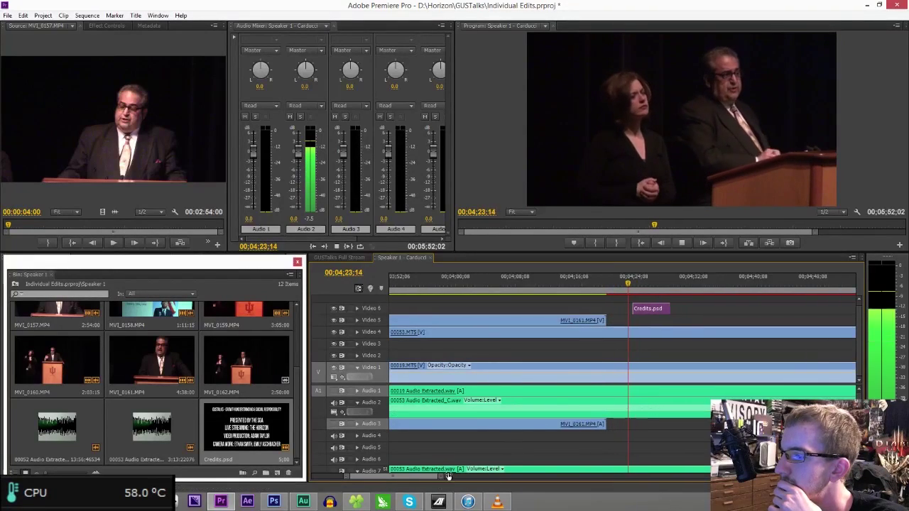
pyautogui.press('-')
pyautogui.press('-')
pyautogui.press('-')
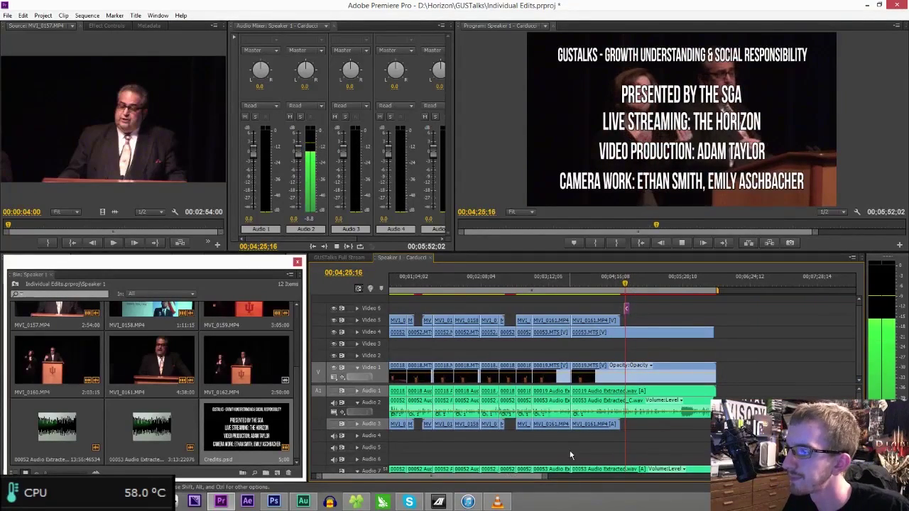
pyautogui.moveTo(544, 481); pyautogui.dragTo(468, 480)
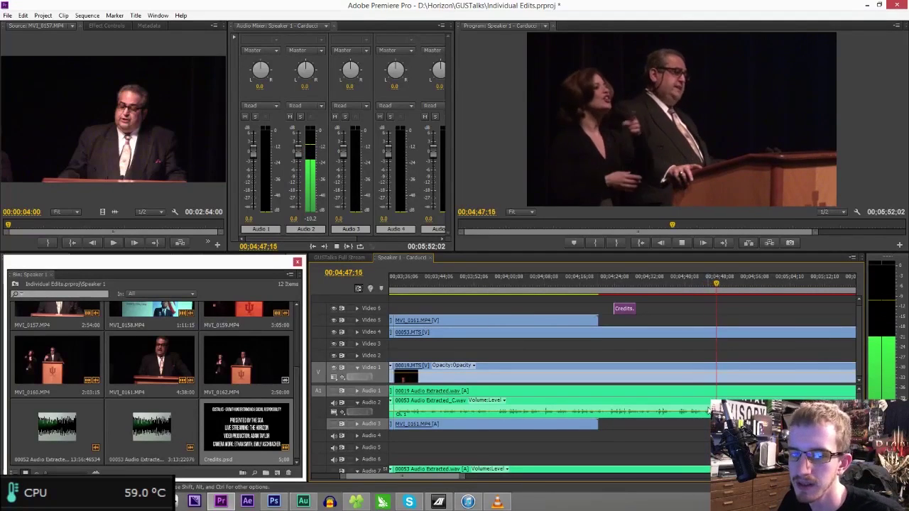
# - Review the ending and razor Video 1 and Audio 1 at 04;33;13
pyautogui.click(674, 284)
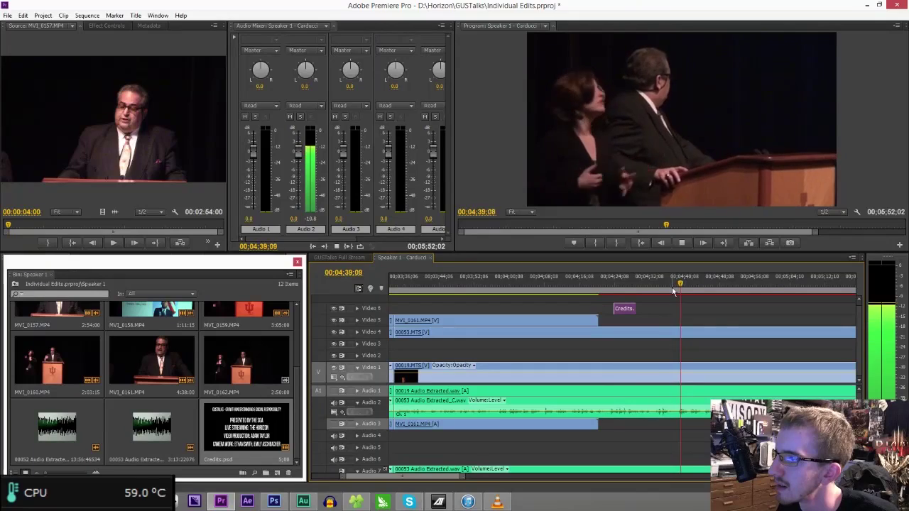
pyautogui.click(671, 284)
pyautogui.press('space')
pyautogui.click(648, 284)
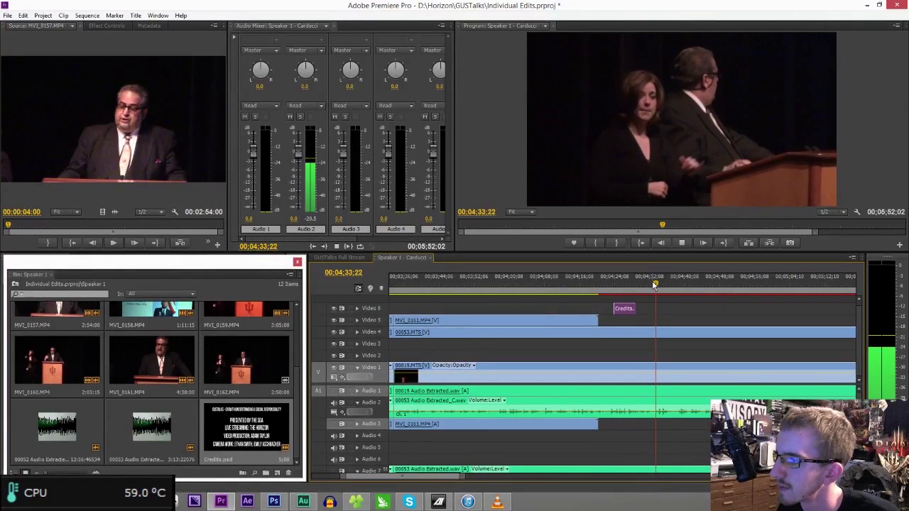
pyautogui.click(652, 285)
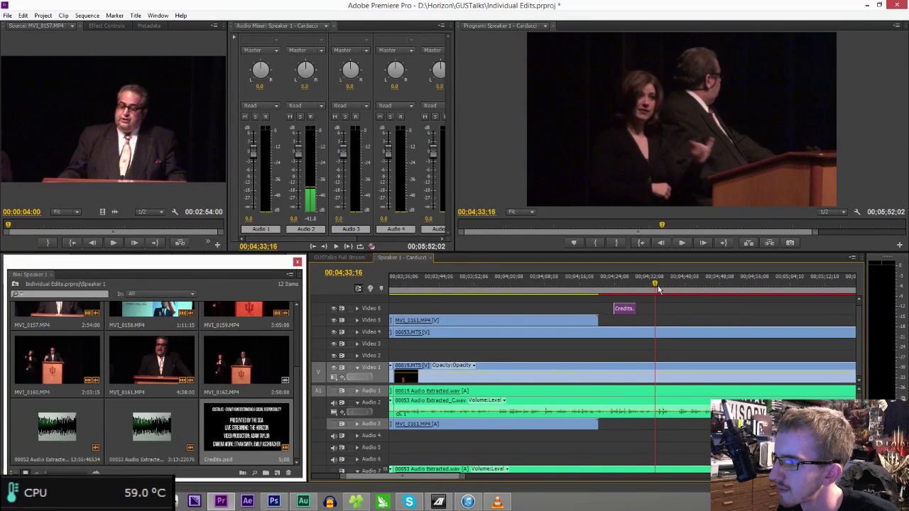
pyautogui.click(658, 286)
pyautogui.hotkey('ctrl', 'k')
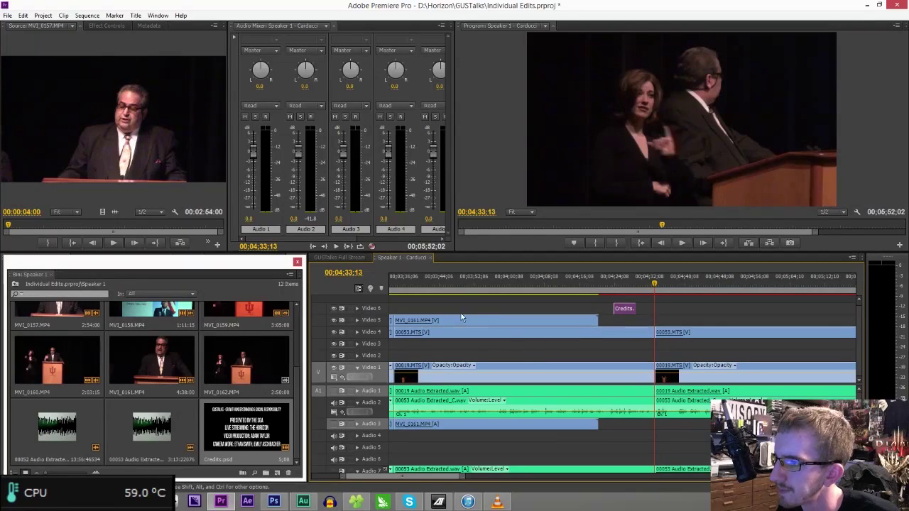
# - Delete all clips after the cut, close the gap, move Credits later, and preview from 03;32
pyautogui.click(399, 277)
pyautogui.press('space')
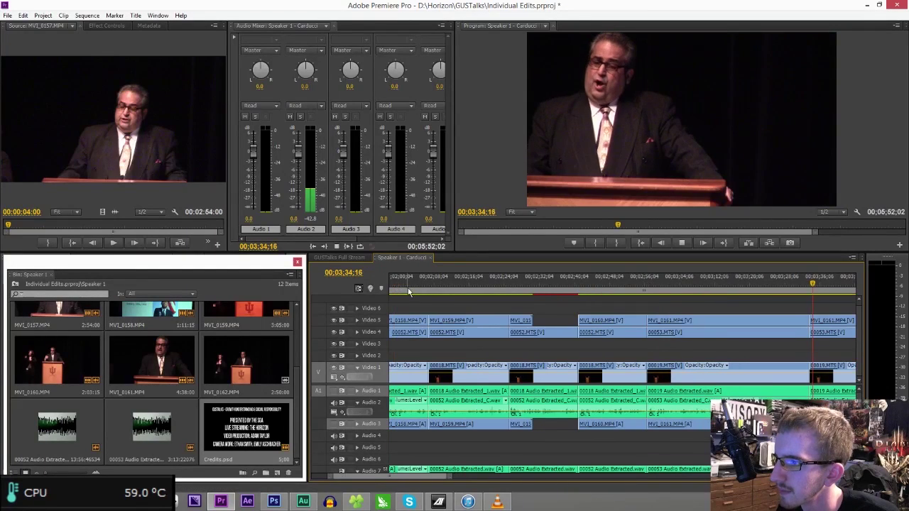
pyautogui.press('space')
pyautogui.press('-')
pyautogui.press('-')
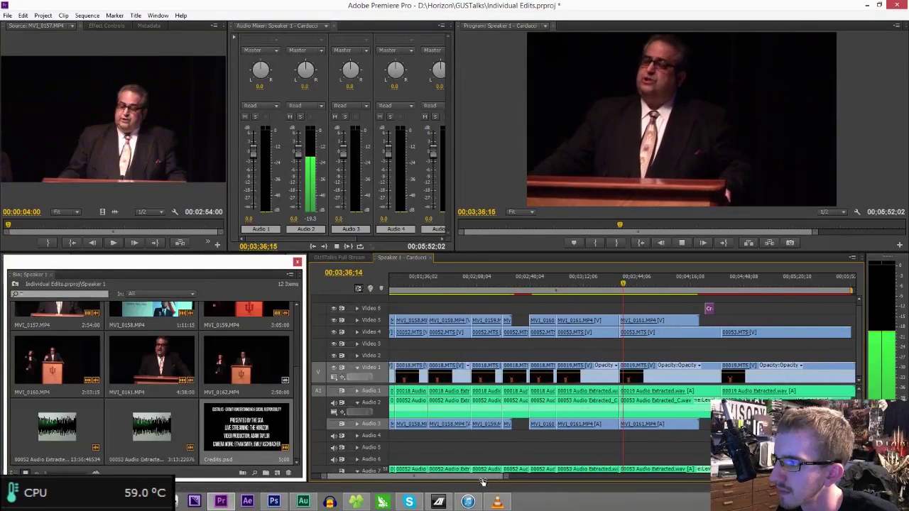
pyautogui.moveTo(640, 310); pyautogui.dragTo(665, 440)
pyautogui.press('Delete')
pyautogui.click(661, 369)
pyautogui.press('Delete')
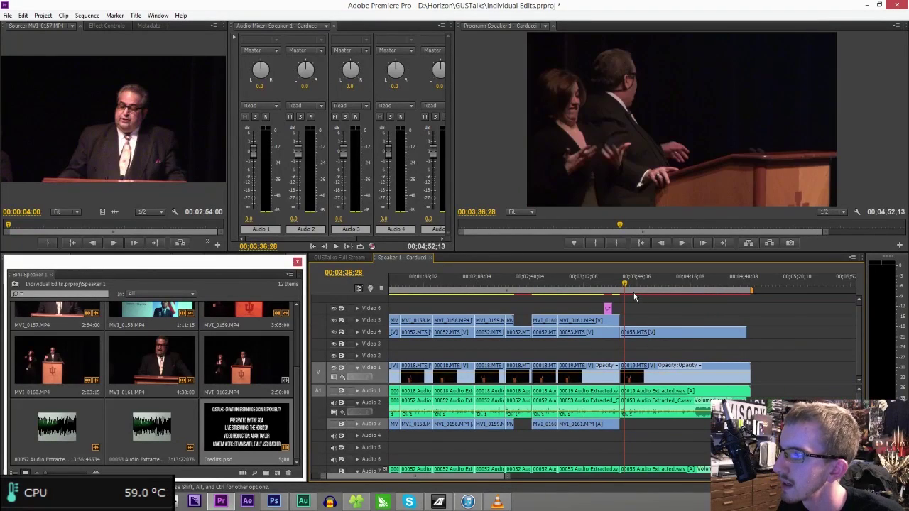
pyautogui.moveTo(607, 313); pyautogui.dragTo(681, 316)
pyautogui.click(619, 284)
pyautogui.press('space')
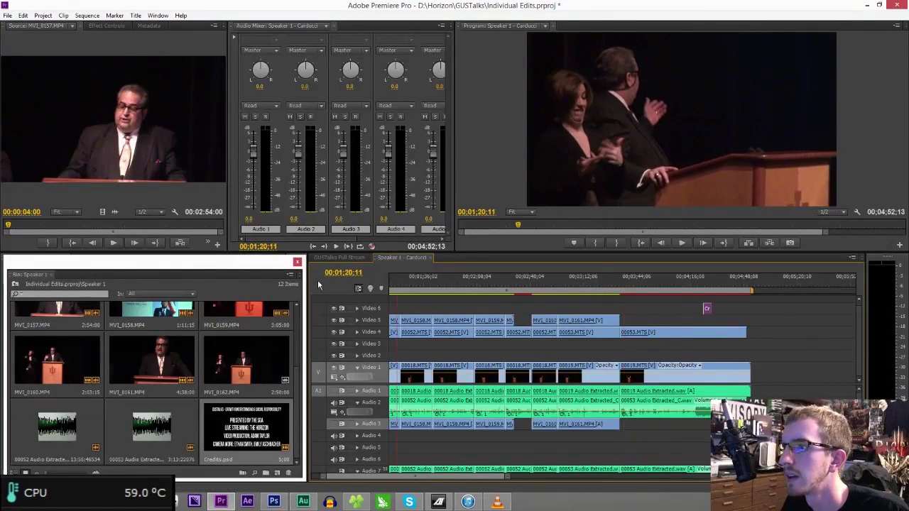
# - Stop playback and zoom in on the sequence opening around 00;00;04
pyautogui.press('\\')
pyautogui.press('Home')
pyautogui.press('space')
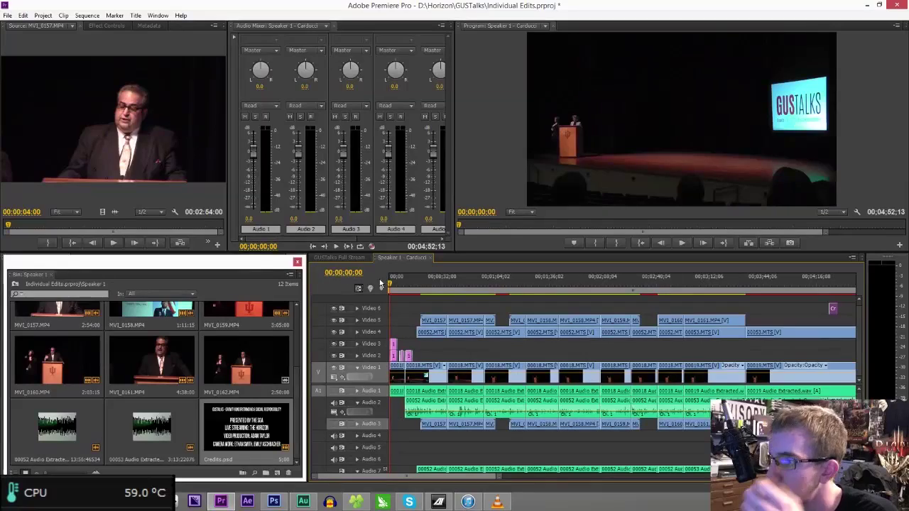
pyautogui.click(396, 285)
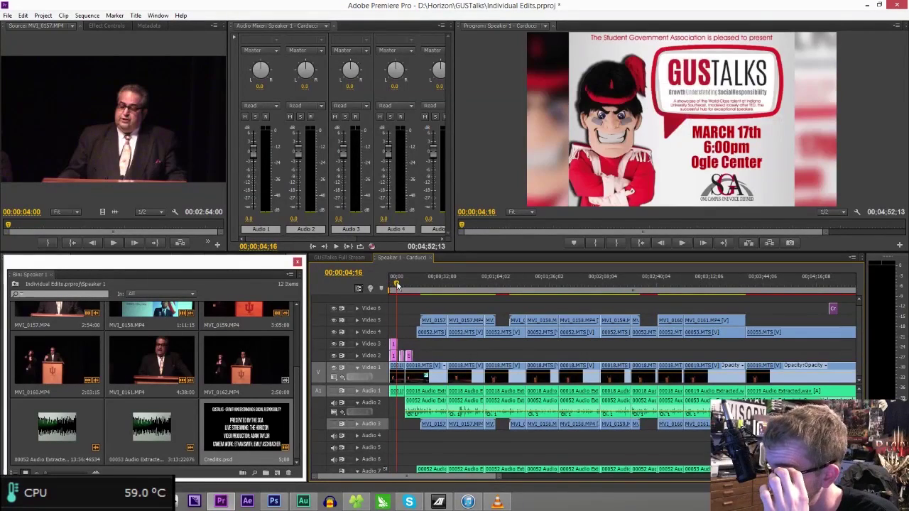
pyautogui.press('=')
pyautogui.press('=')
pyautogui.press('=')
pyautogui.press('=')
pyautogui.press('=')
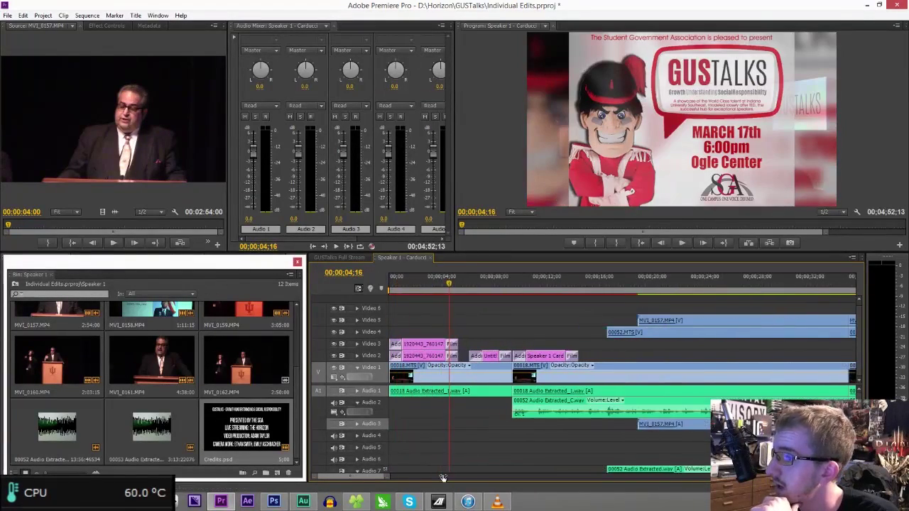
pyautogui.press('=')
pyautogui.press('=')
pyautogui.press('=')
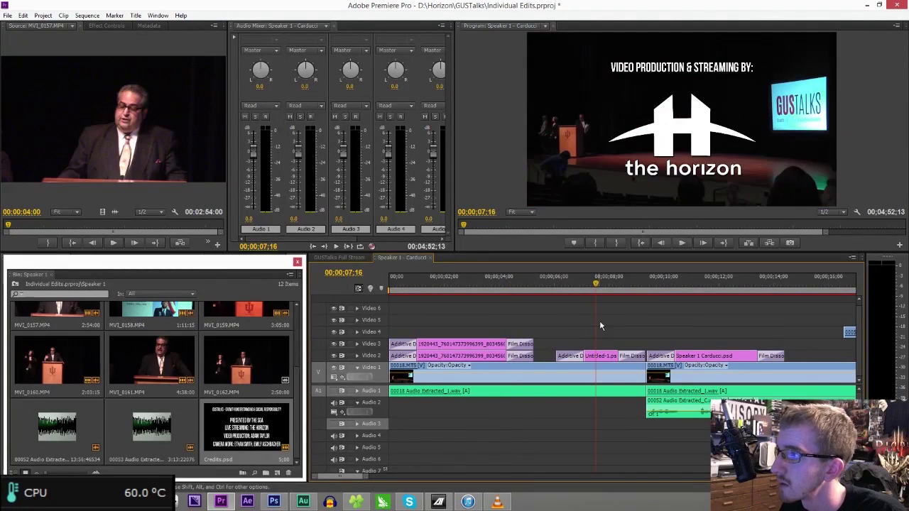
# - Move Untitled-1.psd on Video 2 seven frames earlier, close the gap, and play from 03;32;03
pyautogui.click(611, 359)
pyautogui.moveTo(610, 359); pyautogui.dragTo(634, 367)
pyautogui.press('Delete')
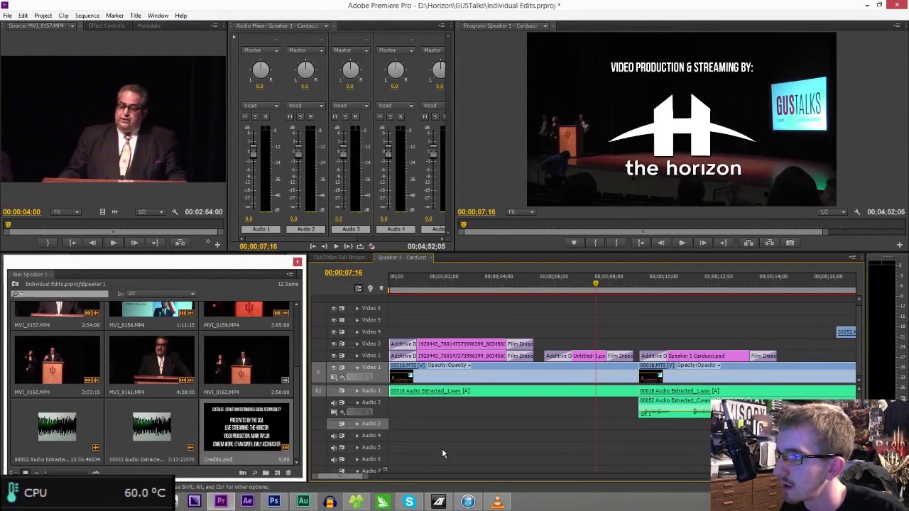
pyautogui.moveTo(365, 477); pyautogui.dragTo(474, 473)
pyautogui.click(711, 281)
pyautogui.press('space')
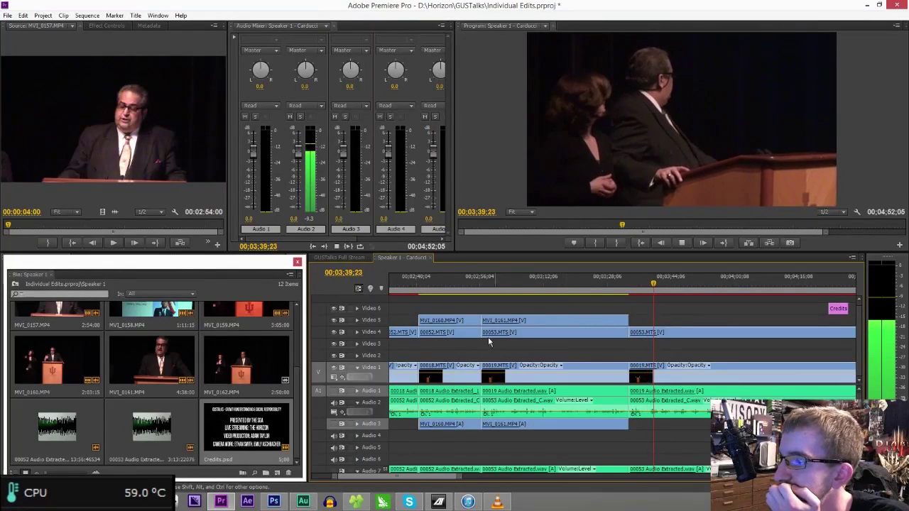
# - Stop playback near 03;58 and move the Credits clip back to the playhead
pyautogui.scroll(-3, 430, 480)
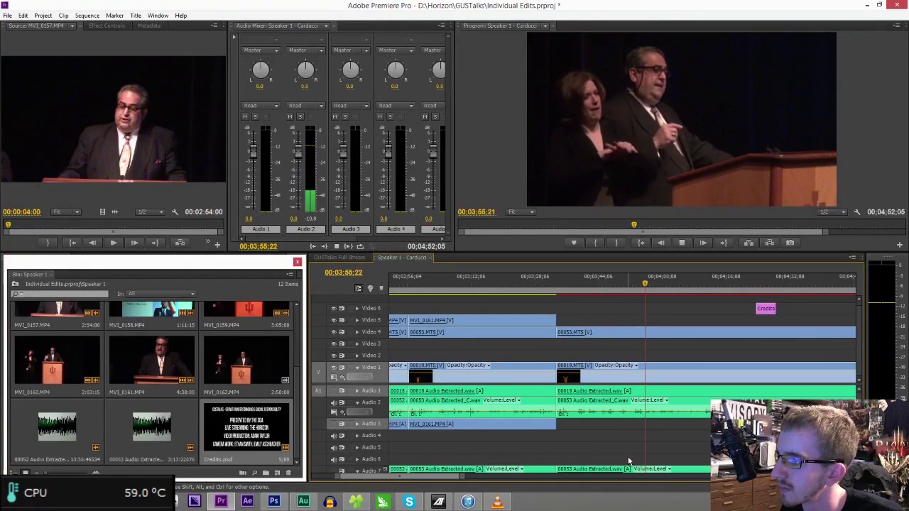
pyautogui.click(763, 311)
pyautogui.moveTo(765, 313); pyautogui.dragTo(644, 317)
# - Cut all tracks at the playhead, delete everything after it, and close the floating Speaker 1 bin
pyautogui.moveTo(458, 478); pyautogui.dragTo(362, 479)
pyautogui.click(623, 402)
pyautogui.click(624, 391)
pyautogui.click(624, 333)
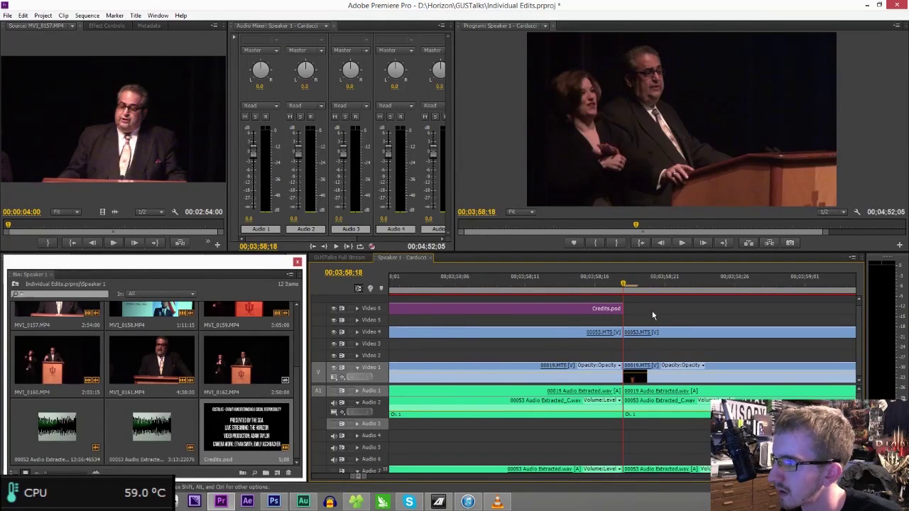
pyautogui.moveTo(650, 317); pyautogui.dragTo(717, 474)
pyautogui.press('Delete')
pyautogui.moveTo(367, 476); pyautogui.dragTo(410, 435)
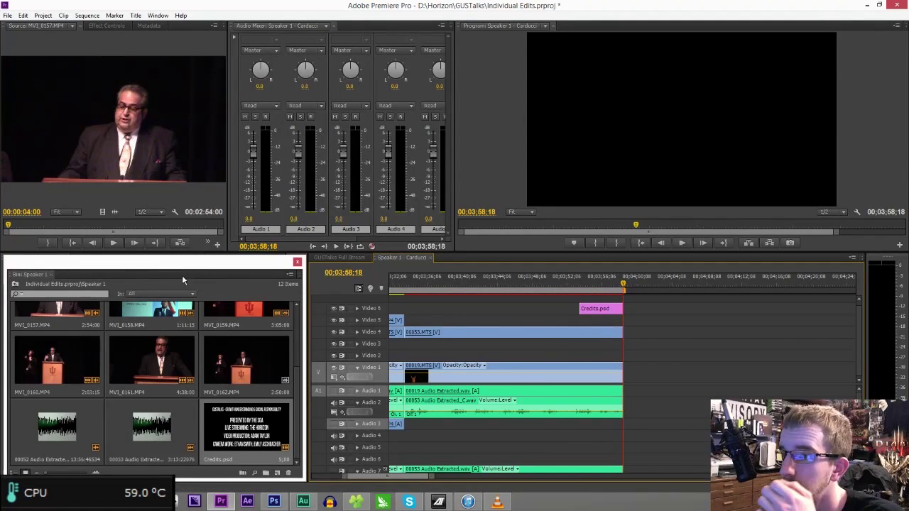
pyautogui.click(296, 262)
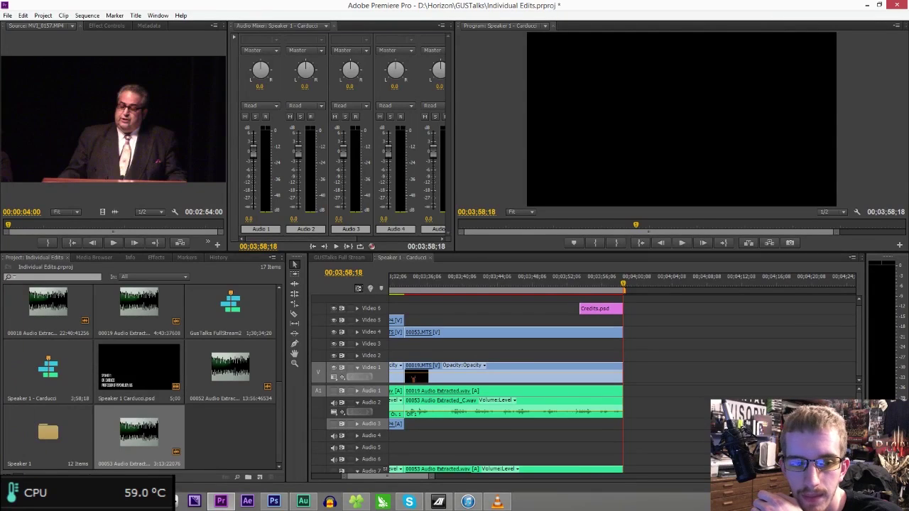
# - Extend the last Video 4 and Video 1 clips to the sequence end and apply Dip to Black
pyautogui.click(153, 258)
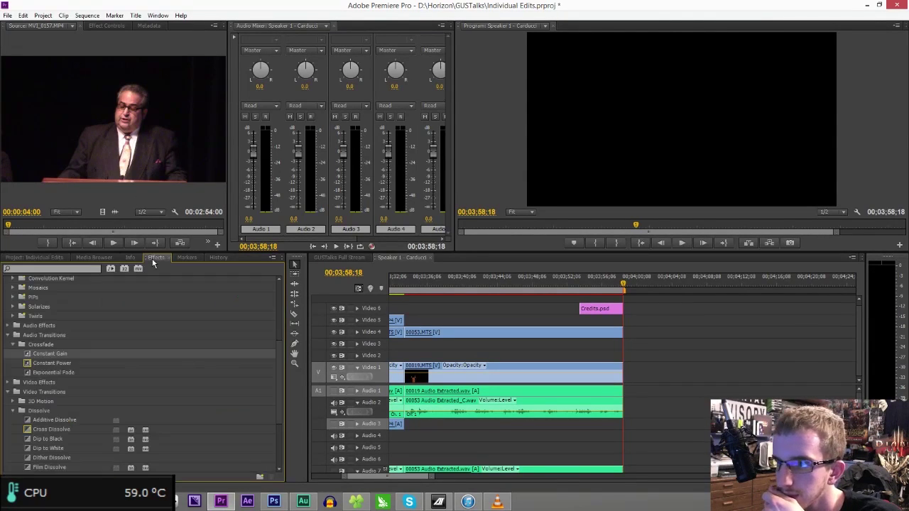
pyautogui.scroll(-2, 78, 384)
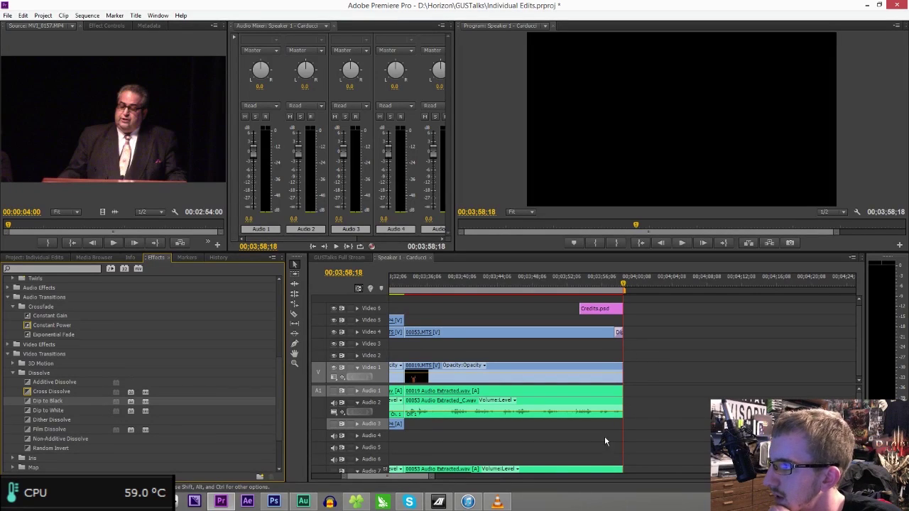
pyautogui.moveTo(432, 477); pyautogui.dragTo(370, 467)
pyautogui.moveTo(618, 331); pyautogui.dragTo(761, 332)
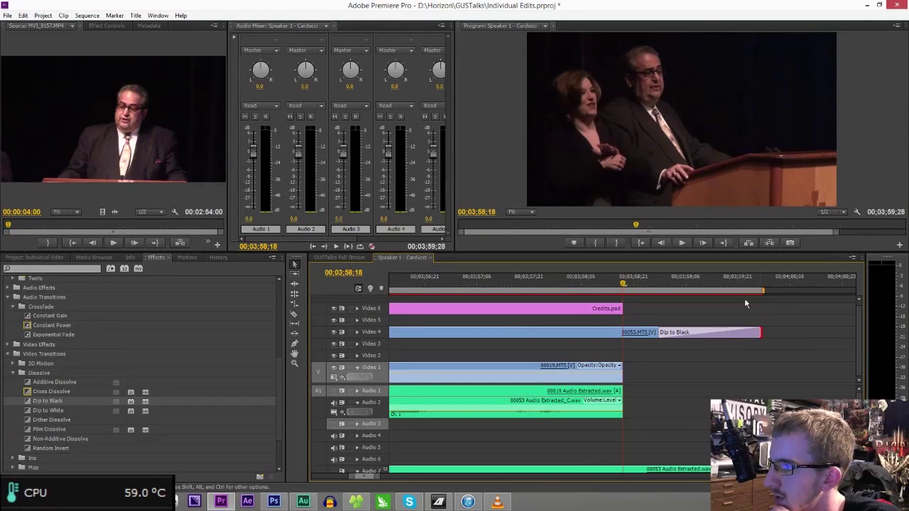
pyautogui.click(758, 283)
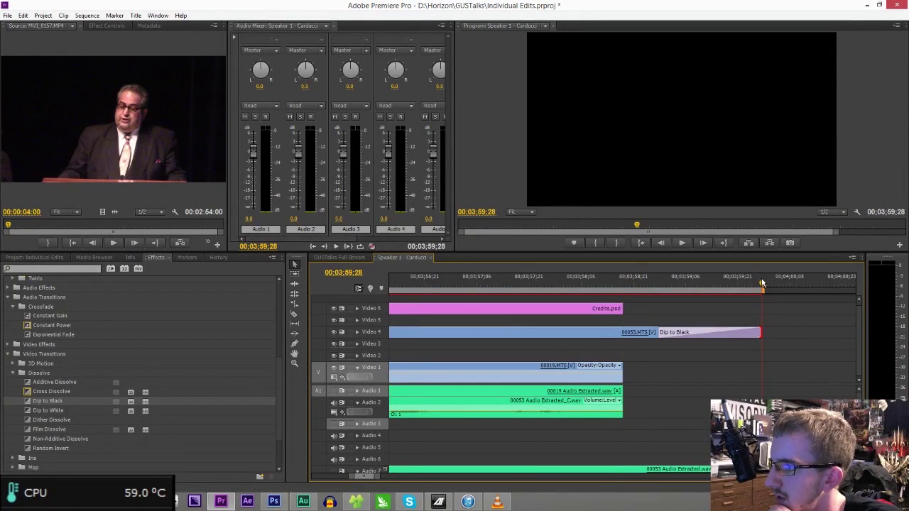
pyautogui.moveTo(623, 374); pyautogui.dragTo(758, 367)
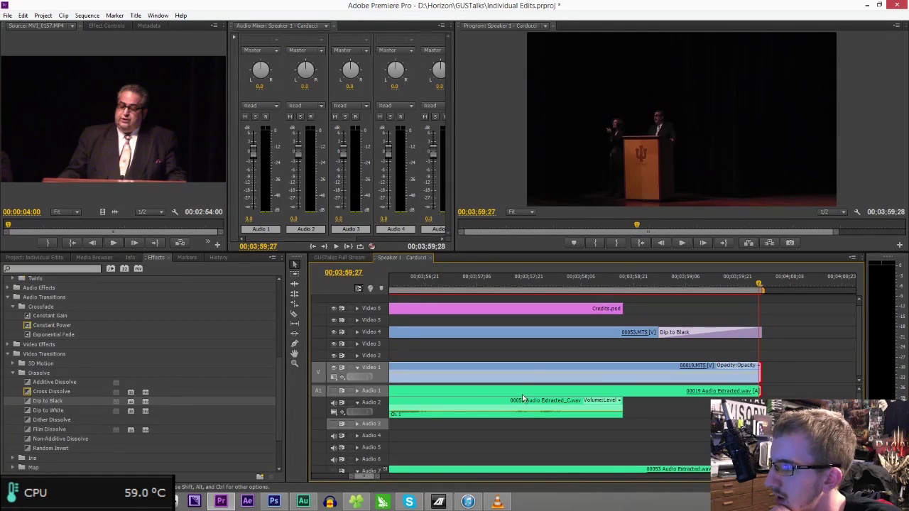
pyautogui.click(71, 399)
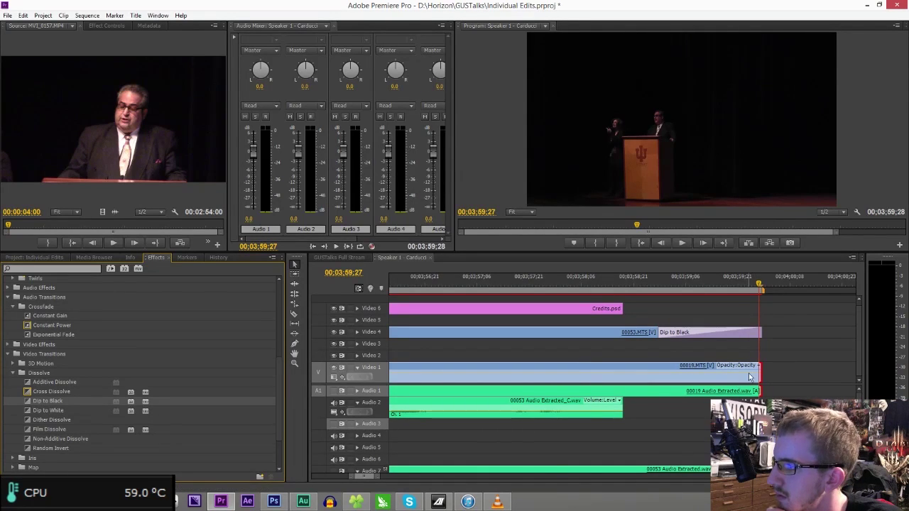
pyautogui.moveTo(765, 374); pyautogui.dragTo(761, 373)
# - Add Additive Dissolve to the start and Film Dissolve to the end of Credits.psd
pyautogui.moveTo(377, 479)
pyautogui.mouseDown()
pyautogui.moveTo(475, 476)
pyautogui.moveTo(384, 471)
pyautogui.mouseUp()
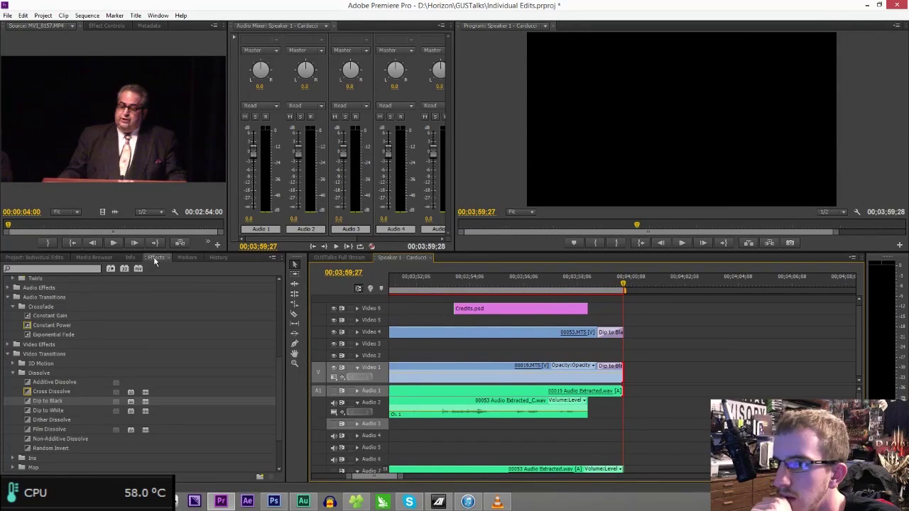
pyautogui.click(50, 384)
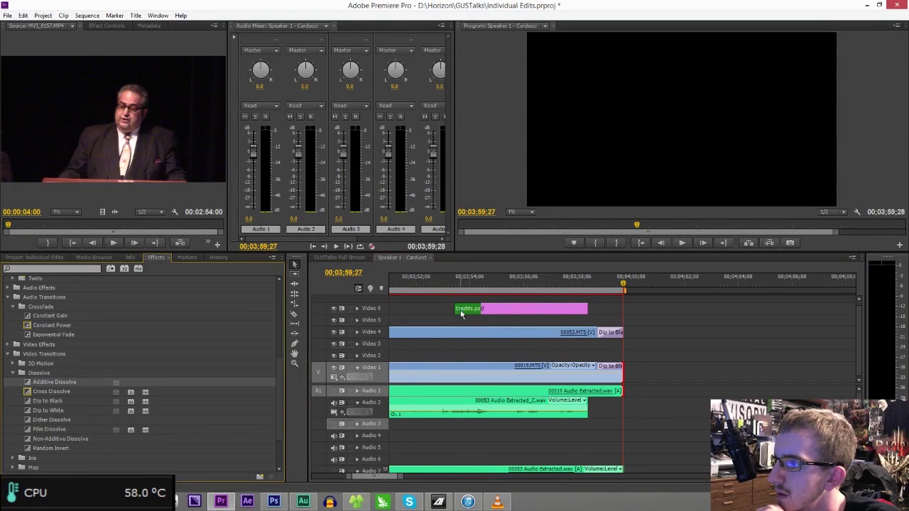
pyautogui.click(42, 430)
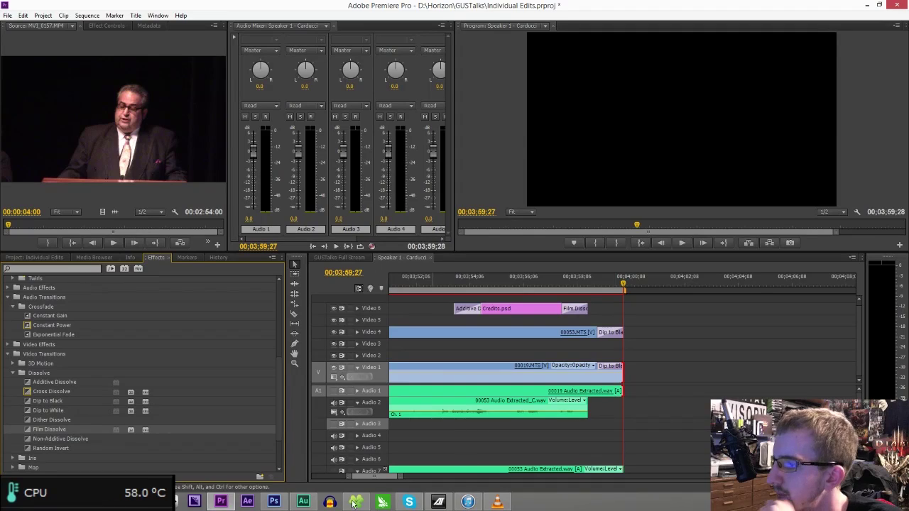
pyautogui.moveTo(402, 478); pyautogui.dragTo(542, 478)
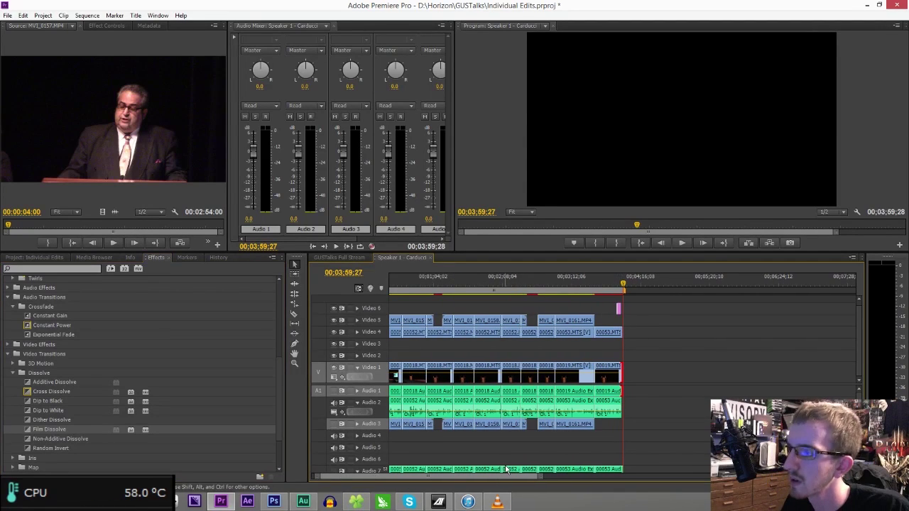
# - Save, play the finished sequence from the start and through the credits ending, then save again
pyautogui.hotkey('ctrl', 's')
pyautogui.click(615, 283)
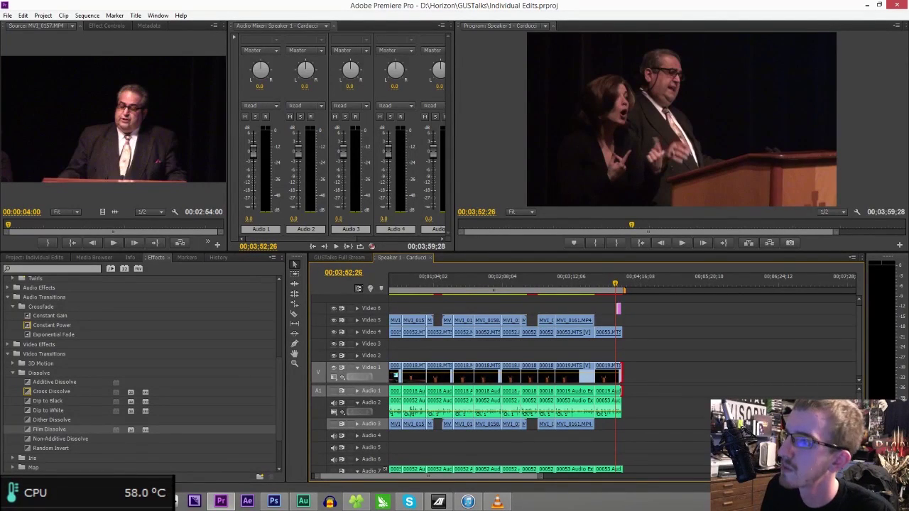
pyautogui.click(640, 242)
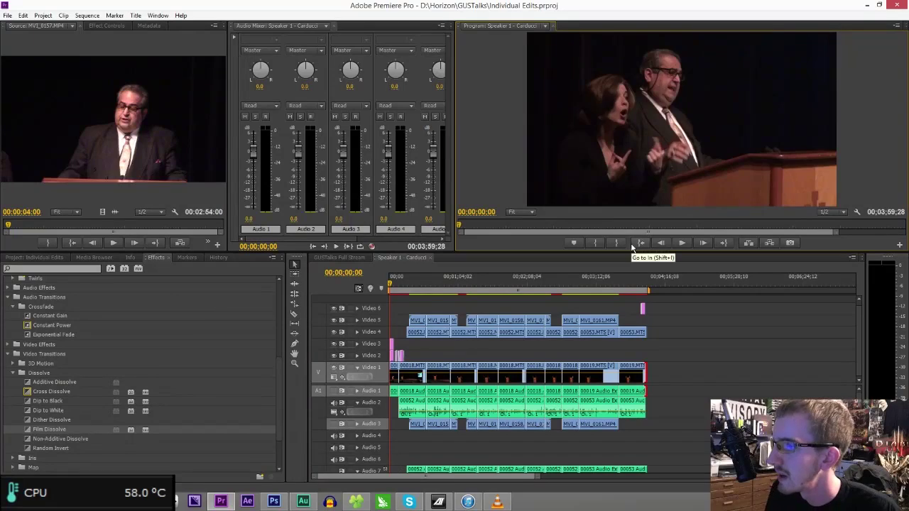
pyautogui.press('space')
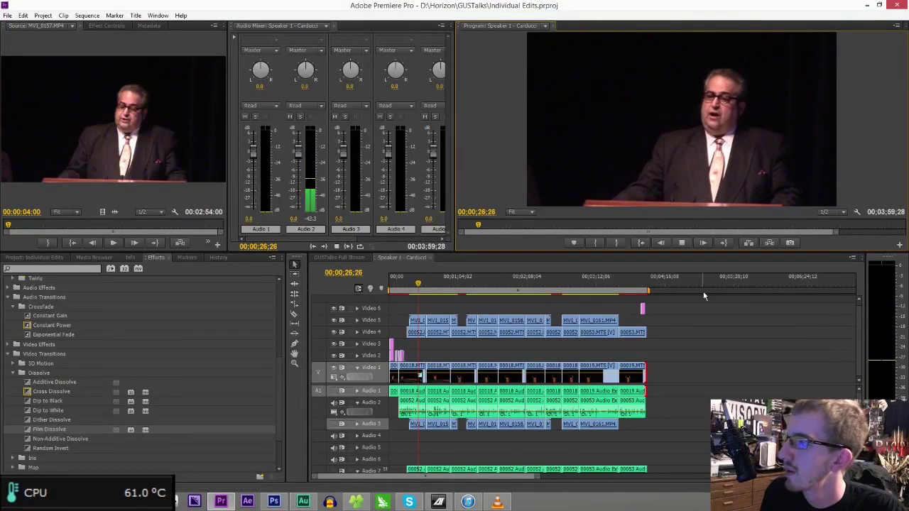
pyautogui.click(642, 285)
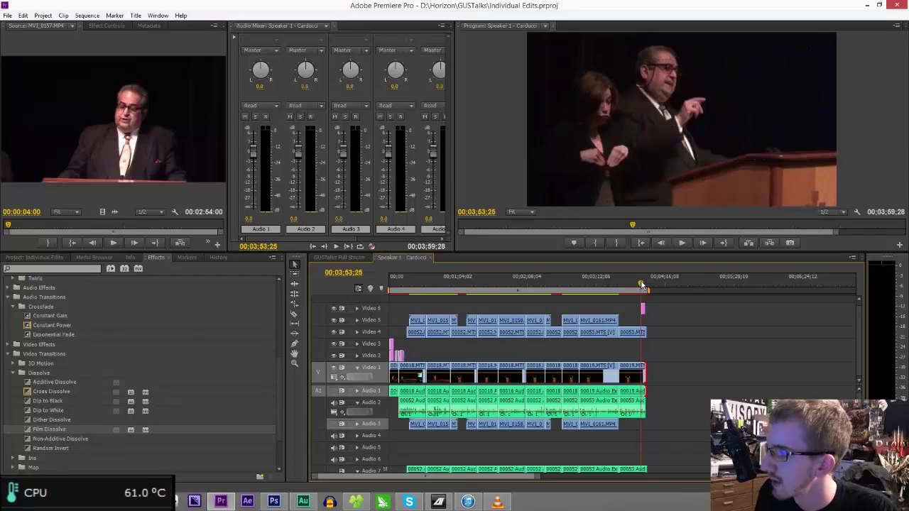
pyautogui.press('space')
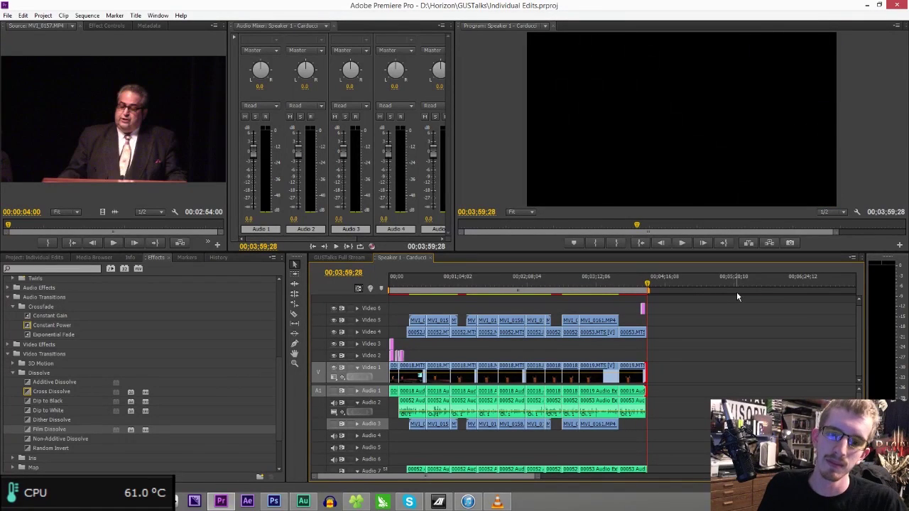
pyautogui.hotkey('ctrl', 's')
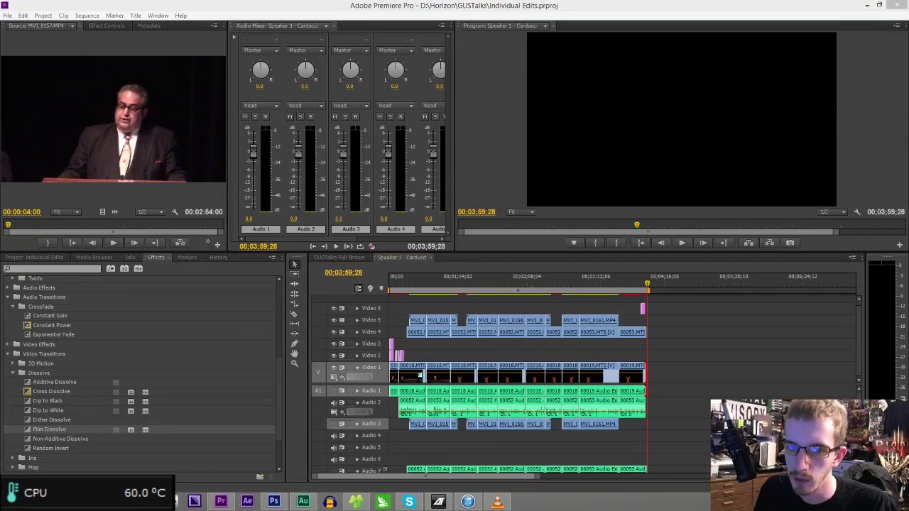
pyautogui.moveTo(538, 477); pyautogui.dragTo(680, 466)
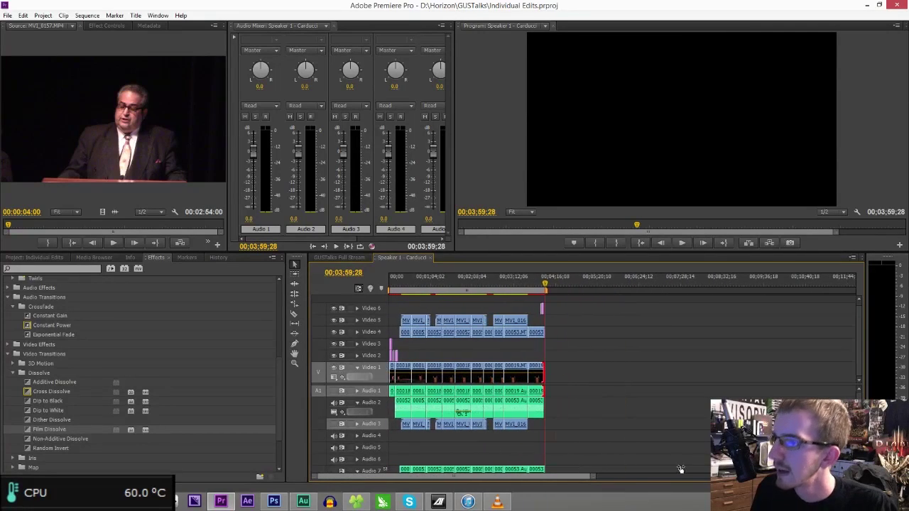
# - Scrub the opening to about 33 seconds, hide Video 5 and Video 4, and replay from 17 seconds
pyautogui.click(399, 286)
pyautogui.moveTo(593, 478); pyautogui.dragTo(561, 488)
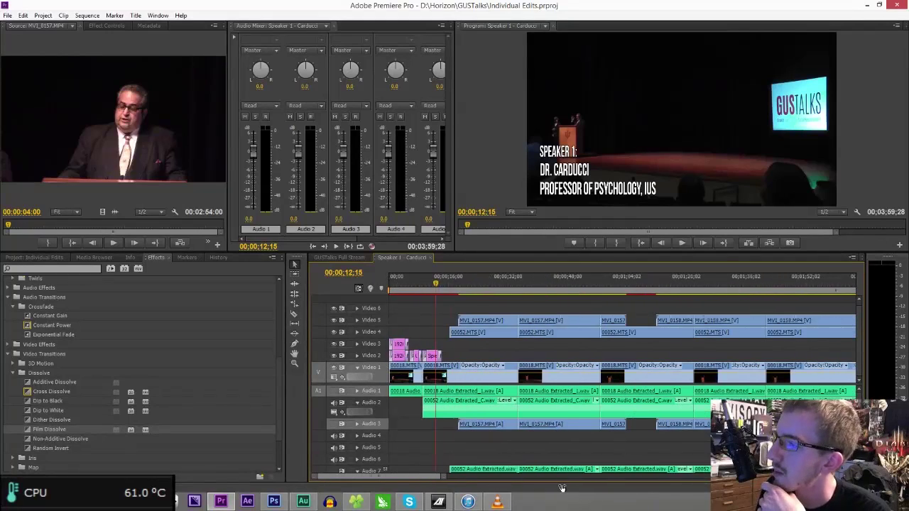
pyautogui.click(440, 288)
pyautogui.click(466, 289)
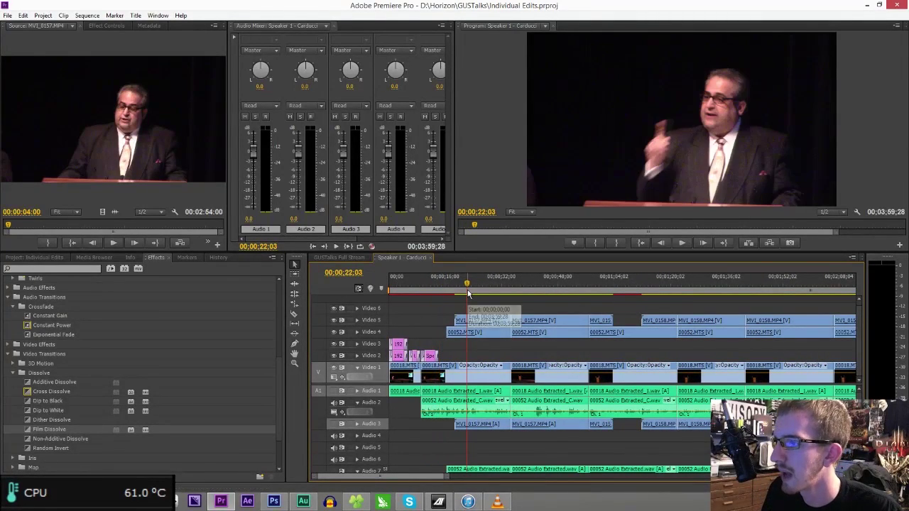
pyautogui.click(522, 284)
pyautogui.moveTo(522, 284)
pyautogui.mouseDown()
pyautogui.moveTo(533, 284)
pyautogui.moveTo(507, 287)
pyautogui.mouseUp()
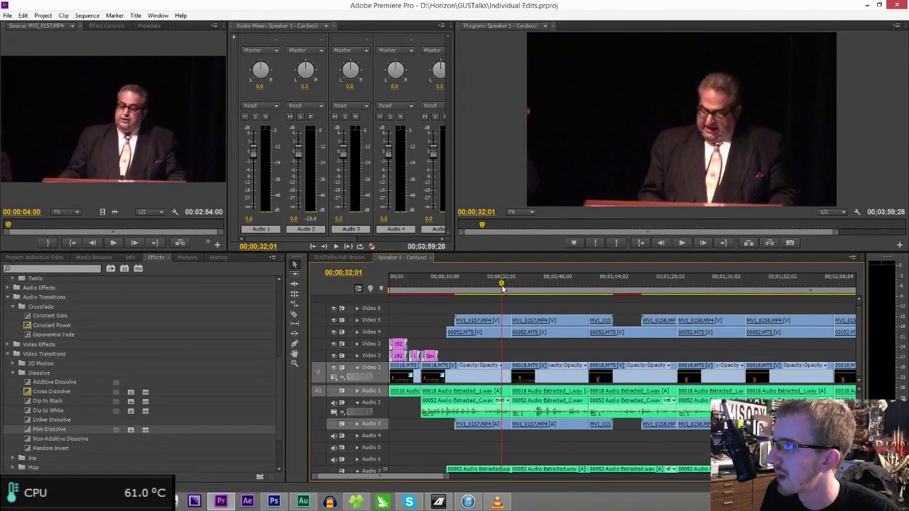
pyautogui.click(336, 321)
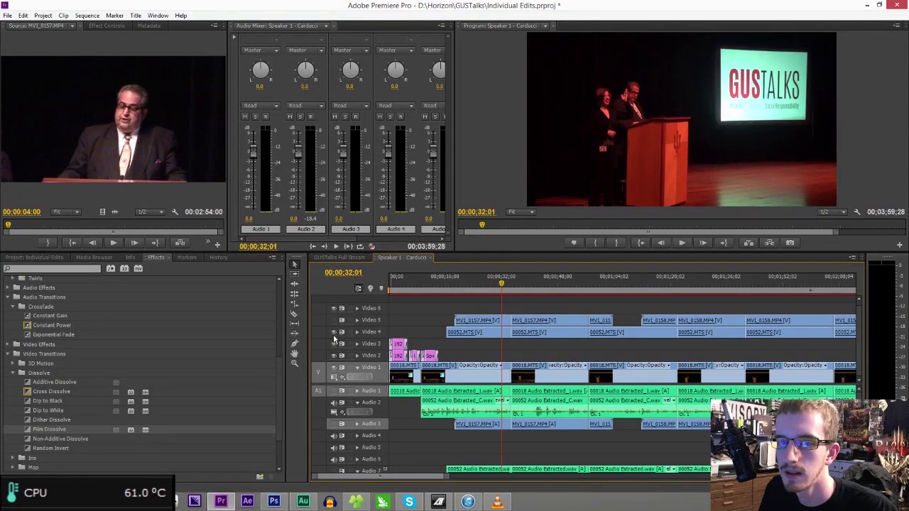
pyautogui.click(333, 334)
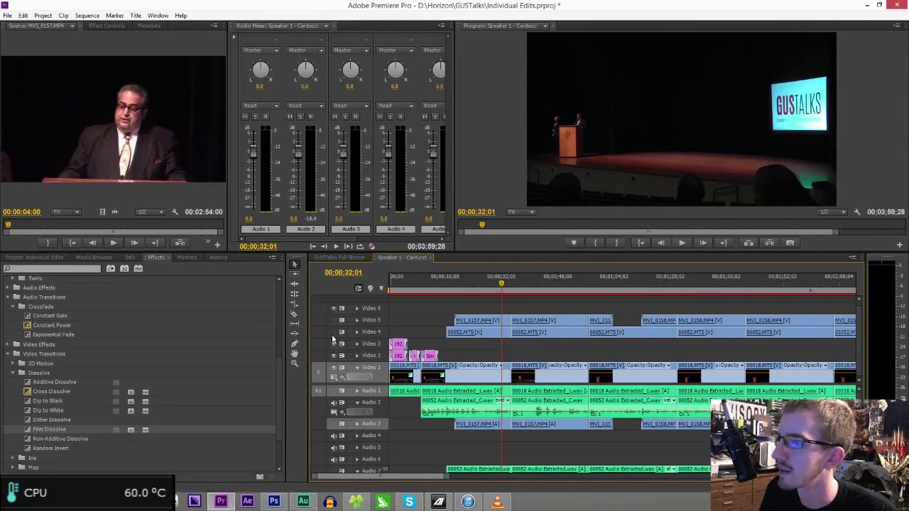
pyautogui.click(449, 285)
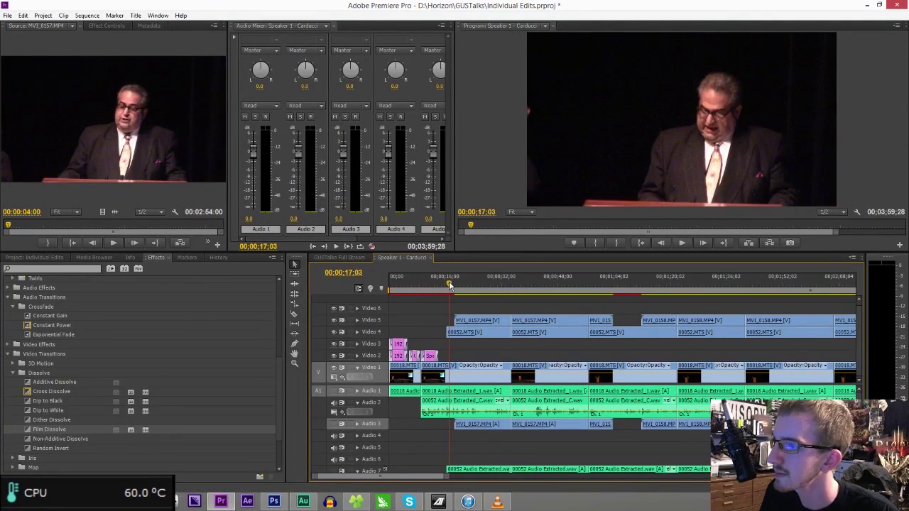
pyautogui.press('space')
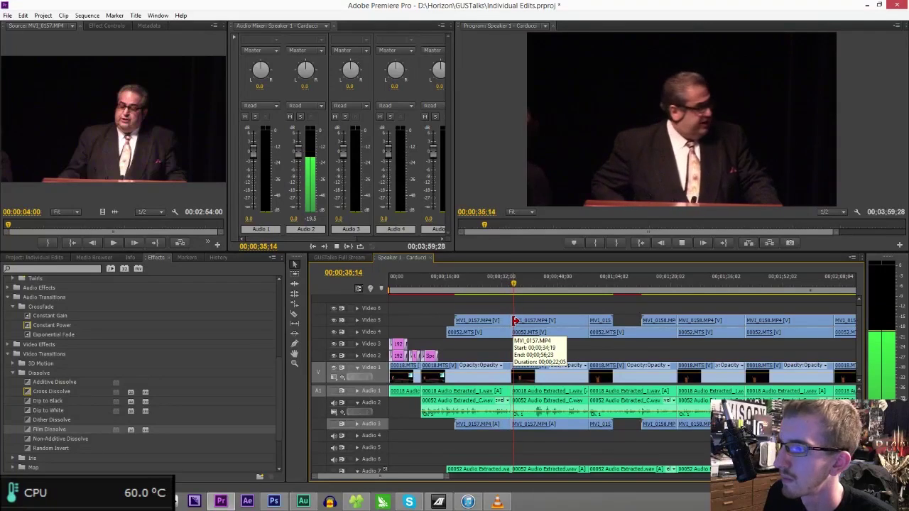
# - Trim the MV1_0157 slide clip's start later on Video 5, checking playback from 36 seconds
pyautogui.moveTo(514, 321); pyautogui.dragTo(554, 322)
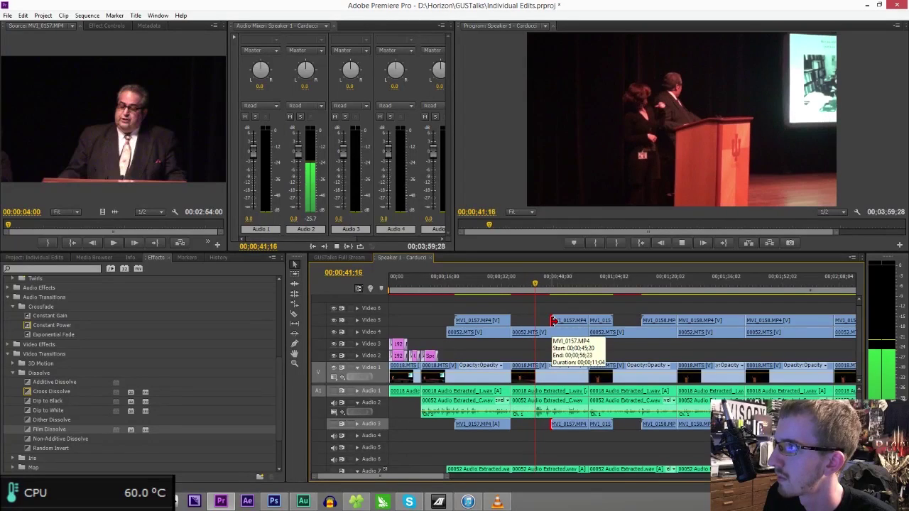
pyautogui.moveTo(553, 321); pyautogui.dragTo(528, 321)
pyautogui.click(518, 290)
pyautogui.press('space')
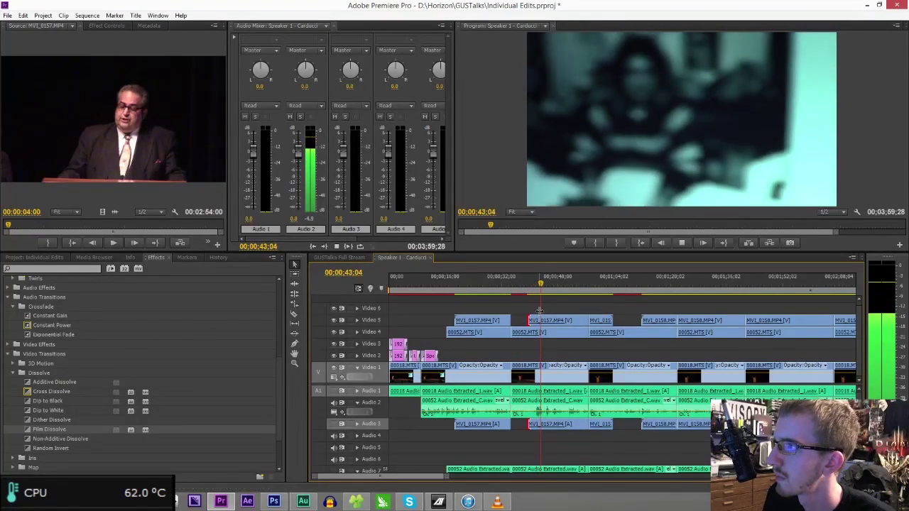
pyautogui.moveTo(533, 318); pyautogui.dragTo(564, 323)
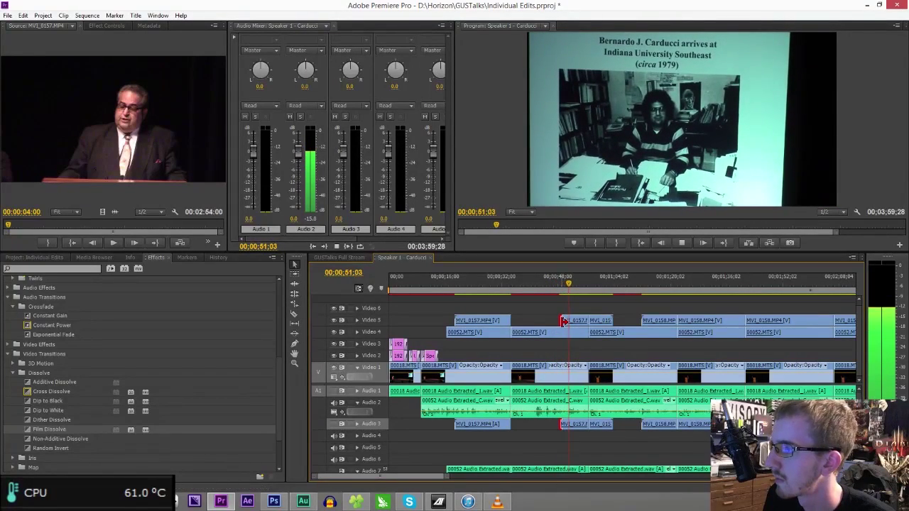
pyautogui.moveTo(565, 322); pyautogui.dragTo(579, 321)
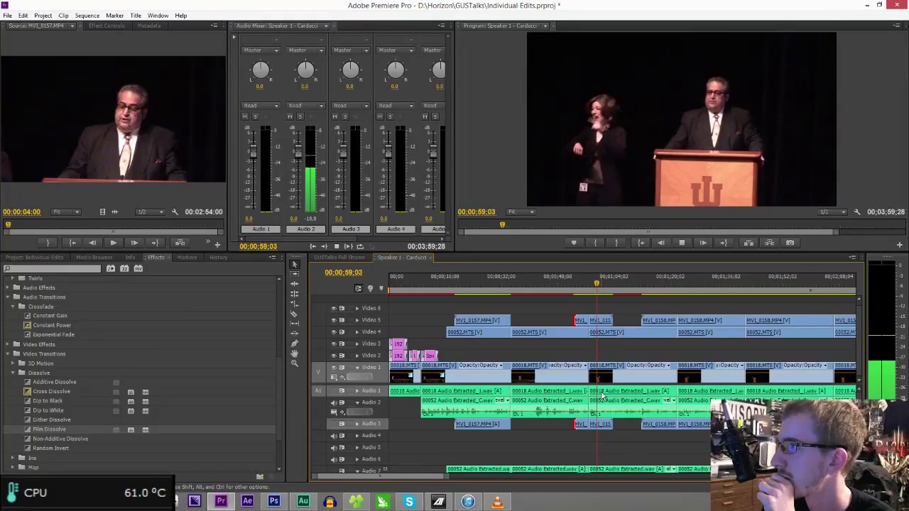
# - Locate the cut point near 1;04;07 and switch to the Razor tool
pyautogui.scroll(-3, 497, 448)
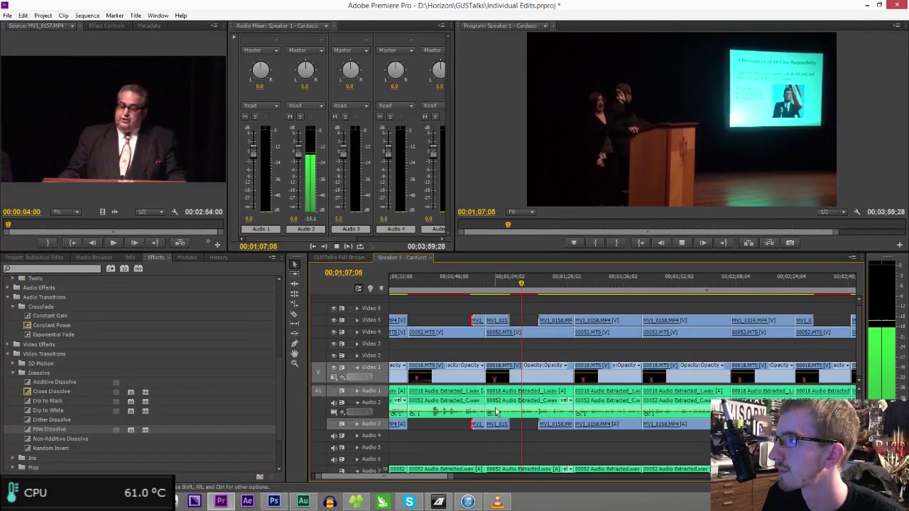
pyautogui.click(511, 286)
pyautogui.press('space')
pyautogui.press('space')
pyautogui.press('c')
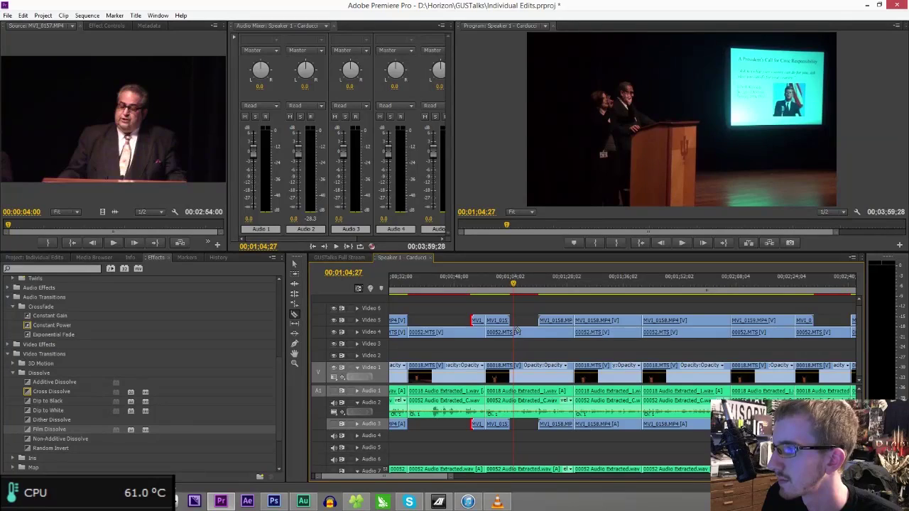
# - Move the short 00052.MTS piece up to the top track and review playback from 1;04;27 to 1;24;04
pyautogui.moveTo(528, 335); pyautogui.dragTo(528, 297)
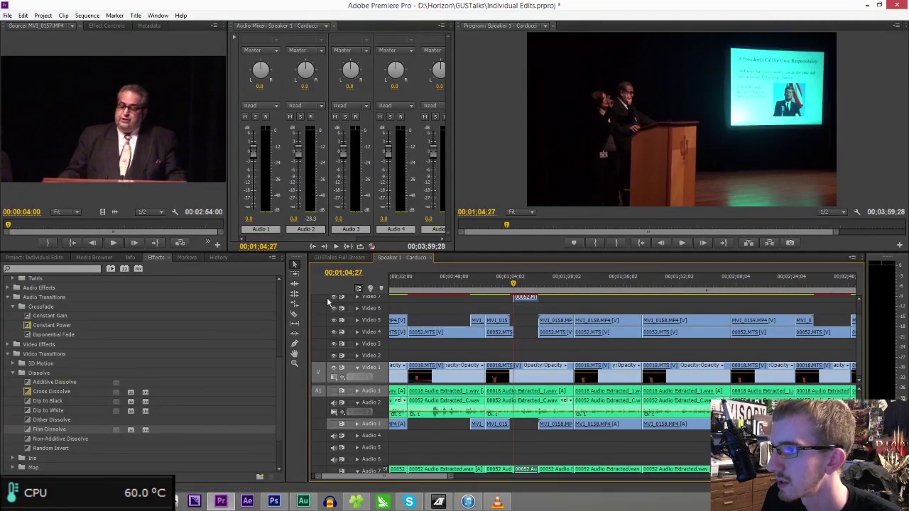
pyautogui.press('space')
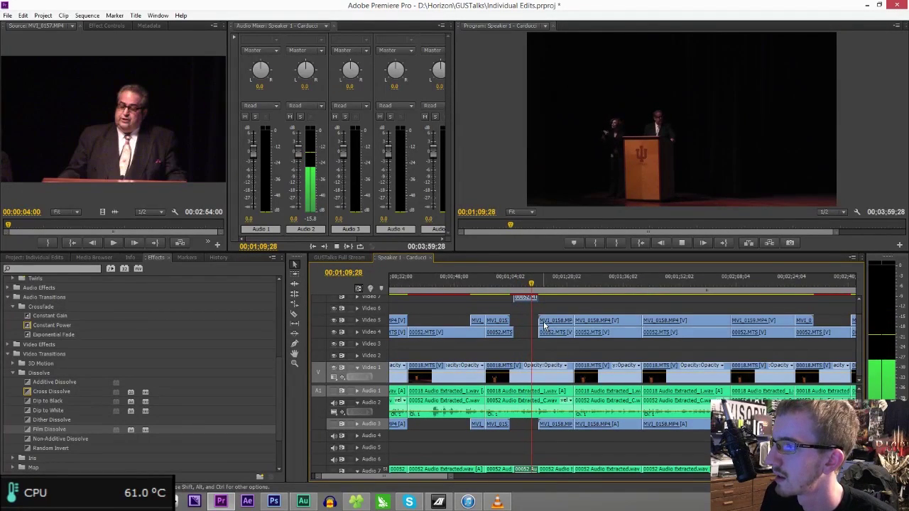
pyautogui.click(526, 287)
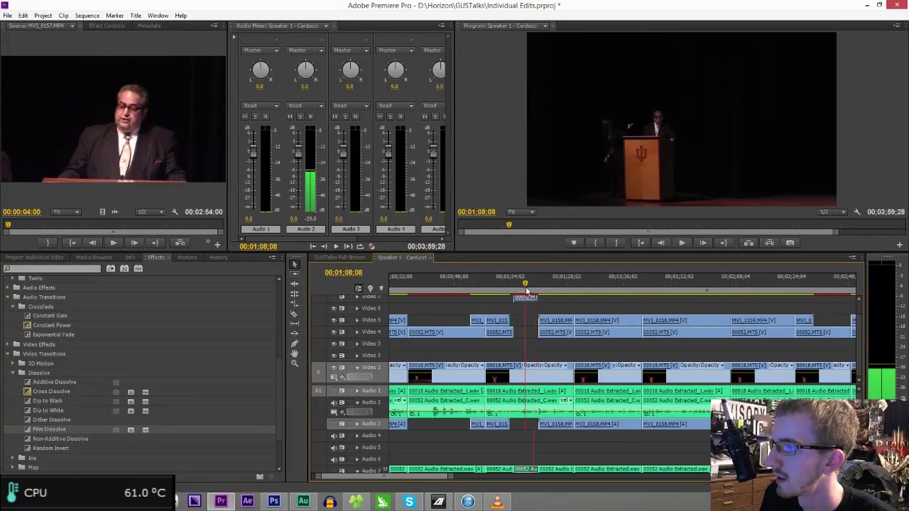
pyautogui.click(528, 288)
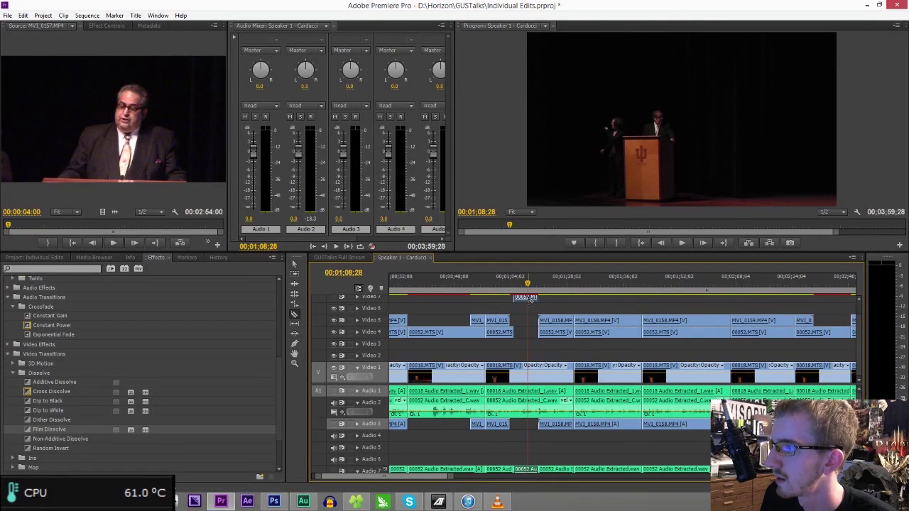
pyautogui.press('space')
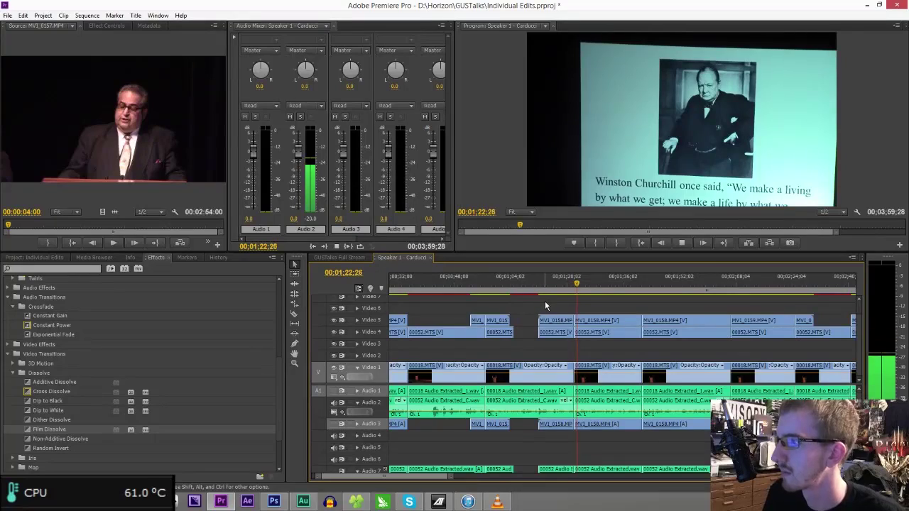
pyautogui.press('space')
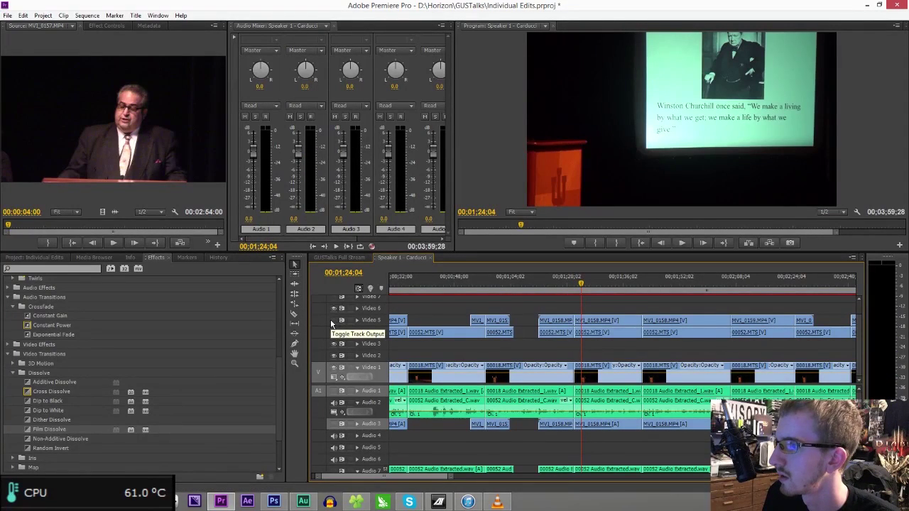
# - Toggle Video 4 and Video 5 visibility to compare shots, then lift the MV1_0158 slide section up a track
pyautogui.click(336, 332)
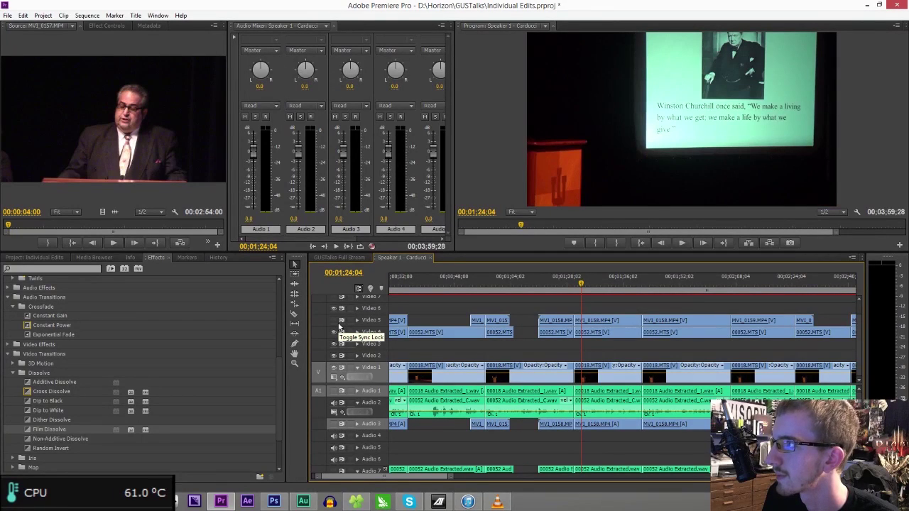
pyautogui.click(338, 323)
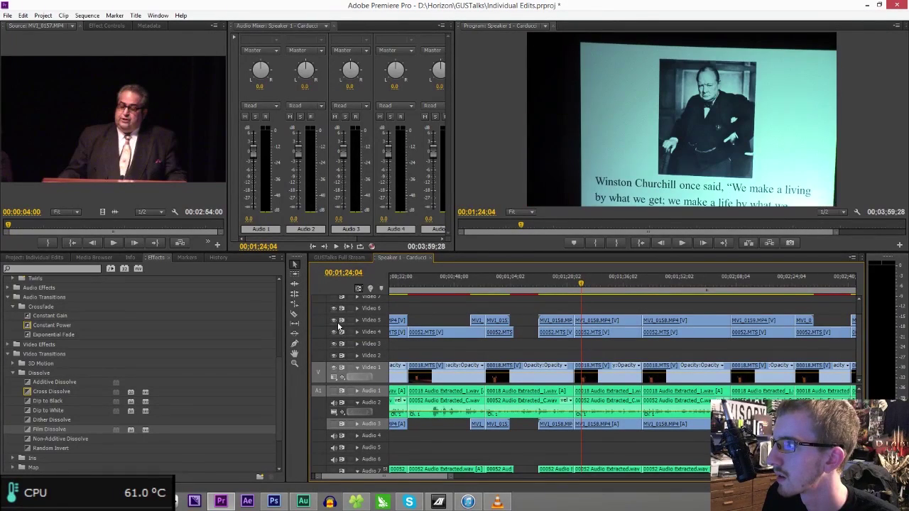
pyautogui.click(339, 324)
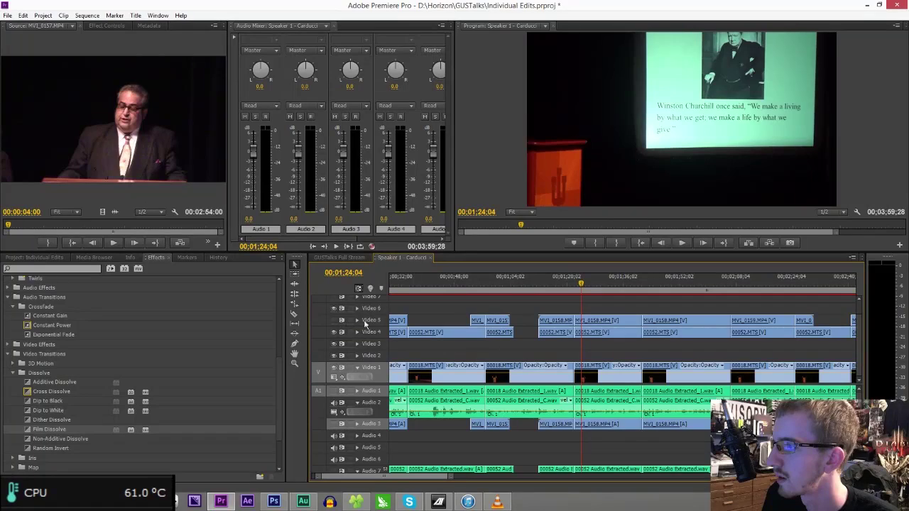
pyautogui.click(334, 320)
pyautogui.moveTo(581, 287); pyautogui.dragTo(625, 299)
pyautogui.moveTo(607, 329); pyautogui.dragTo(605, 304)
# - Drop MV1_0158 onto the top track, play from the Kennedy slide, and scrub back to 1;32;03
pyautogui.click(559, 282)
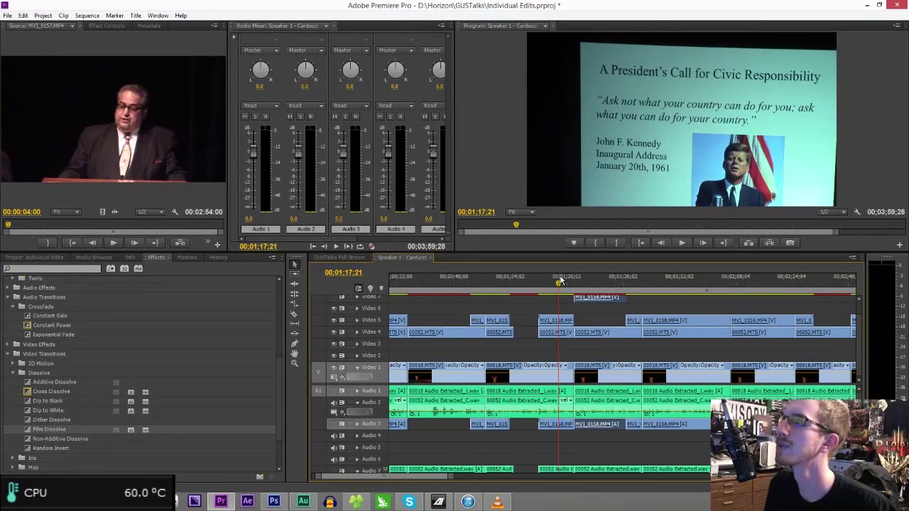
pyautogui.press('space')
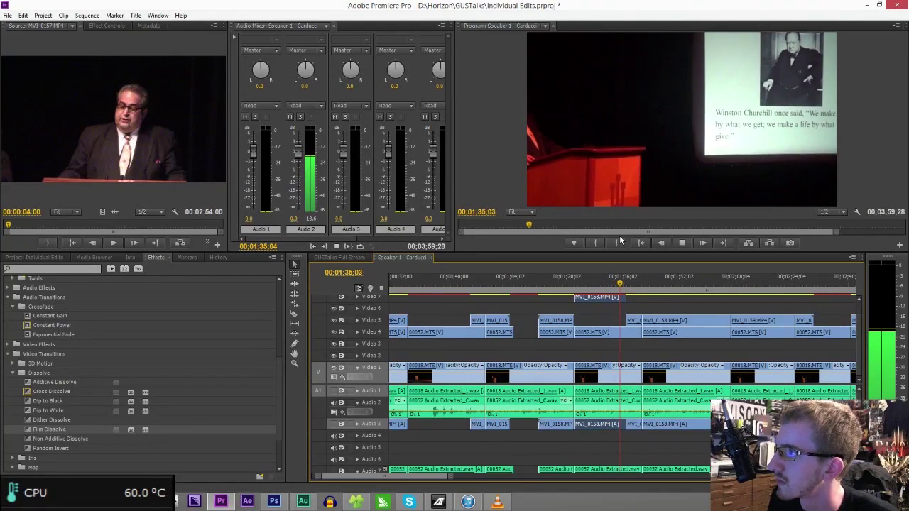
pyautogui.moveTo(621, 285); pyautogui.dragTo(609, 289)
# - Trim the Video 4 00052.MTS clip's start later, comparing with Video 5 hidden and shown again
pyautogui.moveTo(614, 331); pyautogui.dragTo(632, 337)
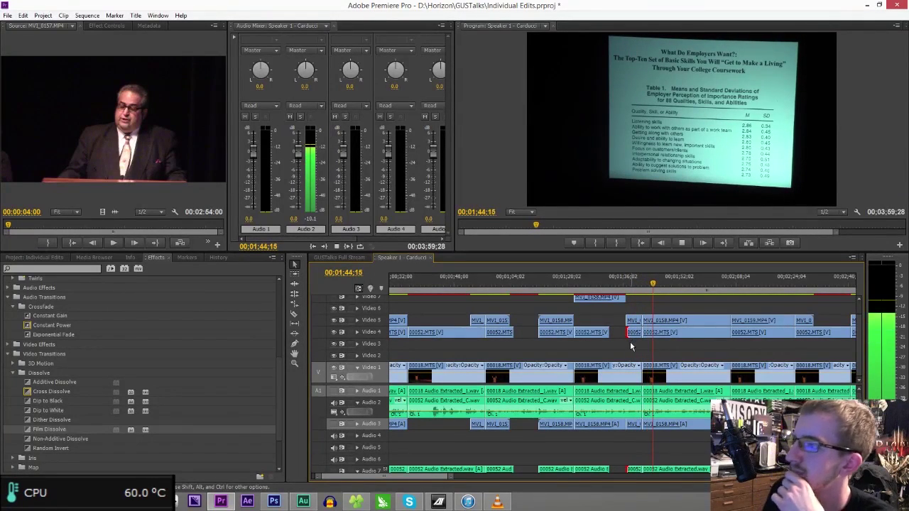
pyautogui.press('space')
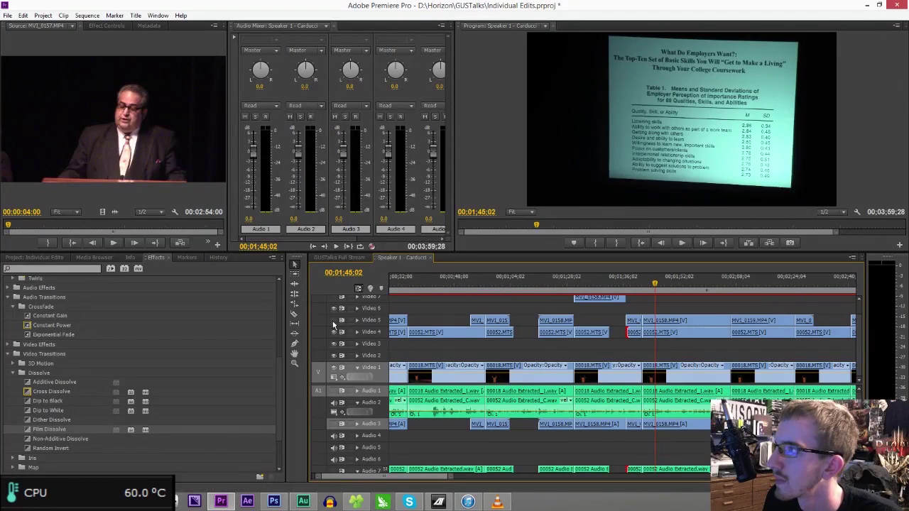
pyautogui.click(334, 323)
pyautogui.click(334, 323)
pyautogui.press('space')
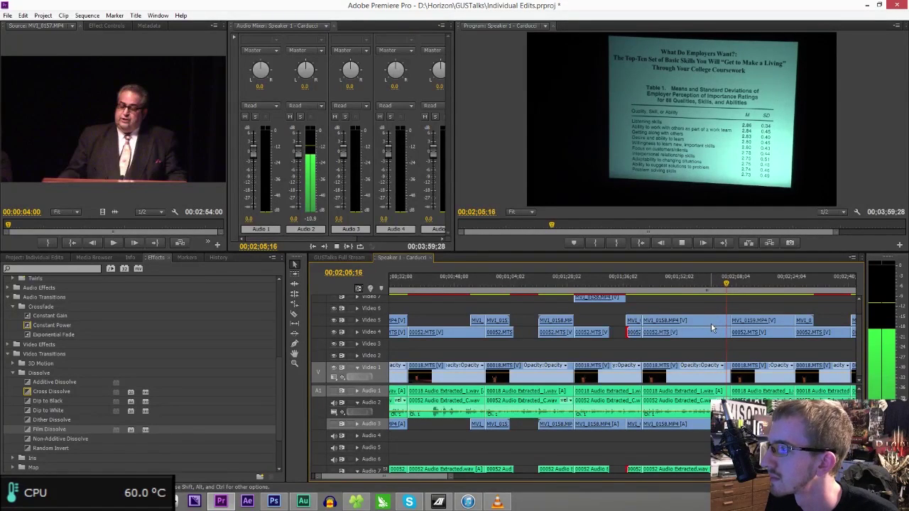
# - Set the MV1_0158 slide's Motion to Scale 133.8 and Rotation -2.0, and shift it left and down
pyautogui.click(711, 323)
pyautogui.click(106, 25)
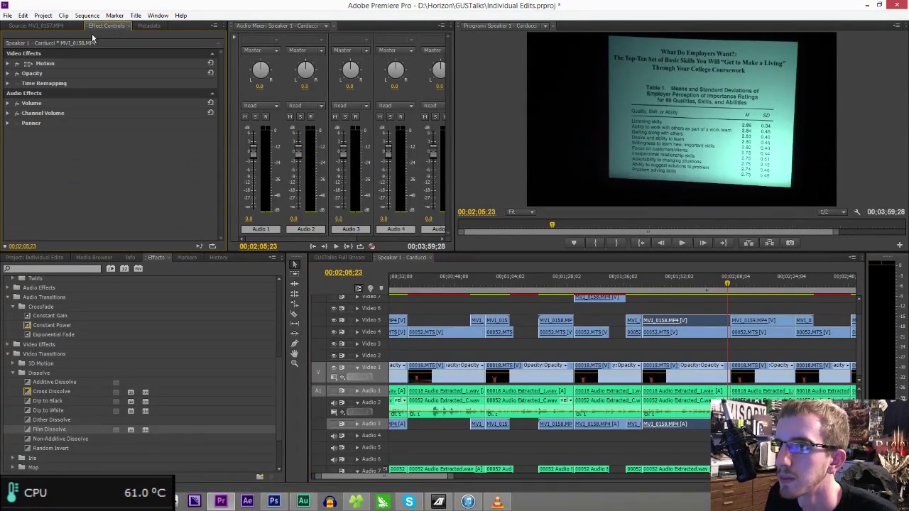
pyautogui.click(31, 64)
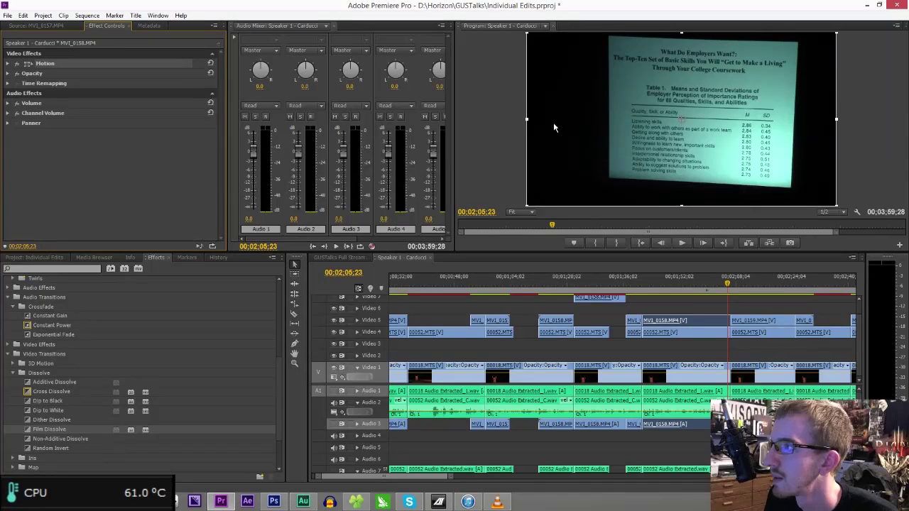
pyautogui.moveTo(526, 121); pyautogui.dragTo(507, 126)
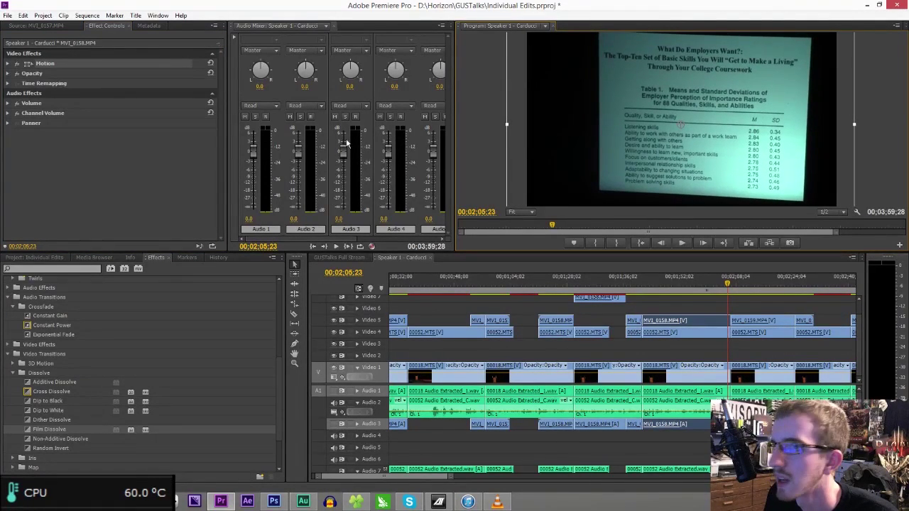
pyautogui.click(8, 64)
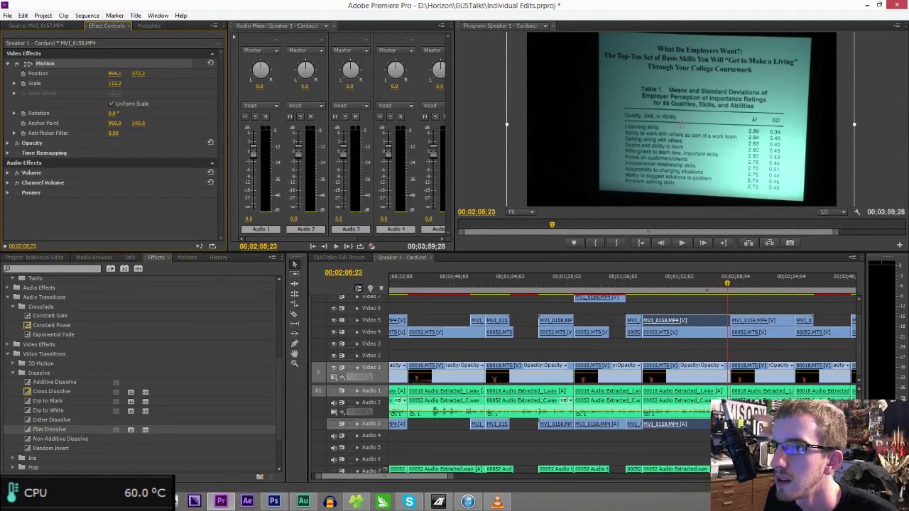
pyautogui.moveTo(113, 114); pyautogui.dragTo(580, 126)
pyautogui.moveTo(691, 133); pyautogui.dragTo(674, 139)
# - Save the project and replay from 1;41;08 to review the adjusted slide
pyautogui.hotkey('ctrl', 's')
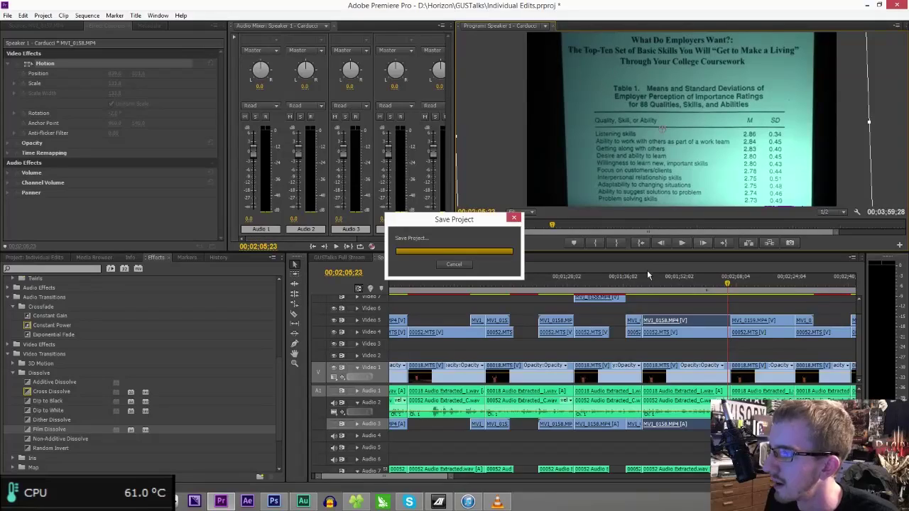
pyautogui.click(642, 282)
pyautogui.press('space')
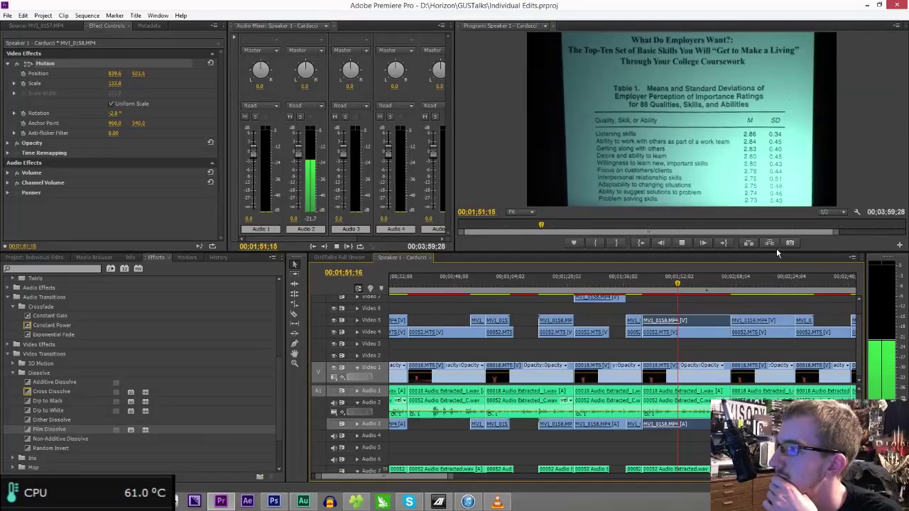
# - Razor-cut the Video 5 slide clip at 1;57;00 and move the right-hand piece to the top track
pyautogui.click(724, 284)
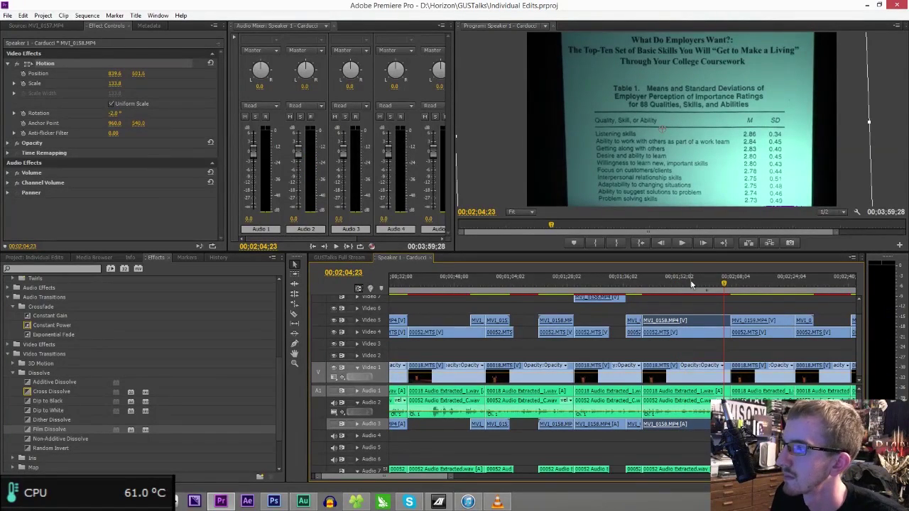
pyautogui.press('space')
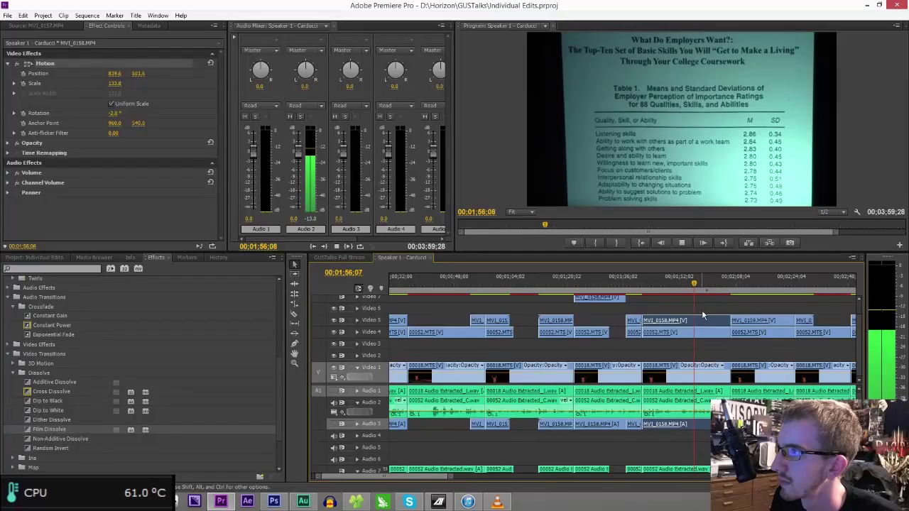
pyautogui.press('c')
pyautogui.click(698, 321)
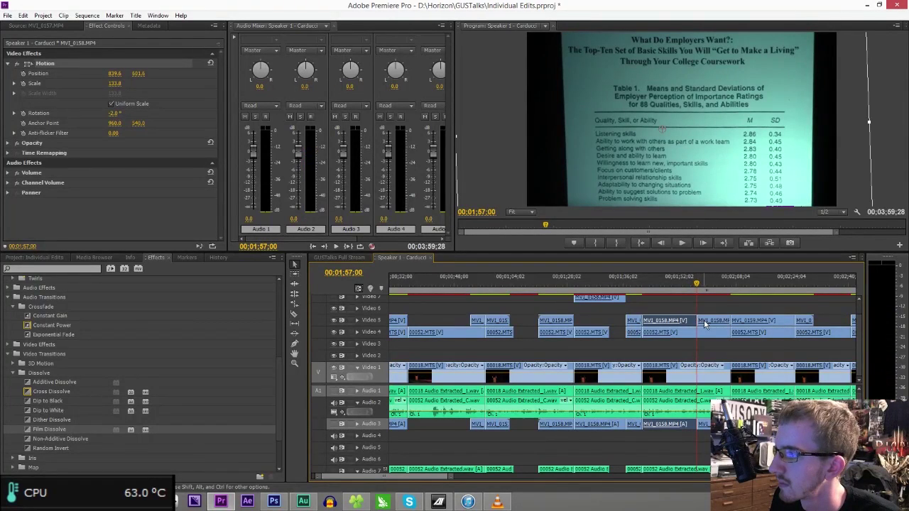
pyautogui.click(705, 322)
pyautogui.moveTo(706, 323); pyautogui.dragTo(706, 300)
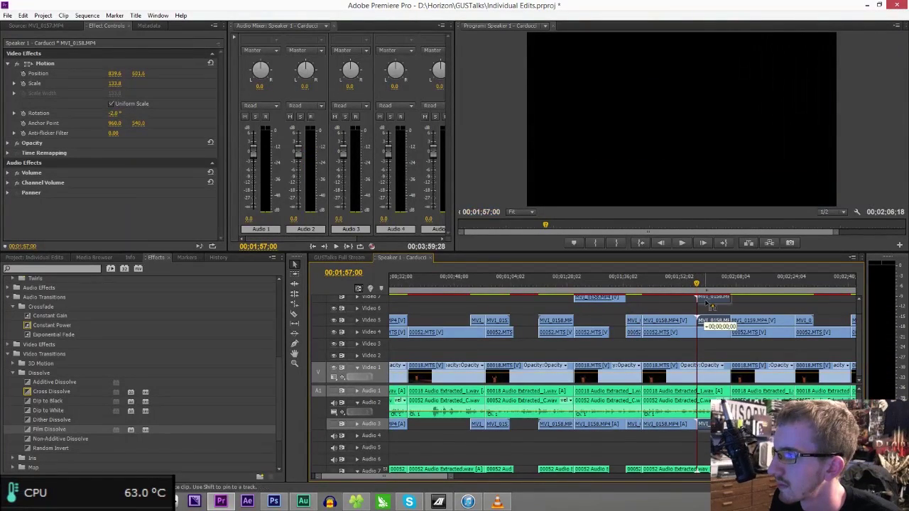
pyautogui.press('space')
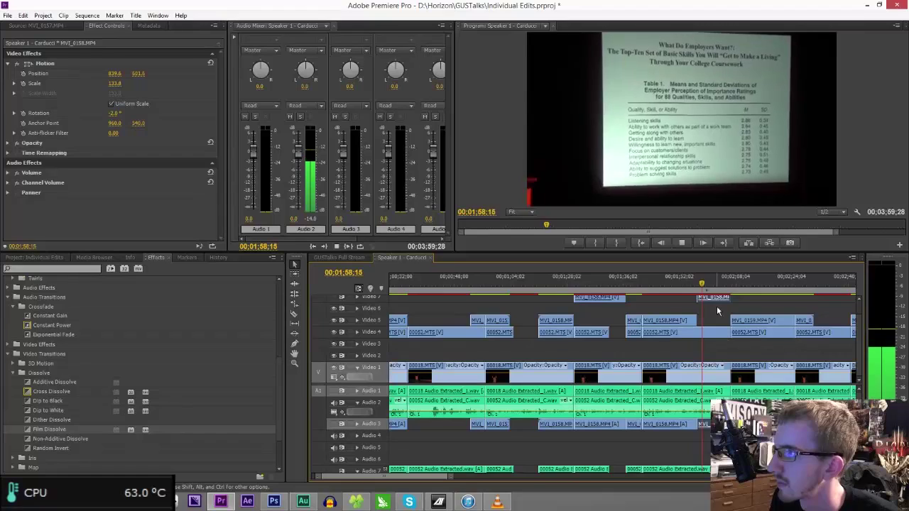
pyautogui.press('space')
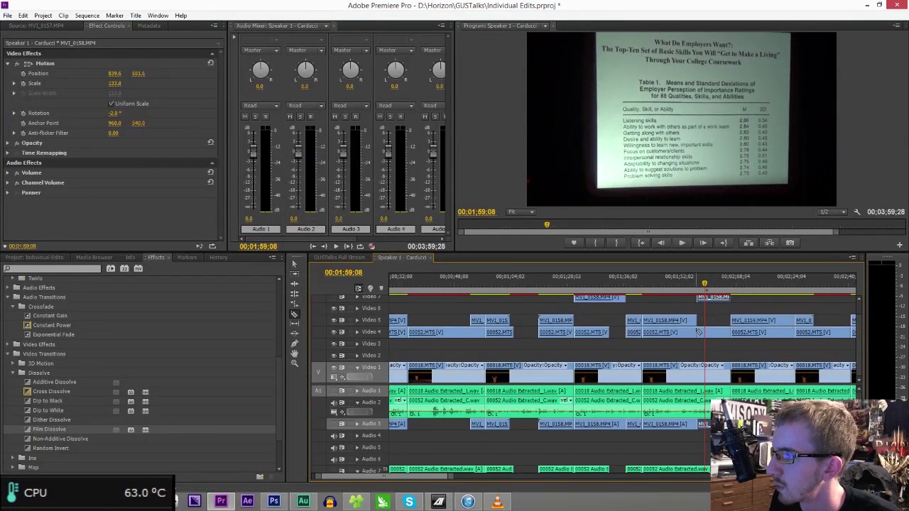
# - Delete the short 00052.MTS piece on Video 4 and adjust the MV1_0158 edit point, reviewing playback
pyautogui.click(704, 332)
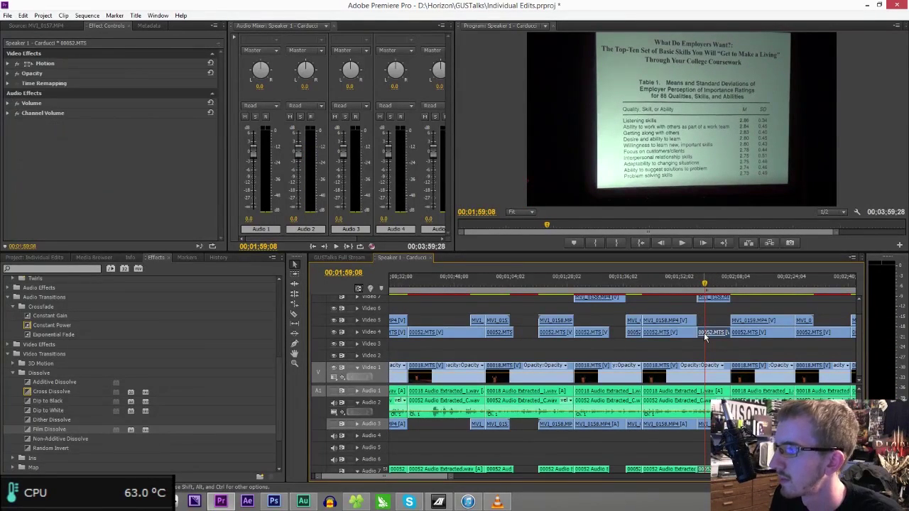
pyautogui.press('Delete')
pyautogui.press('space')
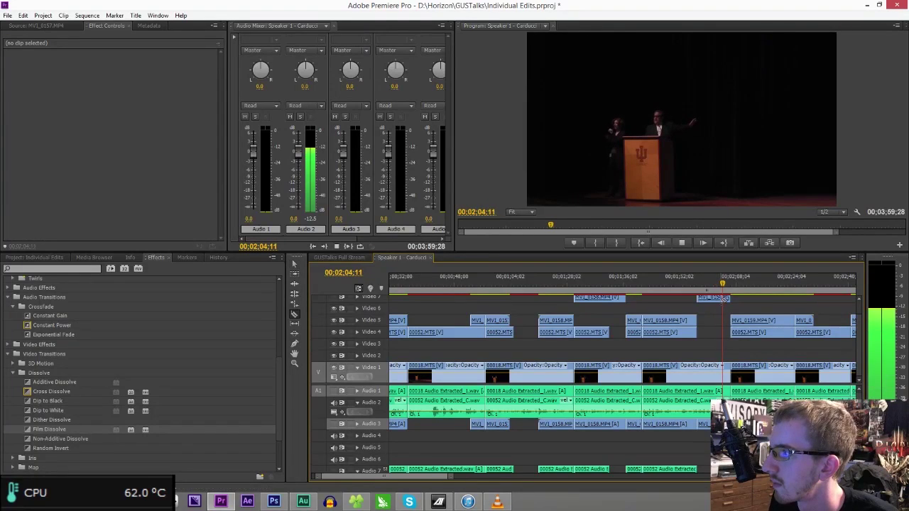
pyautogui.press('space')
pyautogui.moveTo(730, 324); pyautogui.dragTo(725, 331)
pyautogui.press('space')
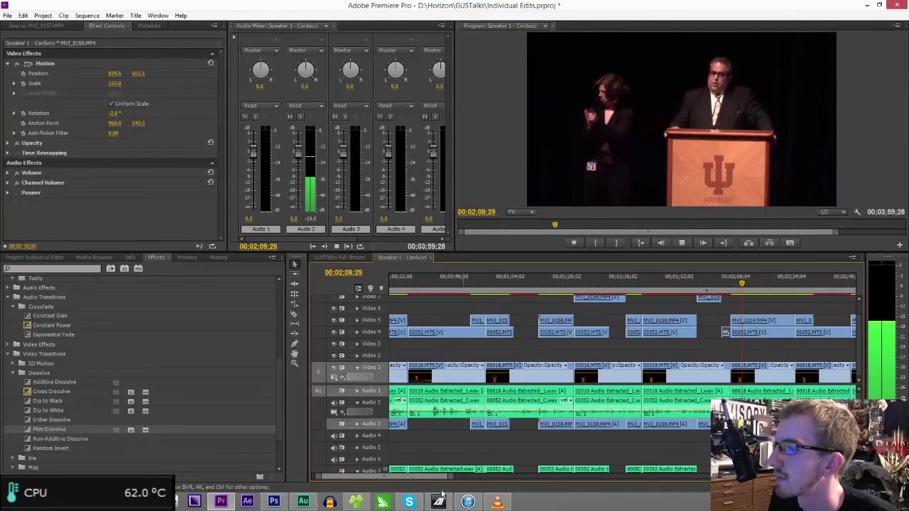
# - Toggle Video 5 output to compare camera angles while replaying from 02;08;24
pyautogui.scroll(-5, 451, 482)
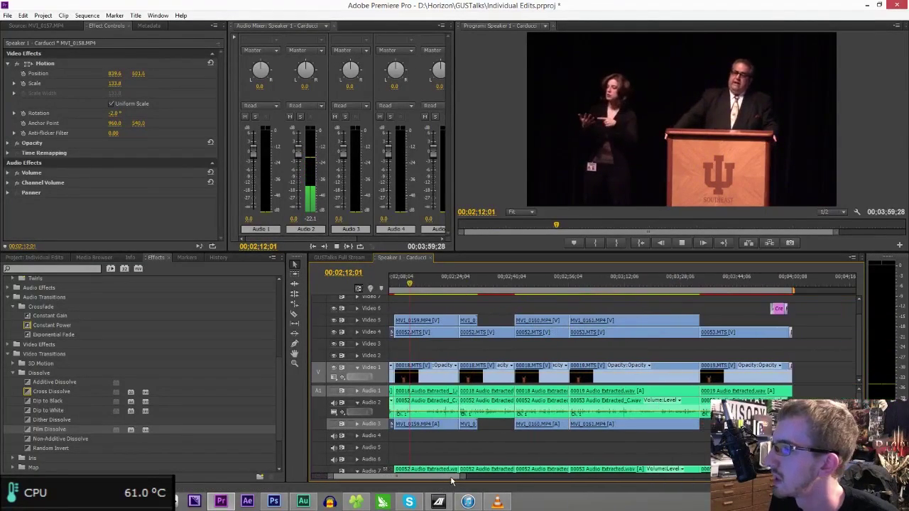
pyautogui.scroll(1, 455, 426)
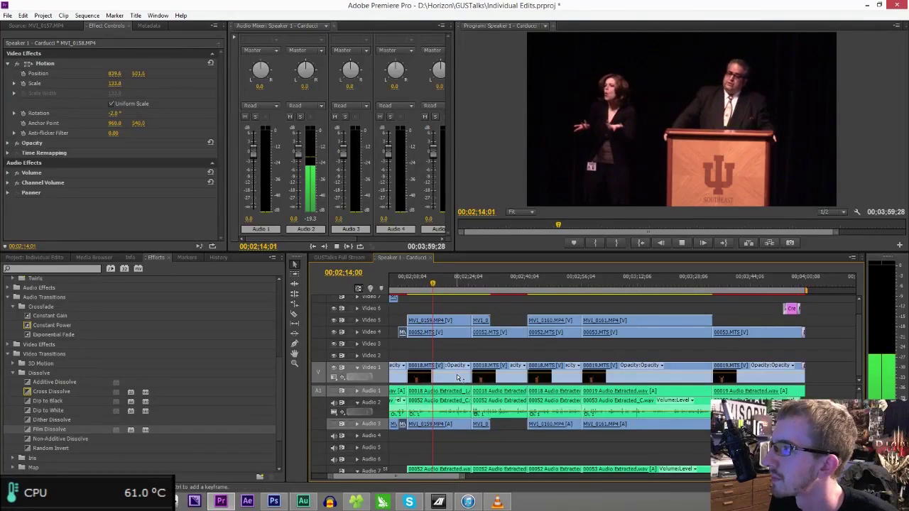
pyautogui.press('space')
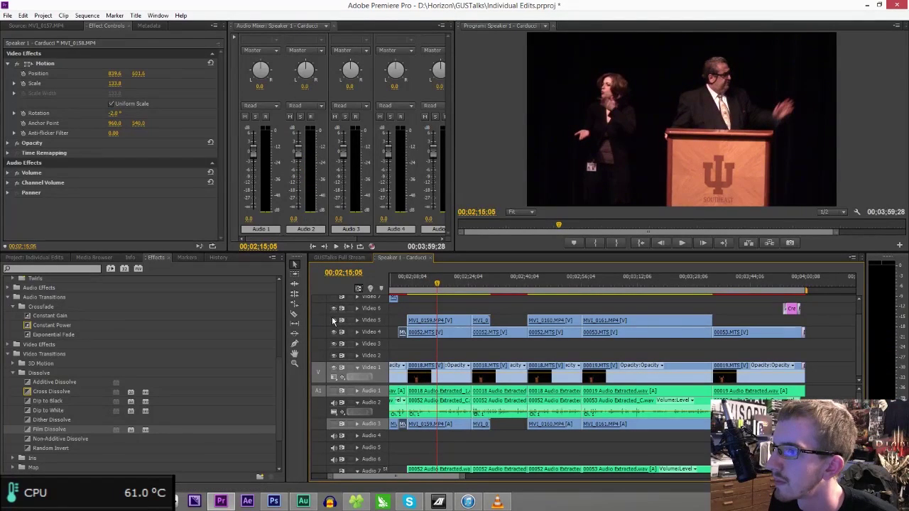
pyautogui.click(334, 320)
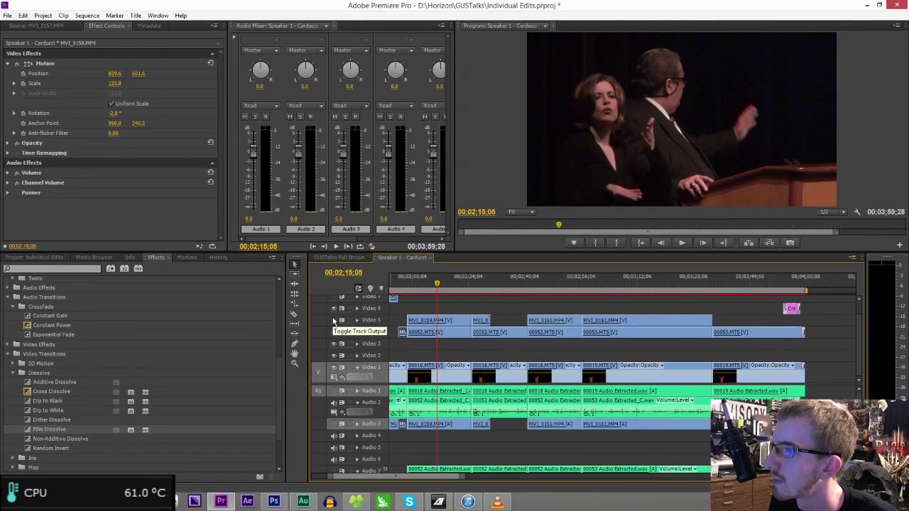
pyautogui.press('space')
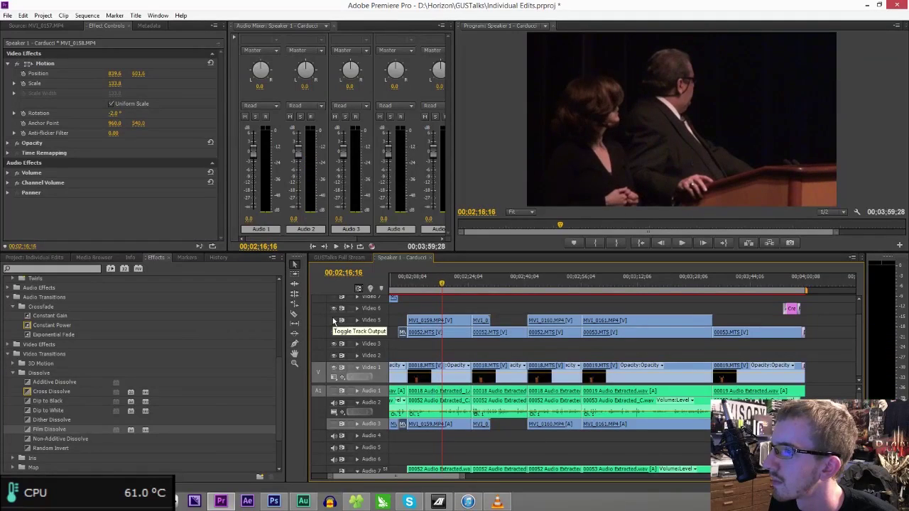
pyautogui.click(414, 289)
pyautogui.press('space')
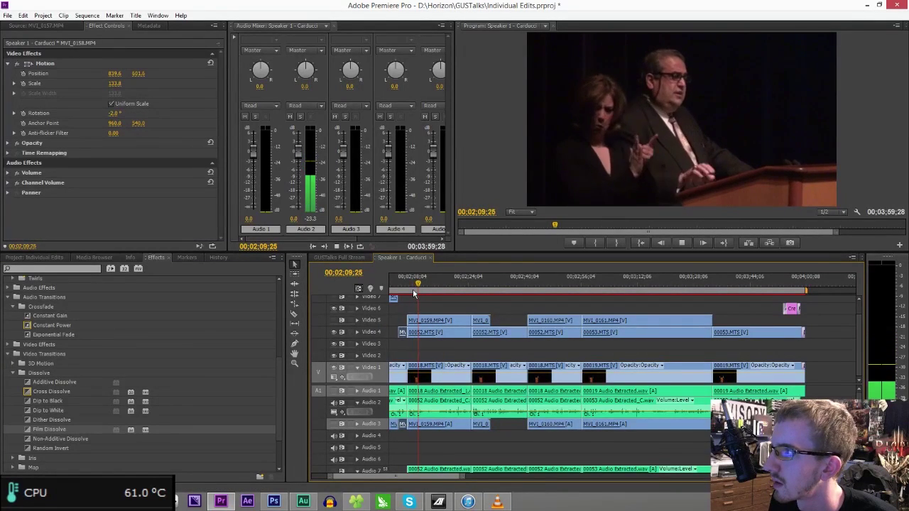
pyautogui.press('space')
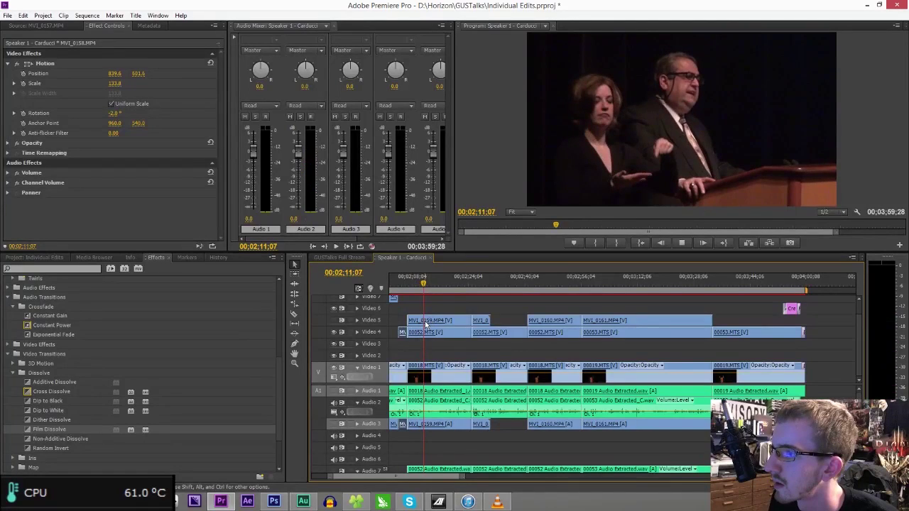
pyautogui.press('space')
# - Move the MV1_0159 close-up to a higher video track and replay from about 02;10
pyautogui.press('space')
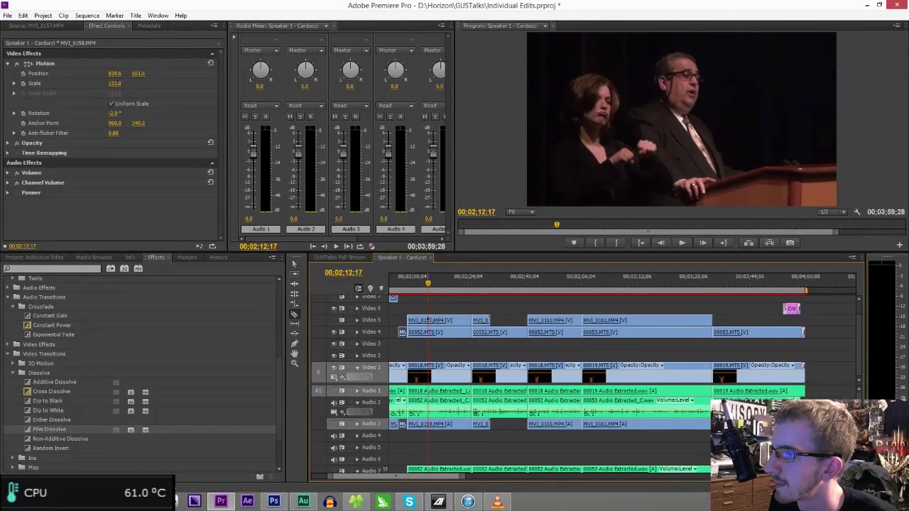
pyautogui.moveTo(434, 321); pyautogui.dragTo(436, 300)
pyautogui.press('space')
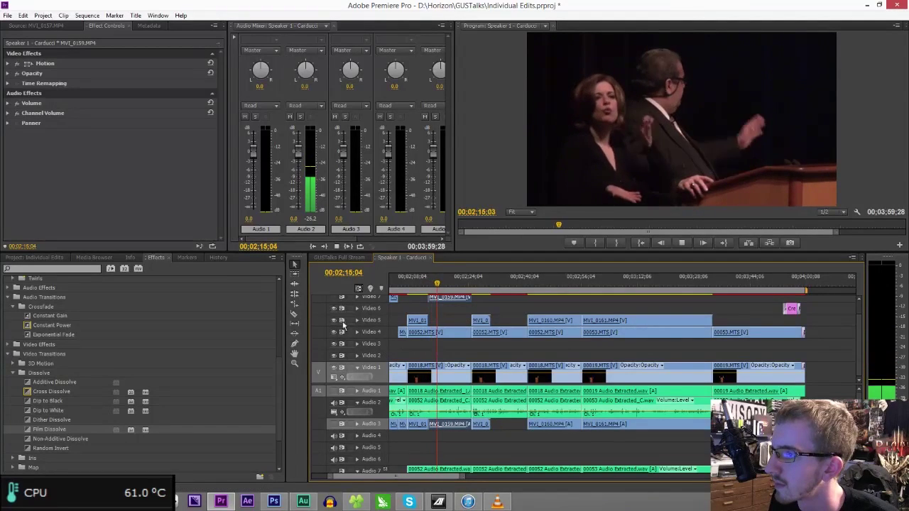
pyautogui.click(421, 284)
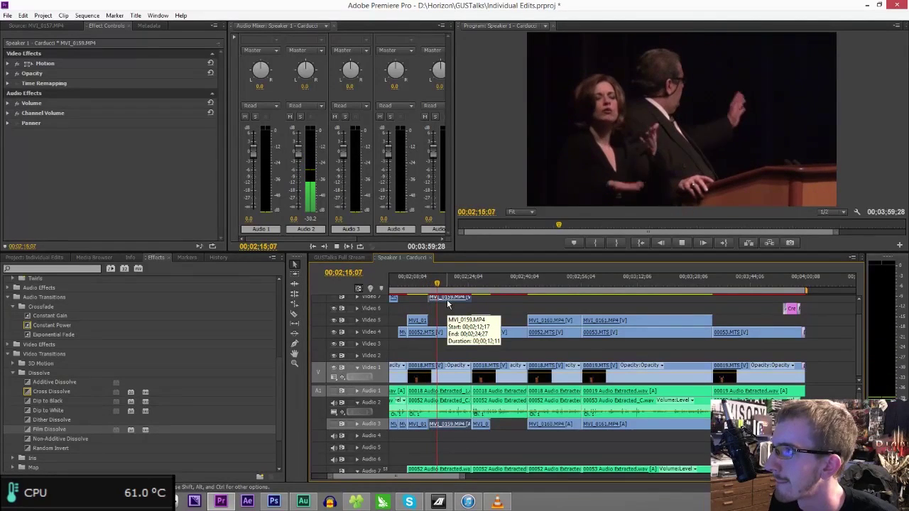
pyautogui.press('space')
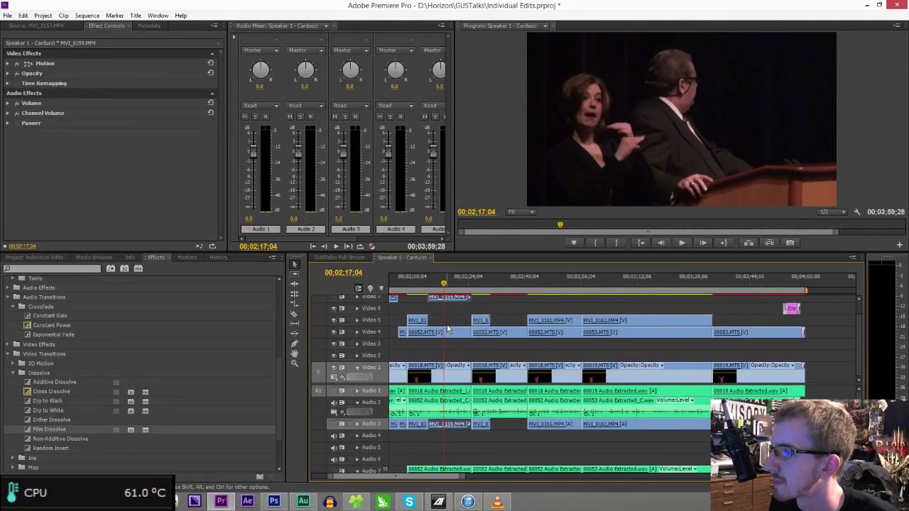
pyautogui.press('space')
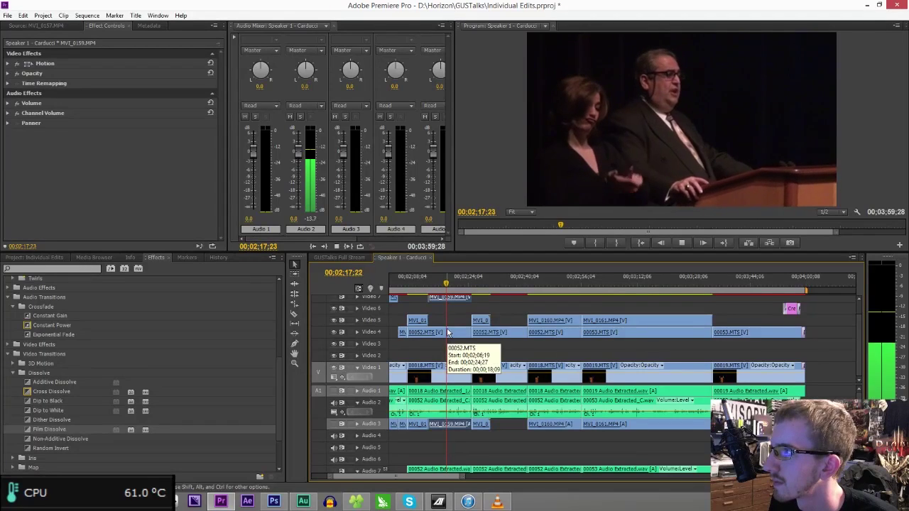
pyautogui.press('space')
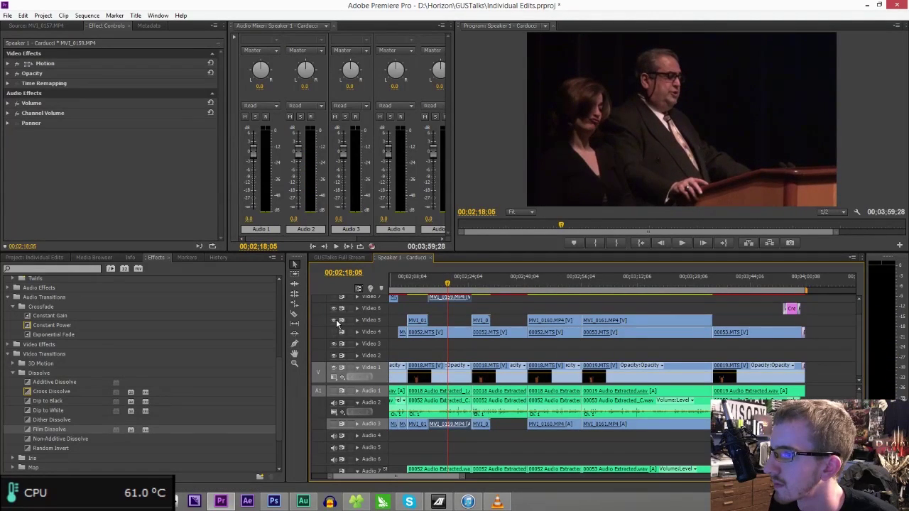
# - Check the wide shot via Video 5's eye, then delete the Video 4 segment at 02;18;19
pyautogui.click(337, 321)
pyautogui.click(337, 332)
pyautogui.press('space')
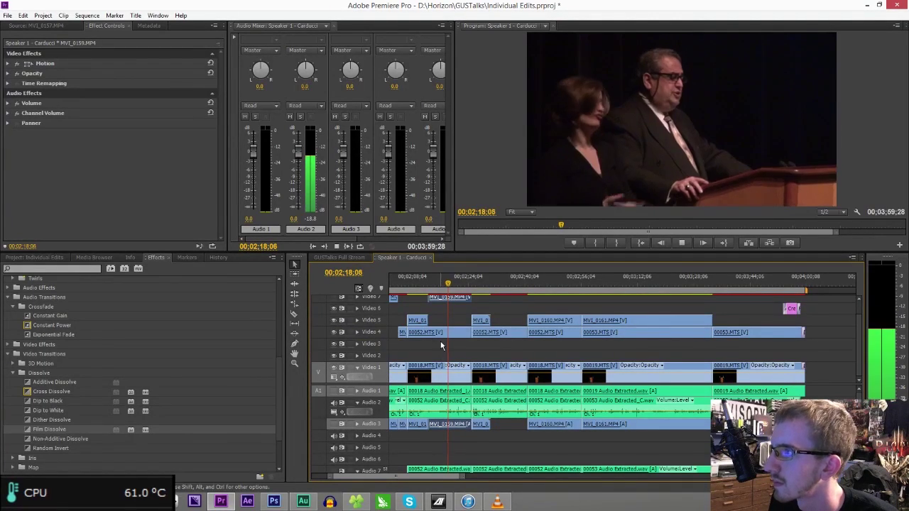
pyautogui.click(449, 285)
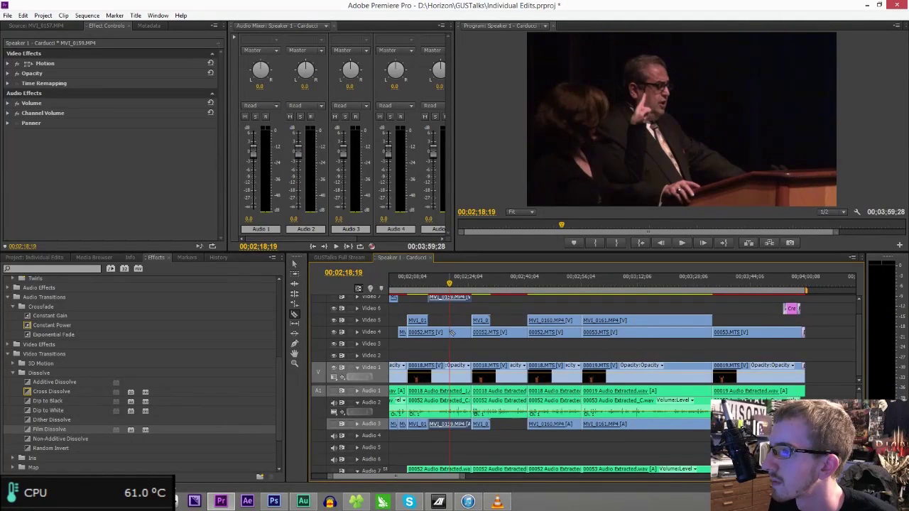
pyautogui.press('Delete')
pyautogui.press('space')
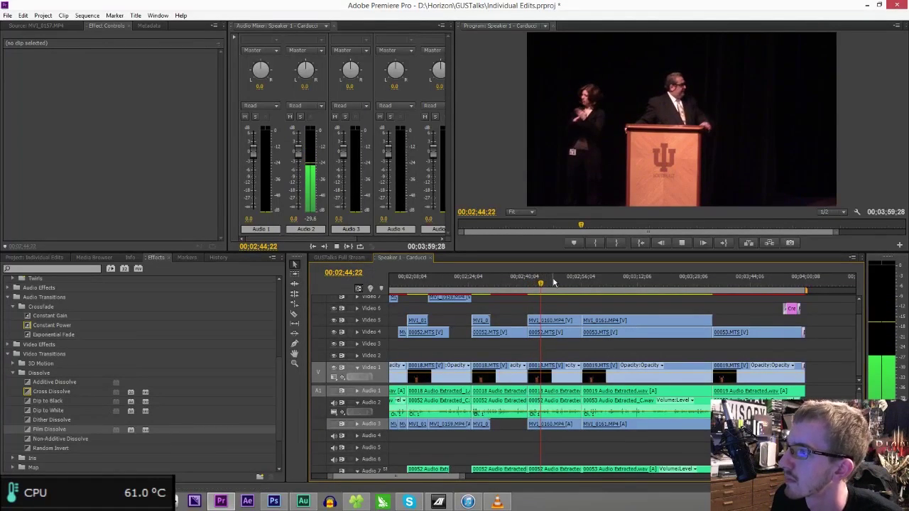
# - Delete the MV1_0160 clip on Video 5 and the short 00052 piece on Video 4
pyautogui.click(560, 321)
pyautogui.press('Delete')
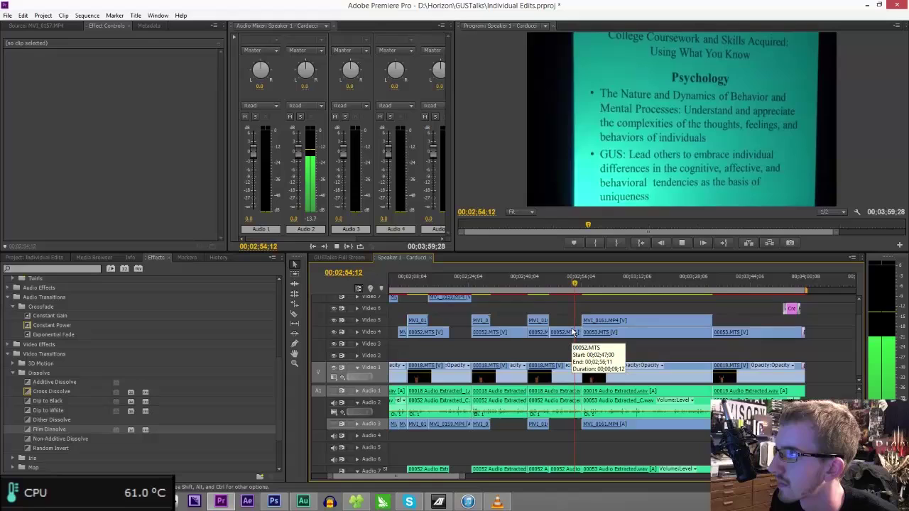
pyautogui.press('space')
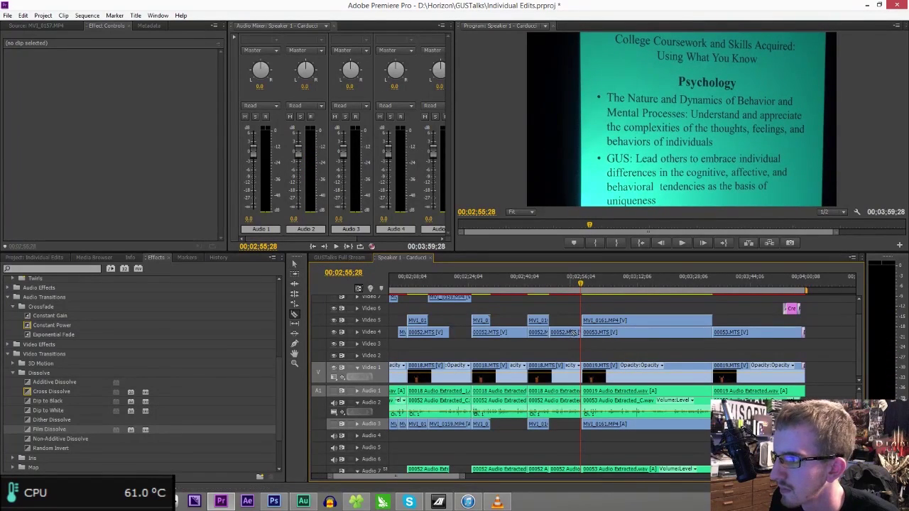
pyautogui.click(566, 333)
pyautogui.press('Delete')
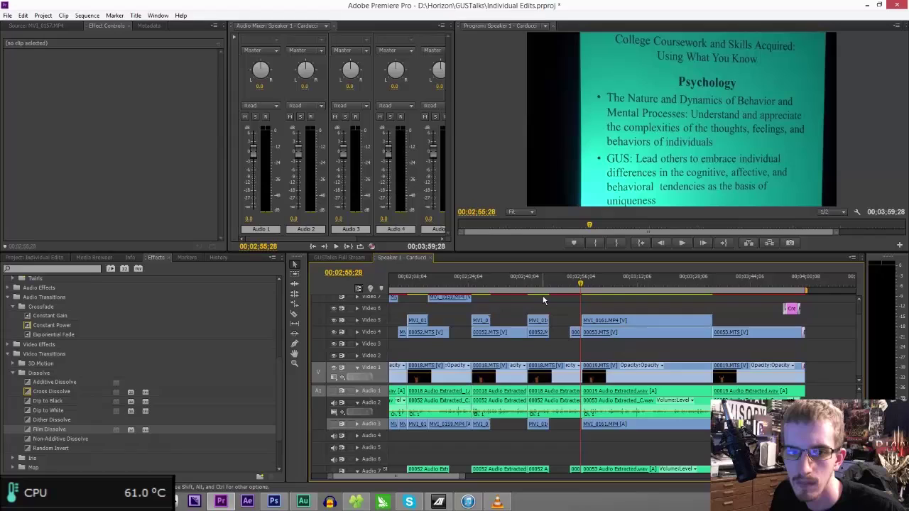
# - Save the project and play back from 02;45;25
pyautogui.hotkey('ctrl', 's')
pyautogui.click(545, 285)
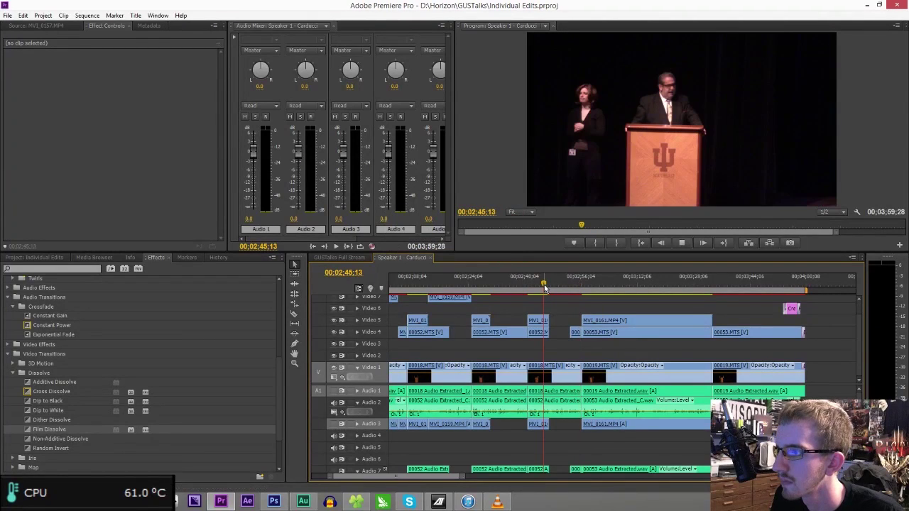
pyautogui.press('space')
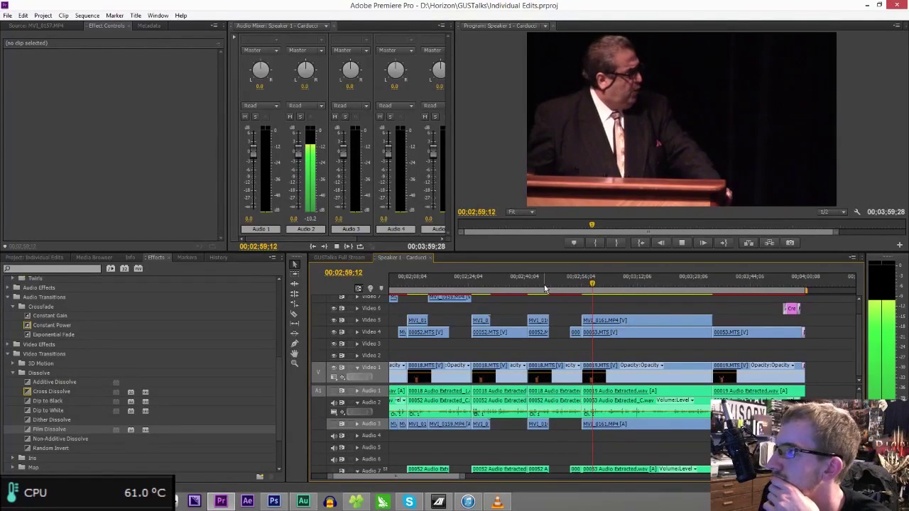
# - Razor-cut Video 5 and Audio 3 at the playhead, then raise the MV1_0161 and 00053.MTS pieces to Video 7
pyautogui.press('c')
pyautogui.click(611, 321)
pyautogui.moveTo(619, 327); pyautogui.dragTo(620, 302)
pyautogui.press('space')
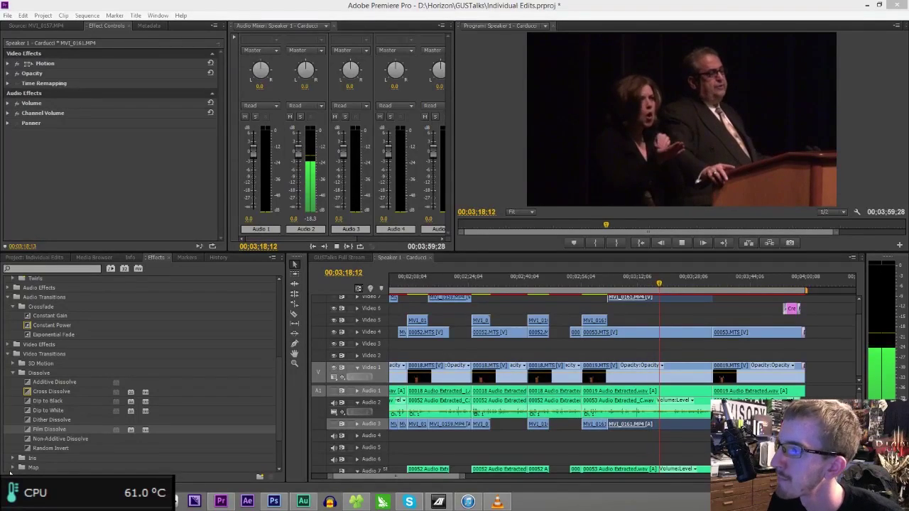
pyautogui.press('space')
pyautogui.moveTo(668, 331); pyautogui.dragTo(685, 304)
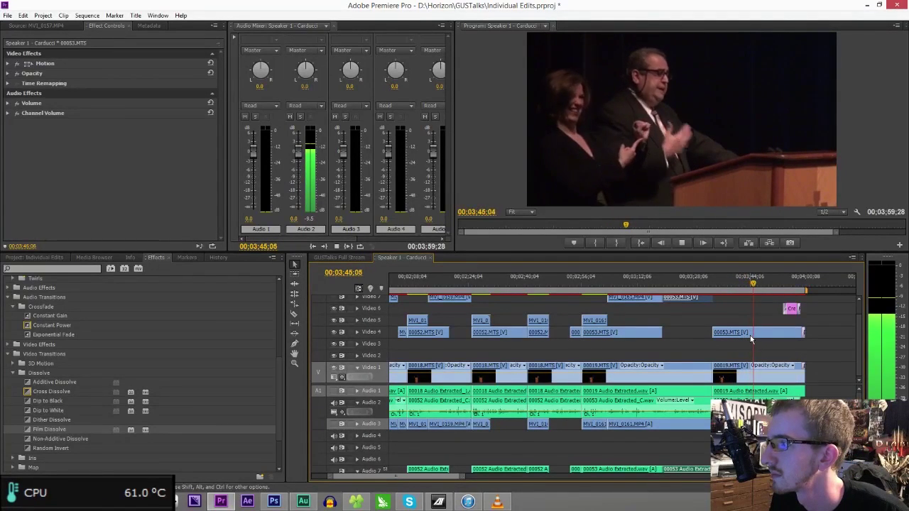
# - At 03;40;29, trim the final Video 4 clip's edge to open a gap, play through the credits, and save
pyautogui.press('space')
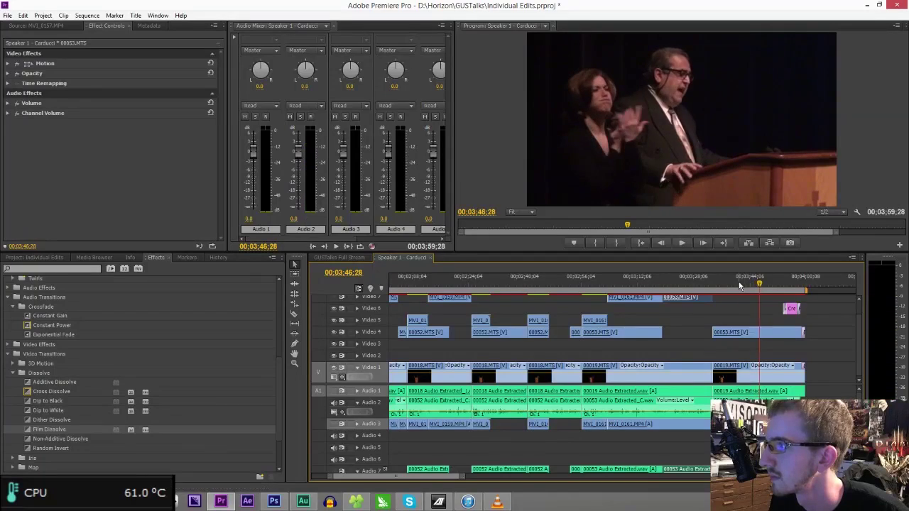
pyautogui.click(739, 282)
pyautogui.press('c')
pyautogui.moveTo(744, 332); pyautogui.dragTo(768, 335)
pyautogui.press('space')
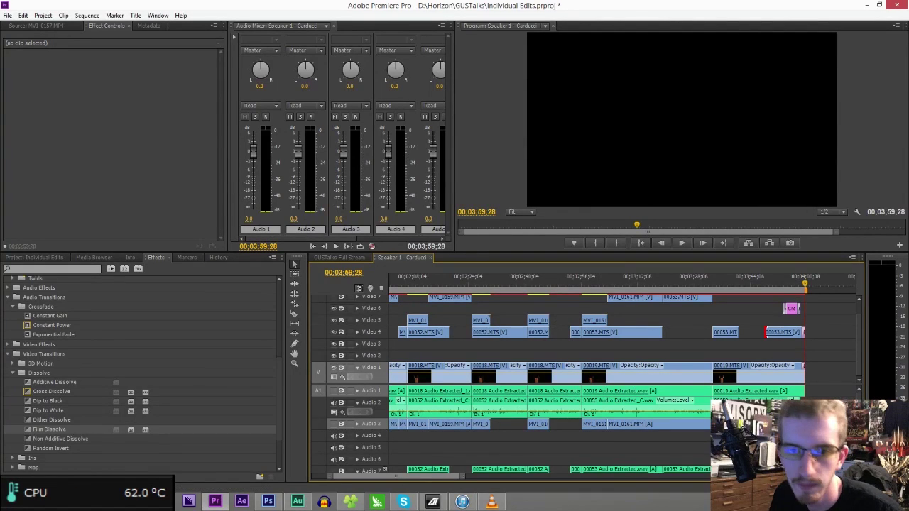
pyautogui.hotkey('ctrl', 's')
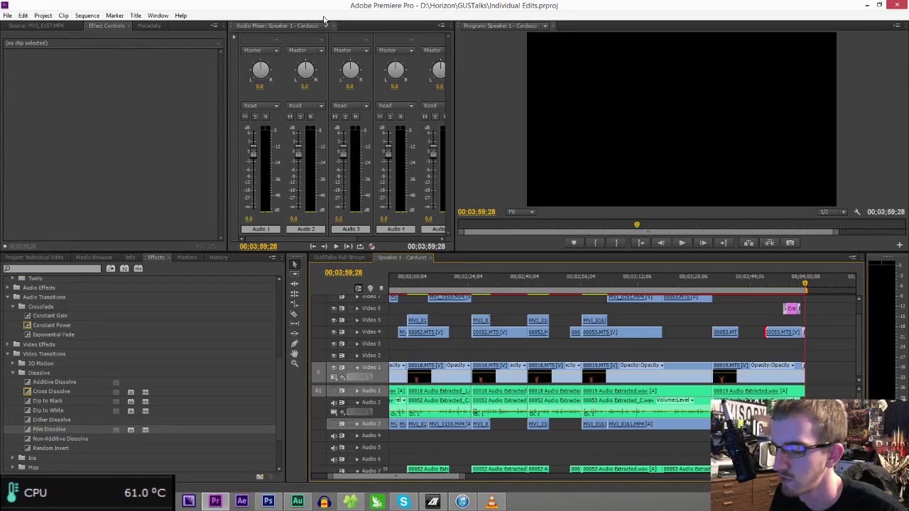
# - Export the sequence as H.264 with the 1080p 30 2pass MAX preset and start choosing the output location
pyautogui.hotkey('ctrl', 'm')
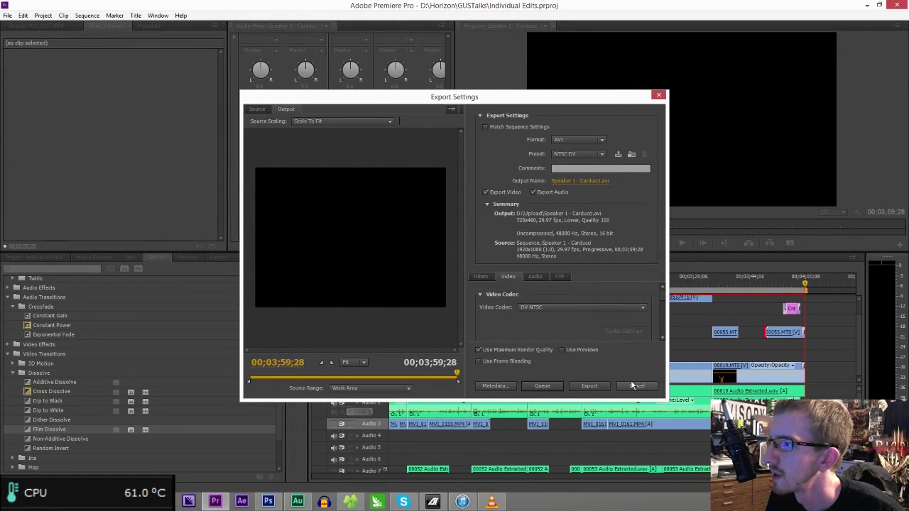
pyautogui.click(581, 140)
pyautogui.click(581, 140)
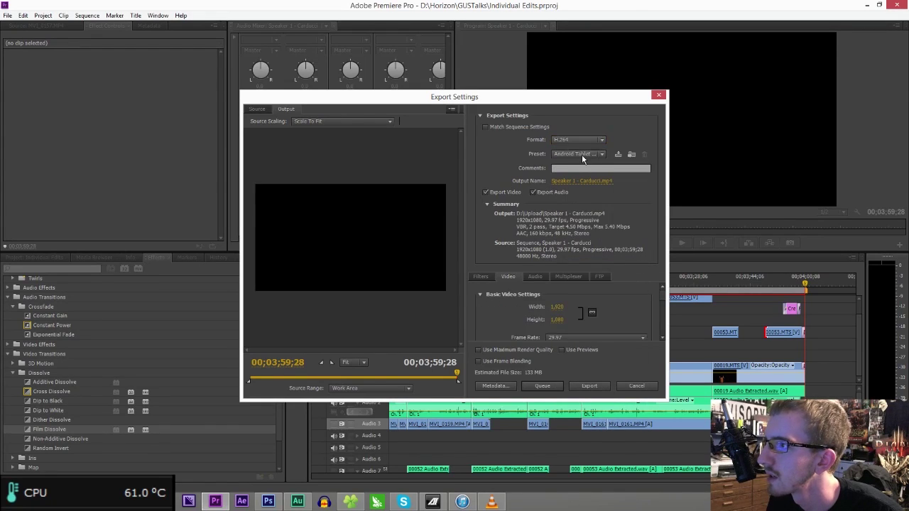
pyautogui.click(581, 154)
pyautogui.click(649, 29)
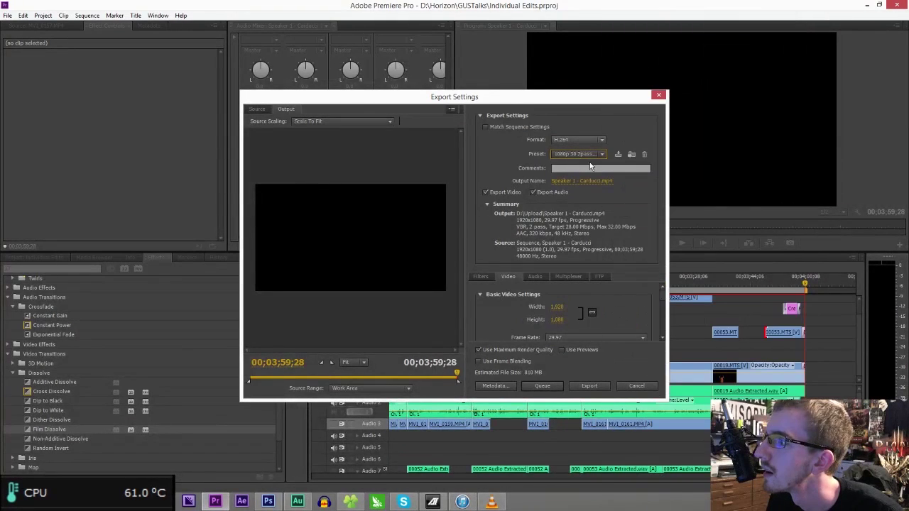
pyautogui.click(591, 181)
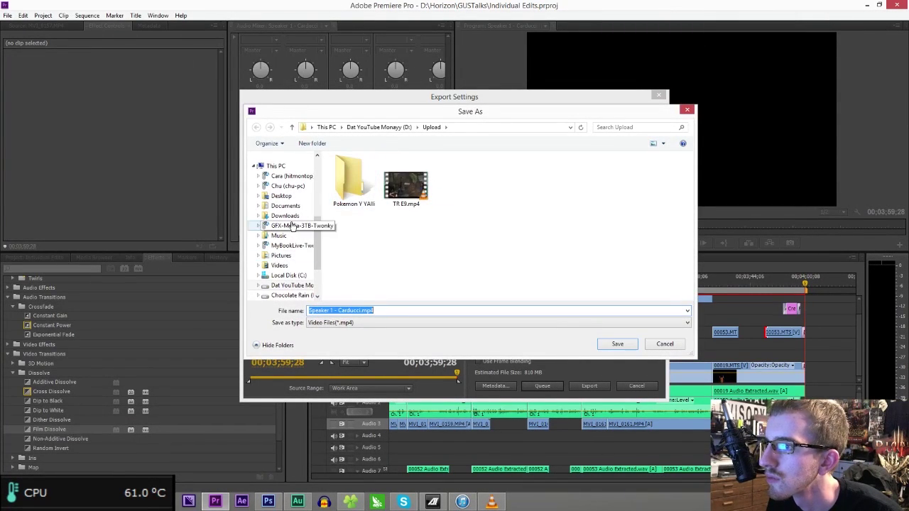
# - Create a folder named 'Individual Speaker Renders' inside D:\Horizon
pyautogui.click(290, 285)
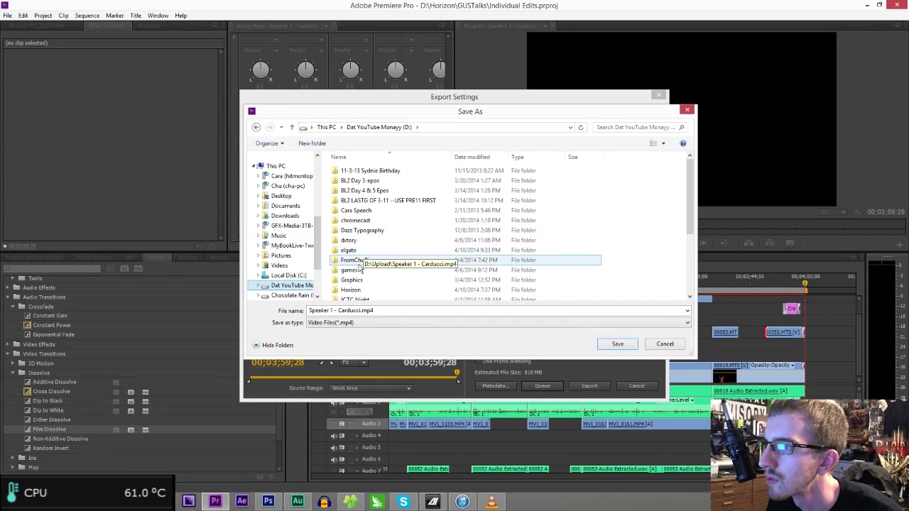
pyautogui.doubleClick(351, 290)
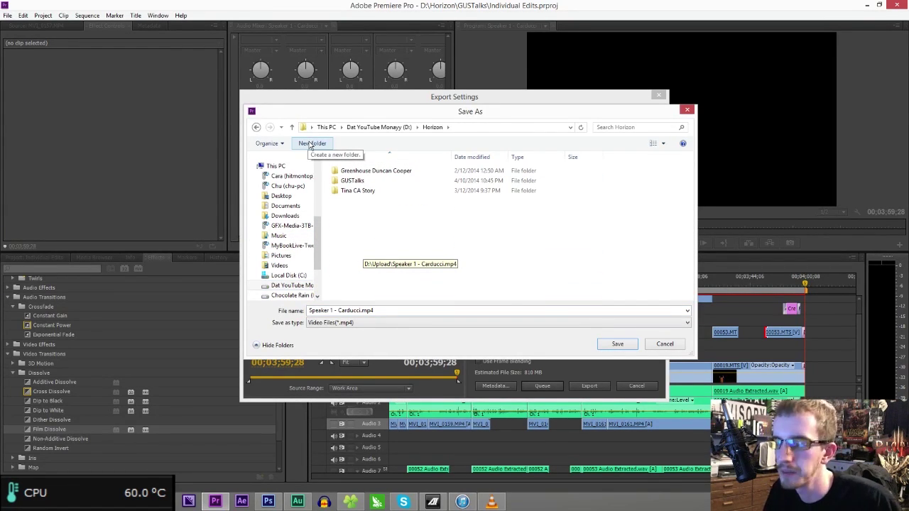
pyautogui.click(310, 144)
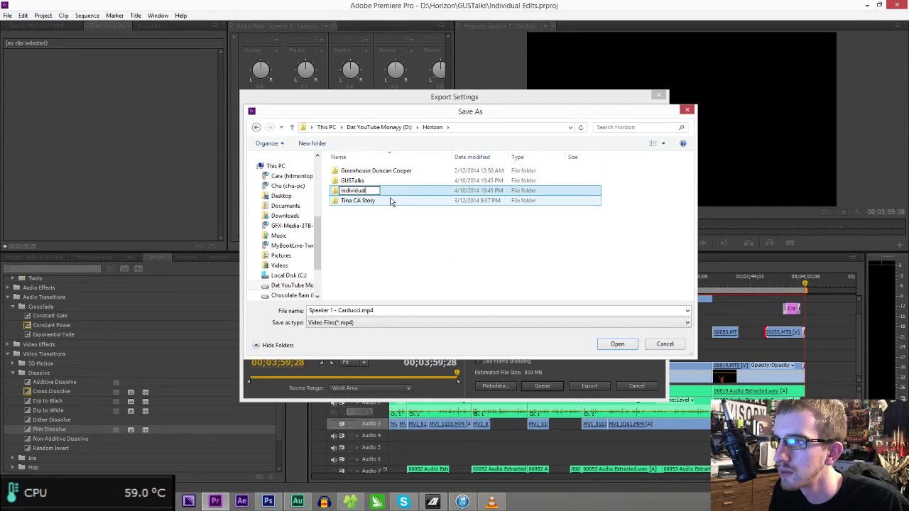
pyautogui.write('Individual Speaker Render')
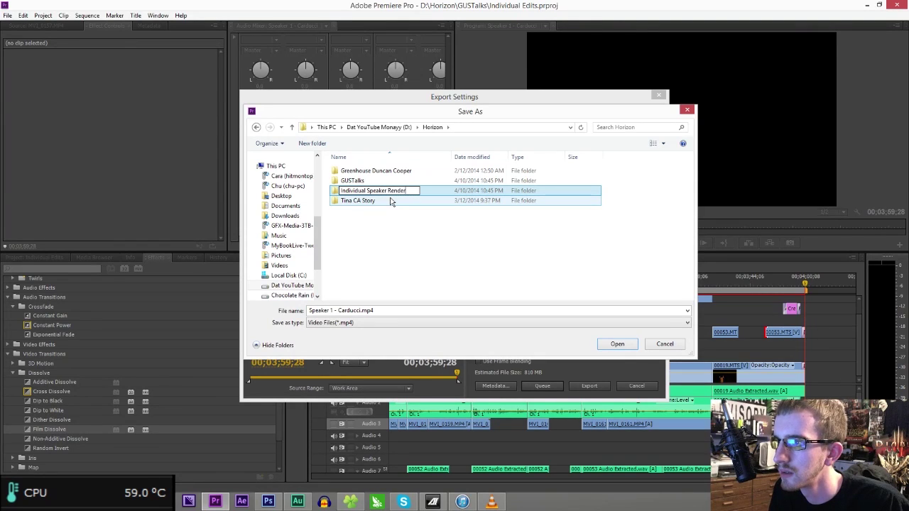
pyautogui.write('s')
pyautogui.press('Return')
# - Move the folder into GUSTalks, save Speaker 1 - Carducci.mp4 there, and queue it to Media Encoder
pyautogui.moveTo(390, 192); pyautogui.dragTo(378, 184)
pyautogui.doubleClick(379, 183)
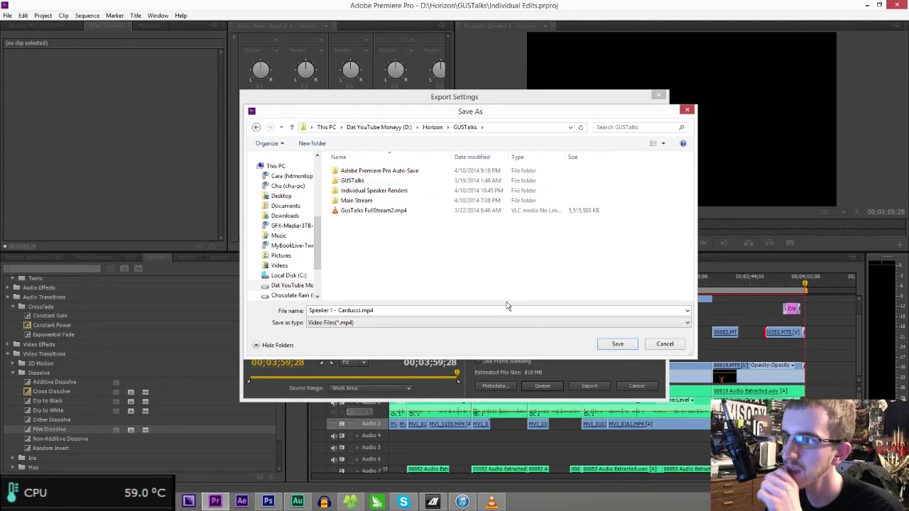
pyautogui.doubleClick(394, 190)
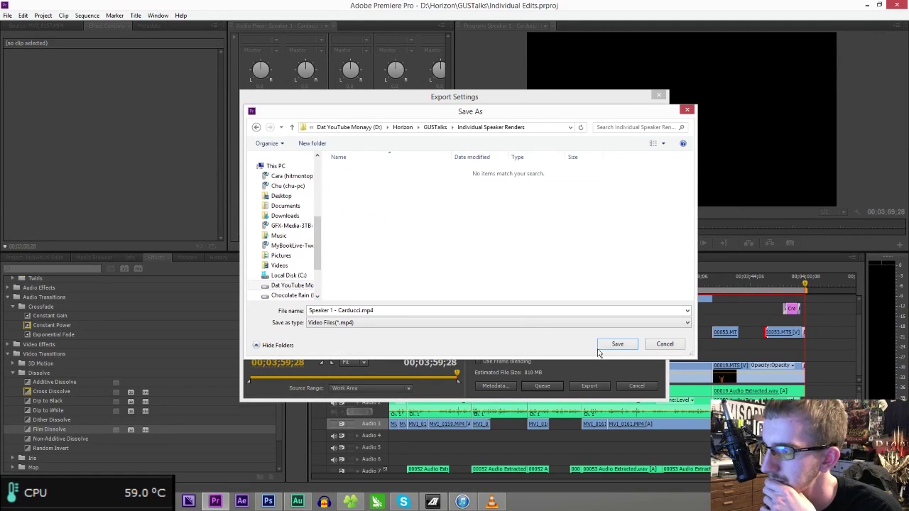
pyautogui.click(617, 344)
pyautogui.click(551, 387)
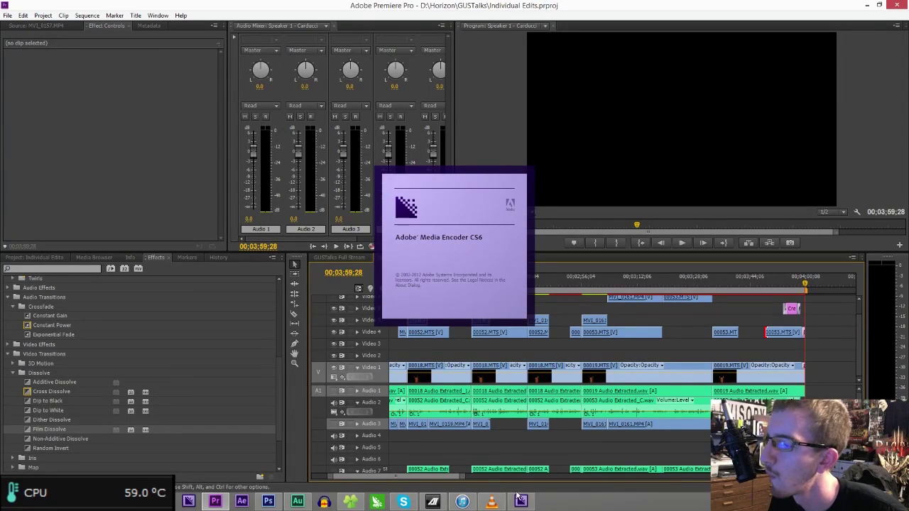
# - Close the stray VLC media player and iTunes windows
pyautogui.click(488, 505)
pyautogui.click(898, 5)
pyautogui.click(463, 503)
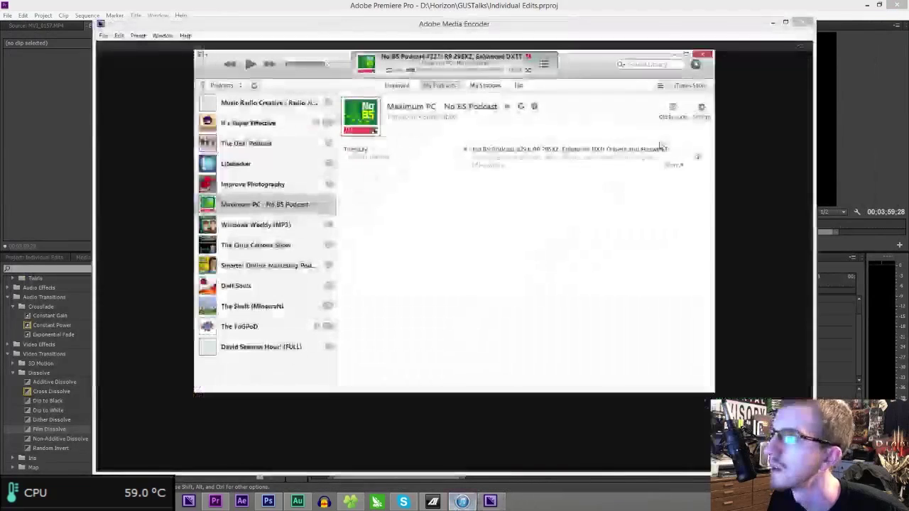
pyautogui.click(707, 56)
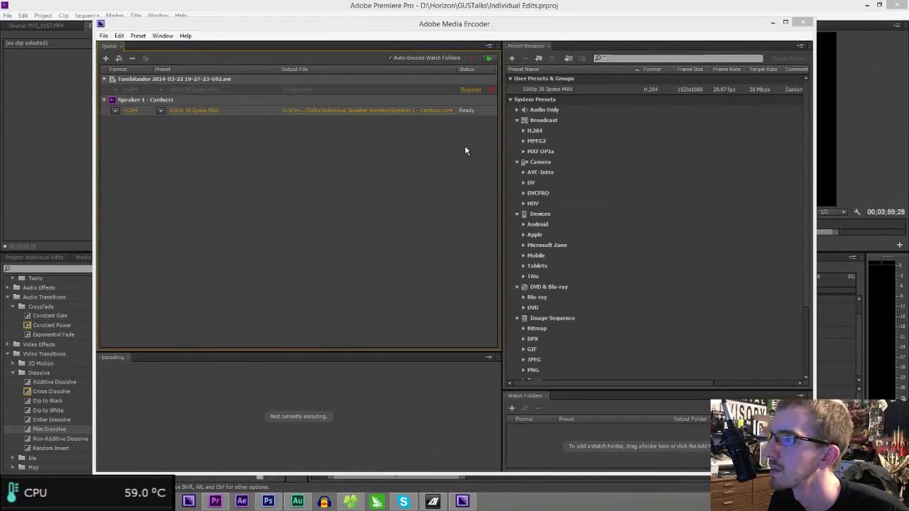
# - Remove the old TombRaider job from the Media Encoder queue, save the queue, and return to Premiere
pyautogui.click(320, 89)
pyautogui.press('Delete')
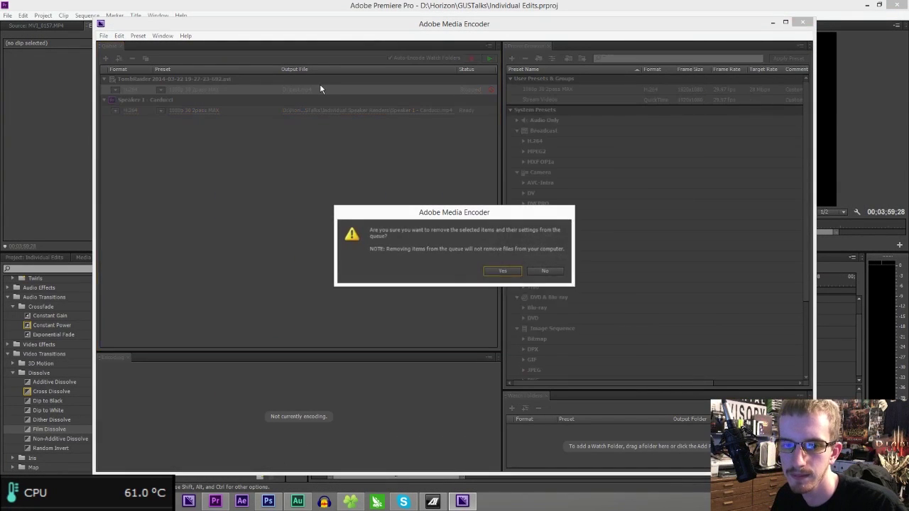
pyautogui.press('Return')
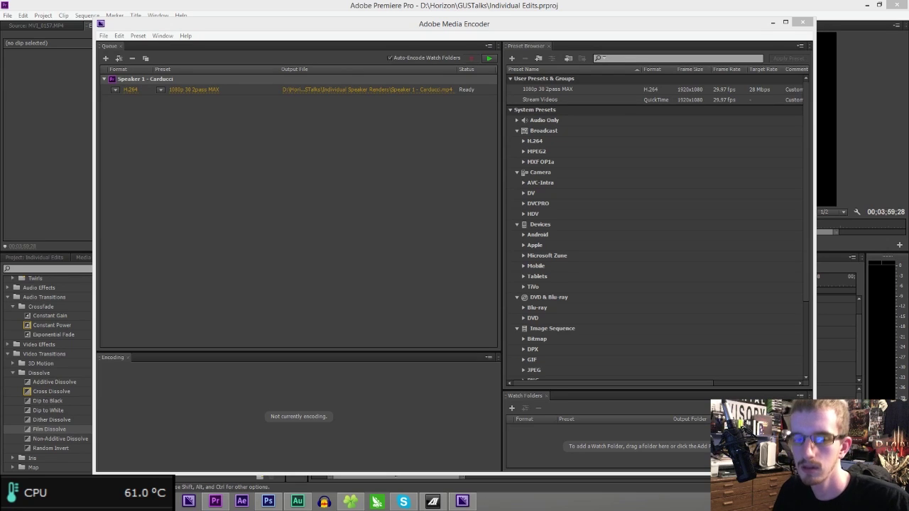
pyautogui.click(105, 35)
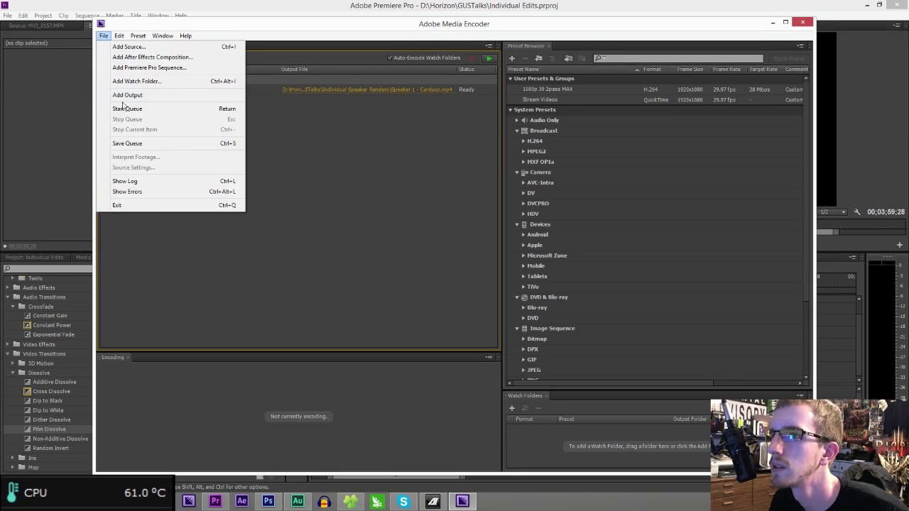
pyautogui.click(113, 145)
pyautogui.hotkey('alt', 'Tab')
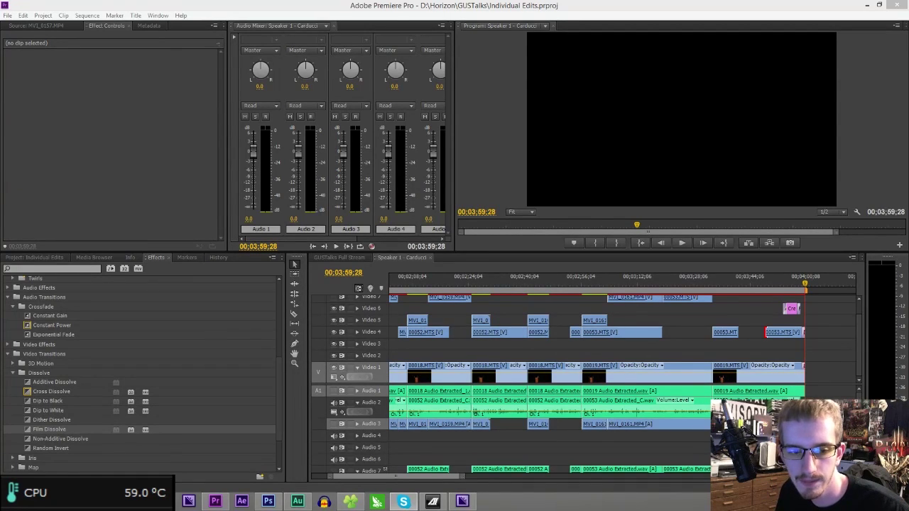
# - Show the GUSTalks Full Stream sequence and play from the next speakers at the podium
pyautogui.click(499, 8)
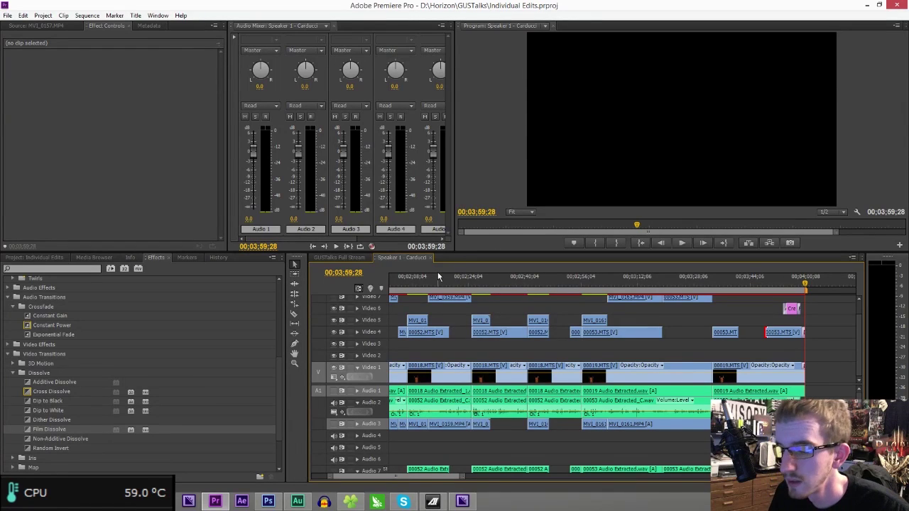
pyautogui.click(339, 258)
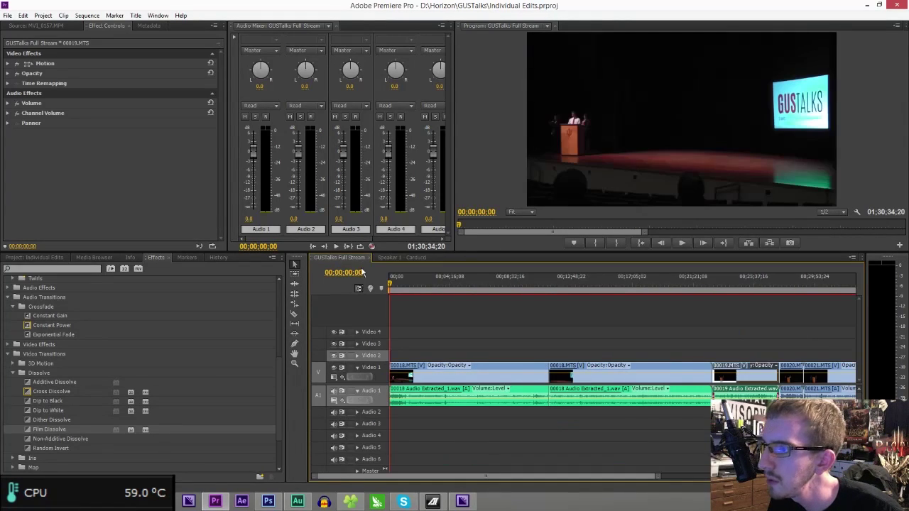
pyautogui.click(552, 282)
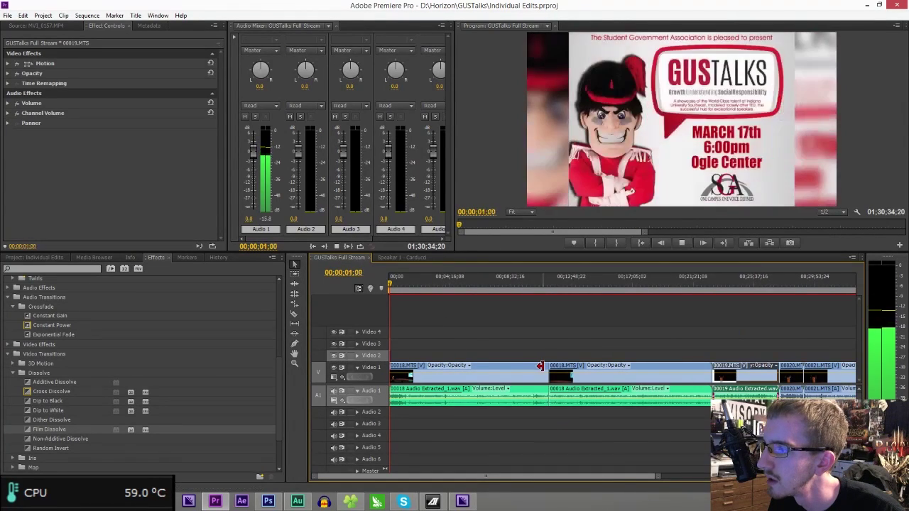
pyautogui.click(751, 284)
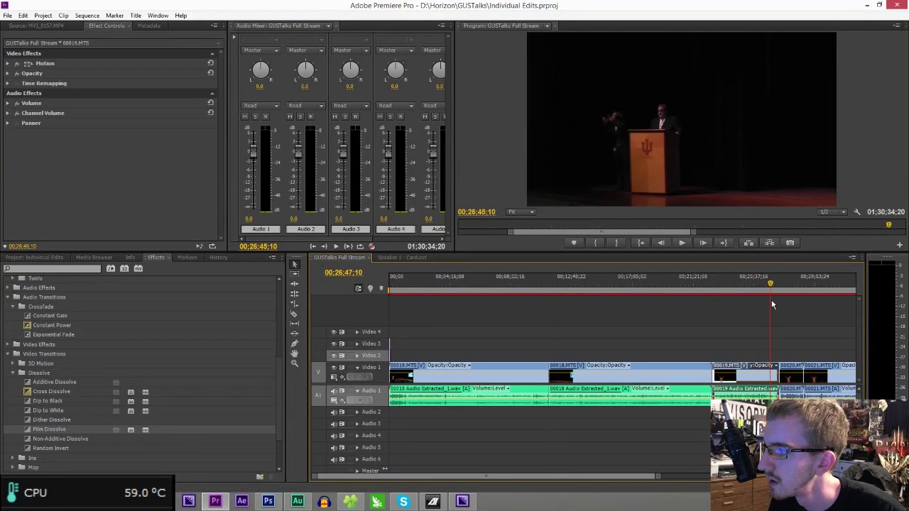
pyautogui.click(779, 301)
pyautogui.press('space')
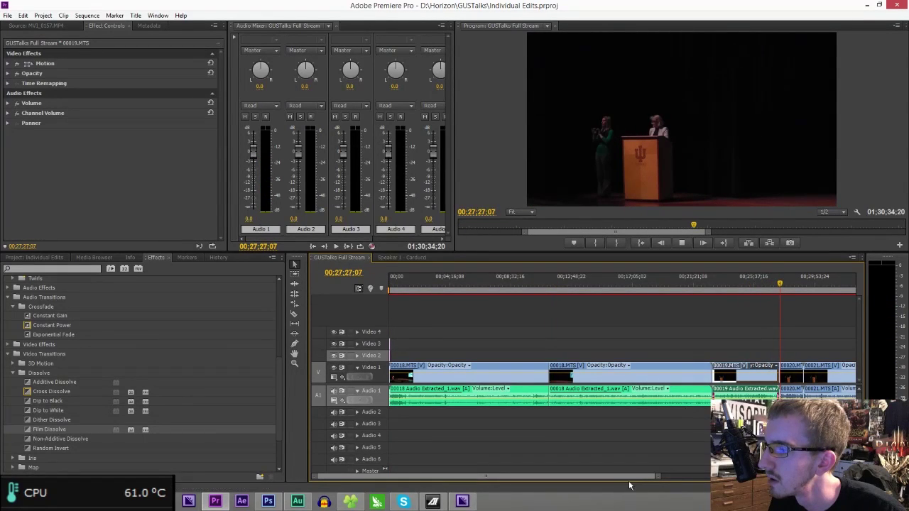
# - Scrub to around 00:28:48 and review playback, stopping at 00;30;30;11
pyautogui.moveTo(659, 478); pyautogui.dragTo(603, 466)
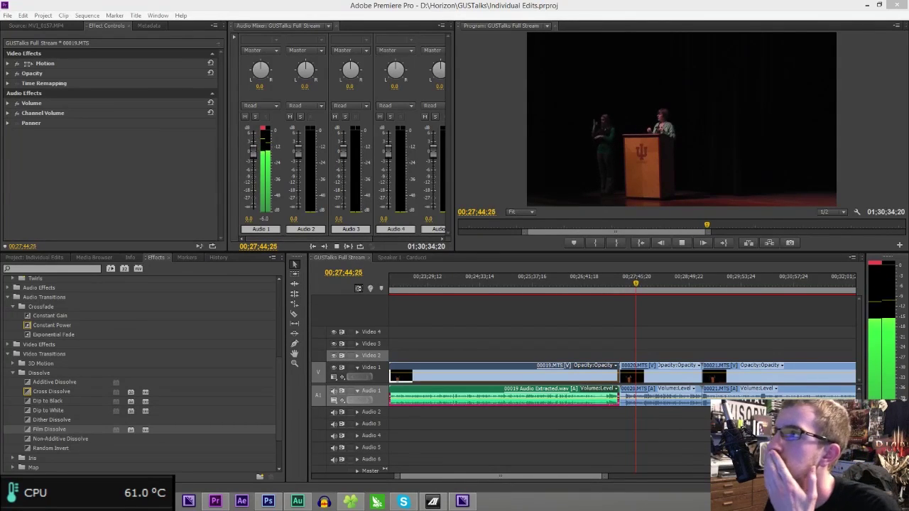
pyautogui.moveTo(549, 478); pyautogui.dragTo(558, 477)
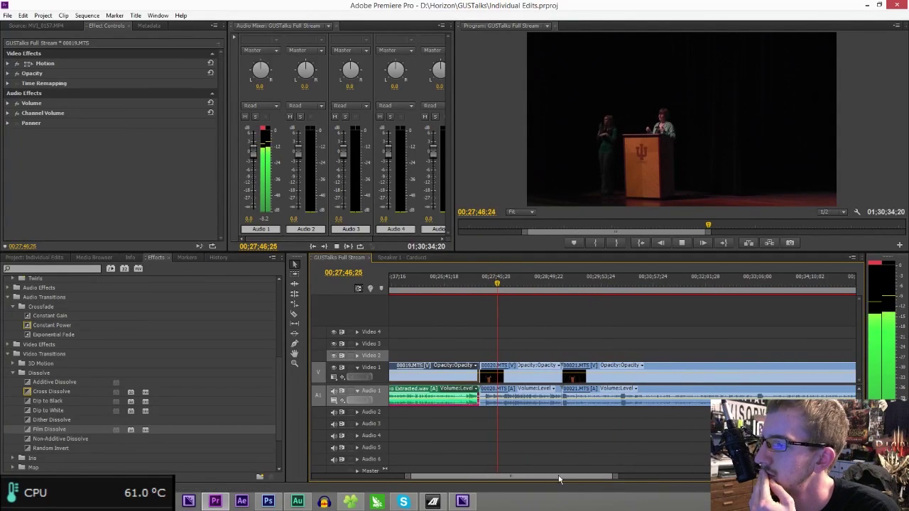
pyautogui.moveTo(533, 284); pyautogui.dragTo(618, 290)
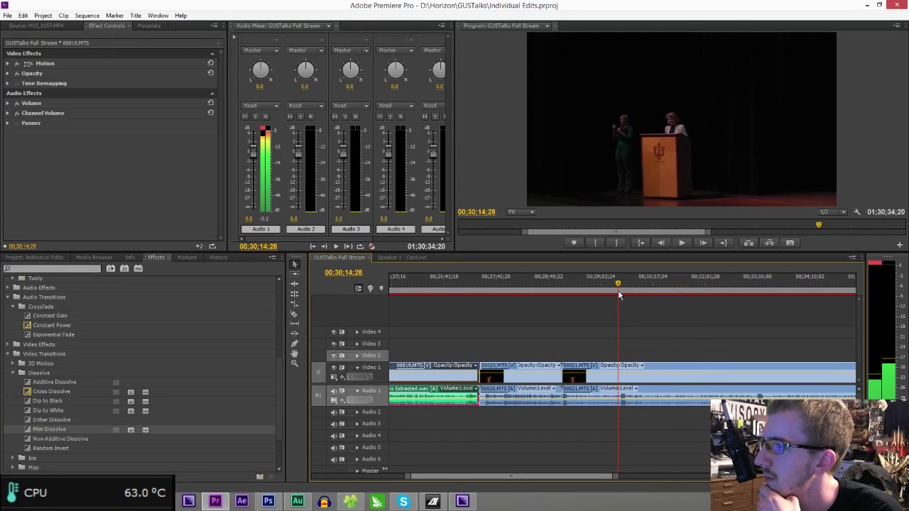
pyautogui.click(618, 294)
pyautogui.press('space')
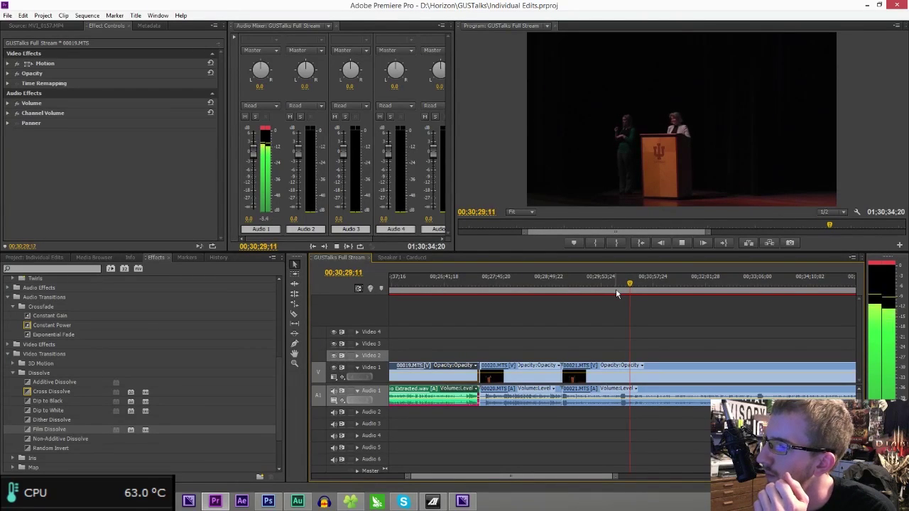
pyautogui.press('space')
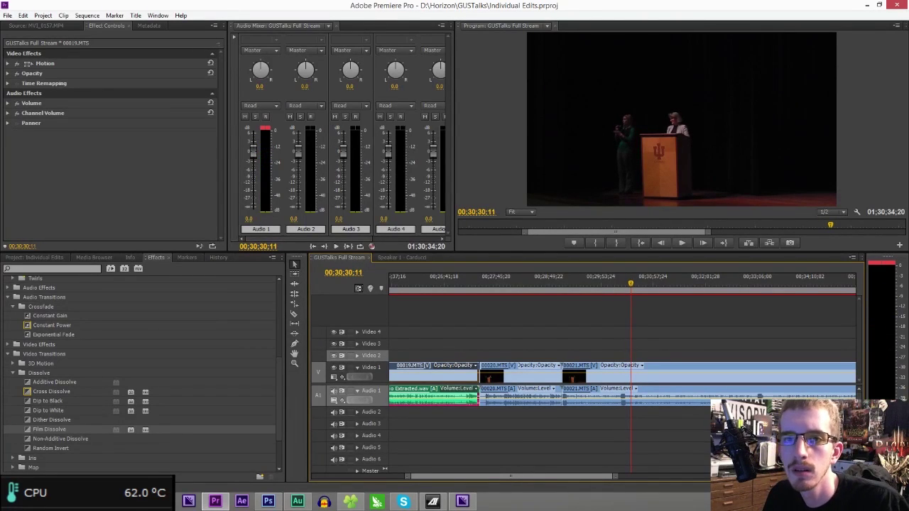
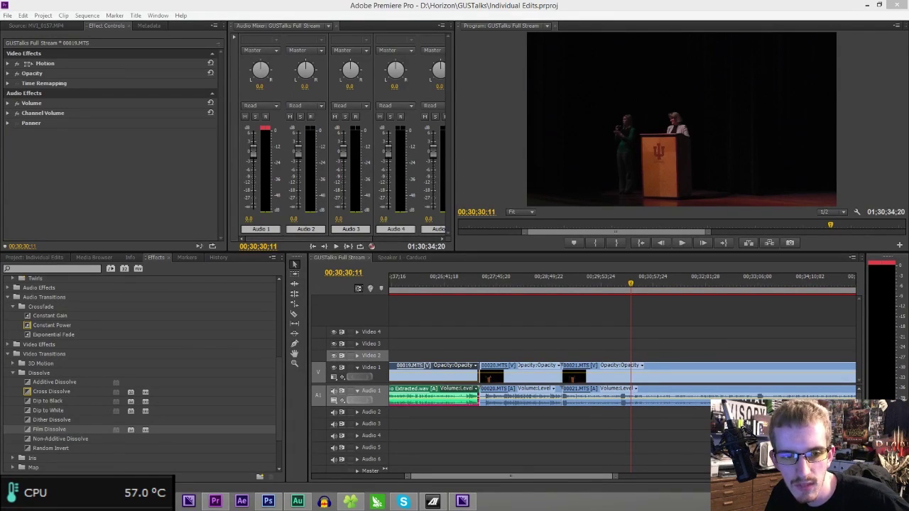
# - In the browser, search for the name of the IUS dean of education
pyautogui.hotkey('alt', 'Tab')
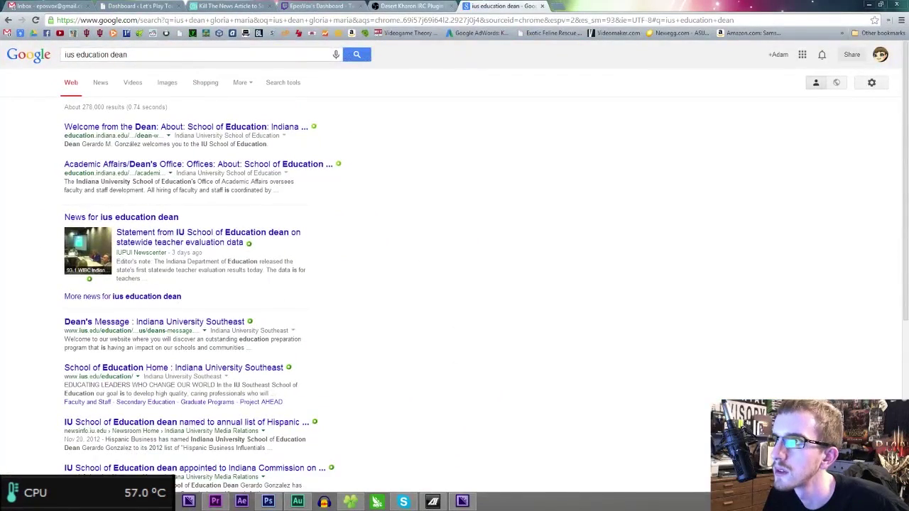
pyautogui.click(321, 5)
pyautogui.click(501, 6)
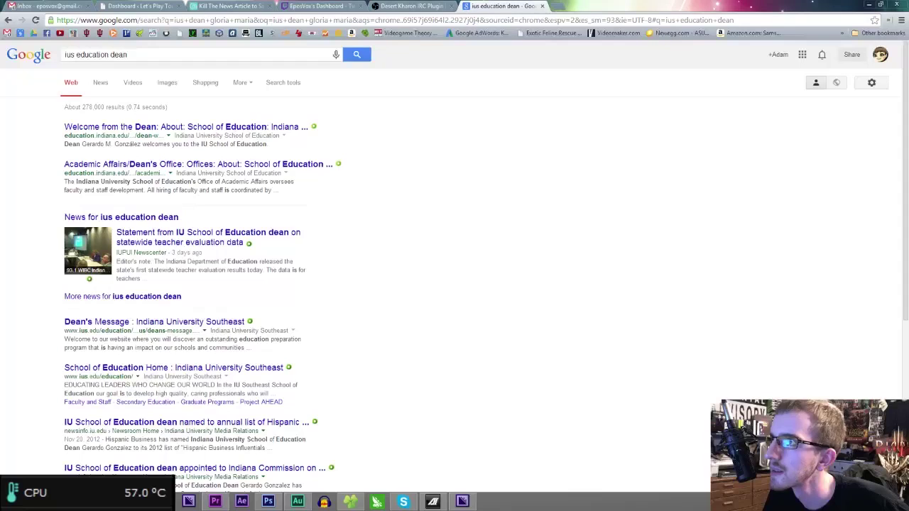
pyautogui.moveTo(130, 55); pyautogui.dragTo(76, 55)
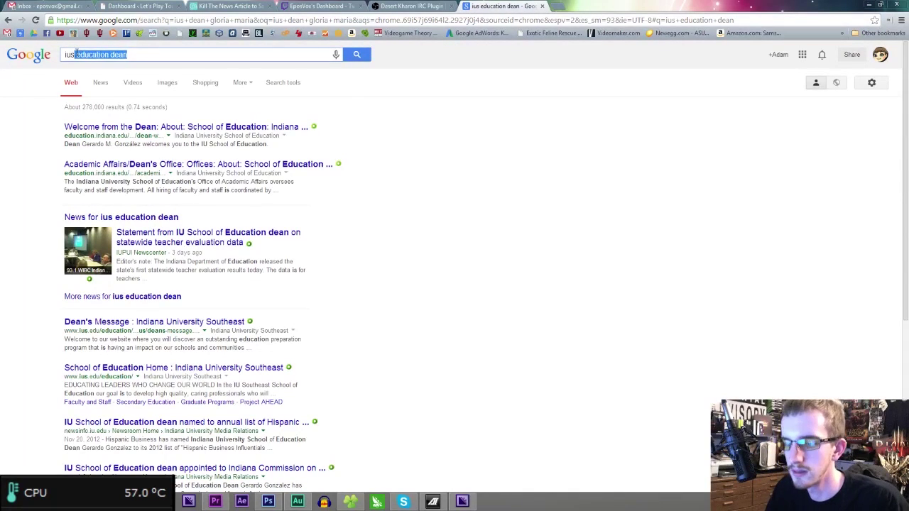
pyautogui.write('dean of edu')
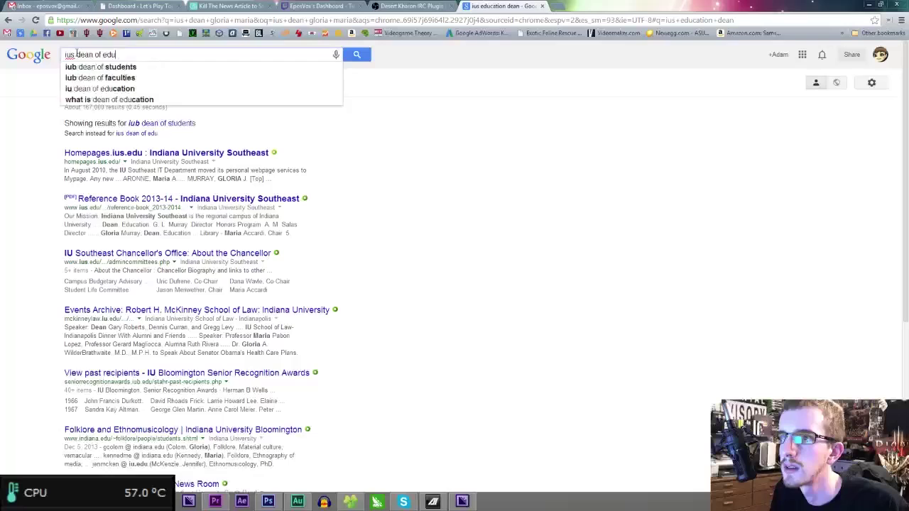
pyautogui.write('cation gloria')
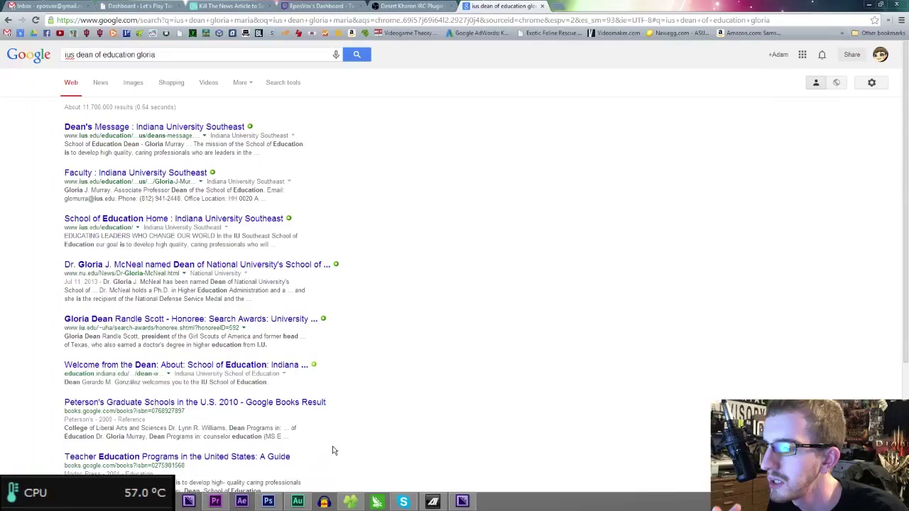
# - Back in Premiere, replay the sequence from 00;30;22;14 to review the speaker
pyautogui.click(219, 502)
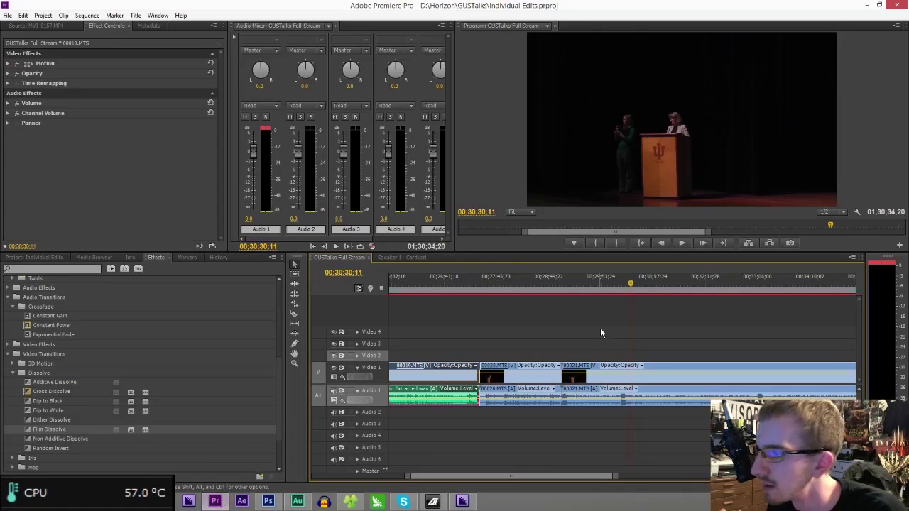
pyautogui.click(625, 282)
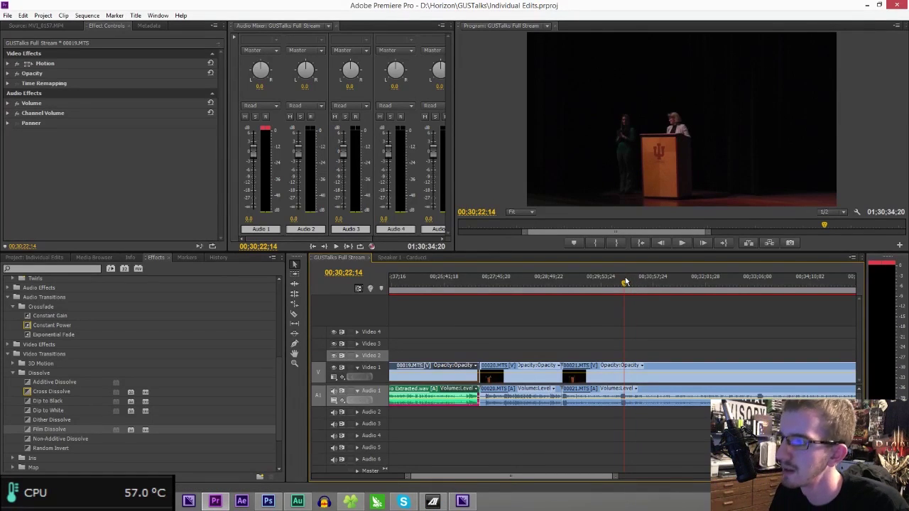
pyautogui.press('space')
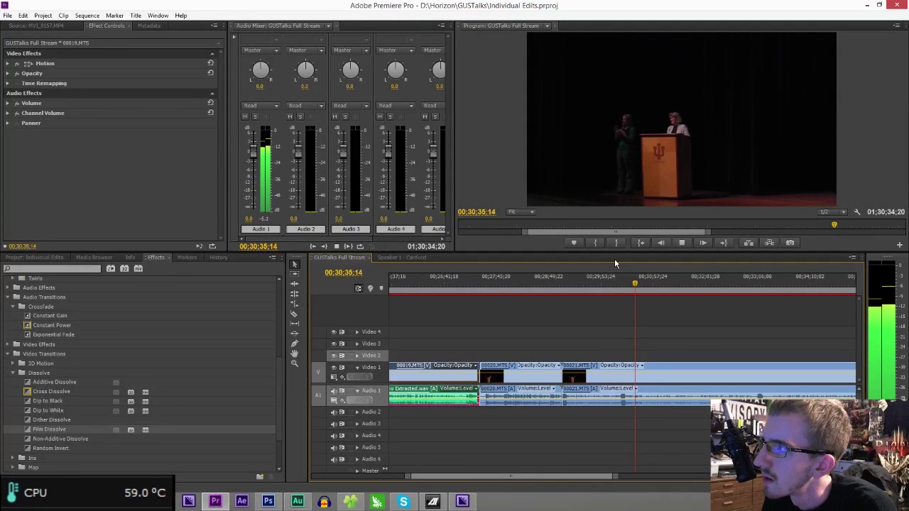
pyautogui.press('space')
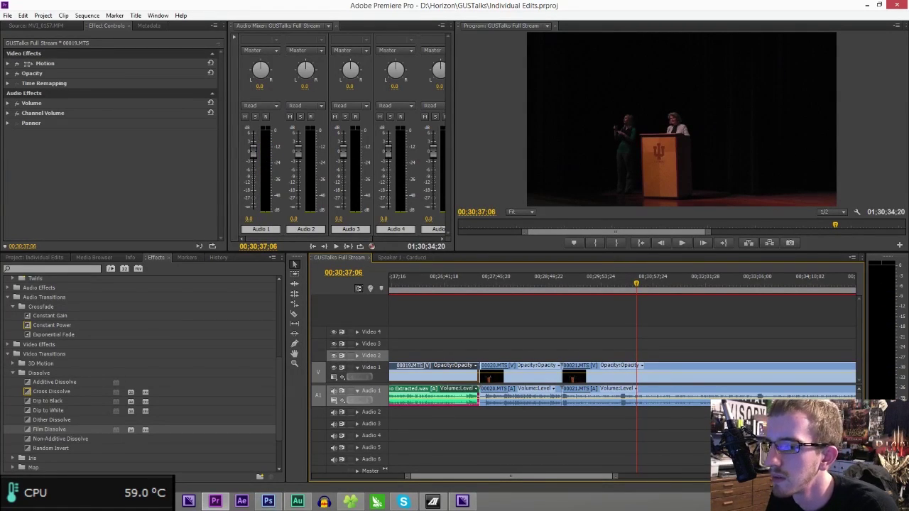
# - In Photoshop, open the Speaker 1 title and change its heading to SPEAKER 2:
pyautogui.hotkey('alt', 'Tab')
pyautogui.hotkey('alt', 'Tab')
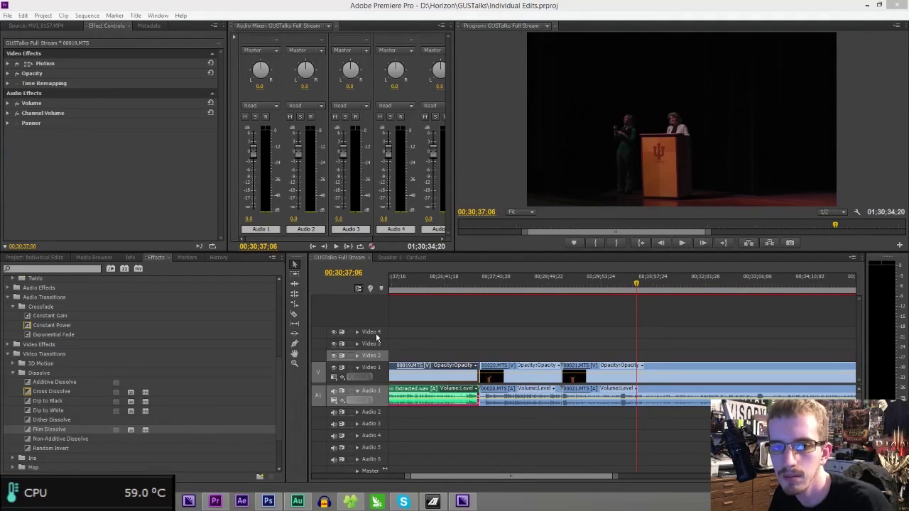
pyautogui.click(268, 501)
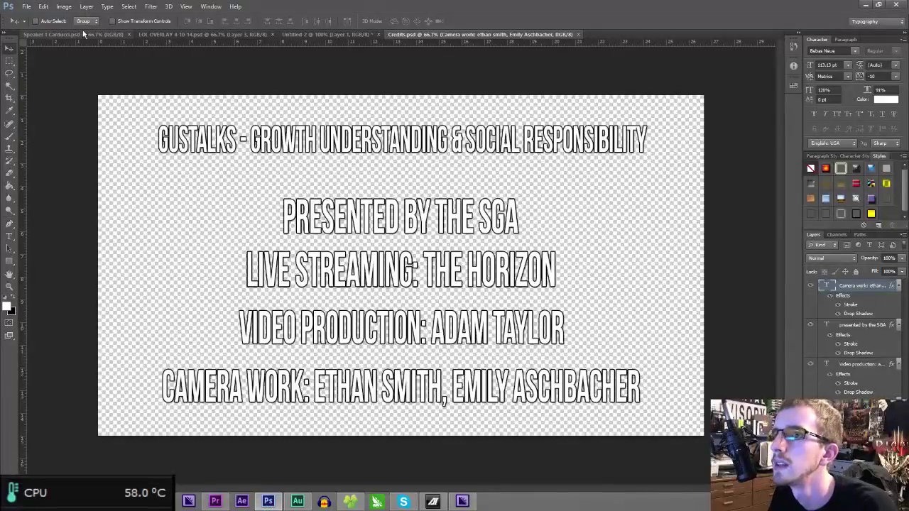
pyautogui.click(82, 33)
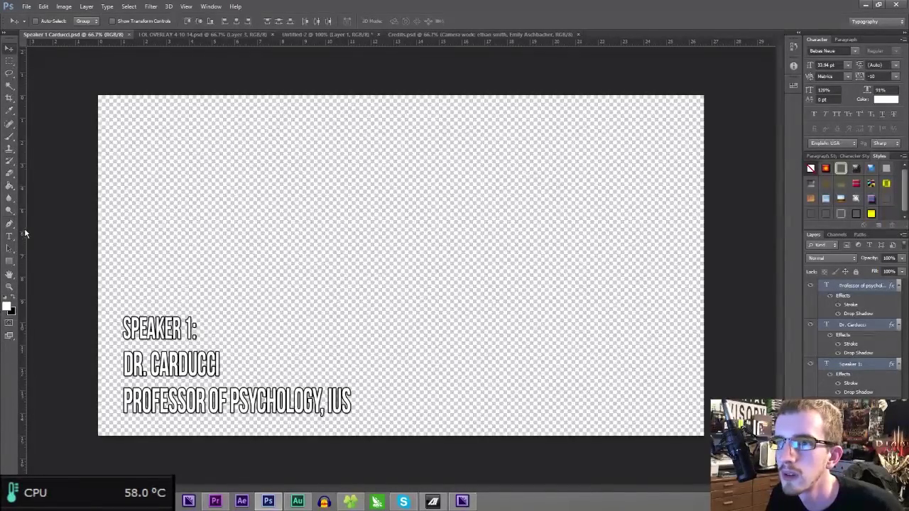
pyautogui.click(9, 235)
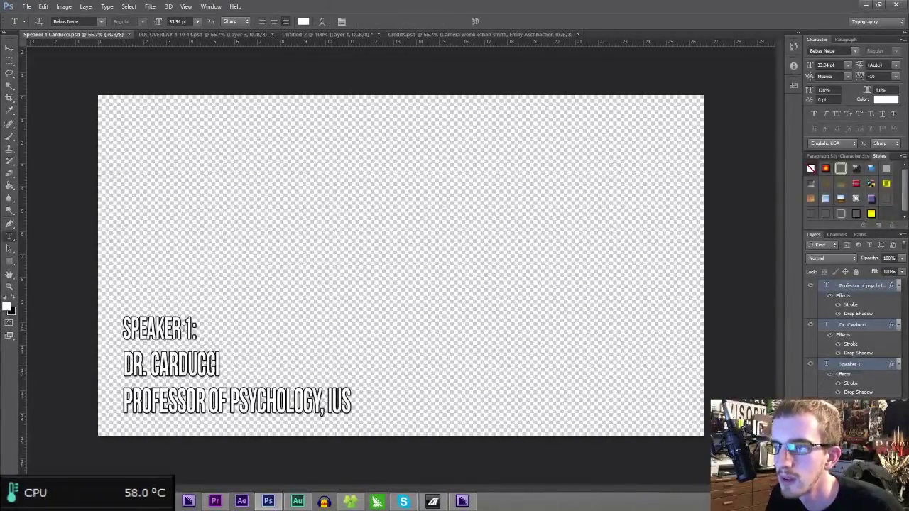
pyautogui.click(188, 329)
pyautogui.press('BackSpace')
pyautogui.write('2')
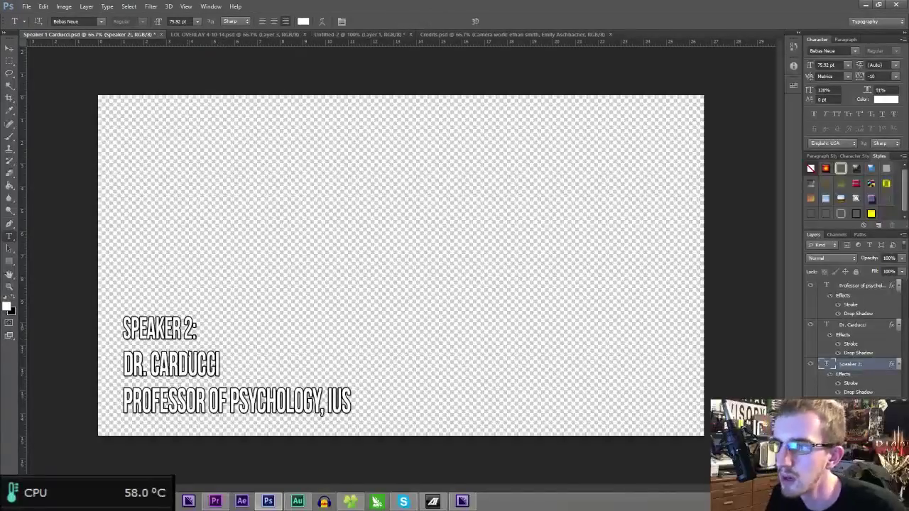
# - Replace the speaker name line with the dean's name, prefixed 'Dr.', left-aligned under SPEAKER 2:
pyautogui.moveTo(220, 366); pyautogui.dragTo(123, 365)
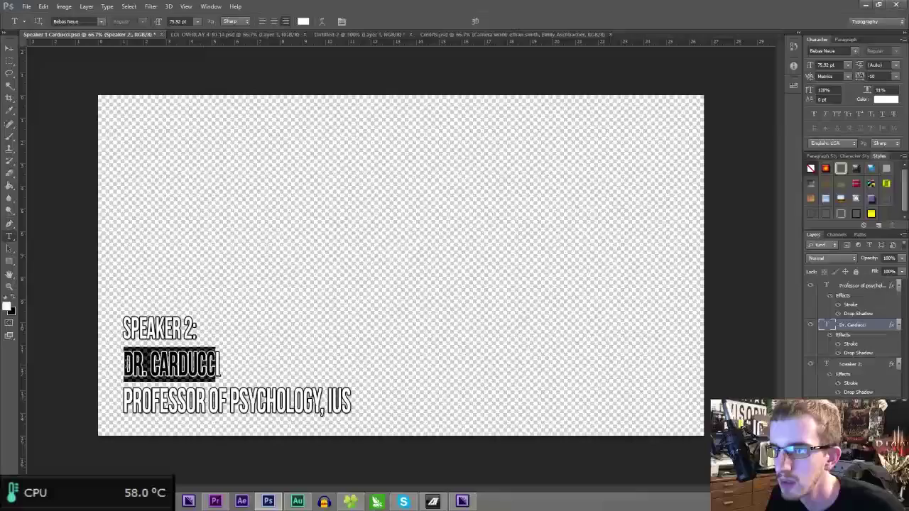
pyautogui.write('Dean')
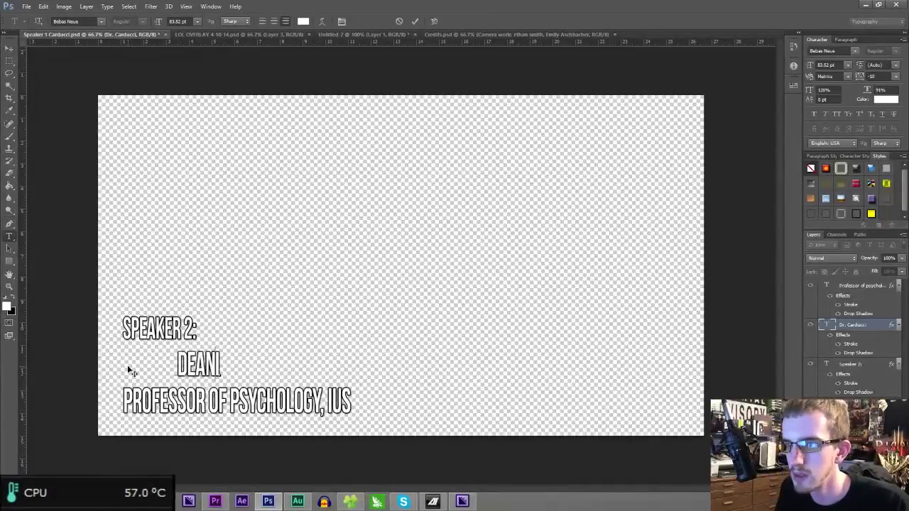
pyautogui.click(262, 20)
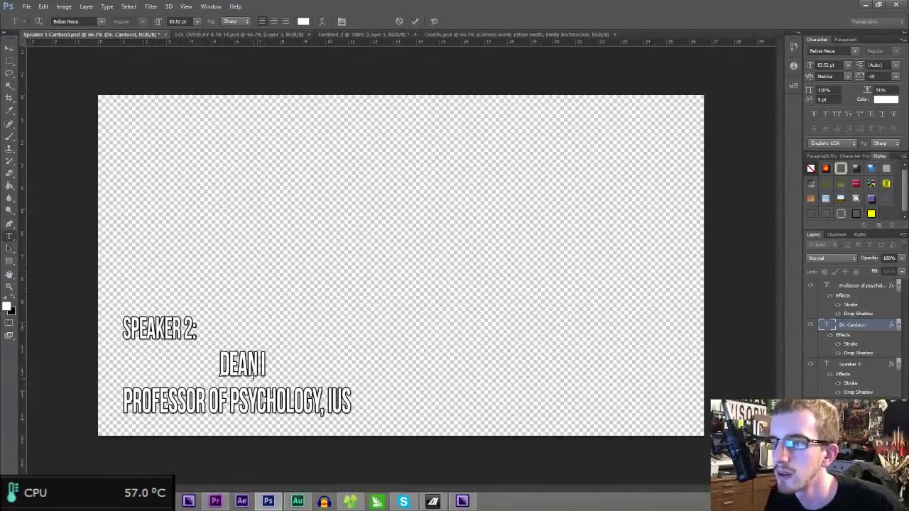
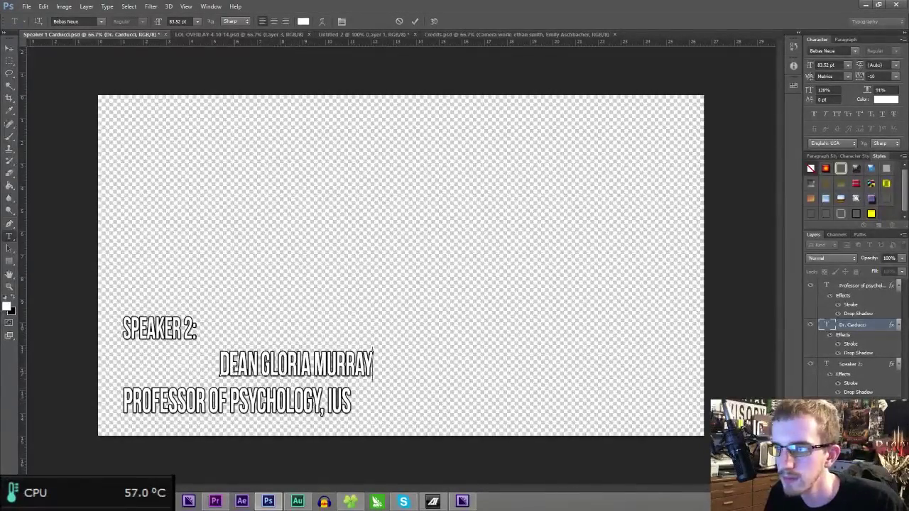
pyautogui.moveTo(262, 360); pyautogui.dragTo(197, 357)
pyautogui.write('Dr.')
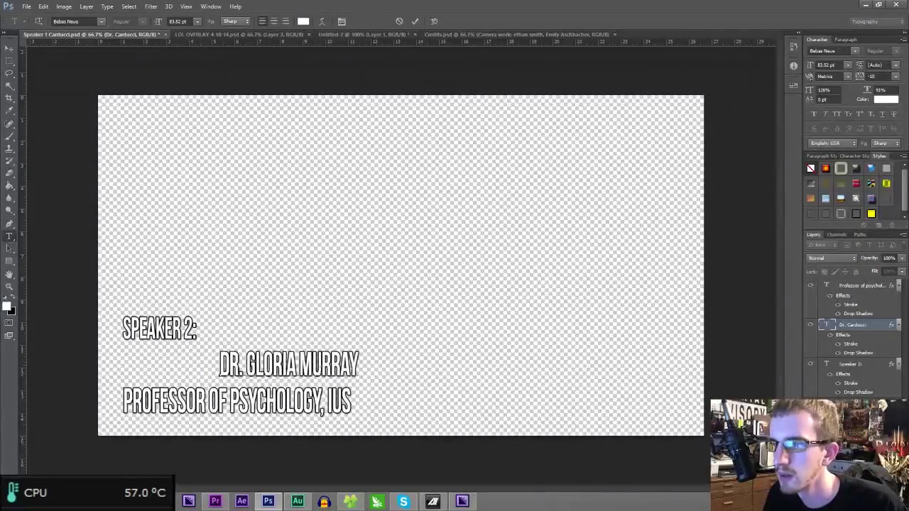
pyautogui.moveTo(307, 396); pyautogui.dragTo(247, 397)
pyautogui.click(9, 47)
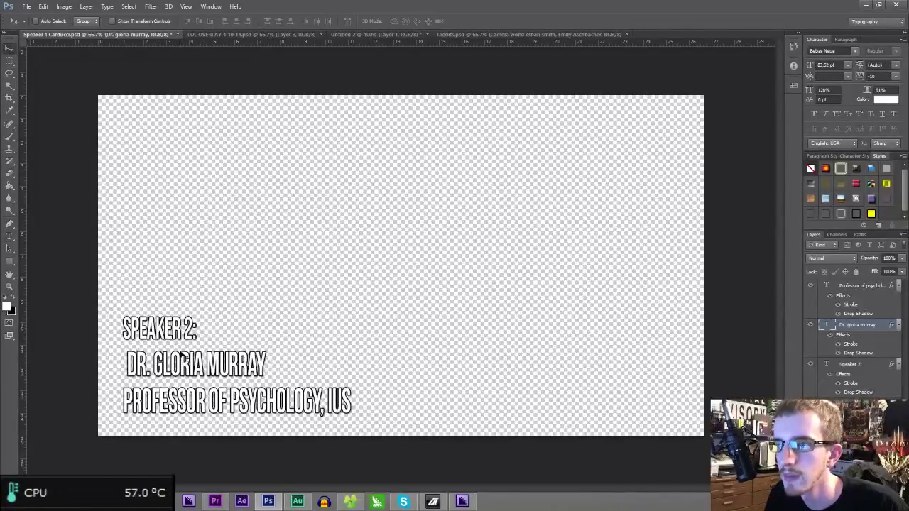
pyautogui.moveTo(196, 348); pyautogui.dragTo(196, 351)
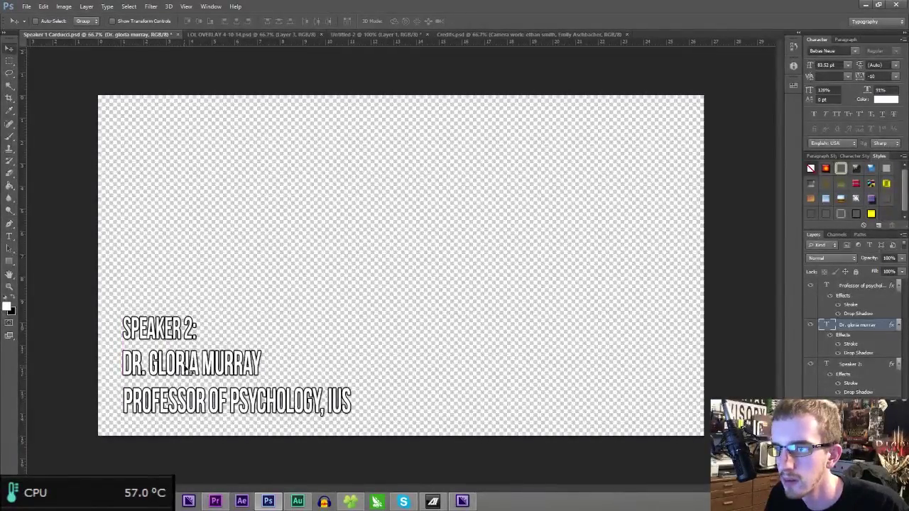
# - Replace the professor title line with 'DEAN, IUS SCHOOL' of Education and align it under the name
pyautogui.click(10, 236)
pyautogui.click(228, 404)
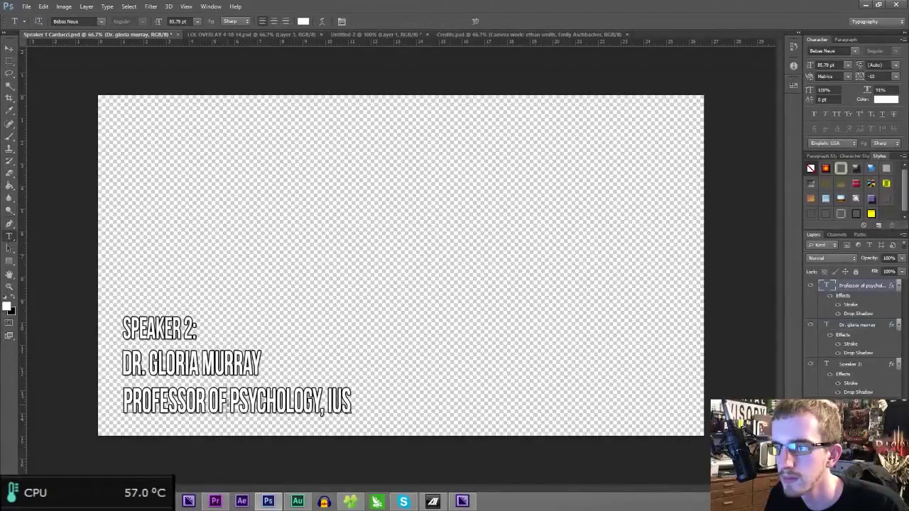
pyautogui.hotkey('ctrl', 'a')
pyautogui.click(262, 21)
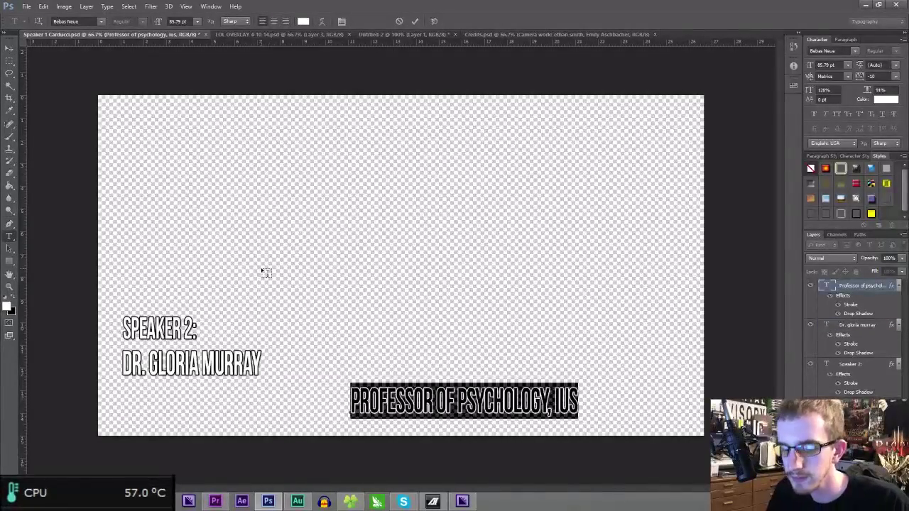
pyautogui.write('DEAN')
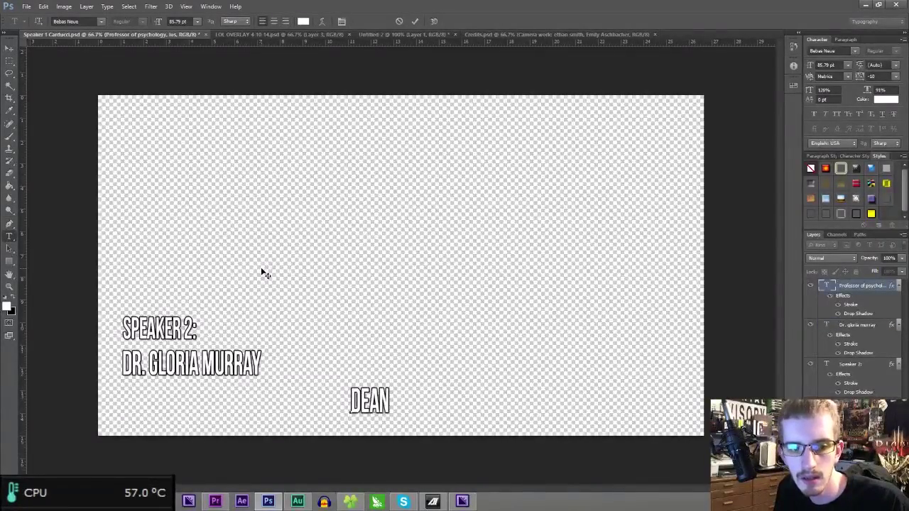
pyautogui.write(', IUS SCHOOL OF EDUCATIONS')
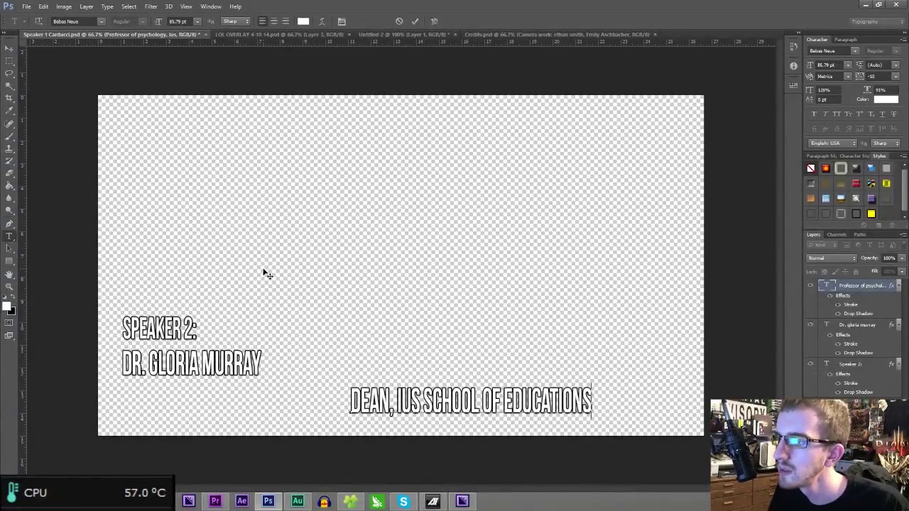
pyautogui.hotkey('ctrl', 'Return')
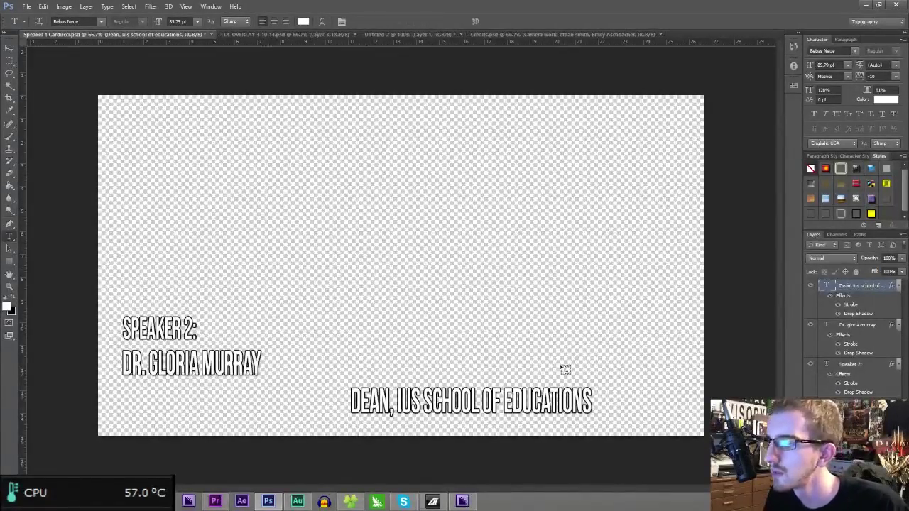
pyautogui.click(591, 405)
pyautogui.press('BackSpace')
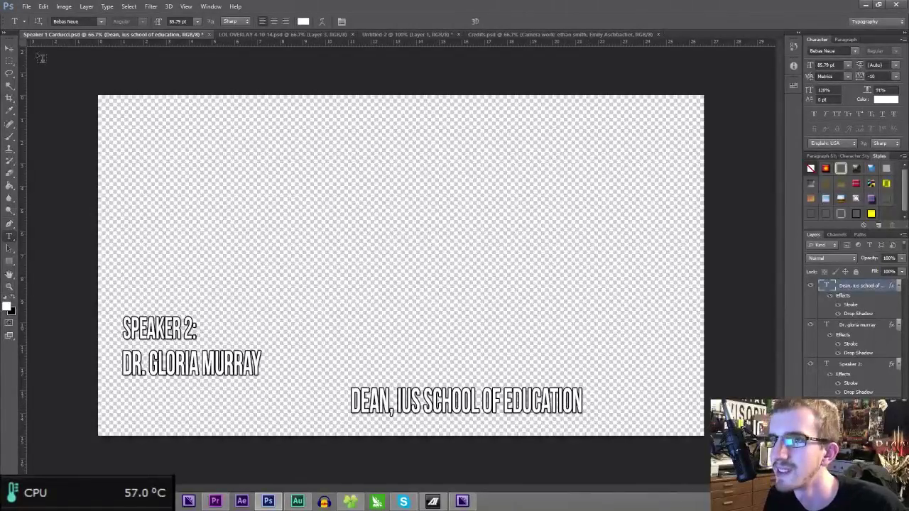
pyautogui.click(8, 48)
pyautogui.moveTo(458, 377); pyautogui.dragTo(219, 400)
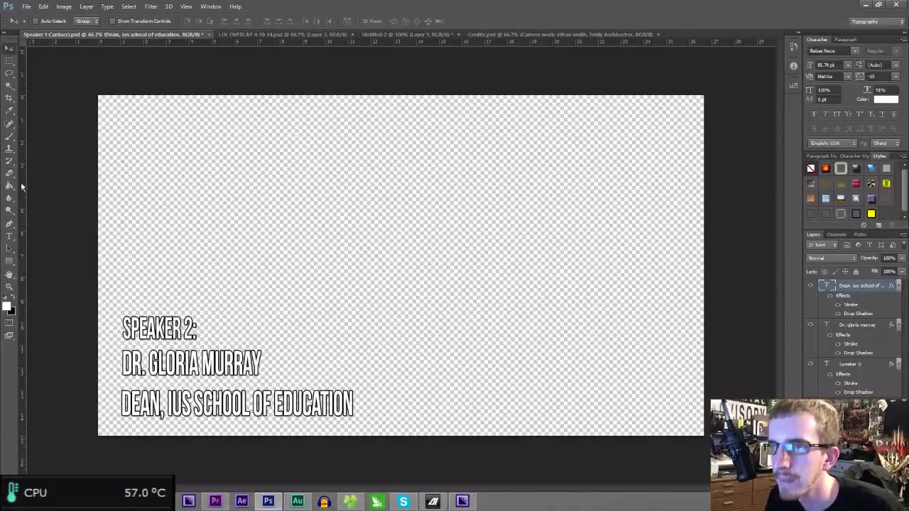
# - Left-align the SPEAKER 2: line and shift it left to match the other lines
pyautogui.click(9, 237)
pyautogui.click(850, 364)
pyautogui.click(262, 21)
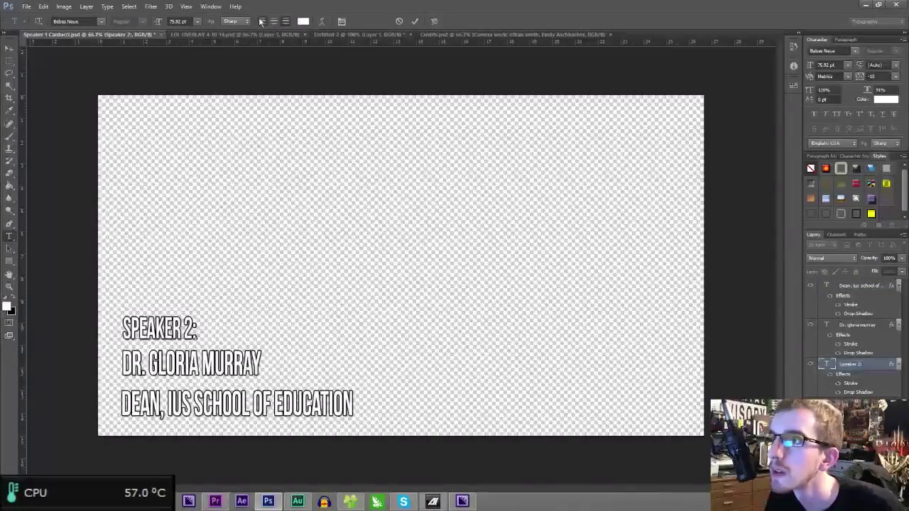
pyautogui.click(10, 48)
pyautogui.moveTo(229, 326); pyautogui.dragTo(151, 324)
pyautogui.hotkey('ctrl', 'shift', 's')
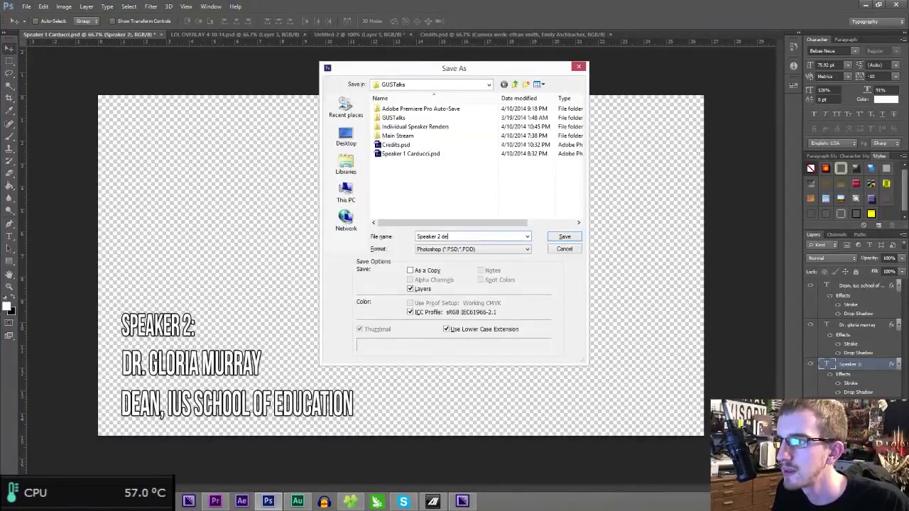
pyautogui.press('Return')
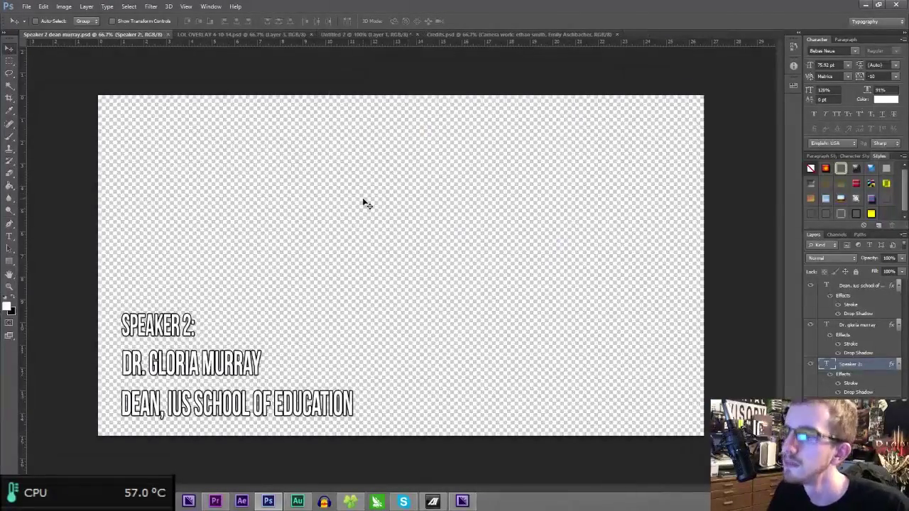
pyautogui.click(215, 502)
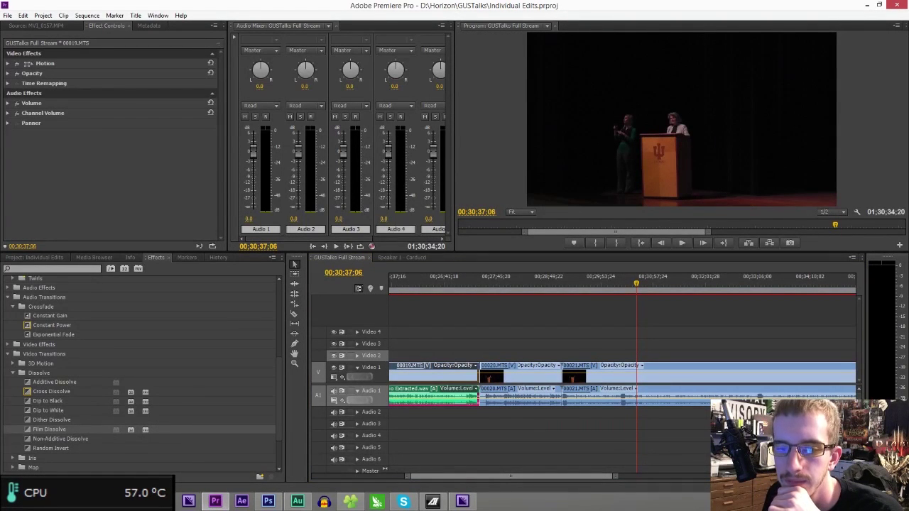
# - Add a new bin named Speaker 2 to the Project panel and confirm it is empty
pyautogui.click(40, 258)
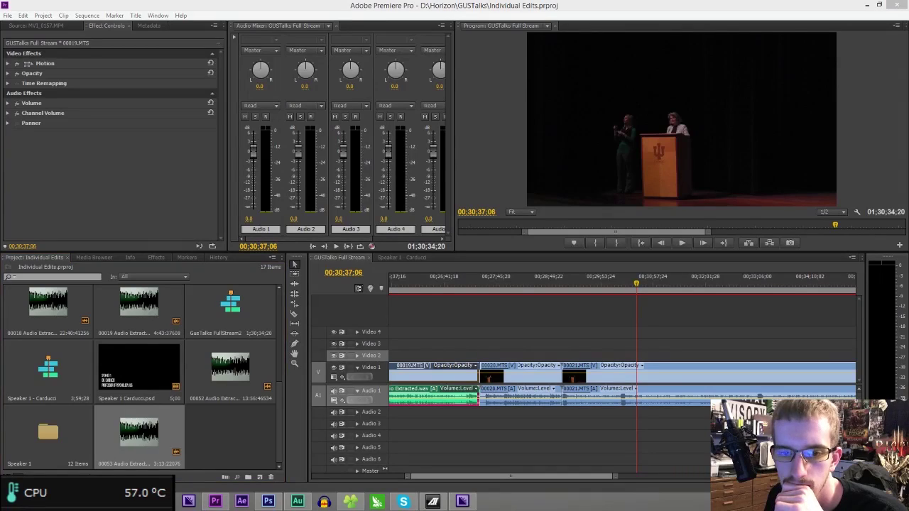
pyautogui.rightClick(230, 434)
pyautogui.click(261, 376)
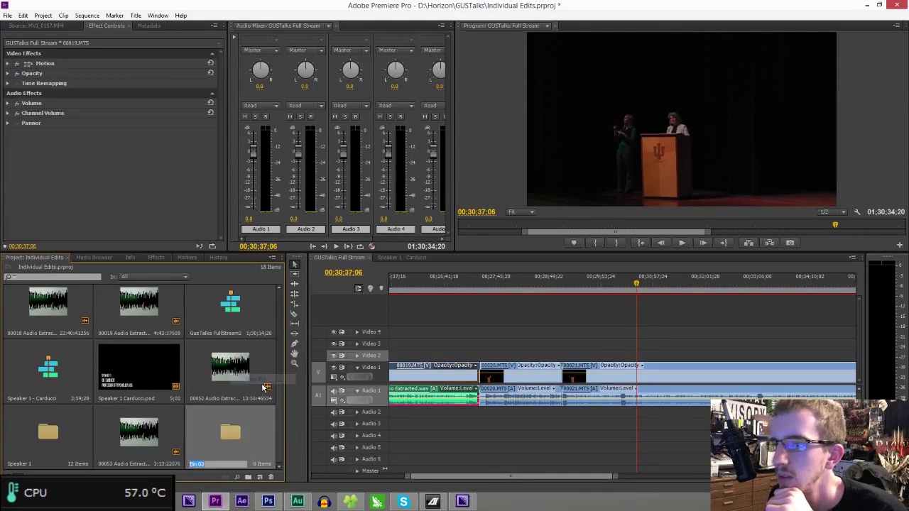
pyautogui.write('Speaker')
pyautogui.press('Return')
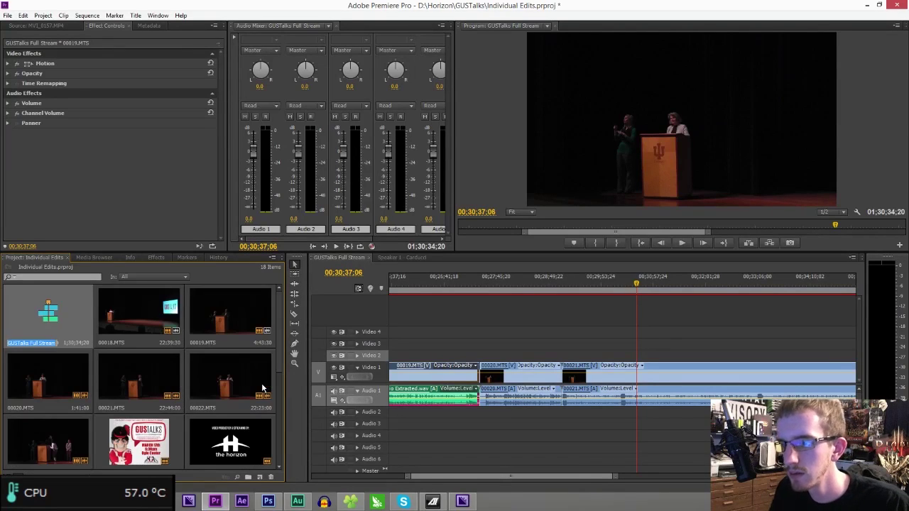
pyautogui.doubleClick(221, 439)
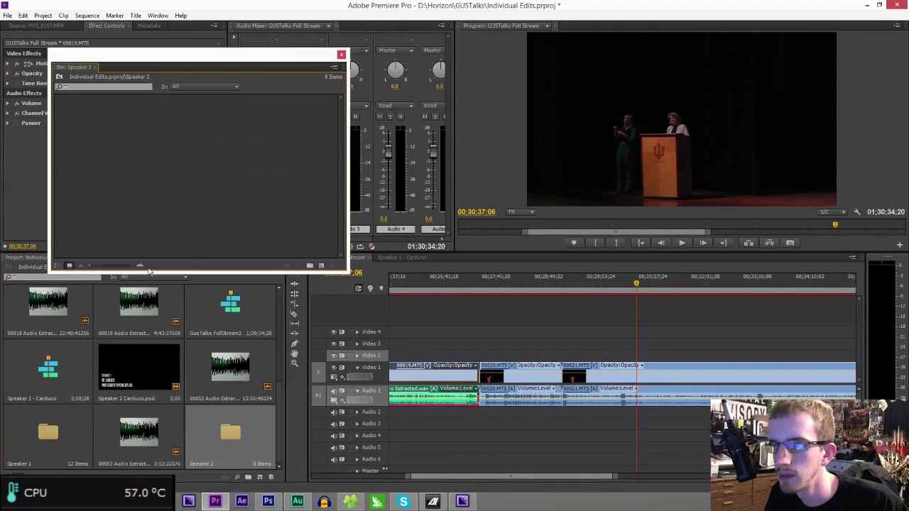
pyautogui.click(340, 55)
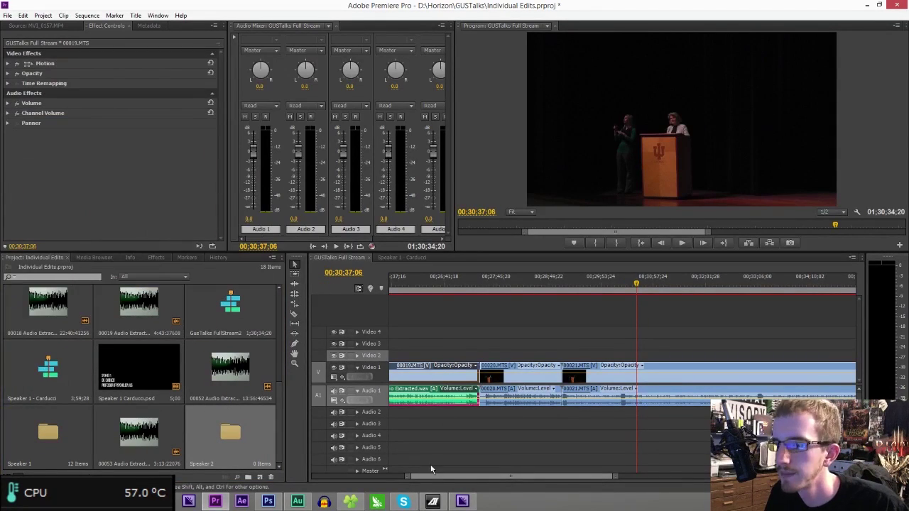
pyautogui.click(350, 501)
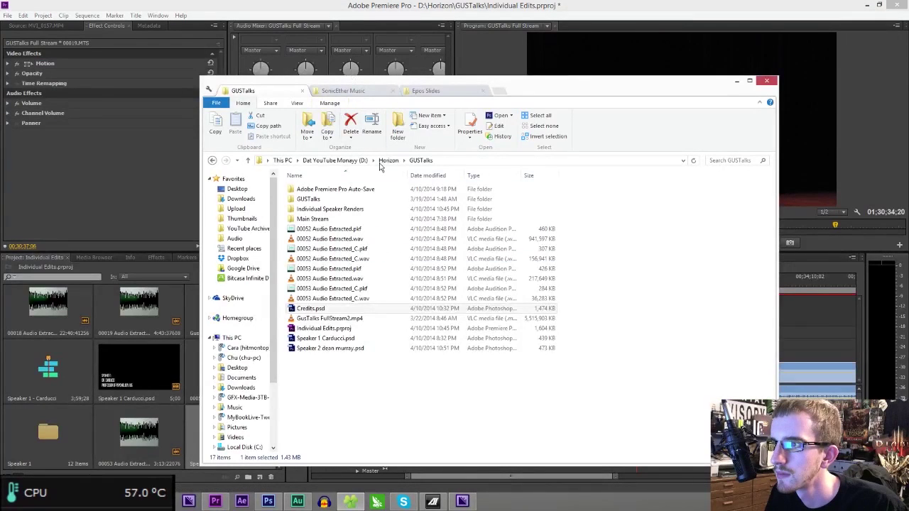
# - Import Credits.psd and the Speaker 2 title PSD from the GUSTalks folder as layered files
pyautogui.click(389, 160)
pyautogui.doubleClick(312, 199)
pyautogui.click(307, 308)
pyautogui.keyDown('ctrl'); pyautogui.click(334, 348); pyautogui.keyUp('ctrl')
pyautogui.moveTo(345, 353); pyautogui.dragTo(46, 344)
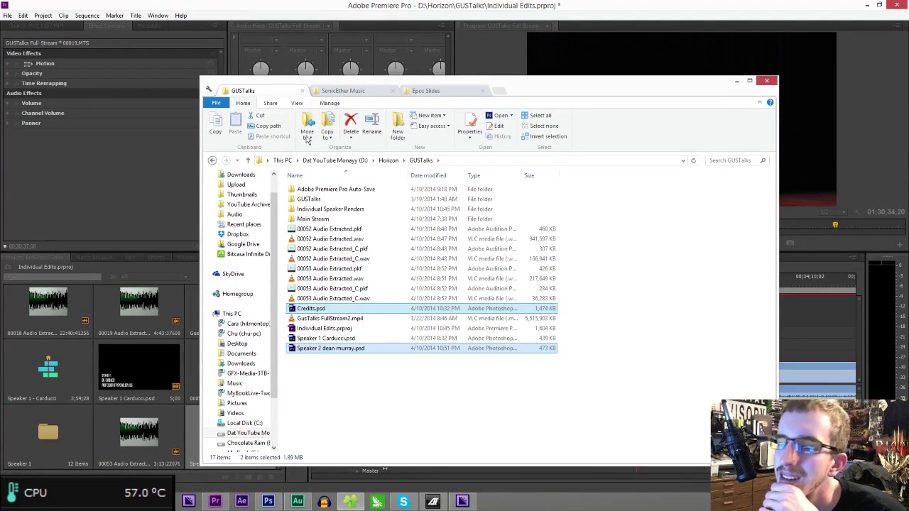
pyautogui.press('Return')
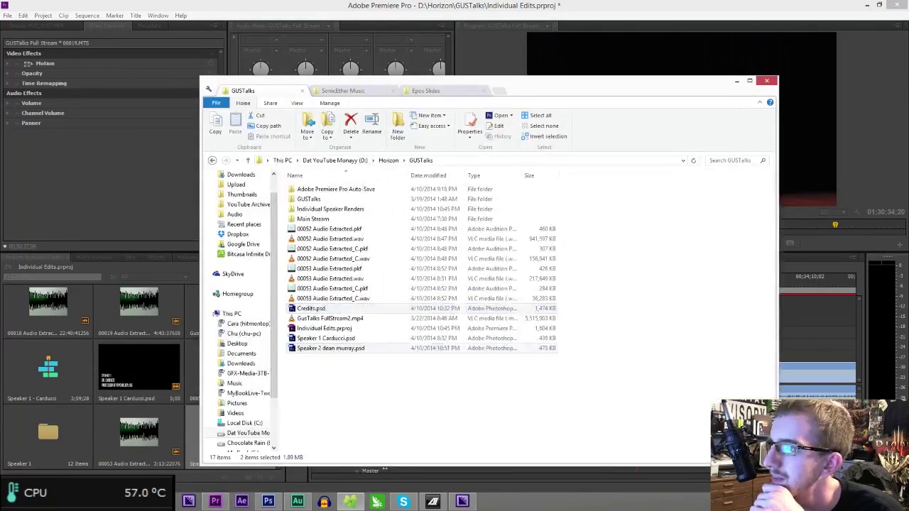
pyautogui.press('Return')
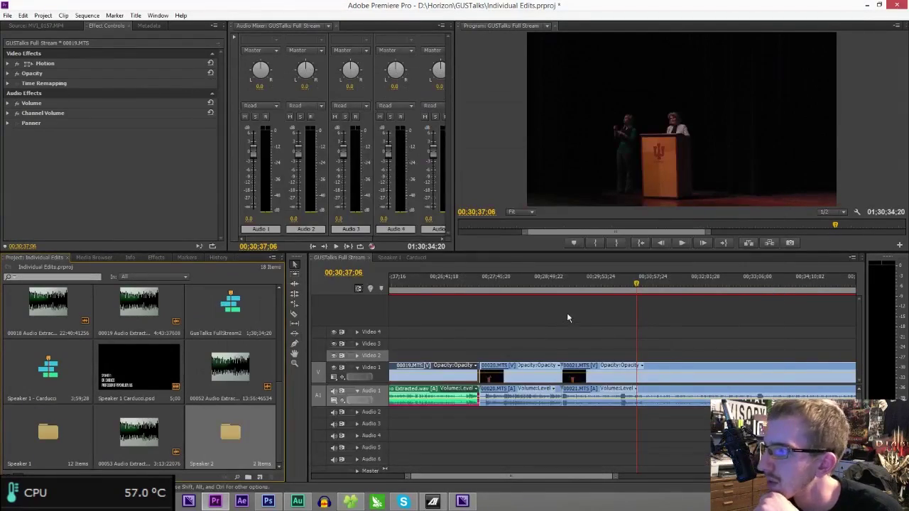
# - Delete the opening clips and split 00021 where speaker 2 begins, removing the part before
pyautogui.moveTo(554, 319); pyautogui.dragTo(444, 448)
pyautogui.press('Delete')
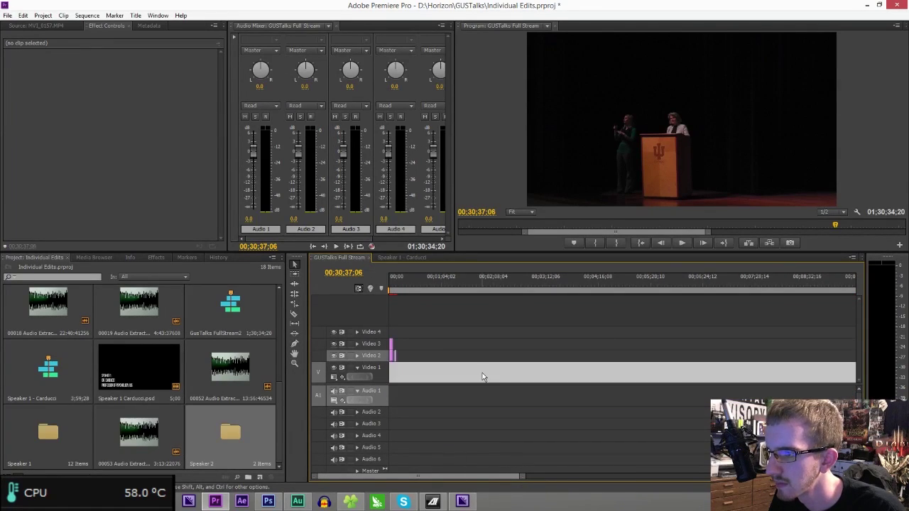
pyautogui.moveTo(509, 477); pyautogui.dragTo(618, 490)
pyautogui.moveTo(471, 278); pyautogui.dragTo(572, 301)
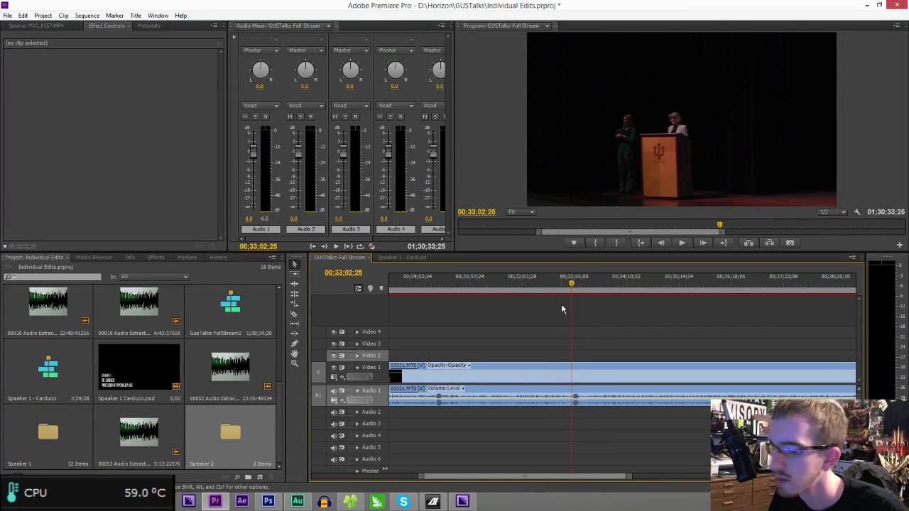
pyautogui.click(573, 377)
pyautogui.press('v')
pyautogui.moveTo(467, 335); pyautogui.dragTo(534, 500)
pyautogui.press('Delete')
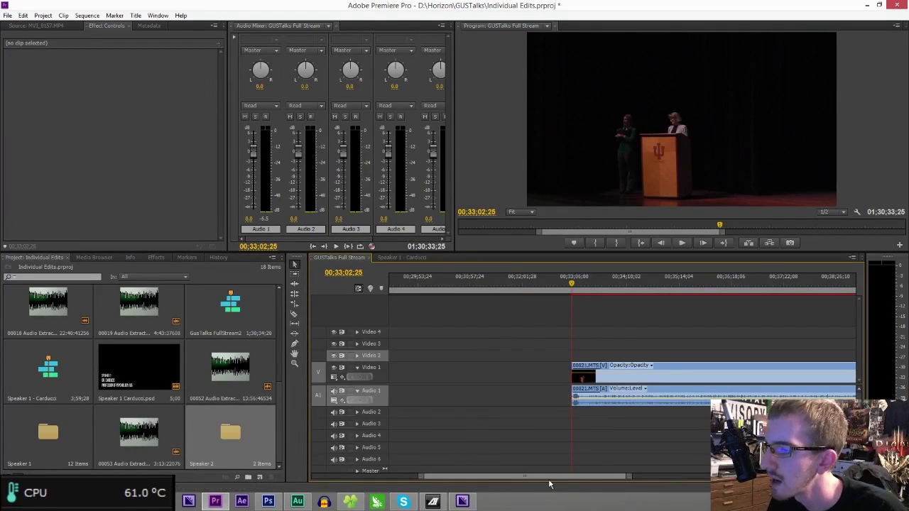
pyautogui.hotkey('ctrl', 'z')
pyautogui.hotkey('ctrl', 'shift', 'z')
# - Cut clip 00021.MTS out at the speech end and move 00022 and 00023 to the sequence start
pyautogui.moveTo(549, 477); pyautogui.dragTo(568, 481)
pyautogui.moveTo(540, 281); pyautogui.dragTo(663, 282)
pyautogui.rightClick(664, 282)
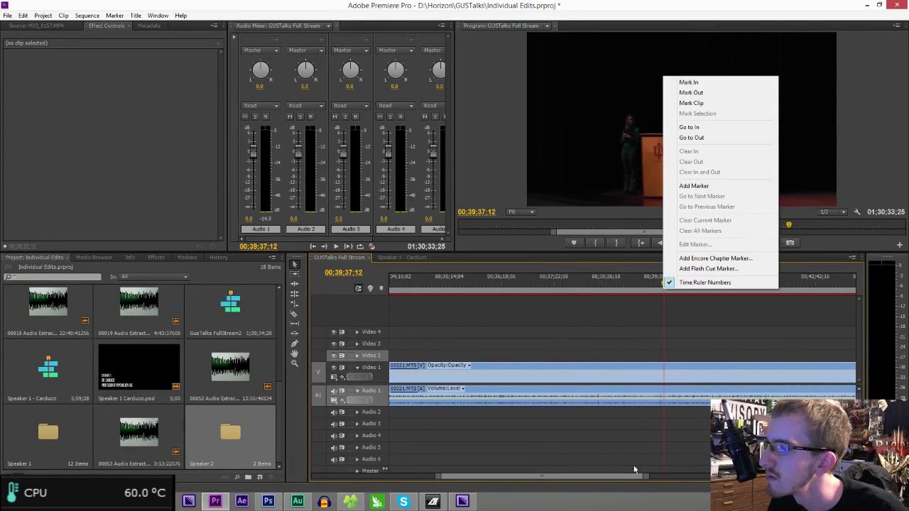
pyautogui.click(647, 478)
pyautogui.moveTo(646, 478); pyautogui.dragTo(753, 478)
pyautogui.moveTo(636, 284); pyautogui.dragTo(758, 297)
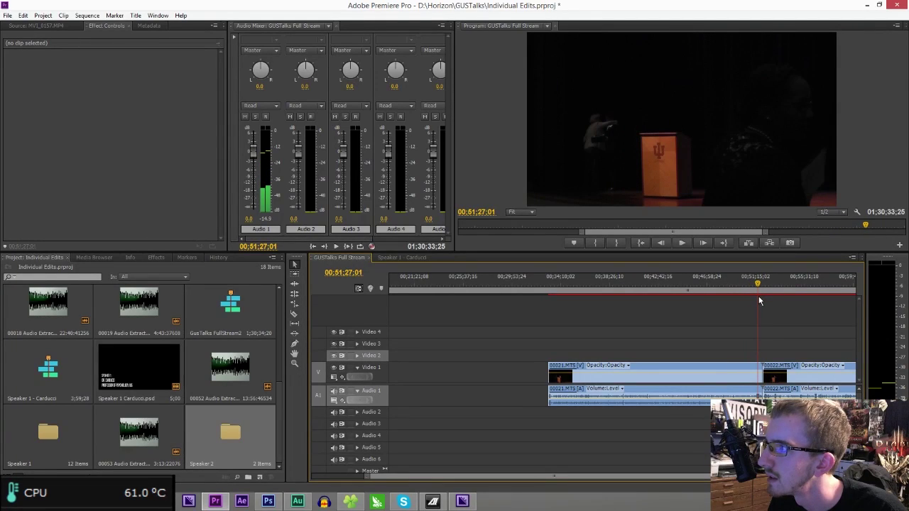
pyautogui.click(700, 374)
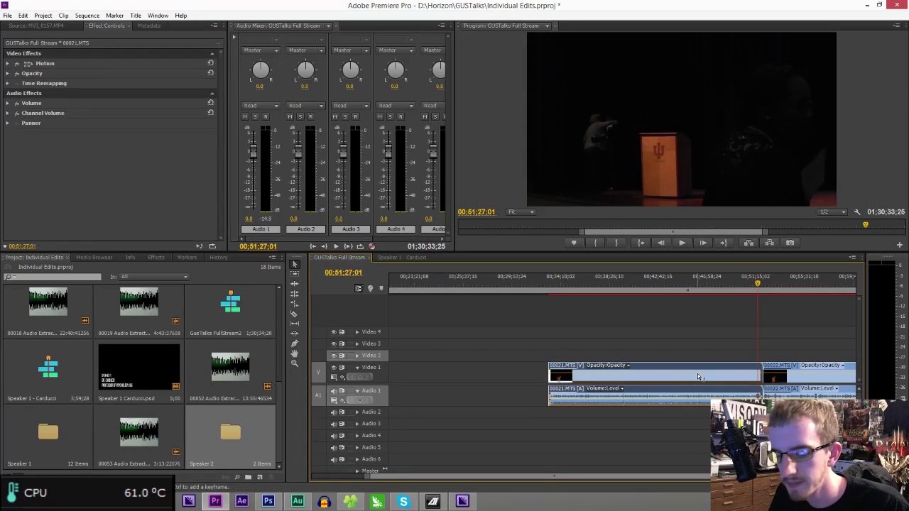
pyautogui.press('Delete')
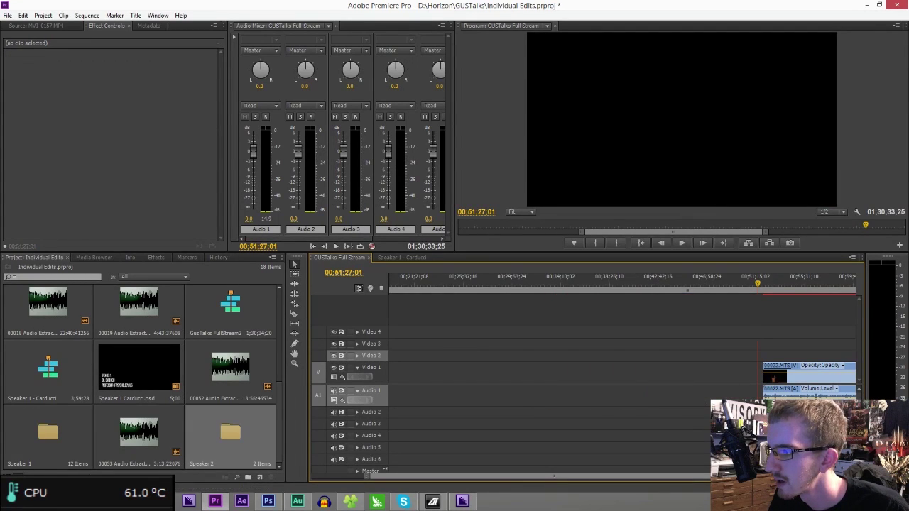
pyautogui.press('\\')
pyautogui.moveTo(658, 325); pyautogui.dragTo(832, 456)
pyautogui.moveTo(637, 377); pyautogui.dragTo(421, 382)
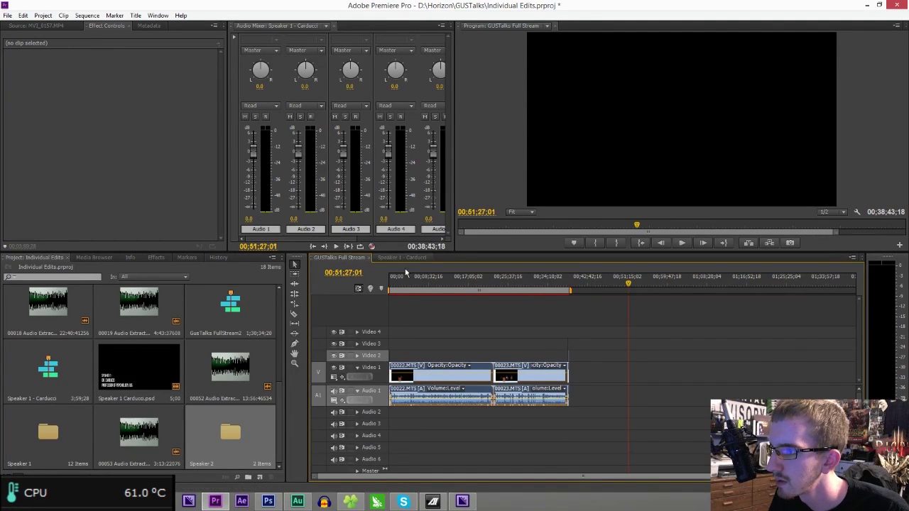
pyautogui.click(395, 257)
pyautogui.hotkey('ctrl', 'n')
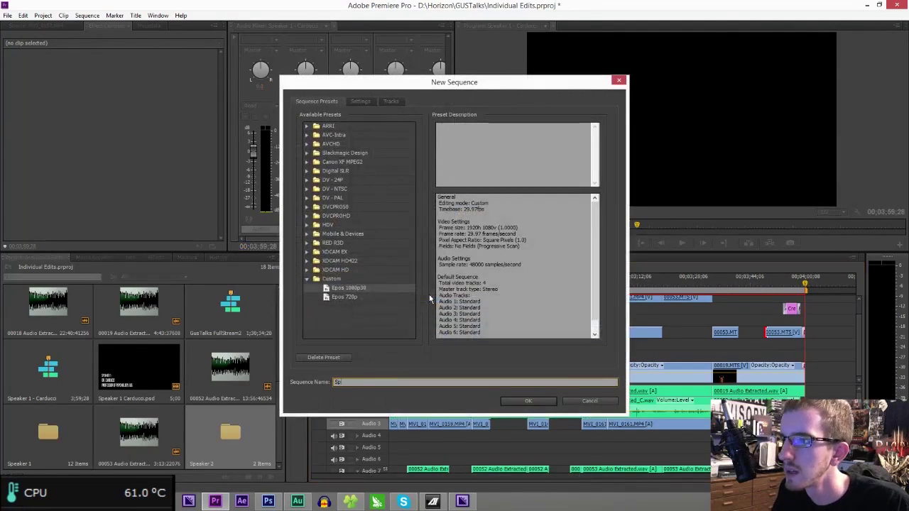
pyautogui.press('Return')
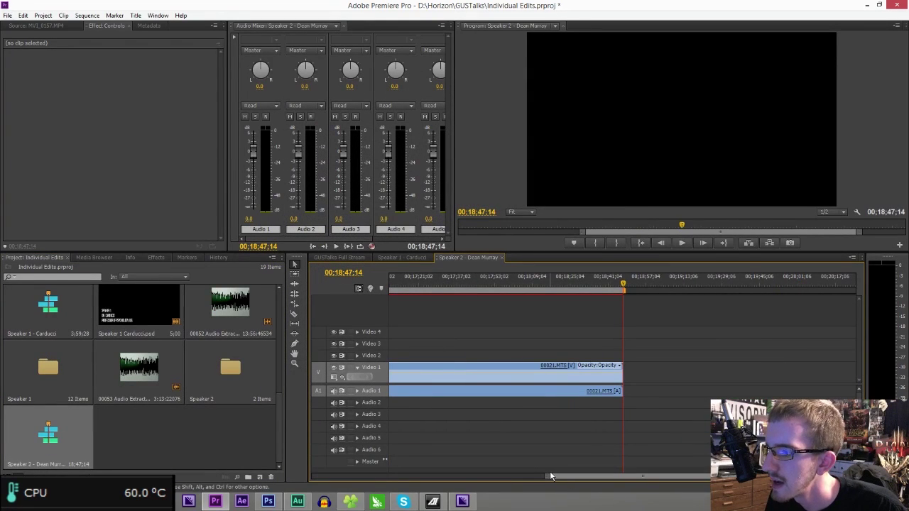
pyautogui.moveTo(549, 476); pyautogui.dragTo(283, 478)
pyautogui.press('Home')
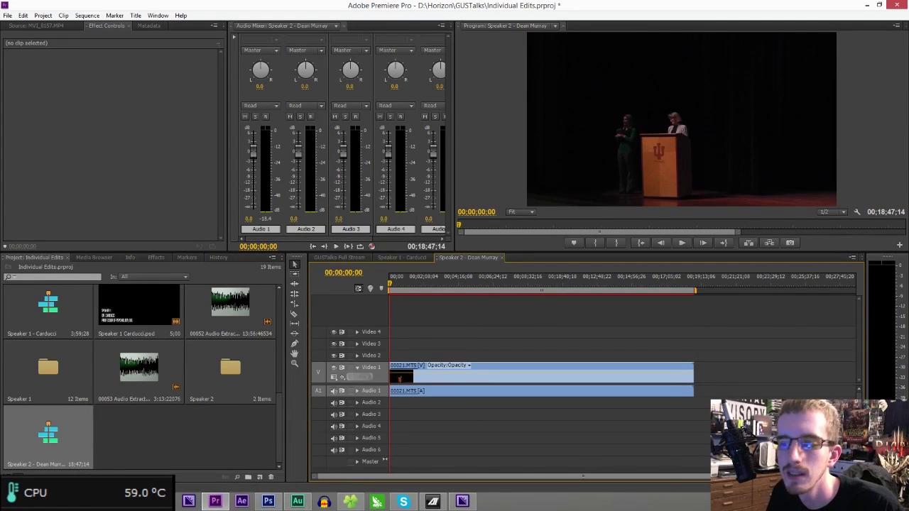
# - In GUSTalks Full Stream, nudge the Untitled overlay later and select the opening title overlays
pyautogui.click(267, 502)
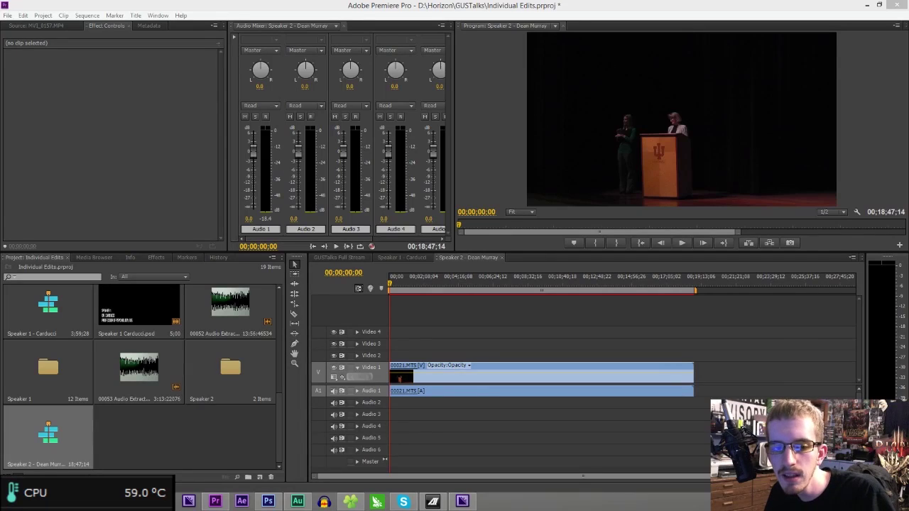
pyautogui.hotkey('alt', 'Tab')
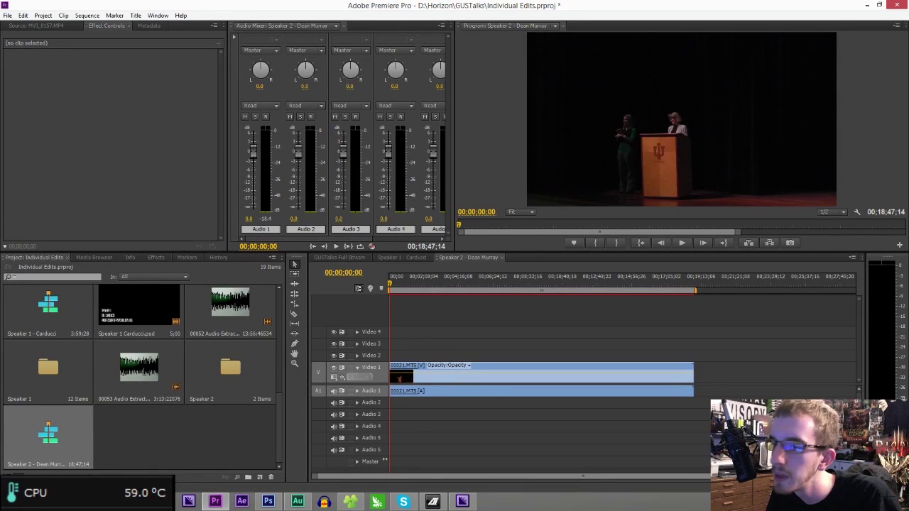
pyautogui.click(341, 257)
pyautogui.moveTo(417, 277); pyautogui.dragTo(381, 287)
pyautogui.moveTo(855, 477); pyautogui.dragTo(569, 485)
pyautogui.moveTo(521, 360); pyautogui.dragTo(529, 360)
pyautogui.moveTo(555, 303); pyautogui.dragTo(447, 364)
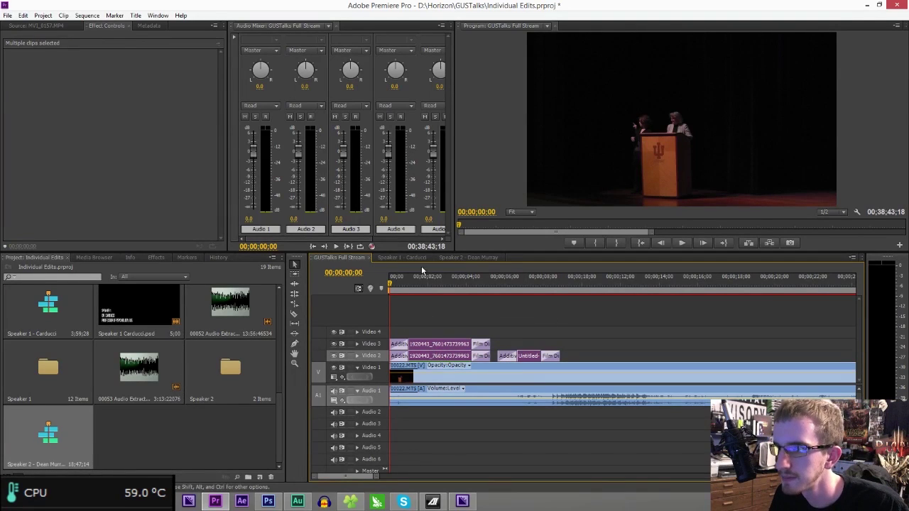
# - In the Speaker 2 sequence, slide the title overlays on Video 2 and 3 earlier and play from the start
pyautogui.click(454, 258)
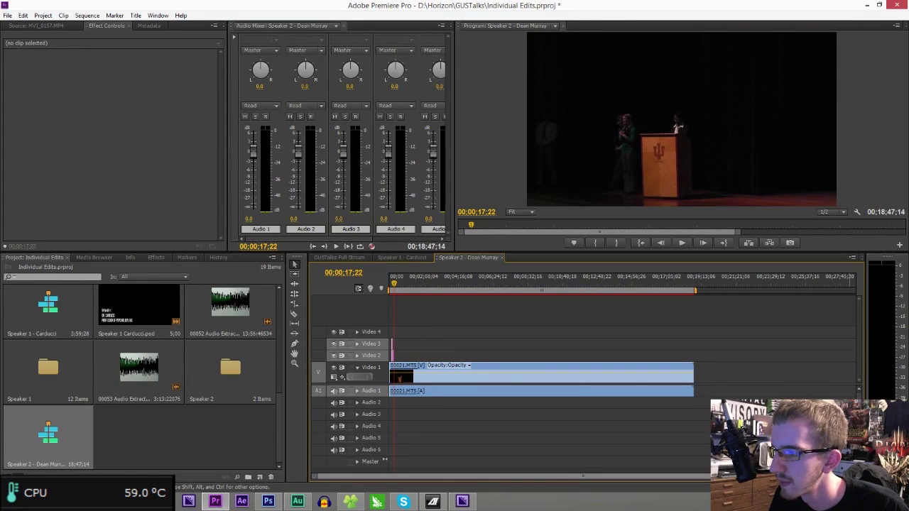
pyautogui.moveTo(855, 476); pyautogui.dragTo(634, 475)
pyautogui.click(357, 391)
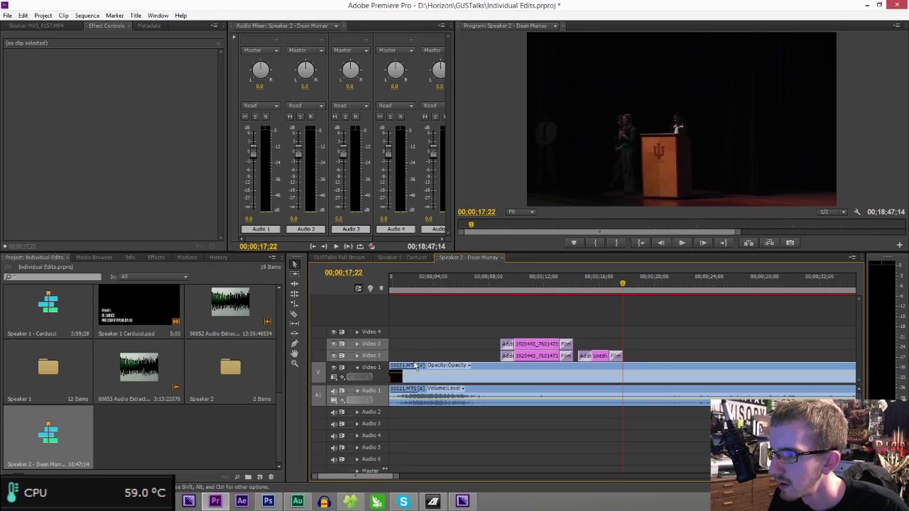
pyautogui.moveTo(509, 308); pyautogui.dragTo(617, 346)
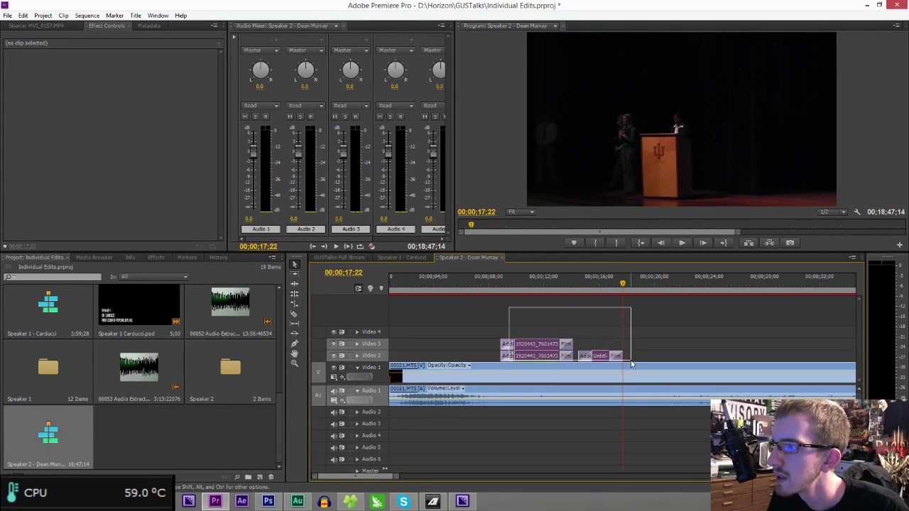
pyautogui.moveTo(529, 361); pyautogui.dragTo(416, 360)
pyautogui.moveTo(392, 284); pyautogui.dragTo(370, 284)
pyautogui.press('space')
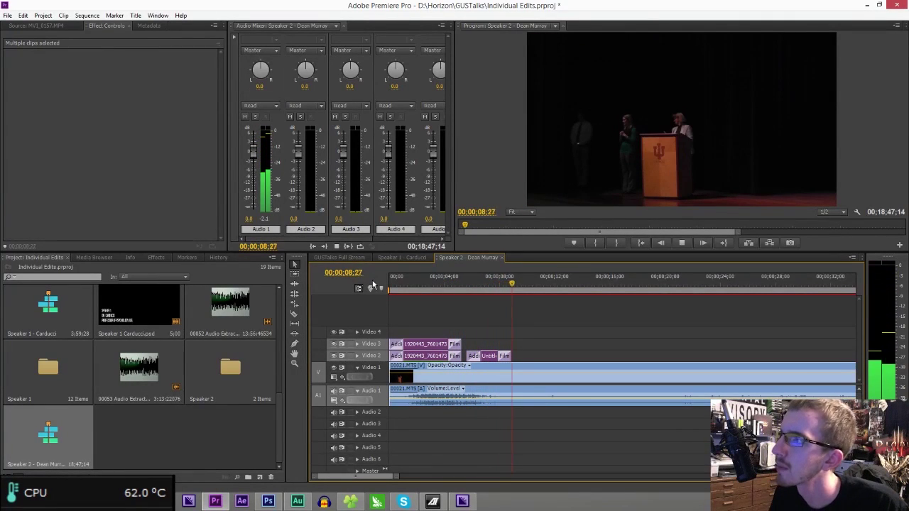
pyautogui.click(492, 285)
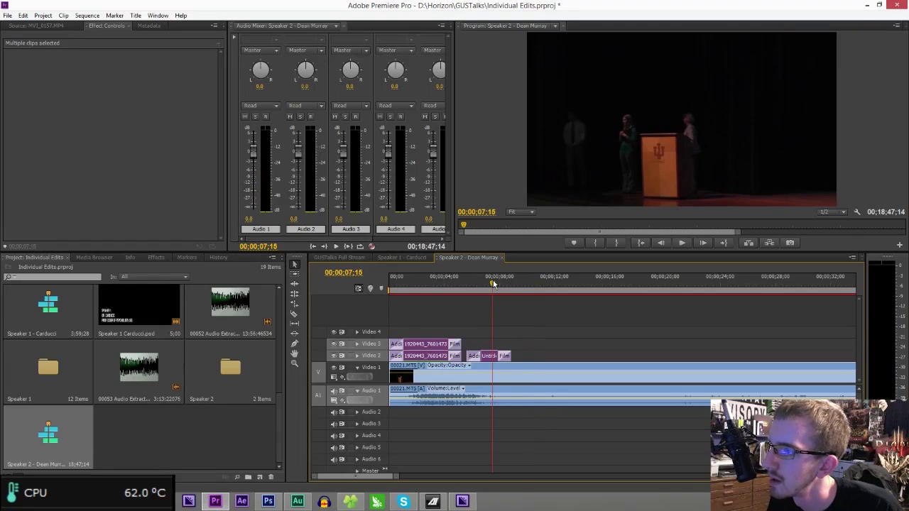
# - Razor-split the main clip at two points and ripple-delete the segment between them
pyautogui.press('c')
pyautogui.click(494, 393)
pyautogui.moveTo(493, 290); pyautogui.dragTo(669, 297)
pyautogui.click(670, 383)
pyautogui.press('v')
pyautogui.click(631, 380)
pyautogui.press('Delete')
pyautogui.click(606, 380)
pyautogui.press('Delete')
# - Add a Cross Dissolve at the Video 1 edit, save the project and play it back
pyautogui.click(156, 257)
pyautogui.moveTo(47, 392); pyautogui.dragTo(377, 413)
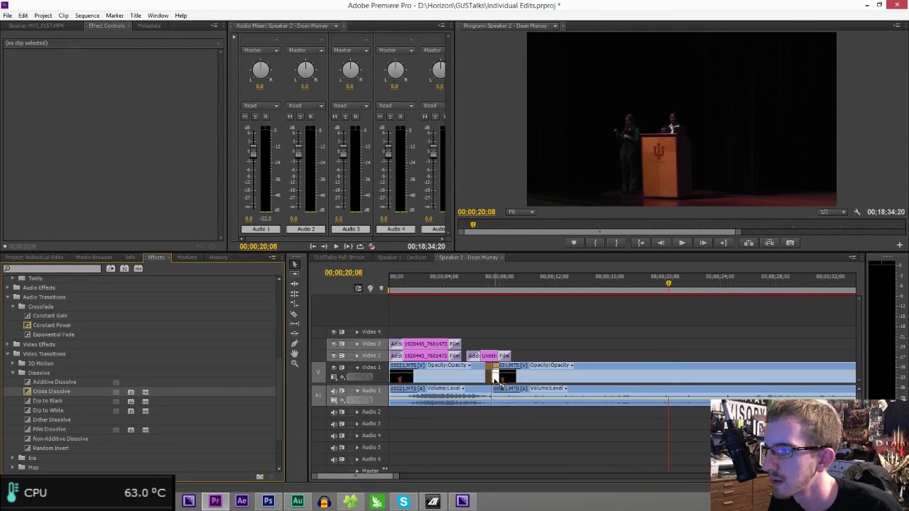
pyautogui.moveTo(495, 380); pyautogui.dragTo(494, 378)
pyautogui.click(477, 281)
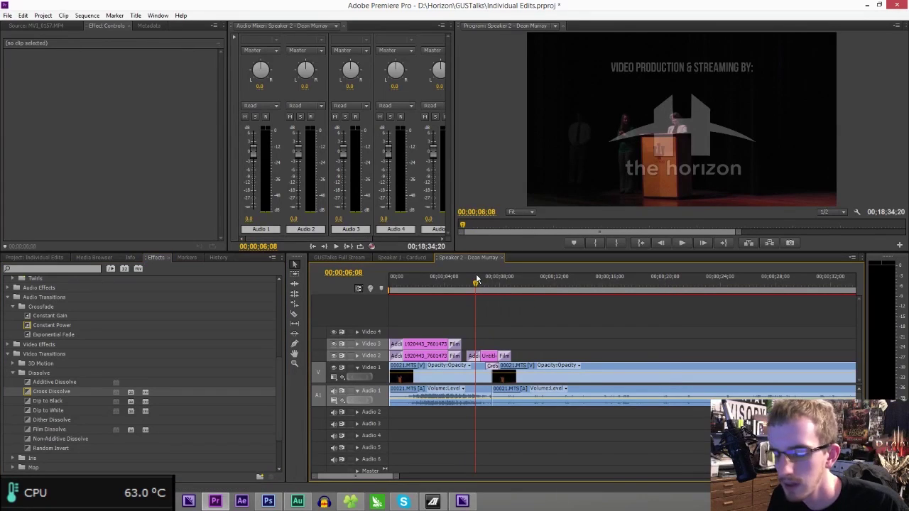
pyautogui.hotkey('ctrl', 's')
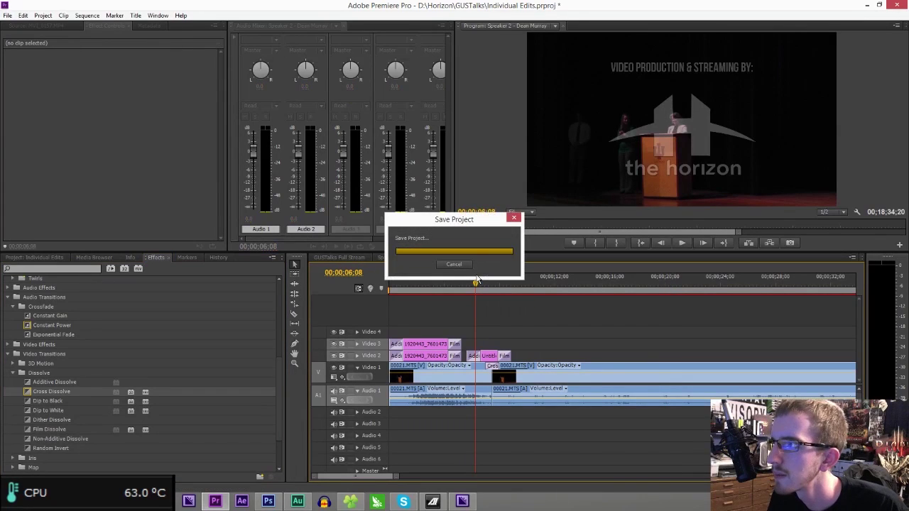
pyautogui.press('space')
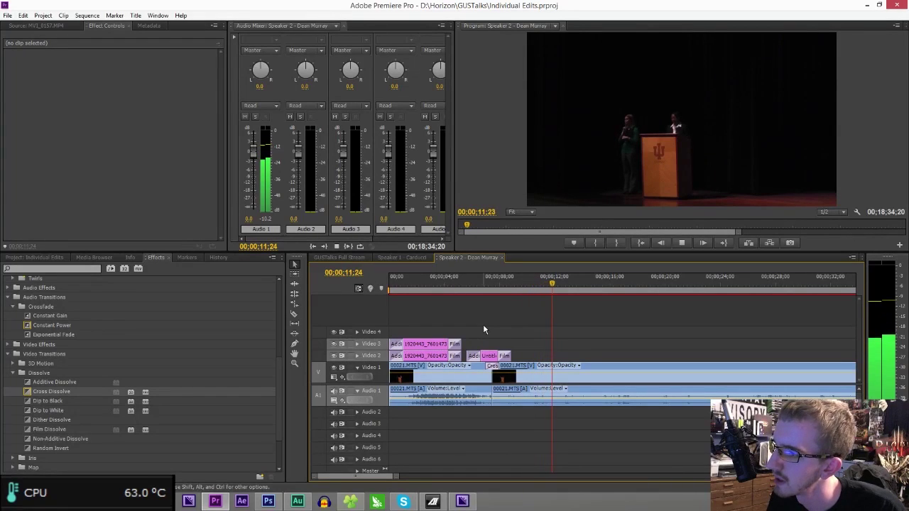
pyautogui.press('space')
# - Open the inner GUSTalks camera-clip folder in Explorer and play 00054.MTS
pyautogui.click(47, 258)
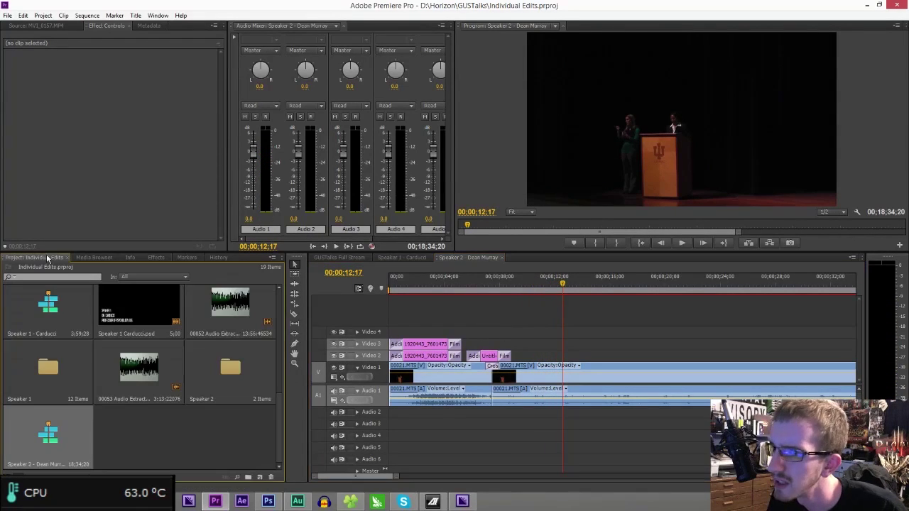
pyautogui.click(350, 502)
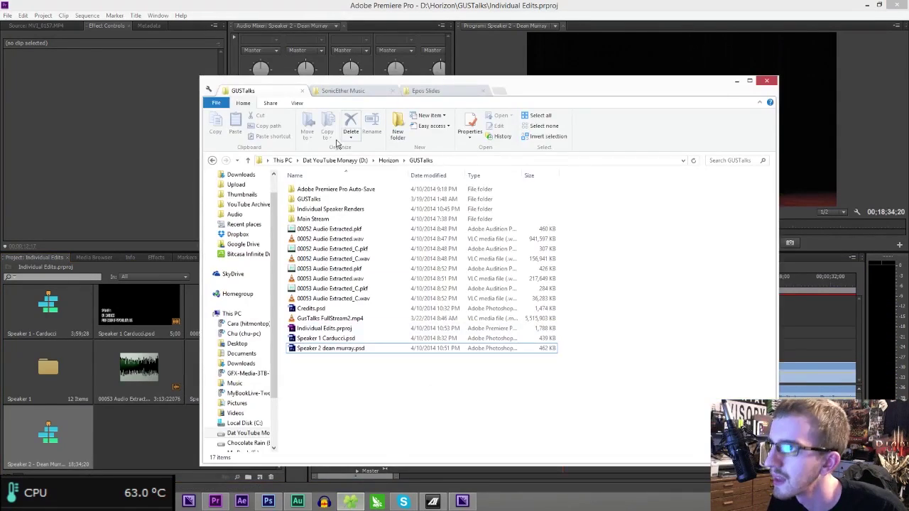
pyautogui.doubleClick(310, 200)
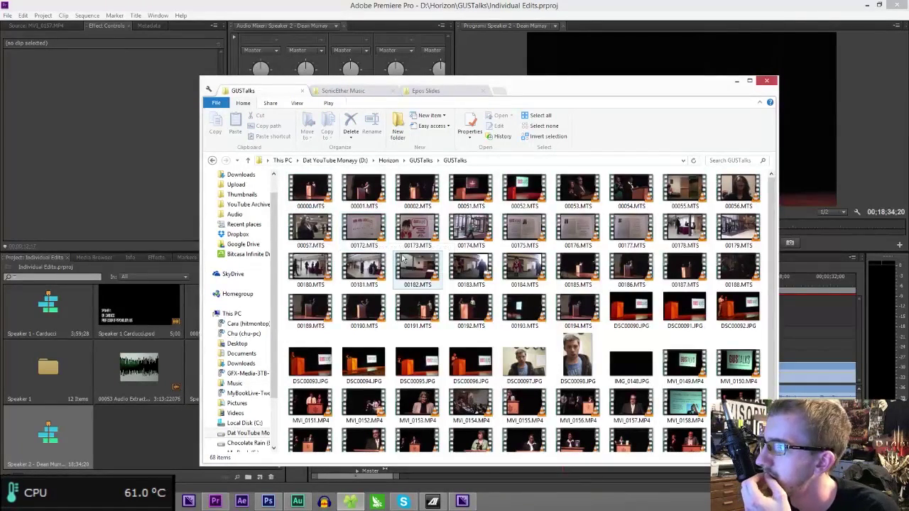
pyautogui.doubleClick(621, 191)
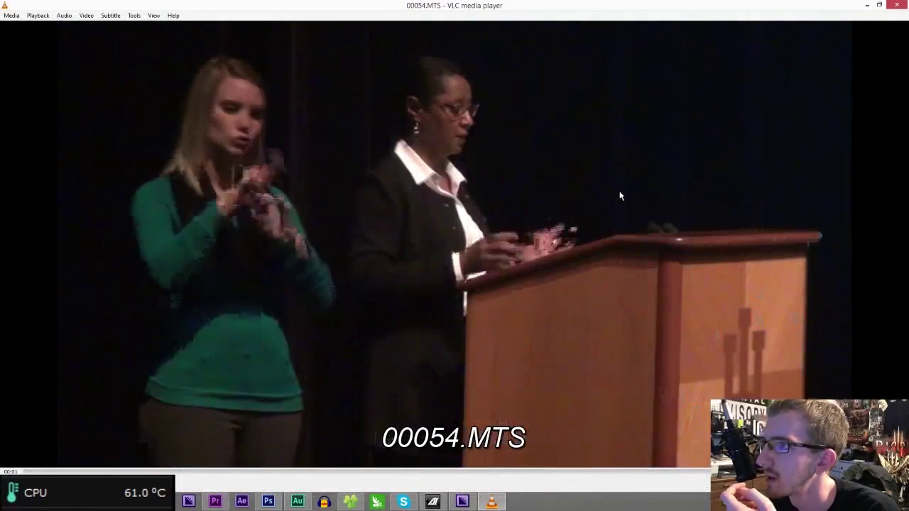
# - Open 00053.MTS in VLC instead of 00054.MTS
pyautogui.rightClick(620, 193)
pyautogui.press('Escape')
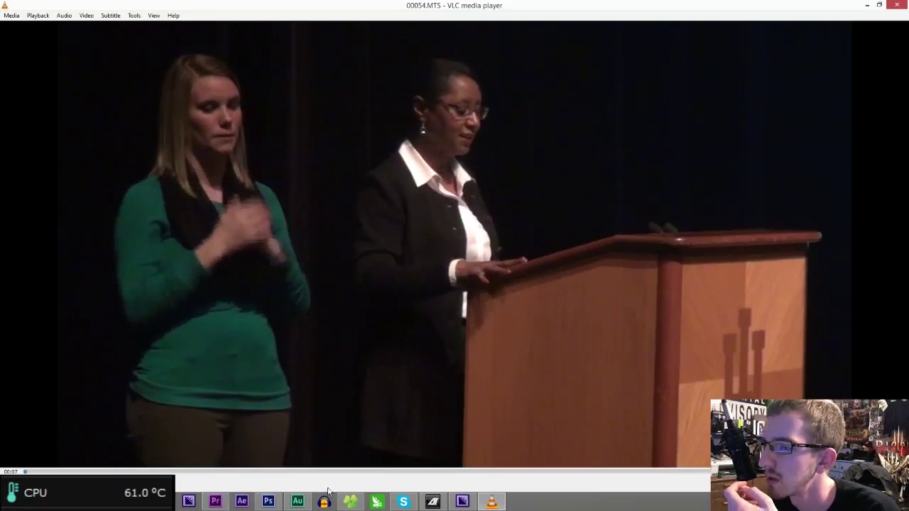
pyautogui.hotkey('alt', 'Tab')
pyautogui.doubleClick(577, 190)
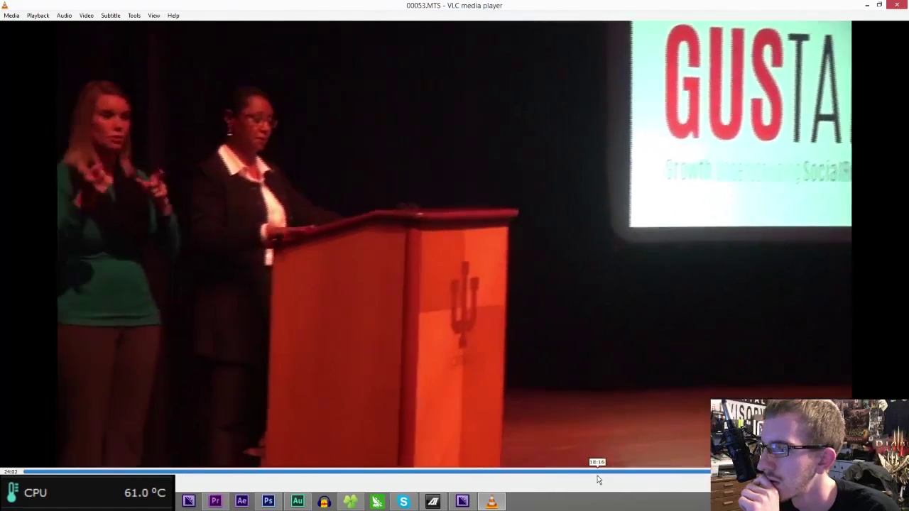
# - Scrub 00053.MTS between about 9 and 11 minutes to find the speaker handover
pyautogui.click(597, 475)
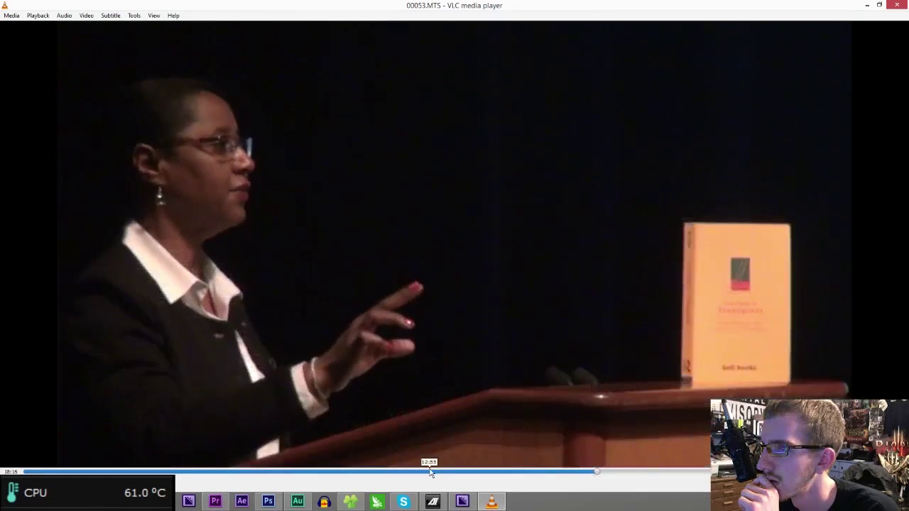
pyautogui.click(430, 472)
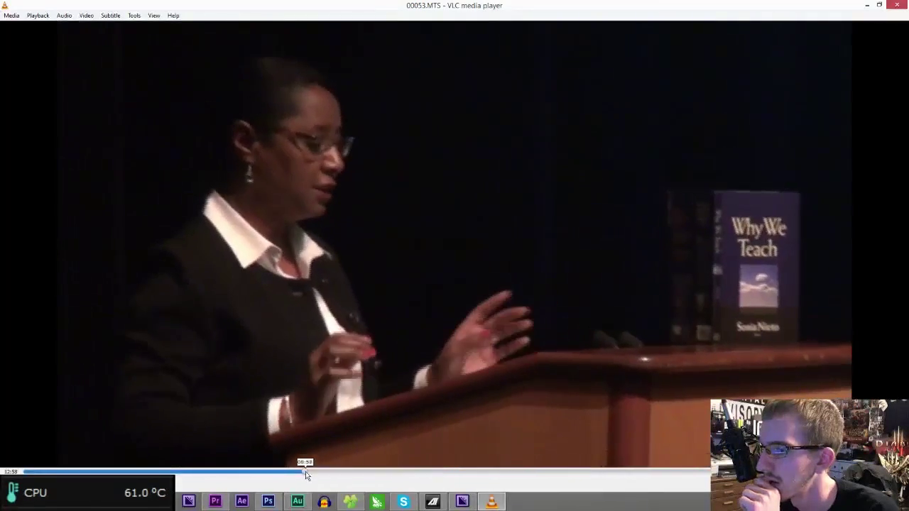
pyautogui.click(306, 472)
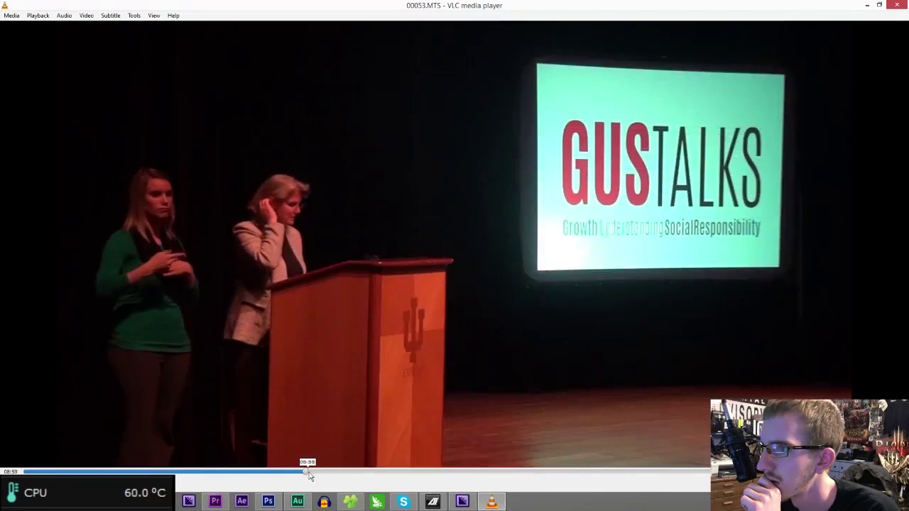
pyautogui.click(330, 475)
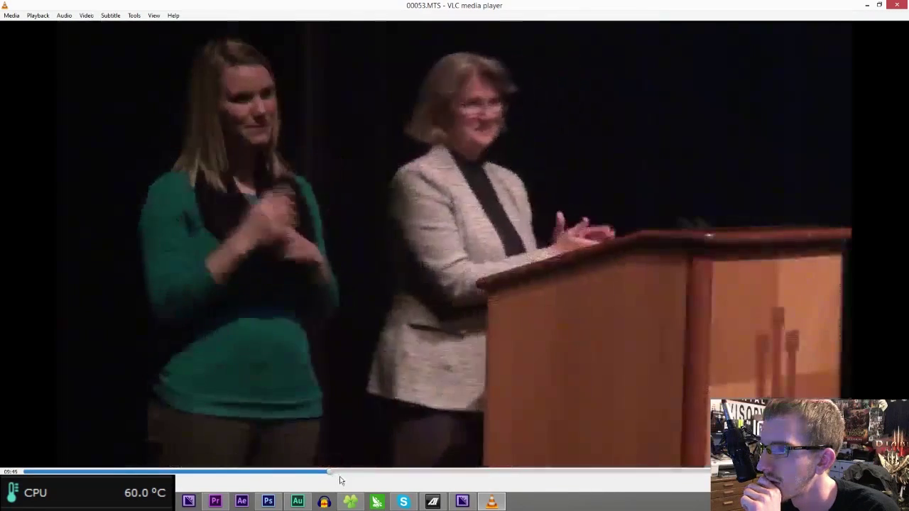
pyautogui.click(358, 473)
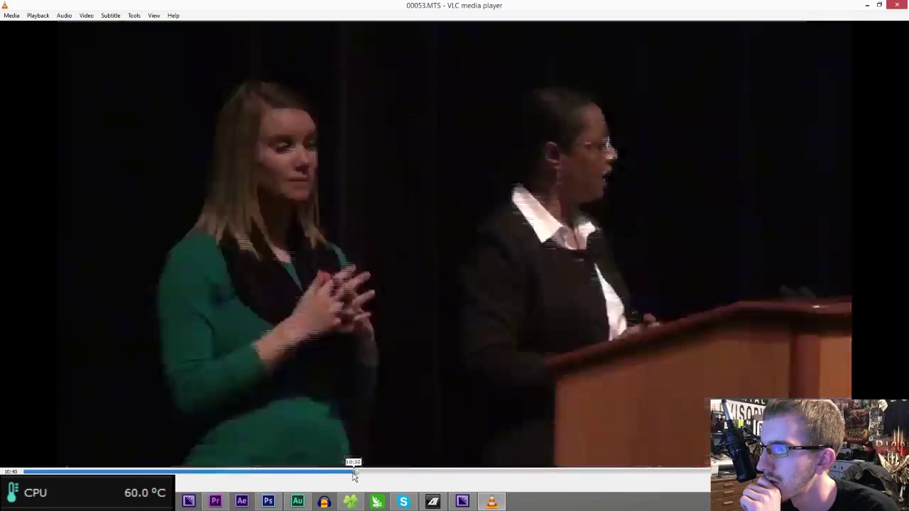
pyautogui.click(347, 475)
pyautogui.click(344, 474)
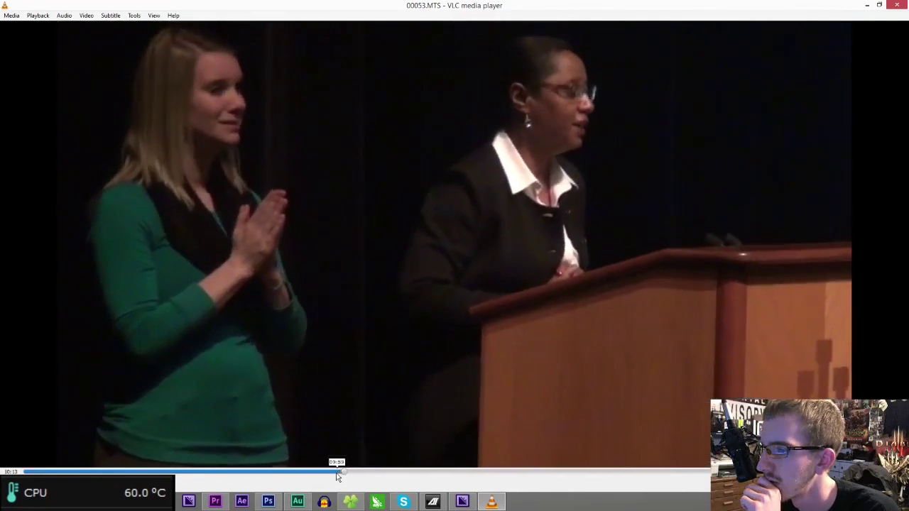
pyautogui.click(336, 475)
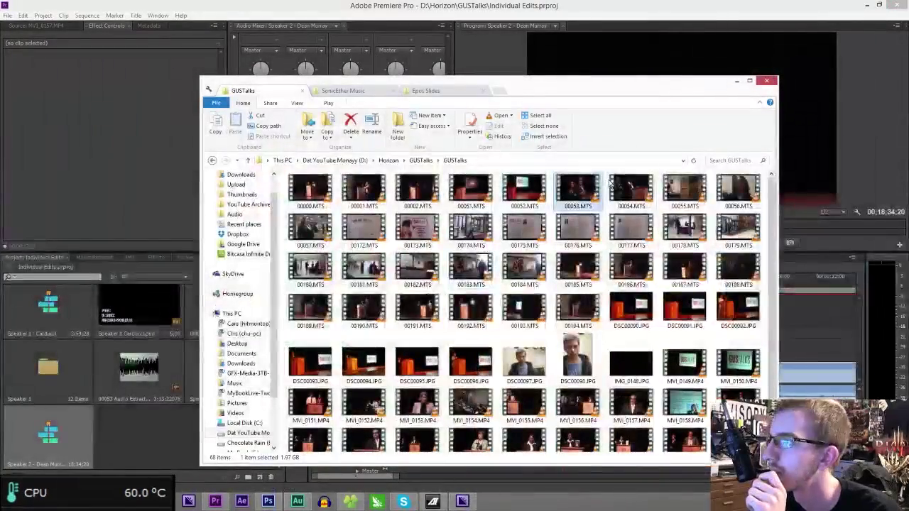
# - Import 00053.MTS and 00054.MTS from Explorer into the Speaker 2 bin
pyautogui.keyDown('ctrl'); pyautogui.click(617, 193); pyautogui.keyUp('ctrl')
pyautogui.moveTo(585, 199); pyautogui.dragTo(0, 245)
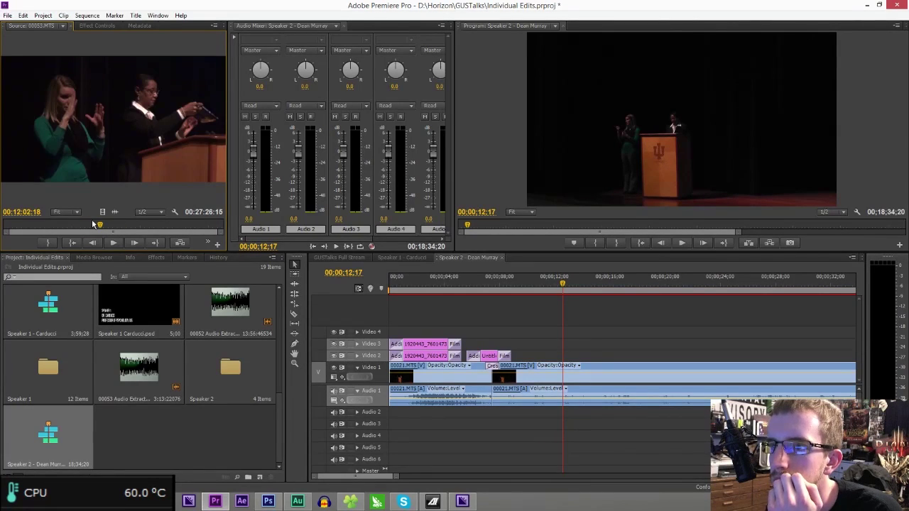
# - Mark an In point at about 10:01 in 00053.MTS and place the clip on Video 3
pyautogui.moveTo(94, 226); pyautogui.dragTo(84, 226)
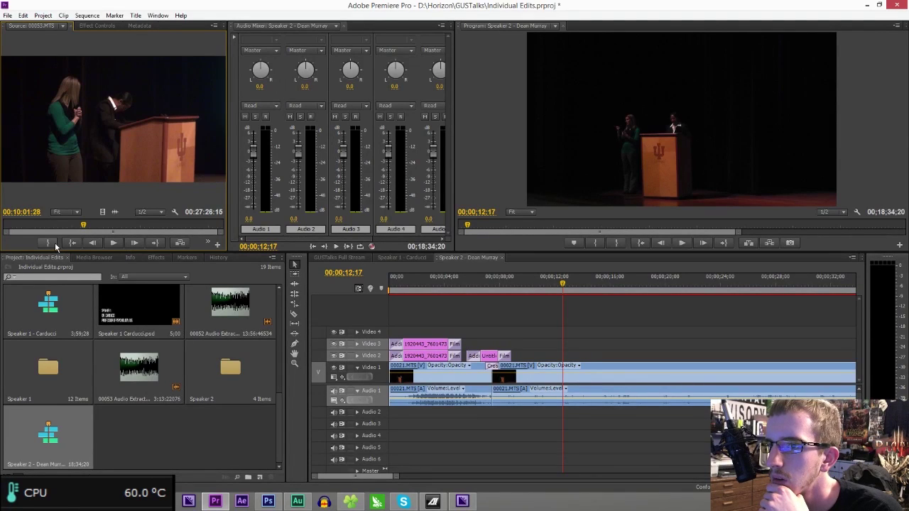
pyautogui.rightClick(83, 226)
pyautogui.click(92, 228)
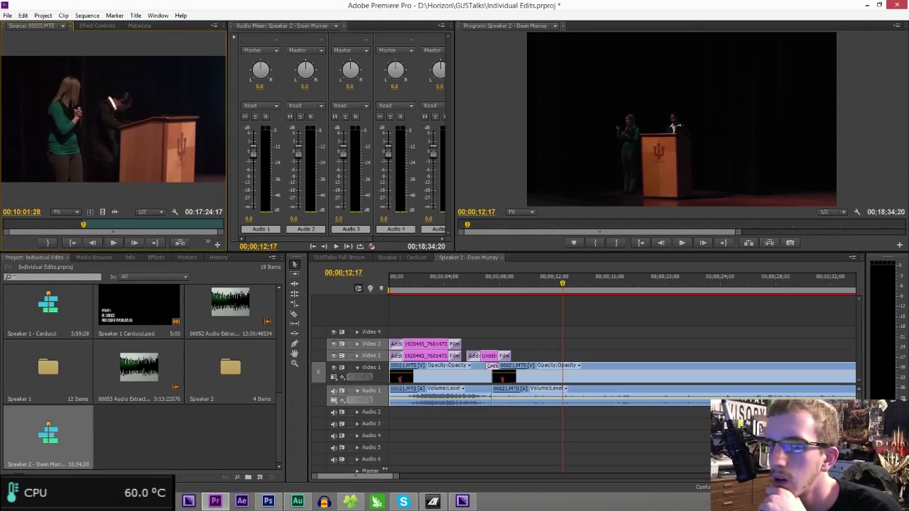
pyautogui.moveTo(113, 121); pyautogui.dragTo(529, 346)
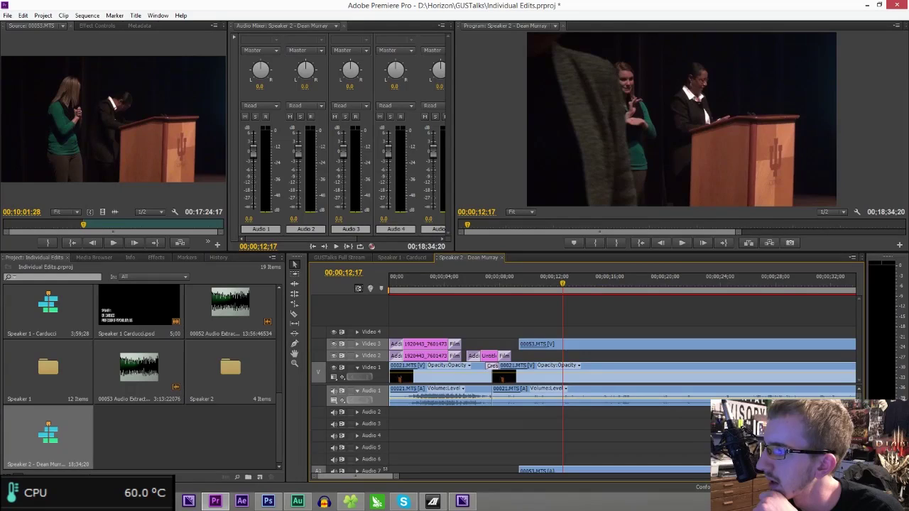
# - Expand Audio 7 and play the sequence from 00:00:09:06 to check sync
pyautogui.scroll(-2, 583, 427)
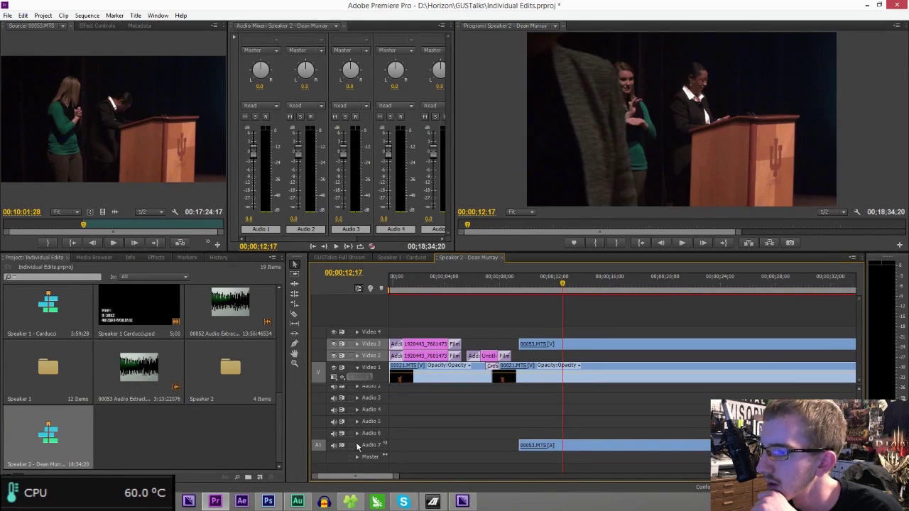
pyautogui.click(357, 445)
pyautogui.click(528, 282)
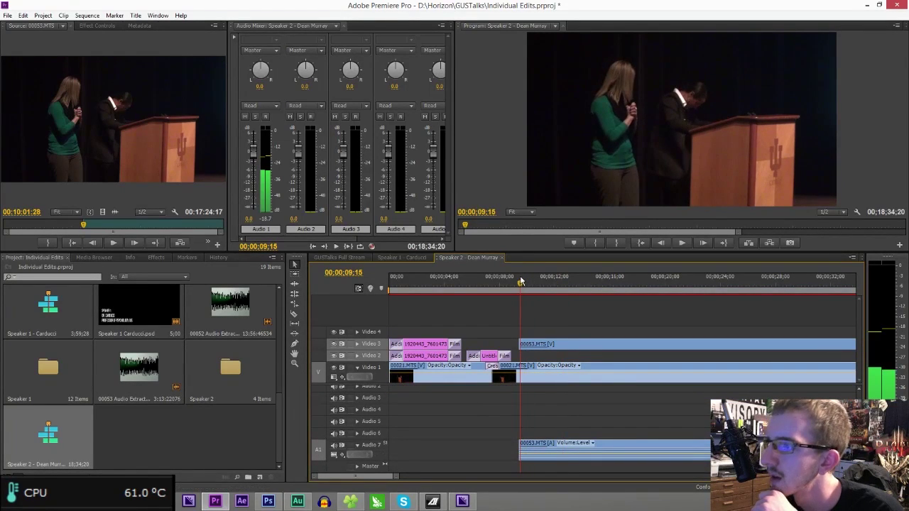
pyautogui.click(516, 282)
pyautogui.press('space')
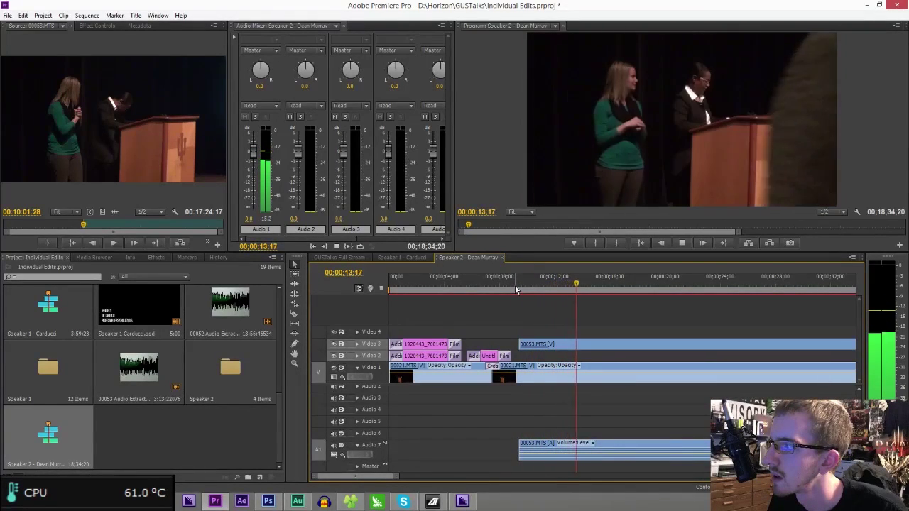
pyautogui.press('space')
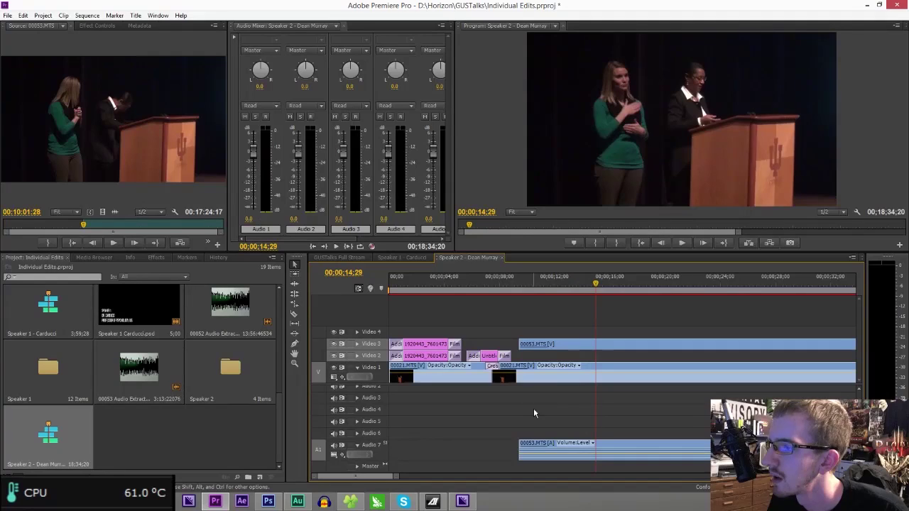
# - Send the Audio 7 clip to Adobe Audition with Edit Clip in Adobe Audition, then cycle windows
pyautogui.rightClick(543, 444)
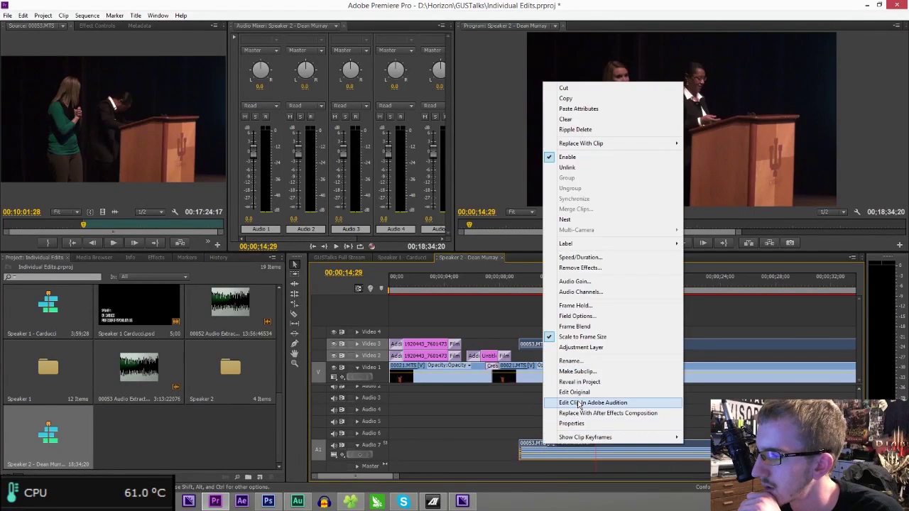
pyautogui.click(580, 403)
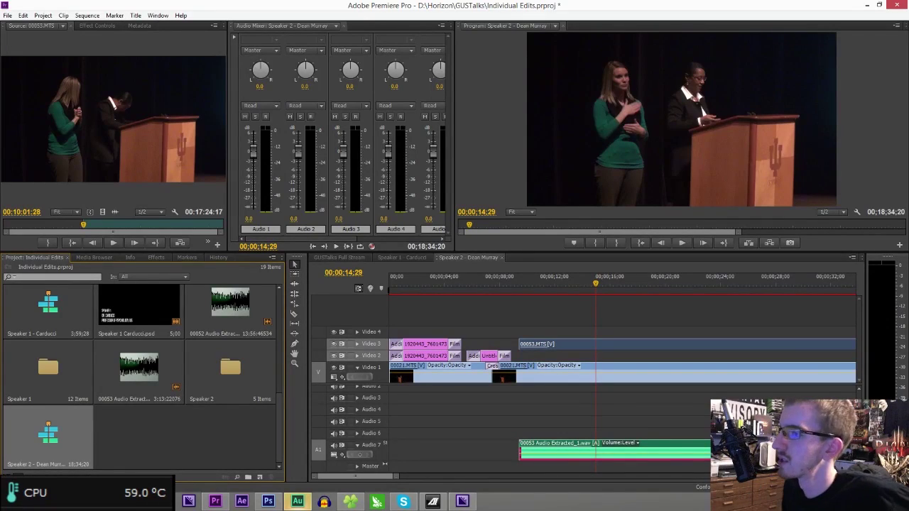
pyautogui.hotkey('alt', 'Tab')
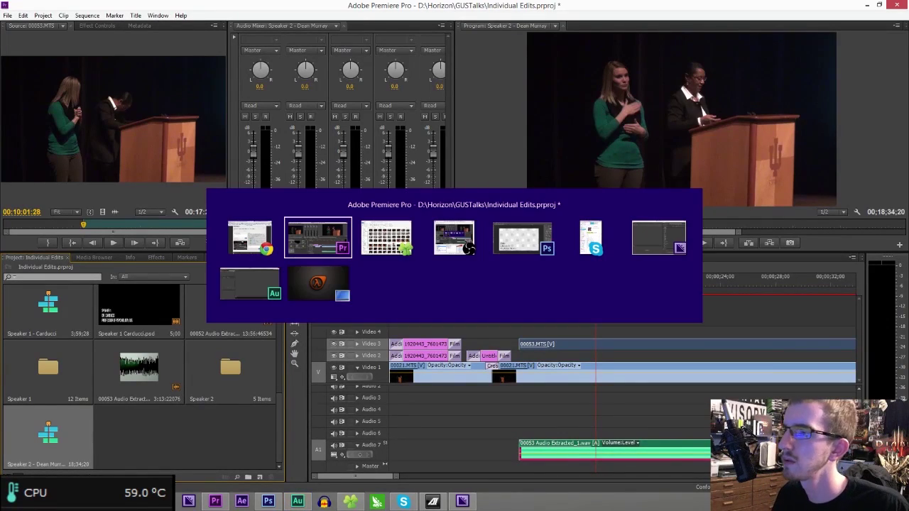
pyautogui.press('Tab')
pyautogui.press('Tab')
pyautogui.press('Tab')
pyautogui.press('Tab')
pyautogui.press('Tab')
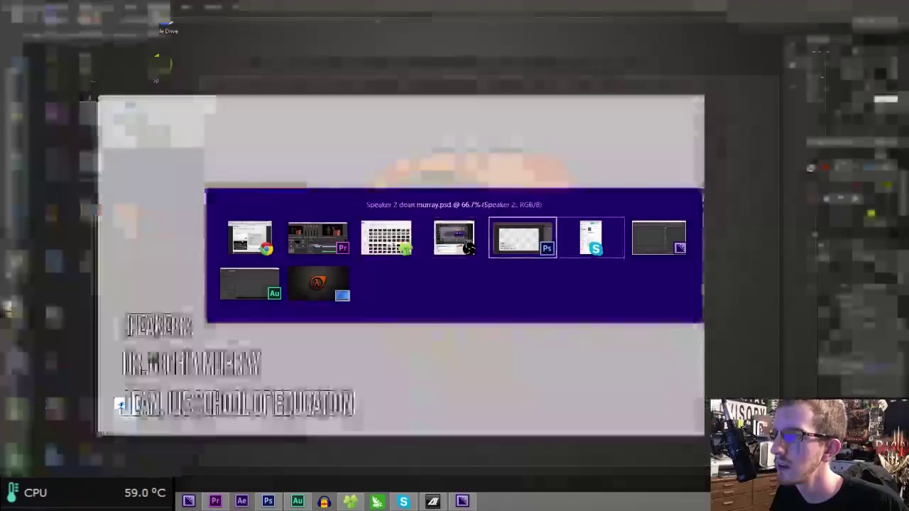
pyautogui.press('Tab')
pyautogui.press('Tab')
pyautogui.press('Tab')
pyautogui.press('Tab')
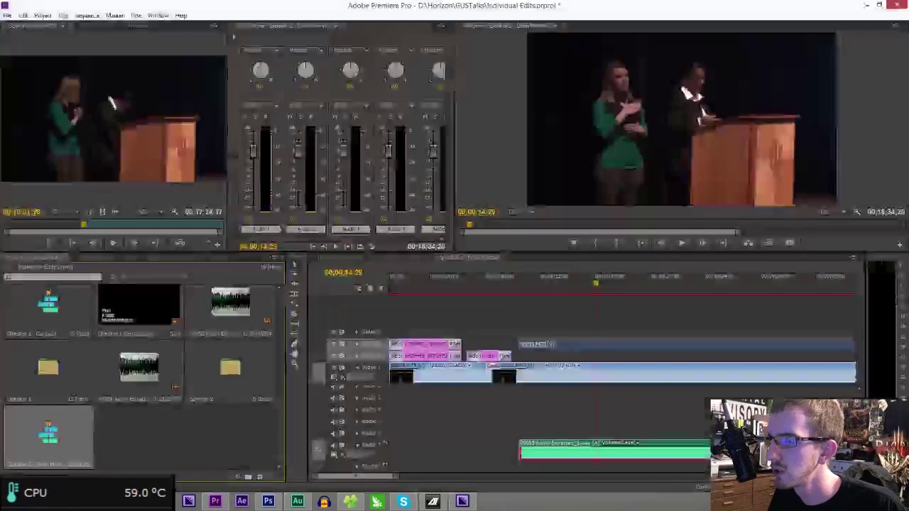
pyautogui.click(298, 502)
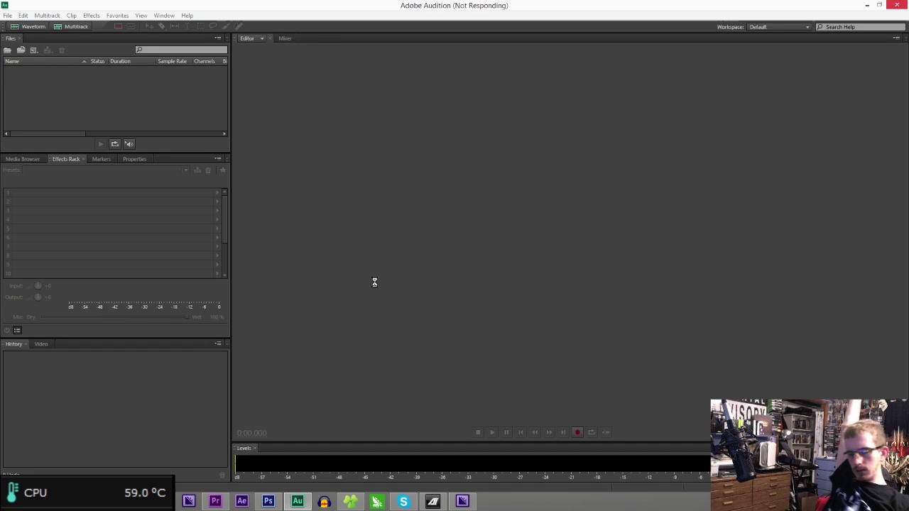
pyautogui.hotkey('alt', 'Tab')
pyautogui.hotkey('alt', 'Tab')
pyautogui.hotkey('alt', 'Tab')
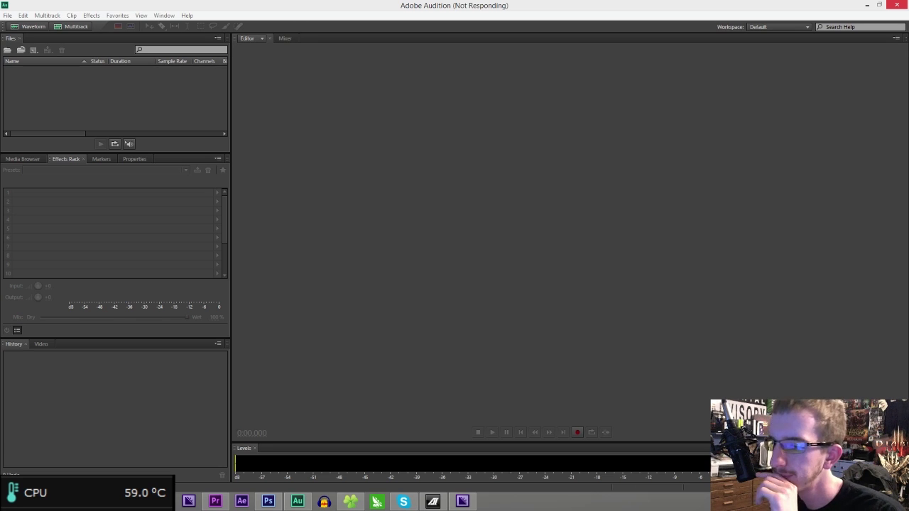
pyautogui.click(215, 502)
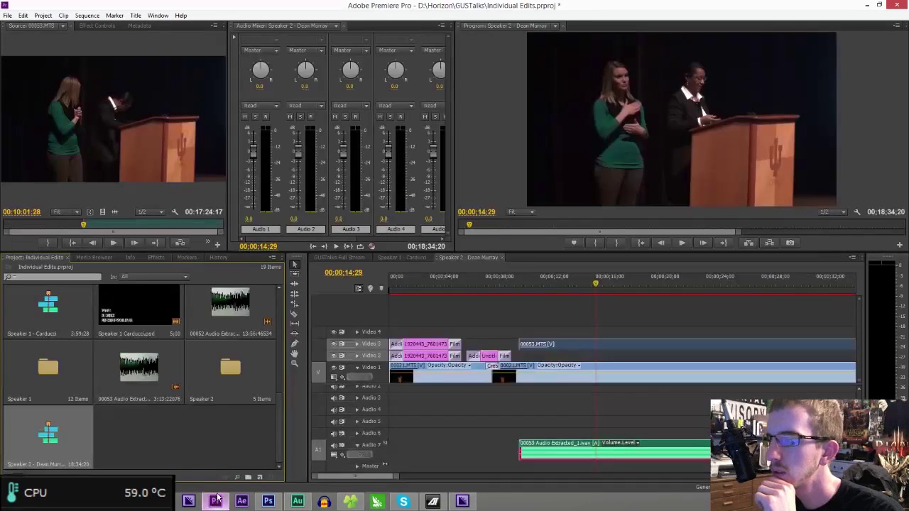
# - Deselect the second-camera clips and move the playhead to about 00;10;06 while Audition loads
pyautogui.click(527, 308)
pyautogui.click(523, 293)
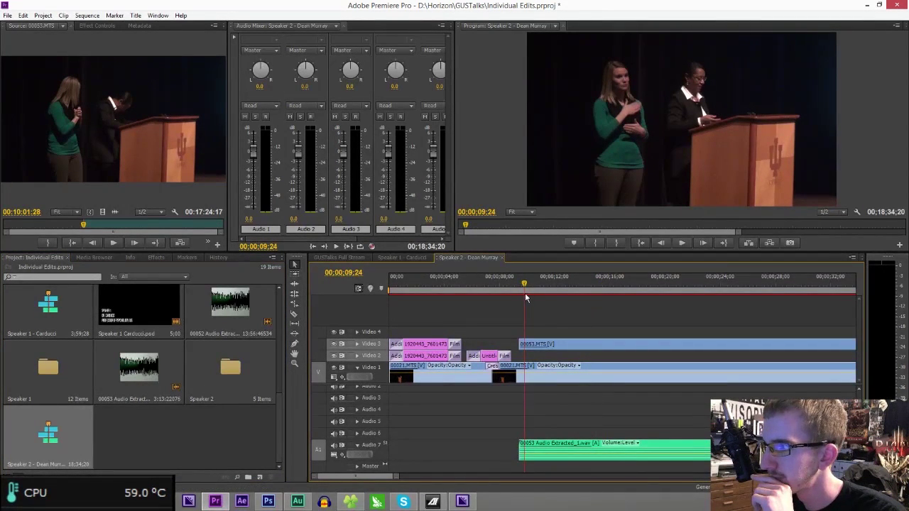
pyautogui.moveTo(527, 293); pyautogui.dragTo(529, 294)
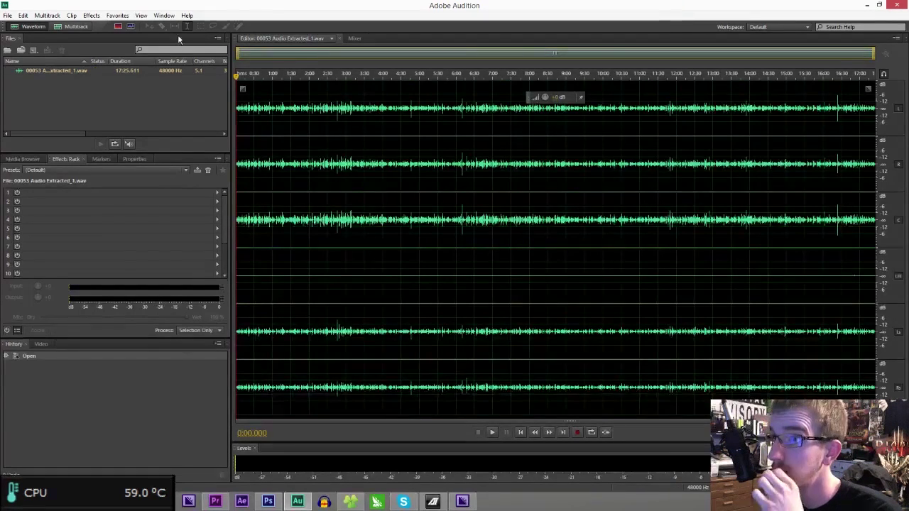
# - Extract 00053 Audio Extracted_1.wav into six mono channel files (C, L, LFE, Ls, R, Rs)
pyautogui.rightClick(107, 72)
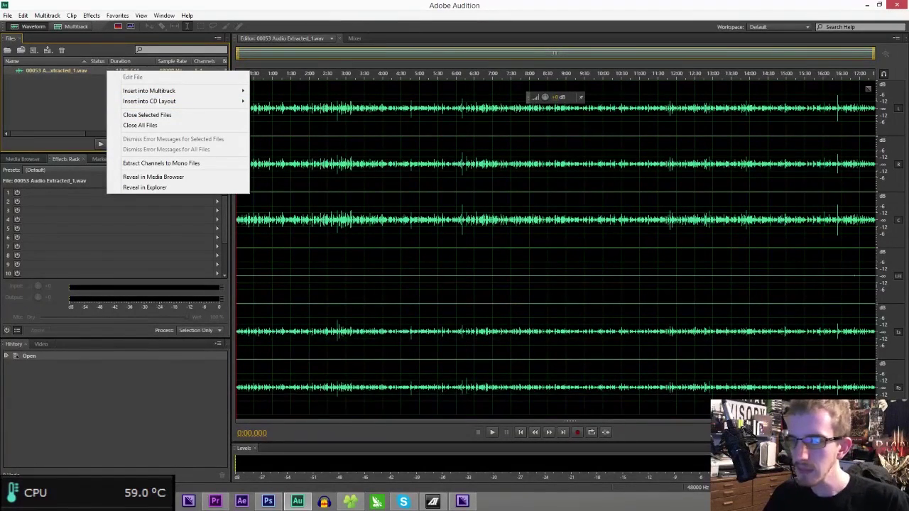
pyautogui.click(161, 163)
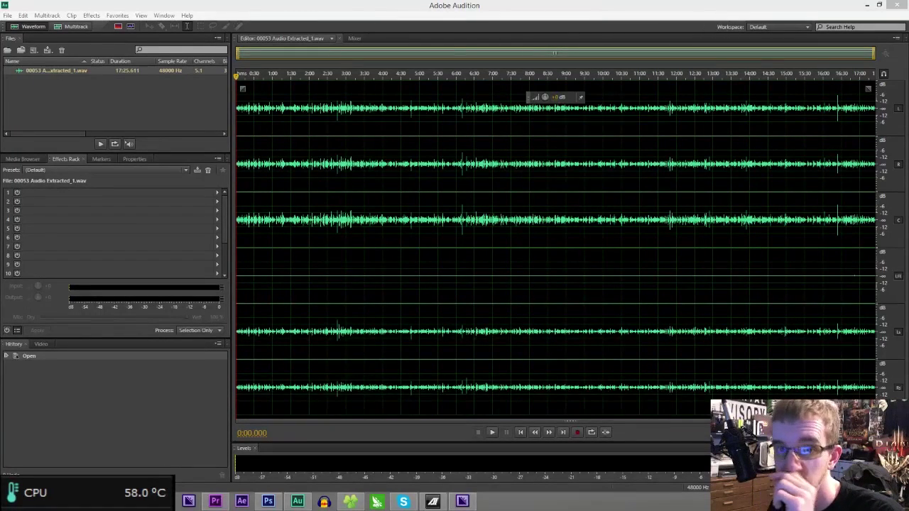
pyautogui.click(113, 107)
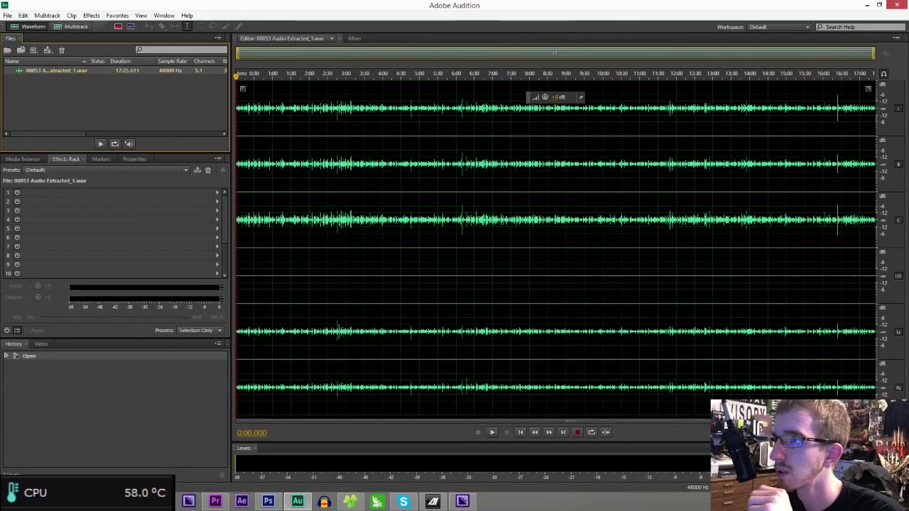
pyautogui.rightClick(148, 68)
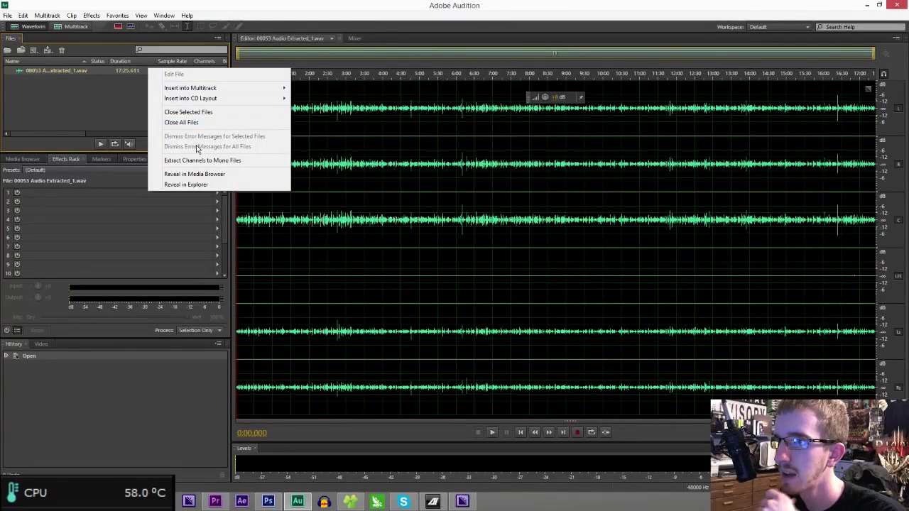
pyautogui.click(202, 159)
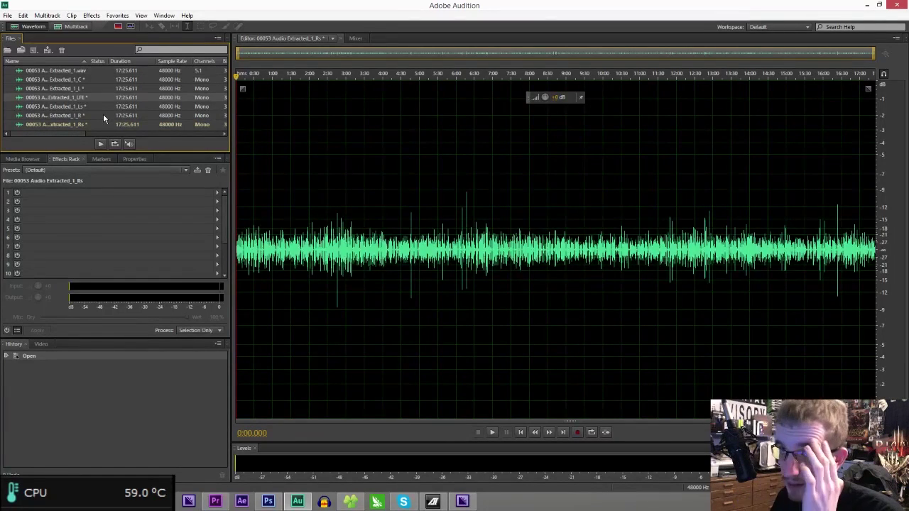
# - Normalize the centre-channel mono file with Amplitude and Compression > Normalize
pyautogui.doubleClick(71, 80)
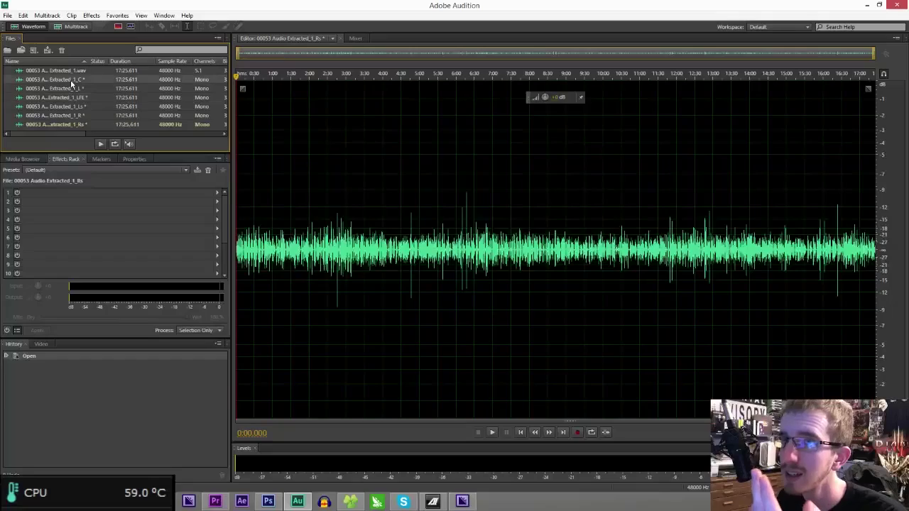
pyautogui.click(99, 16)
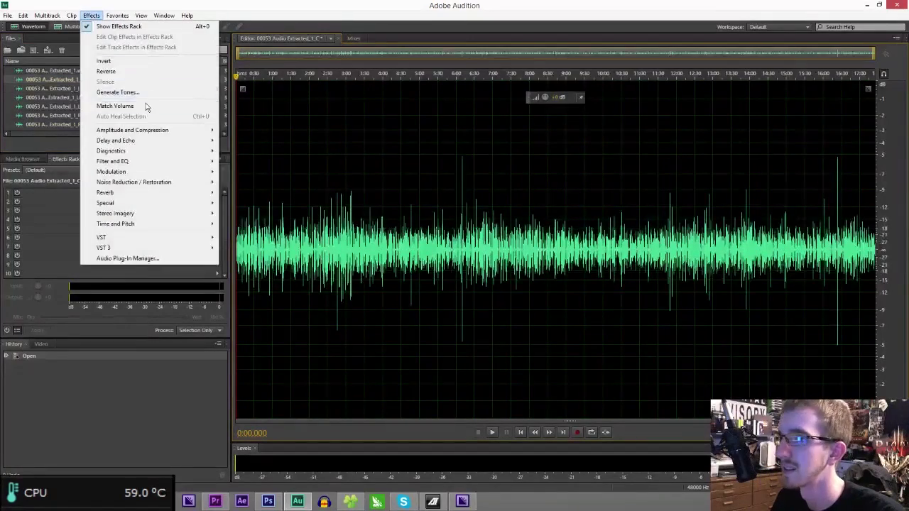
pyautogui.moveTo(156, 130)
pyautogui.click(234, 193)
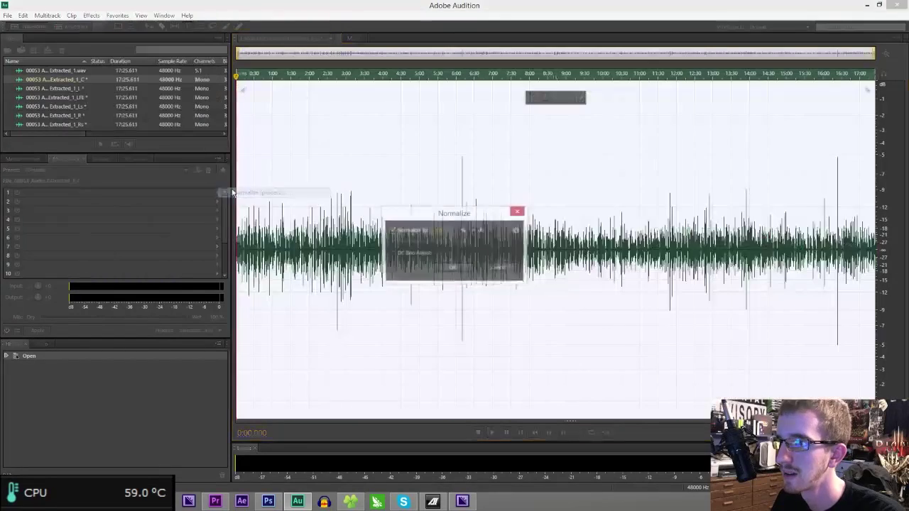
pyautogui.press('Return')
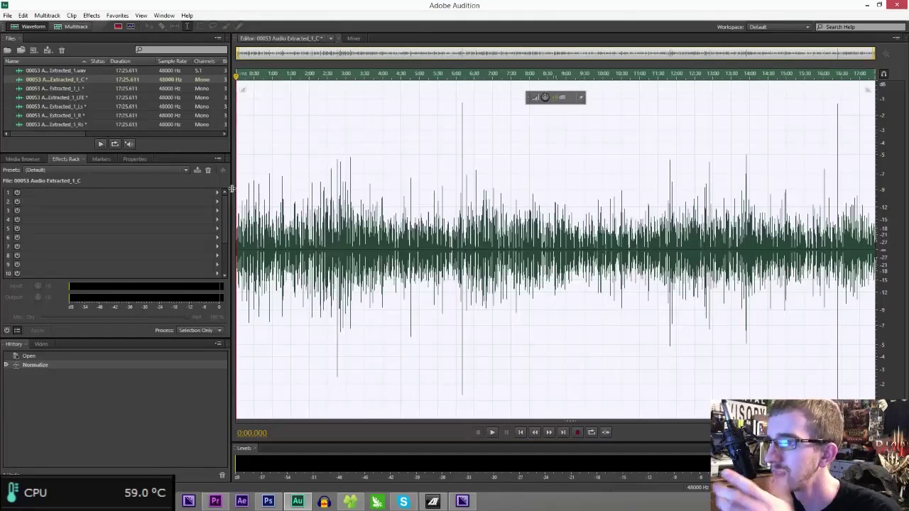
# - Remove the queued job in Media Encoder and save the channel as 00053 Audio Extracted_1_C.wav
pyautogui.click(462, 502)
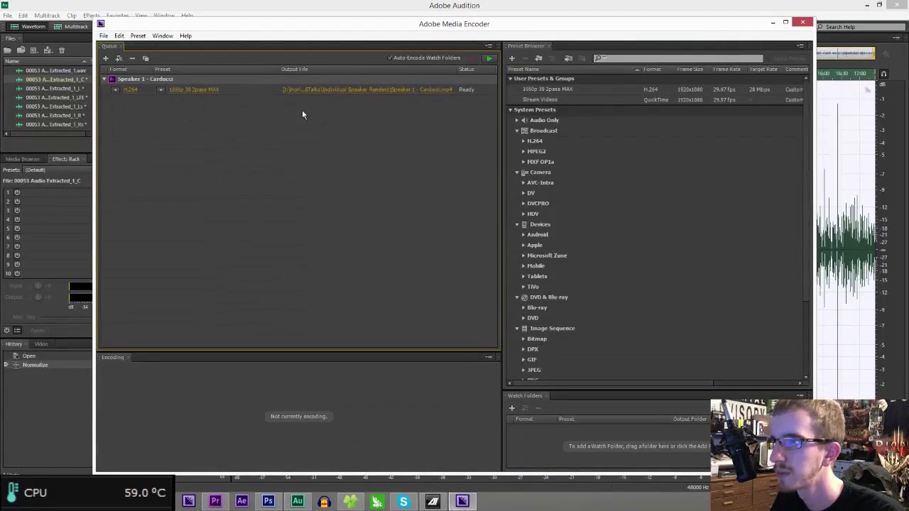
pyautogui.click(270, 83)
pyautogui.press('Delete')
pyautogui.press('Return')
pyautogui.hotkey('alt', 'Tab')
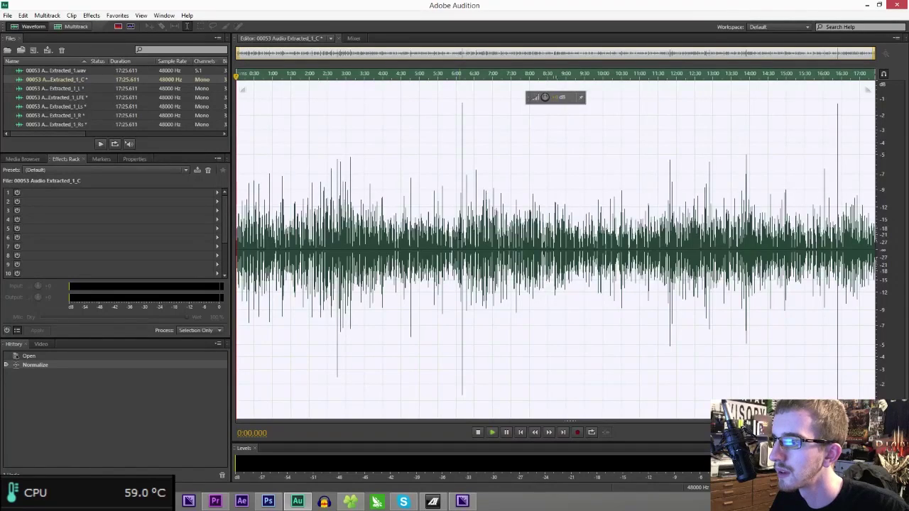
pyautogui.hotkey('ctrl', 'shift', 's')
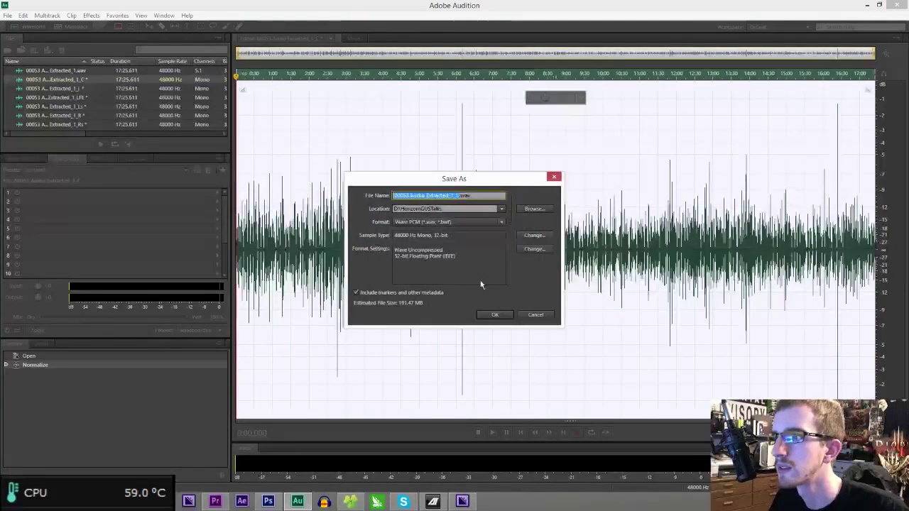
pyautogui.click(492, 314)
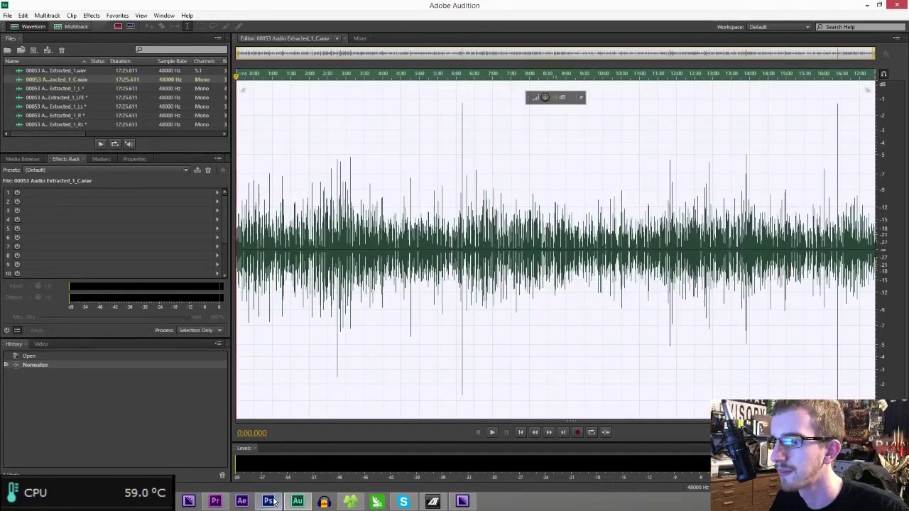
# - Import 00053 Audio Extracted_1_C.wav from the GUSTalks folder into the Premiere project
pyautogui.click(214, 500)
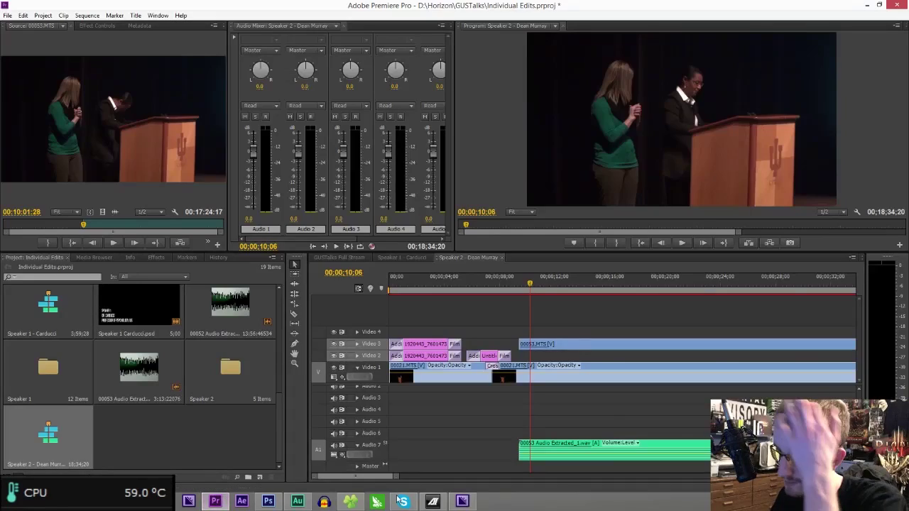
pyautogui.click(350, 501)
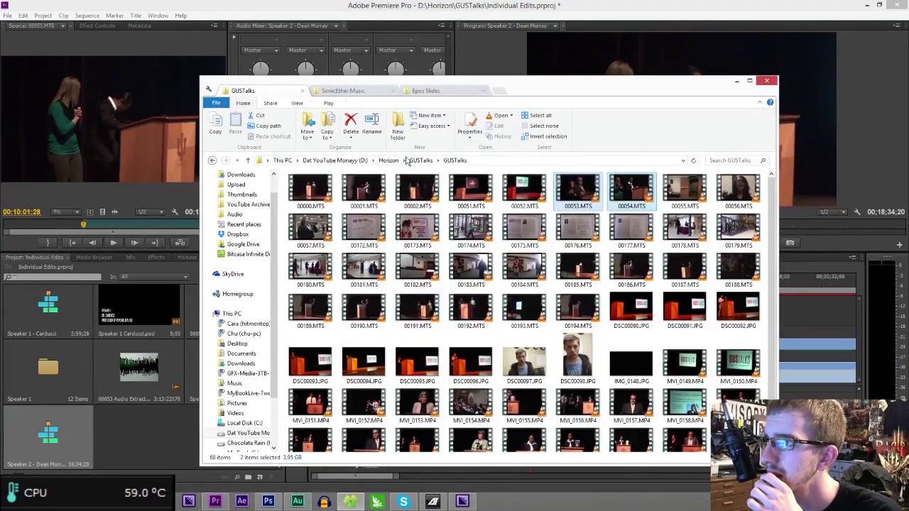
pyautogui.click(418, 160)
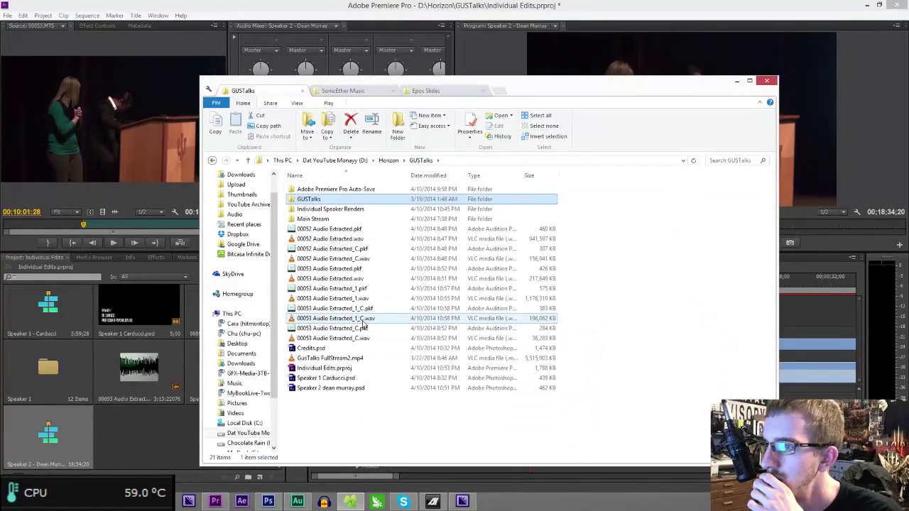
pyautogui.moveTo(364, 320); pyautogui.dragTo(160, 433)
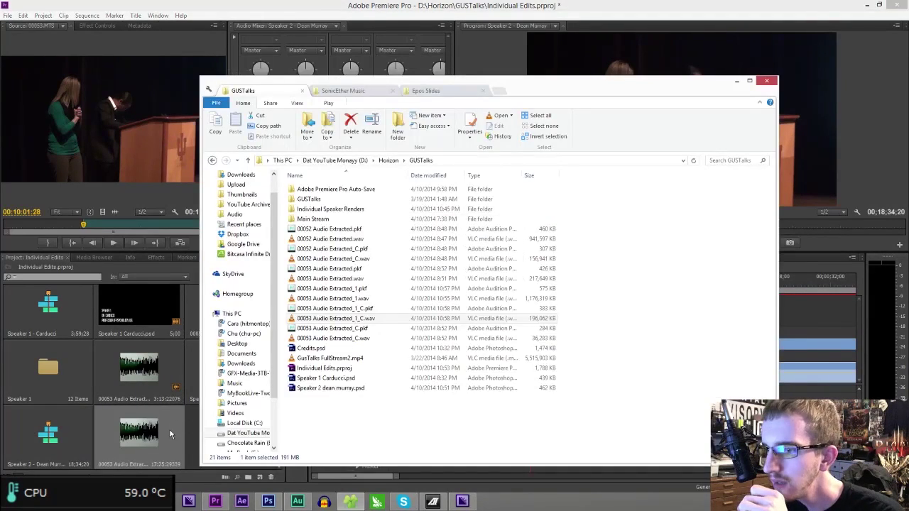
pyautogui.click(184, 433)
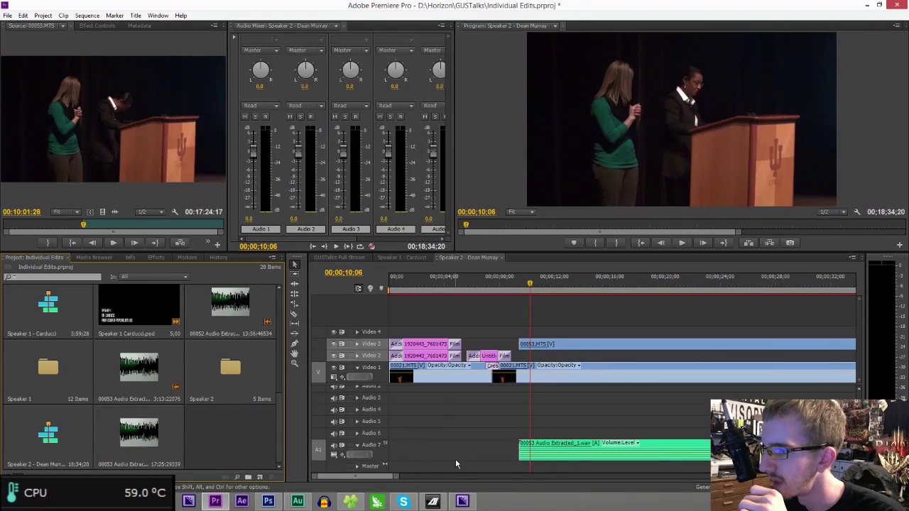
pyautogui.click(335, 446)
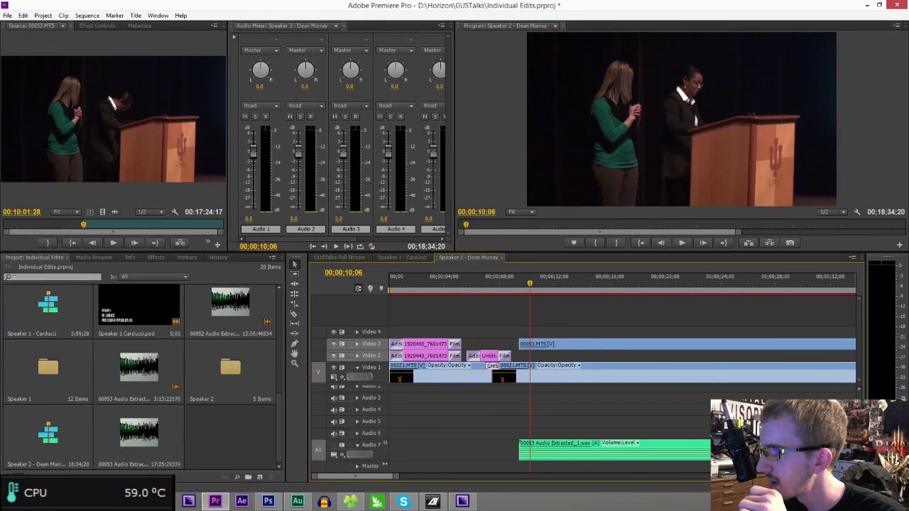
pyautogui.scroll(2, 334, 446)
# - Place the centre-channel audio on Audio 2 and slide it and the Video 3 clip earlier
pyautogui.moveTo(139, 432); pyautogui.dragTo(493, 414)
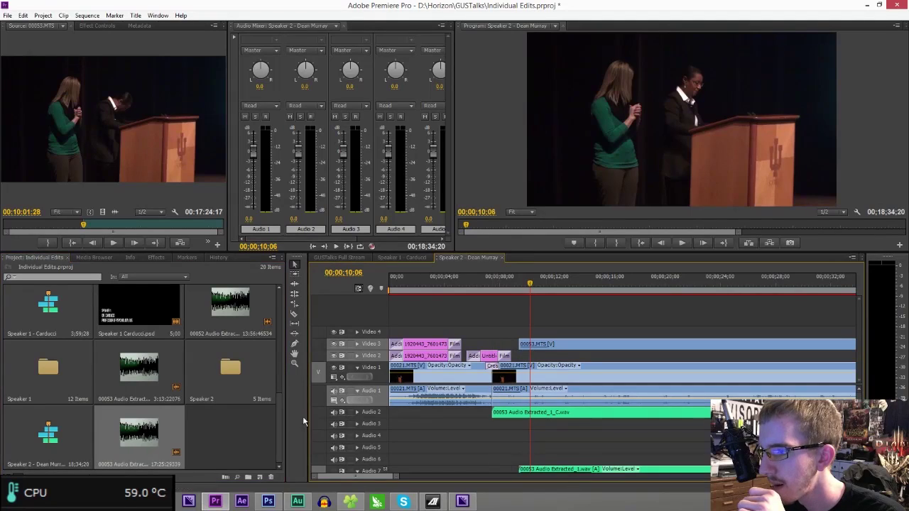
pyautogui.click(357, 413)
pyautogui.moveTo(559, 353); pyautogui.dragTo(538, 347)
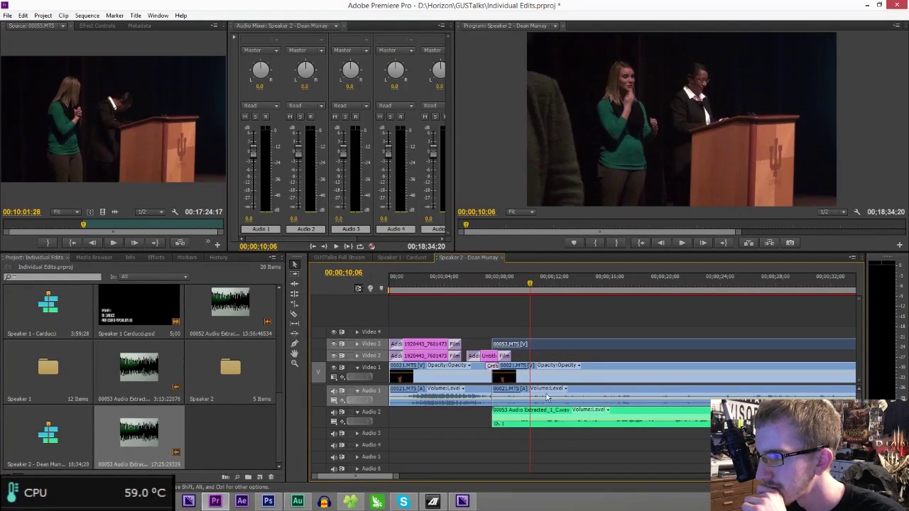
pyautogui.click(506, 282)
pyautogui.press('=')
pyautogui.press('=')
pyautogui.press('=')
pyautogui.press('=')
pyautogui.press('=')
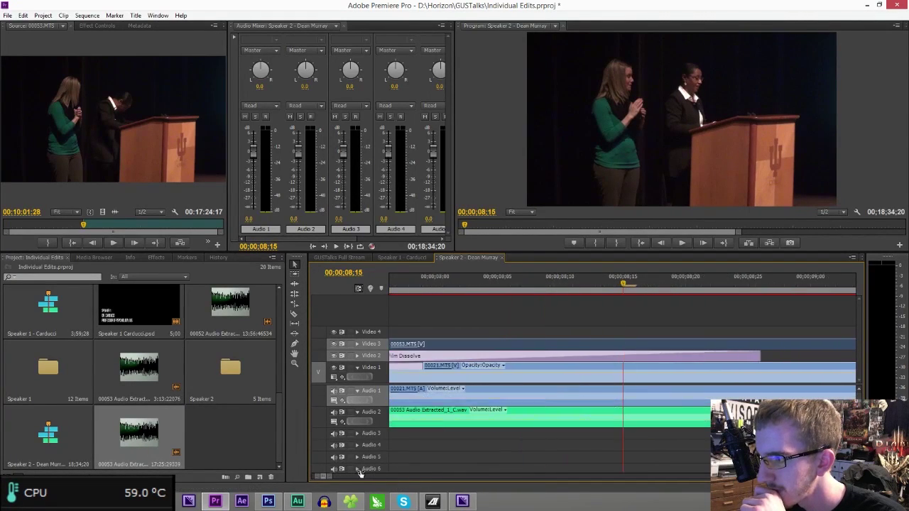
pyautogui.press('-')
pyautogui.press('-')
pyautogui.moveTo(746, 414); pyautogui.dragTo(639, 420)
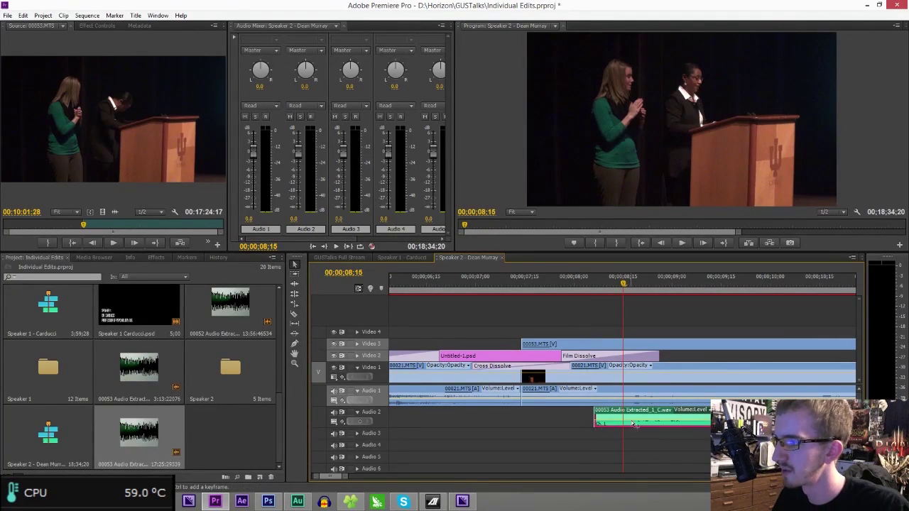
# - Fine-tune the centre-channel audio near 00;00;08;24 and play from 08;18 to check sync
pyautogui.click(653, 281)
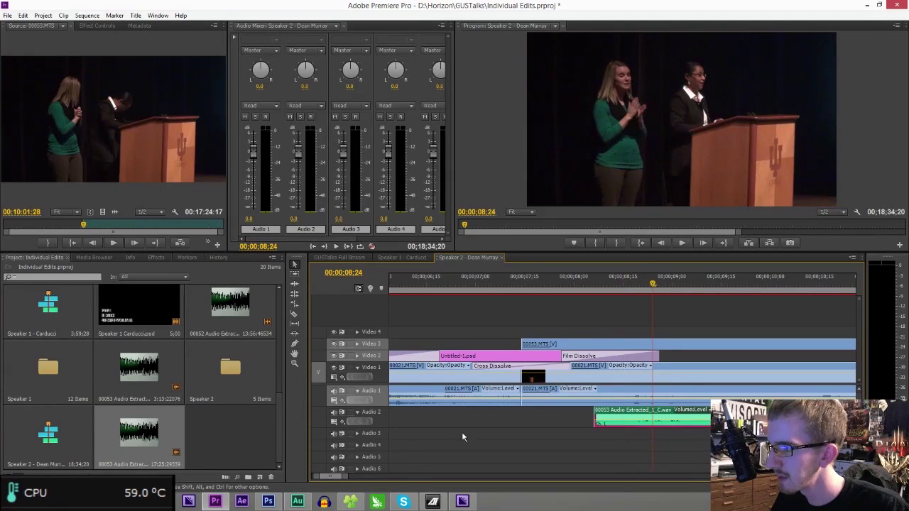
pyautogui.moveTo(344, 478); pyautogui.dragTo(315, 478)
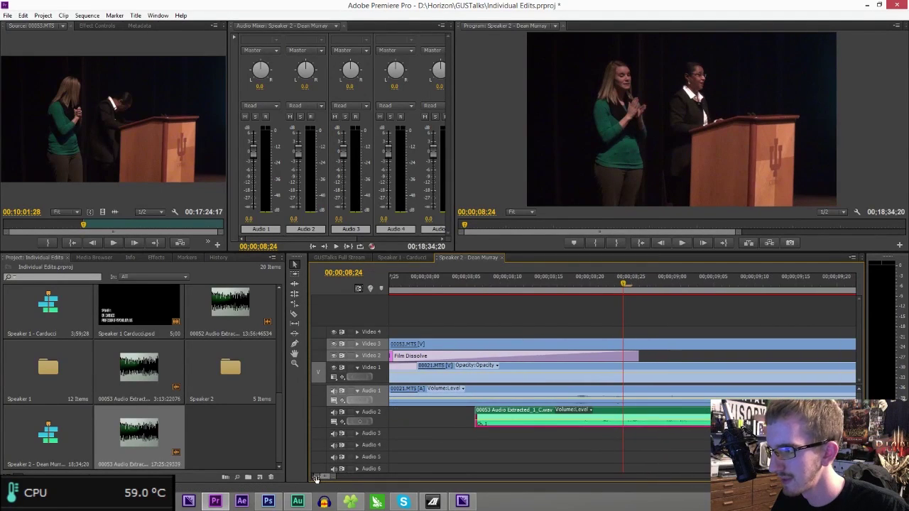
pyautogui.moveTo(666, 417); pyautogui.dragTo(657, 419)
pyautogui.click(575, 284)
pyautogui.press('space')
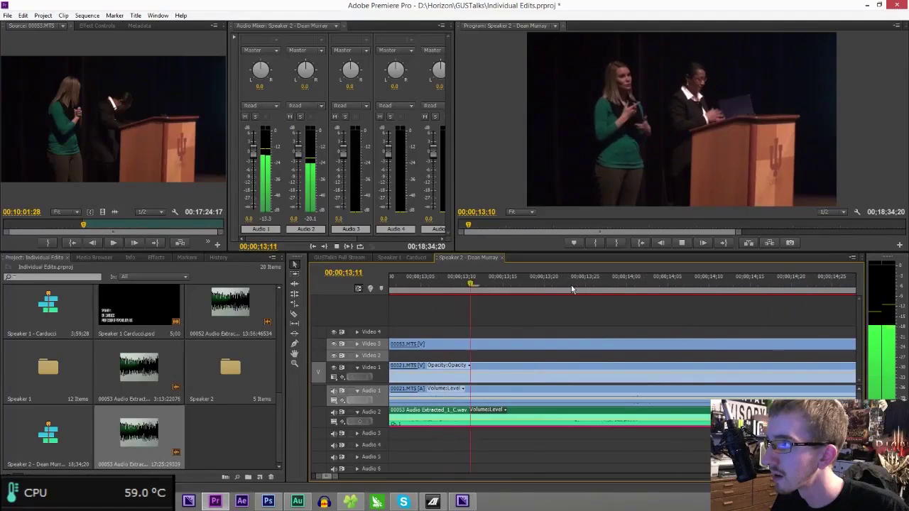
pyautogui.press('space')
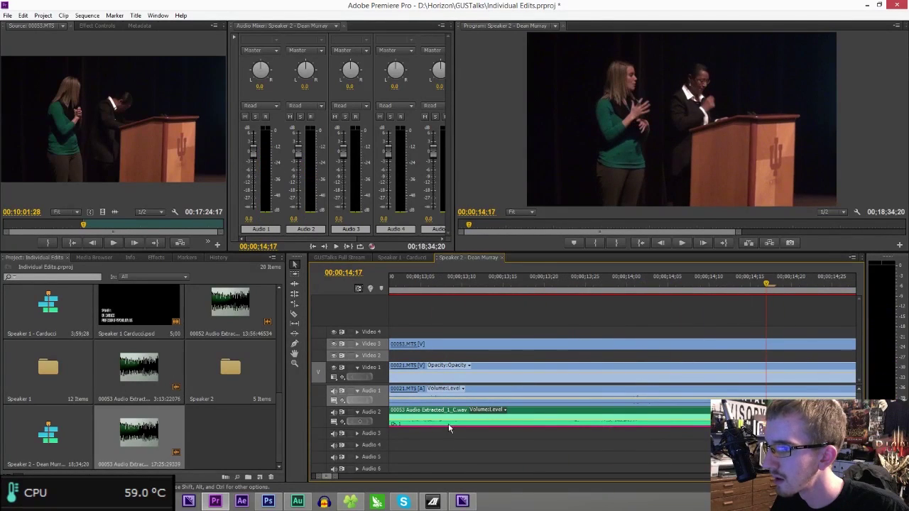
# - Check playback around 12;25 and trial a 20-frame shift of 00053.MTS, undoing and redoing it
pyautogui.moveTo(335, 477); pyautogui.dragTo(373, 477)
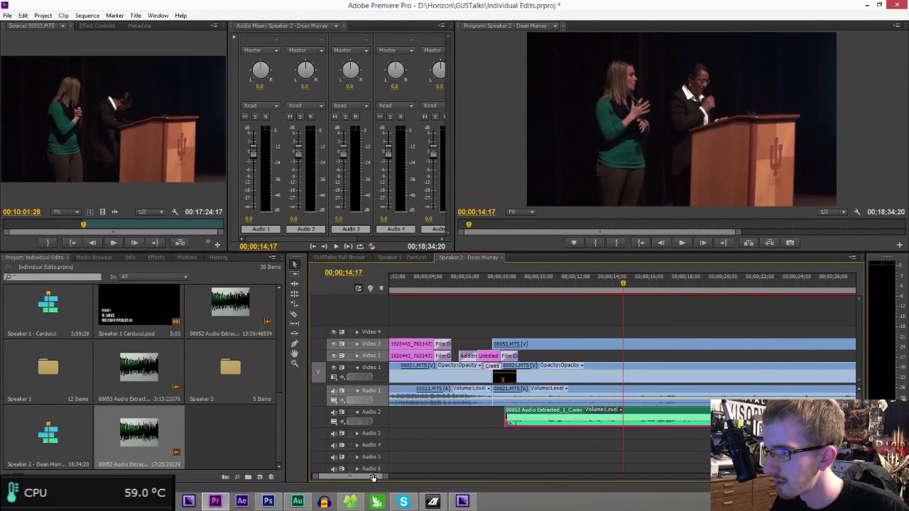
pyautogui.click(589, 283)
pyautogui.press('space')
pyautogui.rightClick(589, 284)
pyautogui.press('Escape')
pyautogui.press('space')
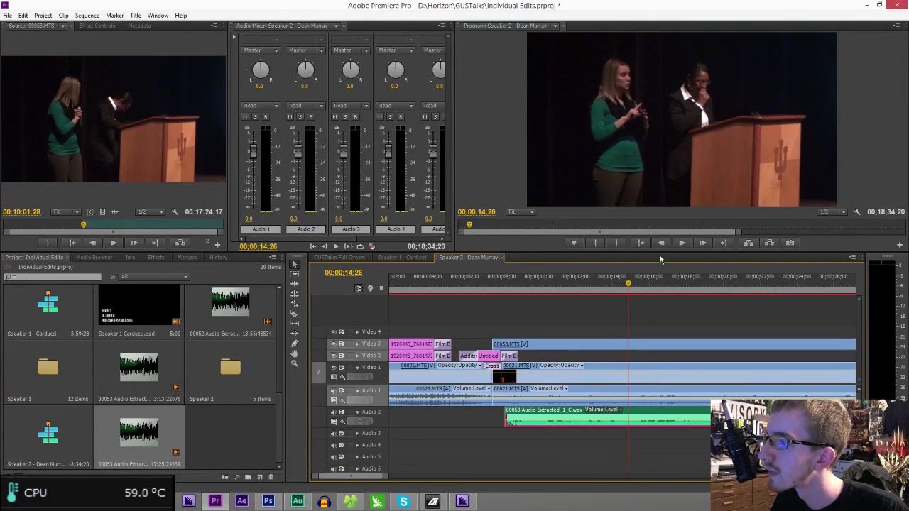
pyautogui.click(589, 284)
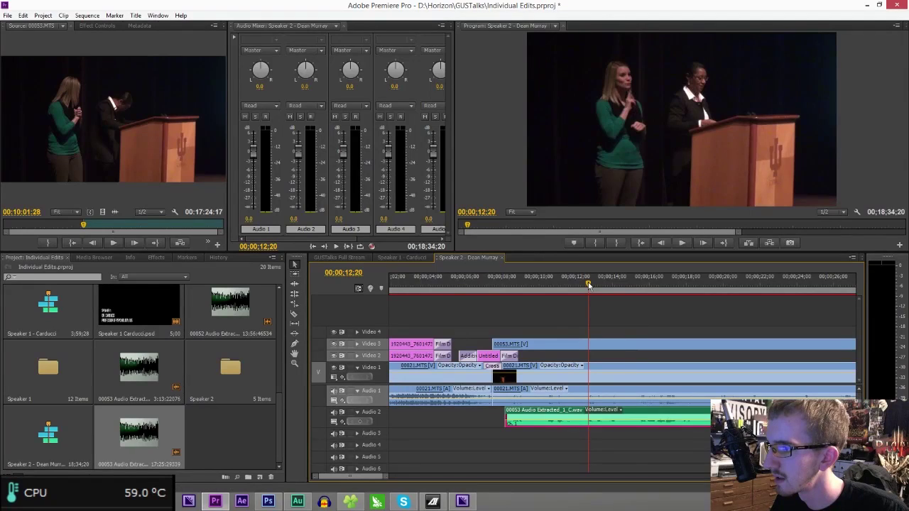
pyautogui.moveTo(548, 348); pyautogui.dragTo(560, 348)
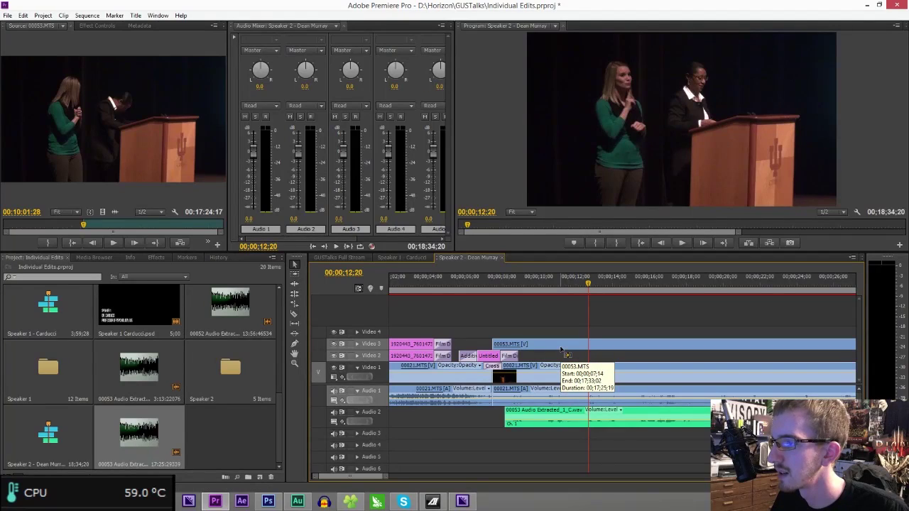
pyautogui.hotkey('ctrl', 'z')
pyautogui.hotkey('ctrl', 'z')
pyautogui.hotkey('ctrl', 'z')
pyautogui.hotkey('ctrl', 'z')
pyautogui.hotkey('ctrl', 'z')
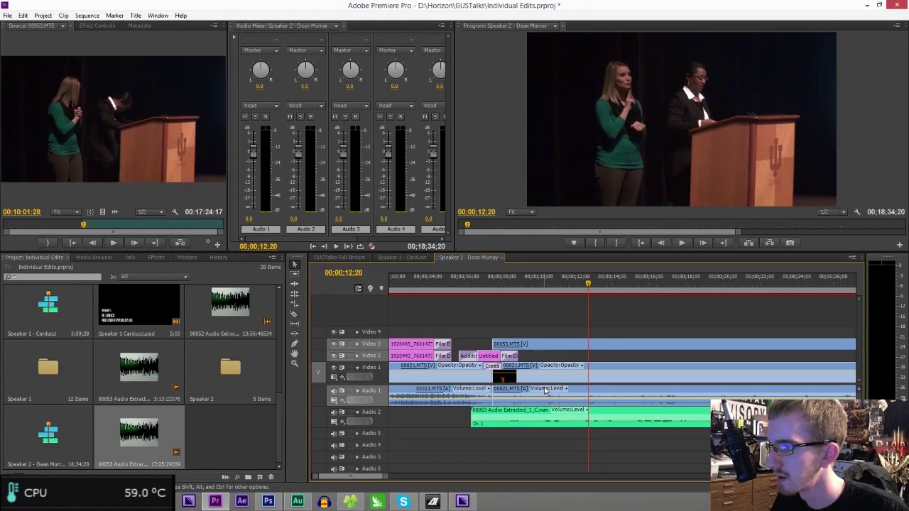
pyautogui.hotkey('ctrl', 'shift', 'z')
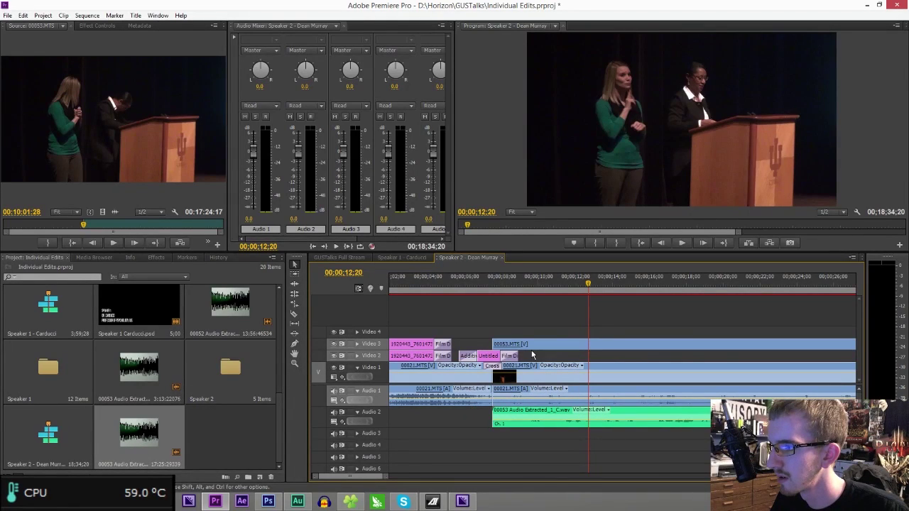
pyautogui.press('Up')
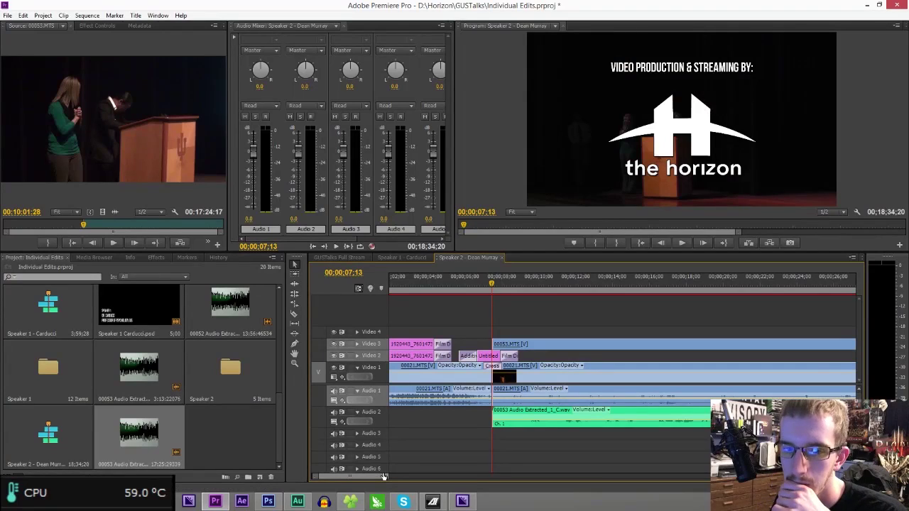
pyautogui.moveTo(383, 476); pyautogui.dragTo(336, 478)
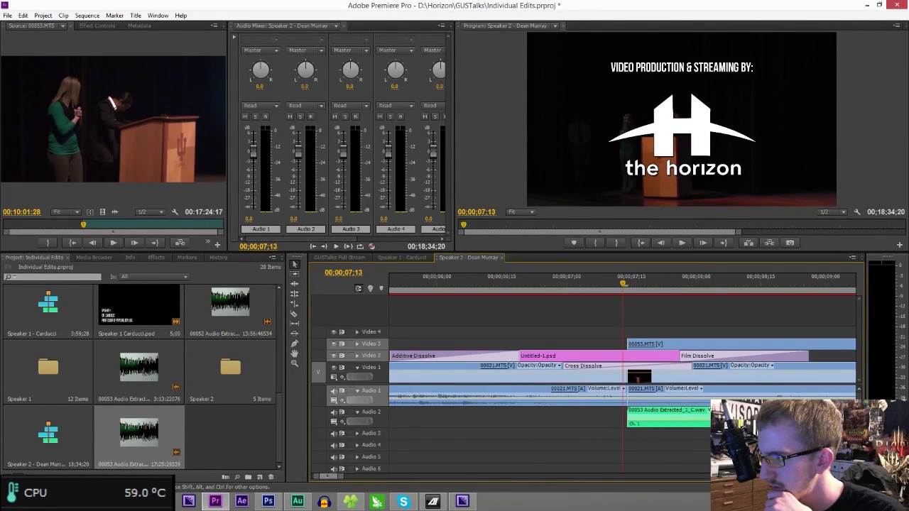
# - Slide the extracted audio into sync, extend 00053.MTS earlier, and trim the audio start near 08;12
pyautogui.moveTo(633, 424); pyautogui.dragTo(505, 423)
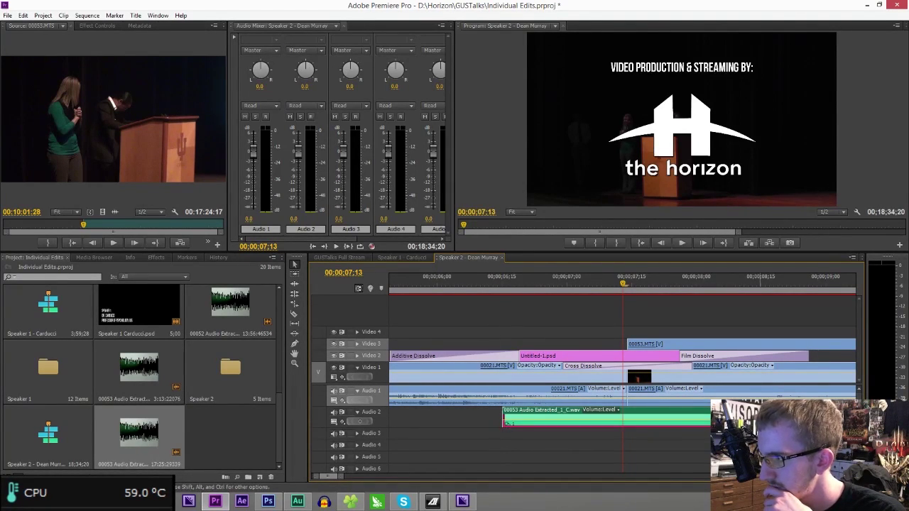
pyautogui.moveTo(629, 345); pyautogui.dragTo(745, 344)
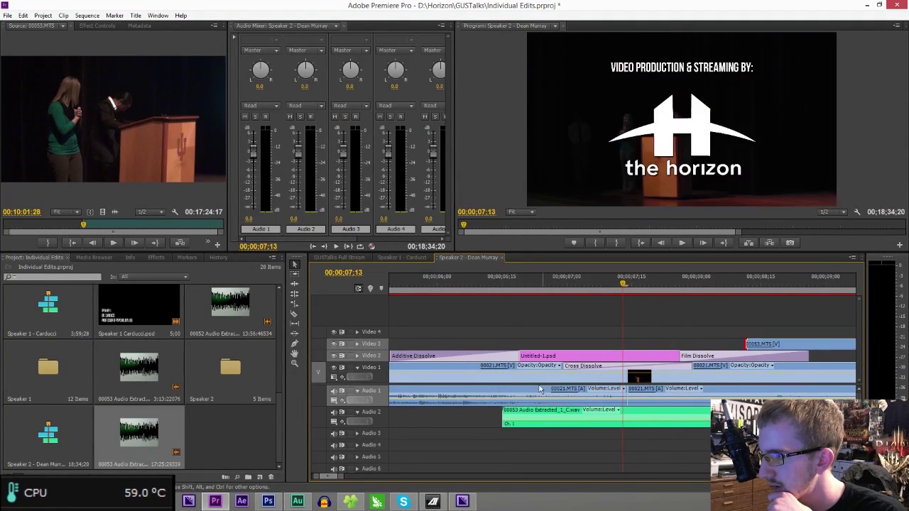
pyautogui.moveTo(529, 421); pyautogui.dragTo(621, 282)
pyautogui.click(750, 282)
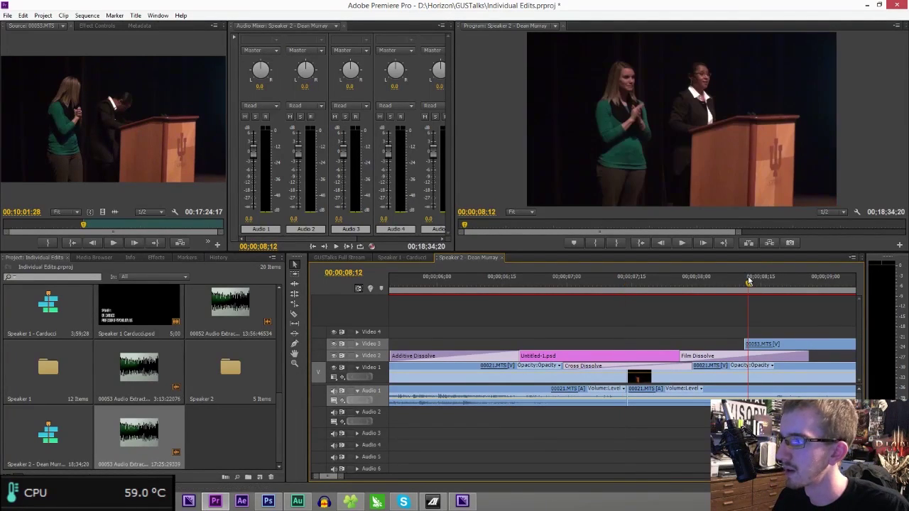
# - Play back the synced 00053.MTS section from about 08;12, then zoom out to the full sequence
pyautogui.press('space')
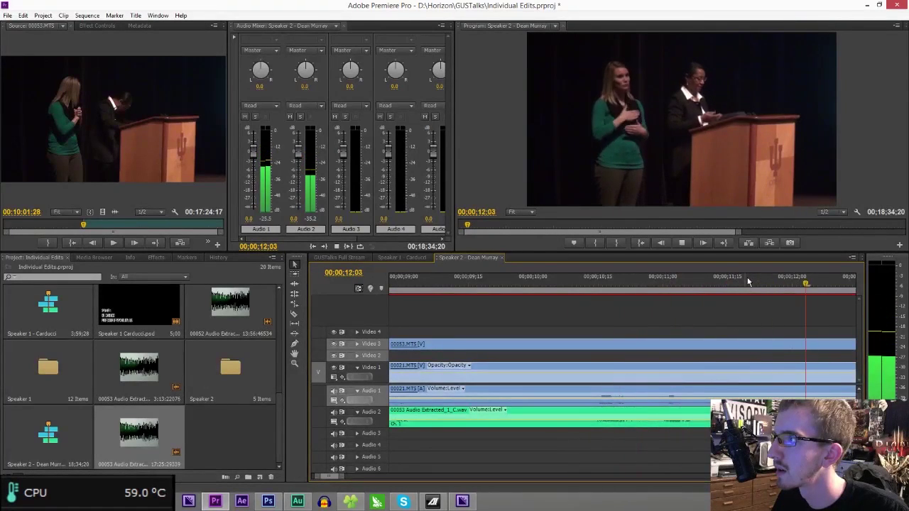
pyautogui.rightClick(747, 282)
pyautogui.click(634, 78)
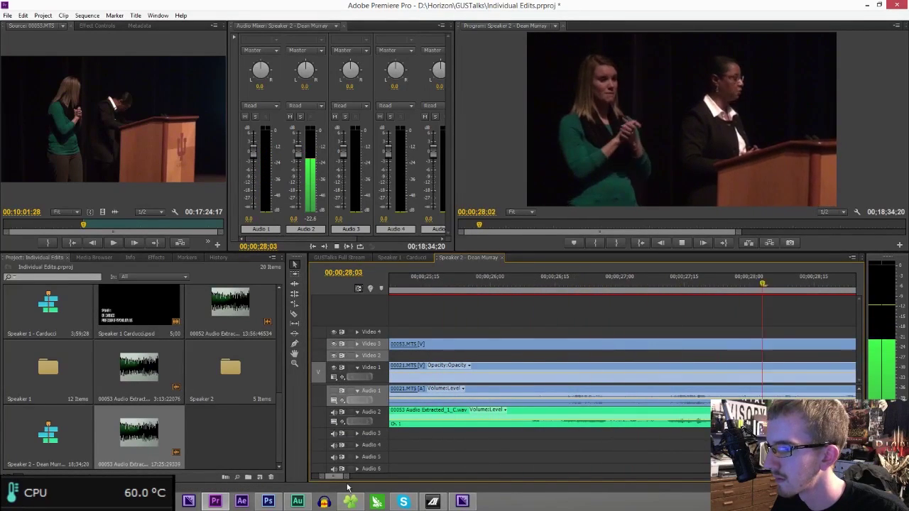
pyautogui.moveTo(352, 476); pyautogui.dragTo(444, 475)
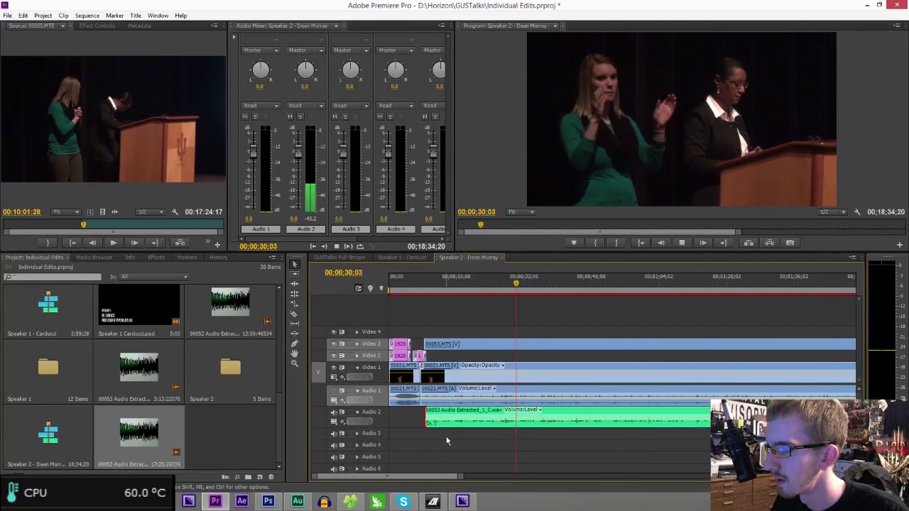
pyautogui.press('space')
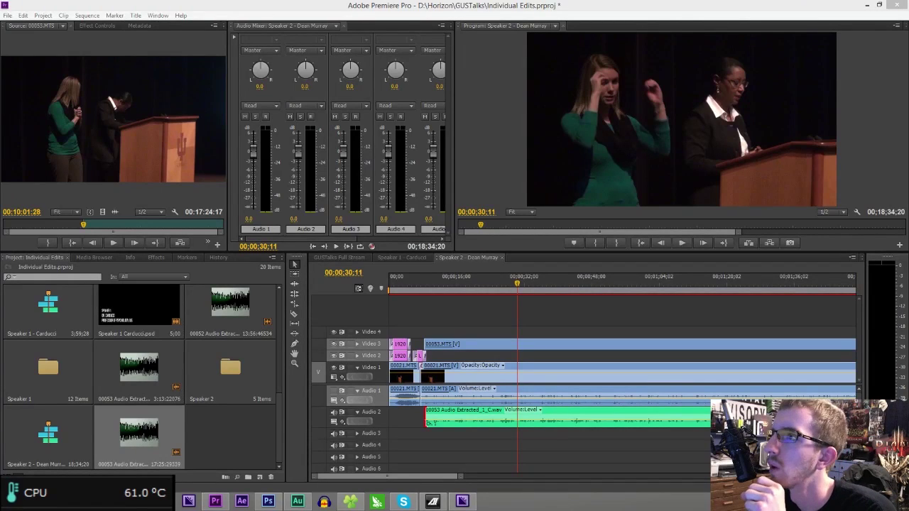
pyautogui.hotkey('alt', 'Tab')
pyautogui.moveTo(459, 473); pyautogui.dragTo(760, 473)
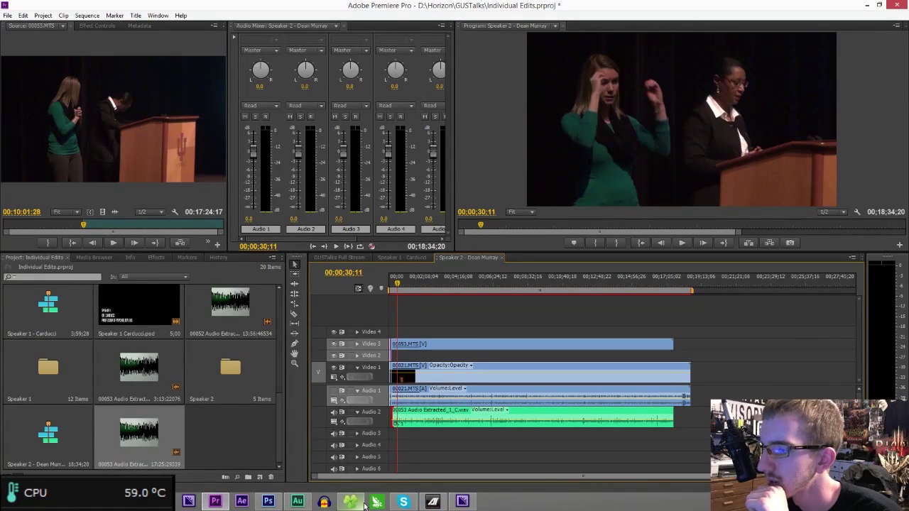
# - Open the GUSTalks footage subfolder and preview MVI_0163.MP4
pyautogui.click(364, 502)
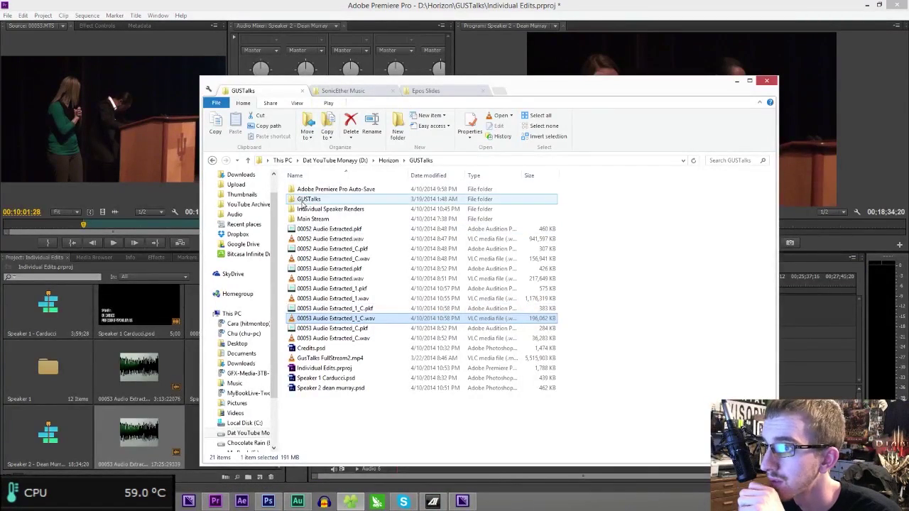
pyautogui.doubleClick(304, 200)
pyautogui.scroll(-5, 449, 295)
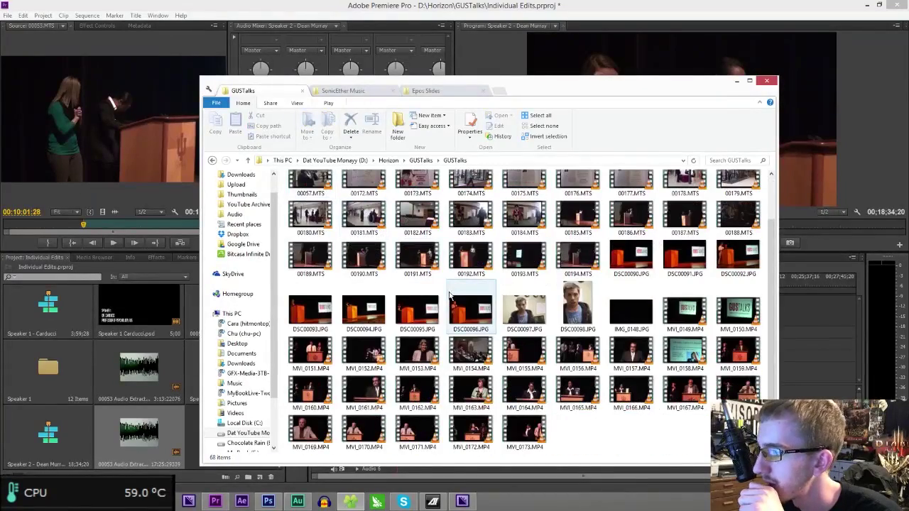
pyautogui.doubleClick(487, 402)
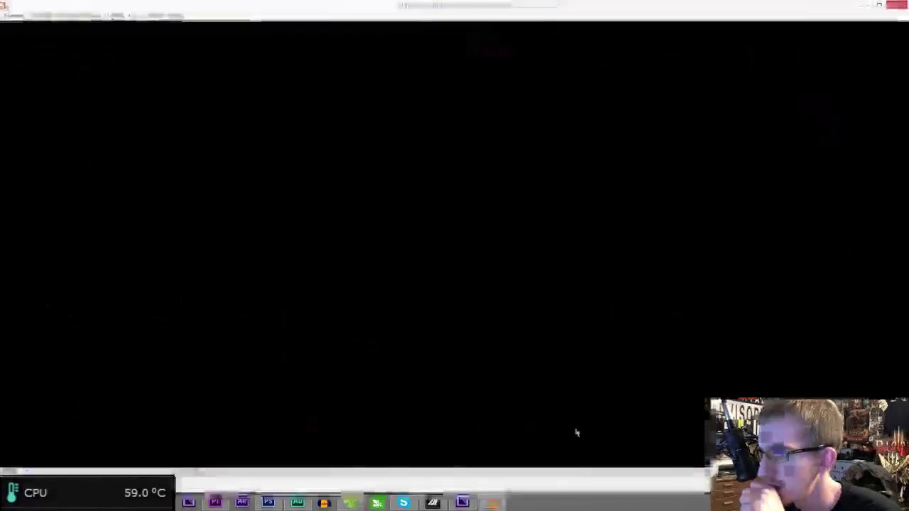
pyautogui.click(699, 472)
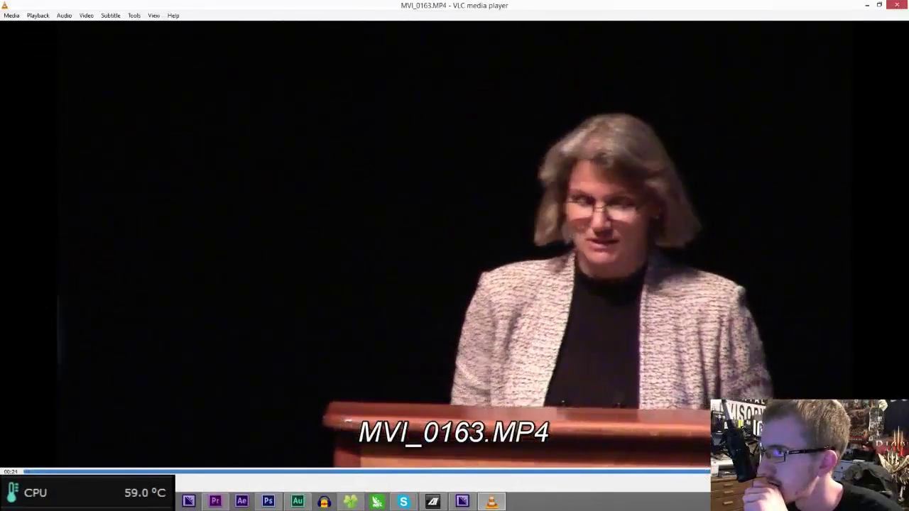
pyautogui.click(897, 5)
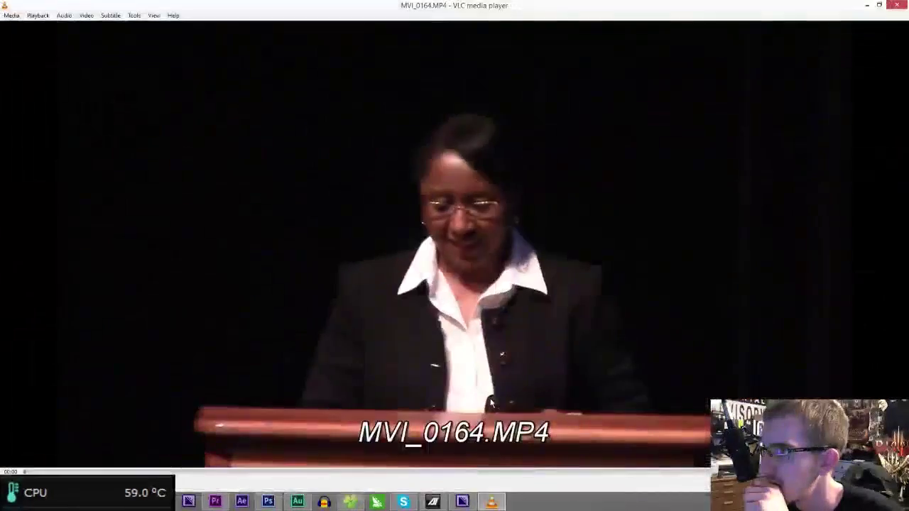
# - Preview MVI_0172 and MVI_0167, then import MVI_0164–MVI_0166 into the Premiere project
pyautogui.rightClick(490, 246)
pyautogui.click(497, 116)
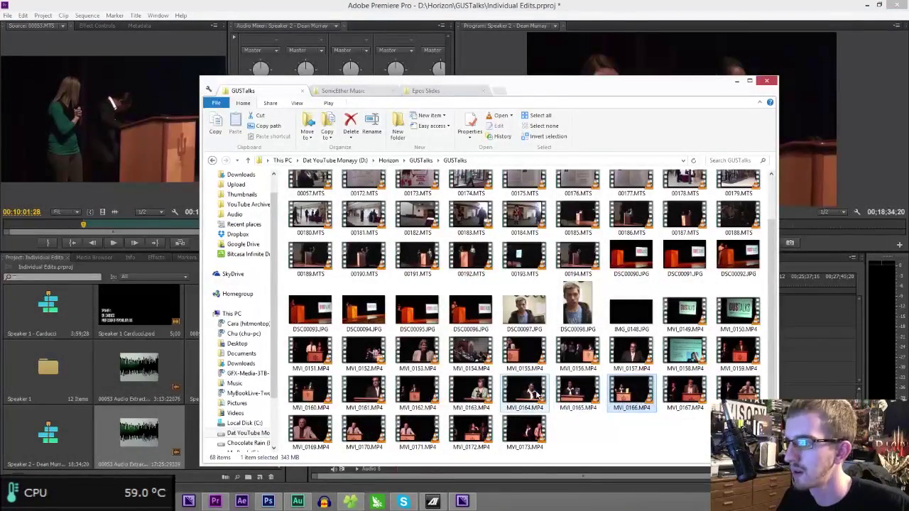
pyautogui.doubleClick(472, 432)
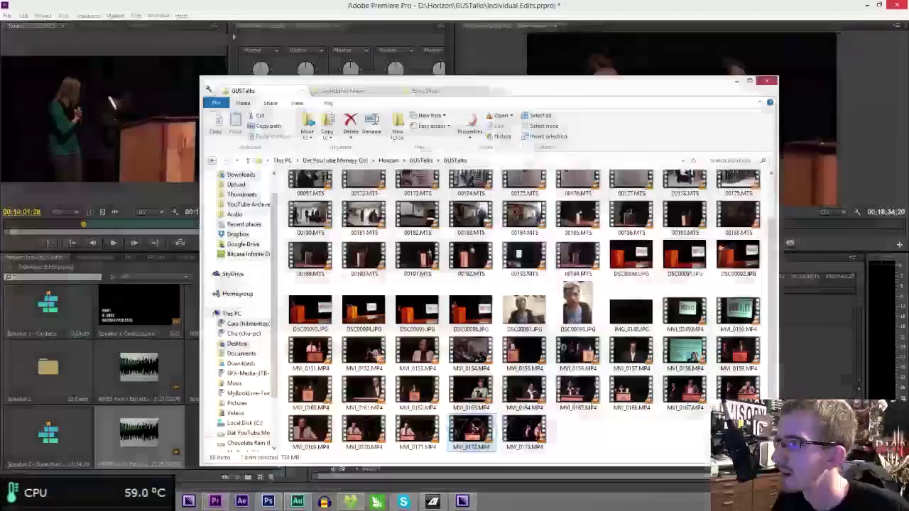
pyautogui.doubleClick(685, 391)
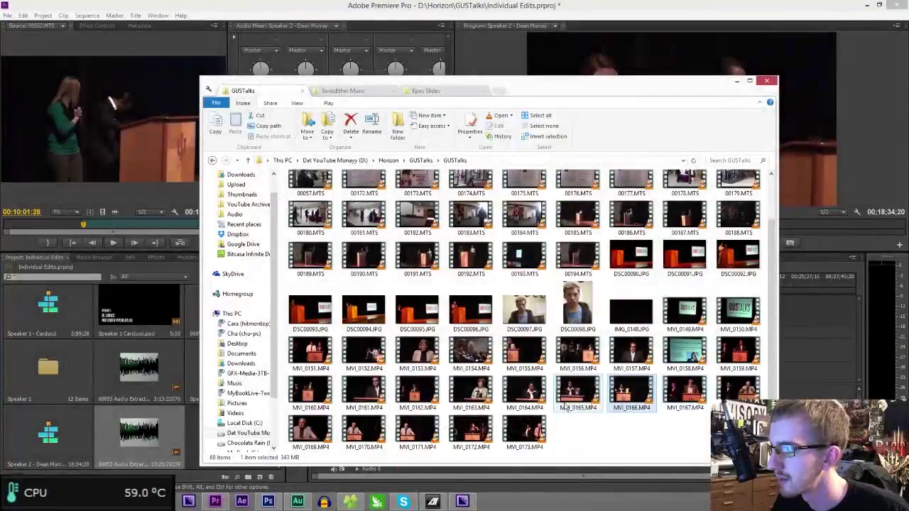
pyautogui.keyDown('shift'); pyautogui.click(529, 395); pyautogui.keyUp('shift')
pyautogui.moveTo(530, 394); pyautogui.dragTo(189, 442)
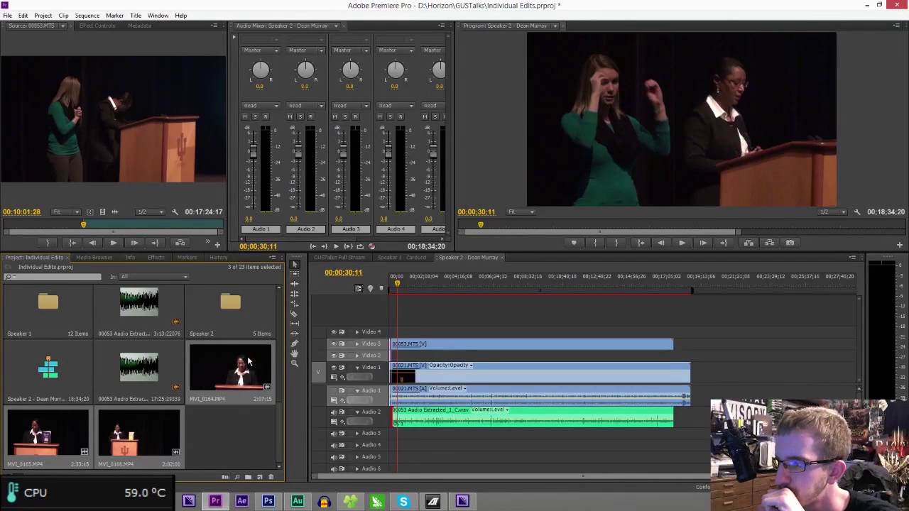
# - Move 00053.MTS up to Video 4 and place MVI_0164.MP4 on Video 5, its audio on Audio 3
pyautogui.moveTo(396, 283); pyautogui.dragTo(382, 287)
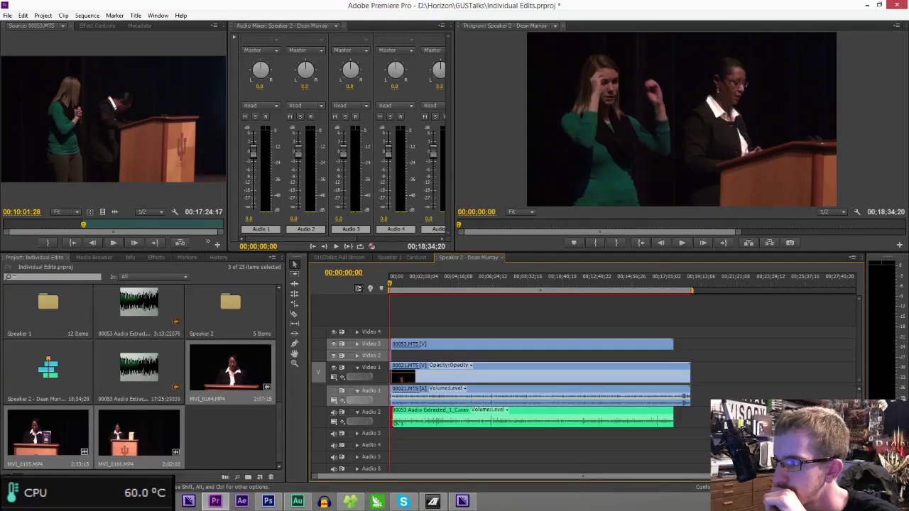
pyautogui.moveTo(848, 477); pyautogui.dragTo(568, 398)
pyautogui.moveTo(507, 346); pyautogui.dragTo(507, 334)
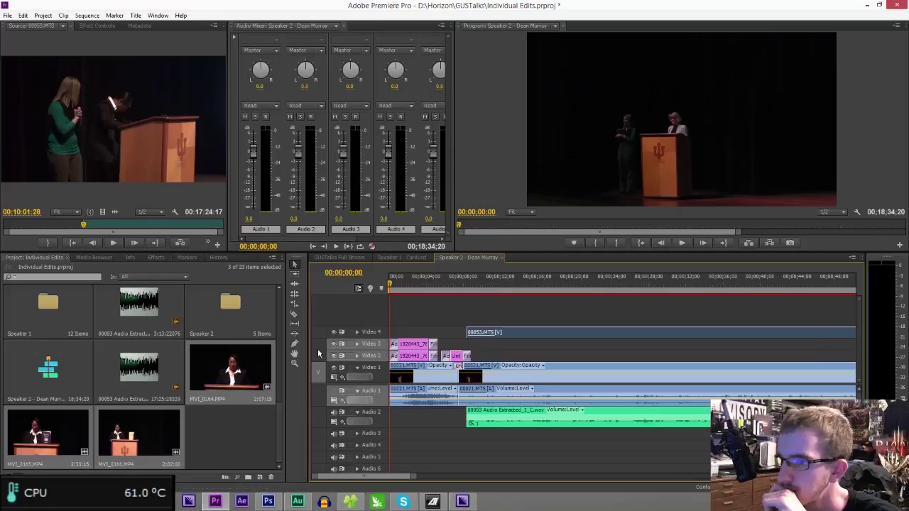
pyautogui.click(182, 428)
pyautogui.moveTo(223, 387); pyautogui.dragTo(472, 317)
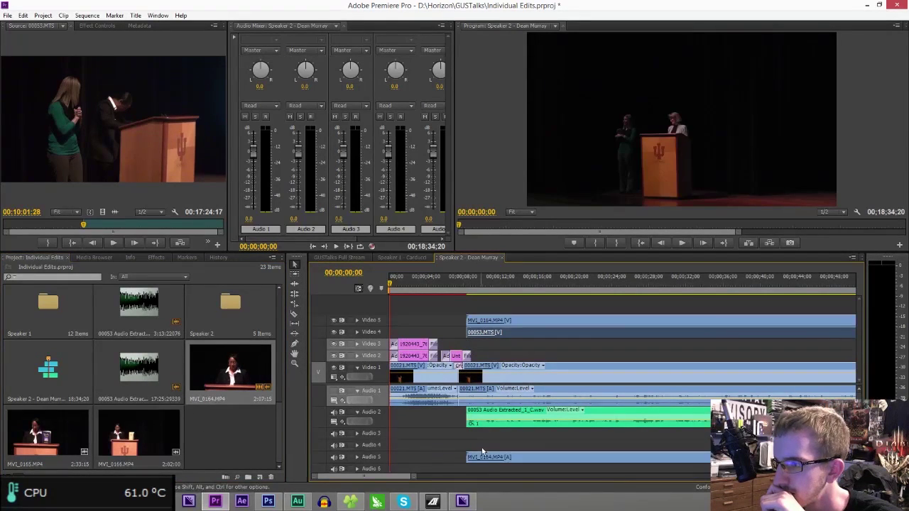
pyautogui.click(358, 433)
pyautogui.click(478, 278)
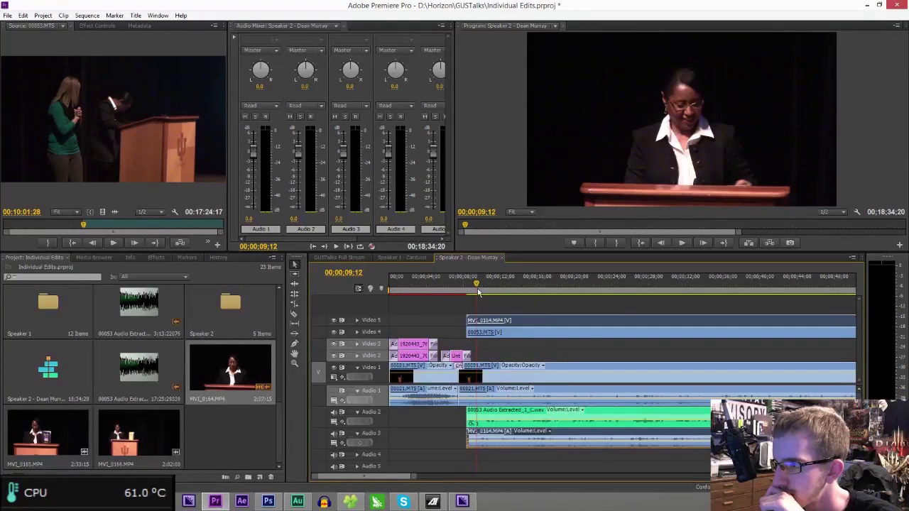
pyautogui.moveTo(414, 479); pyautogui.dragTo(377, 478)
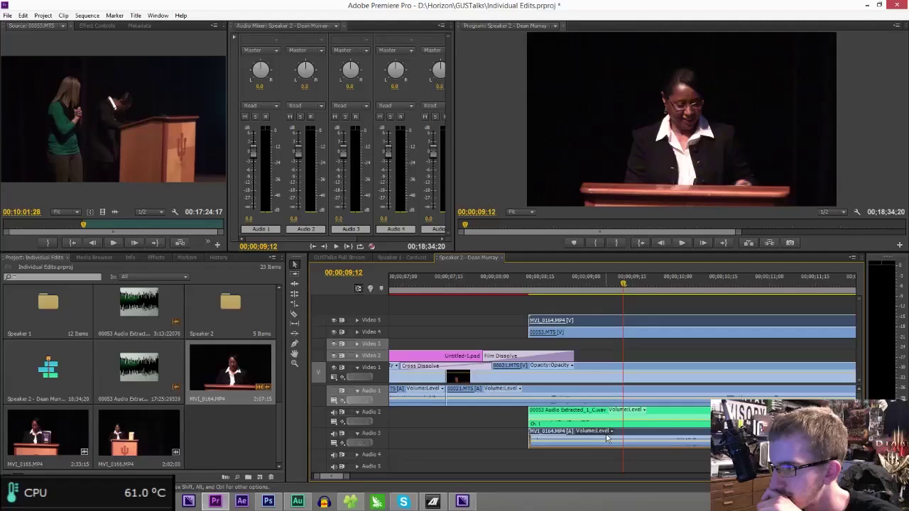
# - Play back from about 8 seconds to compare the two camera angles
pyautogui.click(534, 282)
pyautogui.press('space')
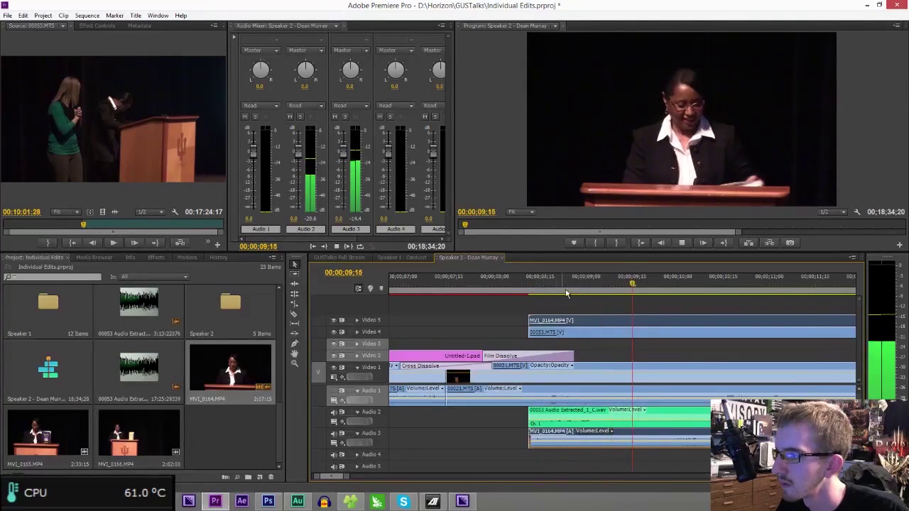
pyautogui.press('space')
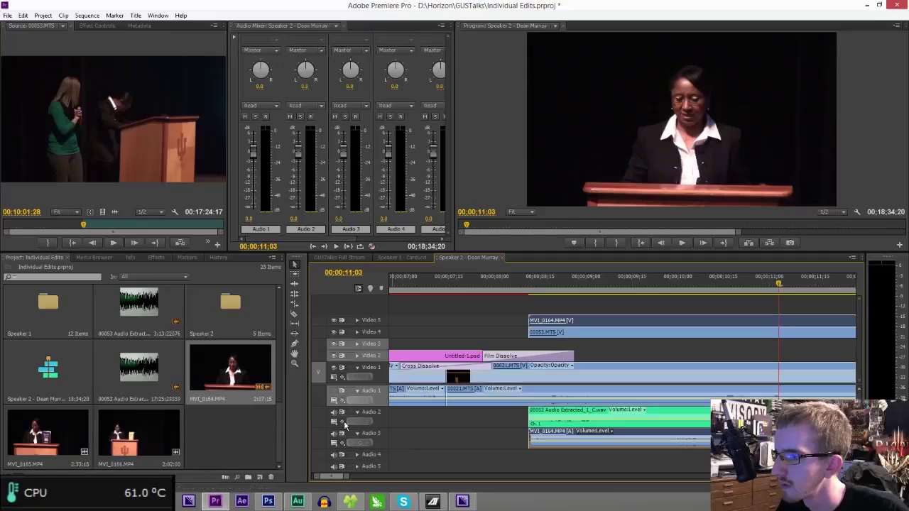
pyautogui.press('space')
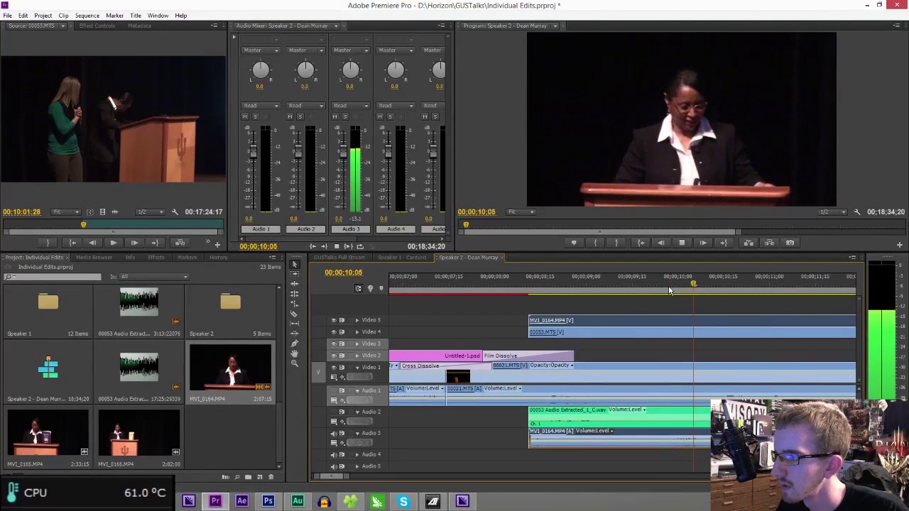
pyautogui.press('space')
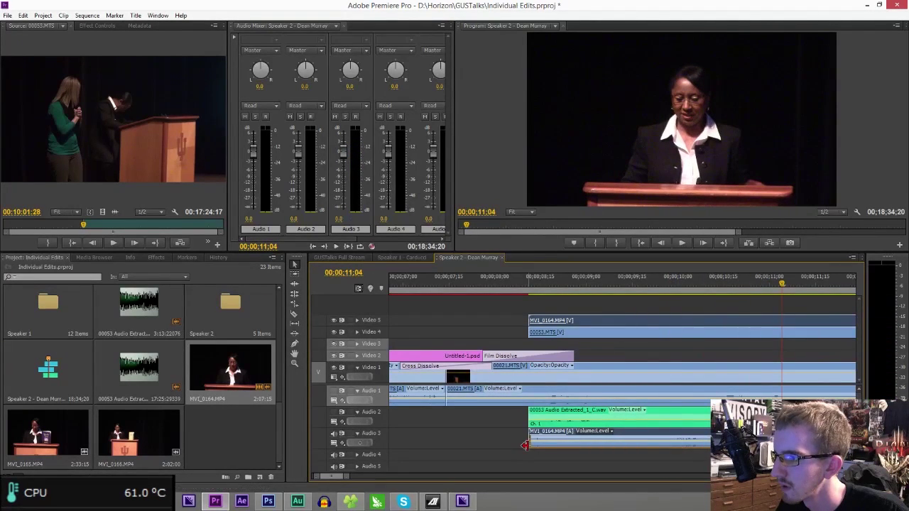
# - Slide the MVI_0164 video and audio clips until they line up with the main audio
pyautogui.click(532, 440)
pyautogui.moveTo(600, 442); pyautogui.dragTo(744, 328)
pyautogui.click(724, 279)
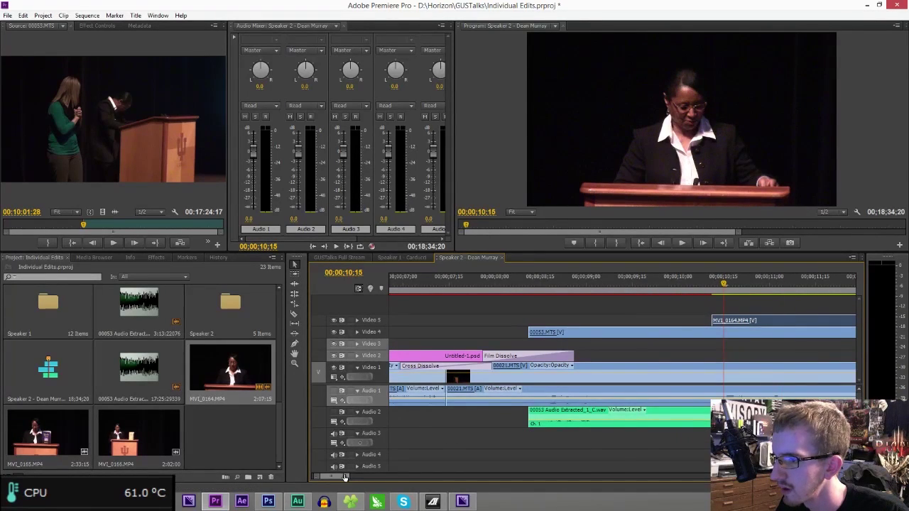
pyautogui.moveTo(345, 477); pyautogui.dragTo(335, 479)
pyautogui.moveTo(681, 441); pyautogui.dragTo(655, 436)
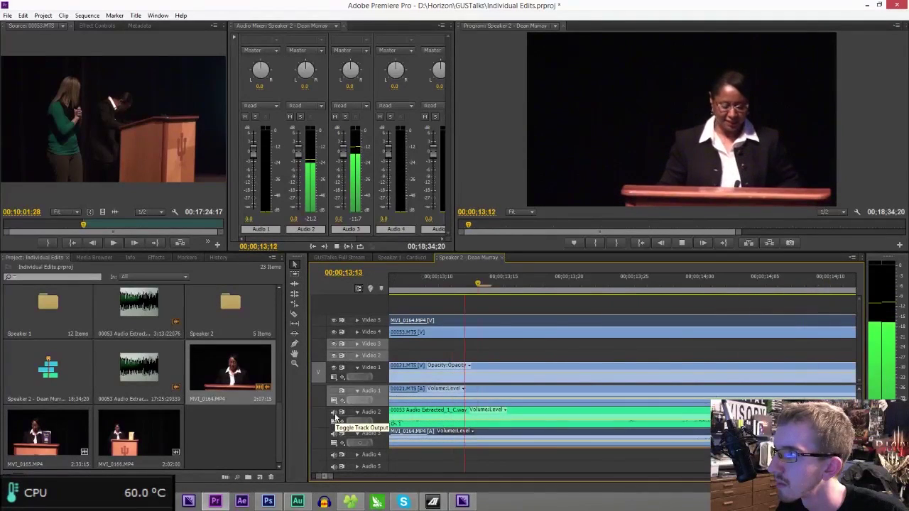
pyautogui.moveTo(331, 480); pyautogui.dragTo(426, 481)
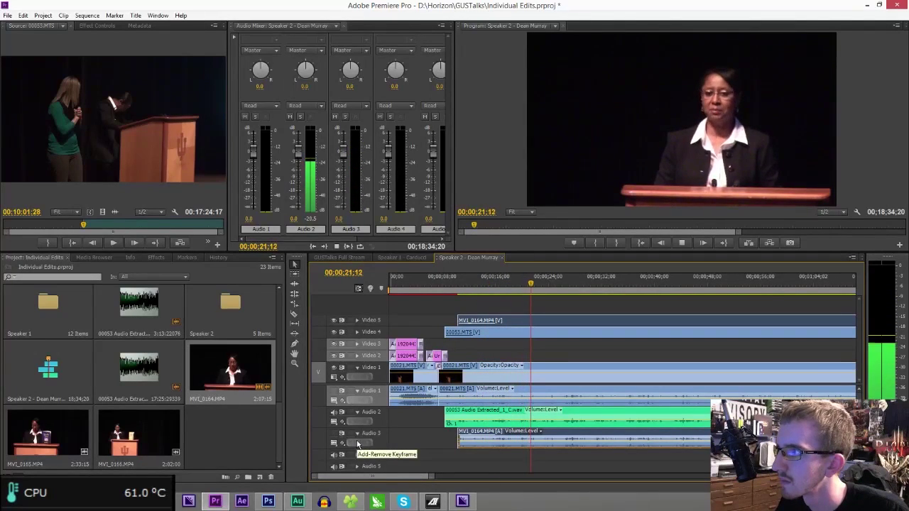
pyautogui.press('space')
# - Save the project and move the playhead to where MVI_0164 ends
pyautogui.hotkey('ctrl', 's')
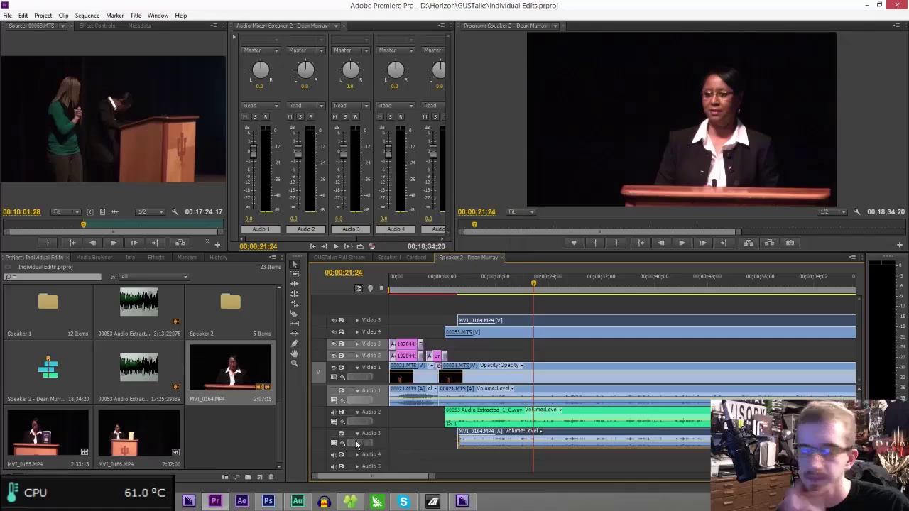
pyautogui.moveTo(431, 477); pyautogui.dragTo(817, 490)
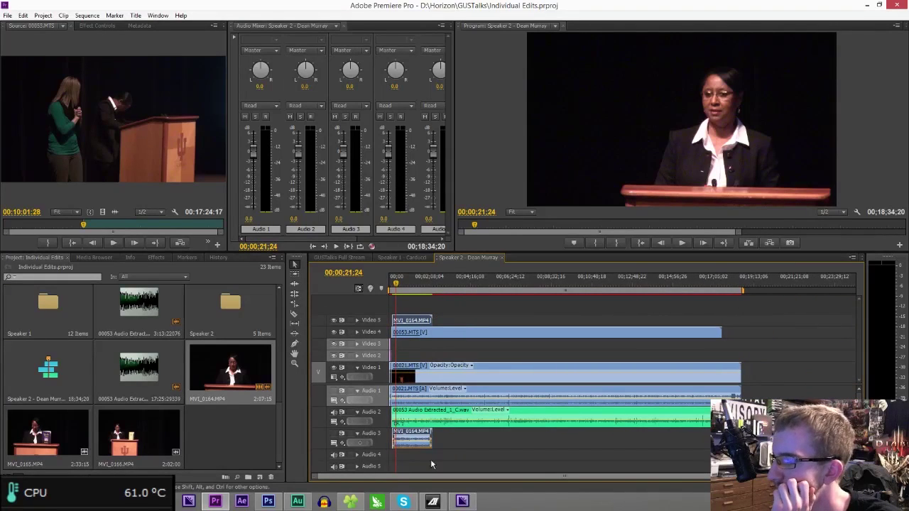
pyautogui.click(435, 282)
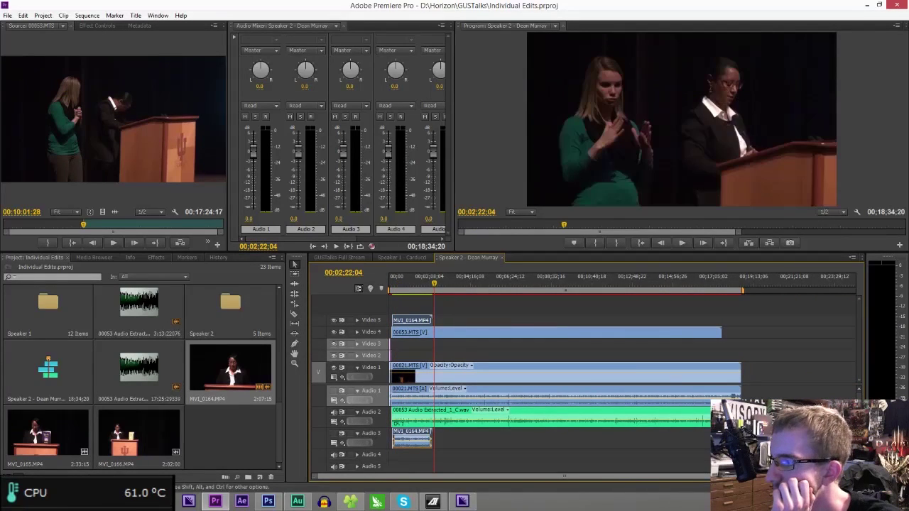
pyautogui.moveTo(852, 477); pyautogui.dragTo(556, 476)
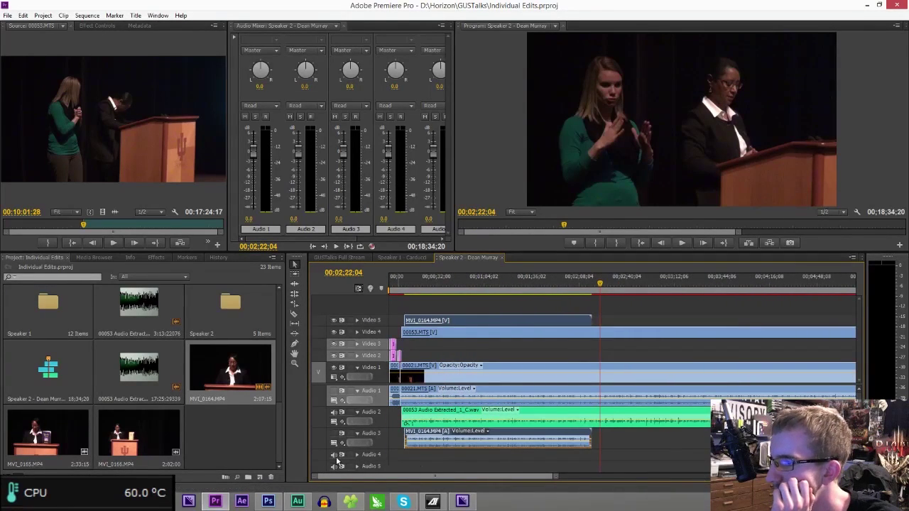
# - Bring the GUSTalks folder forward, return to Premiere, and select the three MVI clips
pyautogui.click(359, 495)
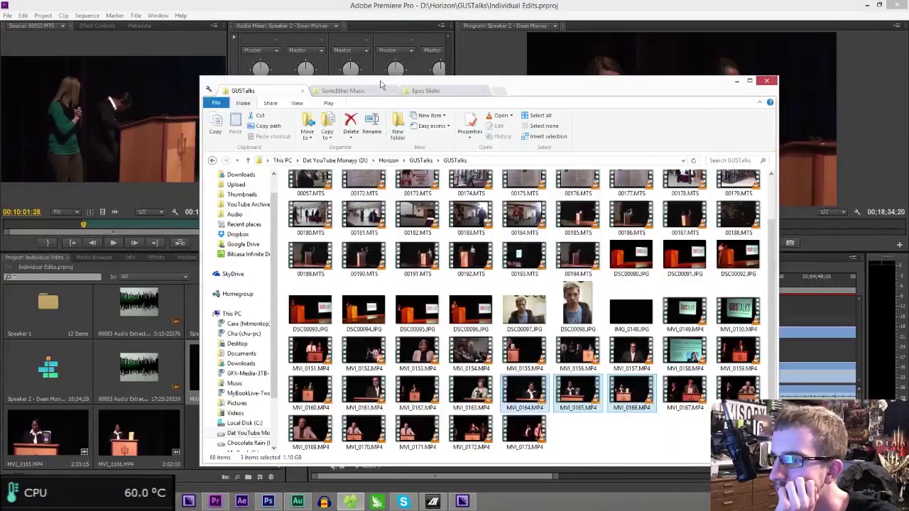
pyautogui.click(338, 68)
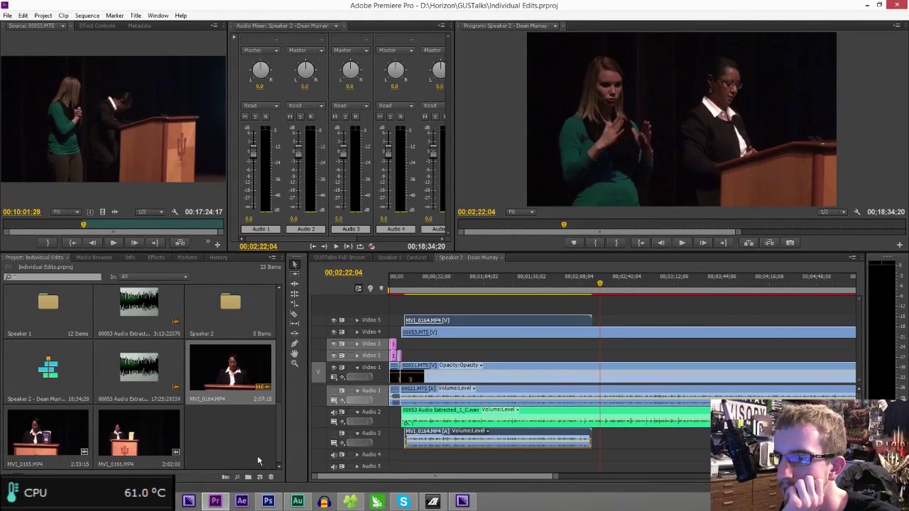
pyautogui.keyDown('shift'); pyautogui.click(145, 441); pyautogui.keyUp('shift')
# - Move the three MVI clips into the Speaker 2 bin and place MVI_0165 on Video 5 after MVI_0164
pyautogui.moveTo(193, 405); pyautogui.dragTo(91, 372)
pyautogui.moveTo(230, 368); pyautogui.dragTo(230, 303)
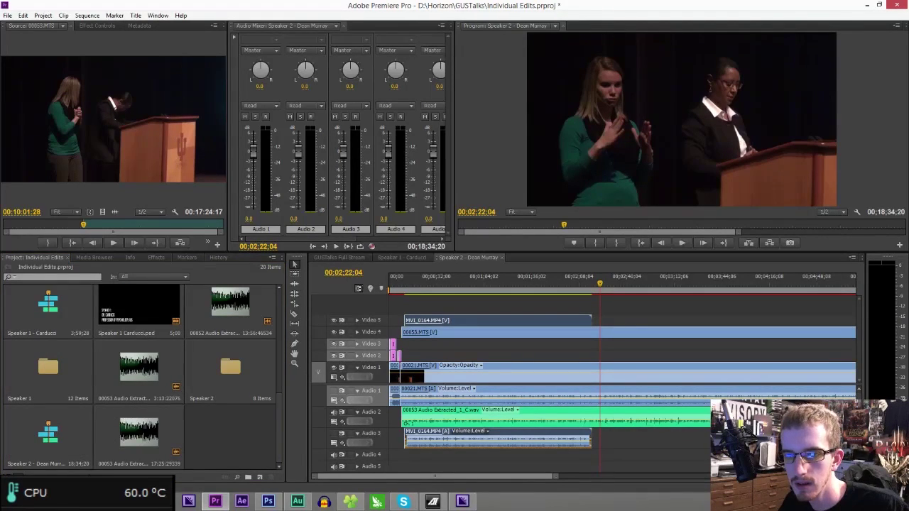
pyautogui.moveTo(2, 320); pyautogui.dragTo(608, 322)
pyautogui.moveTo(625, 466)
pyautogui.mouseDown()
pyautogui.moveTo(642, 469)
pyautogui.moveTo(631, 450)
pyautogui.mouseUp()
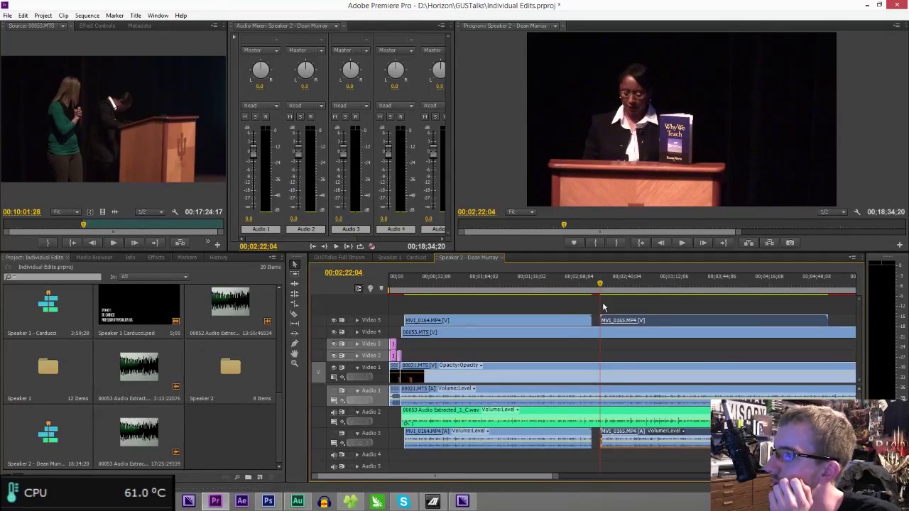
pyautogui.moveTo(557, 477); pyautogui.dragTo(435, 482)
# - Play MVI_0165 back from 00:02:22:10 to check it
pyautogui.press('space')
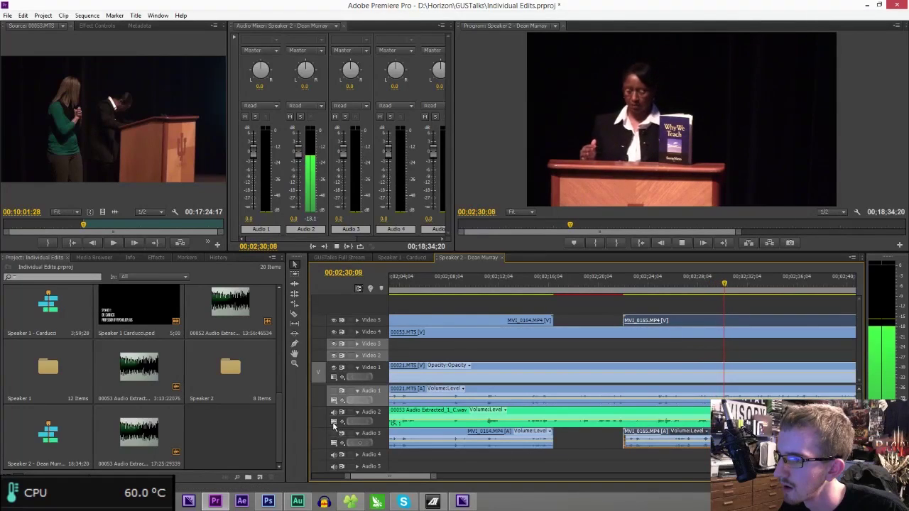
pyautogui.press('space')
pyautogui.click(626, 289)
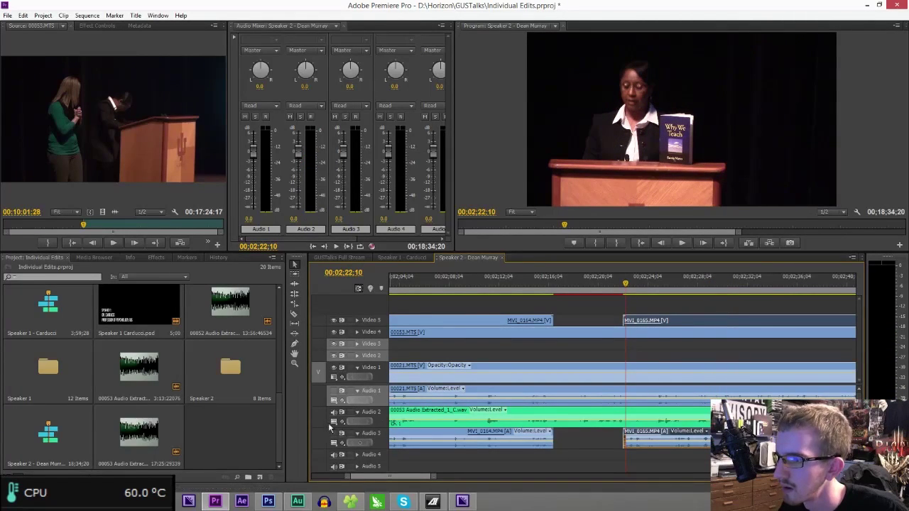
pyautogui.press('space')
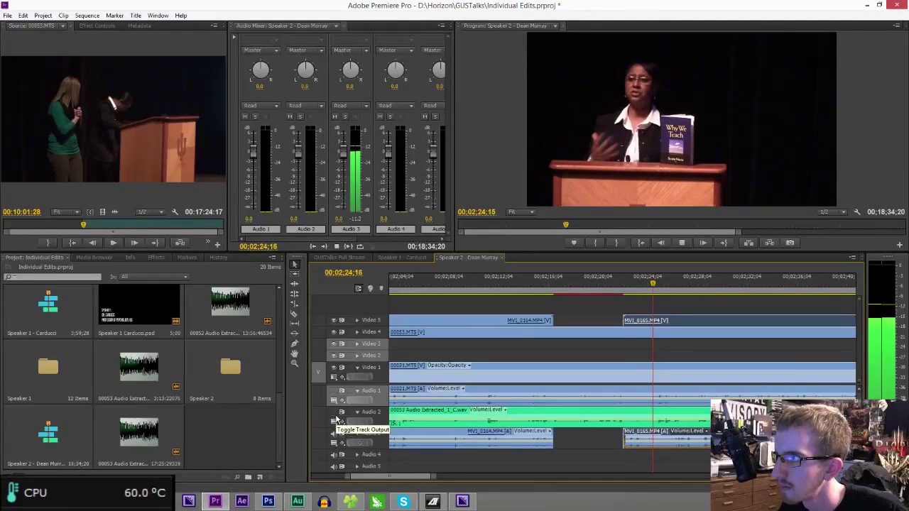
pyautogui.press('space')
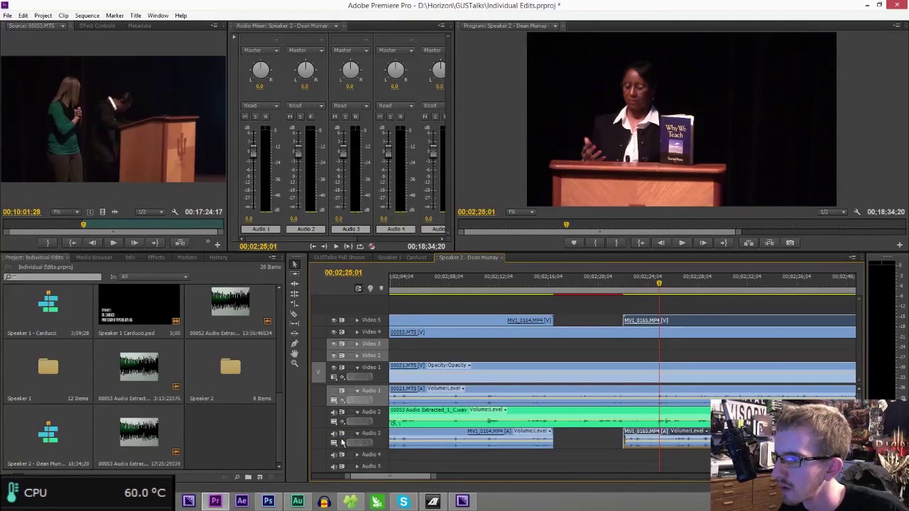
pyautogui.moveTo(435, 473); pyautogui.dragTo(469, 473)
pyautogui.moveTo(586, 282); pyautogui.dragTo(594, 282)
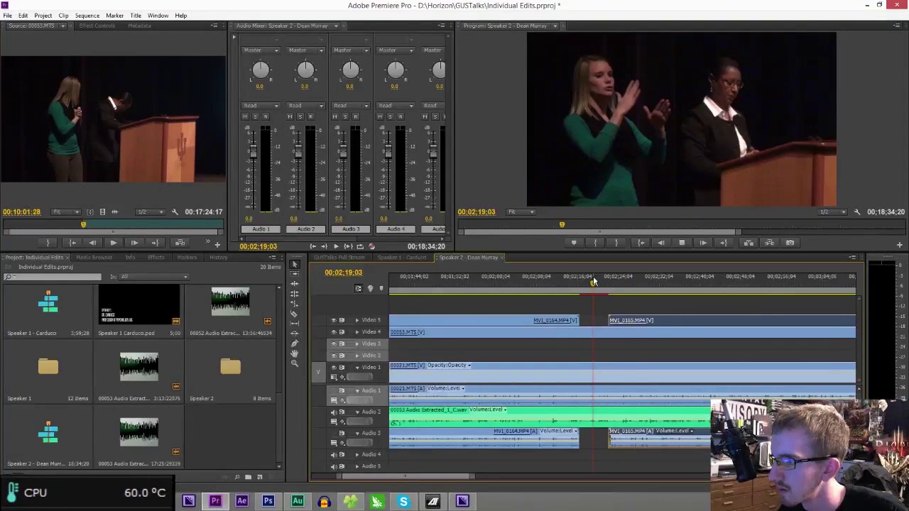
pyautogui.click(670, 284)
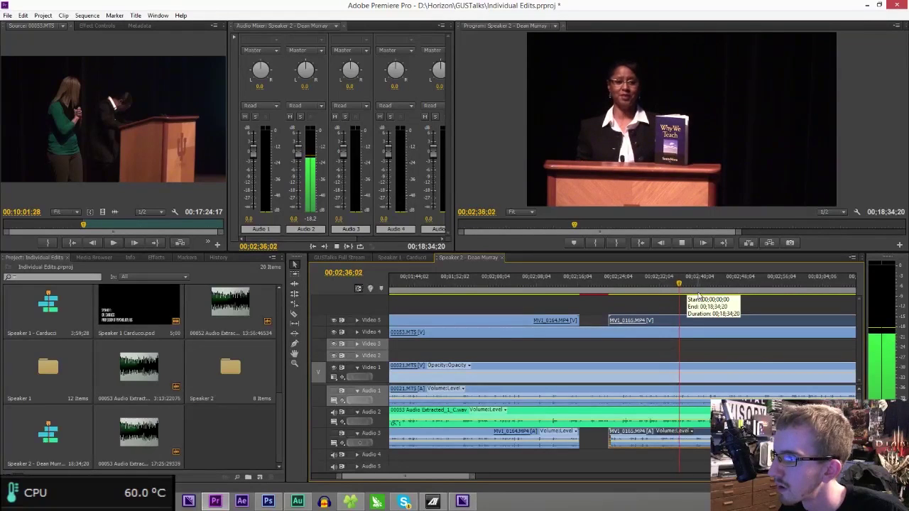
pyautogui.press('space')
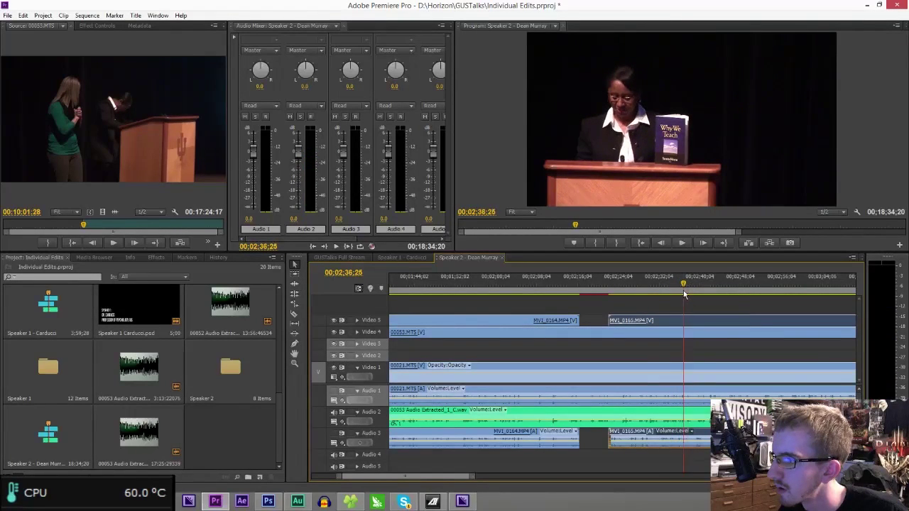
pyautogui.click(675, 292)
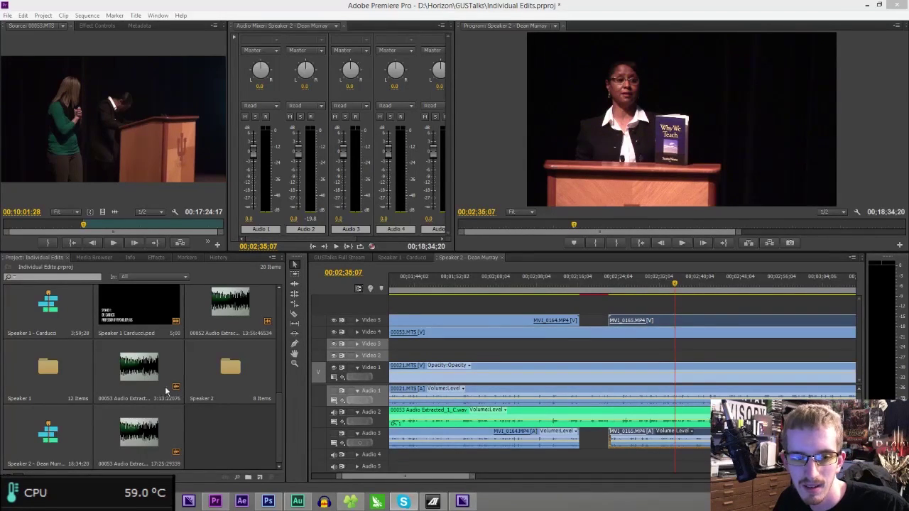
pyautogui.click(729, 270)
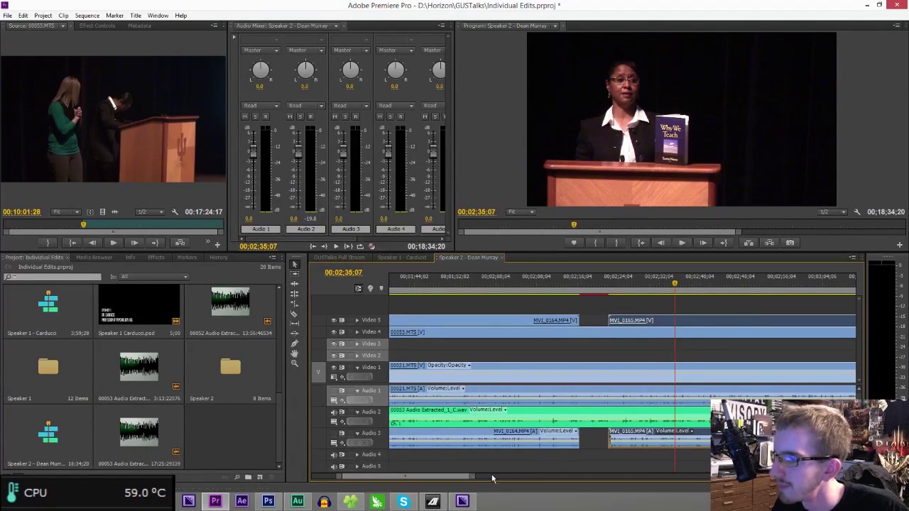
# - Slide MVI_0165 later so it syncs with the speech around 00;02;35
pyautogui.moveTo(473, 481); pyautogui.dragTo(410, 479)
pyautogui.press('space')
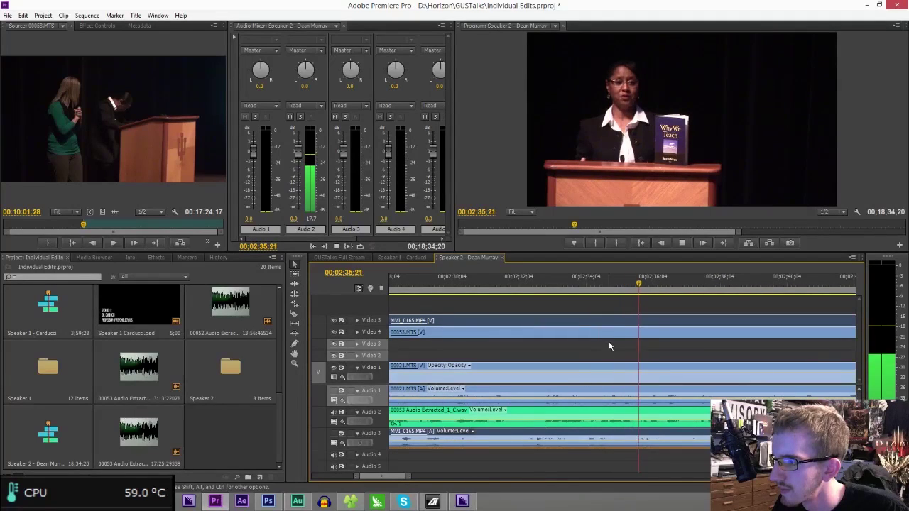
pyautogui.moveTo(628, 286)
pyautogui.mouseDown()
pyautogui.moveTo(619, 285)
pyautogui.moveTo(634, 286)
pyautogui.mouseUp()
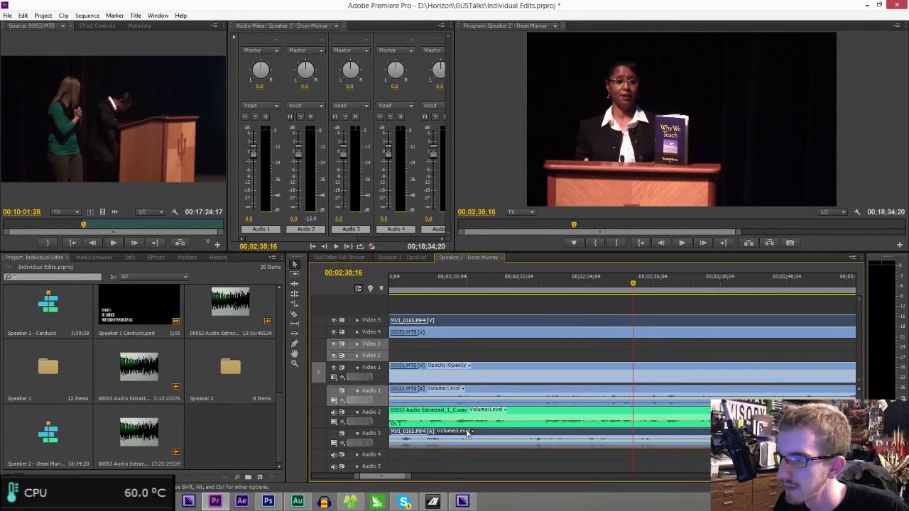
pyautogui.moveTo(483, 433); pyautogui.dragTo(645, 436)
pyautogui.moveTo(575, 438); pyautogui.dragTo(833, 435)
# - Play the realigned MVI_0165 back from about 00;02;36;02 to verify sync
pyautogui.press('space')
pyautogui.press('space')
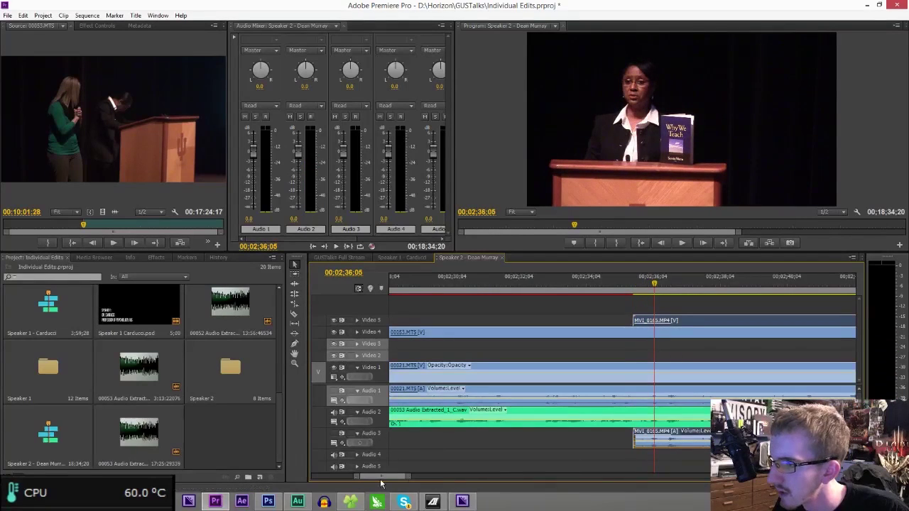
pyautogui.moveTo(408, 480); pyautogui.dragTo(393, 479)
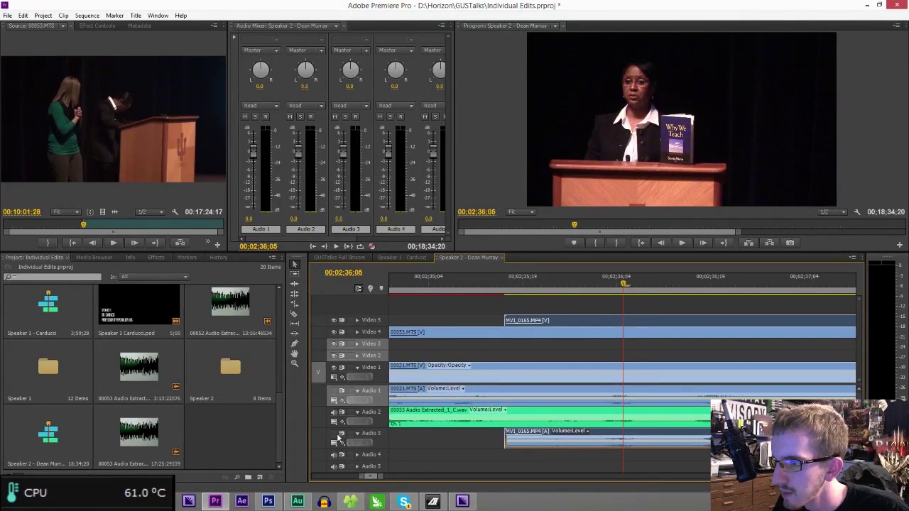
pyautogui.click(602, 272)
pyautogui.press('space')
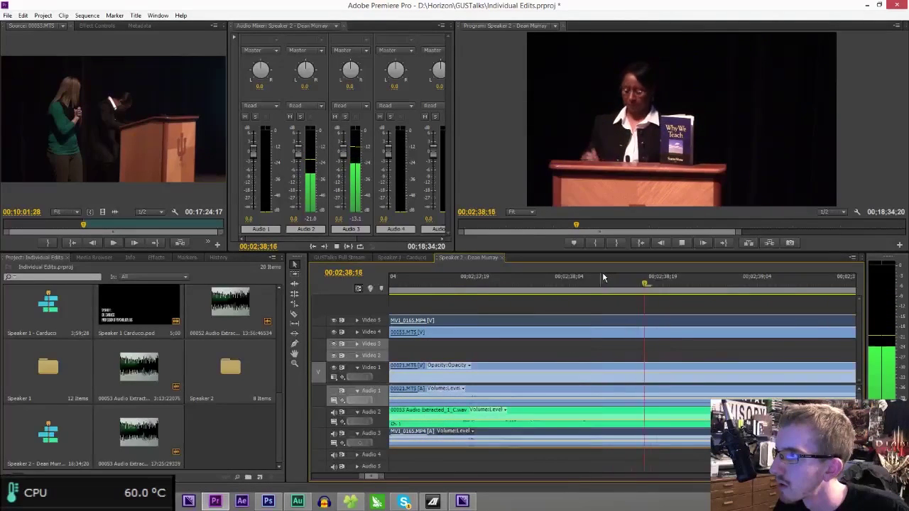
pyautogui.press('space')
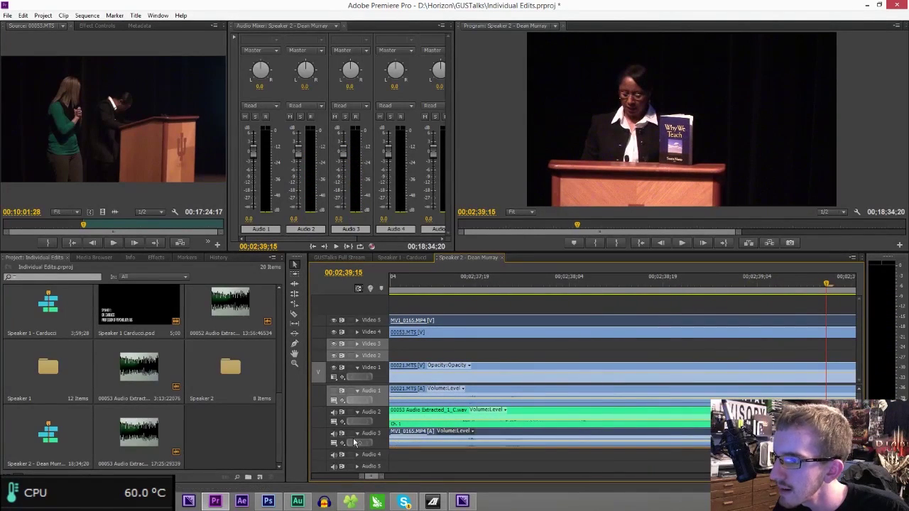
pyautogui.moveTo(379, 478); pyautogui.dragTo(672, 461)
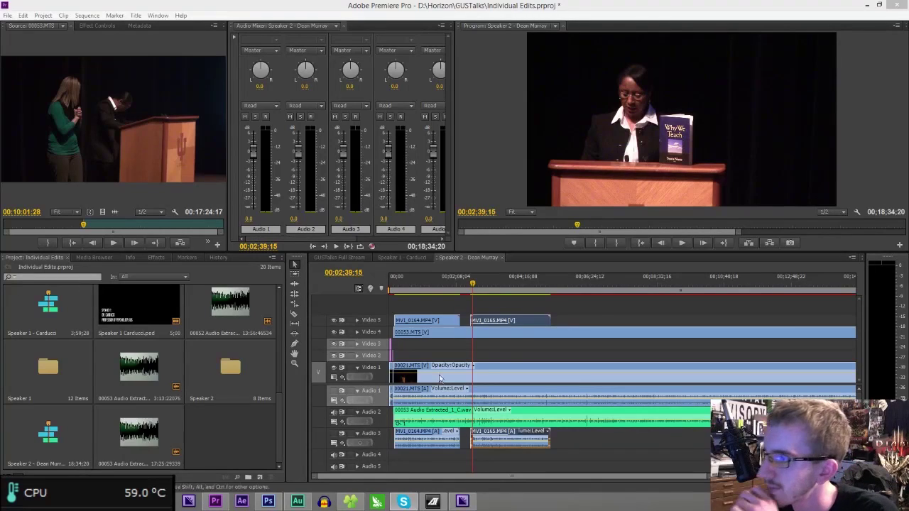
# - Zoom out to the whole sequence, bring MVI_0166 onto the timeline, and switch to the GUSTalks folder
pyautogui.click(546, 285)
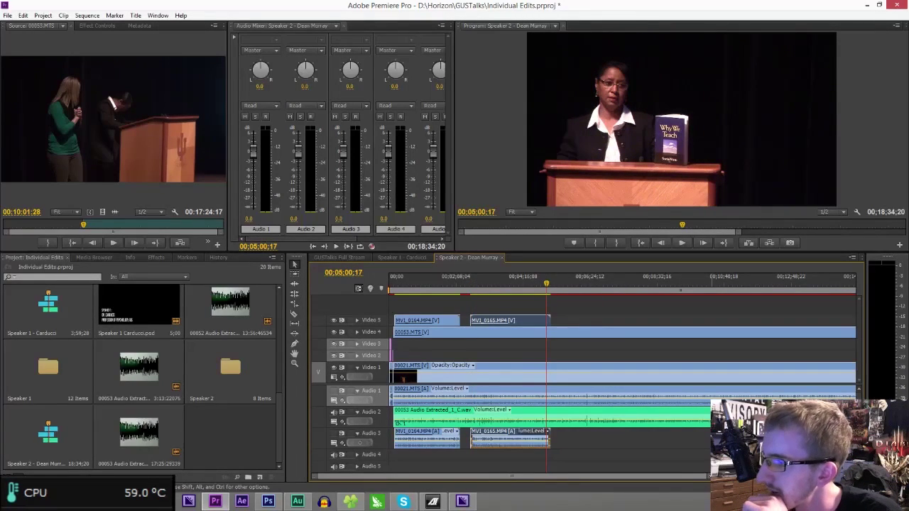
pyautogui.press('-')
pyautogui.press('-')
pyautogui.press('-')
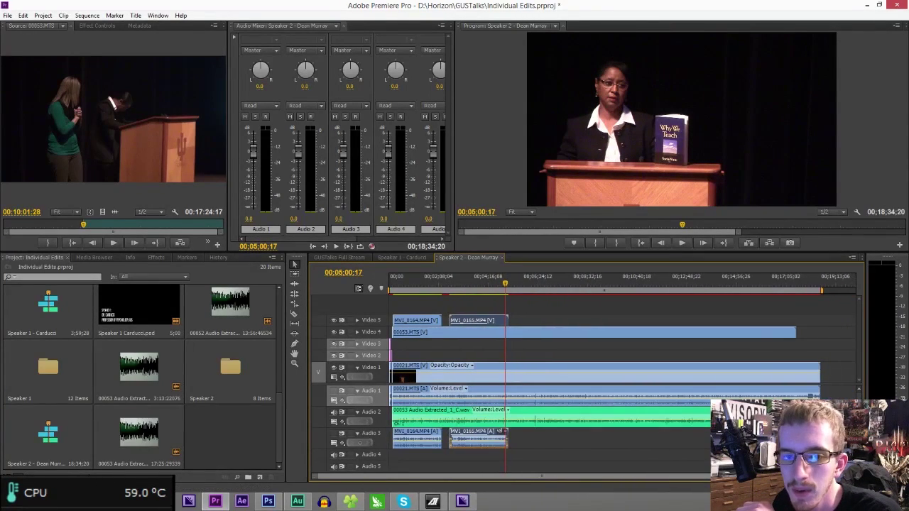
pyautogui.moveTo(398, 455); pyautogui.dragTo(523, 324)
pyautogui.click(352, 502)
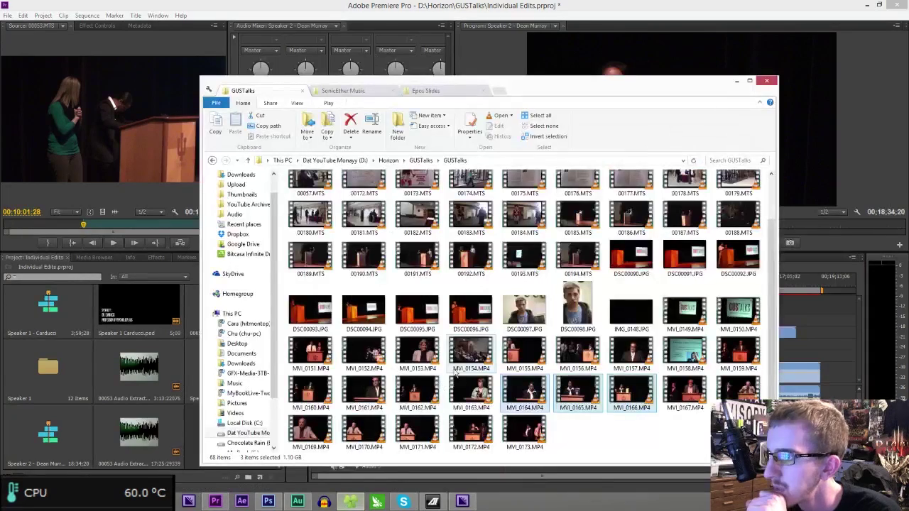
# - Preview MVI_0167.MP4 from the GUSTalks folder in VLC, then return to Premiere Pro
pyautogui.click(680, 403)
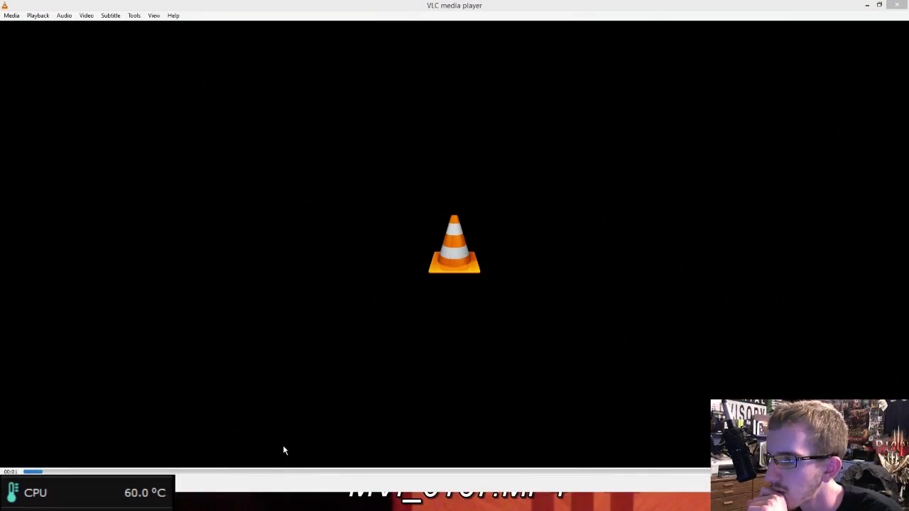
pyautogui.moveTo(509, 14); pyautogui.dragTo(163, 198)
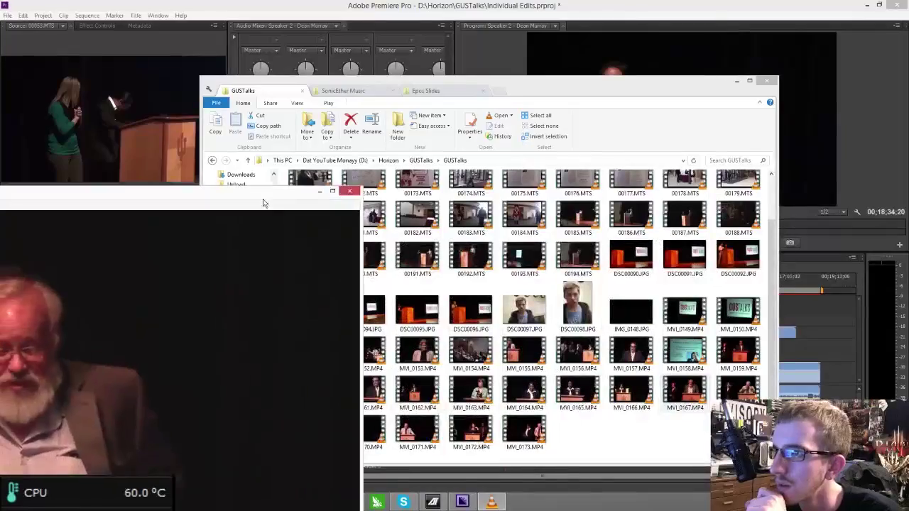
pyautogui.doubleClick(288, 213)
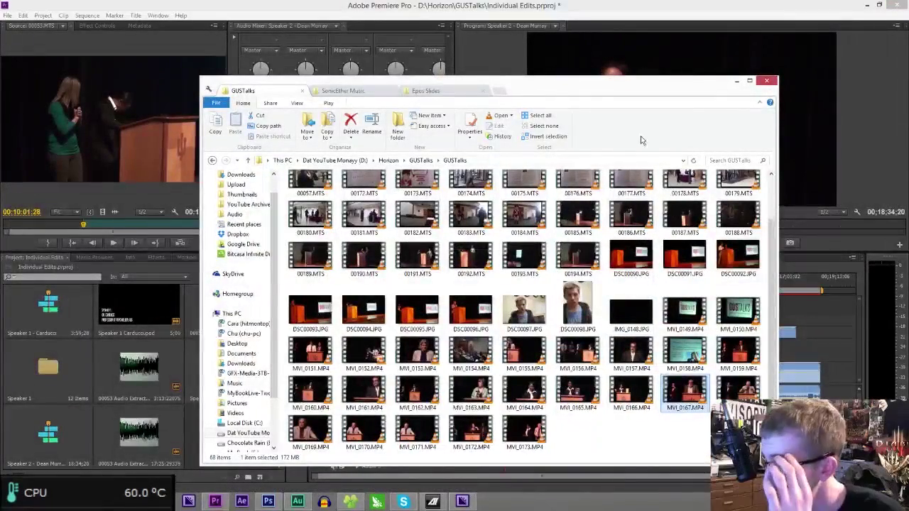
pyautogui.click(797, 194)
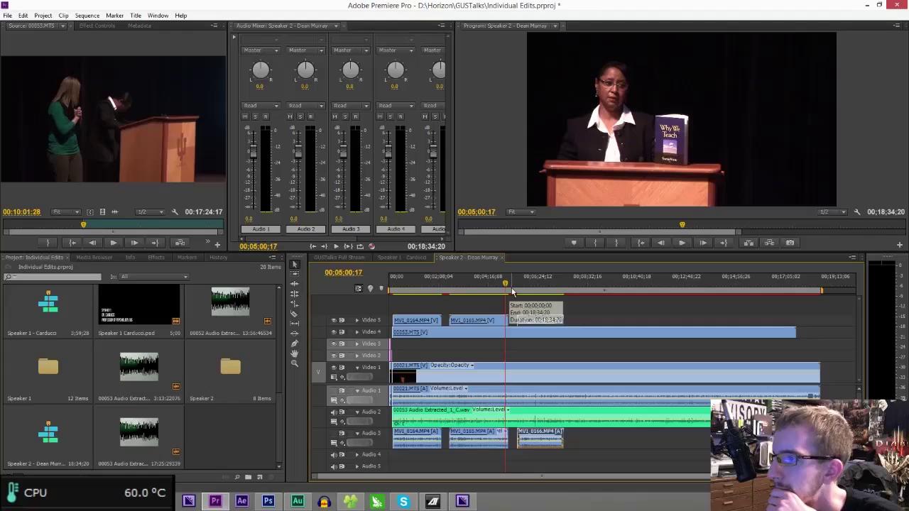
pyautogui.moveTo(513, 281); pyautogui.dragTo(519, 283)
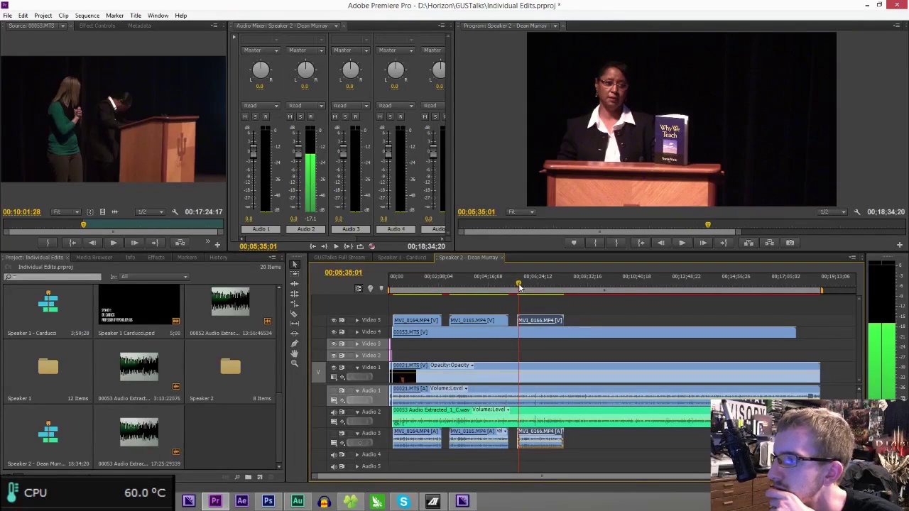
pyautogui.press('=')
pyautogui.press('=')
pyautogui.press('=')
pyautogui.press('=')
pyautogui.press('=')
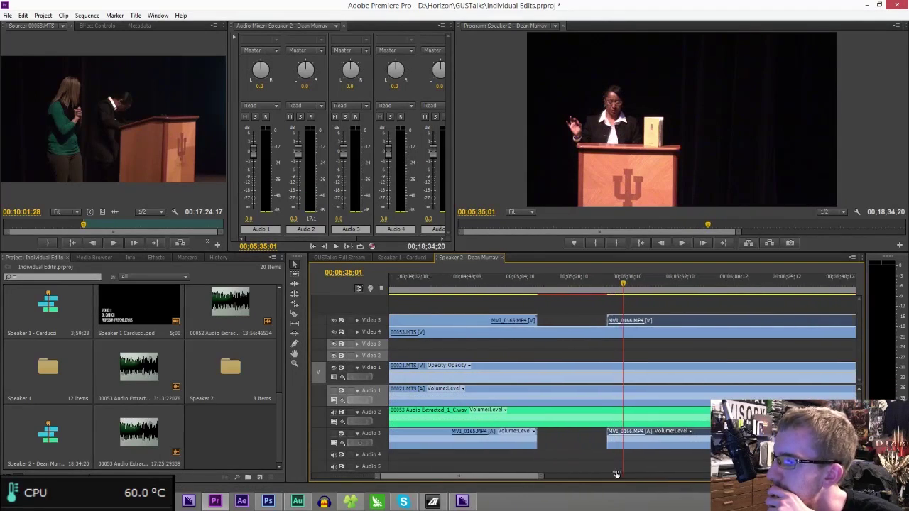
pyautogui.click(330, 418)
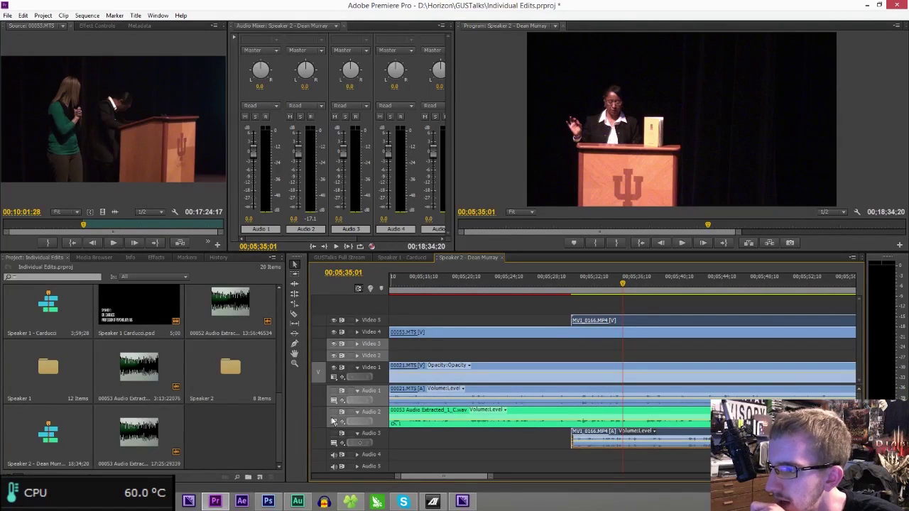
pyautogui.click(575, 291)
pyautogui.press('space')
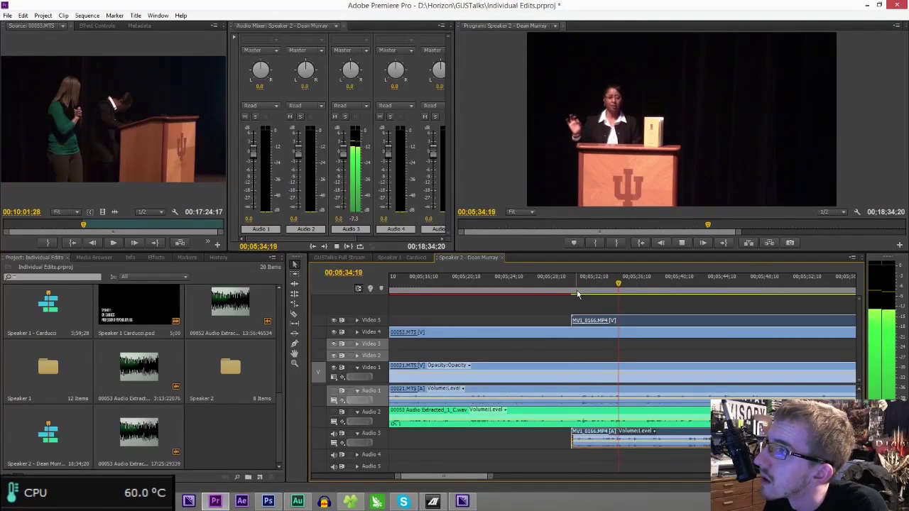
pyautogui.press('space')
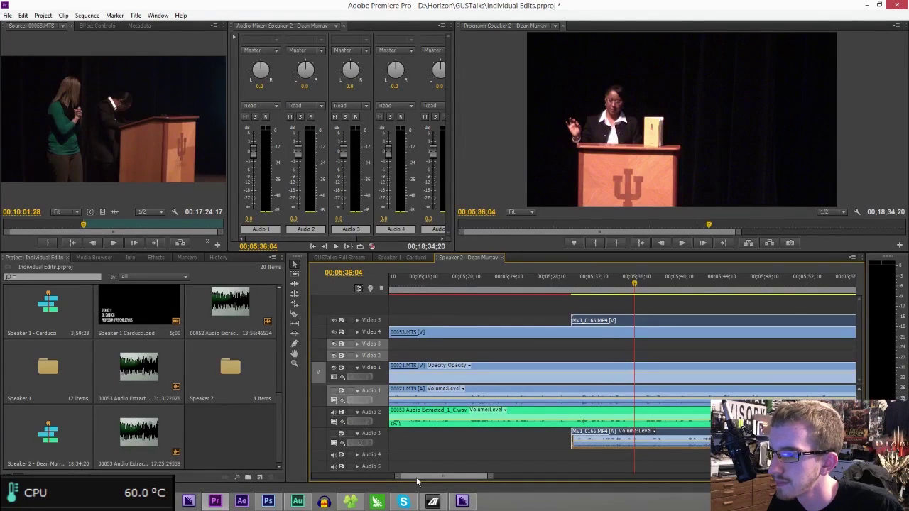
pyautogui.hscroll(-5, 417, 477)
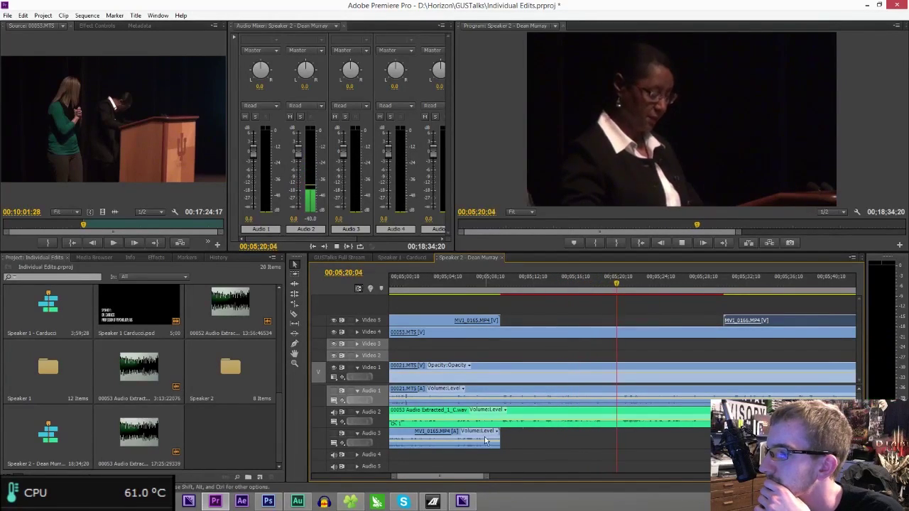
pyautogui.press('-')
pyautogui.press('-')
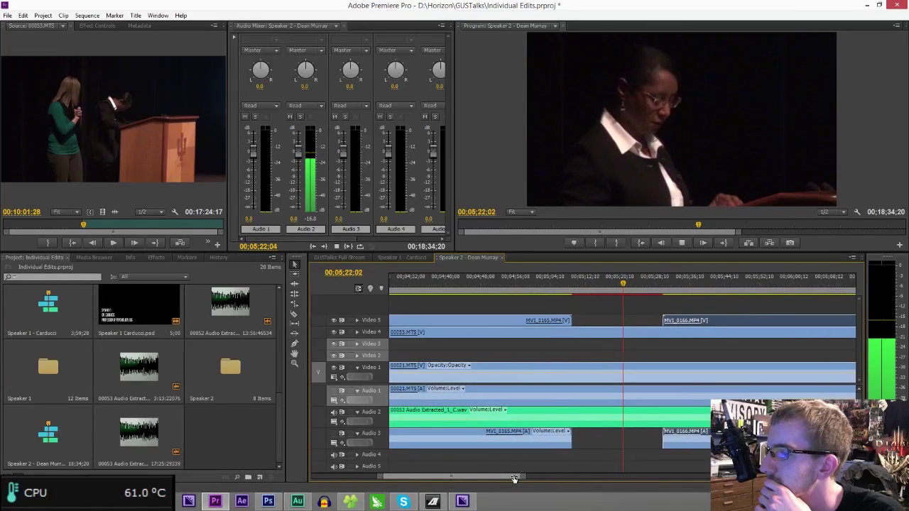
pyautogui.click(660, 282)
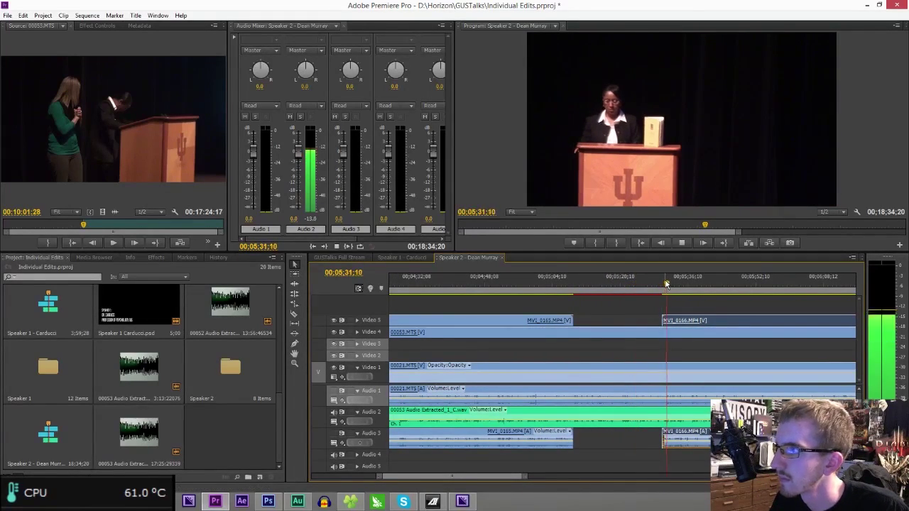
pyautogui.moveTo(434, 483); pyautogui.dragTo(442, 482)
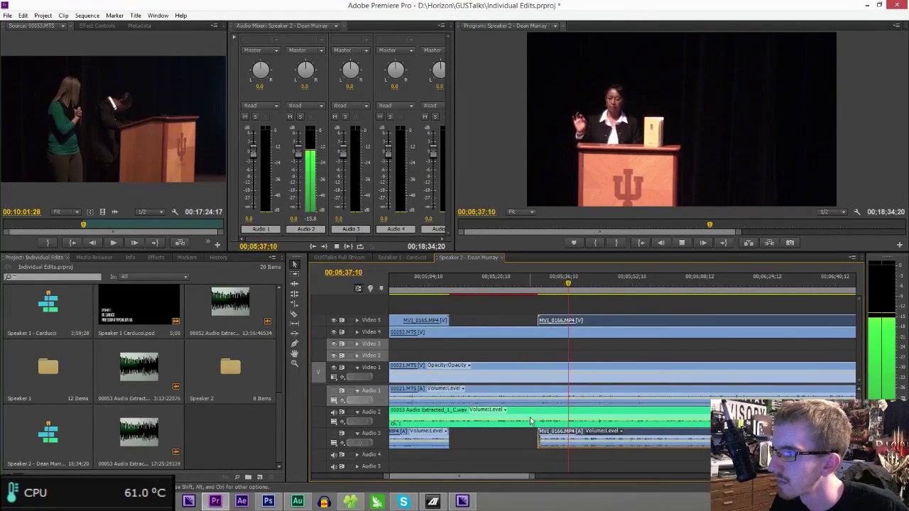
pyautogui.click(590, 284)
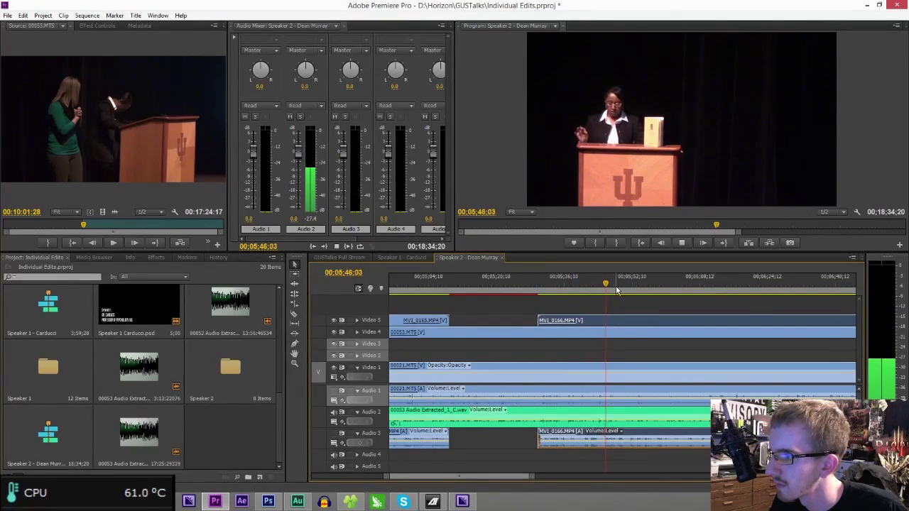
pyautogui.click(640, 287)
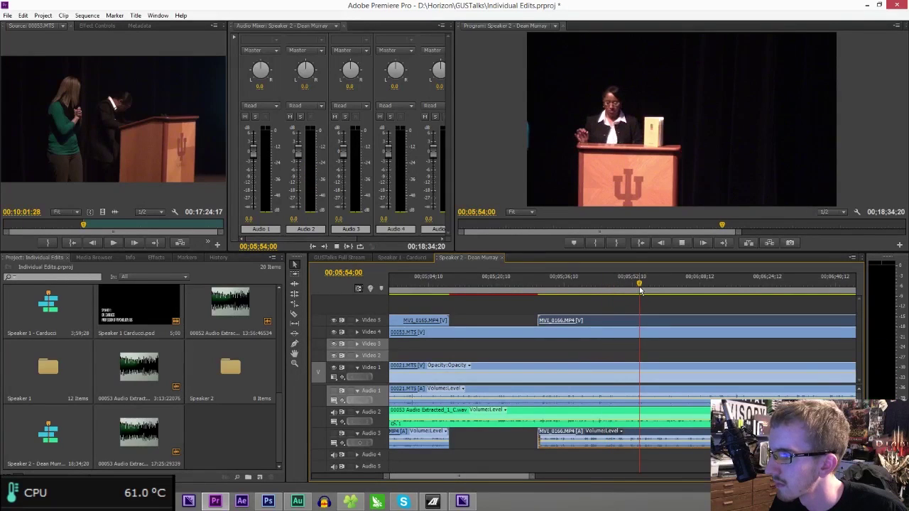
pyautogui.press('space')
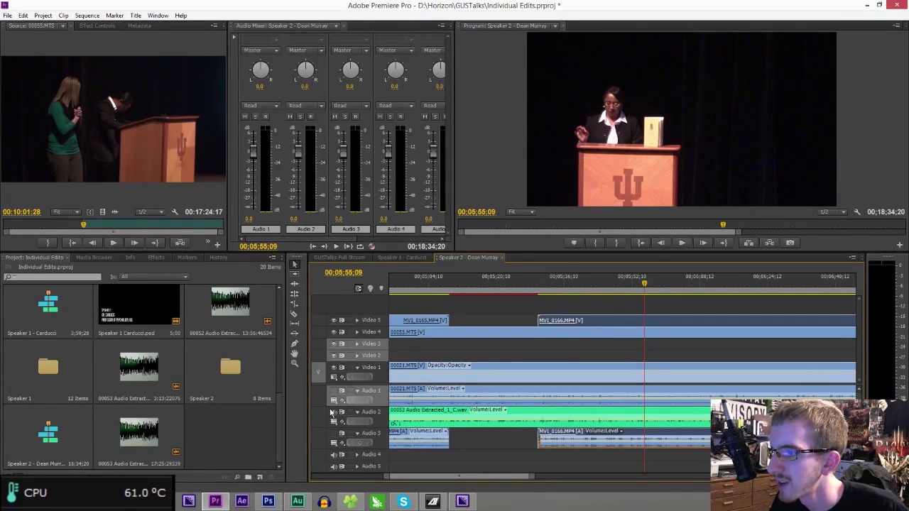
pyautogui.press('space')
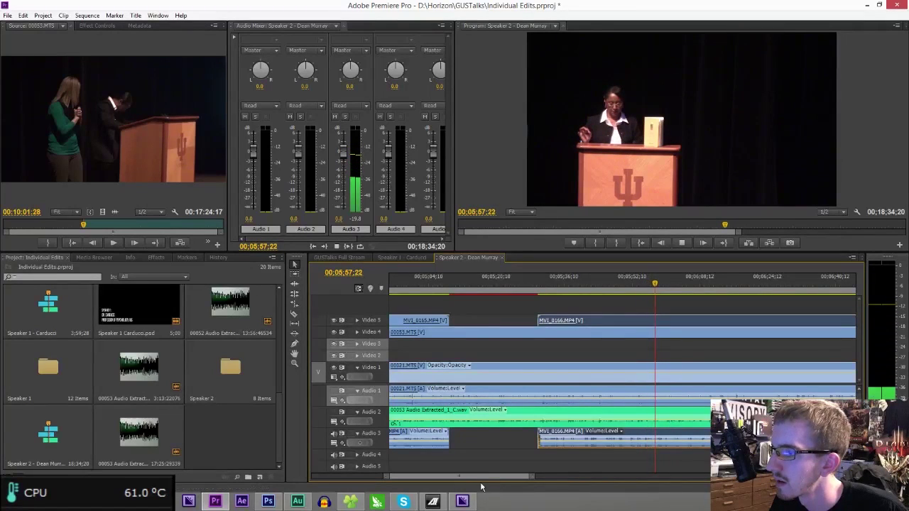
pyautogui.moveTo(487, 482); pyautogui.dragTo(492, 482)
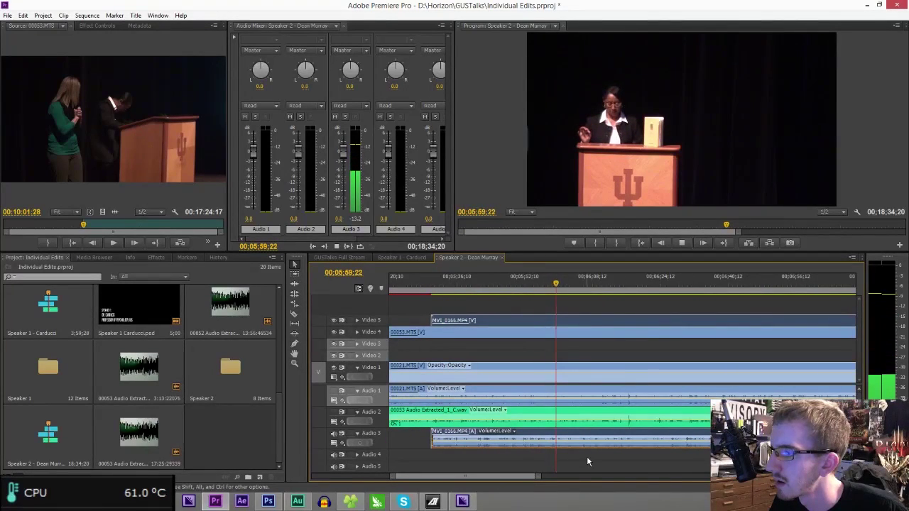
pyautogui.moveTo(539, 478); pyautogui.dragTo(558, 480)
pyautogui.press('space')
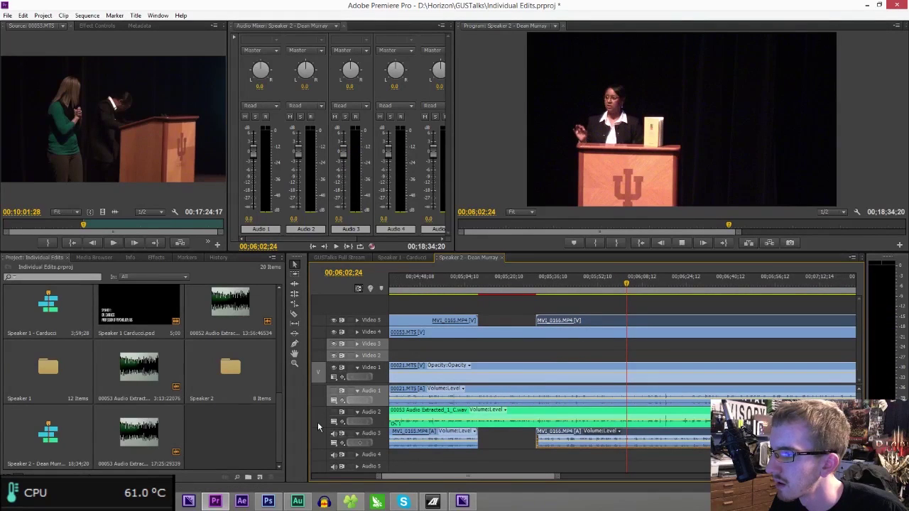
pyautogui.press('space')
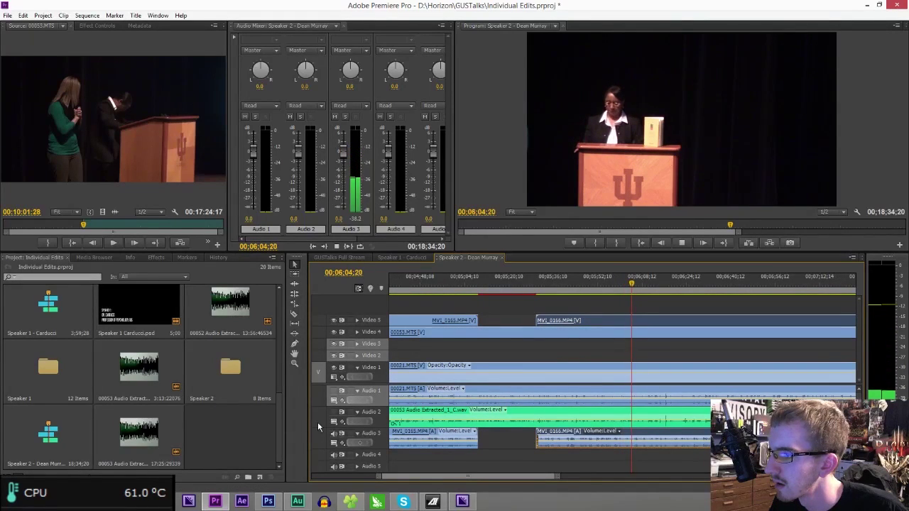
pyautogui.press('space')
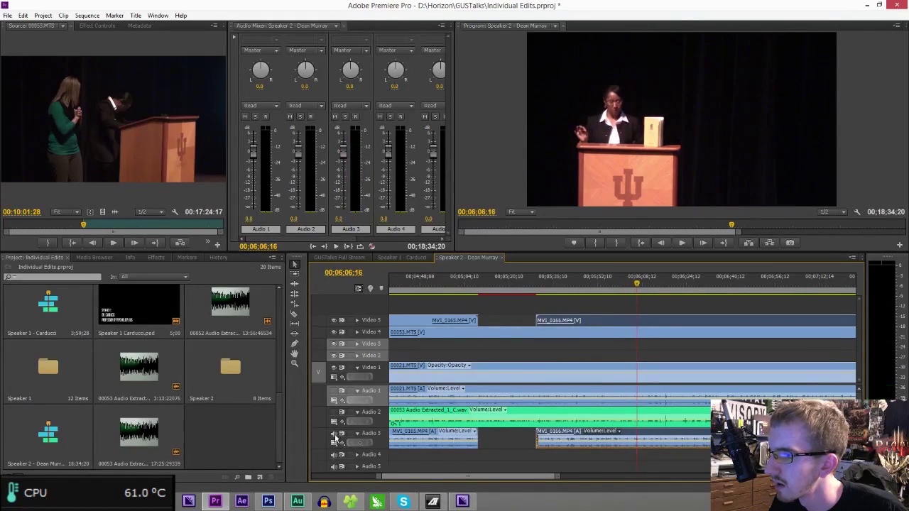
pyautogui.click(654, 283)
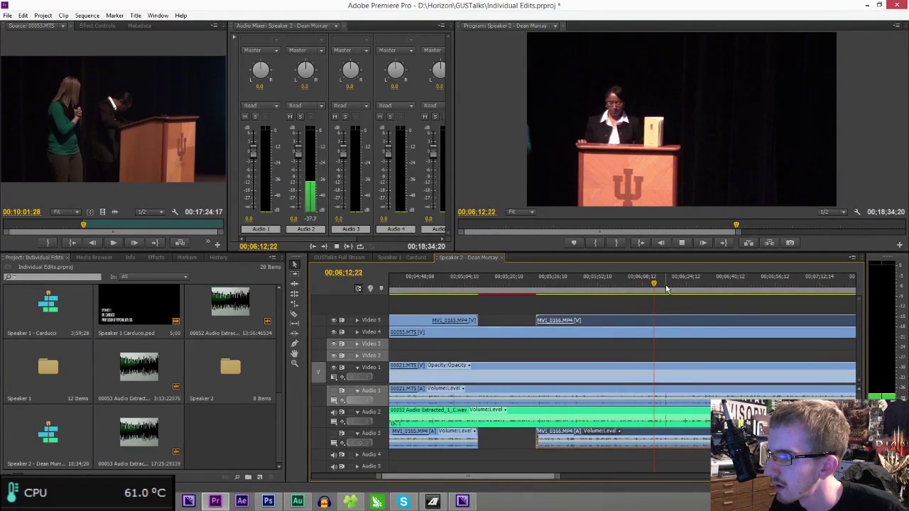
pyautogui.click(678, 284)
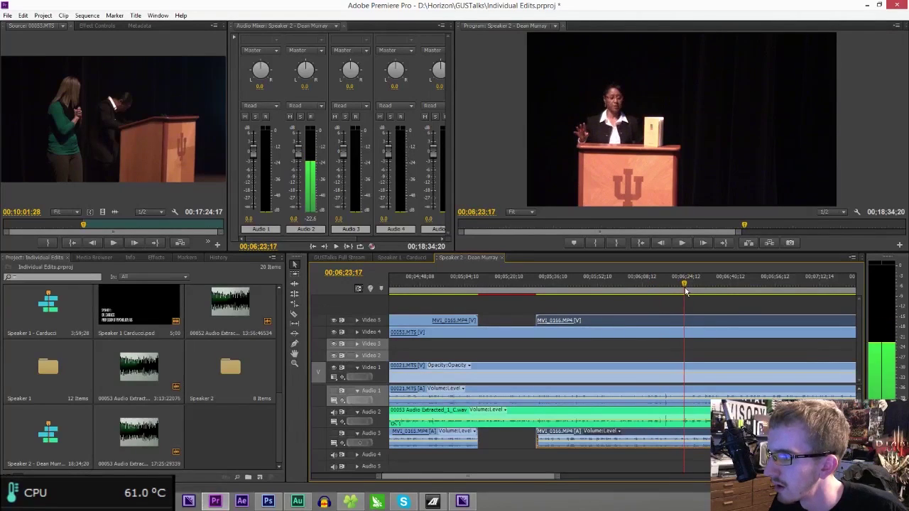
pyautogui.moveTo(502, 480); pyautogui.dragTo(512, 482)
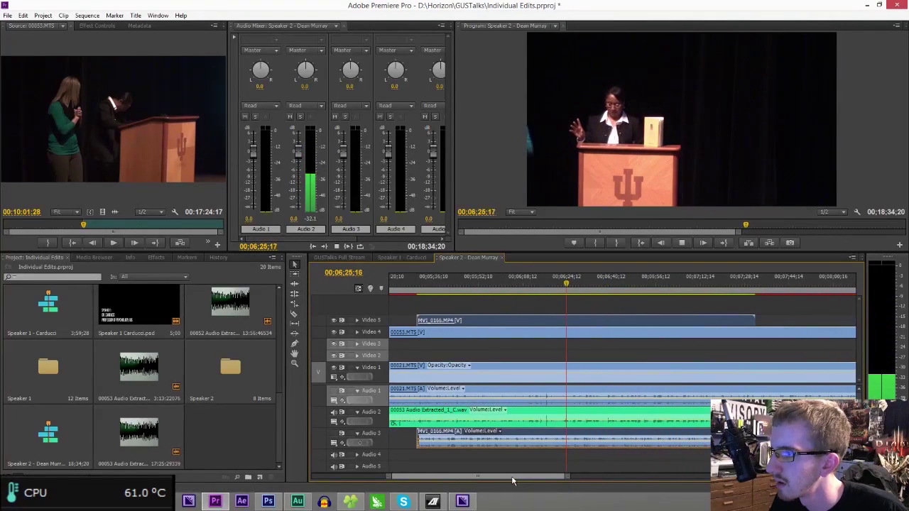
pyautogui.click(590, 285)
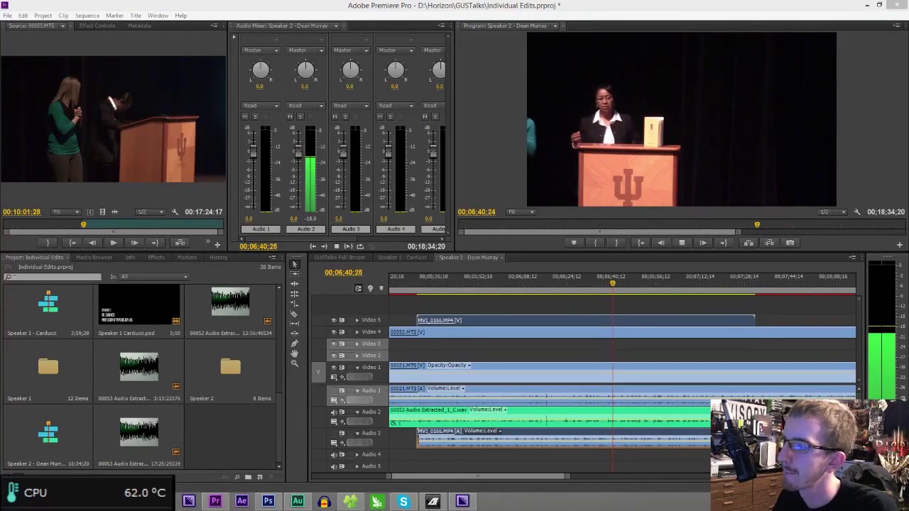
# - Move MVI_0166 later to around 6:44, then nudge it slightly earlier
pyautogui.moveTo(593, 322); pyautogui.dragTo(787, 324)
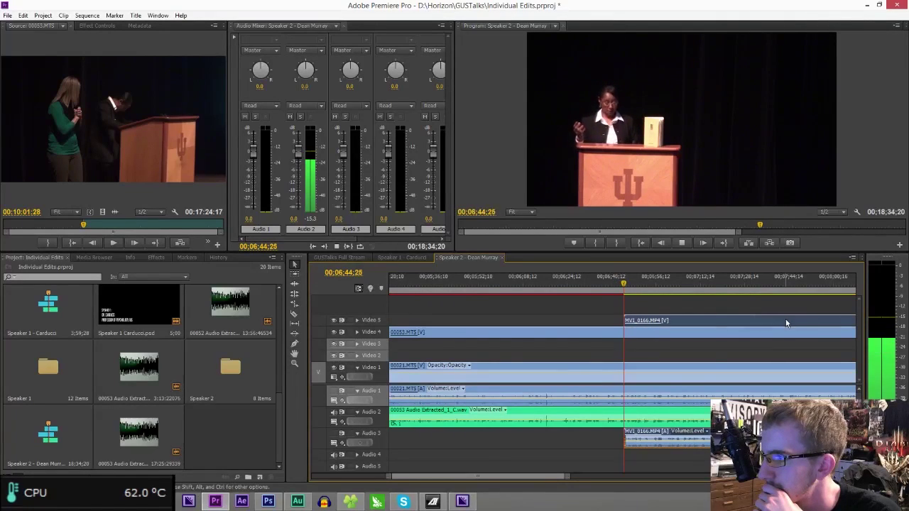
pyautogui.press('space')
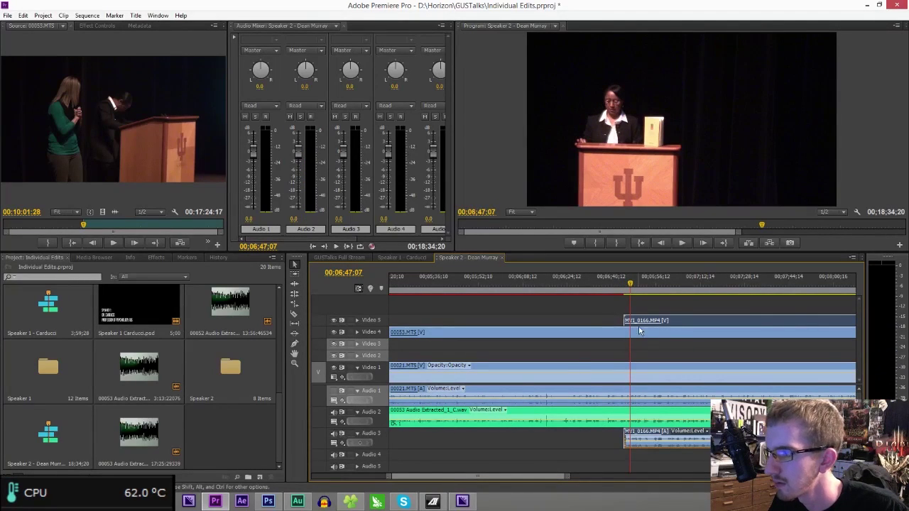
pyautogui.moveTo(630, 286); pyautogui.dragTo(622, 286)
pyautogui.press('space')
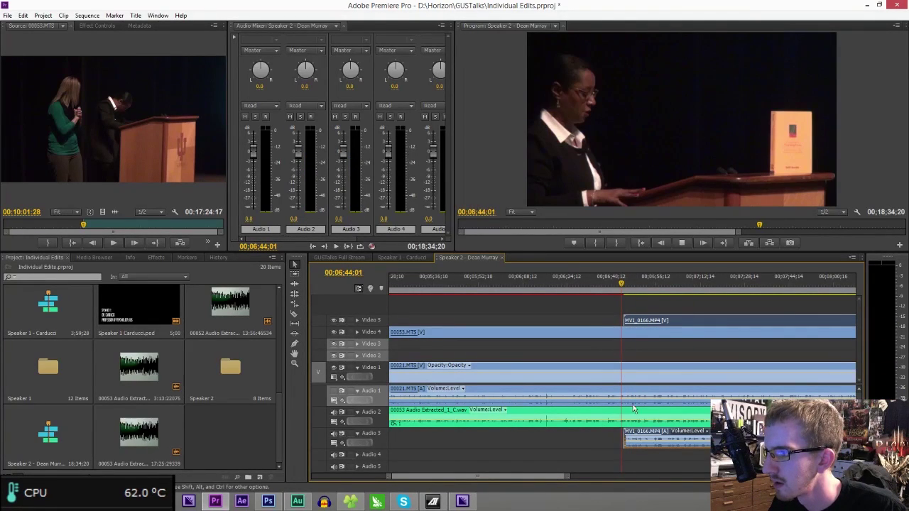
pyautogui.moveTo(566, 478); pyautogui.dragTo(463, 478)
pyautogui.moveTo(648, 437); pyautogui.dragTo(594, 446)
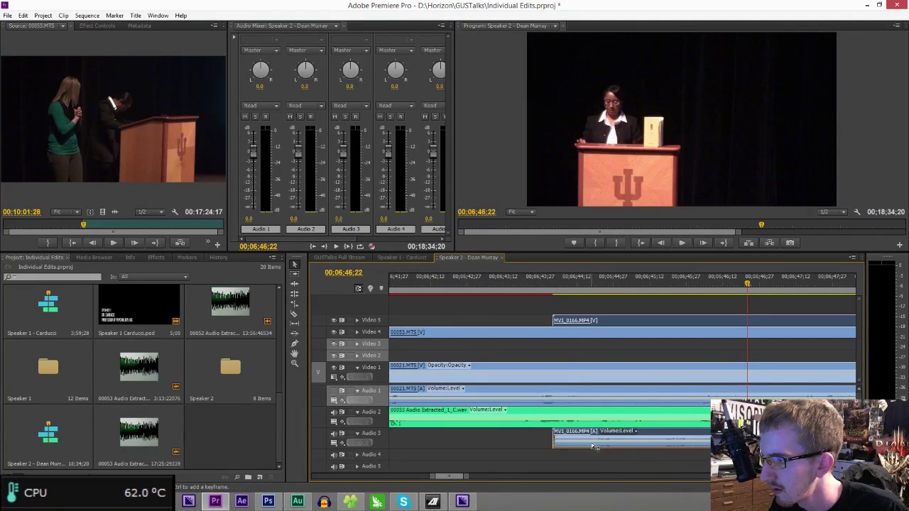
# - Refine MVI_0166's sync with playback checks, then mute the Audio 3 track
pyautogui.click(595, 288)
pyautogui.press('space')
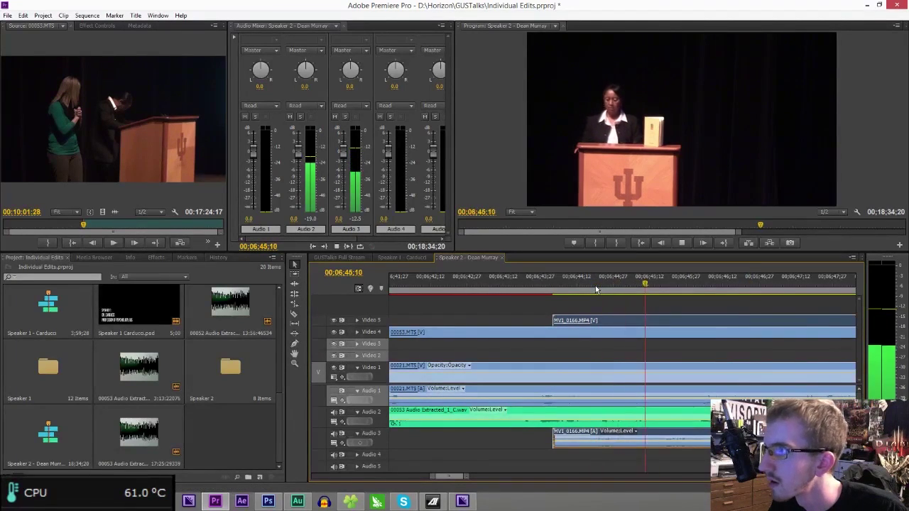
pyautogui.press('space')
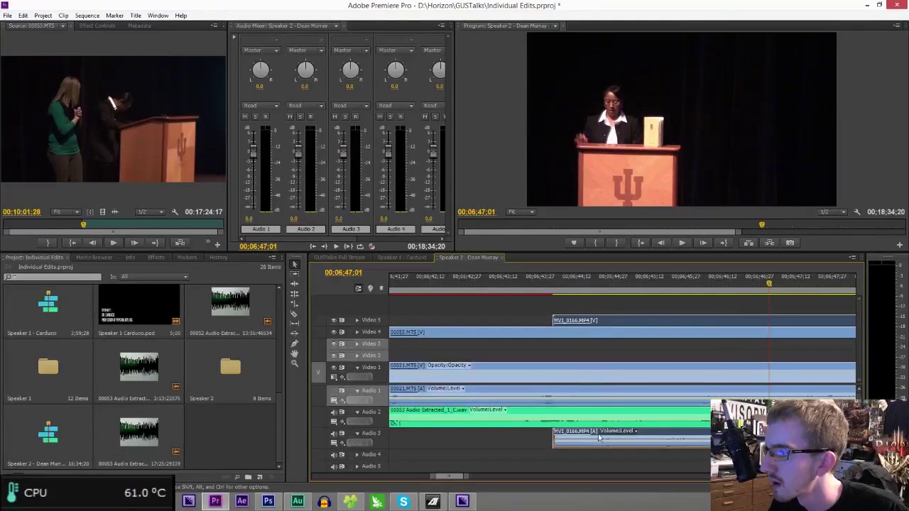
pyautogui.moveTo(626, 440); pyautogui.dragTo(668, 441)
pyautogui.click(615, 290)
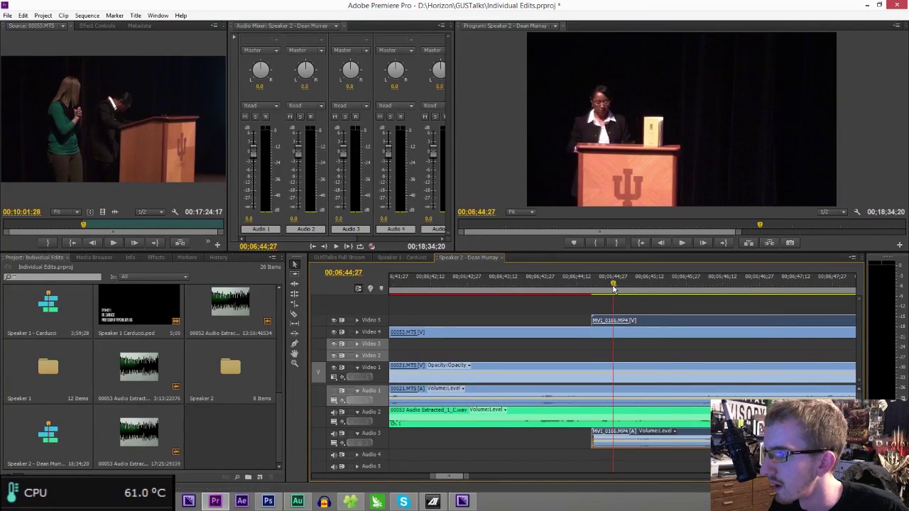
pyautogui.press('space')
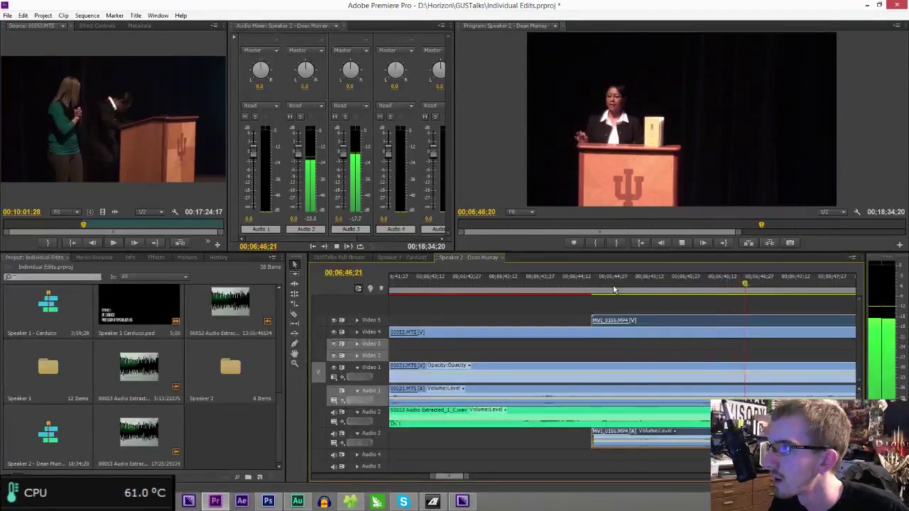
pyautogui.press('space')
pyautogui.click(334, 434)
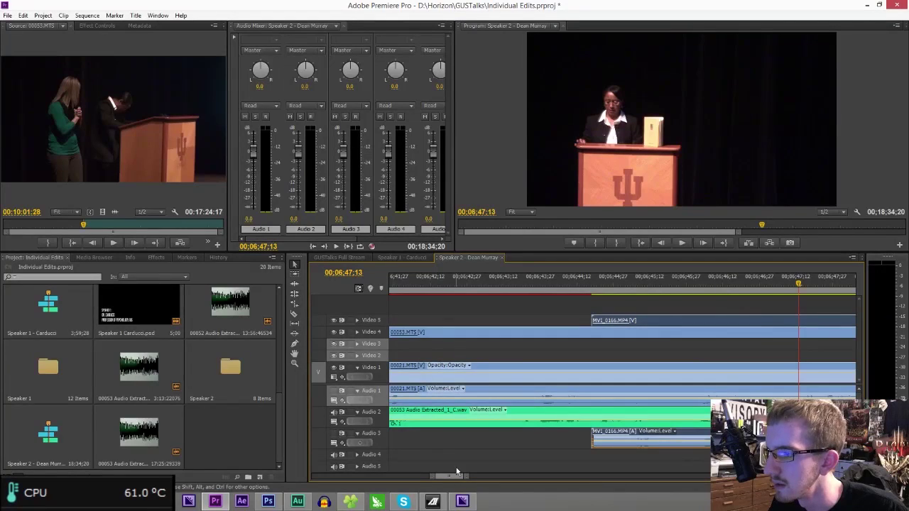
pyautogui.moveTo(464, 477); pyautogui.dragTo(717, 477)
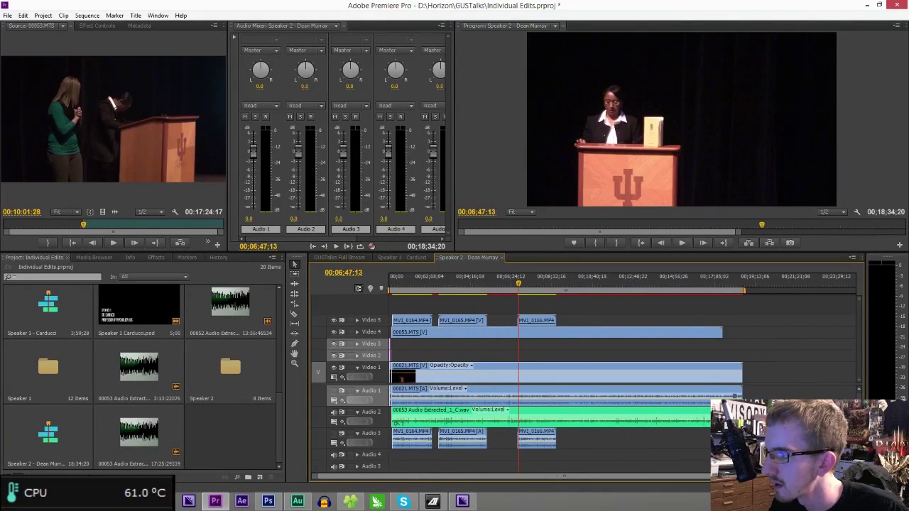
# - Save the project and zoom in on the opening of the sequence
pyautogui.hotkey('ctrl', 's')
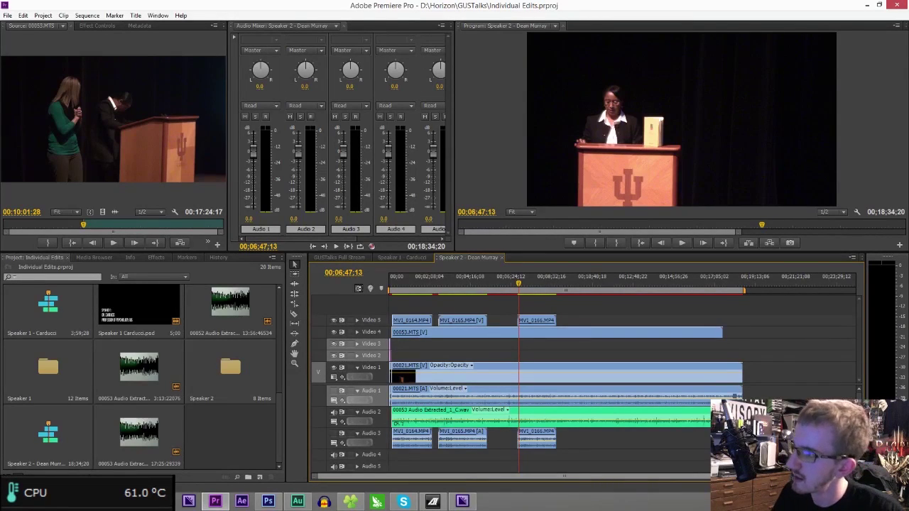
pyautogui.press('Home')
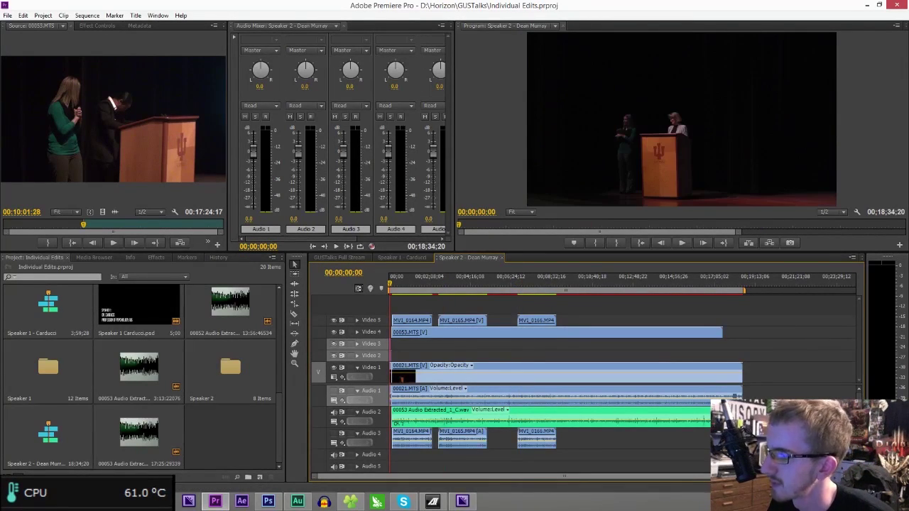
pyautogui.press('=')
pyautogui.press('=')
pyautogui.press('=')
pyautogui.press('=')
pyautogui.press('=')
pyautogui.press('=')
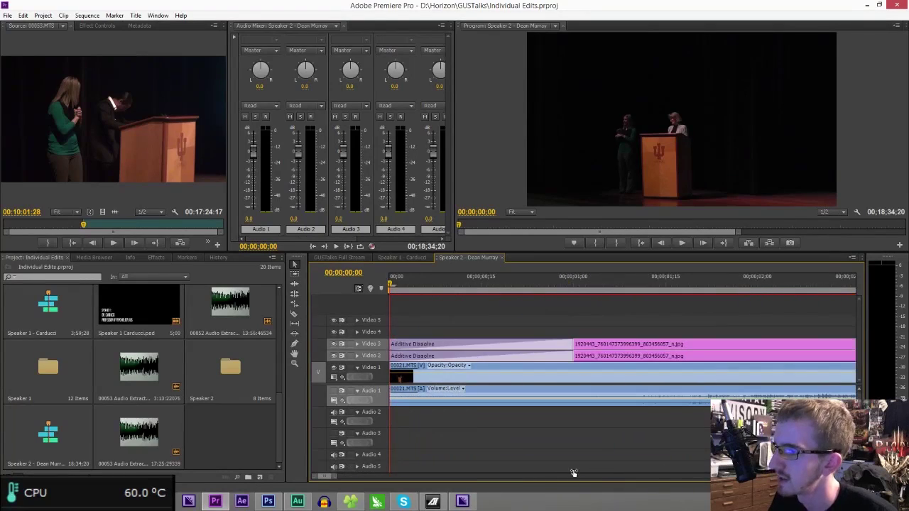
# - Play from 00;00;07;06 and move the Untitled-1 title and dissolves onto a new Video 6 track
pyautogui.click(562, 282)
pyautogui.press('space')
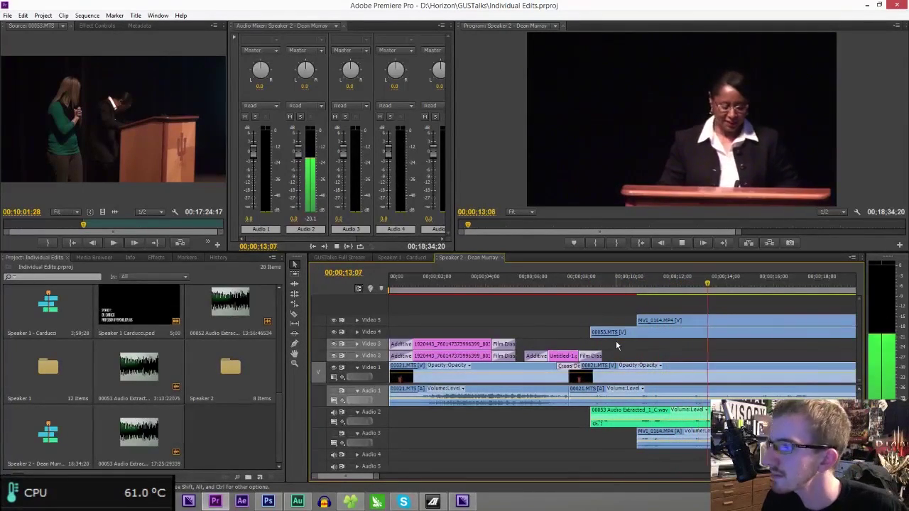
pyautogui.moveTo(562, 351); pyautogui.dragTo(558, 311)
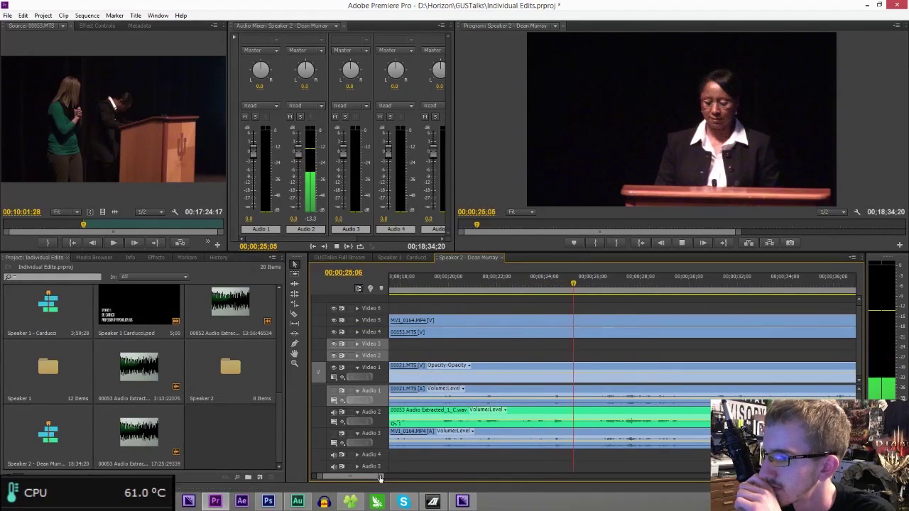
pyautogui.moveTo(378, 478); pyautogui.dragTo(418, 478)
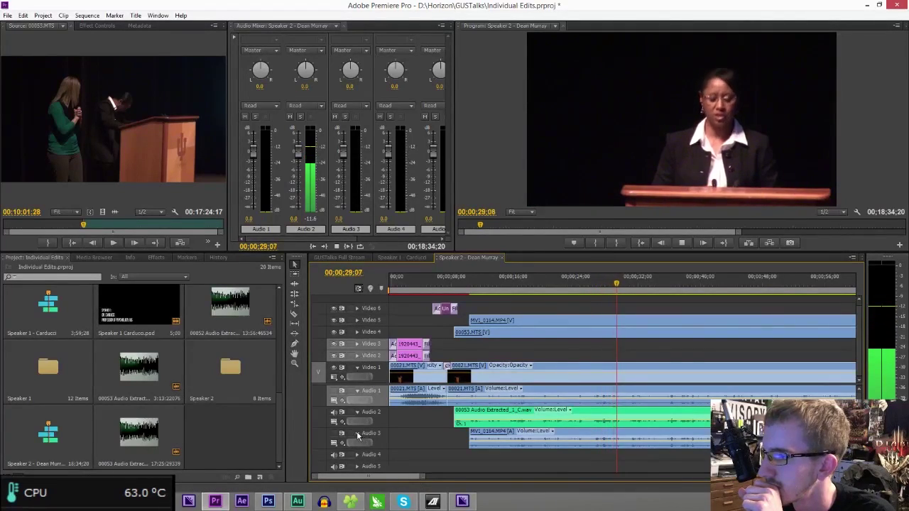
# - Collapse Audio 1 and 3, split MVI_0164 at 00;00;38;03, and move its later part to Video 7
pyautogui.click(357, 433)
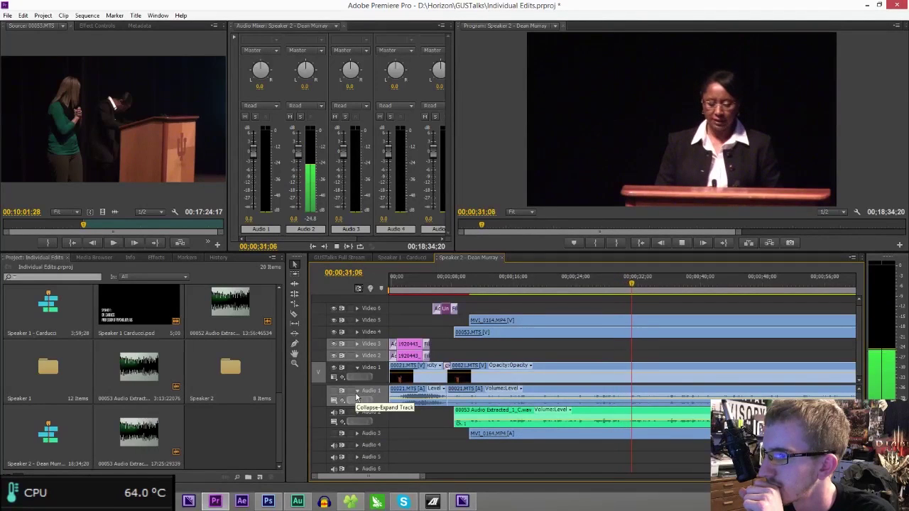
pyautogui.click(356, 391)
pyautogui.moveTo(425, 476); pyautogui.dragTo(584, 476)
pyautogui.press('space')
pyautogui.hotkey('ctrl', 'k')
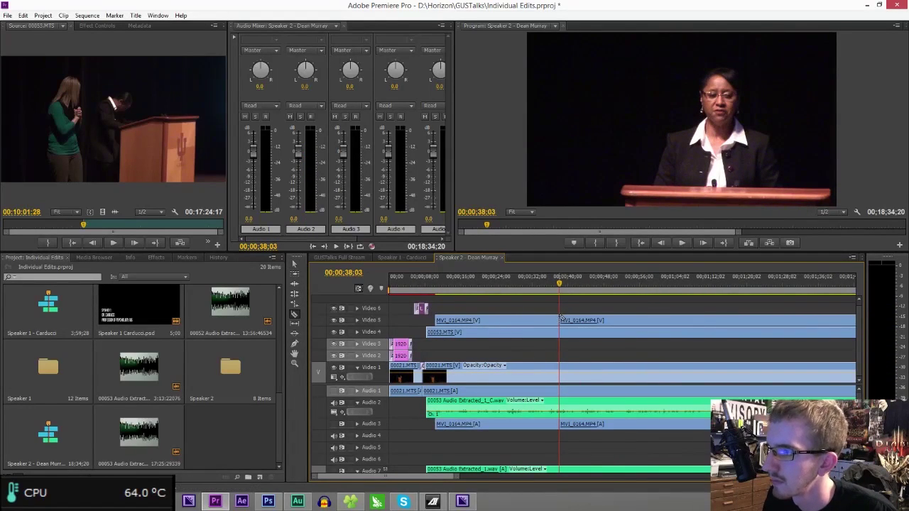
pyautogui.moveTo(574, 320); pyautogui.dragTo(579, 298)
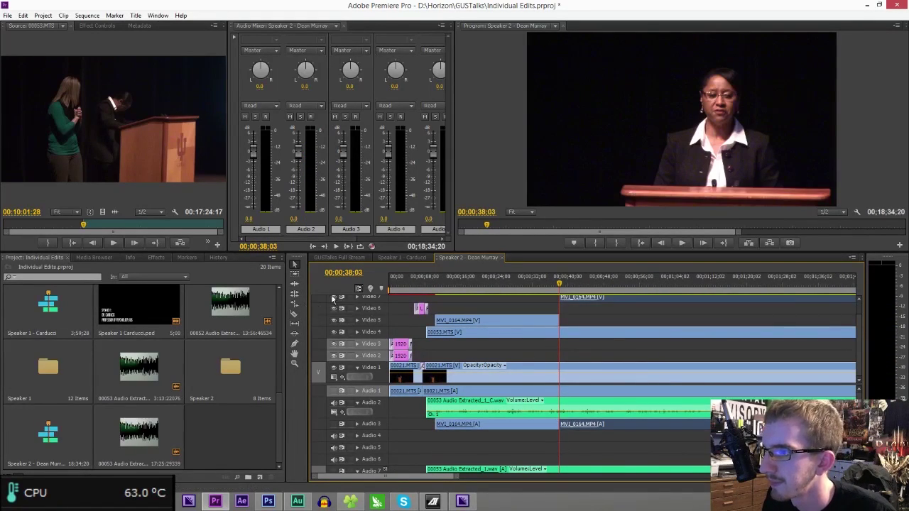
# - Cut Audio 2, MVI_0164, Video 1 and Video 4 at 00;00;52;18 and delete the chosen MVI_0164 segment
pyautogui.press('space')
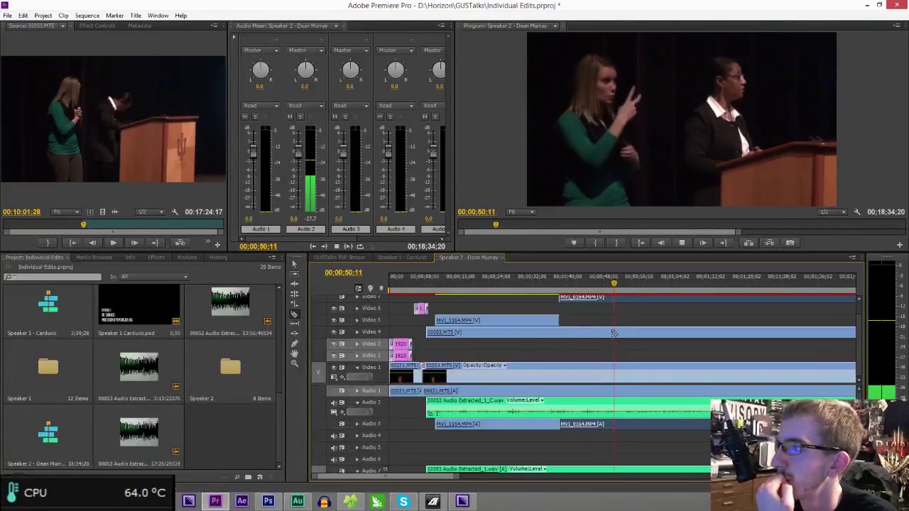
pyautogui.press('space')
pyautogui.click(628, 407)
pyautogui.click(627, 426)
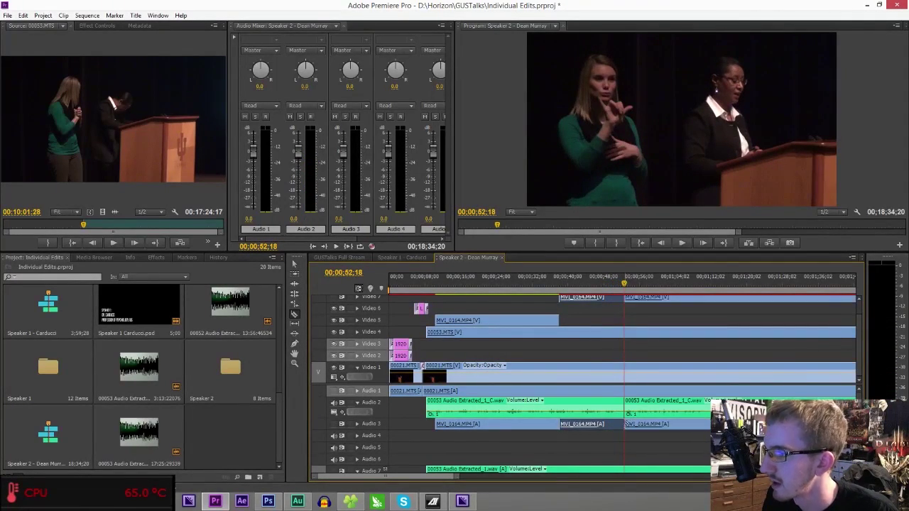
pyautogui.click(625, 373)
pyautogui.click(625, 334)
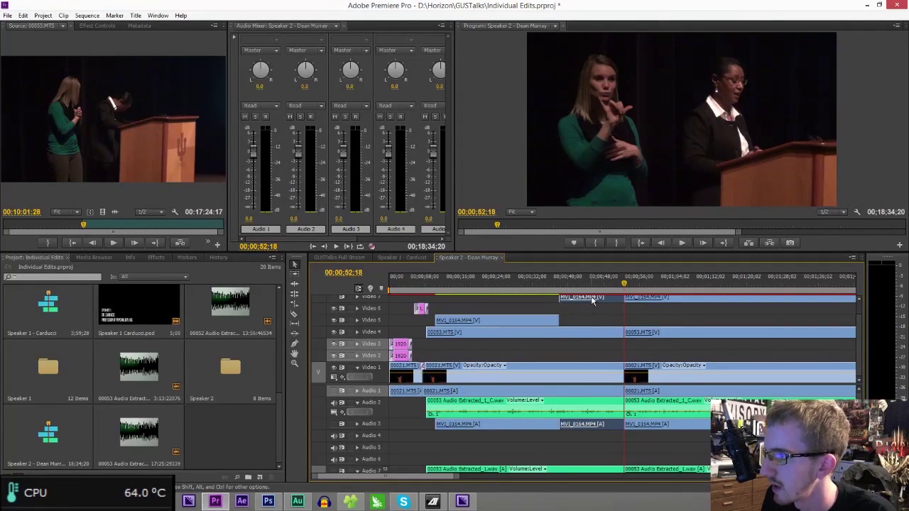
pyautogui.press('Delete')
# - Zoom out and play back from 00;01;54;00 to review the edit
pyautogui.moveTo(444, 480); pyautogui.dragTo(456, 481)
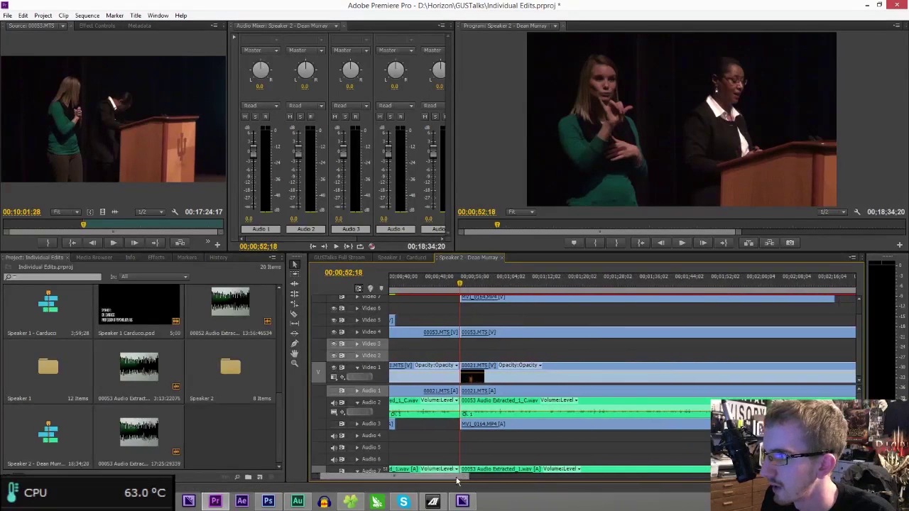
pyautogui.press('-')
pyautogui.press('-')
pyautogui.press('-')
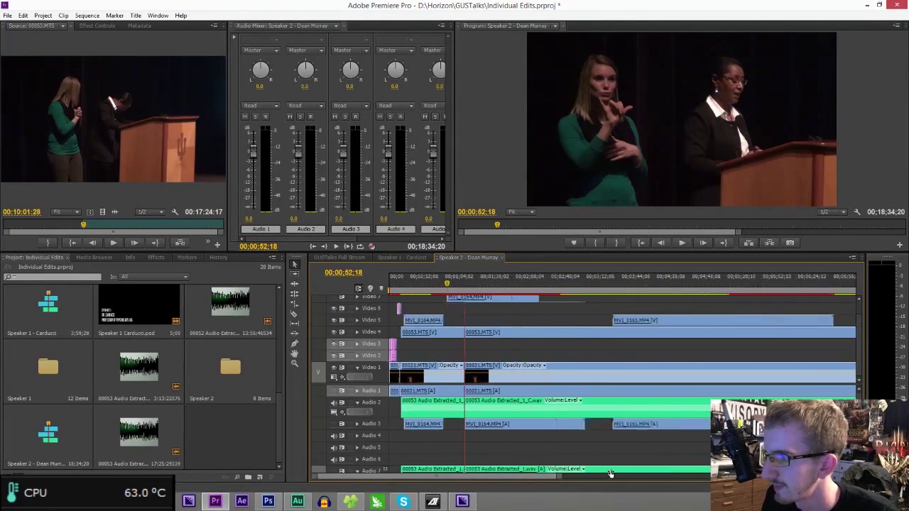
pyautogui.click(520, 279)
pyautogui.press('space')
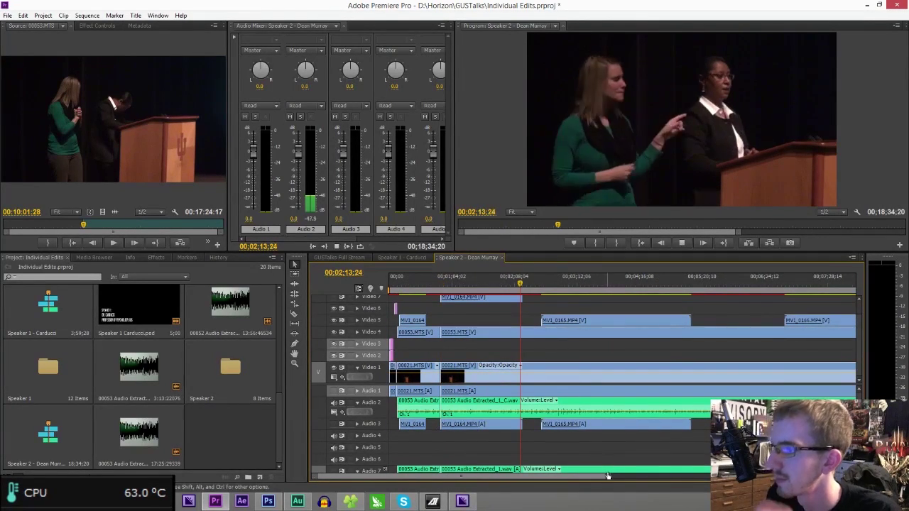
pyautogui.moveTo(606, 482); pyautogui.dragTo(499, 476)
pyautogui.click(603, 280)
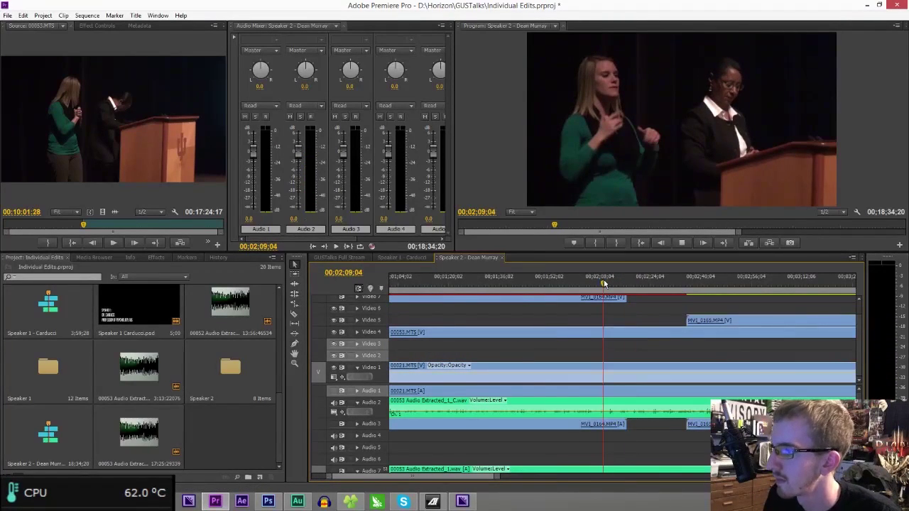
pyautogui.click(570, 285)
pyautogui.moveTo(570, 284); pyautogui.dragTo(556, 283)
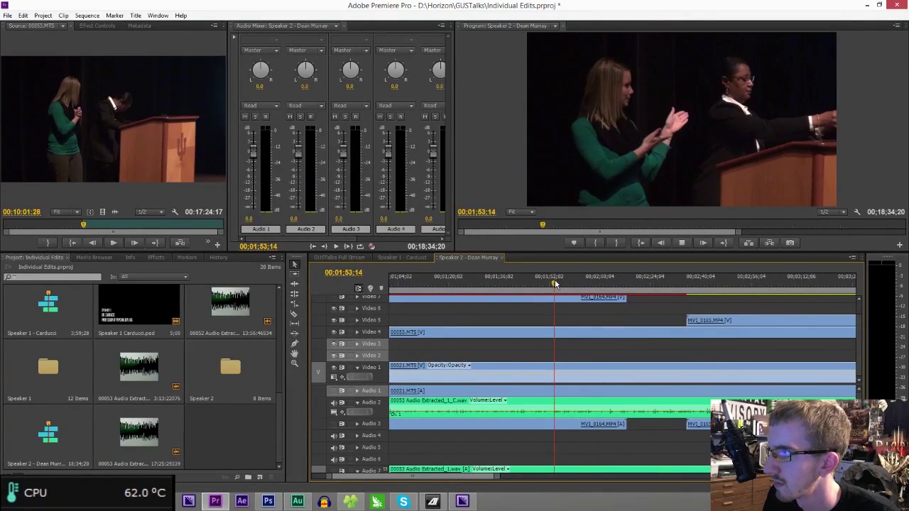
pyautogui.press('space')
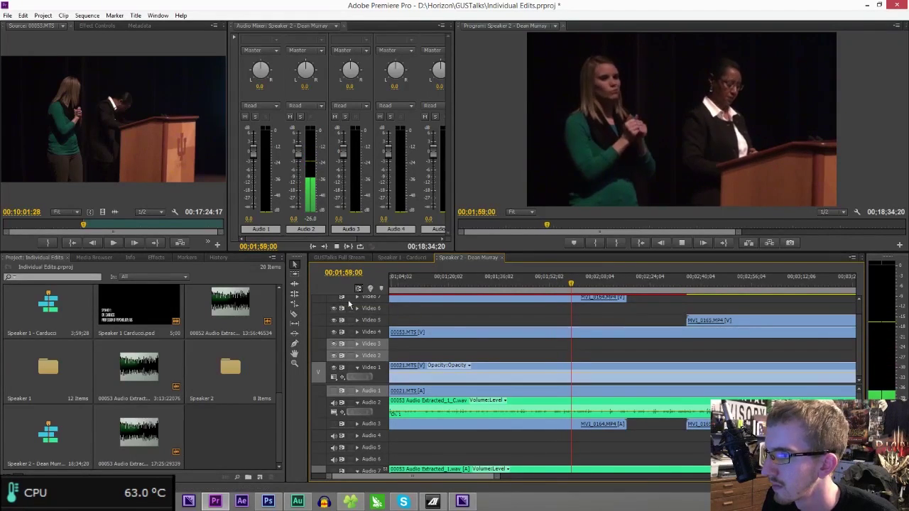
# - Move MVI_0164 back down to Video 5 and locate the cut point at 00;01;52;02
pyautogui.moveTo(496, 479); pyautogui.dragTo(546, 476)
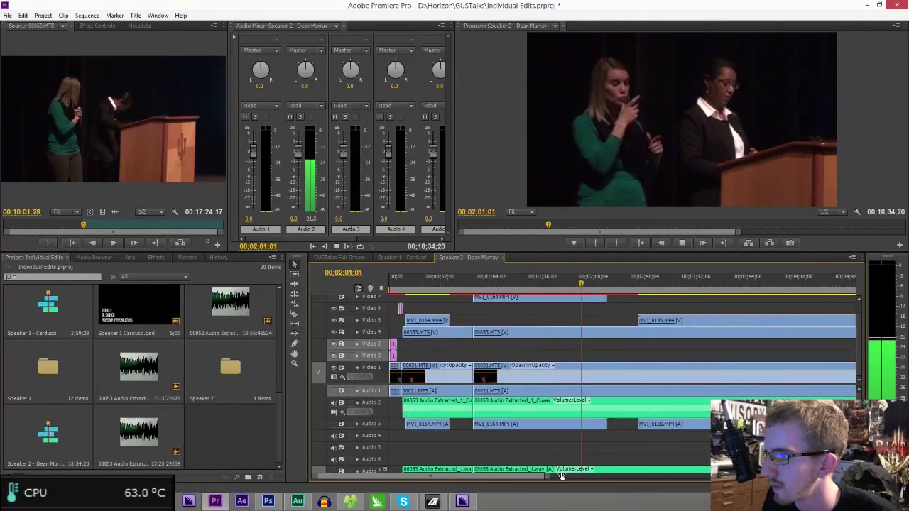
pyautogui.moveTo(530, 300); pyautogui.dragTo(529, 321)
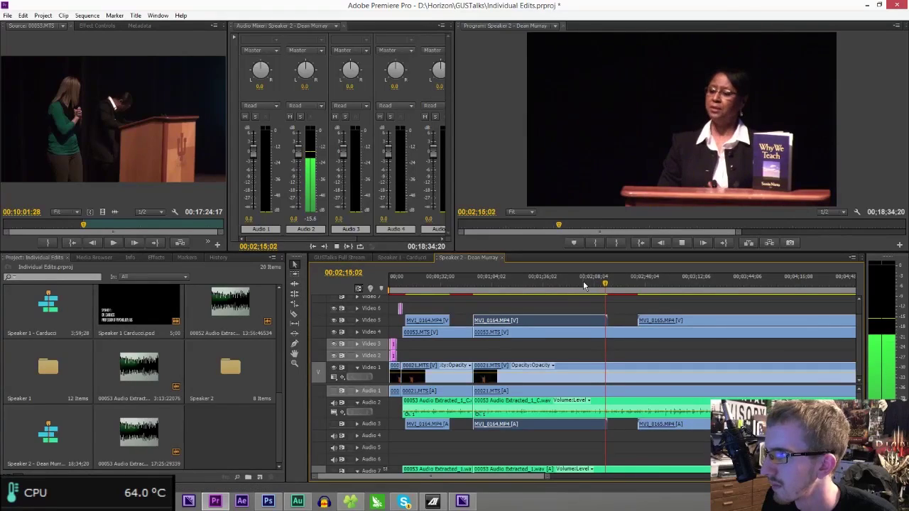
pyautogui.click(584, 284)
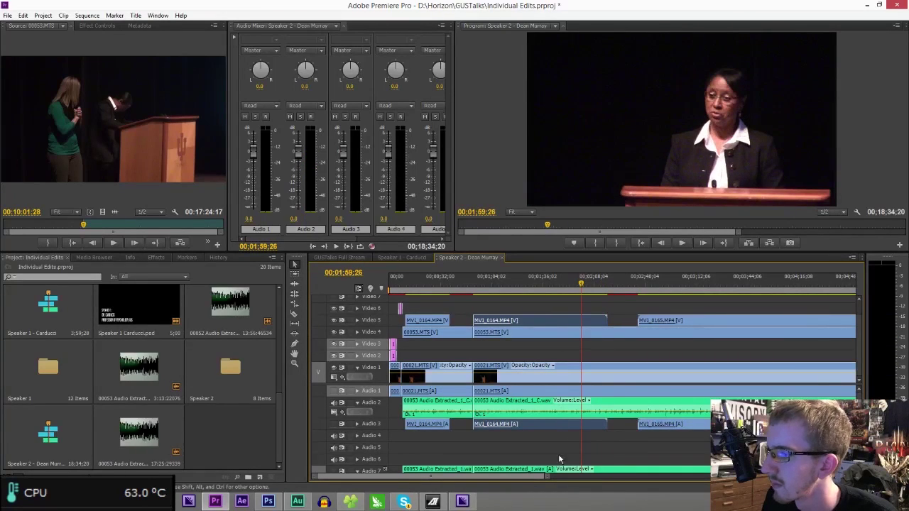
pyautogui.moveTo(553, 476); pyautogui.dragTo(513, 476)
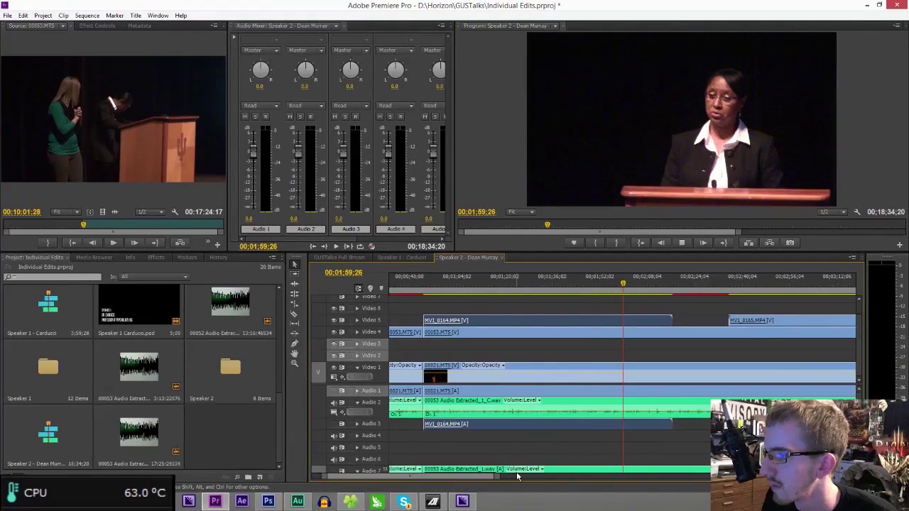
pyautogui.press('space')
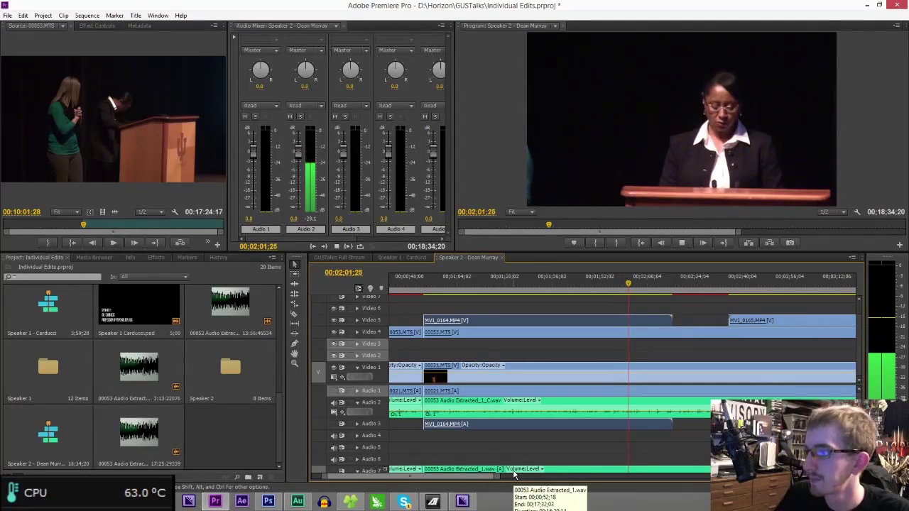
pyautogui.click(600, 283)
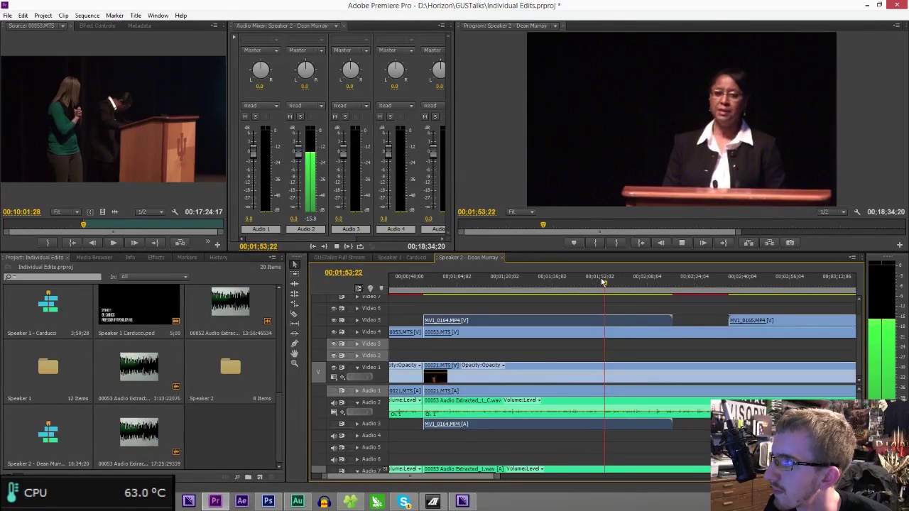
pyautogui.moveTo(602, 282); pyautogui.dragTo(600, 284)
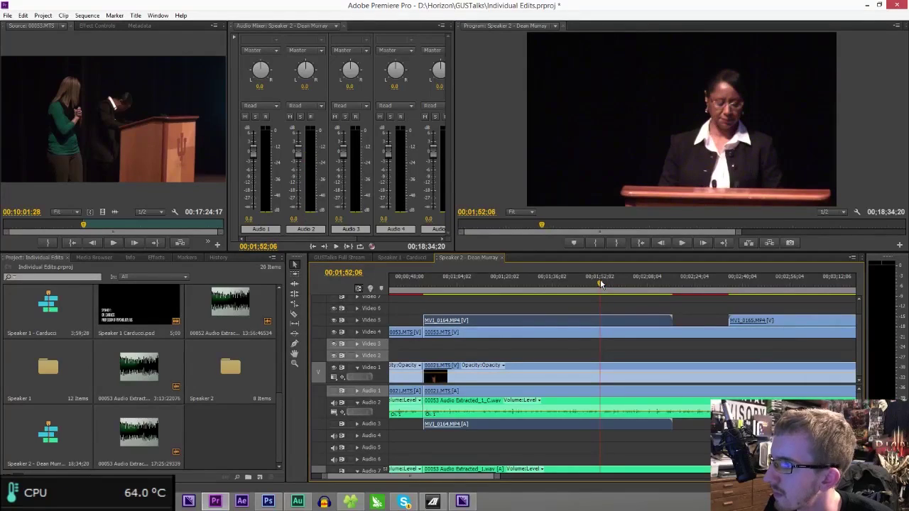
# - Razor every track at 00;01;52;02 and delete all clips between the two cuts
pyautogui.click(602, 391)
pyautogui.click(604, 403)
pyautogui.click(604, 469)
pyautogui.click(603, 320)
pyautogui.click(604, 332)
pyautogui.press('v')
pyautogui.moveTo(556, 309); pyautogui.dragTo(516, 458)
pyautogui.press('Delete')
# - Ripple-delete the gap on Video 1 and save the project
pyautogui.click(475, 375)
pyautogui.press('Delete')
pyautogui.hotkey('ctrl', 's')
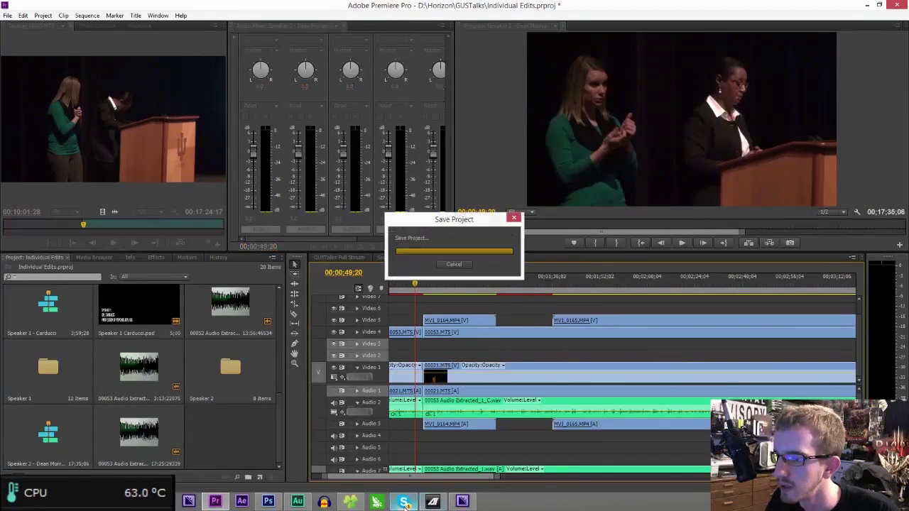
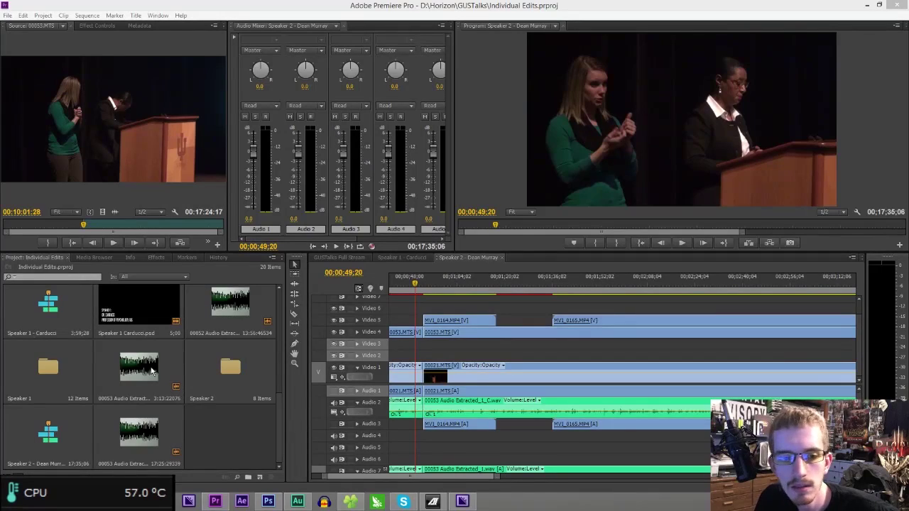
# - Place the Speaker 2 PSD title graphic on Video 6 starting at 00;00;10;09
pyautogui.hotkey('alt', 'Tab')
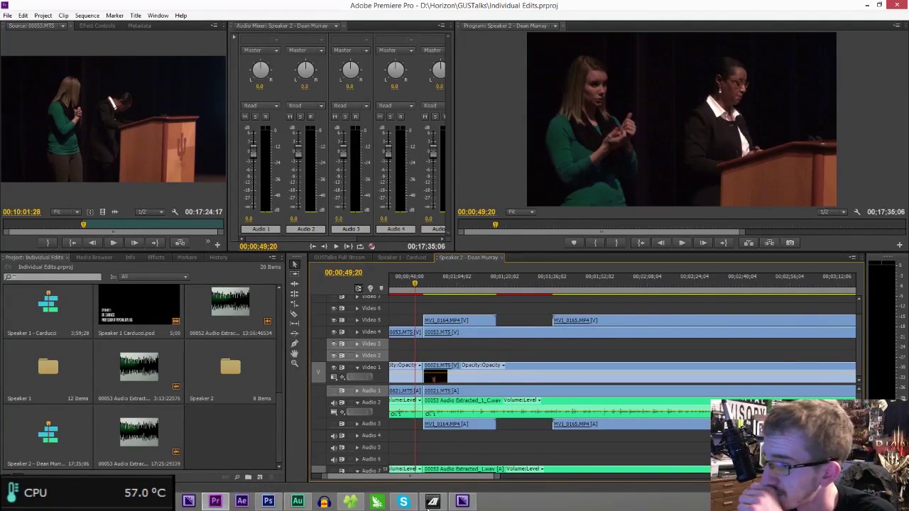
pyautogui.moveTo(498, 482); pyautogui.dragTo(553, 485)
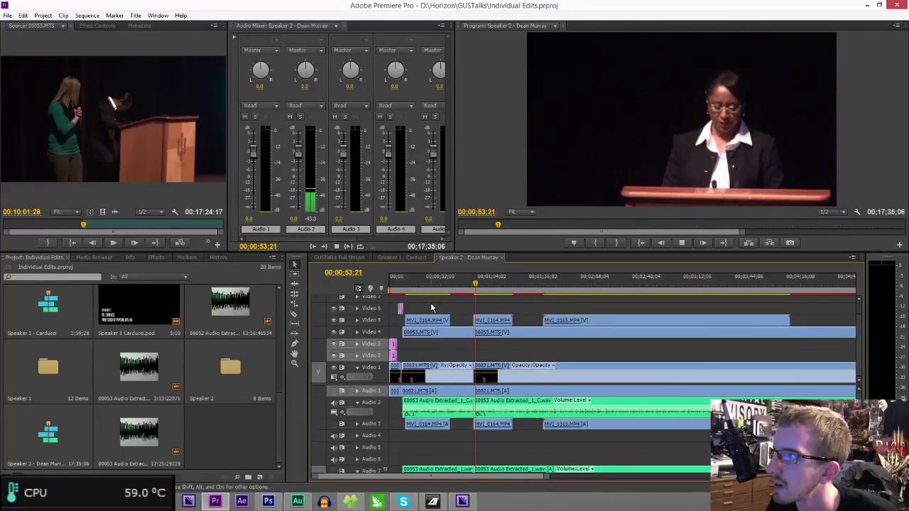
pyautogui.click(415, 281)
pyautogui.moveTo(416, 281); pyautogui.dragTo(406, 283)
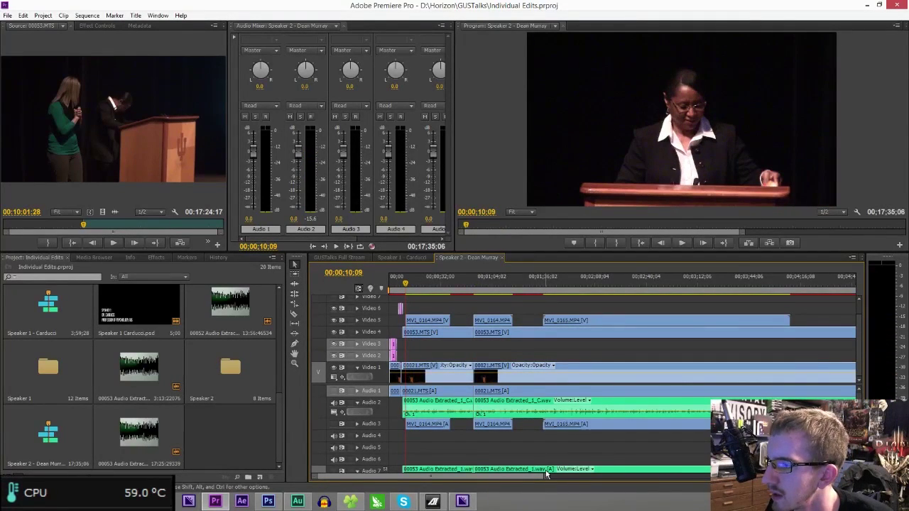
pyautogui.moveTo(546, 477); pyautogui.dragTo(467, 468)
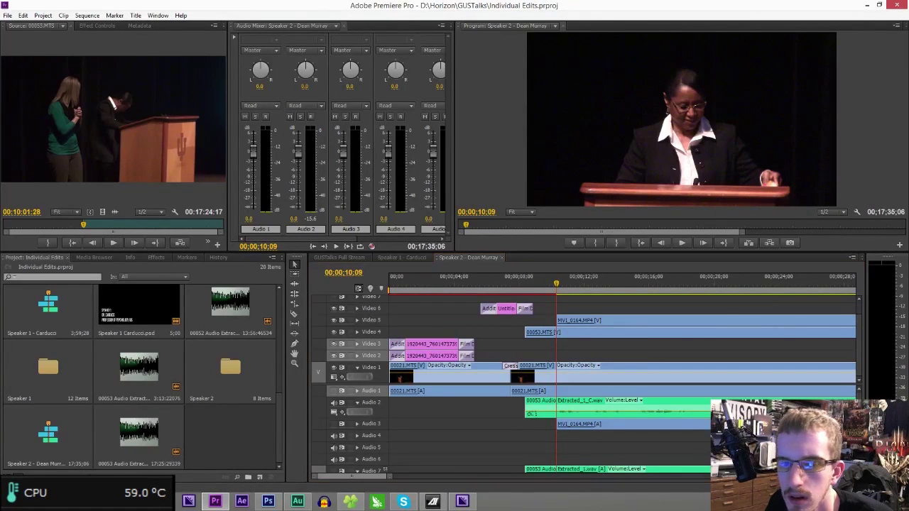
pyautogui.moveTo(526, 284); pyautogui.dragTo(556, 308)
# - Add Additive Dissolve at the title's start and Film Dissolve at its end, then save
pyautogui.click(156, 258)
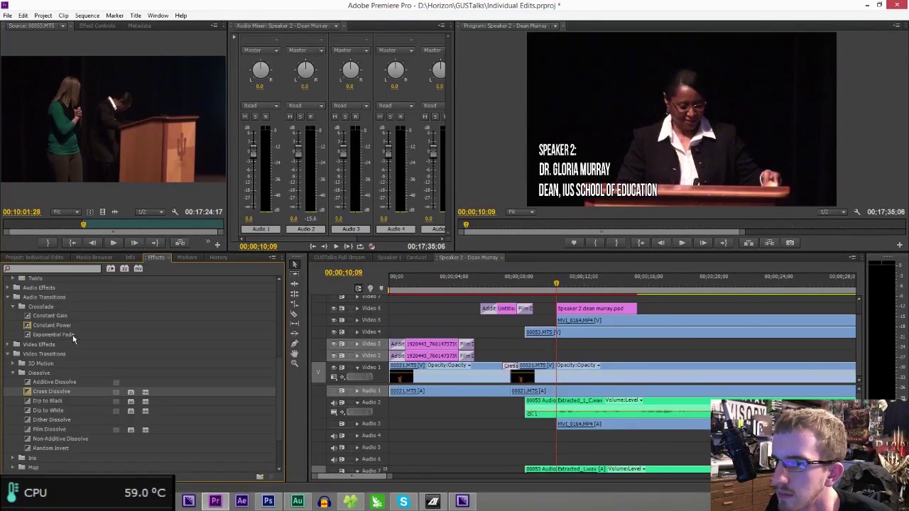
pyautogui.moveTo(57, 382); pyautogui.dragTo(460, 353)
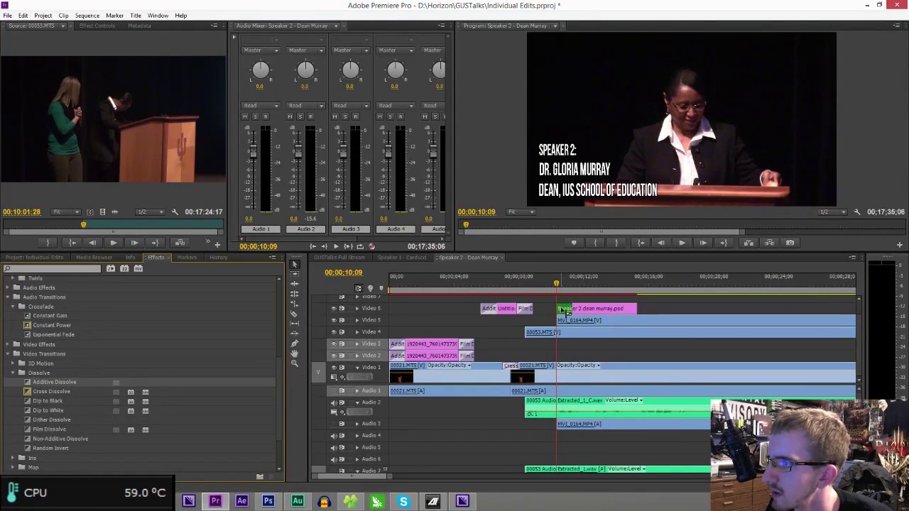
pyautogui.moveTo(564, 310); pyautogui.dragTo(563, 310)
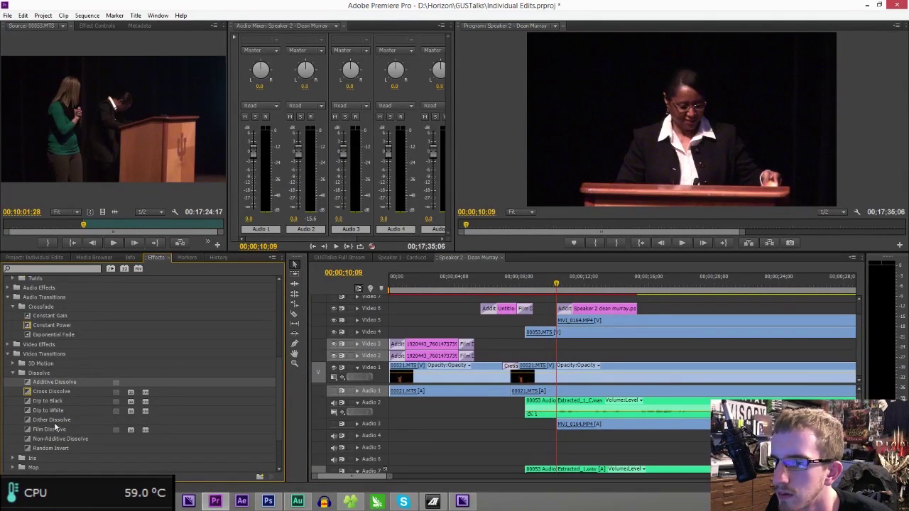
pyautogui.click(54, 430)
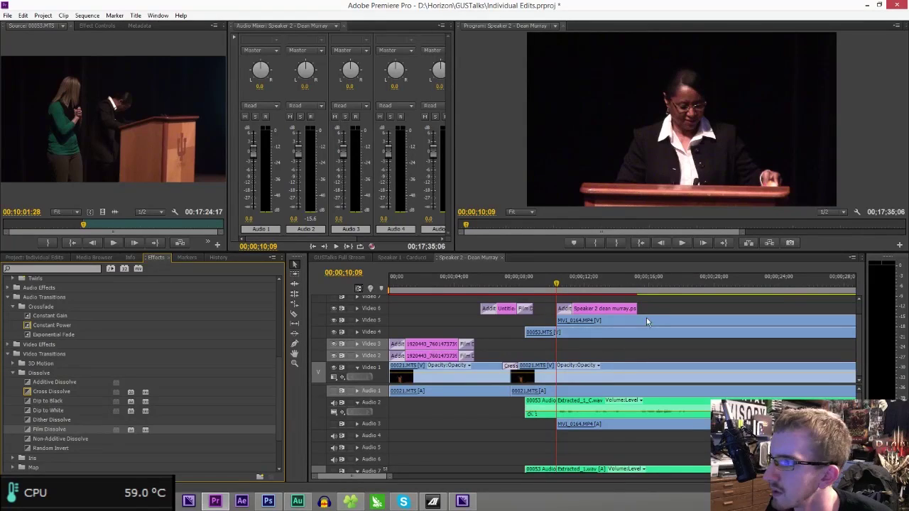
pyautogui.hotkey('ctrl', 's')
pyautogui.click(469, 282)
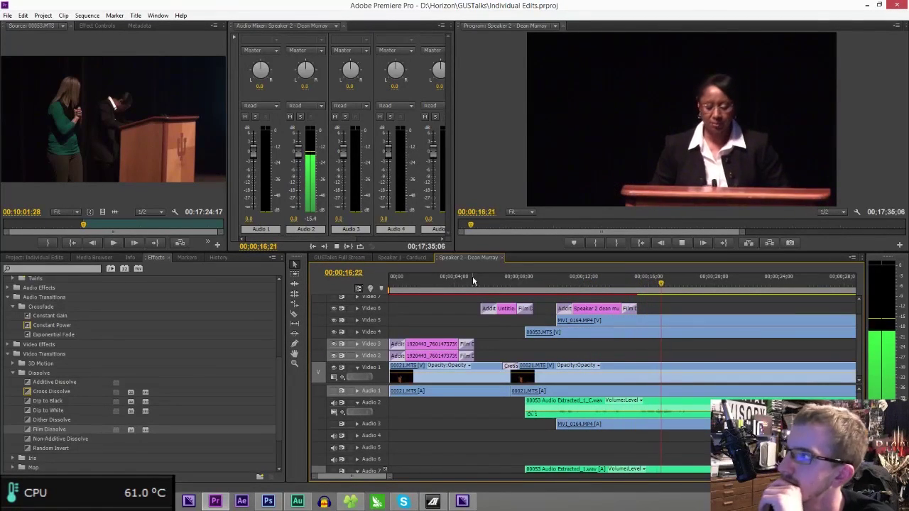
pyautogui.moveTo(391, 477); pyautogui.dragTo(490, 480)
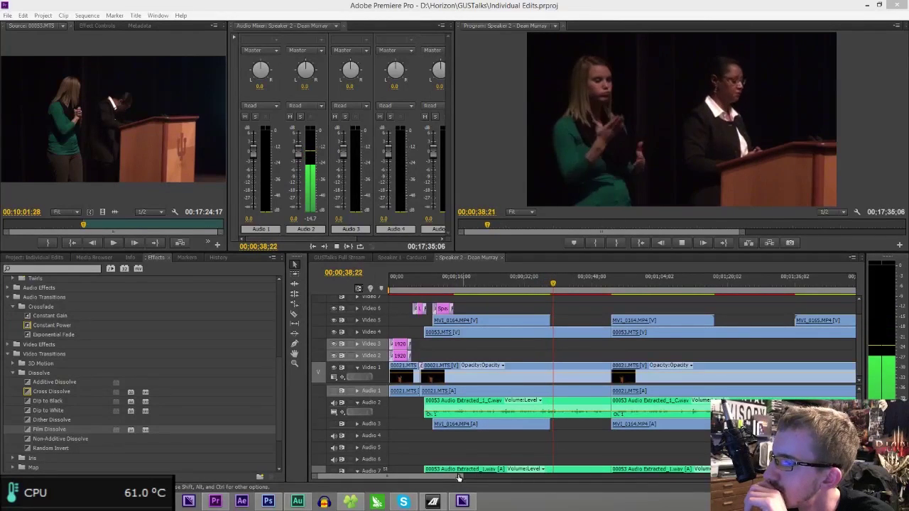
pyautogui.moveTo(460, 478); pyautogui.dragTo(435, 476)
pyautogui.press('space')
pyautogui.press('space')
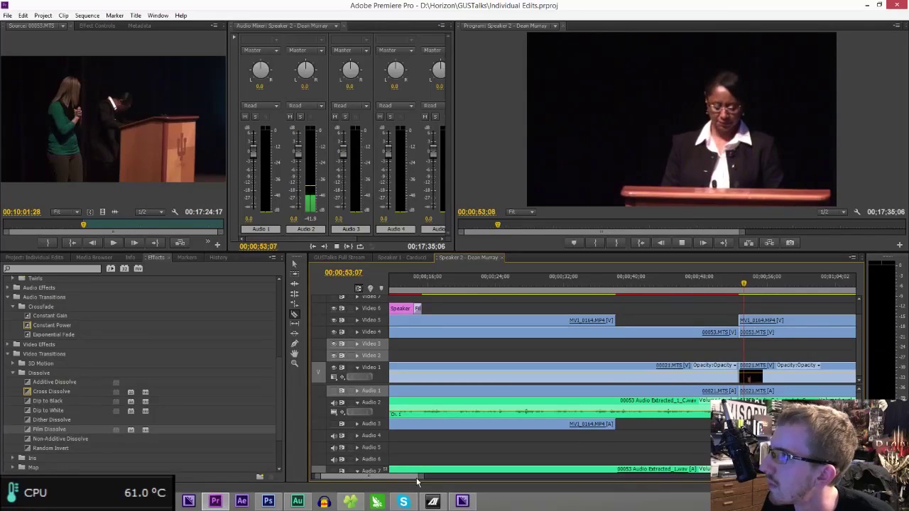
pyautogui.moveTo(418, 480); pyautogui.dragTo(424, 478)
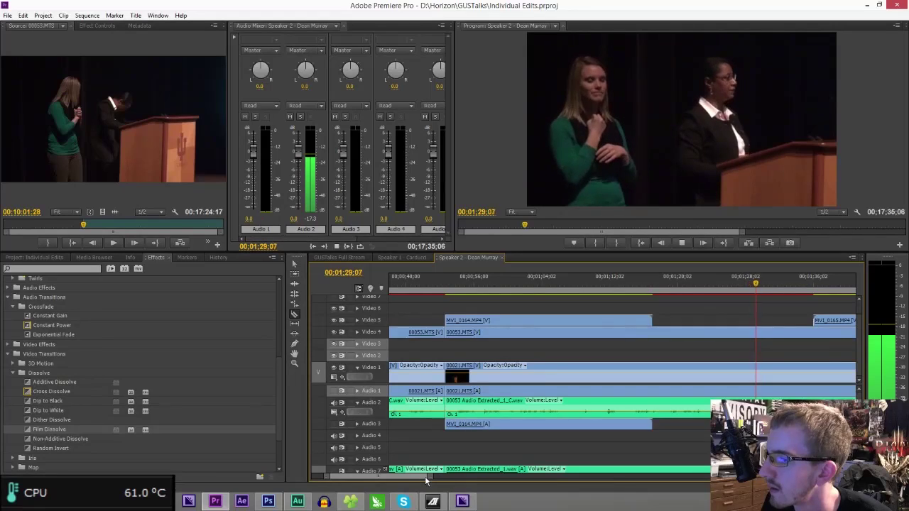
# - Razor the Video 4 00053.MTS clip at 1;32;21 and 1;25;05 and delete the piece between
pyautogui.scroll(-1, 426, 476)
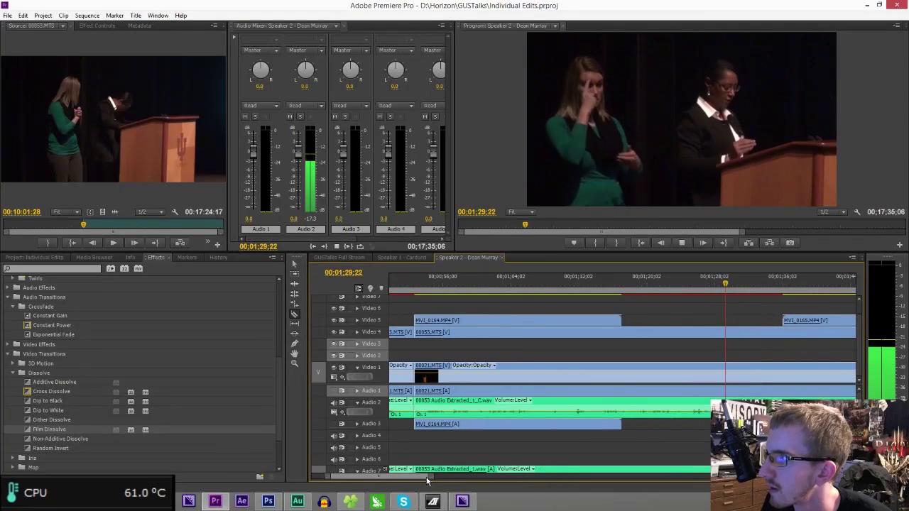
pyautogui.press('space')
pyautogui.click(758, 332)
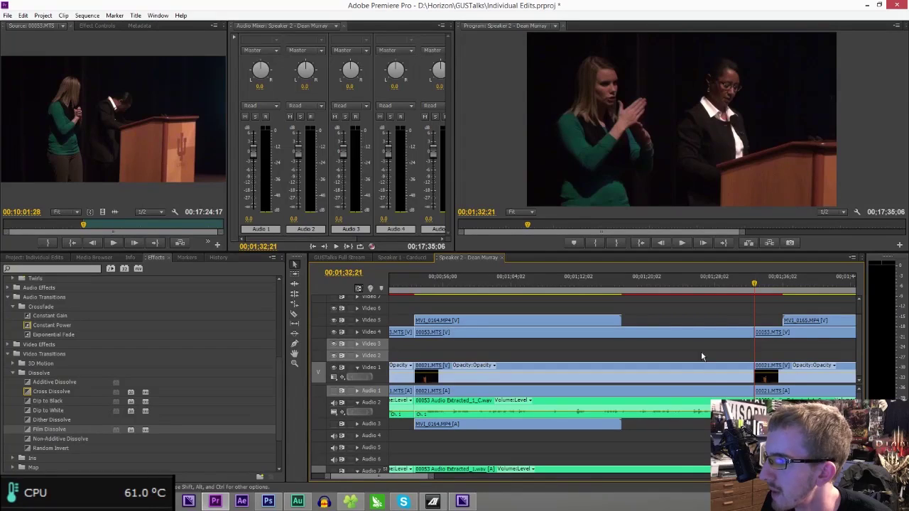
pyautogui.moveTo(675, 286); pyautogui.dragTo(693, 289)
pyautogui.press('c')
pyautogui.click(692, 332)
pyautogui.press('v')
pyautogui.click(700, 332)
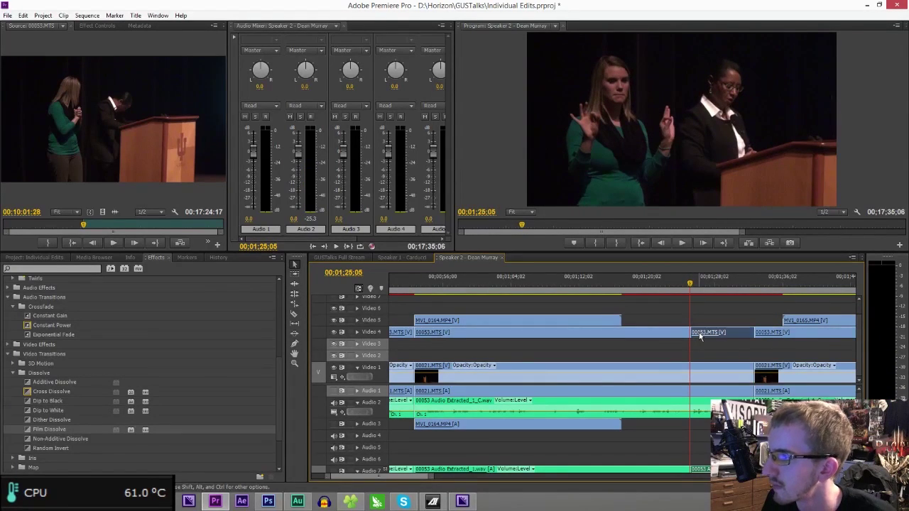
pyautogui.press('Delete')
# - Play back the cut and review a later part of the talk
pyautogui.press('space')
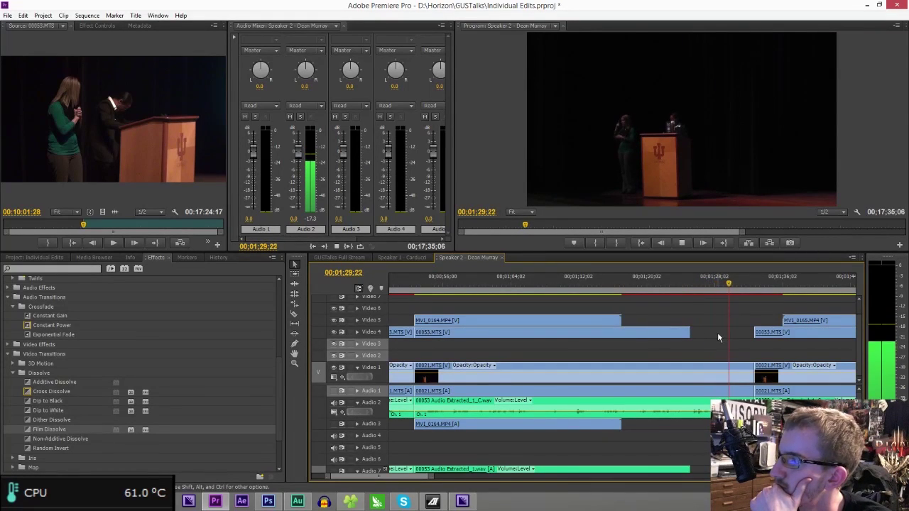
pyautogui.press('space')
pyautogui.moveTo(426, 477); pyautogui.dragTo(444, 477)
pyautogui.moveTo(445, 483); pyautogui.dragTo(568, 470)
pyautogui.click(645, 284)
pyautogui.press('space')
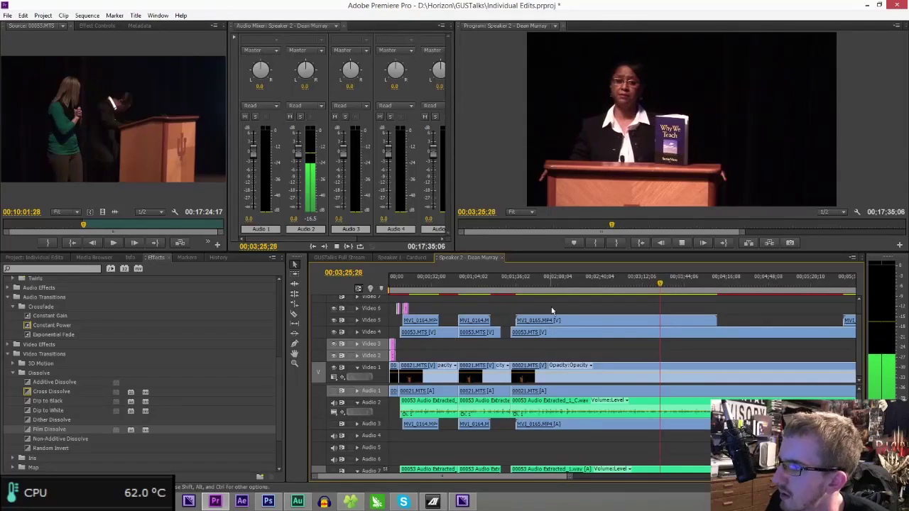
# - Review footage near 2:05–2:13, trial-delete the middle clips on all tracks, then undo
pyautogui.click(566, 279)
pyautogui.moveTo(570, 476); pyautogui.dragTo(523, 475)
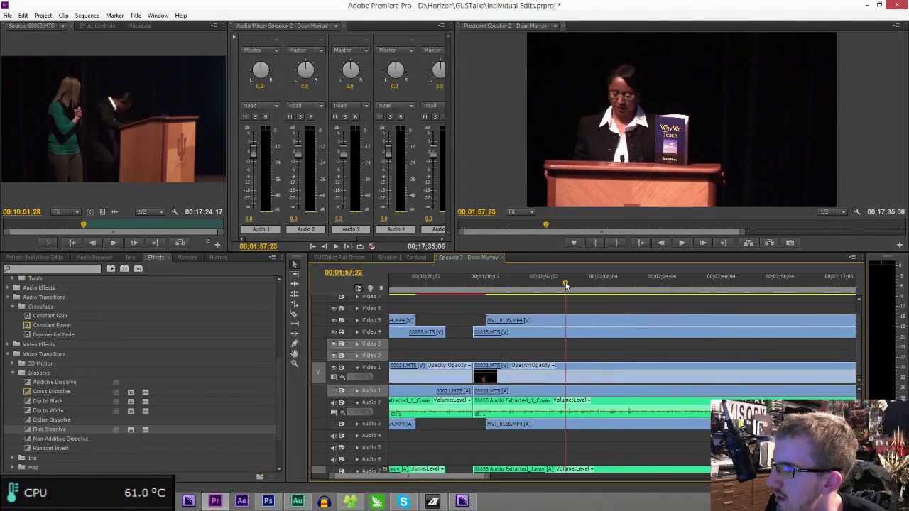
pyautogui.moveTo(566, 285); pyautogui.dragTo(596, 285)
pyautogui.press('space')
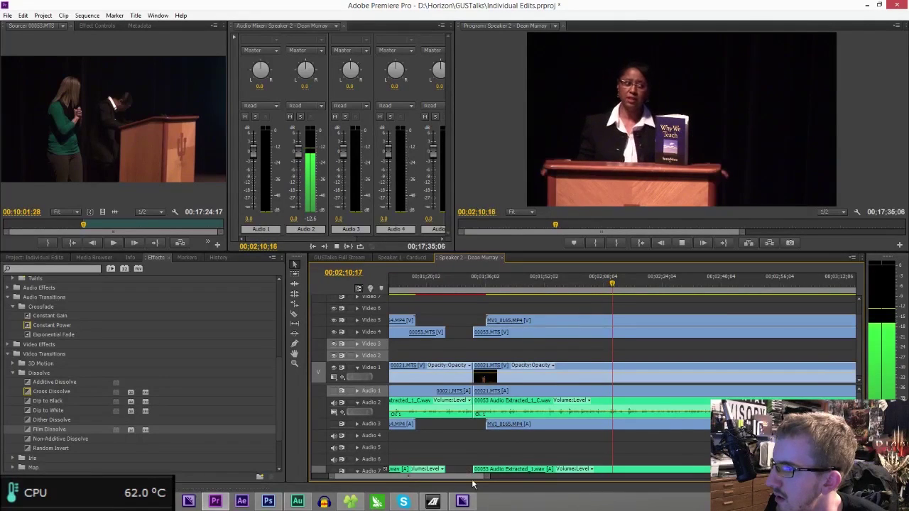
pyautogui.moveTo(487, 476); pyautogui.dragTo(535, 474)
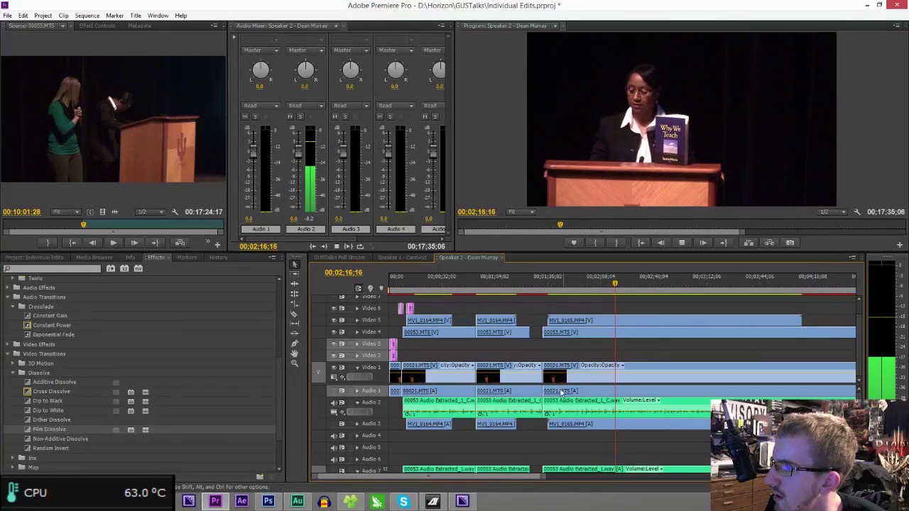
pyautogui.moveTo(500, 299); pyautogui.dragTo(514, 438)
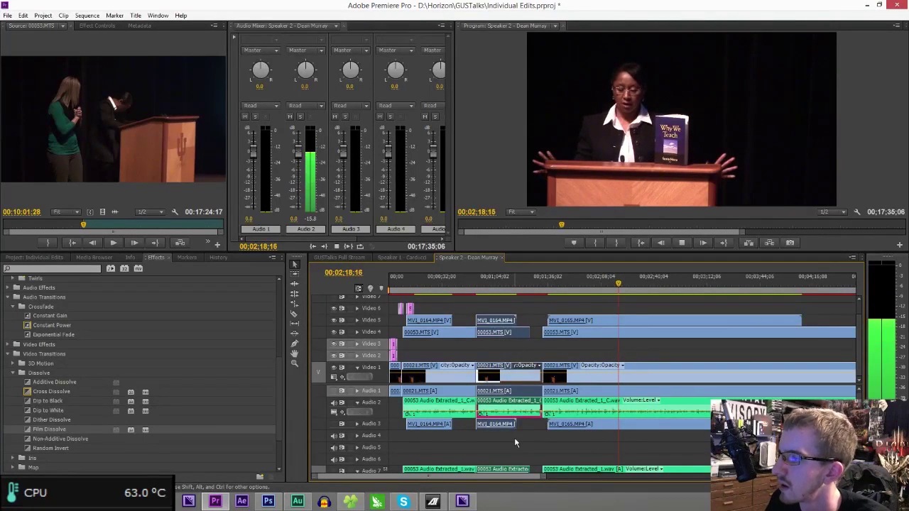
pyautogui.press('Delete')
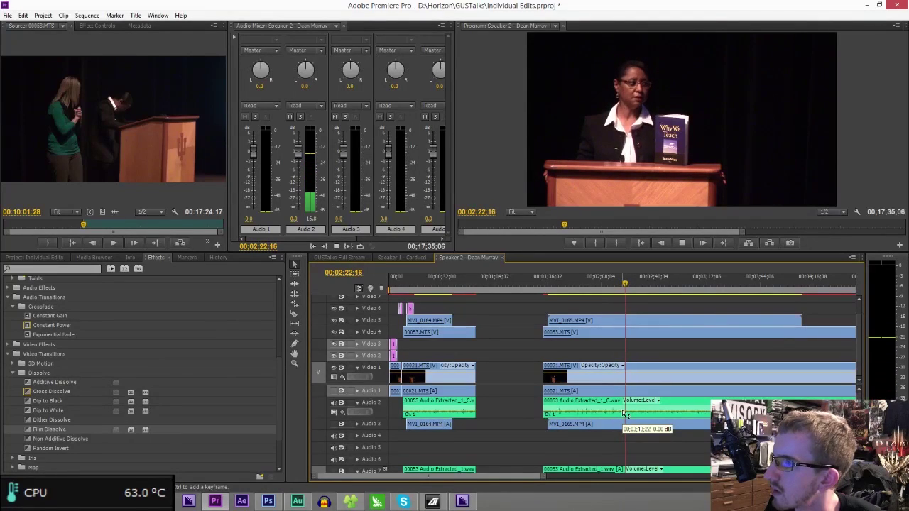
pyautogui.press('space')
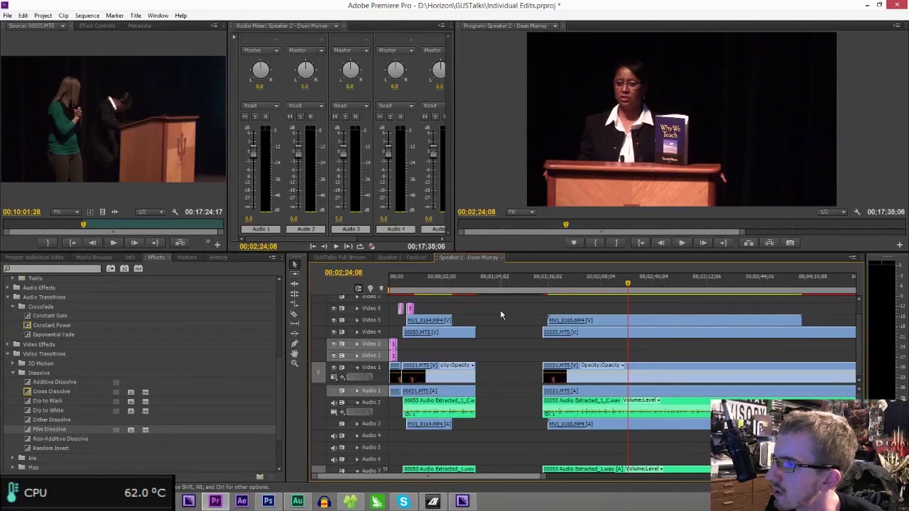
pyautogui.hotkey('ctrl', 'z')
# - Locate the cut point at 2;14;11 and switch to the Razor tool
pyautogui.click(500, 282)
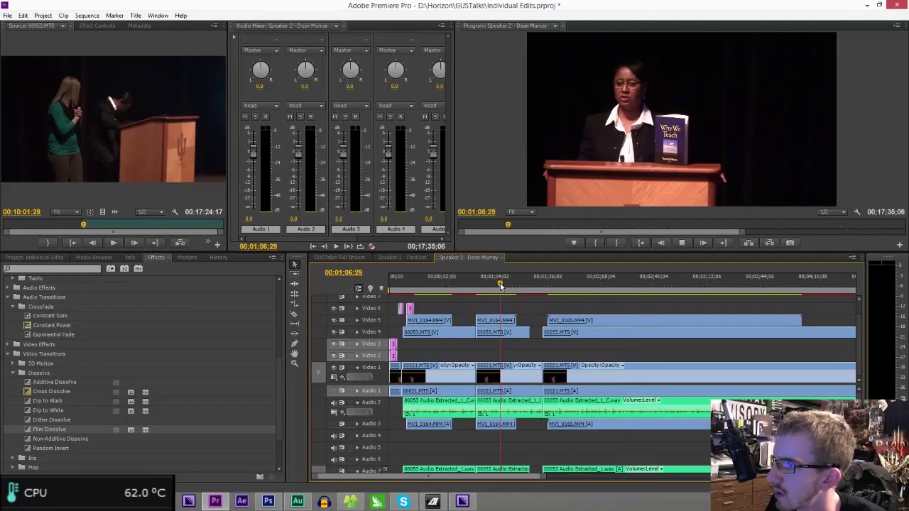
pyautogui.press('space')
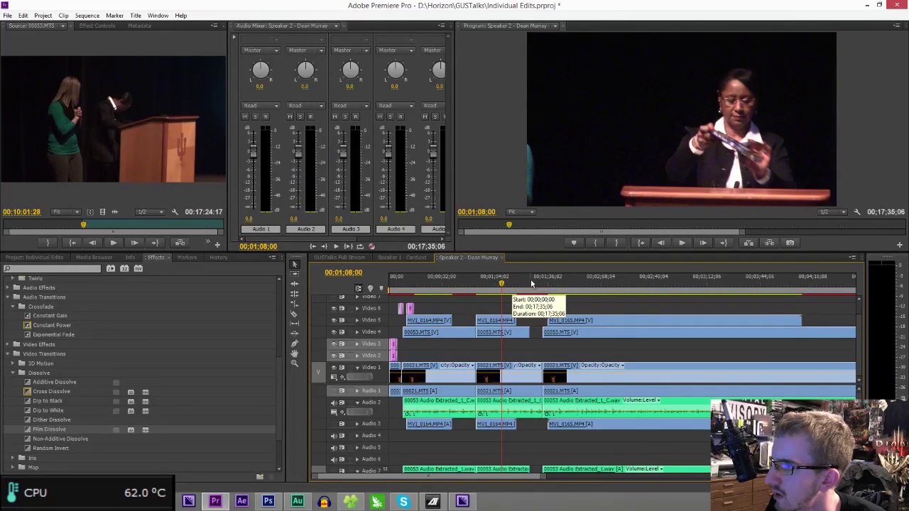
pyautogui.click(535, 283)
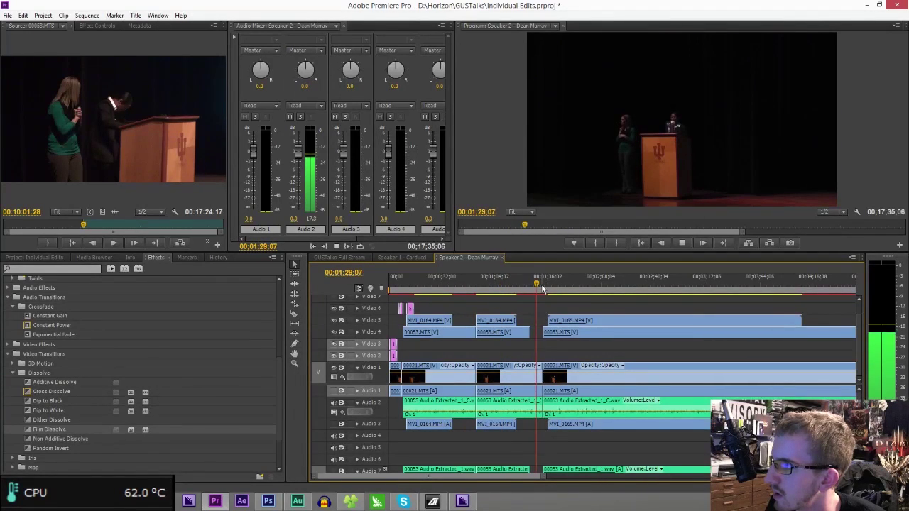
pyautogui.click(612, 284)
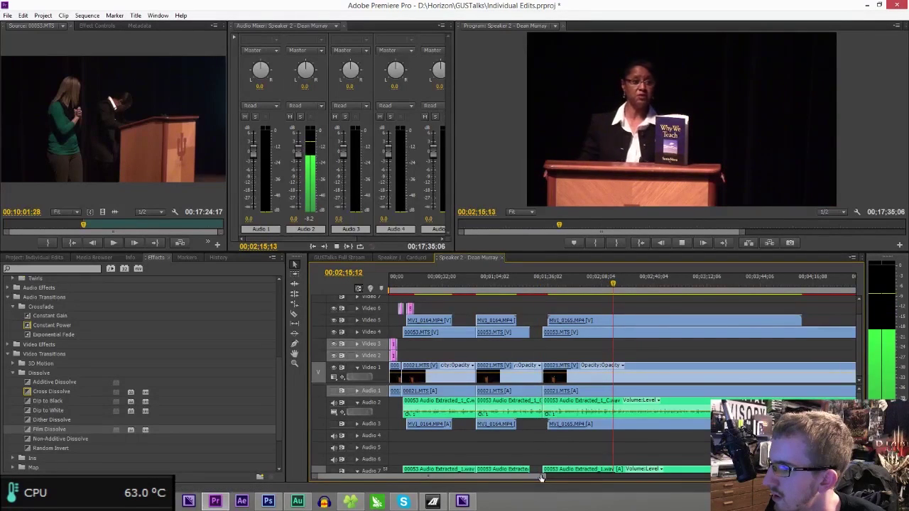
pyautogui.moveTo(542, 477); pyautogui.dragTo(497, 477)
pyautogui.click(619, 287)
pyautogui.moveTo(619, 288); pyautogui.dragTo(617, 288)
pyautogui.press('c')
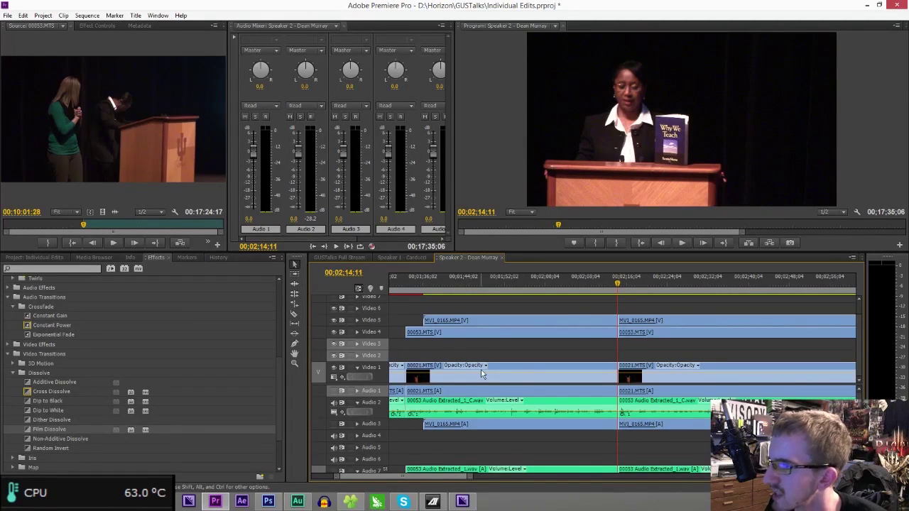
# - Delete all clips from 1;32;14 to 2;14;11, ripple-delete the gap, and check the join
pyautogui.moveTo(493, 305); pyautogui.dragTo(483, 429)
pyautogui.press('Delete')
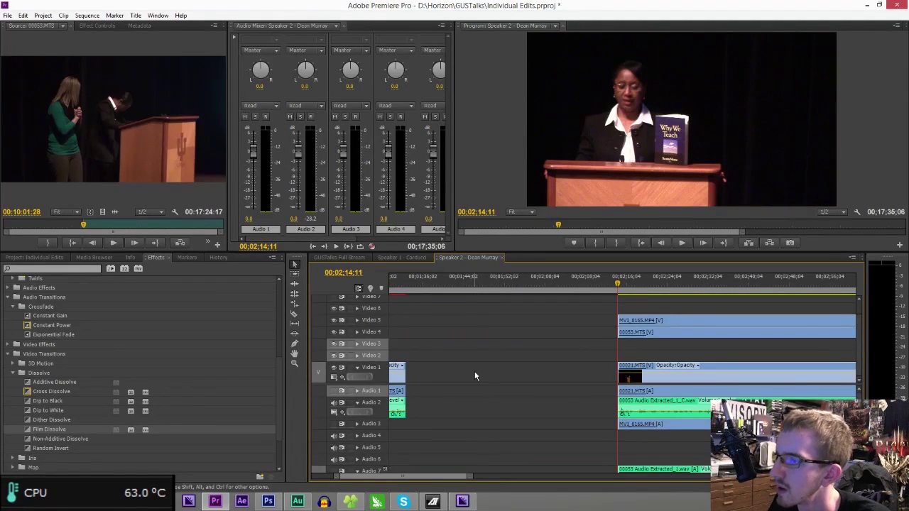
pyautogui.click(474, 372)
pyautogui.press('Delete')
pyautogui.click(406, 290)
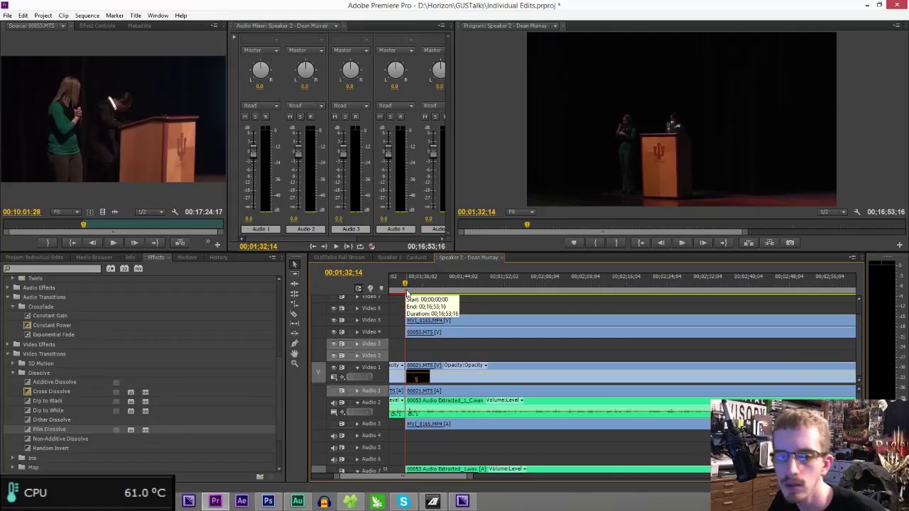
pyautogui.press('space')
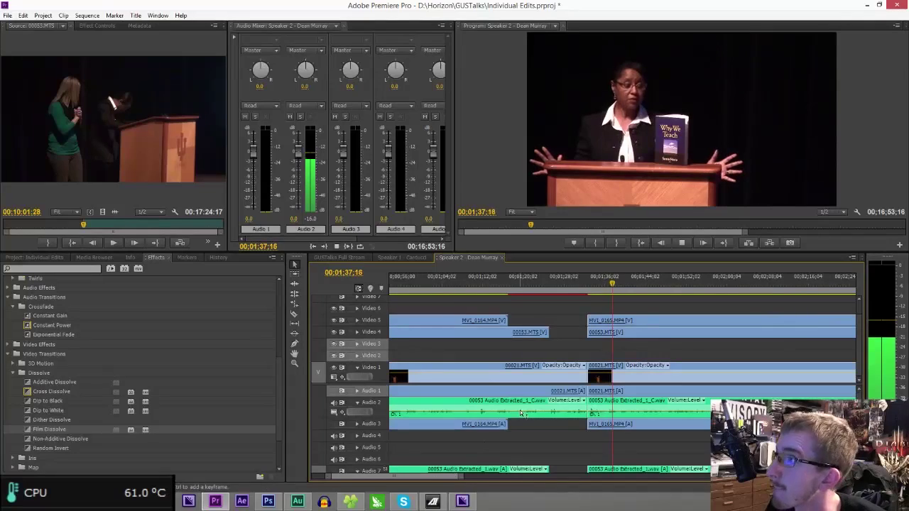
pyautogui.press('space')
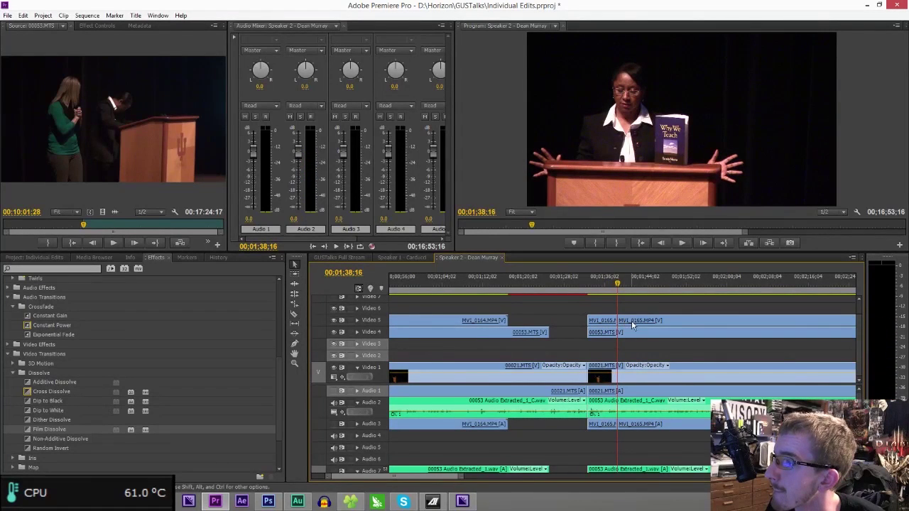
# - Move MVI_0165 to the top video track and split 00021.MTS at 00:02:19:17
pyautogui.moveTo(659, 325); pyautogui.dragTo(657, 306)
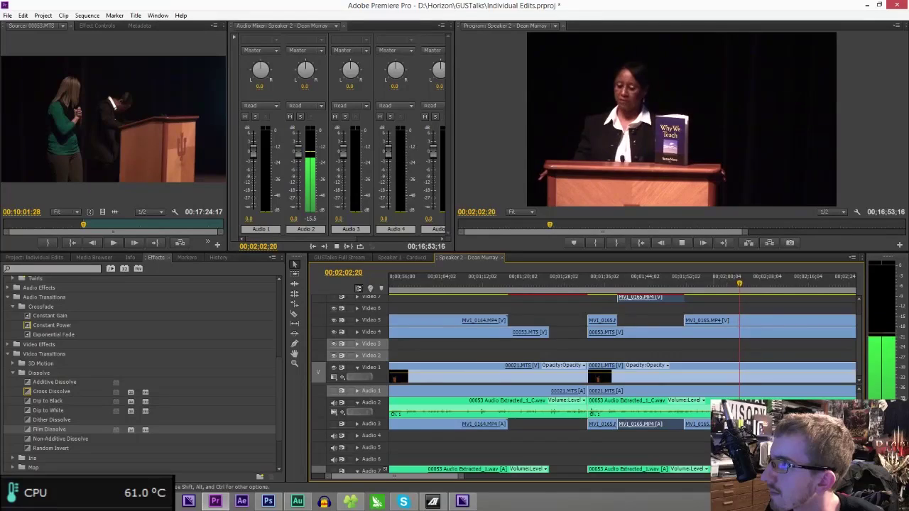
pyautogui.moveTo(451, 478); pyautogui.dragTo(458, 478)
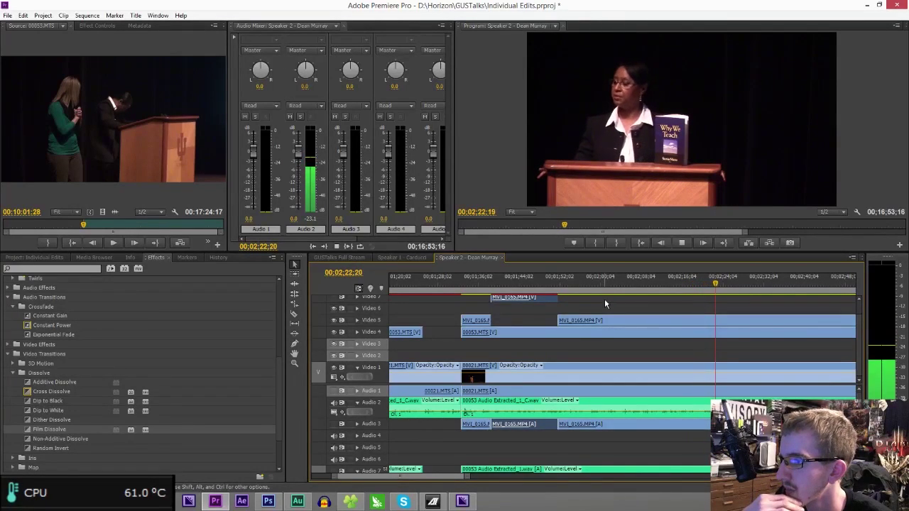
pyautogui.click(700, 279)
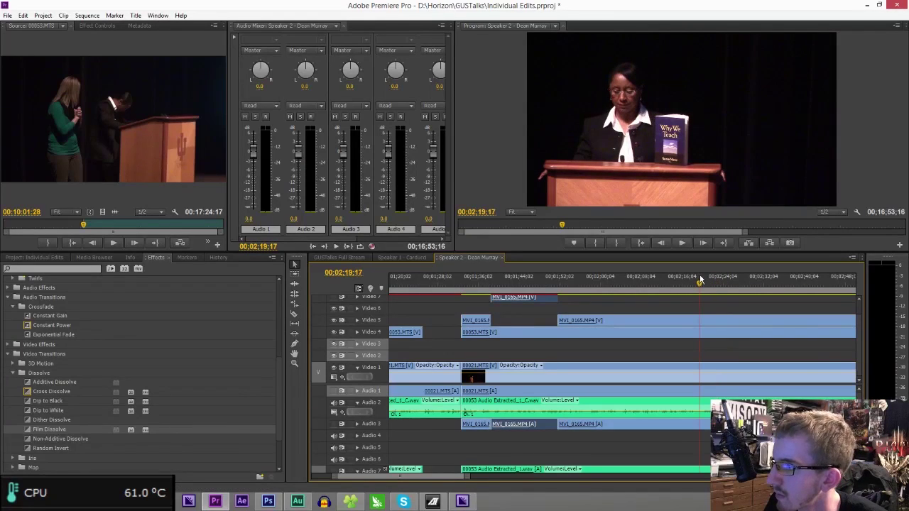
pyautogui.click(701, 279)
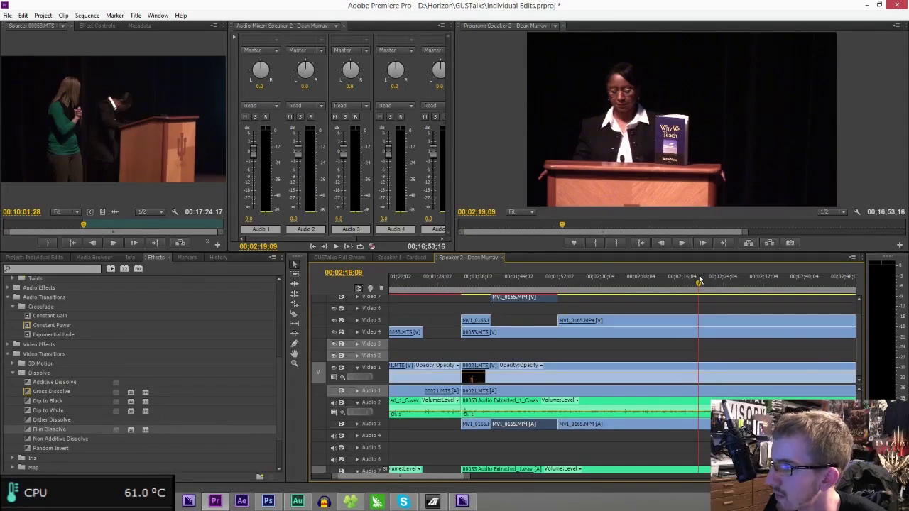
pyautogui.click(700, 390)
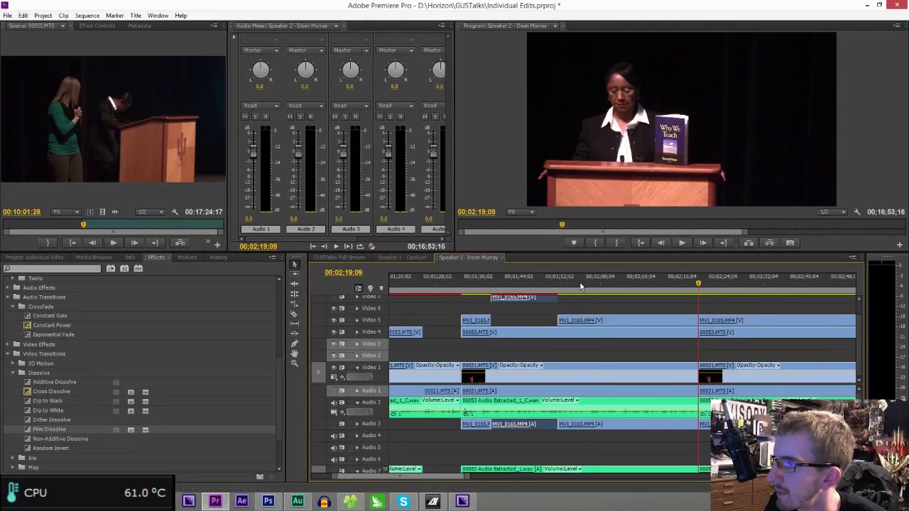
# - Try deleting the MVI_0165 and 00053 close-up clips after 00:02:01, then undo
pyautogui.click(601, 281)
pyautogui.press('space')
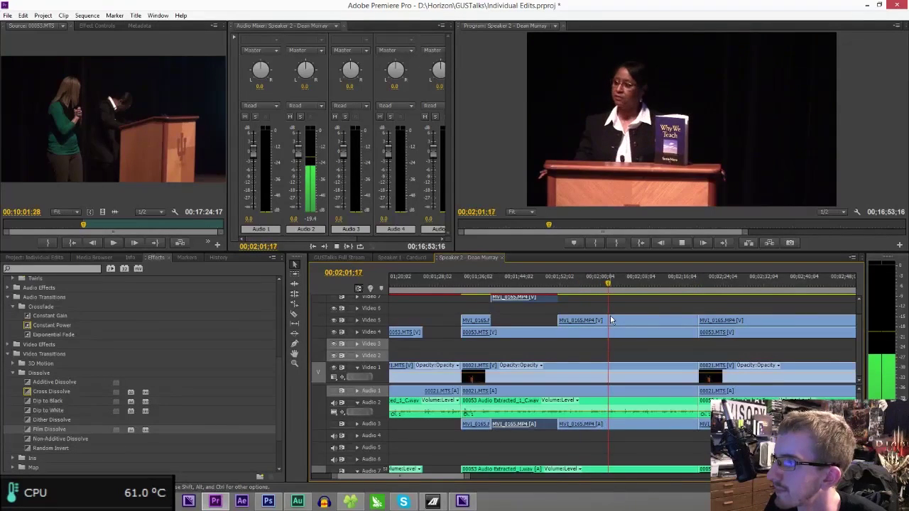
pyautogui.press('space')
pyautogui.press('c')
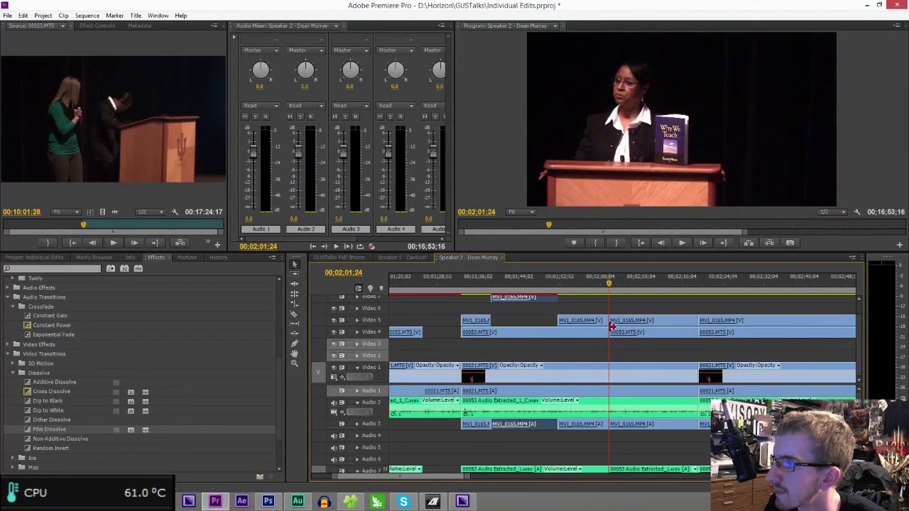
pyautogui.moveTo(629, 306); pyautogui.dragTo(632, 342)
pyautogui.press('Delete')
pyautogui.press('space')
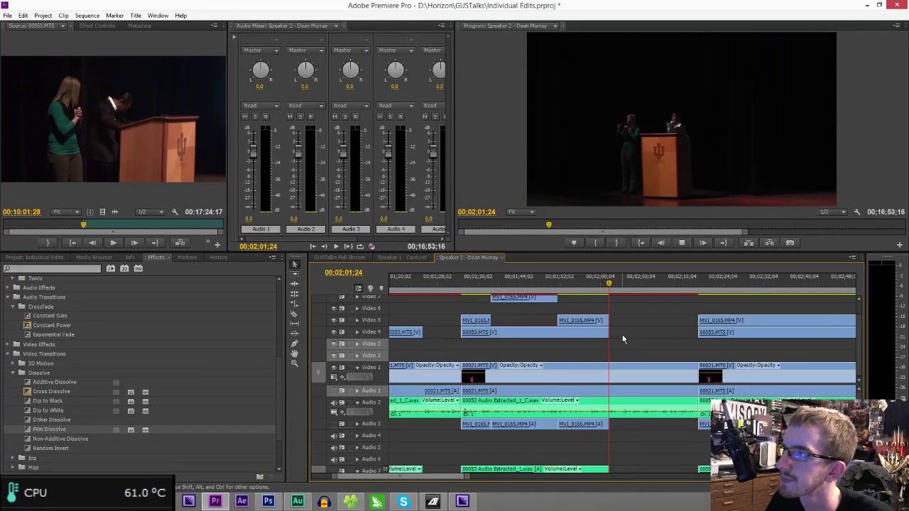
pyautogui.press('space')
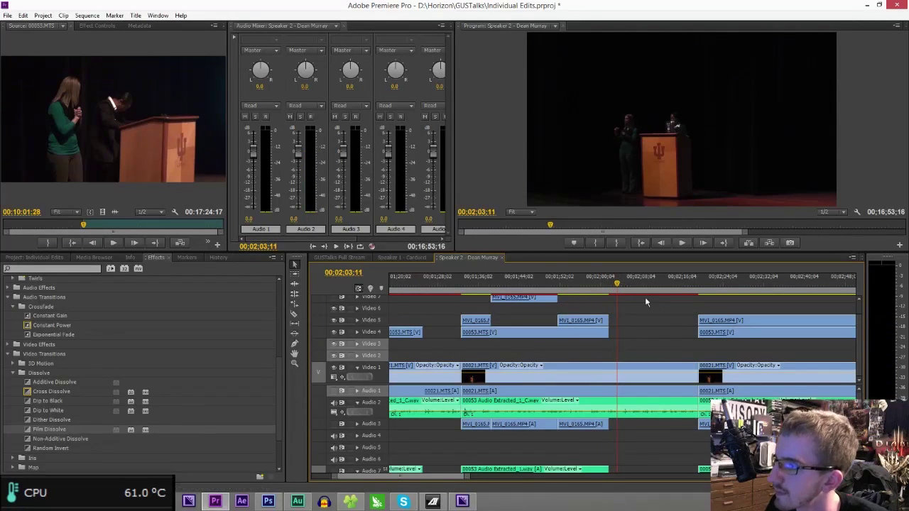
pyautogui.hotkey('ctrl', 'z')
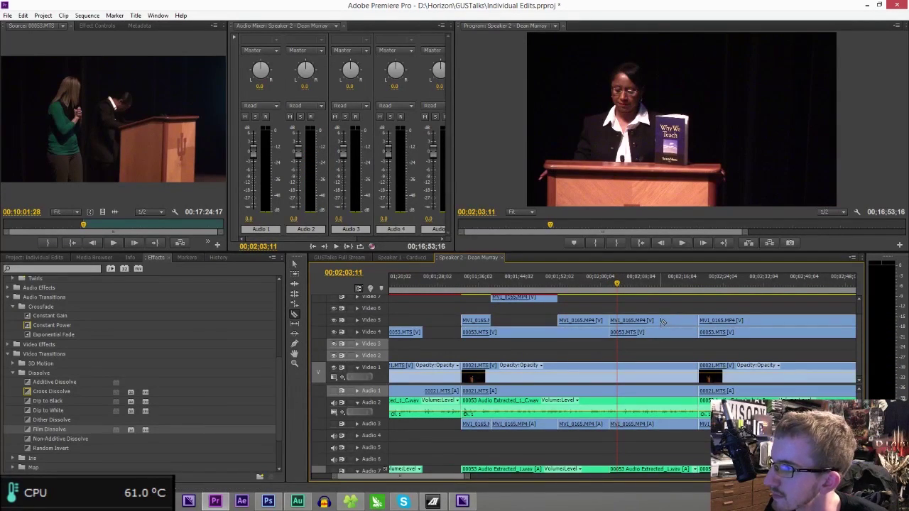
# - Delete the two MVI_0165 close-up pieces individually, review the section, and zoom out
pyautogui.click(675, 324)
pyautogui.press('Delete')
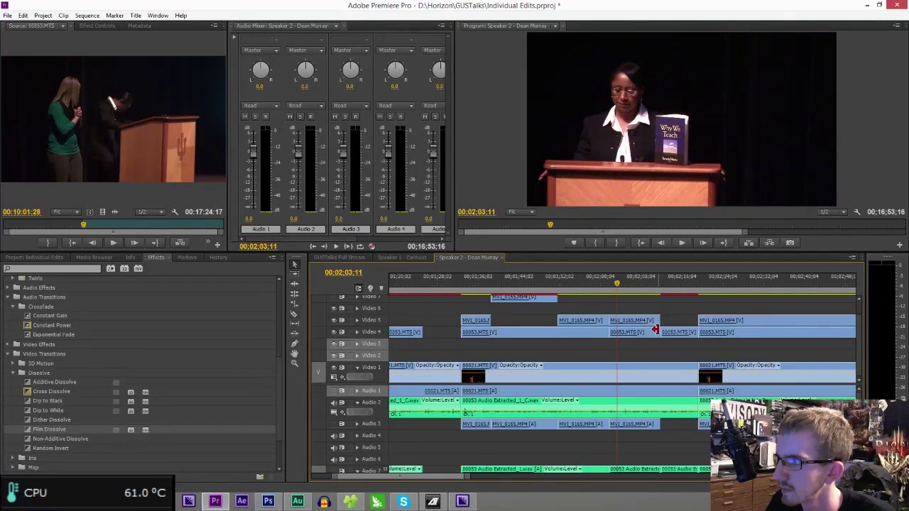
pyautogui.click(651, 320)
pyautogui.press('Delete')
pyautogui.press('space')
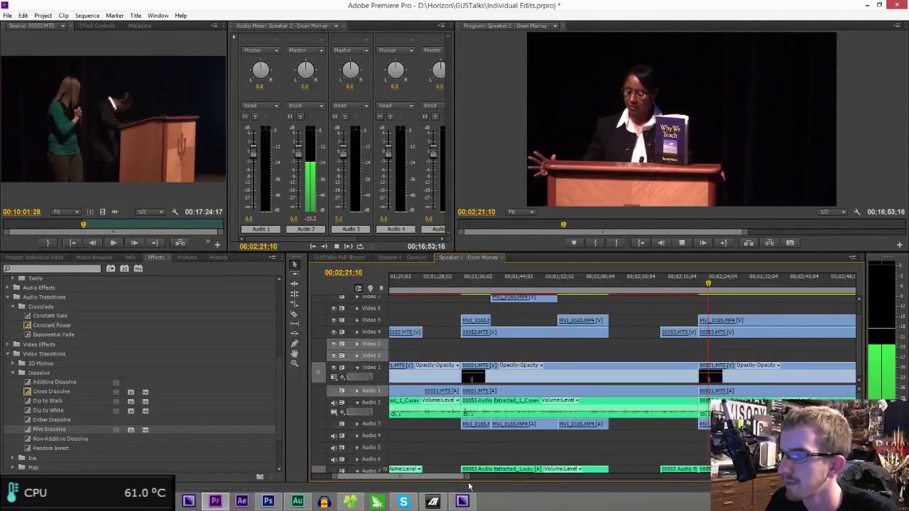
pyautogui.press('space')
pyautogui.press('\\')
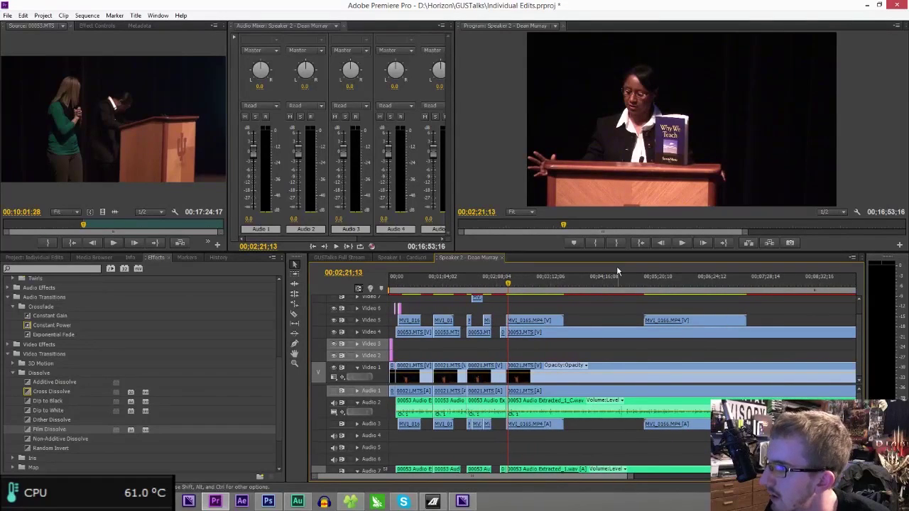
pyautogui.click(618, 267)
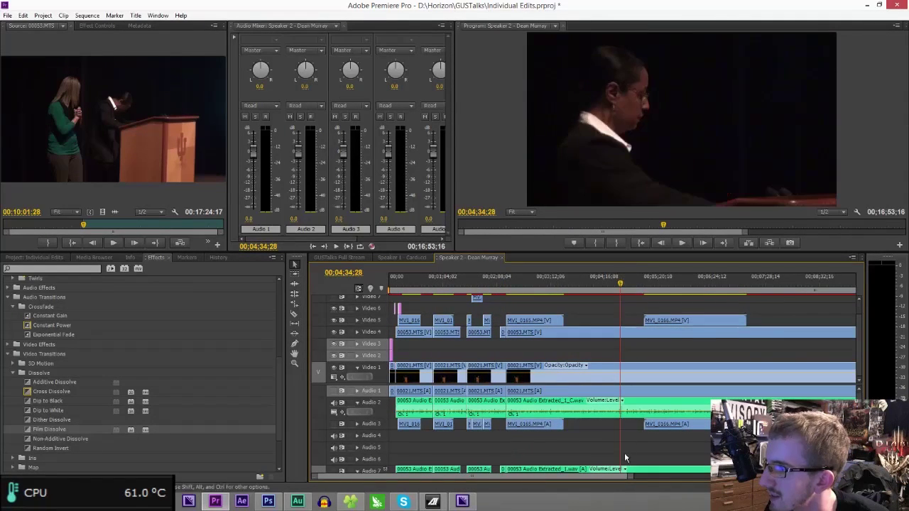
pyautogui.moveTo(630, 478); pyautogui.dragTo(544, 478)
pyautogui.press('space')
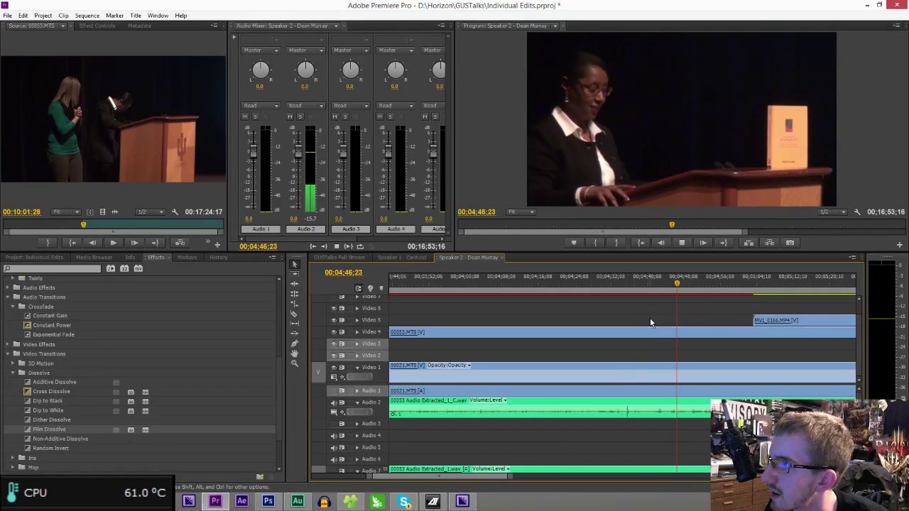
pyautogui.click(547, 279)
pyautogui.press('space')
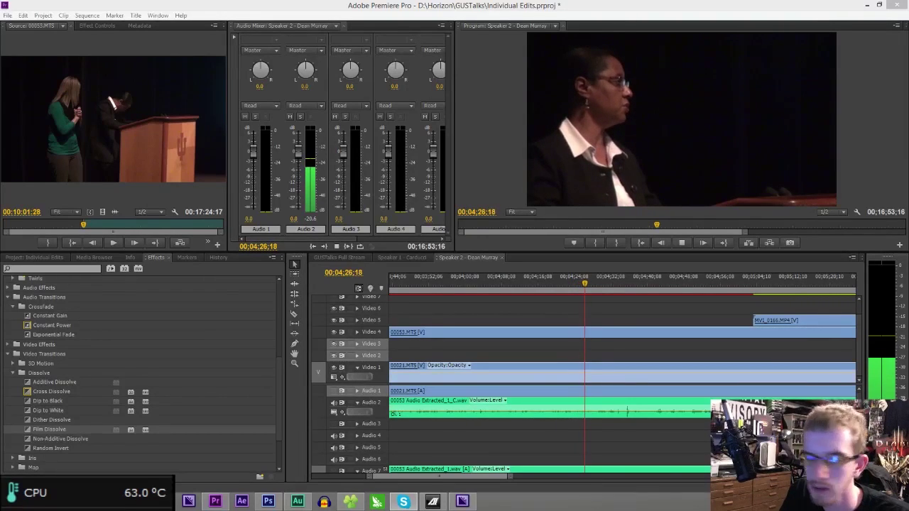
# - Razor all tracks at 00:04:17:28
pyautogui.click(578, 291)
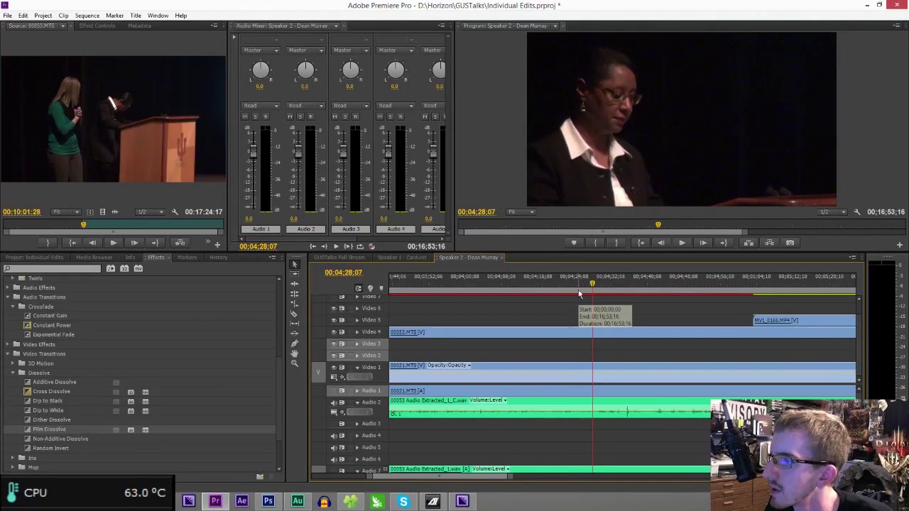
pyautogui.click(557, 291)
pyautogui.press('space')
pyautogui.moveTo(555, 291); pyautogui.dragTo(532, 291)
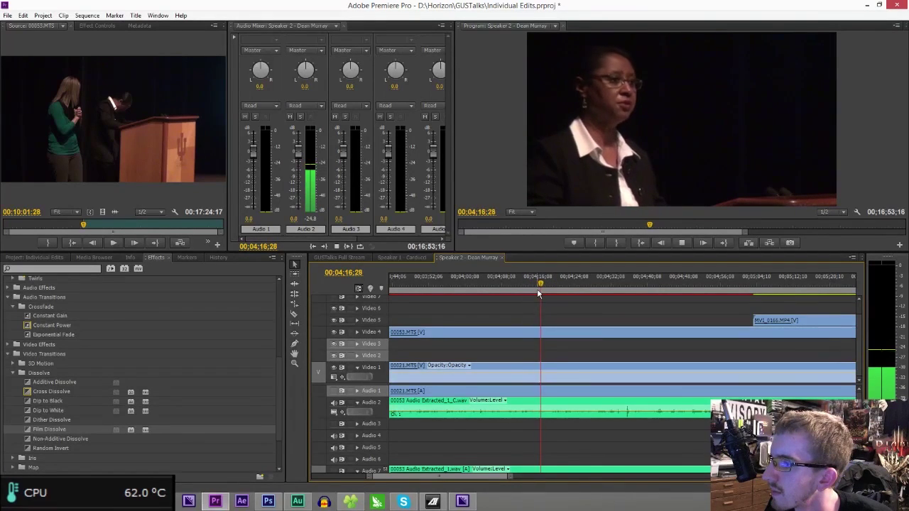
pyautogui.press('space')
pyautogui.press('c')
pyautogui.click(546, 404)
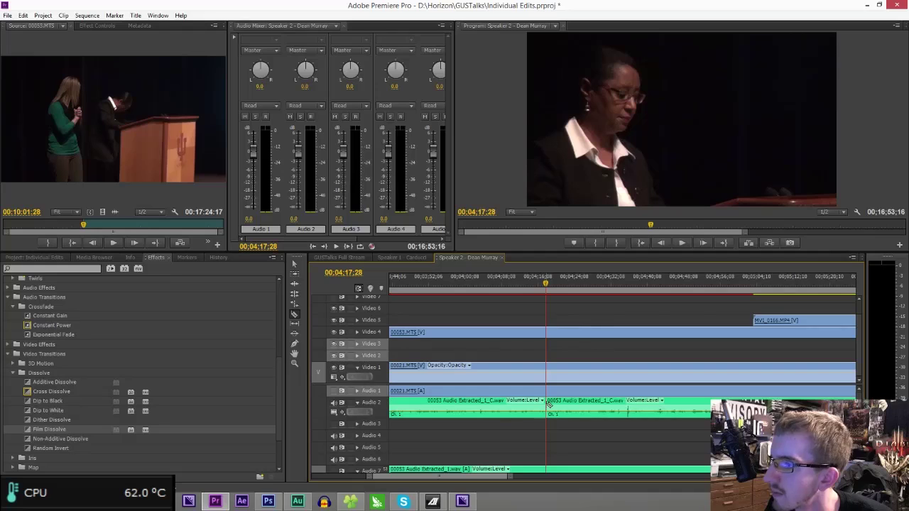
pyautogui.click(546, 392)
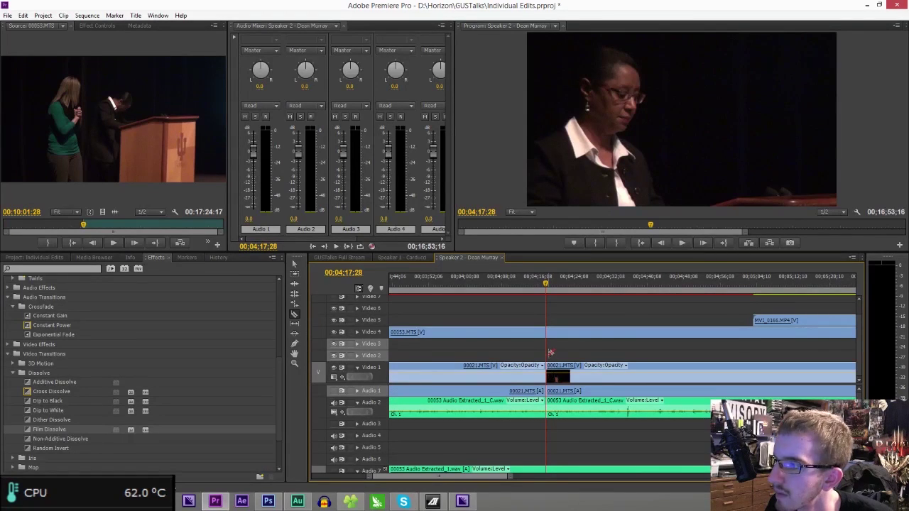
# - Delete the unwanted clips before 00:04:17:28 and ripple-delete the gap
pyautogui.moveTo(507, 475); pyautogui.dragTo(561, 477)
pyautogui.moveTo(554, 303); pyautogui.dragTo(536, 466)
pyautogui.press('Delete')
pyautogui.click(521, 373)
pyautogui.press('Delete')
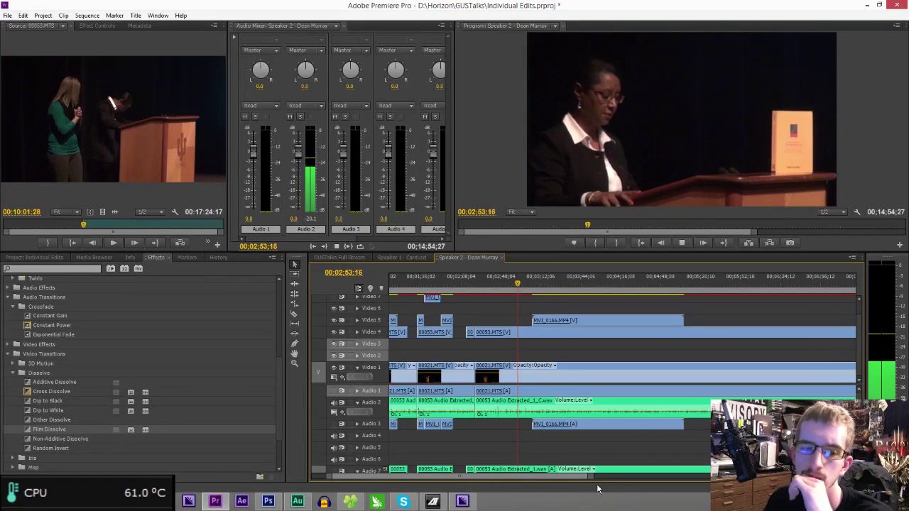
# - Split the 00021.MTS clip and its audio at 00:02:57:08, then play on from about 3:15
pyautogui.moveTo(589, 475); pyautogui.dragTo(538, 476)
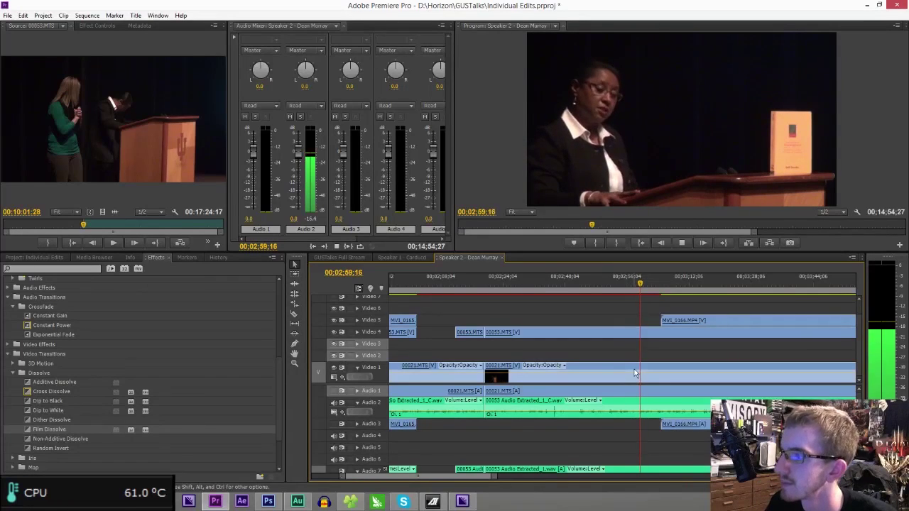
pyautogui.click(632, 289)
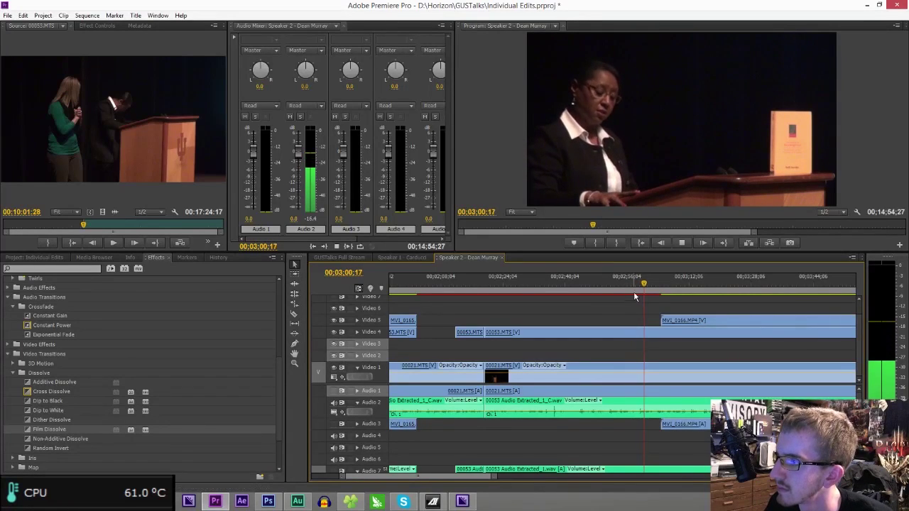
pyautogui.click(632, 364)
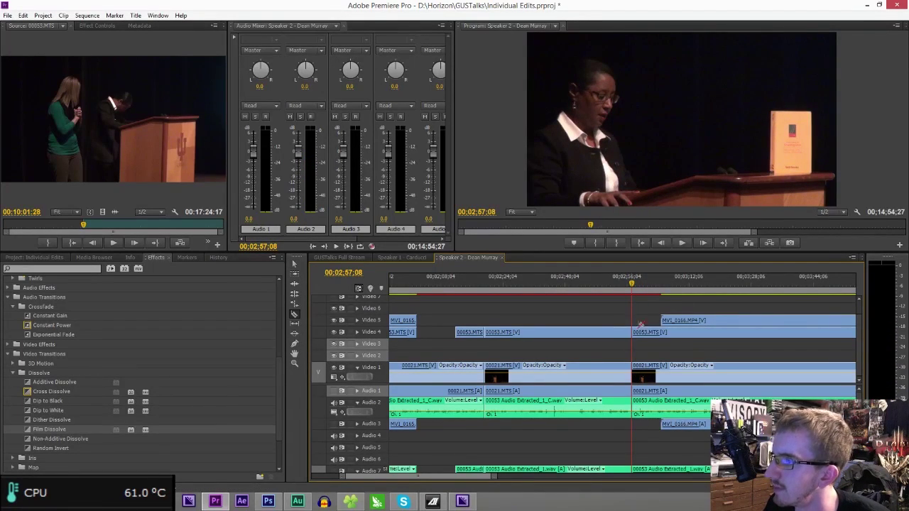
pyautogui.click(703, 284)
pyautogui.press('space')
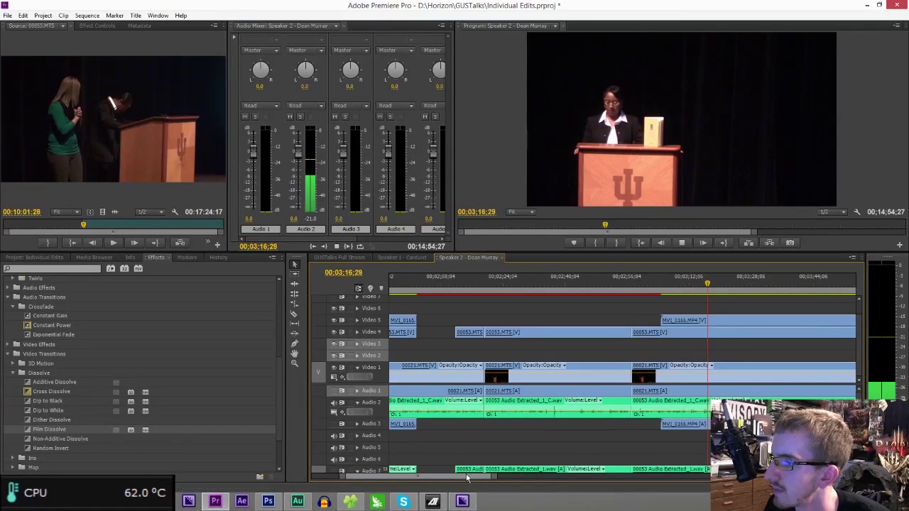
pyautogui.scroll(-3, 472, 478)
pyautogui.moveTo(472, 478); pyautogui.dragTo(478, 480)
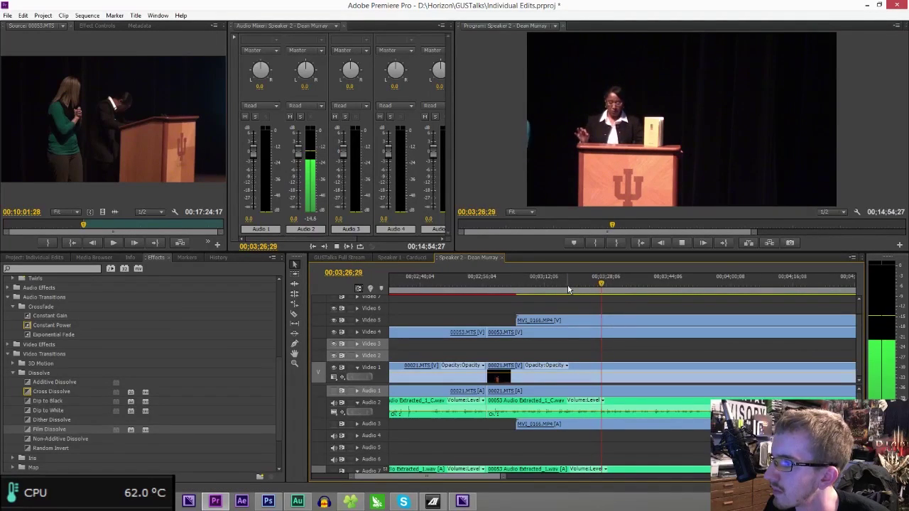
pyautogui.click(632, 286)
pyautogui.click(648, 286)
pyautogui.press('space')
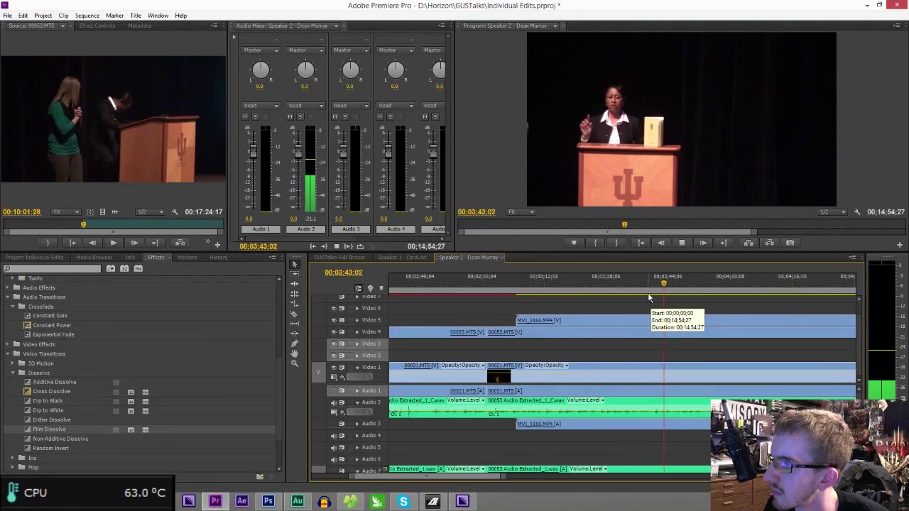
pyautogui.click(634, 284)
pyautogui.press('space')
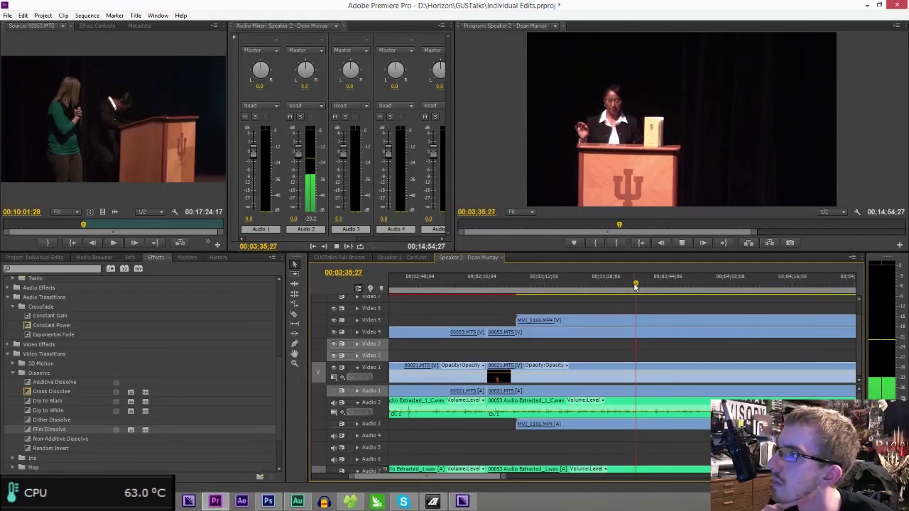
pyautogui.click(615, 285)
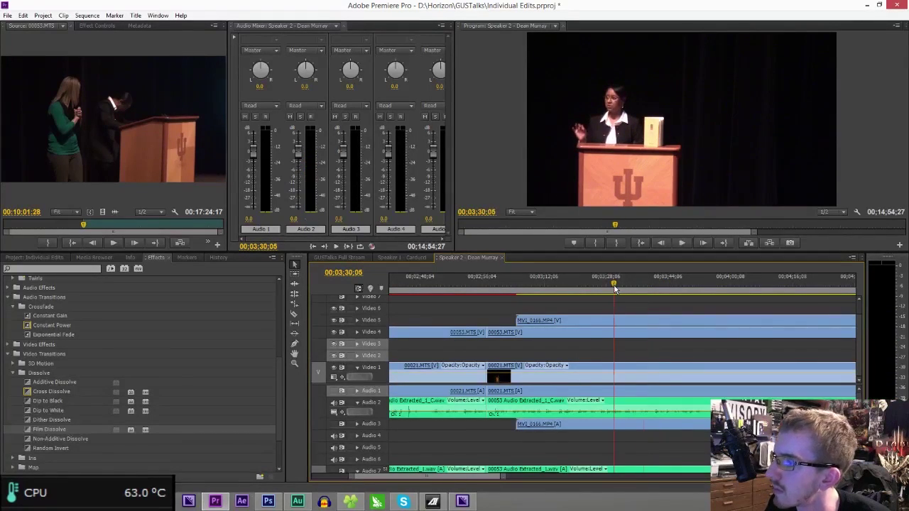
pyautogui.press('space')
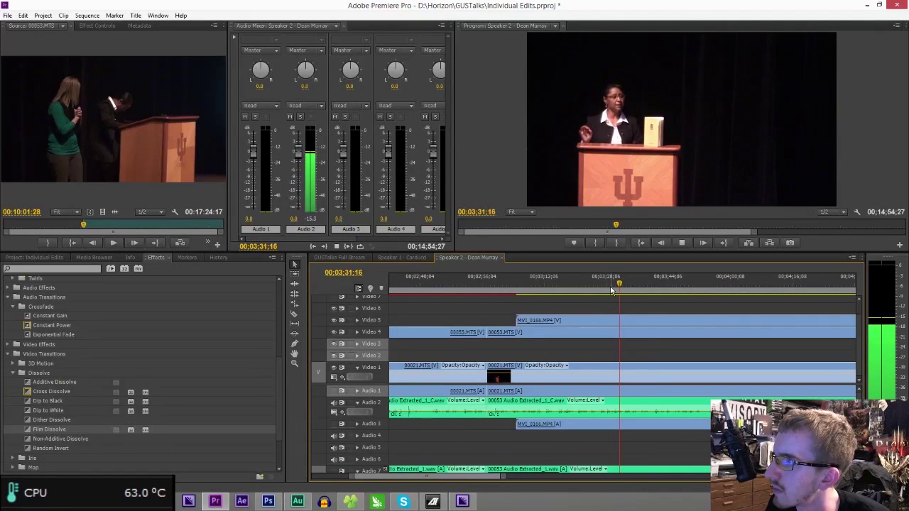
pyautogui.click(606, 288)
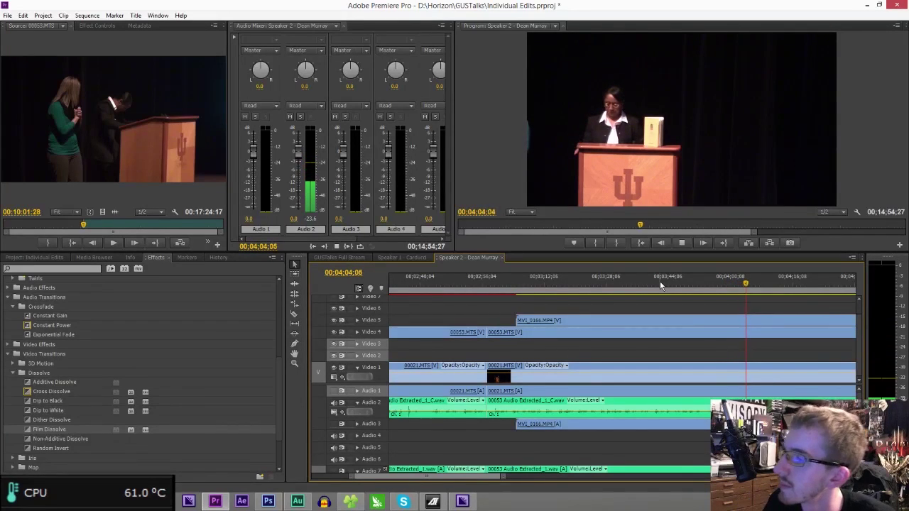
pyautogui.click(730, 287)
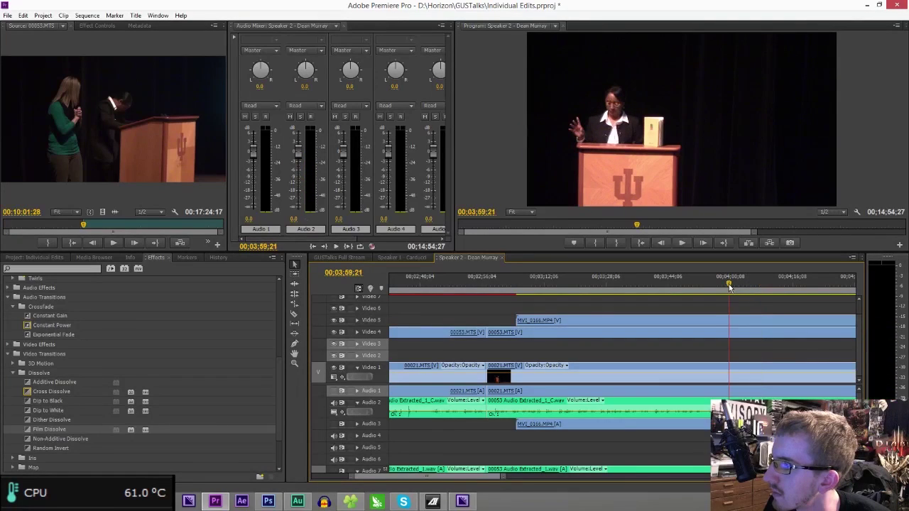
pyautogui.moveTo(731, 286); pyautogui.dragTo(746, 289)
pyautogui.press('space')
pyautogui.moveTo(468, 480); pyautogui.dragTo(474, 479)
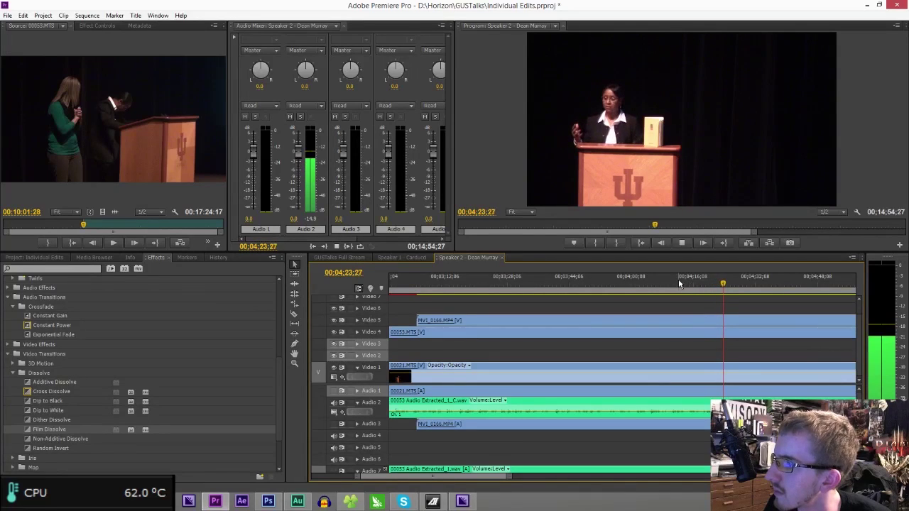
# - Razor Audio 2, Video 1/Audio 1 and Video 4/Audio 7 at 8:00:13
pyautogui.moveTo(509, 475); pyautogui.dragTo(646, 419)
pyautogui.click(795, 282)
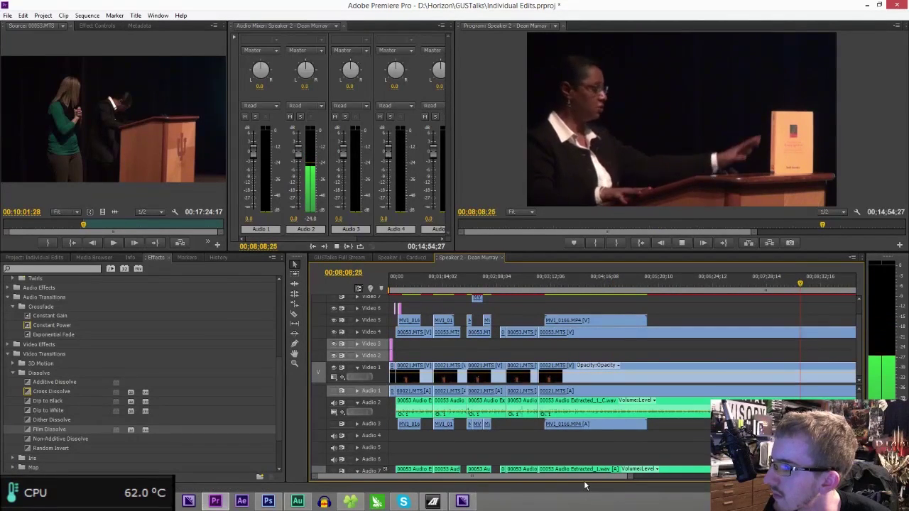
pyautogui.moveTo(583, 476); pyautogui.dragTo(618, 474)
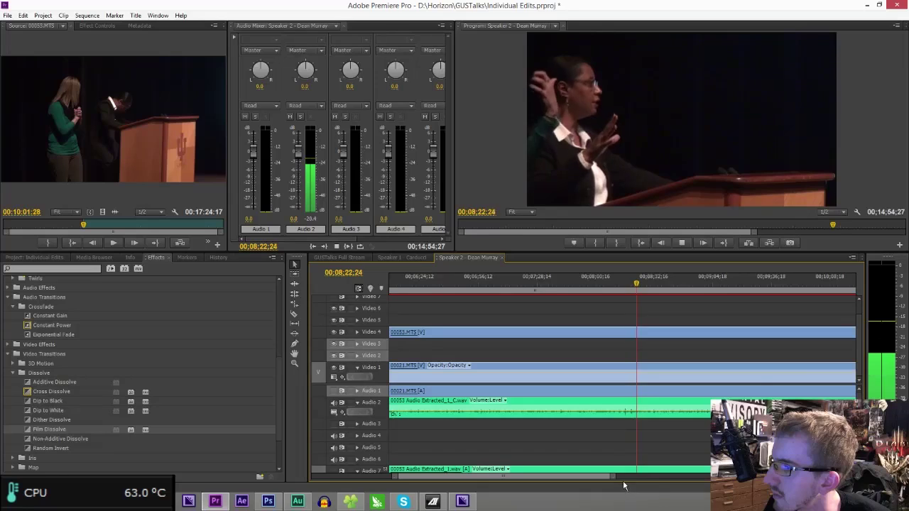
pyautogui.moveTo(614, 477); pyautogui.dragTo(598, 477)
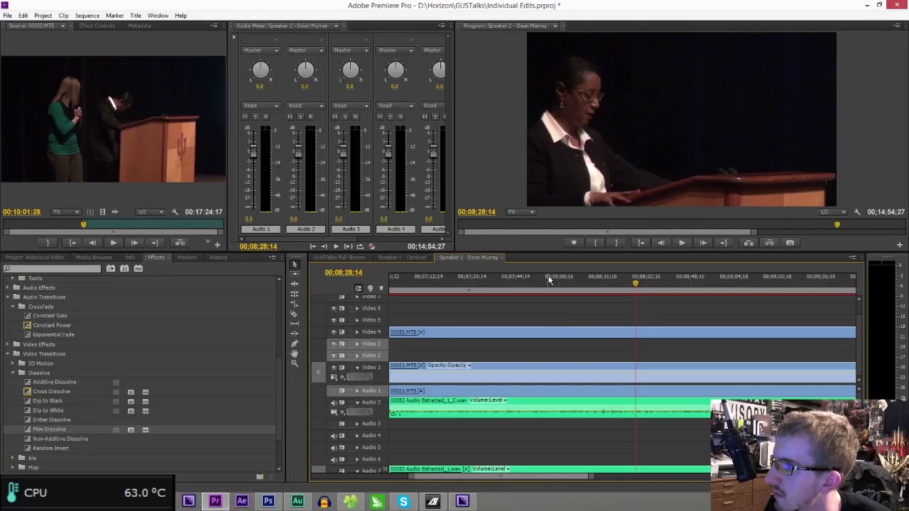
pyautogui.moveTo(553, 278); pyautogui.dragTo(561, 280)
pyautogui.press('space')
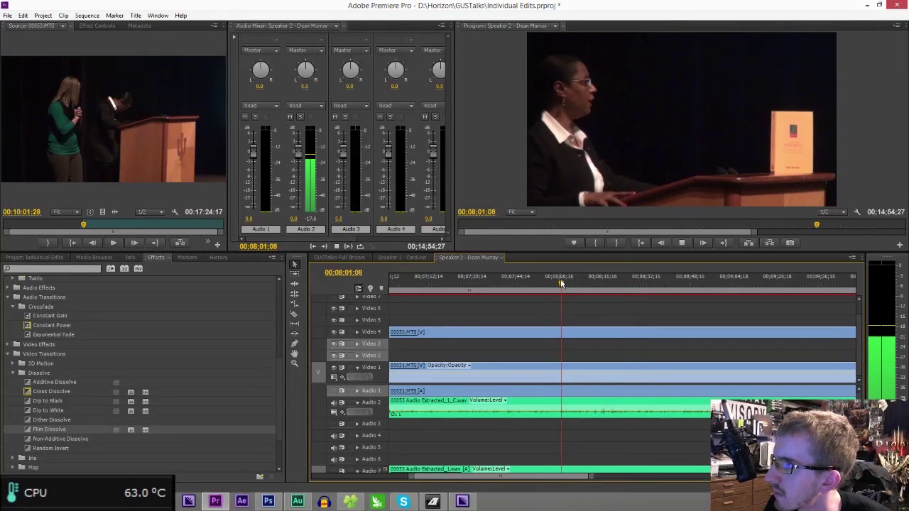
pyautogui.click(559, 286)
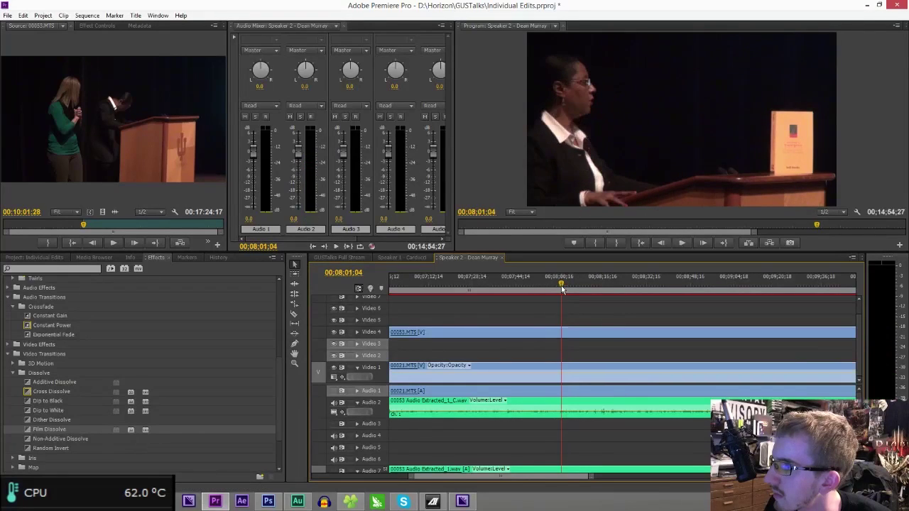
pyautogui.press('c')
pyautogui.click(559, 402)
pyautogui.click(561, 375)
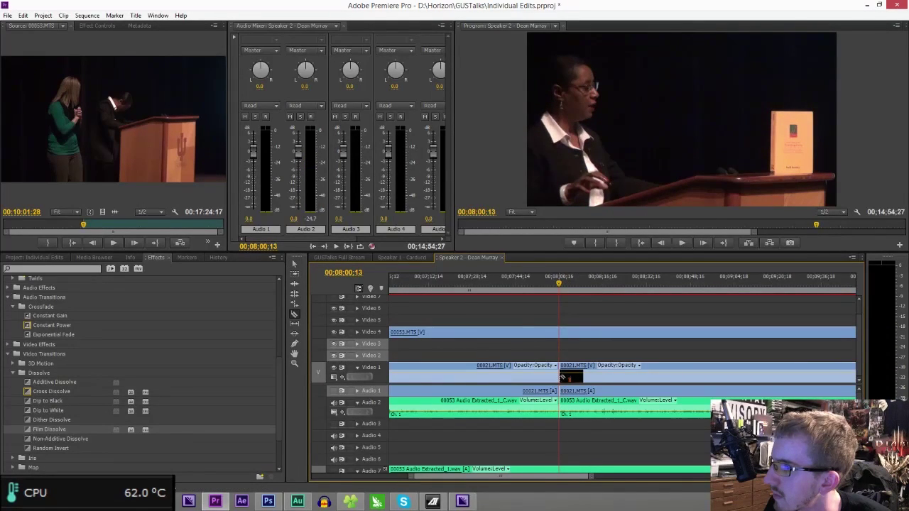
pyautogui.click(561, 333)
# - Delete the clips before 8:00:13, ripple-delete the gap, and review from about 2:51
pyautogui.press('v')
pyautogui.moveTo(590, 478); pyautogui.dragTo(700, 495)
pyautogui.moveTo(494, 306); pyautogui.dragTo(538, 450)
pyautogui.press('Delete')
pyautogui.click(506, 375)
pyautogui.press('Delete')
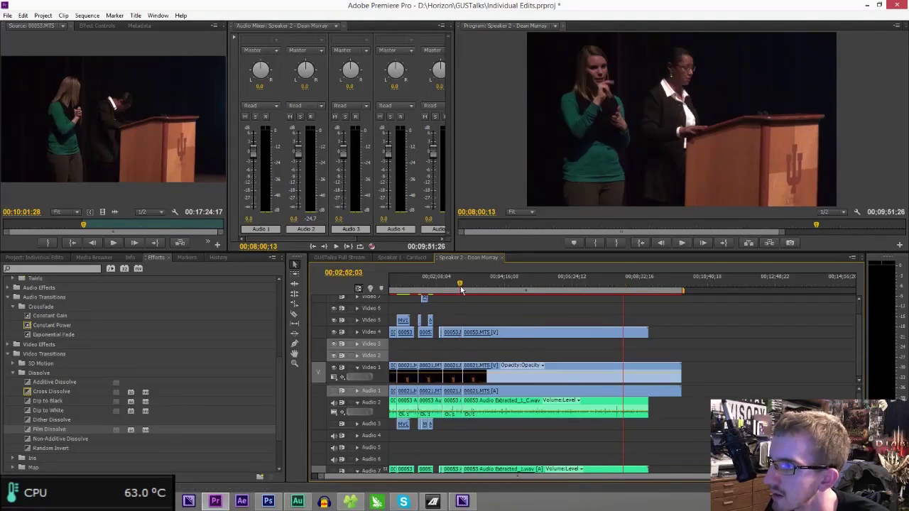
pyautogui.click(458, 282)
pyautogui.moveTo(711, 477); pyautogui.dragTo(623, 471)
pyautogui.press('space')
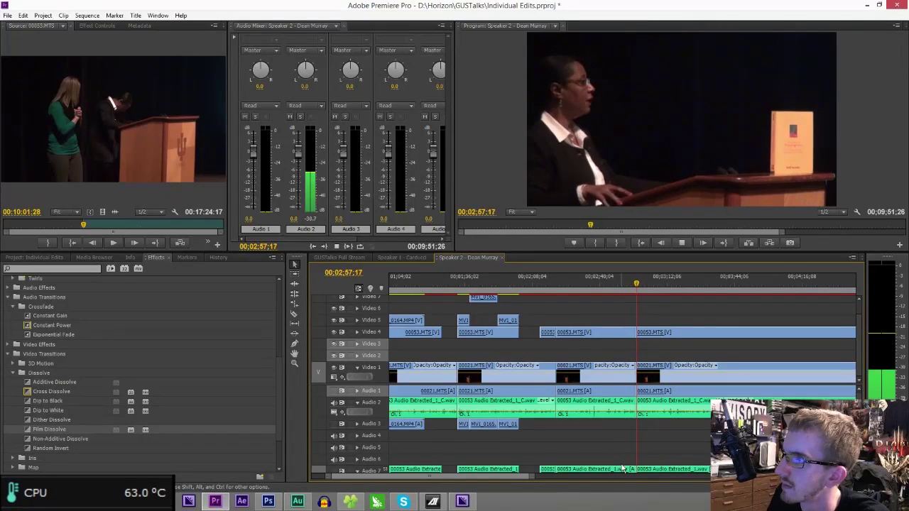
# - Ripple-delete the 38-second section near 2:58:08 with Shift+Delete
pyautogui.press('space')
pyautogui.moveTo(585, 313); pyautogui.dragTo(601, 370)
pyautogui.hotkey('shift', 'Delete')
# - Split the Video 4 clip at 2:34:18 and play on from about 2:39
pyautogui.click(556, 285)
pyautogui.press('space')
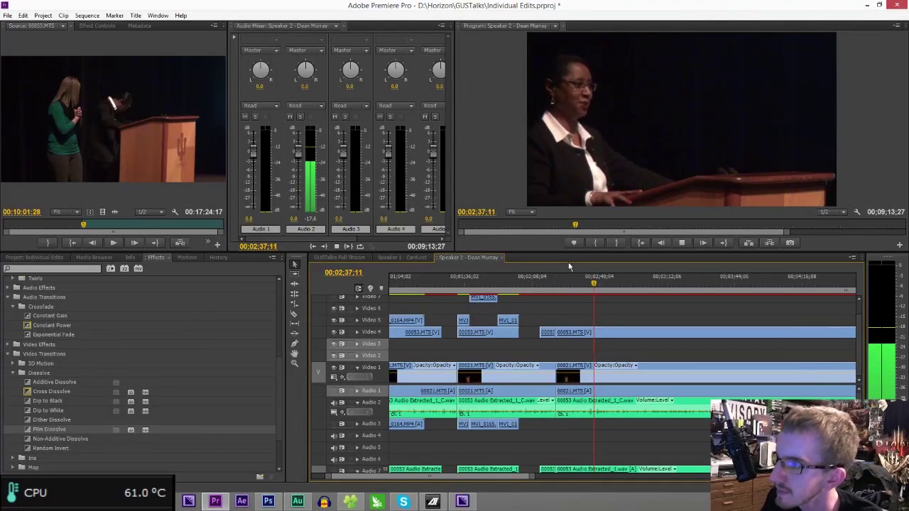
pyautogui.click(589, 282)
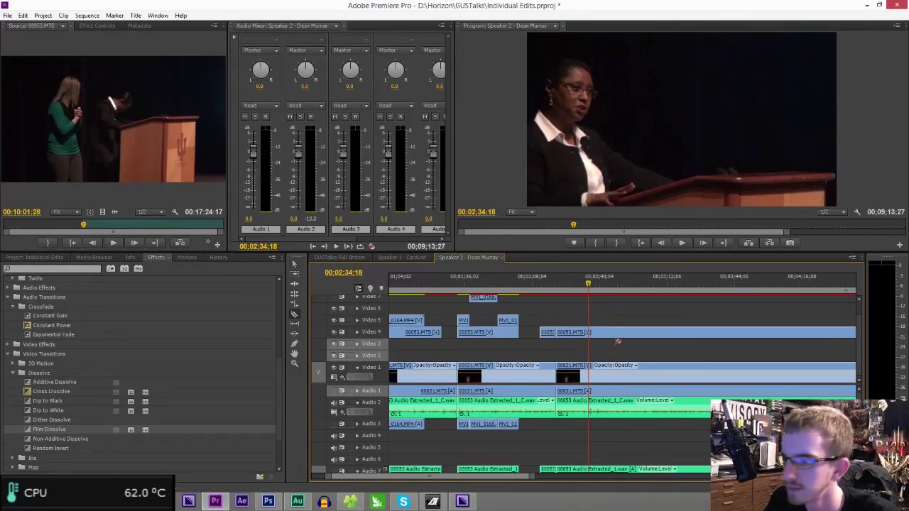
pyautogui.click(589, 334)
pyautogui.click(598, 284)
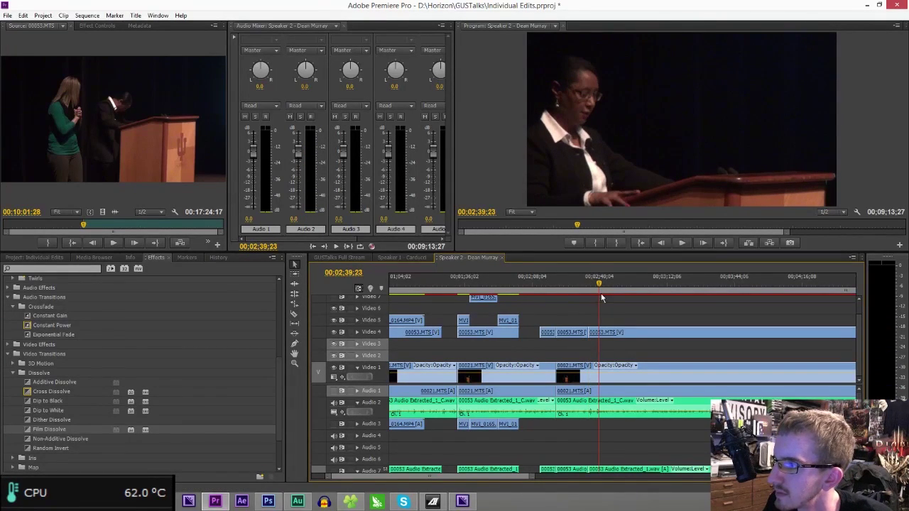
pyautogui.press('space')
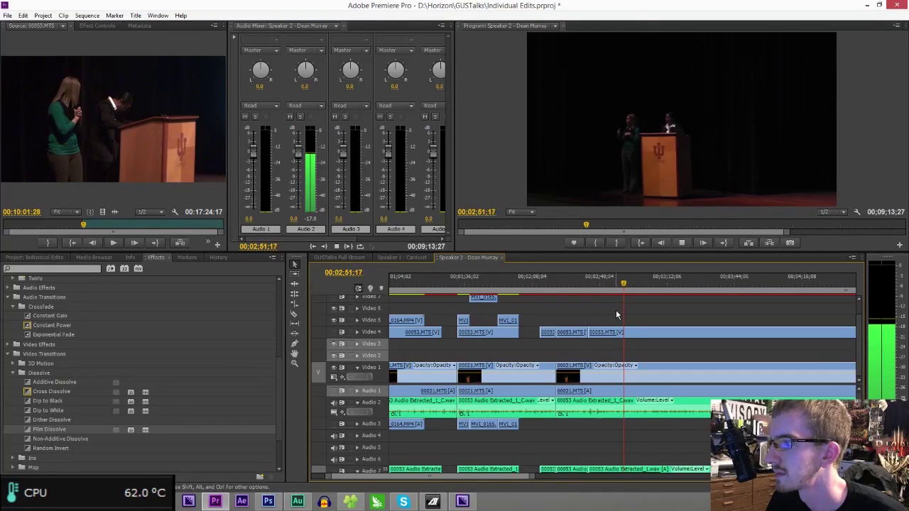
# - Cut Video 4 at 2:52:16 and lift the 00053.MTS piece onto the top track
pyautogui.press('c')
pyautogui.click(626, 332)
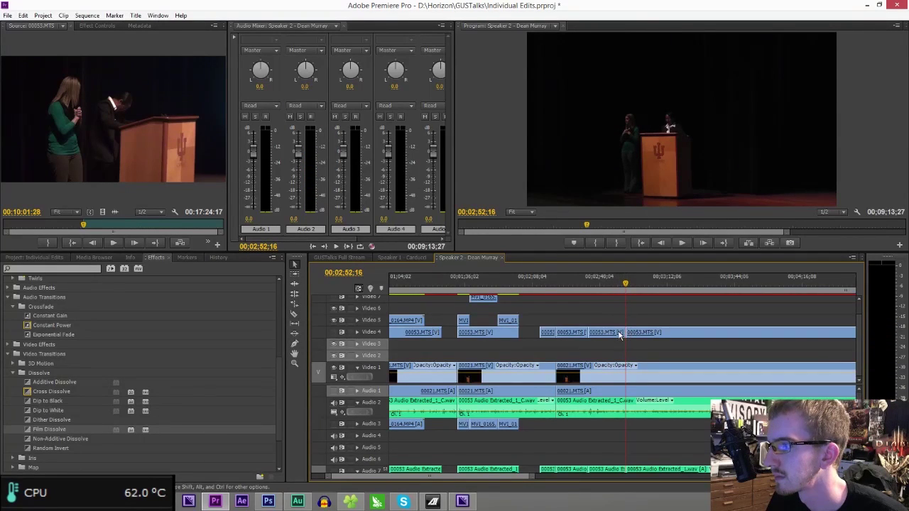
pyautogui.moveTo(615, 321); pyautogui.dragTo(615, 298)
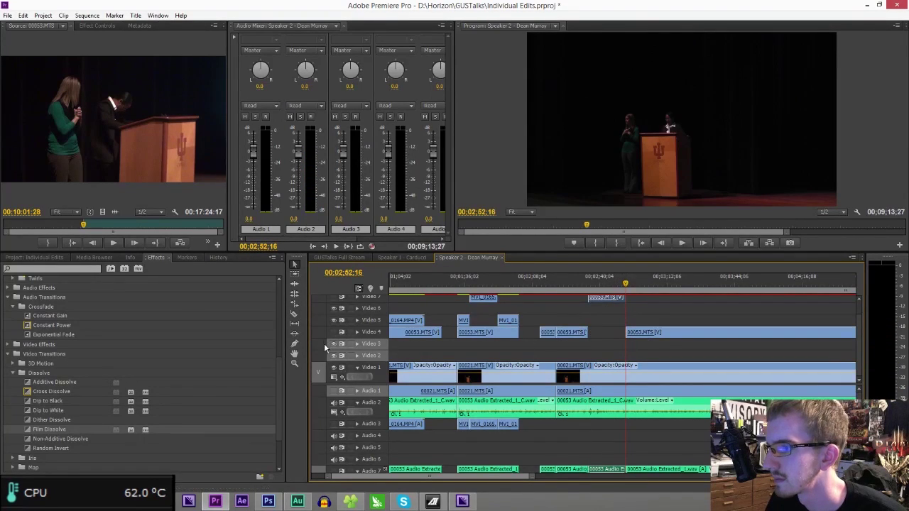
pyautogui.click(574, 281)
pyautogui.press('space')
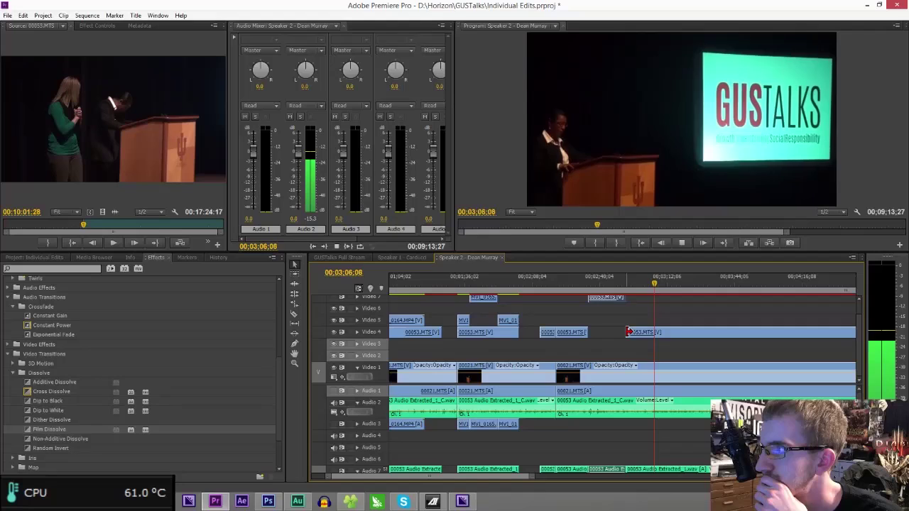
# - Trim about four seconds off the start of the Video 4 clip
pyautogui.moveTo(628, 332); pyautogui.dragTo(655, 334)
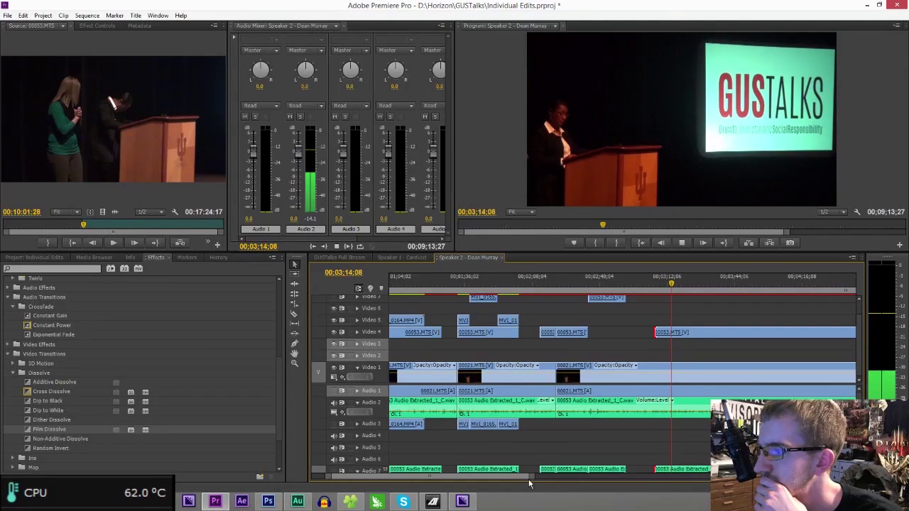
pyautogui.scroll(-1, 525, 481)
pyautogui.moveTo(526, 482); pyautogui.dragTo(541, 483)
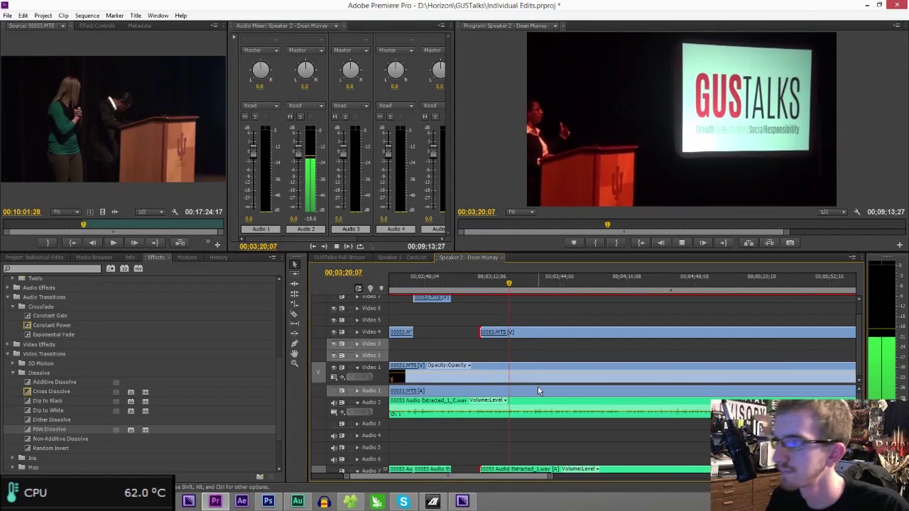
# - Split the Video 4 clip at 3:25:13 and delete the 00053.MTS piece up to 3:41:19 with its audio
pyautogui.press('space')
pyautogui.click(521, 332)
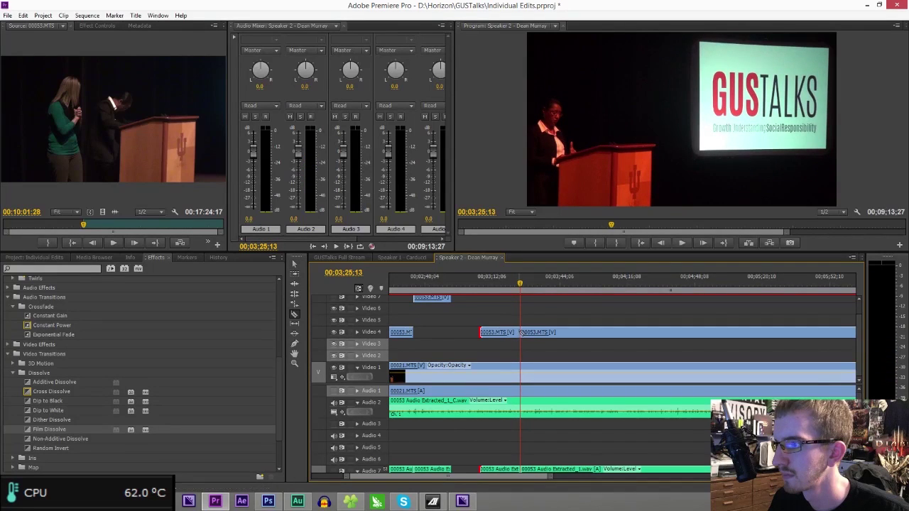
pyautogui.press('space')
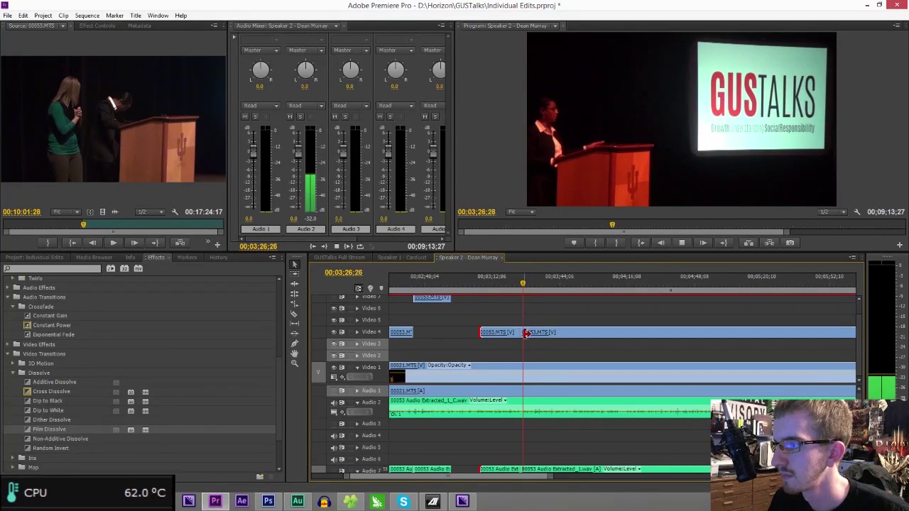
pyautogui.moveTo(551, 477); pyautogui.dragTo(579, 472)
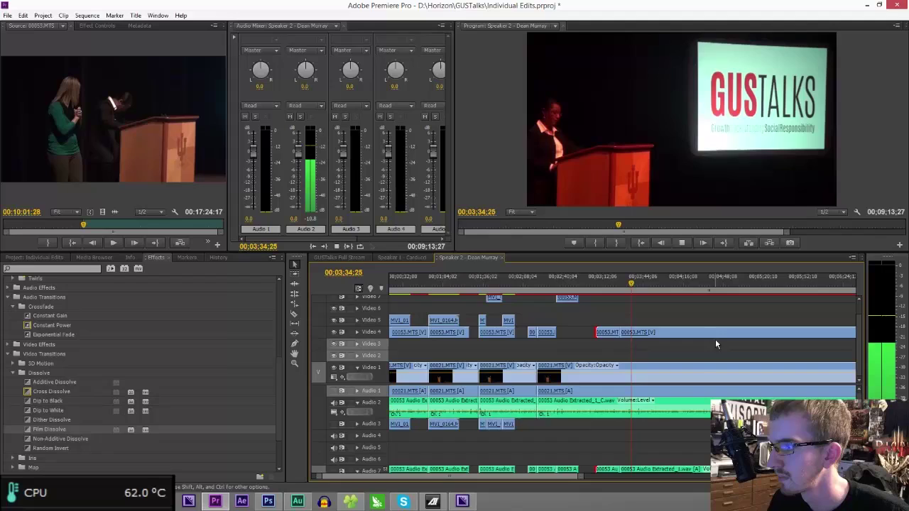
pyautogui.moveTo(579, 481); pyautogui.dragTo(539, 478)
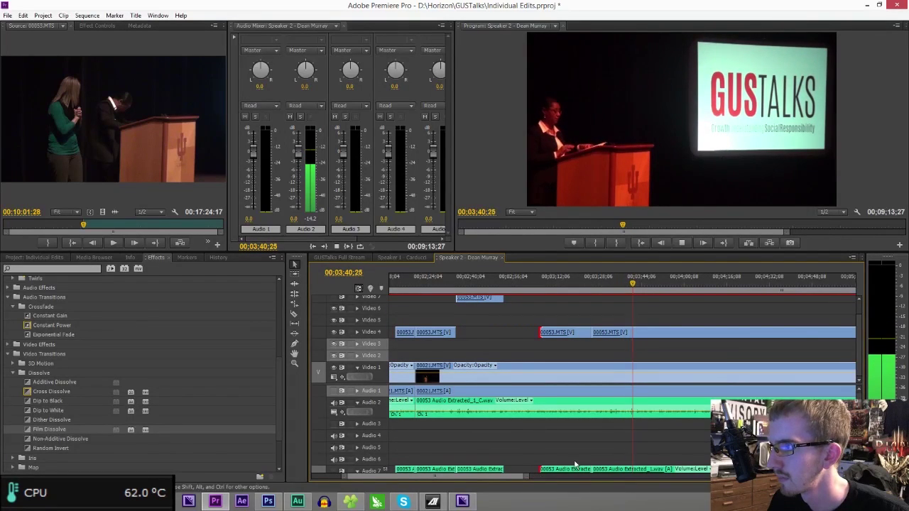
pyautogui.press('space')
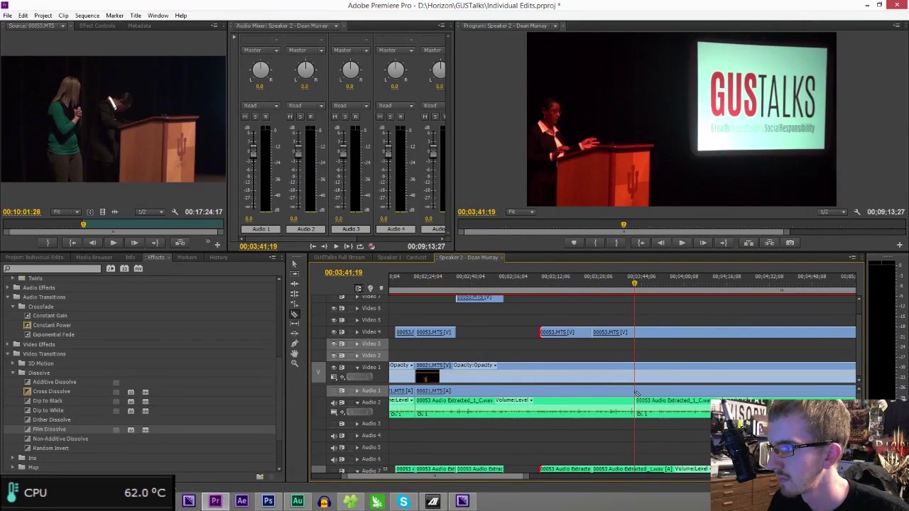
pyautogui.press('Delete')
pyautogui.click(600, 282)
pyautogui.press('space')
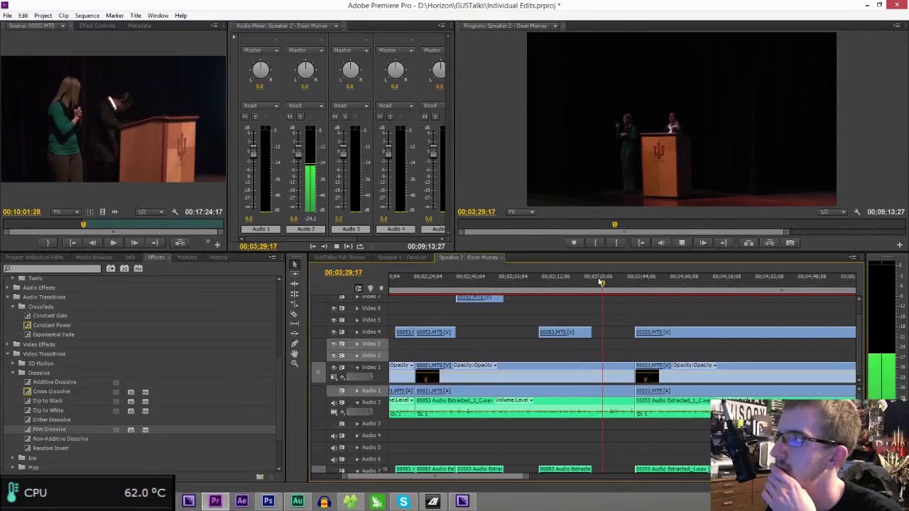
# - Play the Speaker 2 sequence from the beginning to review it, stopping near 3:14
pyautogui.moveTo(525, 477); pyautogui.dragTo(661, 477)
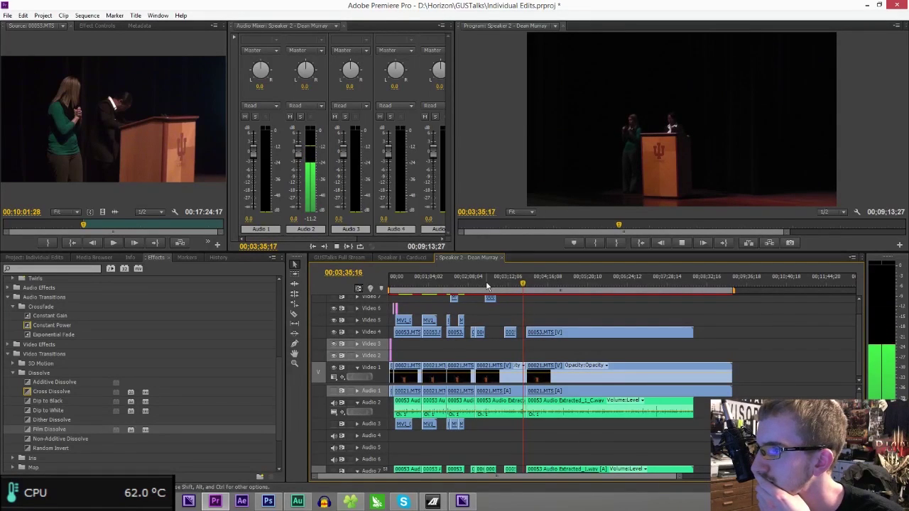
pyautogui.press('Home')
pyautogui.press('space')
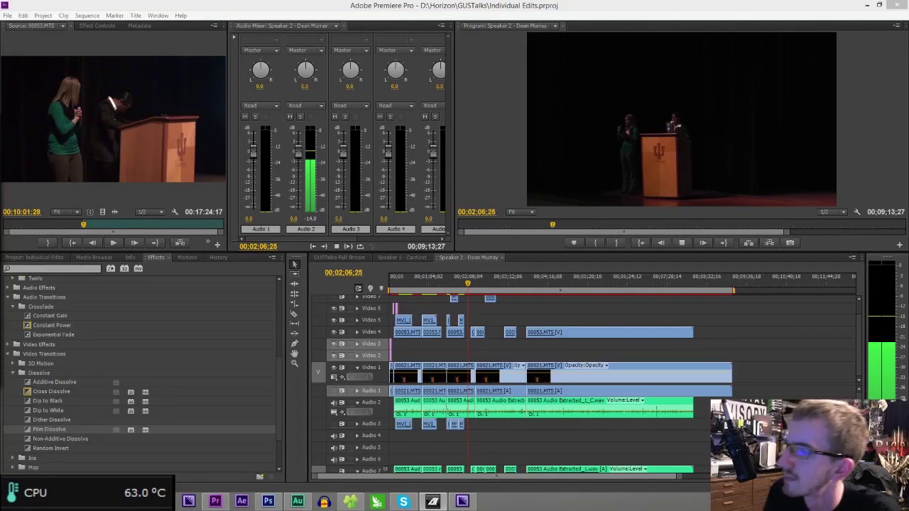
pyautogui.click(510, 284)
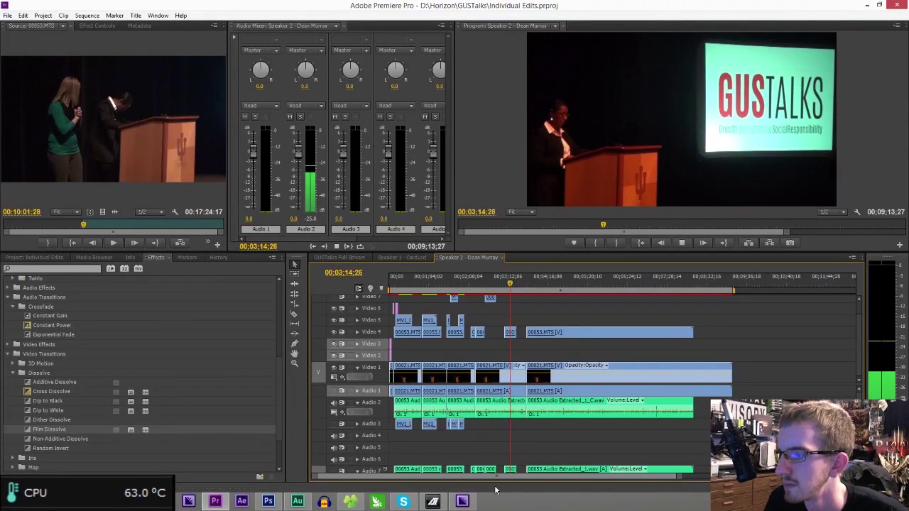
pyautogui.moveTo(677, 477); pyautogui.dragTo(532, 478)
pyautogui.click(671, 280)
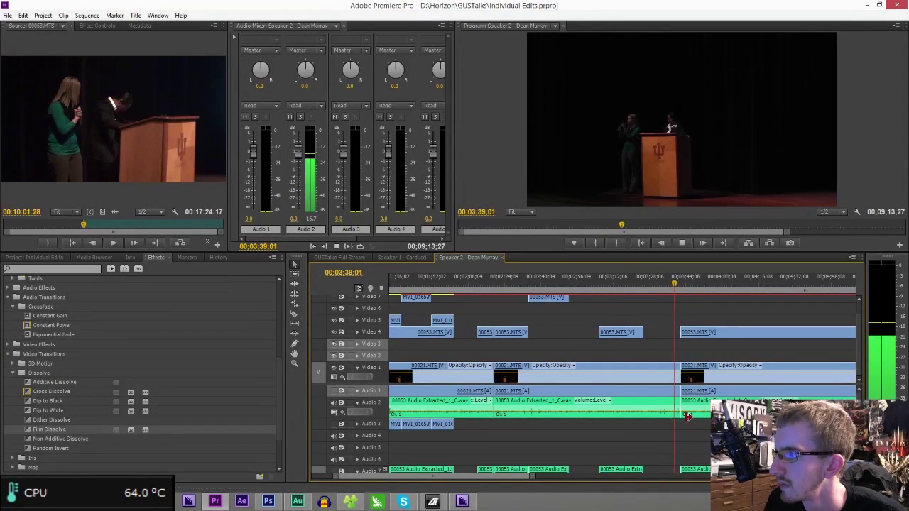
pyautogui.moveTo(532, 477); pyautogui.dragTo(533, 477)
pyautogui.press('space')
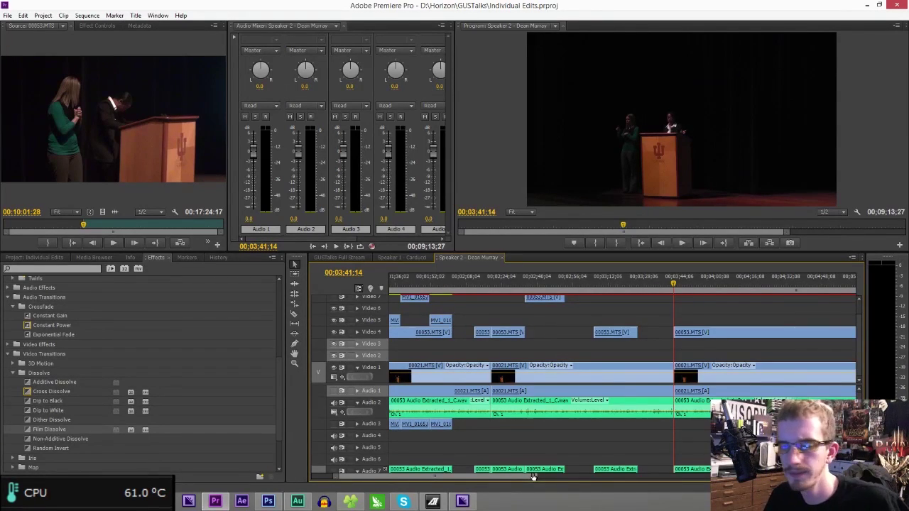
# - Zoom the timeline out and set the playhead exactly at 00:07:09:00
pyautogui.moveTo(532, 478)
pyautogui.mouseDown()
pyautogui.moveTo(683, 478)
pyautogui.moveTo(601, 473)
pyautogui.moveTo(661, 478)
pyautogui.mouseUp()
pyautogui.click(795, 285)
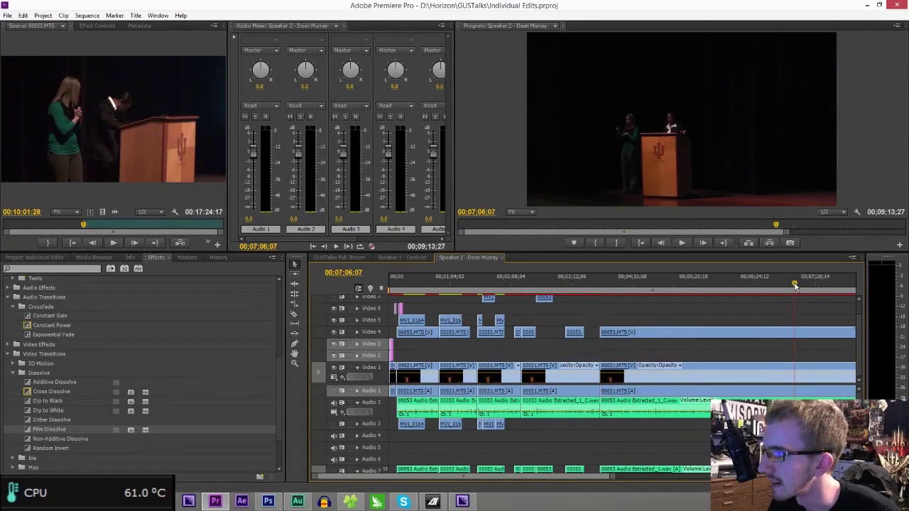
pyautogui.press('space')
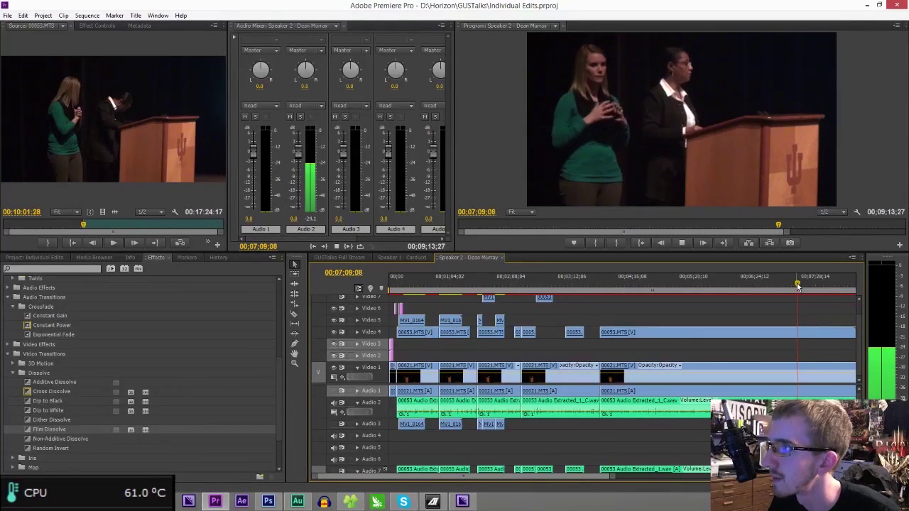
pyautogui.moveTo(593, 476)
pyautogui.mouseDown()
pyautogui.moveTo(642, 476)
pyautogui.moveTo(587, 475)
pyautogui.mouseUp()
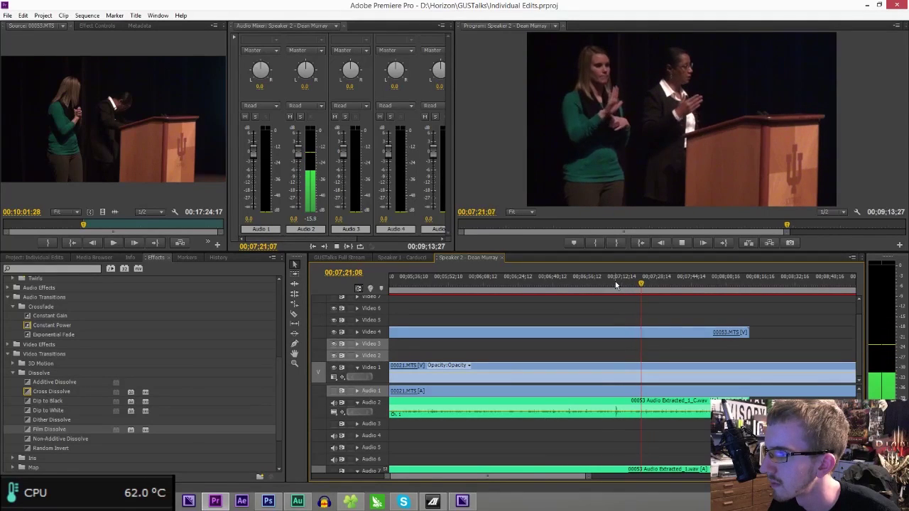
pyautogui.click(615, 283)
pyautogui.moveTo(615, 281); pyautogui.dragTo(614, 280)
# - Razor the Video 1, Audio 1, Audio 2 and close-up clips at 00:07:09:00
pyautogui.press('c')
pyautogui.click(614, 392)
pyautogui.click(615, 402)
pyautogui.click(617, 332)
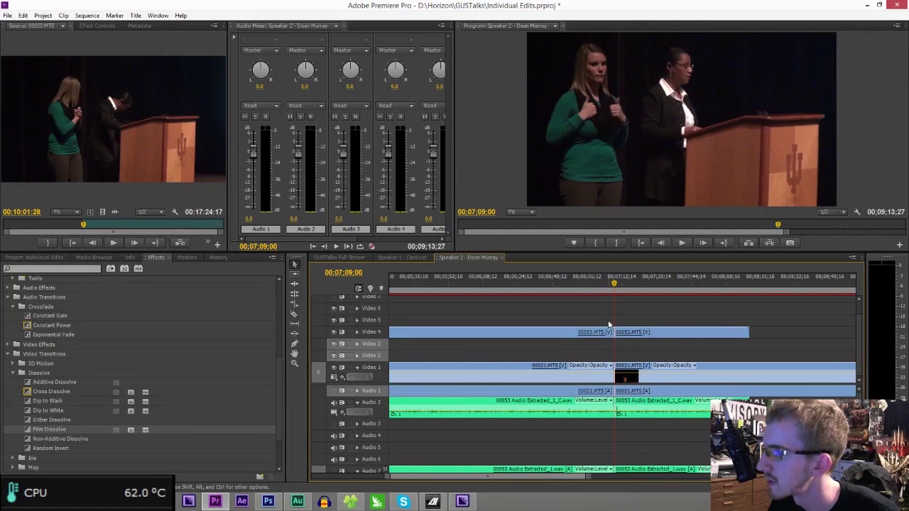
pyautogui.press('v')
# - Delete the unwanted clip parts and close the gap, shortening the sequence to 00:05:46:16
pyautogui.moveTo(603, 309); pyautogui.dragTo(578, 472)
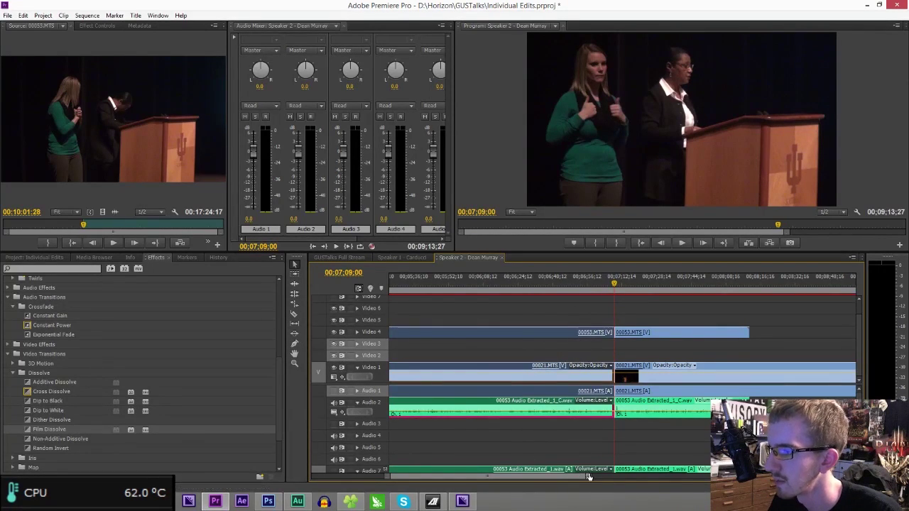
pyautogui.press('\\')
pyautogui.press('Delete')
pyautogui.click(553, 368)
pyautogui.press('Delete')
pyautogui.click(509, 276)
pyautogui.press('space')
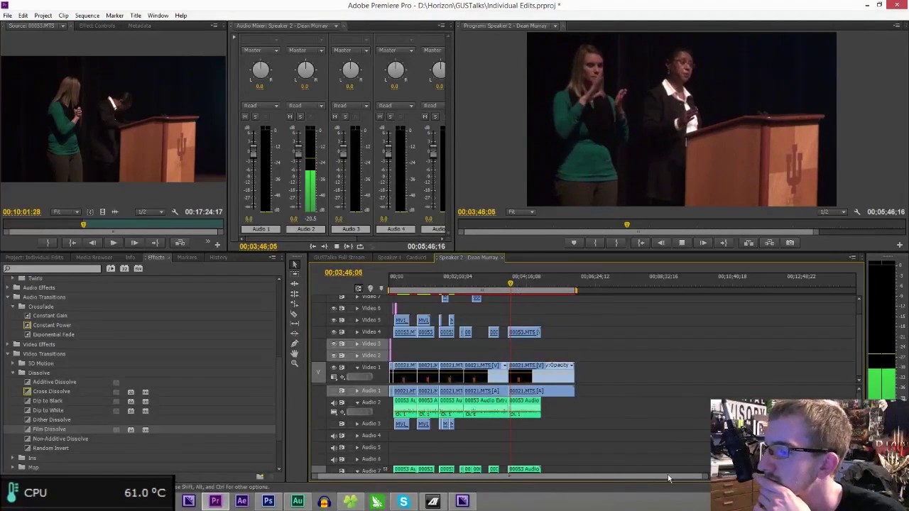
pyautogui.press('=')
pyautogui.press('=')
pyautogui.press('=')
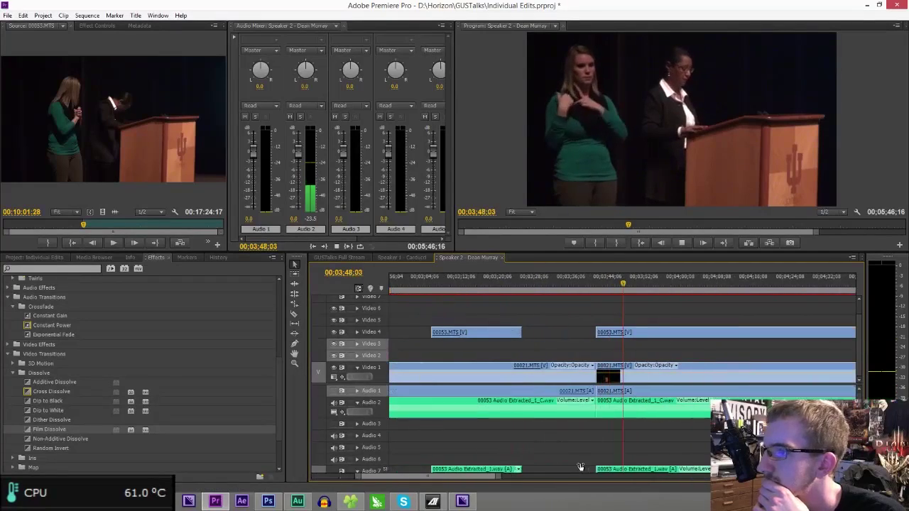
pyautogui.press('-')
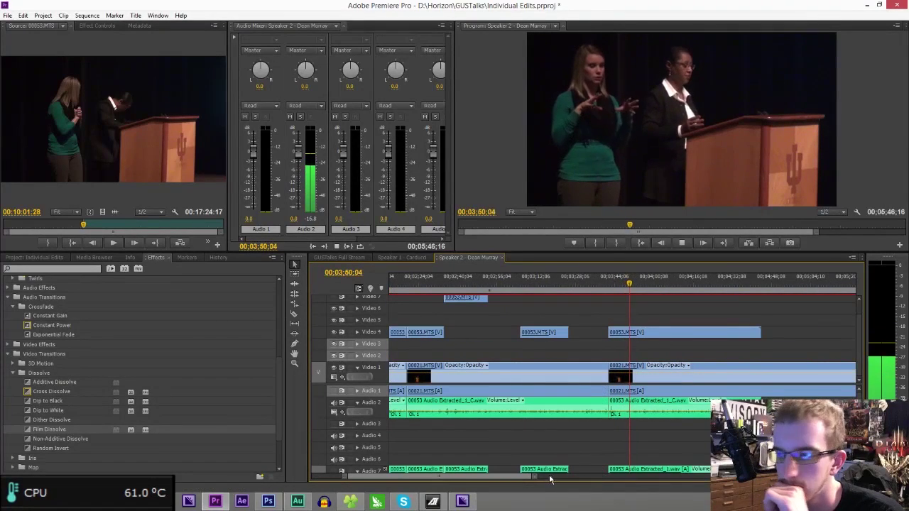
pyautogui.scroll(-5, 558, 480)
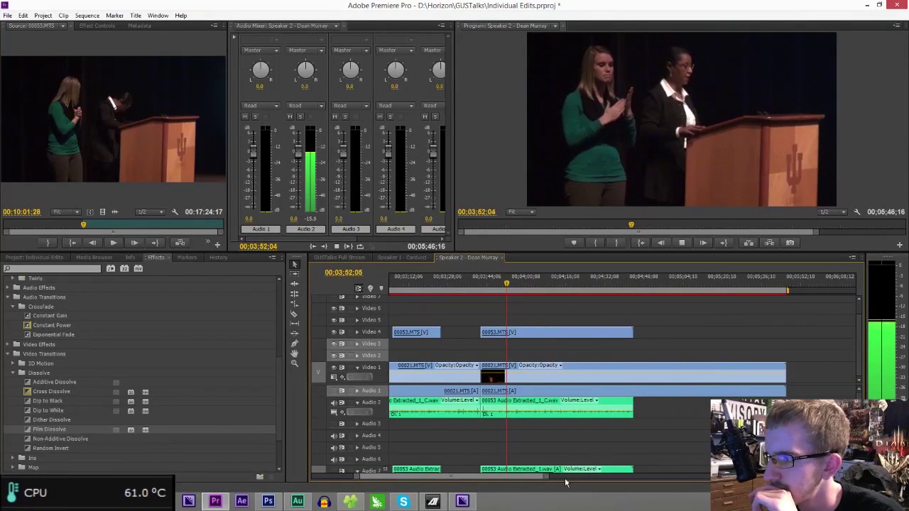
pyautogui.moveTo(547, 478); pyautogui.dragTo(536, 477)
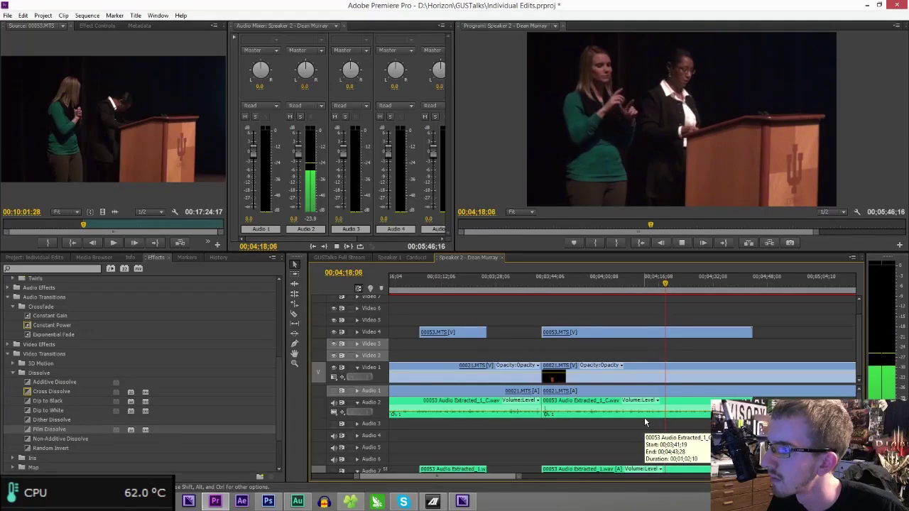
# - Cut all tracks at 04:18:13 and delete everything after that point
pyautogui.press('space')
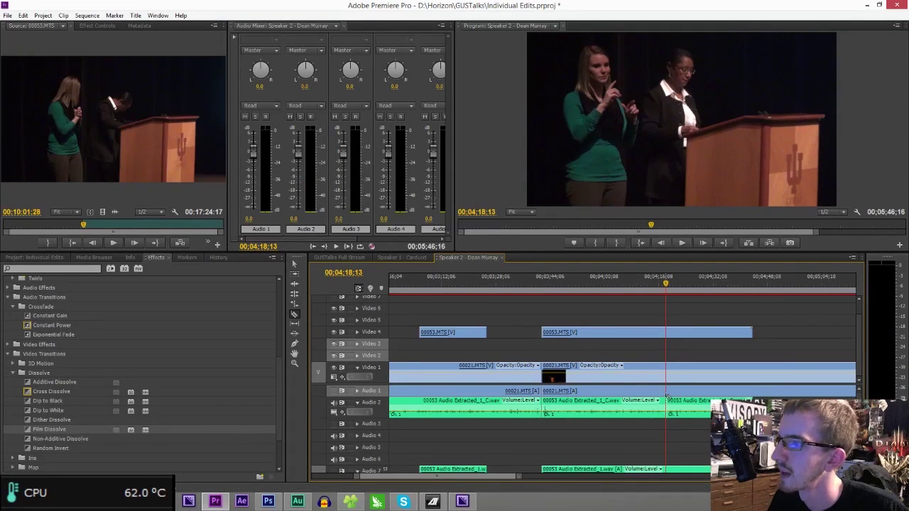
pyautogui.click(668, 387)
pyautogui.click(666, 334)
pyautogui.press('v')
pyautogui.moveTo(676, 306); pyautogui.dragTo(717, 427)
pyautogui.press('Delete')
# - Razor the Video 4 close-up at 03:56:22 and delete the piece after the cut
pyautogui.click(593, 281)
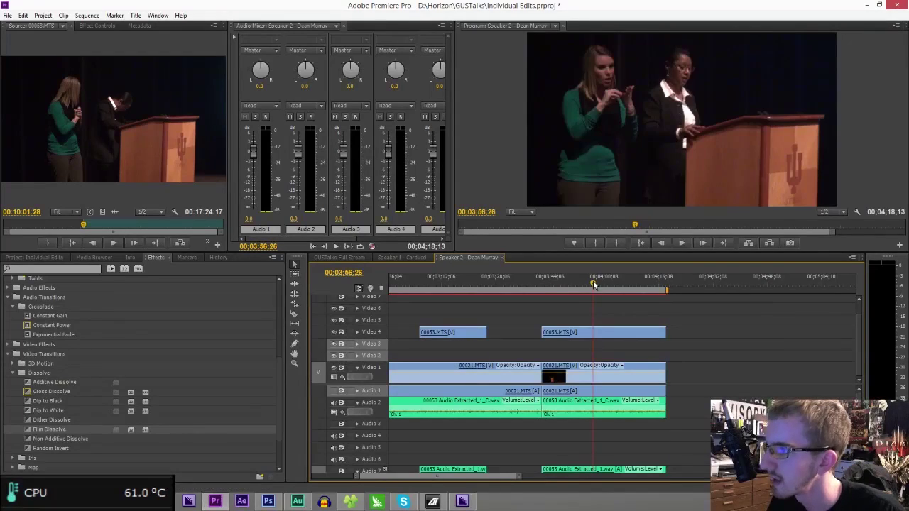
pyautogui.press('c')
pyautogui.click(597, 331)
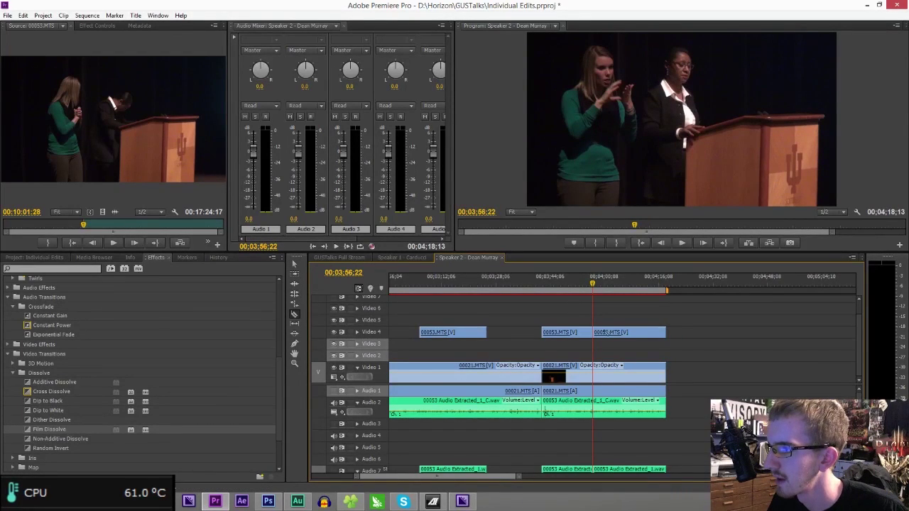
pyautogui.press('v')
pyautogui.click(609, 332)
pyautogui.press('Delete')
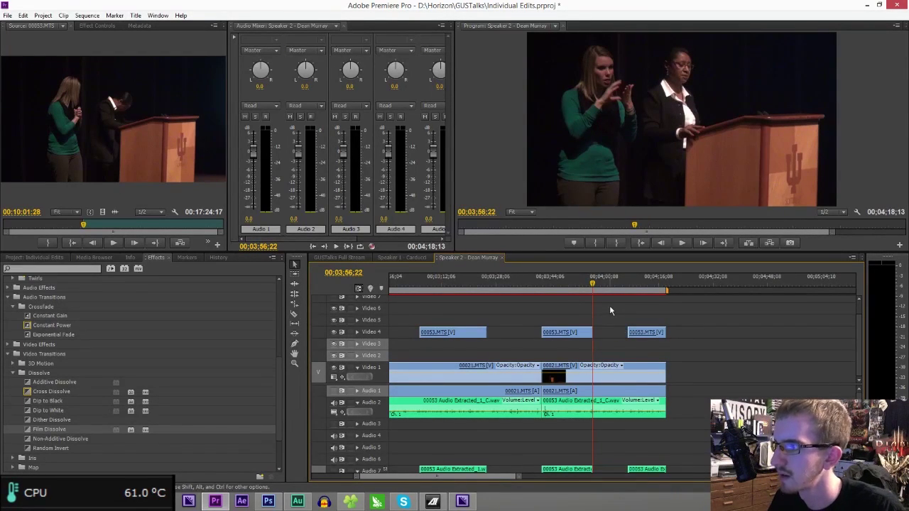
# - Undo that deletion, remove the last close-up segment, and place Credits.psd on Video 5 at the end
pyautogui.press('space')
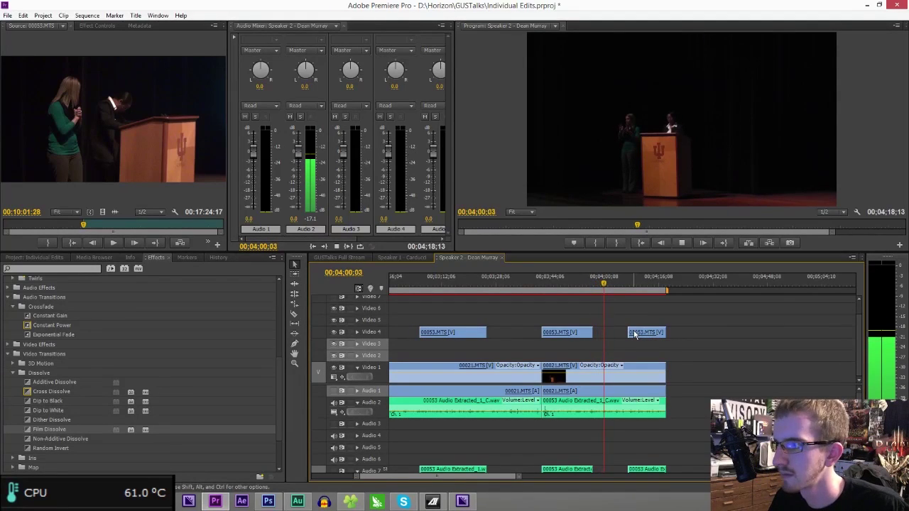
pyautogui.hotkey('ctrl', 'z')
pyautogui.click(634, 334)
pyautogui.press('Delete')
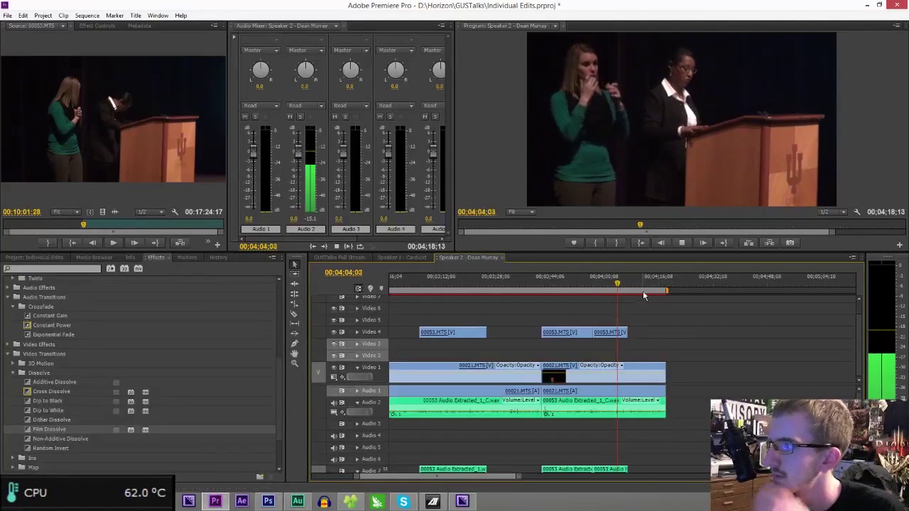
pyautogui.click(656, 289)
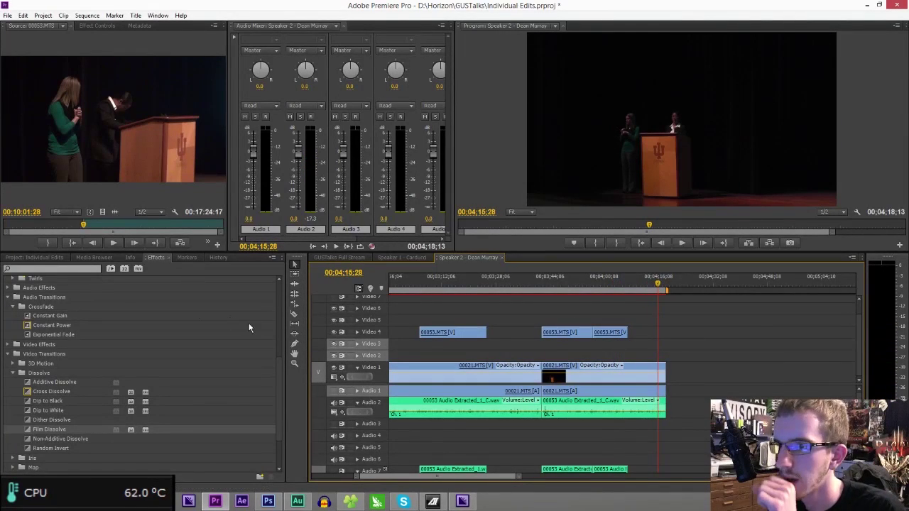
pyautogui.moveTo(0, 363); pyautogui.dragTo(655, 322)
# - Nudge the Credits title slightly earlier and add a Dip to Black to the Video 1 clip's end
pyautogui.moveTo(480, 474)
pyautogui.mouseDown()
pyautogui.moveTo(497, 475)
pyautogui.moveTo(452, 470)
pyautogui.moveTo(490, 471)
pyautogui.mouseUp()
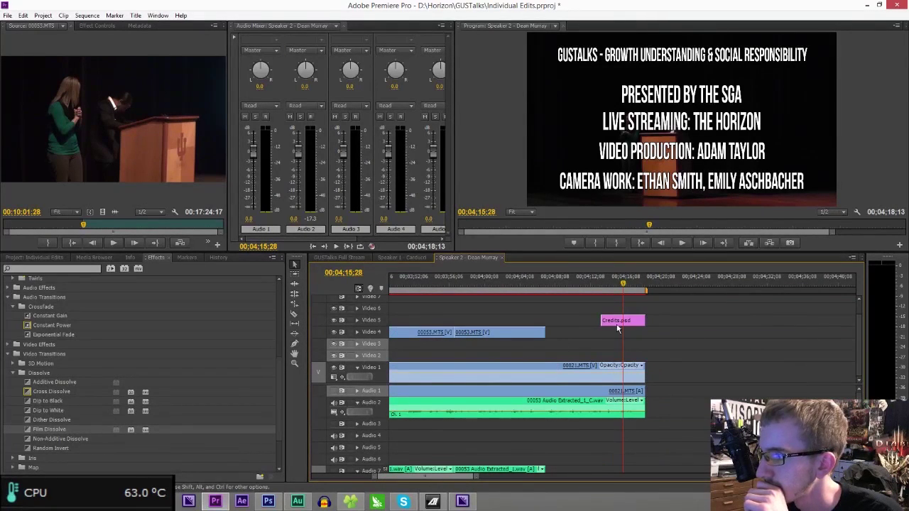
pyautogui.moveTo(610, 330); pyautogui.dragTo(602, 331)
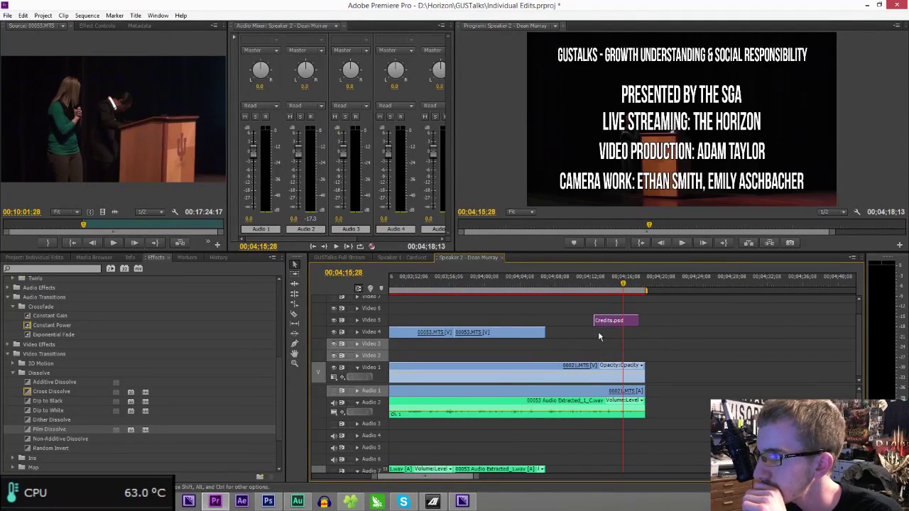
pyautogui.moveTo(56, 383); pyautogui.dragTo(238, 360)
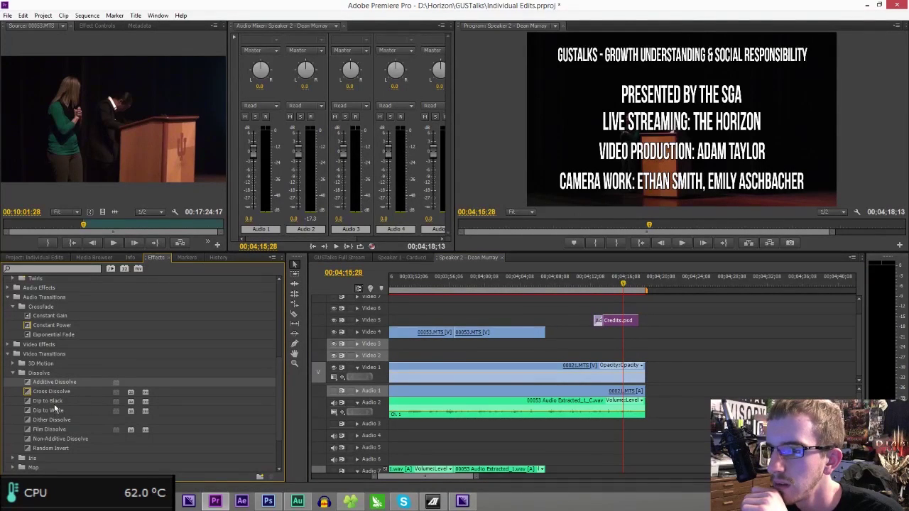
pyautogui.moveTo(56, 431); pyautogui.dragTo(267, 381)
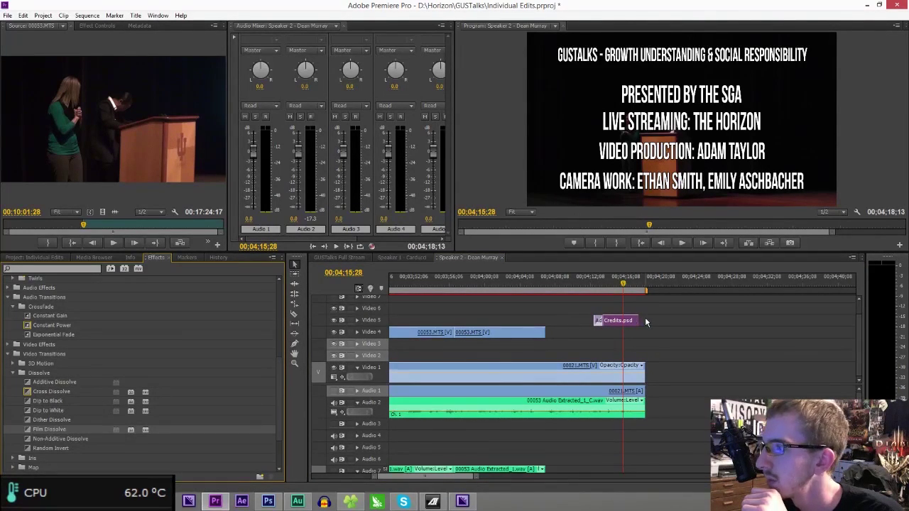
pyautogui.moveTo(48, 402); pyautogui.dragTo(268, 381)
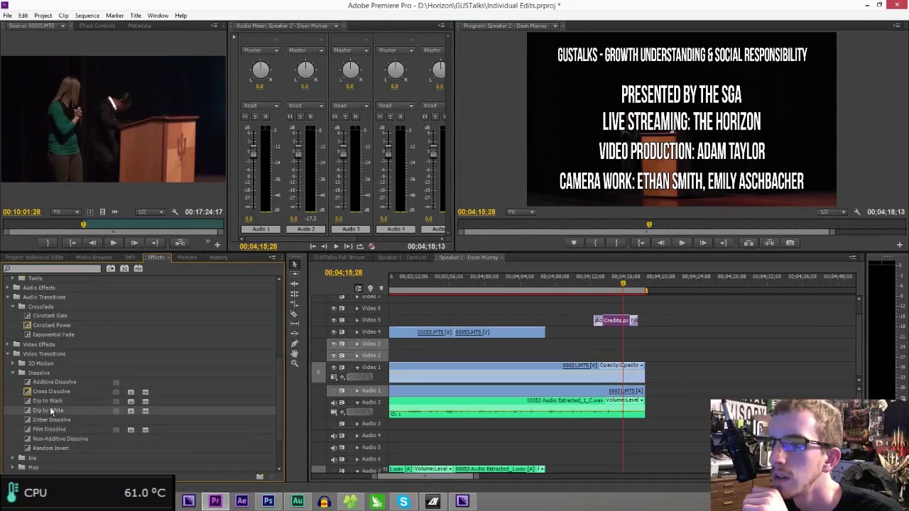
pyautogui.moveTo(642, 372); pyautogui.dragTo(639, 372)
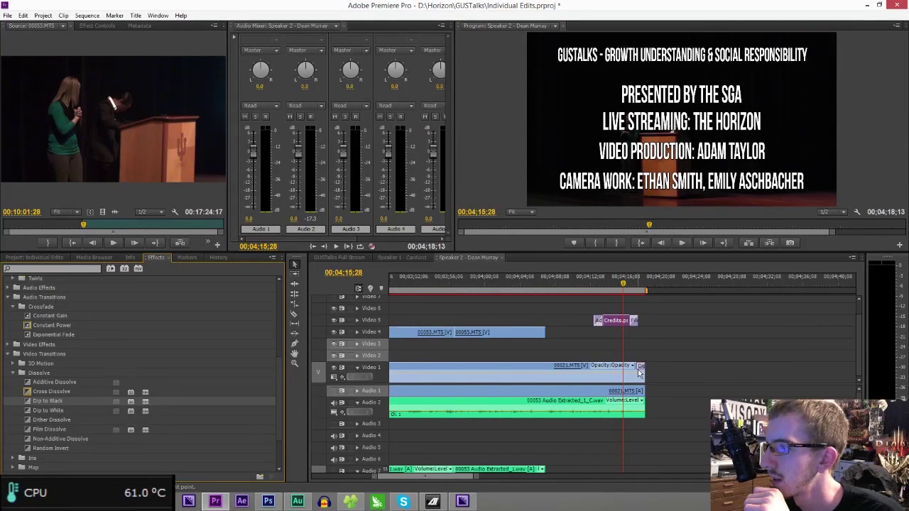
# - Preview the credits ending from 04:10:11 and save the project
pyautogui.click(618, 321)
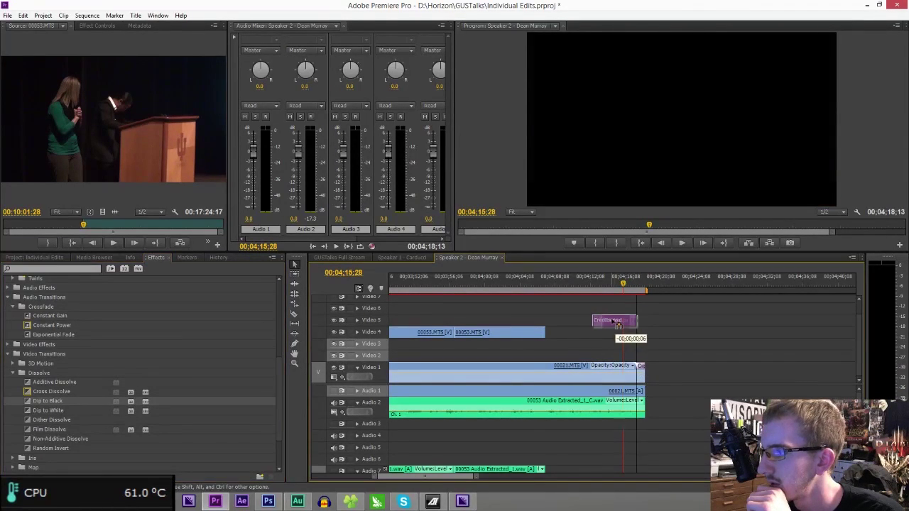
pyautogui.press('space')
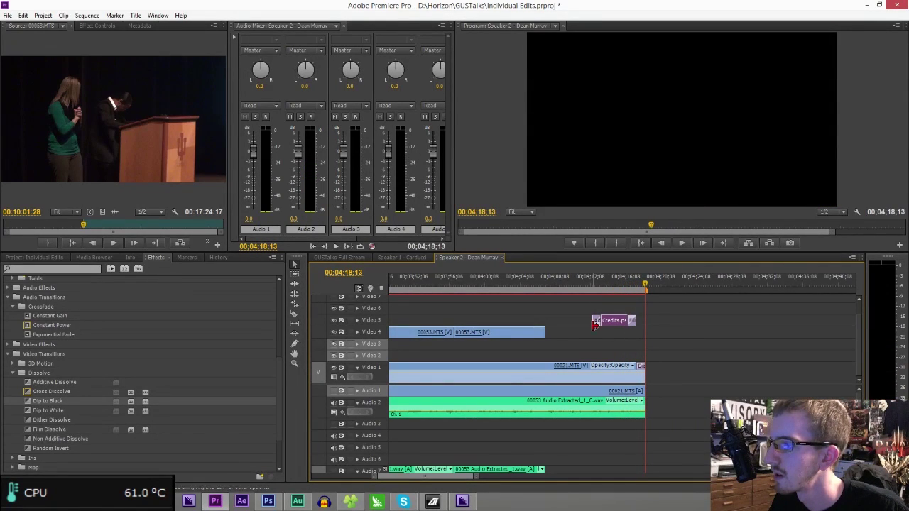
pyautogui.click(575, 288)
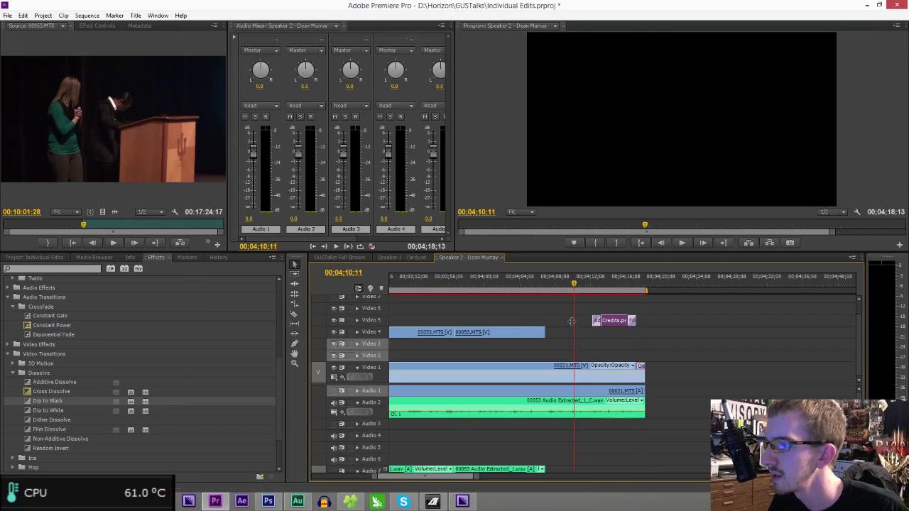
pyautogui.moveTo(478, 476); pyautogui.dragTo(718, 479)
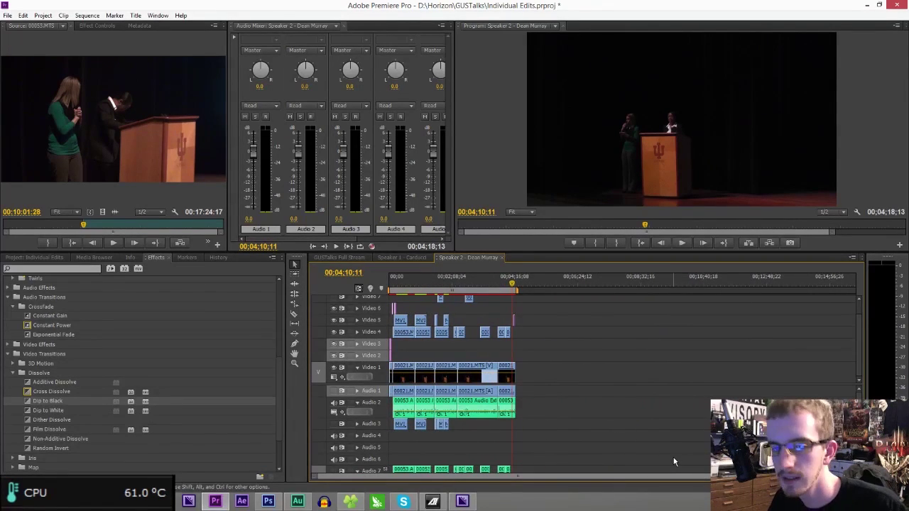
pyautogui.hotkey('ctrl', 's')
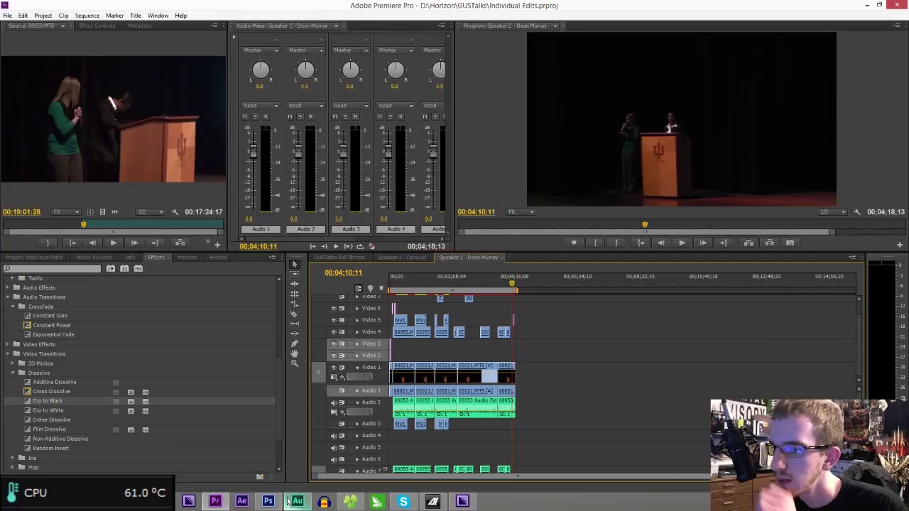
# - Create a new 1920x1080 Photoshop document and place HORIZON LOGO.psd on it
pyautogui.click(268, 501)
pyautogui.hotkey('ctrl', 'n')
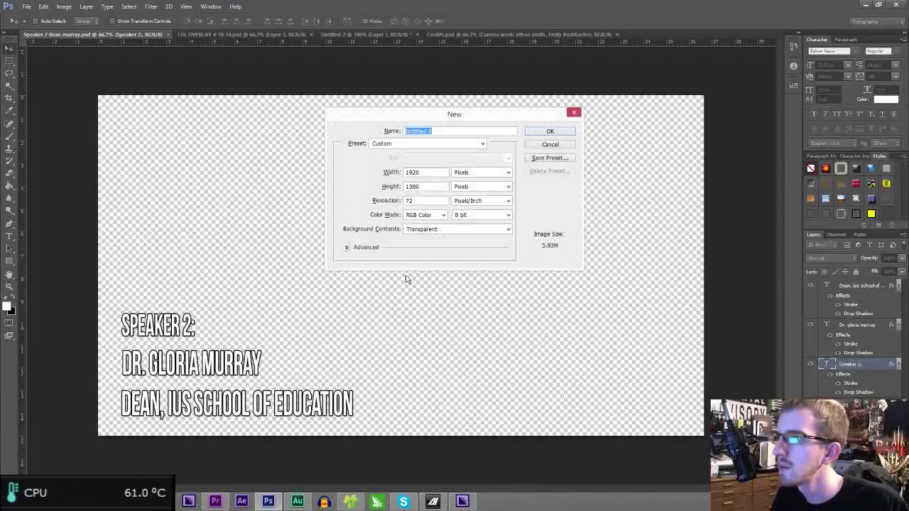
pyautogui.press('Return')
pyautogui.click(350, 501)
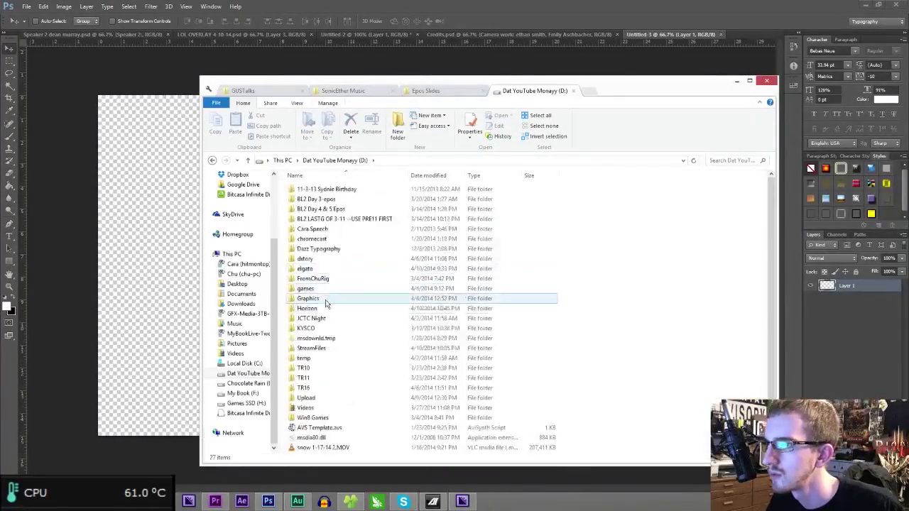
pyautogui.doubleClick(320, 310)
pyautogui.moveTo(323, 229); pyautogui.dragTo(178, 188)
pyautogui.press('Return')
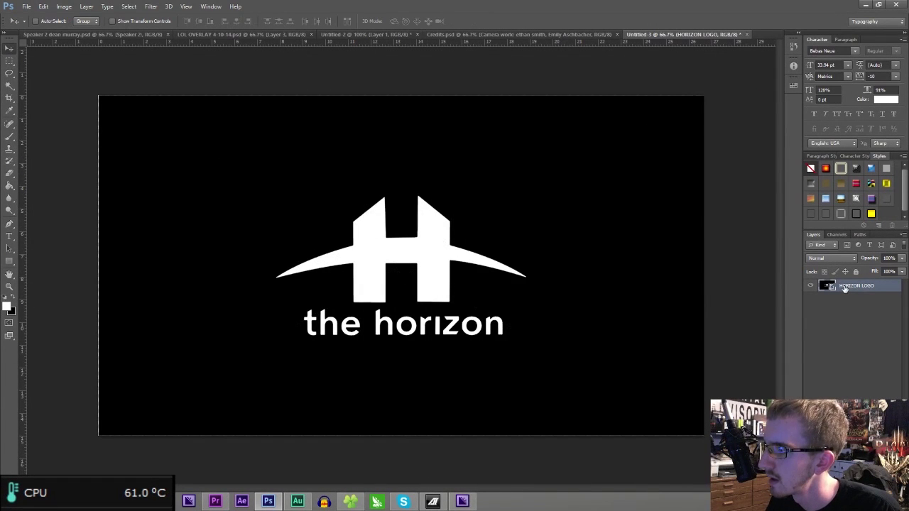
# - Hide that layer, place HORIZON LOGO 2.psd, and scale it small into the bottom-right corner
pyautogui.click(810, 284)
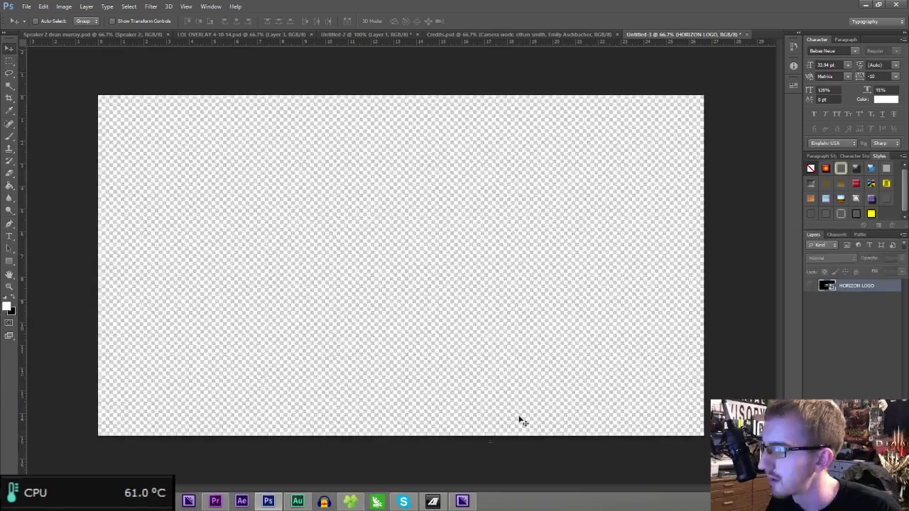
pyautogui.click(351, 502)
pyautogui.moveTo(324, 219); pyautogui.dragTo(166, 206)
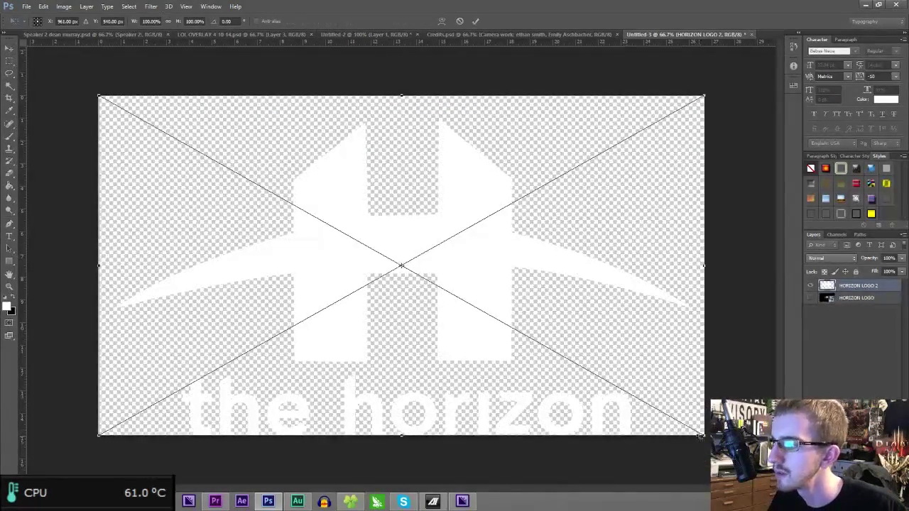
pyautogui.moveTo(701, 434); pyautogui.dragTo(177, 170)
pyautogui.moveTo(173, 135); pyautogui.dragTo(662, 402)
pyautogui.moveTo(590, 365); pyautogui.dragTo(631, 385)
pyautogui.press('Return')
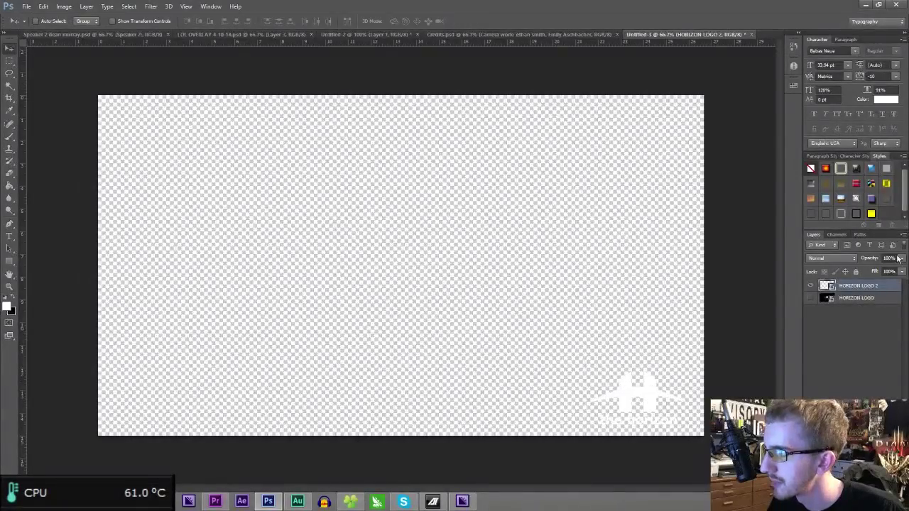
# - Set the logo layer's opacity to 75% and save the file as Watermark.psd
pyautogui.write('75')
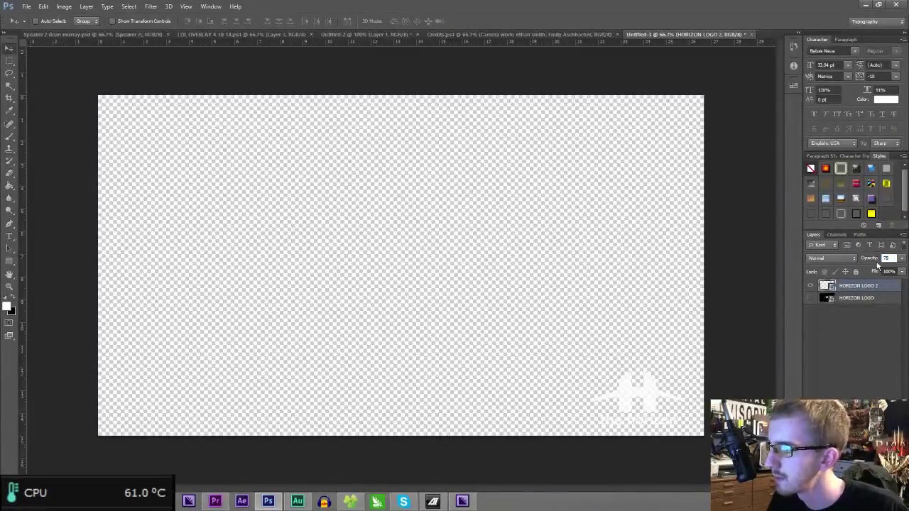
pyautogui.hotkey('ctrl', 's')
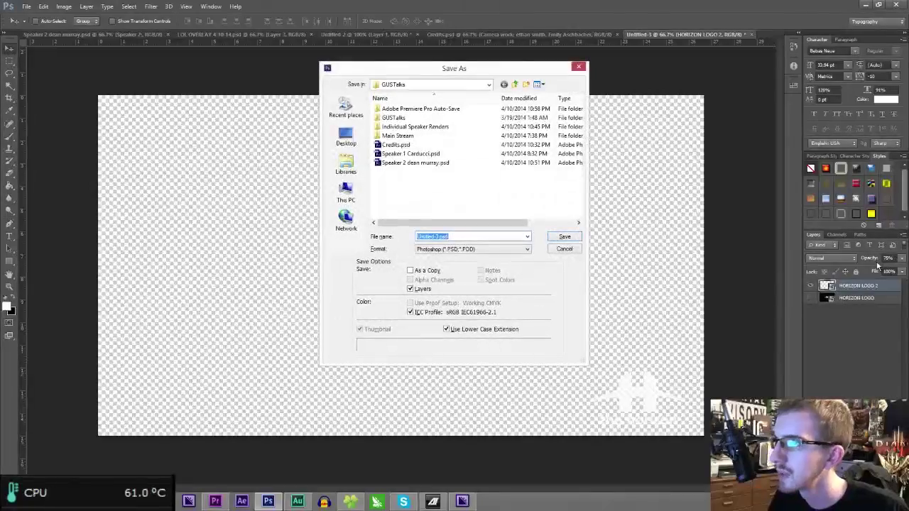
pyautogui.write('Watermark')
pyautogui.press('Return')
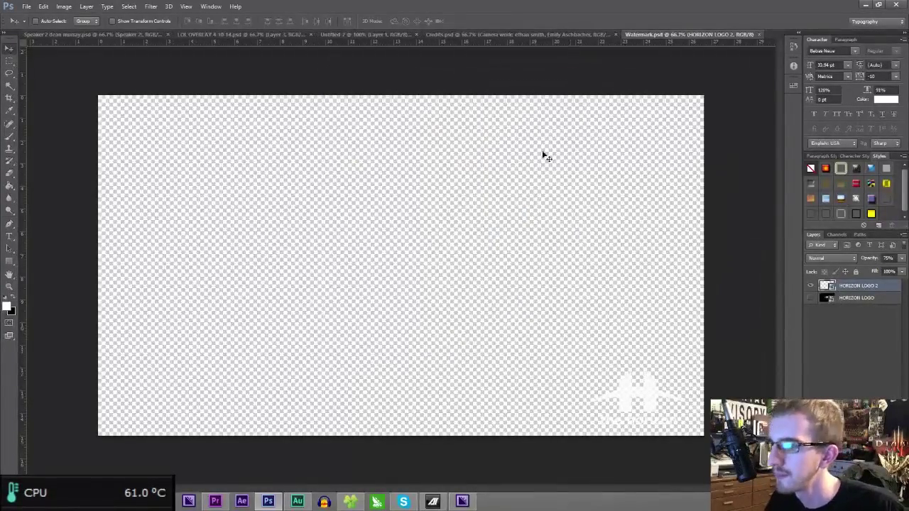
pyautogui.click(215, 502)
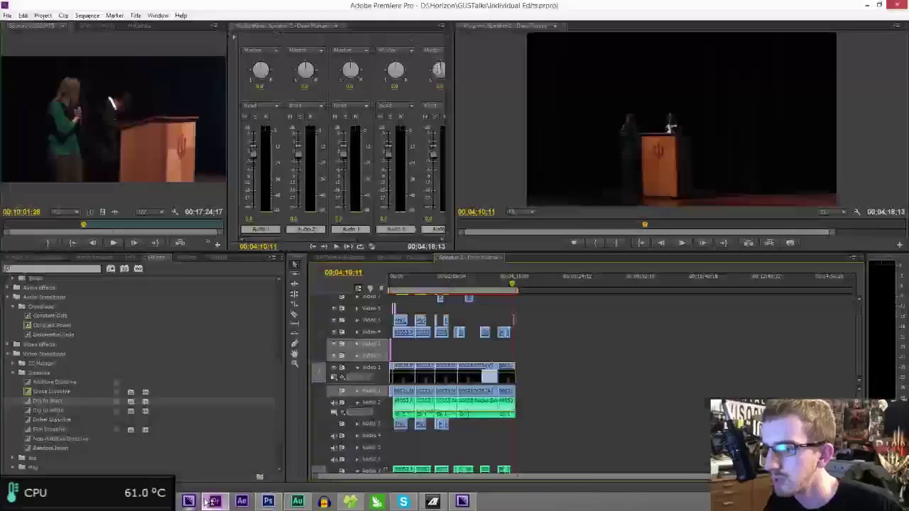
# - Drag Watermark.psd from the GUSTalks folder into the Project panel and confirm the import
pyautogui.click(34, 257)
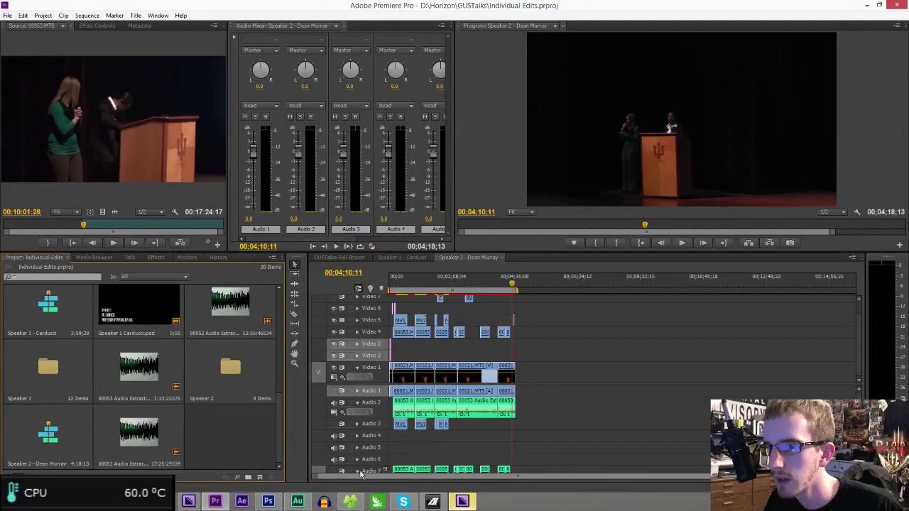
pyautogui.click(432, 501)
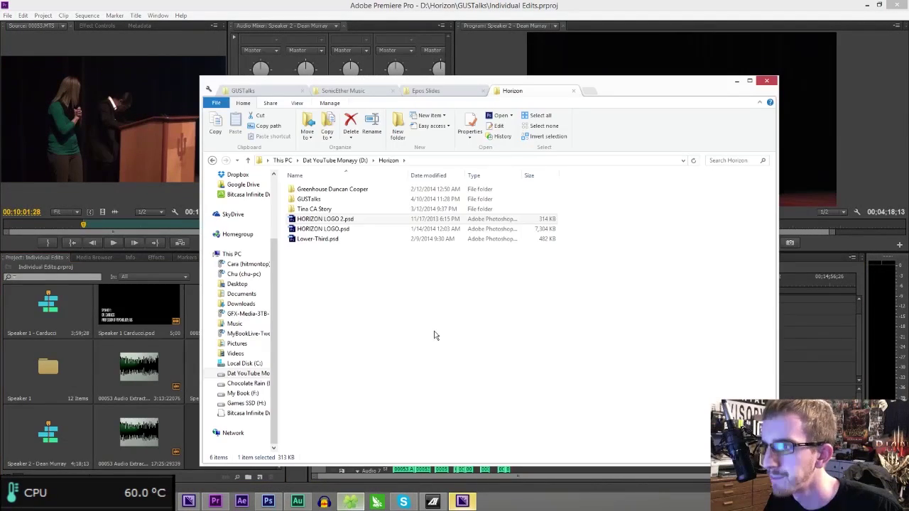
pyautogui.doubleClick(309, 198)
pyautogui.moveTo(315, 397); pyautogui.dragTo(428, 491)
pyautogui.click(458, 500)
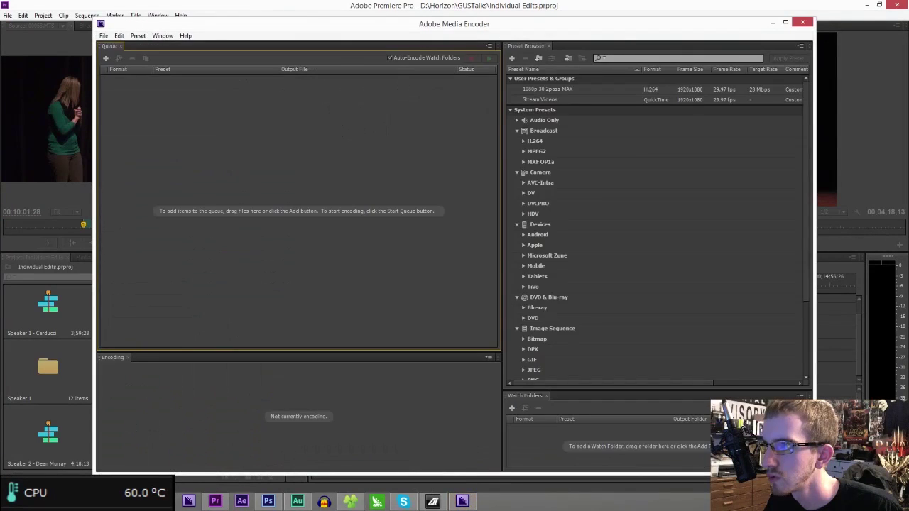
pyautogui.click(490, 7)
pyautogui.click(522, 196)
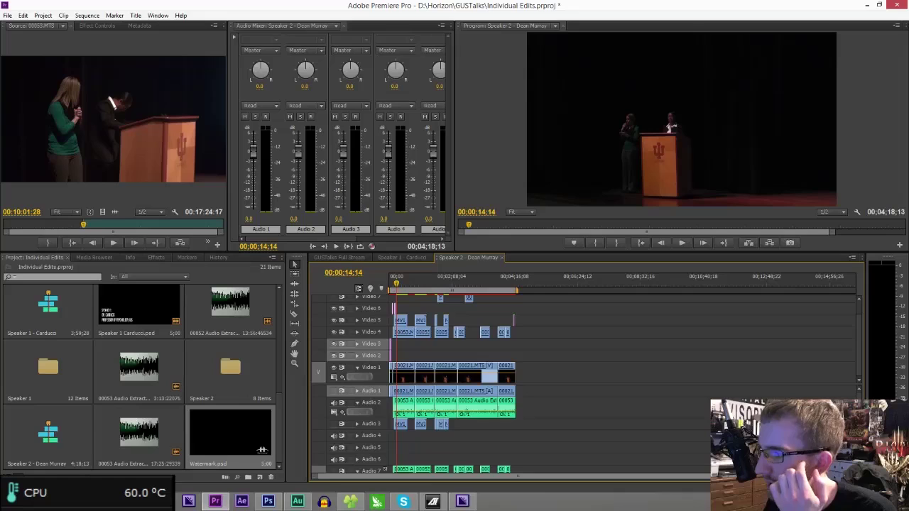
pyautogui.moveTo(719, 477); pyautogui.dragTo(553, 461)
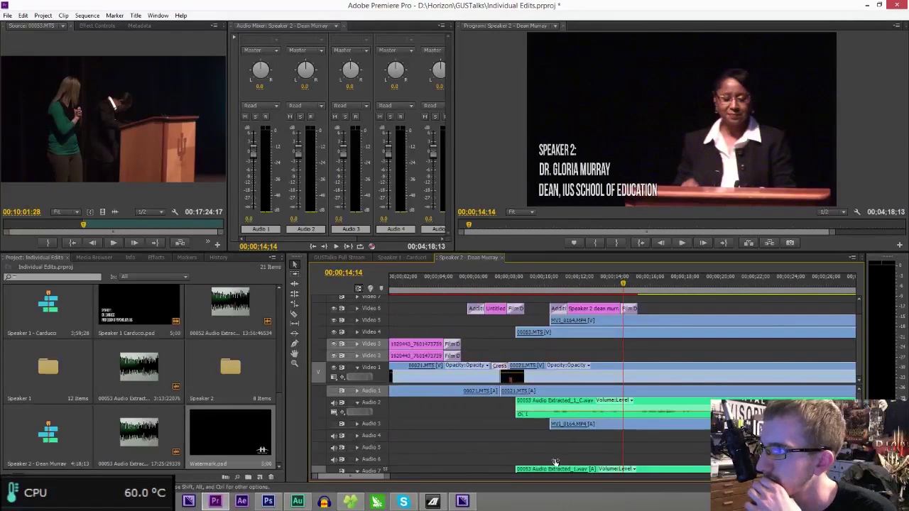
# - Place Watermark.psd on Video 8 above the speaker footage
pyautogui.moveTo(248, 425); pyautogui.dragTo(630, 304)
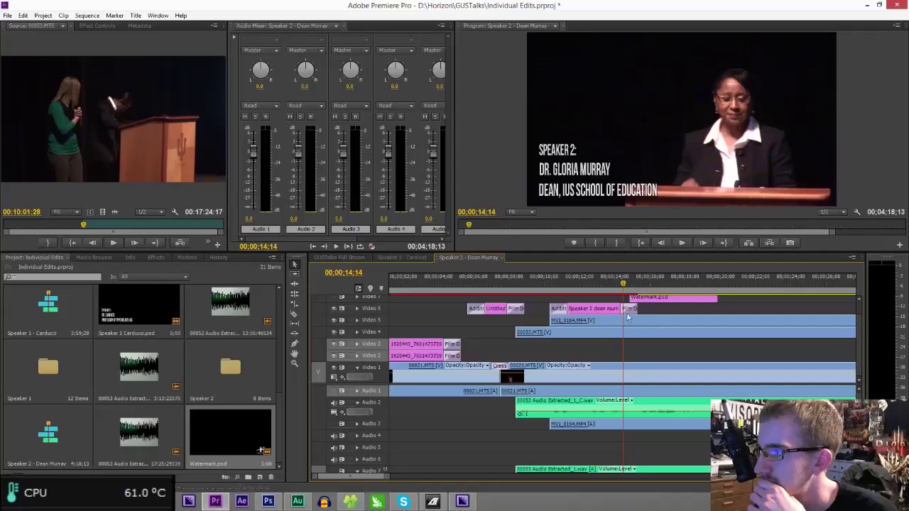
pyautogui.click(155, 258)
pyautogui.moveTo(72, 384); pyautogui.dragTo(632, 299)
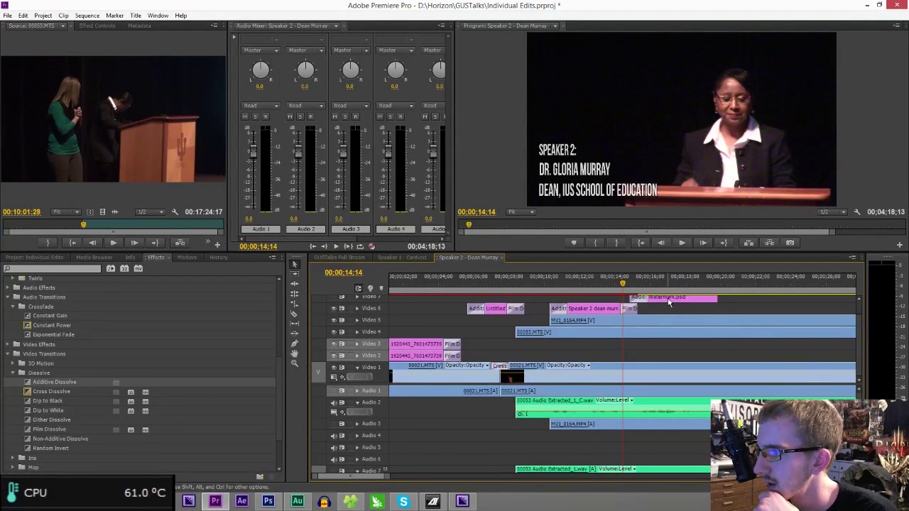
pyautogui.scroll(1, 680, 342)
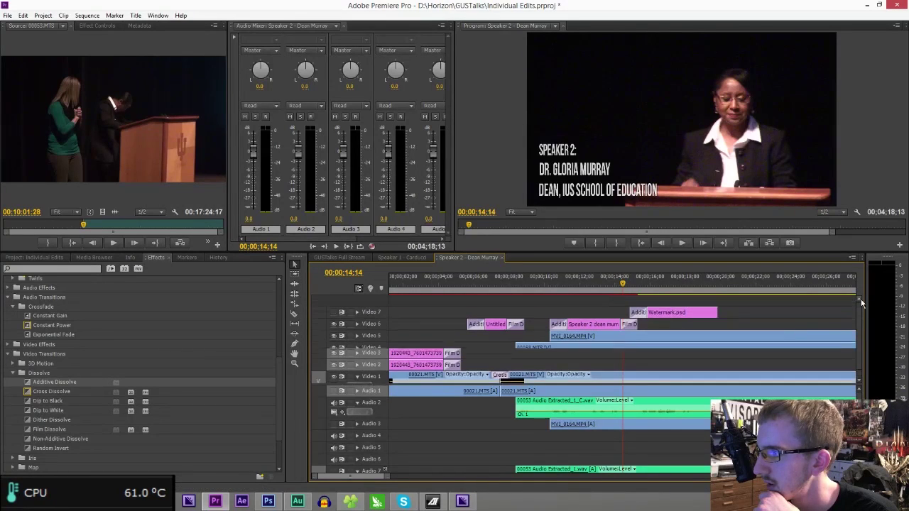
pyautogui.moveTo(677, 314); pyautogui.dragTo(673, 313)
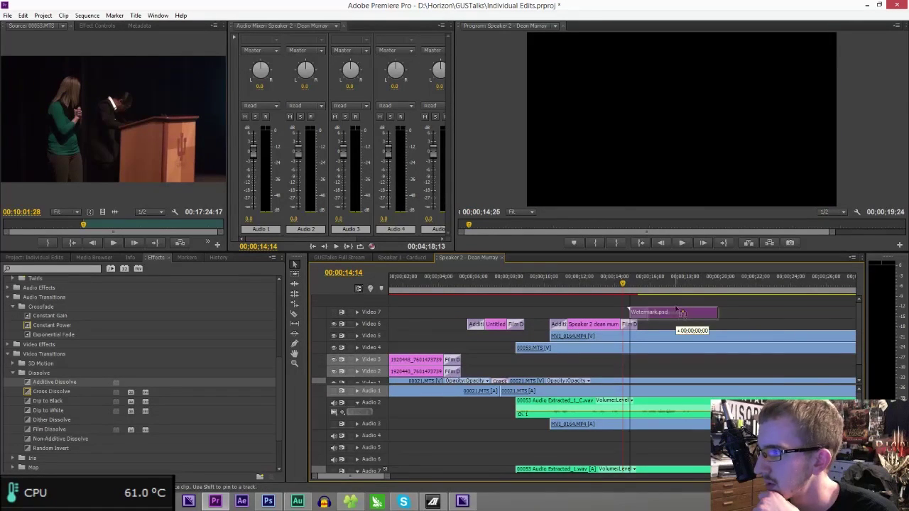
pyautogui.scroll(-1, 667, 309)
pyautogui.scroll(2, 858, 322)
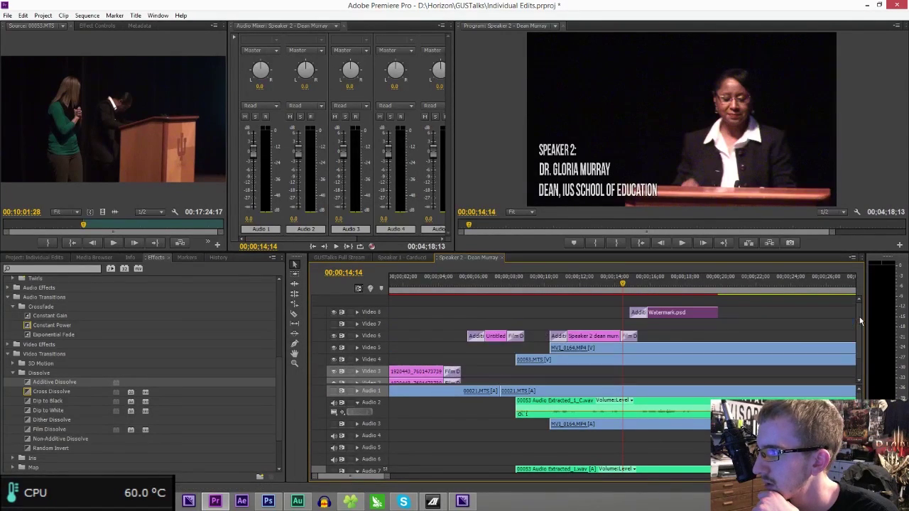
pyautogui.moveTo(384, 481); pyautogui.dragTo(558, 477)
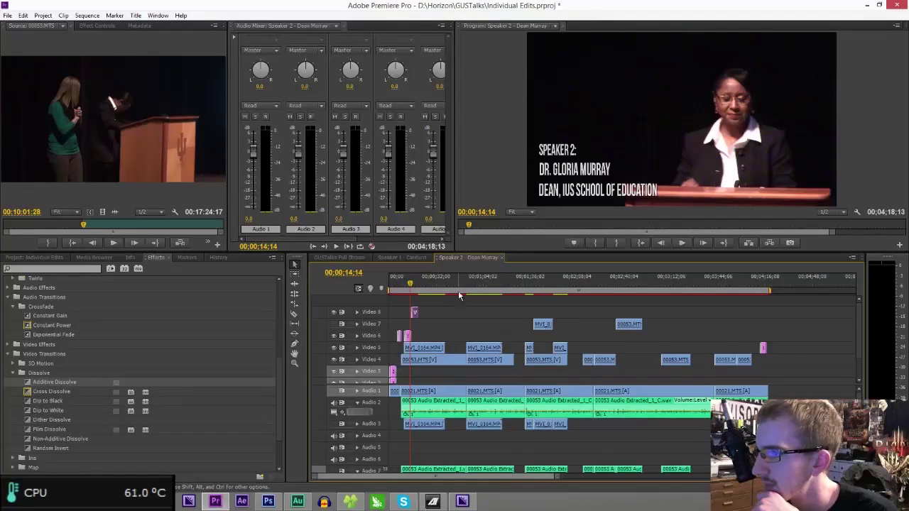
# - Stretch the watermark across almost the whole sequence and scrub through to check it
pyautogui.moveTo(550, 316); pyautogui.dragTo(763, 325)
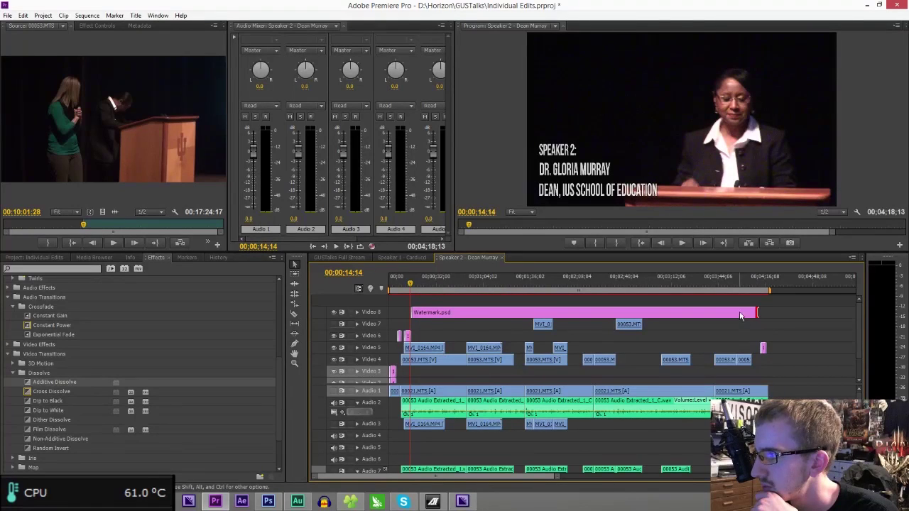
pyautogui.click(743, 284)
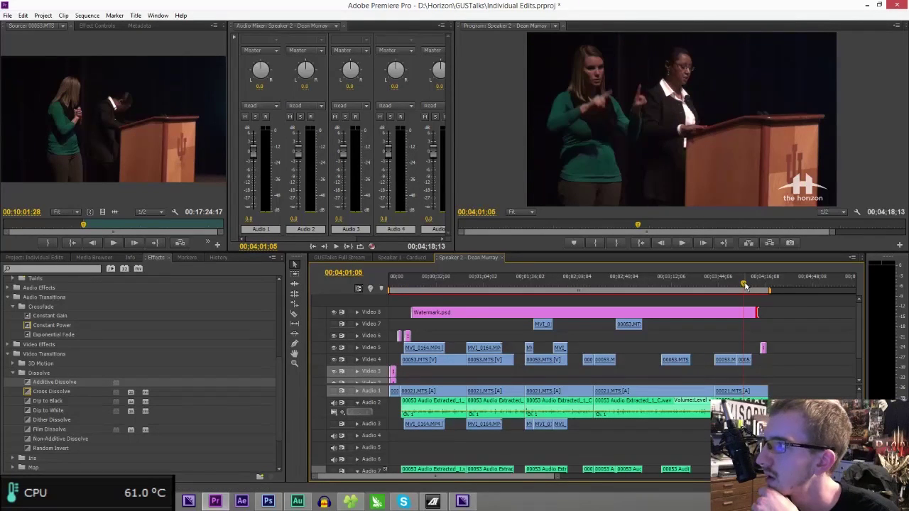
pyautogui.moveTo(615, 288); pyautogui.dragTo(626, 289)
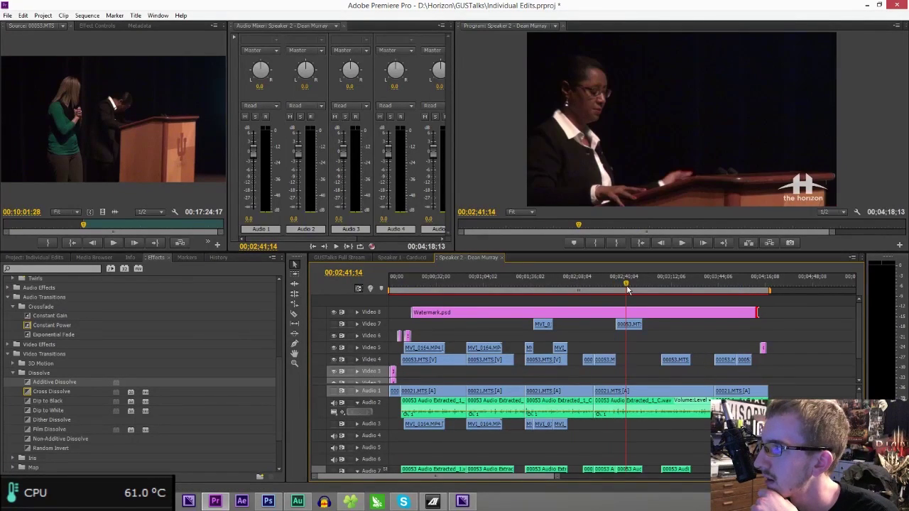
pyautogui.click(535, 288)
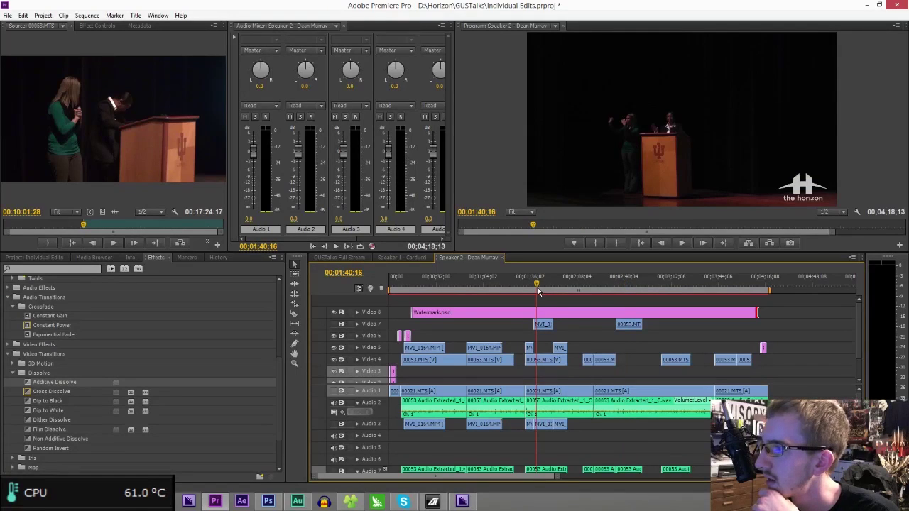
pyautogui.moveTo(552, 288); pyautogui.dragTo(556, 288)
pyautogui.click(761, 287)
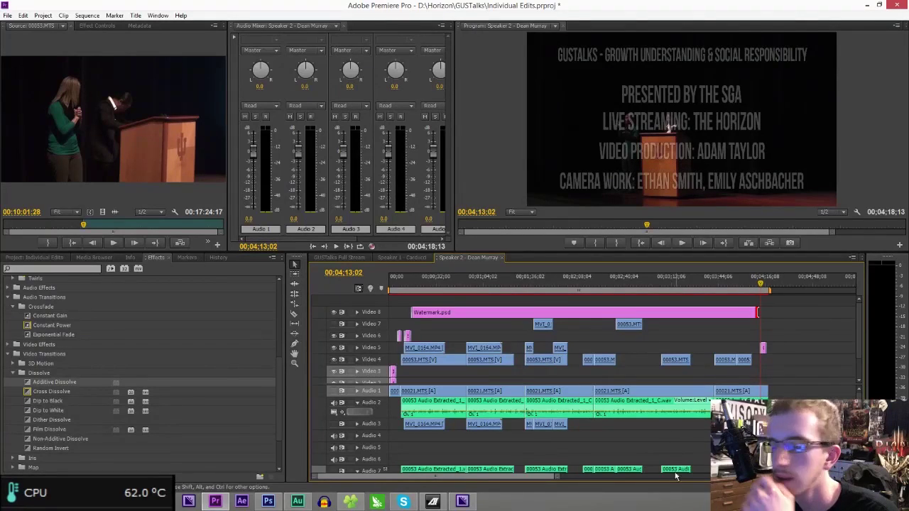
pyautogui.moveTo(557, 477); pyautogui.dragTo(455, 452)
# - Extend the watermark up to the credits, fade it out with Film Dissolve, and save the project
pyautogui.moveTo(477, 313); pyautogui.dragTo(566, 313)
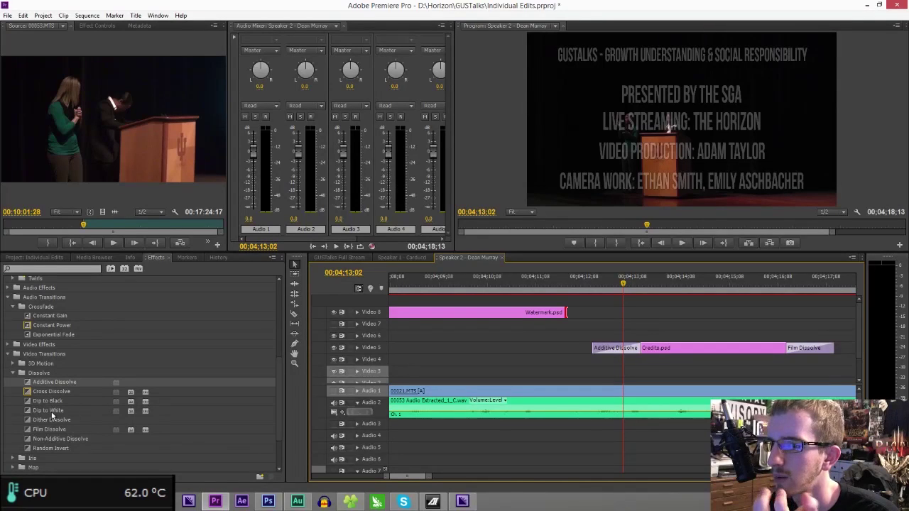
pyautogui.moveTo(49, 429); pyautogui.dragTo(414, 389)
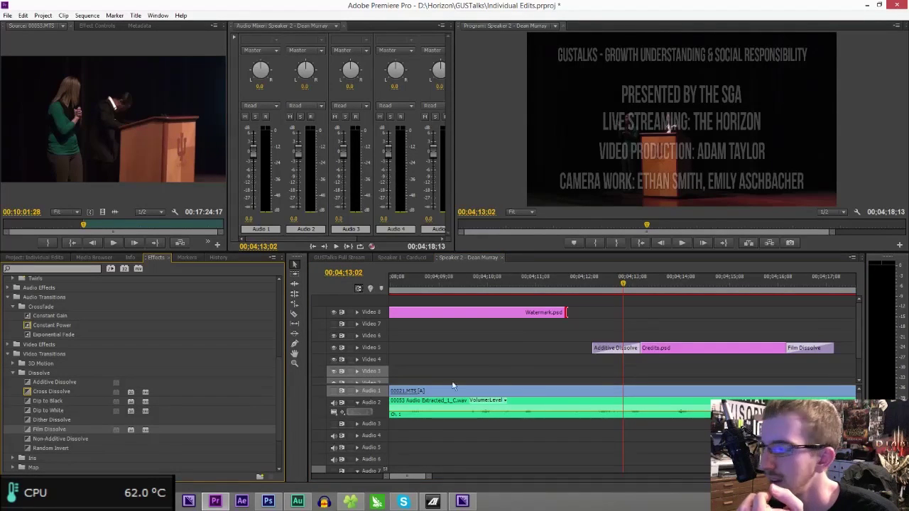
pyautogui.moveTo(563, 323); pyautogui.dragTo(561, 320)
pyautogui.click(487, 279)
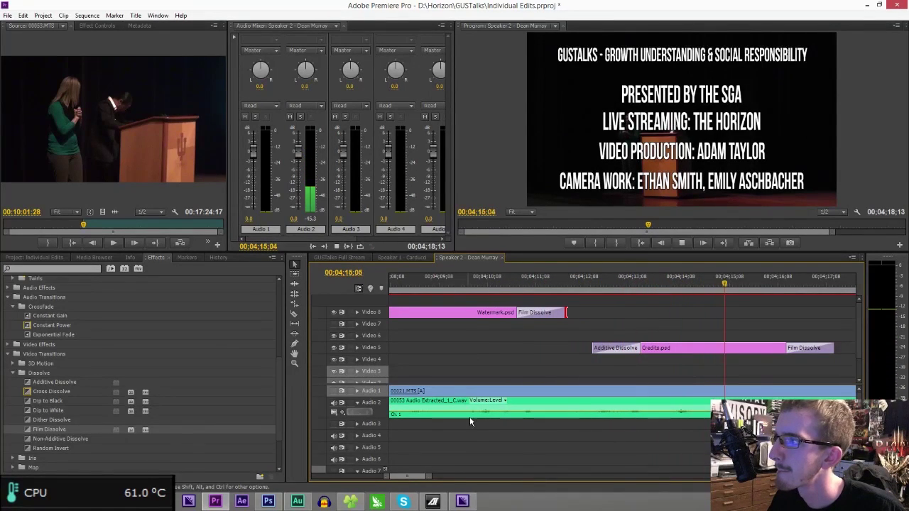
pyautogui.moveTo(428, 476); pyautogui.dragTo(654, 476)
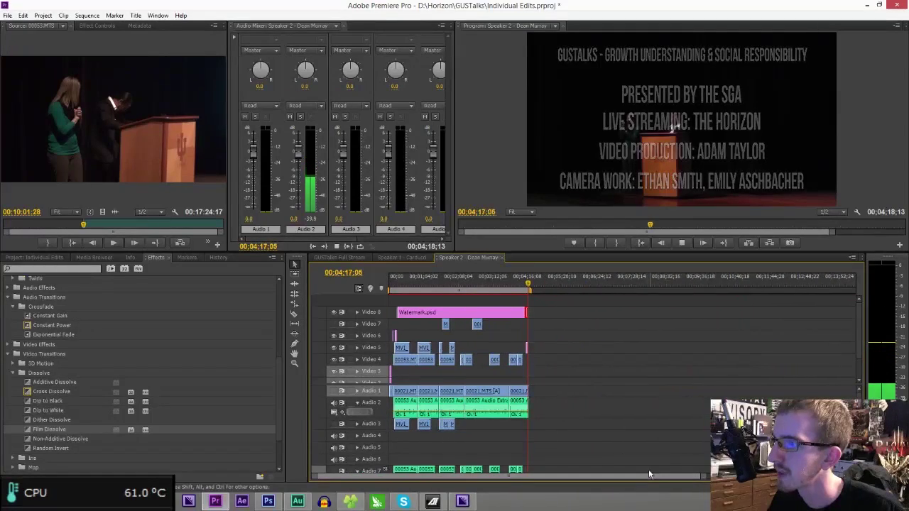
pyautogui.hotkey('ctrl', 's')
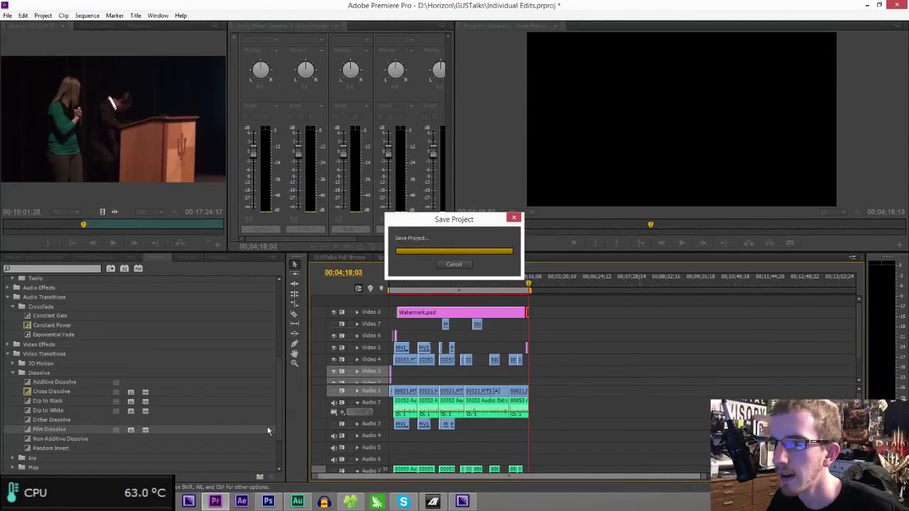
# - In Credits.psd, add a new names text line below the credits and apply a stroke-and-shadow style
pyautogui.click(267, 501)
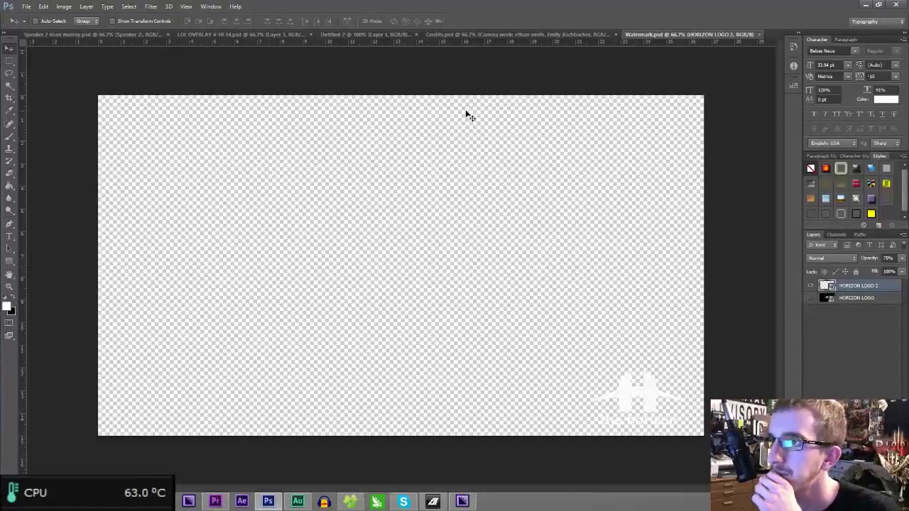
pyautogui.click(526, 32)
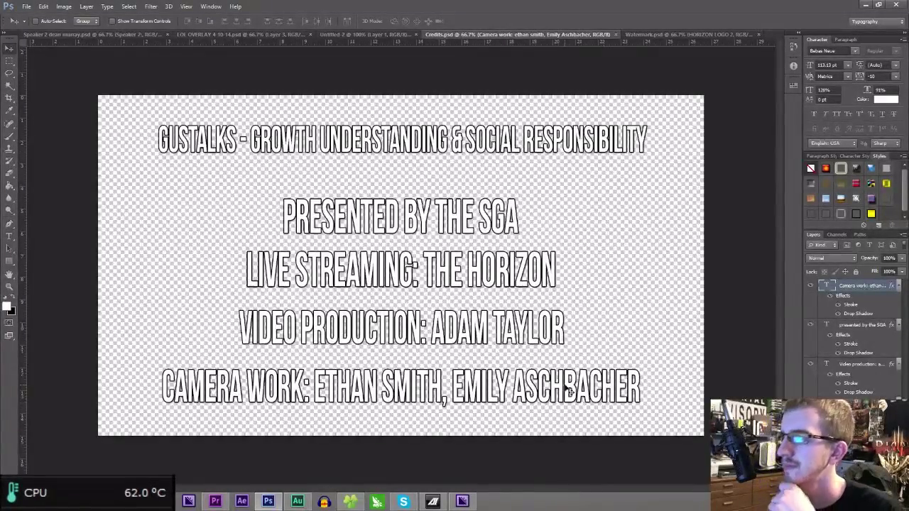
pyautogui.press('t')
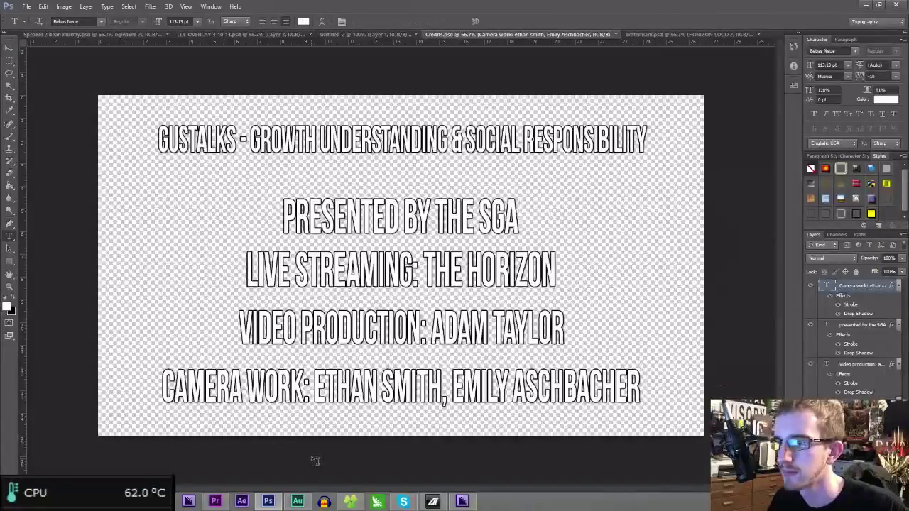
pyautogui.click(346, 431)
pyautogui.write('Special T')
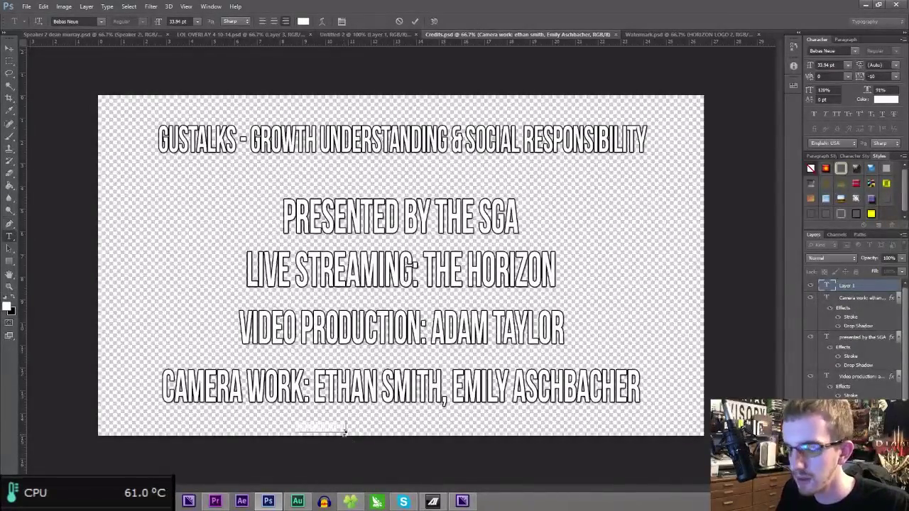
pyautogui.write('to')
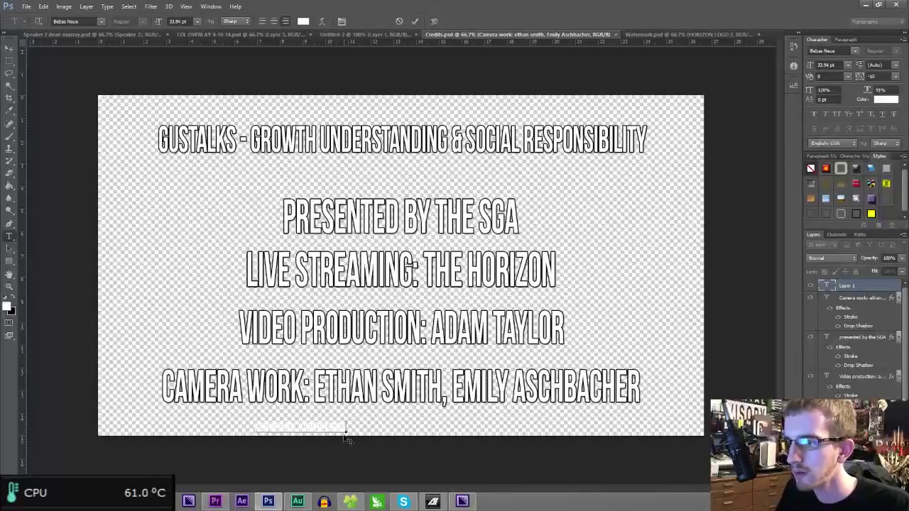
pyautogui.hotkey('ctrl', 'Return')
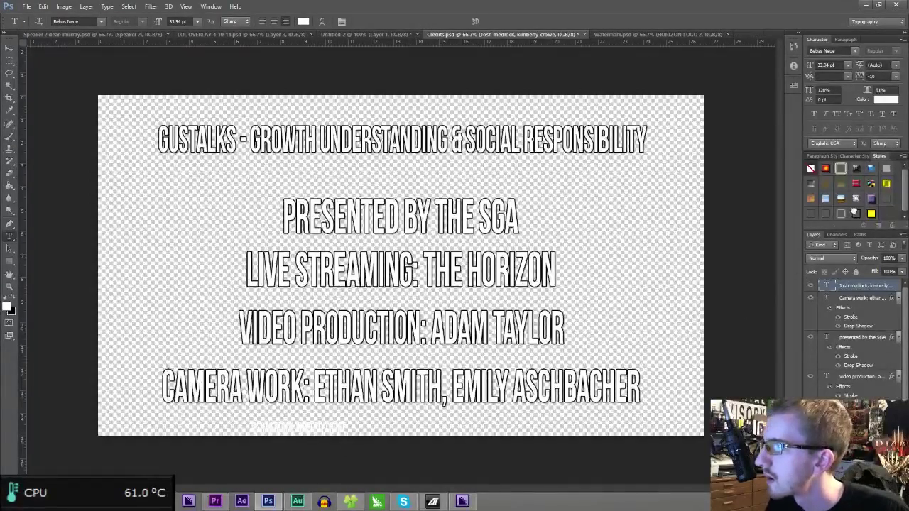
pyautogui.click(856, 213)
# - Shrink the camera-work credit line to about 62%
pyautogui.hotkey('ctrl', '+')
pyautogui.hotkey('ctrl', '-')
pyautogui.hotkey('ctrl', '-')
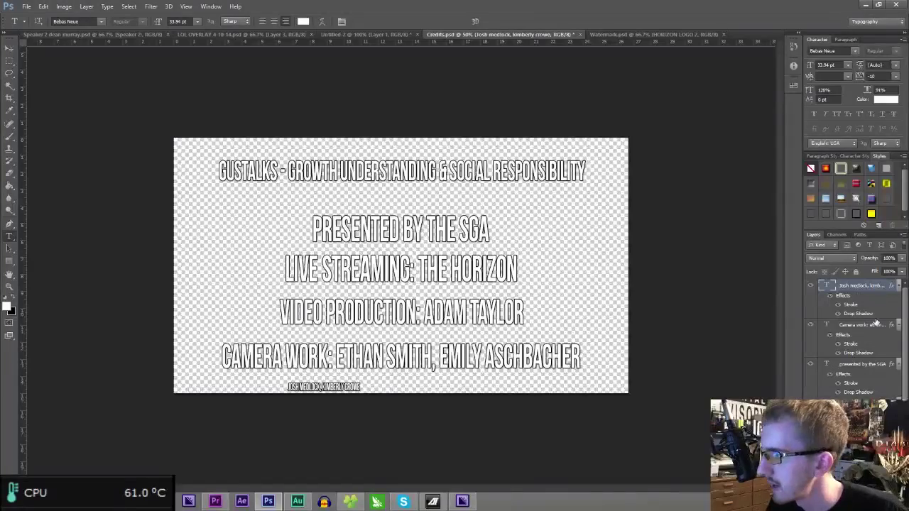
pyautogui.click(875, 325)
pyautogui.hotkey('ctrl', 't')
pyautogui.moveTo(582, 342); pyautogui.dragTo(446, 354)
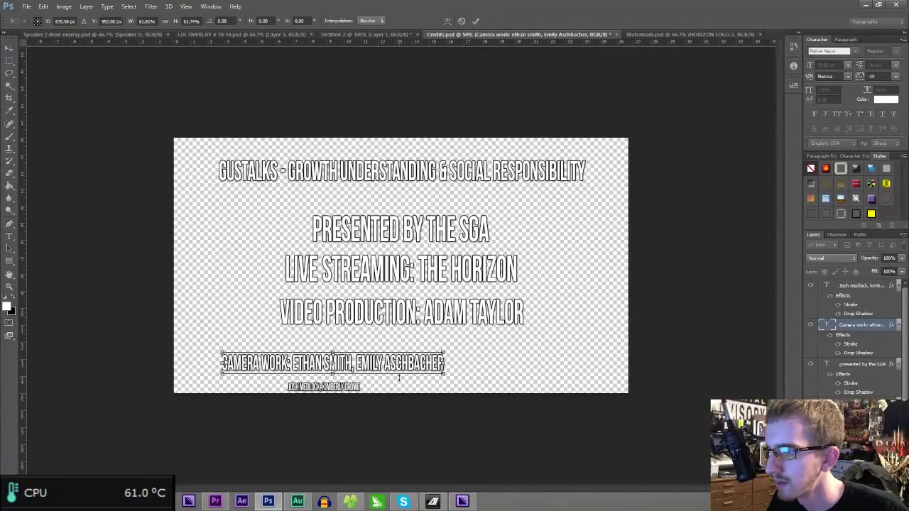
pyautogui.press('Return')
# - Append a comma and the two pasted extra camera operator names to the camera-work line
pyautogui.press('t')
pyautogui.click(364, 387)
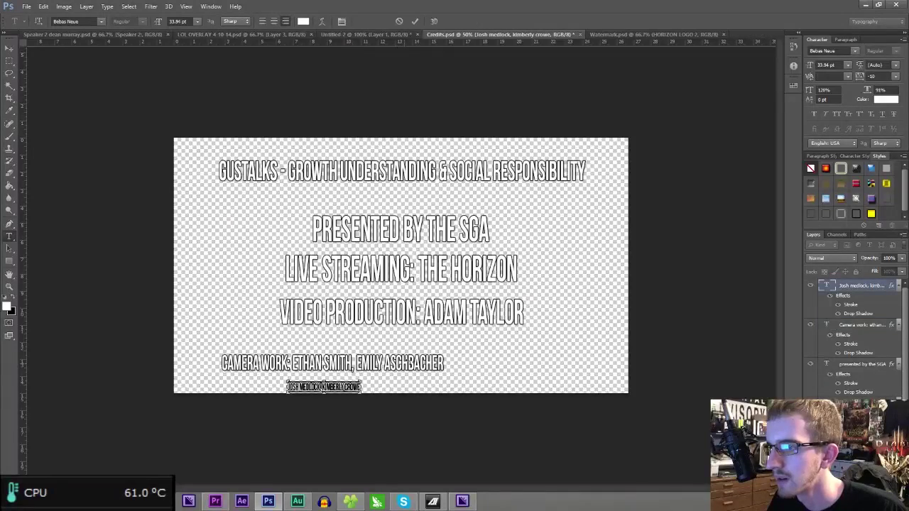
pyautogui.hotkey('ctrl', 'Return')
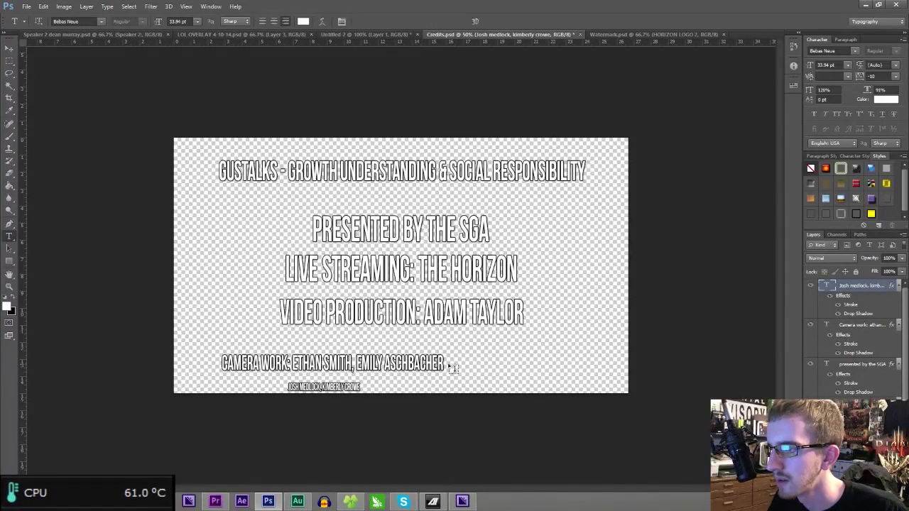
pyautogui.click(442, 365)
pyautogui.write(',')
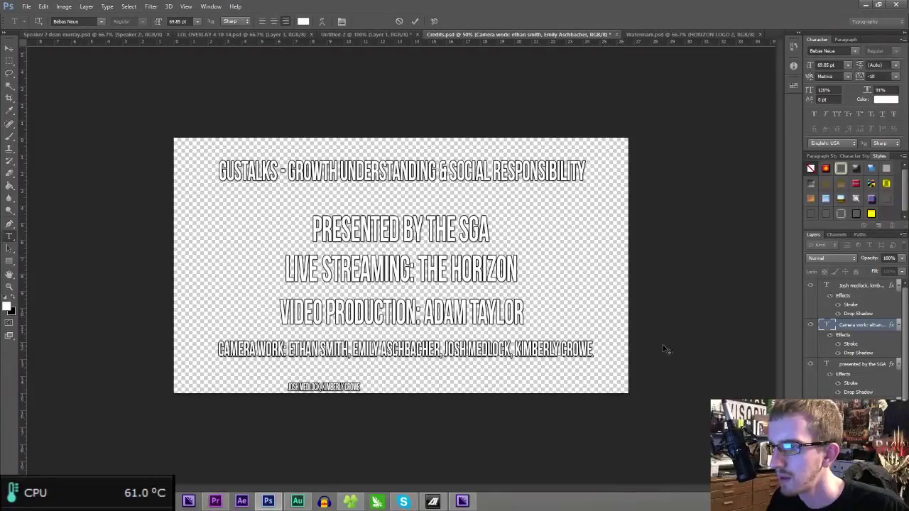
pyautogui.hotkey('ctrl', 't')
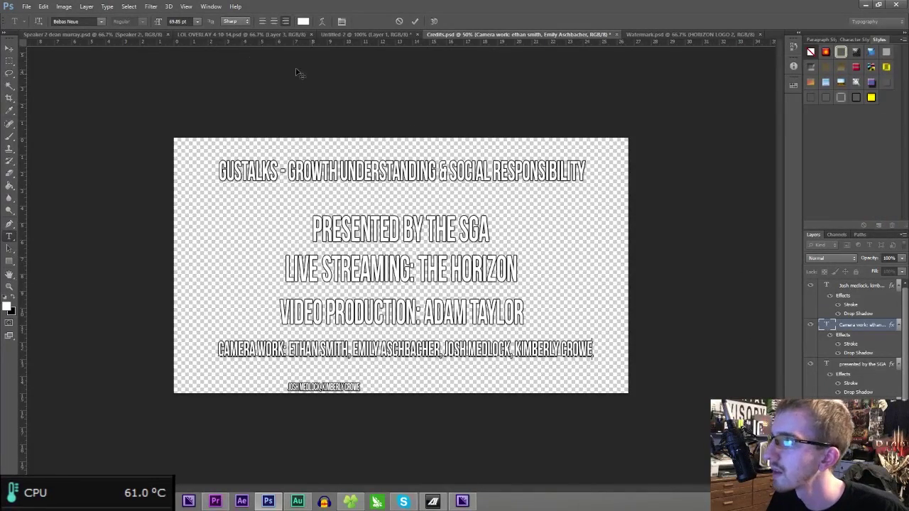
# - Show the Character Styles panel from the Window menu
pyautogui.click(150, 7)
pyautogui.moveTo(186, 7)
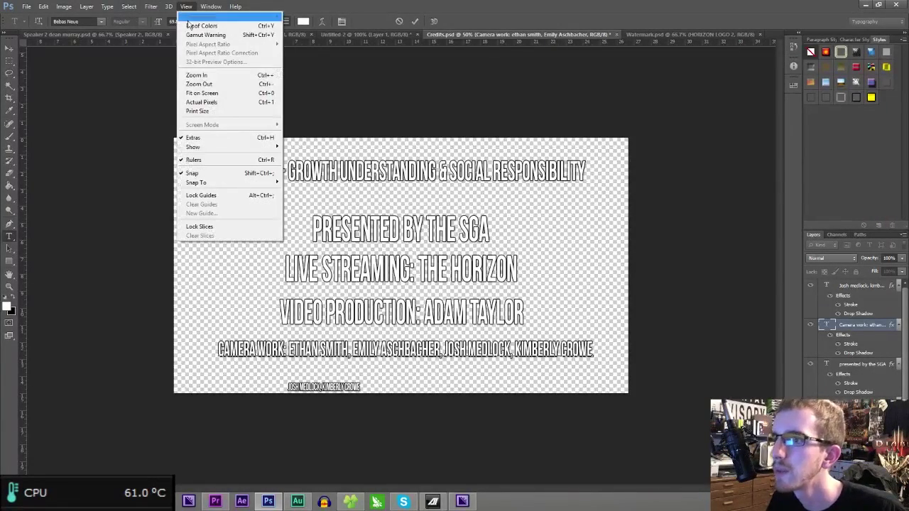
pyautogui.click(186, 6)
pyautogui.click(203, 6)
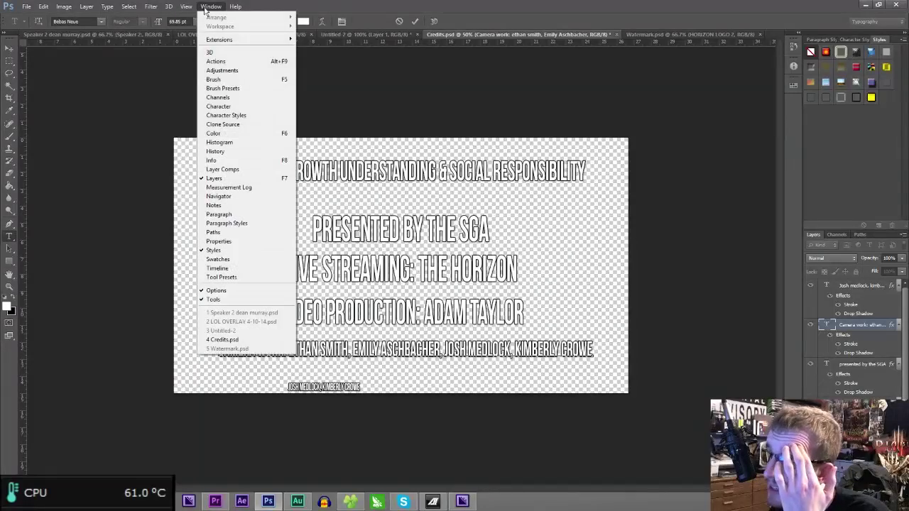
pyautogui.click(234, 115)
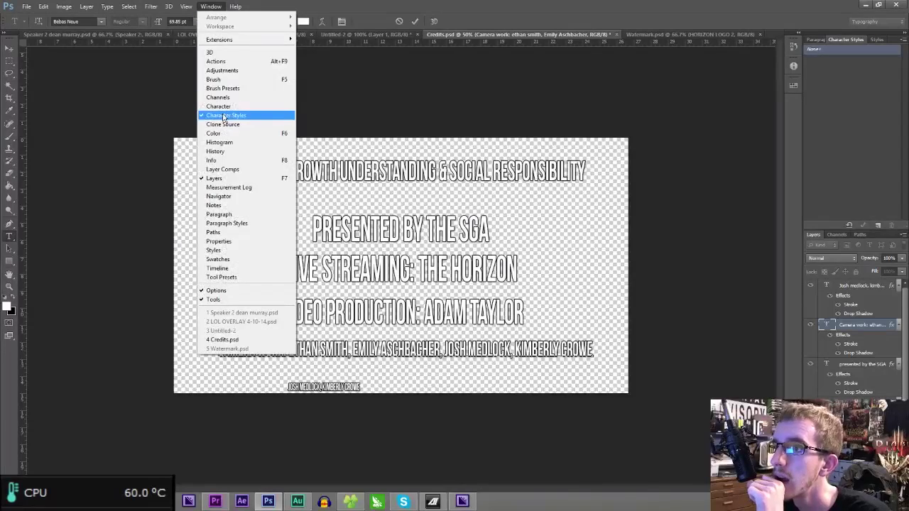
pyautogui.click(222, 108)
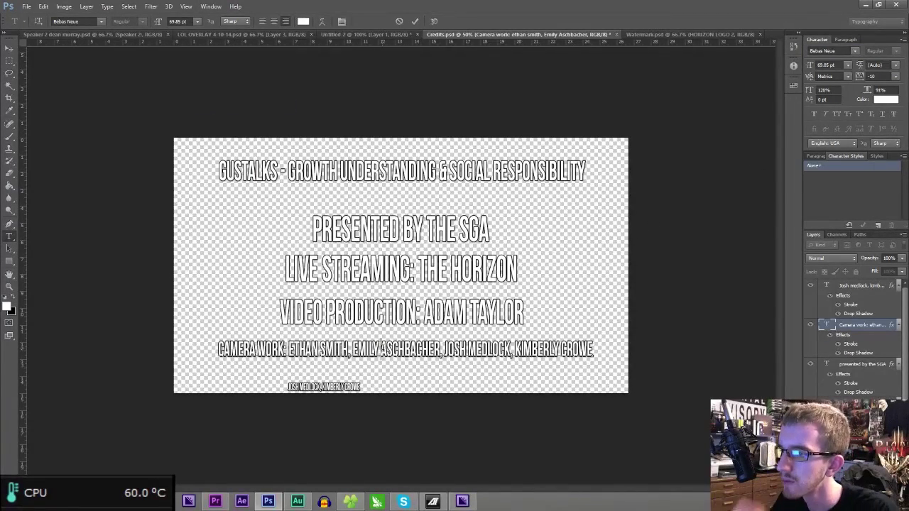
# - Commit the text and scale the camera-work line to about 118%, nearly full canvas width
pyautogui.hotkey('ctrl', 'Return')
pyautogui.hotkey('ctrl', 't')
pyautogui.moveTo(541, 352); pyautogui.dragTo(578, 348)
pyautogui.moveTo(240, 355); pyautogui.dragTo(186, 378)
pyautogui.moveTo(320, 351); pyautogui.dragTo(314, 355)
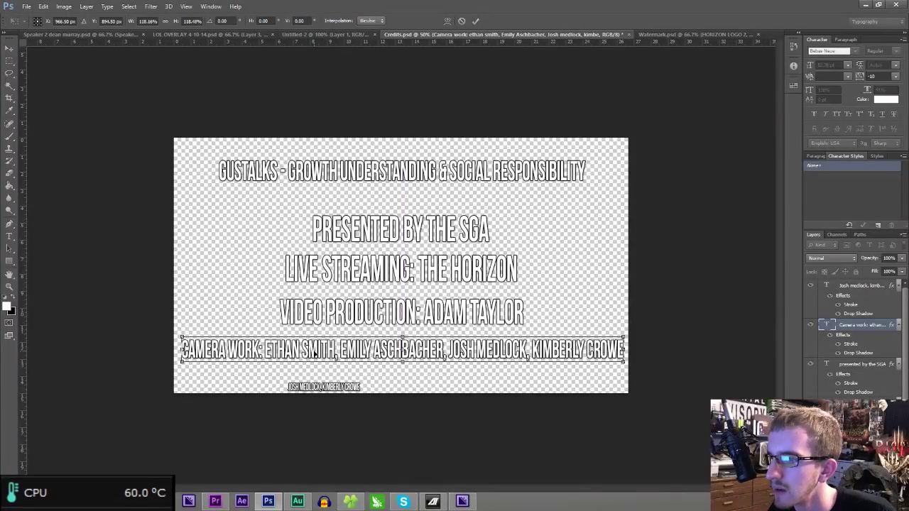
pyautogui.press('Return')
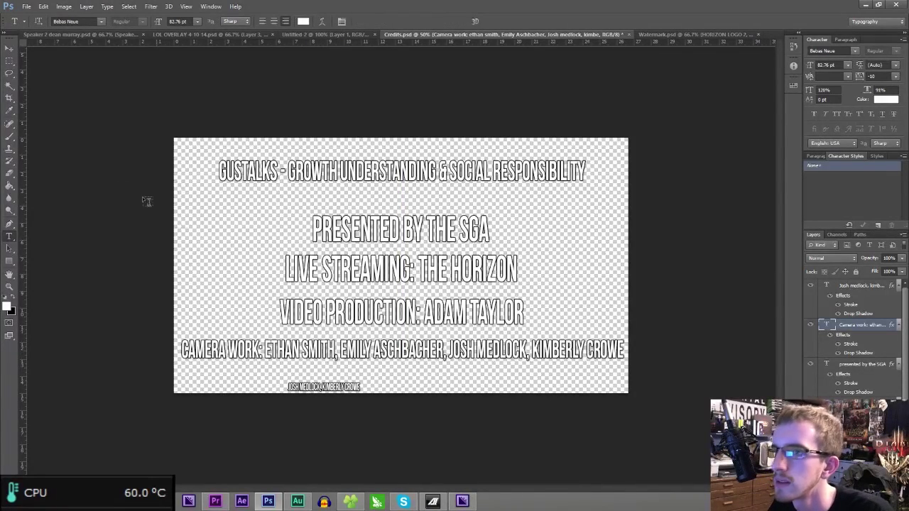
# - Hide the small names layer and save Credits.psd over the changed disk copy
pyautogui.click(10, 47)
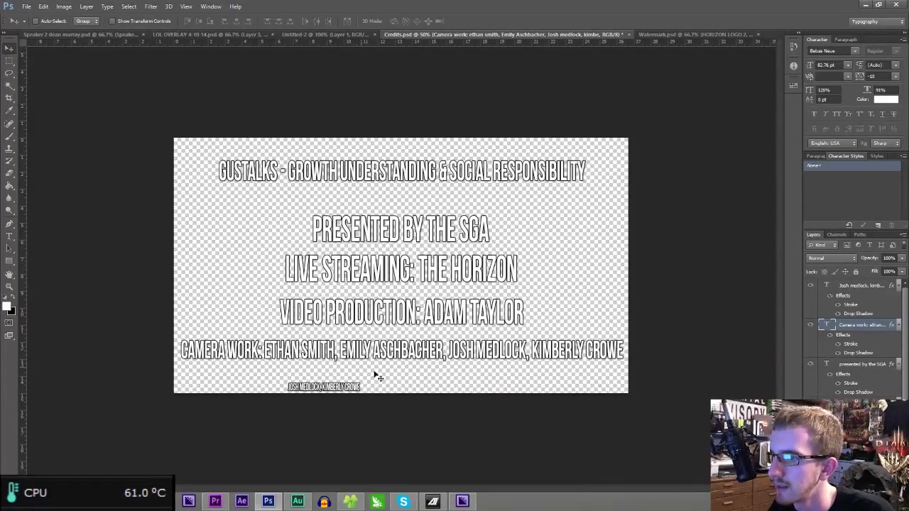
pyautogui.click(811, 286)
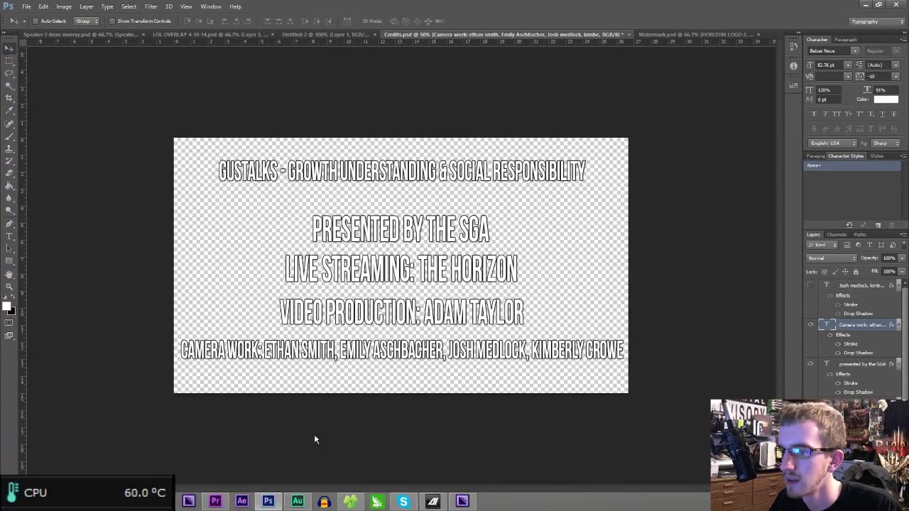
pyautogui.hotkey('ctrl', 's')
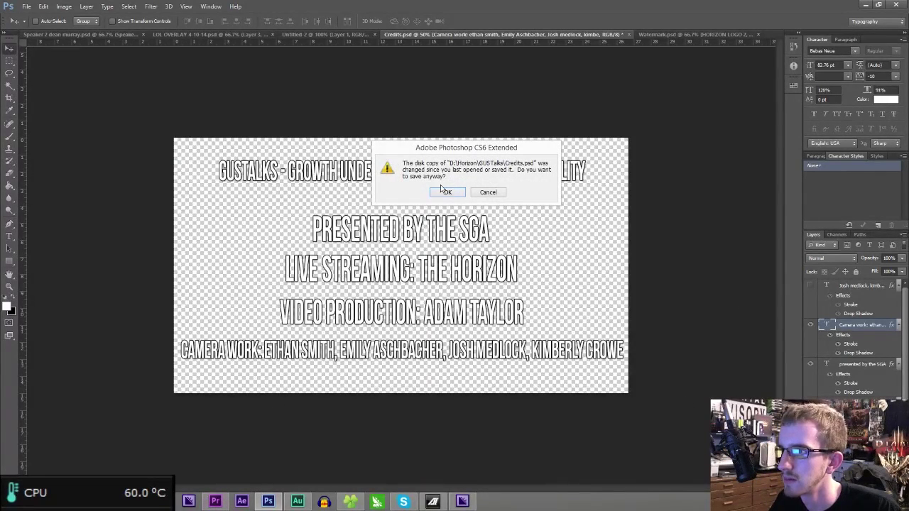
pyautogui.click(445, 192)
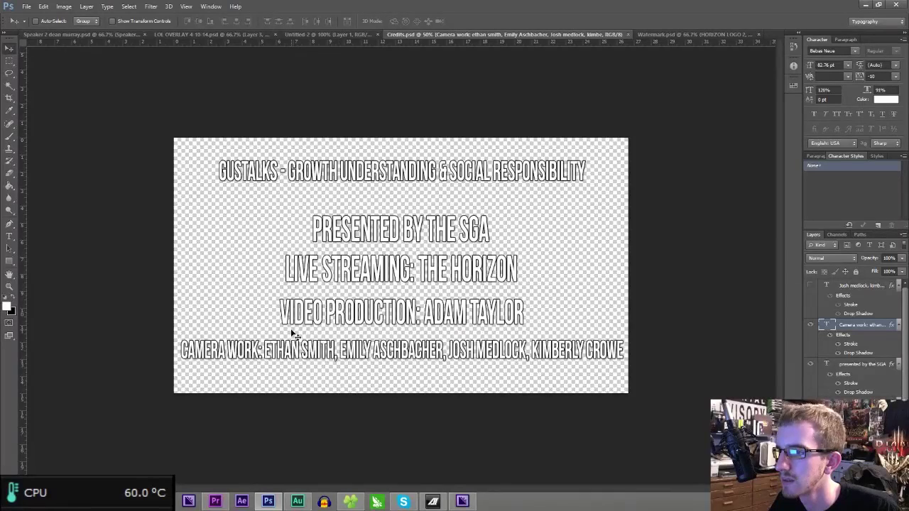
pyautogui.click(215, 501)
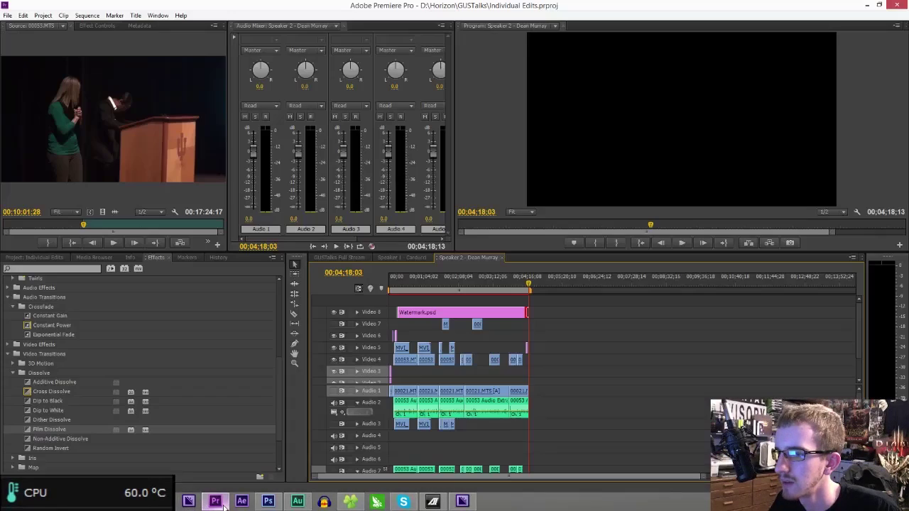
# - Play the Speaker 2 ending from 00;04;11;05 to check the updated credits, and save
pyautogui.moveTo(524, 284); pyautogui.dragTo(527, 285)
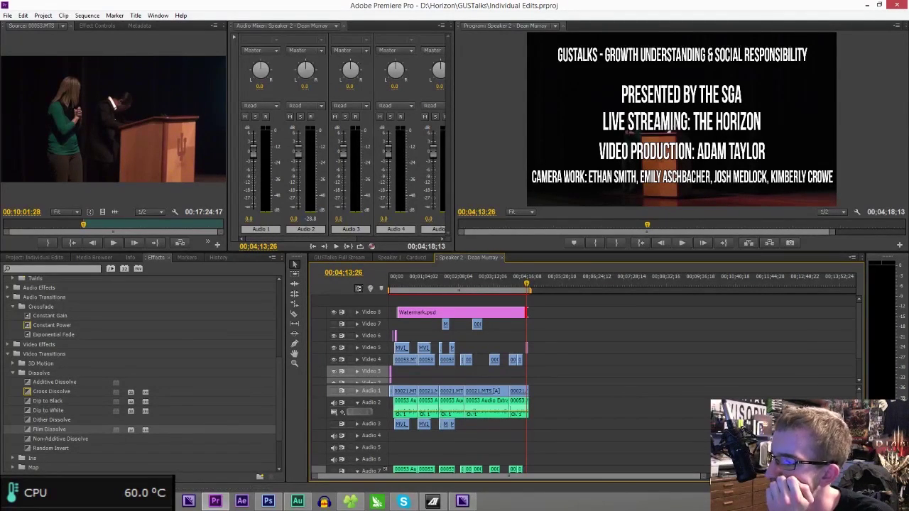
pyautogui.moveTo(704, 481); pyautogui.dragTo(569, 488)
pyautogui.click(597, 277)
pyautogui.hotkey('ctrl', 's')
pyautogui.press('space')
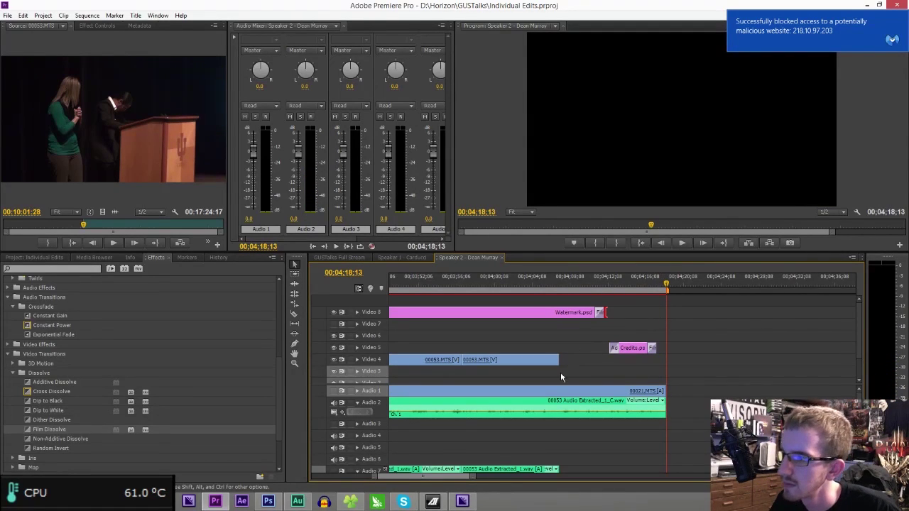
pyautogui.moveTo(472, 477); pyautogui.dragTo(707, 446)
pyautogui.hotkey('ctrl', 's')
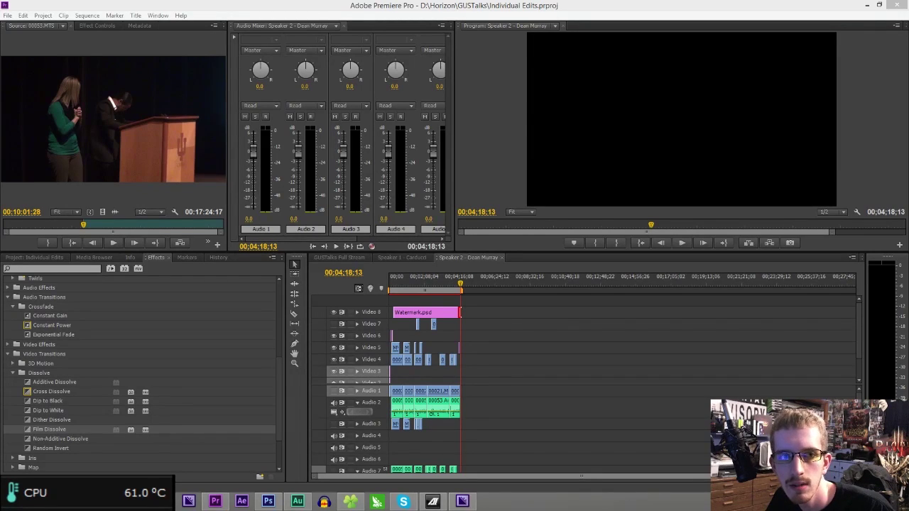
# - Switch to the Speaker 1 sequence and show the Project panel with its bins
pyautogui.click(416, 257)
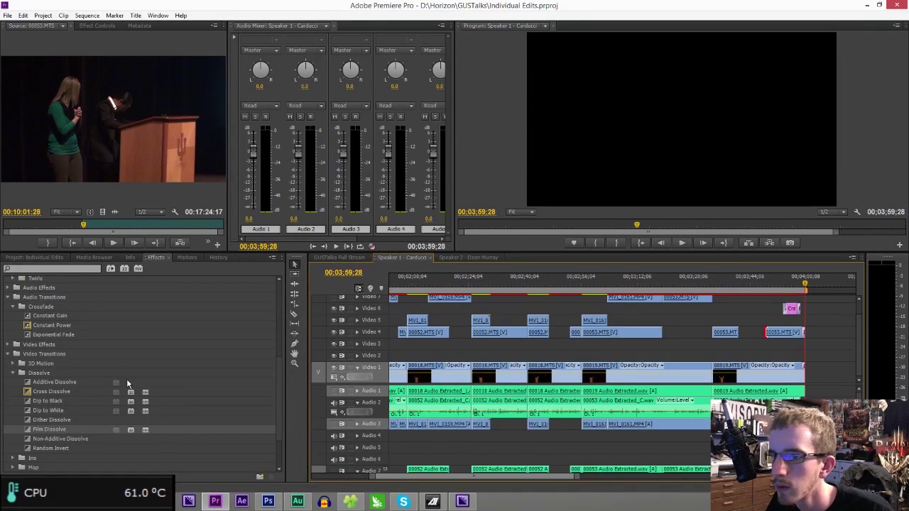
pyautogui.hotkey('shift', '1')
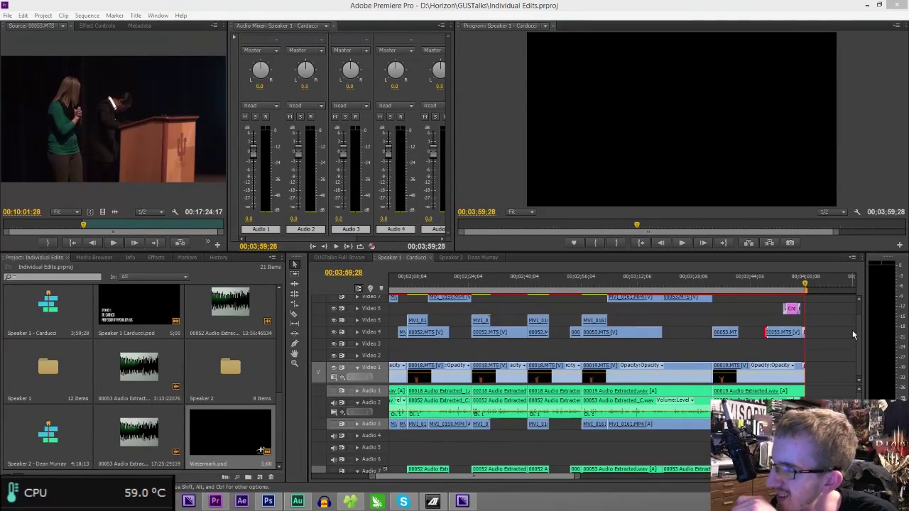
# - Place Watermark.psd on the top video track of Speaker 1 with an Additive Dissolve fade-in
pyautogui.scroll(1, 853, 333)
pyautogui.click(800, 280)
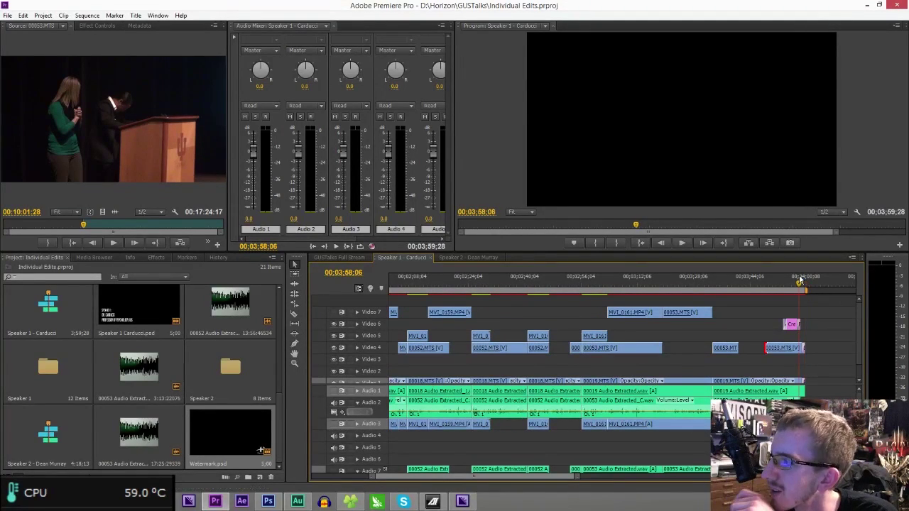
pyautogui.moveTo(800, 280); pyautogui.dragTo(799, 280)
pyautogui.moveTo(499, 477); pyautogui.dragTo(408, 478)
pyautogui.moveTo(234, 427); pyautogui.dragTo(449, 307)
pyautogui.scroll(2, 865, 300)
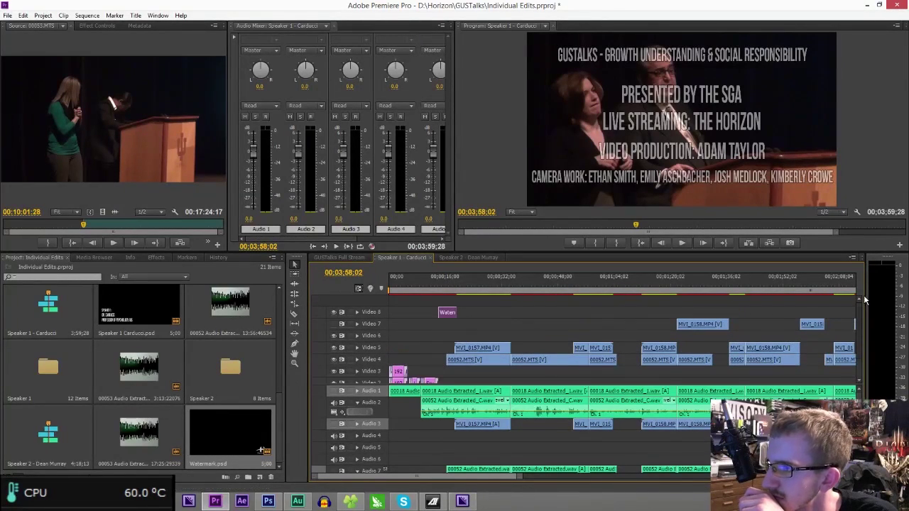
pyautogui.click(158, 257)
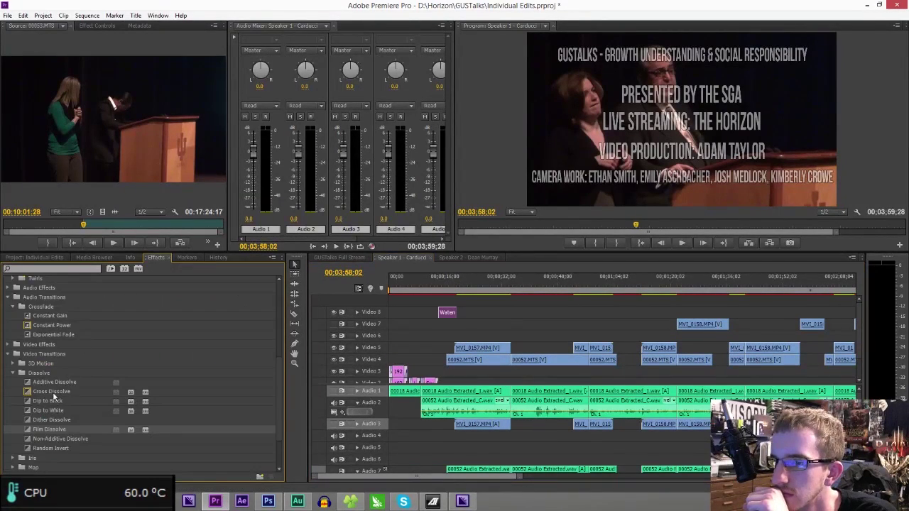
pyautogui.moveTo(54, 382); pyautogui.dragTo(857, 310)
# - Trim the watermark to end at the credits, add a Film Dissolve fade-out, save and preview
pyautogui.moveTo(521, 476); pyautogui.dragTo(711, 476)
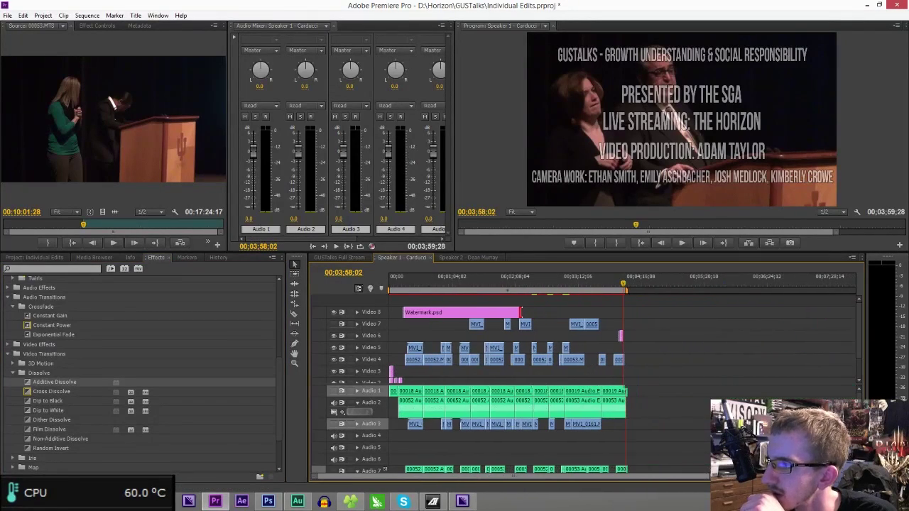
pyautogui.moveTo(522, 312); pyautogui.dragTo(621, 313)
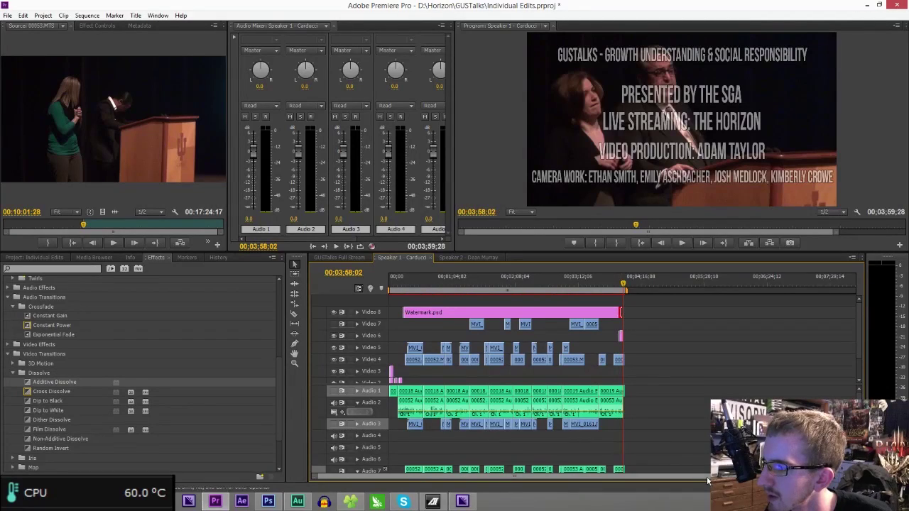
pyautogui.press('=')
pyautogui.press('=')
pyautogui.press('=')
pyautogui.press('=')
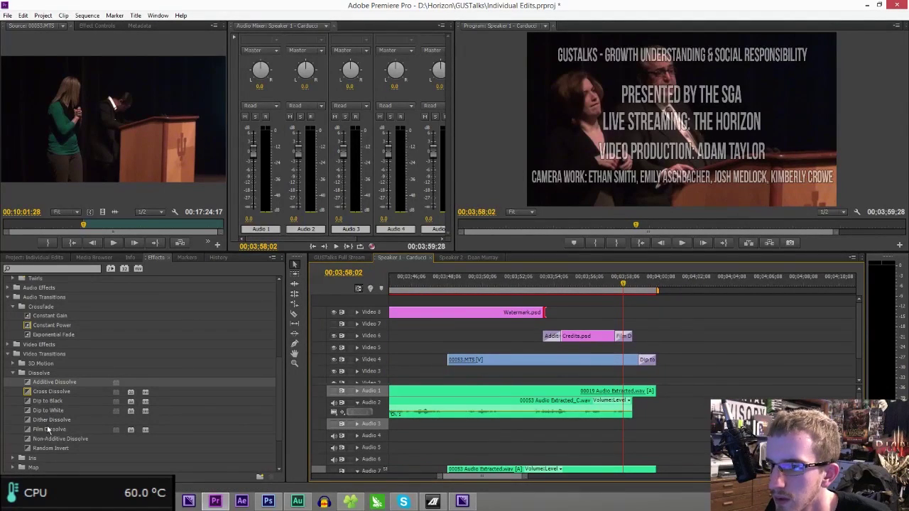
pyautogui.moveTo(47, 429); pyautogui.dragTo(544, 315)
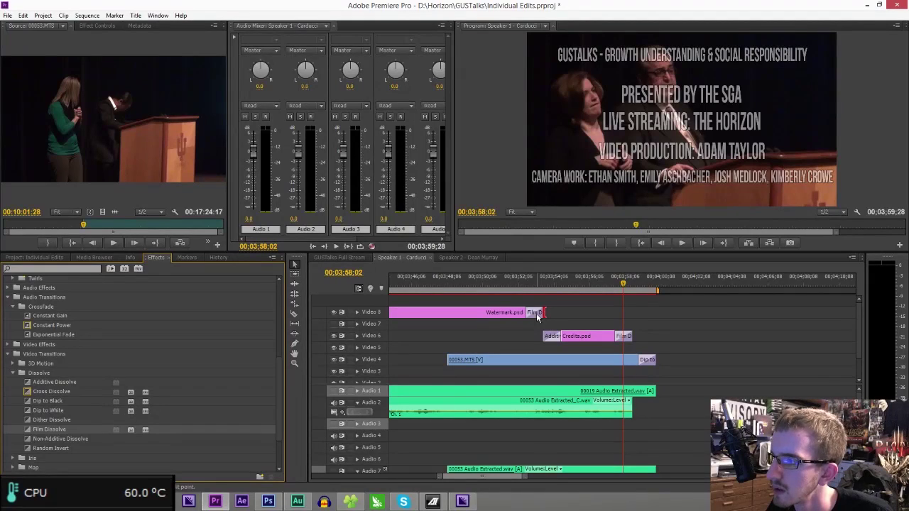
pyautogui.hotkey('ctrl', 's')
pyautogui.click(482, 284)
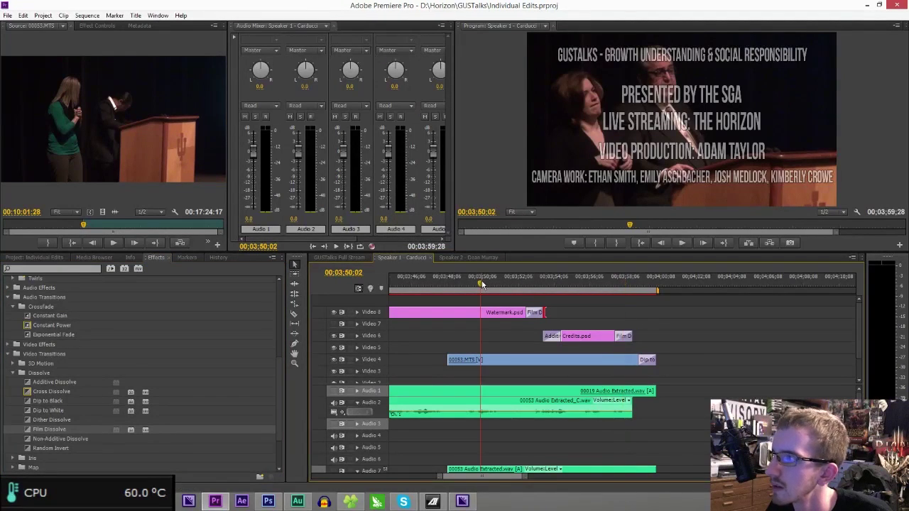
pyautogui.press('space')
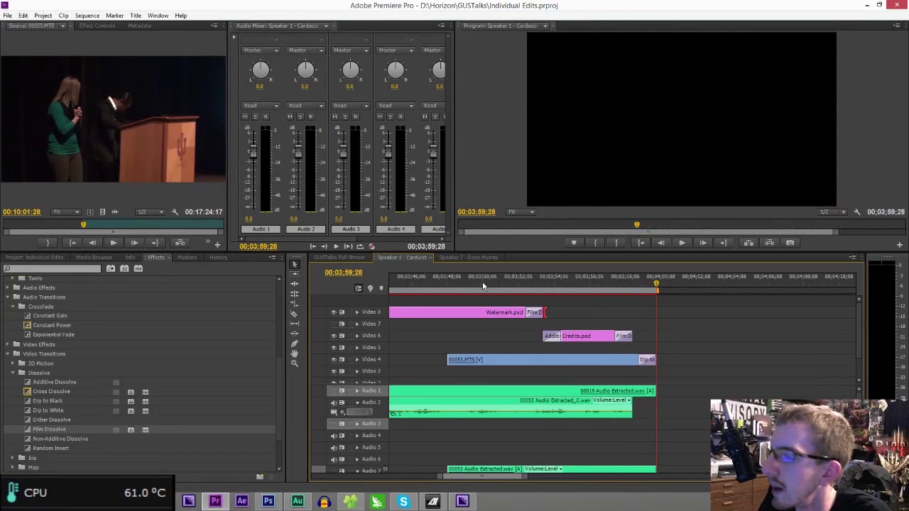
pyautogui.hotkey('ctrl', 's')
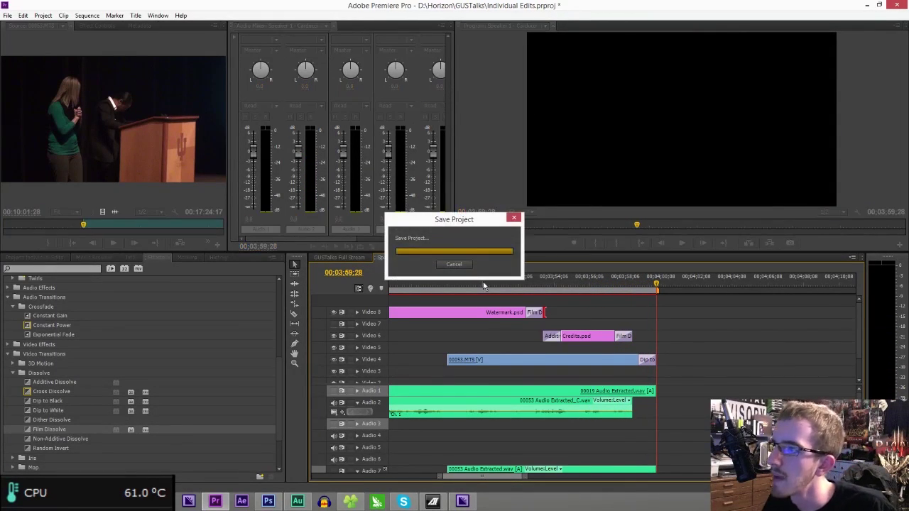
pyautogui.click(468, 258)
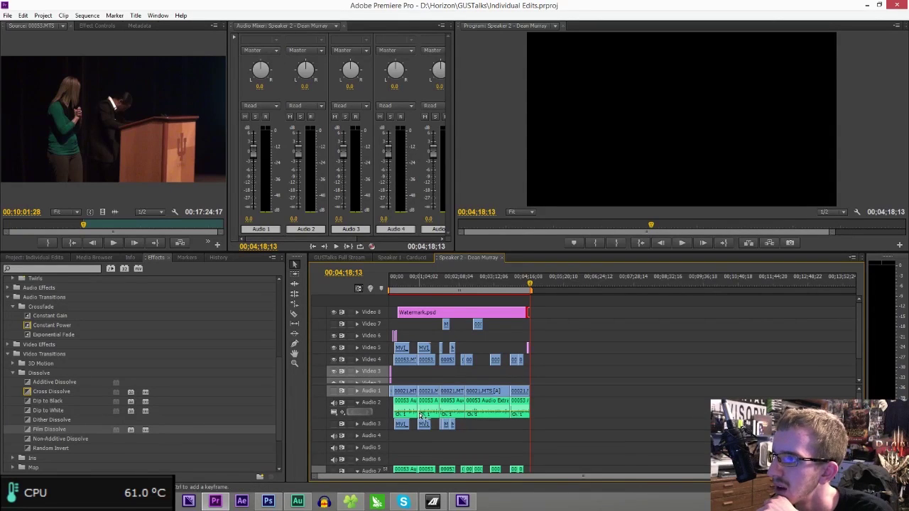
# - Look over the whole GUSTalks Full Stream sequence zoomed out, then return to Speaker 1 - Carducci
pyautogui.click(389, 260)
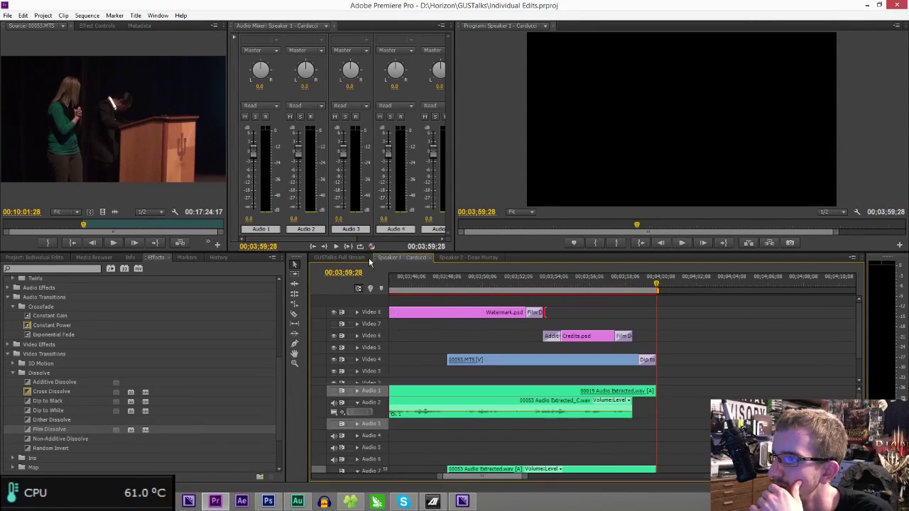
pyautogui.click(359, 257)
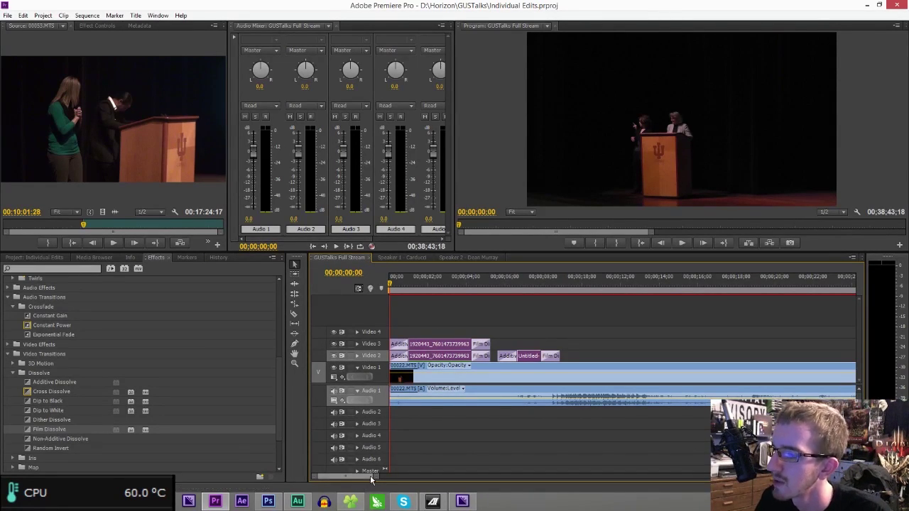
pyautogui.moveTo(373, 475); pyautogui.dragTo(739, 476)
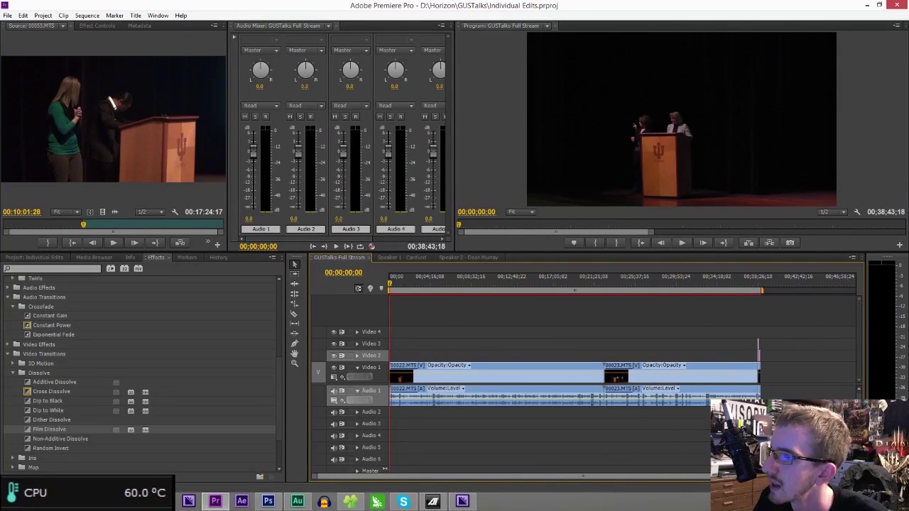
pyautogui.click(396, 258)
# - Create a new sequence named 'Speaker 1 Carducci Render'
pyautogui.hotkey('ctrl', 'n')
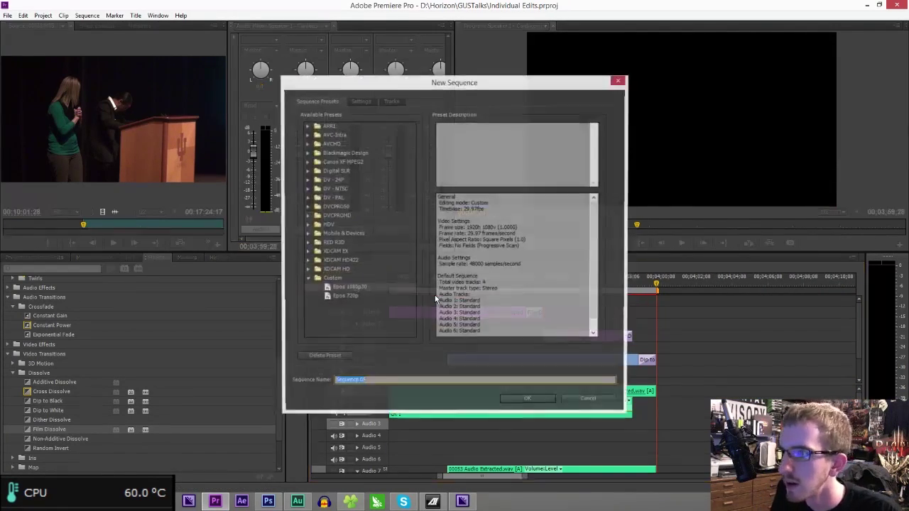
pyautogui.write('Speaker 1')
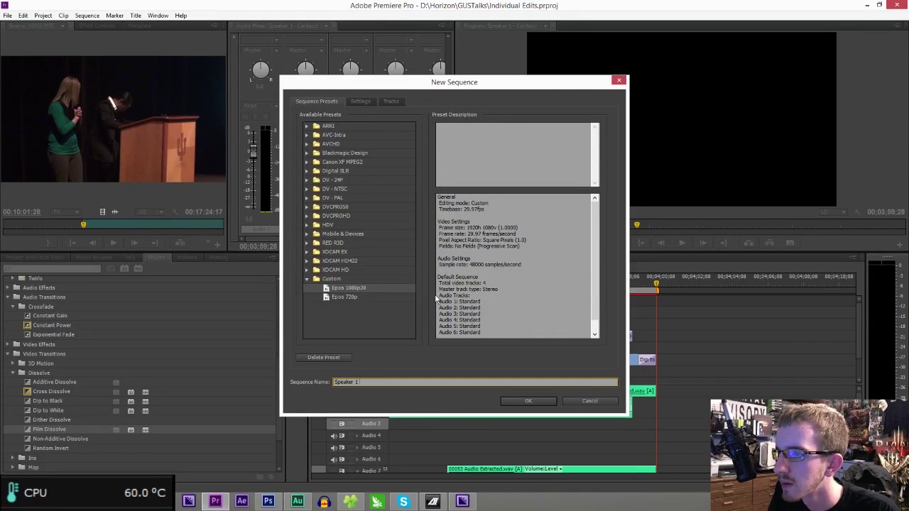
pyautogui.write(' Carducci Rend')
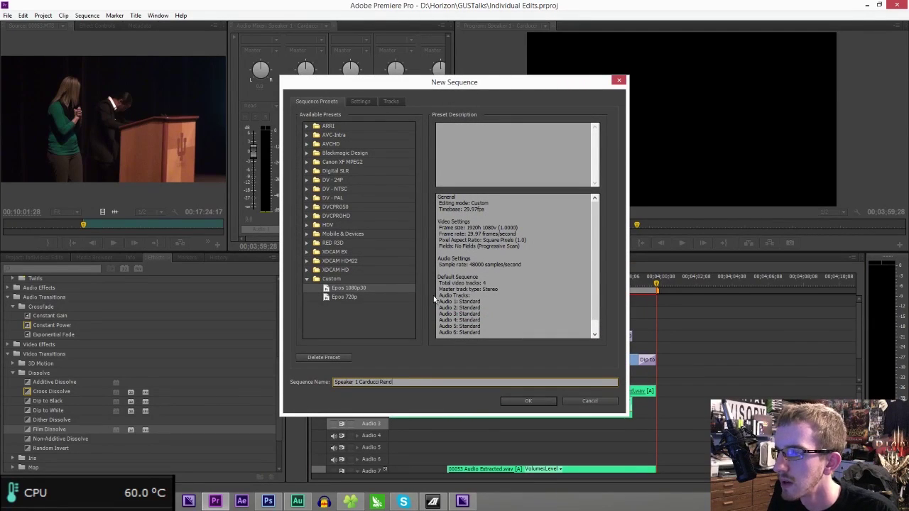
pyautogui.write('er')
pyautogui.press('Return')
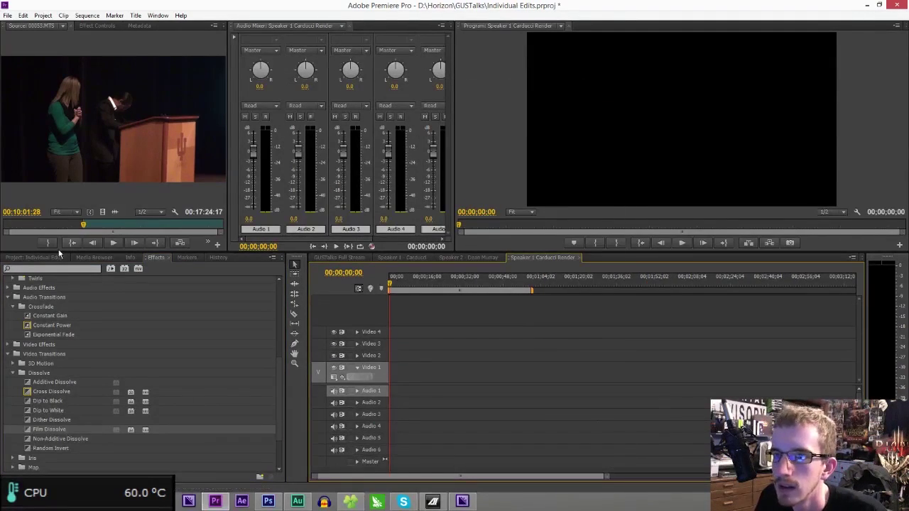
# - Drop the Speaker 1 - Carducci sequence into the new timeline, then delete those clips again
pyautogui.click(54, 257)
pyautogui.scroll(2, 103, 365)
pyautogui.moveTo(52, 327); pyautogui.dragTo(398, 375)
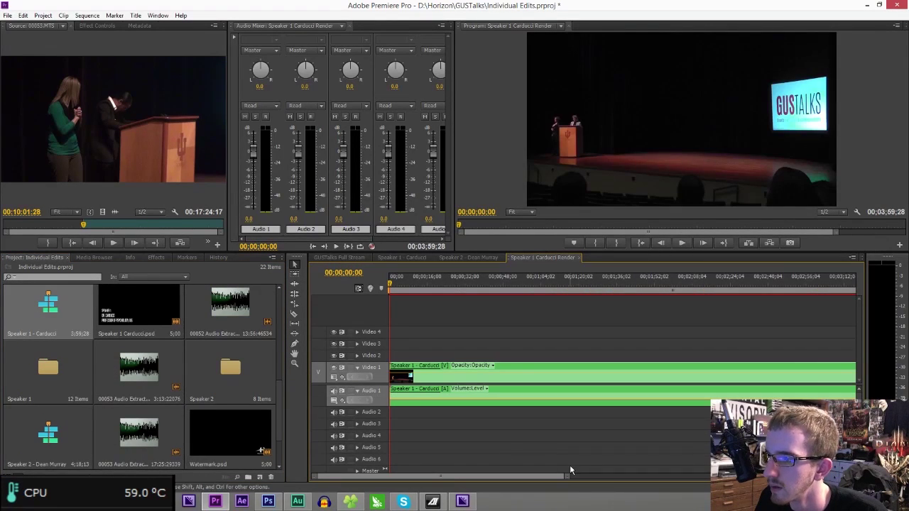
pyautogui.moveTo(568, 475); pyautogui.dragTo(633, 476)
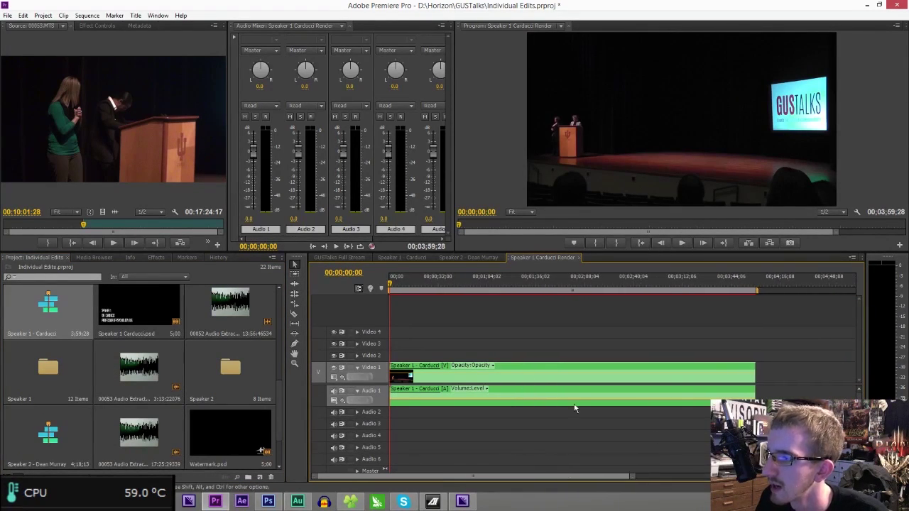
pyautogui.rightClick(506, 395)
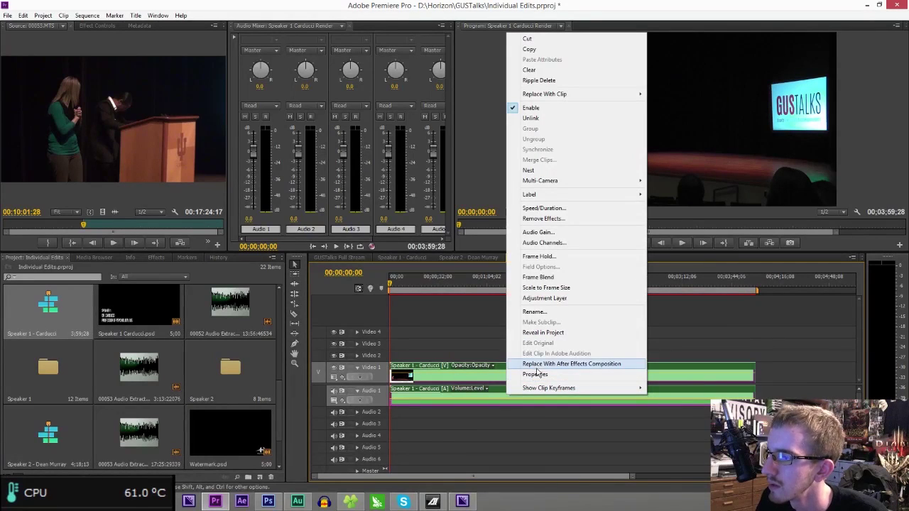
pyautogui.click(497, 402)
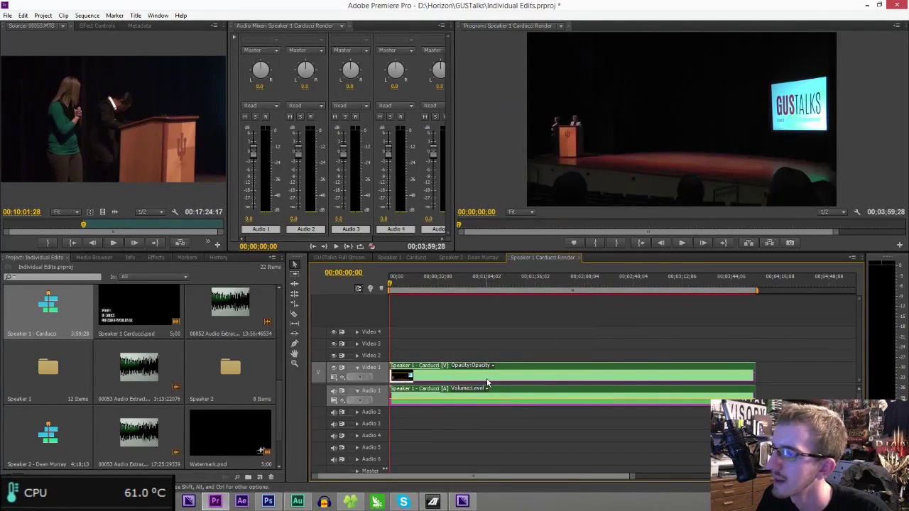
pyautogui.press('Delete')
pyautogui.click(404, 257)
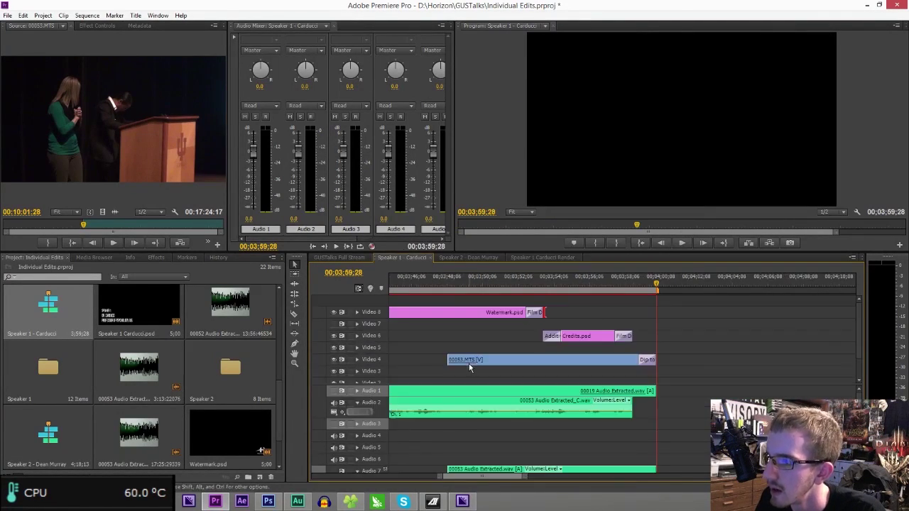
# - Send the speaker's Audio 2 clip at 00;00;26;00 to Adobe Audition for editing
pyautogui.moveTo(446, 475); pyautogui.dragTo(230, 470)
pyautogui.click(409, 280)
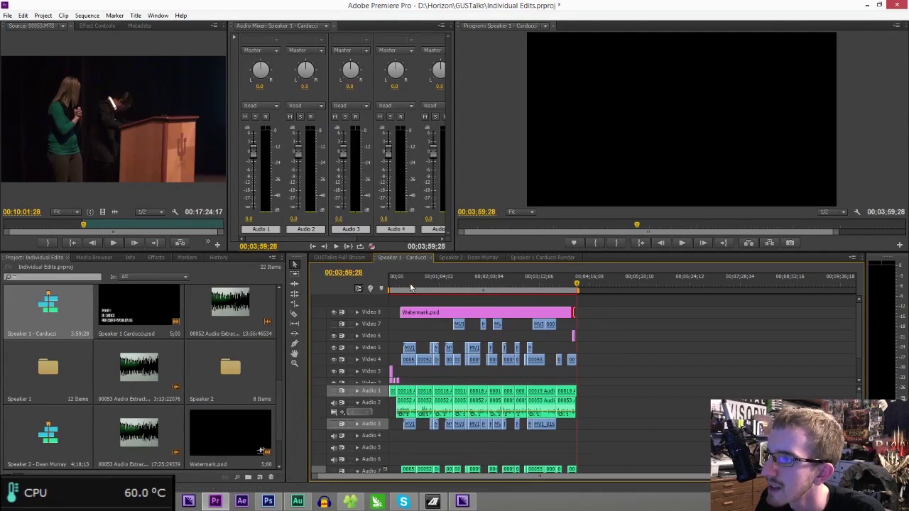
pyautogui.press('=')
pyautogui.press('=')
pyautogui.press('=')
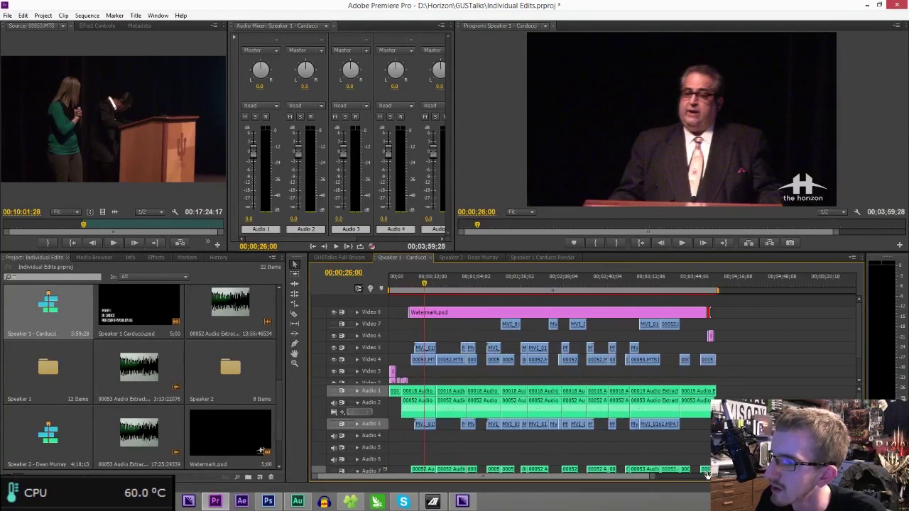
pyautogui.press('-')
pyautogui.press('-')
pyautogui.press('-')
pyautogui.press('-')
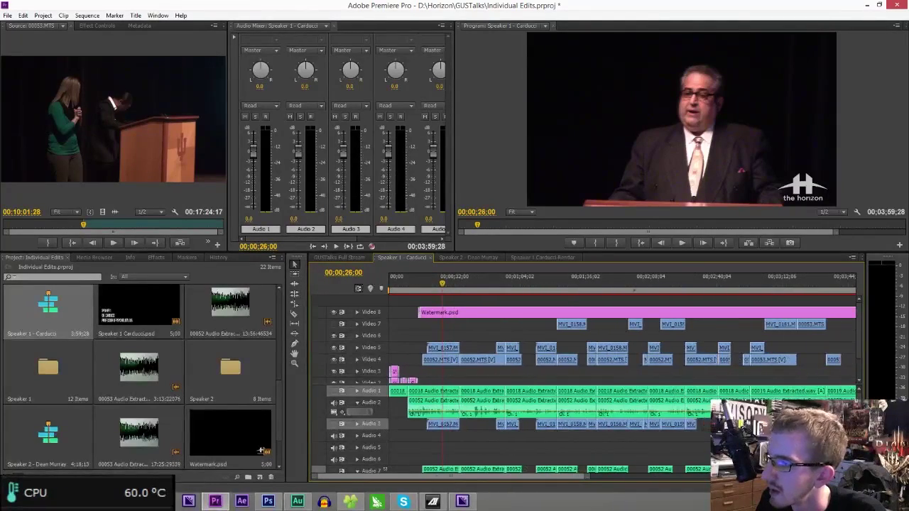
pyautogui.rightClick(425, 402)
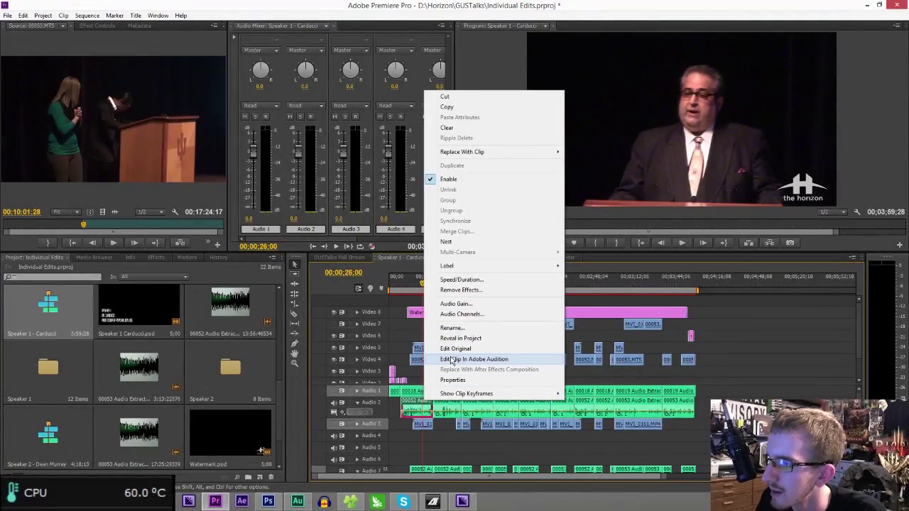
pyautogui.click(474, 359)
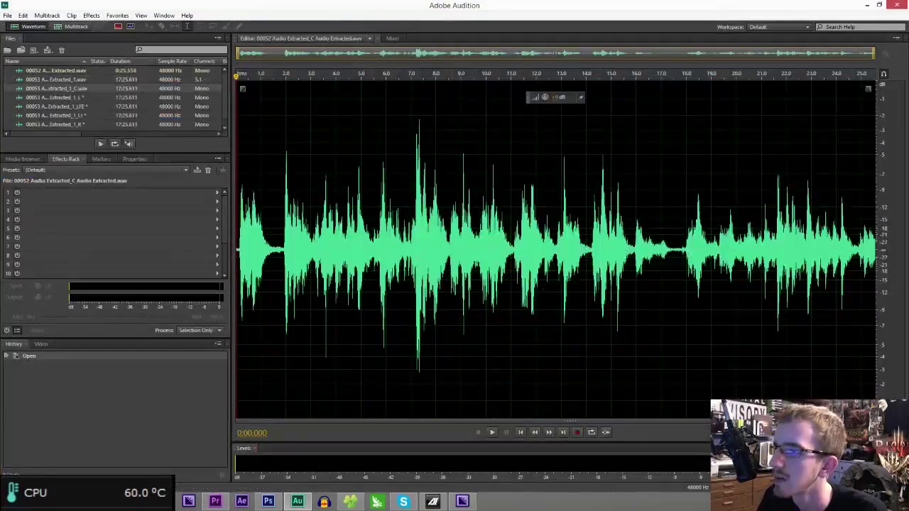
# - Apply Normalize, then the Multiband Compressor, to 00052 Audio Extracted_C
pyautogui.click(118, 15)
pyautogui.moveTo(82, 14)
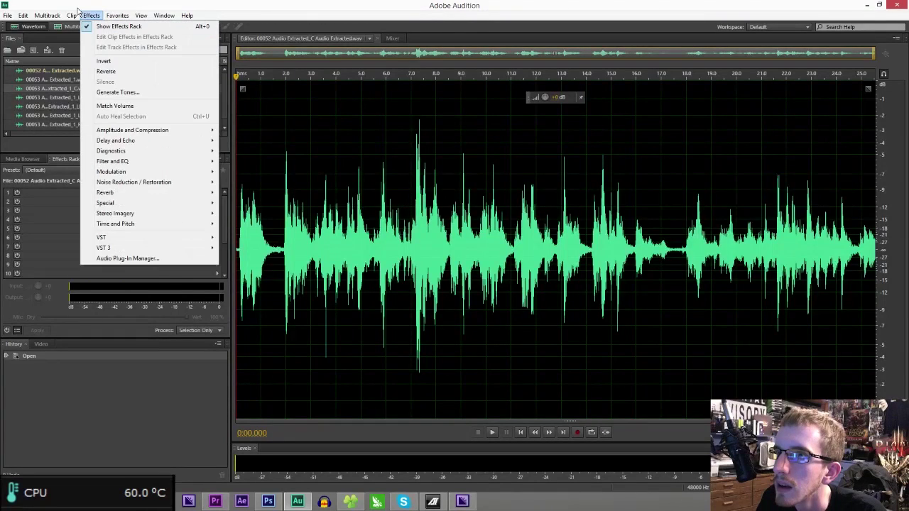
pyautogui.moveTo(146, 130)
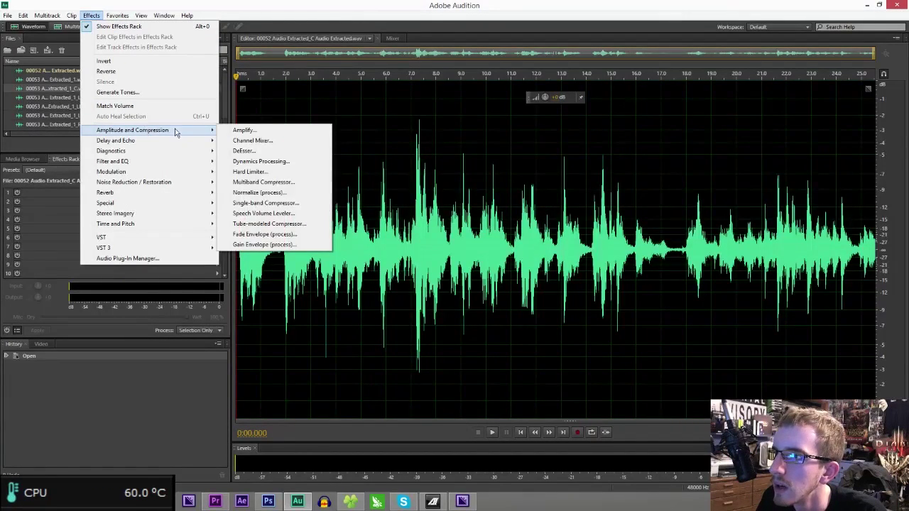
pyautogui.click(279, 192)
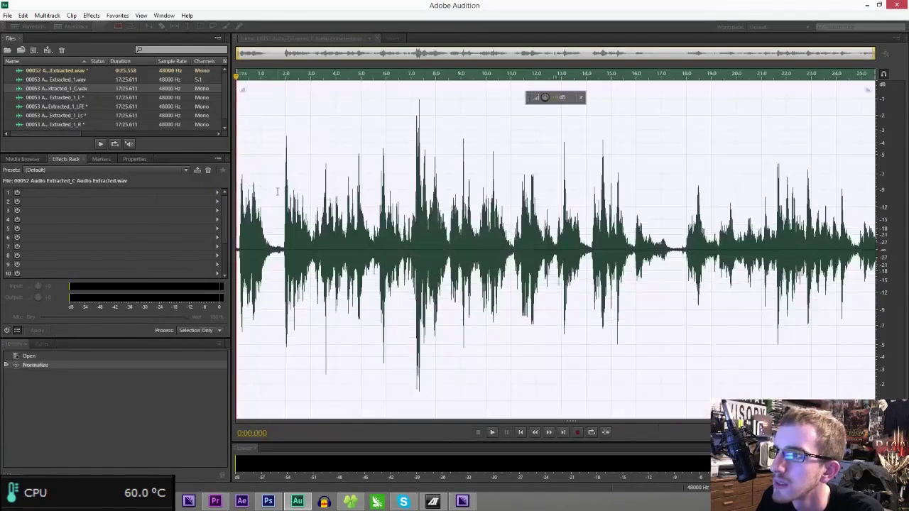
pyautogui.click(91, 15)
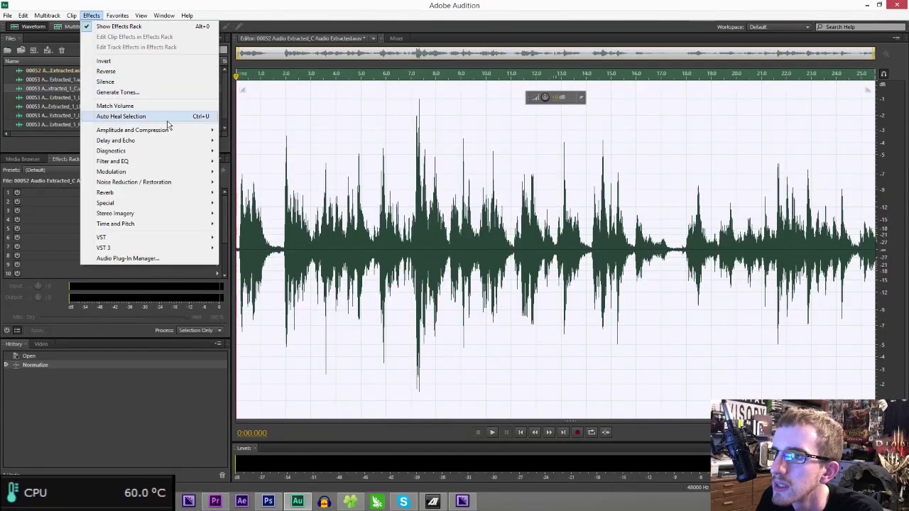
pyautogui.moveTo(188, 130)
pyautogui.click(249, 182)
pyautogui.press('Return')
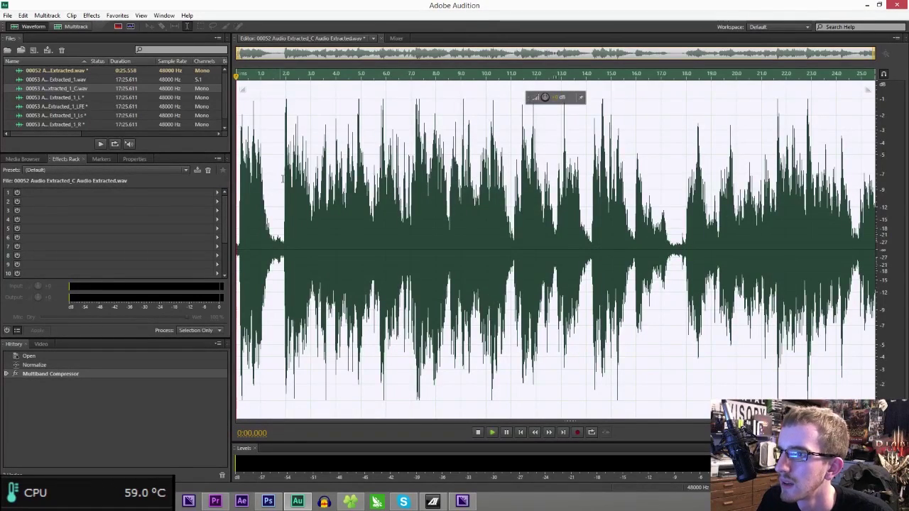
pyautogui.click(23, 15)
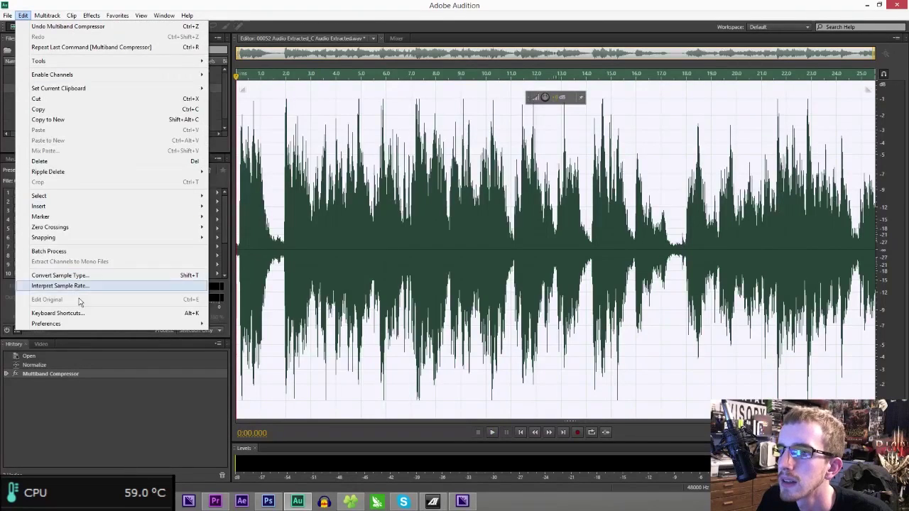
# - Set the default input to BEHRINGER line in and the output to Realtek optical output
pyautogui.moveTo(87, 324)
pyautogui.click(244, 359)
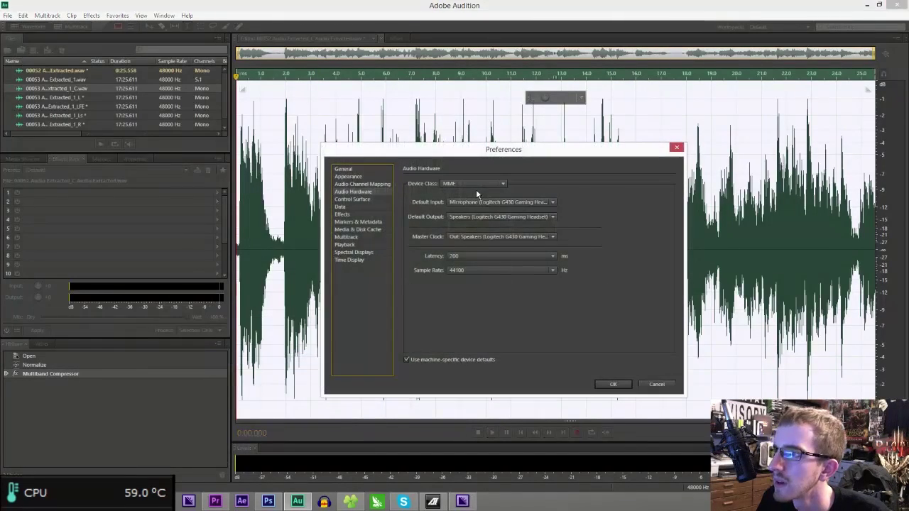
pyautogui.click(477, 203)
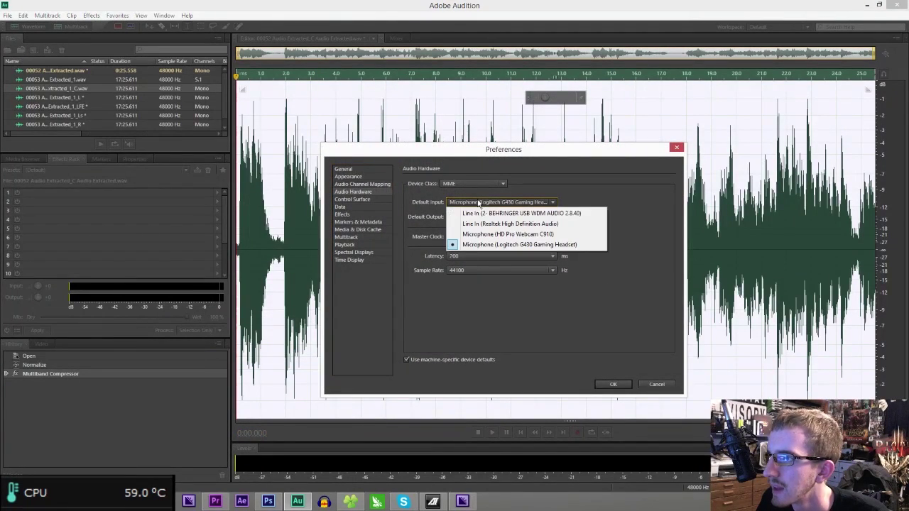
pyautogui.click(490, 214)
pyautogui.click(497, 216)
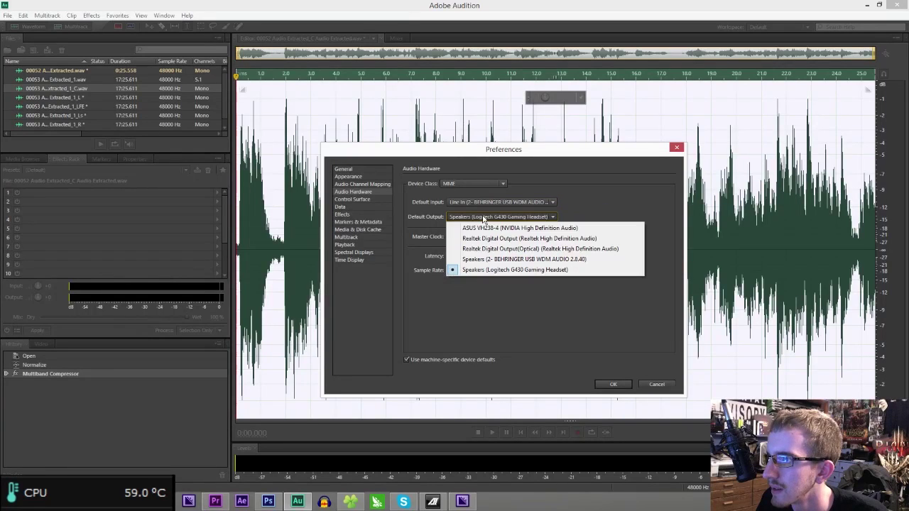
pyautogui.click(487, 250)
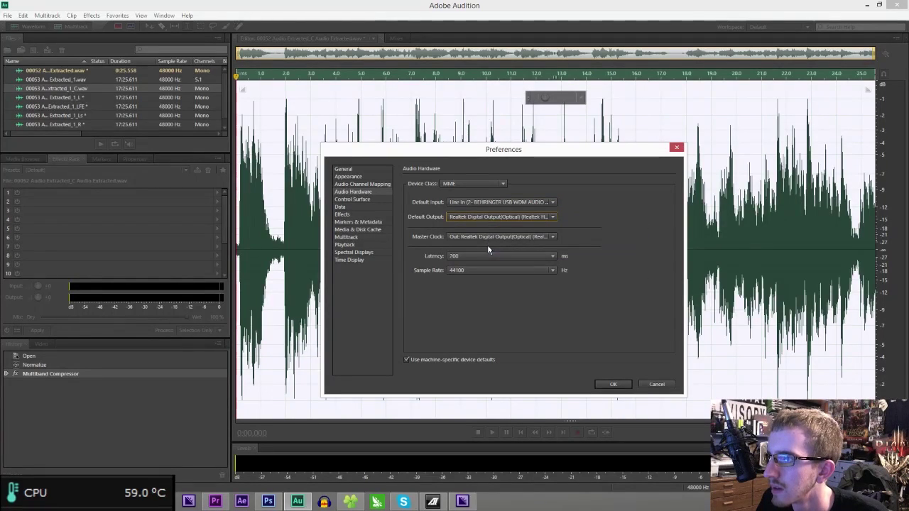
pyautogui.click(613, 385)
# - Play the clip and undo the Multiband Compressor, keeping only Normalize
pyautogui.press('space')
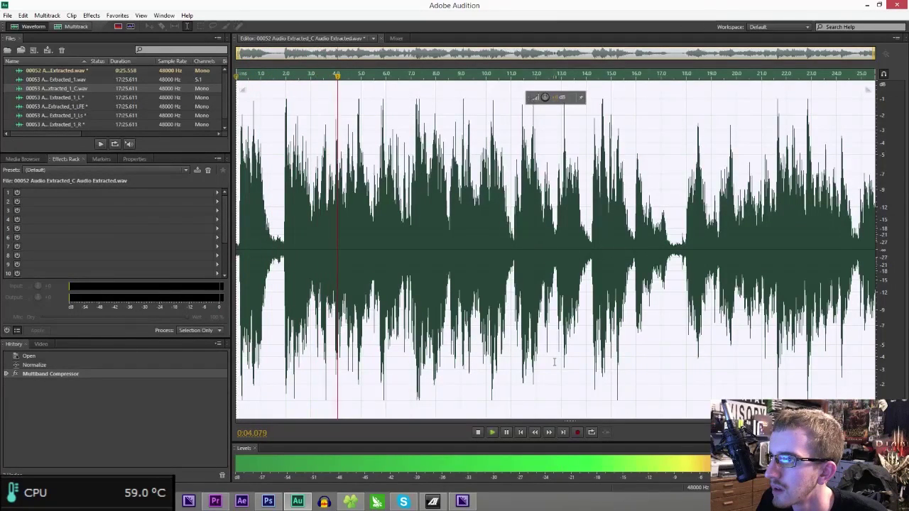
pyautogui.hotkey('ctrl', 'z')
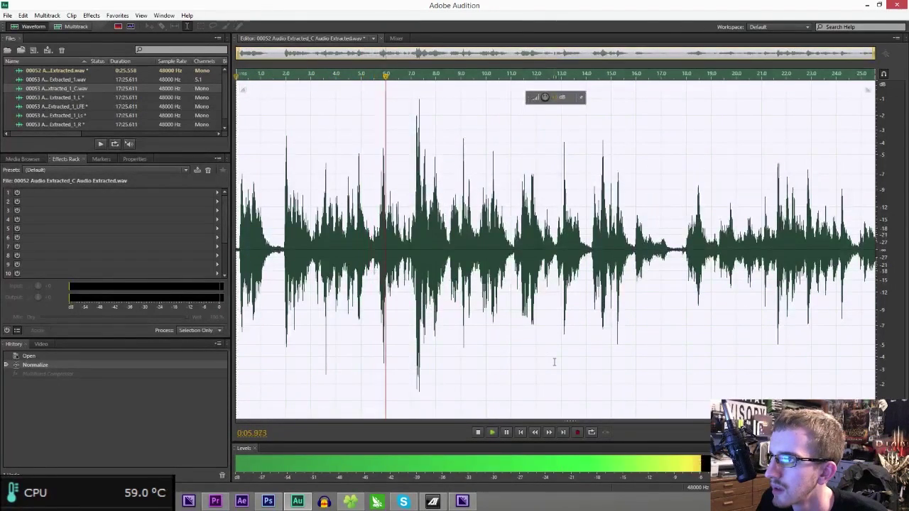
pyautogui.press('space')
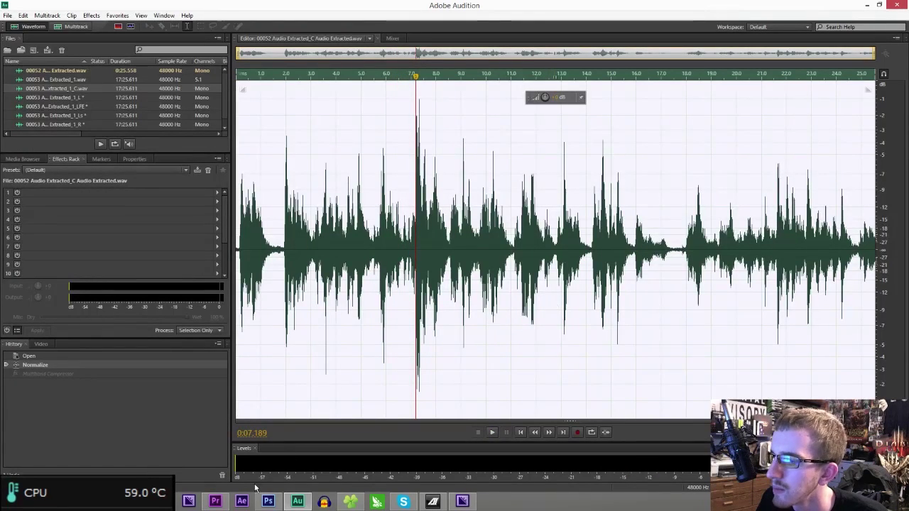
# - Send the Audio 2 clip from Premiere Pro to Adobe Audition with Edit Clip in Adobe Audition
pyautogui.click(216, 503)
pyautogui.rightClick(454, 410)
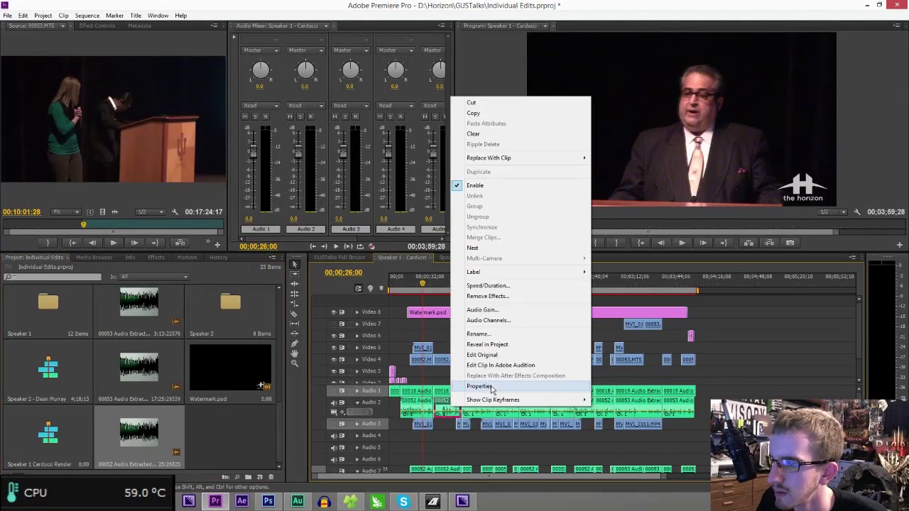
pyautogui.click(469, 365)
pyautogui.hotkey('alt', 'Tab')
# - Apply Normalize to the Audio Extracted_1 clip, then undo it
pyautogui.click(91, 14)
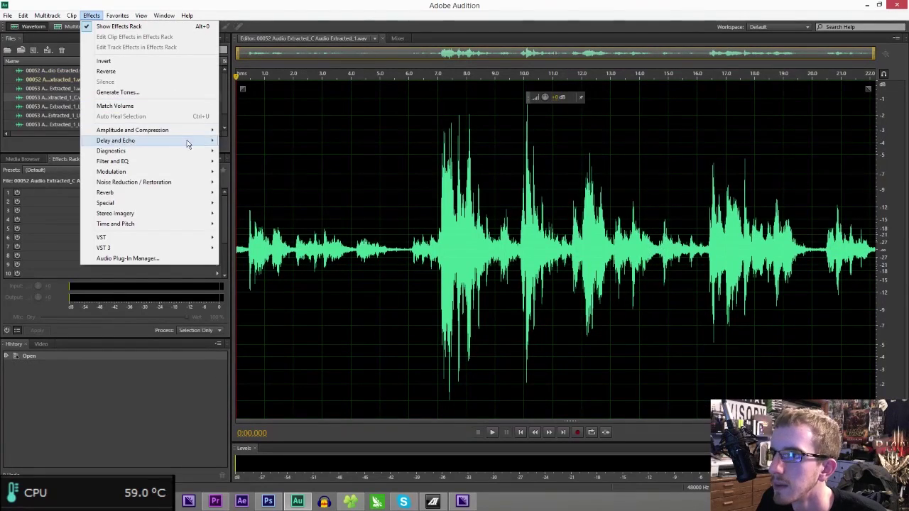
pyautogui.moveTo(192, 128)
pyautogui.click(297, 193)
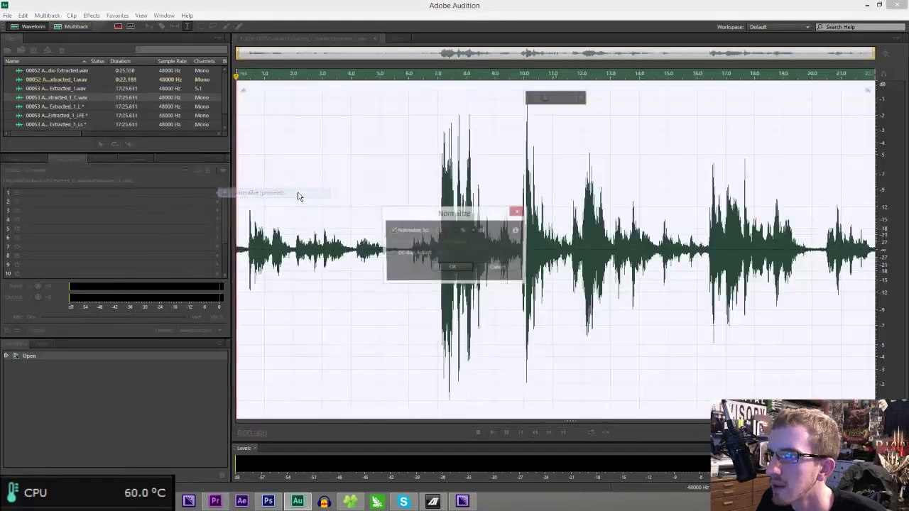
pyautogui.press('Return')
pyautogui.hotkey('ctrl', 'z')
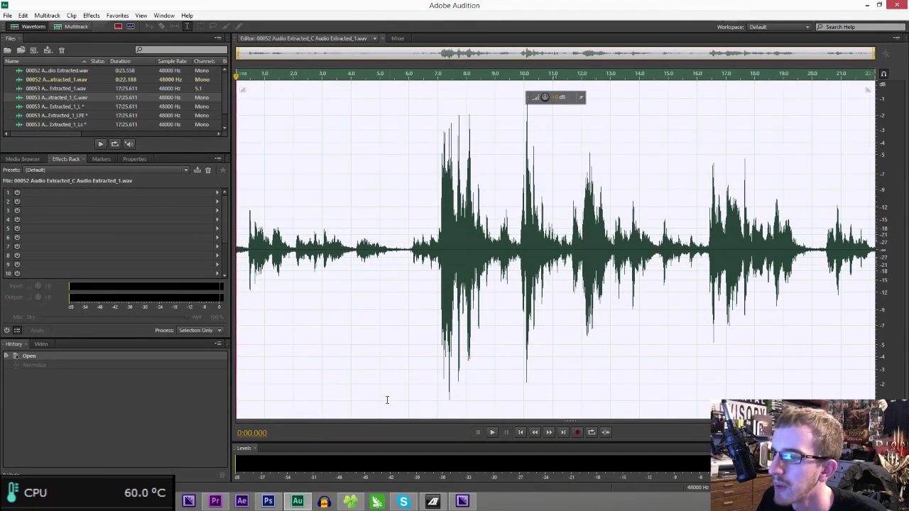
# - Send the next Audio 2 clip from Premiere Pro to Audition for editing
pyautogui.click(215, 502)
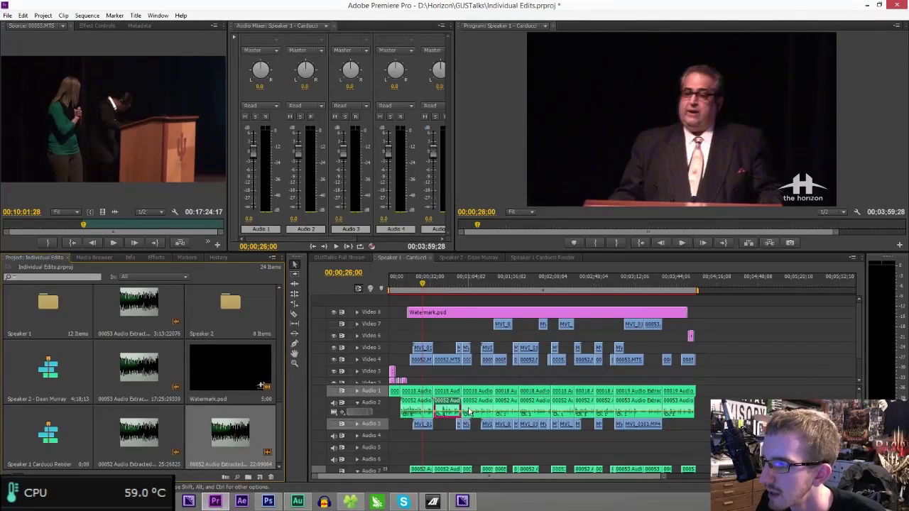
pyautogui.rightClick(469, 412)
pyautogui.click(508, 373)
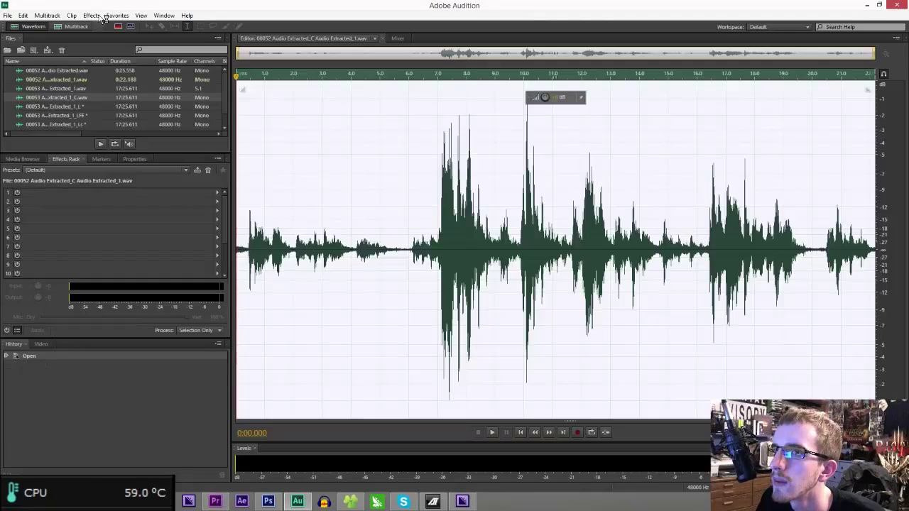
# - Normalize the Audio Extracted_2 clip and briefly play back the result
pyautogui.click(90, 15)
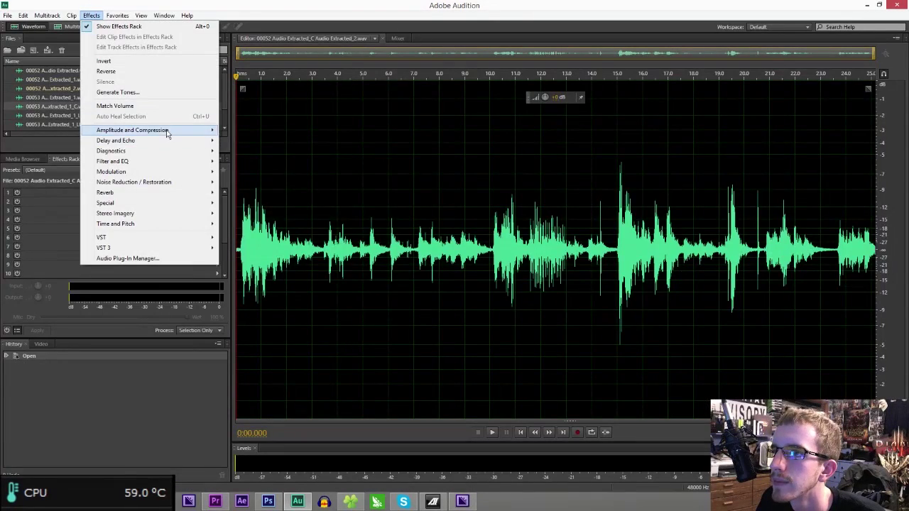
pyautogui.moveTo(199, 130)
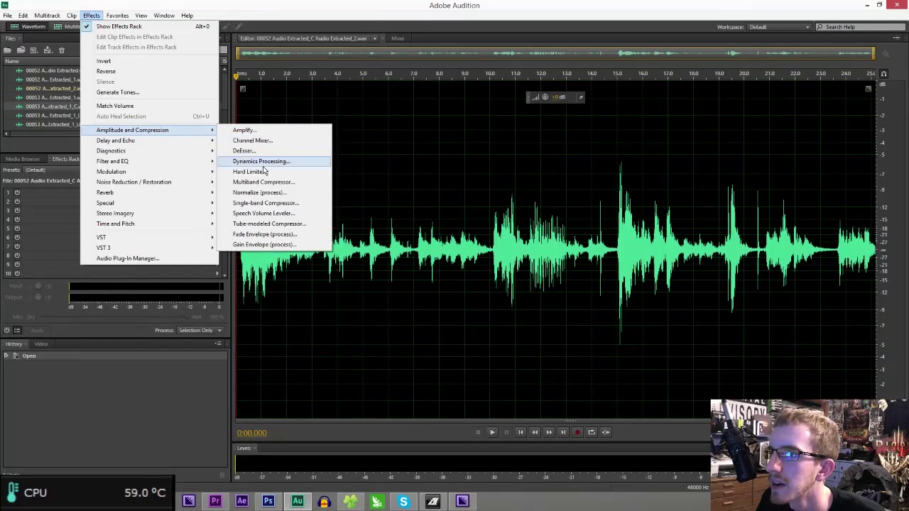
pyautogui.click(259, 192)
pyautogui.press('Return')
pyautogui.press('space')
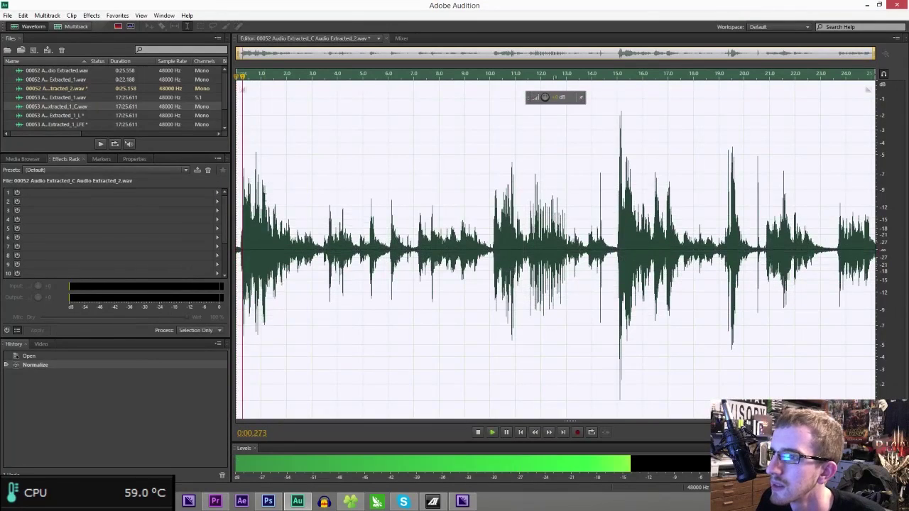
pyautogui.press('space')
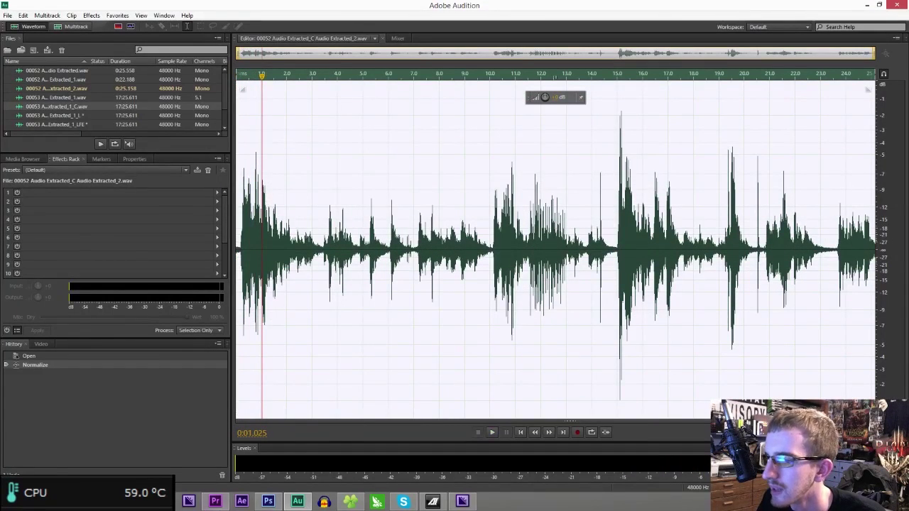
# - Send the next Audio 2 clip to Audition, normalize Audio Extracted_3 and preview it
pyautogui.click(215, 502)
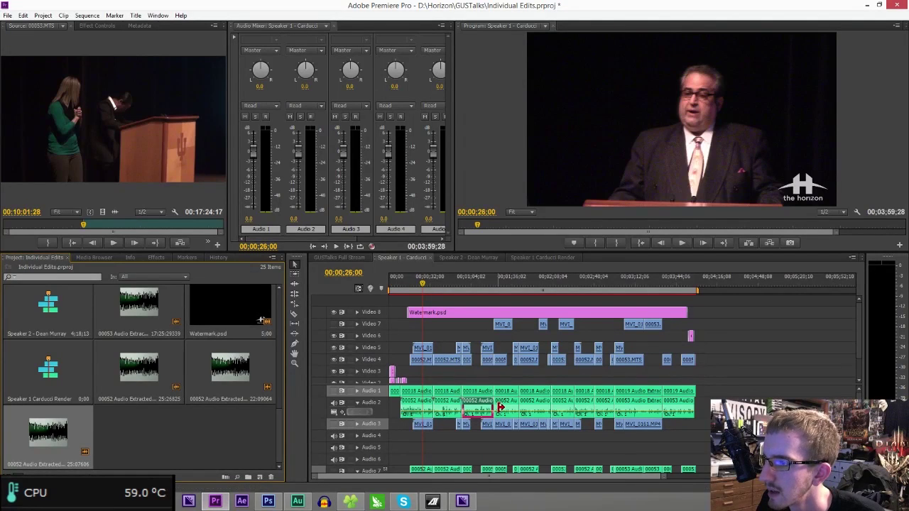
pyautogui.rightClick(500, 407)
pyautogui.click(529, 368)
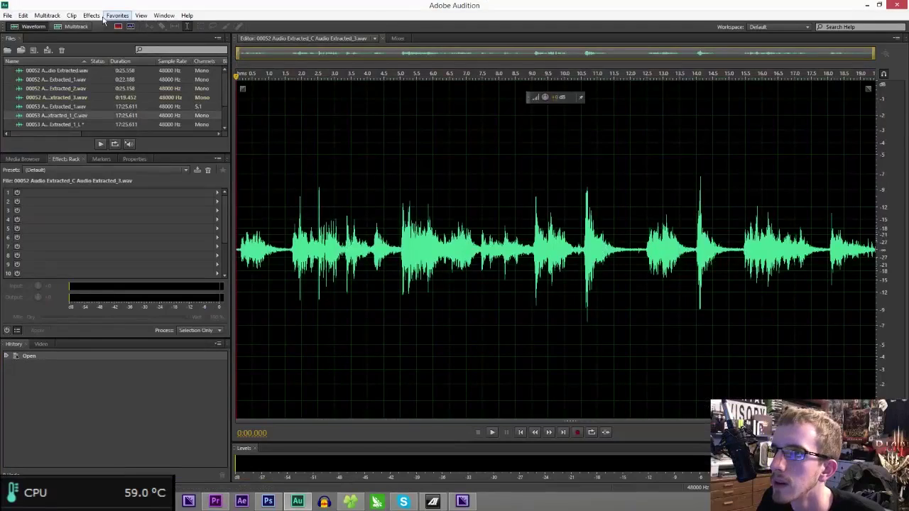
pyautogui.click(91, 15)
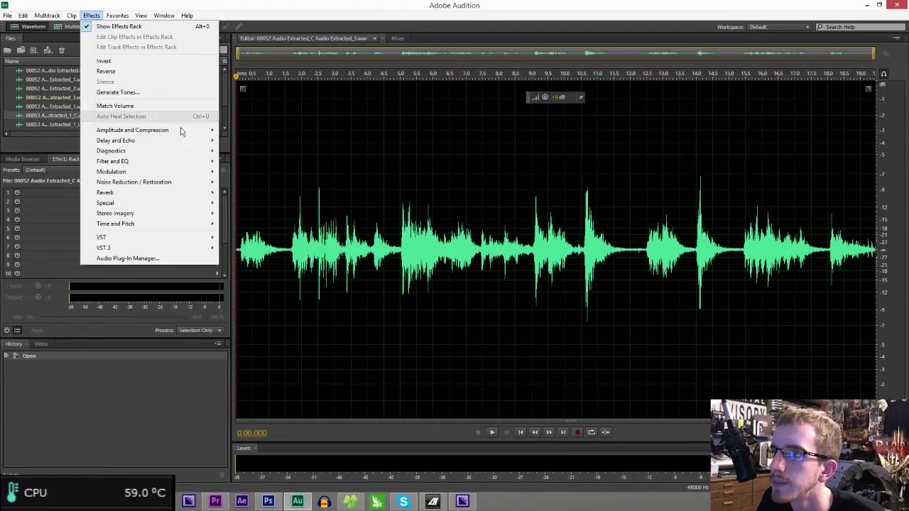
pyautogui.moveTo(192, 132)
pyautogui.click(267, 191)
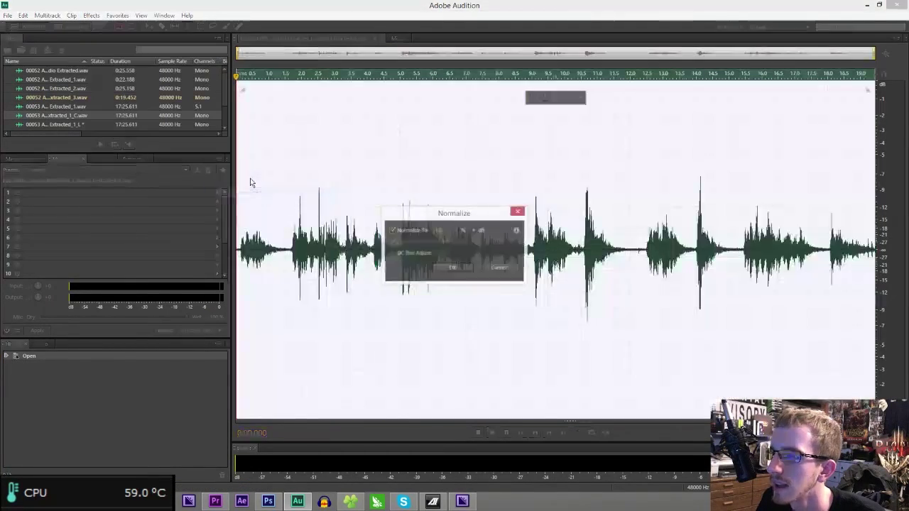
pyautogui.press('Return')
pyautogui.press('space')
pyautogui.press('space')
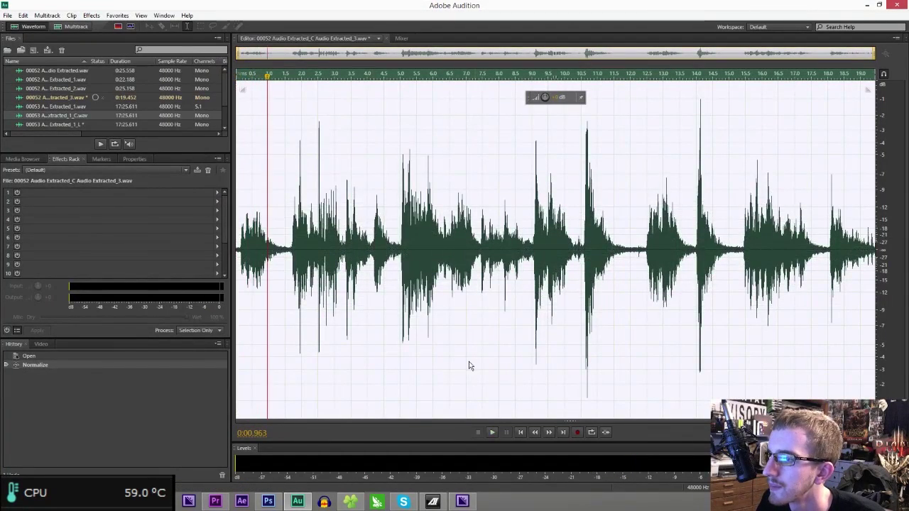
# - Send the following Audio 2 clip to Audition and normalize Audio Extracted_4
pyautogui.click(215, 502)
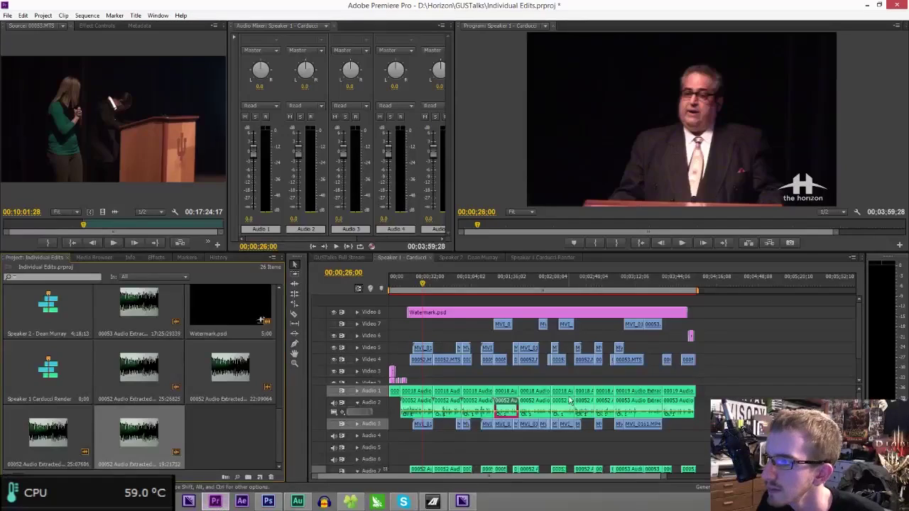
pyautogui.rightClick(536, 406)
pyautogui.click(561, 361)
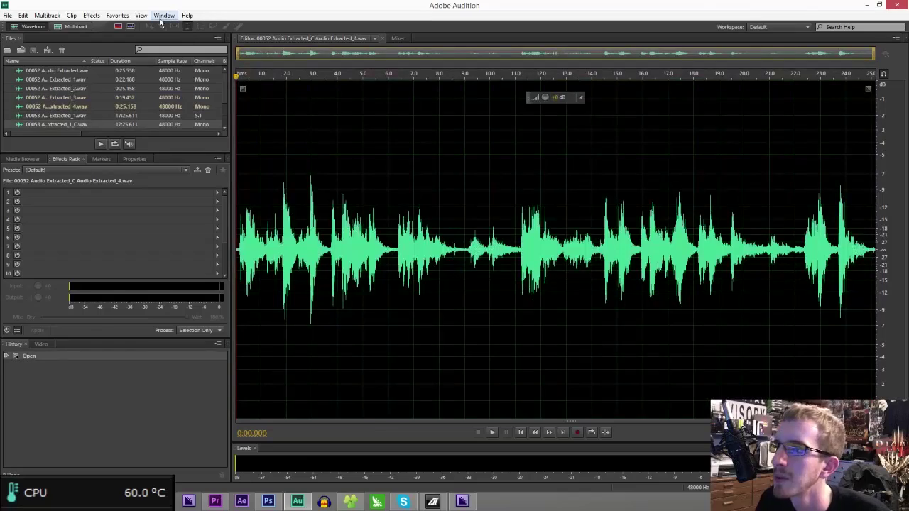
pyautogui.click(93, 16)
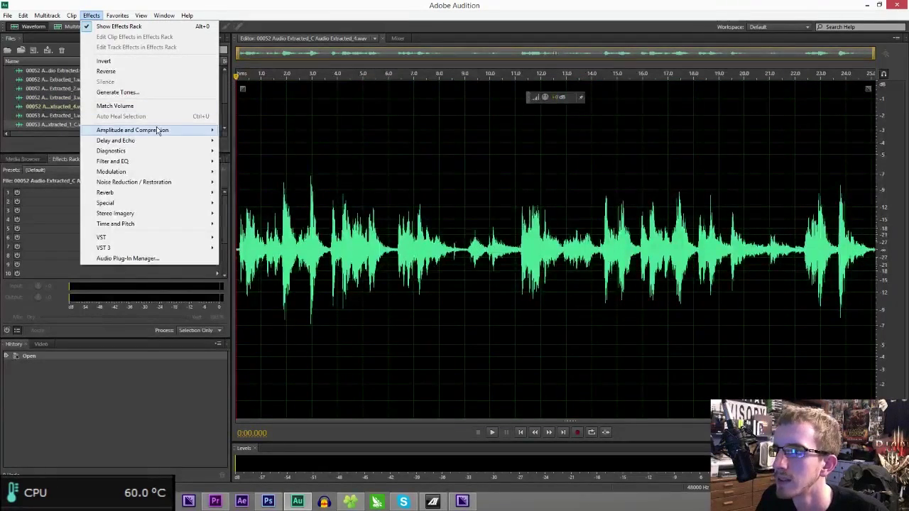
pyautogui.moveTo(158, 132)
pyautogui.click(275, 196)
pyautogui.press('Return')
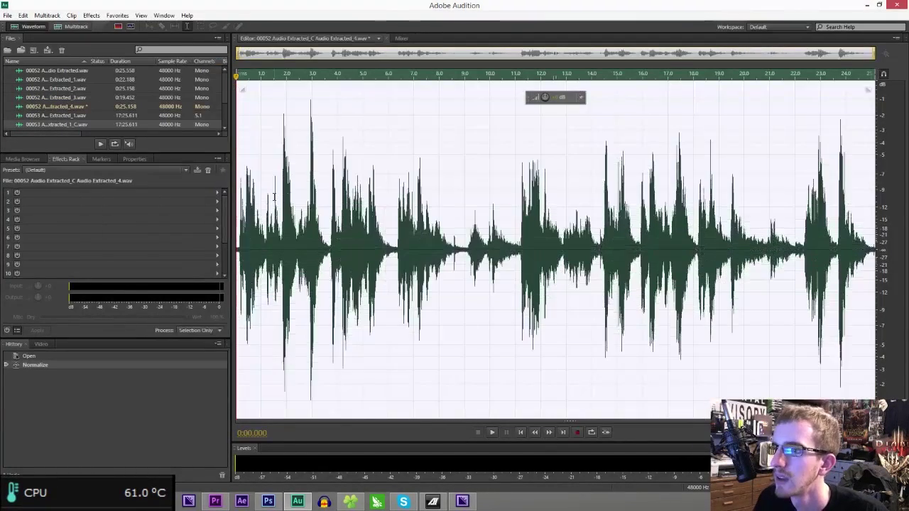
# - Send another Audio 2 clip from Premiere Pro to Audition for editing
pyautogui.click(215, 501)
pyautogui.rightClick(563, 414)
pyautogui.click(592, 364)
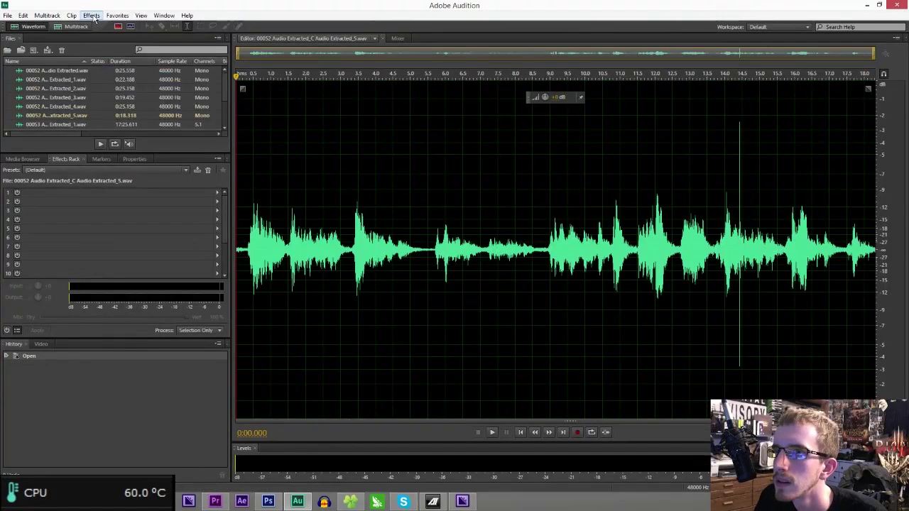
# - Normalize the Audio Extracted_5 clip with Amplitude and Compression > Normalize
pyautogui.click(92, 15)
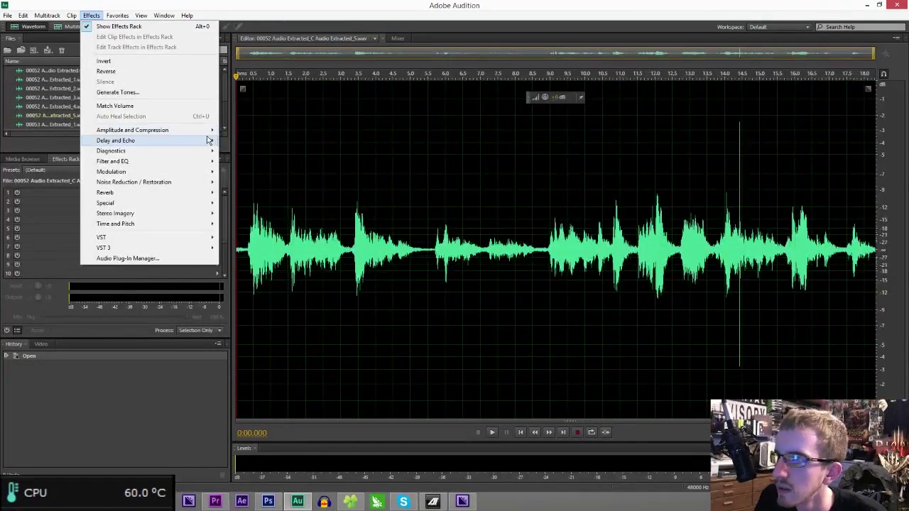
pyautogui.moveTo(206, 132)
pyautogui.click(260, 192)
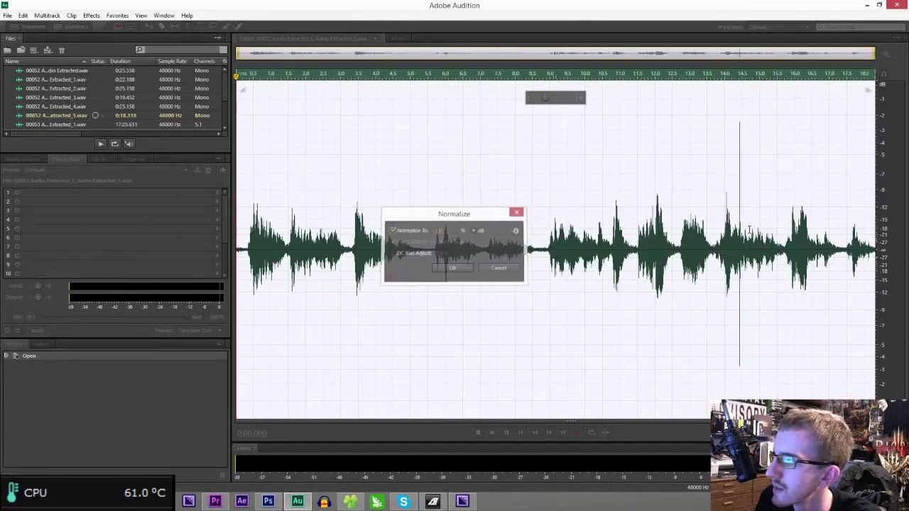
pyautogui.press('Return')
# - Play from just before 14.33 s and select the click at about 14.431–14.442 s
pyautogui.scroll(1, 742, 249)
pyautogui.scroll(3, 720, 249)
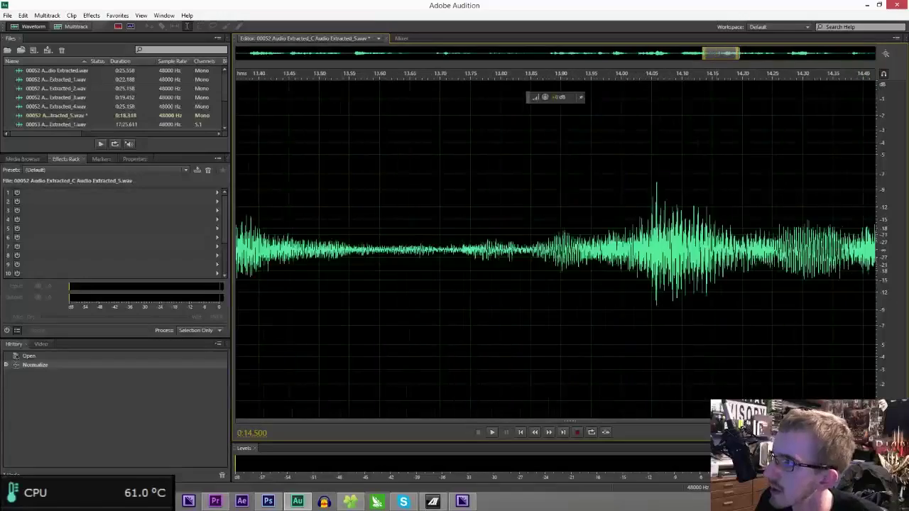
pyautogui.click(807, 249)
pyautogui.press('space')
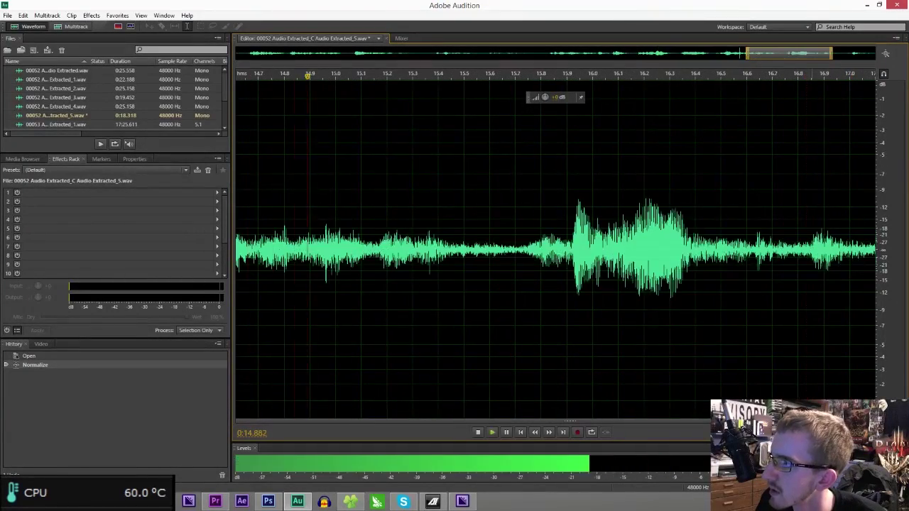
pyautogui.press('space')
pyautogui.moveTo(754, 53); pyautogui.dragTo(731, 55)
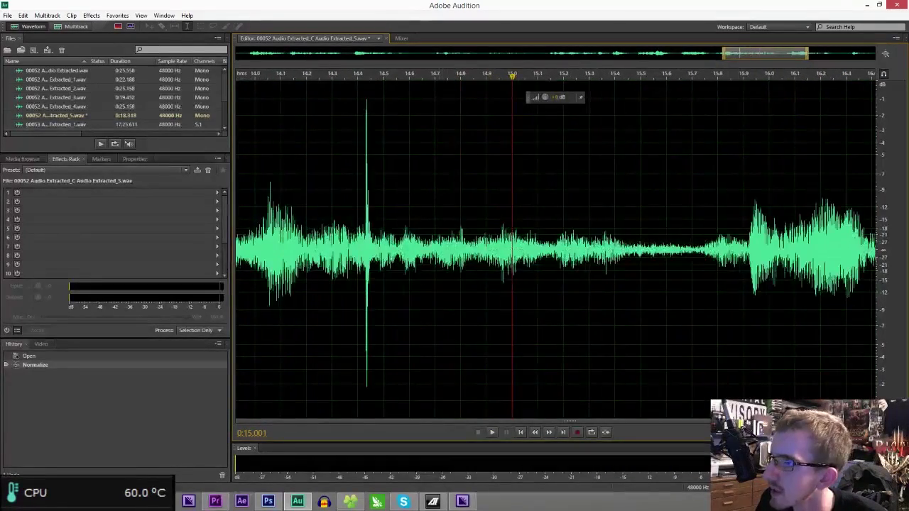
pyautogui.scroll(6, 367, 248)
pyautogui.moveTo(293, 249); pyautogui.dragTo(467, 249)
pyautogui.moveTo(349, 235); pyautogui.dragTo(418, 241)
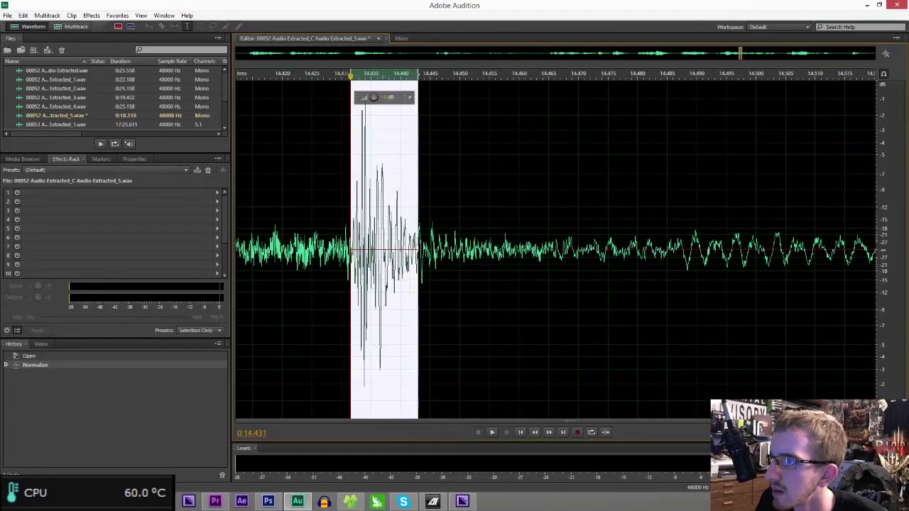
pyautogui.press('space')
pyautogui.press('space')
# - Lower the selected click's gain with the HUD volume knob
pyautogui.scroll(-6, 426, 243)
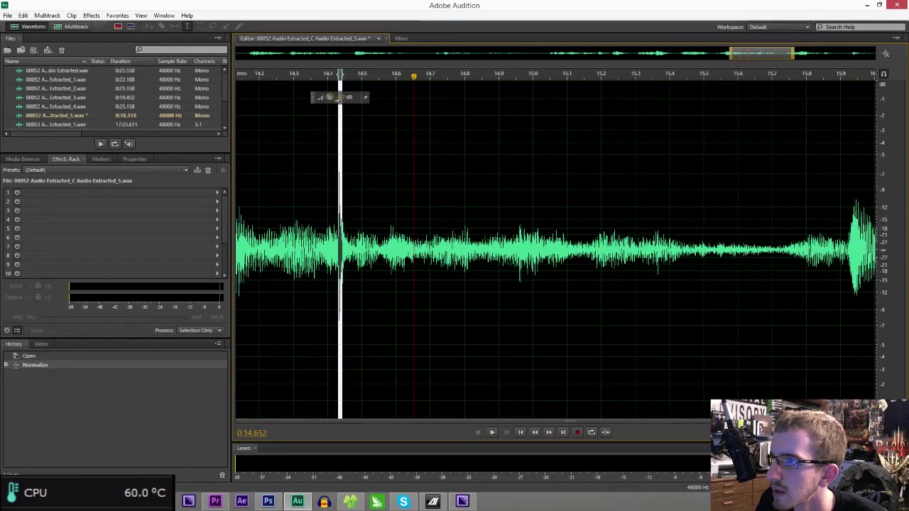
pyautogui.moveTo(329, 97); pyautogui.dragTo(329, 85)
pyautogui.click(293, 213)
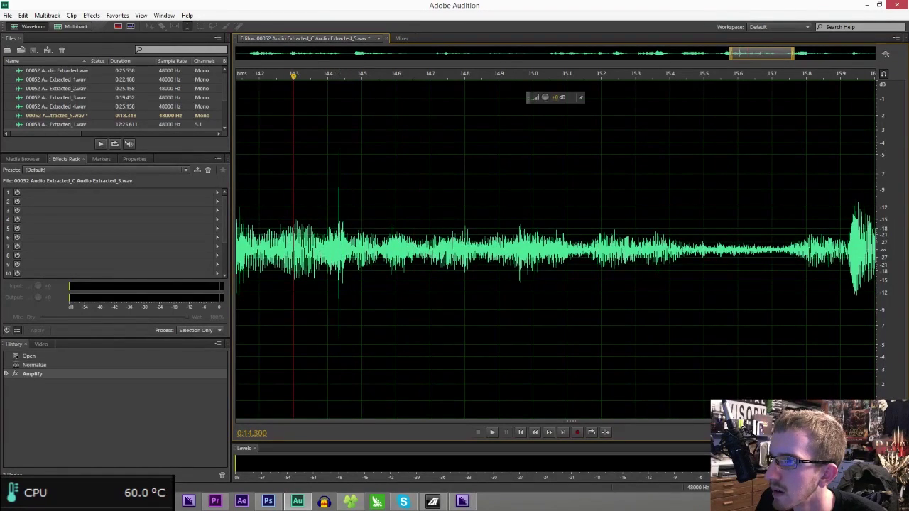
# - Reselect the spike from about 14.431 to 14.440 s and listen to it
pyautogui.scroll(11, 346, 245)
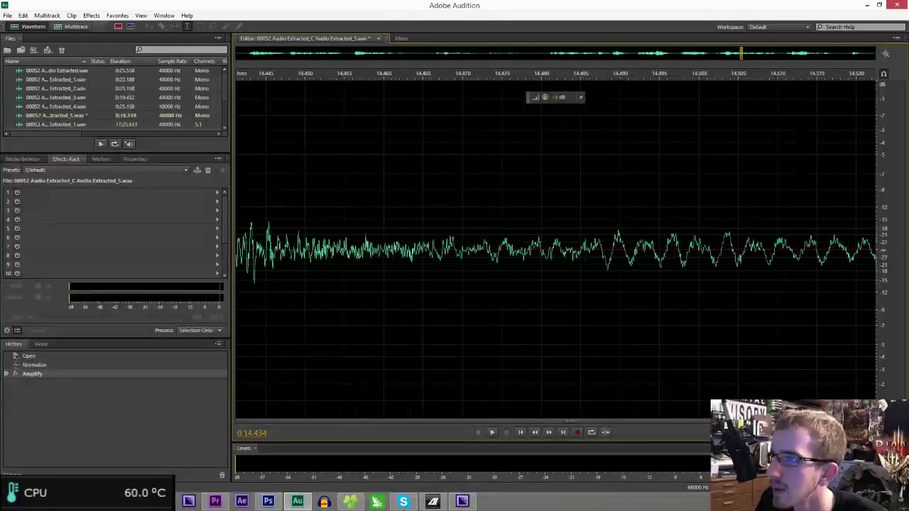
pyautogui.moveTo(740, 55); pyautogui.dragTo(739, 56)
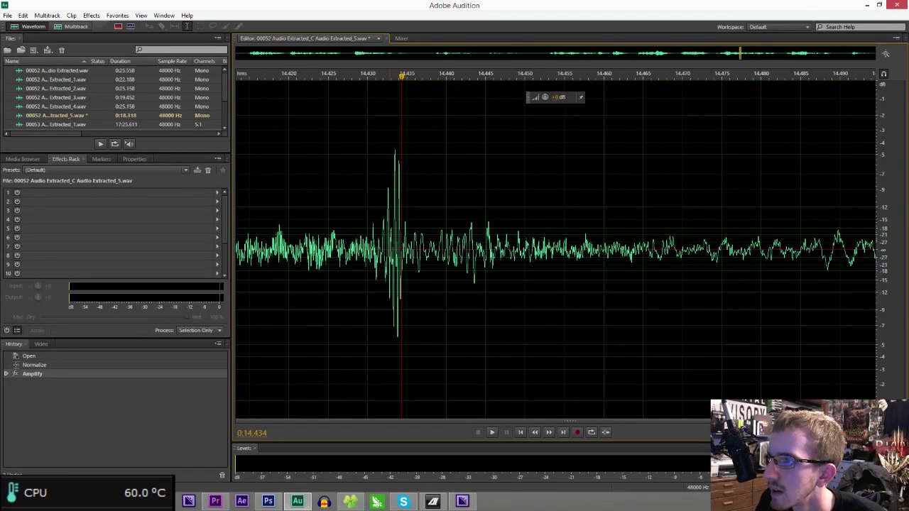
pyautogui.moveTo(383, 227); pyautogui.dragTo(417, 229)
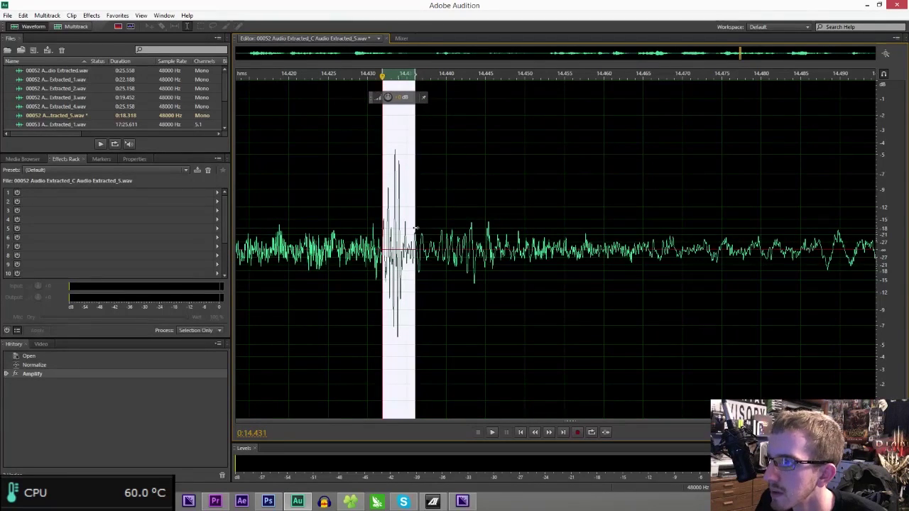
pyautogui.press('space')
pyautogui.press('space')
pyautogui.scroll(-6, 434, 199)
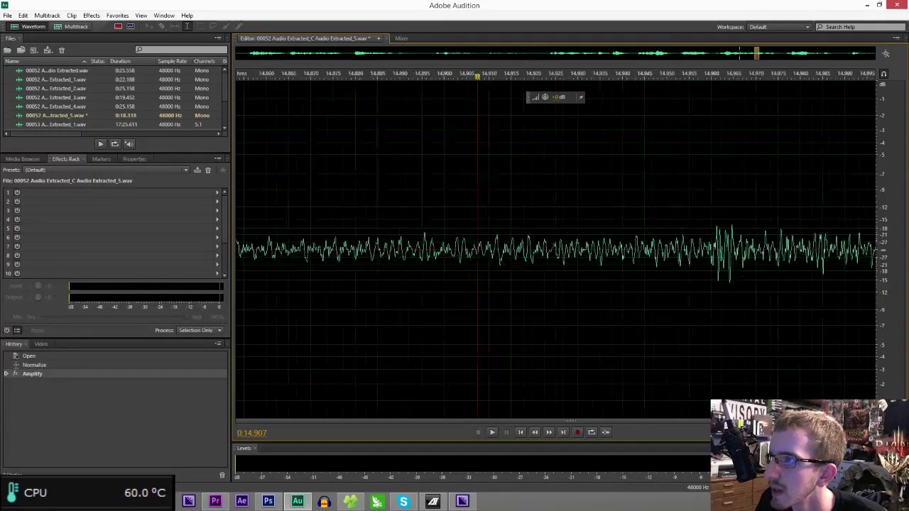
pyautogui.scroll(-3, 448, 213)
pyautogui.press('space')
pyautogui.press('space')
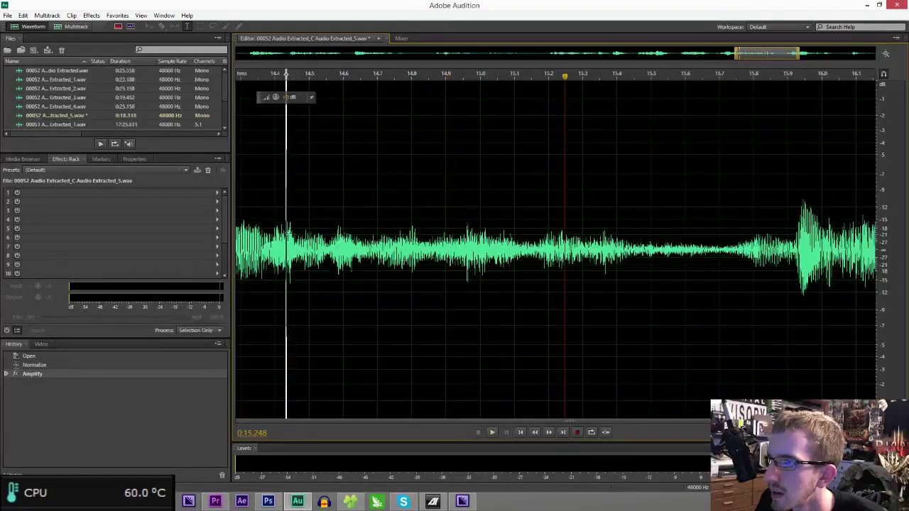
# - Turn the click's level down further with the HUD knob and play it back
pyautogui.scroll(6, 290, 248)
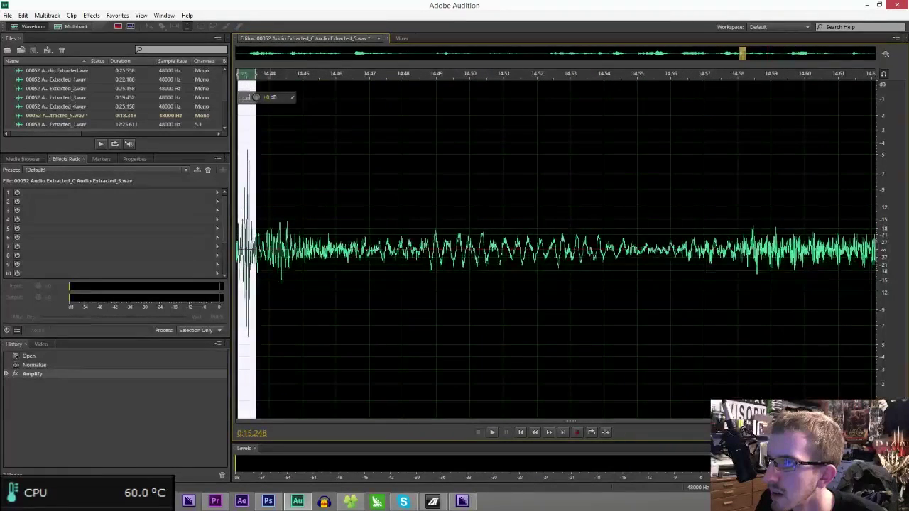
pyautogui.moveTo(254, 97); pyautogui.dragTo(253, 86)
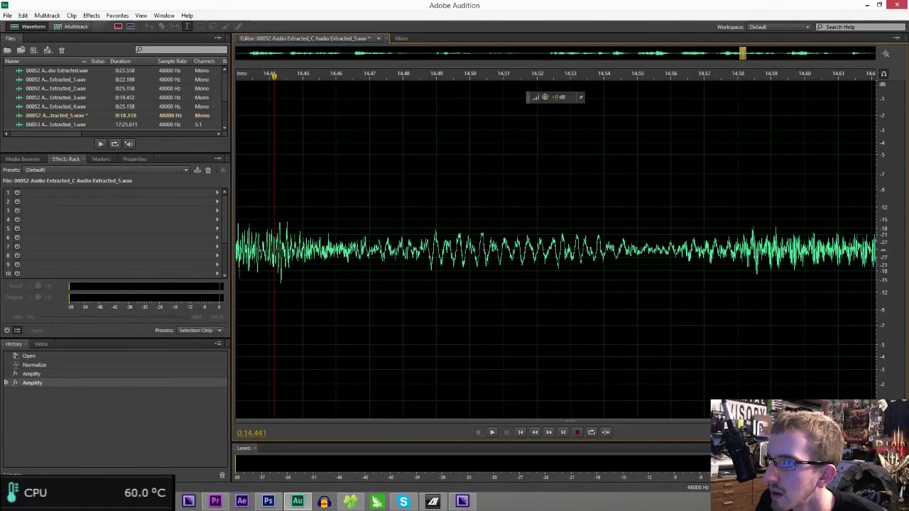
pyautogui.scroll(-3, 554, 248)
pyautogui.press('space')
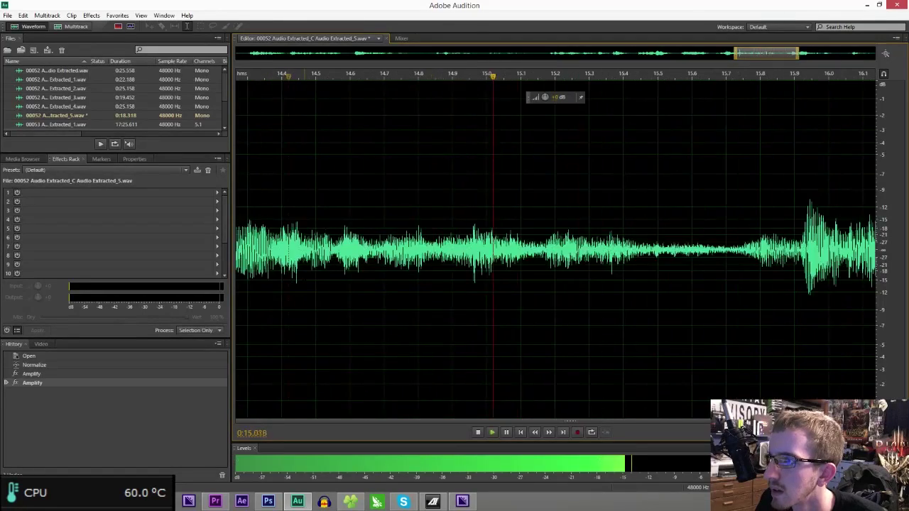
pyautogui.scroll(-6, 554, 248)
pyautogui.scroll(-2, 554, 249)
pyautogui.press('space')
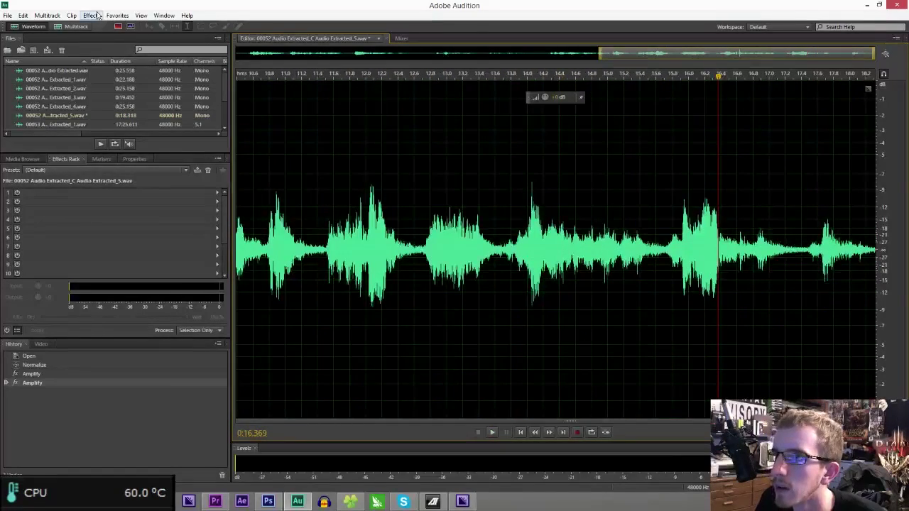
# - Normalize the whole Audio Extracted_5 clip again
pyautogui.click(91, 15)
pyautogui.moveTo(134, 131)
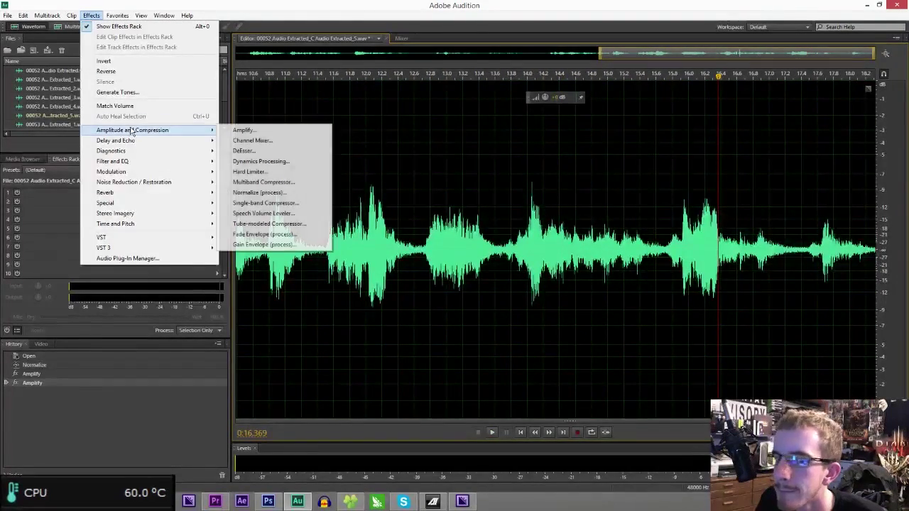
pyautogui.click(277, 193)
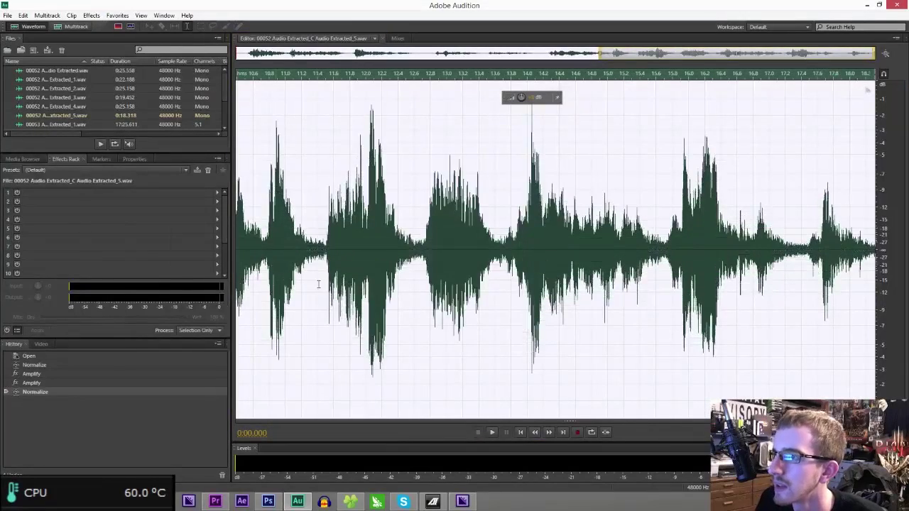
# - Send the next speaker clip to Audition, closing the media player opened by mistake, and normalize Audio Extracted_6
pyautogui.click(215, 502)
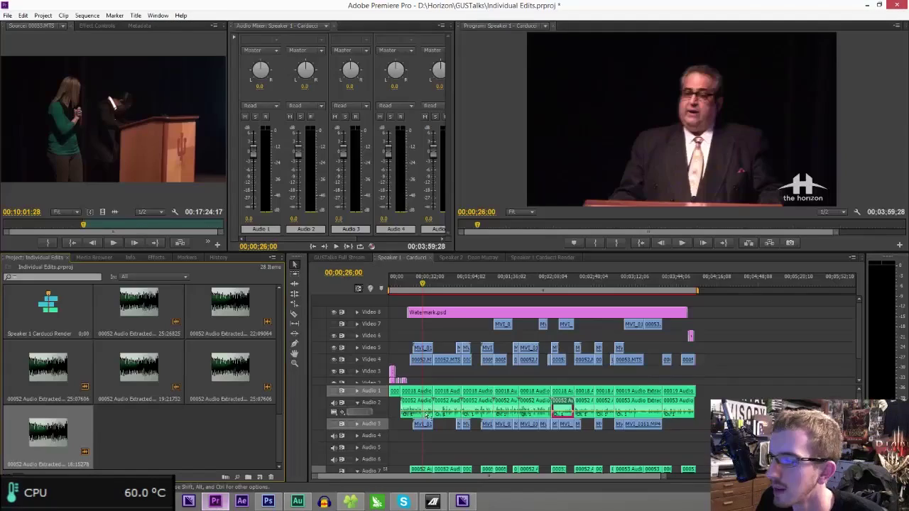
pyautogui.rightClick(585, 413)
pyautogui.click(614, 358)
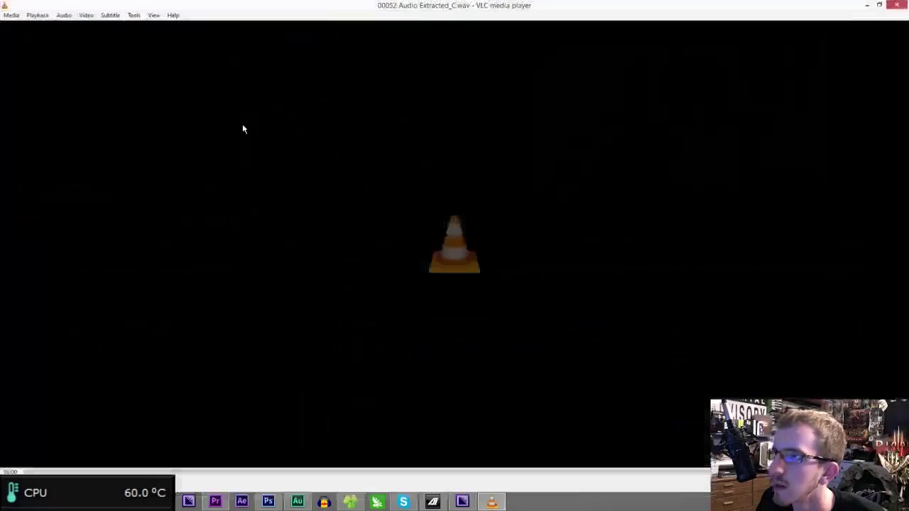
pyautogui.hotkey('alt', 'F4')
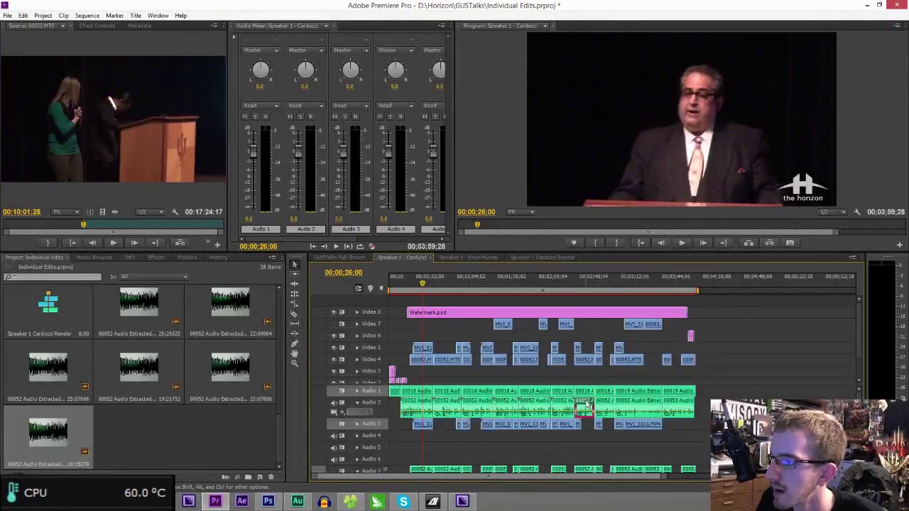
pyautogui.rightClick(587, 406)
pyautogui.click(628, 360)
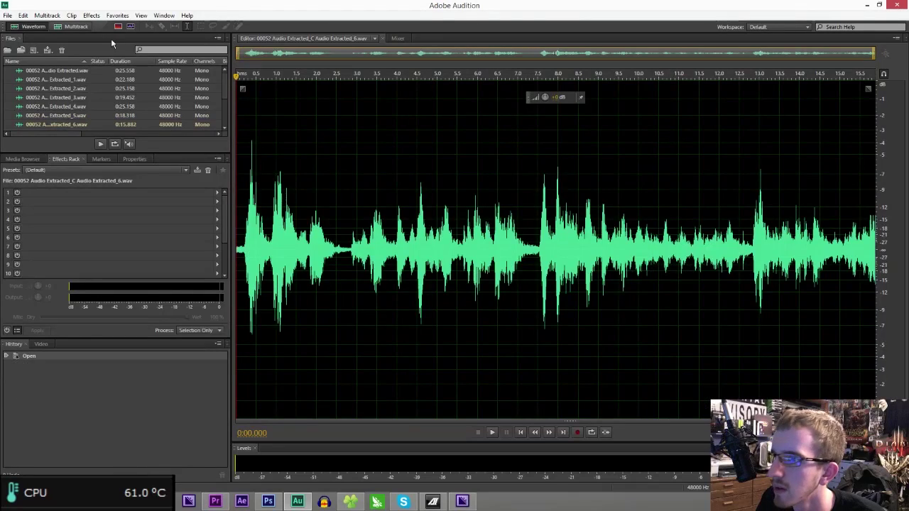
pyautogui.click(91, 15)
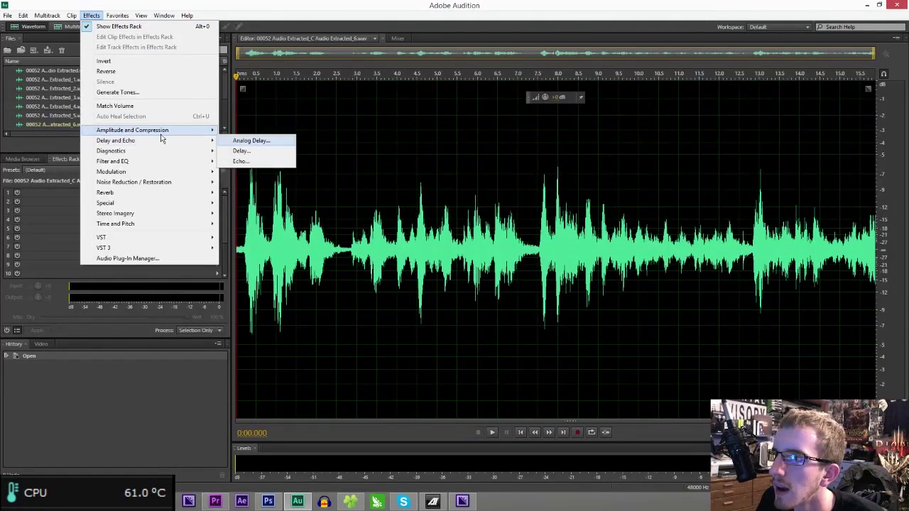
pyautogui.click(259, 193)
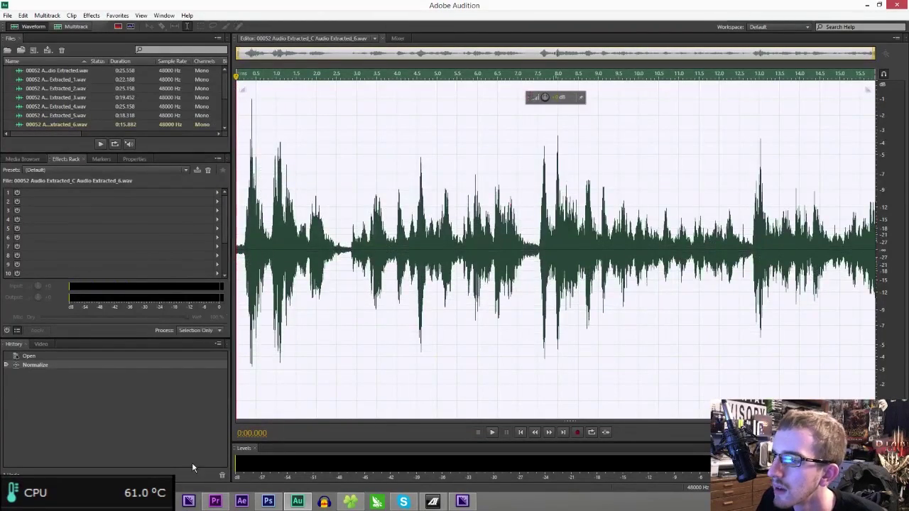
# - Send the following clip to Audition and normalize Audio Extracted_7
pyautogui.click(215, 501)
pyautogui.rightClick(599, 411)
pyautogui.click(608, 361)
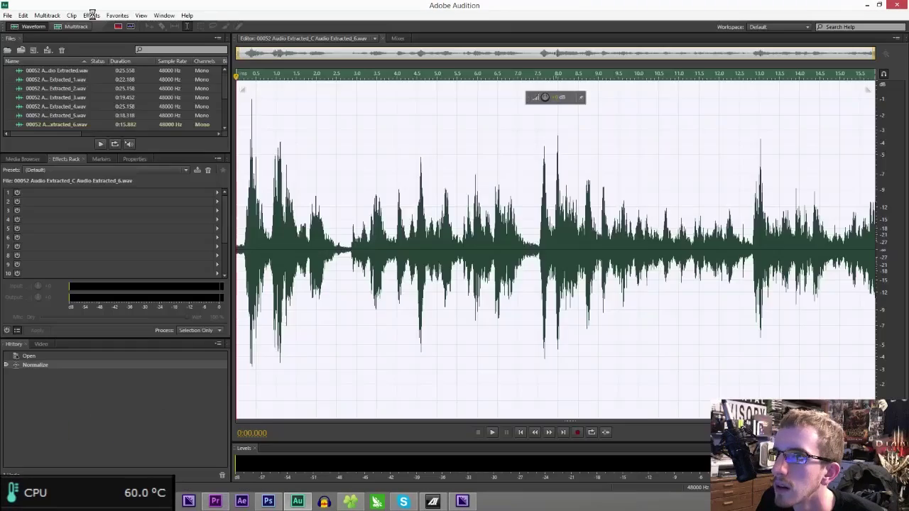
pyautogui.click(91, 15)
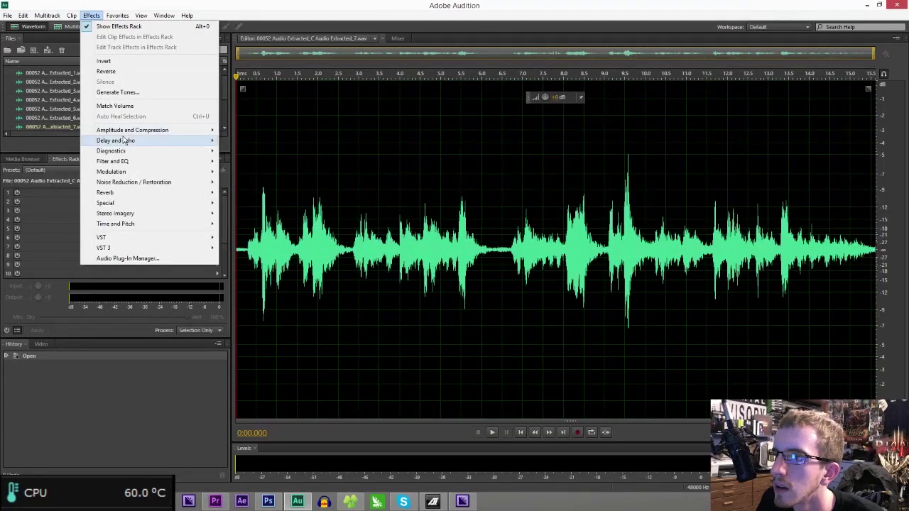
pyautogui.moveTo(142, 130)
pyautogui.click(284, 192)
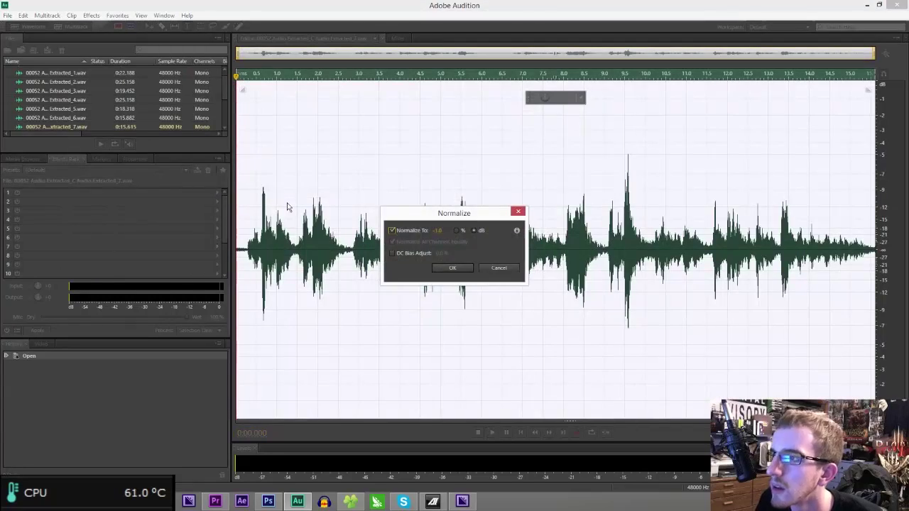
pyautogui.press('Return')
# - Send the 00053 Audio 2 speaker clip from Premiere Pro to Audition
pyautogui.click(215, 502)
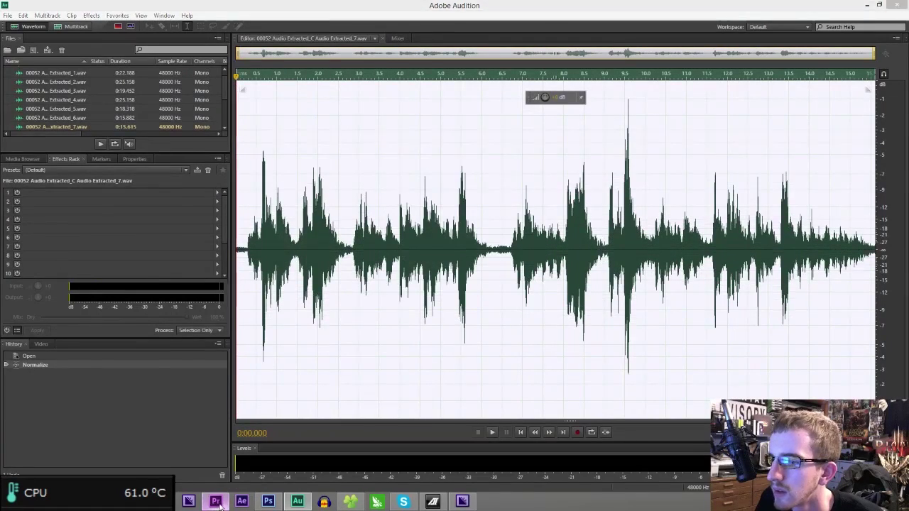
pyautogui.rightClick(631, 411)
pyautogui.click(670, 365)
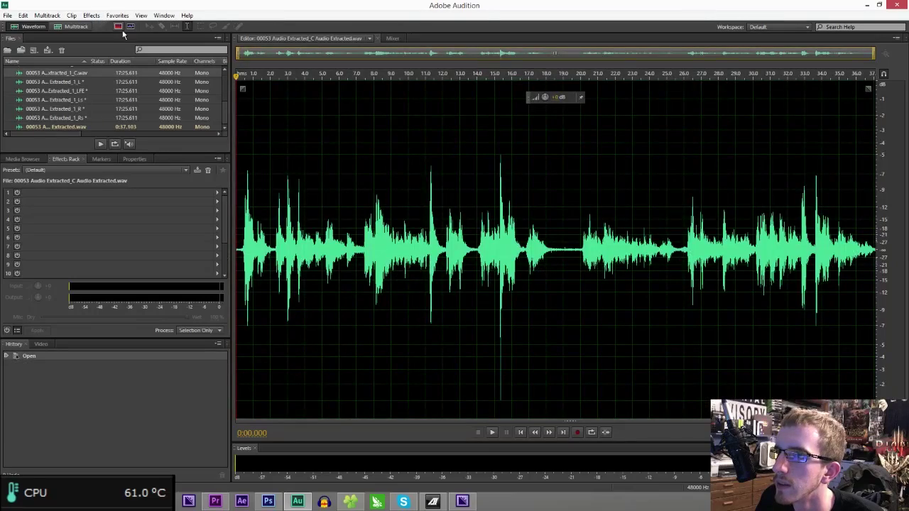
# - Normalize the whole 00053 Audio Extracted_C clip
pyautogui.click(91, 15)
pyautogui.moveTo(157, 131)
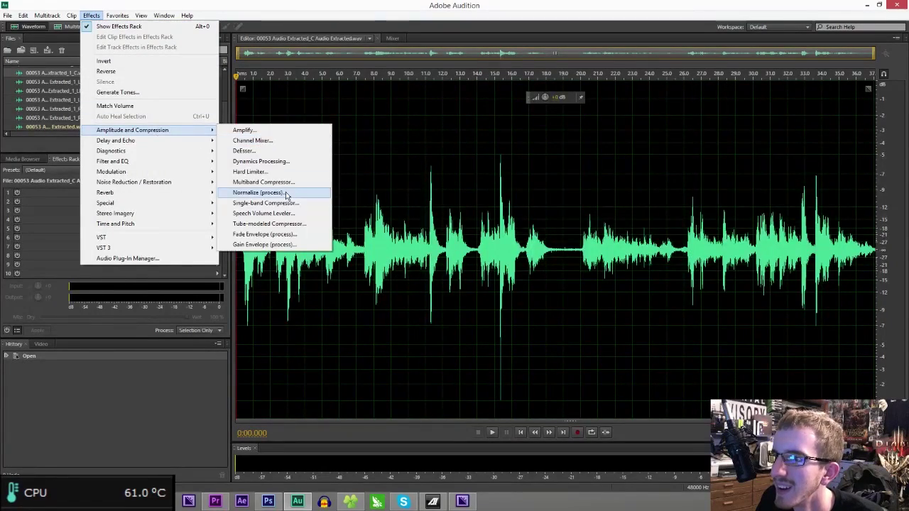
pyautogui.click(257, 192)
# - Play the audio around the 15 s mark to find the click
pyautogui.click(494, 247)
pyautogui.scroll(8, 513, 248)
pyautogui.press('space')
pyautogui.press('space')
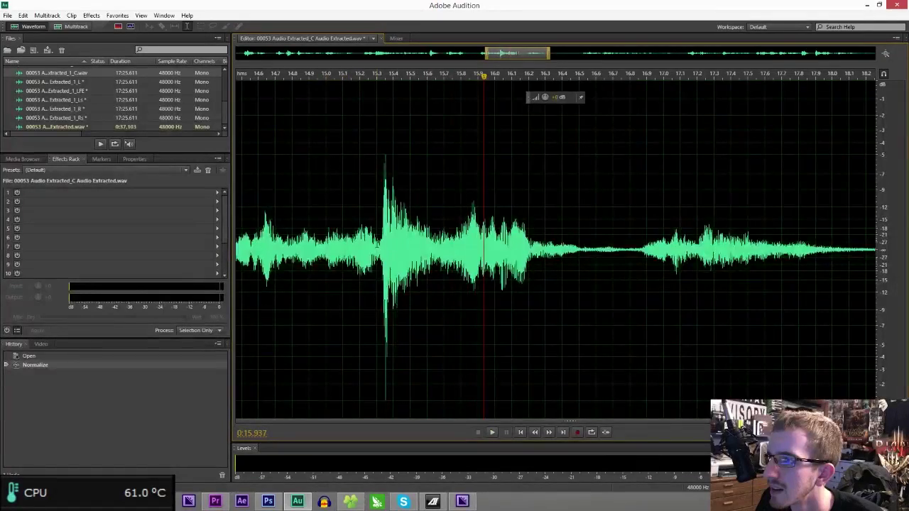
pyautogui.scroll(8, 513, 247)
pyautogui.press('space')
pyautogui.press('space')
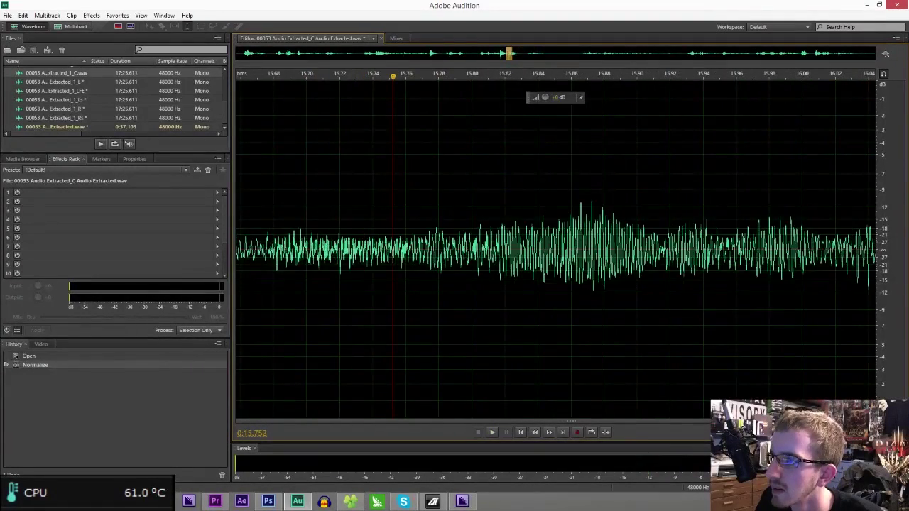
pyautogui.scroll(-6, 380, 248)
# - Select the short click near 15.34 s and lower it about 10 dB with the HUD knob
pyautogui.click(287, 247)
pyautogui.scroll(8, 287, 247)
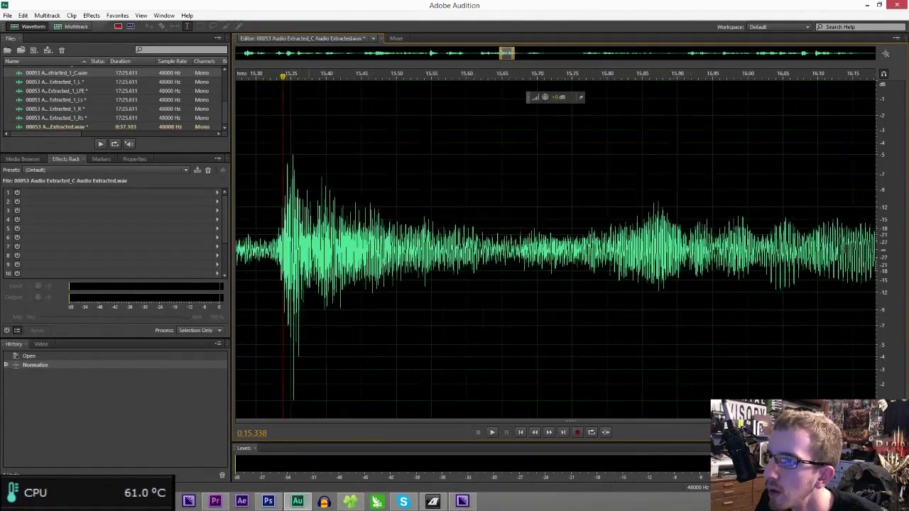
pyautogui.scroll(-3, 288, 248)
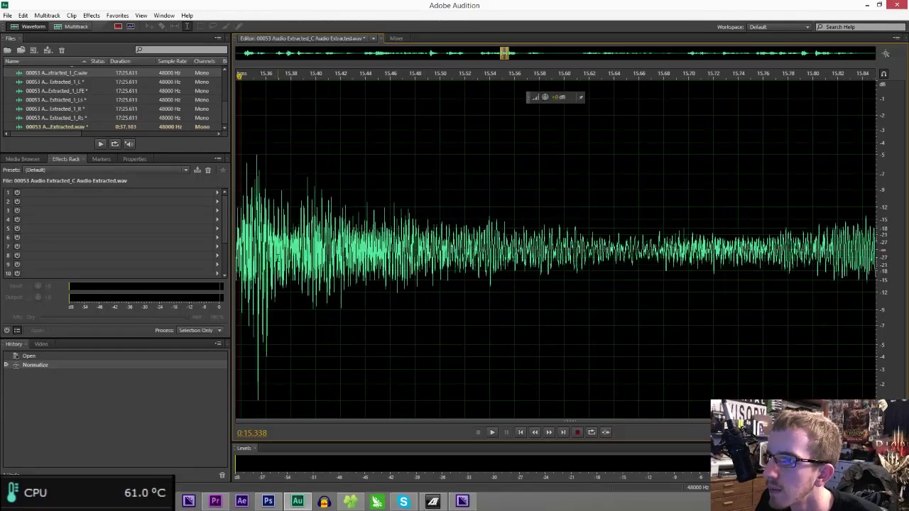
pyautogui.moveTo(247, 248); pyautogui.dragTo(271, 247)
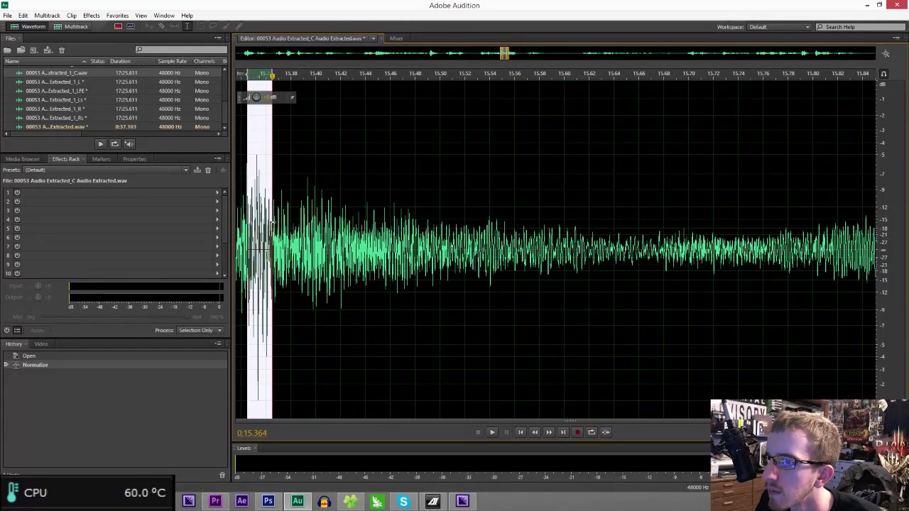
pyautogui.moveTo(261, 98); pyautogui.dragTo(239, 102)
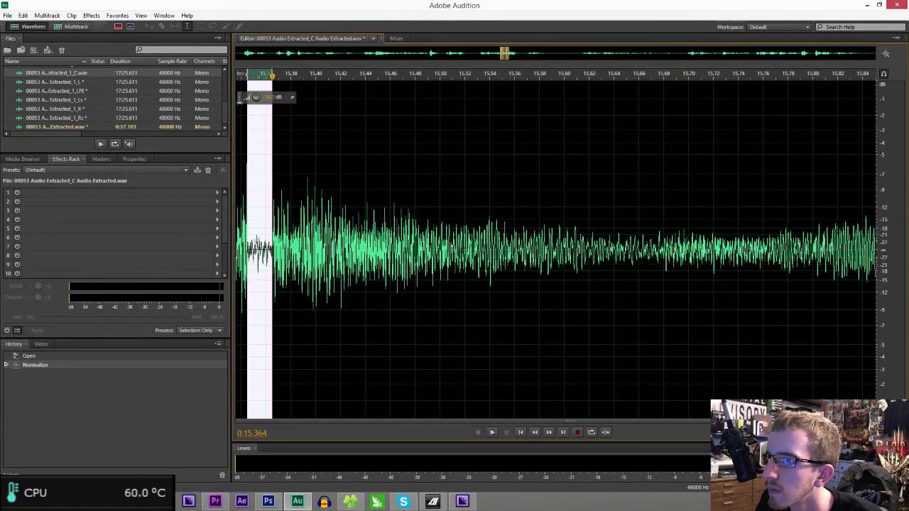
pyautogui.scroll(-13, 245, 107)
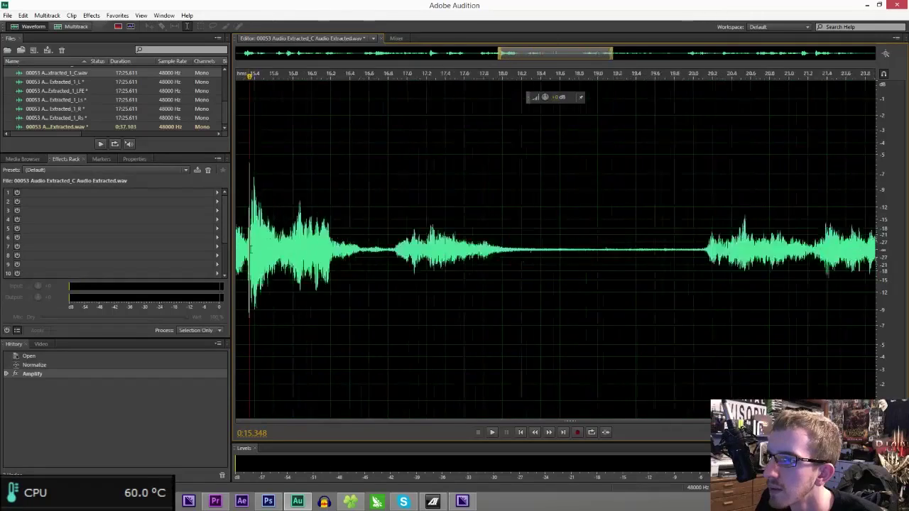
# - Normalize the whole clip again and play it to check the result
pyautogui.click(92, 15)
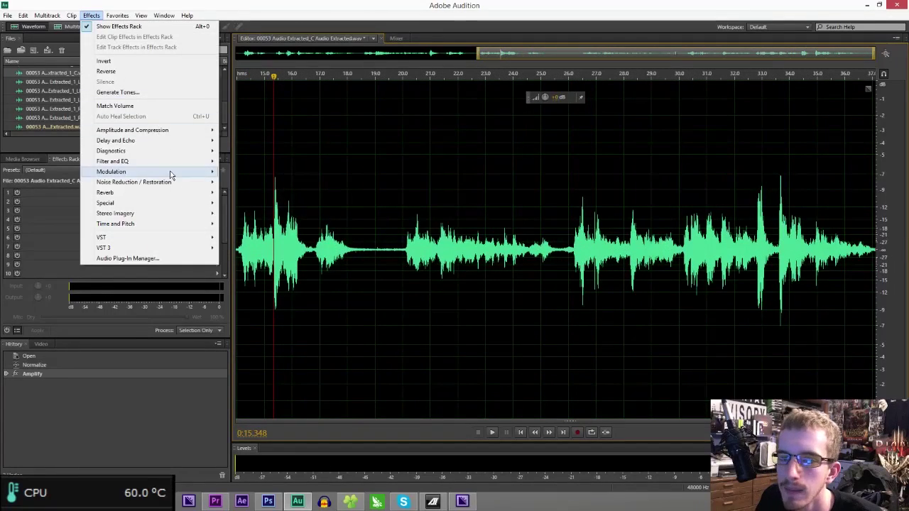
pyautogui.moveTo(187, 130)
pyautogui.click(259, 193)
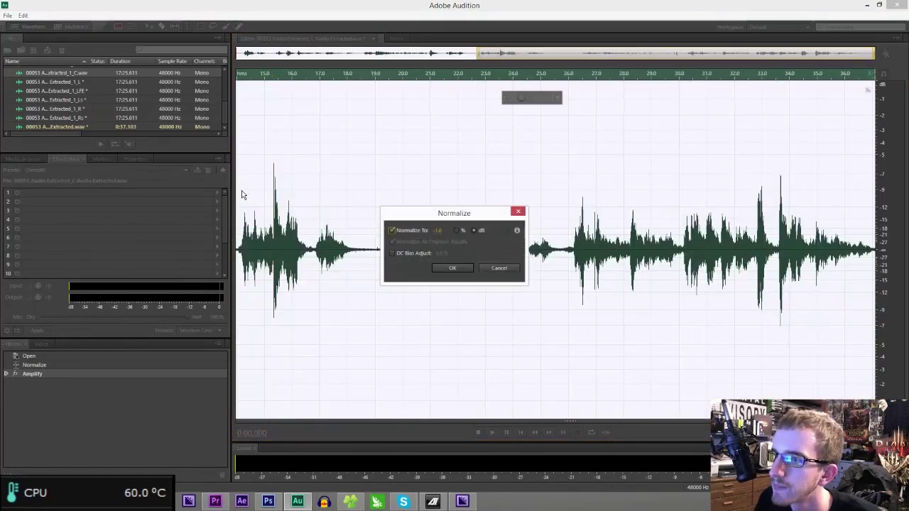
pyautogui.press('Return')
pyautogui.press('space')
pyautogui.scroll(-4, 451, 277)
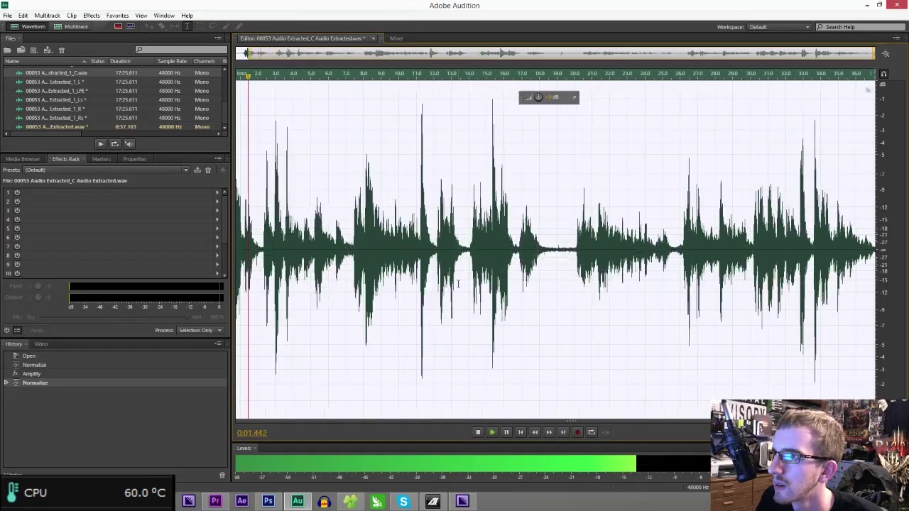
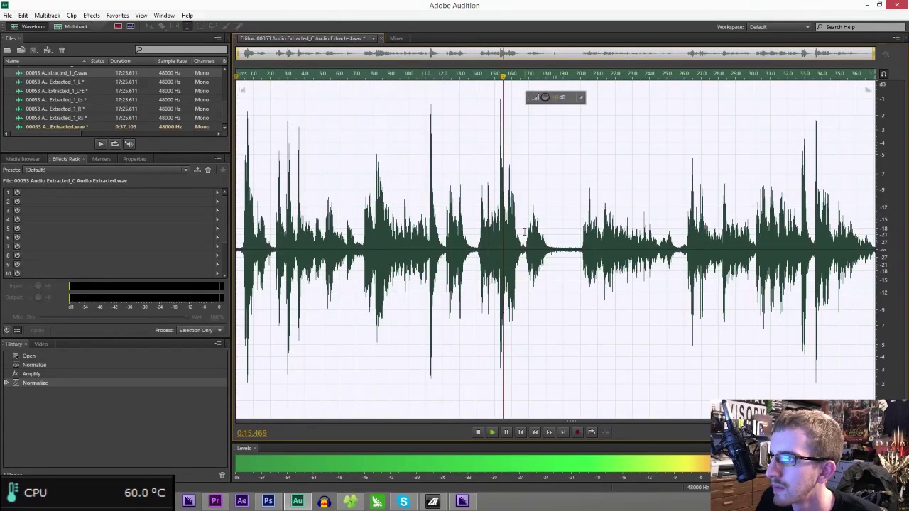
# - Stop playback and send the Speaker 1 timeline audio clip to Adobe Audition via Edit Clip
pyautogui.press('space')
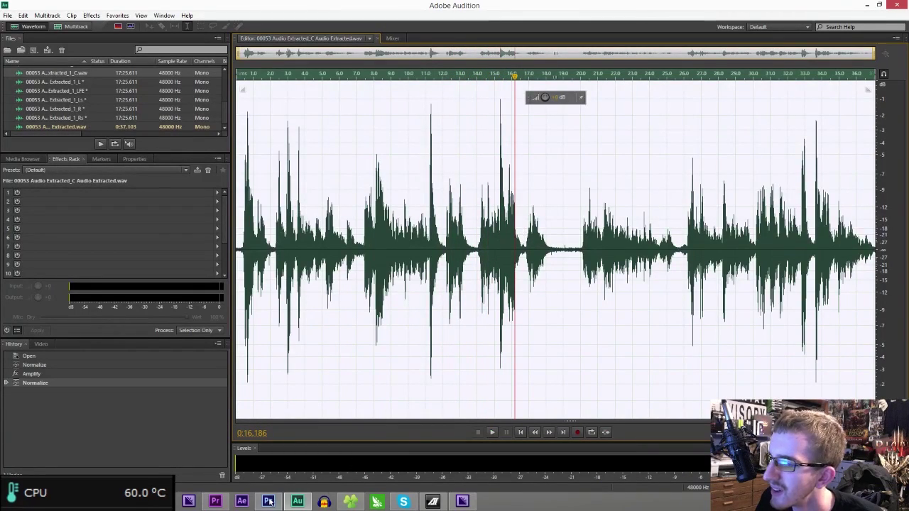
pyautogui.click(215, 502)
pyautogui.rightClick(687, 408)
pyautogui.click(717, 366)
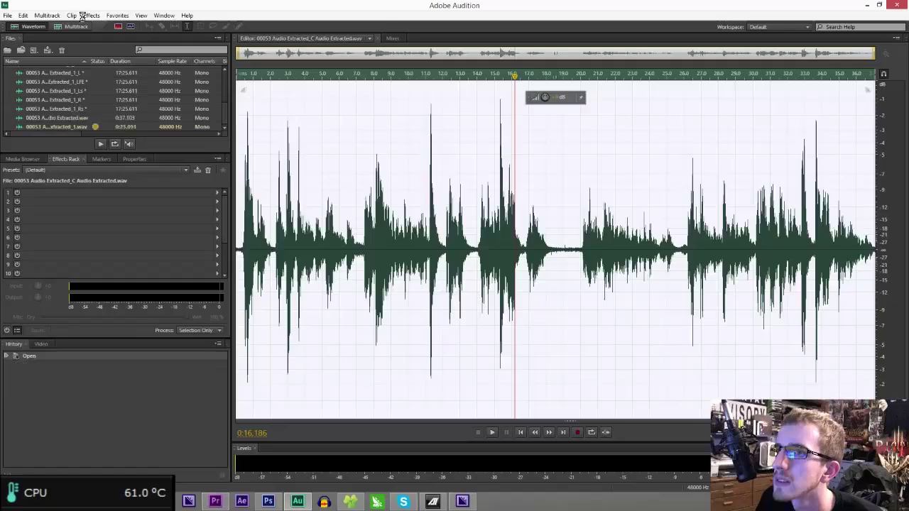
# - Apply Normalize to the extracted clip, preview it, and return to Premiere Pro
pyautogui.click(85, 16)
pyautogui.moveTo(161, 133)
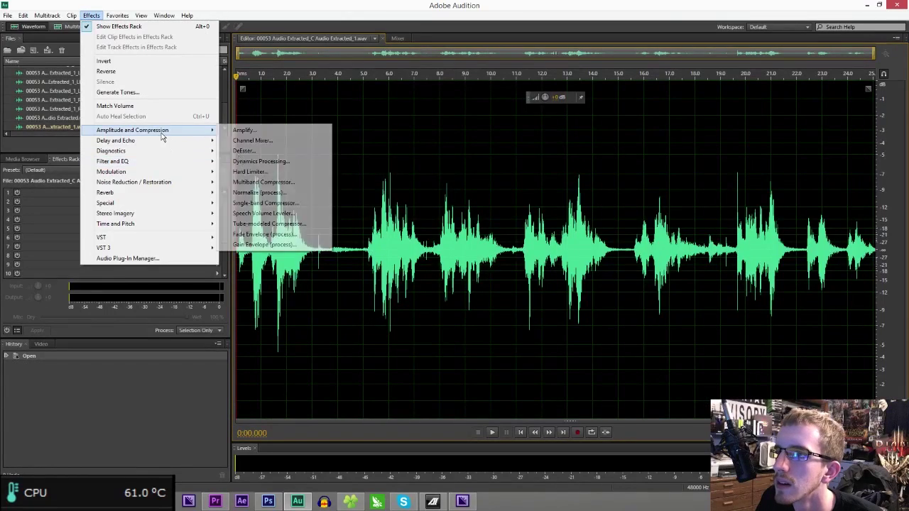
pyautogui.click(257, 192)
pyautogui.press('Return')
pyautogui.press('space')
pyautogui.press('space')
pyautogui.click(221, 502)
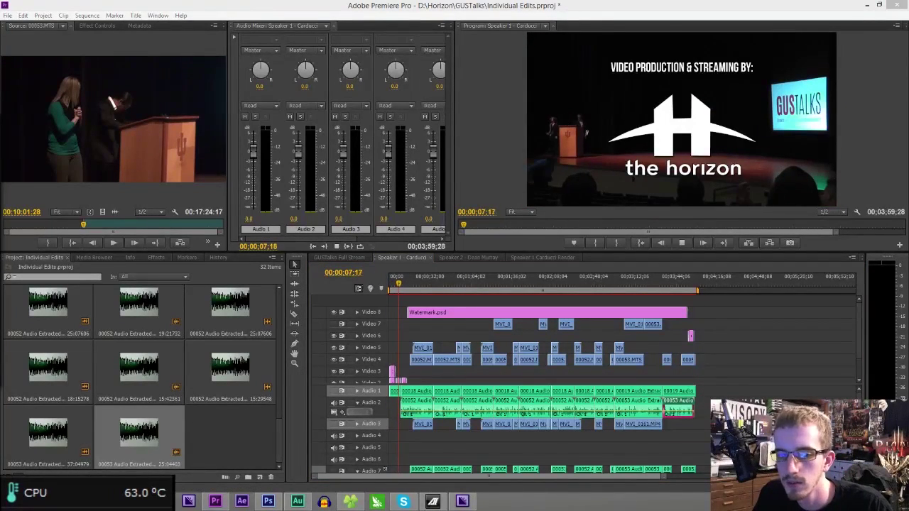
# - Preview the Speaker 1 sequence from about 0:29, 0:55, 1:20 and 1:41, then save the project
pyautogui.click(427, 281)
pyautogui.moveTo(427, 281); pyautogui.dragTo(434, 290)
pyautogui.press('space')
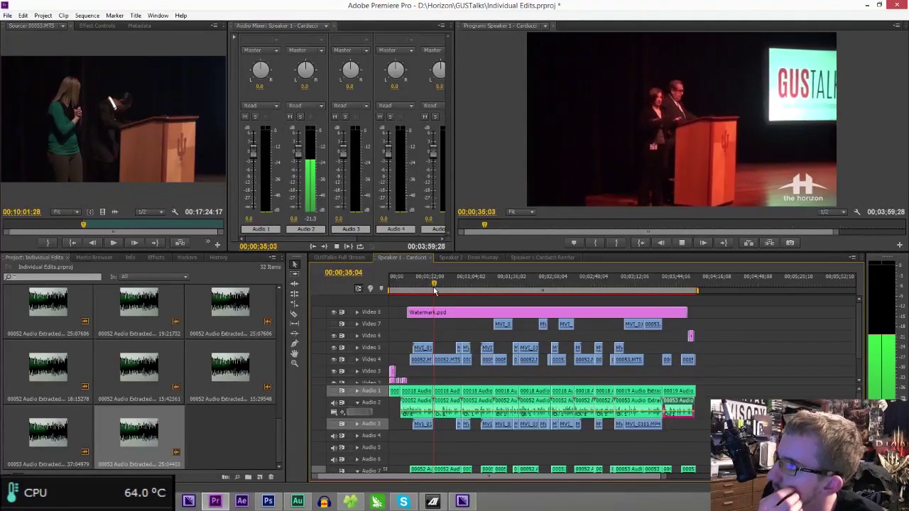
pyautogui.click(460, 282)
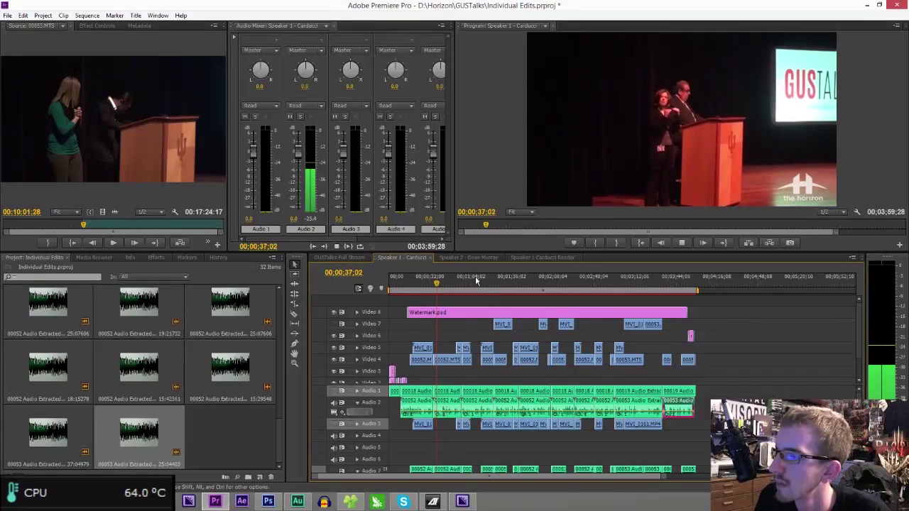
pyautogui.press('space')
pyautogui.press('space')
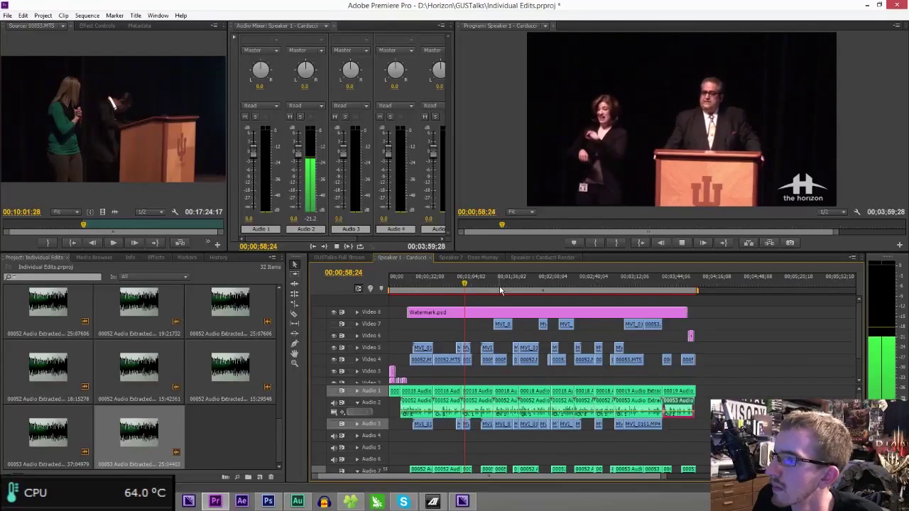
pyautogui.click(494, 283)
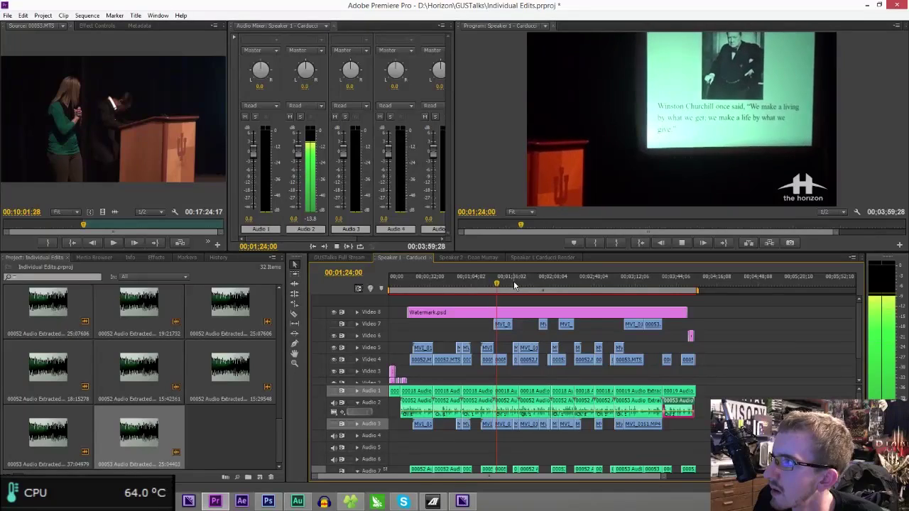
pyautogui.moveTo(514, 284); pyautogui.dragTo(519, 285)
pyautogui.press('space')
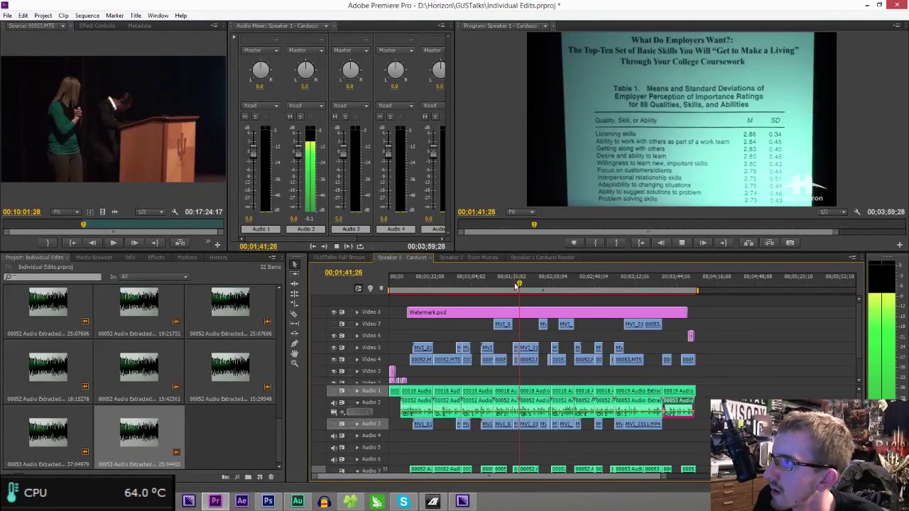
pyautogui.hotkey('ctrl', 's')
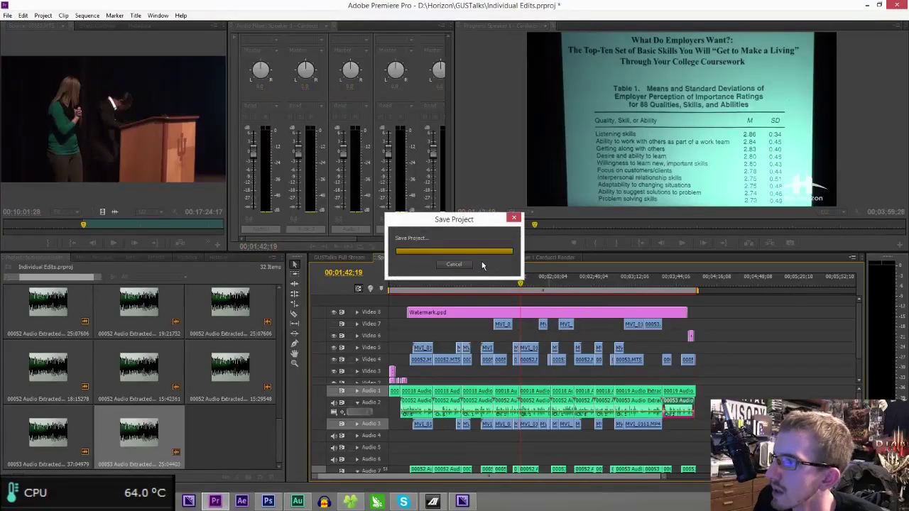
# - Close the empty Speaker 1 render sequence and render a Speaker 2 clip out to Audition
pyautogui.click(545, 258)
pyautogui.hotkey('ctrl', 'w')
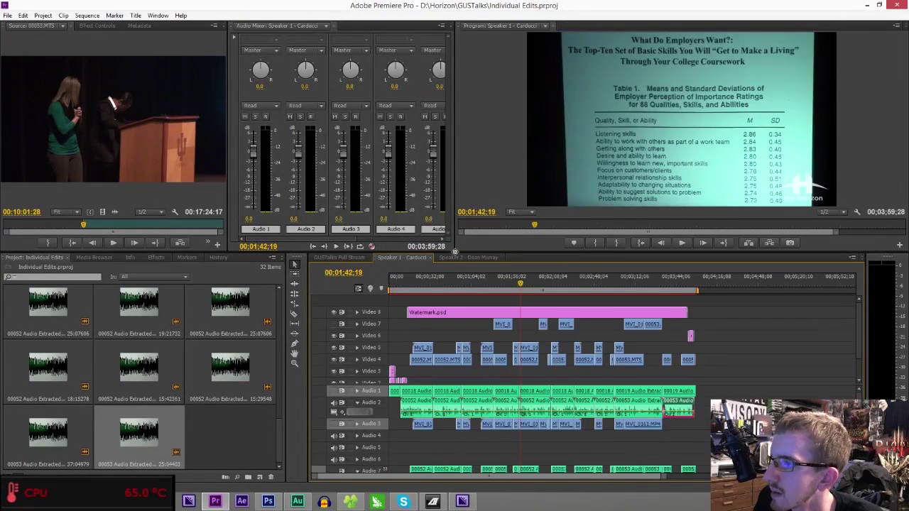
pyautogui.click(457, 257)
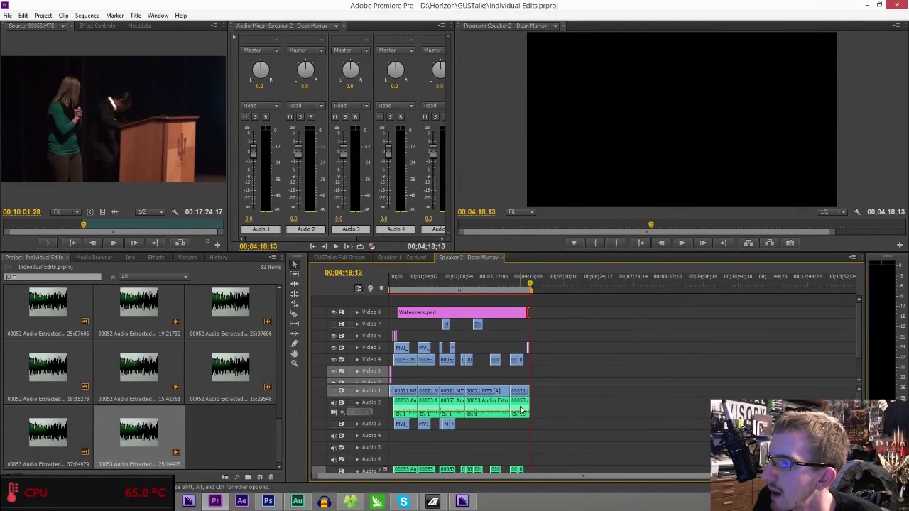
pyautogui.rightClick(522, 410)
pyautogui.click(589, 346)
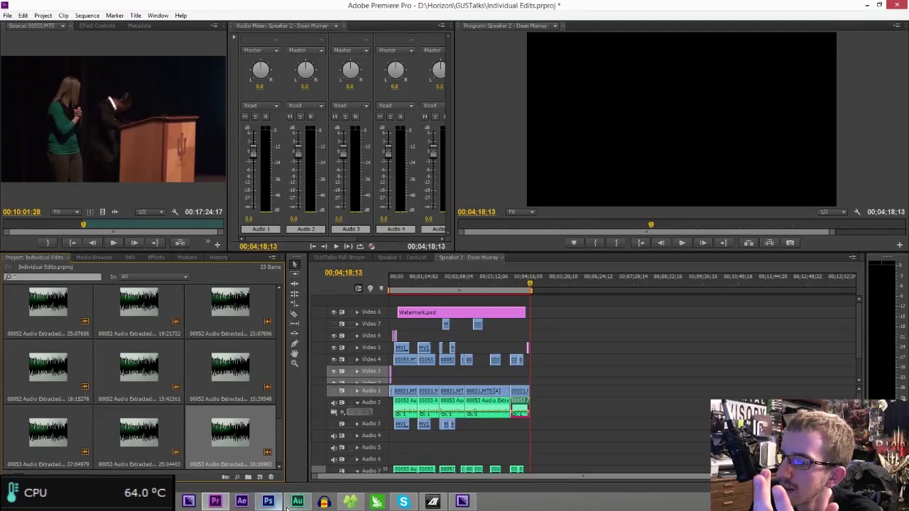
pyautogui.click(294, 502)
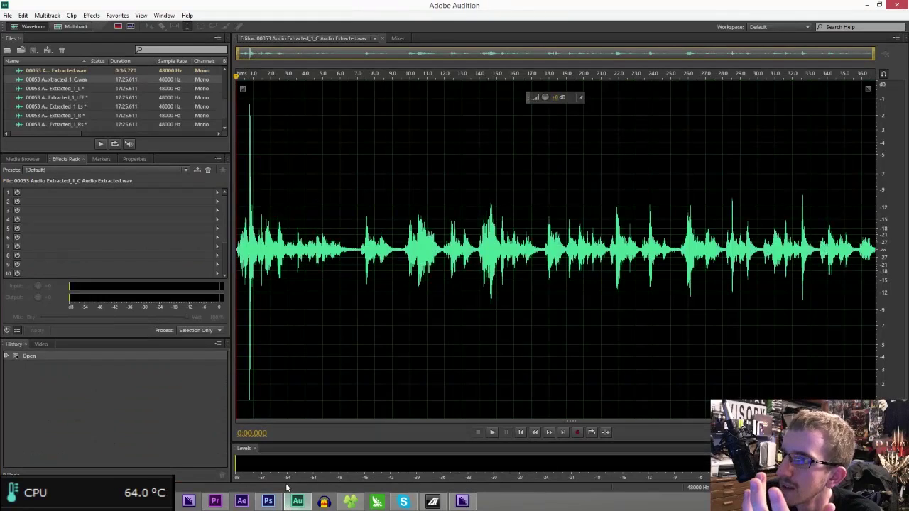
pyautogui.click(214, 503)
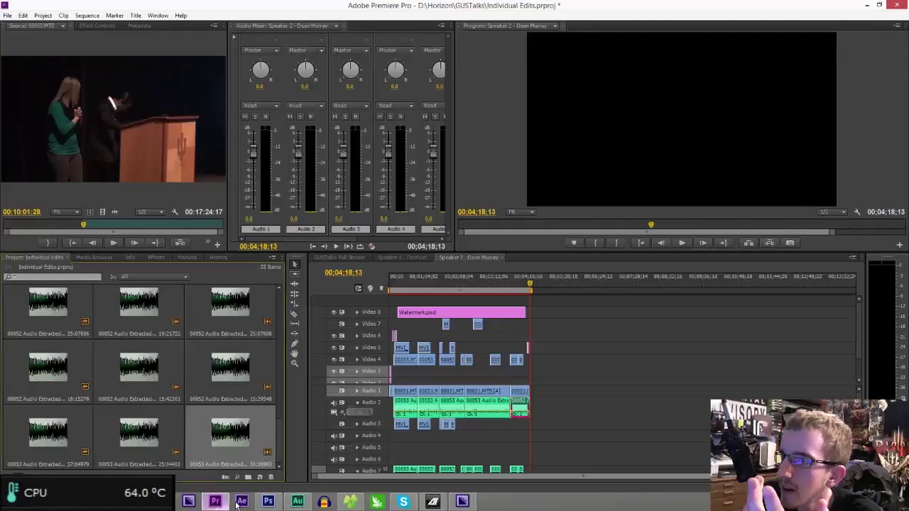
# - Send the 00053 audio clip to Audition, normalize it, and return to Premiere Pro
pyautogui.rightClick(516, 400)
pyautogui.click(505, 407)
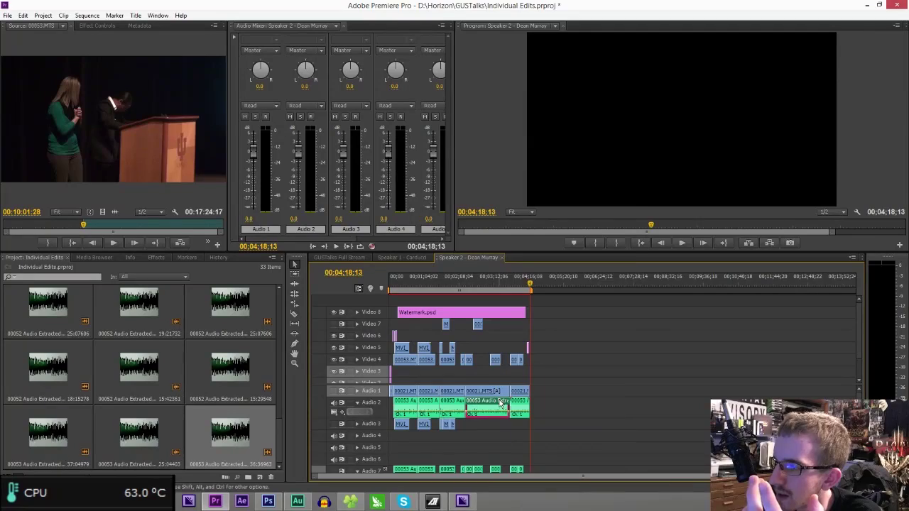
pyautogui.rightClick(507, 406)
pyautogui.click(533, 360)
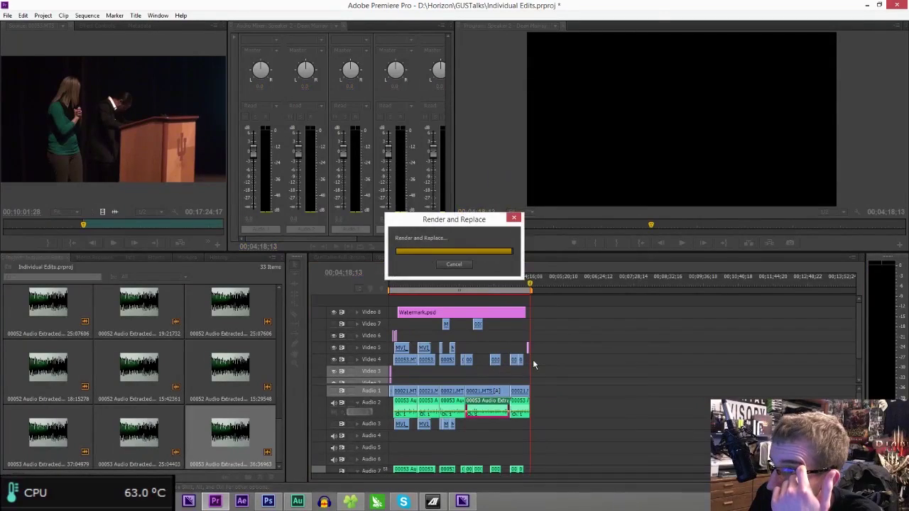
pyautogui.click(91, 16)
pyautogui.moveTo(179, 132)
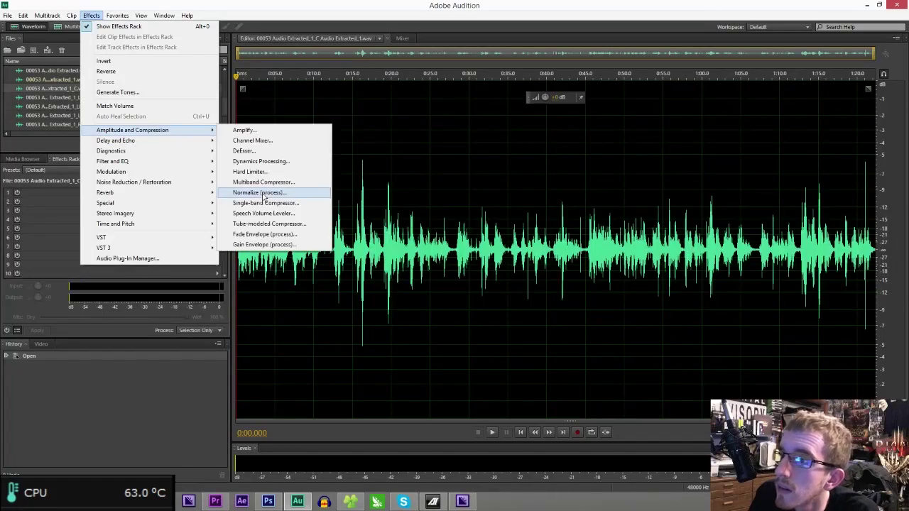
pyautogui.click(264, 192)
pyautogui.press('Return')
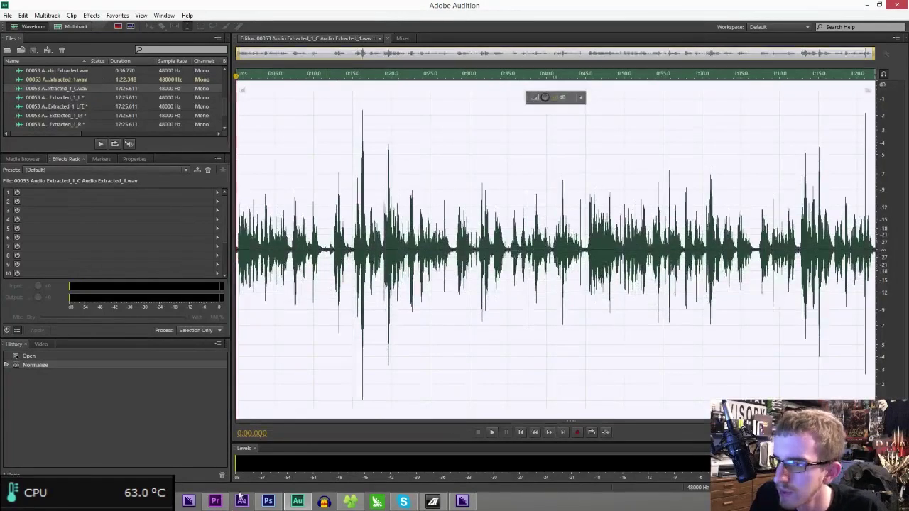
pyautogui.click(216, 501)
# - Open the Audio 2 clip in Audition and play its opening to locate the loud spike
pyautogui.rightClick(516, 407)
pyautogui.click(551, 372)
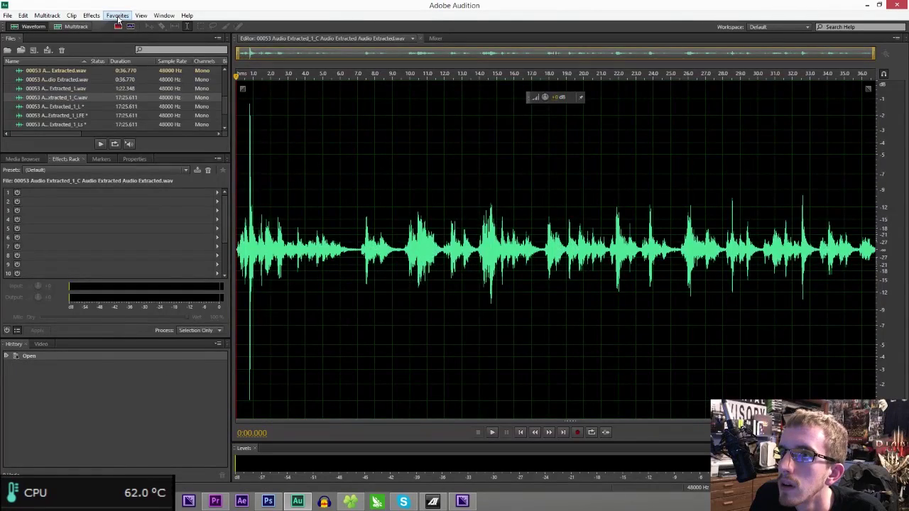
pyautogui.click(91, 15)
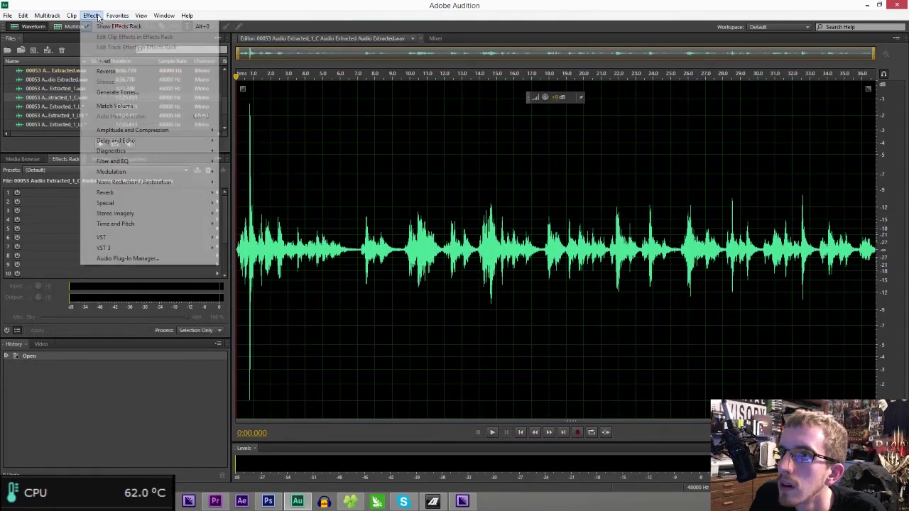
pyautogui.click(244, 229)
pyautogui.rightClick(245, 226)
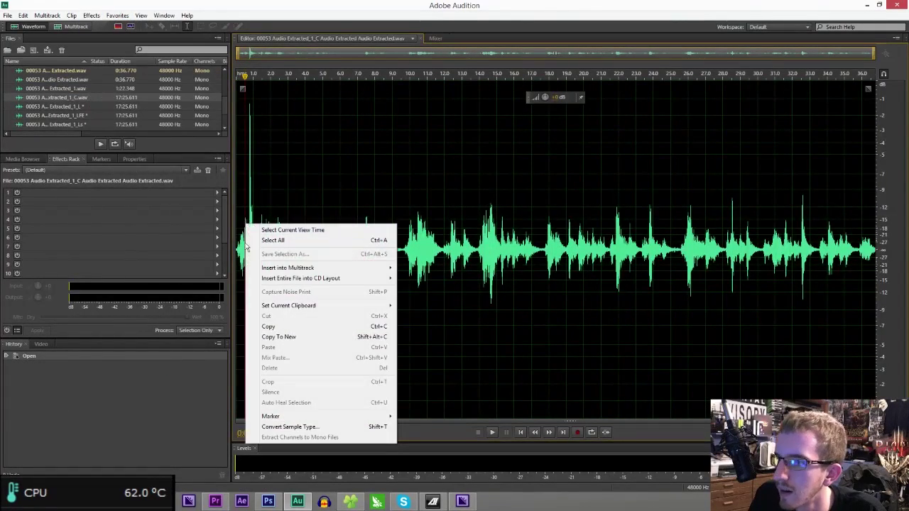
pyautogui.press('Escape')
pyautogui.scroll(5, 238, 201)
pyautogui.press('space')
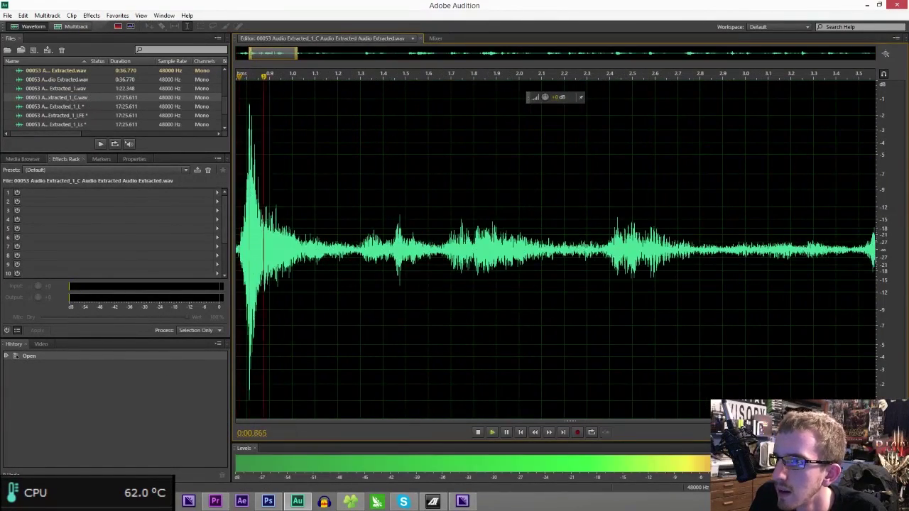
pyautogui.press('space')
pyautogui.scroll(4, 239, 201)
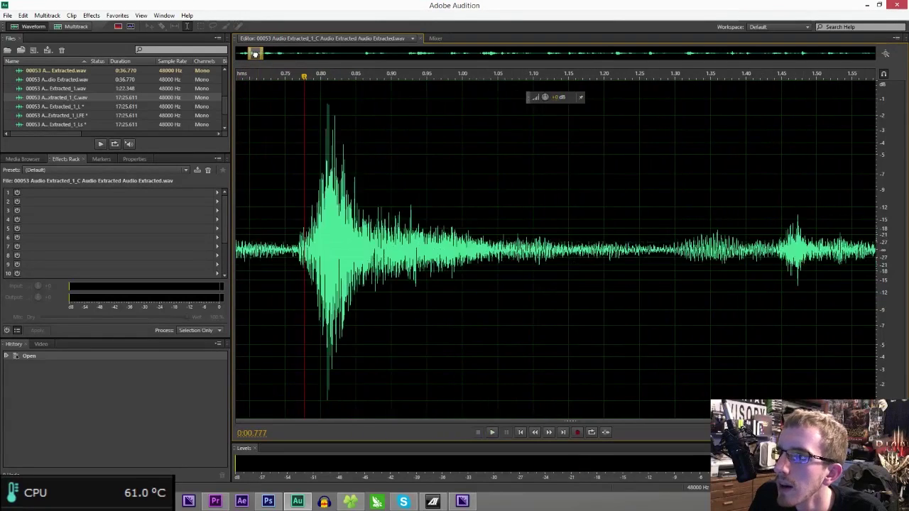
pyautogui.press('space')
# - Select the loud spike near 0.78 seconds and lower its volume with the gain HUD
pyautogui.press('space')
pyautogui.moveTo(323, 249); pyautogui.dragTo(365, 249)
pyautogui.click(339, 249)
pyautogui.moveTo(355, 100); pyautogui.dragTo(339, 99)
pyautogui.click(299, 213)
pyautogui.press('space')
pyautogui.scroll(-4, 319, 213)
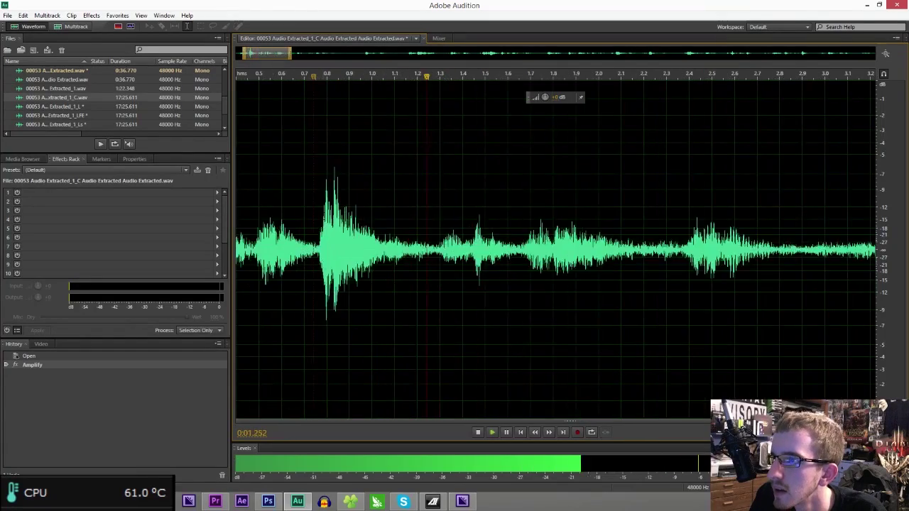
pyautogui.scroll(-5, 319, 213)
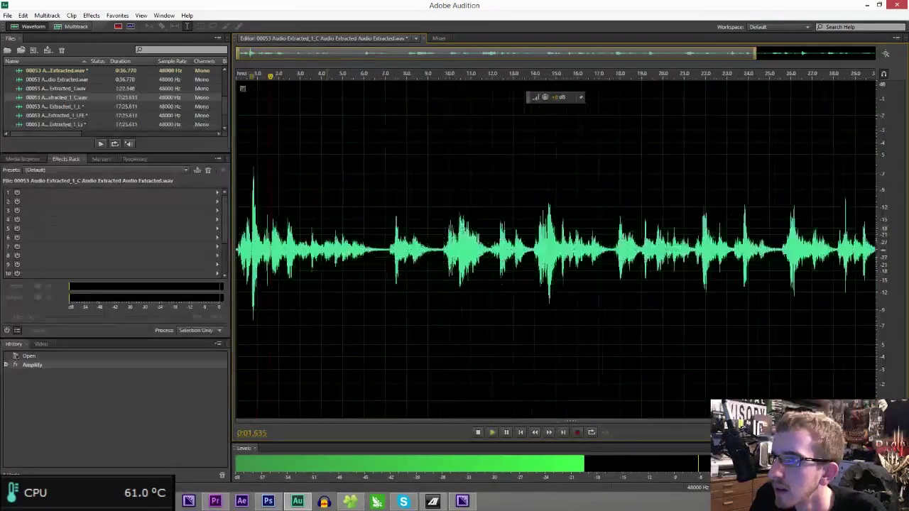
# - Normalize the whole clip, then send the next Audio 2 clip to Audition
pyautogui.click(96, 18)
pyautogui.moveTo(149, 130)
pyautogui.click(253, 193)
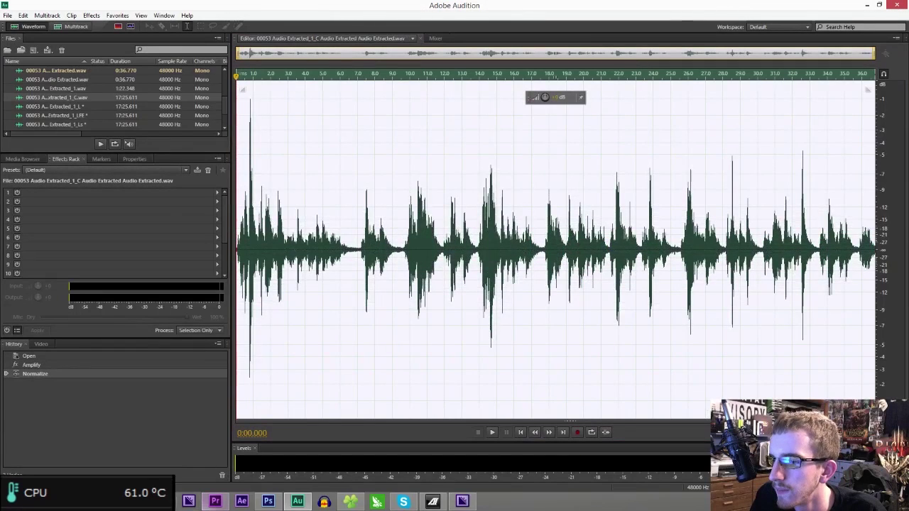
pyautogui.click(215, 502)
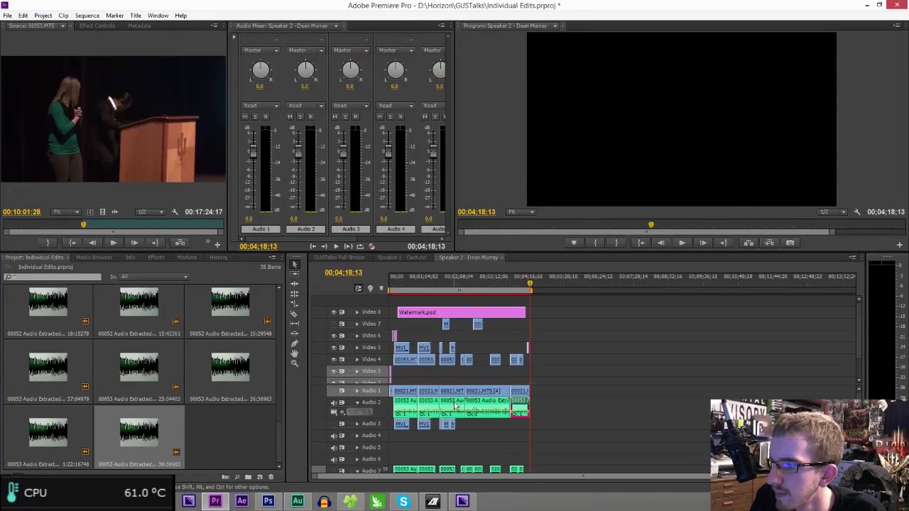
pyautogui.rightClick(454, 401)
pyautogui.click(492, 361)
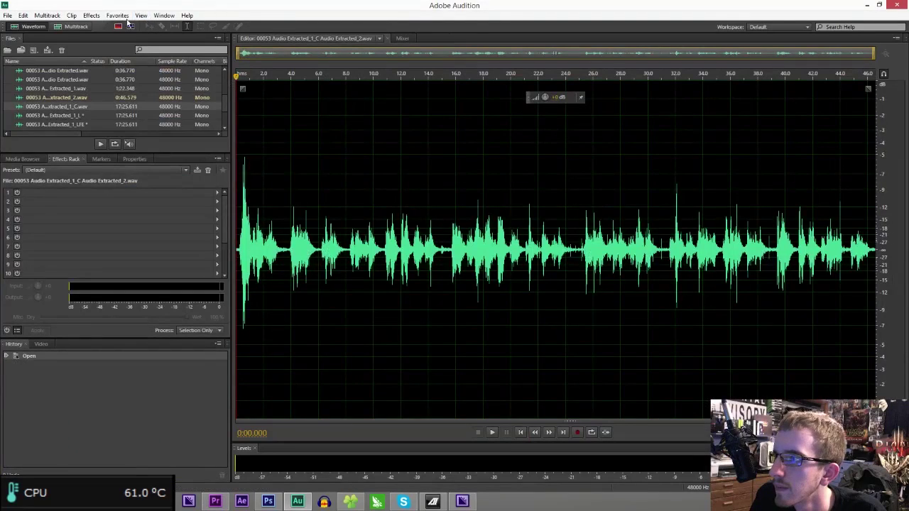
# - Normalize Extracted_2 in Audition and return to Premiere Pro
pyautogui.click(91, 15)
pyautogui.moveTo(164, 133)
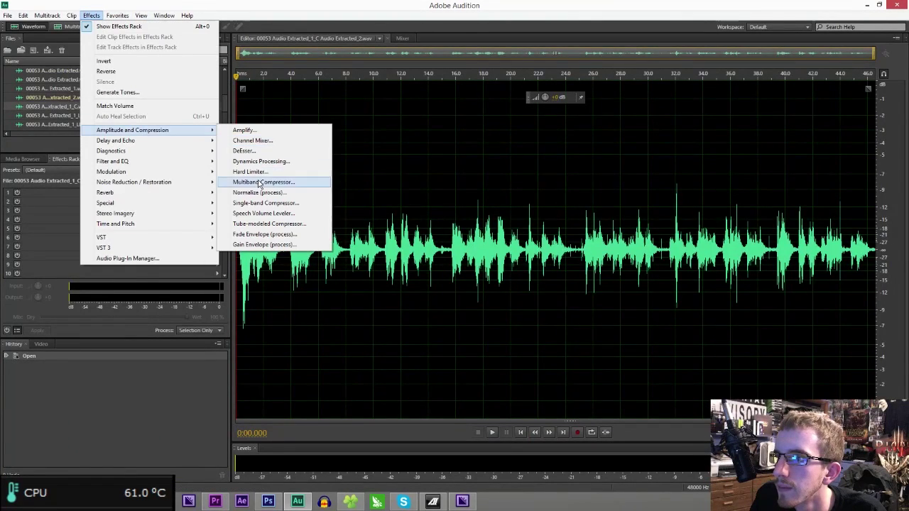
pyautogui.click(257, 192)
pyautogui.press('Return')
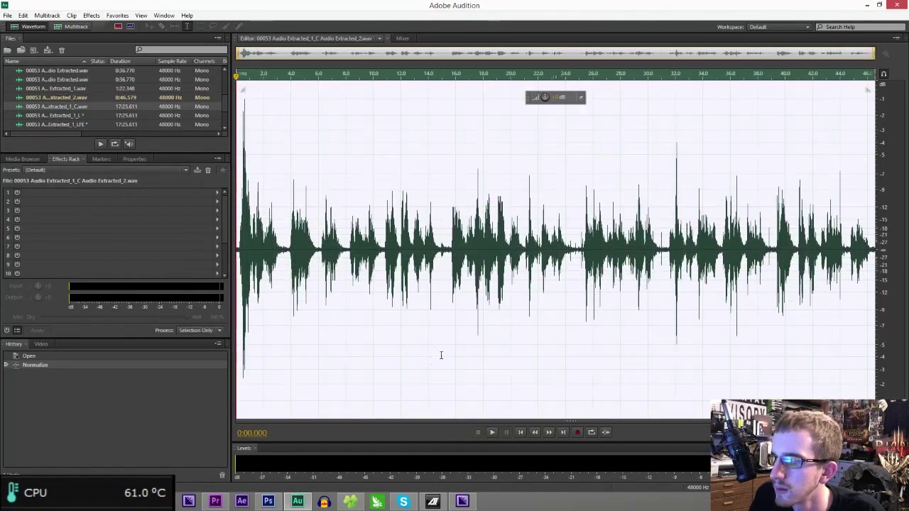
pyautogui.click(215, 502)
# - Send the next Audio 2 clip, Extracted_3, to Audition and normalize it
pyautogui.rightClick(420, 402)
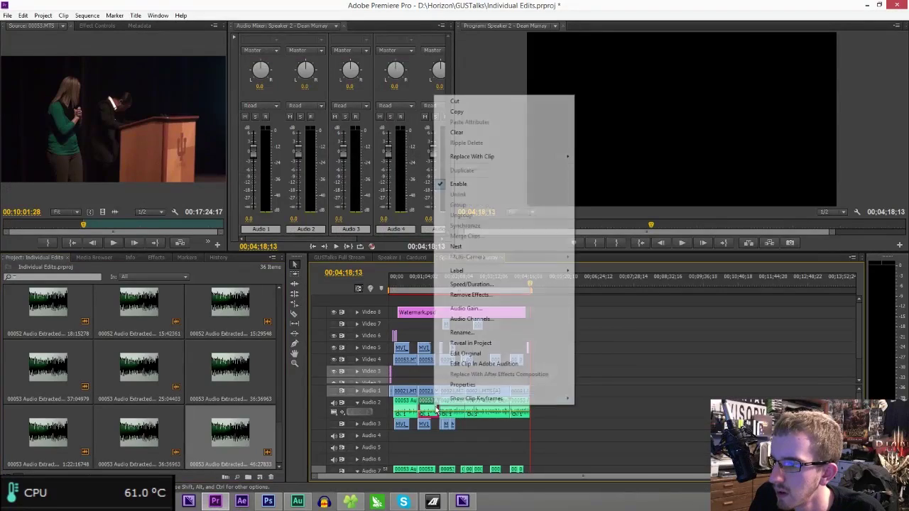
pyautogui.click(469, 362)
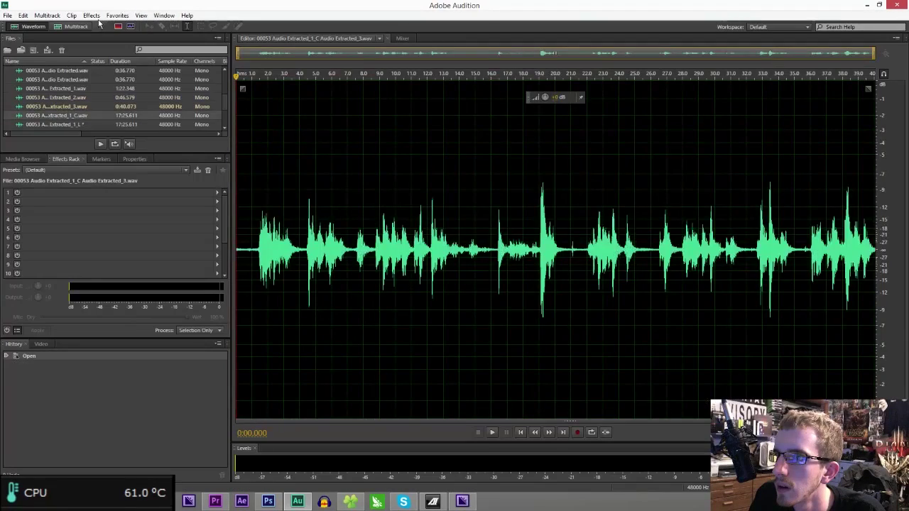
pyautogui.click(92, 16)
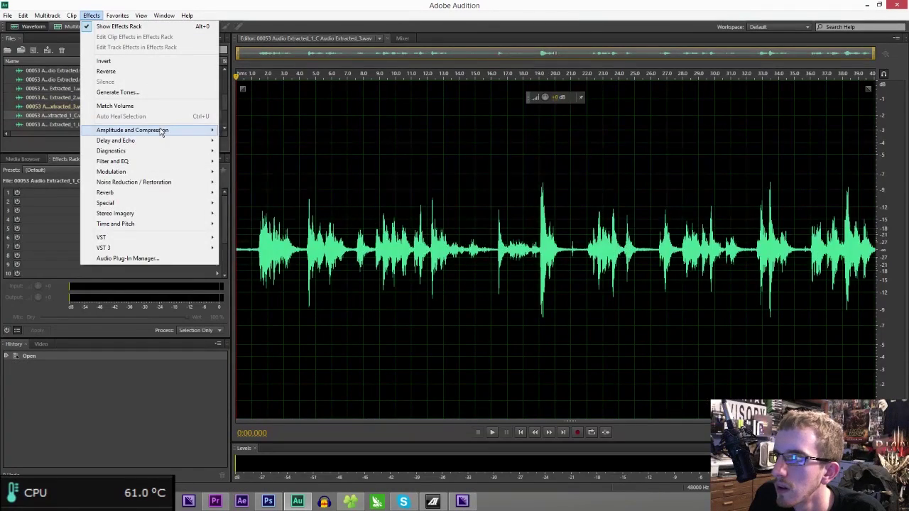
pyautogui.moveTo(162, 129)
pyautogui.click(309, 191)
pyautogui.press('Return')
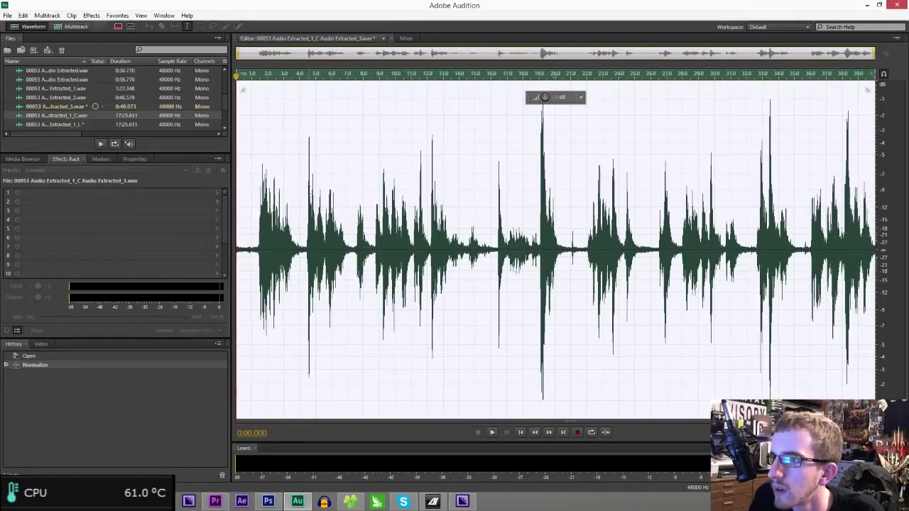
# - Silence the first fraction of a second of Extracted_3, check playback, and return to Premiere
pyautogui.click(249, 232)
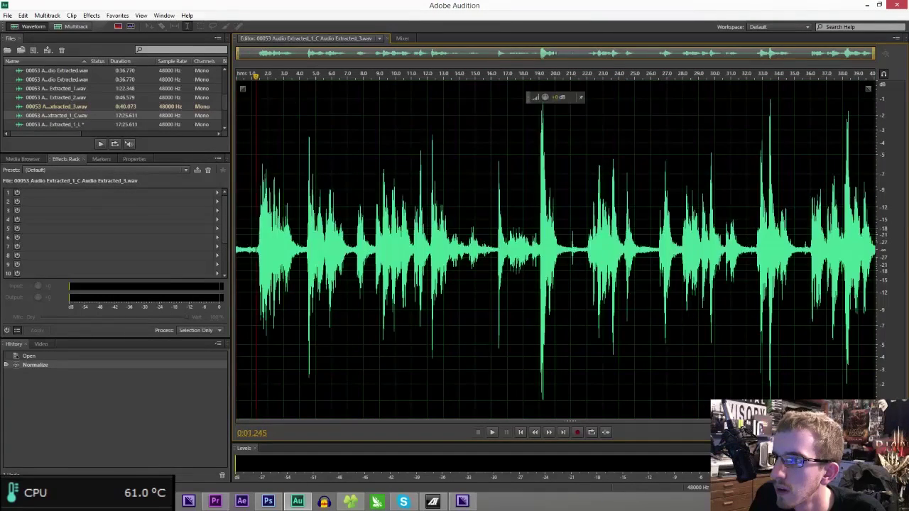
pyautogui.moveTo(256, 254); pyautogui.dragTo(240, 255)
pyautogui.rightClick(241, 256)
pyautogui.click(250, 425)
pyautogui.press('space')
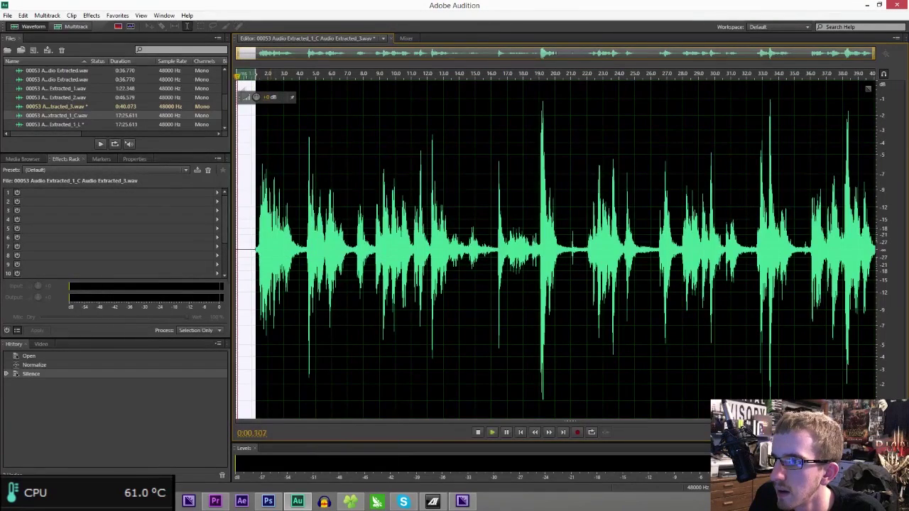
pyautogui.click(255, 305)
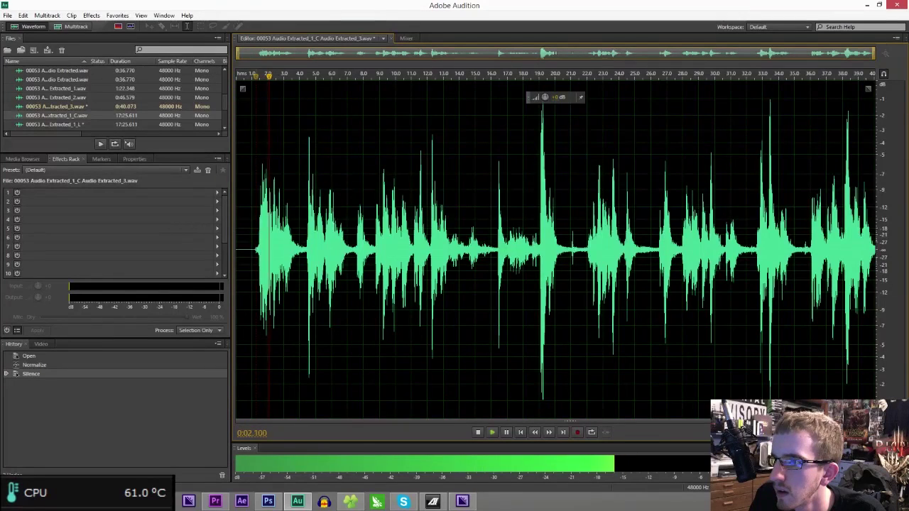
pyautogui.click(223, 501)
# - Send Extracted_4 to Audition, normalize it, and move Premiere's playhead to the sequence start
pyautogui.rightClick(399, 411)
pyautogui.rightClick(405, 402)
pyautogui.click(469, 365)
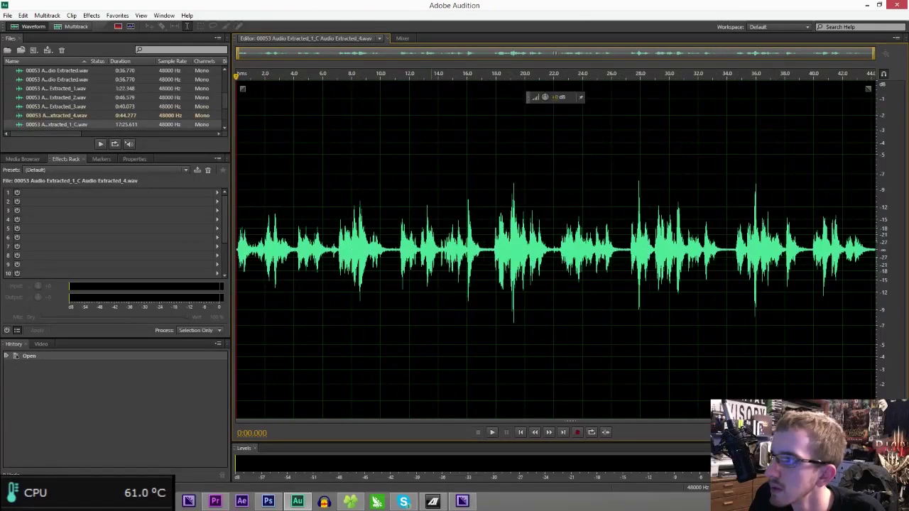
pyautogui.click(91, 14)
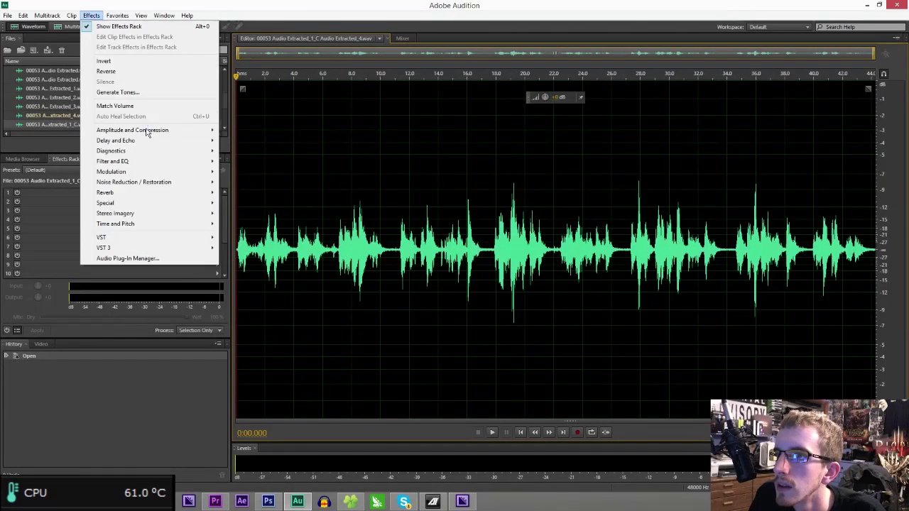
pyautogui.moveTo(173, 131)
pyautogui.click(268, 193)
pyautogui.press('Return')
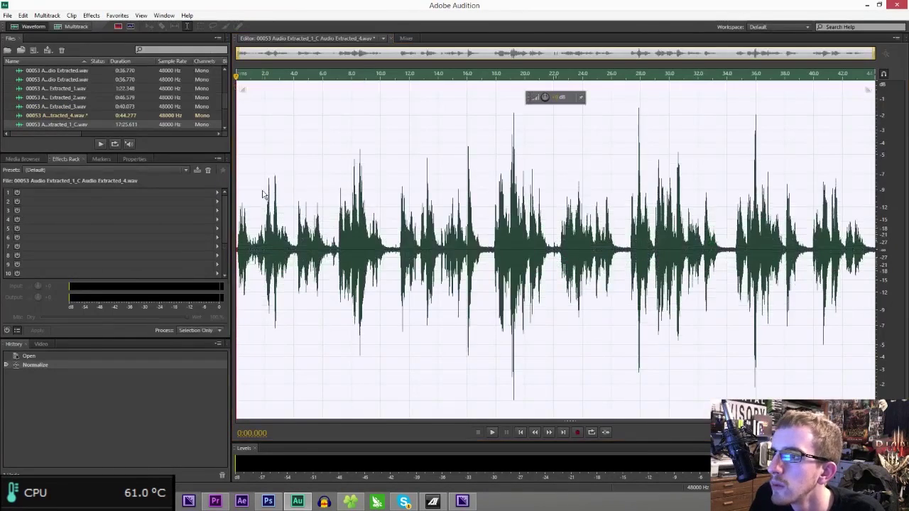
pyautogui.click(214, 501)
pyautogui.click(387, 284)
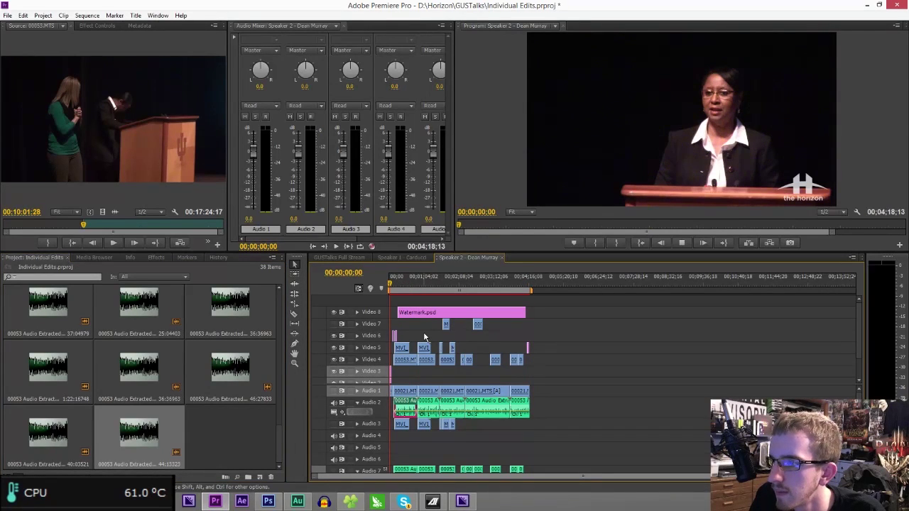
# - Play the Speaker 2 sequence from the start, jumping to about 0:40 and 0:51, then save
pyautogui.press('space')
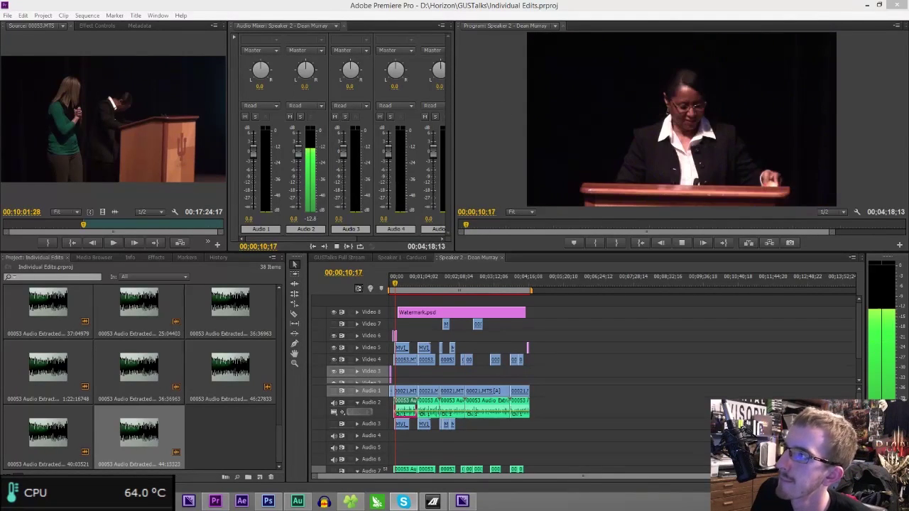
pyautogui.click(420, 271)
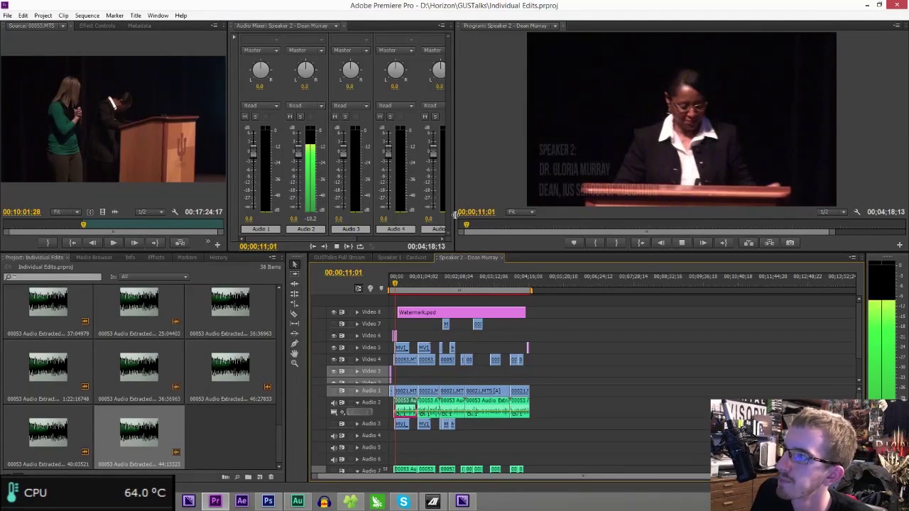
pyautogui.click(412, 284)
pyautogui.moveTo(412, 284); pyautogui.dragTo(416, 284)
pyautogui.press('space')
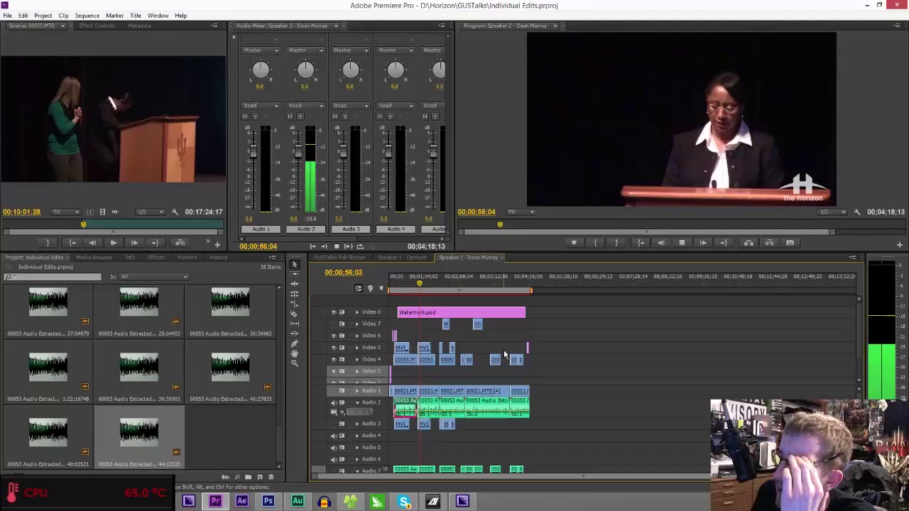
pyautogui.press('space')
pyautogui.hotkey('ctrl', 's')
pyautogui.click(402, 257)
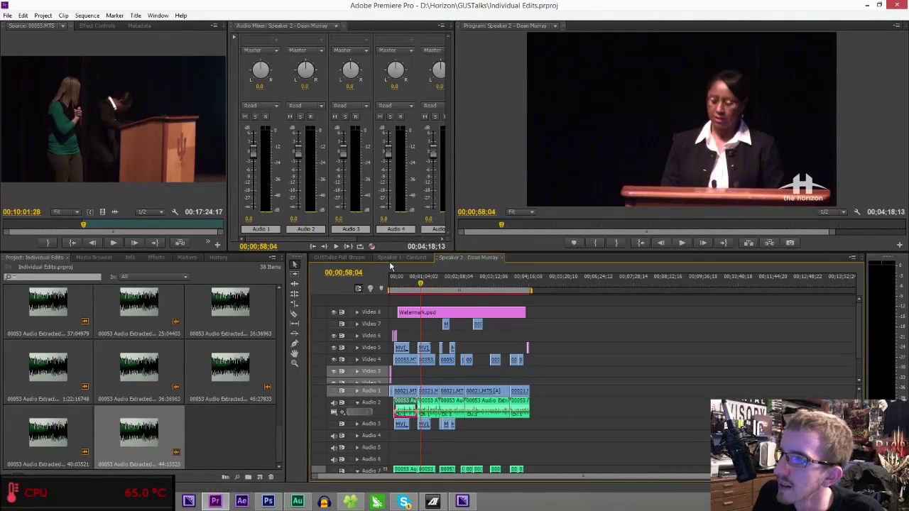
# - Queue the Speaker 1 – Carducci sequence for H.264 export with its output file name set
pyautogui.hotkey('ctrl', 'm')
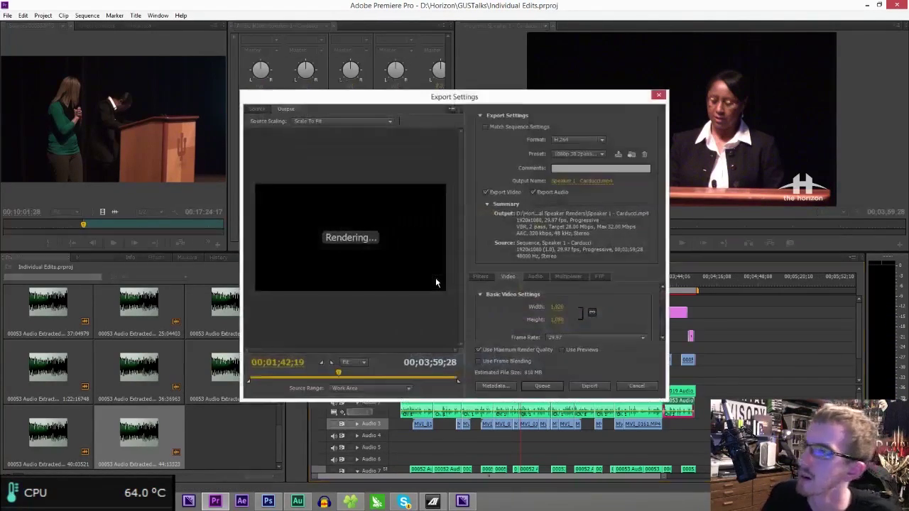
pyautogui.click(581, 182)
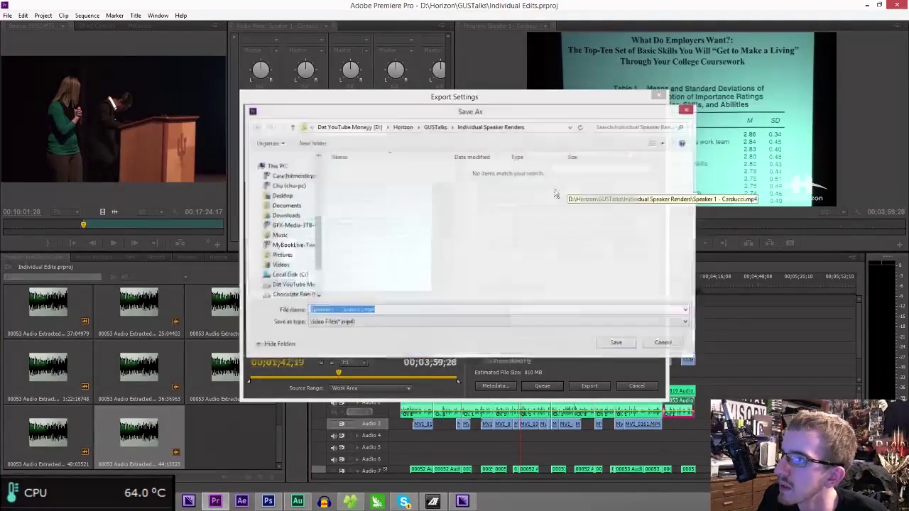
pyautogui.click(623, 343)
pyautogui.click(544, 387)
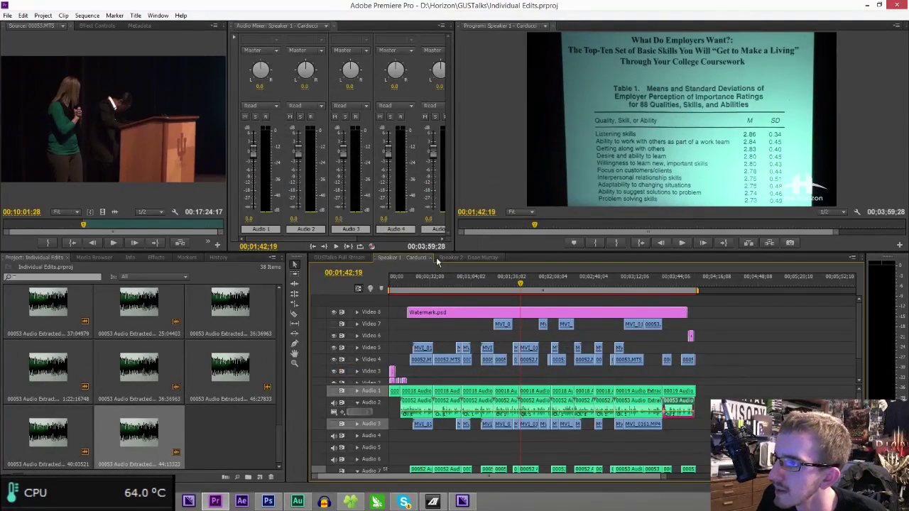
pyautogui.click(439, 257)
pyautogui.hotkey('ctrl', 'm')
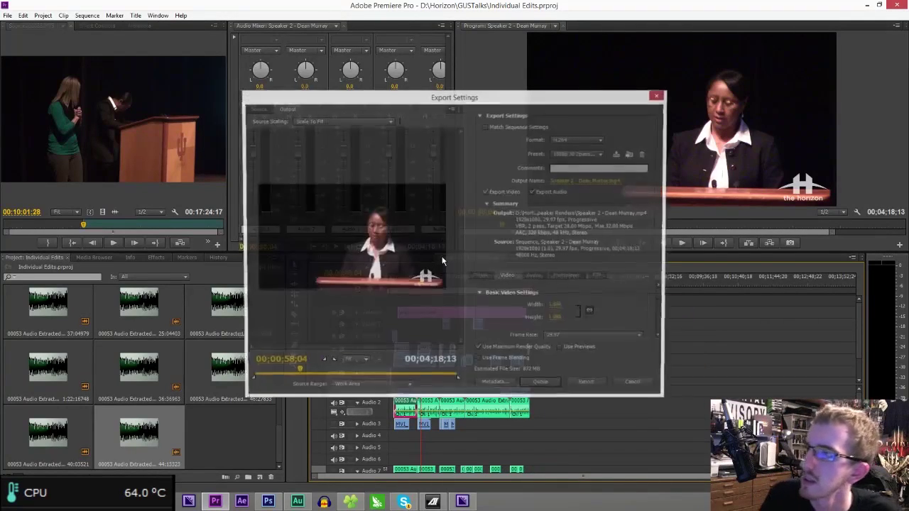
pyautogui.click(542, 386)
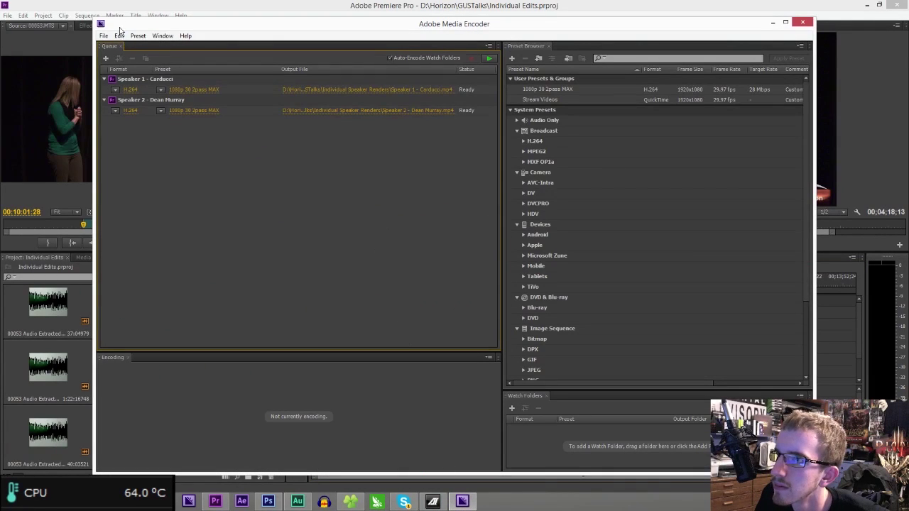
# - Save the Media Encoder queue holding both speaker renders and return to Premiere Pro
pyautogui.click(105, 35)
pyautogui.click(132, 142)
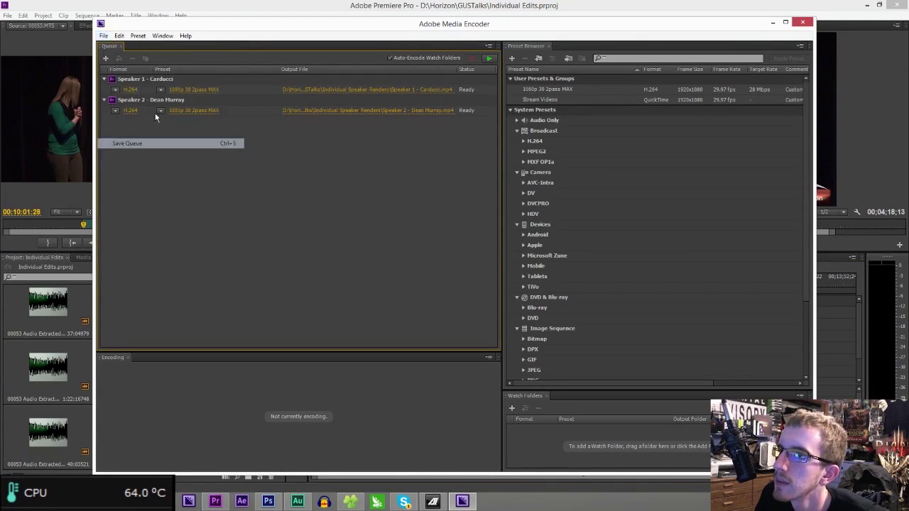
pyautogui.hotkey('alt', 'Tab')
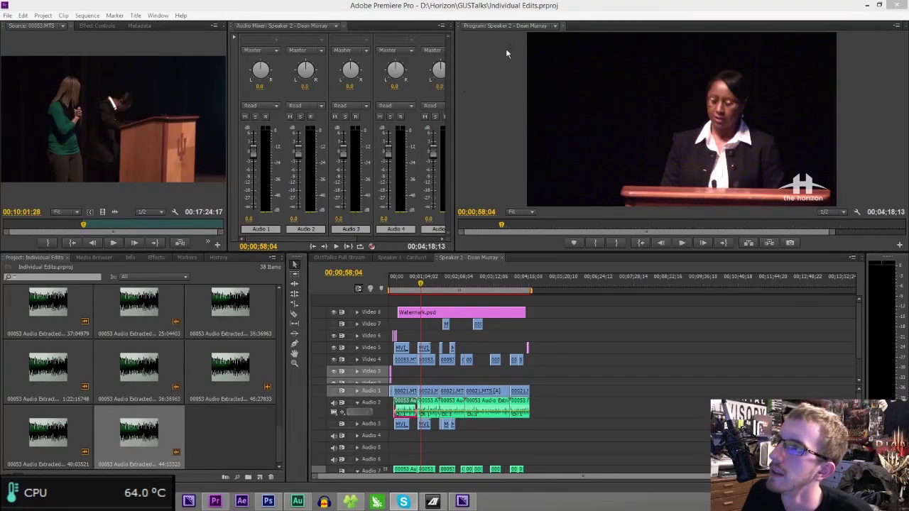
# - Open the GUSTalks Full Stream sequence and preview its opening title
pyautogui.click(509, 10)
pyautogui.click(350, 259)
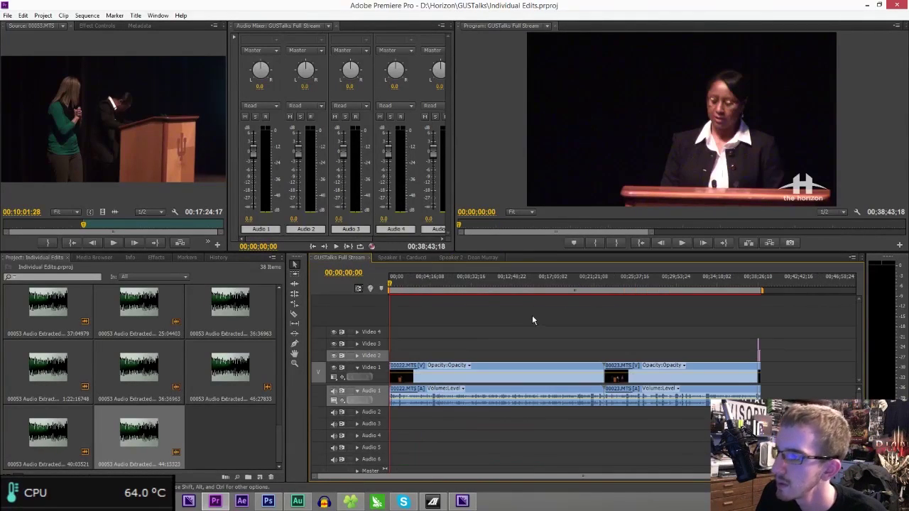
pyautogui.moveTo(490, 280); pyautogui.dragTo(385, 278)
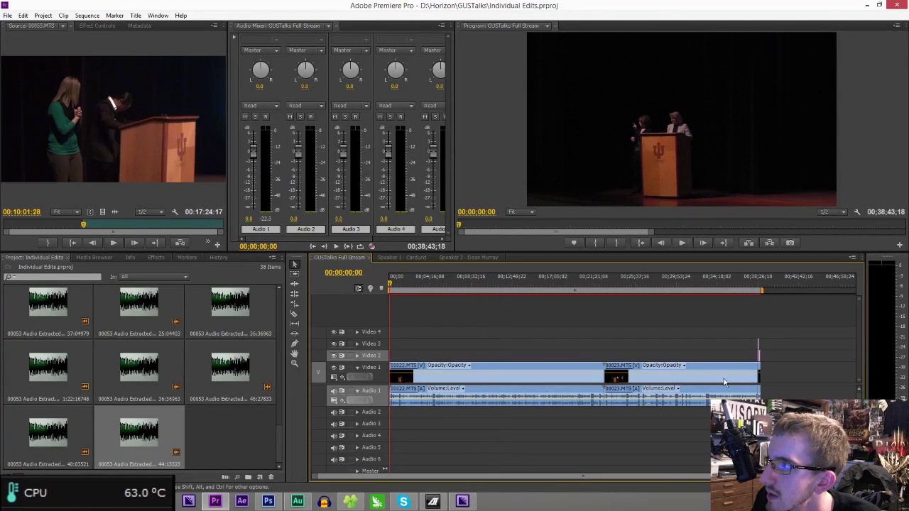
pyautogui.press('=')
pyautogui.press('=')
pyautogui.press('=')
pyautogui.press('=')
pyautogui.press('=')
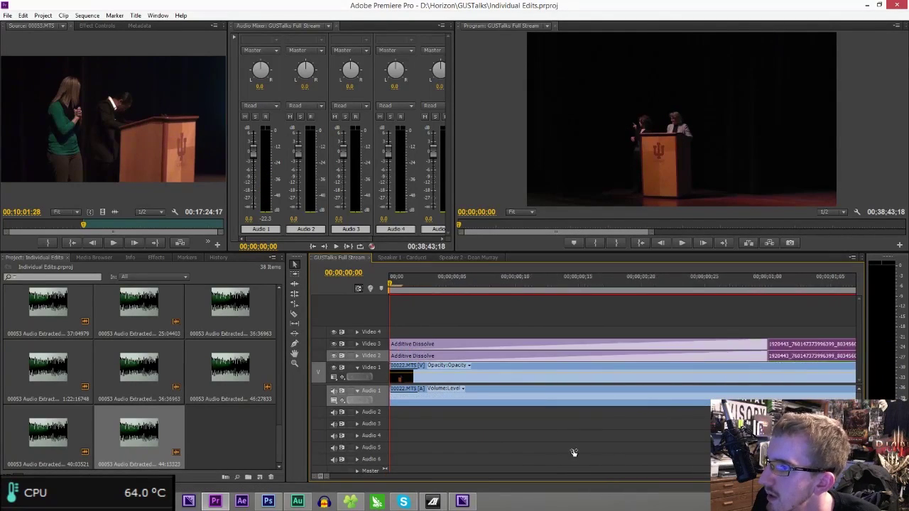
pyautogui.moveTo(485, 286); pyautogui.dragTo(389, 286)
pyautogui.press('space')
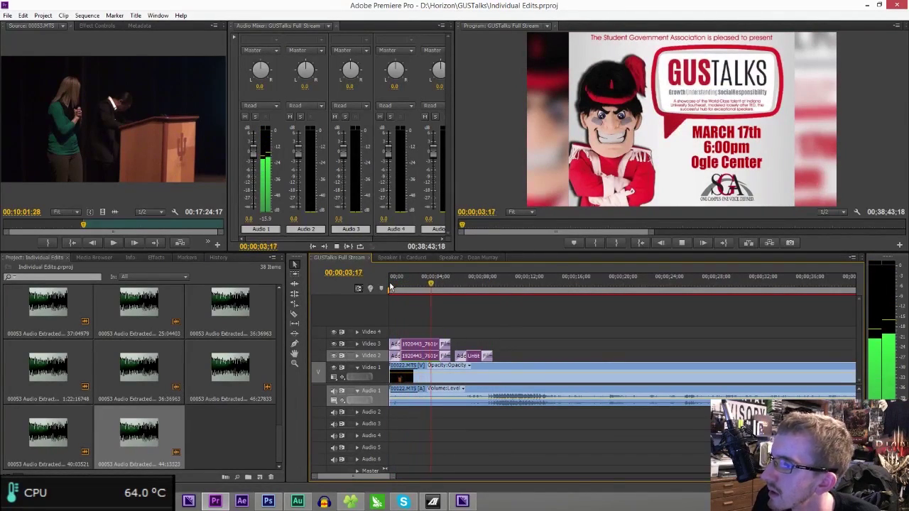
pyautogui.press('space')
# - Select all Video 1 and Audio 1 clips and shift them later, leaving an opening gap
pyautogui.moveTo(395, 482); pyautogui.dragTo(717, 482)
pyautogui.moveTo(801, 445); pyautogui.dragTo(499, 295)
pyautogui.moveTo(502, 370); pyautogui.dragTo(449, 372)
pyautogui.moveTo(449, 358); pyautogui.dragTo(313, 326)
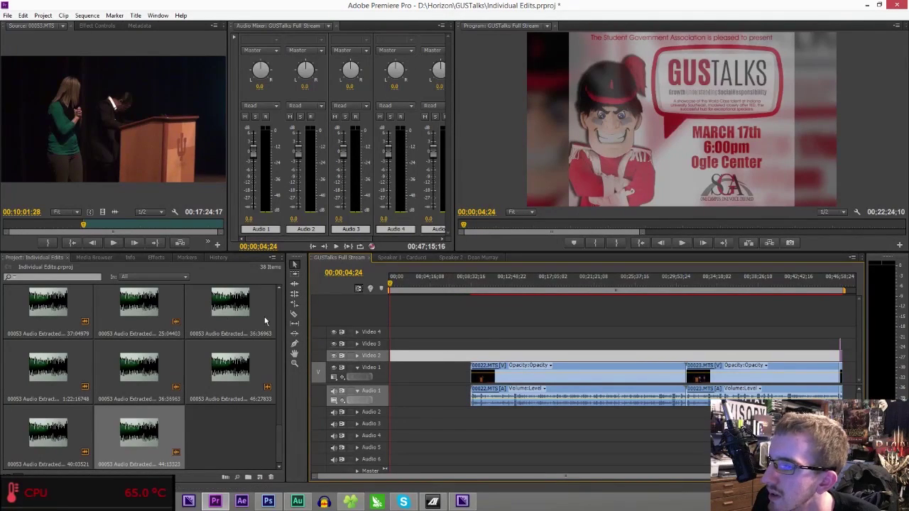
pyautogui.scroll(10, 160, 331)
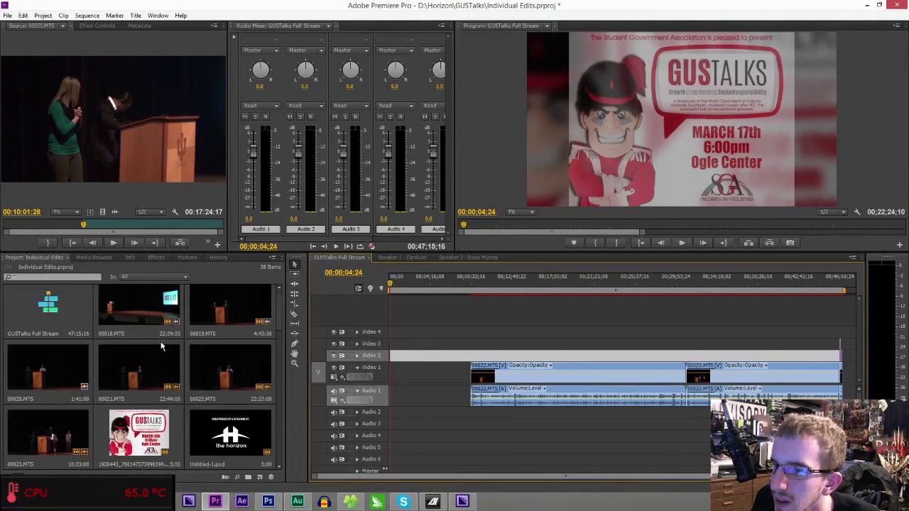
pyautogui.moveTo(157, 346); pyautogui.dragTo(392, 436)
pyautogui.moveTo(607, 339); pyautogui.dragTo(457, 377)
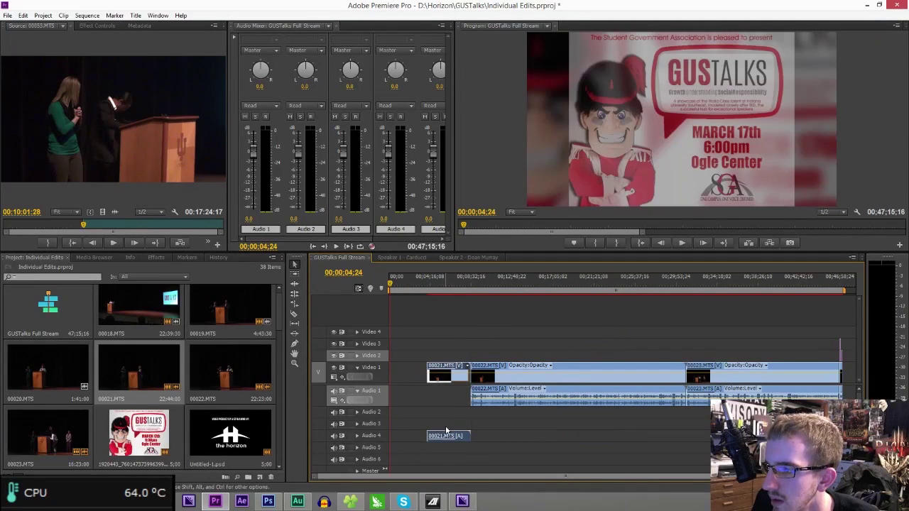
pyautogui.moveTo(446, 436); pyautogui.dragTo(448, 392)
pyautogui.moveTo(470, 288); pyautogui.dragTo(462, 293)
pyautogui.press('space')
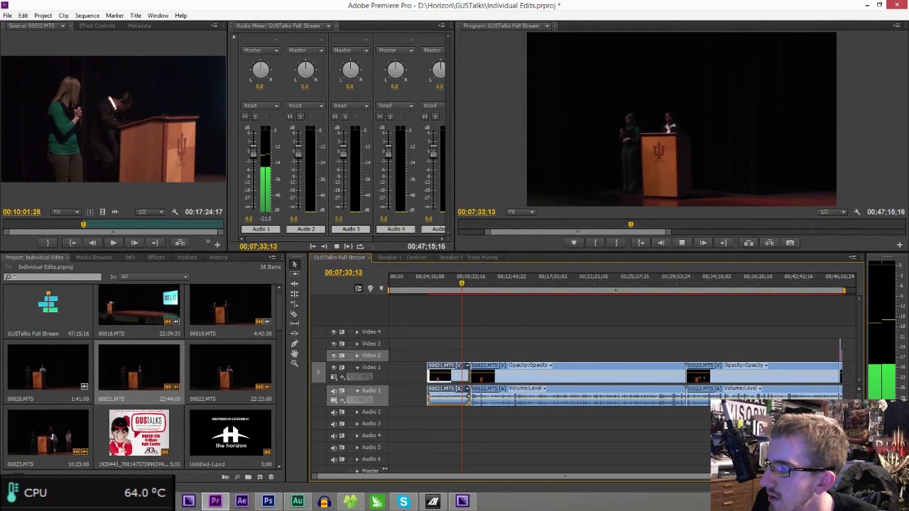
pyautogui.press('=')
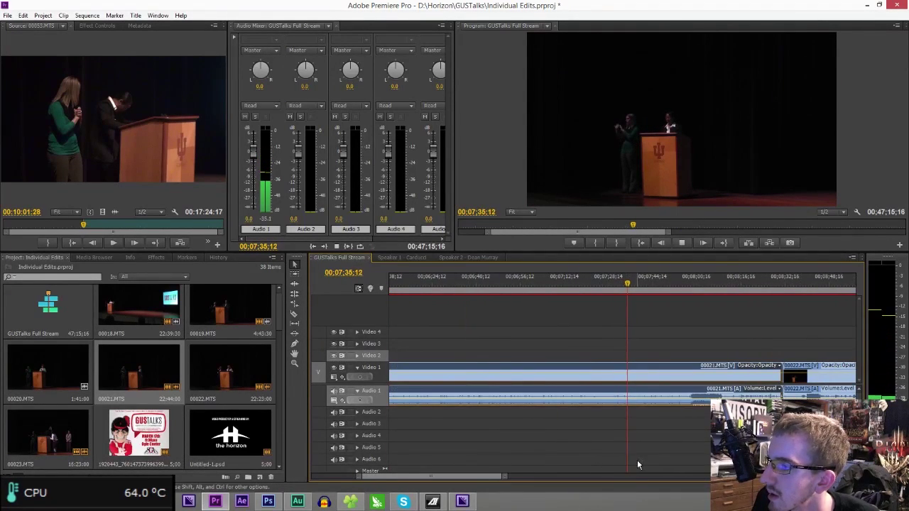
pyautogui.click(690, 284)
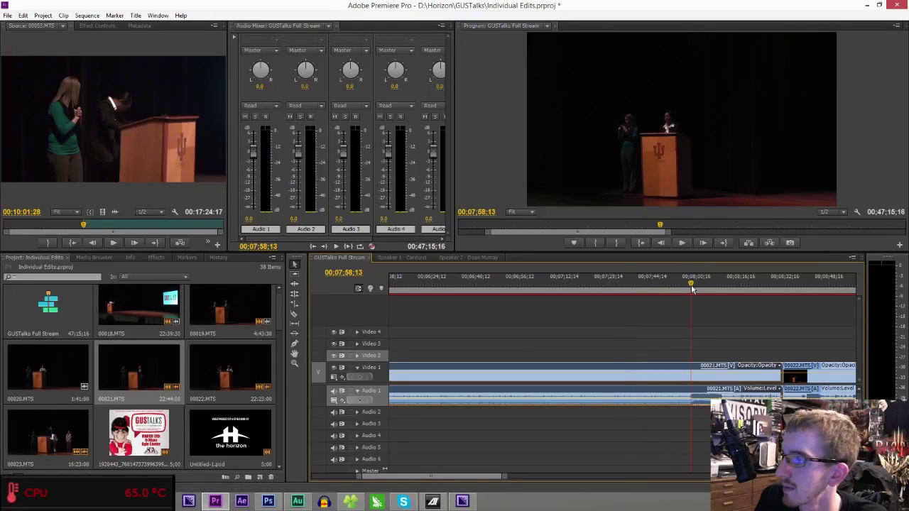
pyautogui.press('space')
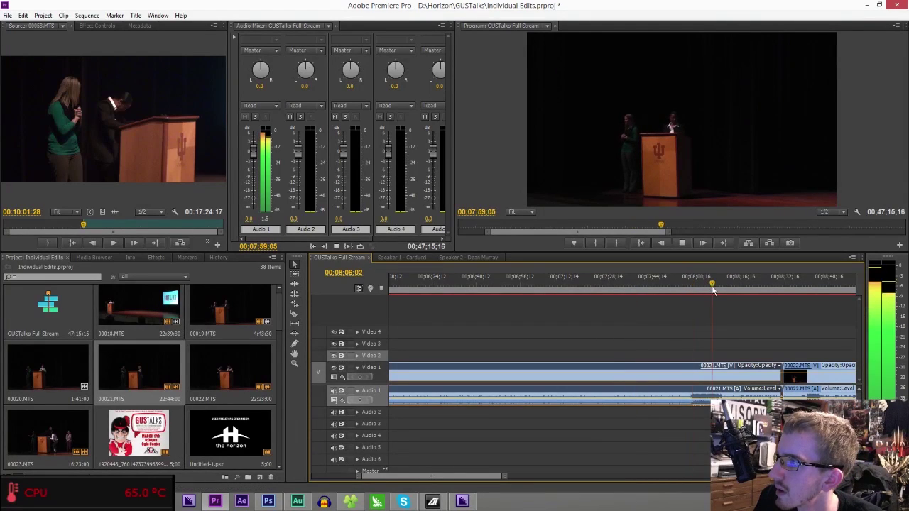
pyautogui.click(729, 285)
pyautogui.press('space')
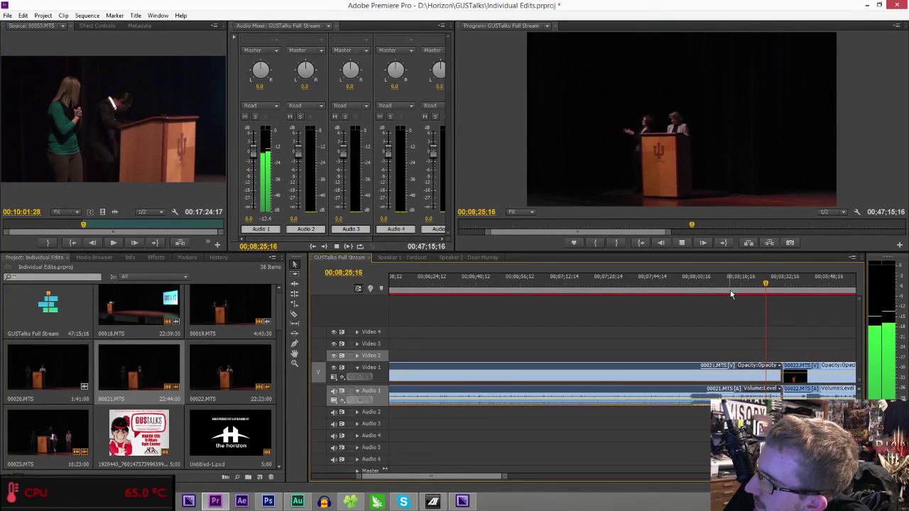
pyautogui.press('space')
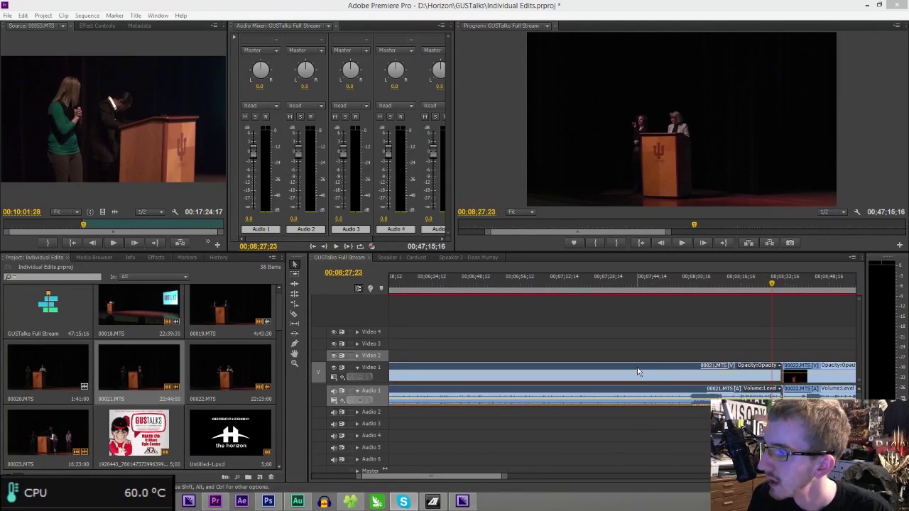
# - Remove clips 00021 and 00023 so only the main 00022.MTS footage remains
pyautogui.moveTo(502, 474); pyautogui.dragTo(684, 474)
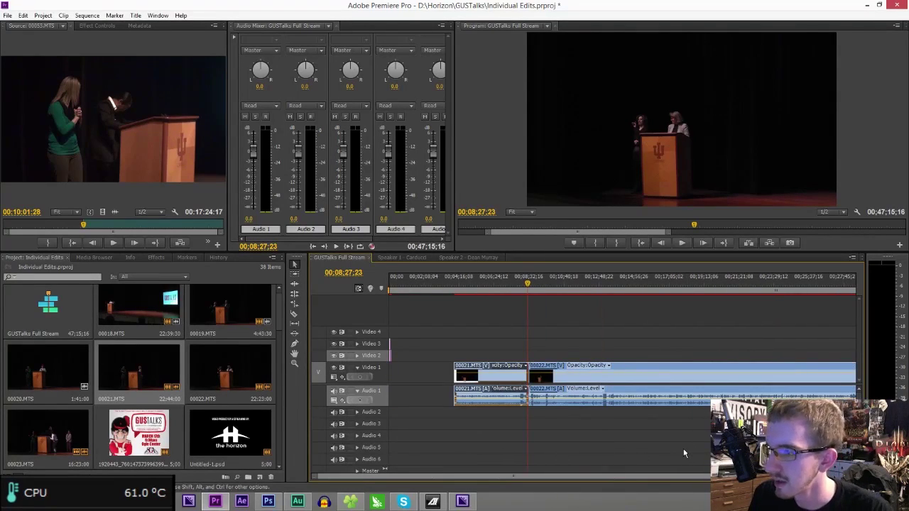
pyautogui.hotkey('ctrl', 'z')
pyautogui.hotkey('ctrl', 'z')
pyautogui.hotkey('ctrl', 'z')
pyautogui.hotkey('ctrl', 'z')
pyautogui.hotkey('ctrl', 'z')
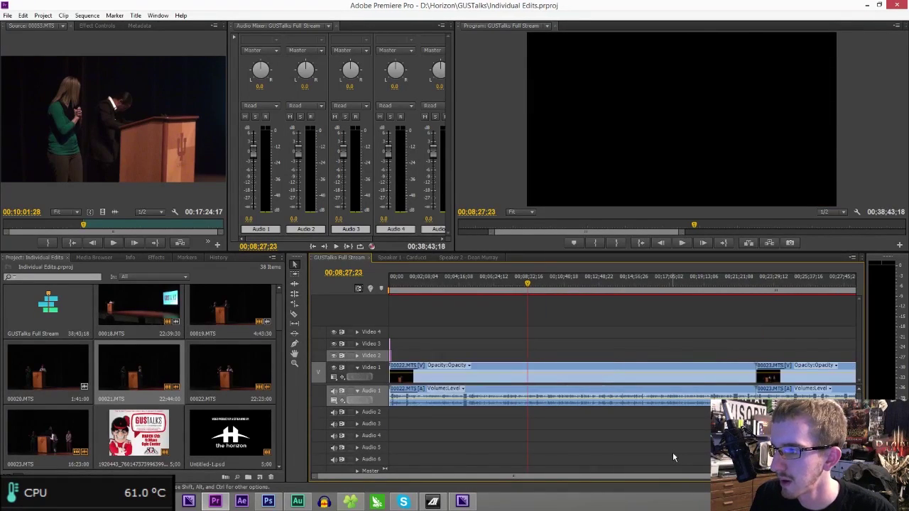
pyautogui.moveTo(403, 279)
pyautogui.mouseDown()
pyautogui.moveTo(561, 311)
pyautogui.moveTo(445, 311)
pyautogui.moveTo(465, 318)
pyautogui.moveTo(792, 328)
pyautogui.moveTo(780, 332)
pyautogui.mouseUp()
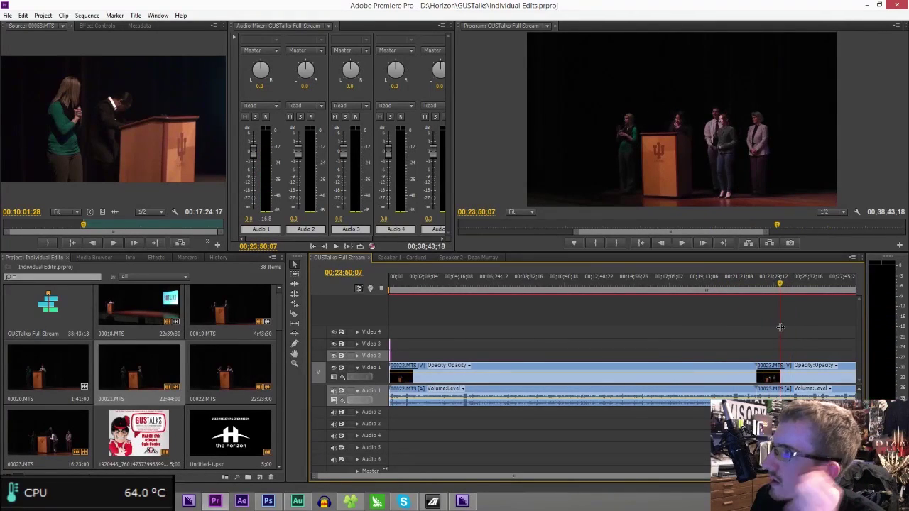
pyautogui.click(793, 381)
pyautogui.press('Delete')
# - Cut the 00022.MTS clip at about 4:39
pyautogui.moveTo(738, 287); pyautogui.dragTo(734, 297)
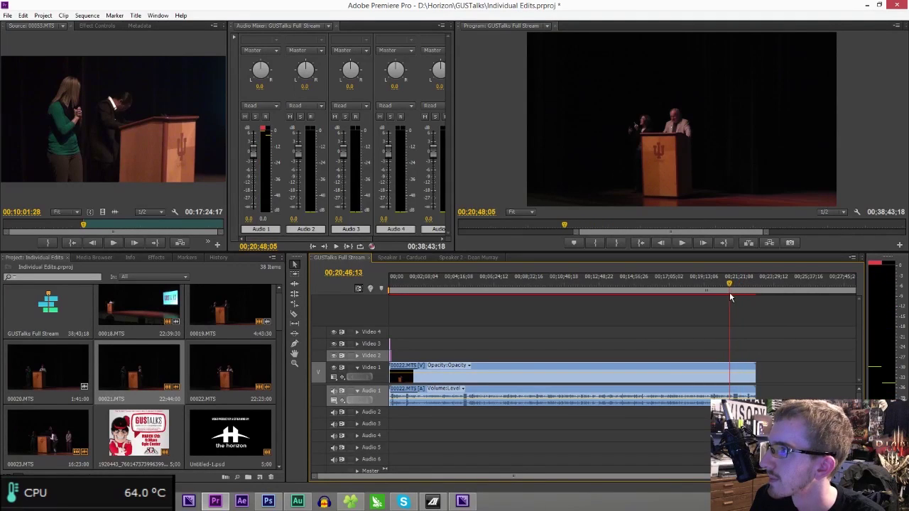
pyautogui.click(469, 281)
pyautogui.moveTo(469, 281); pyautogui.dragTo(463, 277)
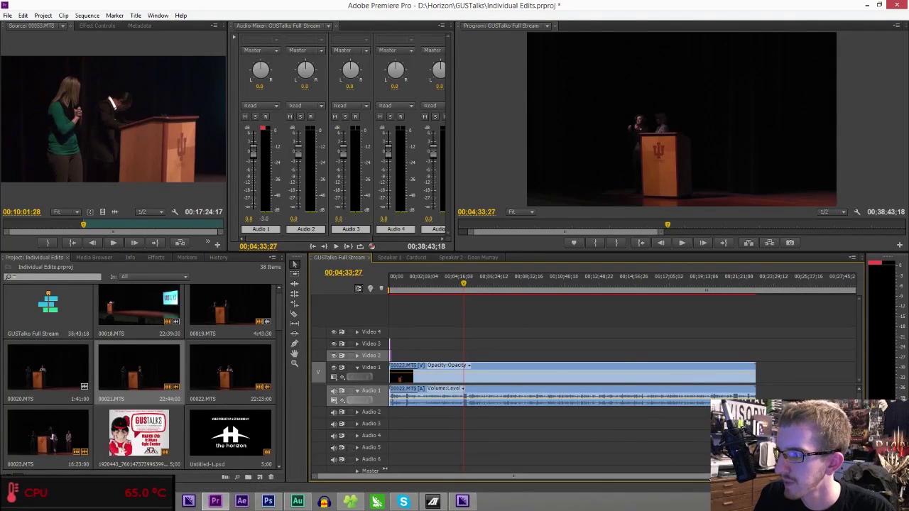
pyautogui.press('=')
pyautogui.click(613, 377)
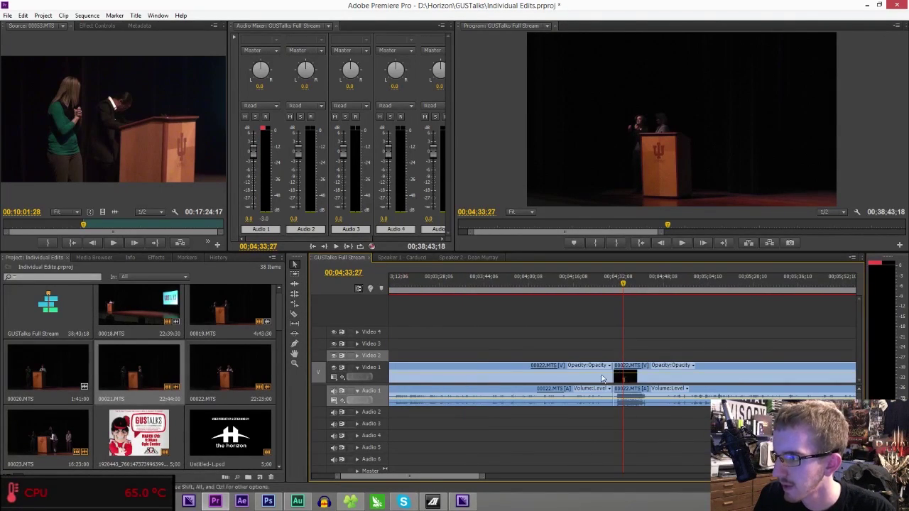
# - Delete the leftover clips at the sequence end and close the gap before the main clip
pyautogui.moveTo(481, 479); pyautogui.dragTo(817, 478)
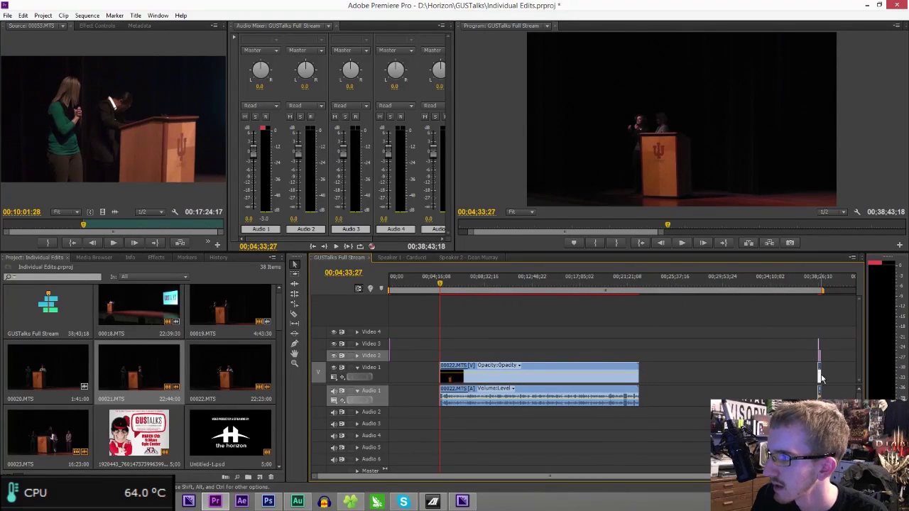
pyautogui.moveTo(815, 306); pyautogui.dragTo(830, 402)
pyautogui.press('Delete')
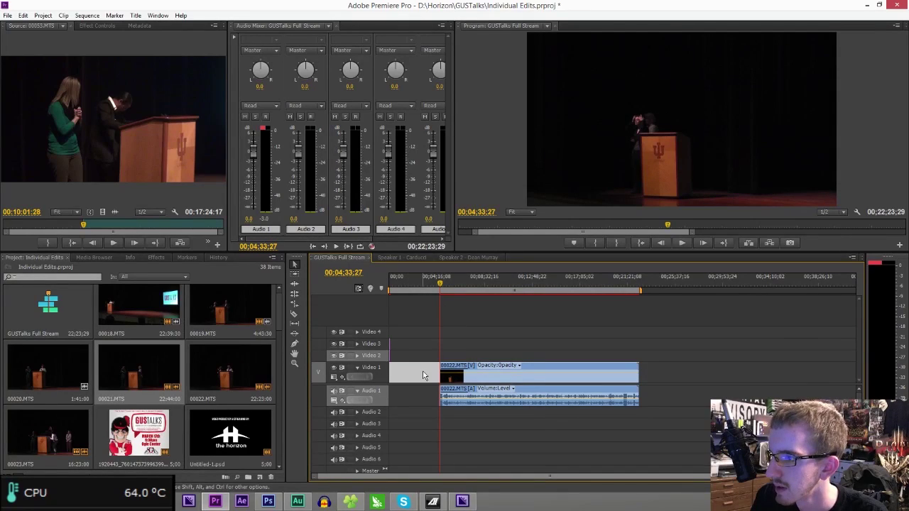
pyautogui.press('Delete')
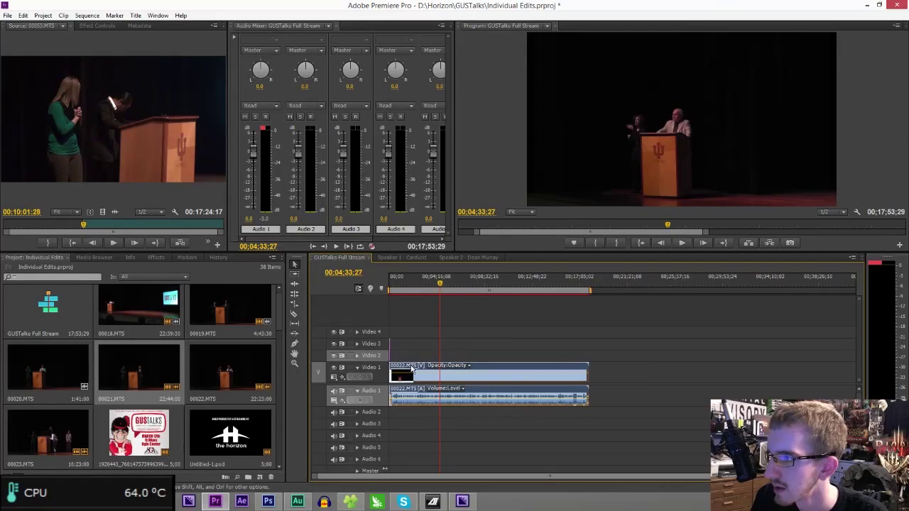
# - Trim the clip's end back to the playhead so the sequence ends at 16:45:06
pyautogui.click(589, 276)
pyautogui.moveTo(595, 275); pyautogui.dragTo(577, 282)
pyautogui.moveTo(584, 376); pyautogui.dragTo(576, 375)
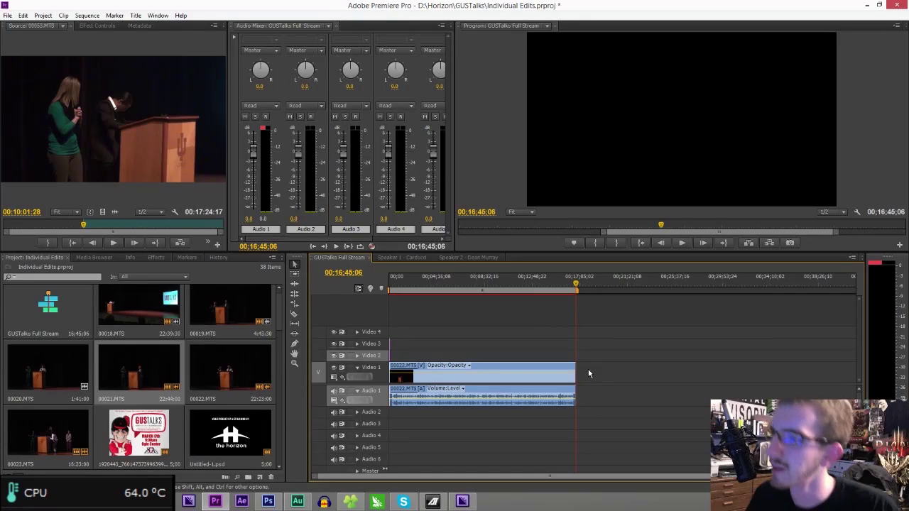
pyautogui.moveTo(472, 347); pyautogui.dragTo(368, 445)
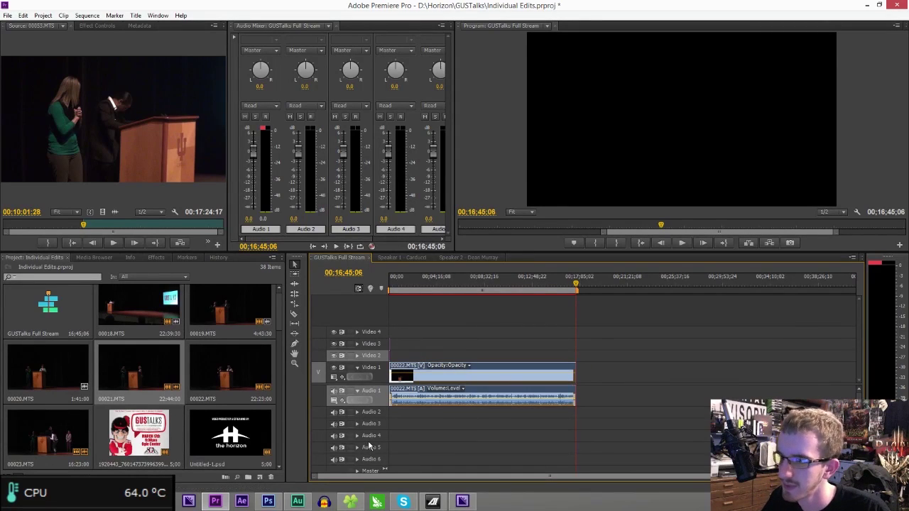
# - Create the Speaker 3 Staten sequence, paste in the trimmed 00022.MTS clip, and expand Audio 1
pyautogui.hotkey('ctrl', 'n')
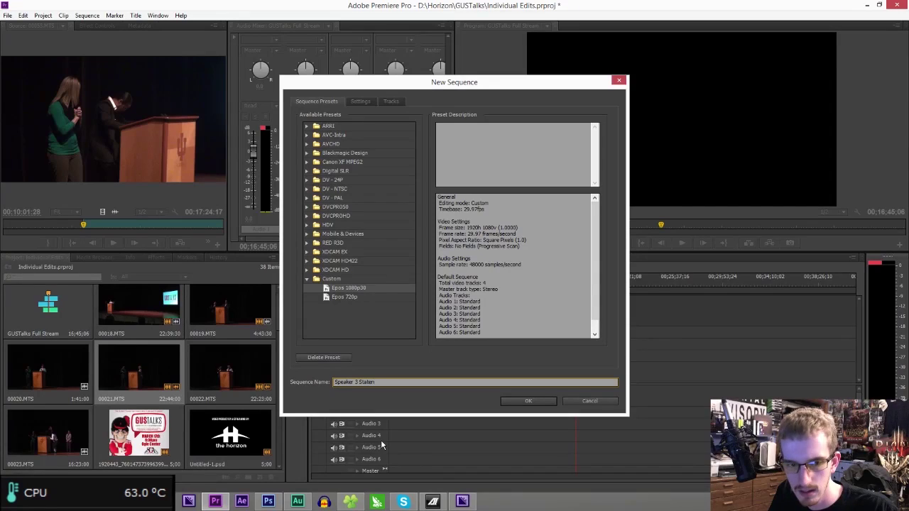
pyautogui.press('Return')
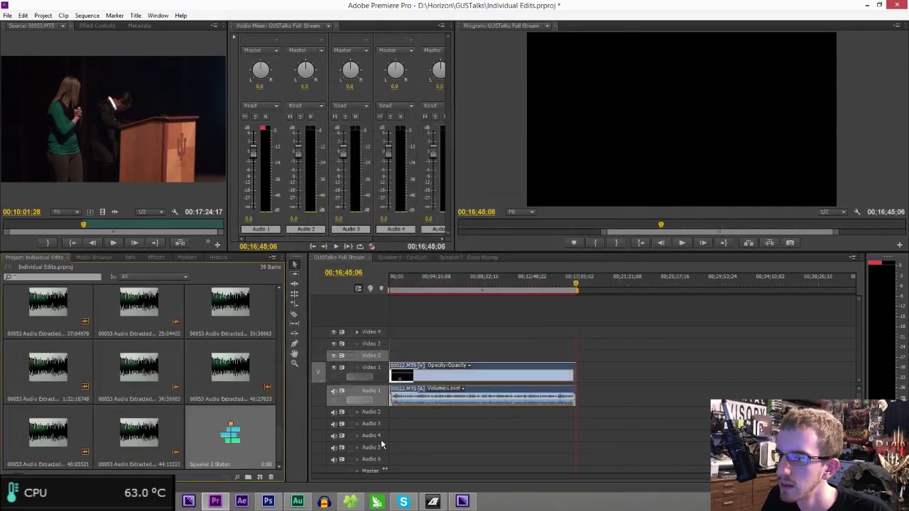
pyautogui.hotkey('ctrl', 'v')
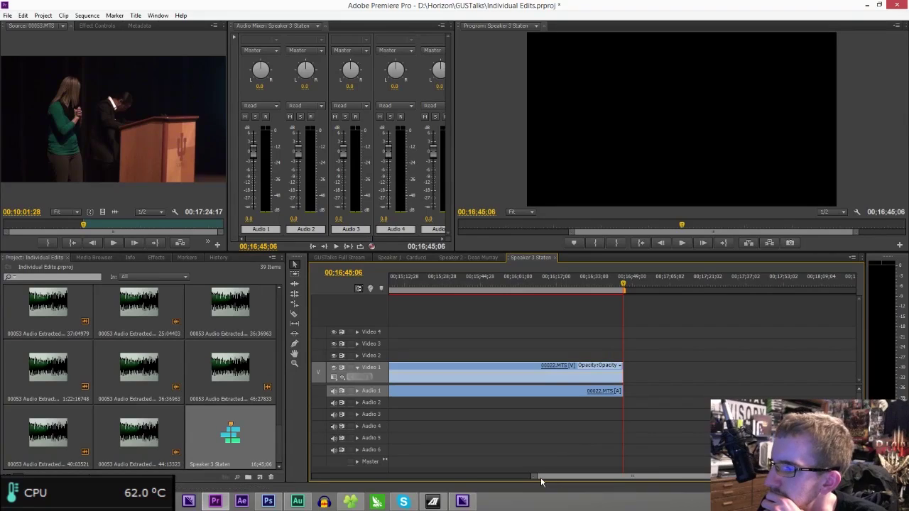
pyautogui.moveTo(541, 478); pyautogui.dragTo(234, 477)
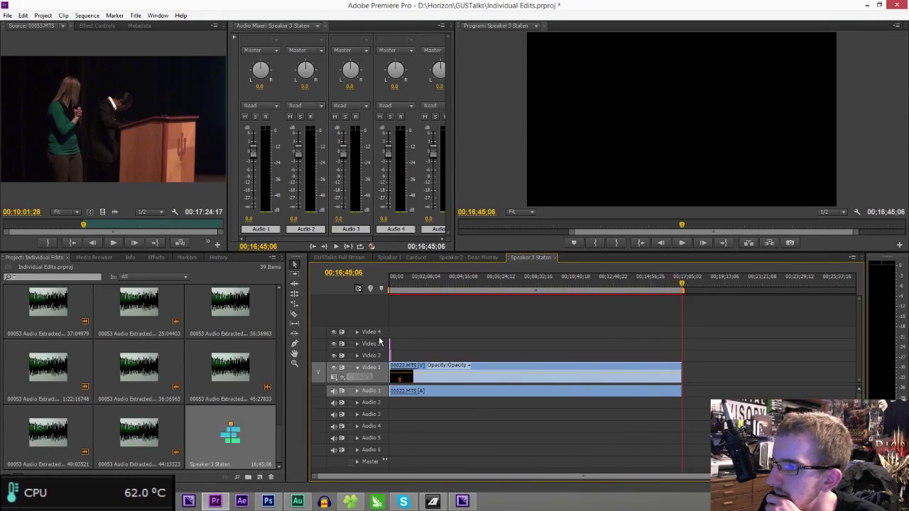
pyautogui.moveTo(393, 288); pyautogui.dragTo(389, 288)
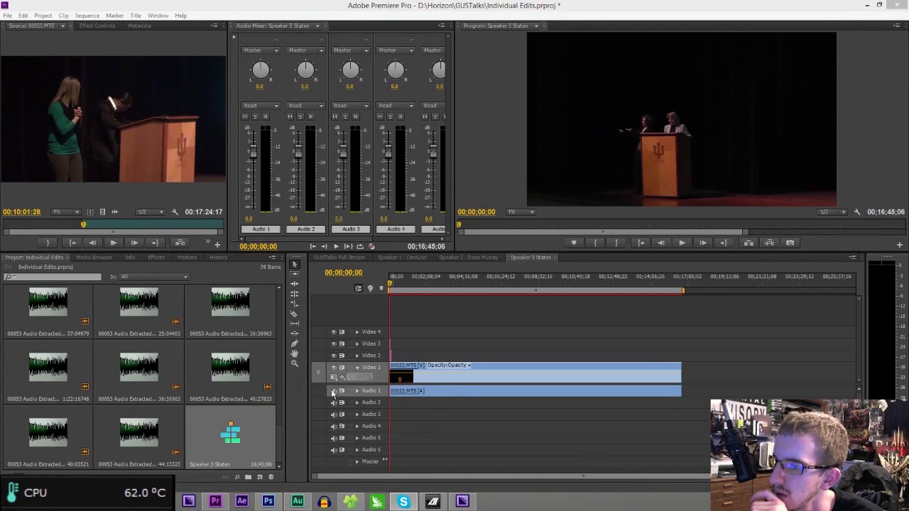
pyautogui.click(357, 391)
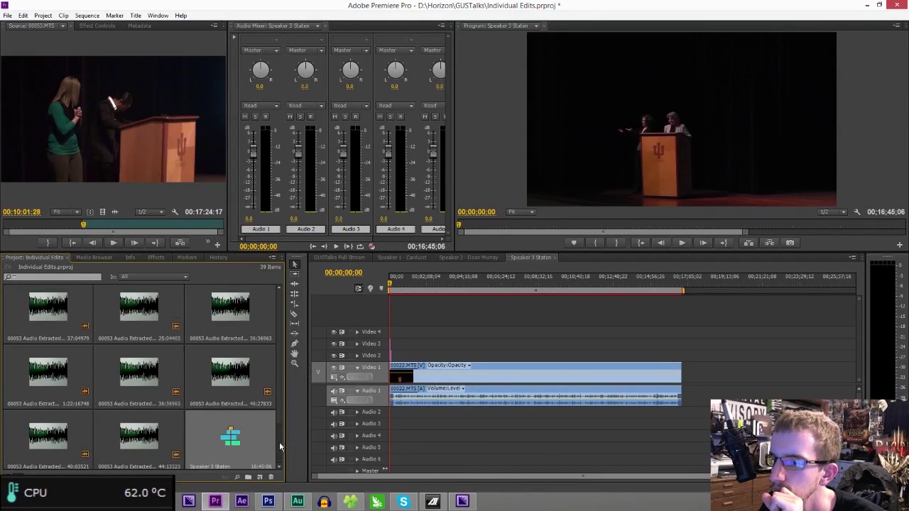
# - Add a Speaker 3 bin to the project and open it in its own window
pyautogui.click(252, 478)
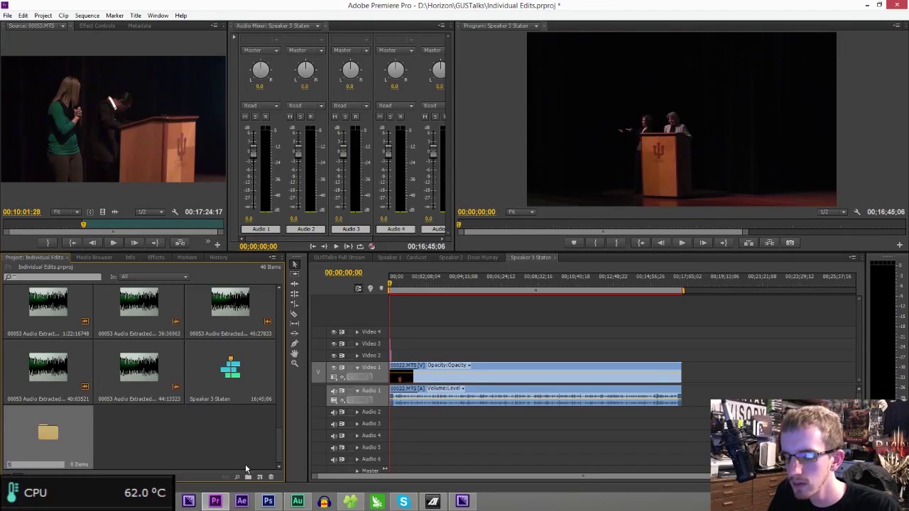
pyautogui.click(184, 429)
pyautogui.click(31, 434)
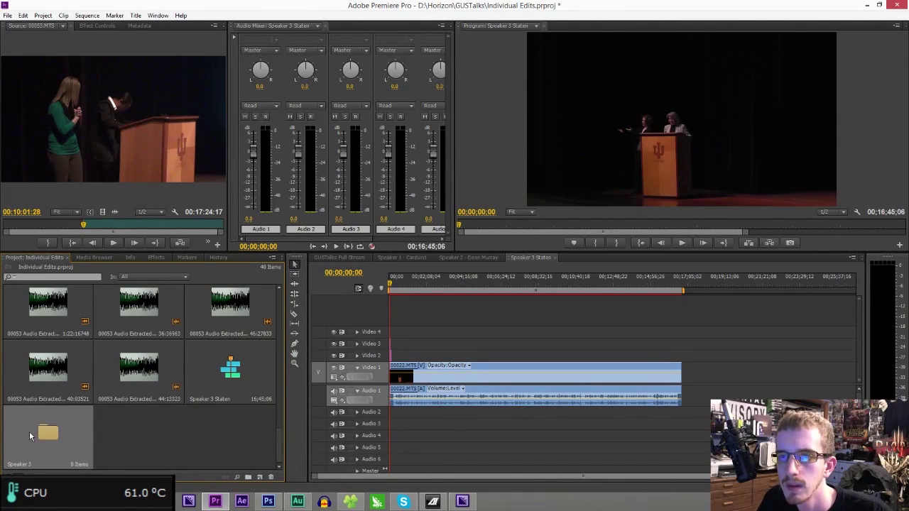
pyautogui.click(140, 428)
pyautogui.click(72, 433)
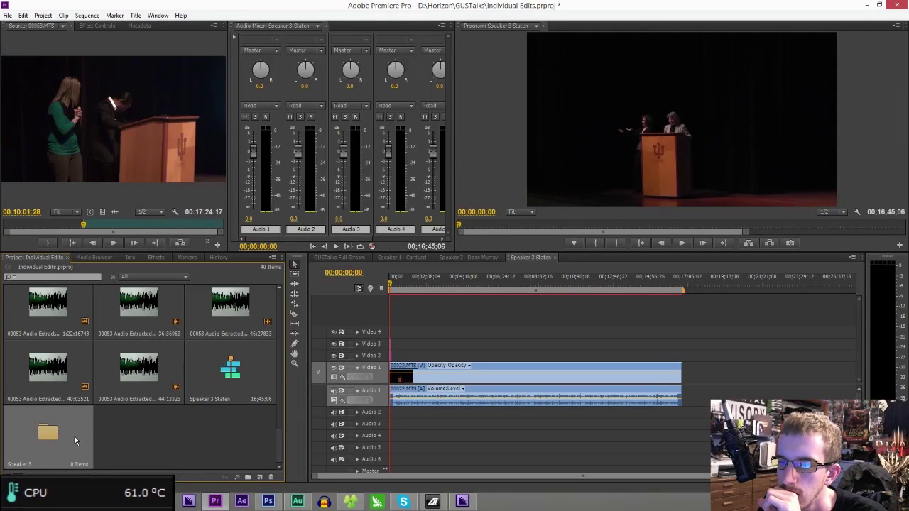
pyautogui.doubleClick(40, 434)
pyautogui.moveTo(208, 64); pyautogui.dragTo(0, 238)
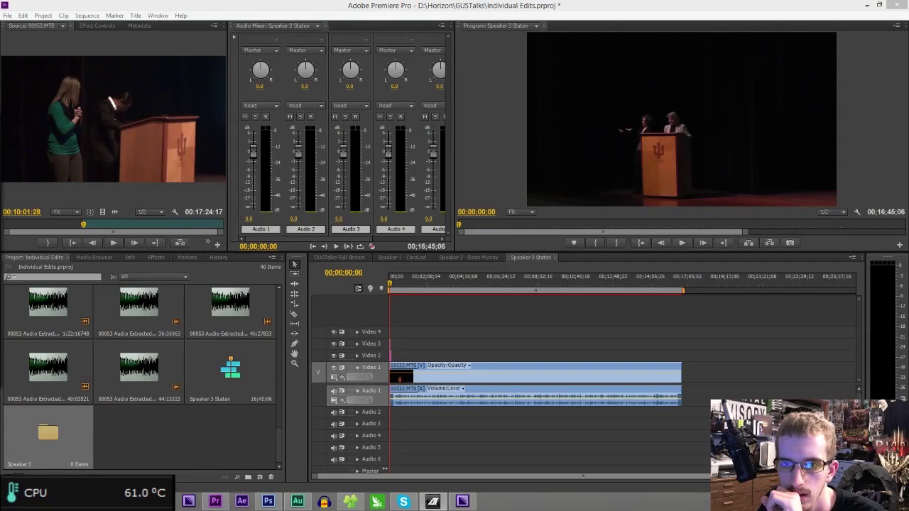
# - In Photoshop, change the title card to read SPEAKER 3: with the name STATEN
pyautogui.click(270, 502)
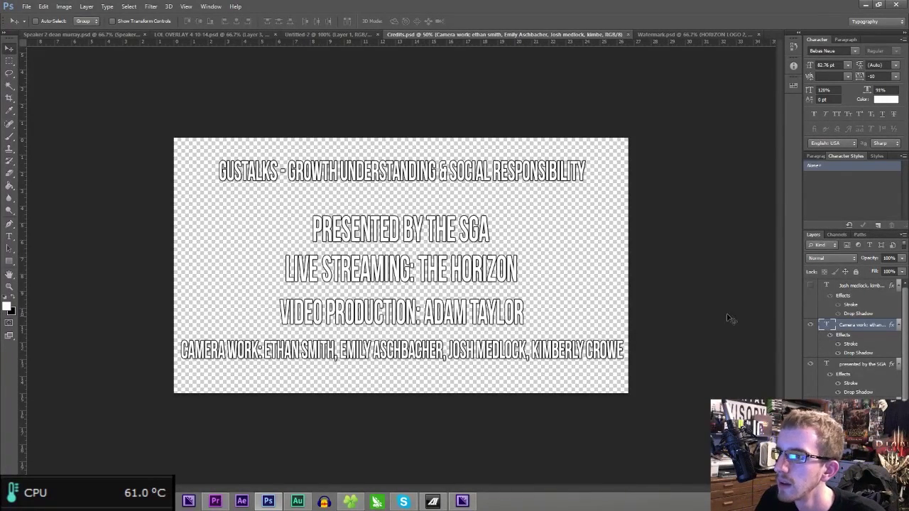
pyautogui.click(292, 35)
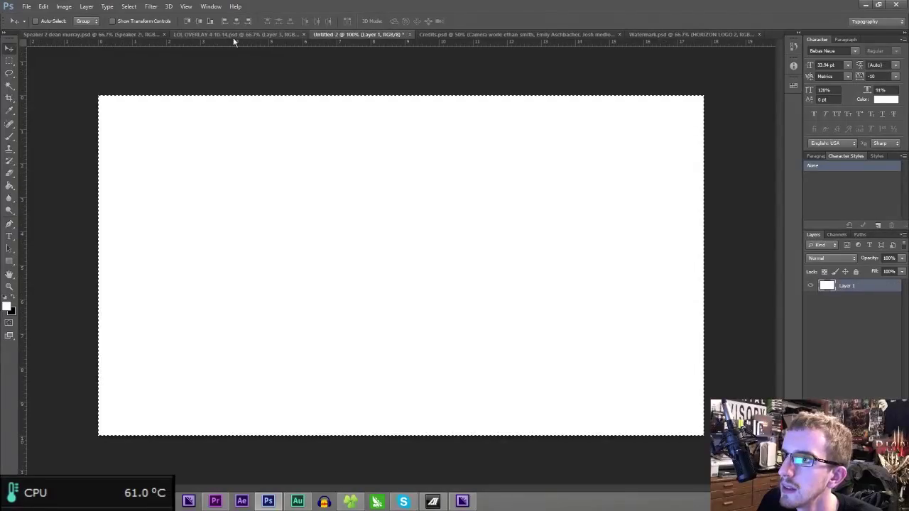
pyautogui.click(71, 34)
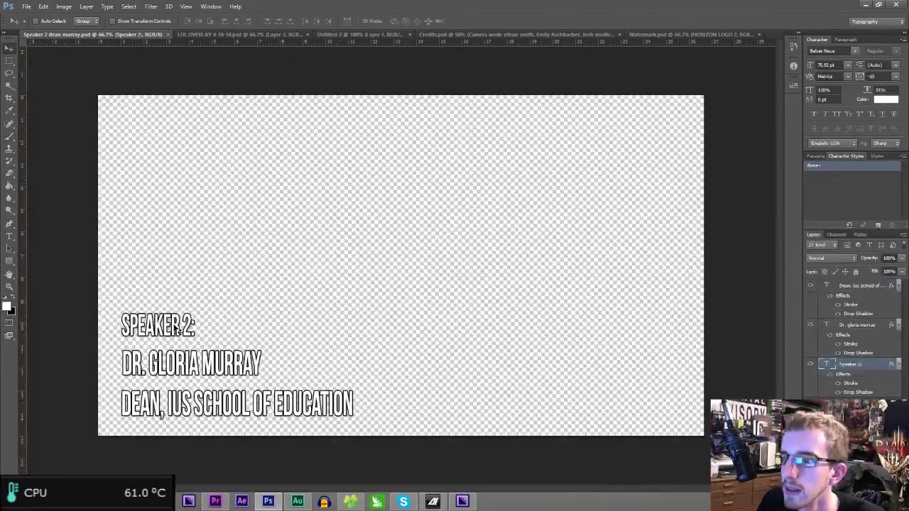
pyautogui.click(9, 235)
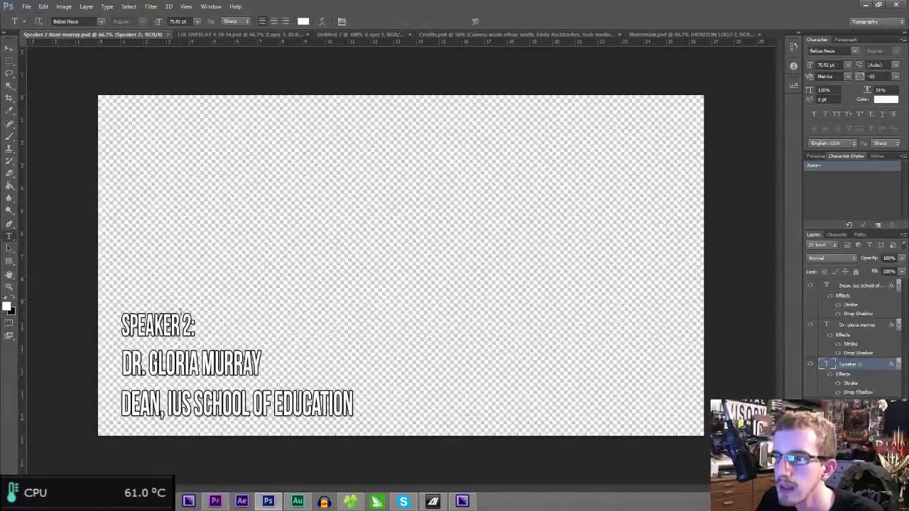
pyautogui.click(184, 317)
pyautogui.write('3')
pyautogui.press('Delete')
pyautogui.hotkey('ctrl', 'Return')
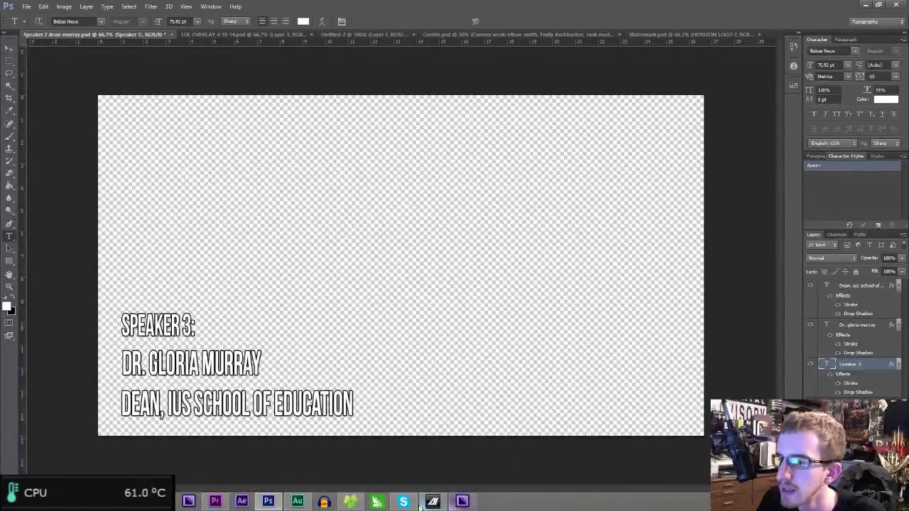
pyautogui.moveTo(148, 363); pyautogui.dragTo(287, 361)
pyautogui.write('STATEN')
pyautogui.hotkey('ctrl', 'Return')
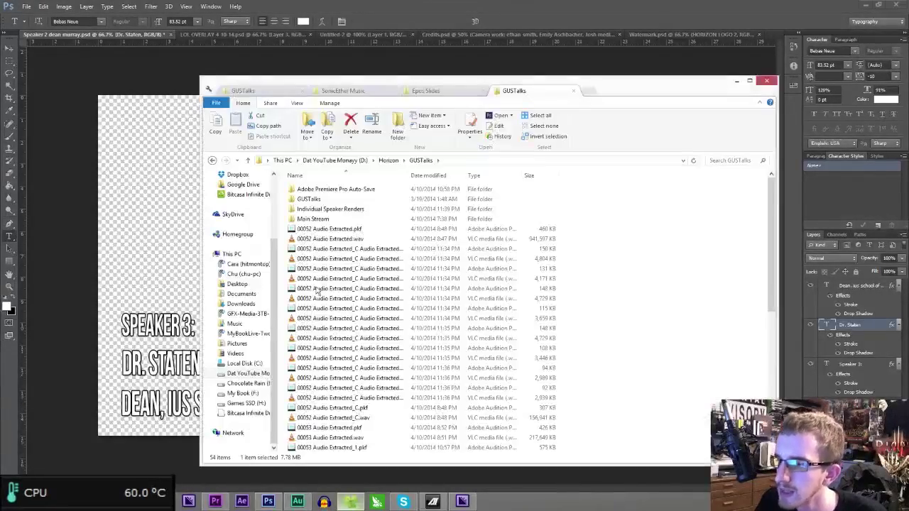
# - Replace the DEAN, IUS SCHOOL OF EDUCATION line with 'Professor Of _, IUS'
pyautogui.click(351, 501)
pyautogui.scroll(-5, 418, 307)
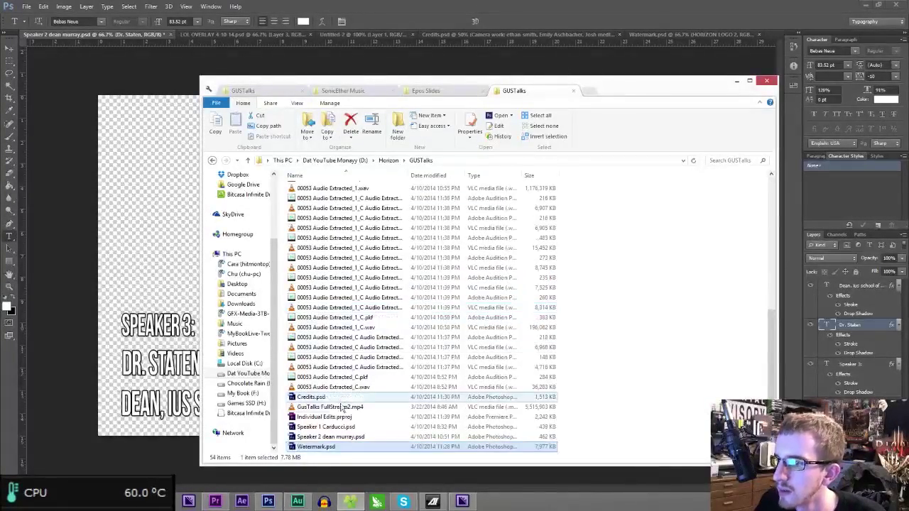
pyautogui.doubleClick(343, 429)
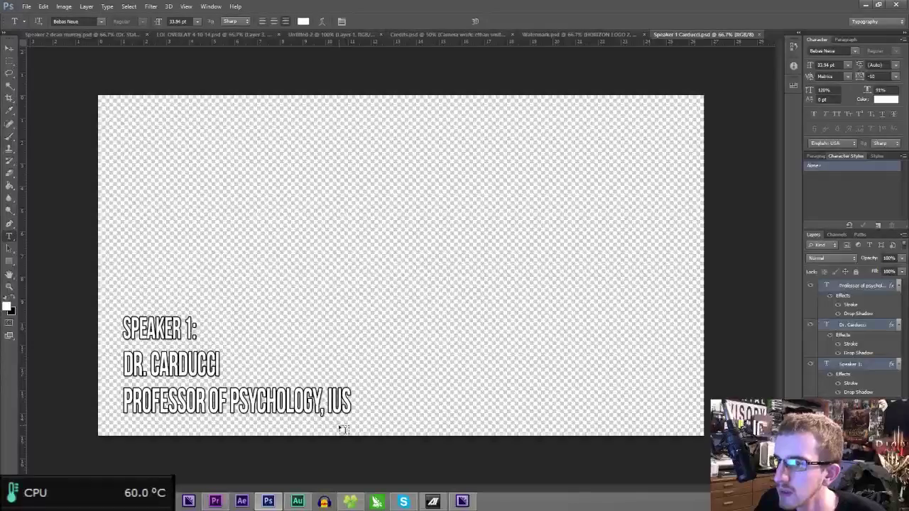
pyautogui.click(77, 32)
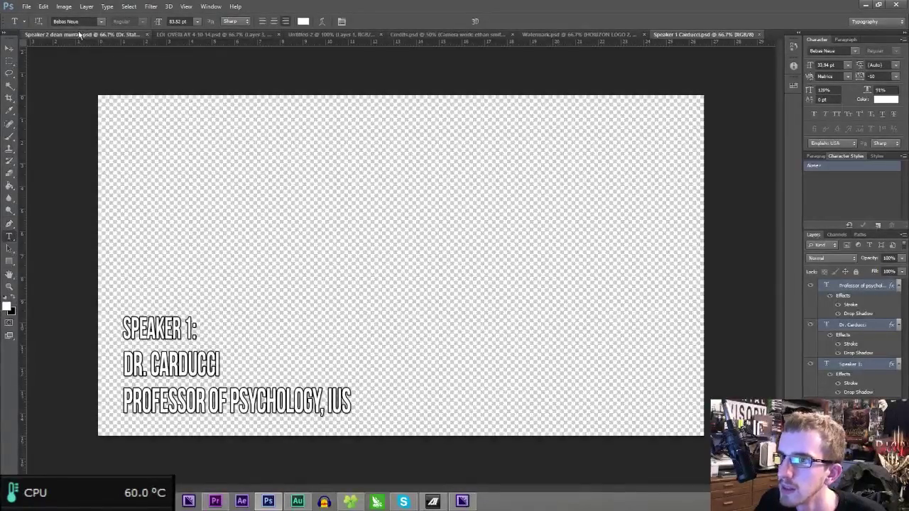
pyautogui.moveTo(123, 402); pyautogui.dragTo(405, 426)
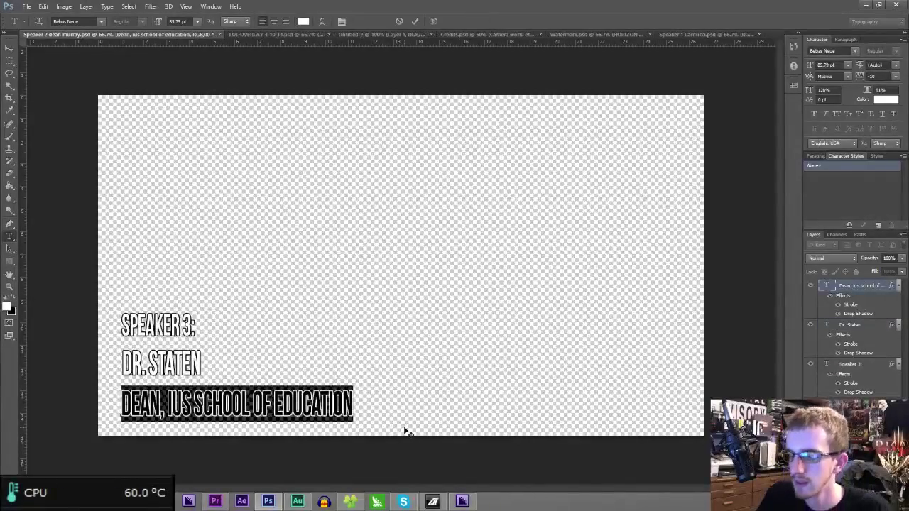
pyautogui.write('Professor O')
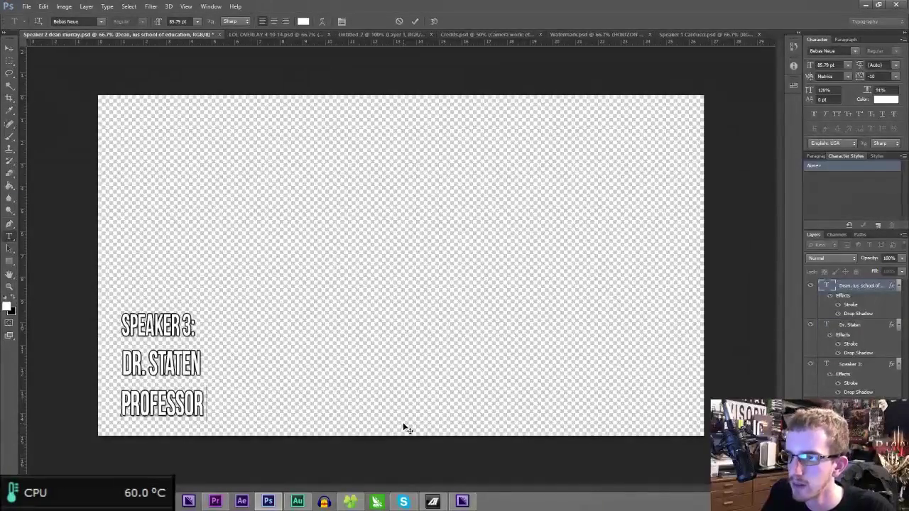
pyautogui.write('f _,')
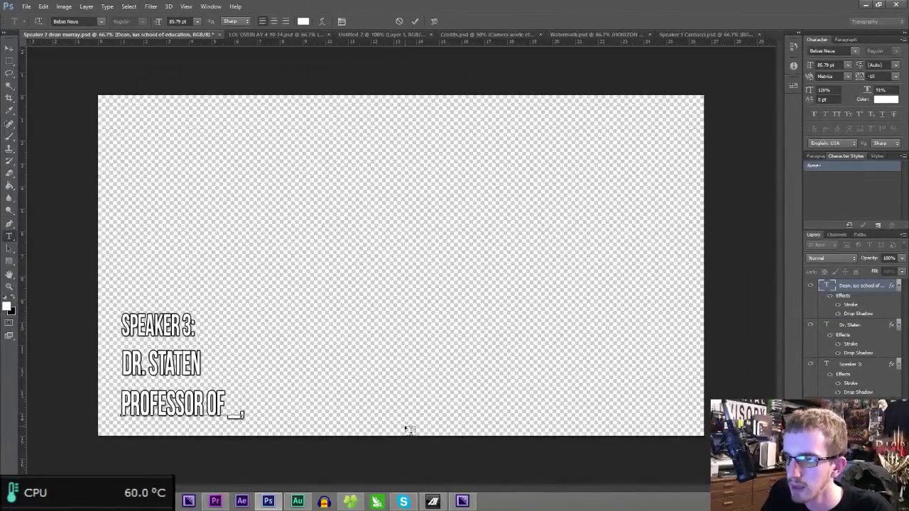
pyautogui.write(' IUS')
pyautogui.hotkey('ctrl', 'Return')
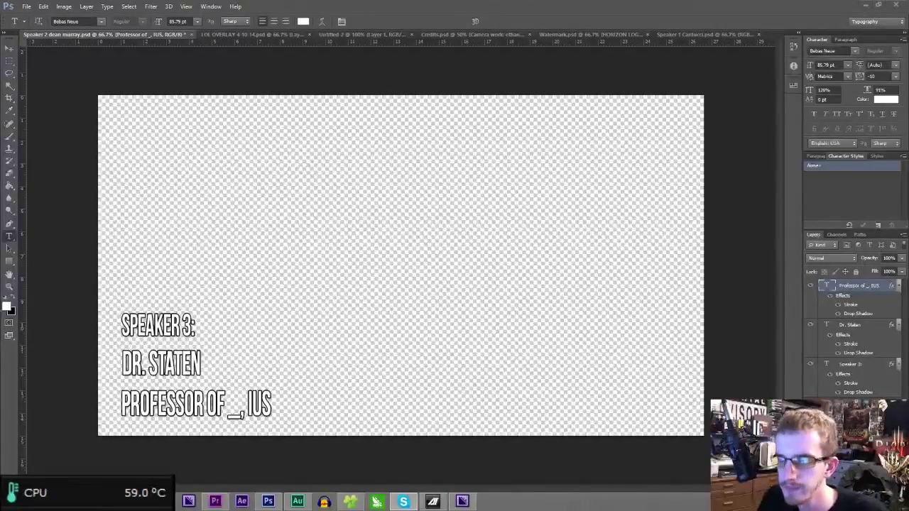
# - Complete the line as PROFESSOR OF POLITICAL SCIENCE, IUS and save the file as Speaker 3
pyautogui.click(227, 417)
pyautogui.press('Delete')
pyautogui.write('POLITICAL SCIENCE')
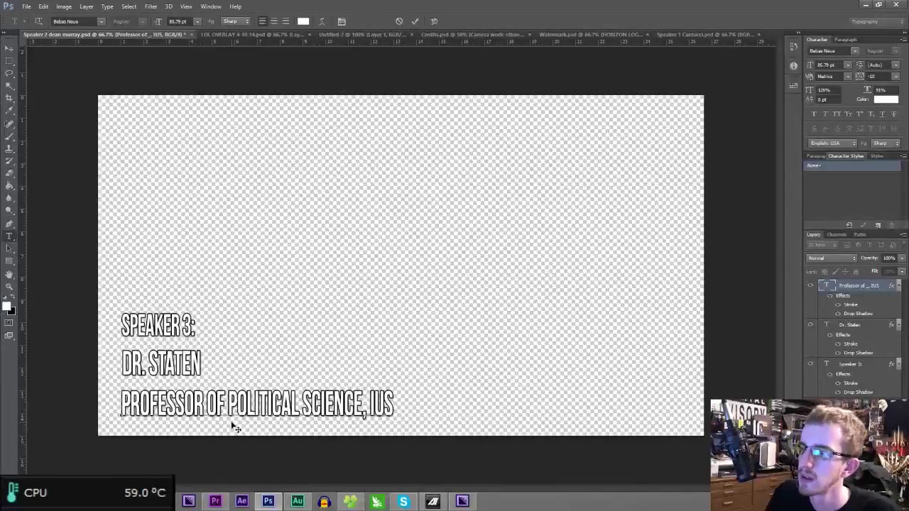
pyautogui.hotkey('ctrl', 'Return')
pyautogui.hotkey('ctrl', 'shift', 's')
pyautogui.write('Speaker 3')
pyautogui.press('Return')
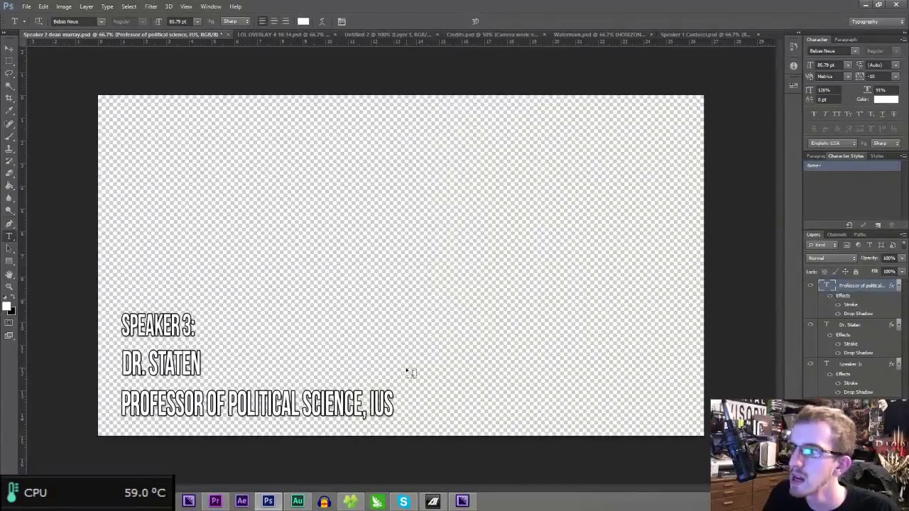
pyautogui.click(215, 501)
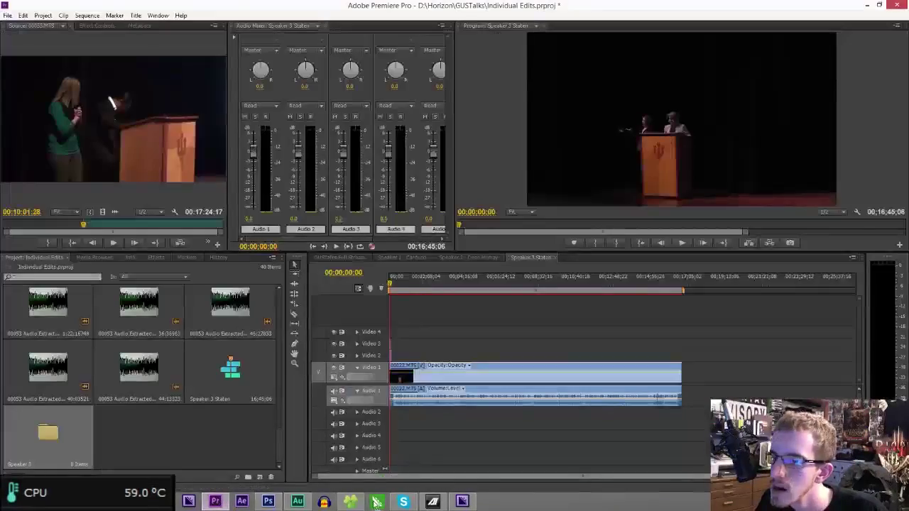
# - Select Speaker 3.psd, then preview clips MVI_0167 and MVI_0168 in VLC
pyautogui.click(376, 502)
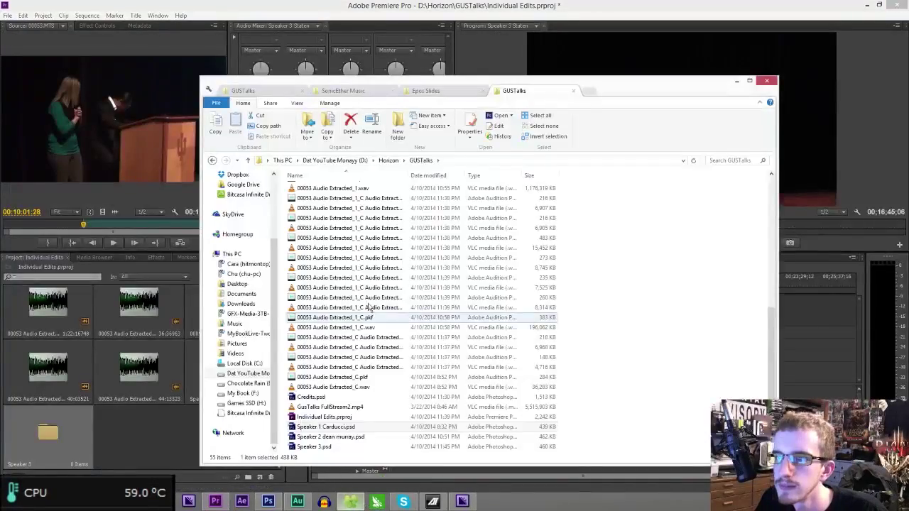
pyautogui.click(326, 447)
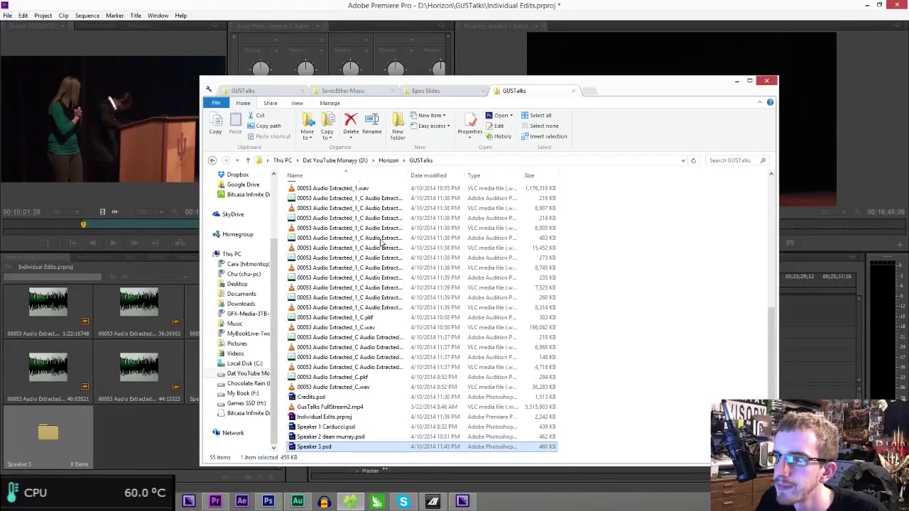
pyautogui.click(270, 91)
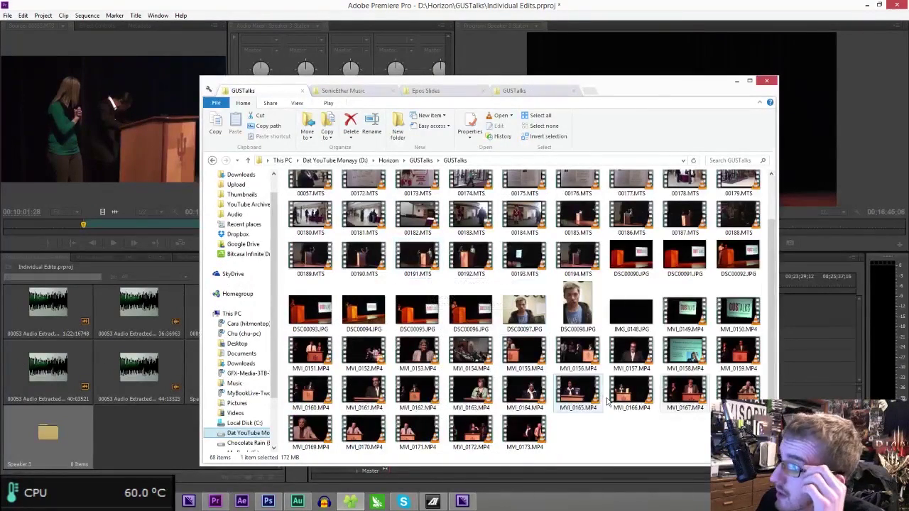
pyautogui.doubleClick(671, 405)
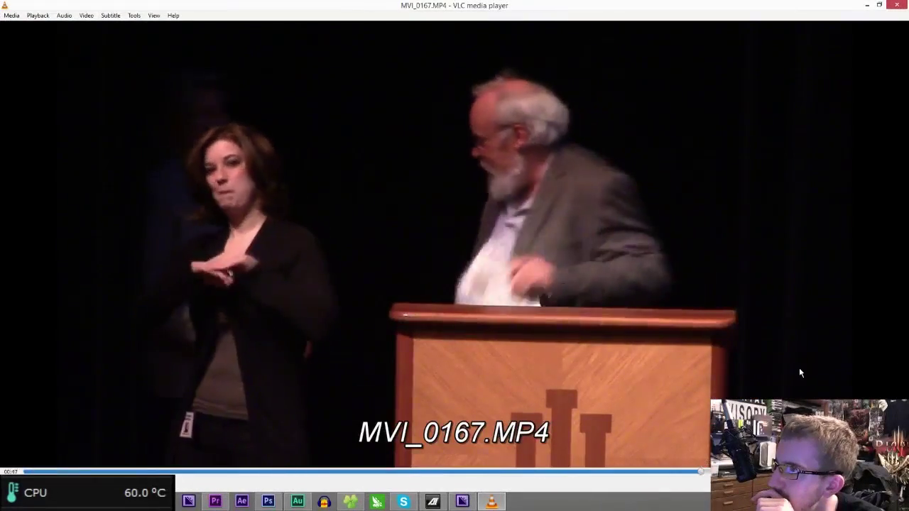
pyautogui.hotkey('ctrl', 'q')
pyautogui.press('Right')
pyautogui.press('Return')
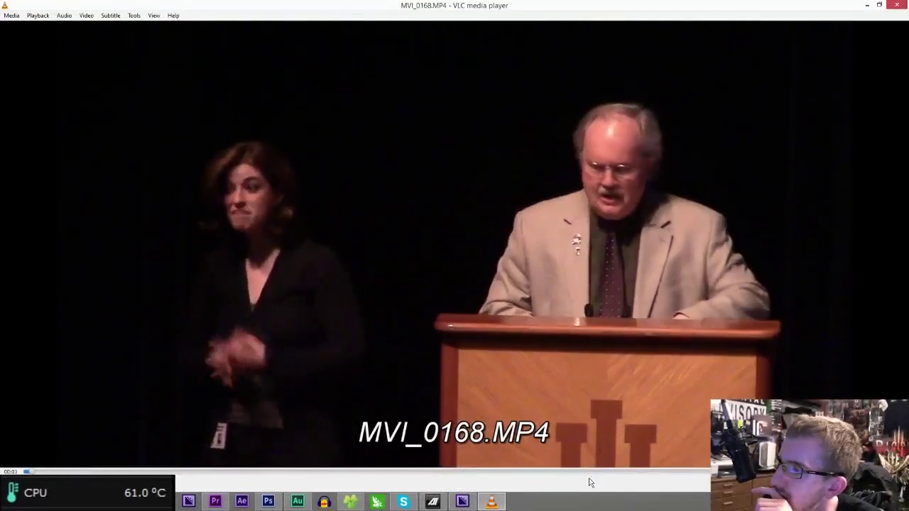
pyautogui.click(595, 472)
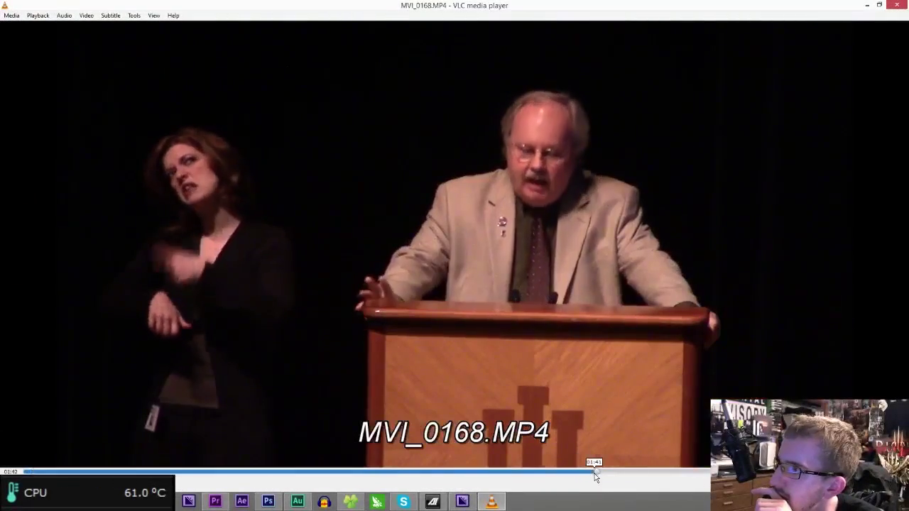
pyautogui.hotkey('ctrl', 'q')
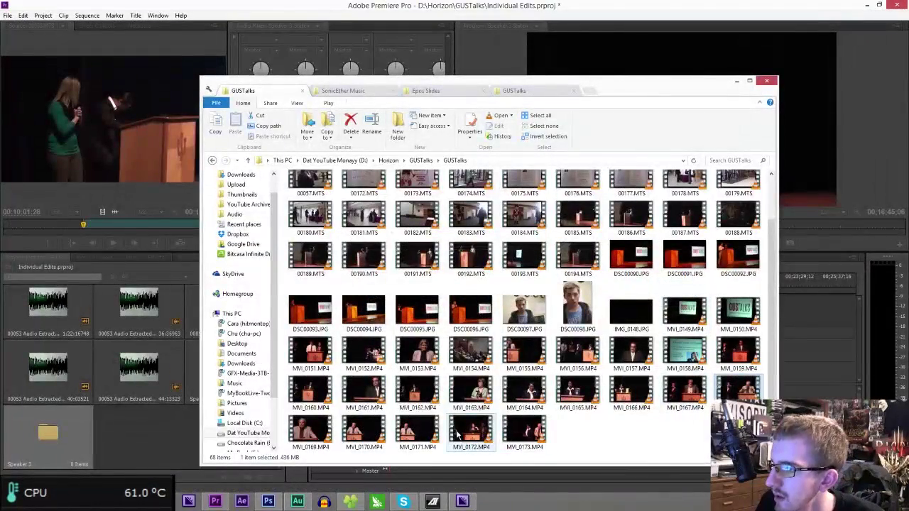
# - Import Speaker 3.psd with merged layers and MVI_0168–MVI_0171 into the Speaker 3 bin
pyautogui.keyDown('ctrl'); pyautogui.click(417, 431); pyautogui.keyUp('ctrl')
pyautogui.keyDown('ctrl'); pyautogui.keyDown('shift'); pyautogui.click(310, 432); pyautogui.keyUp('shift'); pyautogui.keyUp('ctrl')
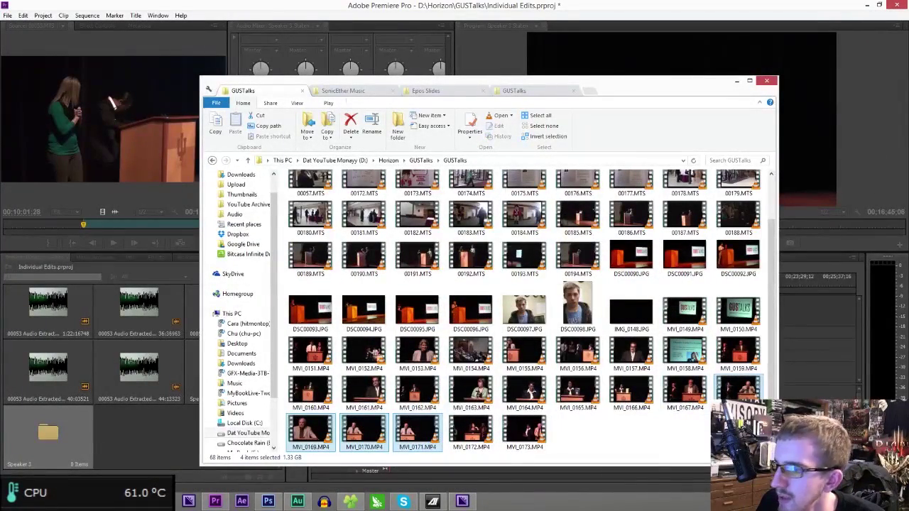
pyautogui.hotkey('alt', 'Tab')
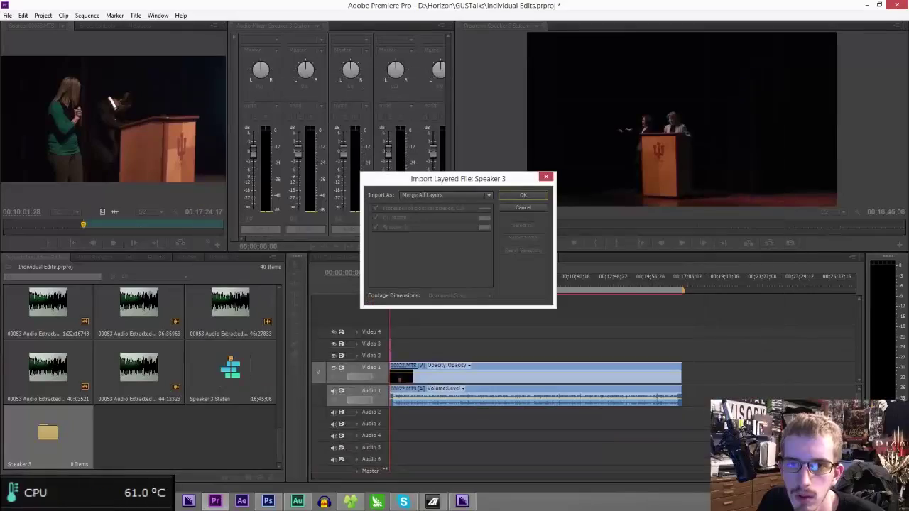
pyautogui.click(519, 196)
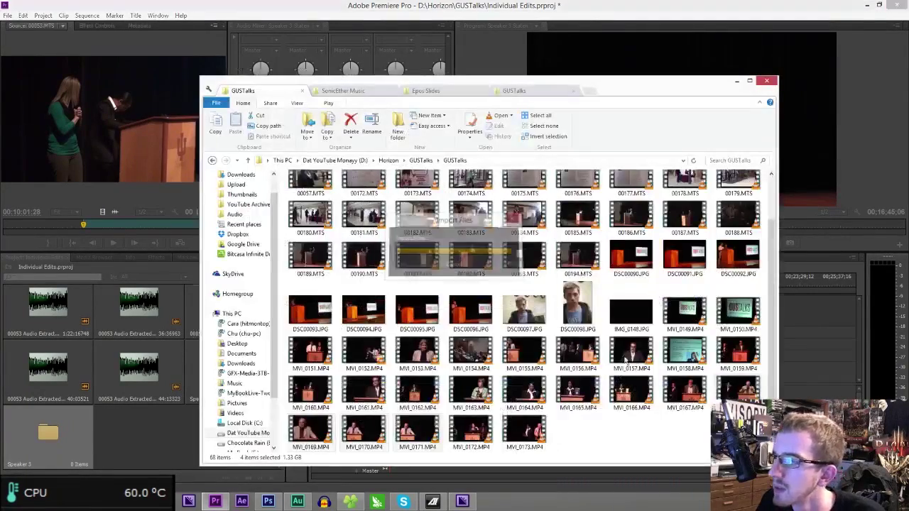
pyautogui.click(735, 389)
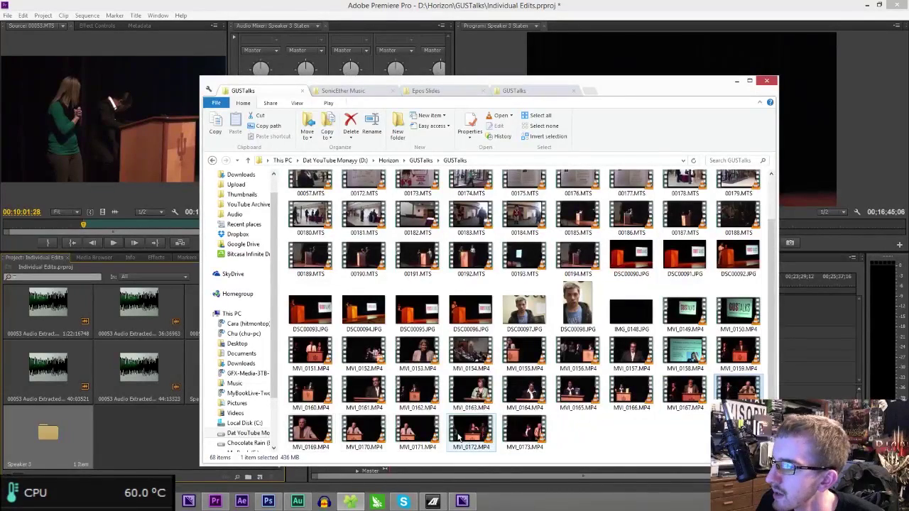
pyautogui.keyDown('shift'); pyautogui.click(418, 432); pyautogui.keyUp('shift')
pyautogui.moveTo(742, 390); pyautogui.dragTo(2, 304)
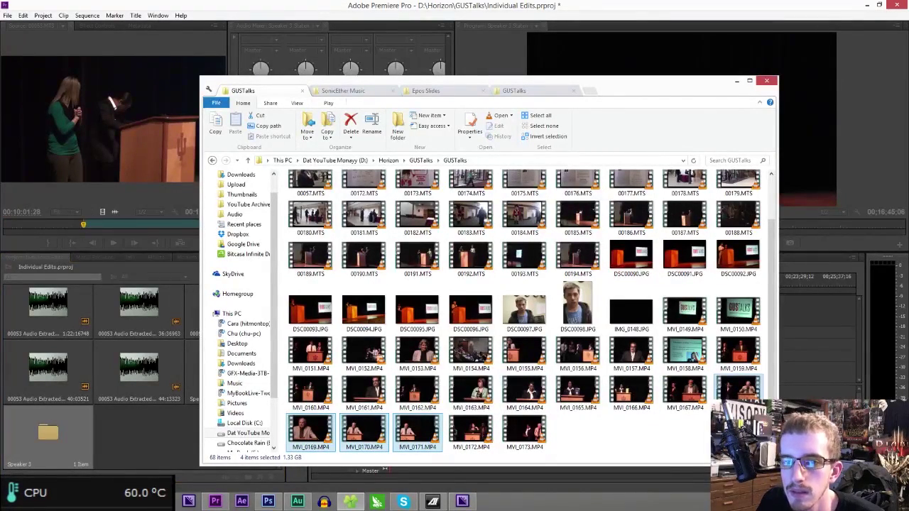
pyautogui.click(48, 433)
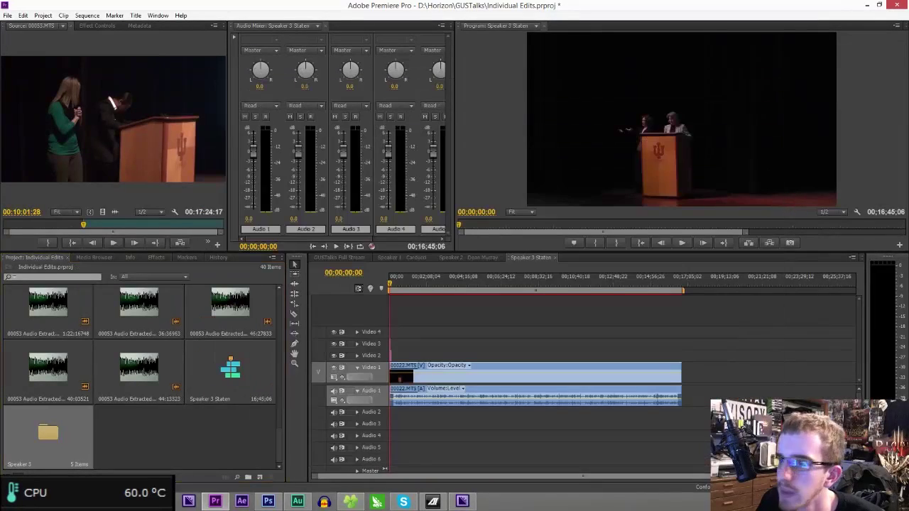
pyautogui.click(362, 501)
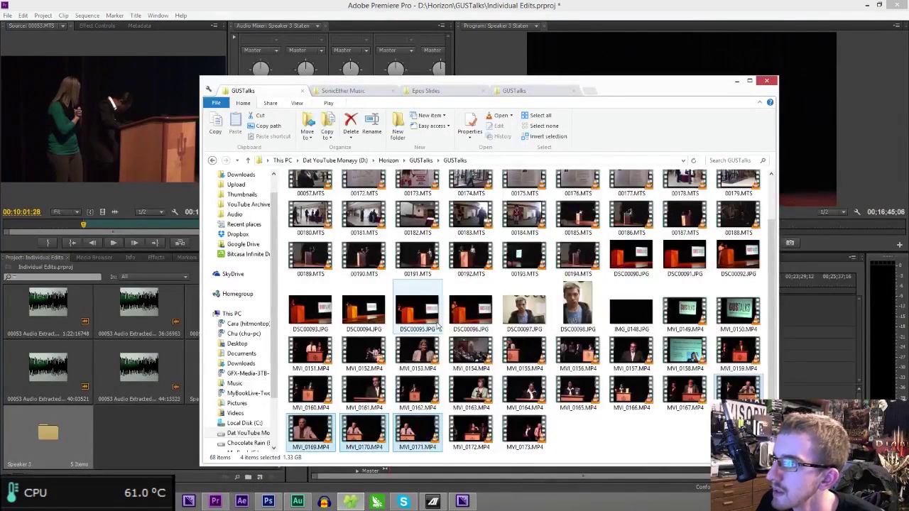
# - Preview clips 00186.MTS and 00191.MTS in VLC, skipping ahead in each
pyautogui.doubleClick(631, 224)
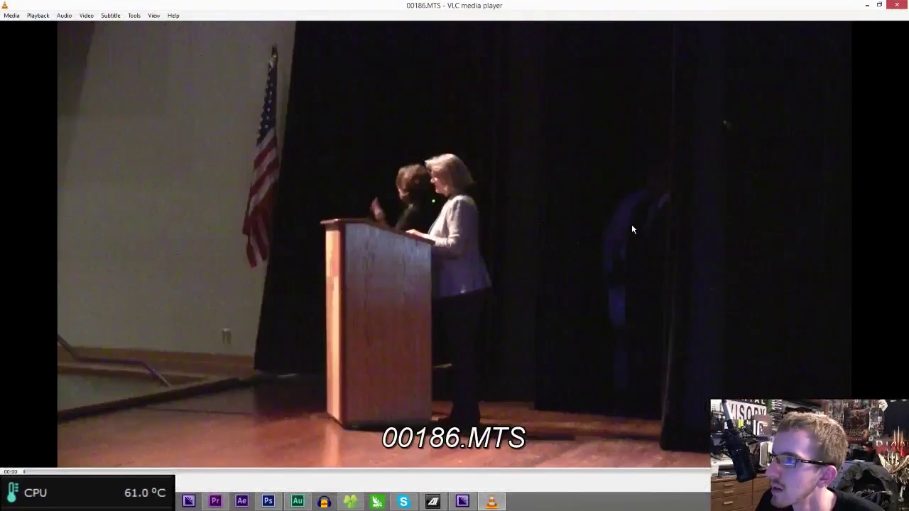
pyautogui.hotkey('alt', 'Tab')
pyautogui.hotkey('alt', 'Tab')
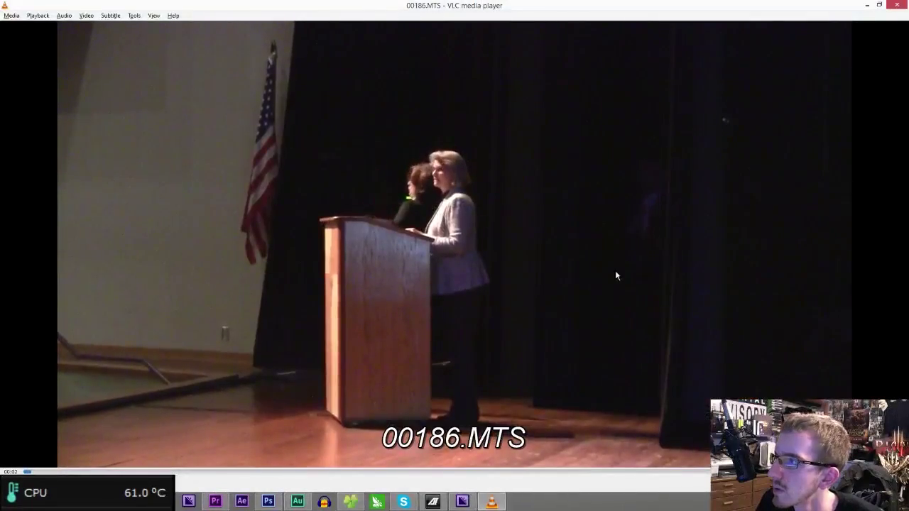
pyautogui.click(531, 475)
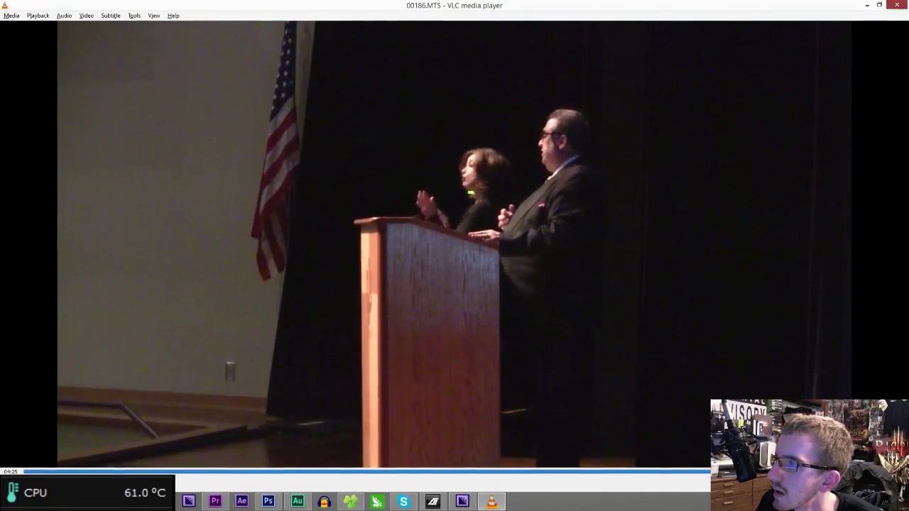
pyautogui.click(897, 5)
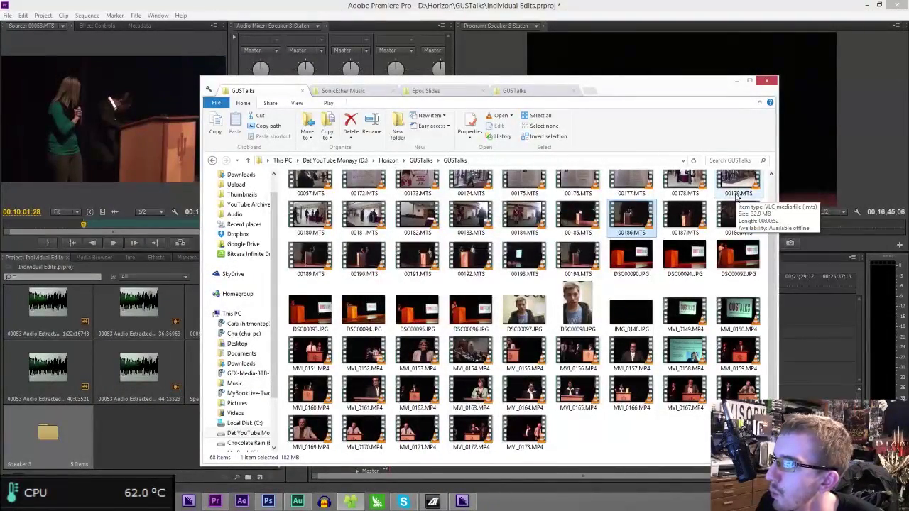
pyautogui.scroll(1, 700, 334)
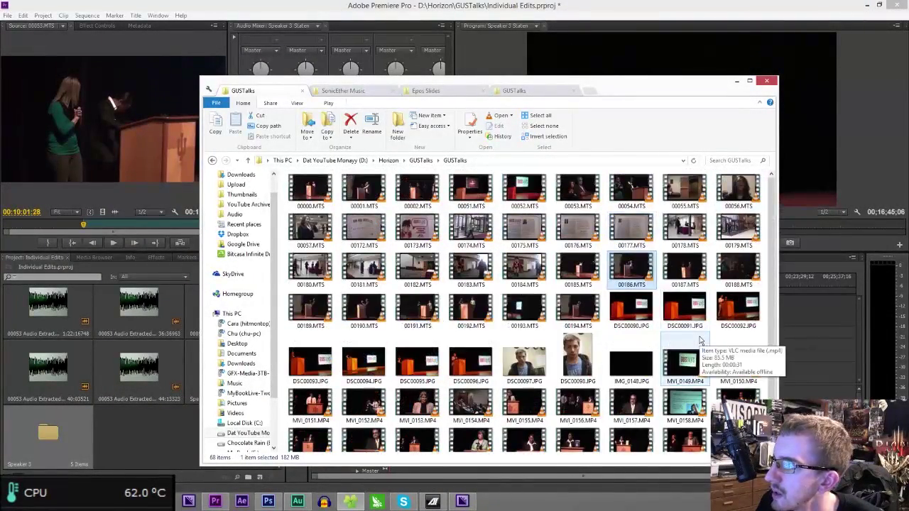
pyautogui.doubleClick(410, 314)
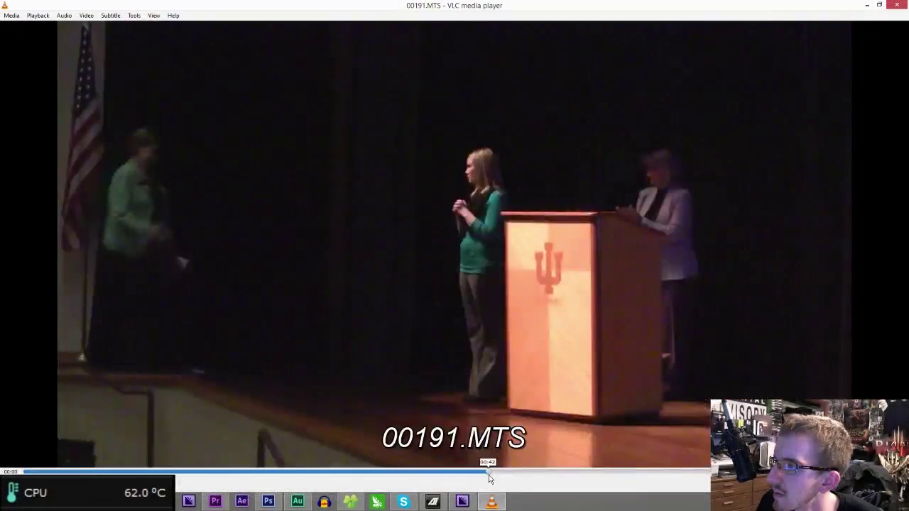
pyautogui.click(489, 475)
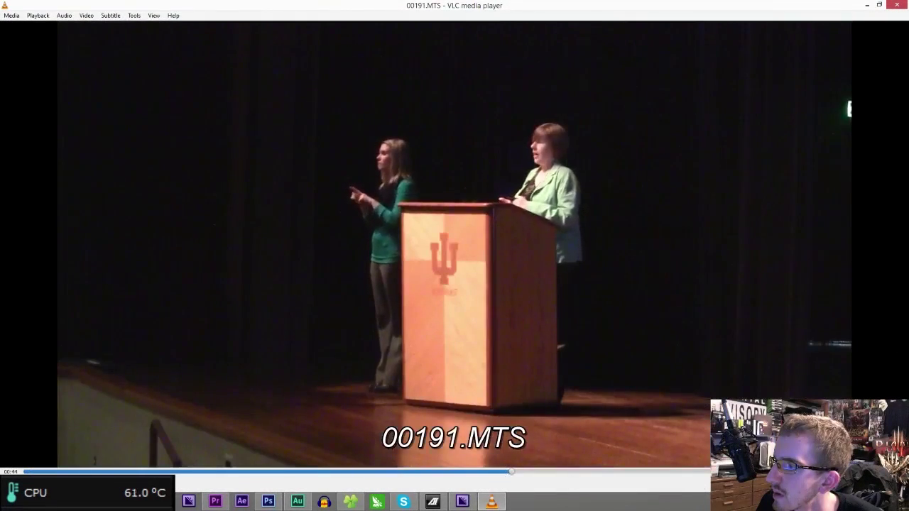
pyautogui.hotkey('ctrl', 'q')
# - Preview clips 00193.MTS and 00194.MTS, skipping to around 00:57 and 01:25
pyautogui.doubleClick(538, 307)
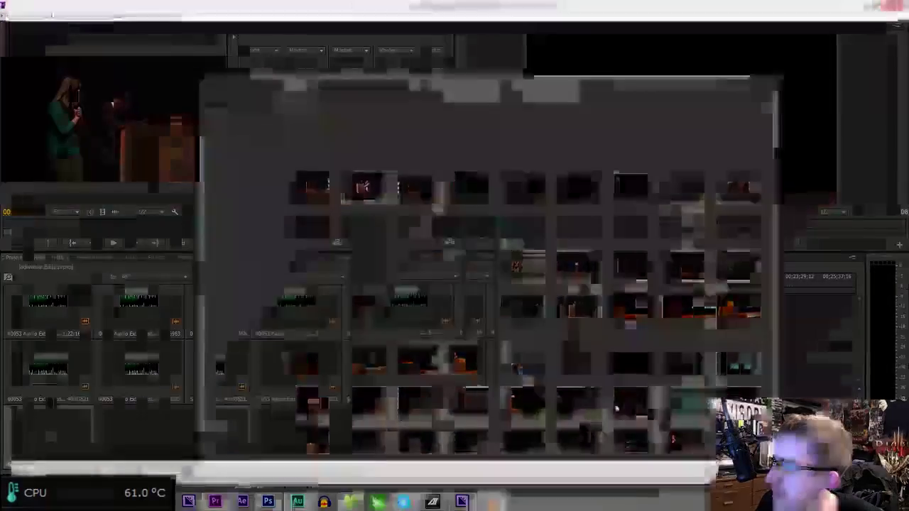
pyautogui.click(561, 474)
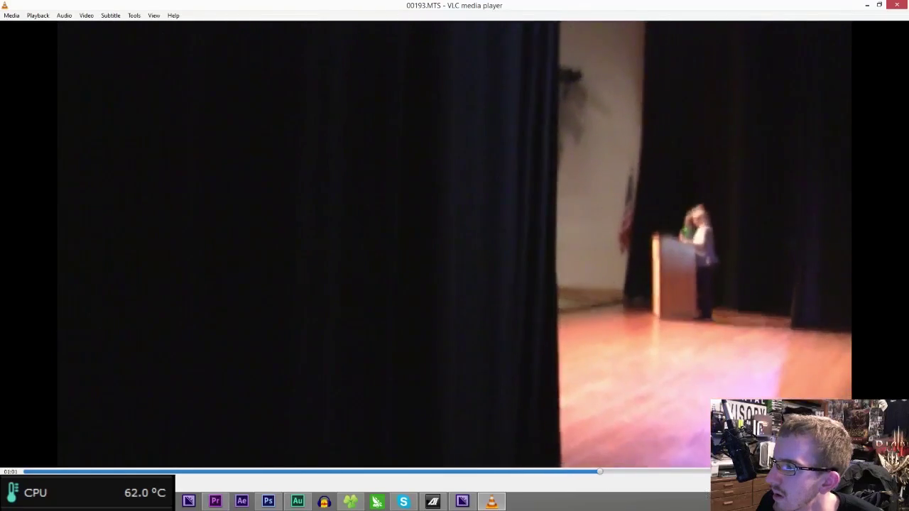
pyautogui.click(821, 472)
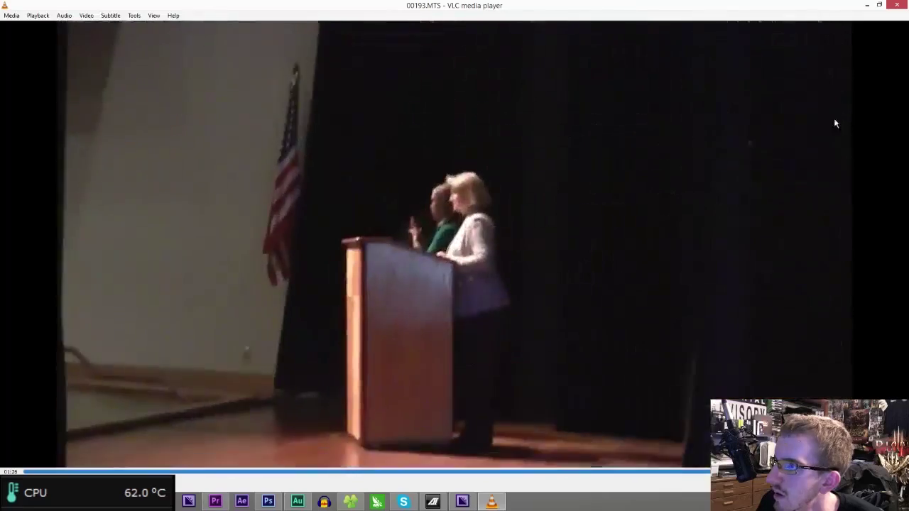
pyautogui.hotkey('ctrl', 'q')
pyautogui.doubleClick(594, 317)
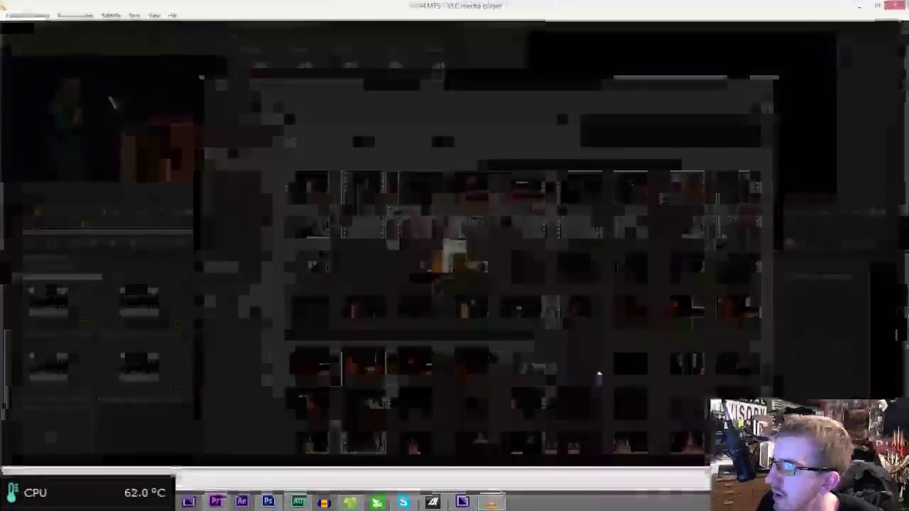
pyautogui.click(537, 472)
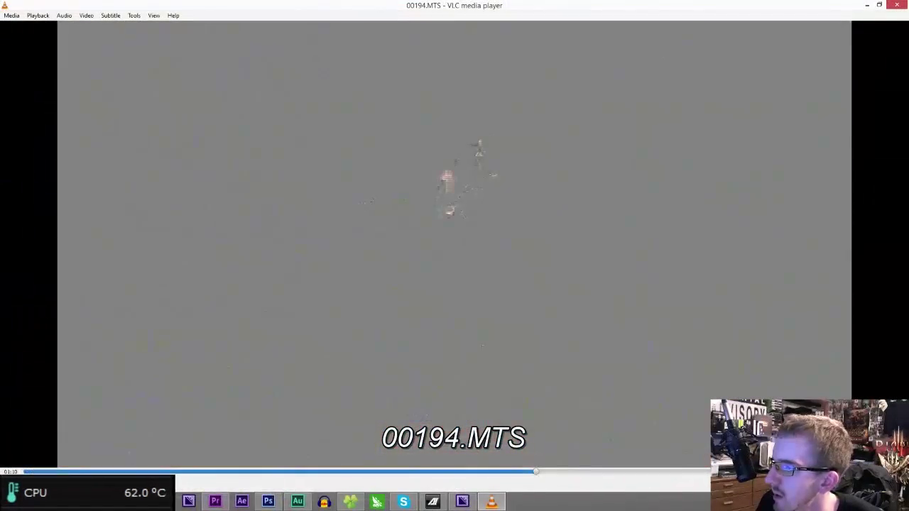
pyautogui.hotkey('ctrl', 'q')
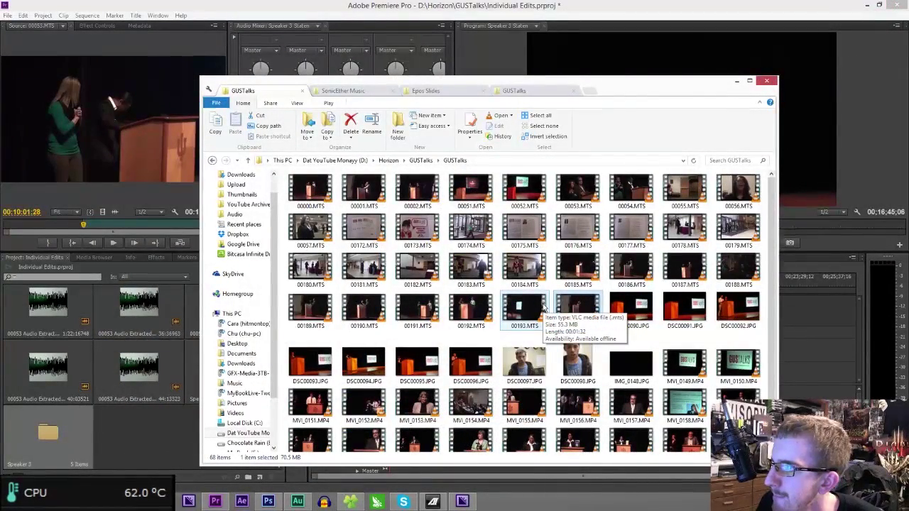
# - Check the options for 00193.MTS, then return to Premiere Pro
pyautogui.rightClick(539, 313)
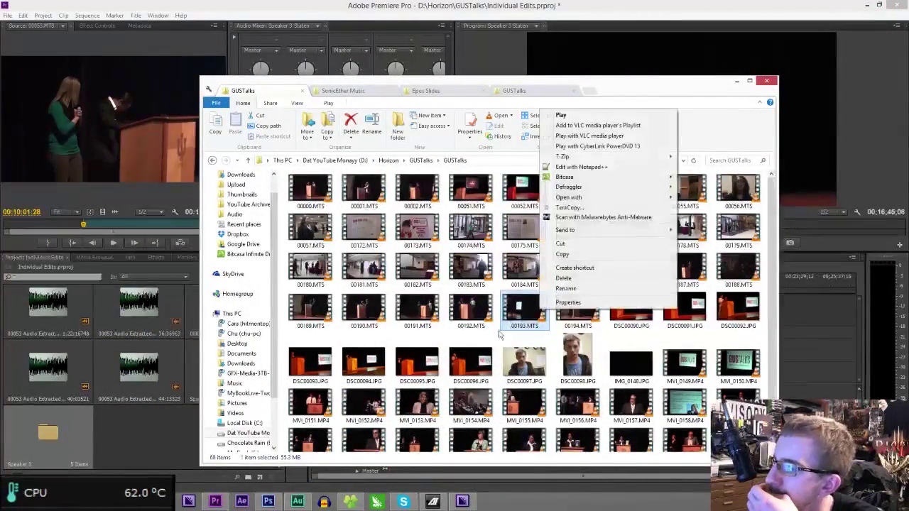
pyautogui.click(496, 362)
pyautogui.scroll(-1, 496, 362)
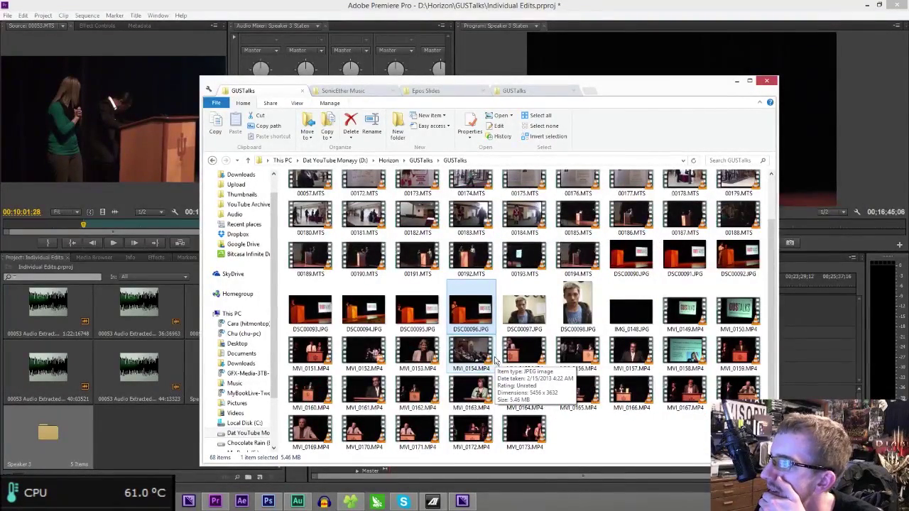
pyautogui.scroll(1, 495, 362)
pyautogui.hotkey('alt', 'Tab')
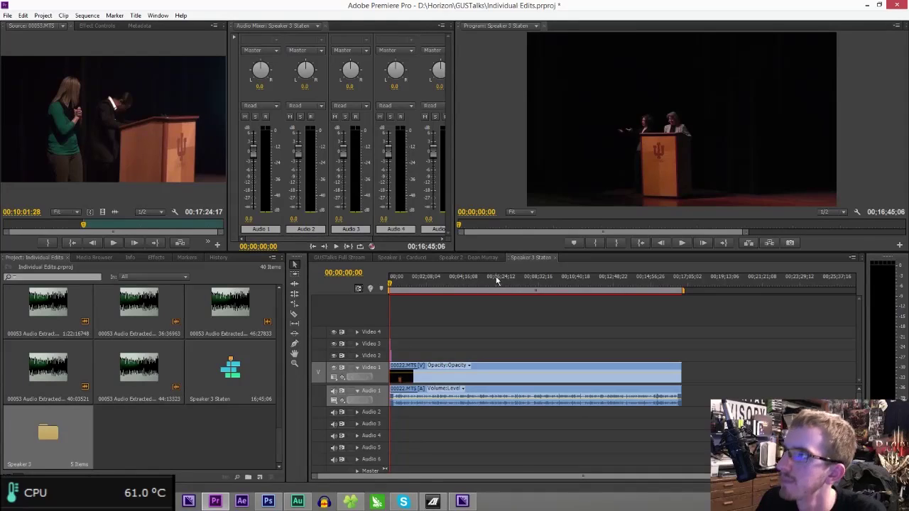
# - Save, then move the Video 2 clip to 00;00;04;14 and Untitled-1.psd 18 frames later
pyautogui.hotkey('ctrl', 's')
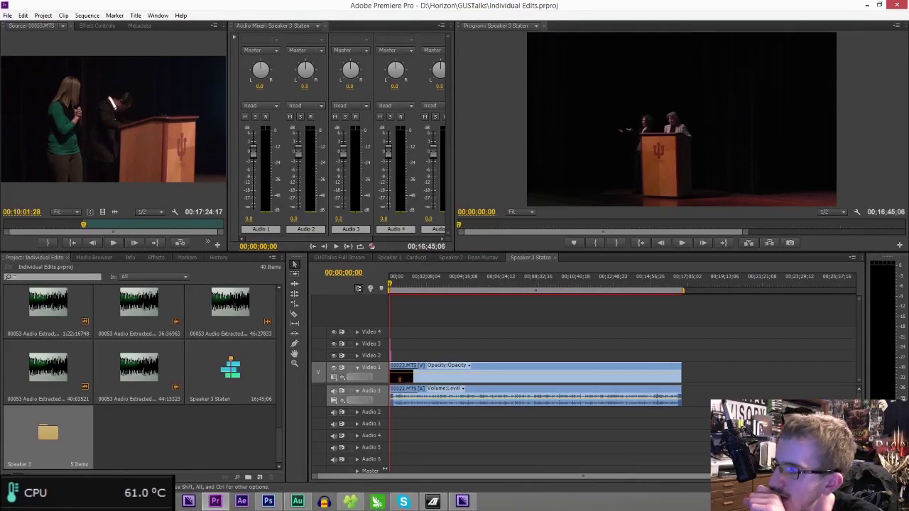
pyautogui.moveTo(852, 477)
pyautogui.mouseDown()
pyautogui.moveTo(636, 448)
pyautogui.moveTo(646, 454)
pyautogui.mouseUp()
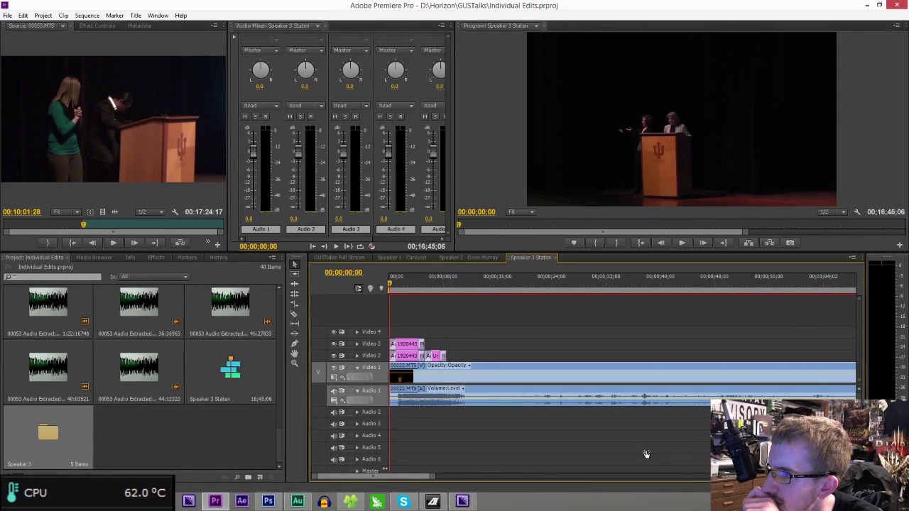
pyautogui.moveTo(439, 361); pyautogui.dragTo(445, 363)
pyautogui.click(419, 286)
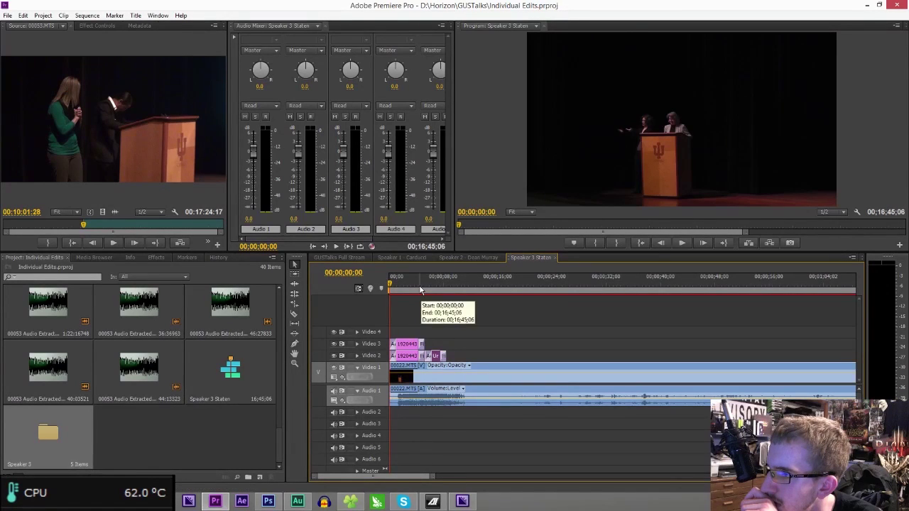
pyautogui.moveTo(431, 477); pyautogui.dragTo(328, 477)
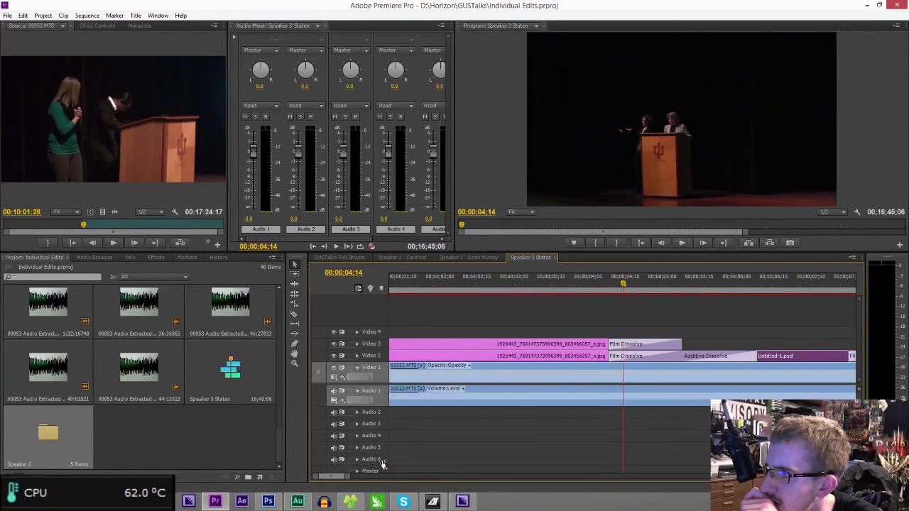
pyautogui.moveTo(776, 362); pyautogui.dragTo(822, 363)
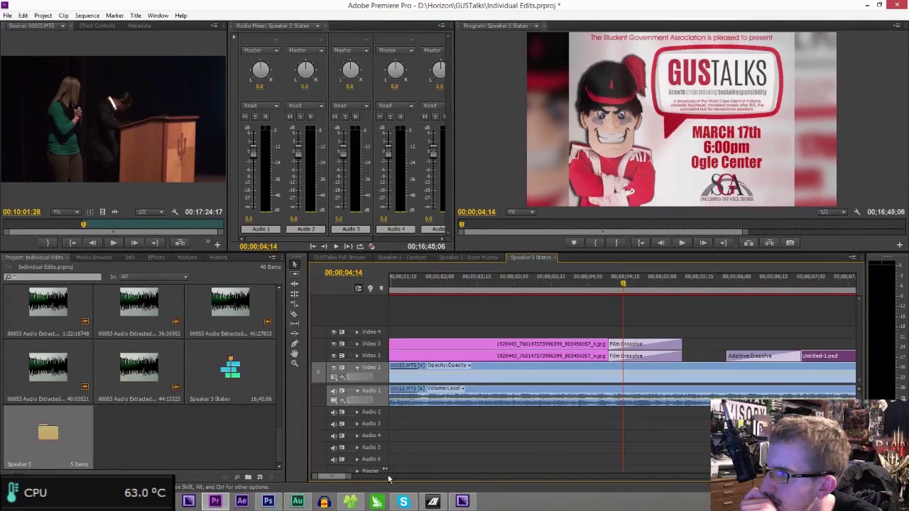
pyautogui.moveTo(352, 480); pyautogui.dragTo(373, 477)
# - Place Speaker 3.psd near 10 seconds with Additive Dissolve in, Film Dissolve out, and save
pyautogui.moveTo(451, 283); pyautogui.dragTo(609, 307)
pyautogui.click(156, 257)
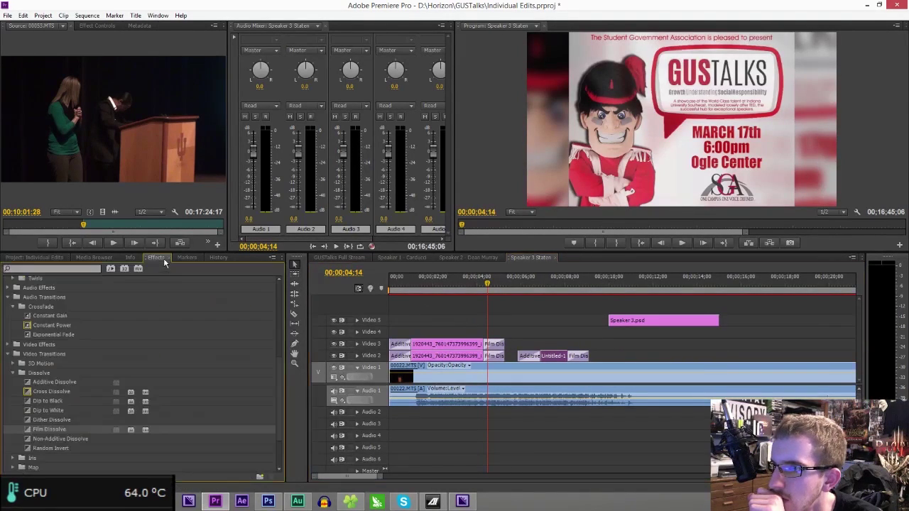
pyautogui.moveTo(64, 382); pyautogui.dragTo(531, 366)
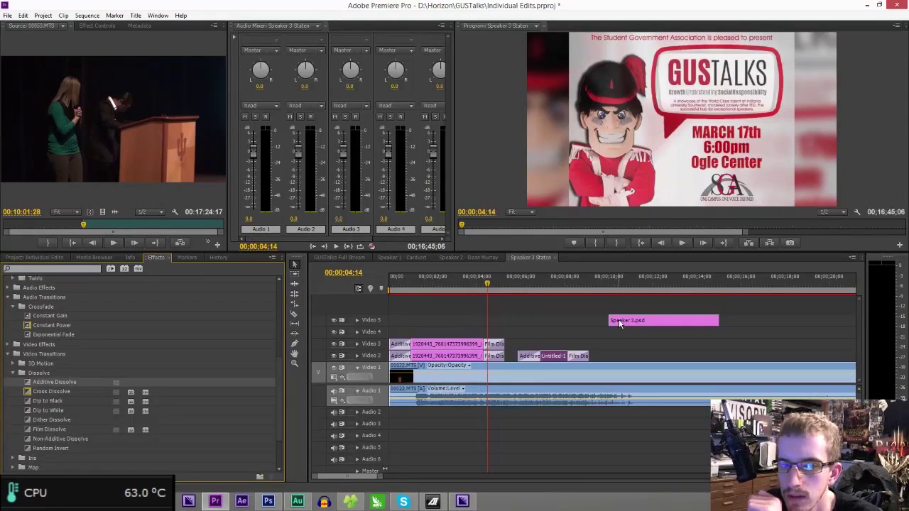
pyautogui.moveTo(617, 315); pyautogui.dragTo(615, 321)
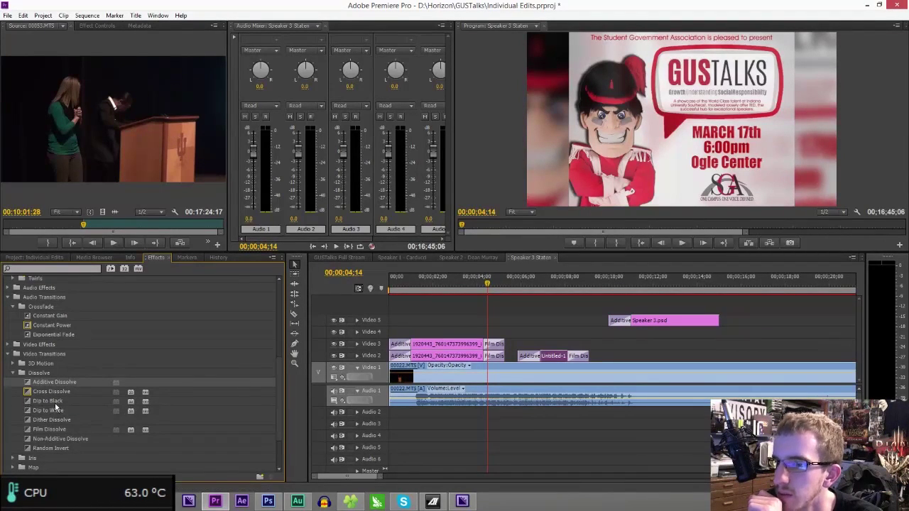
pyautogui.moveTo(55, 429); pyautogui.dragTo(714, 323)
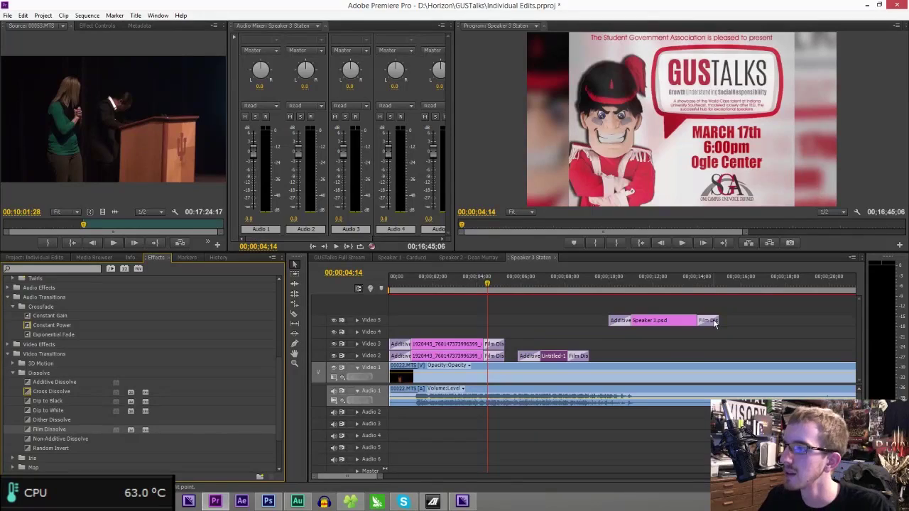
pyautogui.hotkey('ctrl', 's')
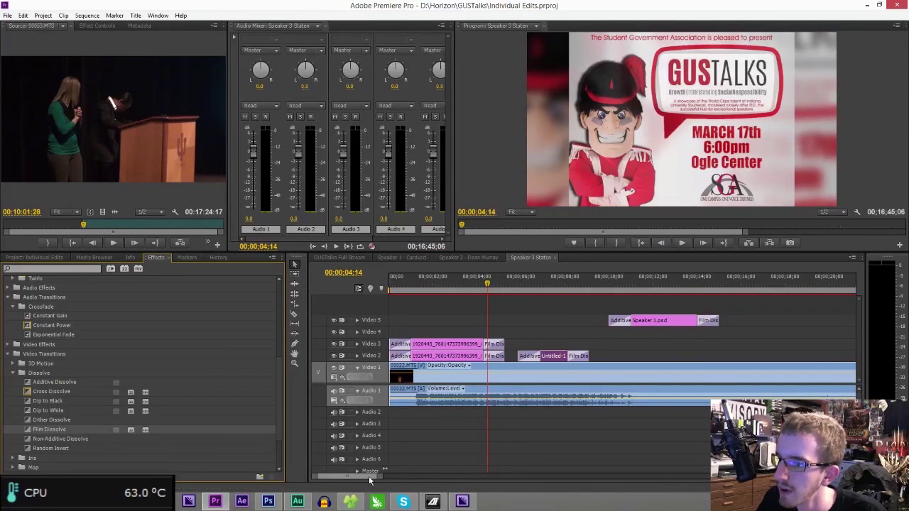
# - Show the project's clips again and maximize the eposvox.com browser window
pyautogui.moveTo(380, 479); pyautogui.dragTo(460, 478)
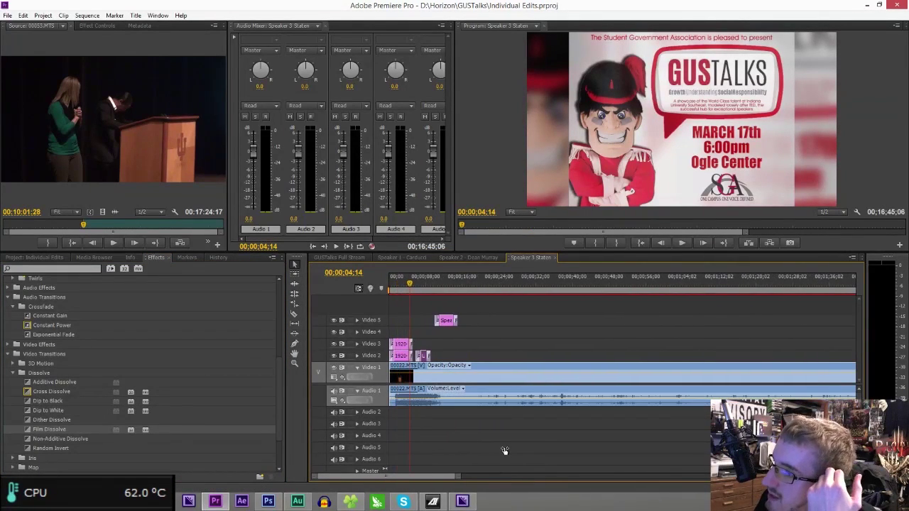
pyautogui.click(39, 257)
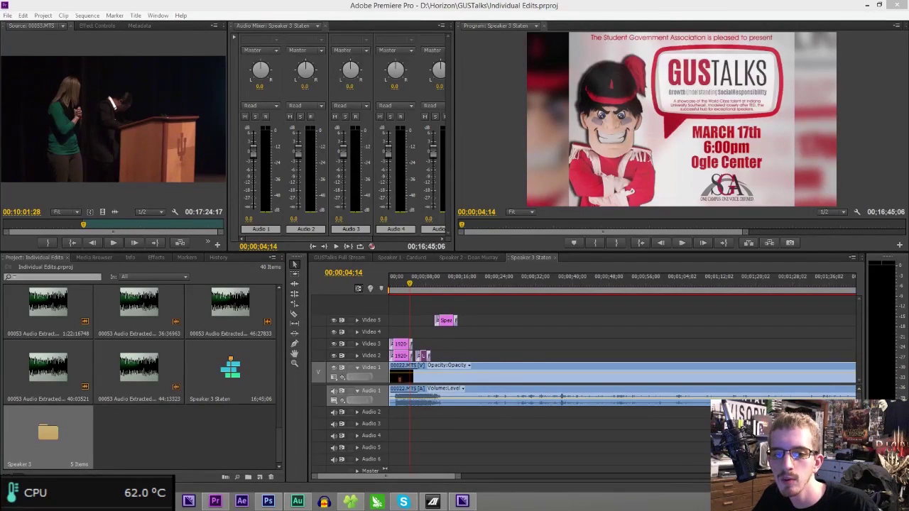
pyautogui.moveTo(717, 186); pyautogui.dragTo(657, 1)
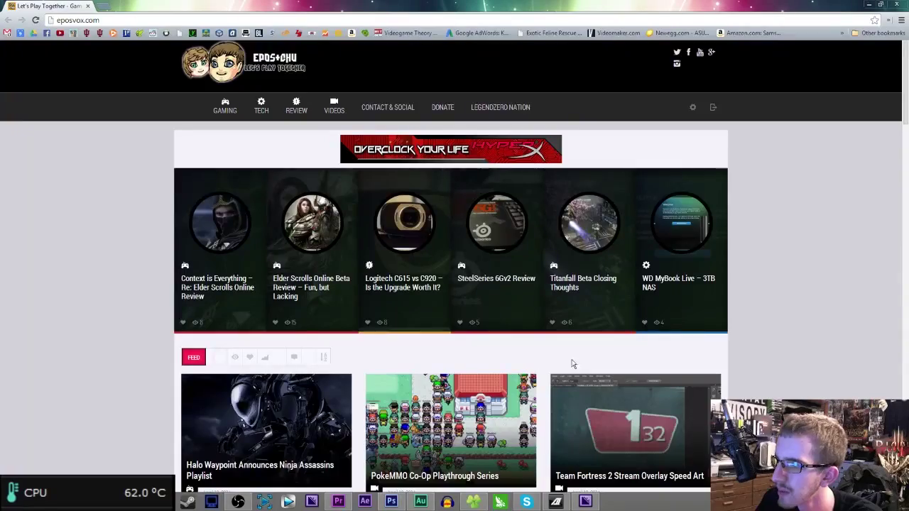
# - Browse the eposvox.com homepage and read the Context is Everything review before going back
pyautogui.scroll(-3, 859, 387)
pyautogui.scroll(-3, 860, 387)
pyautogui.scroll(-1, 858, 388)
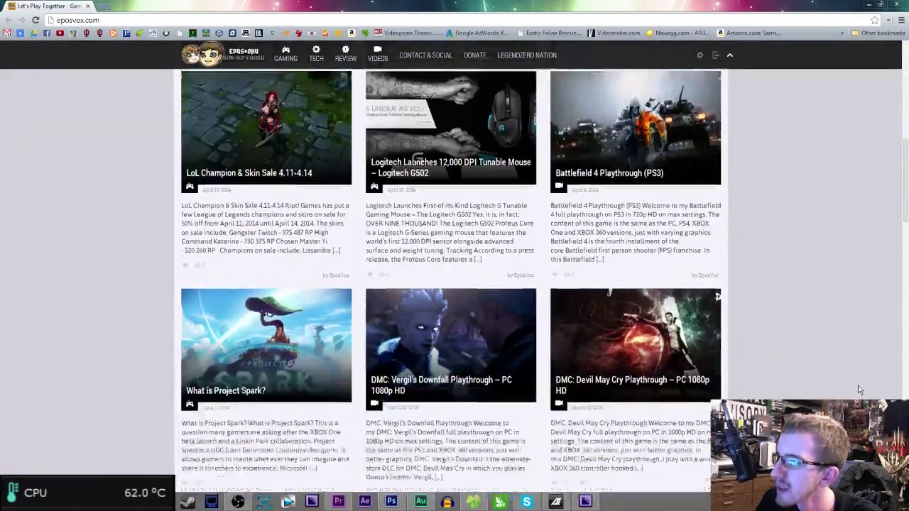
pyautogui.scroll(-4, 836, 387)
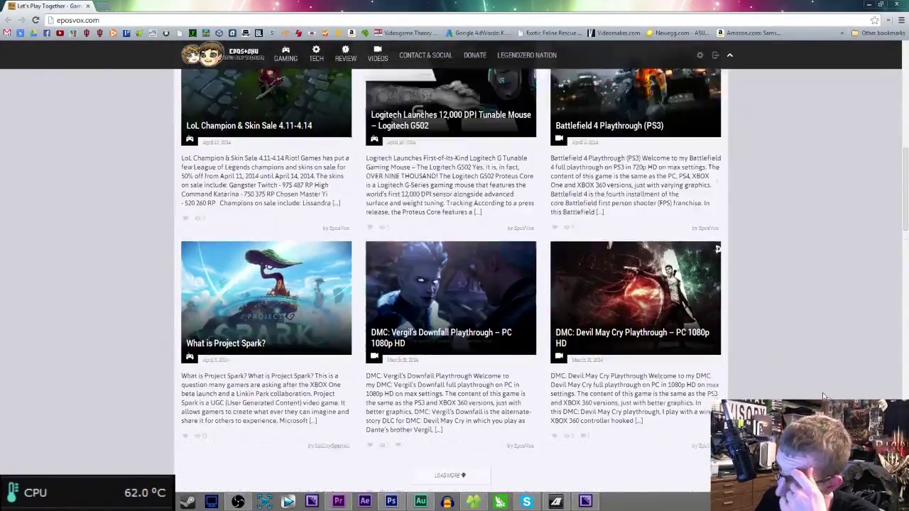
pyautogui.scroll(11, 828, 397)
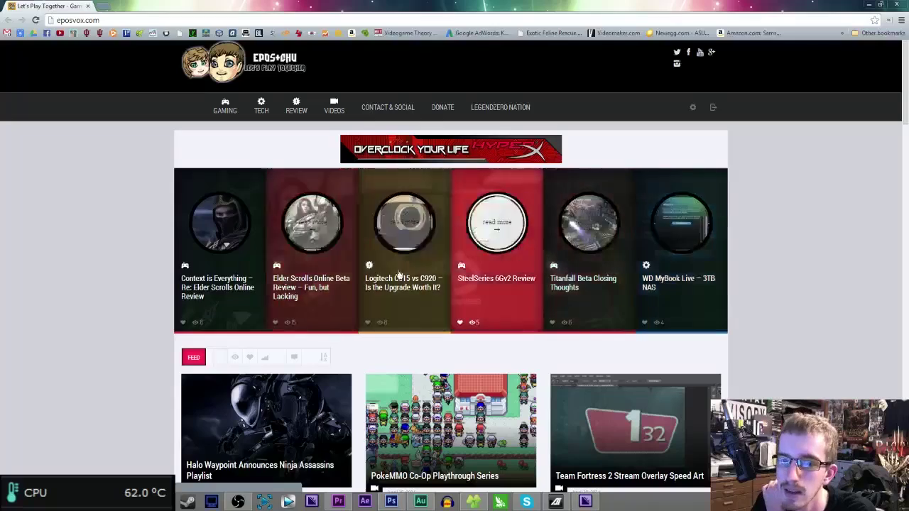
pyautogui.click(234, 246)
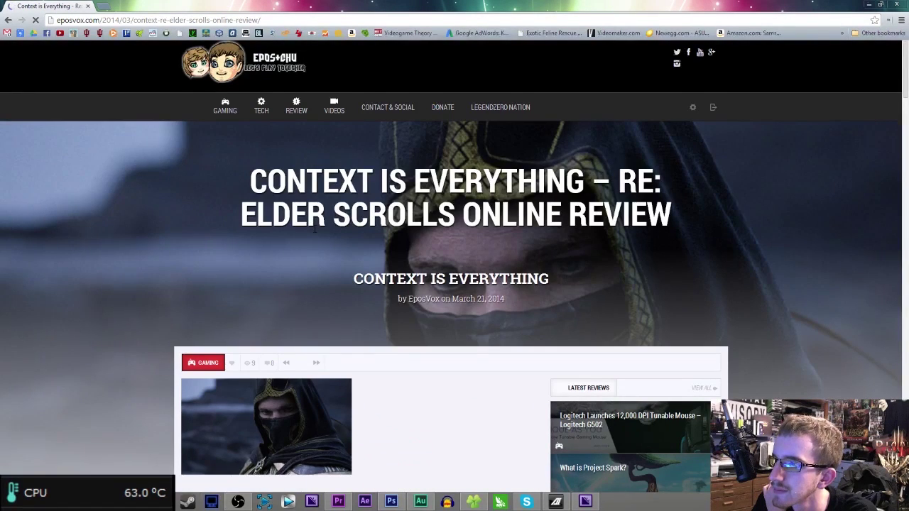
pyautogui.scroll(-5, 316, 229)
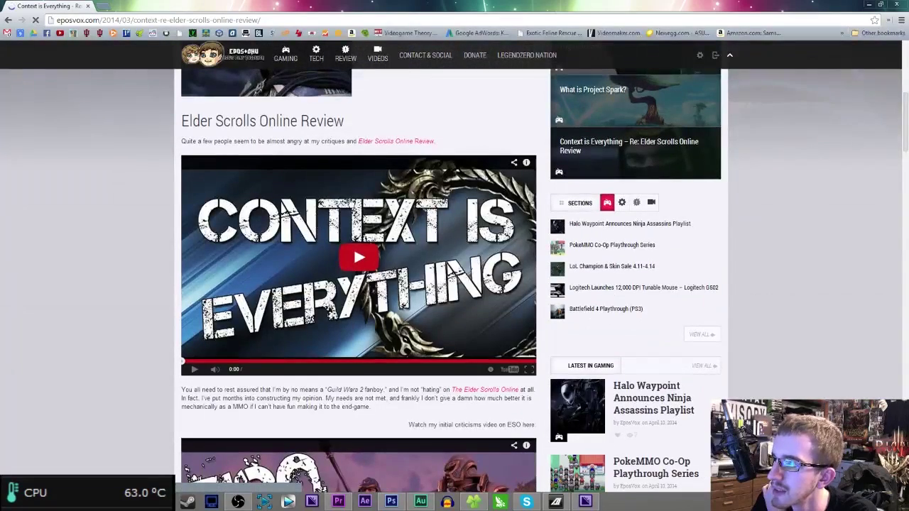
pyautogui.hotkey('alt', 'Left')
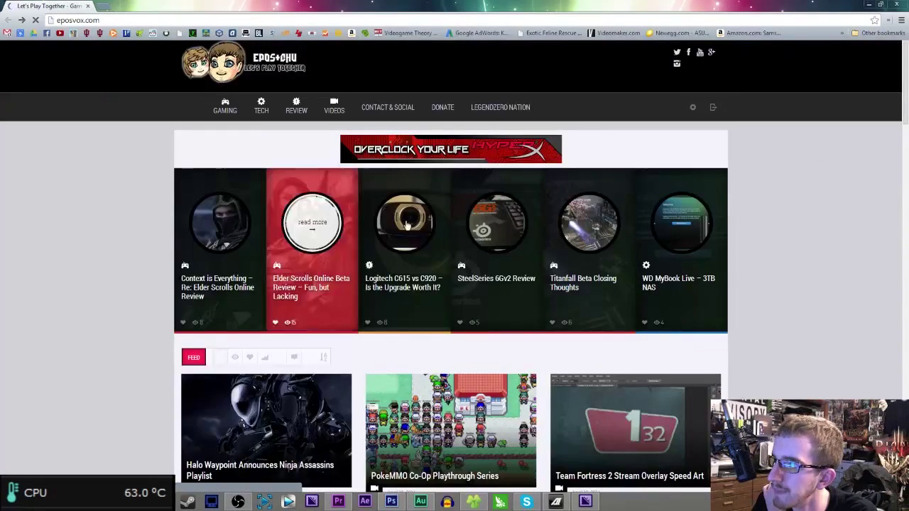
# - Open the PokeMMO Co-Op Playthrough Series post, with the Halo Waypoint post in a new tab
pyautogui.scroll(-2, 430, 295)
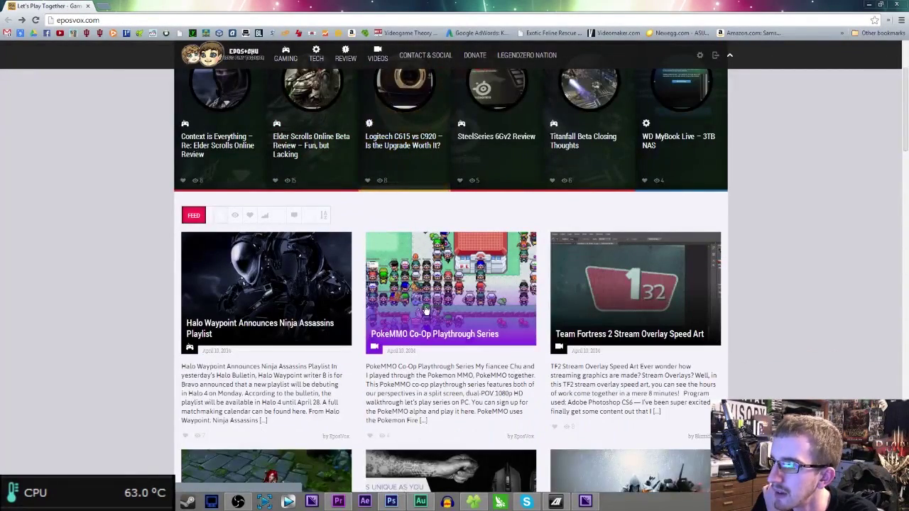
pyautogui.click(426, 310)
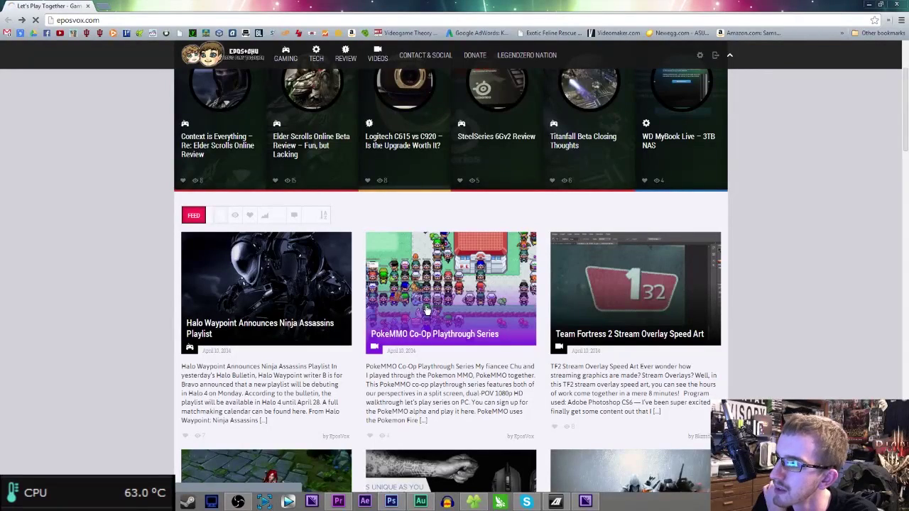
pyautogui.middleClick(327, 310)
pyautogui.scroll(-1, 321, 323)
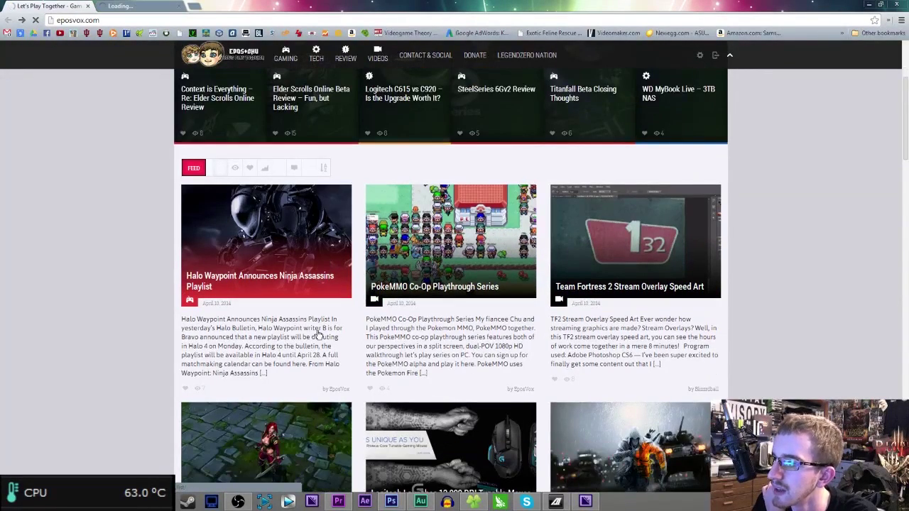
pyautogui.scroll(-2, 384, 403)
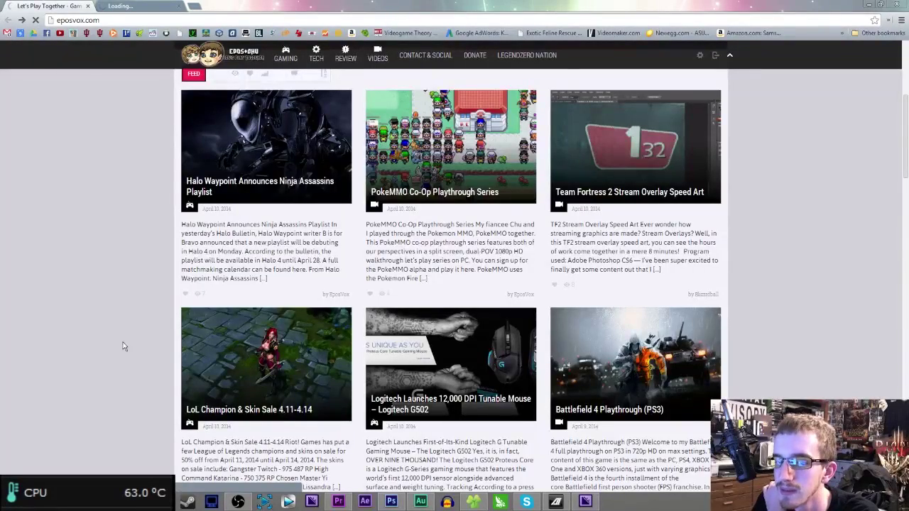
# - Glance at the Halo Waypoint tab, then return to the PokeMMO post tab
pyautogui.click(148, 6)
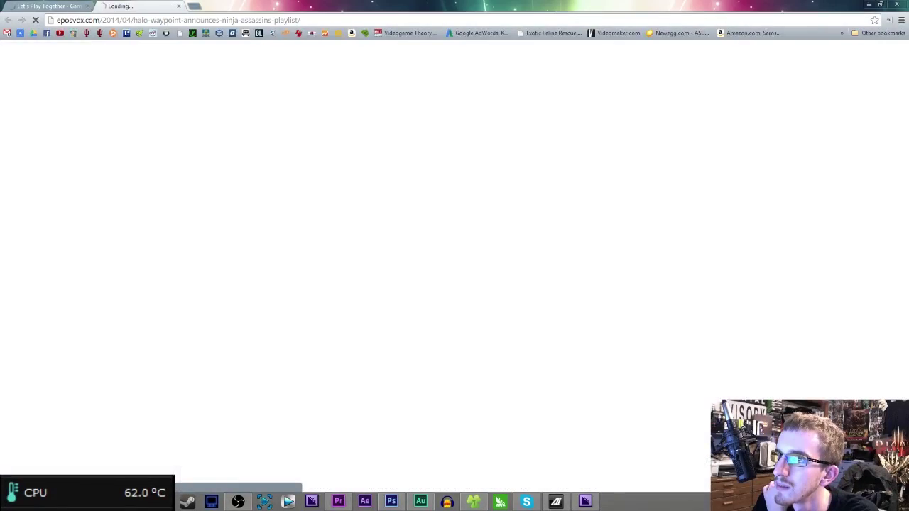
pyautogui.click(58, 7)
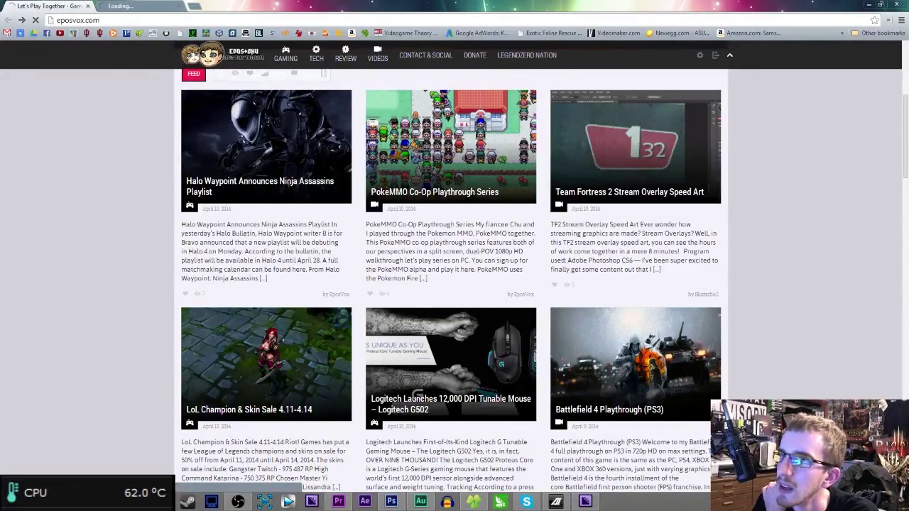
pyautogui.hotkey('ctrl', 'Tab')
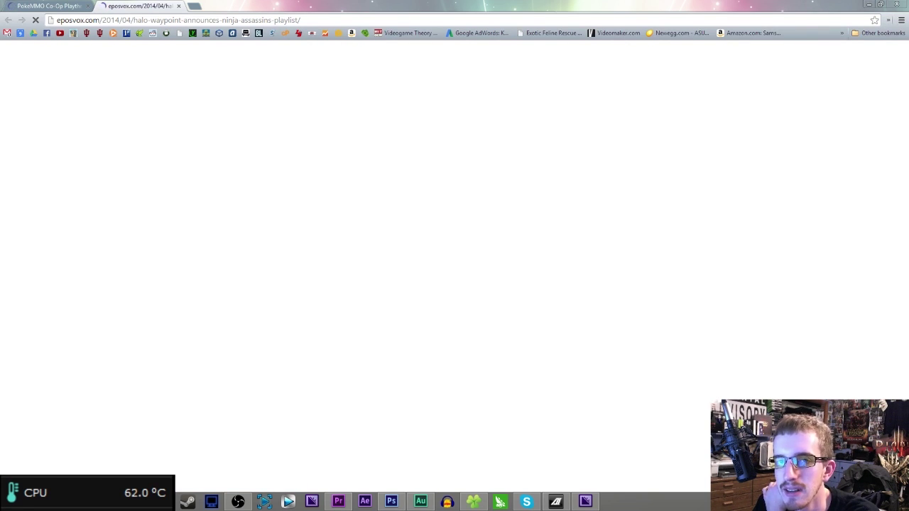
pyautogui.click(49, 5)
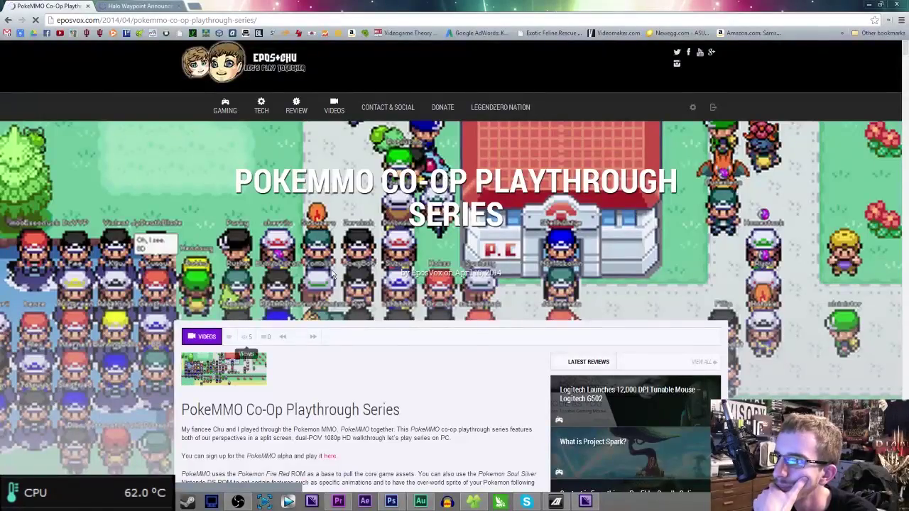
# - Read through the PokeMMO article, then go to the eposvox.com home page
pyautogui.scroll(-4, 232, 331)
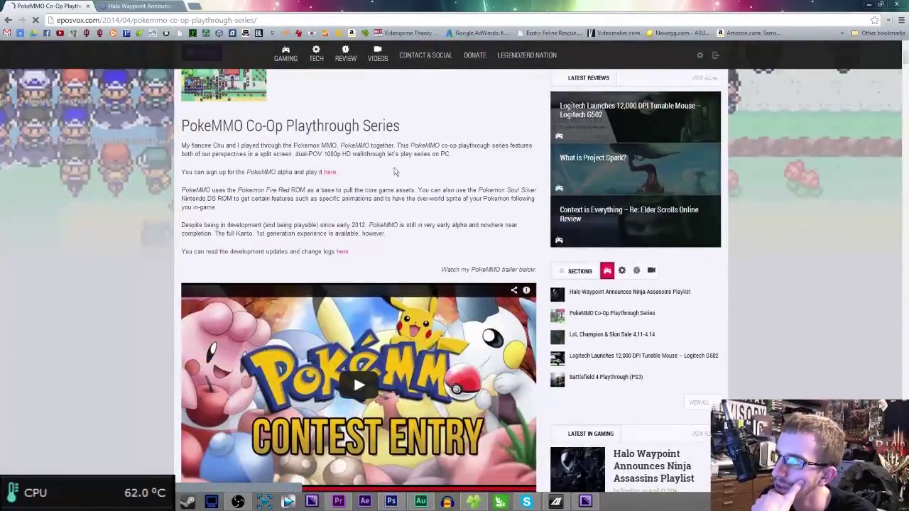
pyautogui.scroll(-5, 432, 290)
pyautogui.scroll(-20, 518, 386)
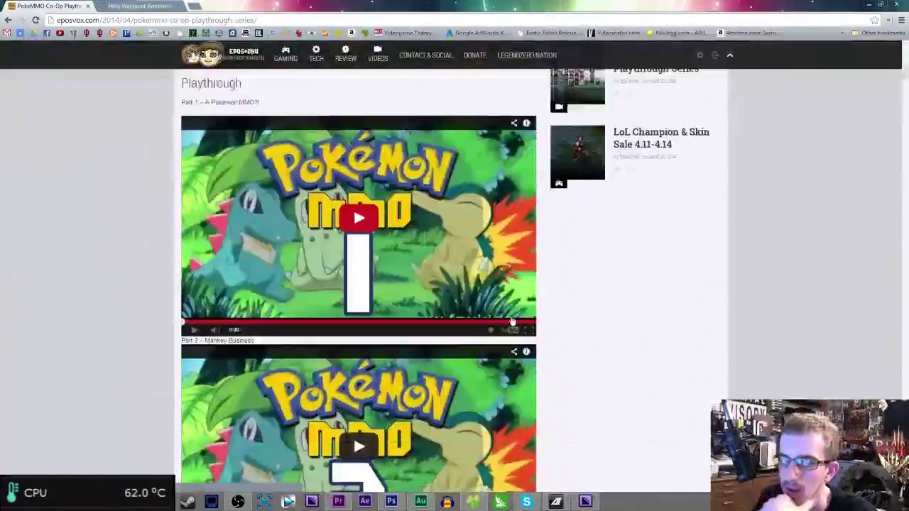
pyautogui.scroll(-20, 520, 390)
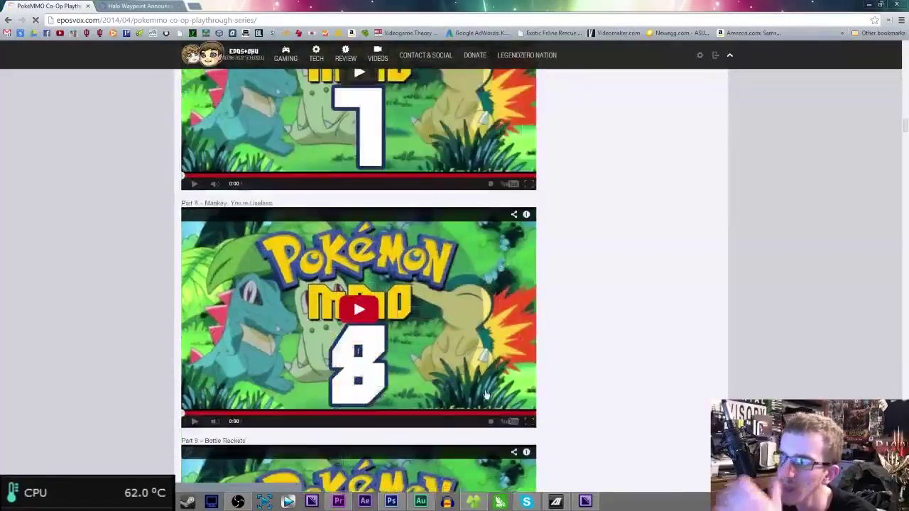
pyautogui.scroll(-15, 494, 420)
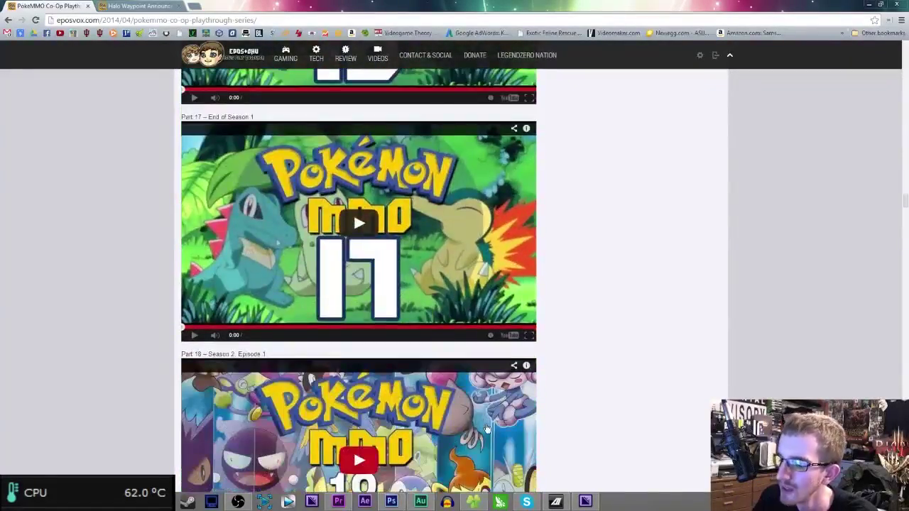
pyautogui.press('Home')
pyautogui.click(198, 64)
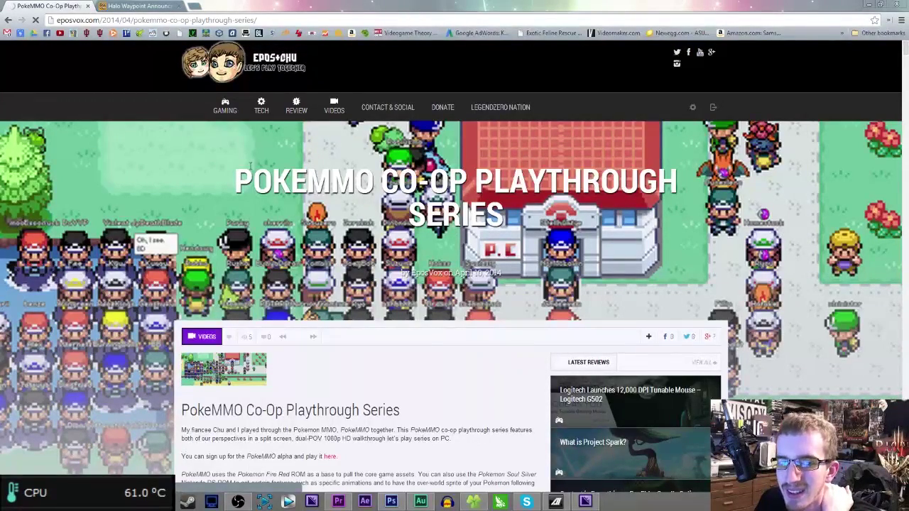
pyautogui.hotkey('alt', 'Left')
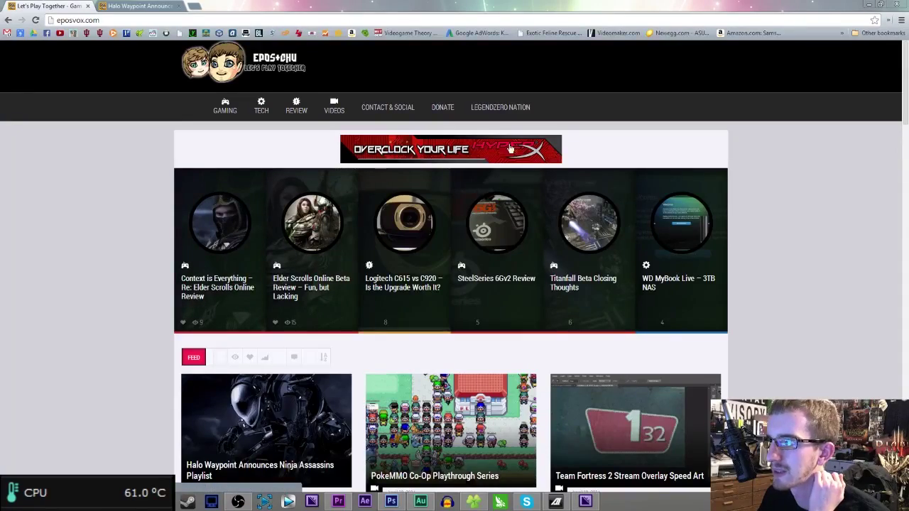
# - Switch to the Halo Waypoint article and view its header image enlarged, then dismiss it
pyautogui.scroll(-15, 490, 145)
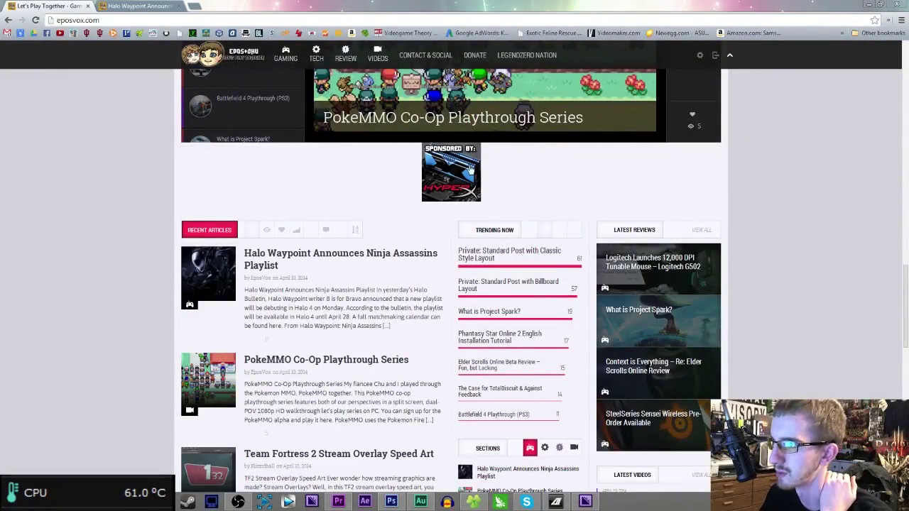
pyautogui.scroll(15, 432, 188)
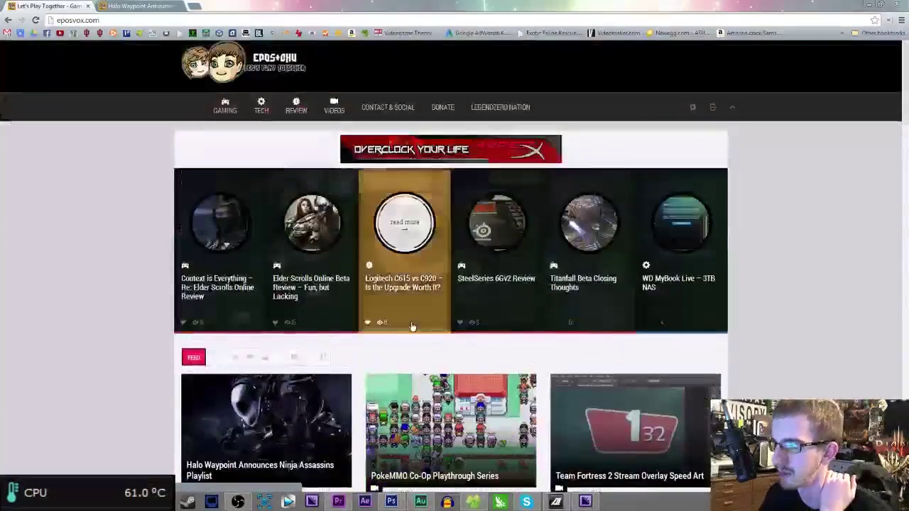
pyautogui.hotkey('ctrl', 'Tab')
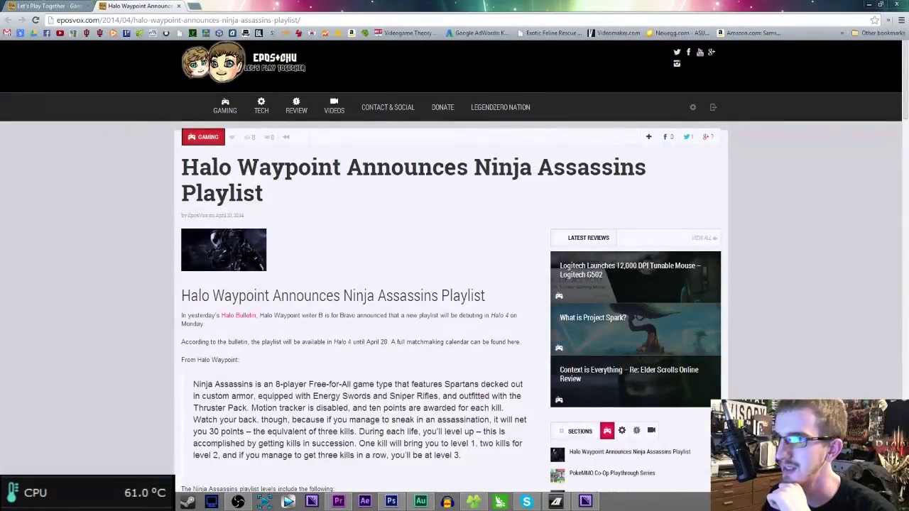
pyautogui.hotkey('ctrl', 'shift', 'Tab')
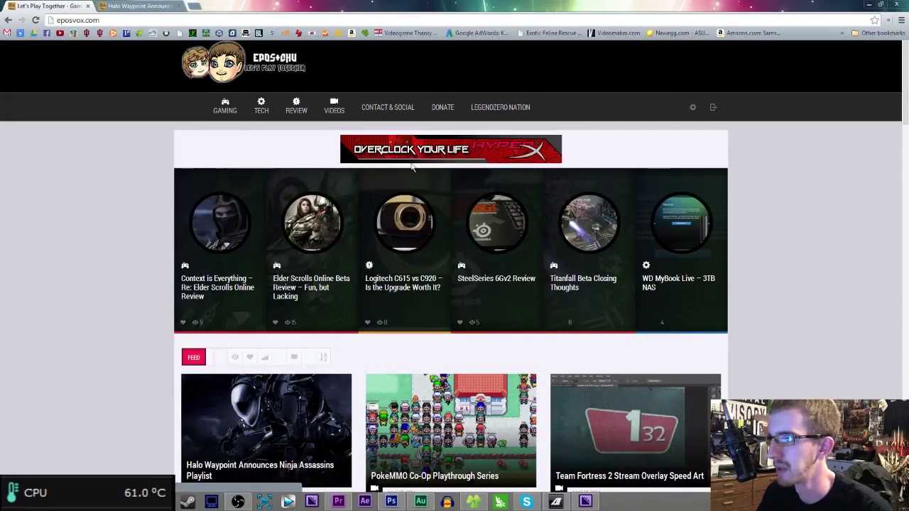
pyautogui.hotkey('ctrl', 'Tab')
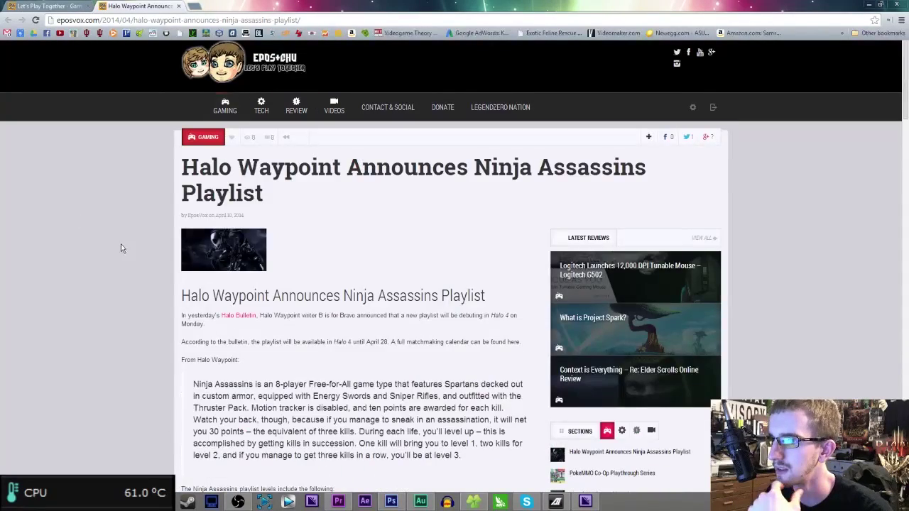
pyautogui.scroll(-5, 121, 249)
pyautogui.scroll(-7, 123, 253)
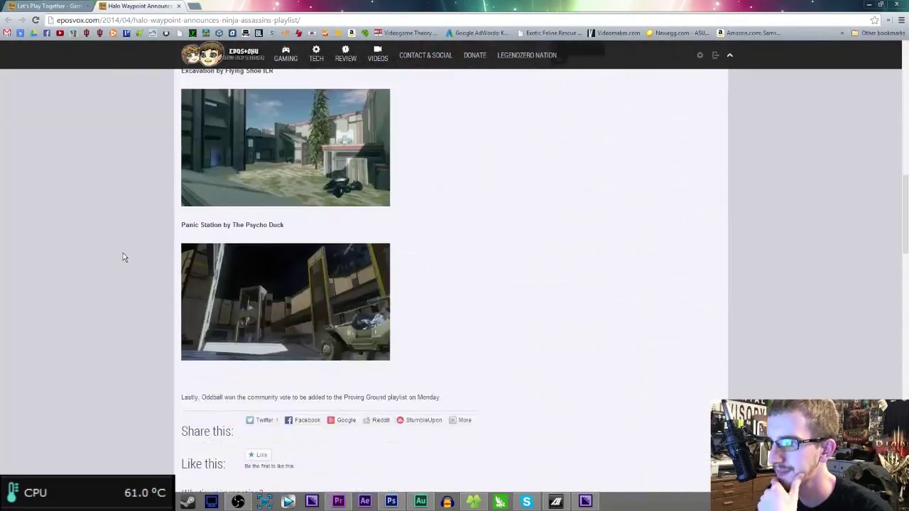
pyautogui.scroll(9, 123, 253)
pyautogui.scroll(3, 229, 339)
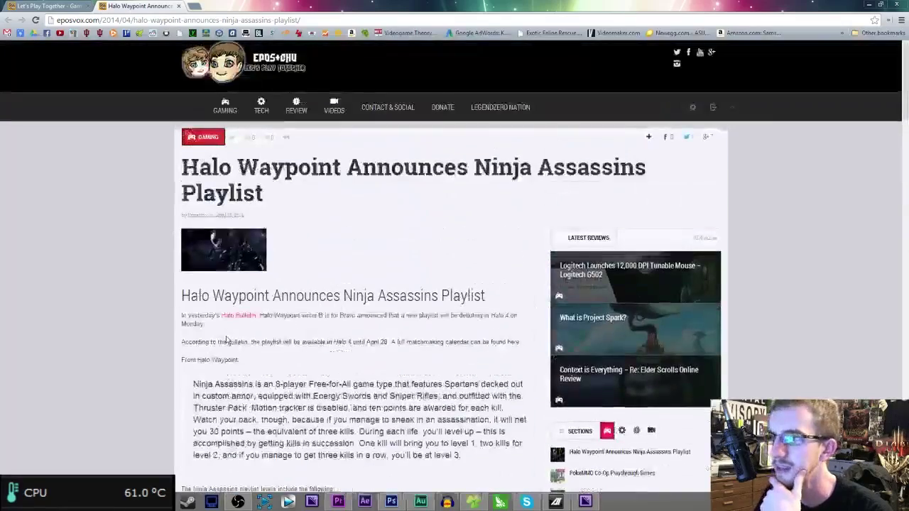
pyautogui.click(256, 268)
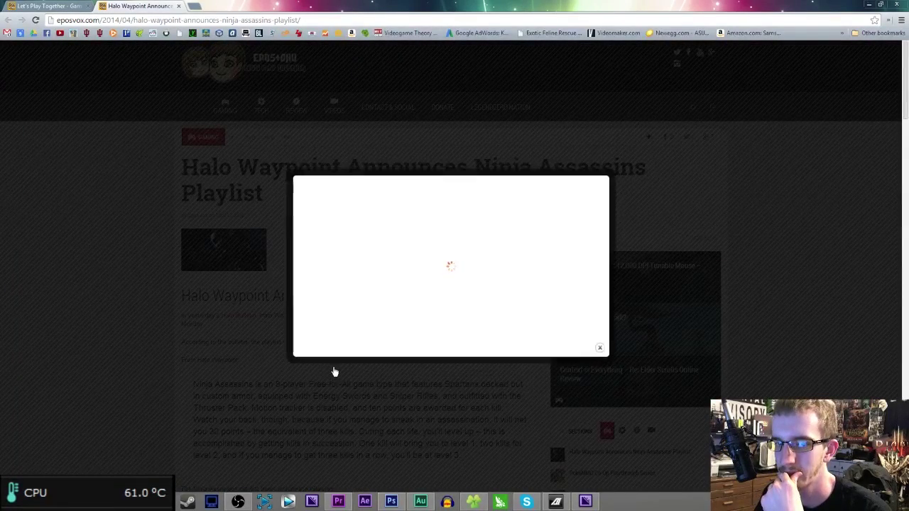
pyautogui.click(163, 273)
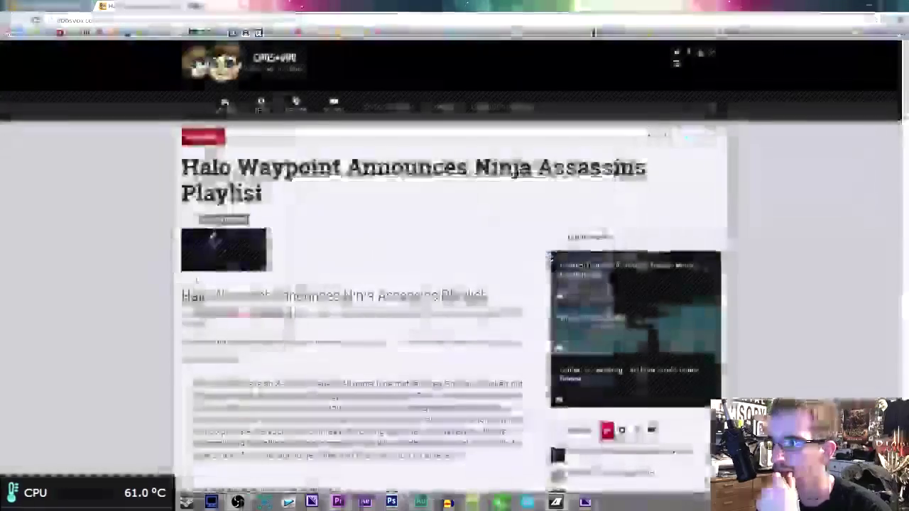
# - Read further down the Halo article and give it a CHEERS reaction
pyautogui.scroll(-5, 447, 272)
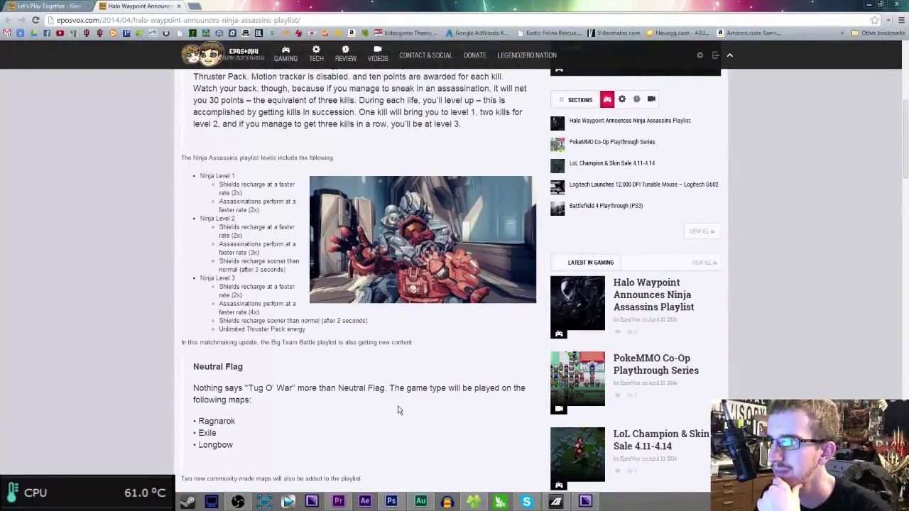
pyautogui.scroll(-5, 223, 260)
pyautogui.scroll(7, 230, 262)
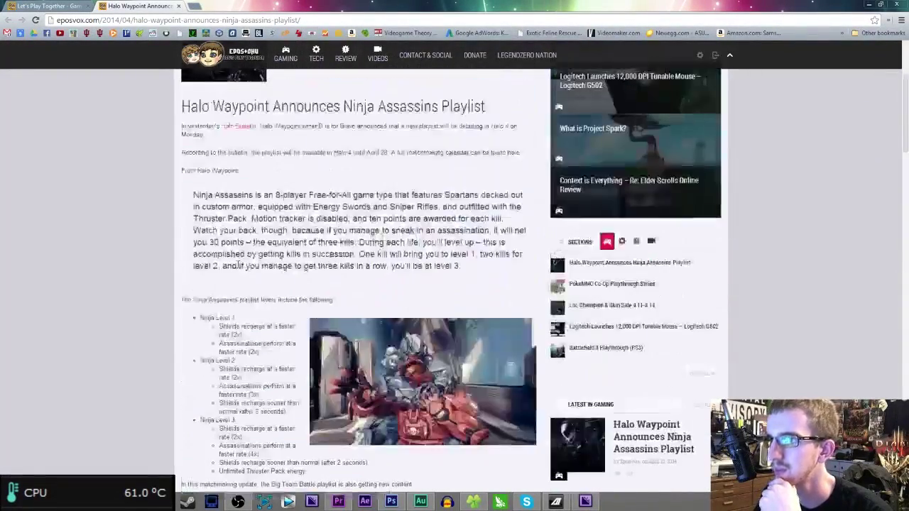
pyautogui.scroll(-10, 188, 326)
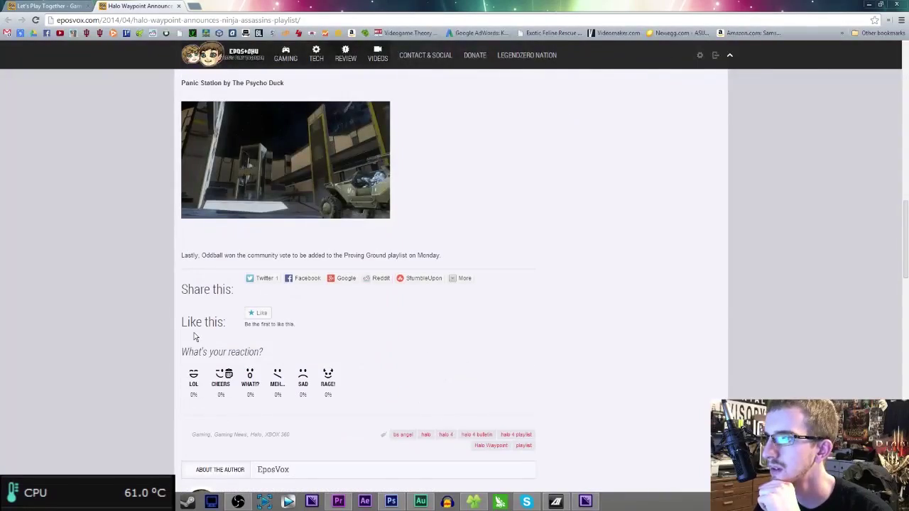
pyautogui.scroll(12, 195, 337)
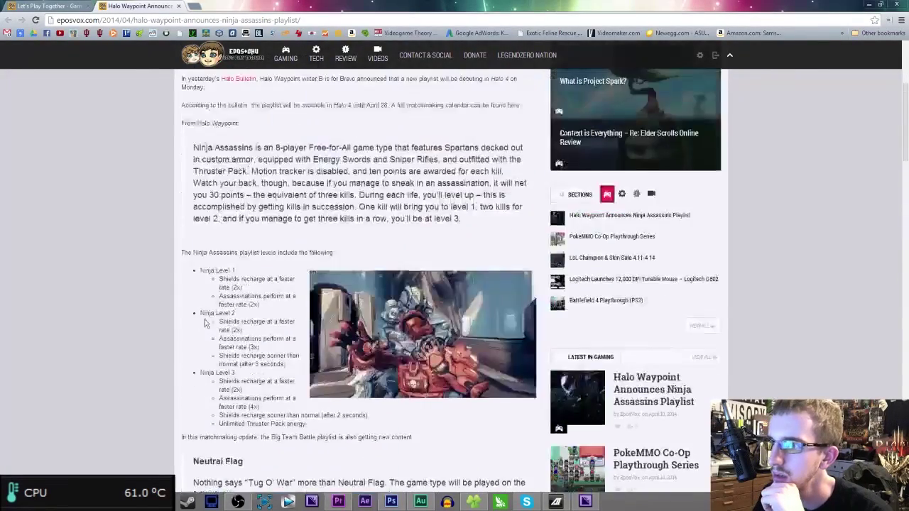
pyautogui.scroll(-6, 213, 334)
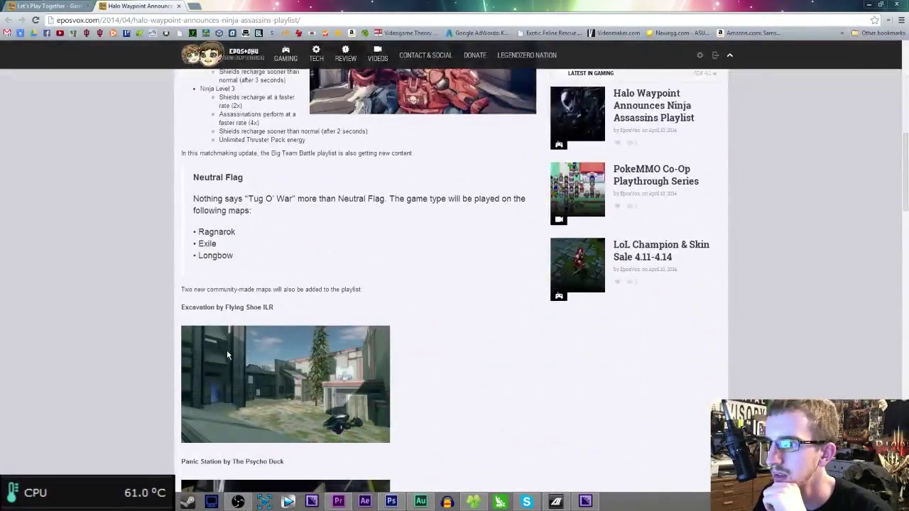
pyautogui.scroll(-6, 232, 353)
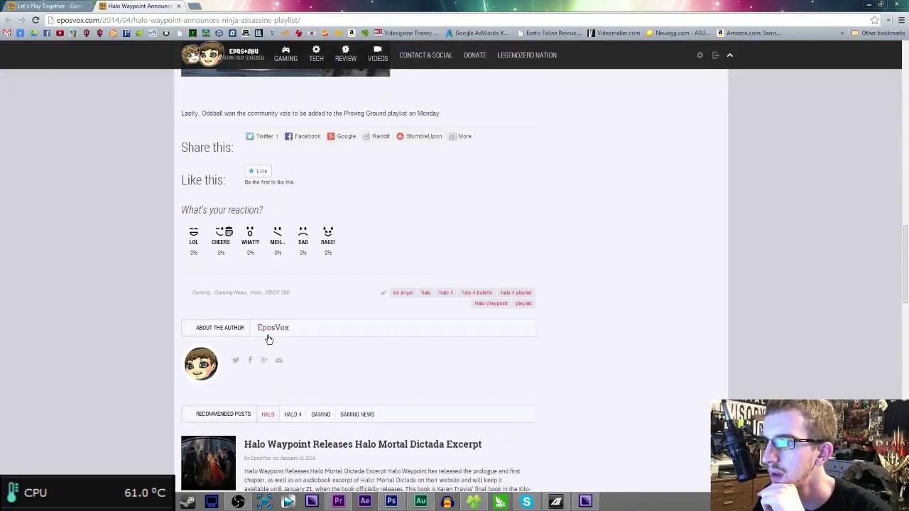
pyautogui.click(225, 233)
pyautogui.scroll(-2, 274, 295)
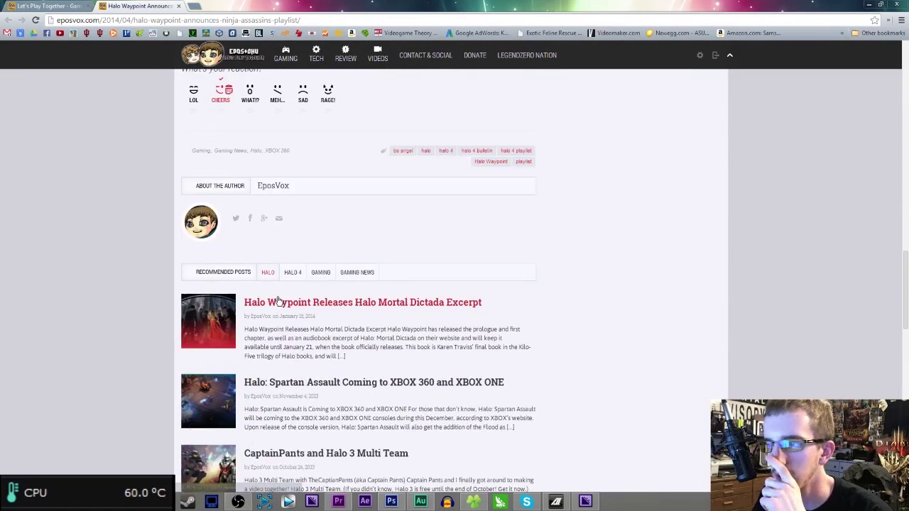
pyautogui.scroll(-3, 284, 306)
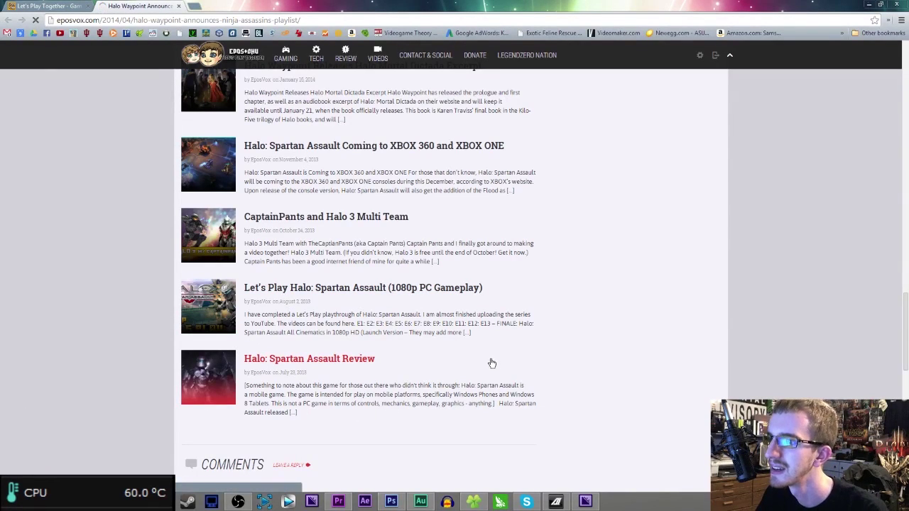
pyautogui.scroll(-5, 492, 363)
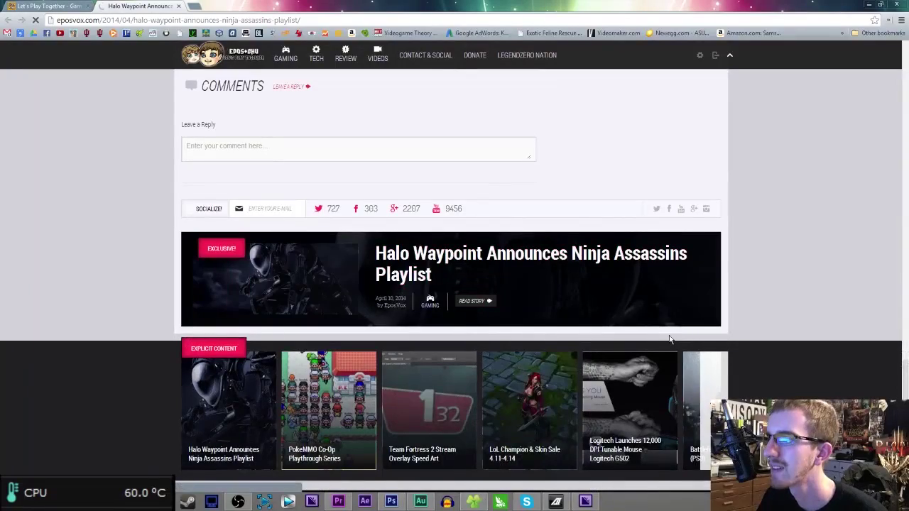
# - Close the Halo Waypoint article and open two LegendZero pages in background tabs
pyautogui.middleClick(124, 7)
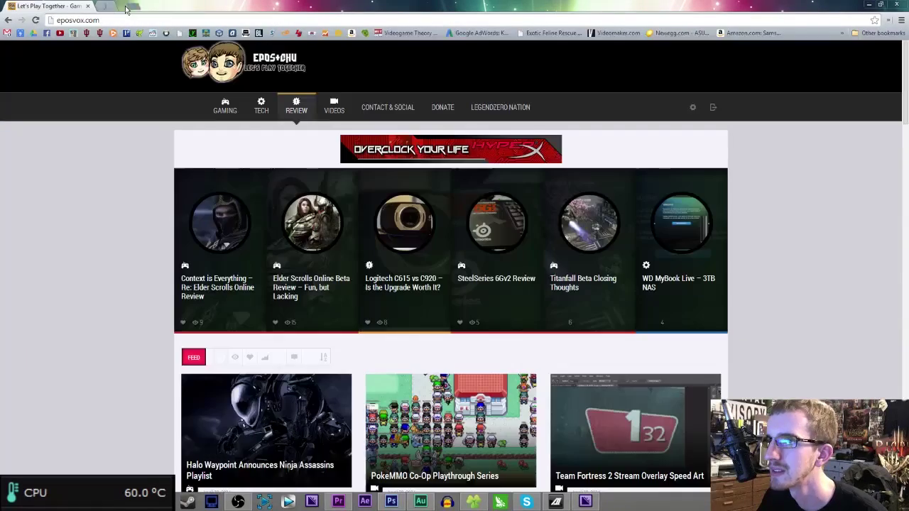
pyautogui.scroll(-8, 507, 370)
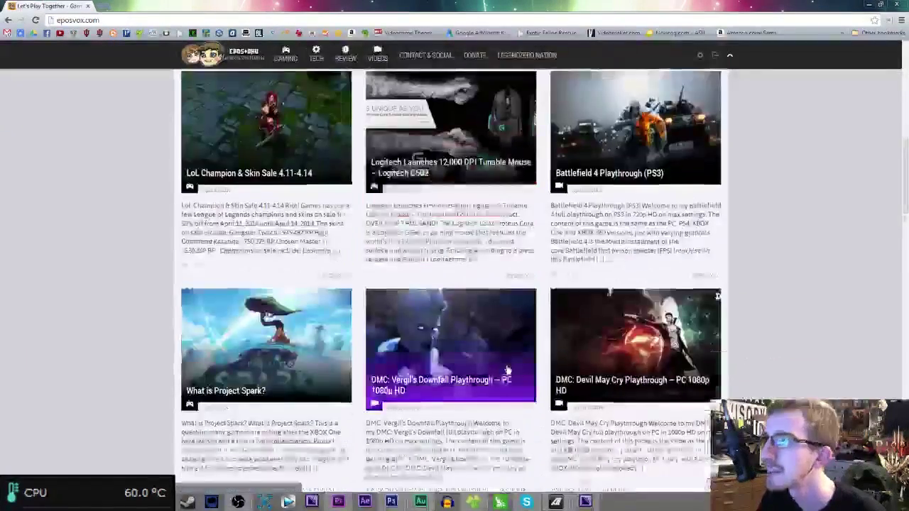
pyautogui.scroll(-6, 507, 370)
pyautogui.scroll(-3, 496, 353)
pyautogui.scroll(3, 496, 354)
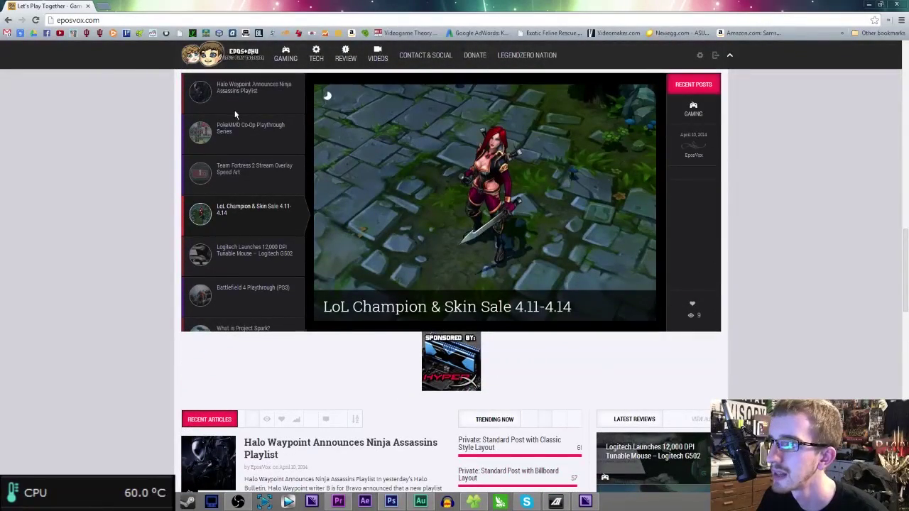
pyautogui.scroll(1, 200, 242)
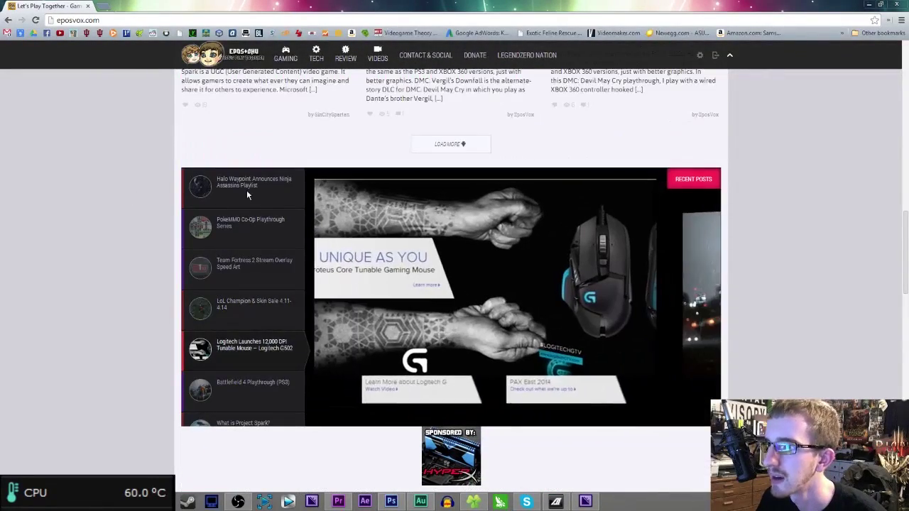
pyautogui.moveTo(503, 54)
pyautogui.middleClick(511, 91)
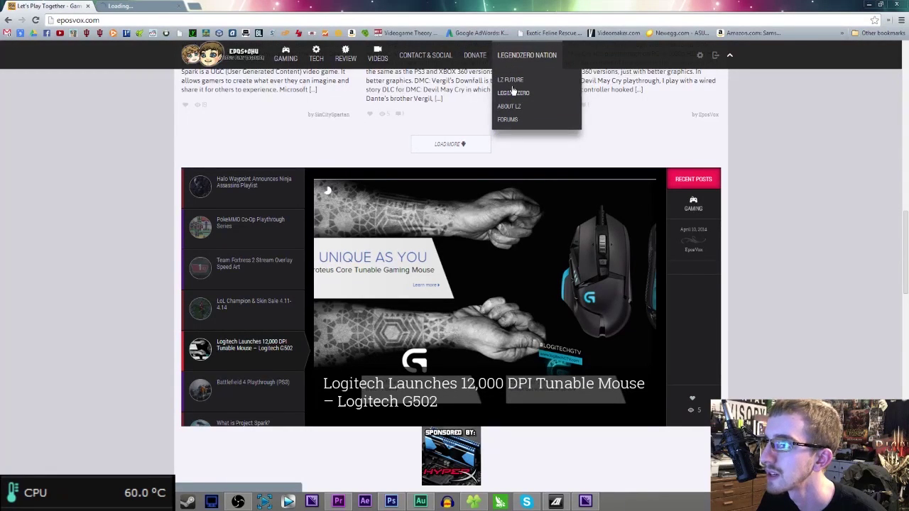
pyautogui.middleClick(513, 93)
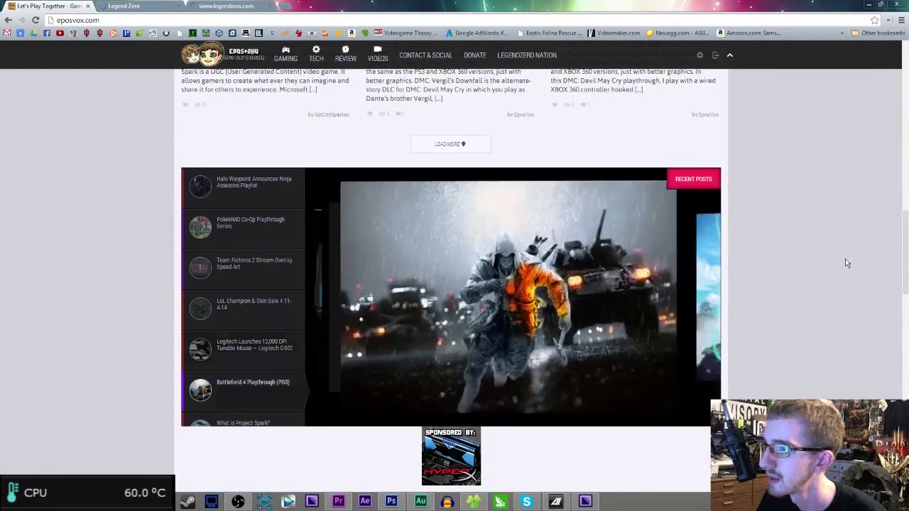
# - Look through the Legend Zero and Legend Zero Nation tabs, then close both
pyautogui.scroll(-10, 387, 337)
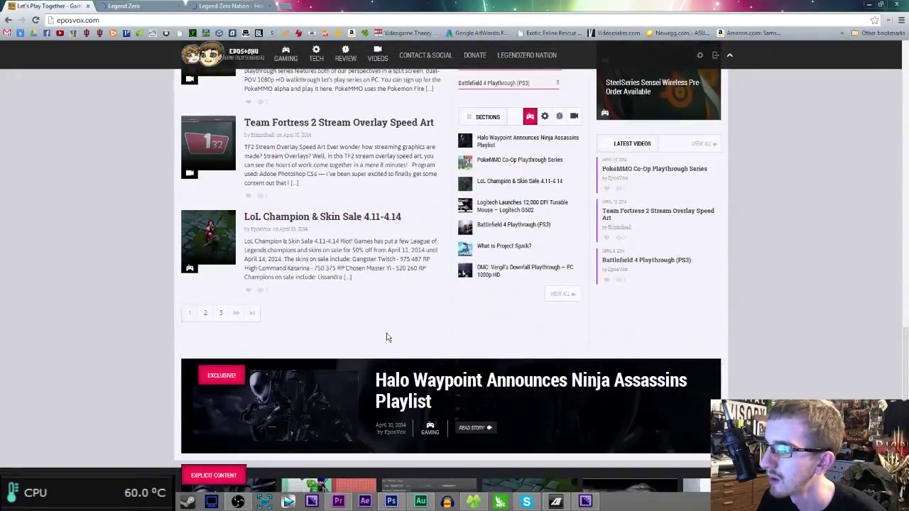
pyautogui.scroll(-8, 387, 337)
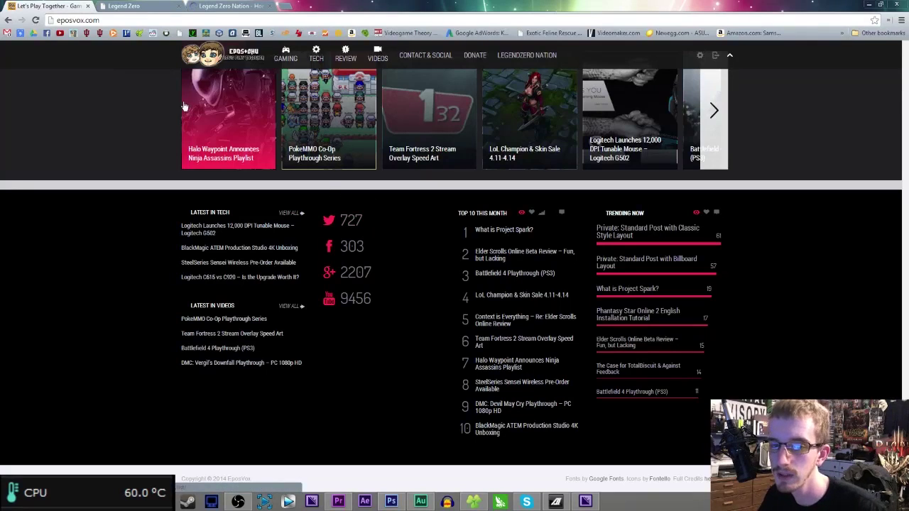
pyautogui.click(162, 6)
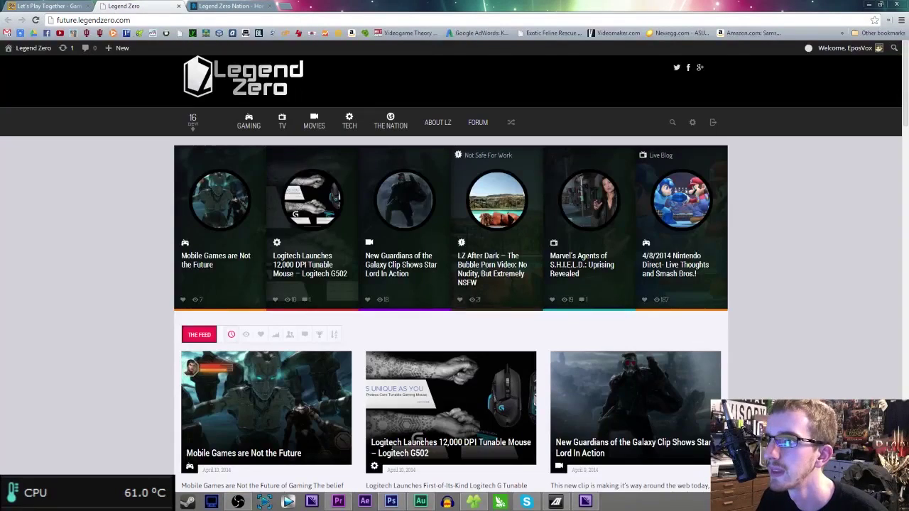
pyautogui.hotkey('ctrl', 'shift', 'Tab')
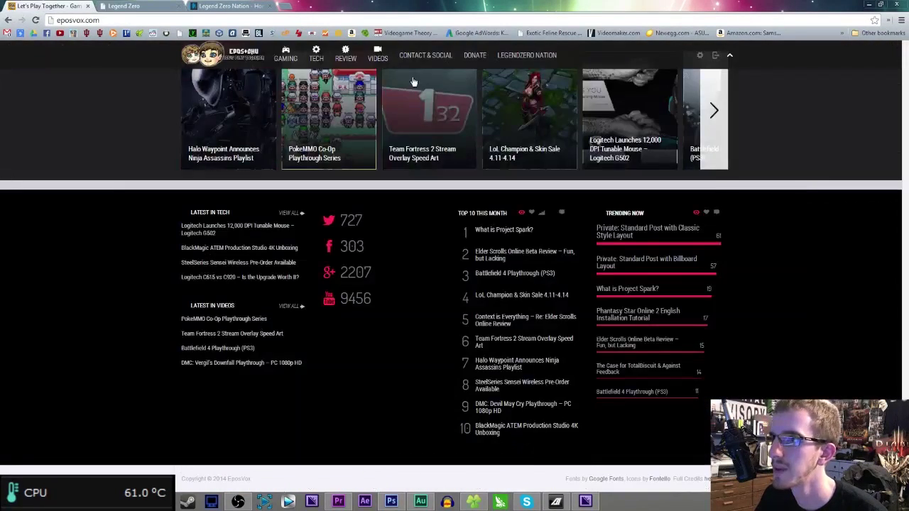
pyautogui.click(189, 217)
pyautogui.scroll(6, 122, 253)
pyautogui.hotkey('ctrl', 'Tab')
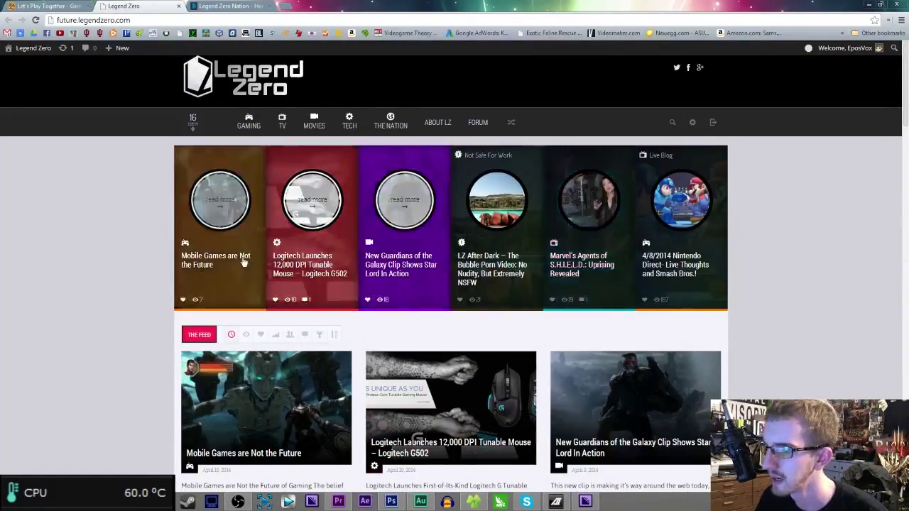
pyautogui.scroll(-3, 270, 256)
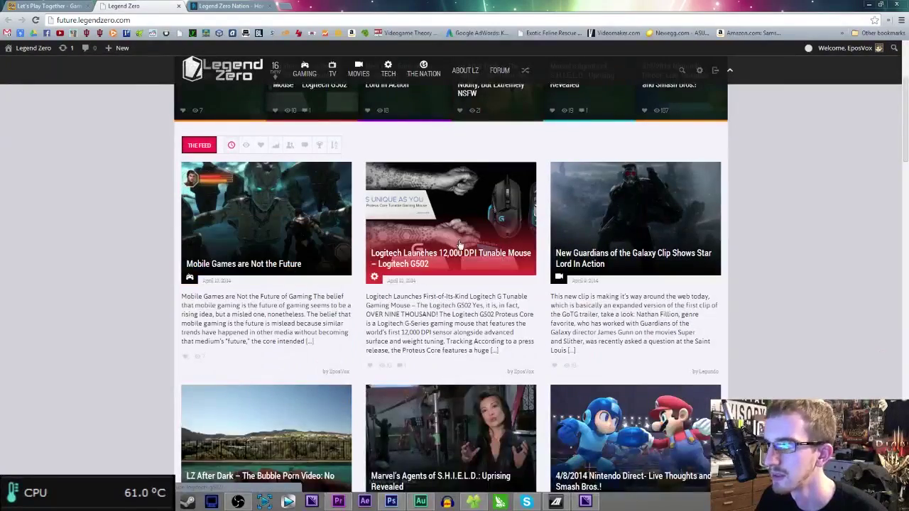
pyautogui.scroll(-3, 448, 284)
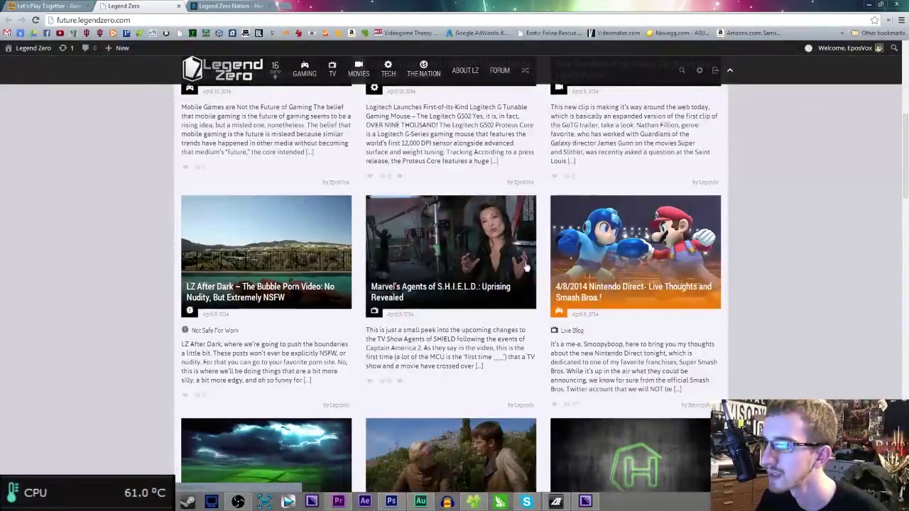
pyautogui.click(178, 6)
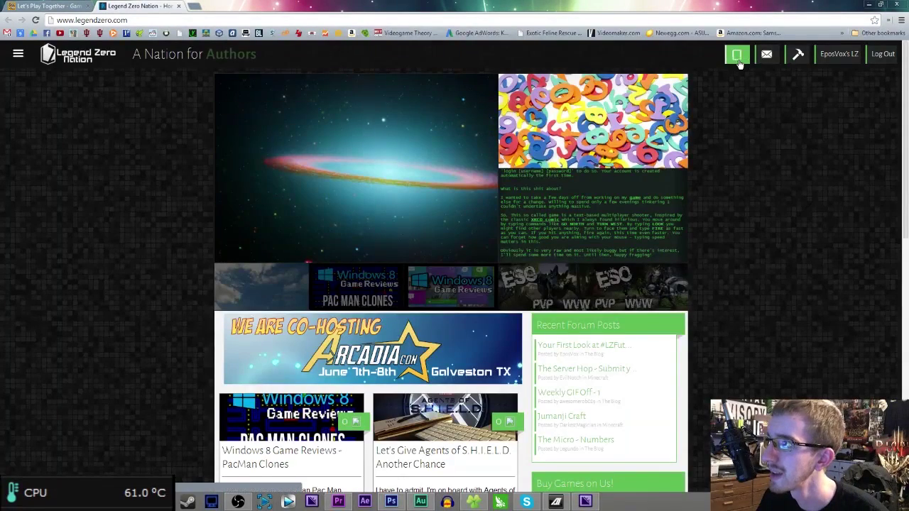
pyautogui.scroll(-7, 212, 252)
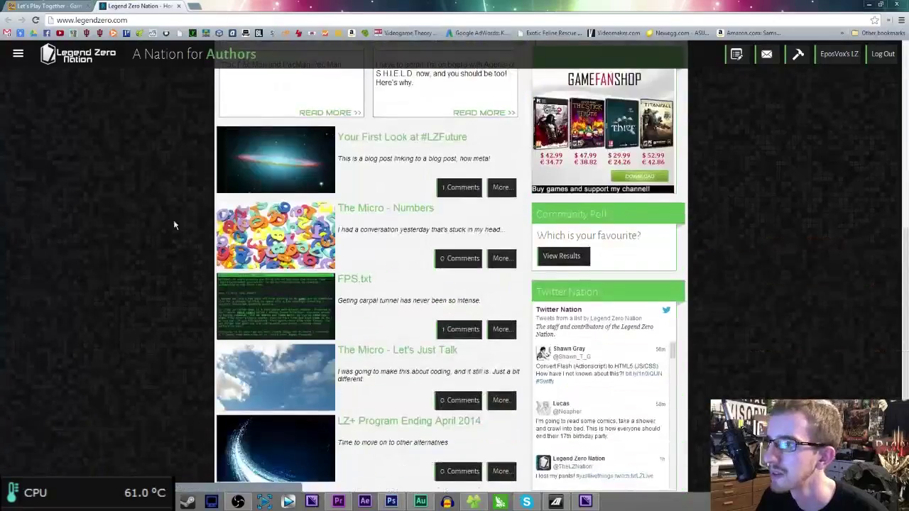
pyautogui.hotkey('ctrl', 'w')
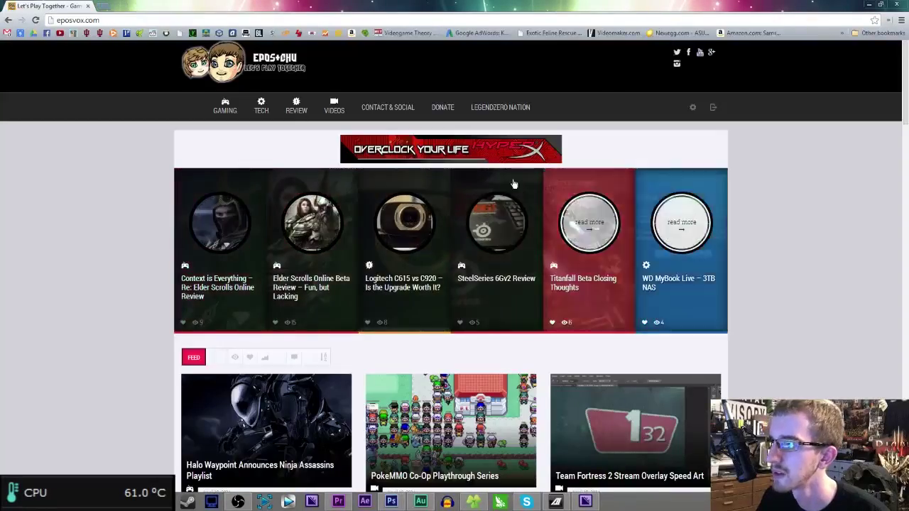
# - Scroll the eposvox.com homepage and open the Halo Waypoint Ninja Assassins article
pyautogui.scroll(-10, 568, 322)
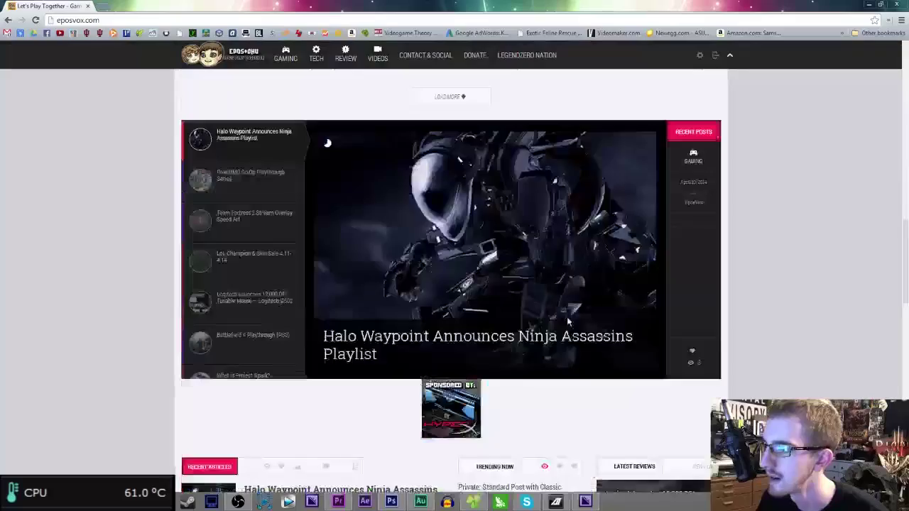
pyautogui.scroll(-15, 568, 321)
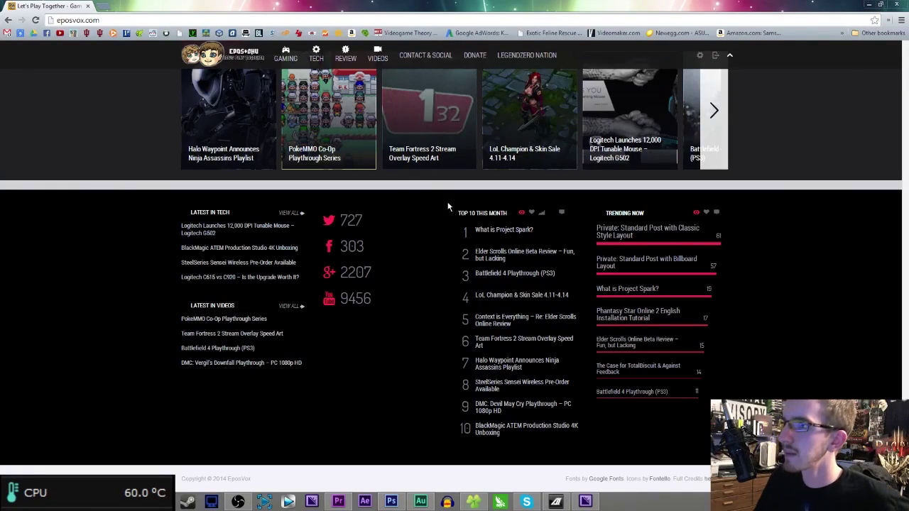
pyautogui.scroll(15, 451, 206)
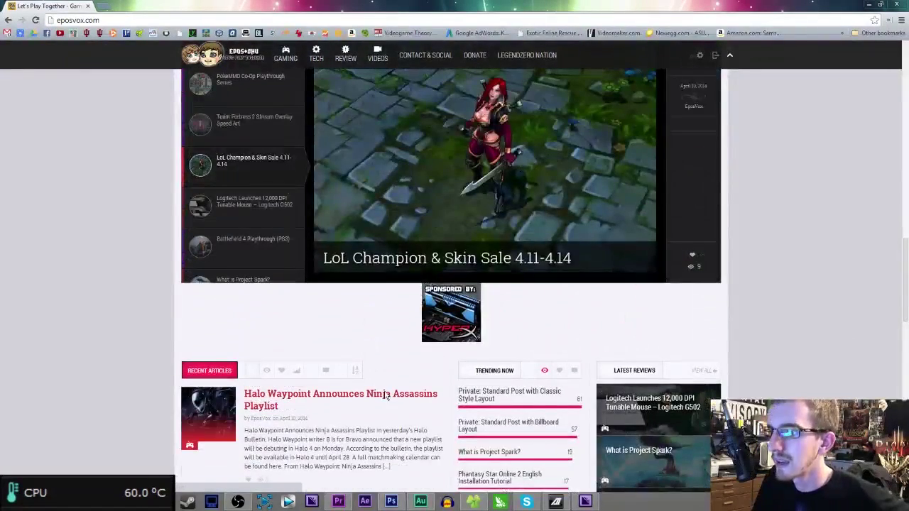
pyautogui.click(395, 395)
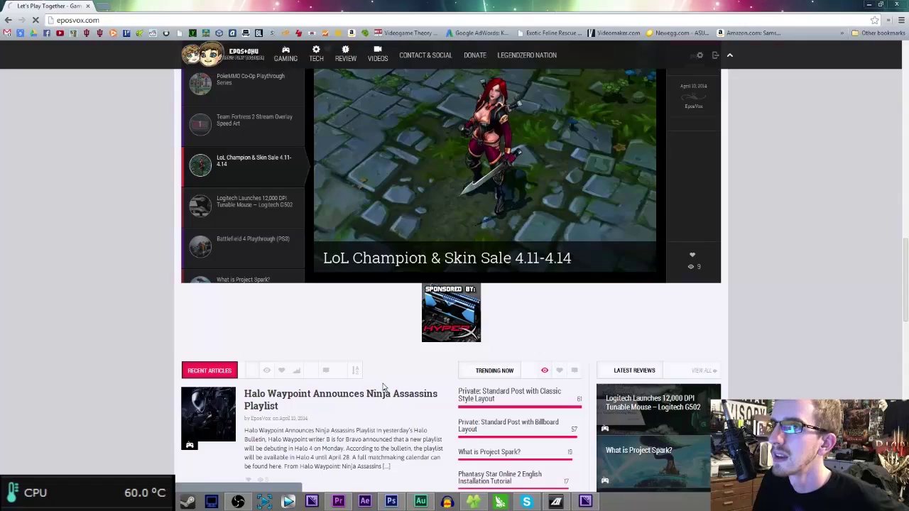
pyautogui.rightClick(382, 384)
# - Scroll through the Halo Waypoint article, briefly highlighting the Ninja Level list
pyautogui.click(64, 214)
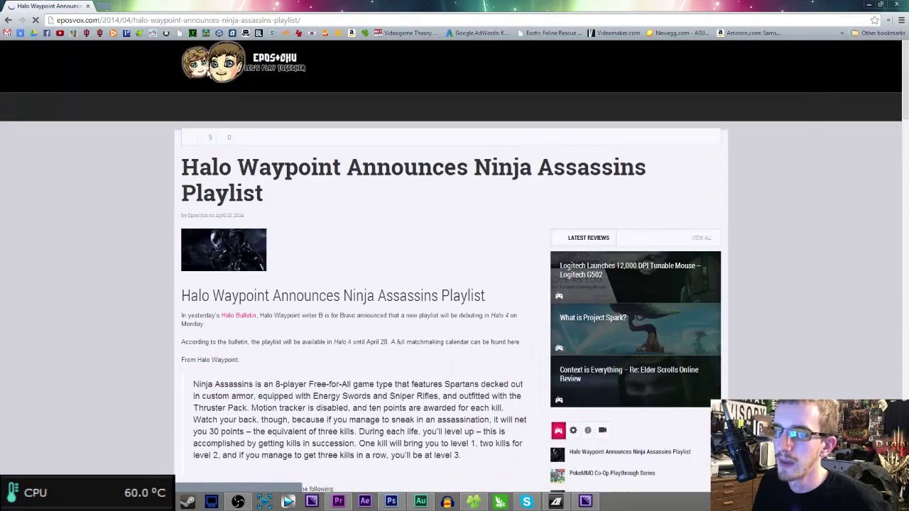
pyautogui.scroll(-2, 318, 313)
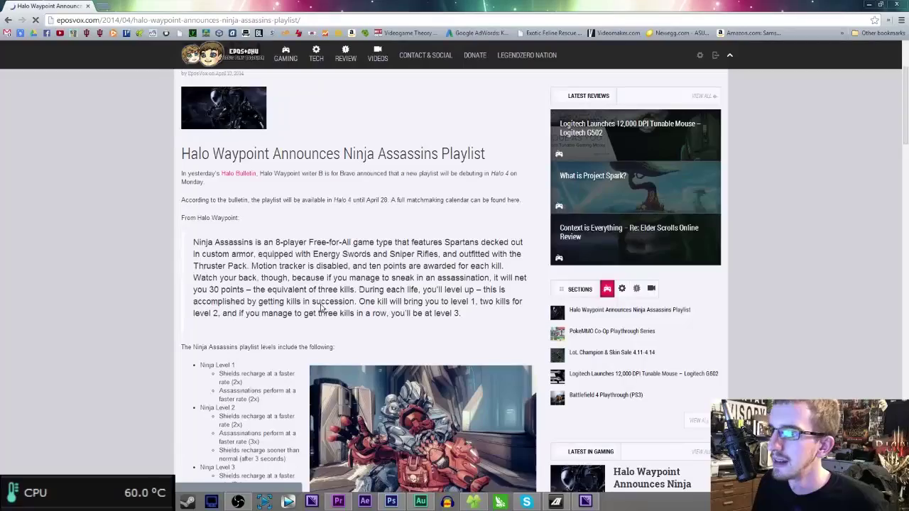
pyautogui.scroll(-2, 329, 306)
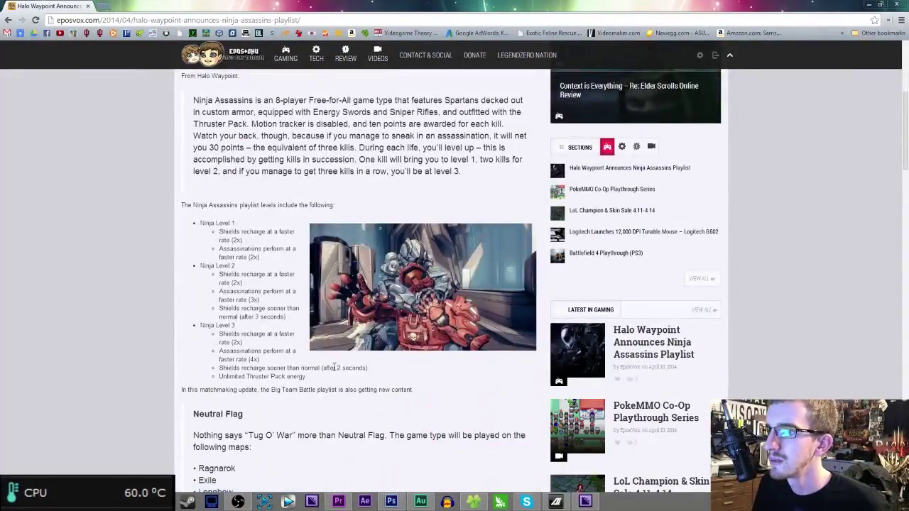
pyautogui.scroll(-4, 279, 334)
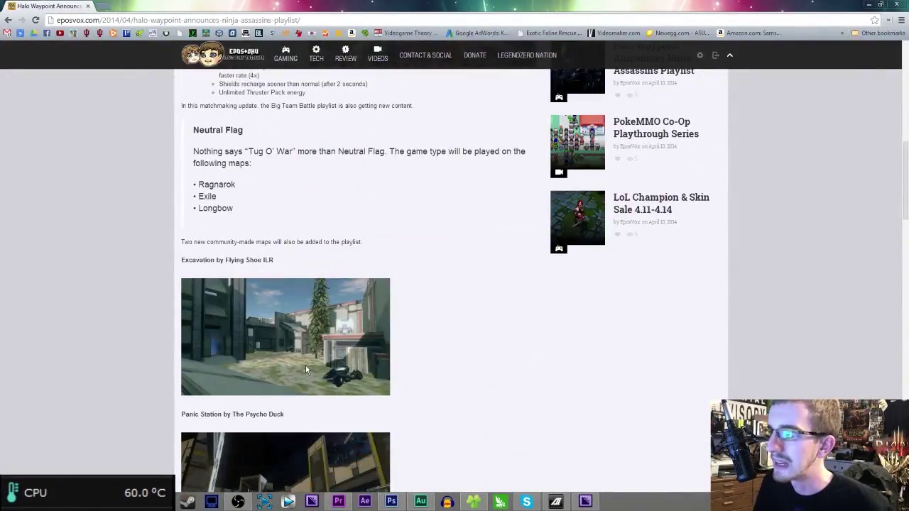
pyautogui.scroll(10, 300, 299)
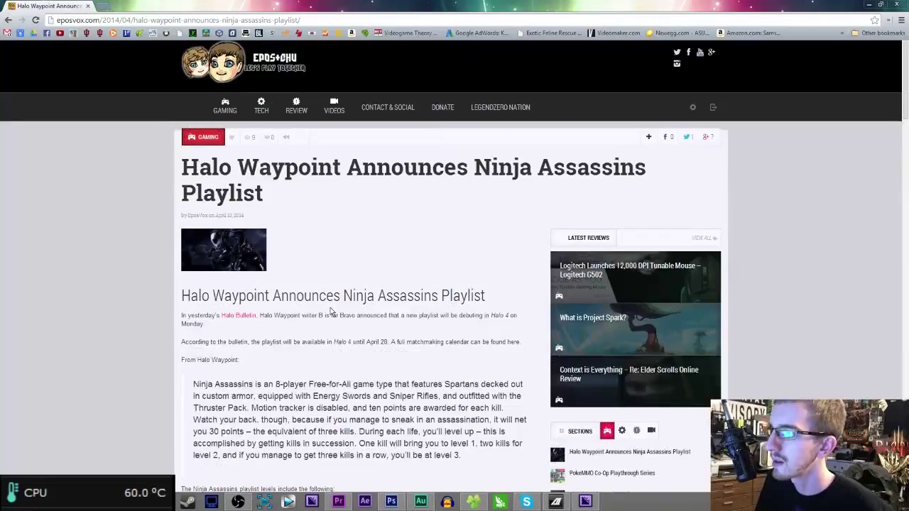
pyautogui.scroll(-5, 103, 200)
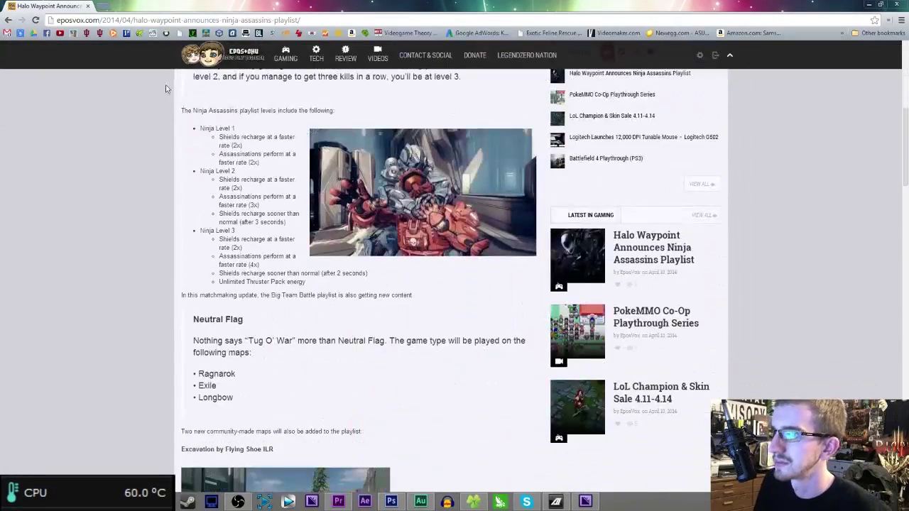
pyautogui.moveTo(211, 171); pyautogui.dragTo(331, 319)
pyautogui.click(281, 282)
pyautogui.click(331, 319)
# - Keep reading the article, selecting and clearing another passage of text
pyautogui.scroll(-4, 350, 297)
pyautogui.scroll(3, 345, 292)
pyautogui.moveTo(291, 347); pyautogui.dragTo(204, 210)
pyautogui.click(204, 210)
pyautogui.scroll(5, 237, 284)
pyautogui.scroll(-15, 242, 270)
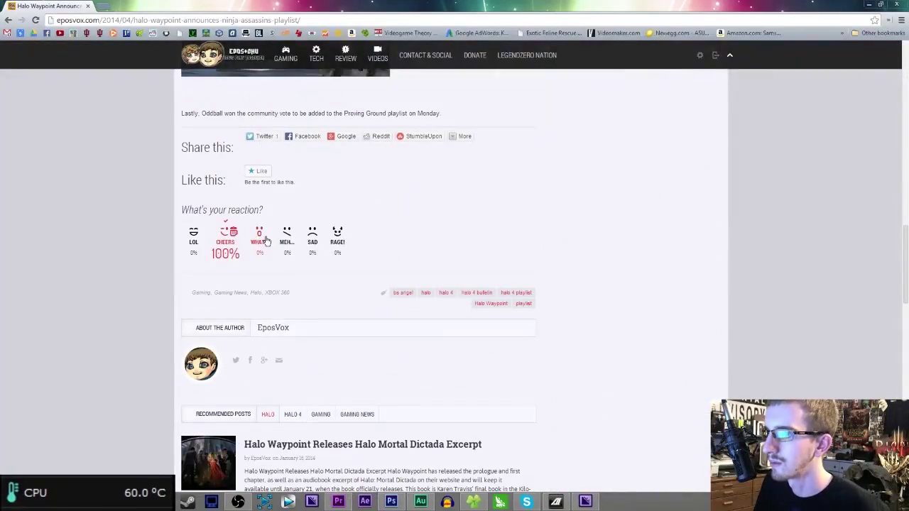
pyautogui.scroll(-3, 363, 292)
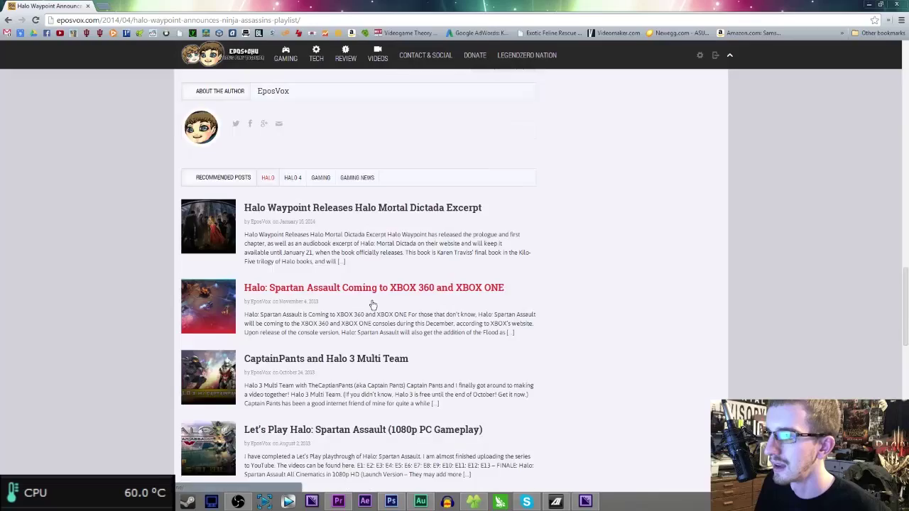
pyautogui.scroll(-4, 375, 310)
pyautogui.scroll(2, 378, 315)
pyautogui.scroll(1, 416, 299)
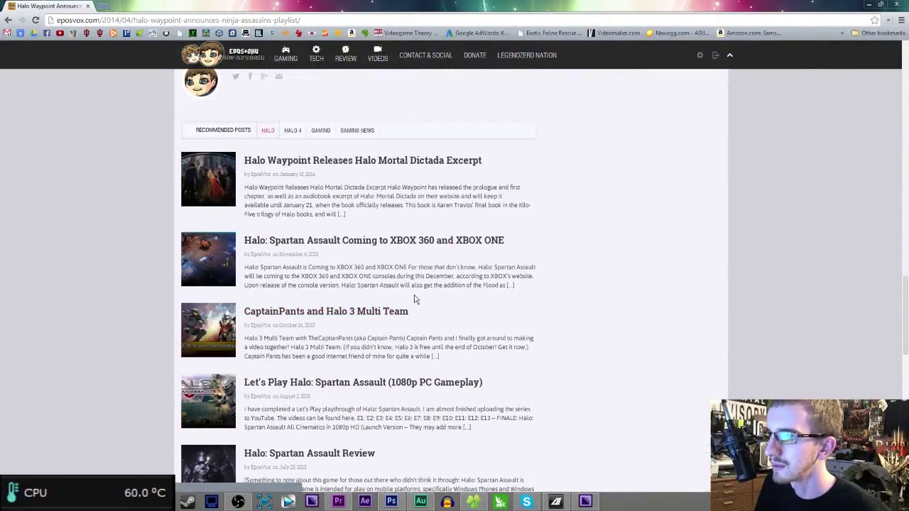
pyautogui.scroll(6, 416, 313)
pyautogui.scroll(4, 416, 314)
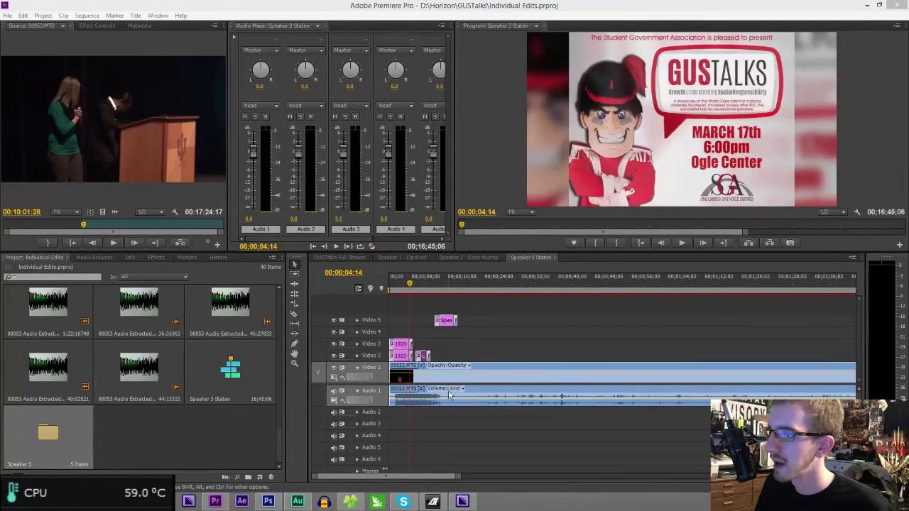
# - Drop MVI_0168.MP4 onto Video 6 at 00;00;16;22, expand Audio 2, and open the GUSTalks folder
pyautogui.click(467, 285)
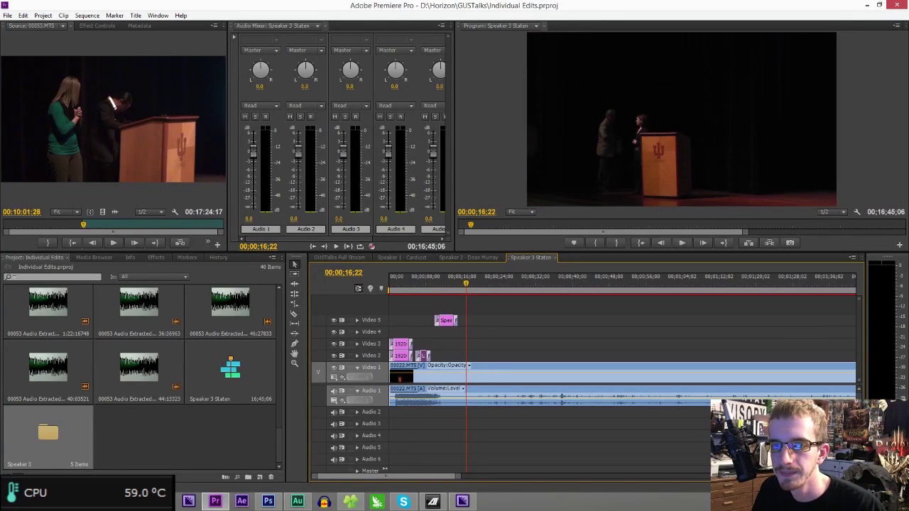
pyautogui.moveTo(466, 313); pyautogui.dragTo(500, 422)
pyautogui.click(356, 412)
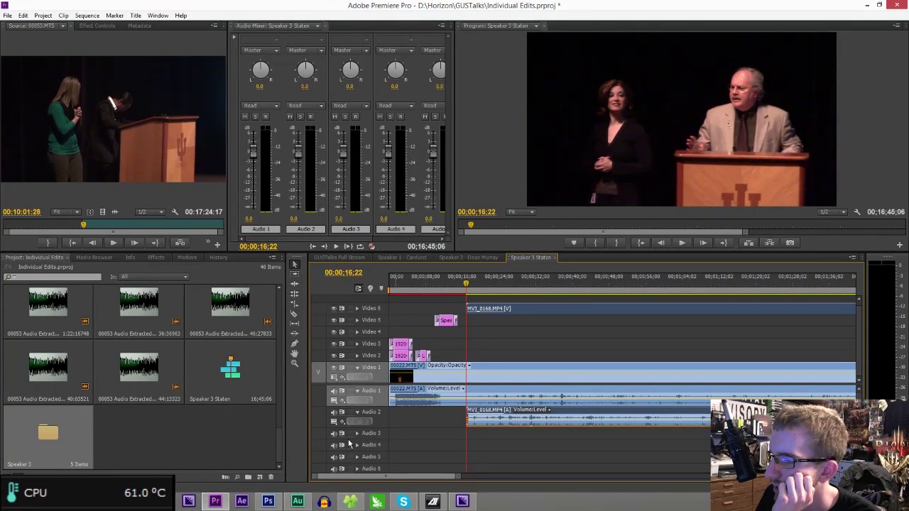
pyautogui.click(351, 497)
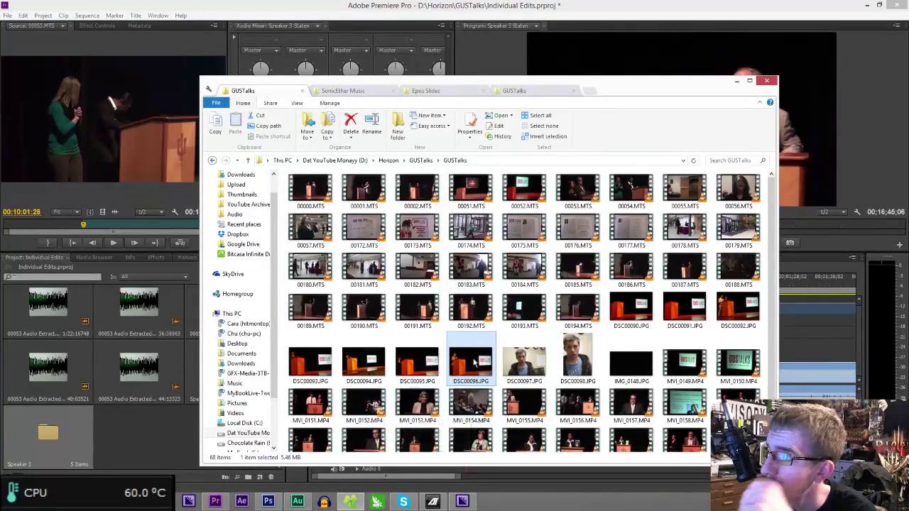
# - Play the 00193.MTS clip from the GUSTalks folder in VLC
pyautogui.scroll(-2, 482, 360)
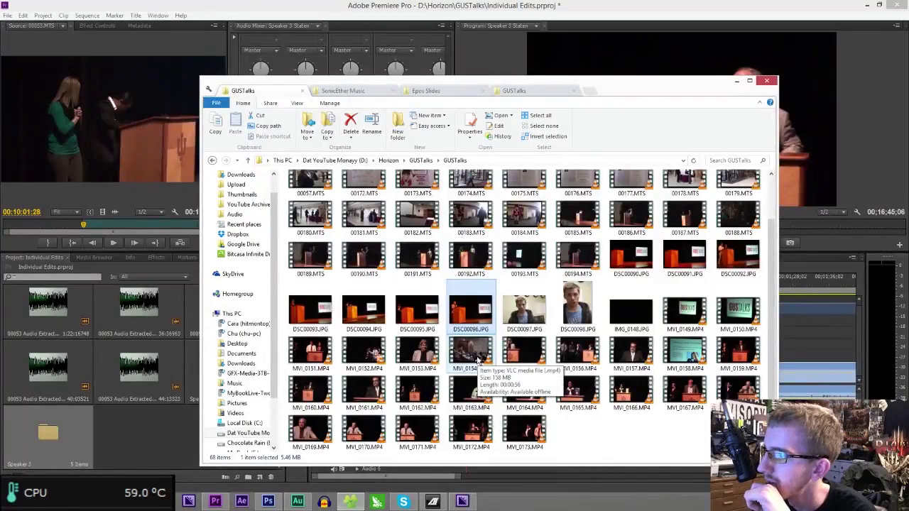
pyautogui.doubleClick(477, 360)
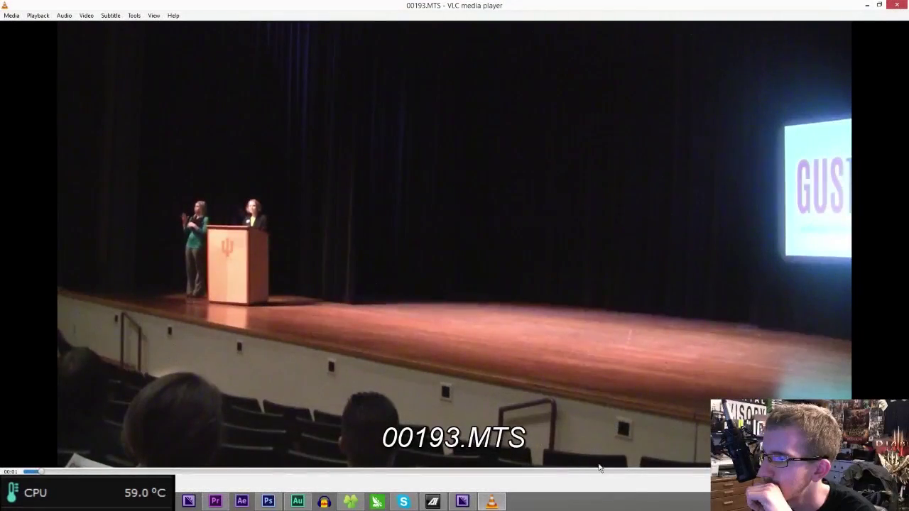
# - Skip ahead in 00193.MTS to preview later footage, then close VLC
pyautogui.click(595, 471)
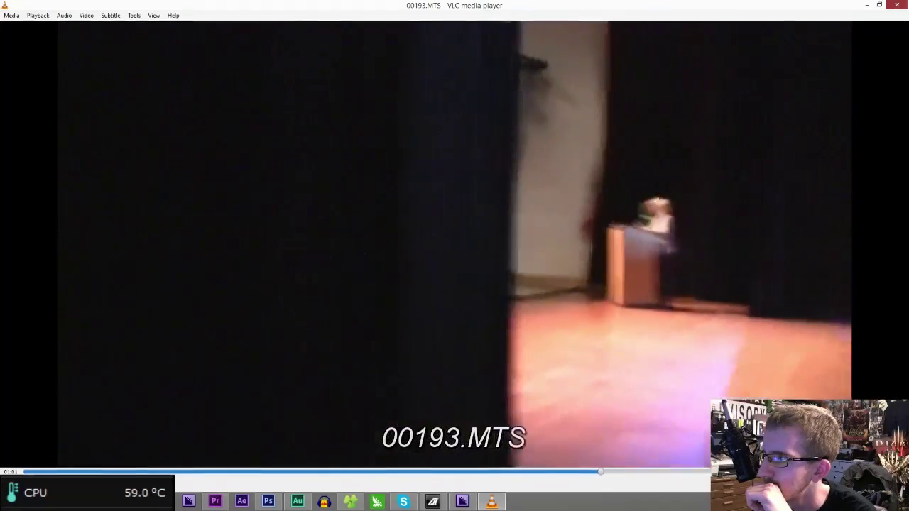
pyautogui.hotkey('alt', 'F4')
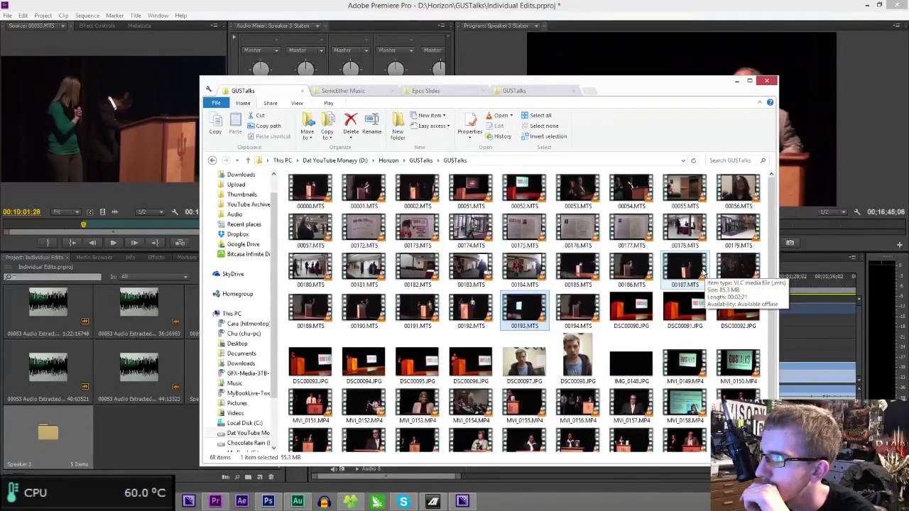
# - Go up to the parent GUSTalks folder, then switch back to Premiere Pro
pyautogui.scroll(-1, 692, 355)
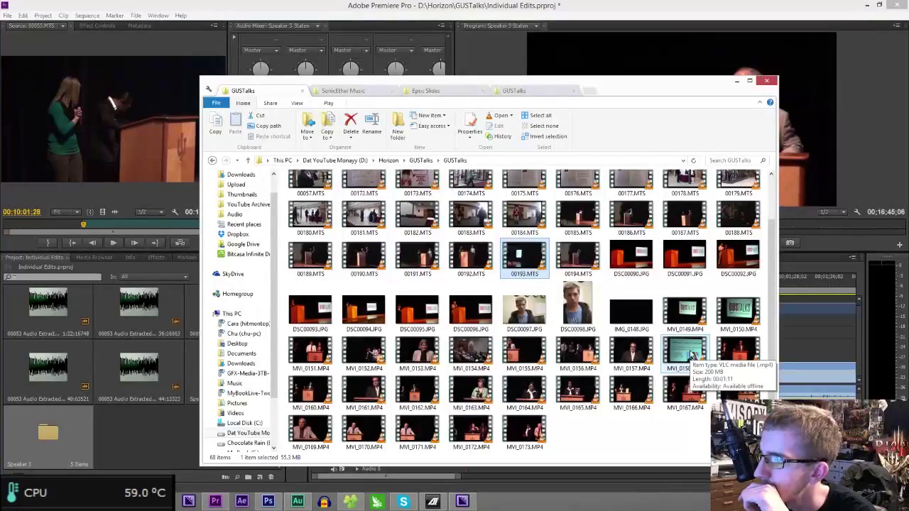
pyautogui.scroll(1, 693, 356)
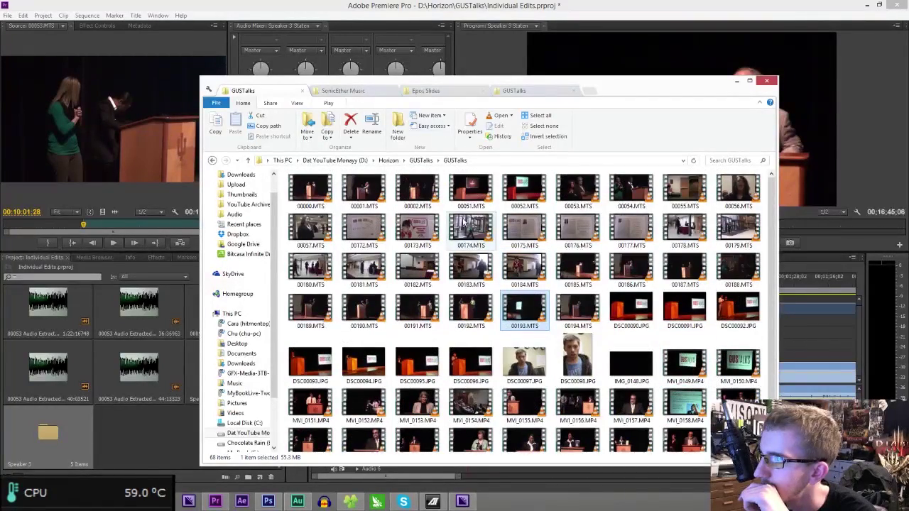
pyautogui.click(425, 160)
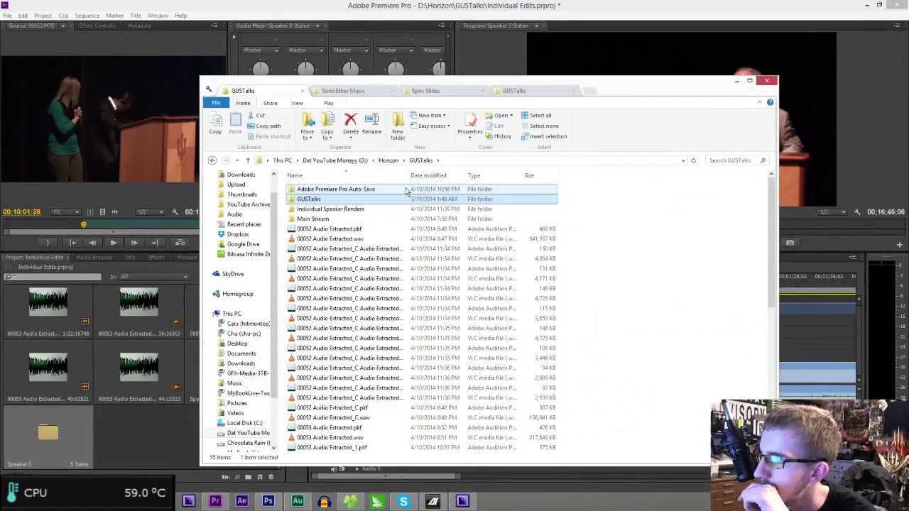
pyautogui.hotkey('alt', 'Tab')
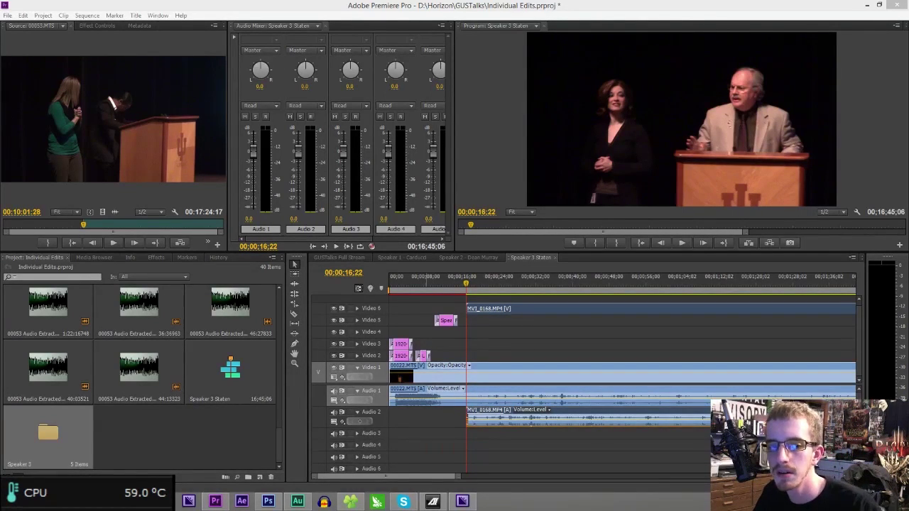
# - Zoom in around the 20-second mark and slide the linked MVI_0168.MP4 clip later
pyautogui.click(484, 287)
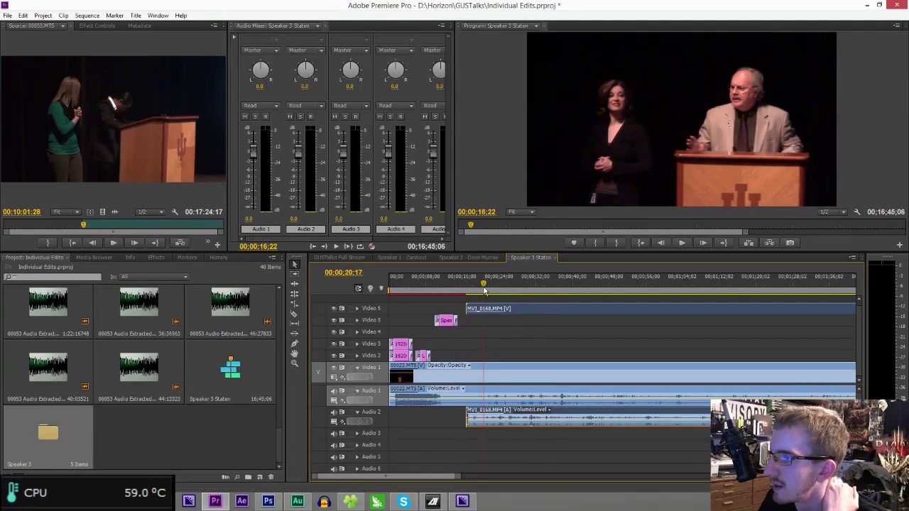
pyautogui.moveTo(431, 471); pyautogui.dragTo(361, 474)
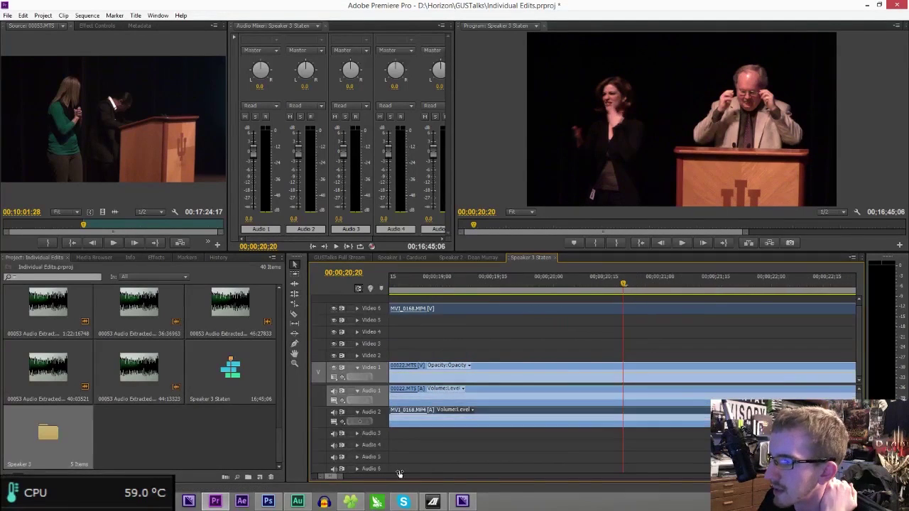
pyautogui.moveTo(564, 418); pyautogui.dragTo(531, 417)
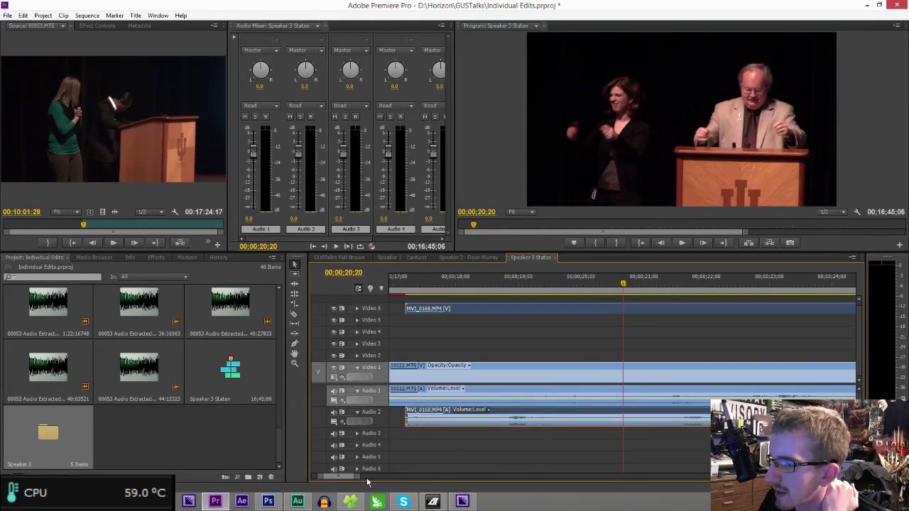
pyautogui.moveTo(361, 479); pyautogui.dragTo(410, 475)
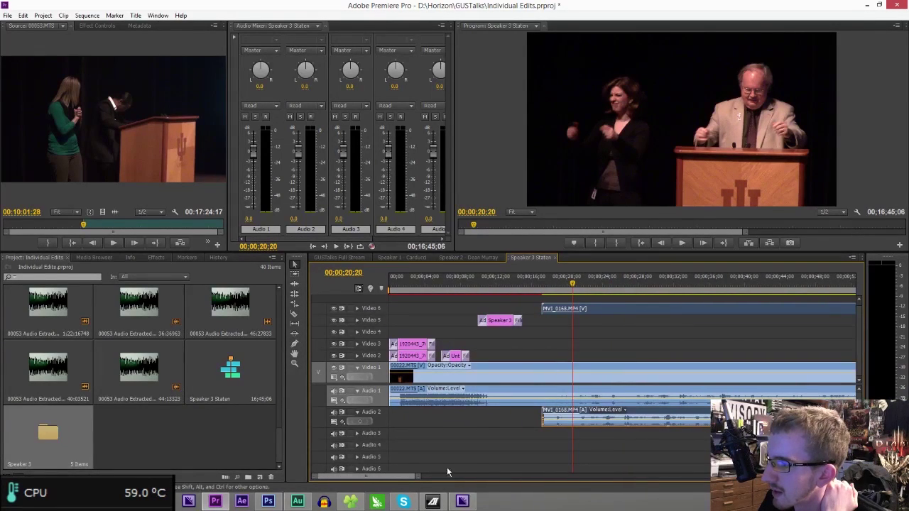
pyautogui.click(610, 412)
pyautogui.click(649, 413)
pyautogui.moveTo(651, 414); pyautogui.dragTo(687, 416)
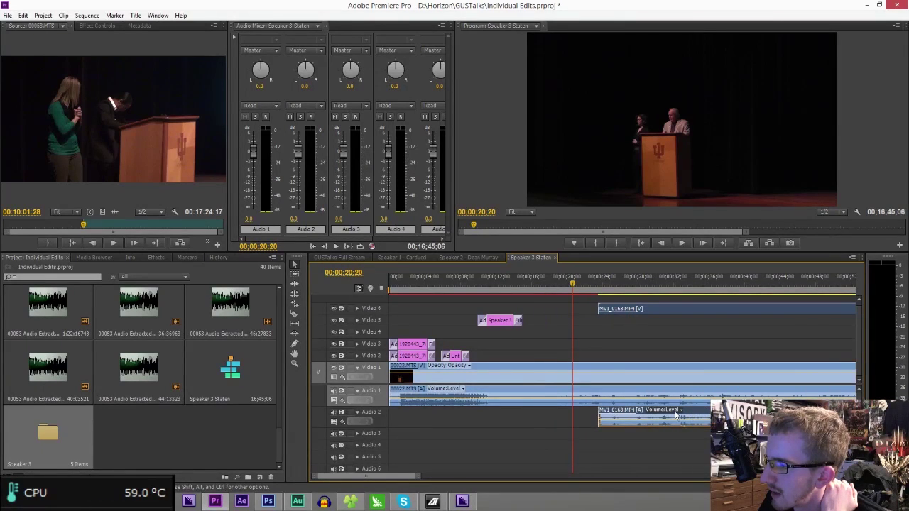
# - Nudge MVI_0168.MP4 frame by frame to sync with 00022.MTS, zoom out, and bring Chrome onscreen
pyautogui.click(614, 276)
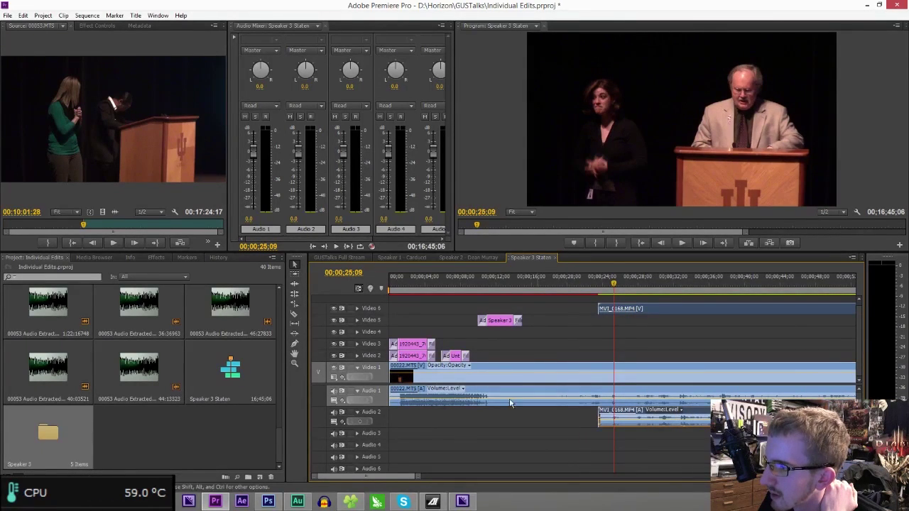
pyautogui.moveTo(416, 478); pyautogui.dragTo(357, 469)
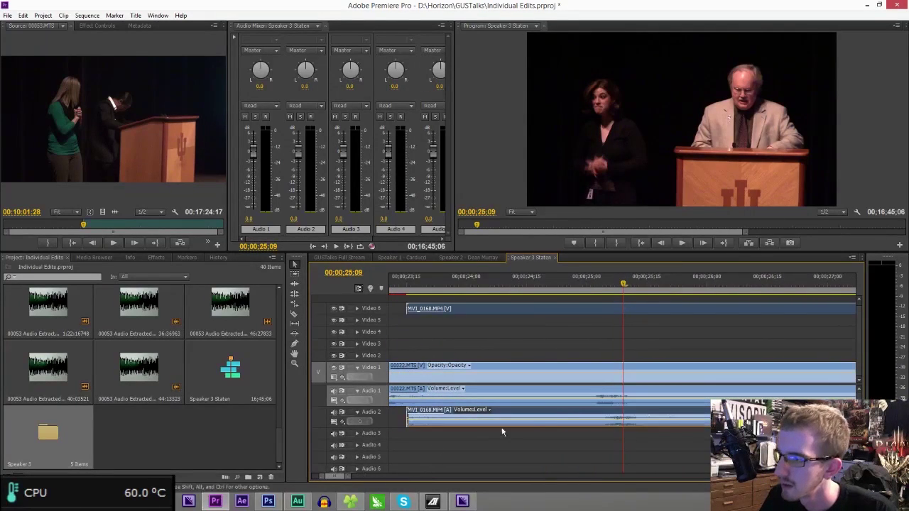
pyautogui.moveTo(575, 416); pyautogui.dragTo(564, 414)
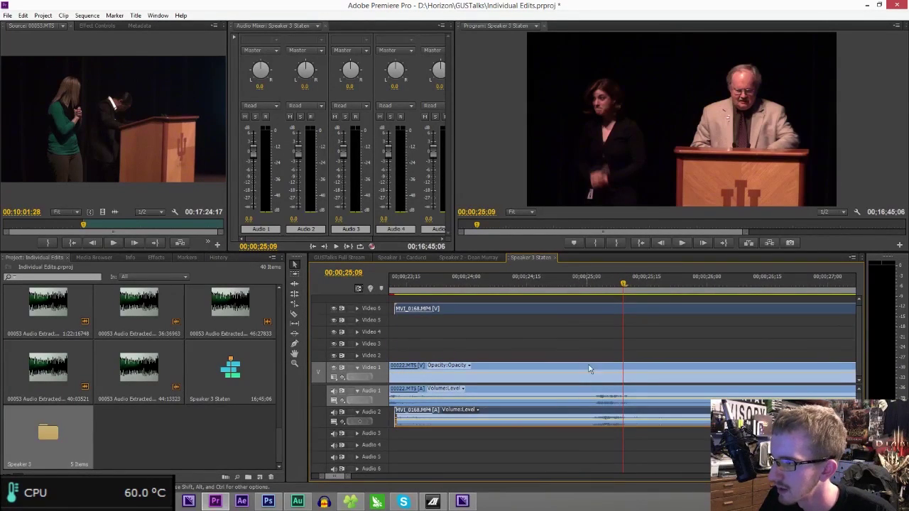
pyautogui.click(604, 284)
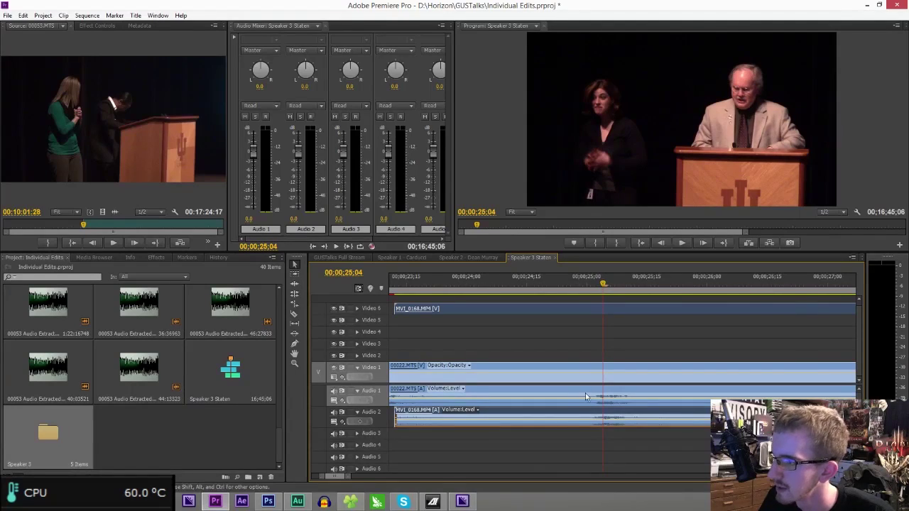
pyautogui.moveTo(615, 414); pyautogui.dragTo(620, 415)
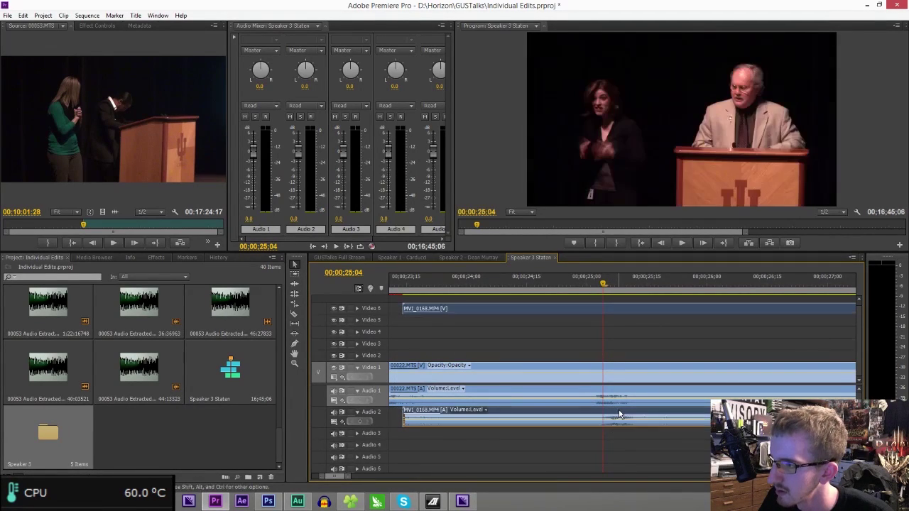
pyautogui.moveTo(348, 479); pyautogui.dragTo(341, 478)
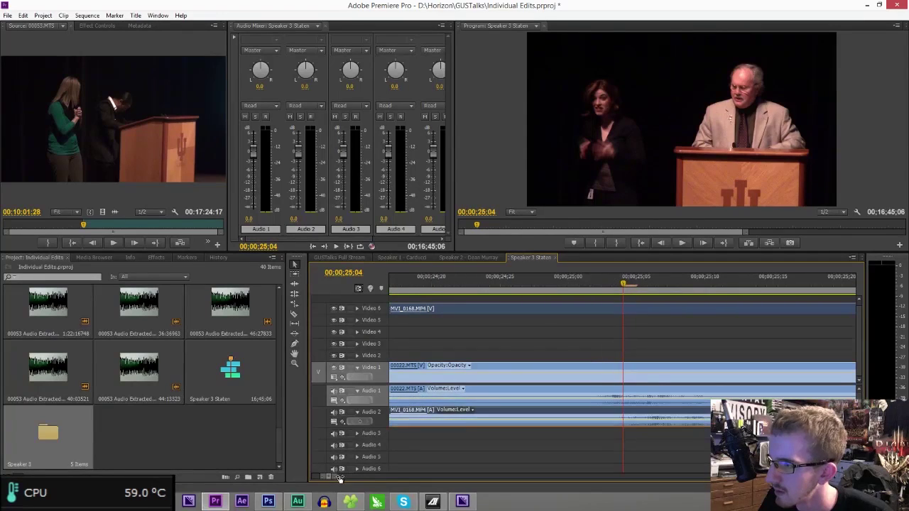
pyautogui.moveTo(652, 413); pyautogui.dragTo(645, 413)
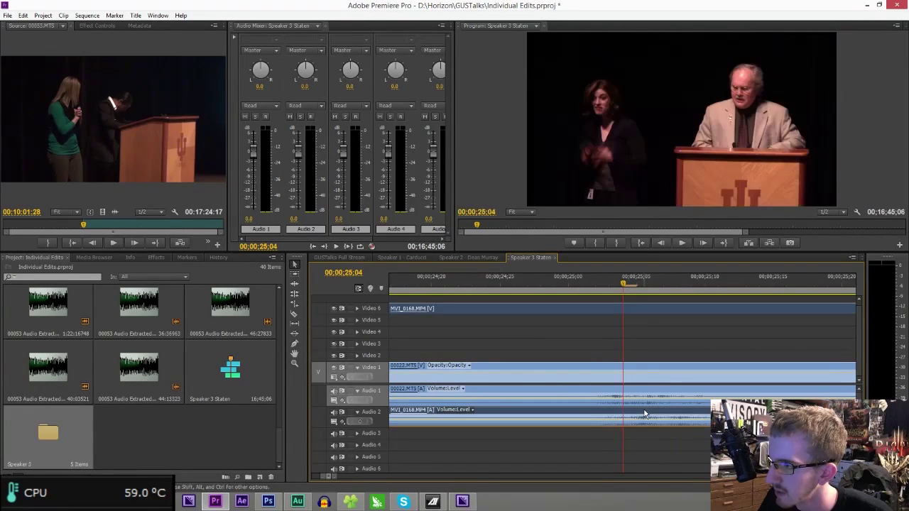
pyautogui.click(581, 289)
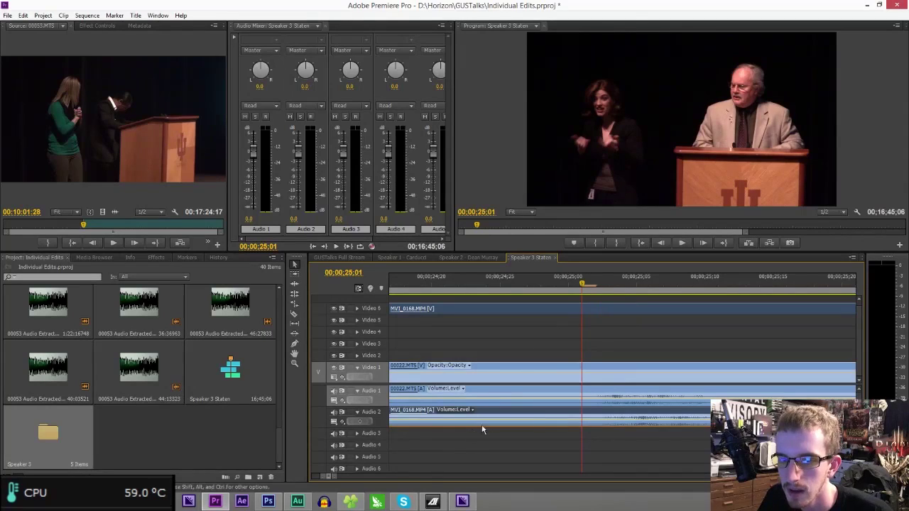
pyautogui.moveTo(334, 475); pyautogui.dragTo(432, 476)
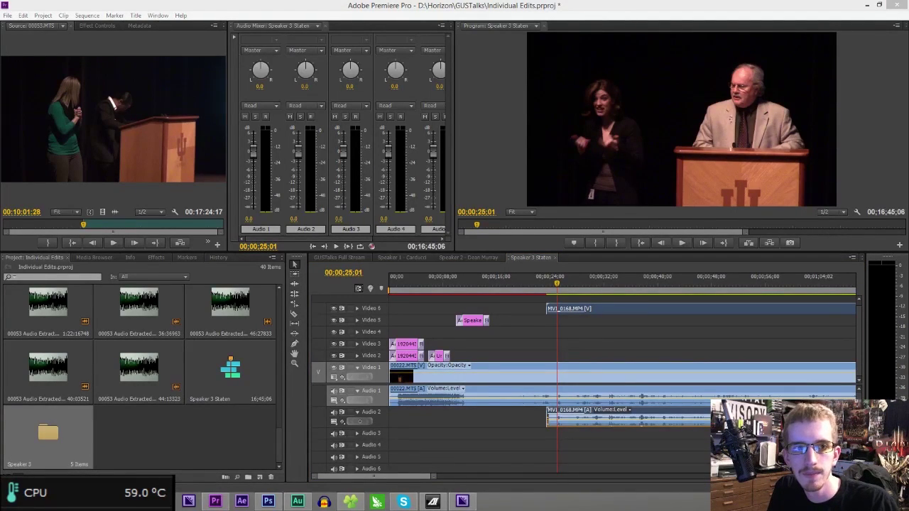
pyautogui.moveTo(0, 199); pyautogui.dragTo(320, 2)
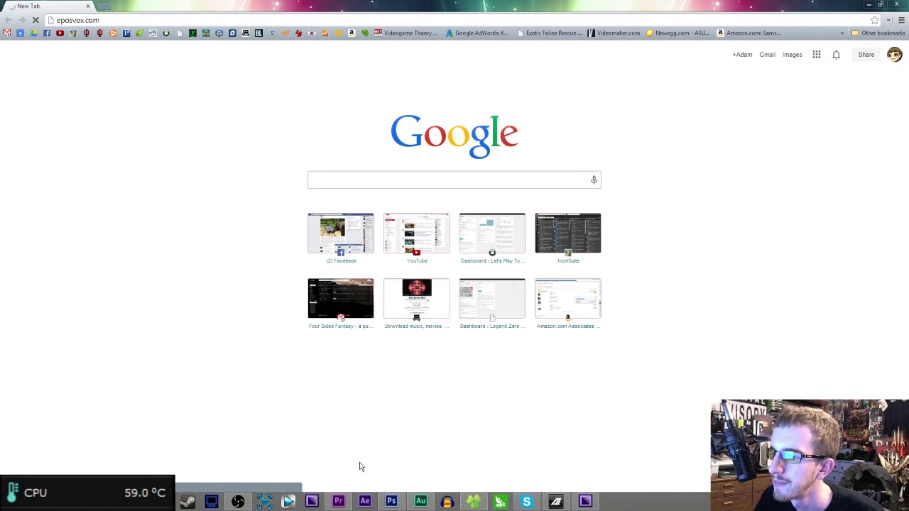
# - Switch to Premiere and back to Chrome, then select the address bar while eposvox.com loads
pyautogui.click(338, 502)
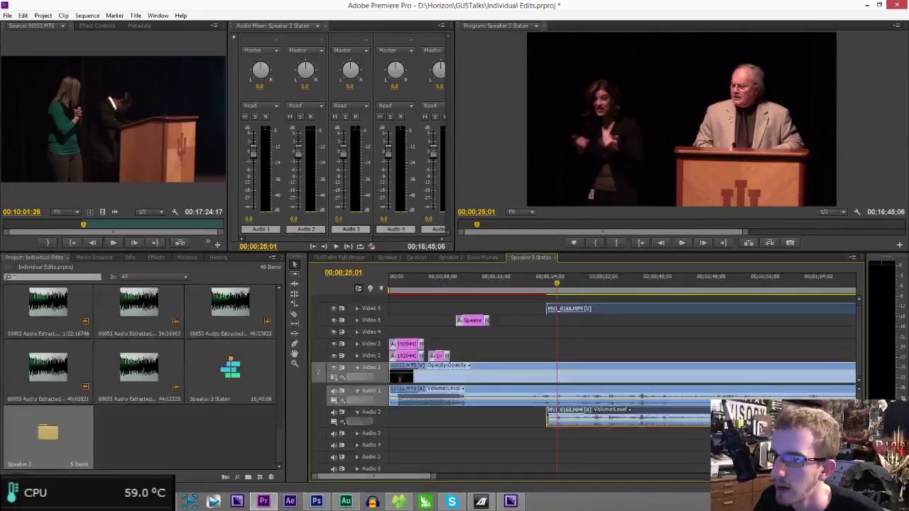
pyautogui.hotkey('alt', 'Tab')
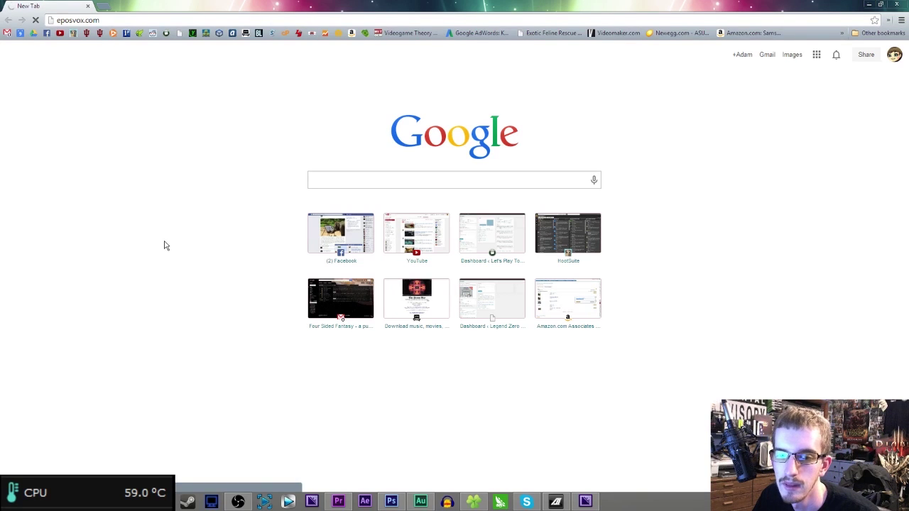
pyautogui.click(110, 19)
pyautogui.click(110, 24)
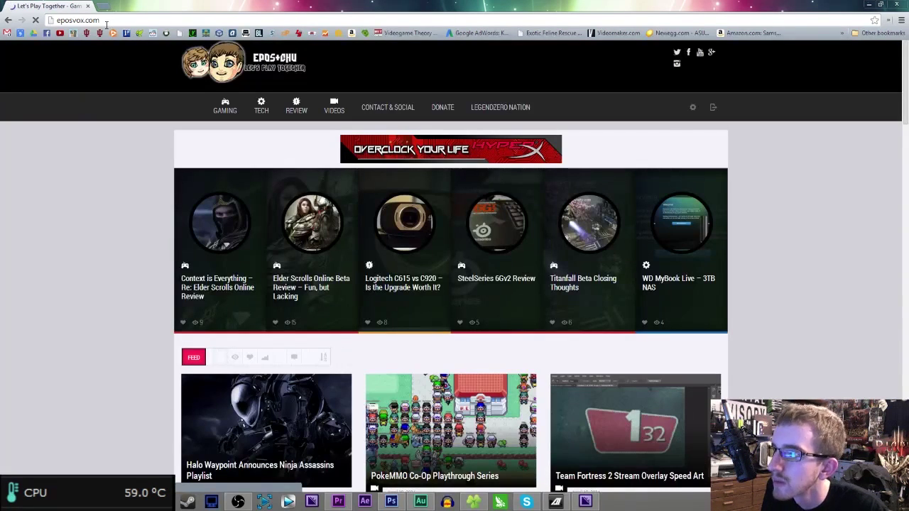
# - Open the eposvox.com Donate page from the site menu and scroll through it
pyautogui.moveTo(474, 121)
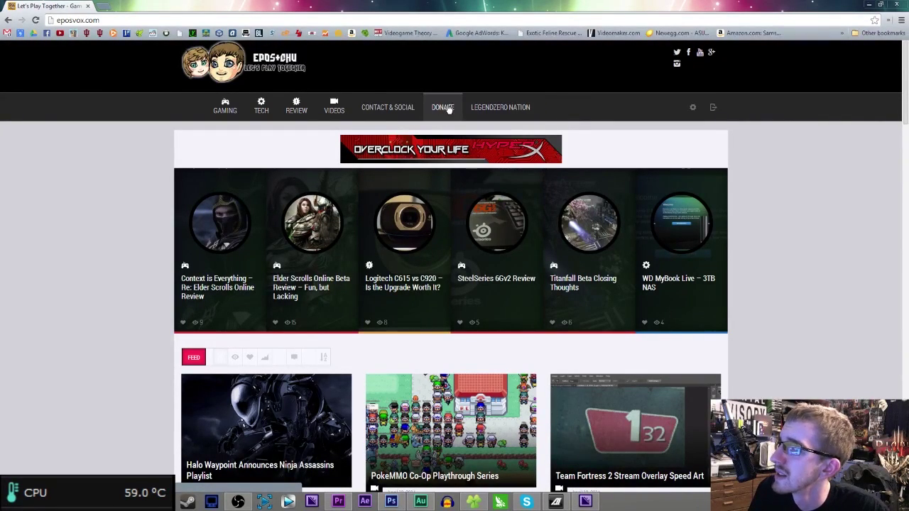
pyautogui.click(448, 111)
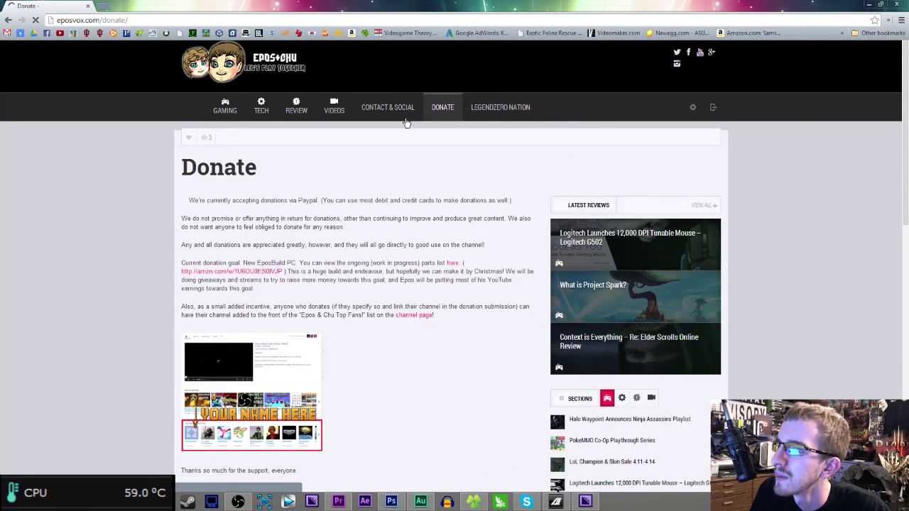
pyautogui.scroll(-2, 307, 304)
pyautogui.scroll(2, 307, 304)
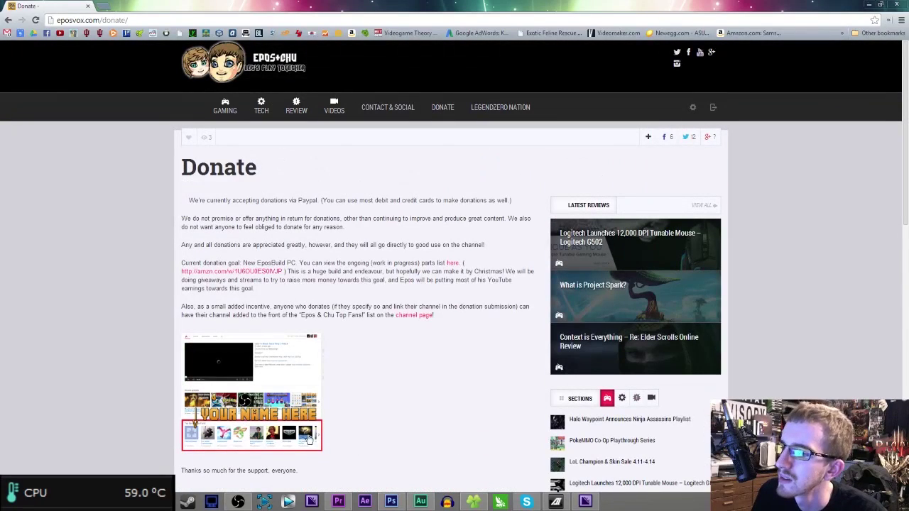
pyautogui.scroll(-3, 369, 314)
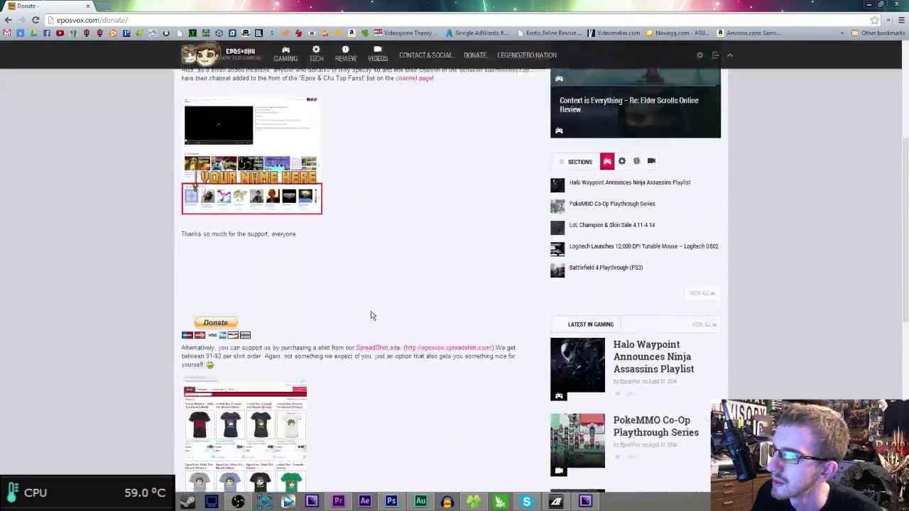
pyautogui.scroll(-2, 314, 311)
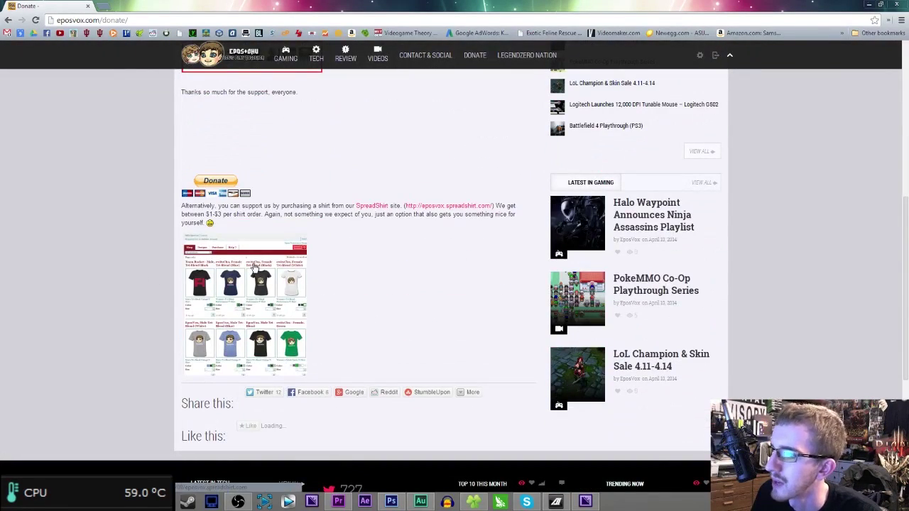
pyautogui.scroll(6, 260, 274)
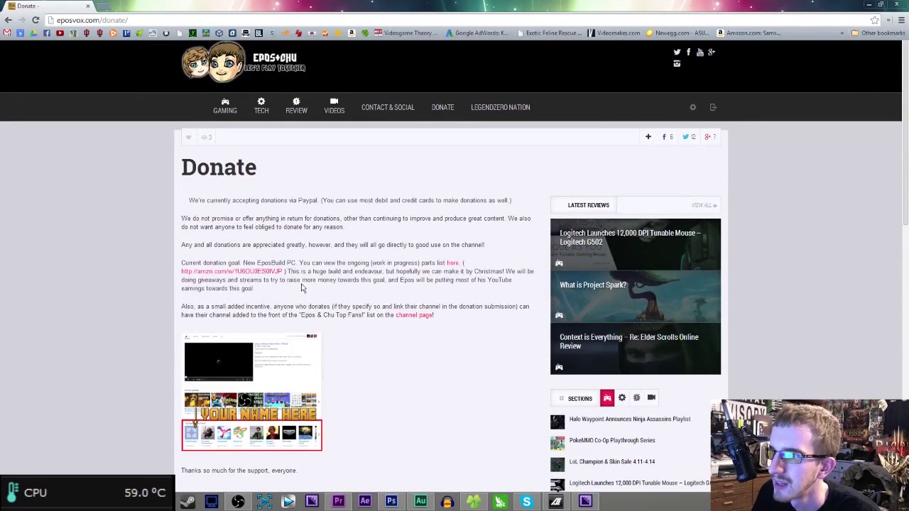
# - Clear a stray text selection, keep scrolling the Donate page, and select the address
pyautogui.moveTo(183, 202); pyautogui.dragTo(392, 268)
pyautogui.click(393, 302)
pyautogui.scroll(-5, 392, 312)
pyautogui.scroll(-3, 366, 403)
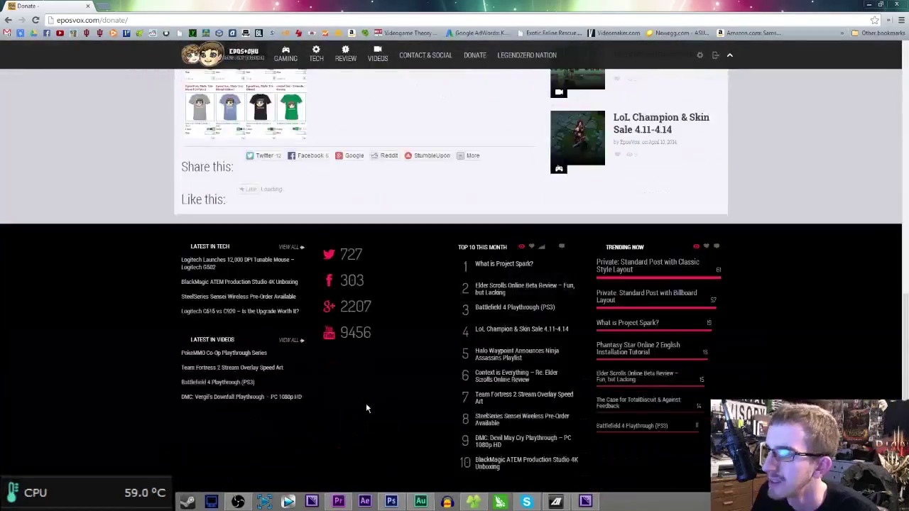
pyautogui.scroll(8, 365, 402)
pyautogui.scroll(-3, 366, 396)
pyautogui.scroll(3, 369, 392)
pyautogui.click(272, 21)
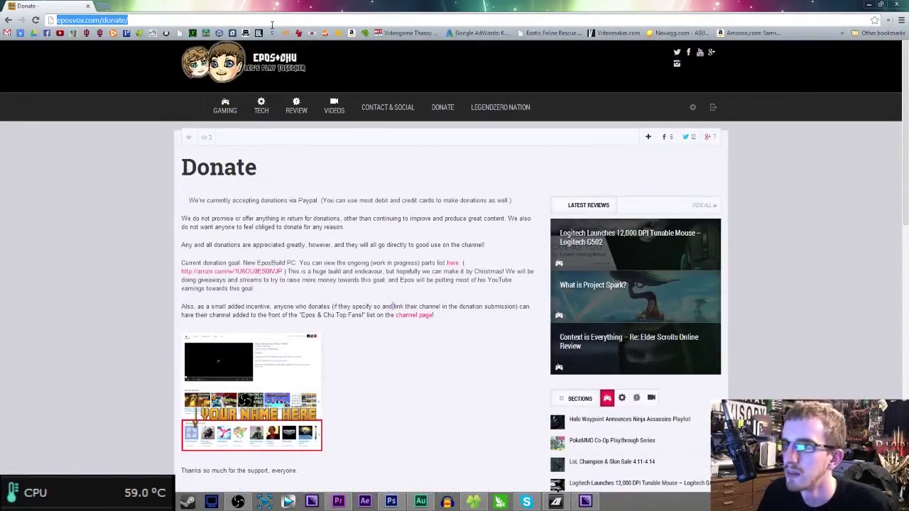
# - Go to the creator's Patreon page via the address suggestion and scroll its milestones
pyautogui.write('patrt')
pyautogui.press('BackSpace')
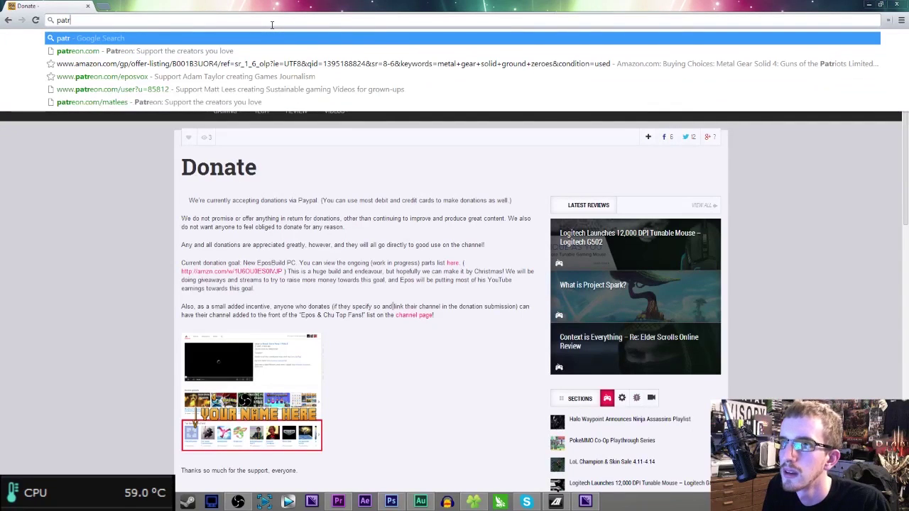
pyautogui.press('Down')
pyautogui.press('Down')
pyautogui.press('Down')
pyautogui.press('Return')
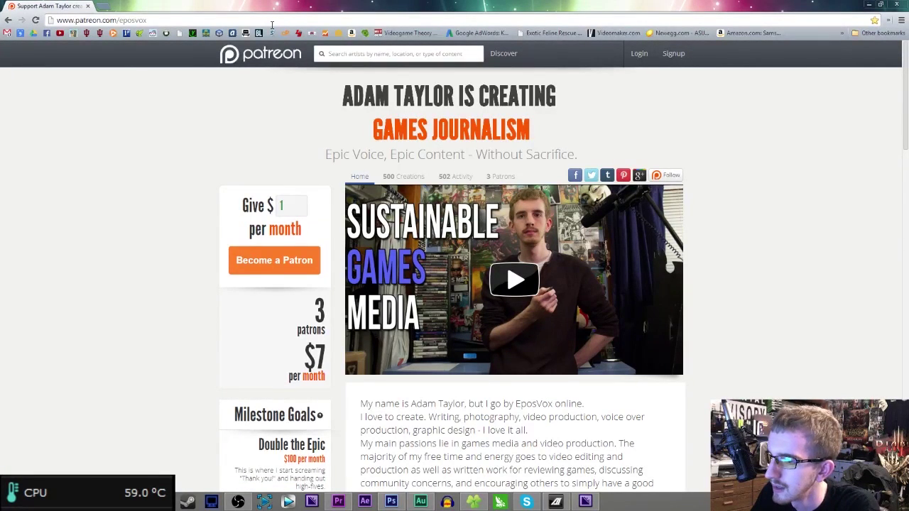
pyautogui.scroll(-14, 609, 228)
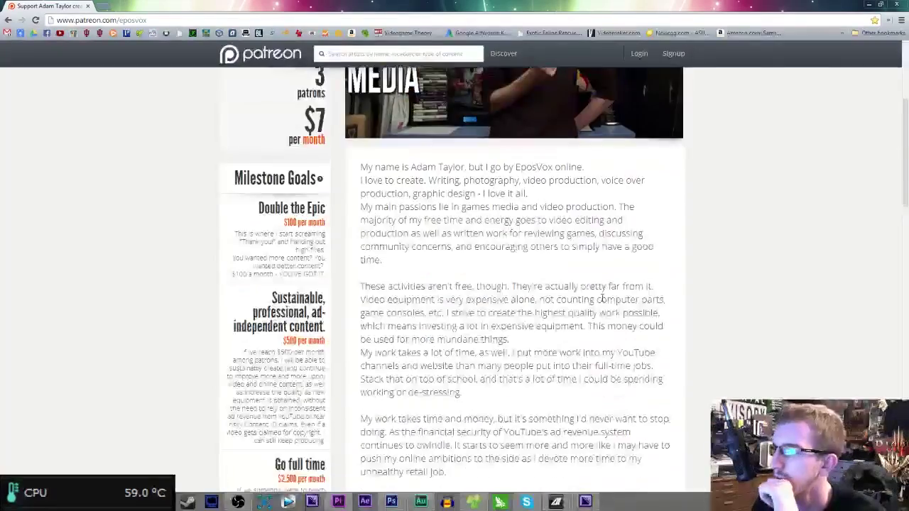
pyautogui.scroll(4, 644, 282)
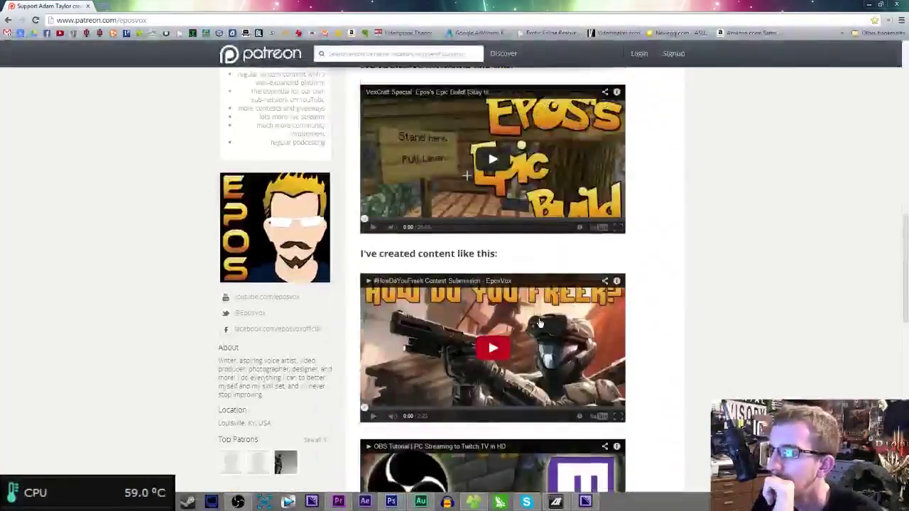
pyautogui.scroll(15, 644, 282)
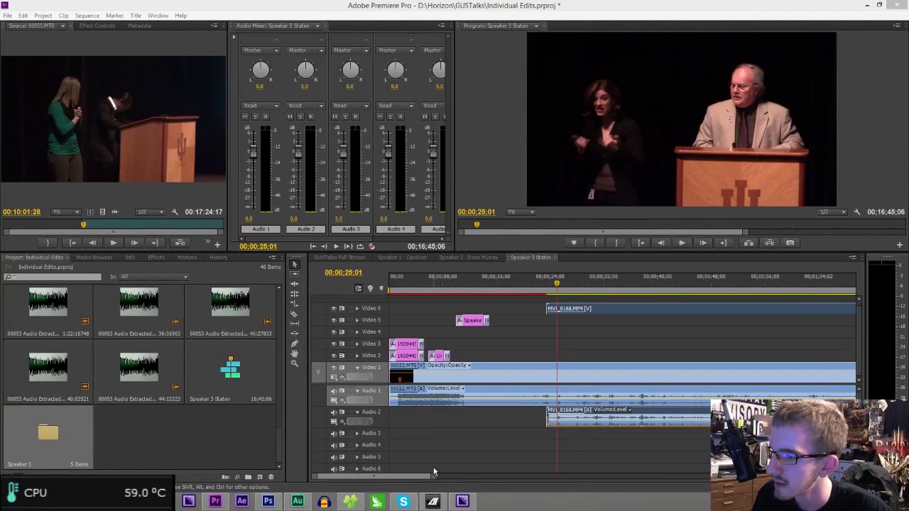
# - Play back the second camera, mute the Audio 2 track, and save the project
pyautogui.moveTo(431, 477)
pyautogui.mouseDown()
pyautogui.moveTo(402, 484)
pyautogui.moveTo(463, 471)
pyautogui.mouseUp()
pyautogui.press('space')
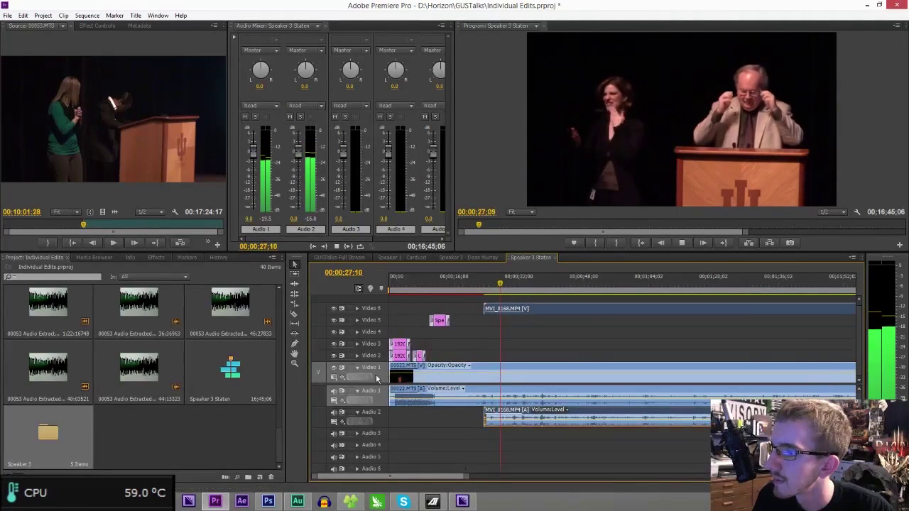
pyautogui.click(333, 412)
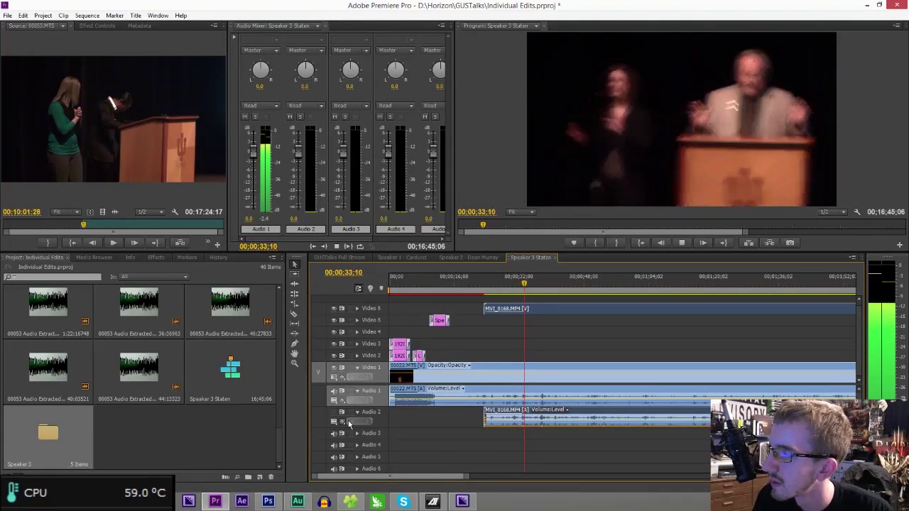
pyautogui.rightClick(348, 420)
pyautogui.click(510, 14)
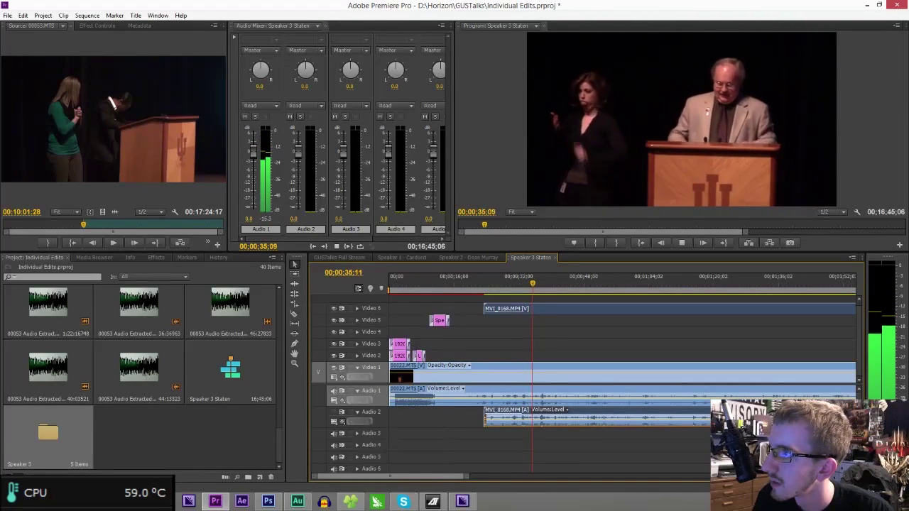
pyautogui.press('space')
pyautogui.hotkey('ctrl', 's')
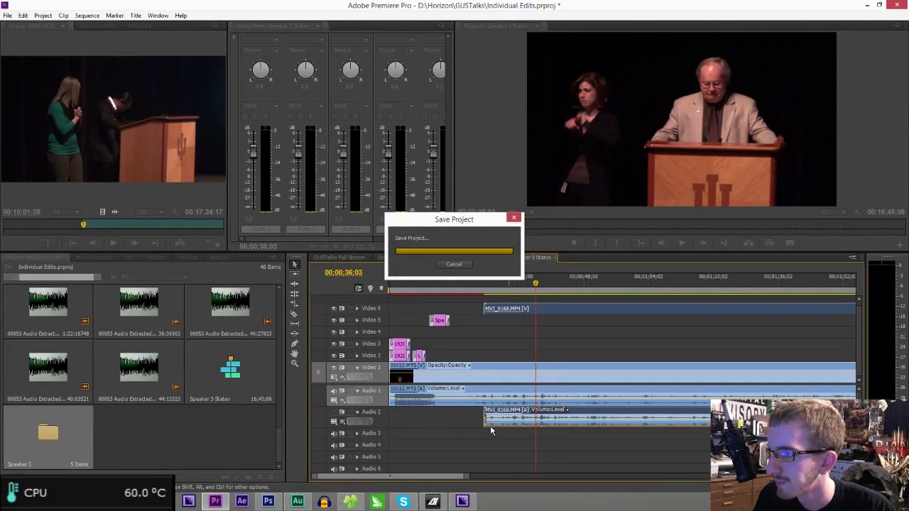
# - Trim the MVI_0168 clip's start to the playhead near 00;00;27 and review it
pyautogui.click(489, 308)
pyautogui.moveTo(489, 308); pyautogui.dragTo(537, 308)
pyautogui.press('space')
pyautogui.click(501, 283)
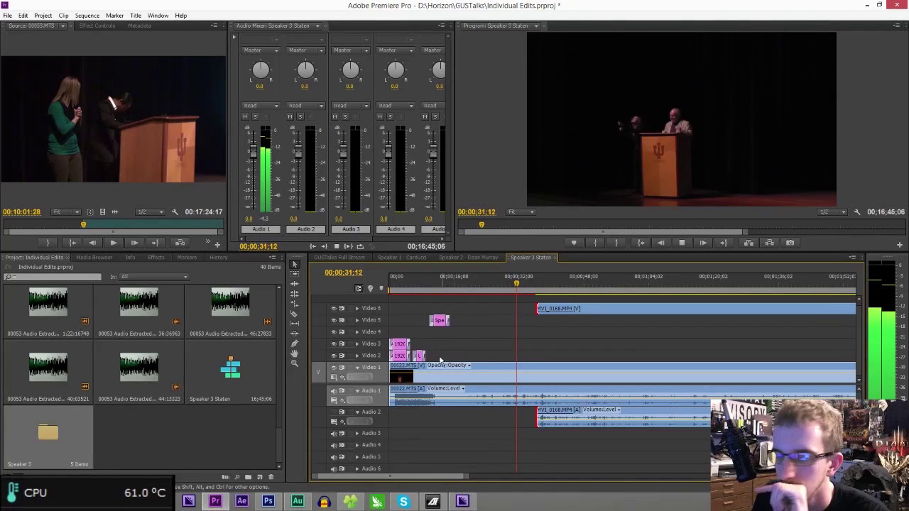
pyautogui.click(397, 284)
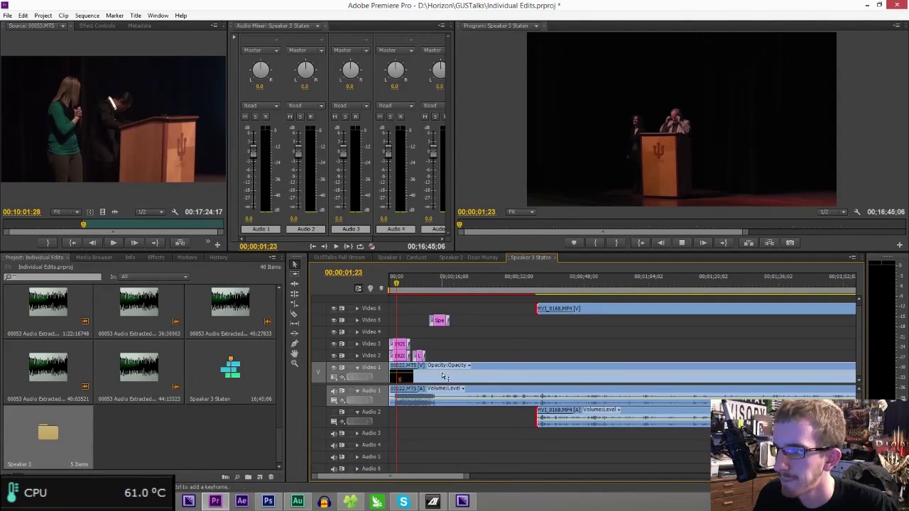
# - Cut the 00022.MTS clip near its start and play from the cut
pyautogui.click(441, 370)
pyautogui.press('space')
pyautogui.press('space')
pyautogui.click(425, 402)
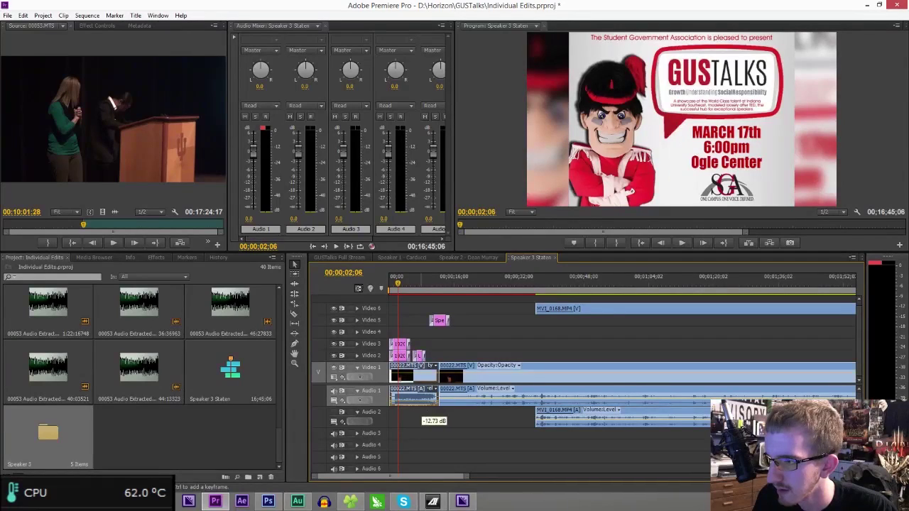
pyautogui.press('space')
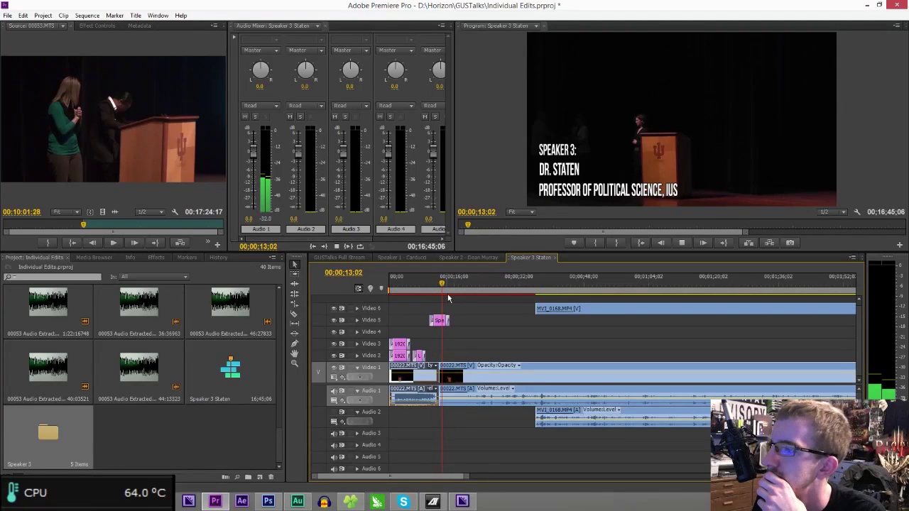
# - Undo a trial trim of the next 00022.MTS piece and find where the Speaker 3 title appears
pyautogui.moveTo(445, 374)
pyautogui.mouseDown()
pyautogui.moveTo(468, 378)
pyautogui.moveTo(453, 373)
pyautogui.mouseUp()
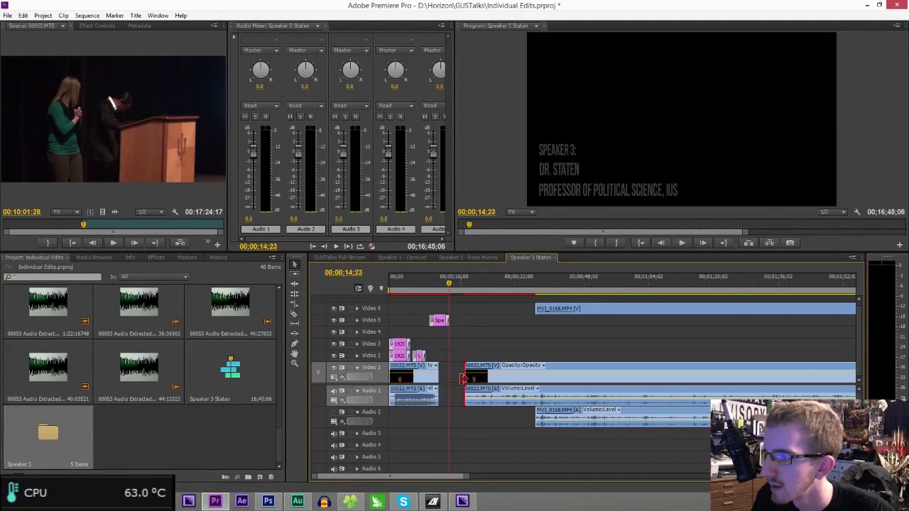
pyautogui.hotkey('ctrl', 'z')
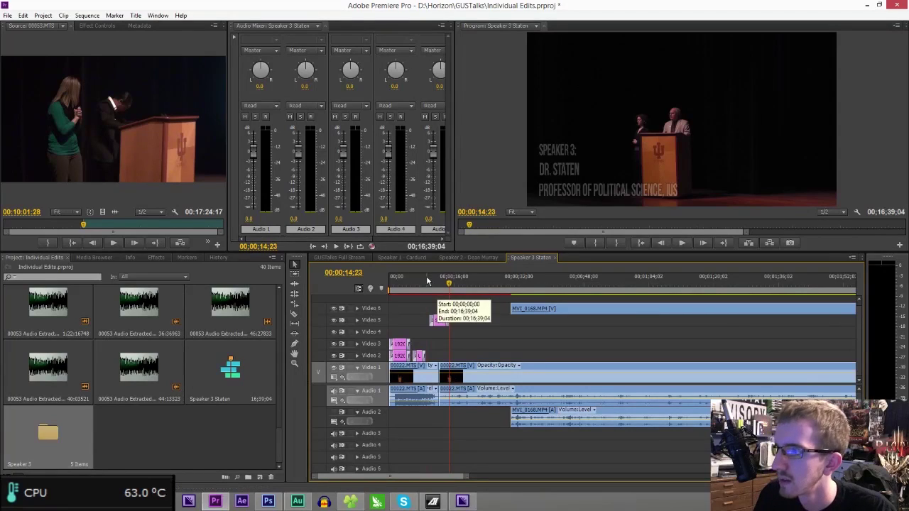
pyautogui.click(426, 277)
pyautogui.press('space')
pyautogui.moveTo(436, 284); pyautogui.dragTo(447, 284)
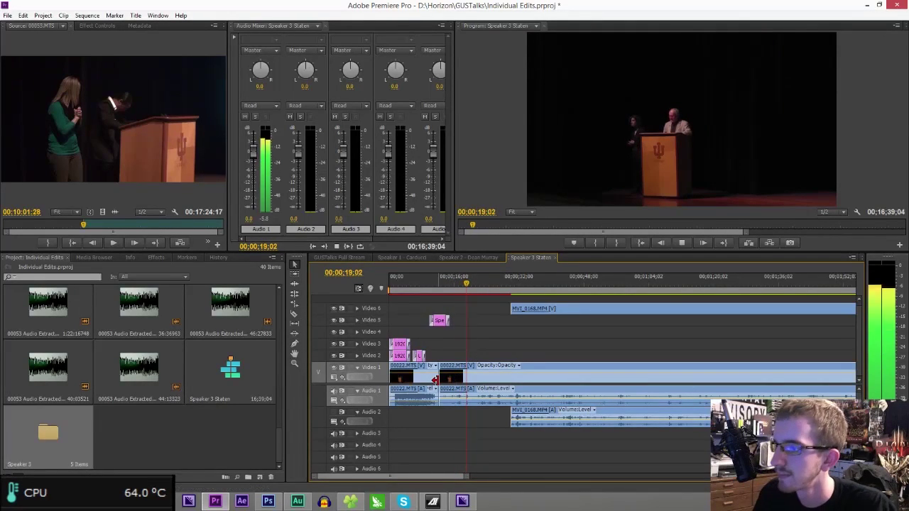
pyautogui.press('space')
# - Trim the second 00022.MTS piece later, close the gap, and add a Cross Dissolve at the join
pyautogui.moveTo(445, 380); pyautogui.dragTo(450, 380)
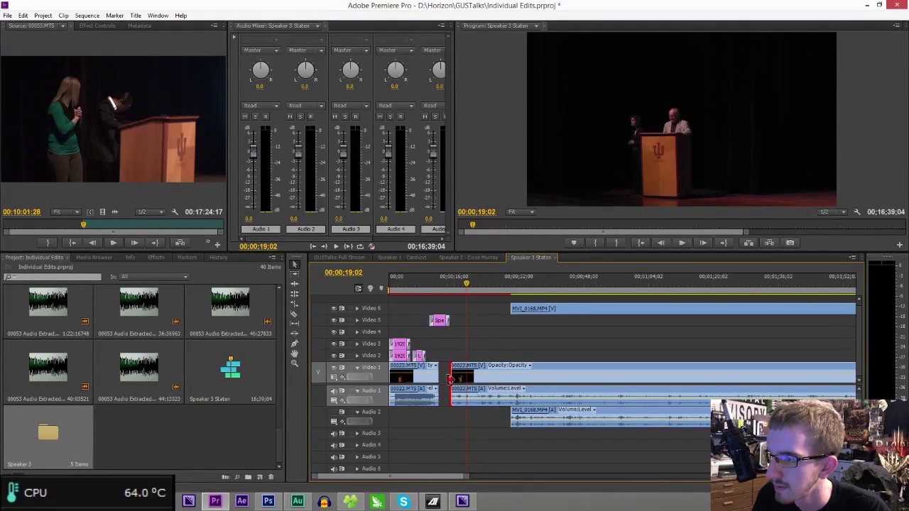
pyautogui.click(445, 380)
pyautogui.press('Delete')
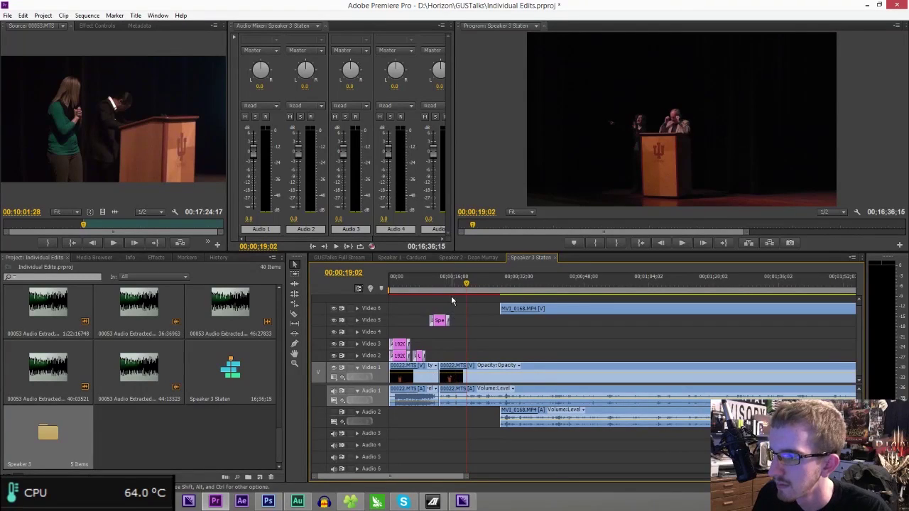
pyautogui.click(436, 278)
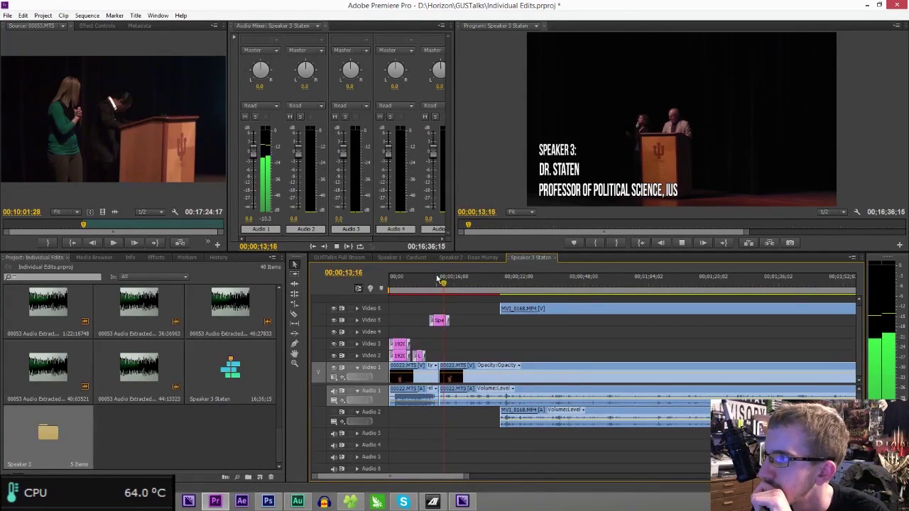
pyautogui.click(150, 257)
pyautogui.moveTo(51, 391); pyautogui.dragTo(403, 383)
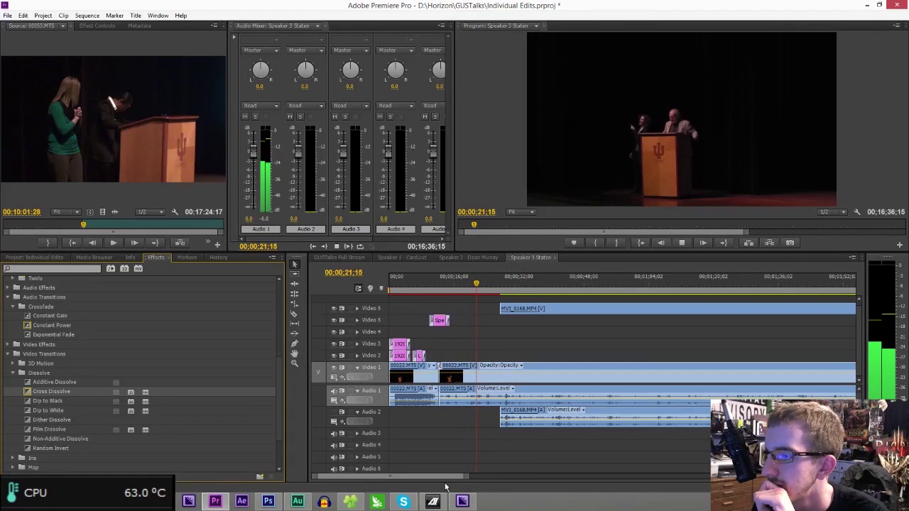
# - Zoom the timeline in around 00;00;27 and play from the MVI_0168 clip's start
pyautogui.moveTo(455, 478); pyautogui.dragTo(458, 478)
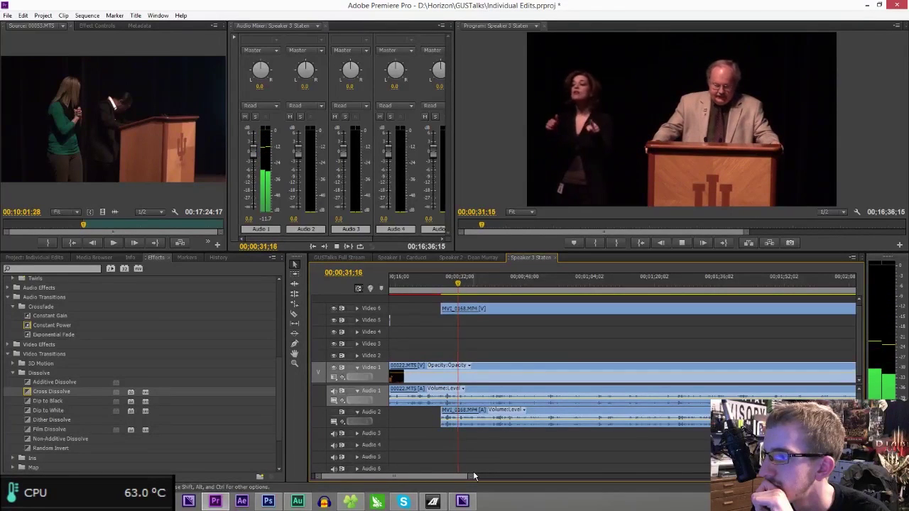
pyautogui.press('space')
pyautogui.moveTo(444, 285); pyautogui.dragTo(442, 288)
pyautogui.moveTo(471, 480); pyautogui.dragTo(430, 459)
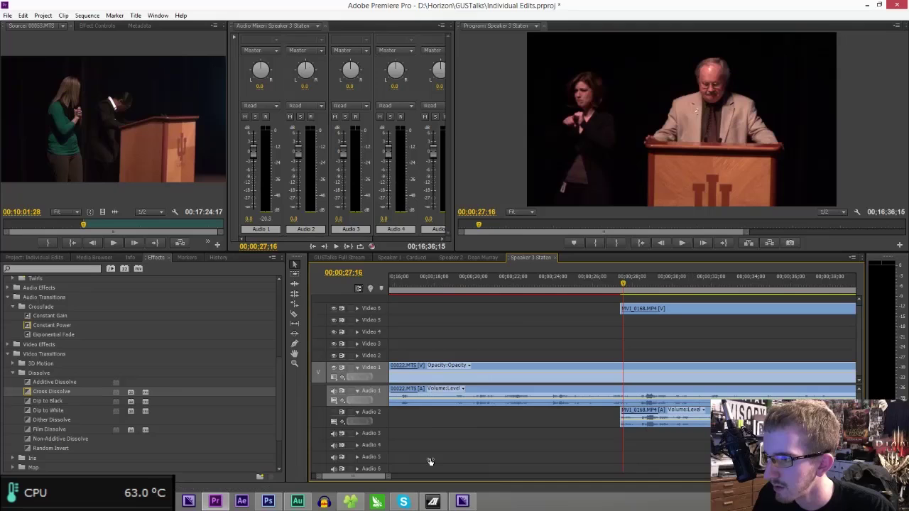
pyautogui.press('space')
pyautogui.press('space')
# - Razor MVI_0168 and 00022.MTS at 00;00;28;22, delete the short MVI_0168 piece, and save
pyautogui.press('c')
pyautogui.click(637, 396)
pyautogui.click(638, 396)
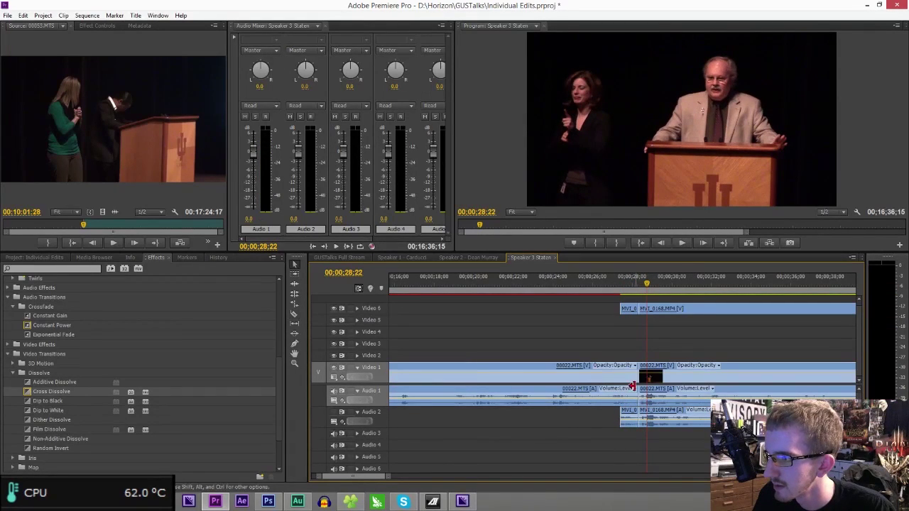
pyautogui.click(628, 312)
pyautogui.press('Delete')
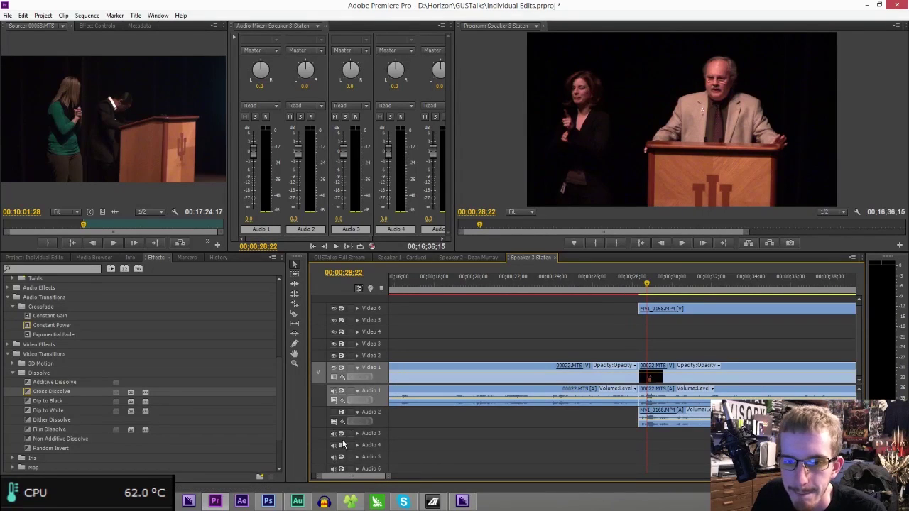
pyautogui.moveTo(390, 478); pyautogui.dragTo(578, 474)
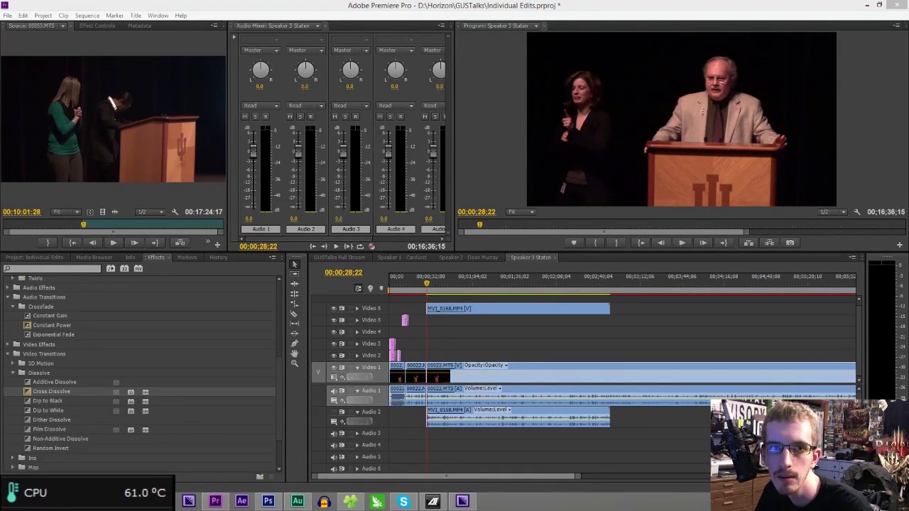
pyautogui.hotkey('ctrl', 's')
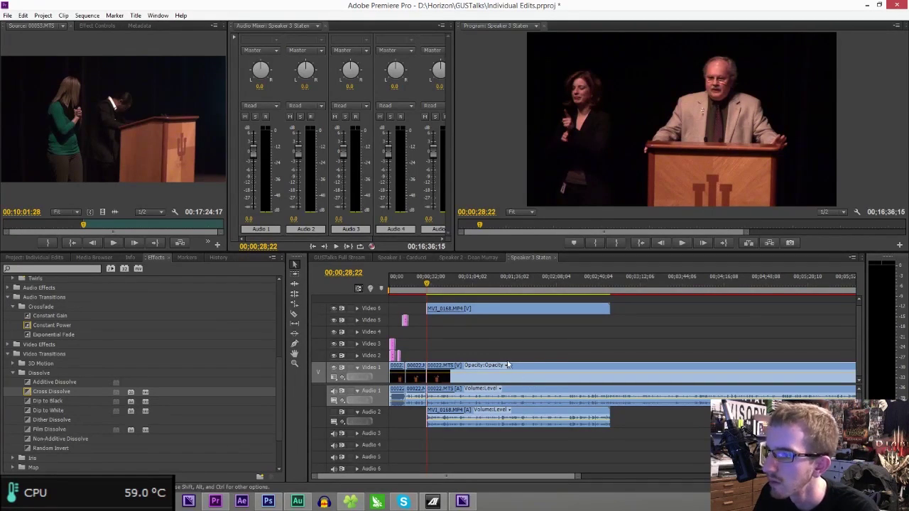
# - Review playback and razor both the MVI_0168 and 00022.MTS clips at 00;01;05;02
pyautogui.click(444, 282)
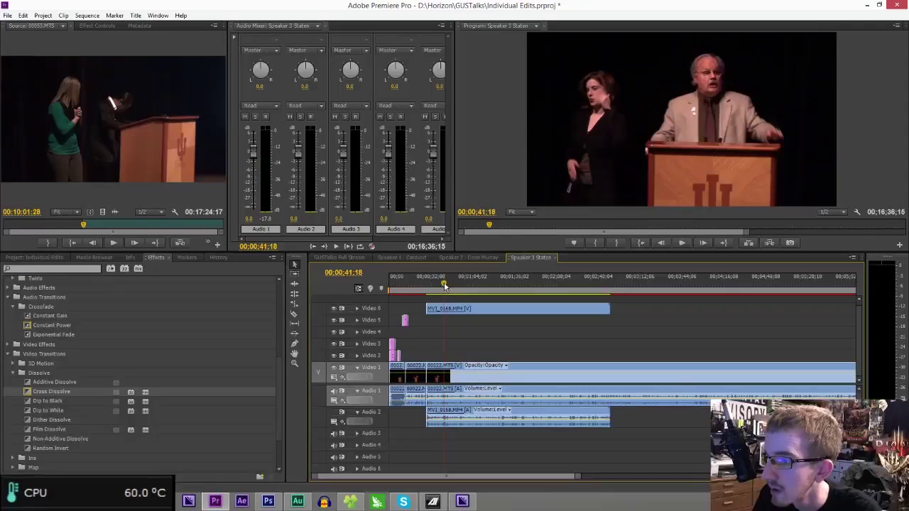
pyautogui.press('space')
pyautogui.moveTo(580, 477); pyautogui.dragTo(517, 476)
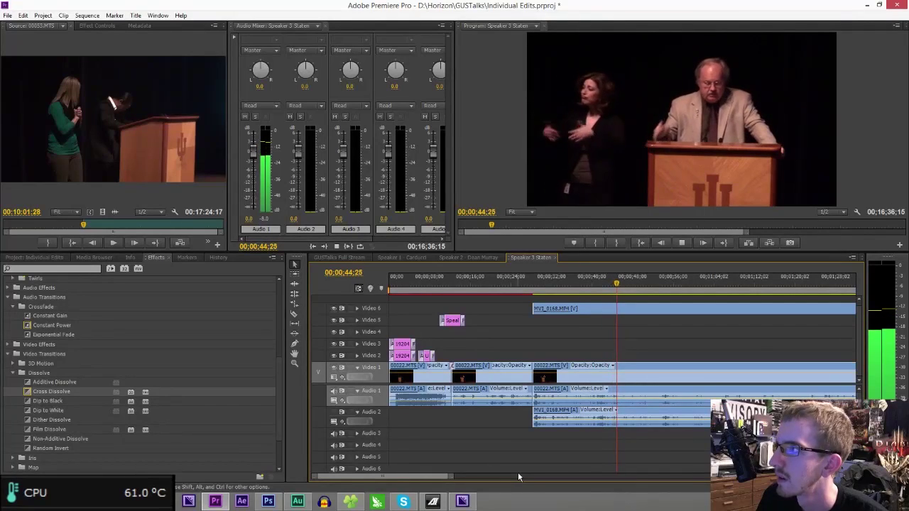
pyautogui.moveTo(440, 477); pyautogui.dragTo(444, 479)
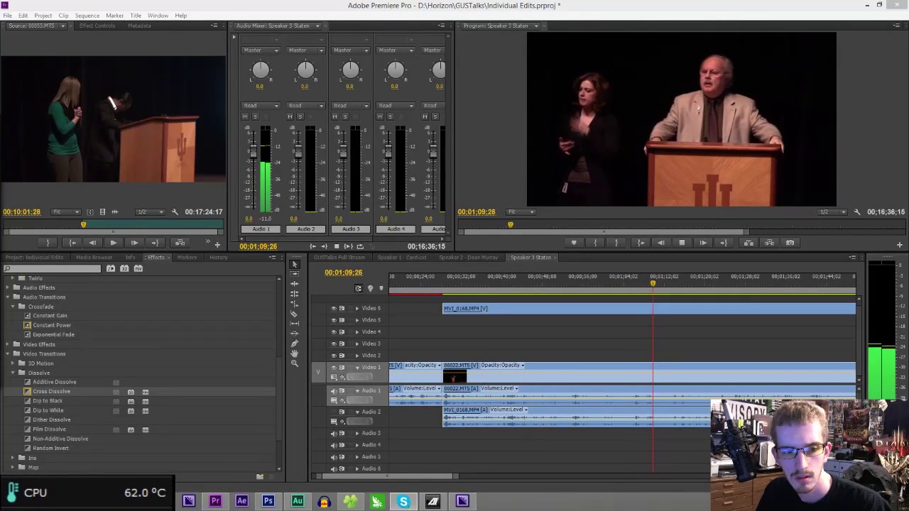
pyautogui.click(657, 316)
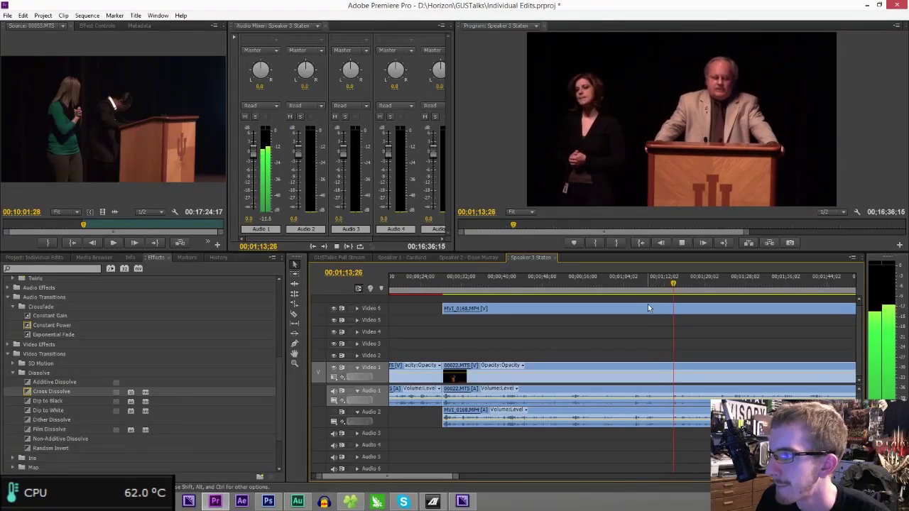
pyautogui.click(638, 284)
pyautogui.moveTo(635, 289); pyautogui.dragTo(630, 288)
pyautogui.press('c')
pyautogui.click(631, 411)
pyautogui.click(632, 373)
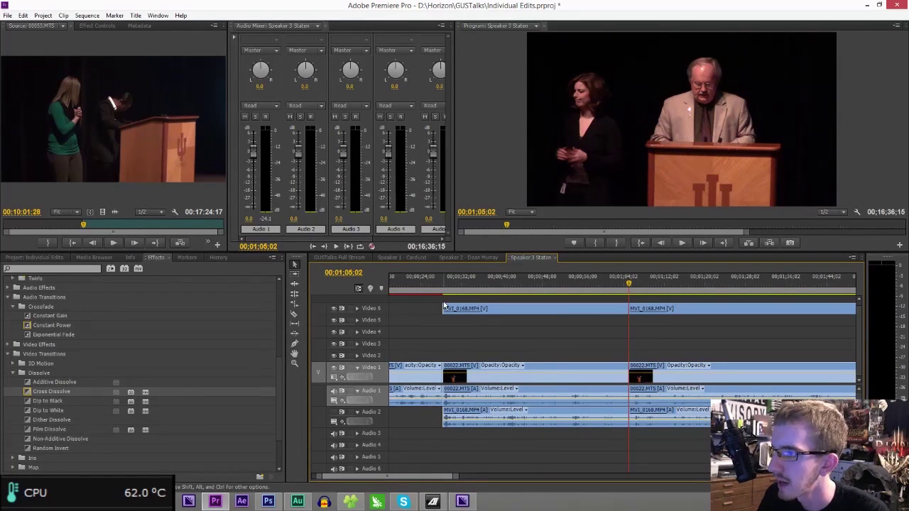
# - Delete the clip pieces between 00;00;28;22 and 00;01;05;02, close the gap, and save
pyautogui.moveTo(447, 301); pyautogui.dragTo(515, 453)
pyautogui.press('Delete')
pyautogui.click(514, 373)
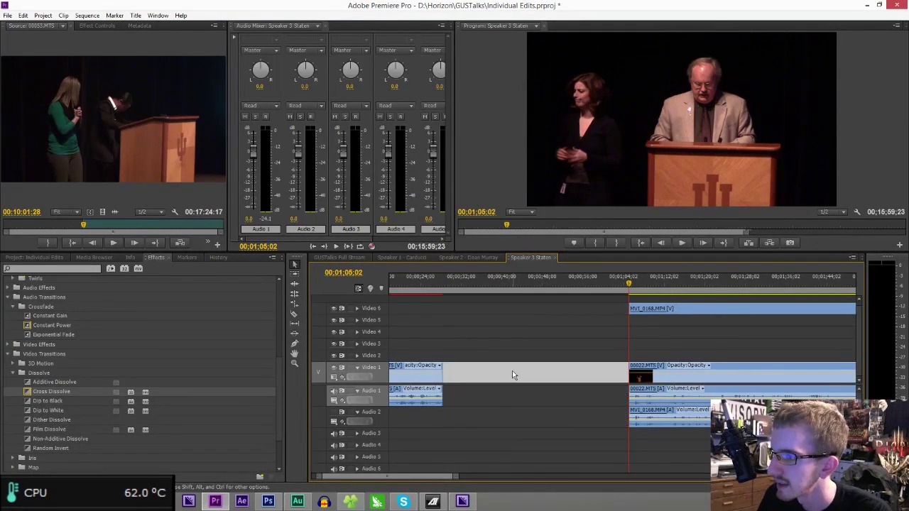
pyautogui.press('Delete')
pyautogui.click(439, 278)
pyautogui.hotkey('ctrl', 's')
pyautogui.moveTo(458, 475); pyautogui.dragTo(845, 474)
pyautogui.moveTo(715, 476); pyautogui.dragTo(673, 476)
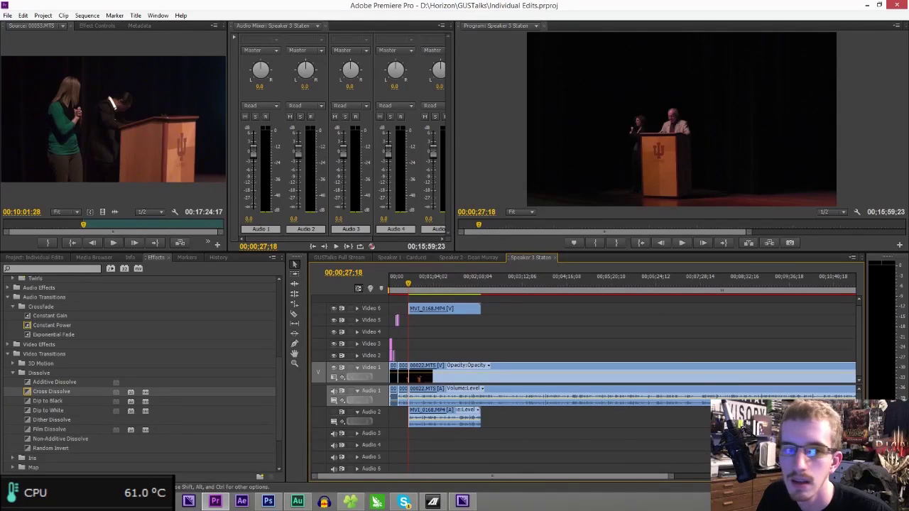
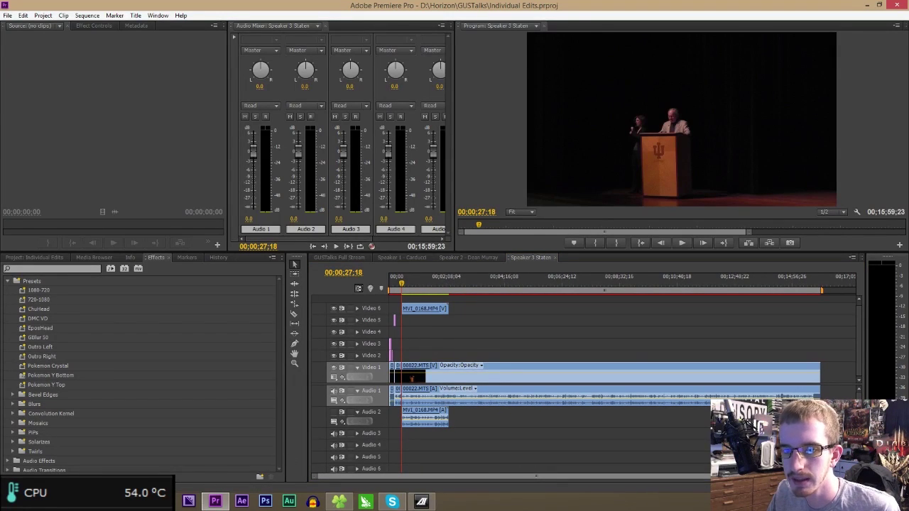
# - Place MVI_0169 and MVI_0170 on Video 6 after MVI_0168, moving their audio up to Audio 2
pyautogui.moveTo(6, 273); pyautogui.dragTo(535, 313)
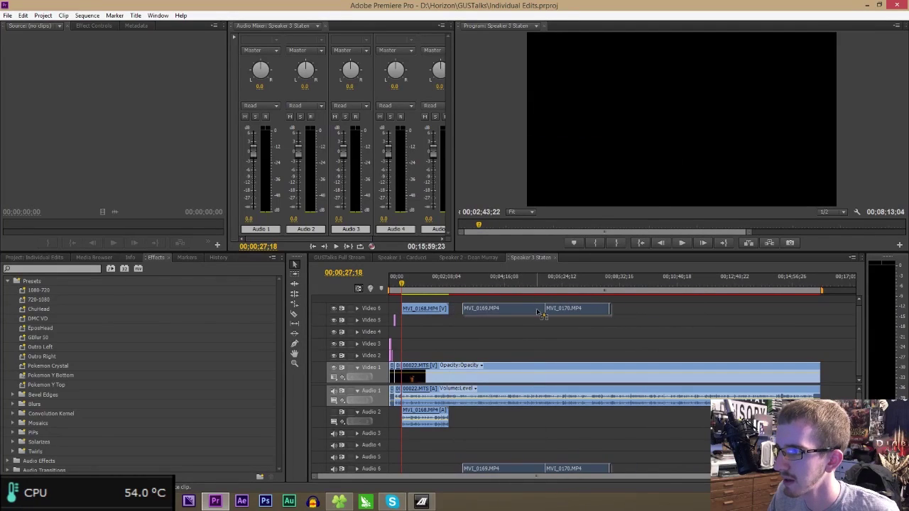
pyautogui.click(501, 454)
pyautogui.moveTo(520, 469); pyautogui.dragTo(527, 419)
pyautogui.rightClick(526, 419)
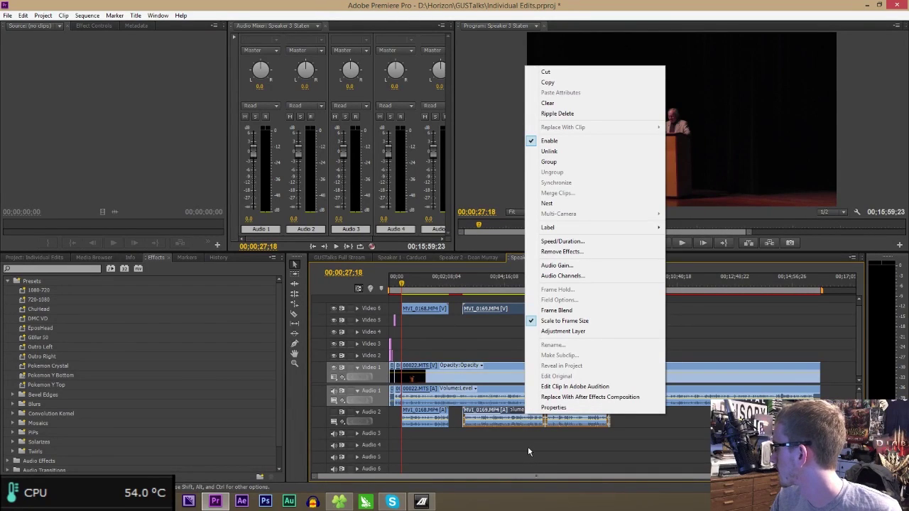
pyautogui.click(474, 290)
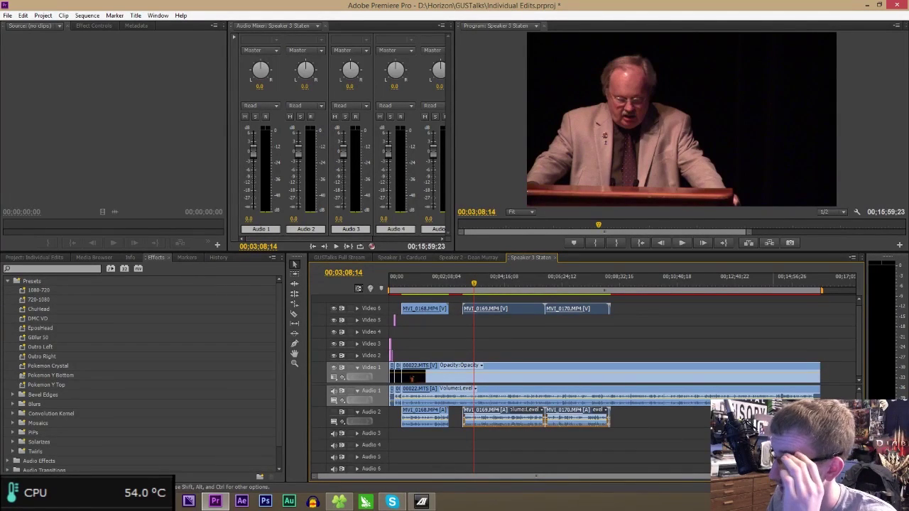
# - Slide MVI_0169 earlier, then later, around 3:46 to match its waveform to Audio 1
pyautogui.moveTo(752, 477); pyautogui.dragTo(645, 469)
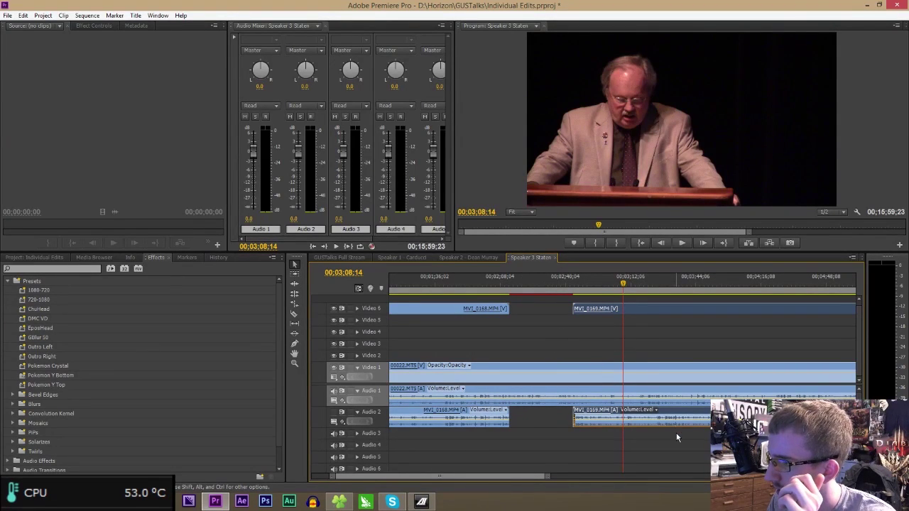
pyautogui.moveTo(677, 413)
pyautogui.mouseDown()
pyautogui.moveTo(657, 411)
pyautogui.moveTo(664, 415)
pyautogui.mouseUp()
pyautogui.click(701, 285)
pyautogui.moveTo(702, 285); pyautogui.dragTo(700, 285)
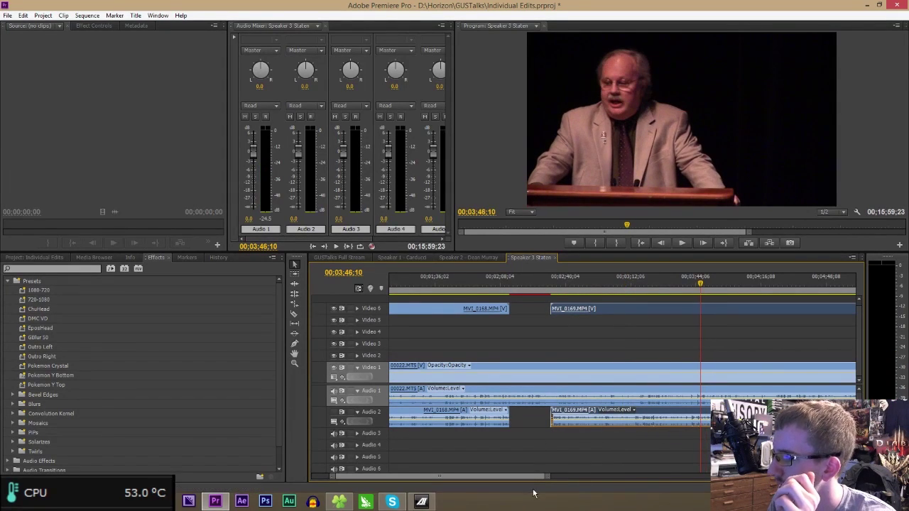
pyautogui.press('=')
pyautogui.press('=')
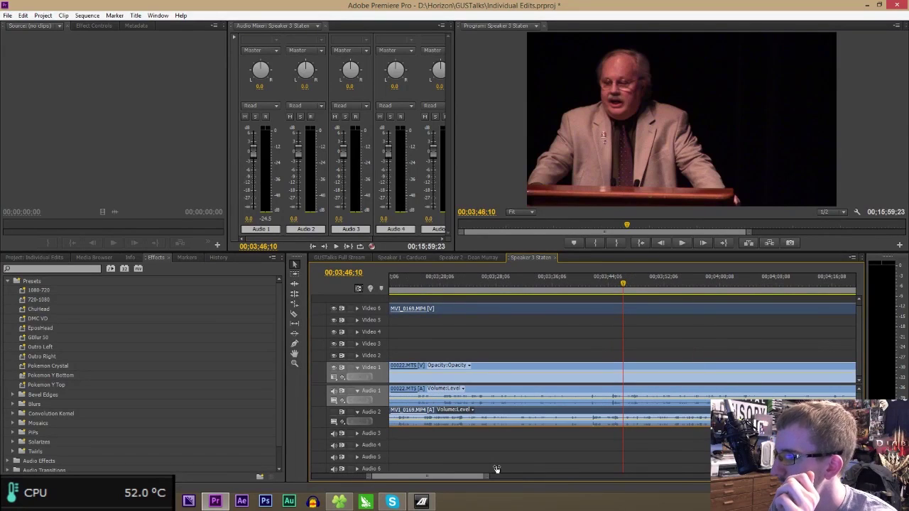
pyautogui.moveTo(601, 418); pyautogui.dragTo(621, 413)
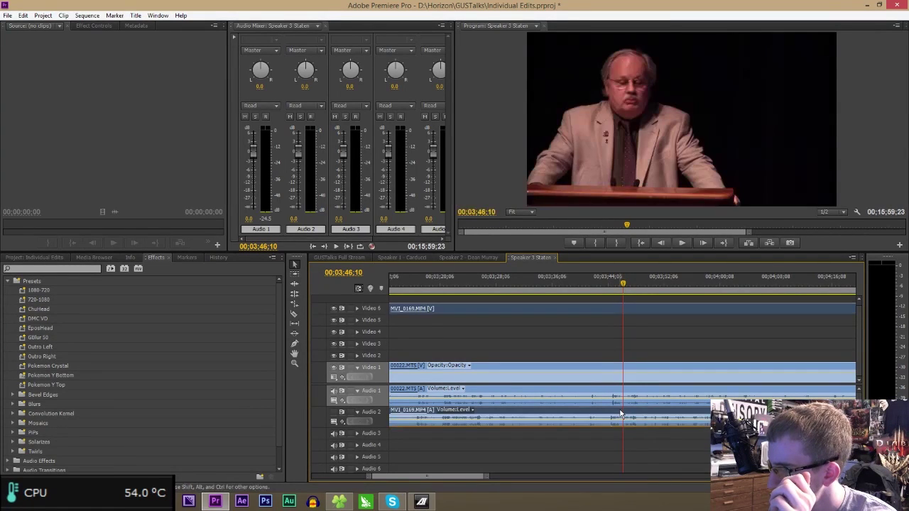
# - Play back around MVI_0169 at frame-level zoom to check its audio sync
pyautogui.press('j')
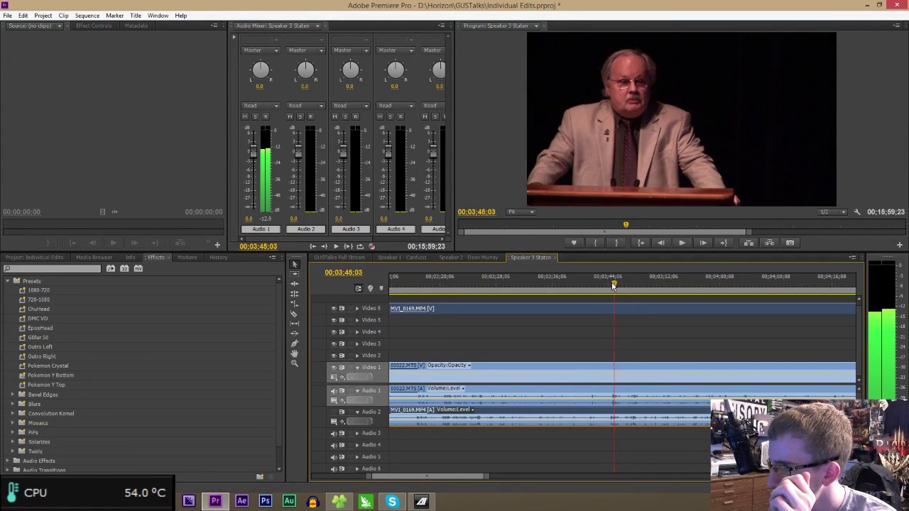
pyautogui.press('=')
pyautogui.press('=')
pyautogui.press('=')
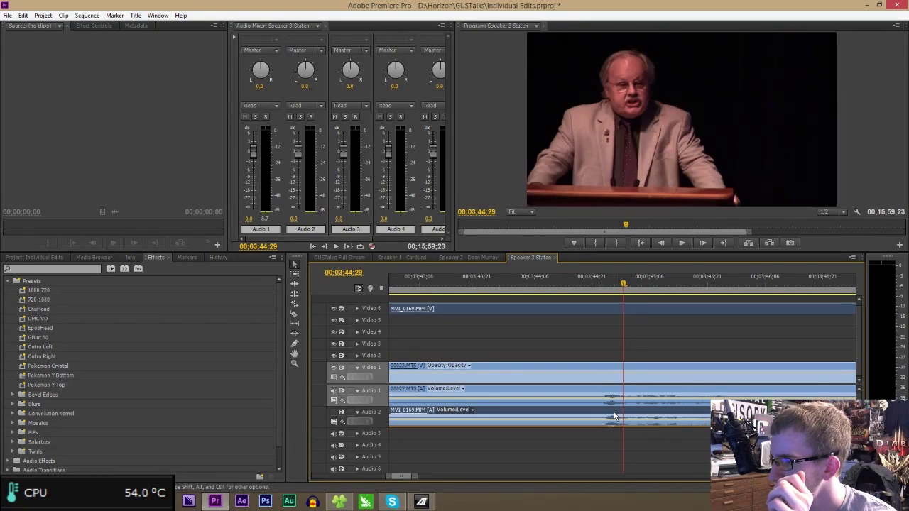
pyautogui.click(603, 285)
pyautogui.press('space')
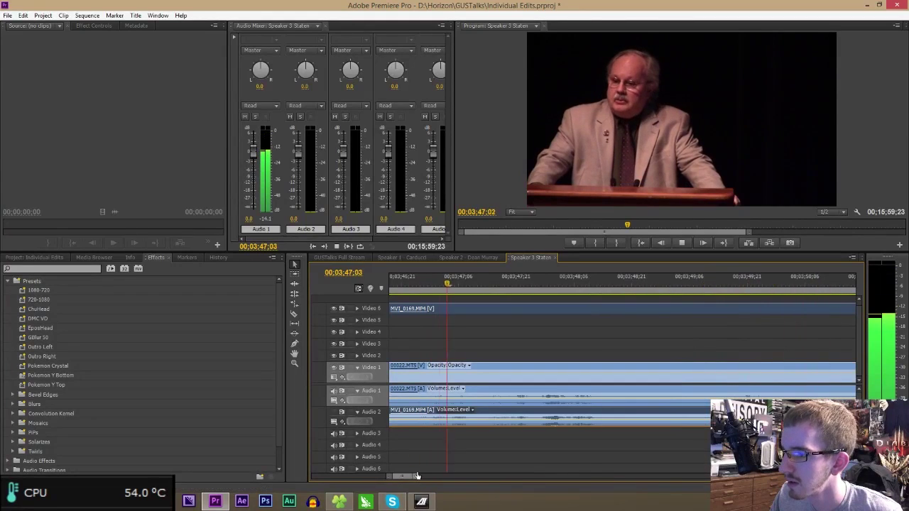
pyautogui.moveTo(417, 476); pyautogui.dragTo(643, 474)
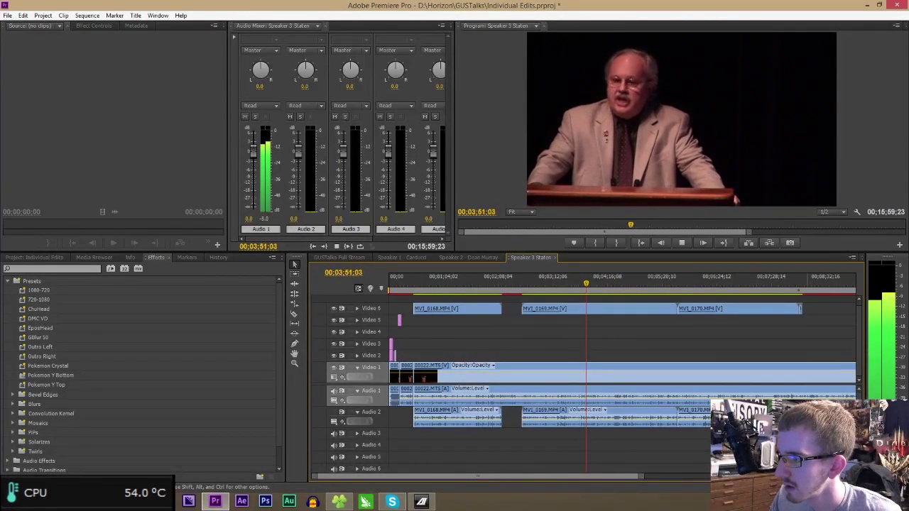
pyautogui.press('space')
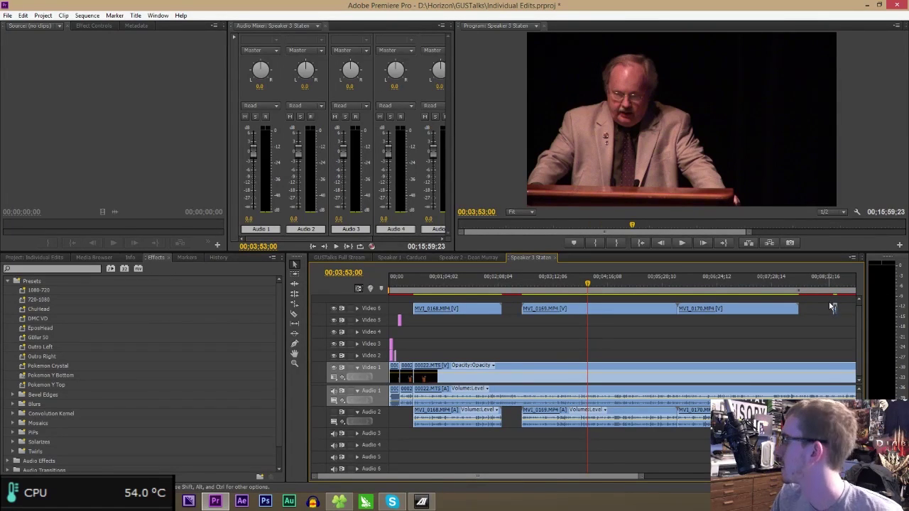
# - Slide the MVI_0170 video and audio later and fine-tune its position near 6:28
pyautogui.click(692, 280)
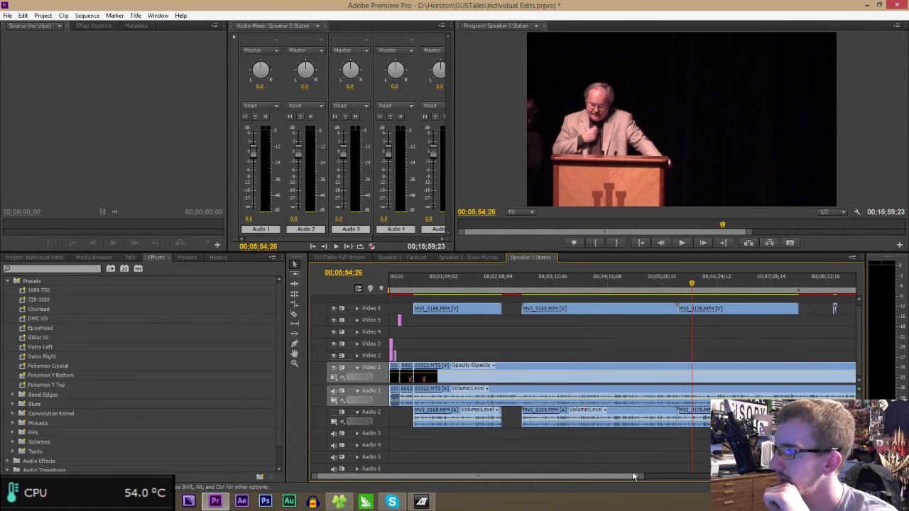
pyautogui.moveTo(624, 477); pyautogui.dragTo(656, 476)
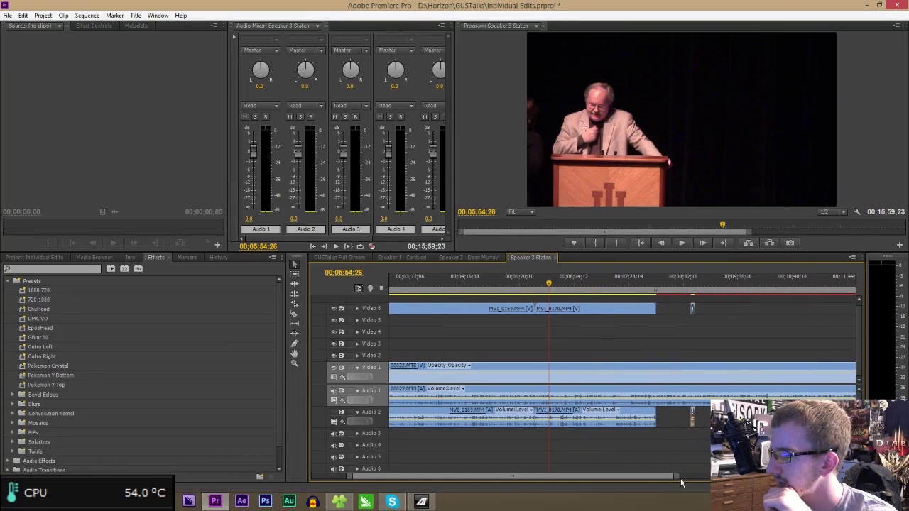
pyautogui.rightClick(615, 415)
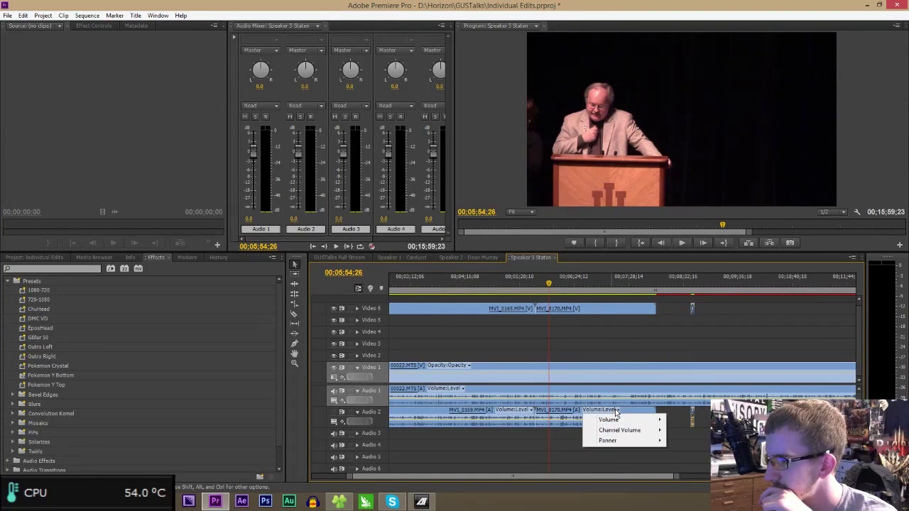
pyautogui.click(630, 416)
pyautogui.moveTo(630, 416); pyautogui.dragTo(641, 416)
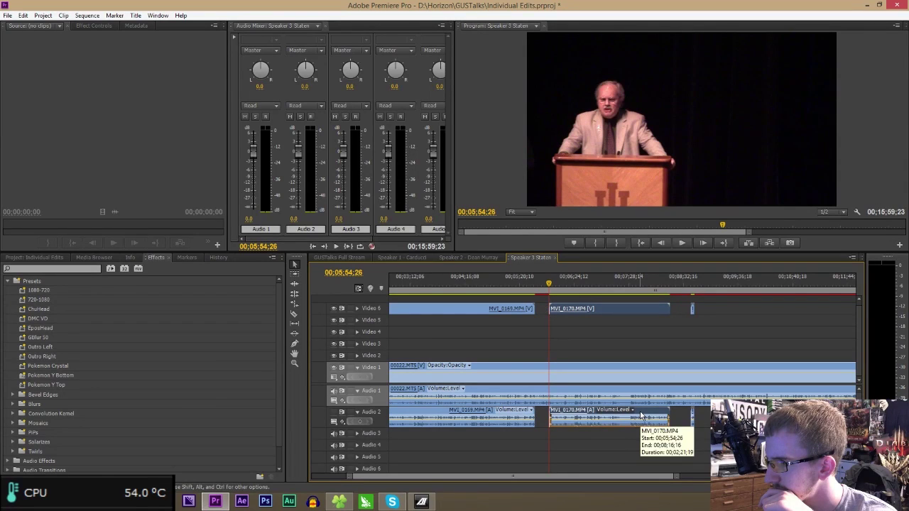
pyautogui.click(578, 285)
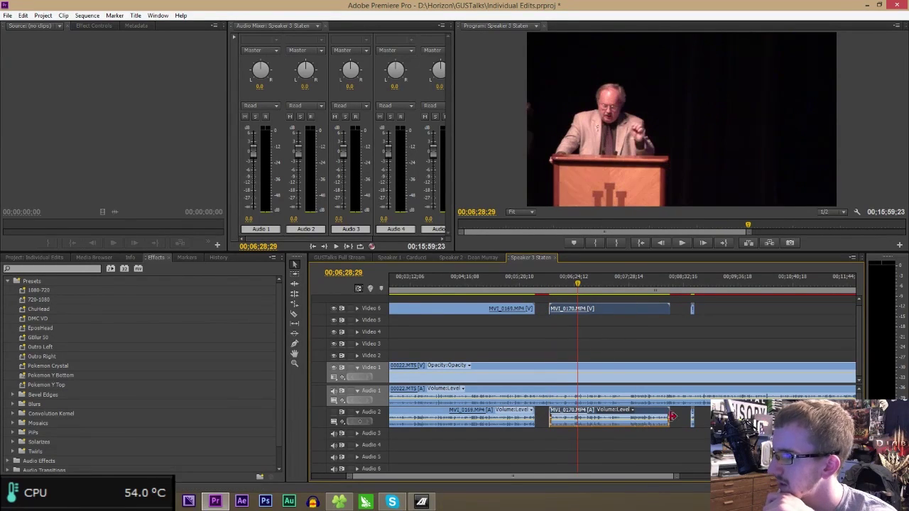
pyautogui.moveTo(673, 481); pyautogui.dragTo(548, 457)
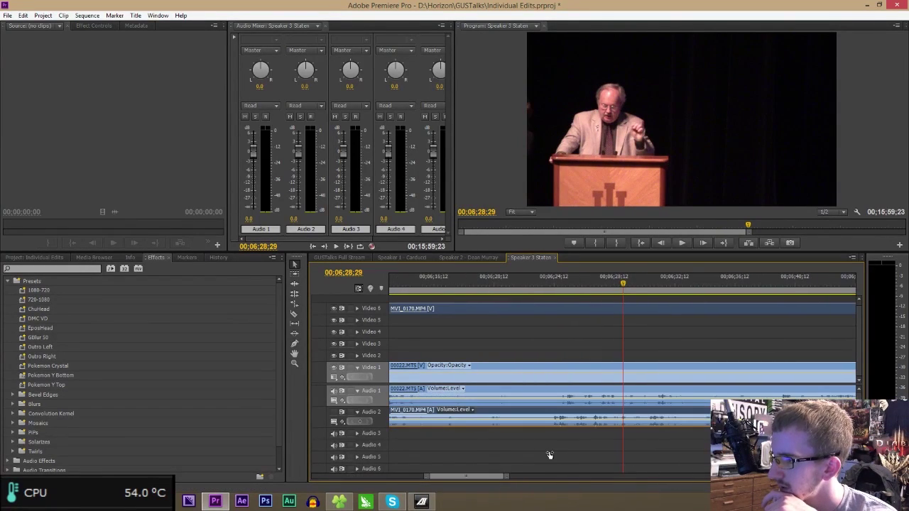
pyautogui.moveTo(581, 417); pyautogui.dragTo(578, 416)
# - Nudge MVI_0170 one frame later at 6:25:09 and play back to confirm sync
pyautogui.click(567, 287)
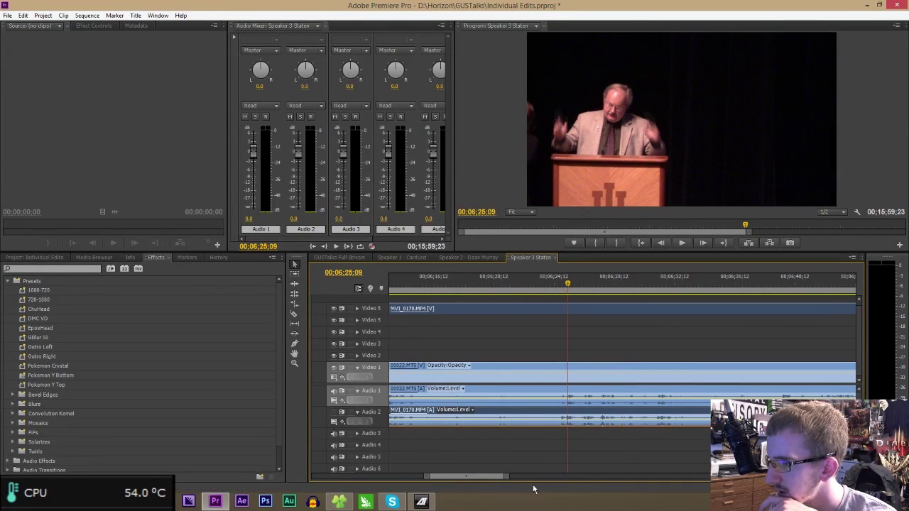
pyautogui.moveTo(504, 479); pyautogui.dragTo(468, 474)
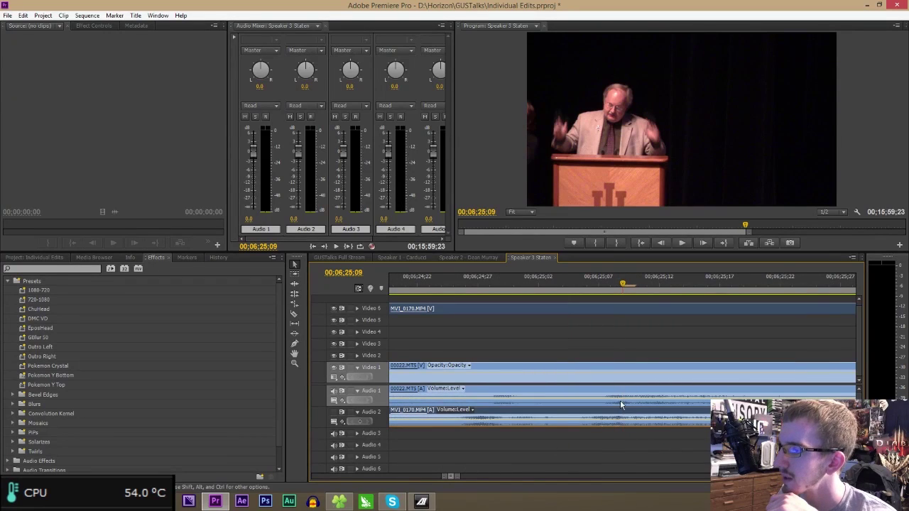
pyautogui.moveTo(623, 409); pyautogui.dragTo(637, 418)
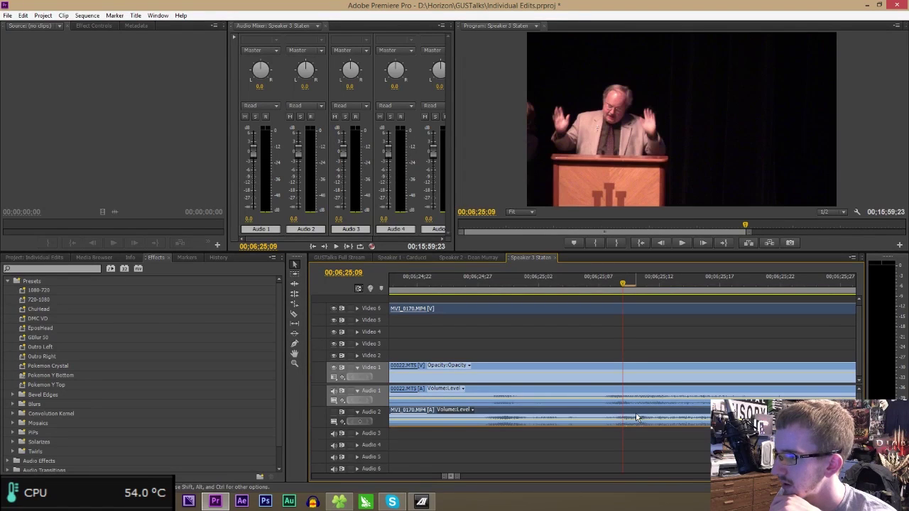
pyautogui.click(475, 285)
pyautogui.press('space')
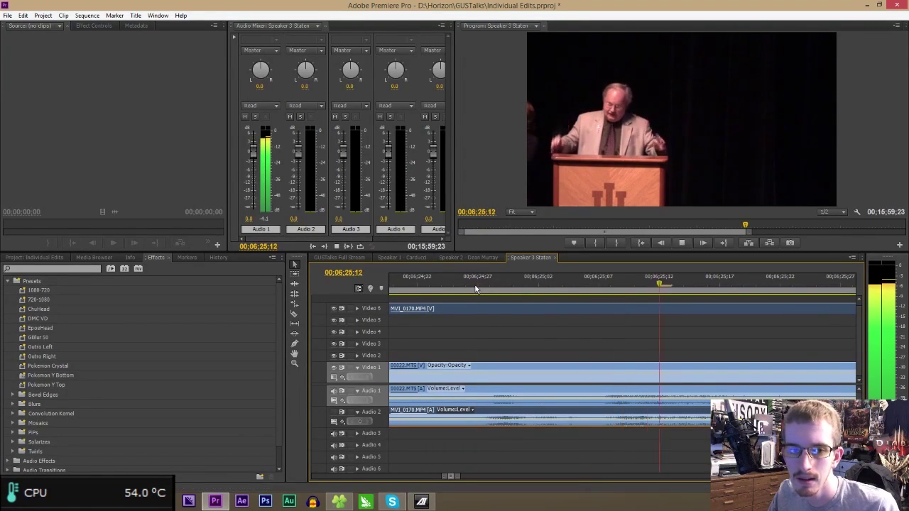
pyautogui.moveTo(460, 477); pyautogui.dragTo(655, 476)
pyautogui.click(728, 283)
pyautogui.moveTo(729, 283); pyautogui.dragTo(725, 283)
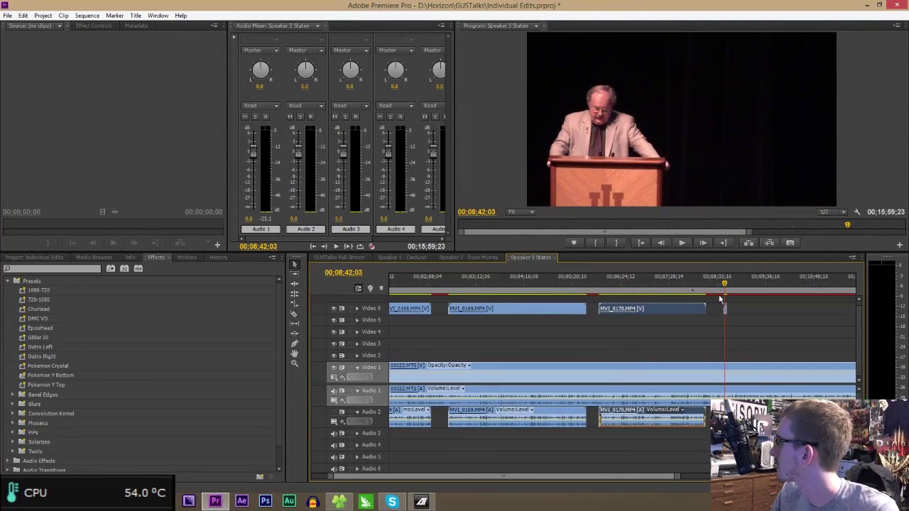
# - Mute Audio 1 and play from about 8:18 to check MVI_0171's sync
pyautogui.moveTo(676, 476); pyautogui.dragTo(562, 475)
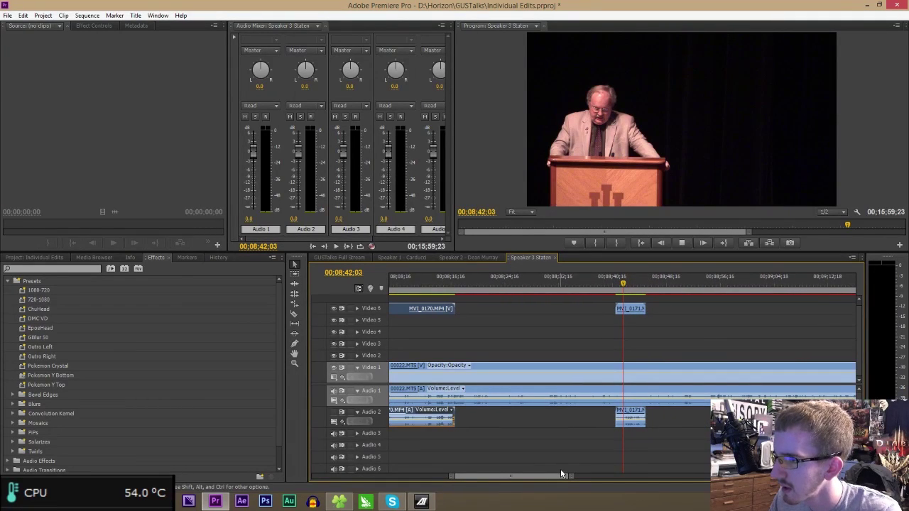
pyautogui.press('space')
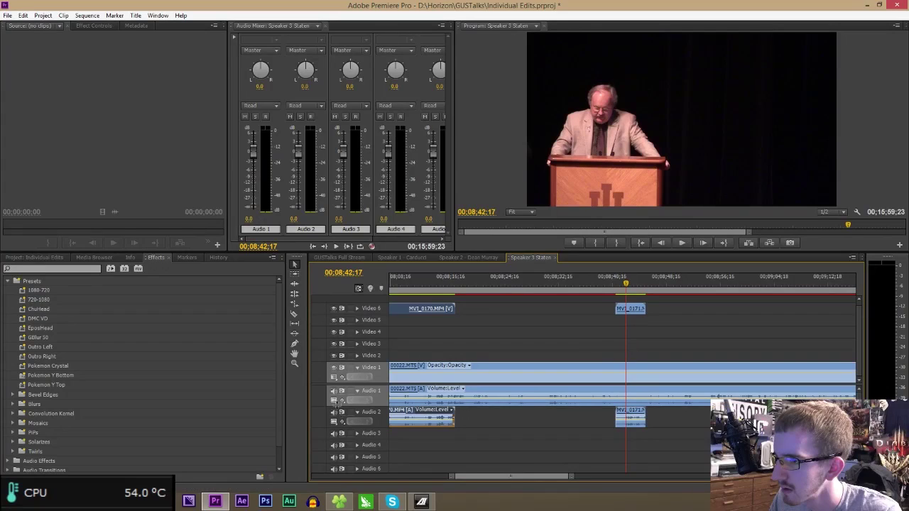
pyautogui.press('space')
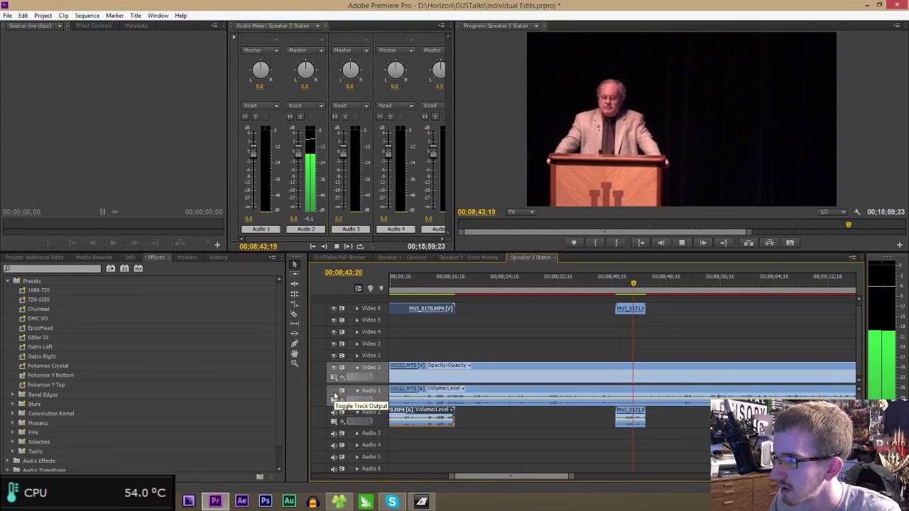
pyautogui.click(334, 393)
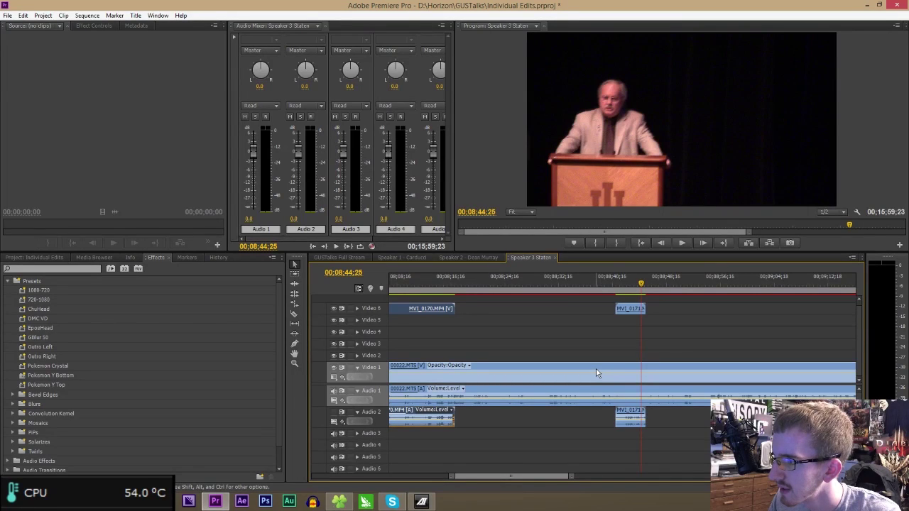
pyautogui.click(466, 283)
pyautogui.press('space')
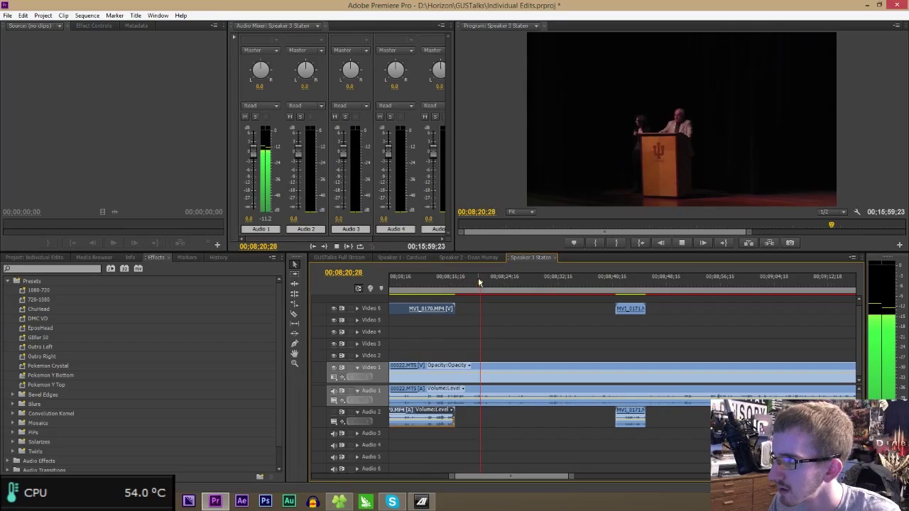
# - Shift the MVI_0171 clips a few frames later on Video 6 and Audio 2
pyautogui.moveTo(636, 310); pyautogui.dragTo(476, 291)
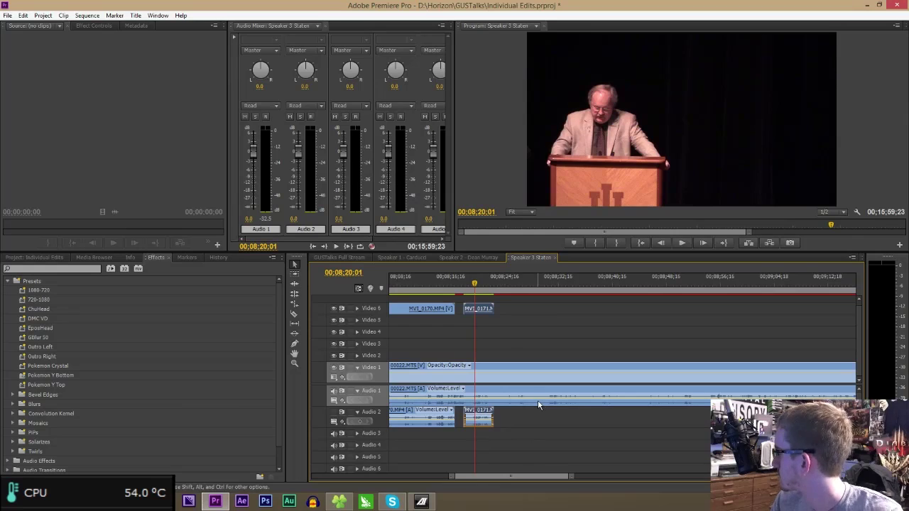
pyautogui.moveTo(573, 477); pyautogui.dragTo(554, 479)
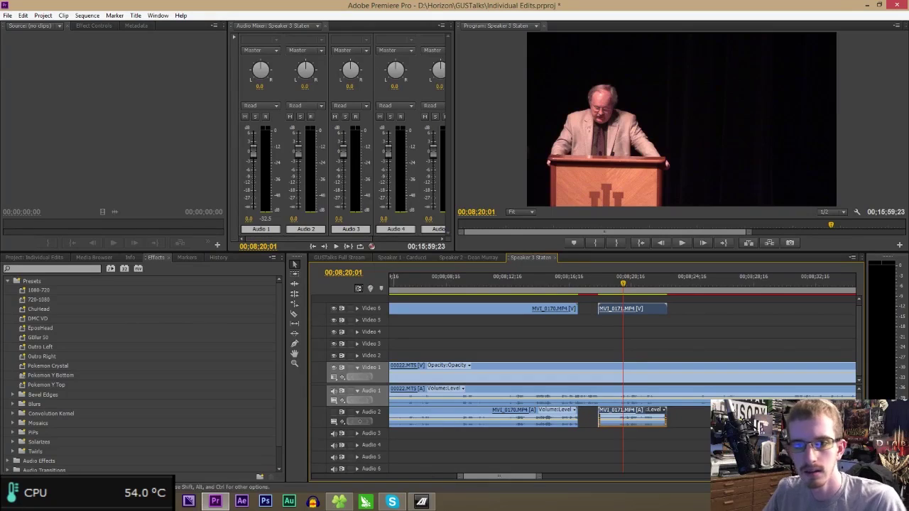
pyautogui.press('=')
pyautogui.moveTo(527, 480)
pyautogui.mouseDown()
pyautogui.moveTo(496, 477)
pyautogui.moveTo(510, 480)
pyautogui.mouseUp()
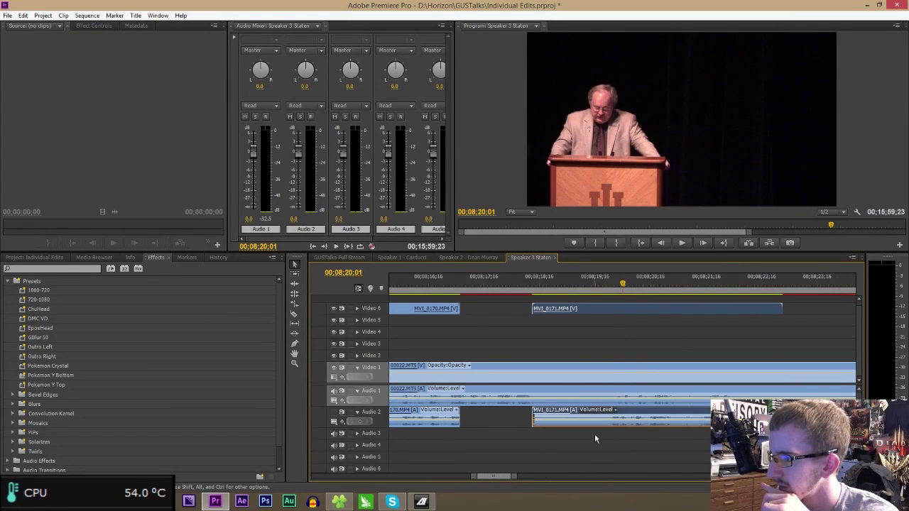
pyautogui.moveTo(639, 414); pyautogui.dragTo(647, 415)
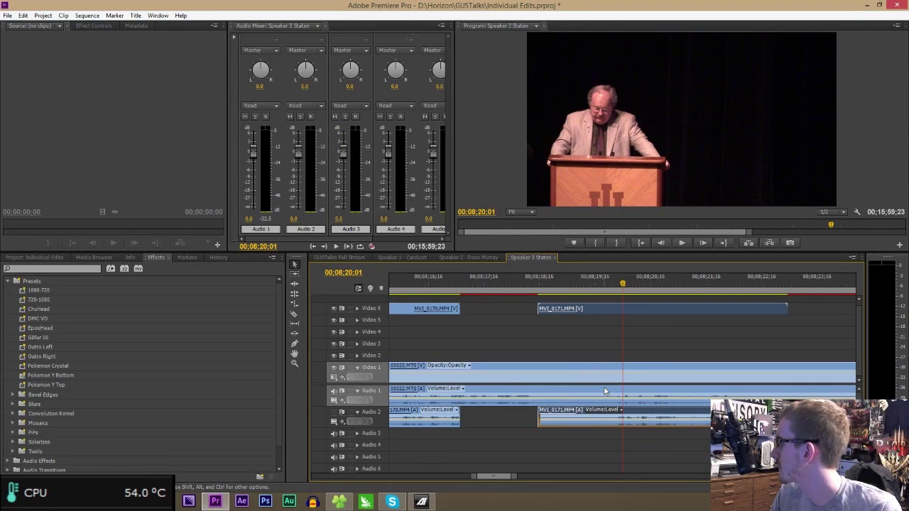
pyautogui.moveTo(516, 477); pyautogui.dragTo(738, 485)
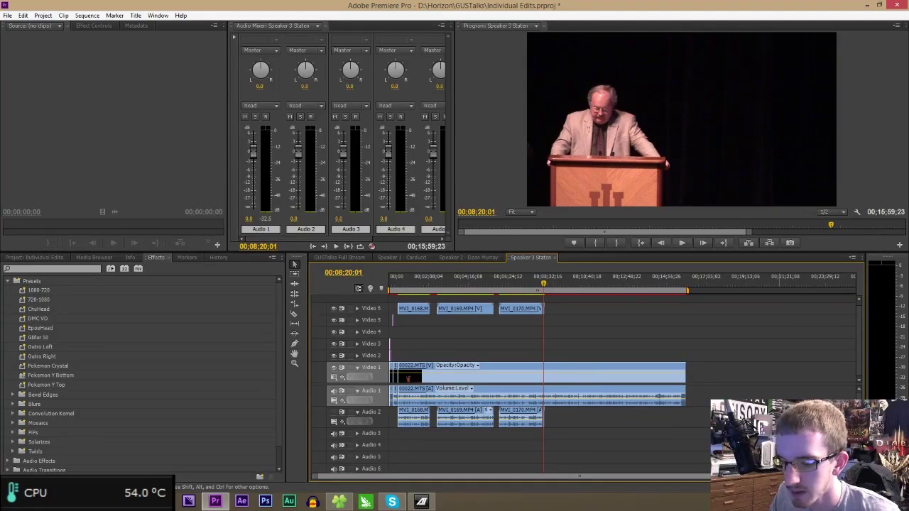
# - Save the project and play the Speaker 3 sequence from its start to review the edit
pyautogui.hotkey('ctrl', 's')
pyautogui.moveTo(431, 294); pyautogui.dragTo(307, 289)
pyautogui.press('space')
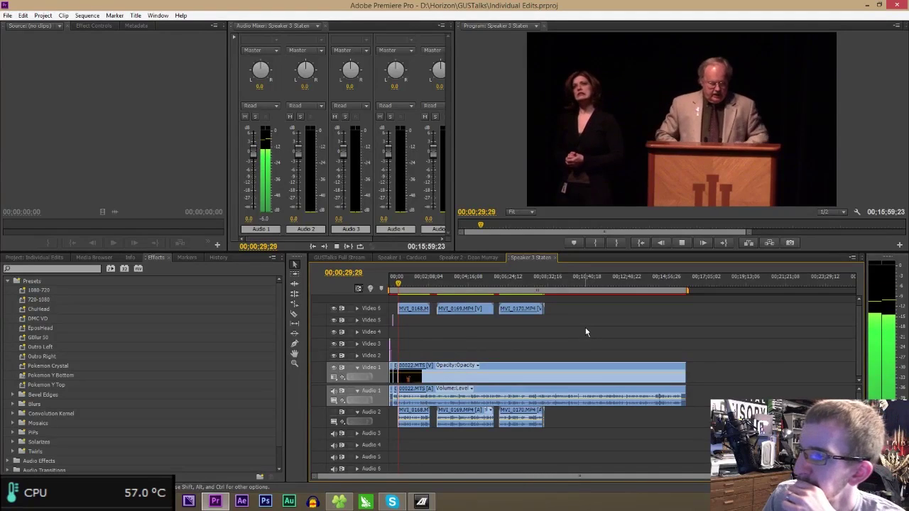
pyautogui.press('space')
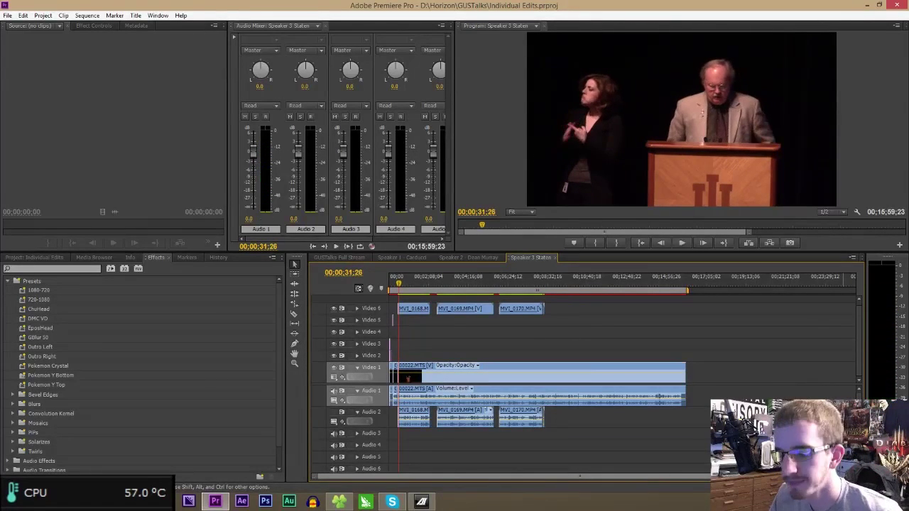
pyautogui.moveTo(850, 477); pyautogui.dragTo(680, 483)
pyautogui.press('space')
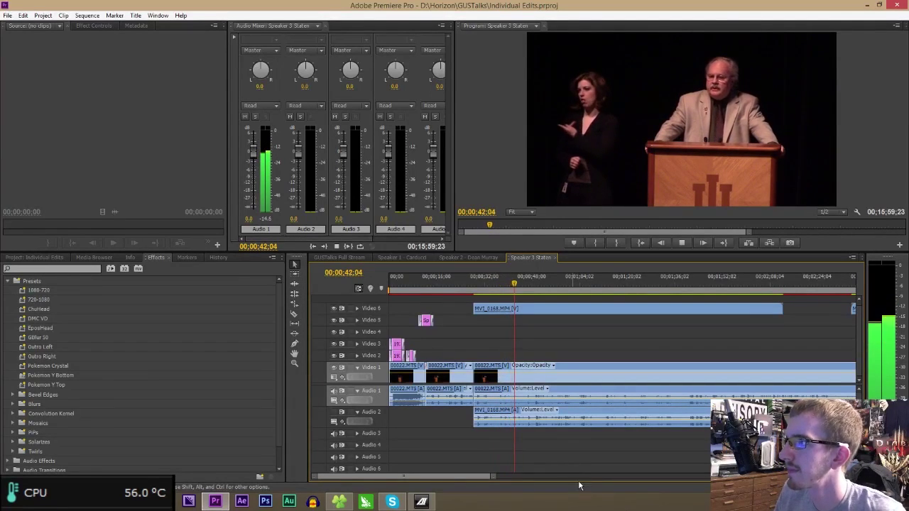
# - Razor the Video 6/Audio 2 and Video 1/Audio 1 clips at 01;03;11
pyautogui.moveTo(438, 482); pyautogui.dragTo(442, 482)
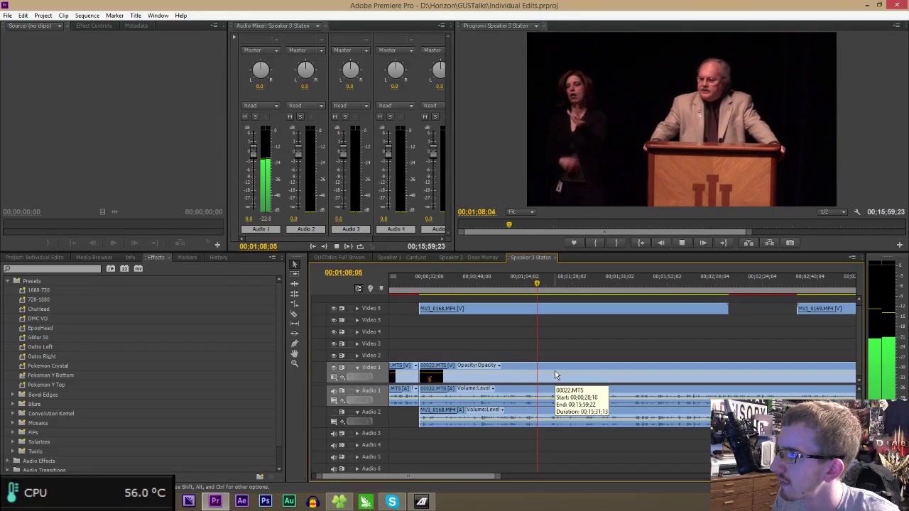
pyautogui.click(524, 282)
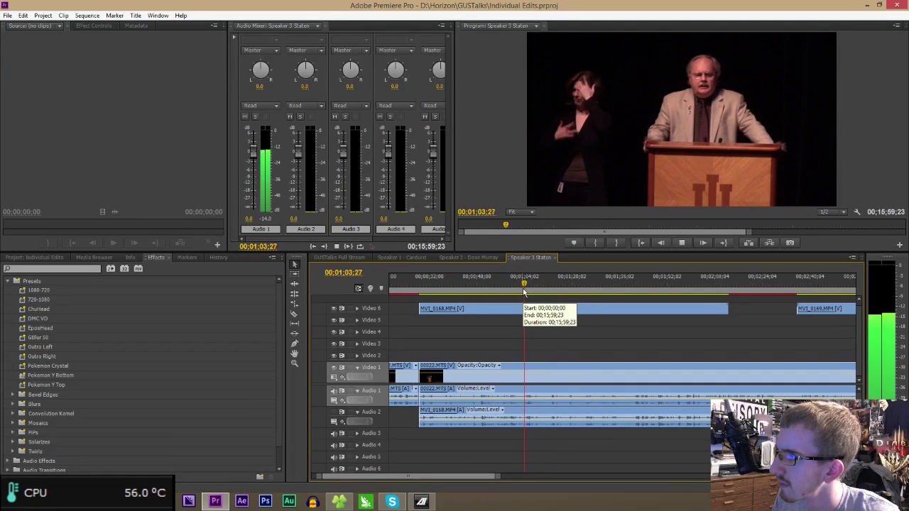
pyautogui.click(523, 284)
pyautogui.press('space')
pyautogui.press('c')
pyautogui.click(523, 413)
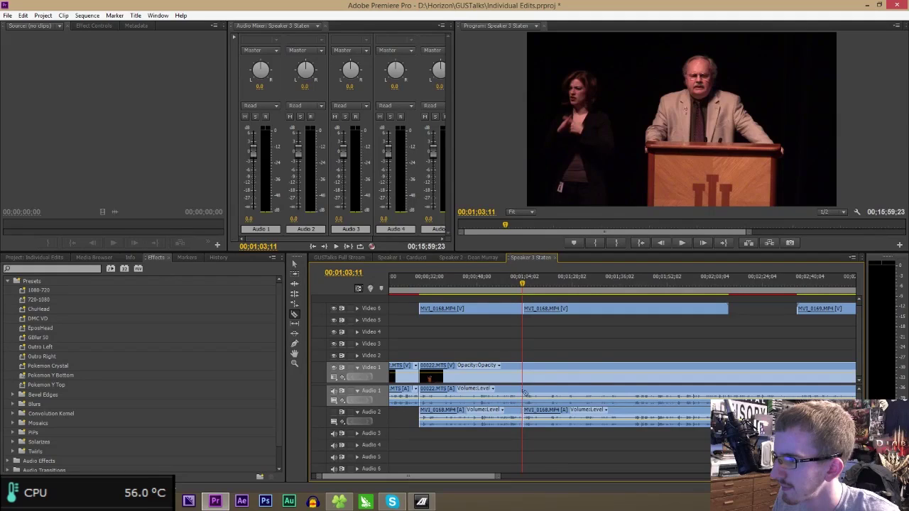
pyautogui.click(526, 390)
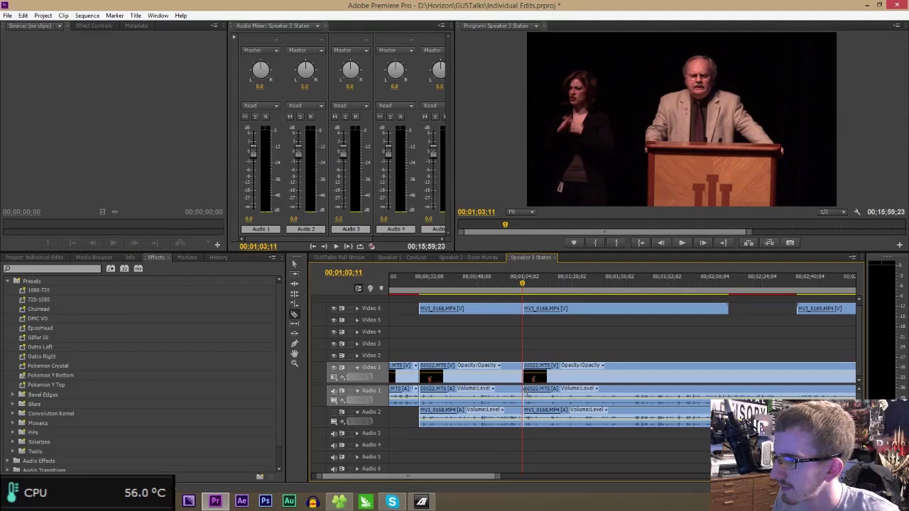
# - Play through the 1:20–1:41 stretch to find where the removable section ends
pyautogui.click(636, 284)
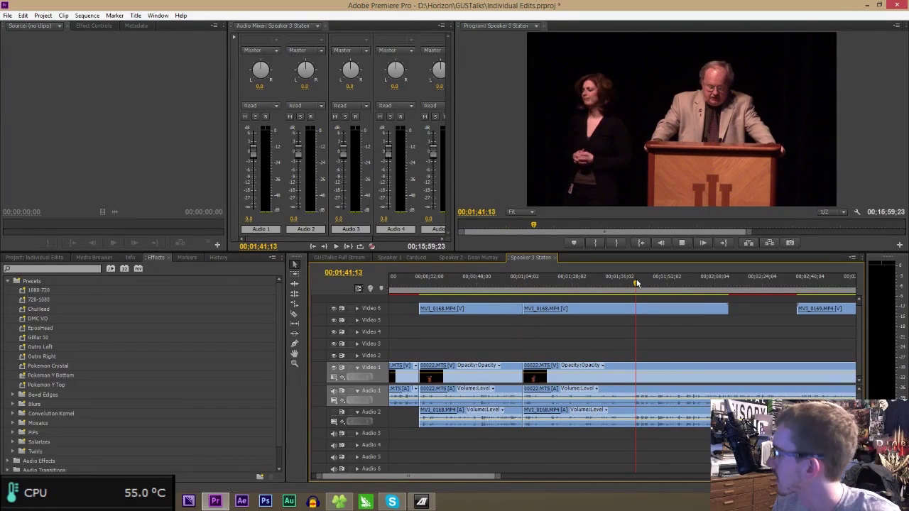
pyautogui.press('space')
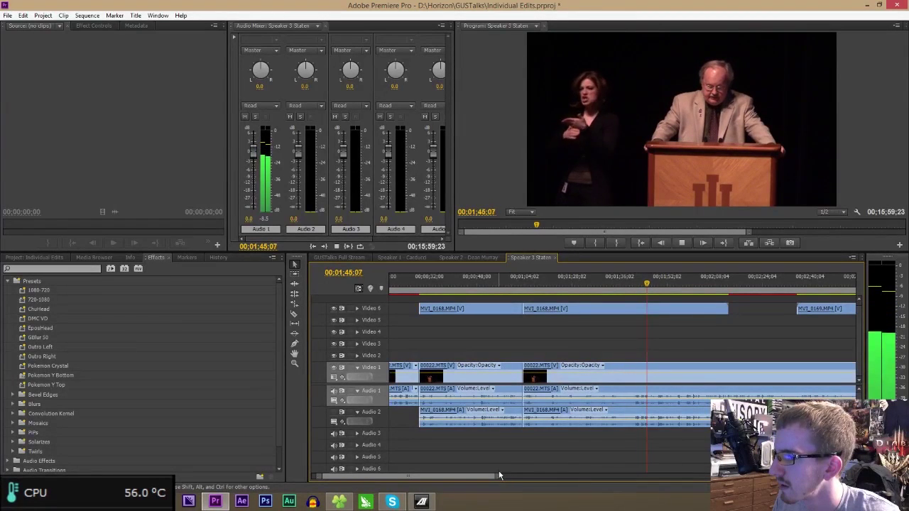
pyautogui.hscroll(2, 496, 475)
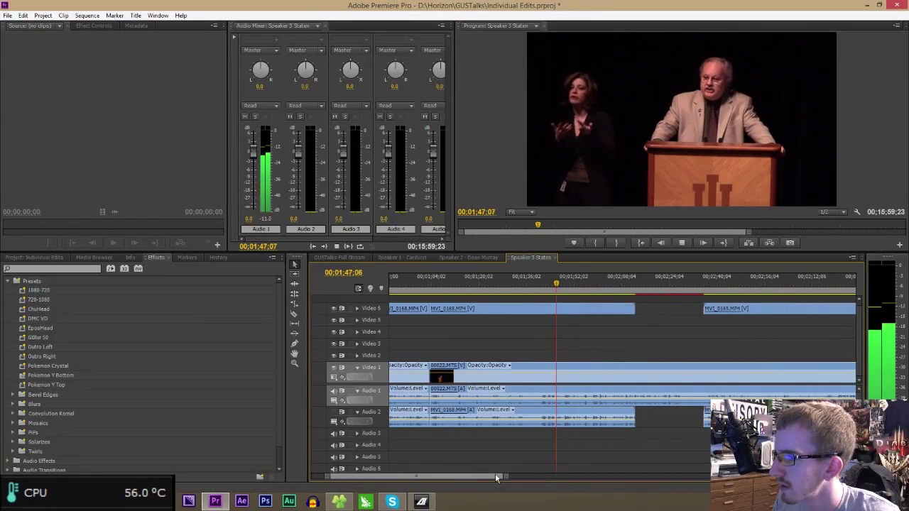
pyautogui.hscroll(1, 497, 475)
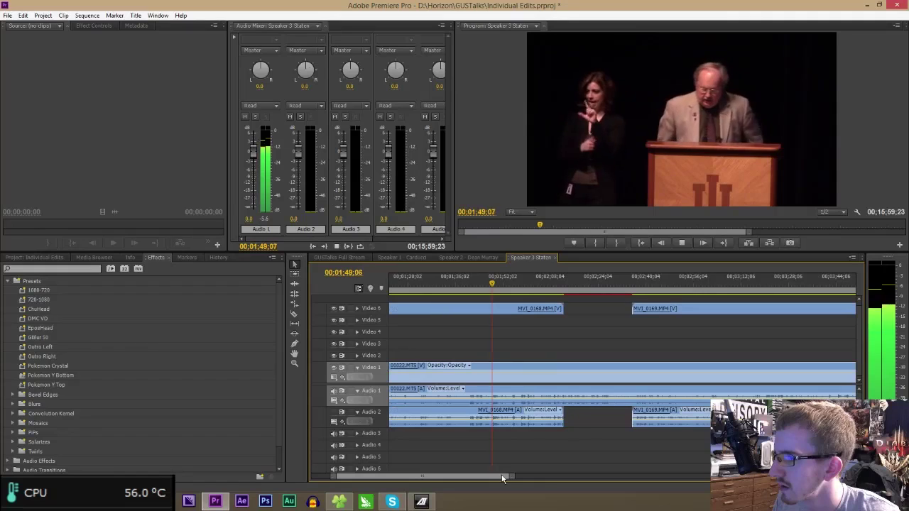
pyautogui.hscroll(-1, 502, 478)
pyautogui.click(426, 284)
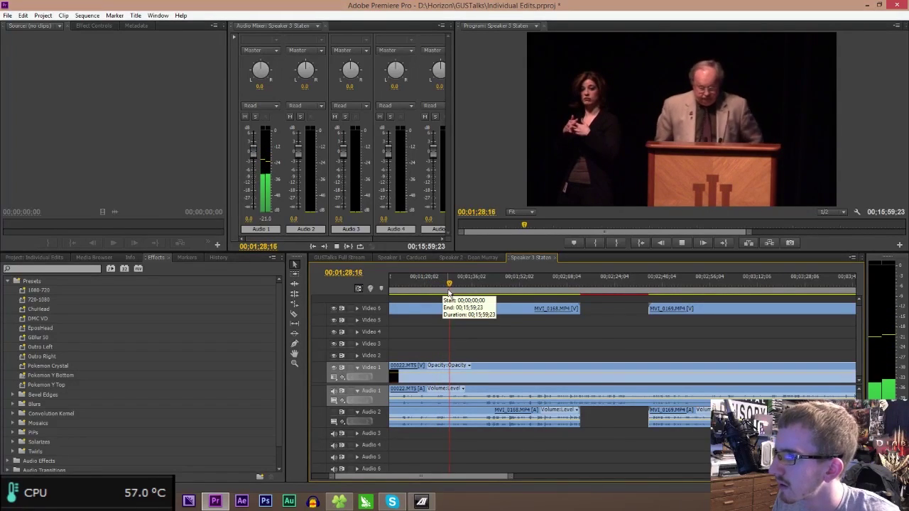
pyautogui.click(441, 289)
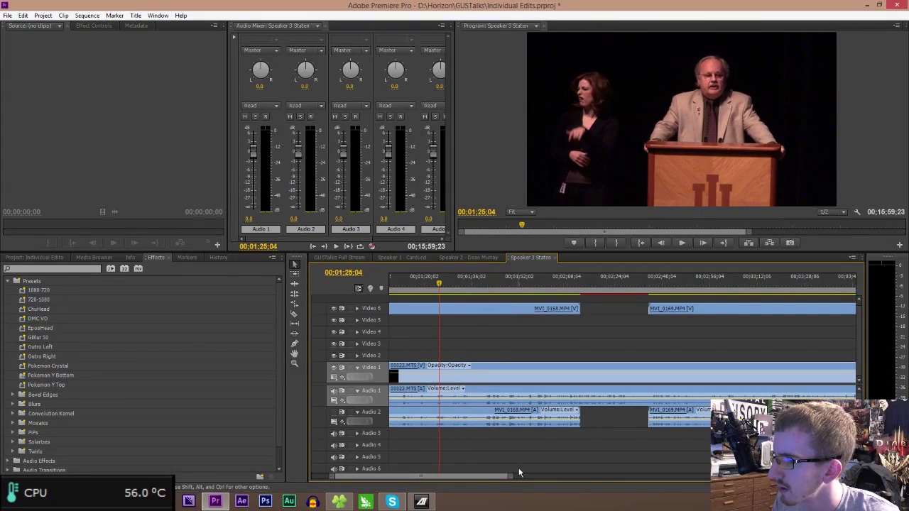
# - Razor all speaker tracks at 01;23;29 and return to the Selection tool
pyautogui.moveTo(512, 478); pyautogui.dragTo(426, 477)
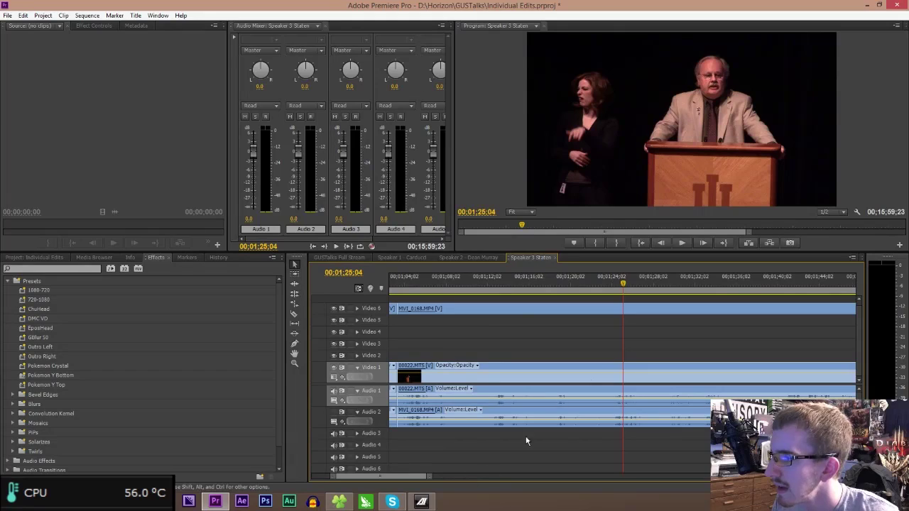
pyautogui.click(603, 285)
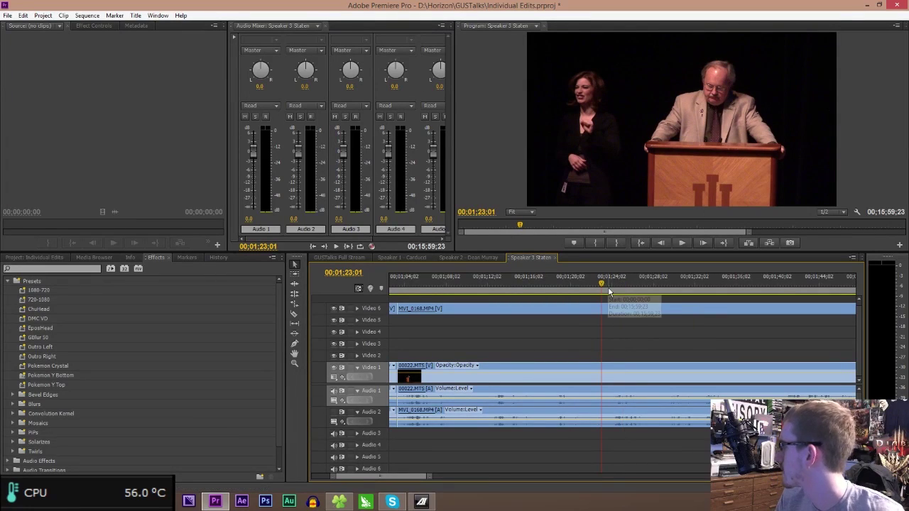
pyautogui.press('space')
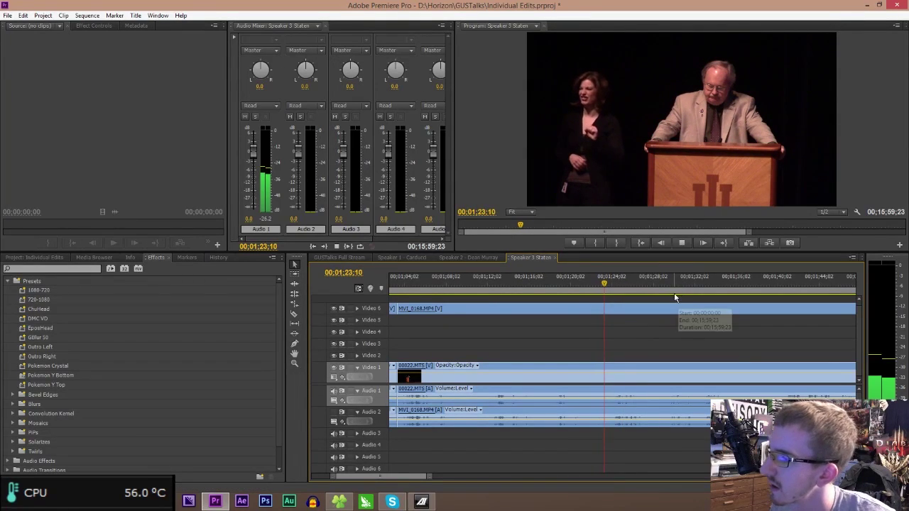
pyautogui.press('=')
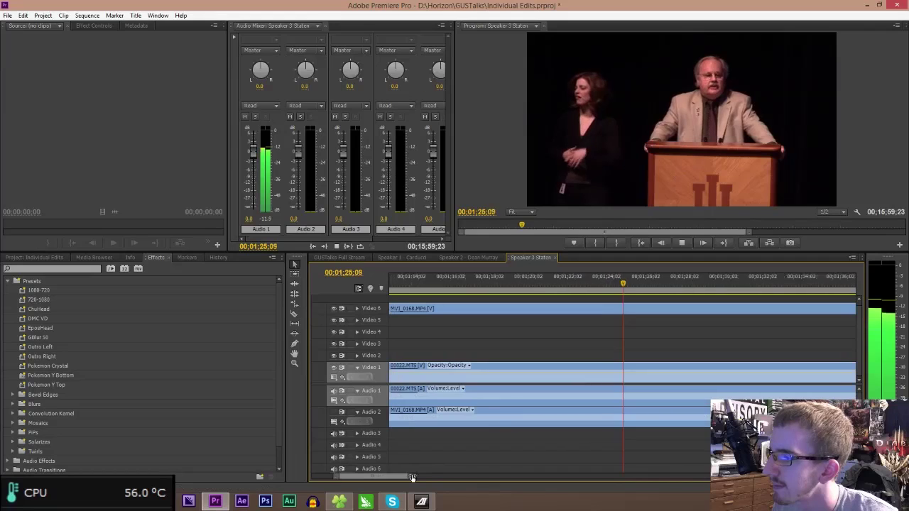
pyautogui.click(603, 285)
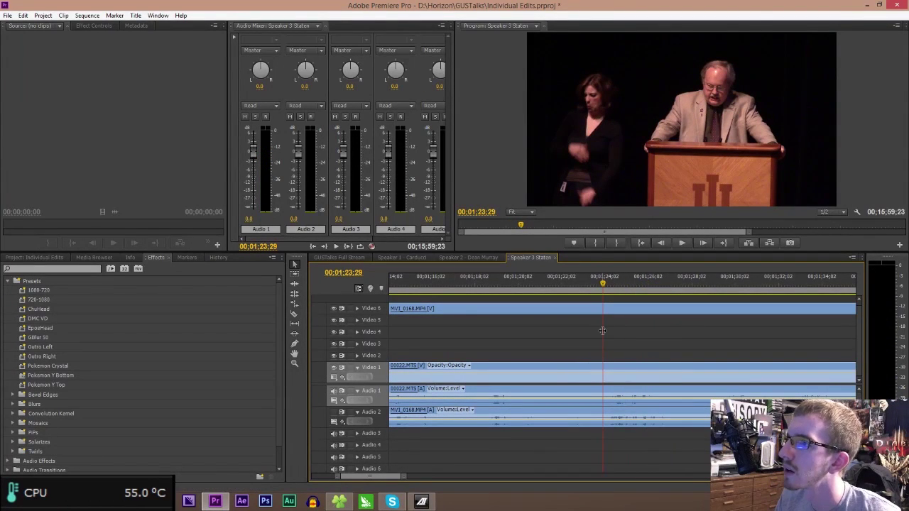
pyautogui.press('c')
pyautogui.click(603, 410)
pyautogui.click(607, 394)
pyautogui.press('v')
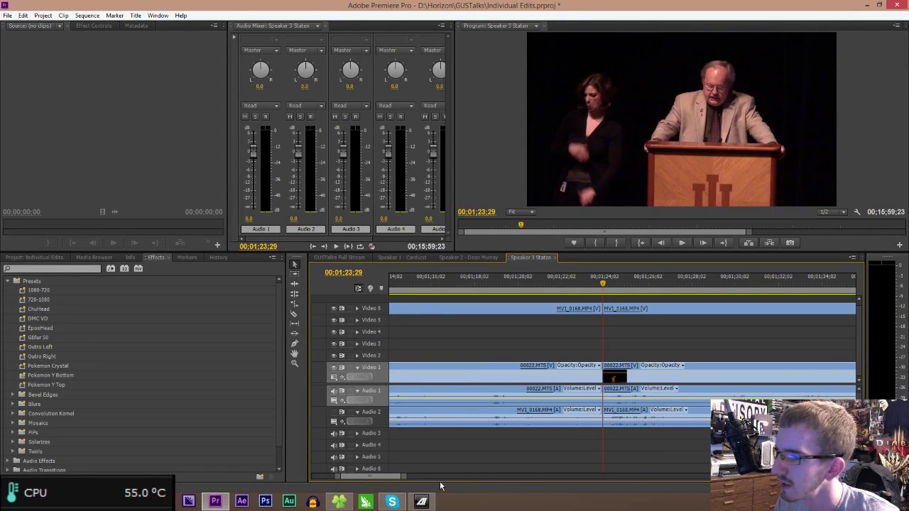
pyautogui.moveTo(405, 475); pyautogui.dragTo(502, 475)
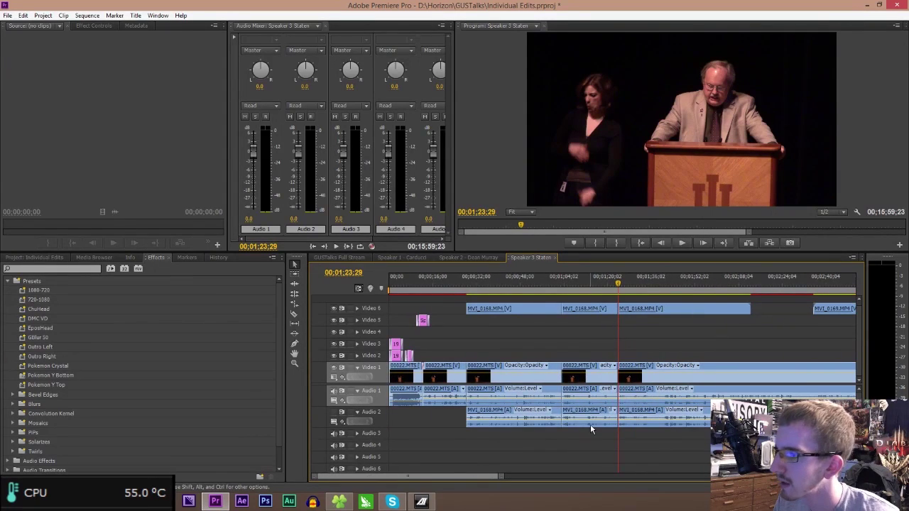
# - Delete the section between the two cuts on all tracks and close the gap
pyautogui.moveTo(590, 429); pyautogui.dragTo(580, 307)
pyautogui.press('Delete')
pyautogui.click(581, 371)
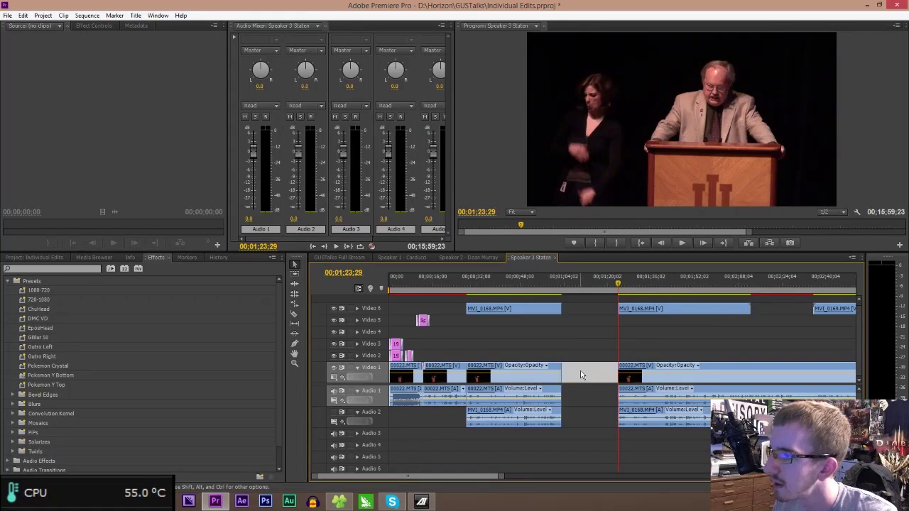
pyautogui.press('Delete')
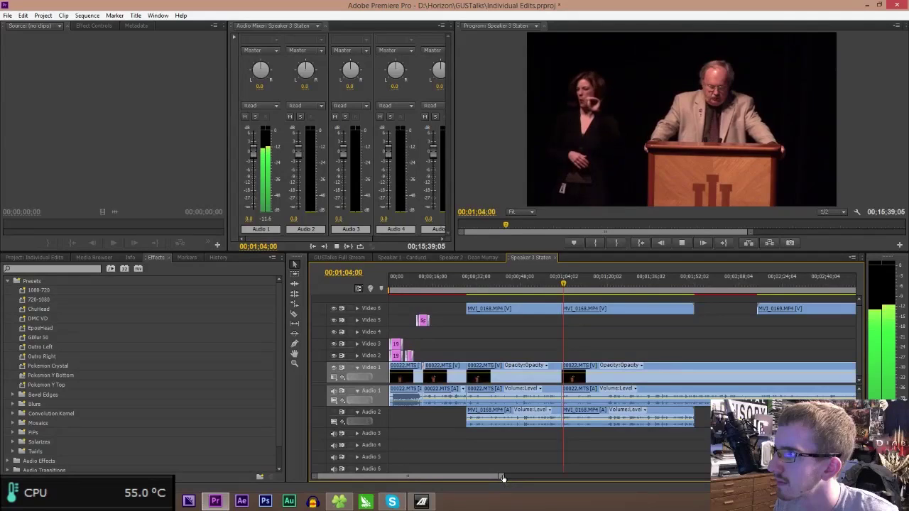
# - Split the Video 6 and Audio 2 clips at 01;17;04 and remove the unwanted Video 6 piece
pyautogui.moveTo(503, 475); pyautogui.dragTo(488, 477)
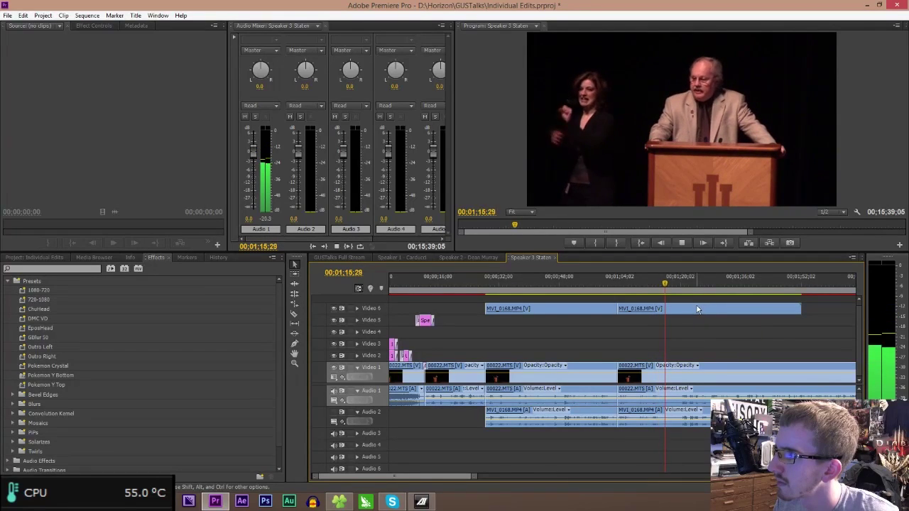
pyautogui.press('space')
pyautogui.press('c')
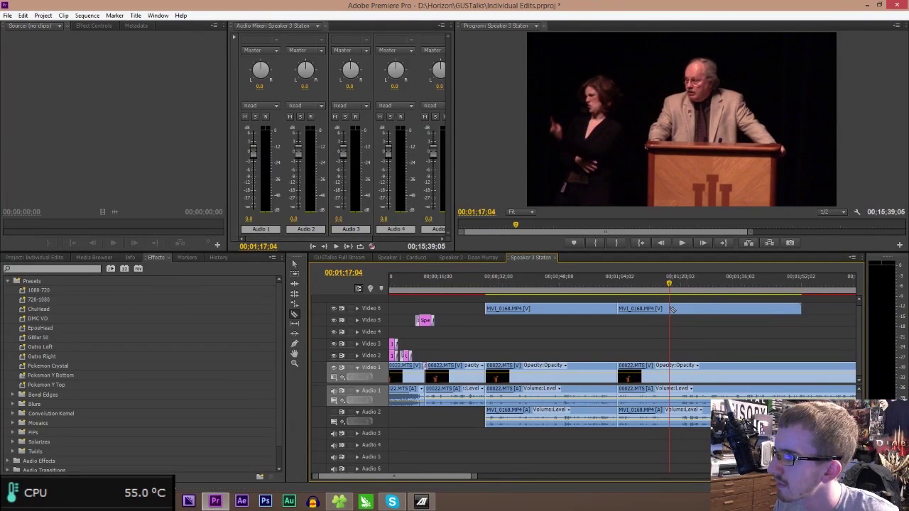
pyautogui.click(669, 309)
pyautogui.press('v')
pyautogui.click(654, 307)
pyautogui.press('Delete')
pyautogui.click(614, 284)
pyautogui.press('space')
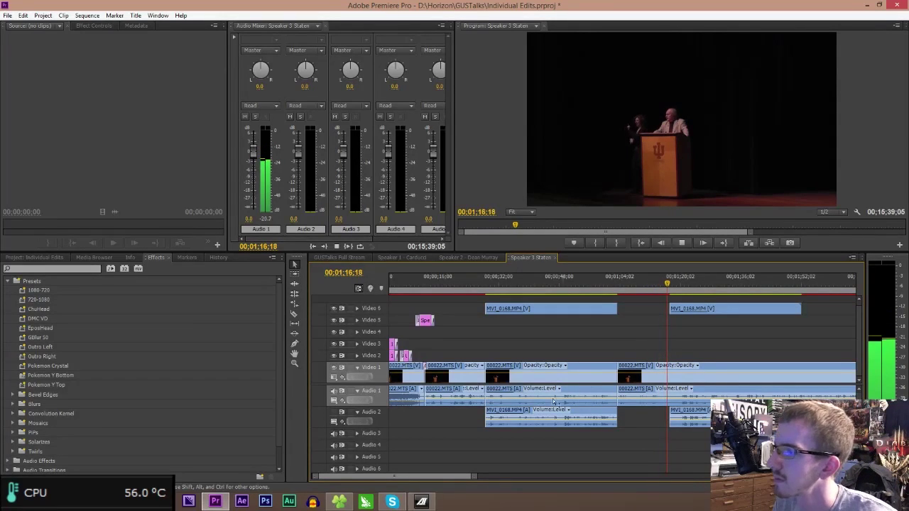
# - Razor the Video 6/Audio 2 and Video 1/Audio 1 clips at 01;27;13
pyautogui.moveTo(436, 475); pyautogui.dragTo(482, 480)
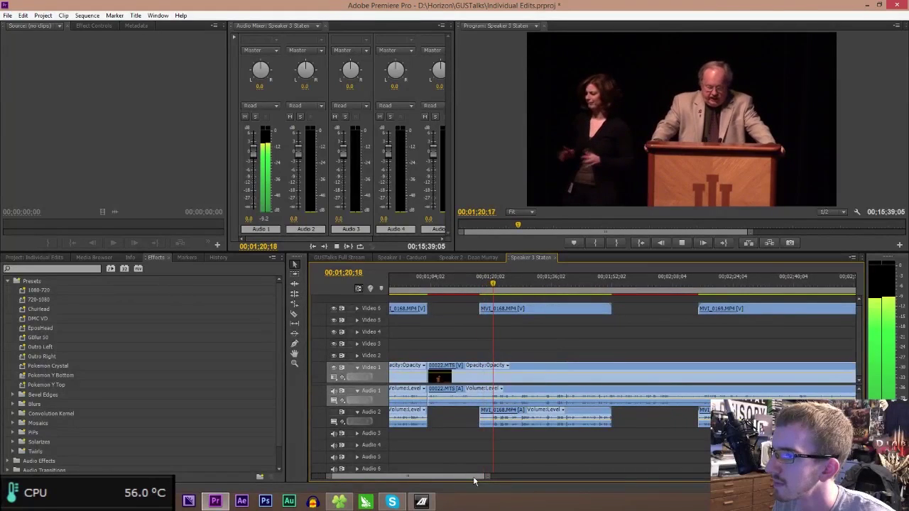
pyautogui.moveTo(482, 480); pyautogui.dragTo(464, 478)
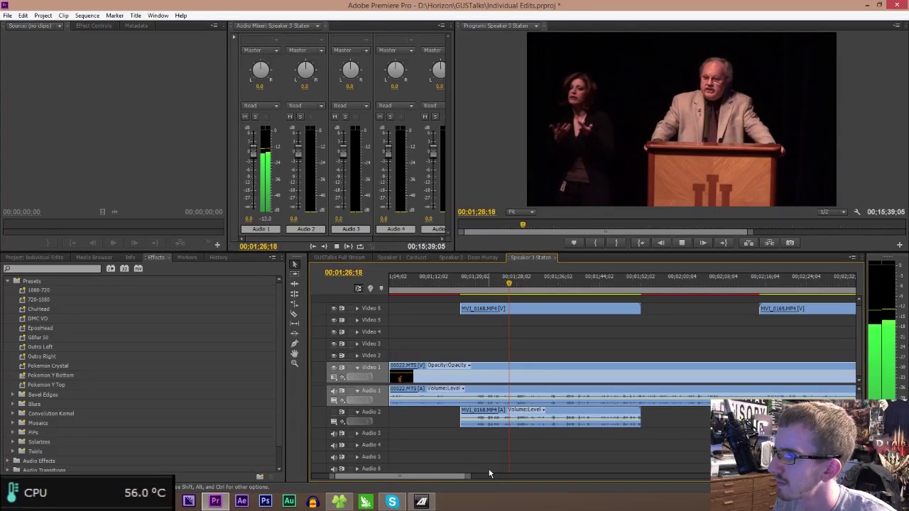
pyautogui.press('space')
pyautogui.press('c')
pyautogui.click(517, 419)
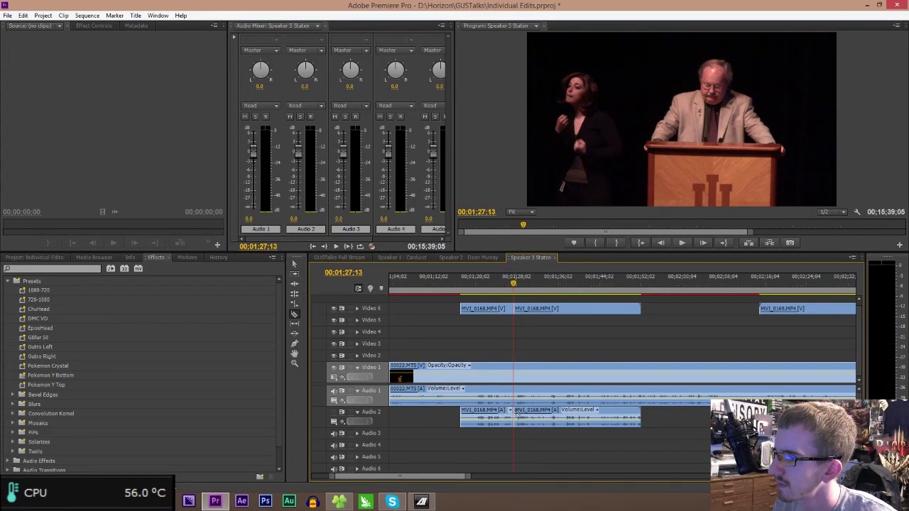
pyautogui.click(518, 394)
pyautogui.press('v')
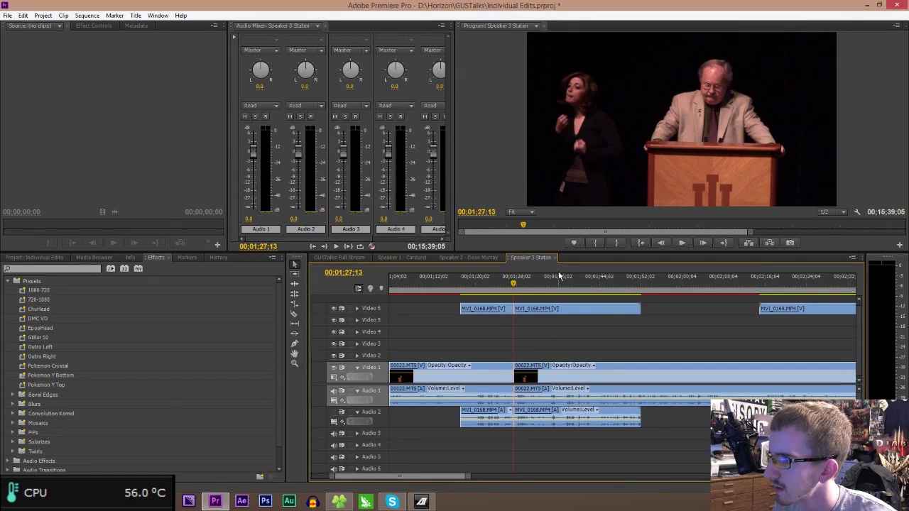
# - Review playback from 01;36 to about 02;16, then trim MVI_0169's start 27 frames later
pyautogui.moveTo(561, 285); pyautogui.dragTo(563, 286)
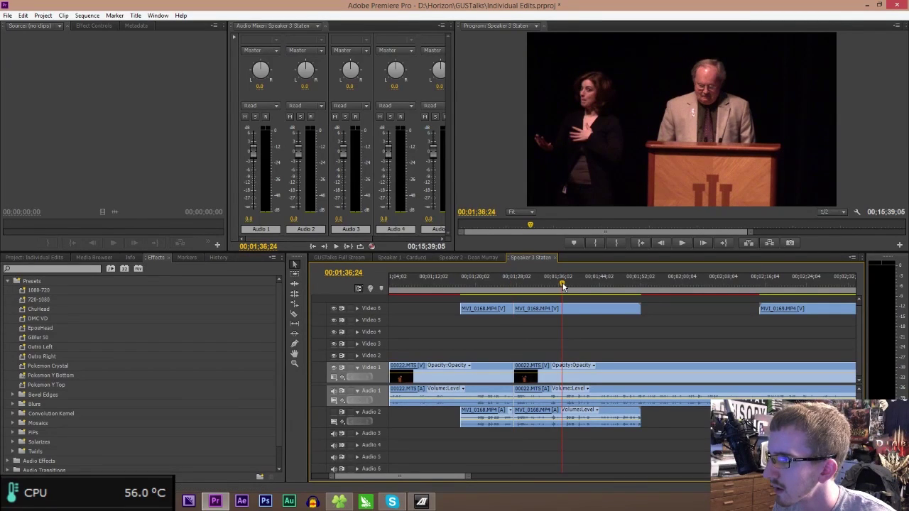
pyautogui.press('space')
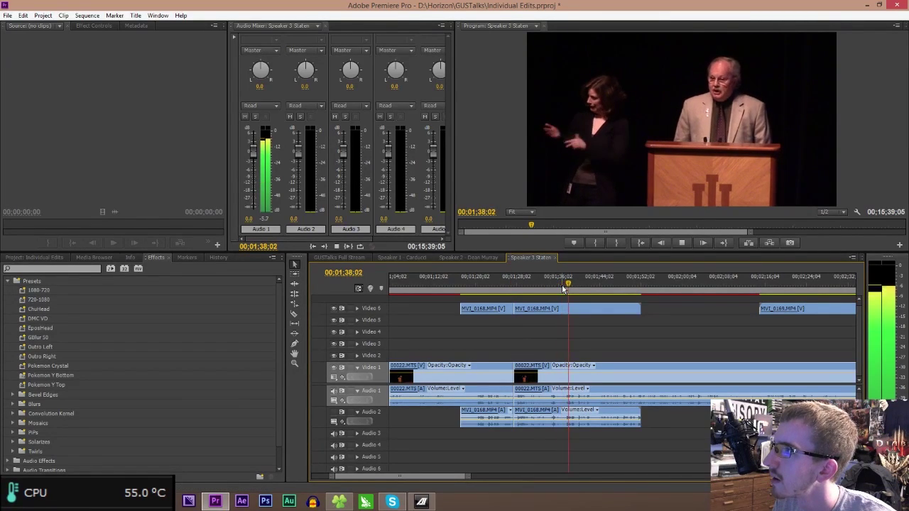
pyautogui.click(766, 294)
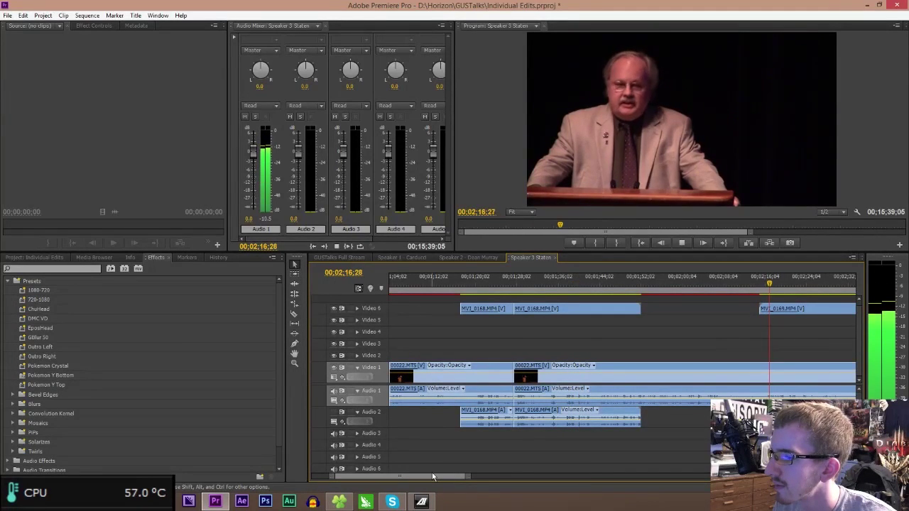
pyautogui.moveTo(417, 478); pyautogui.dragTo(447, 478)
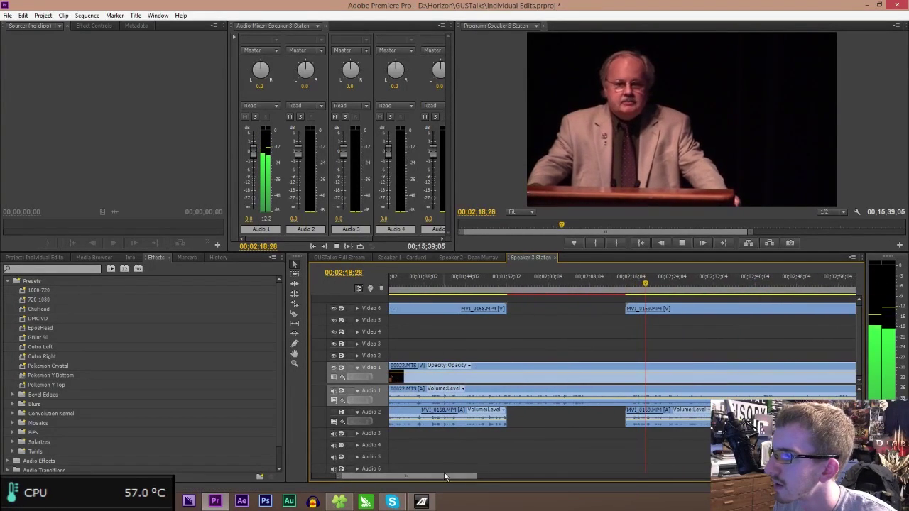
pyautogui.moveTo(453, 478); pyautogui.dragTo(479, 481)
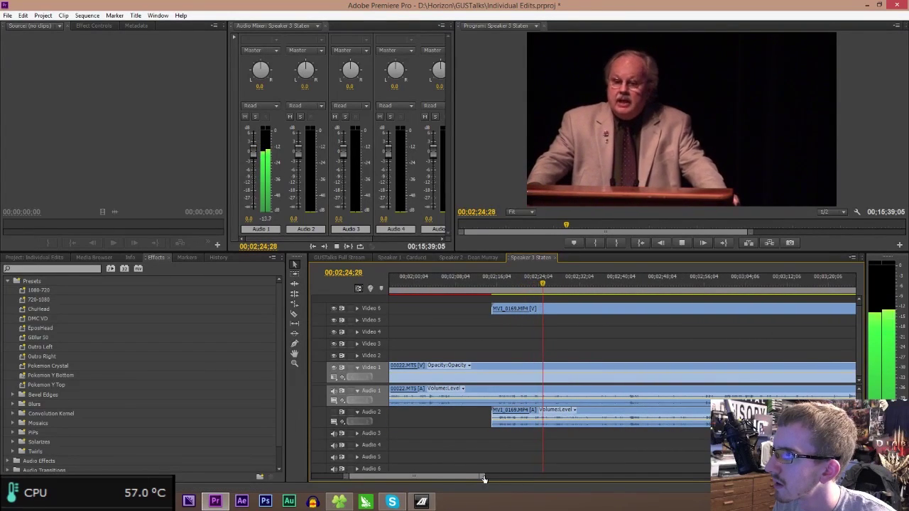
pyautogui.press('space')
pyautogui.moveTo(495, 308); pyautogui.dragTo(504, 309)
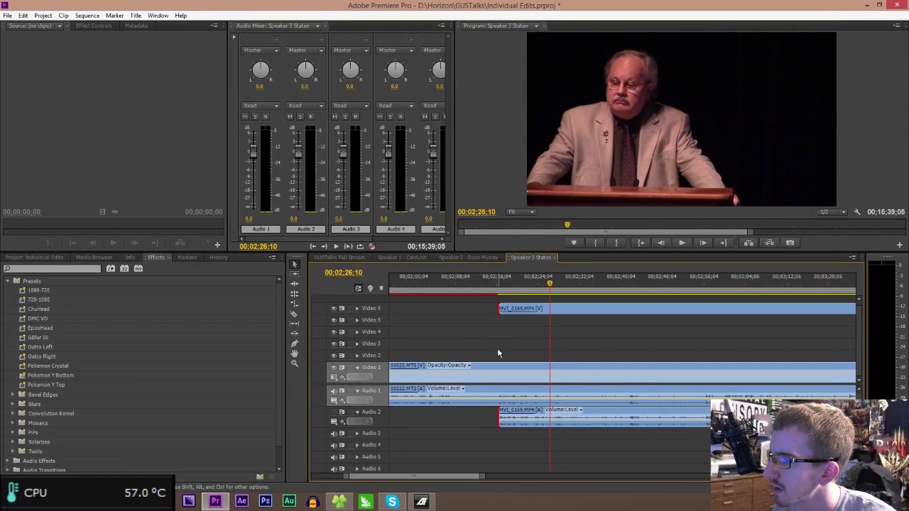
# - Cut 00022.MTS where MVI_0169 begins, delete the pieces and MVI_0168's tail, and close the gap
pyautogui.click(499, 400)
pyautogui.press('v')
pyautogui.moveTo(473, 340); pyautogui.dragTo(468, 402)
pyautogui.press('Delete')
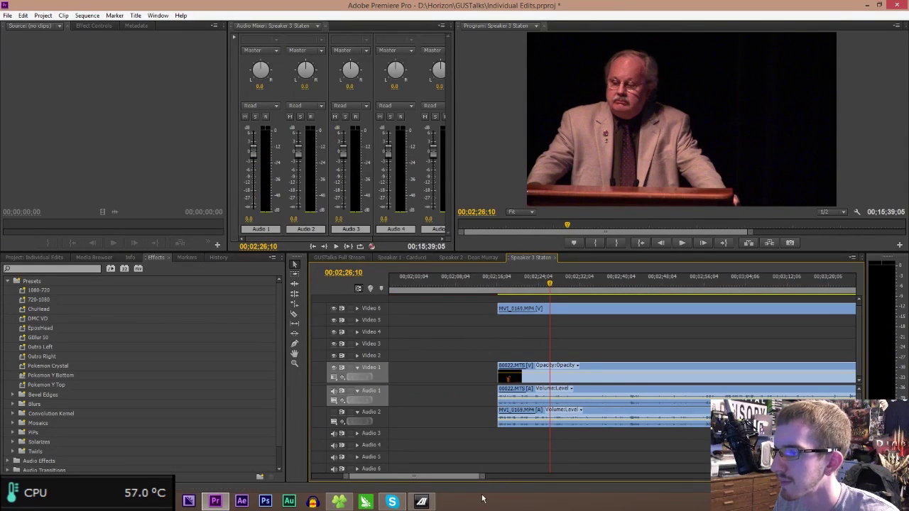
pyautogui.moveTo(480, 477); pyautogui.dragTo(517, 477)
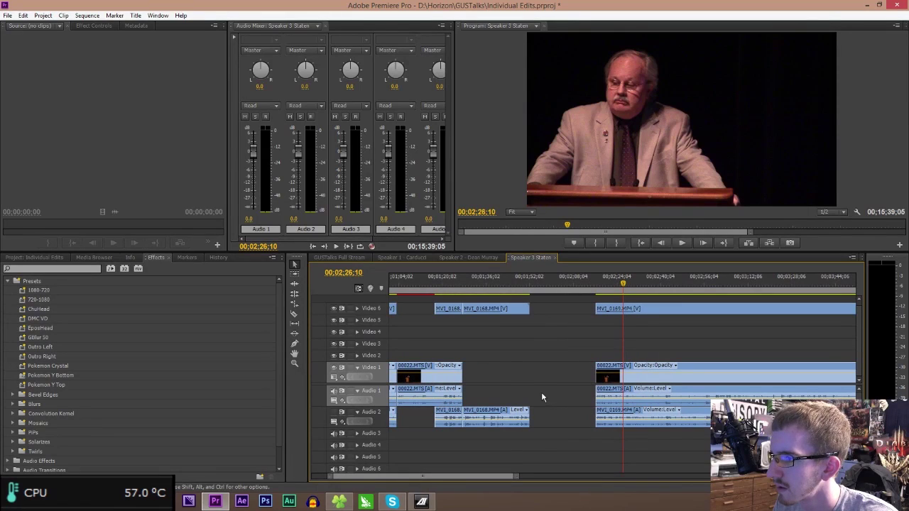
pyautogui.click(497, 309)
pyautogui.press('Delete')
pyautogui.click(510, 373)
pyautogui.press('Delete')
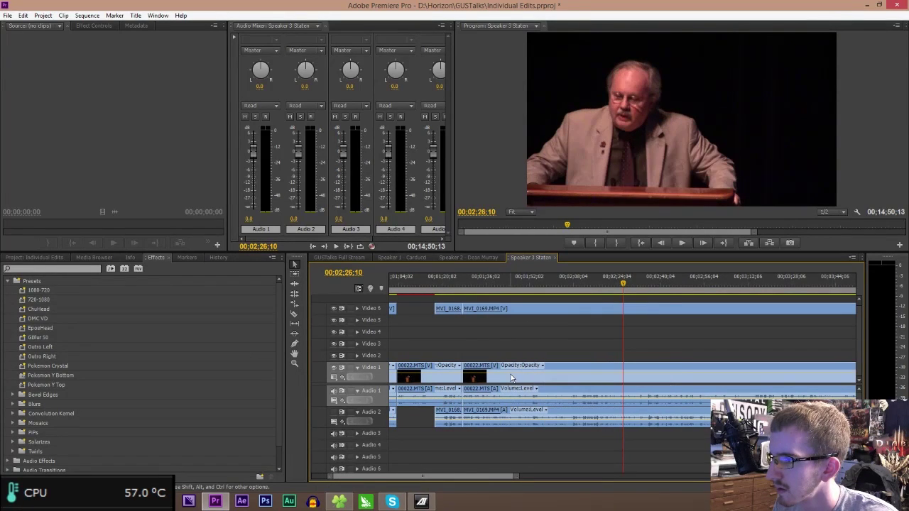
# - Play across the new join and make MVI_0169 start a little later
pyautogui.click(462, 284)
pyautogui.press('space')
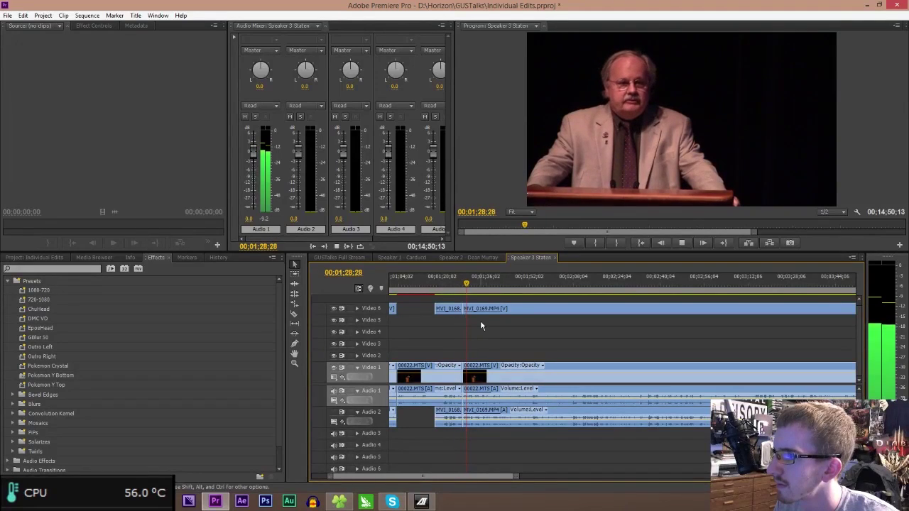
pyautogui.moveTo(466, 313); pyautogui.dragTo(481, 316)
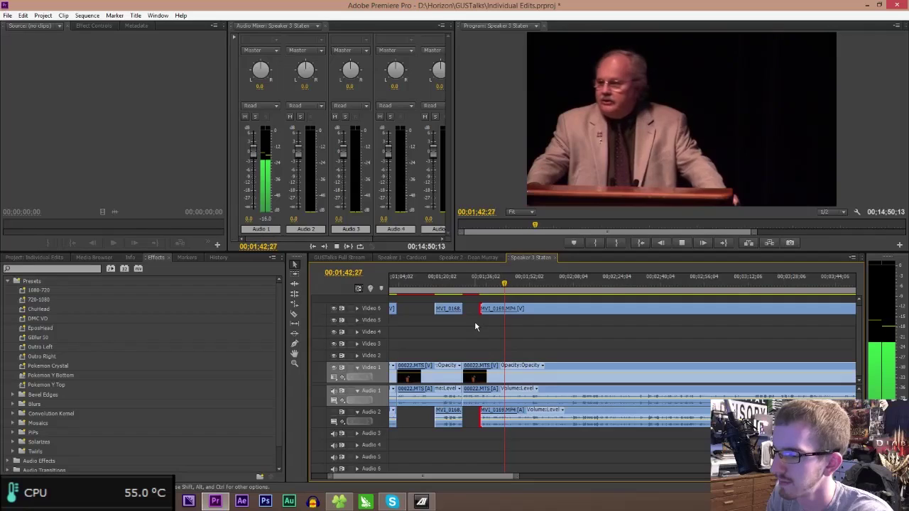
pyautogui.press('space')
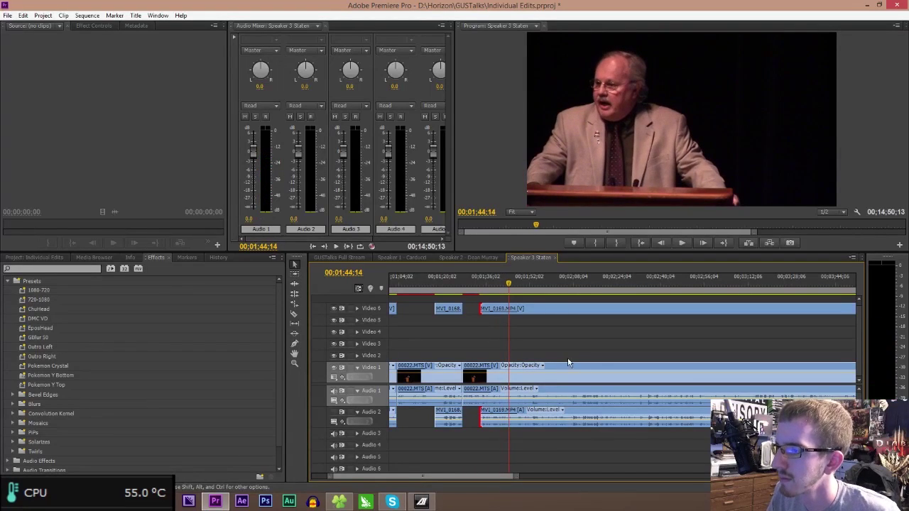
pyautogui.moveTo(515, 477); pyautogui.dragTo(472, 470)
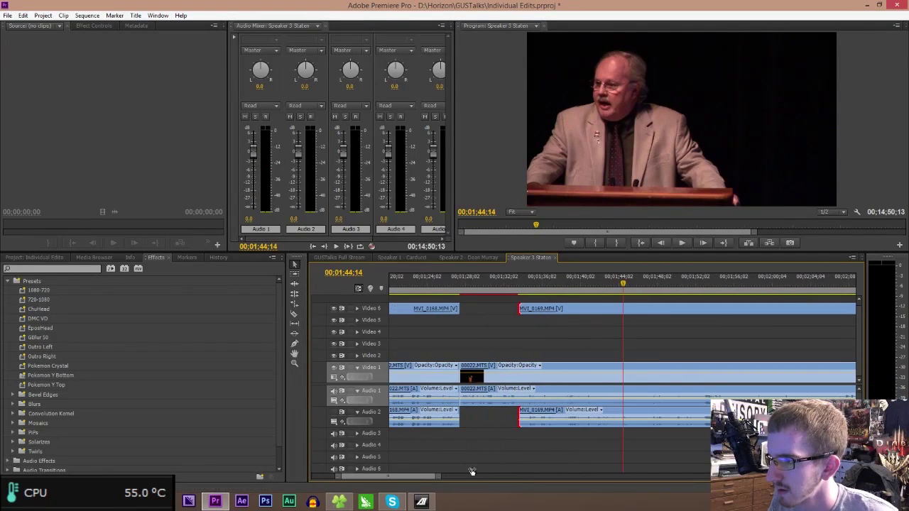
# - Razor the Video 6/Audio 2 and Video 1/Audio 1 clips at 01;43;28
pyautogui.click(618, 287)
pyautogui.press('c')
pyautogui.click(620, 419)
pyautogui.click(619, 384)
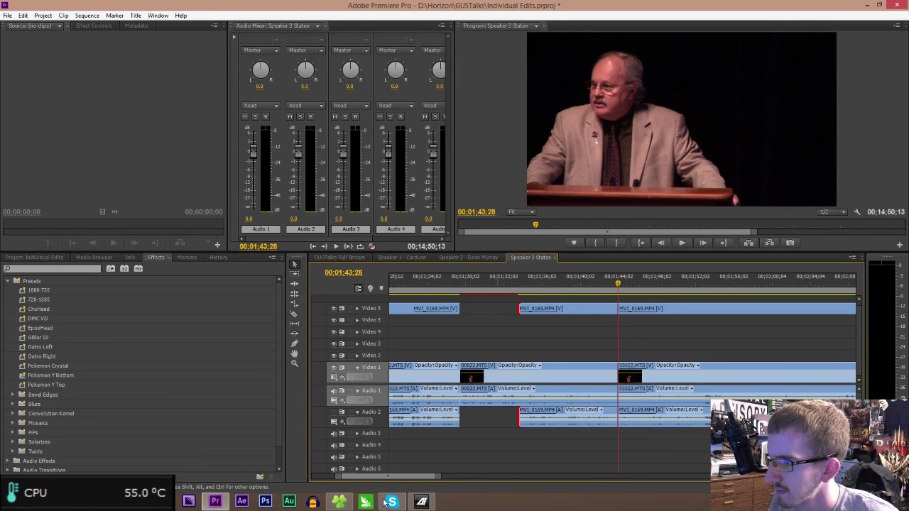
pyautogui.moveTo(478, 476); pyautogui.dragTo(617, 478)
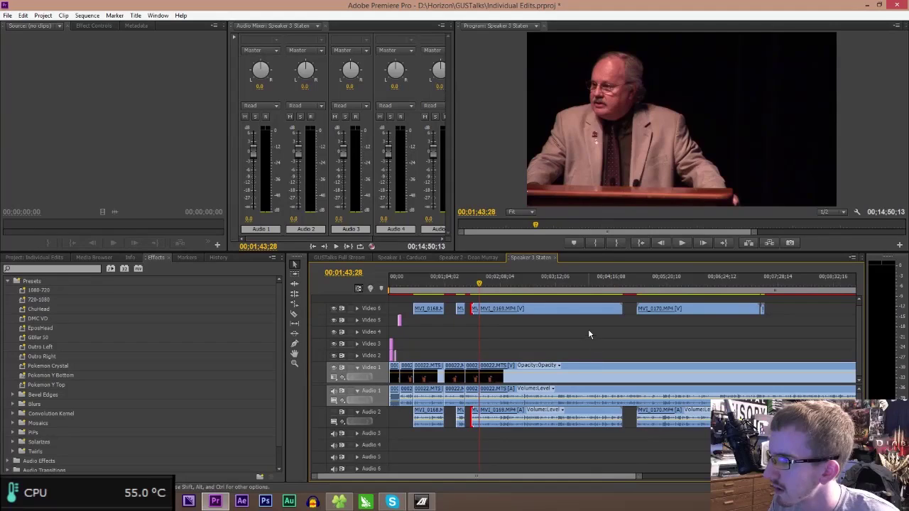
# - Play from about 03;17 and park the playhead at 03;14;29
pyautogui.click(561, 285)
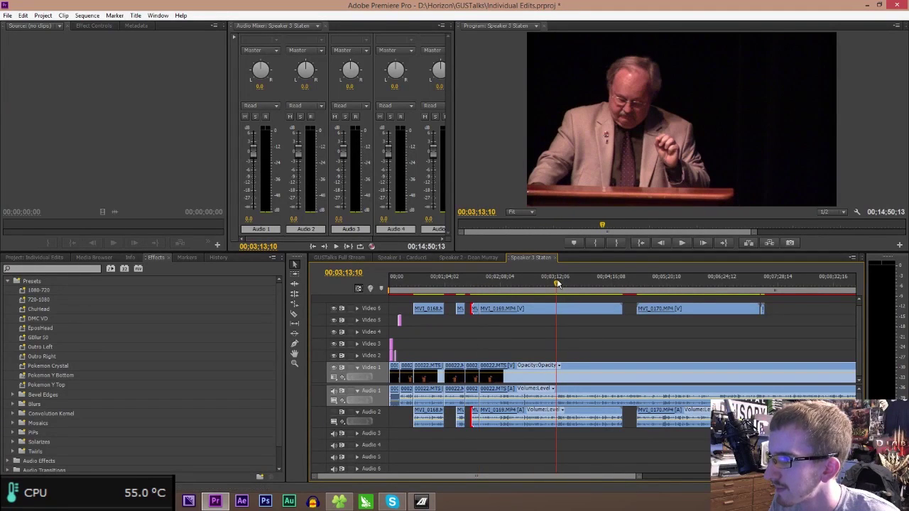
pyautogui.press('space')
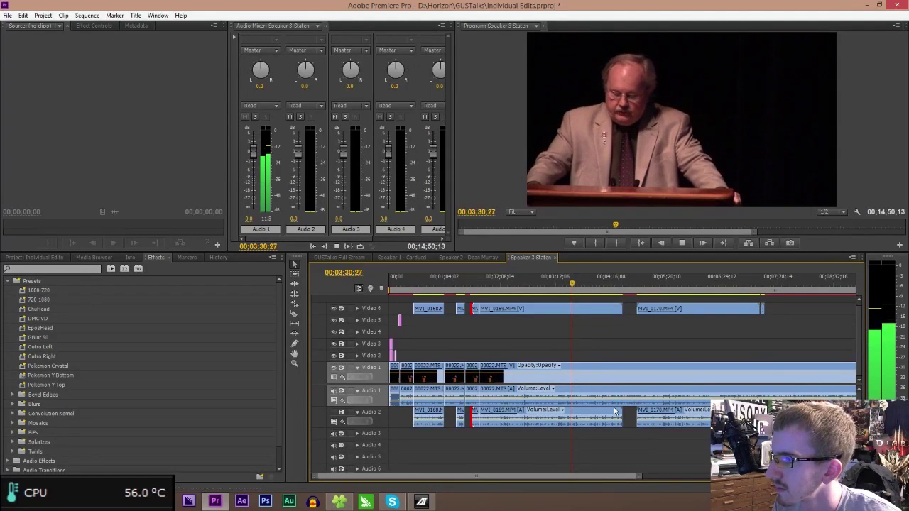
pyautogui.click(561, 287)
pyautogui.moveTo(562, 292); pyautogui.dragTo(558, 290)
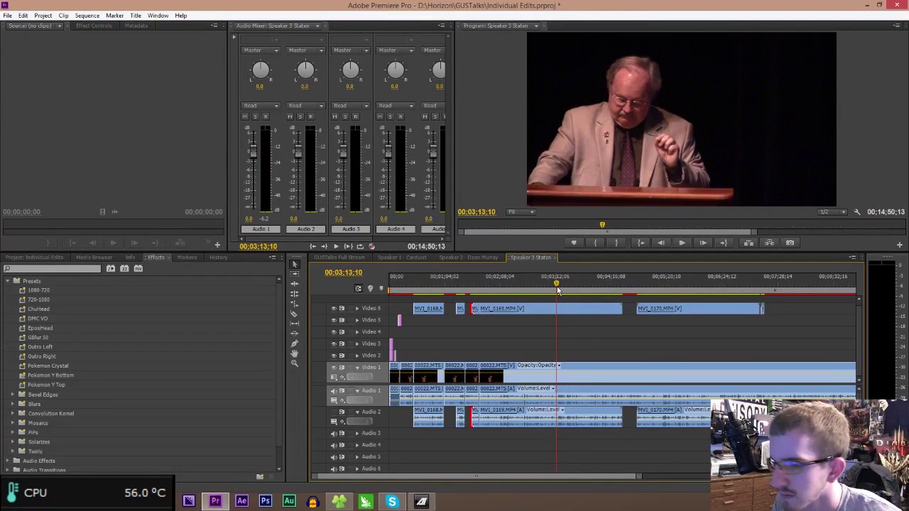
# - Split all tracks at 03;14;29, ripple-delete the selected section, and play across the join
pyautogui.click(556, 389)
pyautogui.click(556, 312)
pyautogui.press('v')
pyautogui.moveTo(547, 298)
pyautogui.mouseDown()
pyautogui.moveTo(483, 469)
pyautogui.moveTo(517, 463)
pyautogui.moveTo(515, 454)
pyautogui.mouseUp()
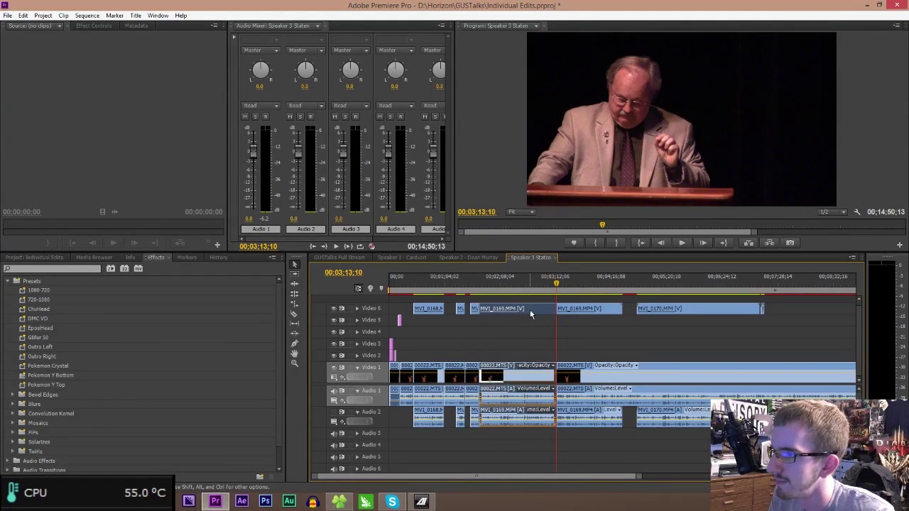
pyautogui.hotkey('shift', 'Delete')
pyautogui.click(474, 276)
pyautogui.press('space')
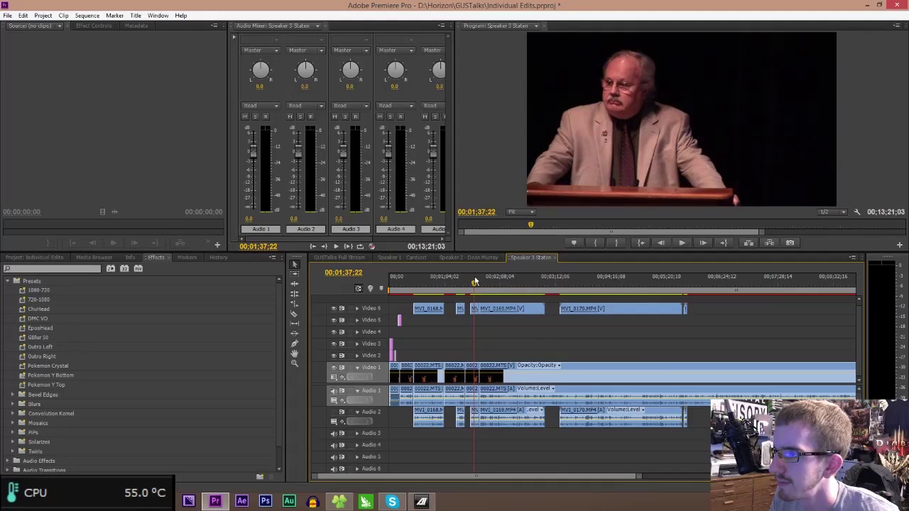
# - Delete a short leftover MVI_0169 piece, save the project, and switch to another sequence
pyautogui.moveTo(639, 477); pyautogui.dragTo(505, 476)
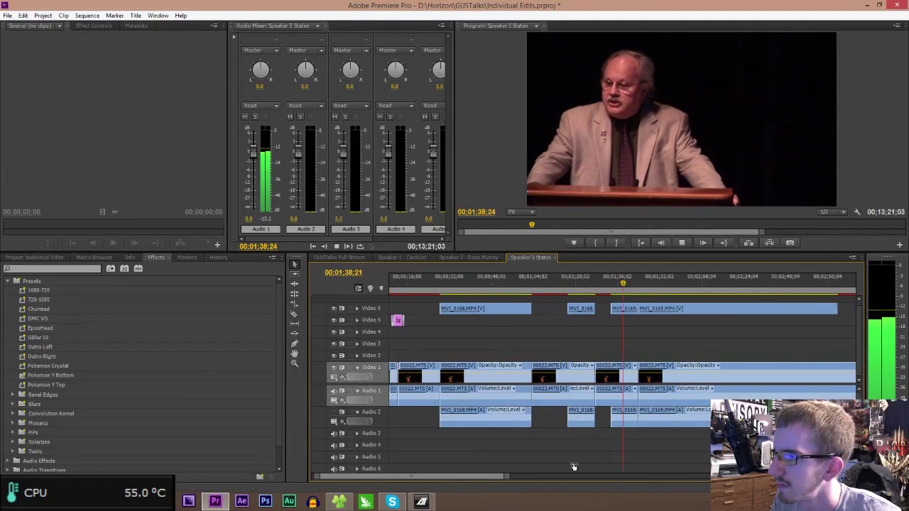
pyautogui.click(652, 313)
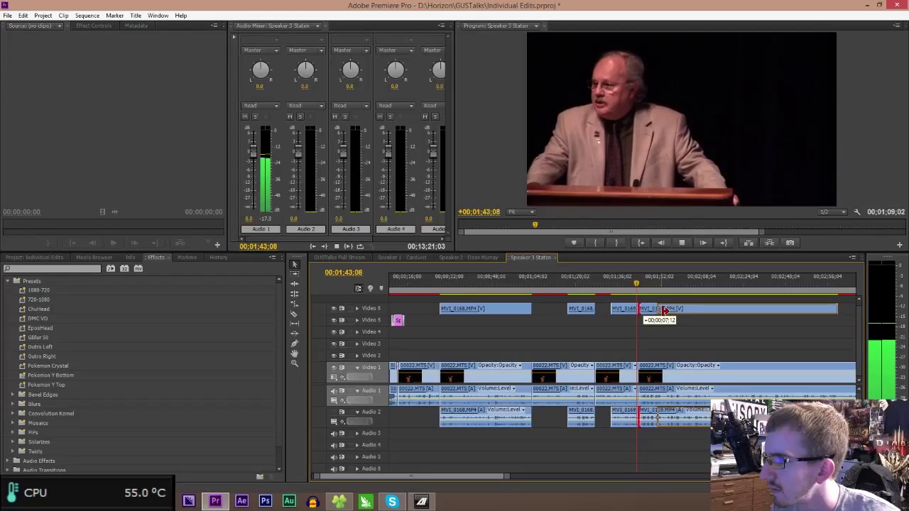
pyautogui.press('Delete')
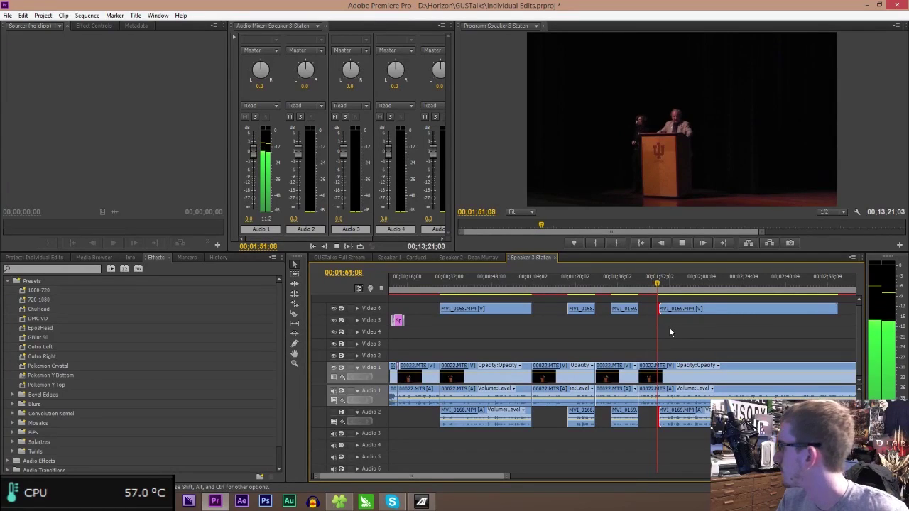
pyautogui.press('space')
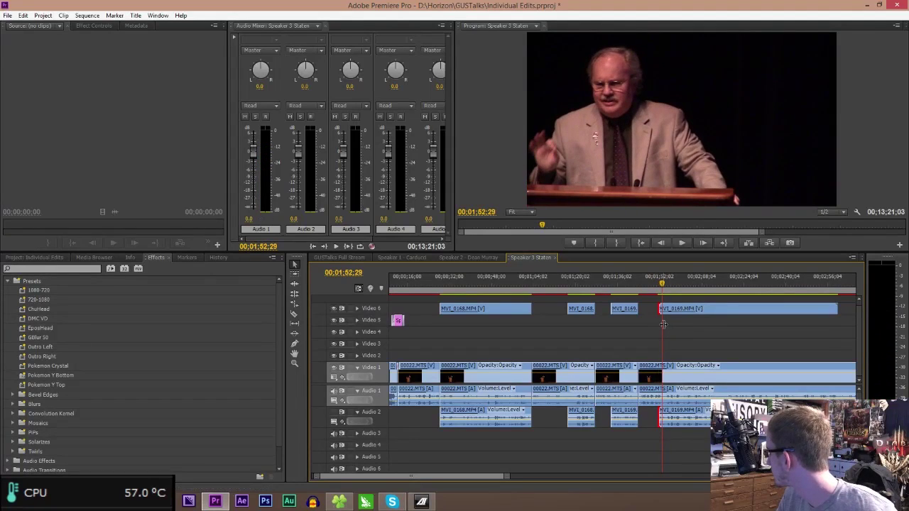
pyautogui.hotkey('ctrl', 's')
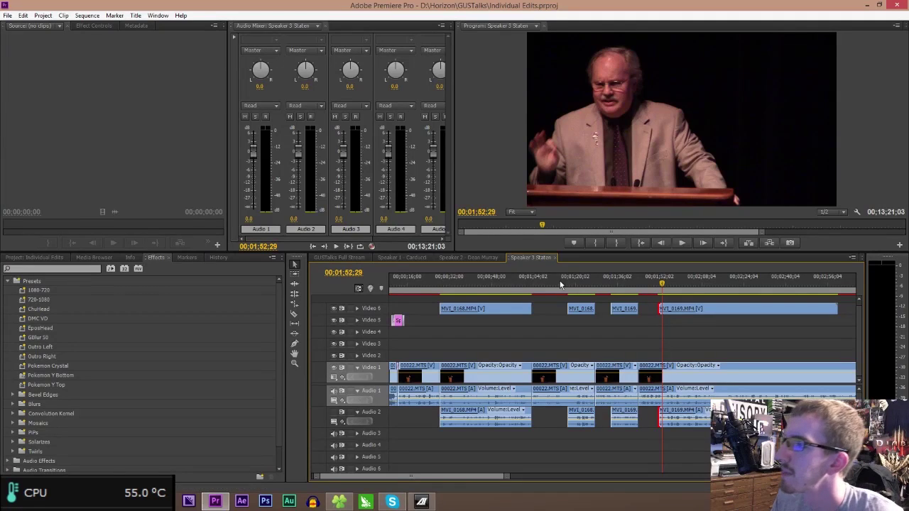
pyautogui.moveTo(506, 480); pyautogui.dragTo(701, 475)
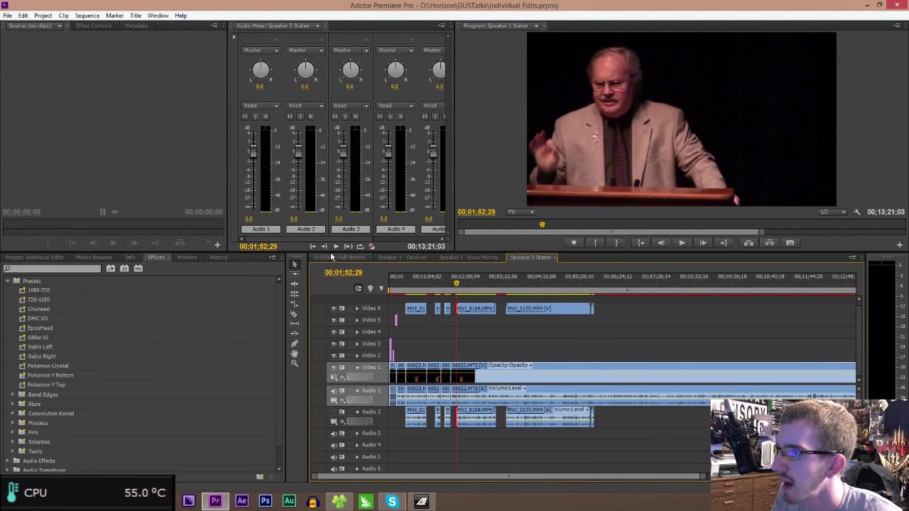
pyautogui.click(330, 254)
# - Look over the Speaker 1 and Speaker 2 sequences, scrub Speaker 1's watermarked edit, then return to Speaker 3
pyautogui.click(406, 259)
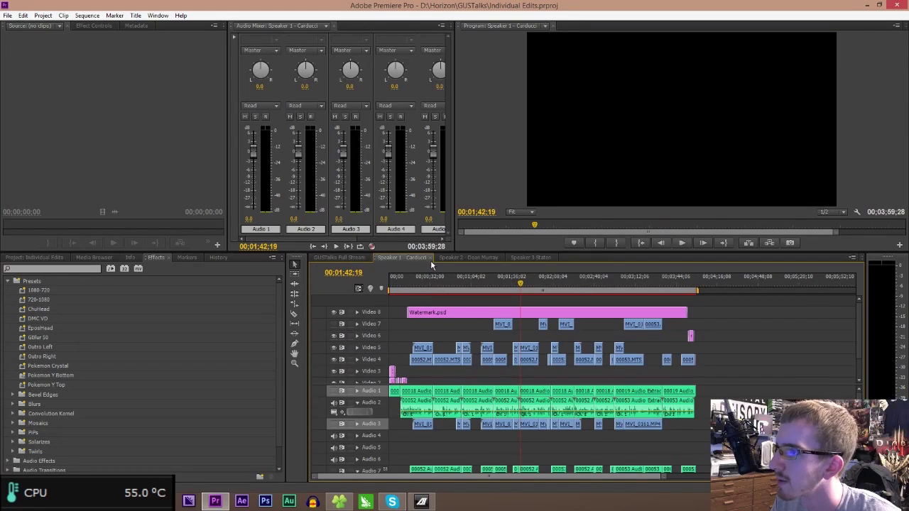
pyautogui.click(478, 258)
pyautogui.click(415, 259)
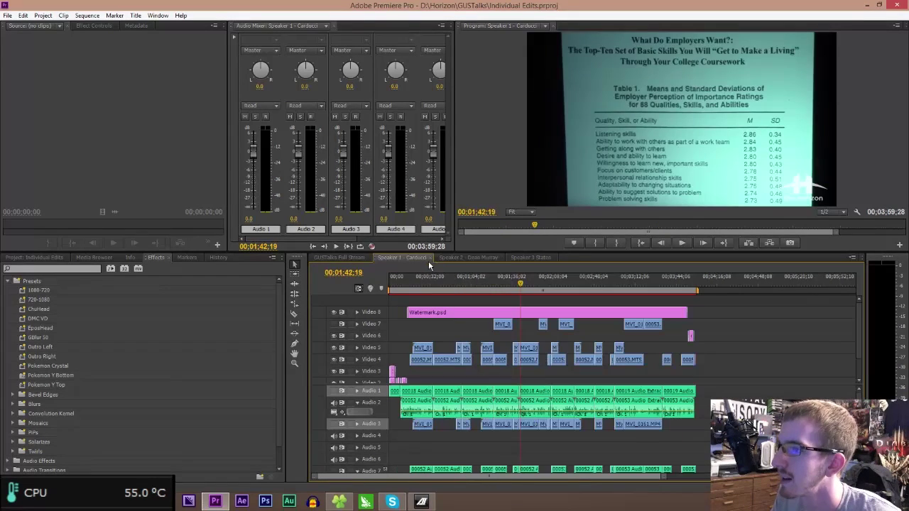
pyautogui.moveTo(479, 296); pyautogui.dragTo(691, 405)
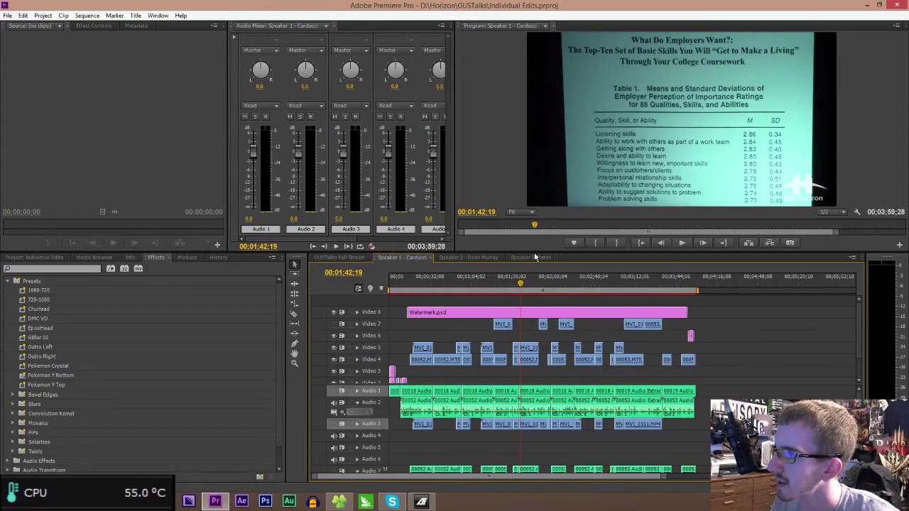
pyautogui.click(533, 257)
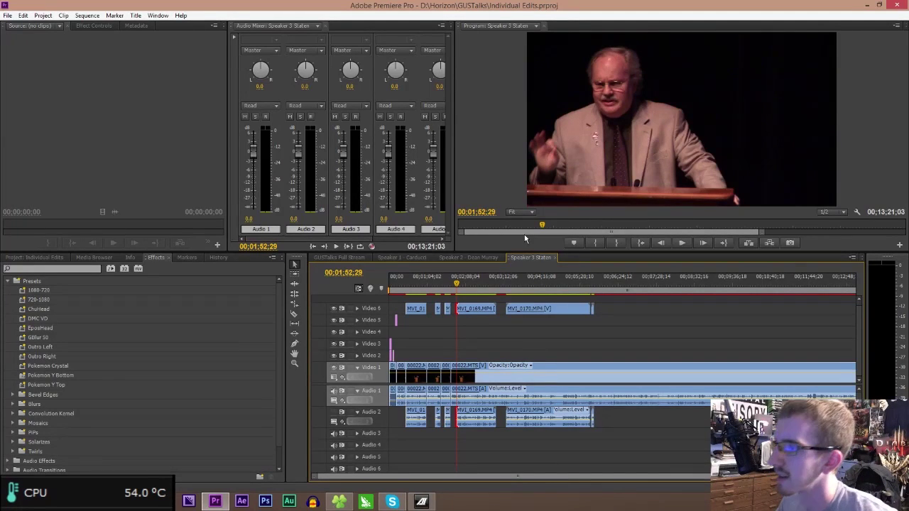
# - Trim the 00022.MTS in-point later, ripple delete the gap before it, and save the project
pyautogui.moveTo(717, 476); pyautogui.dragTo(579, 483)
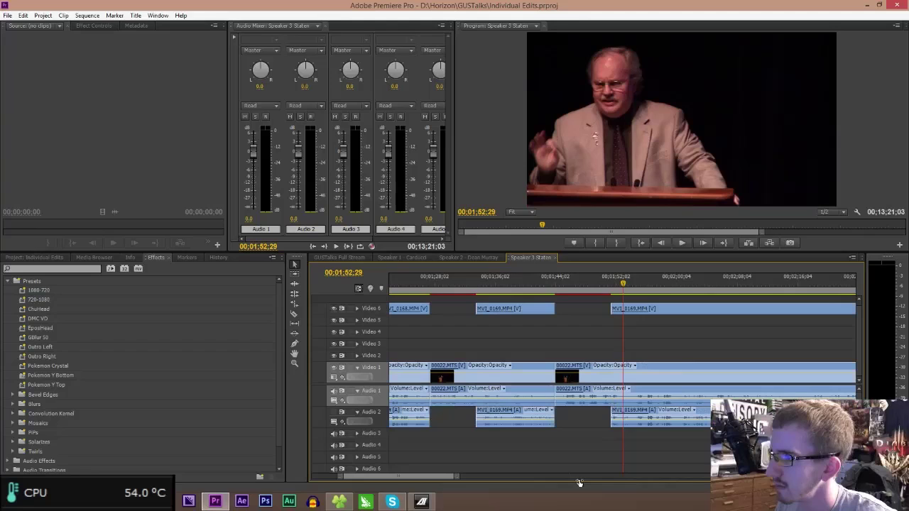
pyautogui.click(552, 282)
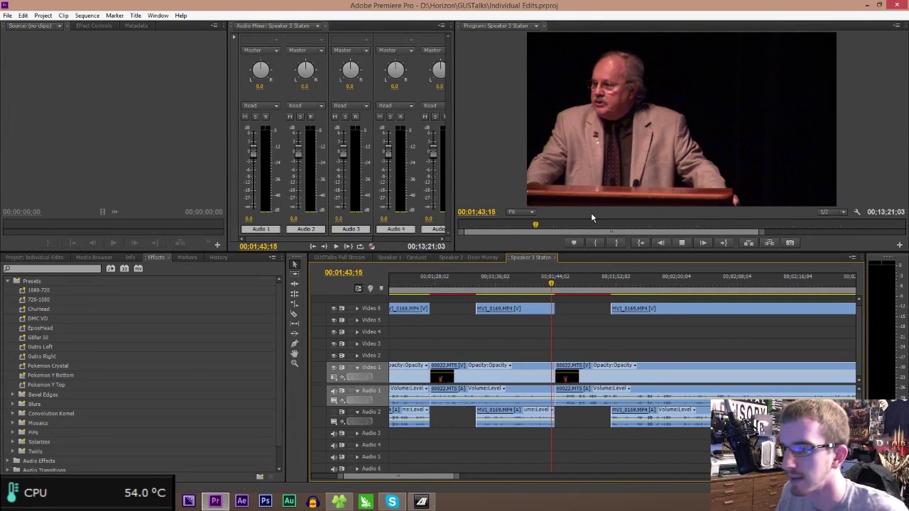
pyautogui.press('space')
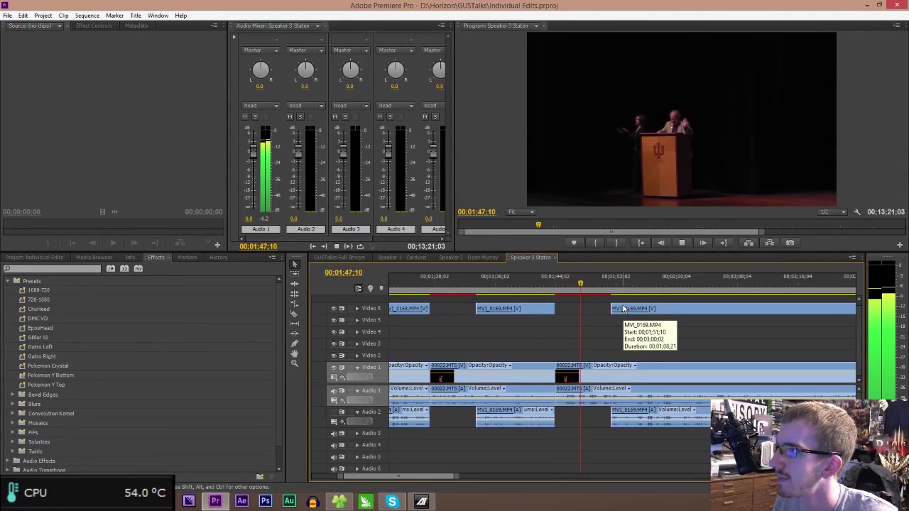
pyautogui.press('space')
pyautogui.moveTo(559, 376); pyautogui.dragTo(567, 377)
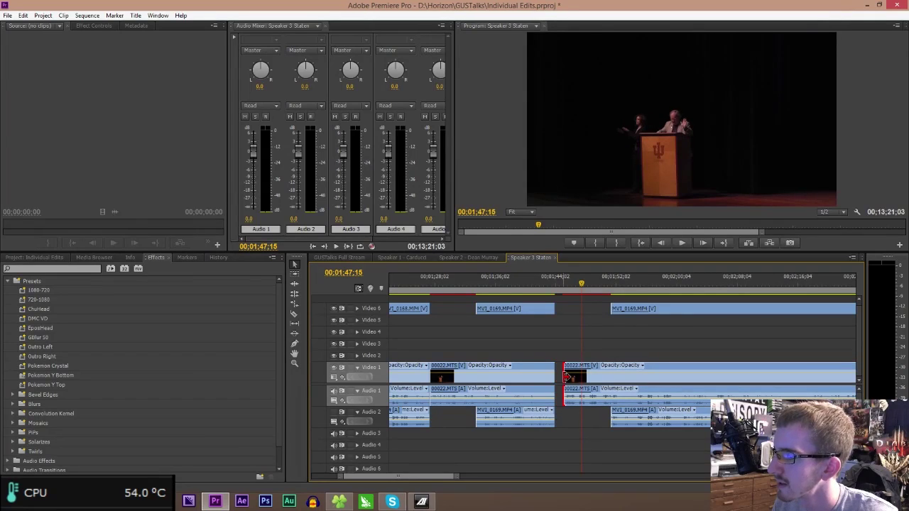
pyautogui.click(557, 382)
pyautogui.press('Delete')
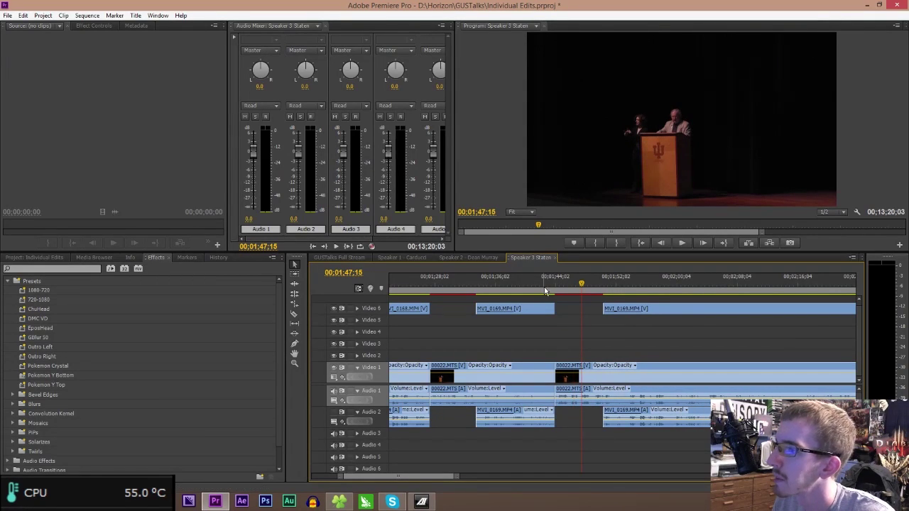
pyautogui.click(550, 287)
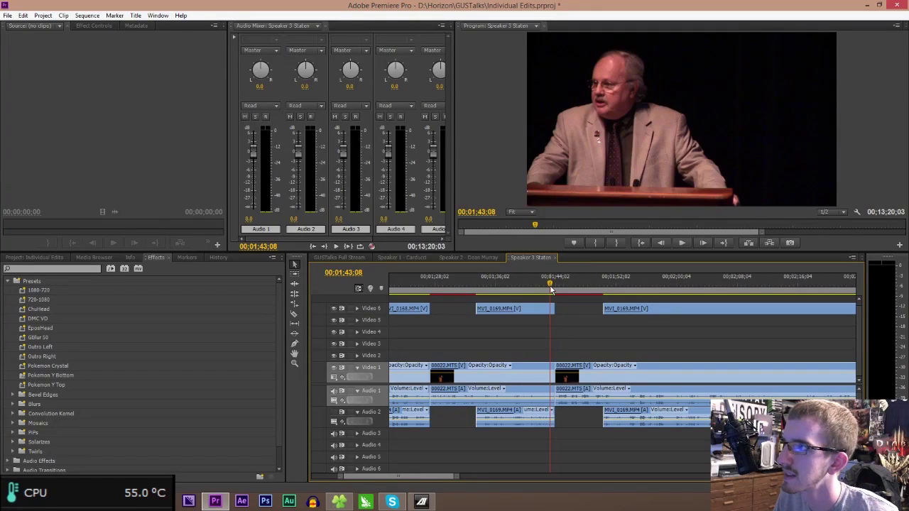
pyautogui.hotkey('ctrl', 's')
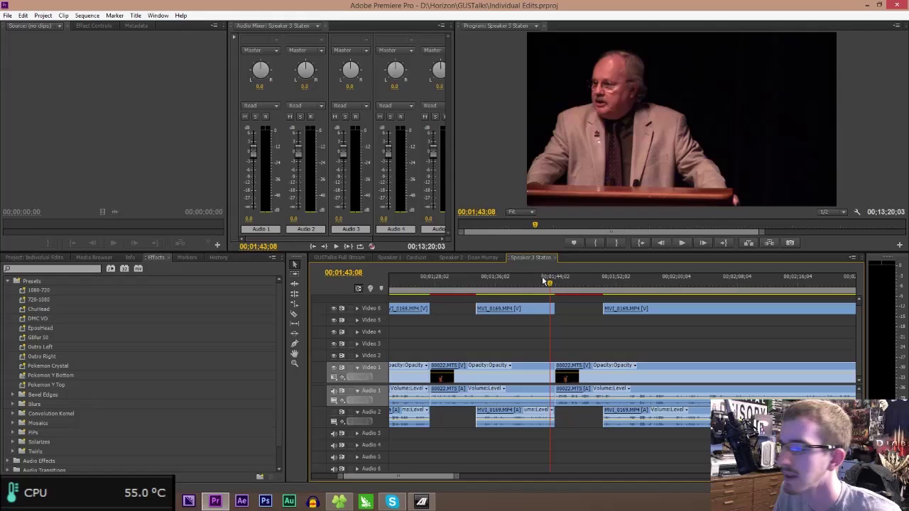
# - Split MVI_0169 and 00022.MTS at 02;07;18 across all four tracks
pyautogui.press('space')
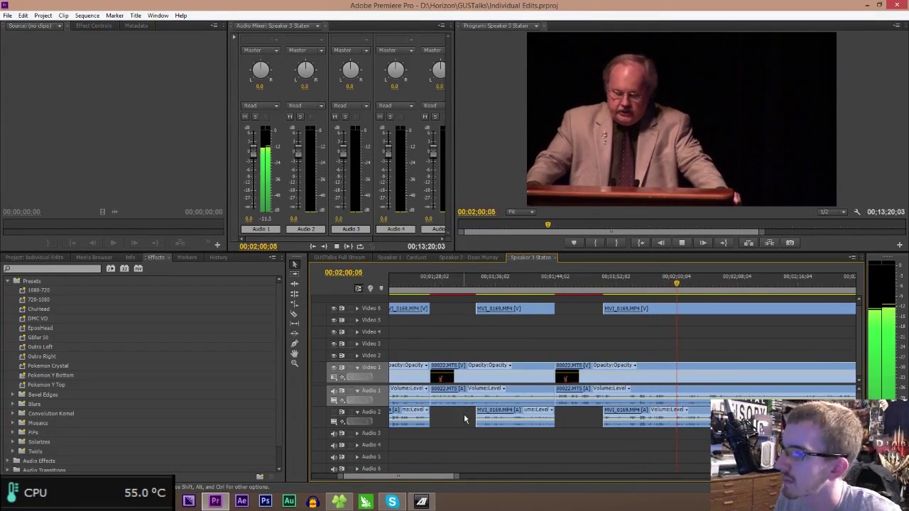
pyautogui.moveTo(431, 481); pyautogui.dragTo(446, 481)
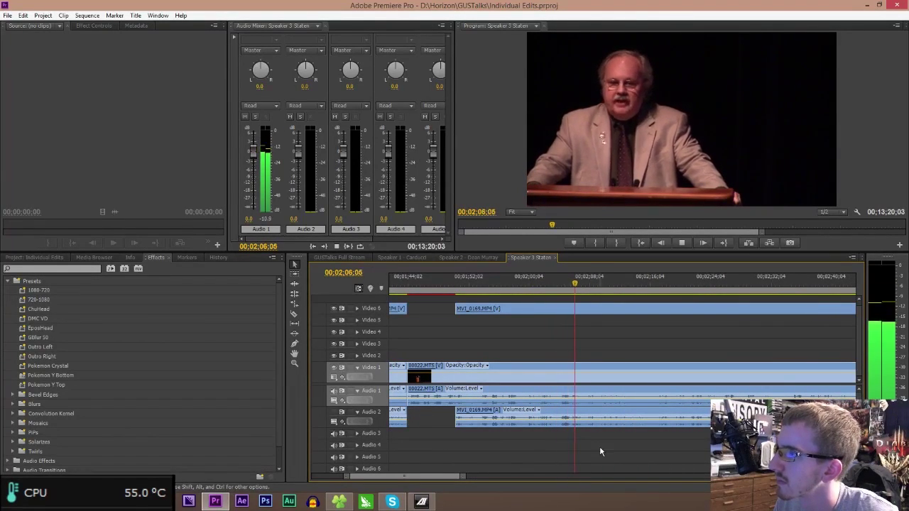
pyautogui.press('space')
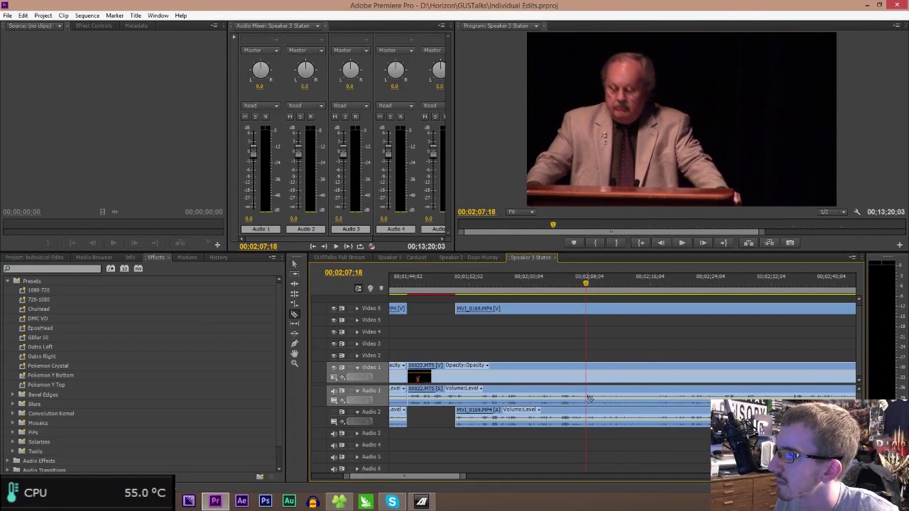
pyautogui.click(589, 398)
pyautogui.click(584, 411)
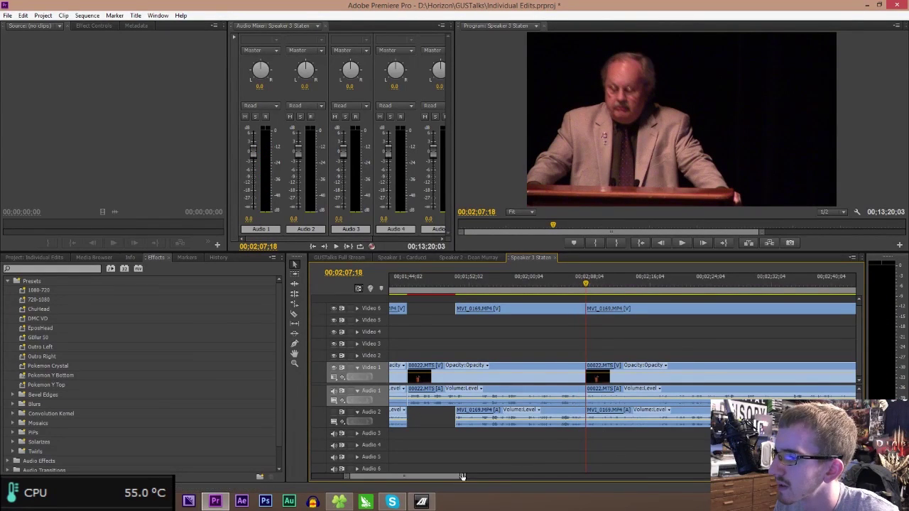
pyautogui.moveTo(463, 477); pyautogui.dragTo(501, 477)
# - Split MVI_0170 and 00022.MTS on all tracks at 03;44;14
pyautogui.click(694, 295)
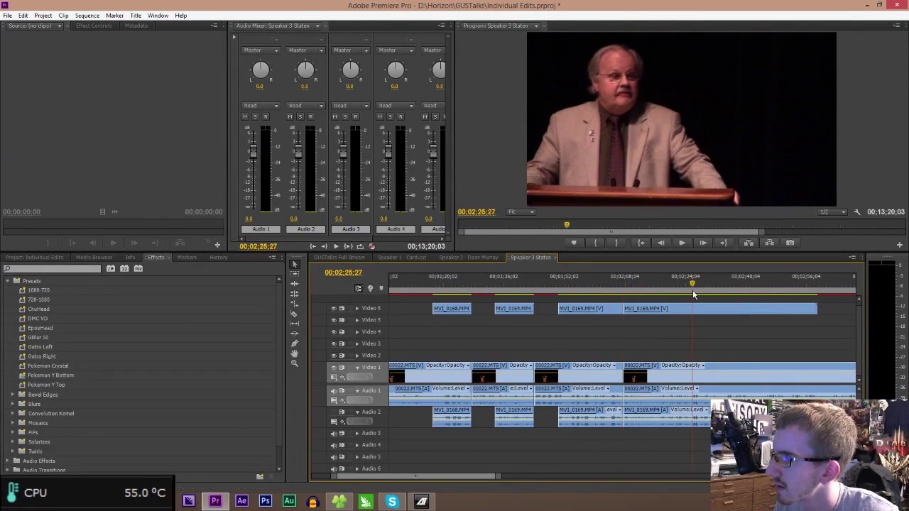
pyautogui.moveTo(496, 478); pyautogui.dragTo(817, 478)
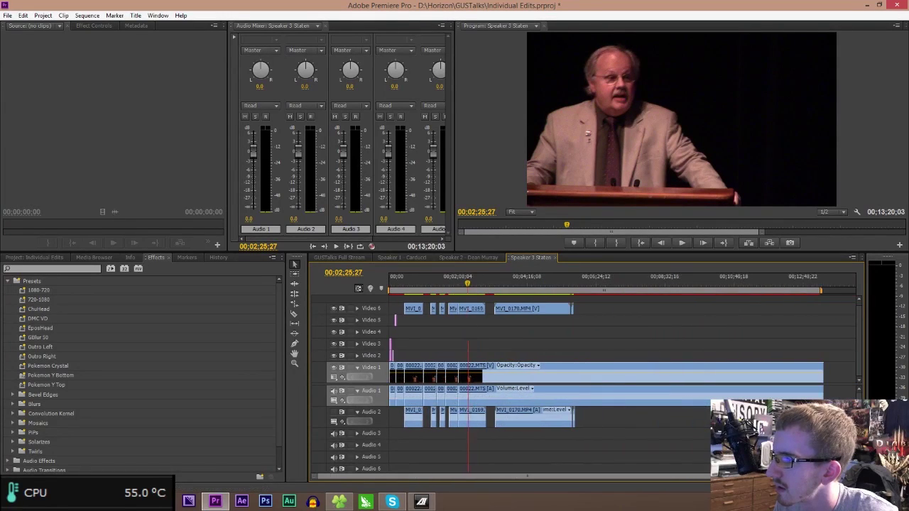
pyautogui.press('=')
pyautogui.press('=')
pyautogui.press('=')
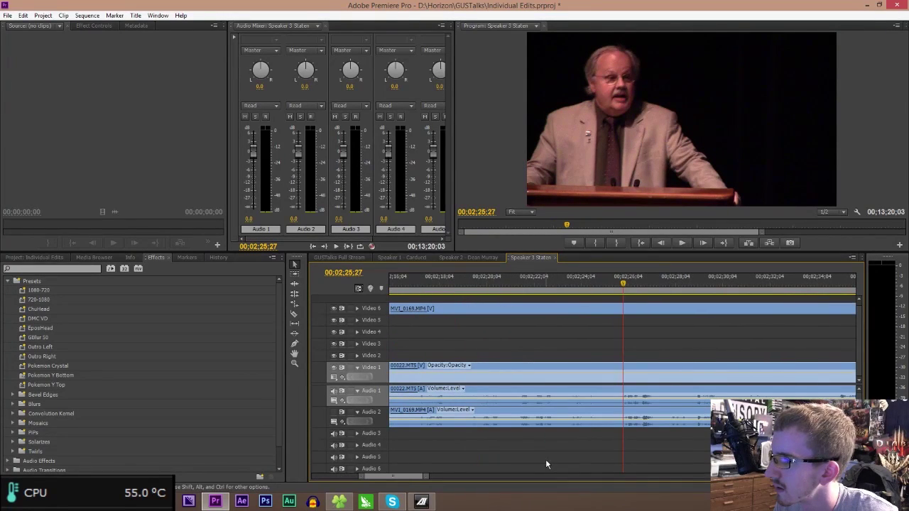
pyautogui.press('space')
pyautogui.press('space')
pyautogui.moveTo(428, 476); pyautogui.dragTo(627, 486)
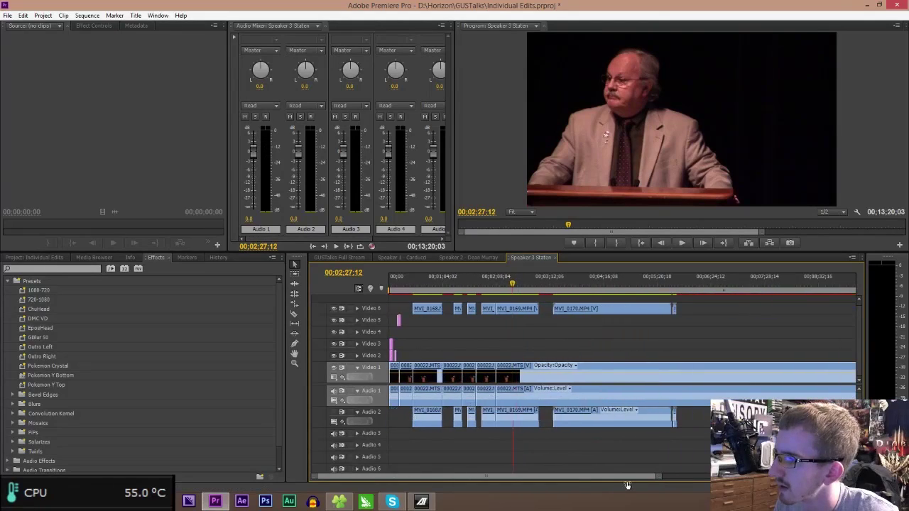
pyautogui.click(577, 281)
pyautogui.press('space')
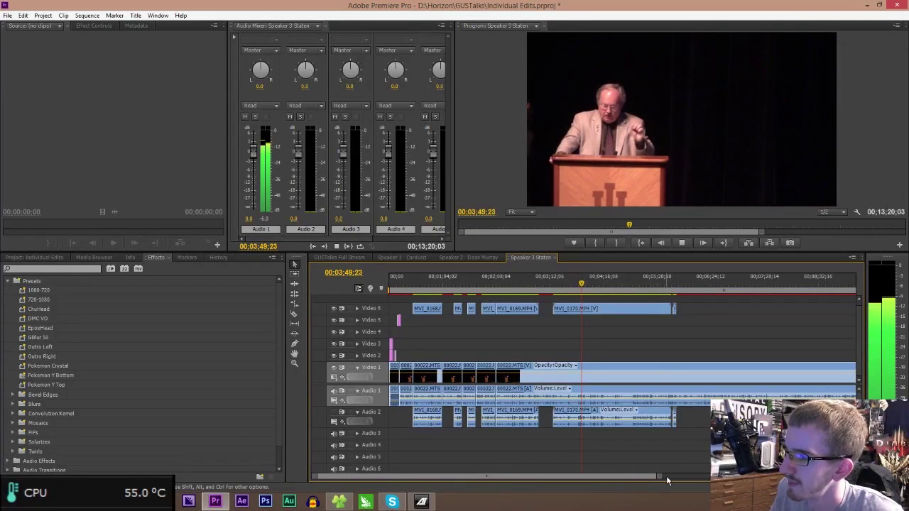
pyautogui.moveTo(662, 474); pyautogui.dragTo(543, 474)
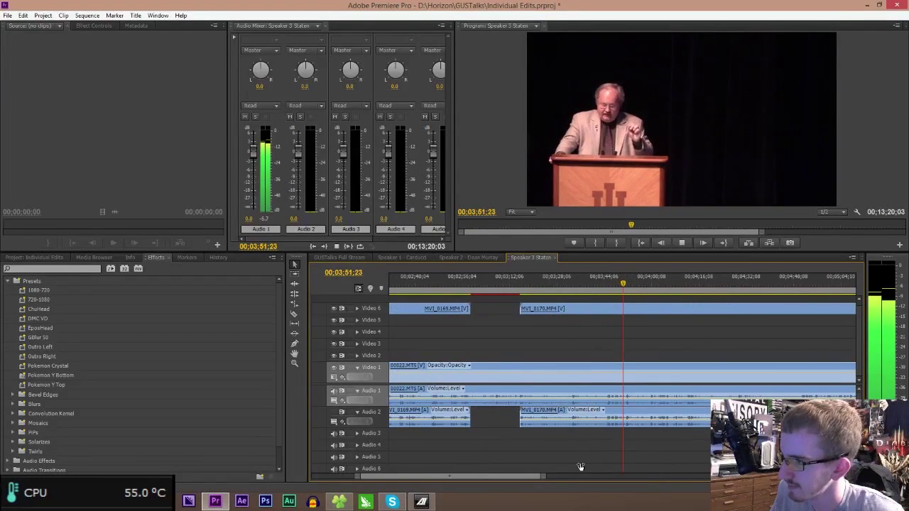
pyautogui.moveTo(617, 286); pyautogui.dragTo(606, 287)
pyautogui.click(607, 420)
pyautogui.click(606, 400)
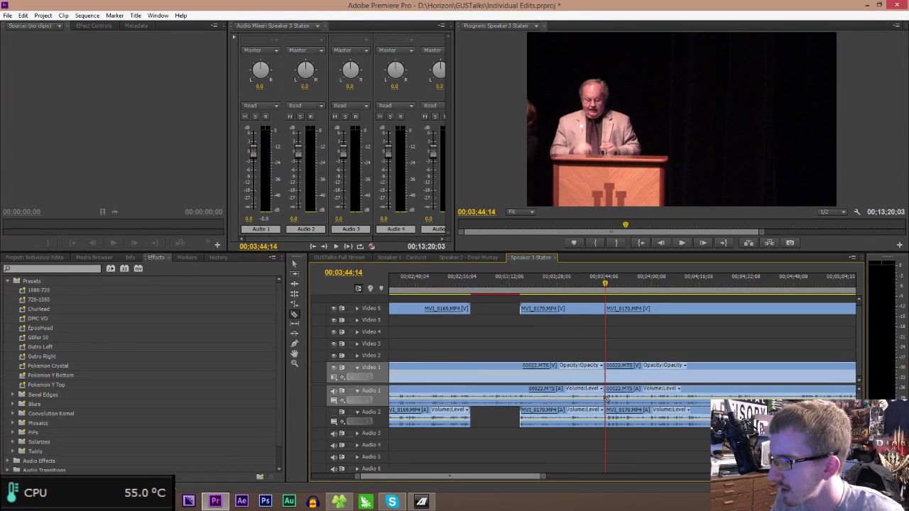
# - Delete the clips between the two cuts and ripple delete the gap, shortening the sequence to 00;11;43;05
pyautogui.moveTo(544, 475); pyautogui.dragTo(607, 475)
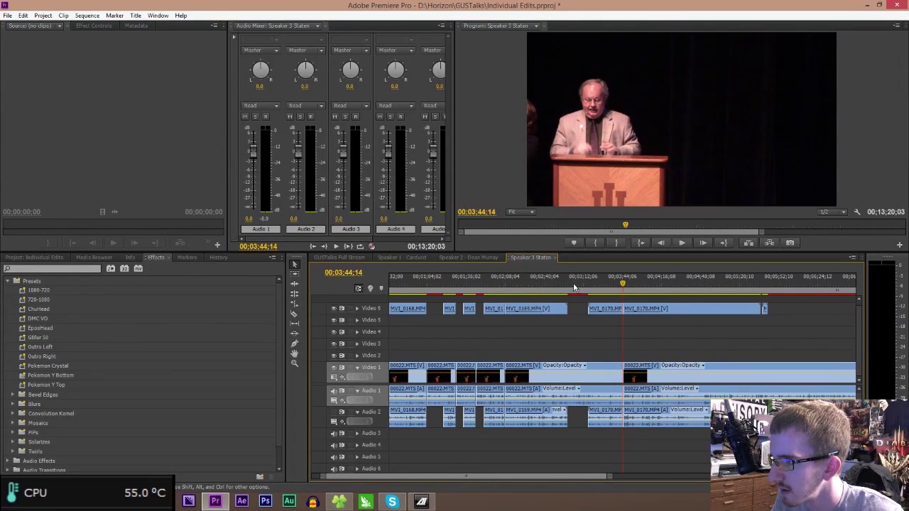
pyautogui.moveTo(548, 300); pyautogui.dragTo(591, 447)
pyautogui.press('Delete')
pyautogui.click(546, 372)
pyautogui.press('Delete')
pyautogui.press('Up')
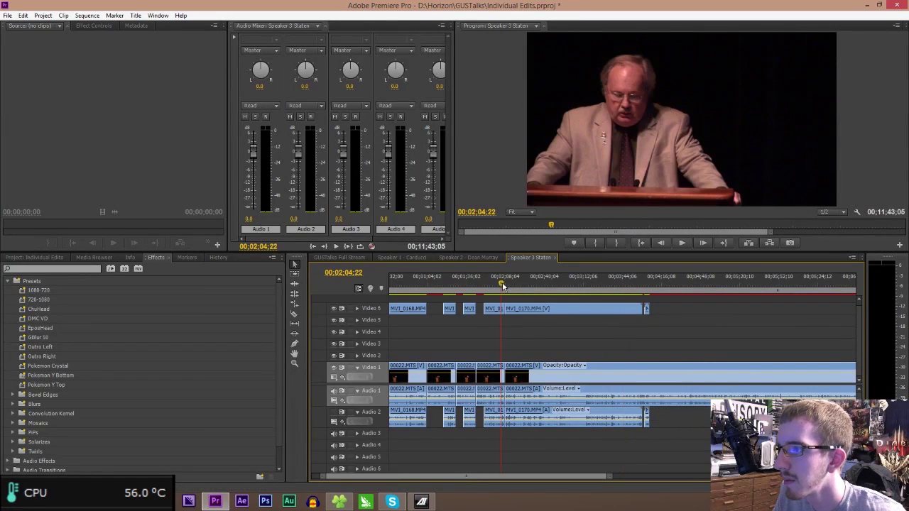
# - Trim the start of MVI_0170 and its audio later, then play back across the edit
pyautogui.moveTo(510, 306); pyautogui.dragTo(524, 309)
pyautogui.press('space')
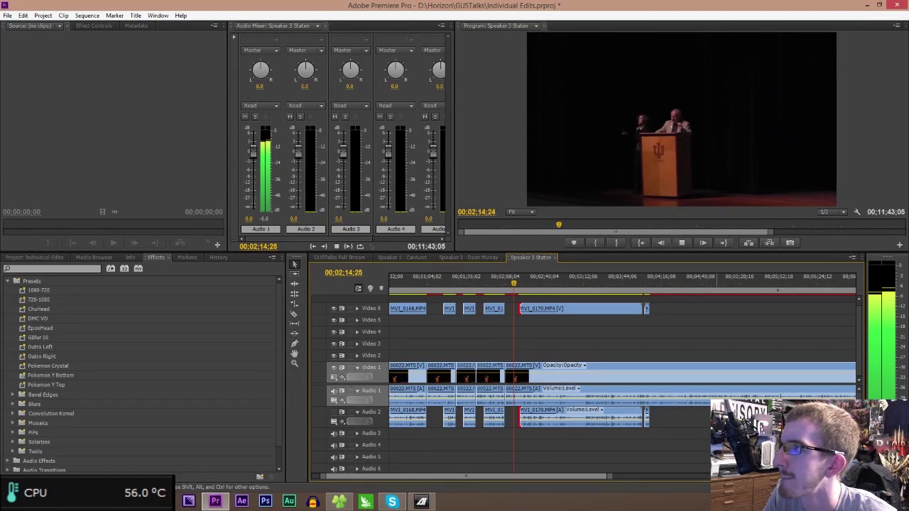
pyautogui.press('space')
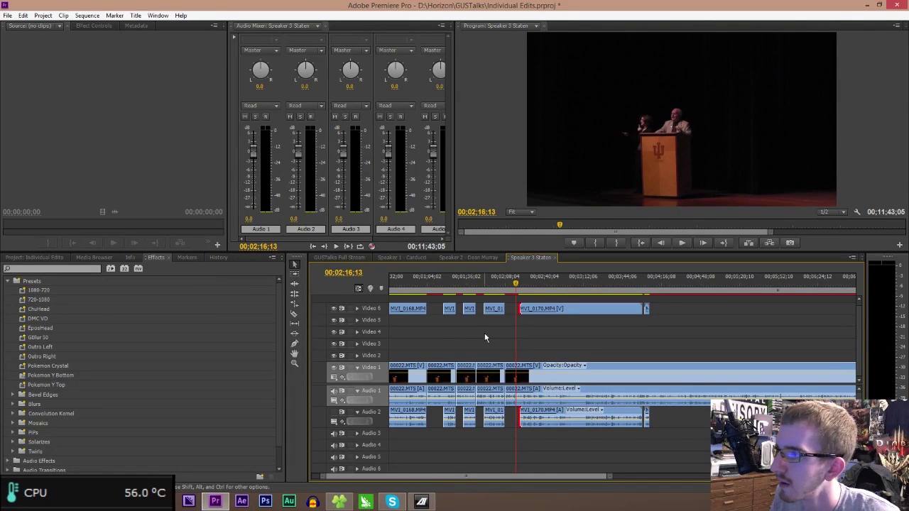
pyautogui.press('space')
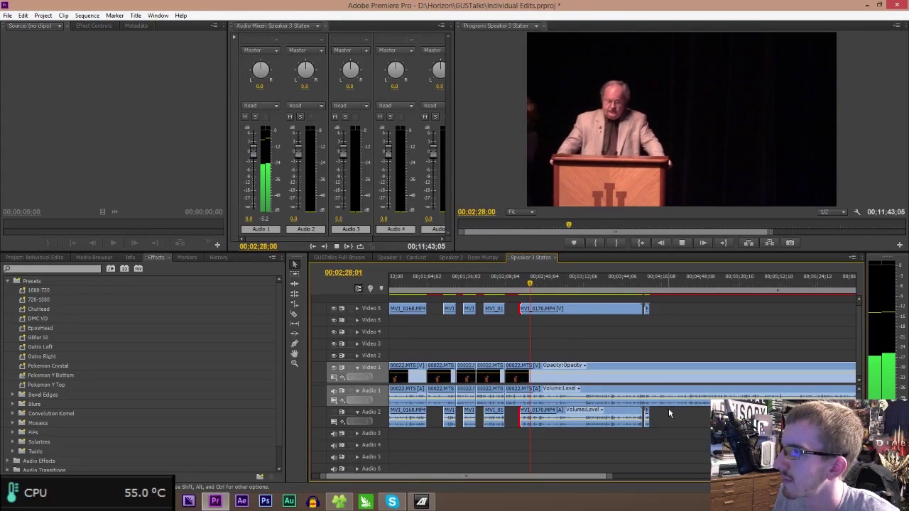
pyautogui.moveTo(607, 476); pyautogui.dragTo(531, 477)
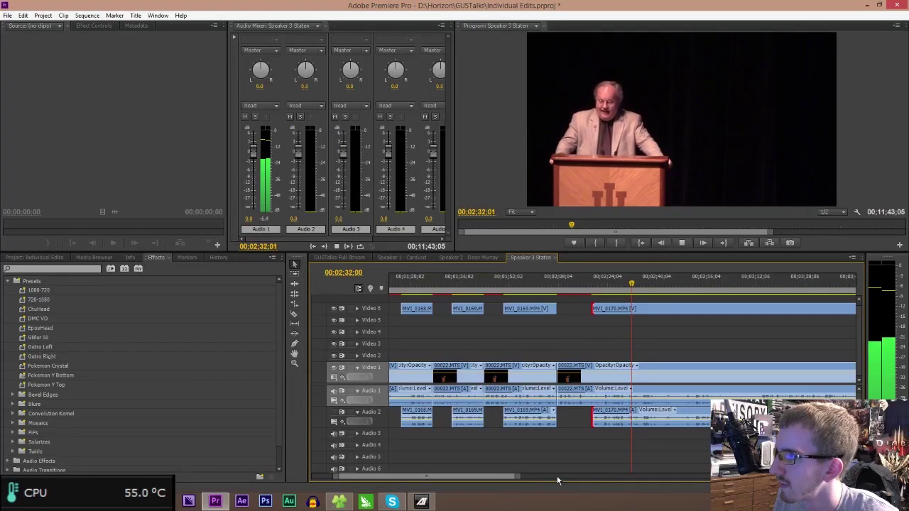
# - Razor the clips on all tracks at 3:01:08
pyautogui.moveTo(515, 475); pyautogui.dragTo(485, 472)
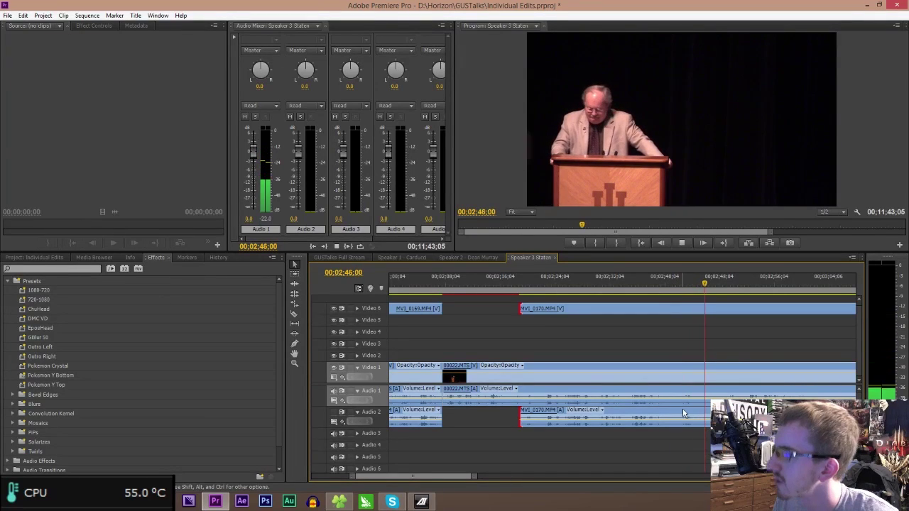
pyautogui.press('space')
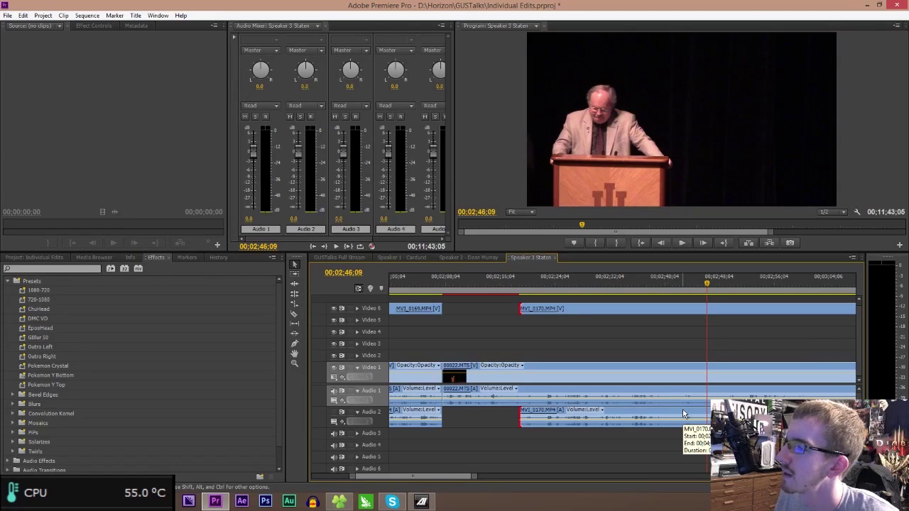
pyautogui.press('space')
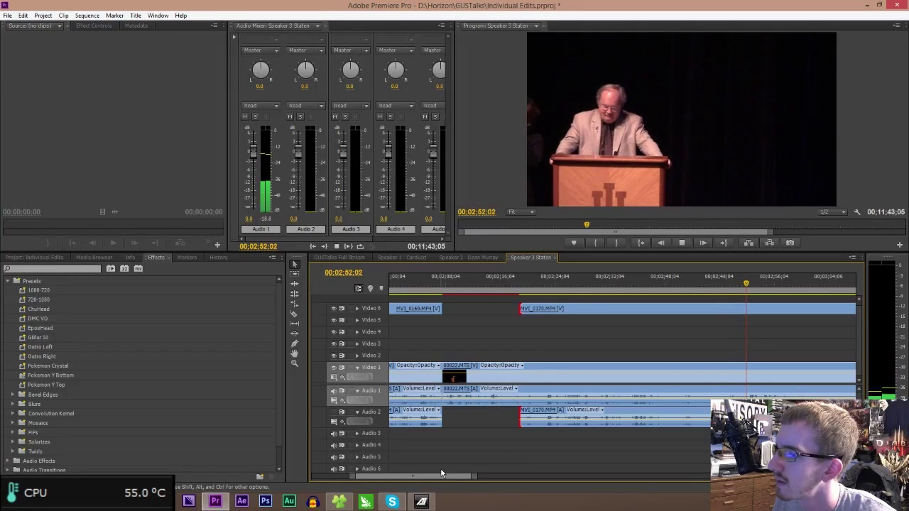
pyautogui.moveTo(445, 477); pyautogui.dragTo(484, 476)
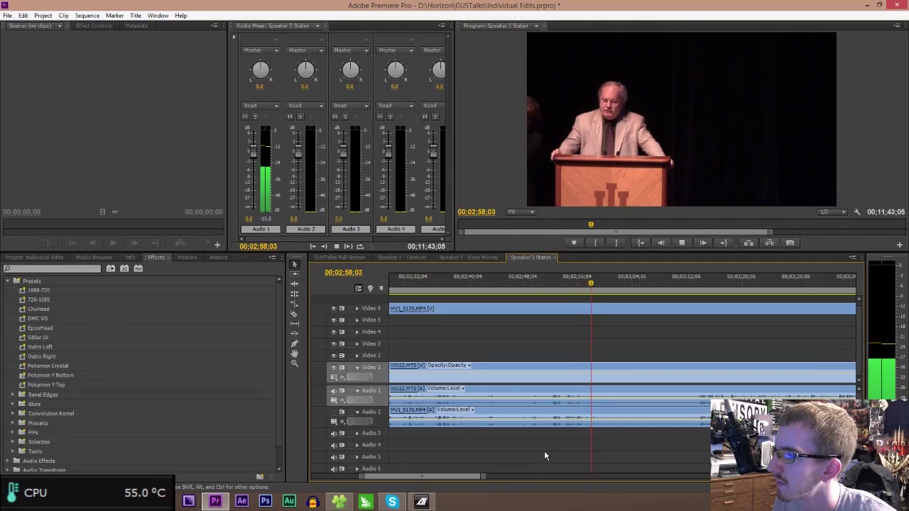
pyautogui.press('space')
pyautogui.press('c')
pyautogui.click(612, 412)
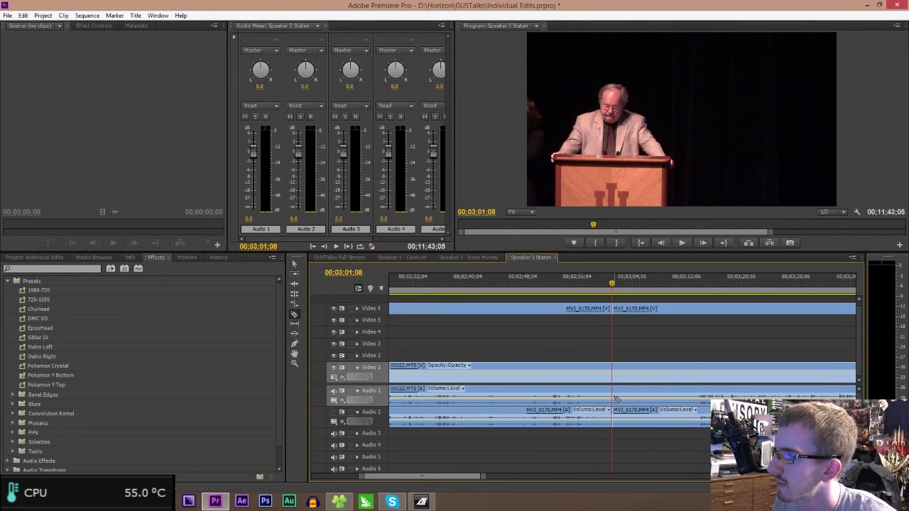
pyautogui.click(612, 395)
pyautogui.press('v')
# - Cut MVI_0170 and the 00022.MTS footage again at about 3:55
pyautogui.click(695, 291)
pyautogui.press('space')
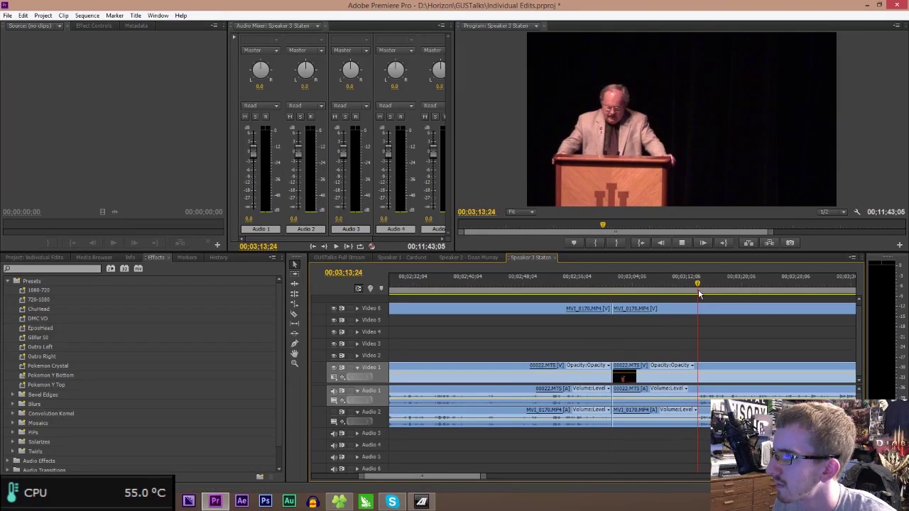
pyautogui.moveTo(485, 475); pyautogui.dragTo(604, 476)
pyautogui.press('space')
pyautogui.click(666, 292)
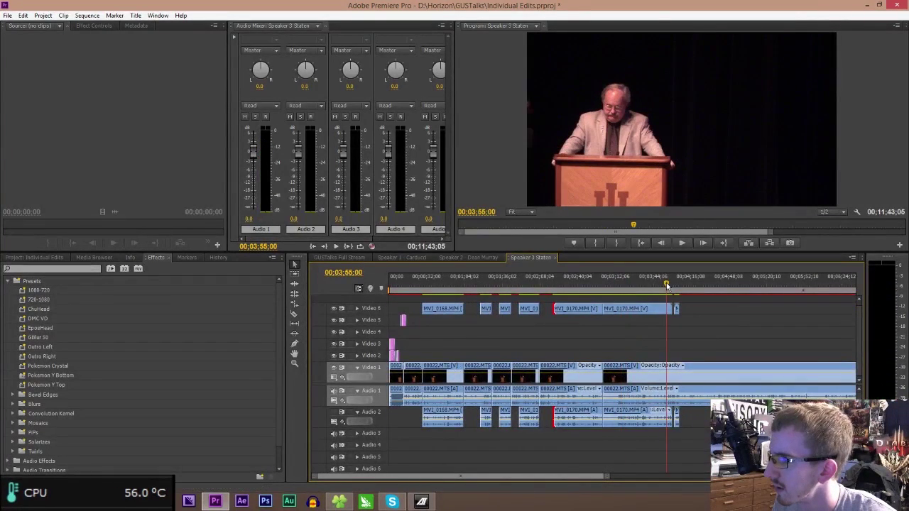
pyautogui.press('space')
pyautogui.moveTo(605, 476); pyautogui.dragTo(523, 465)
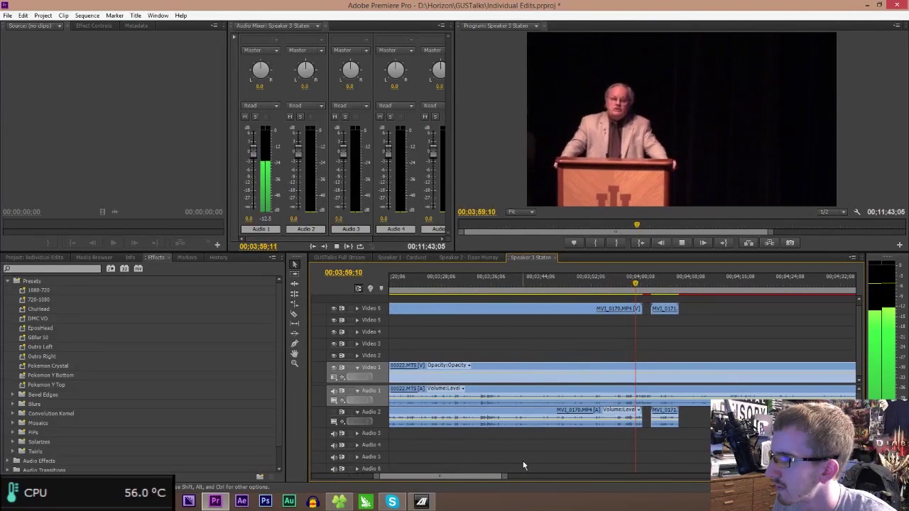
pyautogui.click(615, 284)
pyautogui.press('space')
pyautogui.press('space')
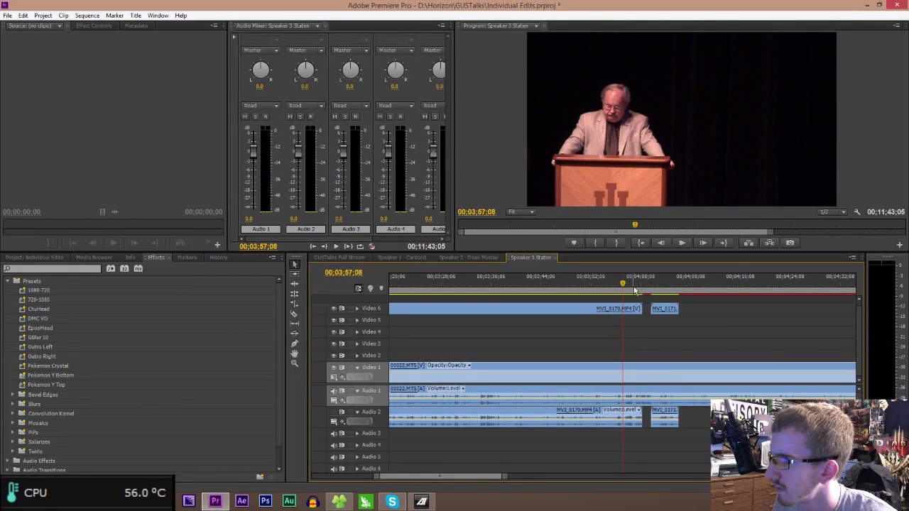
pyautogui.click(625, 416)
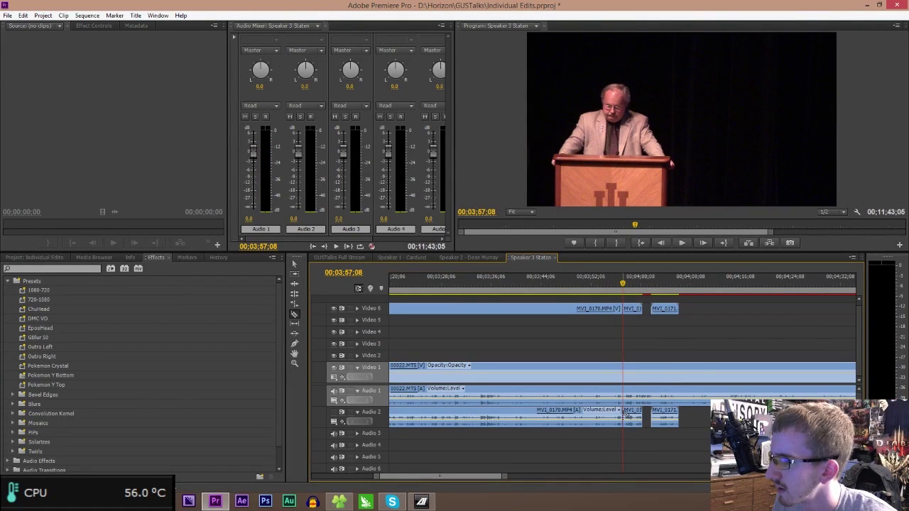
pyautogui.click(622, 396)
# - Ripple-delete the stretch between the two cuts on all tracks and review the join
pyautogui.press('v')
pyautogui.moveTo(504, 476); pyautogui.dragTo(583, 475)
pyautogui.moveTo(592, 429); pyautogui.dragTo(572, 305)
pyautogui.hotkey('shift', 'Delete')
pyautogui.click(558, 283)
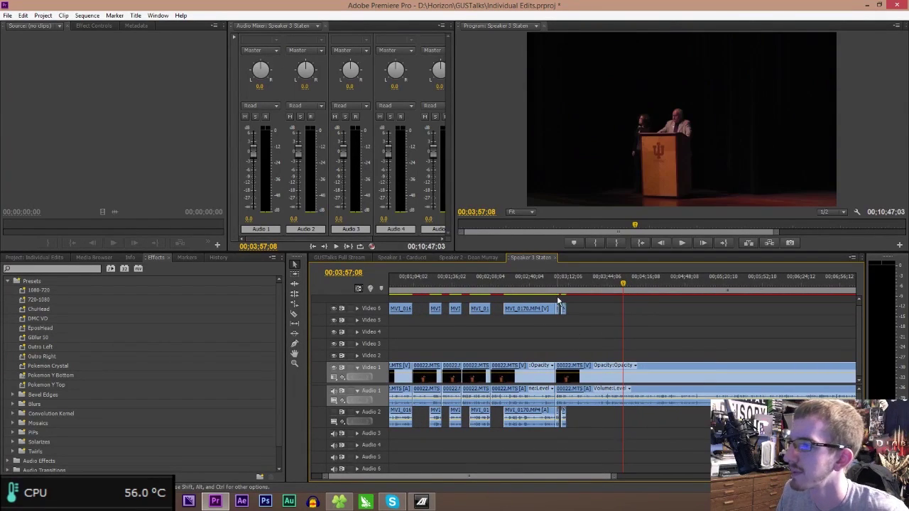
pyautogui.press('space')
pyautogui.click(534, 283)
pyautogui.moveTo(533, 282); pyautogui.dragTo(529, 282)
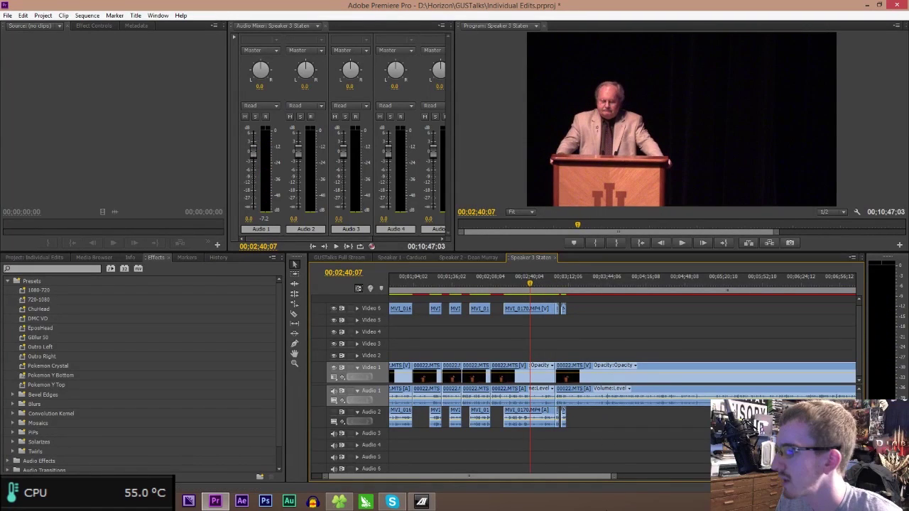
pyautogui.moveTo(616, 477); pyautogui.dragTo(549, 473)
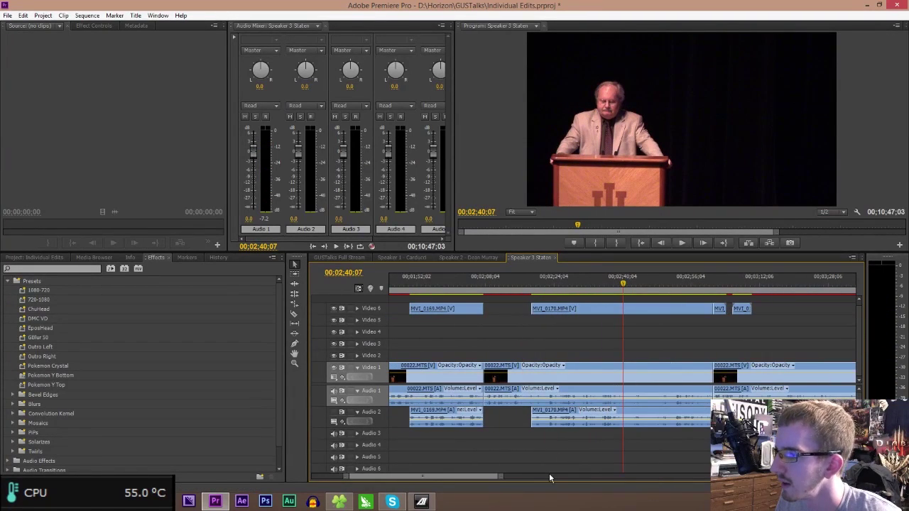
# - Cut a short piece out of the MVI_0170 cutaway, delete it, and check the edit
pyautogui.press('c')
pyautogui.click(606, 310)
pyautogui.click(649, 309)
pyautogui.press('v')
pyautogui.click(635, 310)
pyautogui.press('Delete')
pyautogui.click(601, 281)
pyautogui.press('space')
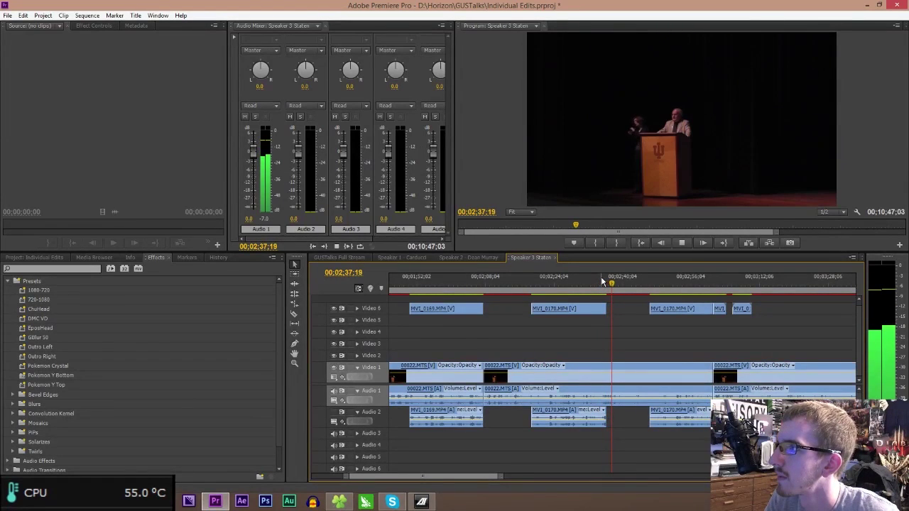
pyautogui.press('space')
# - Save the project and play back from 3:00
pyautogui.hotkey('ctrl', 's')
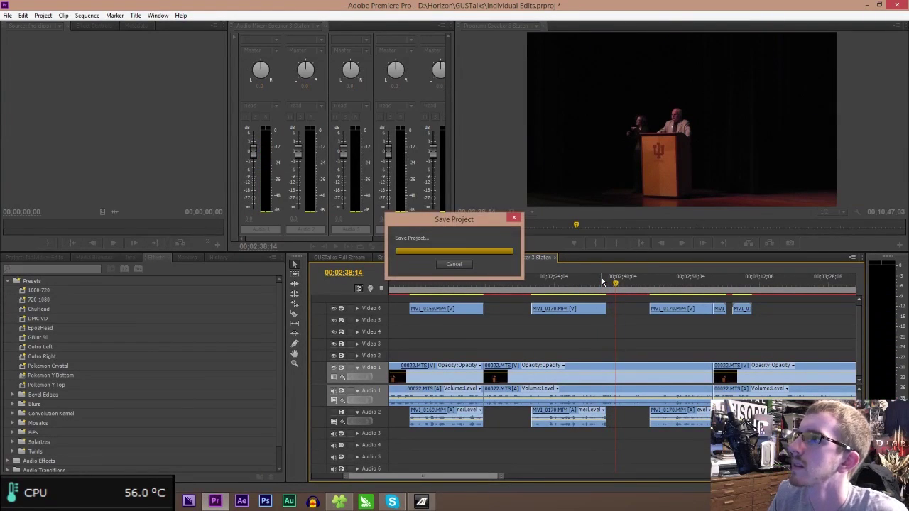
pyautogui.moveTo(465, 477); pyautogui.dragTo(492, 478)
pyautogui.click(527, 284)
pyautogui.press('space')
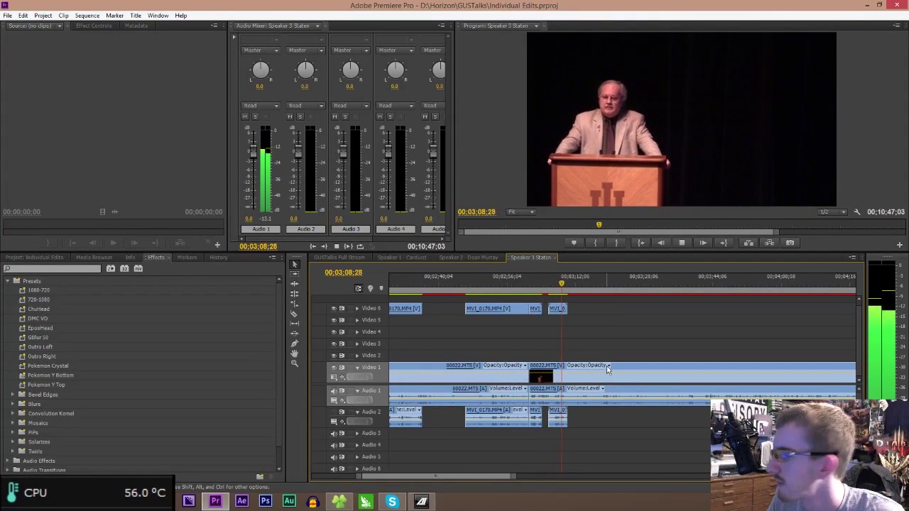
pyautogui.press('space')
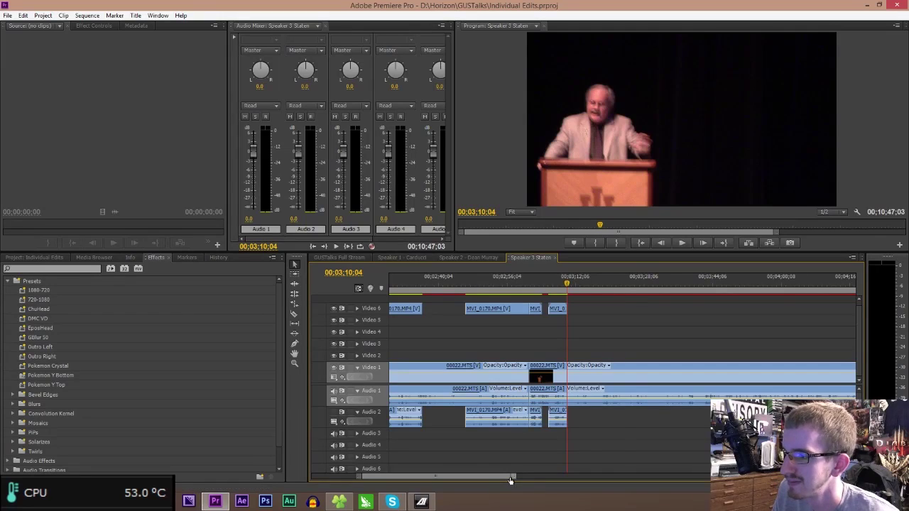
# - Play to 00;03;16;10 and razor the 00022.MTS footage on Video 1 and Audio 1
pyautogui.moveTo(510, 477); pyautogui.dragTo(487, 477)
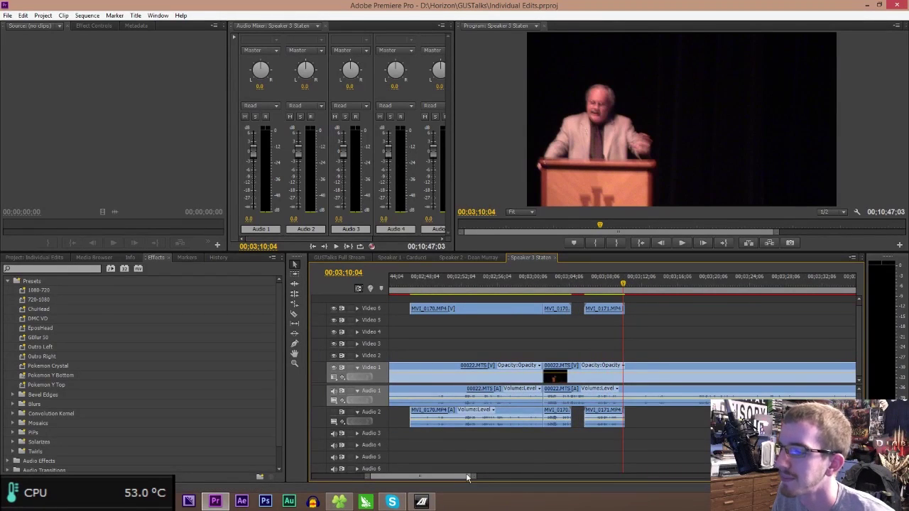
pyautogui.press('space')
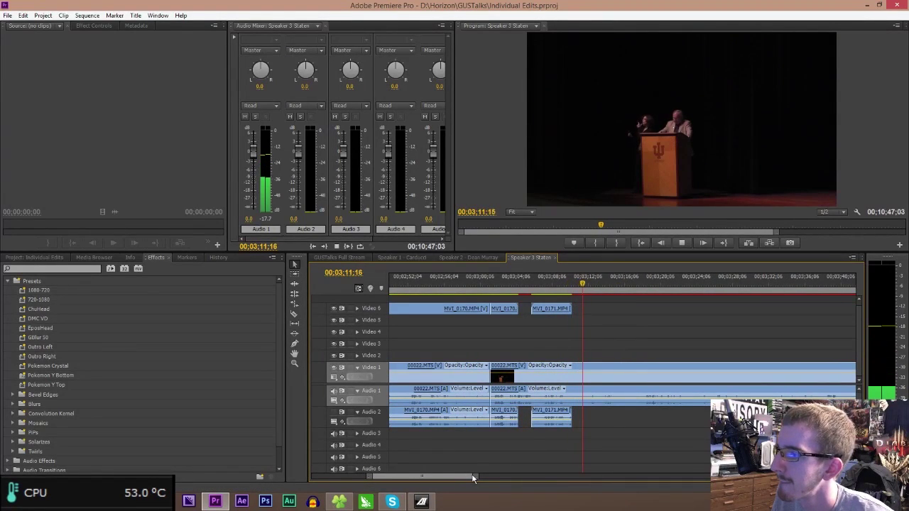
pyautogui.click(542, 284)
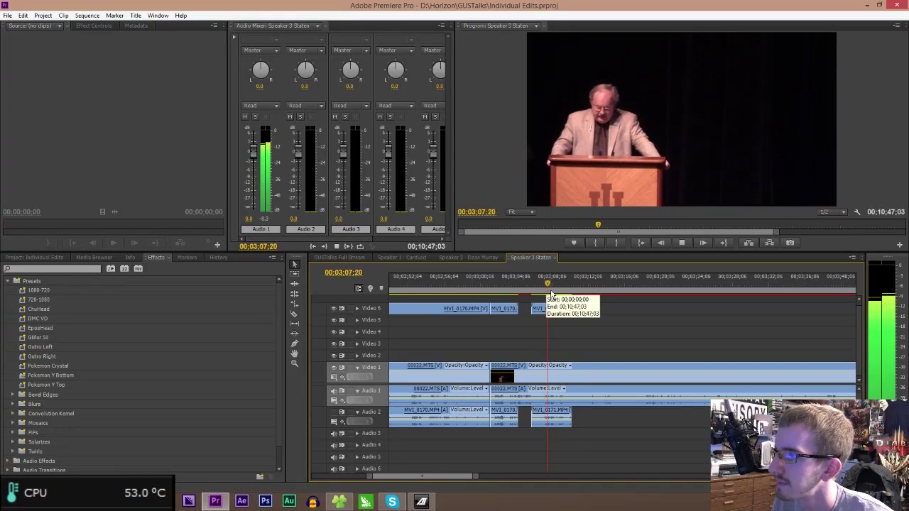
pyautogui.scroll(-1, 465, 481)
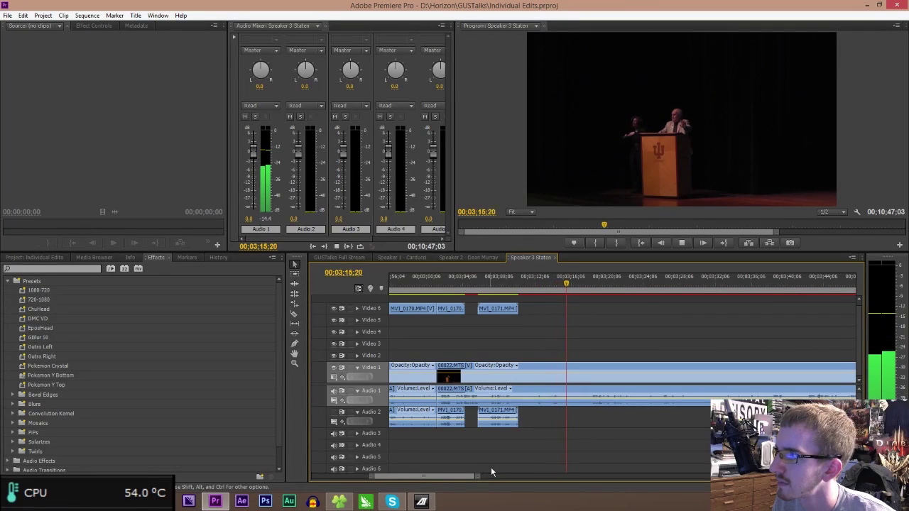
pyautogui.press('space')
pyautogui.click(576, 402)
pyautogui.press('v')
pyautogui.moveTo(480, 477); pyautogui.dragTo(488, 478)
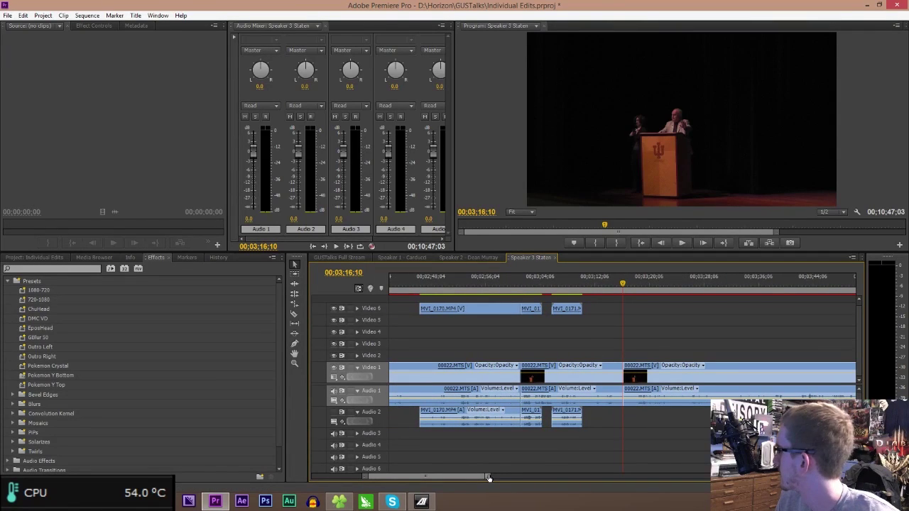
# - Cut 00022.MTS at 00;03;42;06, delete the 3:16–3:42 piece, close the gap, and play the join
pyautogui.scroll(-3, 440, 480)
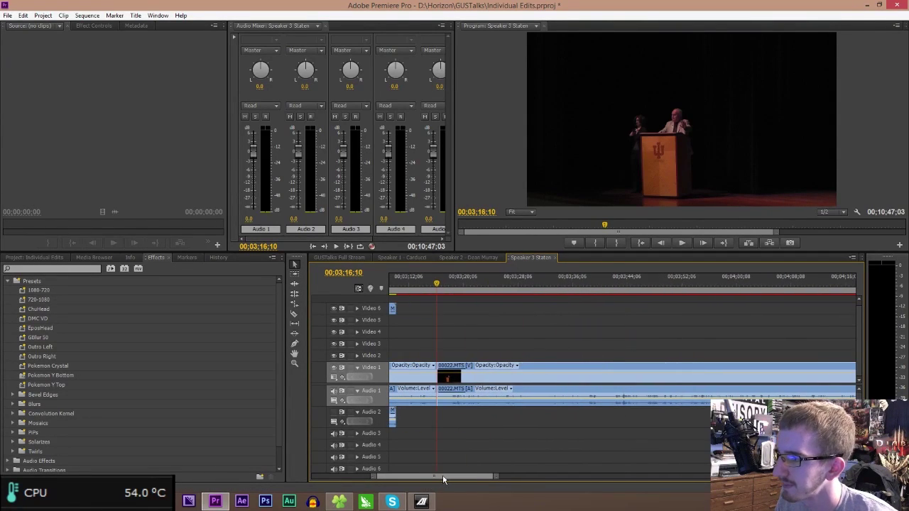
pyautogui.click(610, 289)
pyautogui.press('space')
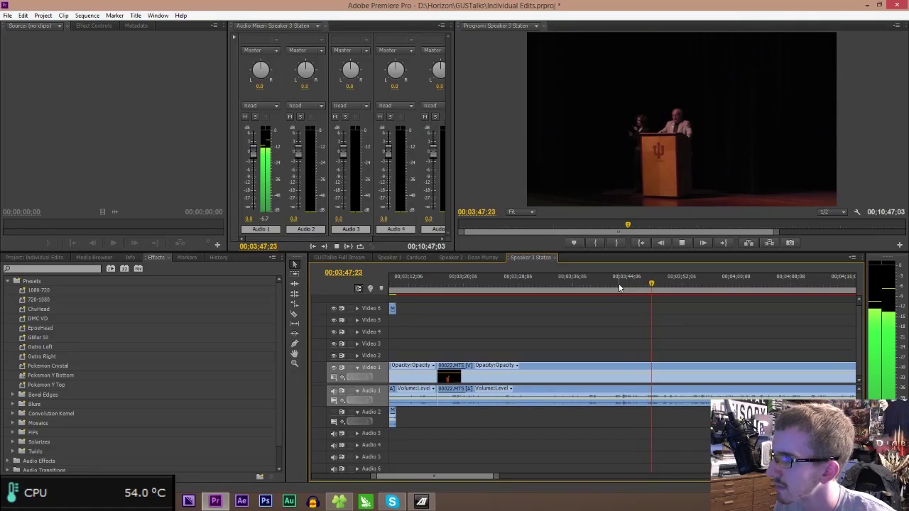
pyautogui.click(616, 284)
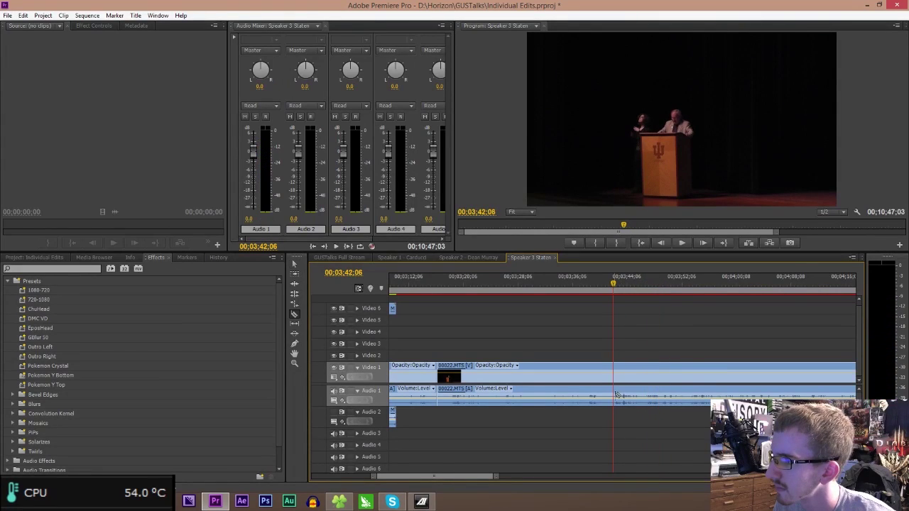
pyautogui.hotkey('ctrl', 'k')
pyautogui.click(514, 363)
pyautogui.press('Delete')
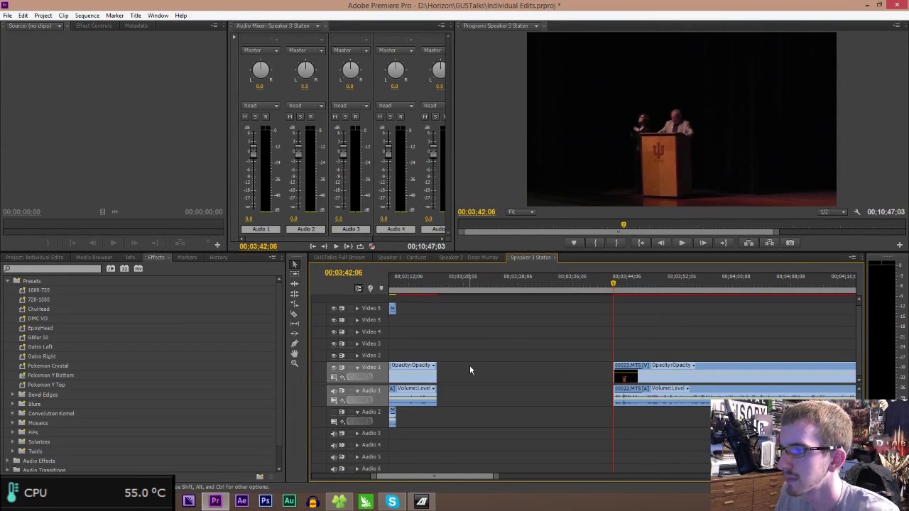
pyautogui.click(470, 365)
pyautogui.press('Delete')
pyautogui.click(433, 284)
pyautogui.press('space')
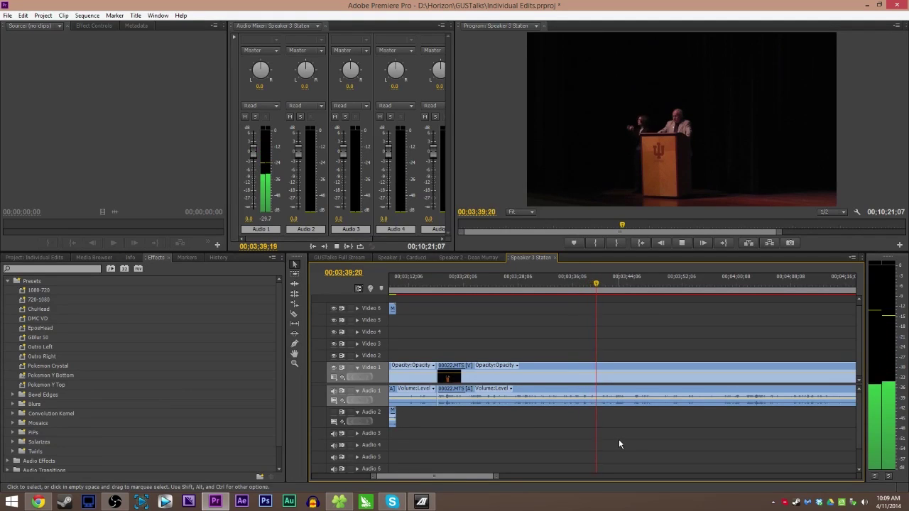
# - Razor the main 00022.MTS footage at 00;03;44;27
pyautogui.press('c')
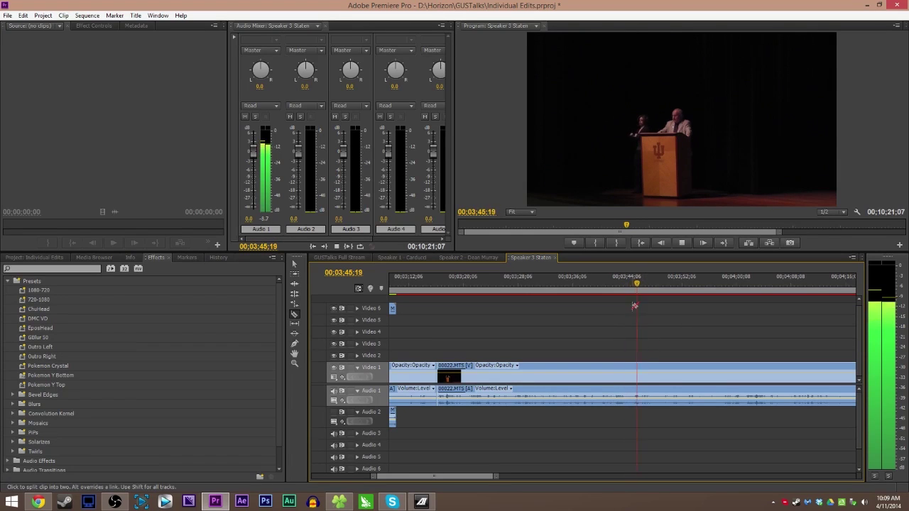
pyautogui.moveTo(623, 284); pyautogui.dragTo(632, 284)
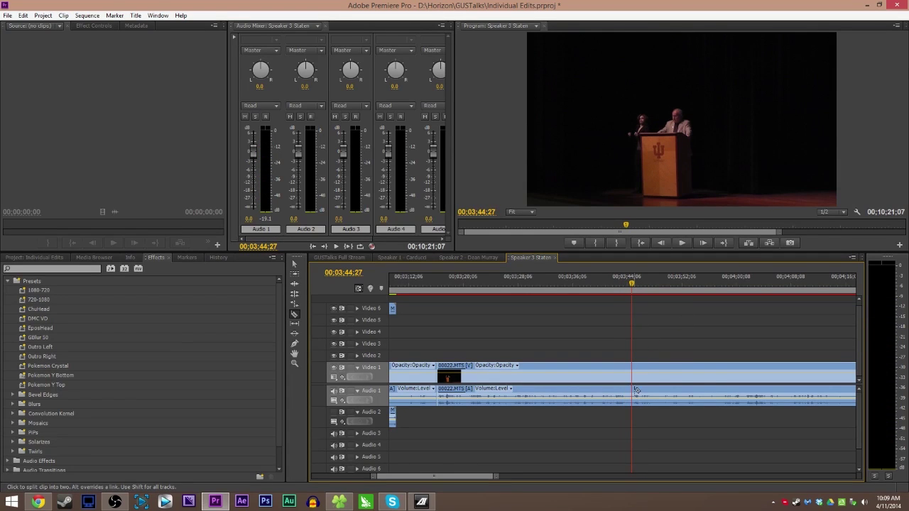
pyautogui.click(636, 390)
pyautogui.press('v')
pyautogui.moveTo(495, 474); pyautogui.dragTo(643, 480)
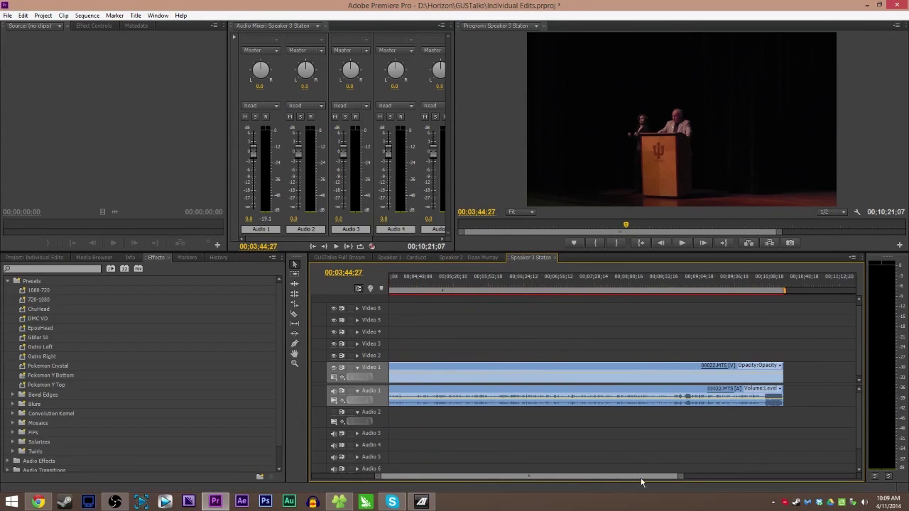
# - Cut both clips at 00;08;39;27 and delete everything between 3:44 and 8:39
pyautogui.click(675, 291)
pyautogui.press('space')
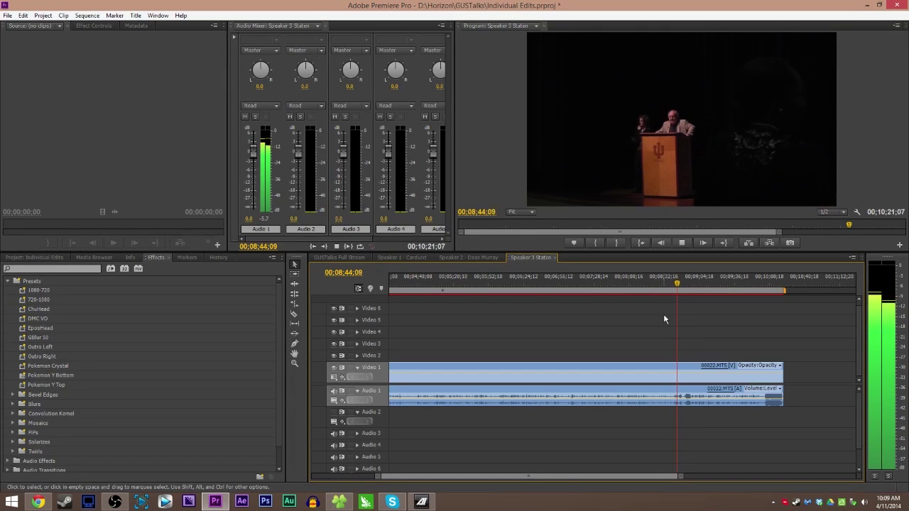
pyautogui.click(672, 291)
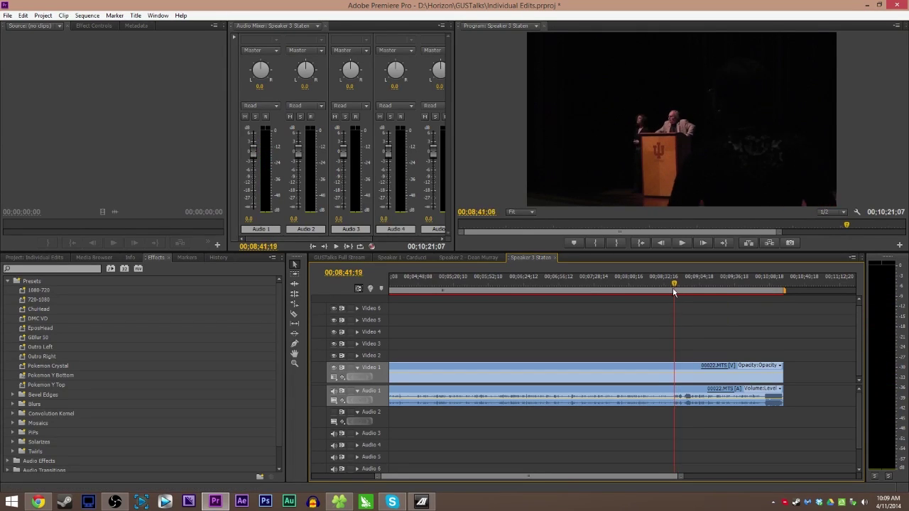
pyautogui.press('space')
pyautogui.press('space')
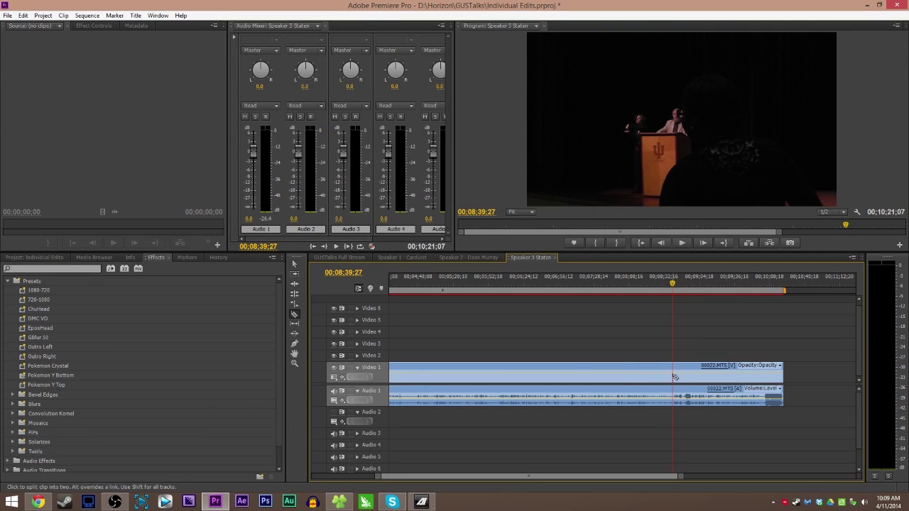
pyautogui.hotkey('ctrl', 'k')
pyautogui.moveTo(682, 477); pyautogui.dragTo(702, 476)
pyautogui.moveTo(542, 341); pyautogui.dragTo(560, 415)
pyautogui.press('Delete')
pyautogui.press('End')
pyautogui.scroll(5, 567, 475)
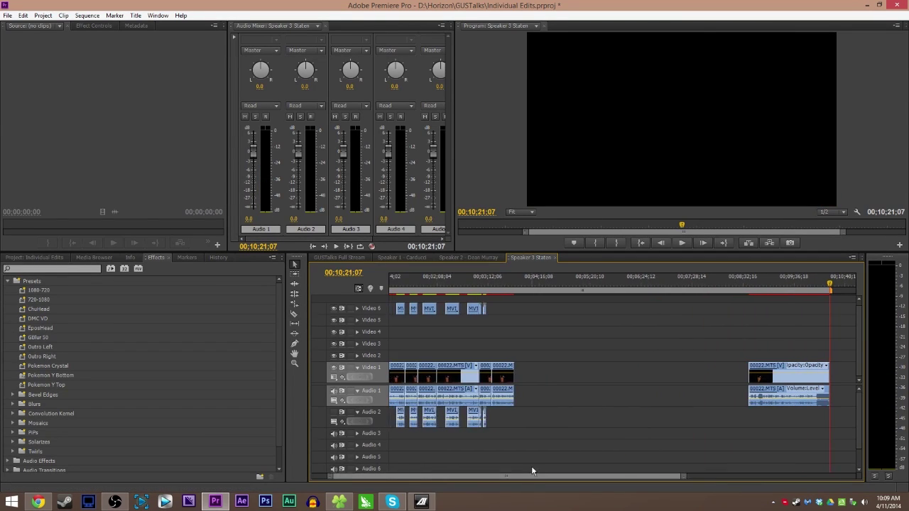
# - Close the Video 1 gap after 3:44, shortening the sequence to 00;05;26;09, and review the join
pyautogui.click(573, 372)
pyautogui.press('Delete')
pyautogui.click(516, 285)
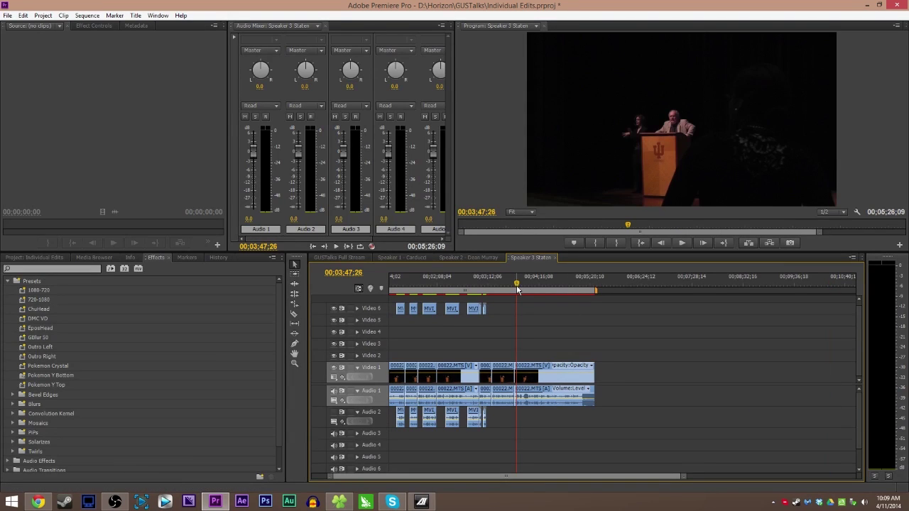
pyautogui.press('=')
pyautogui.press('=')
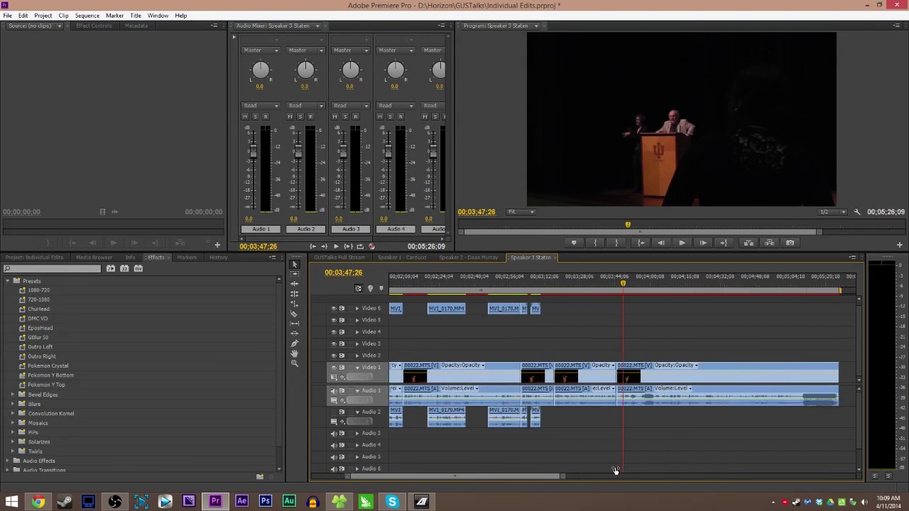
pyautogui.moveTo(620, 285); pyautogui.dragTo(603, 287)
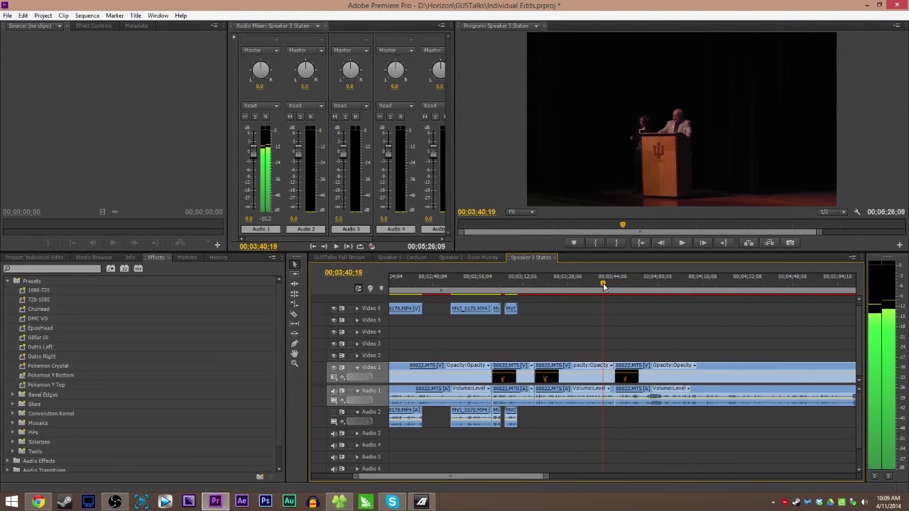
pyautogui.press('space')
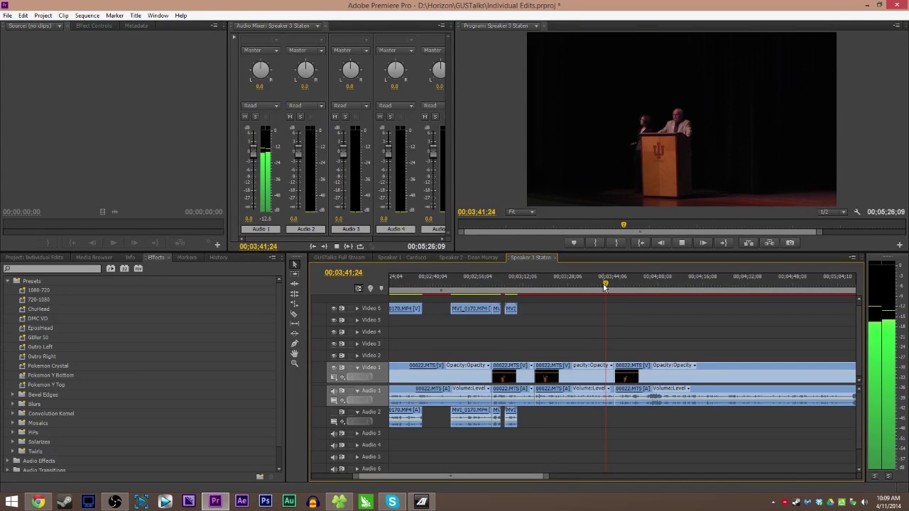
pyautogui.press('space')
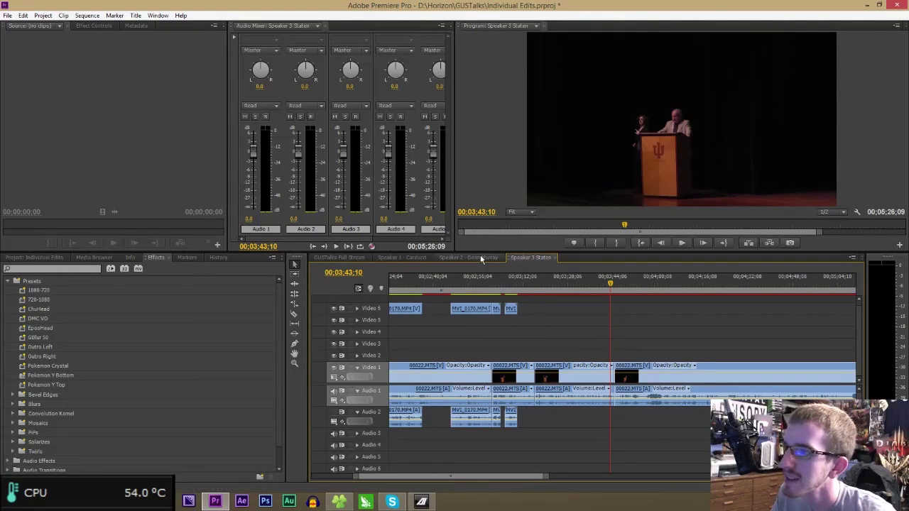
pyautogui.click(430, 257)
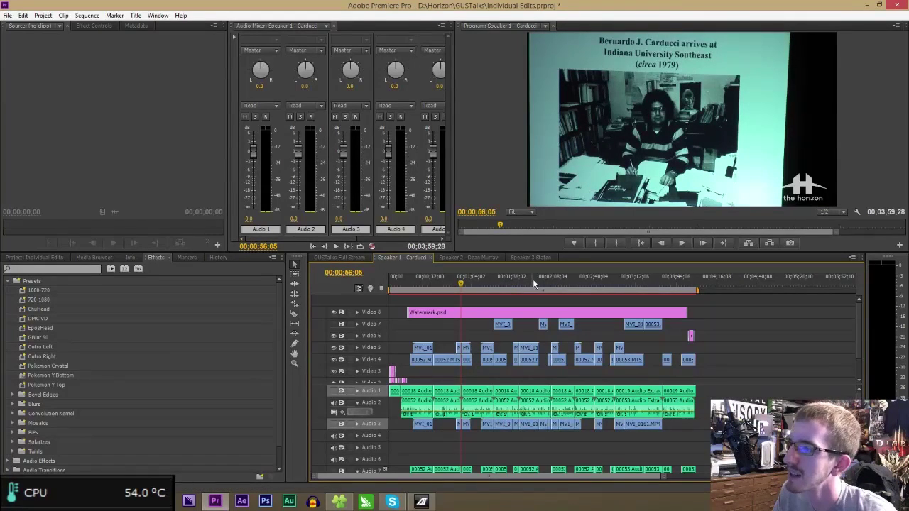
pyautogui.click(615, 284)
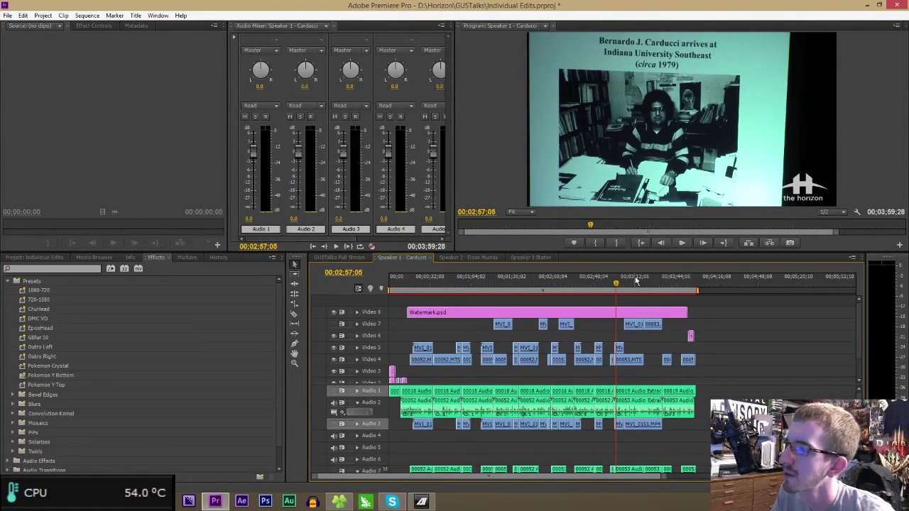
pyautogui.click(635, 282)
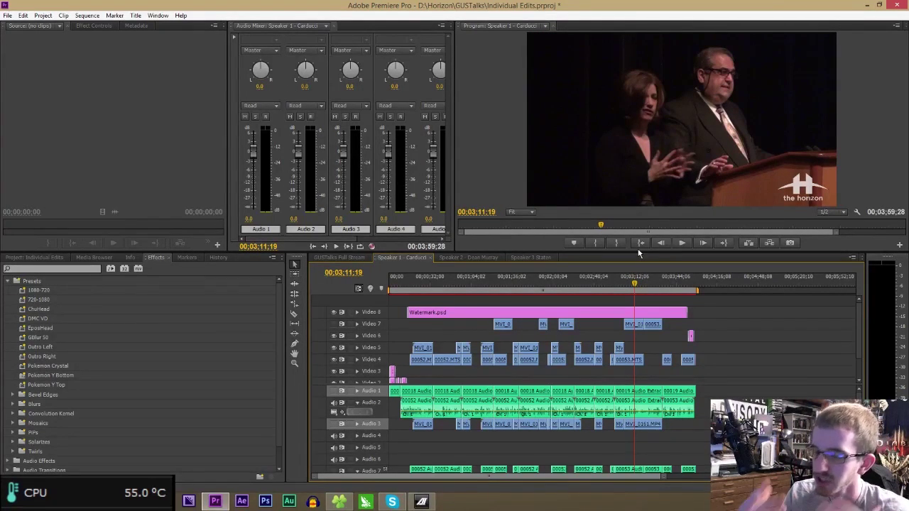
pyautogui.click(476, 258)
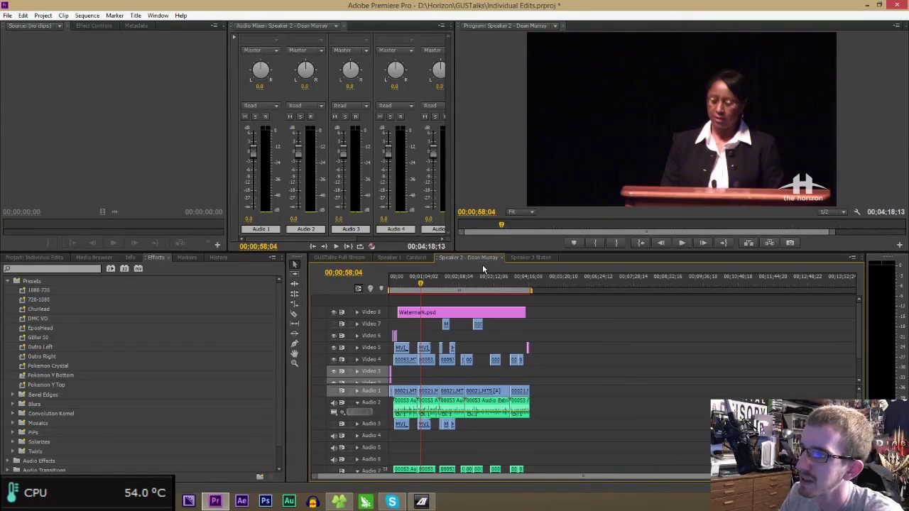
pyautogui.moveTo(474, 282); pyautogui.dragTo(476, 282)
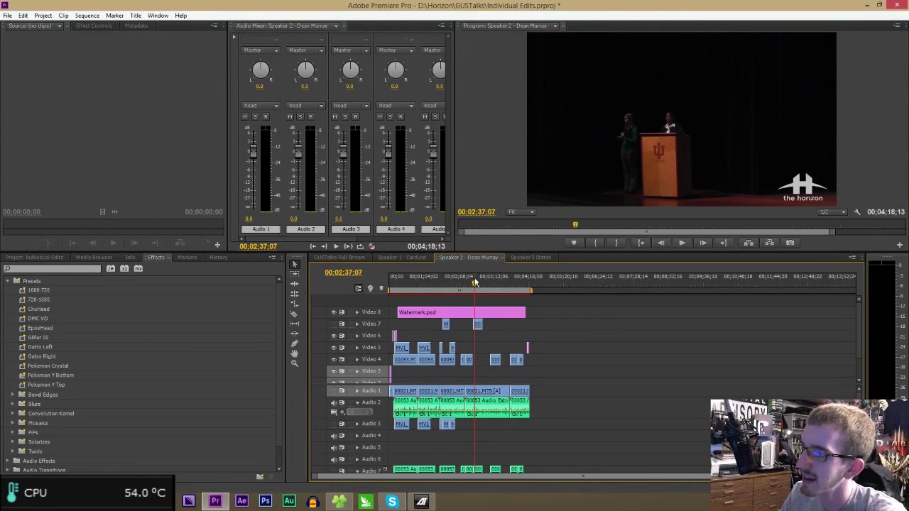
pyautogui.click(514, 258)
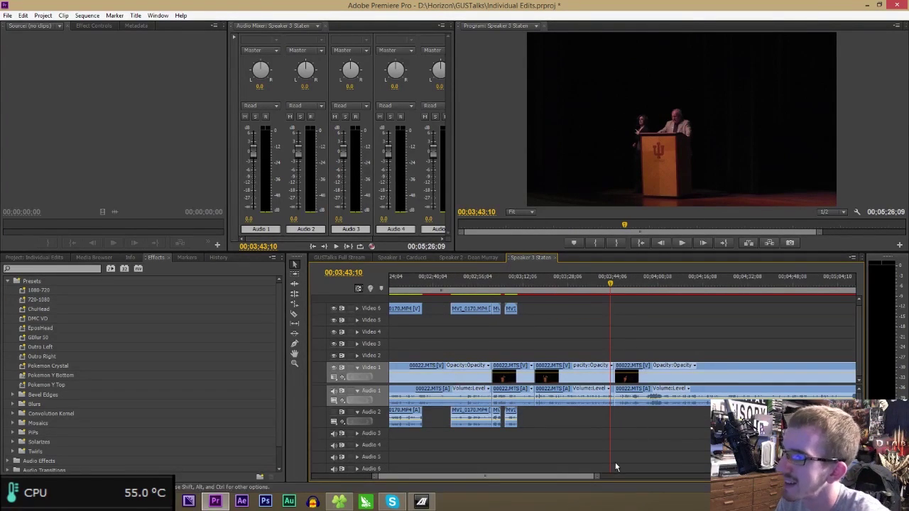
# - Split video and audio at 04:00:14 and delete the trailing clip so the sequence ends there
pyautogui.moveTo(596, 476); pyautogui.dragTo(552, 476)
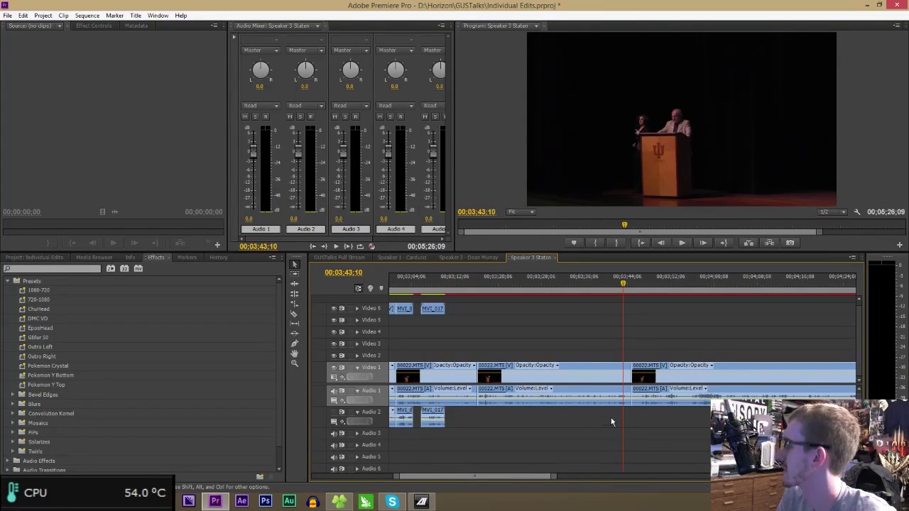
pyautogui.press('space')
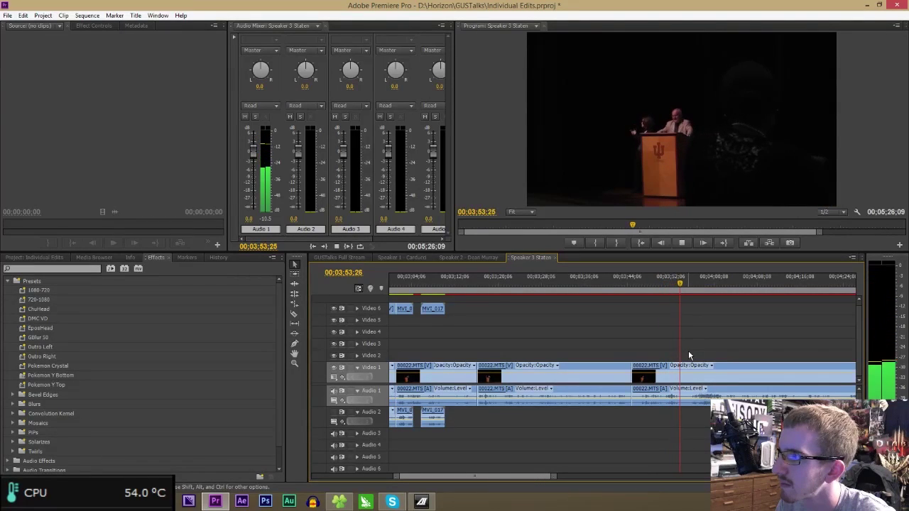
pyautogui.press('space')
pyautogui.press('space')
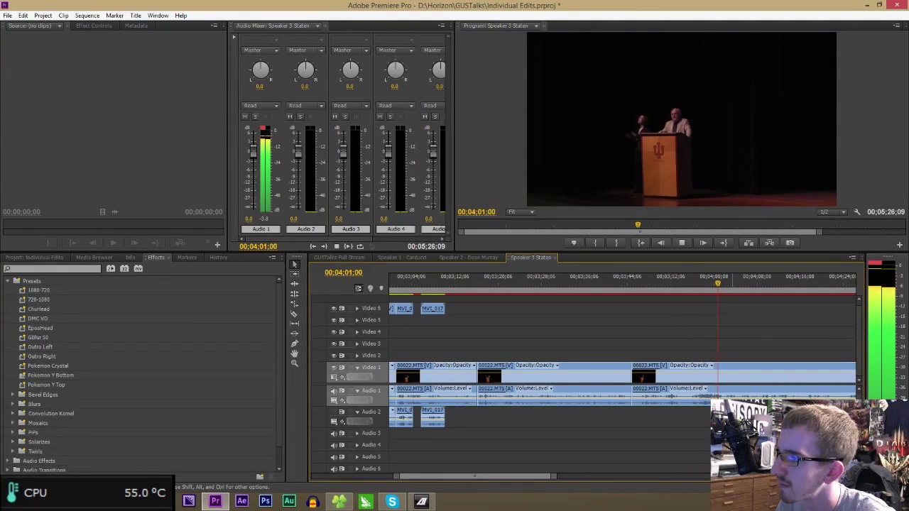
pyautogui.moveTo(714, 284); pyautogui.dragTo(701, 282)
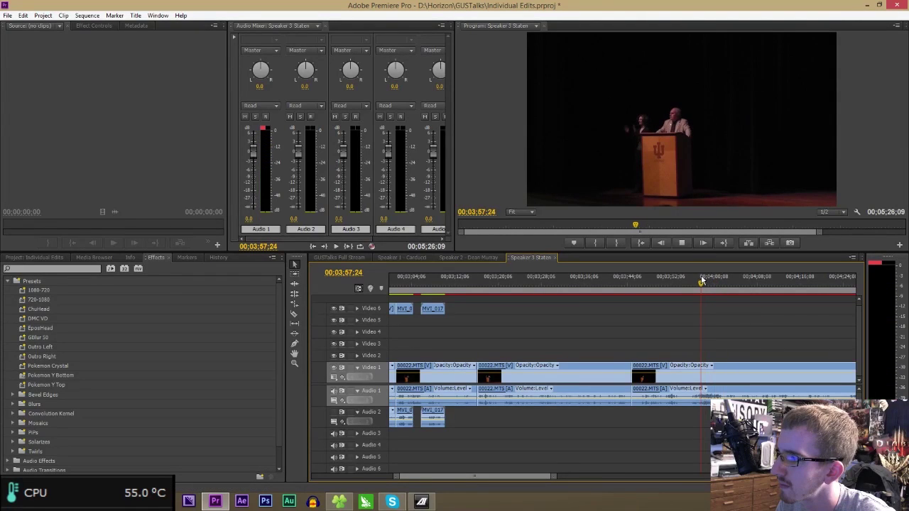
pyautogui.press('space')
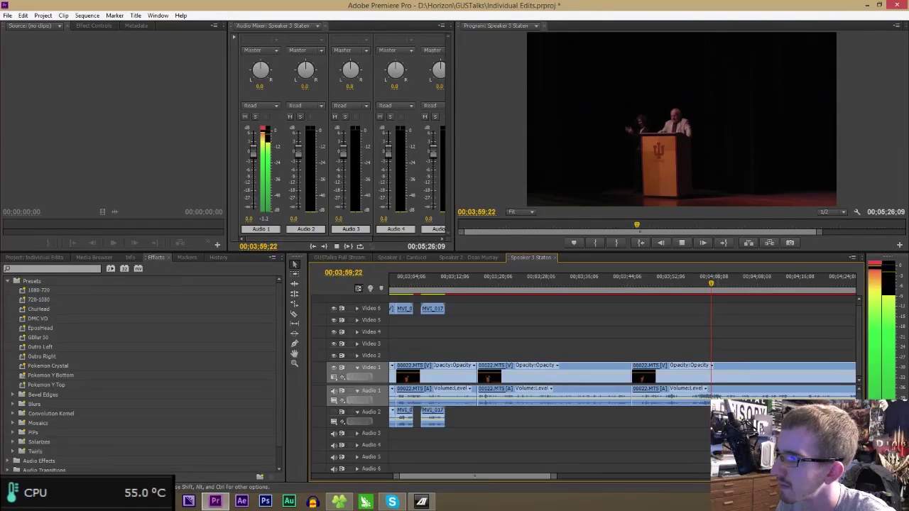
pyautogui.press('space')
pyautogui.hotkey('ctrl', 'k')
pyautogui.click(741, 390)
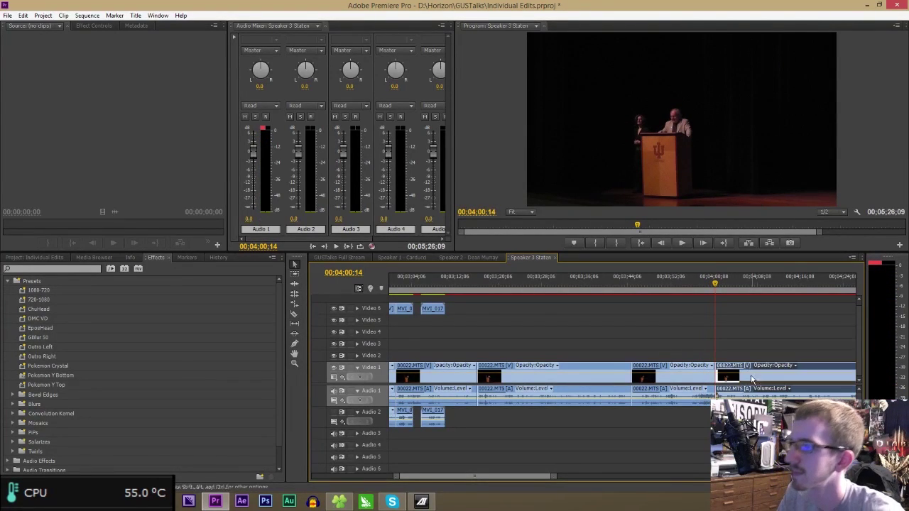
pyautogui.press('Delete')
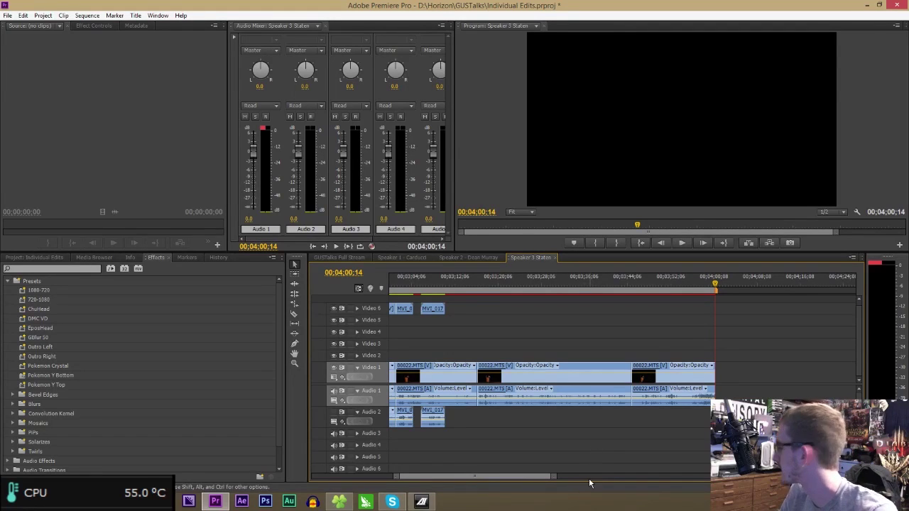
# - Show the project's media bin and open File Explorer to find the credits graphic
pyautogui.click(69, 258)
pyautogui.scroll(-10, 126, 323)
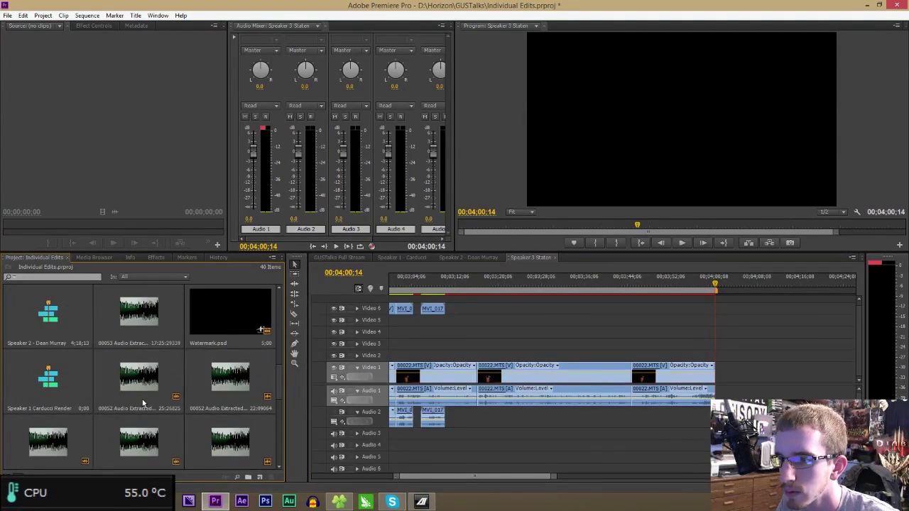
pyautogui.scroll(-5, 239, 339)
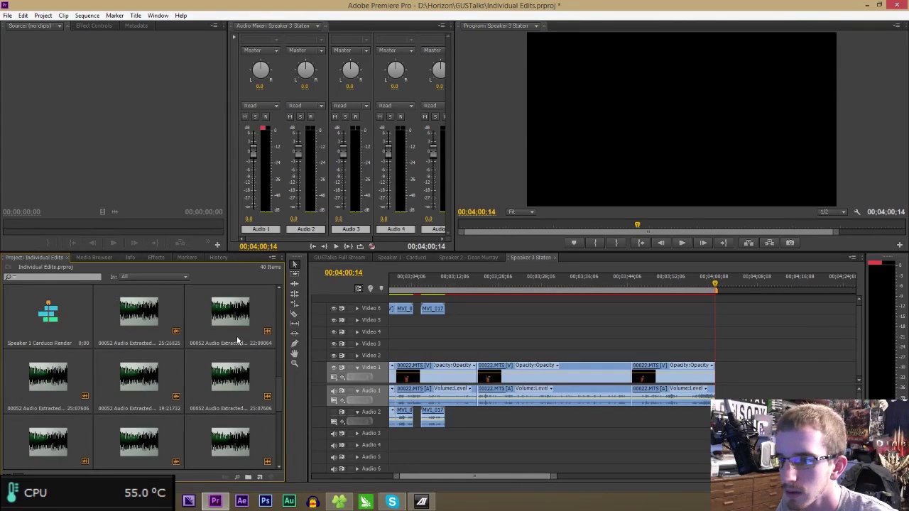
pyautogui.click(340, 502)
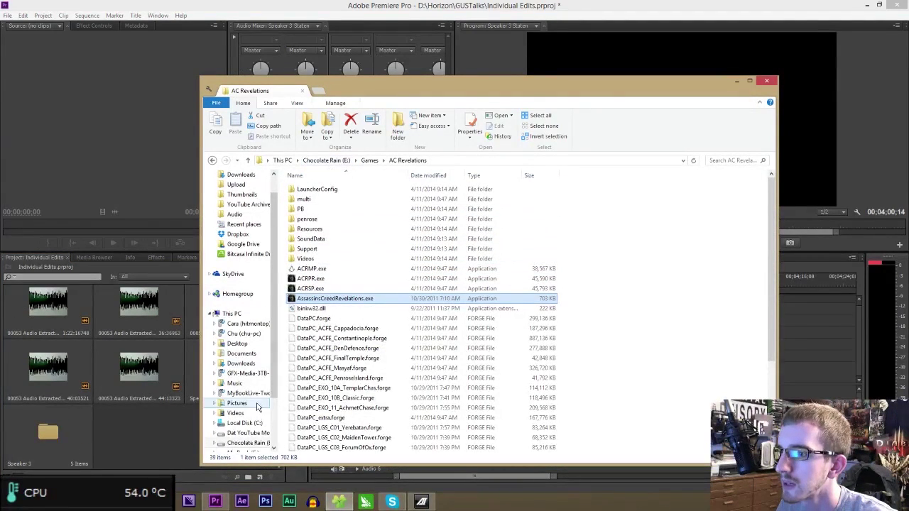
# - Browse to the D:\Horizon\GUSTalks folder in File Explorer
pyautogui.click(241, 432)
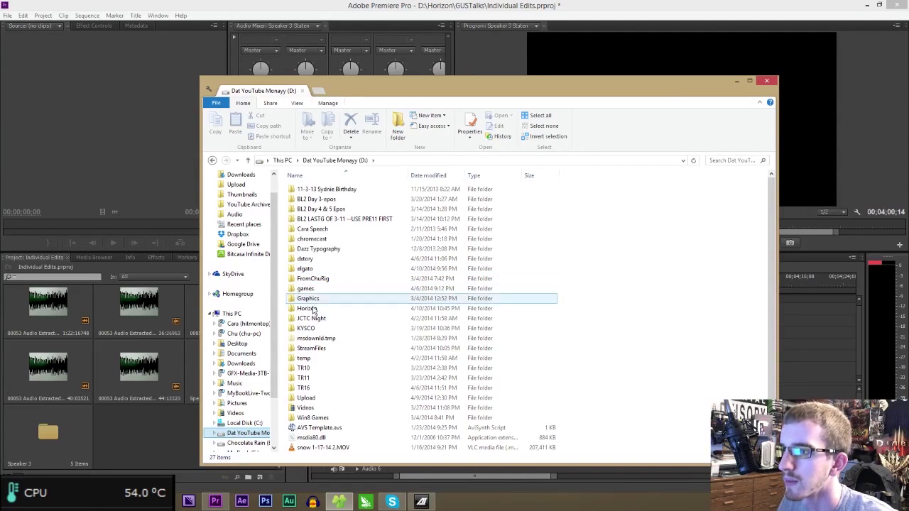
pyautogui.click(311, 329)
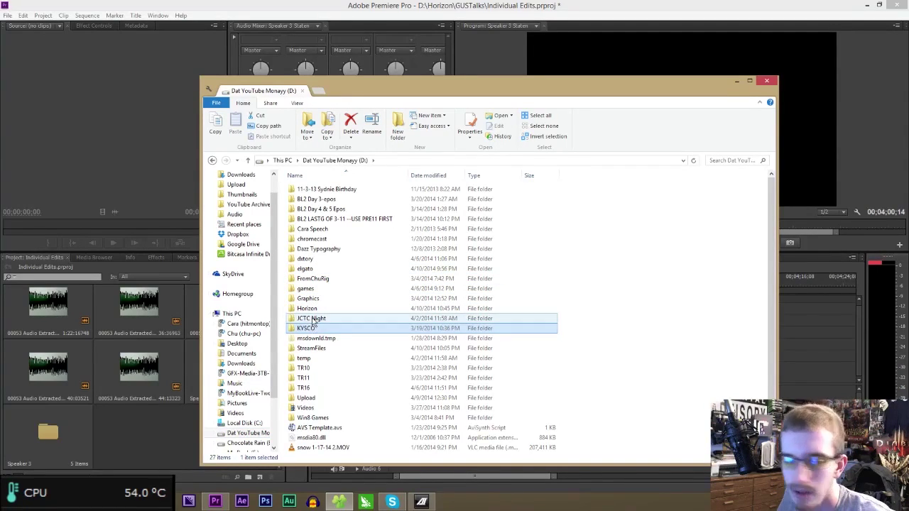
pyautogui.doubleClick(311, 308)
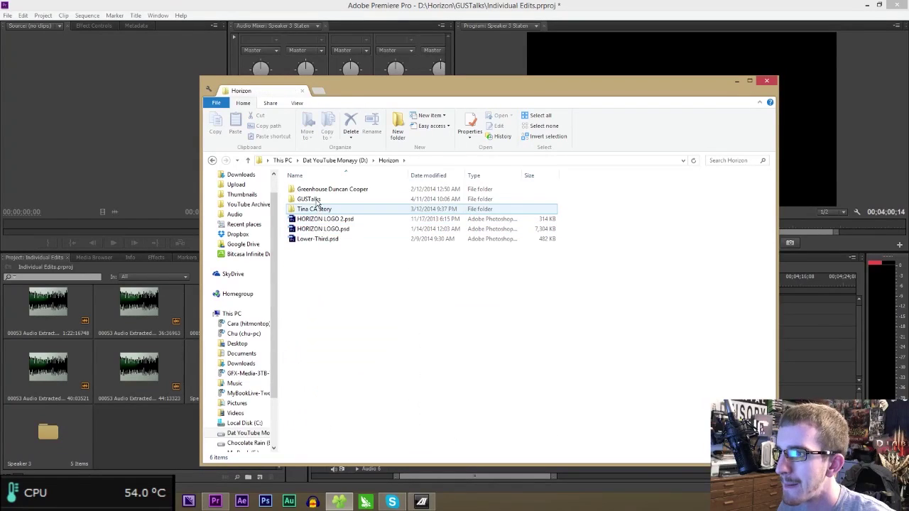
pyautogui.doubleClick(317, 200)
pyautogui.scroll(-10, 334, 319)
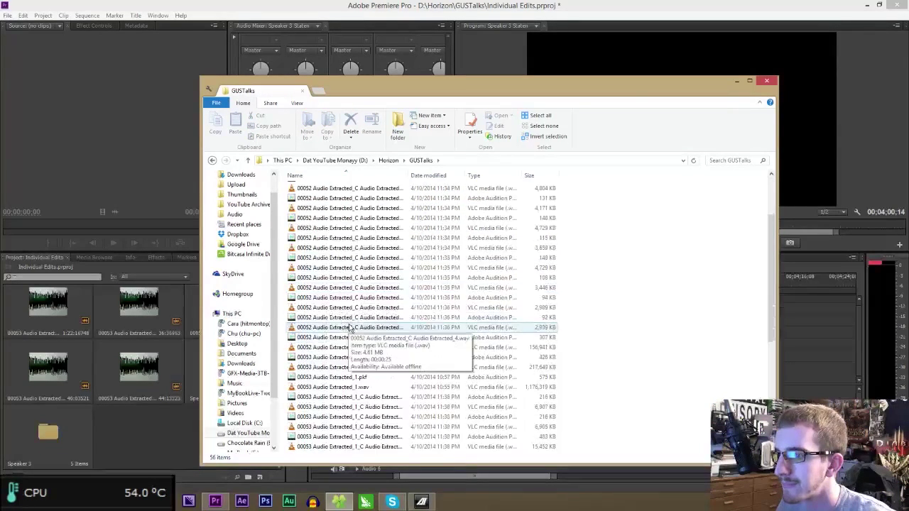
# - Import Credits.psd as a layered file and place it on Video 2 at the sequence end
pyautogui.moveTo(321, 387); pyautogui.dragTo(178, 383)
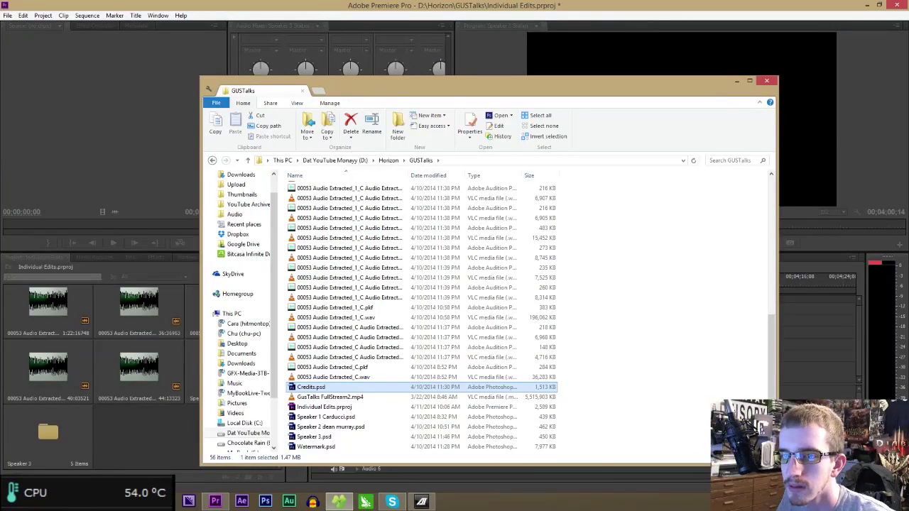
pyautogui.press('Return')
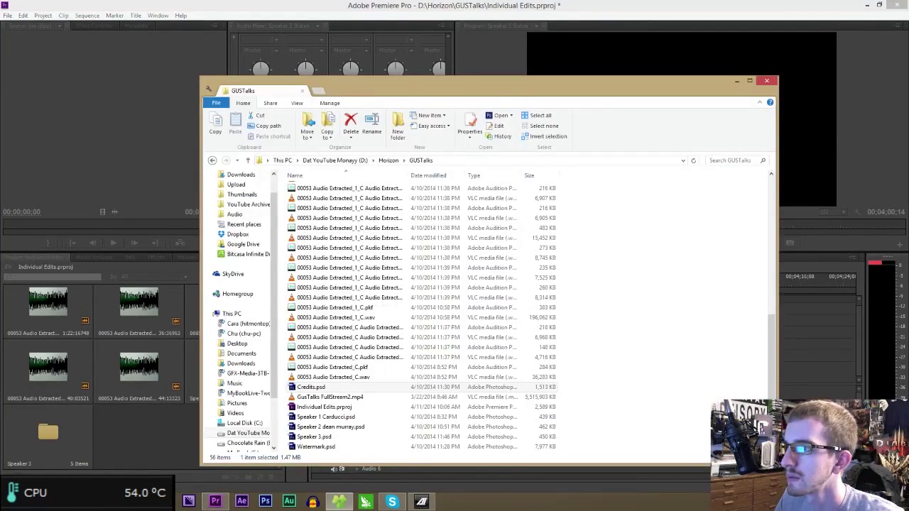
pyautogui.moveTo(3, 316); pyautogui.dragTo(700, 361)
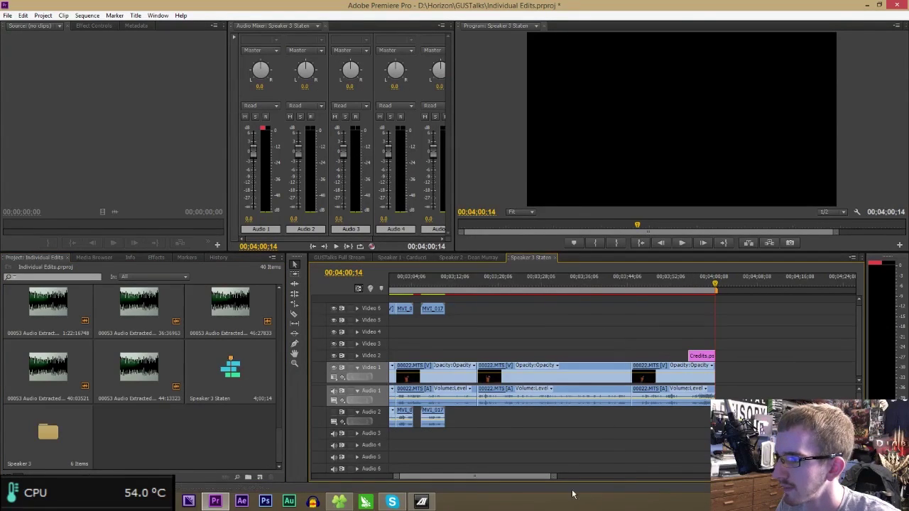
# - Dissolve Credits.psd in with Additive Dissolve, and end it and the Video 1 clip with Dip to Black
pyautogui.moveTo(557, 480); pyautogui.dragTo(511, 476)
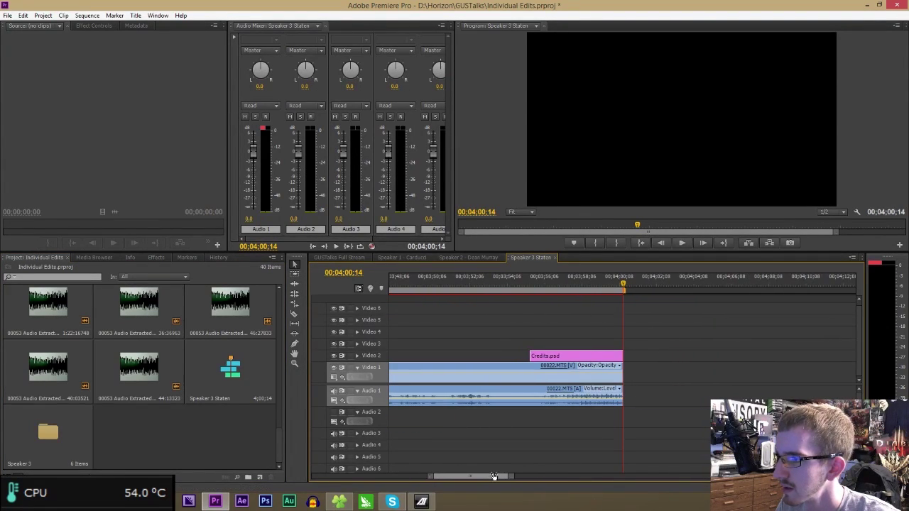
pyautogui.click(156, 257)
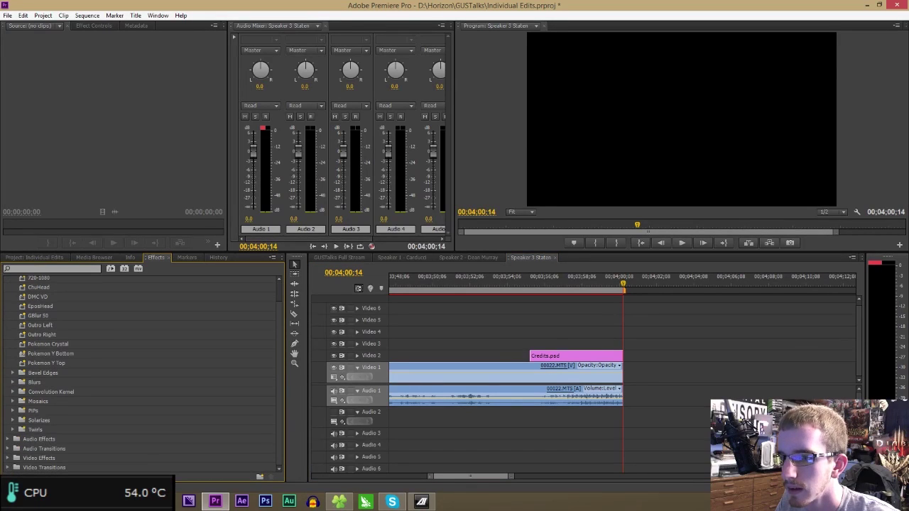
pyautogui.click(7, 469)
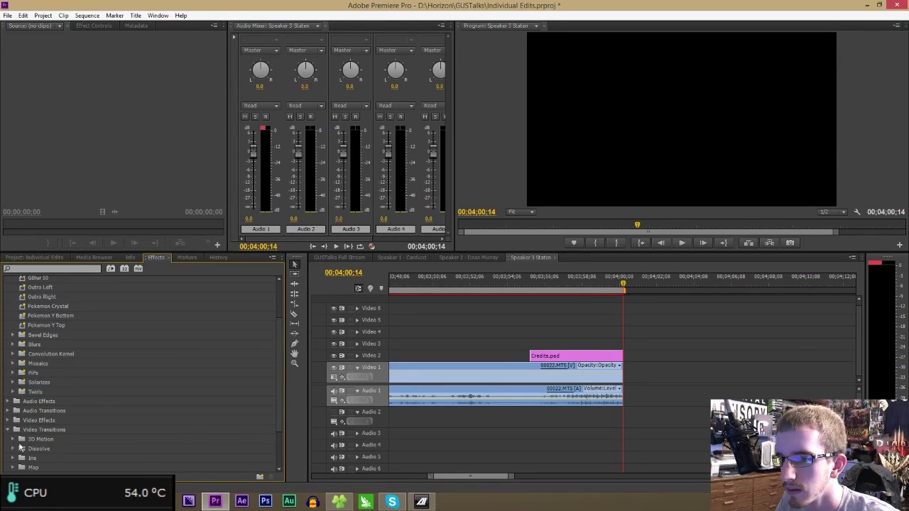
pyautogui.click(13, 449)
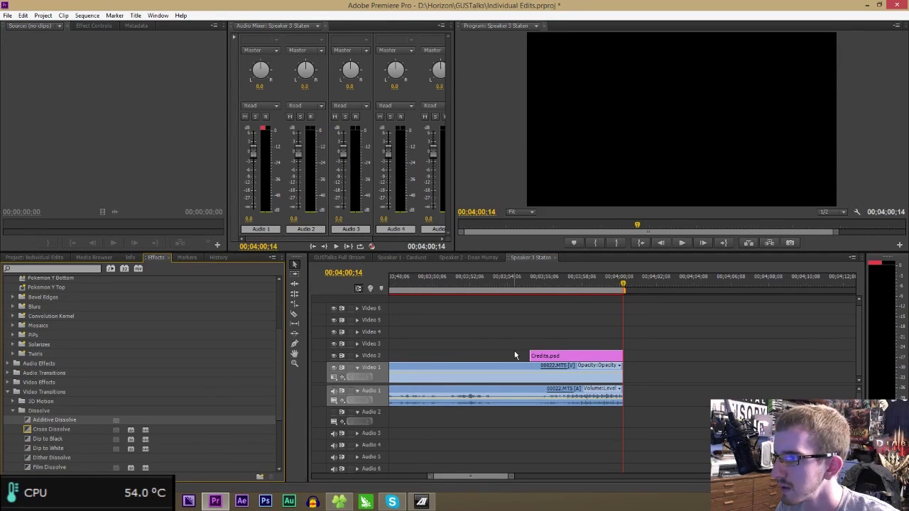
pyautogui.moveTo(82, 438); pyautogui.dragTo(227, 401)
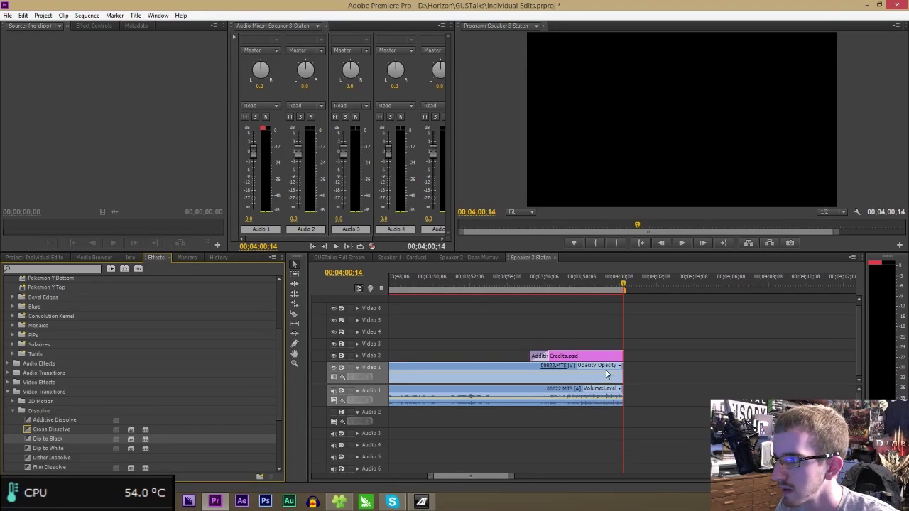
pyautogui.moveTo(607, 374); pyautogui.dragTo(614, 356)
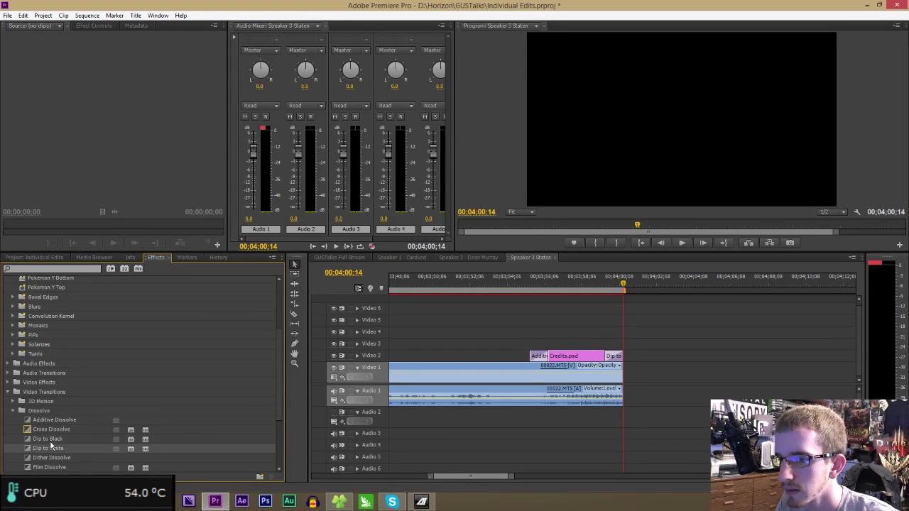
pyautogui.moveTo(618, 368); pyautogui.dragTo(618, 368)
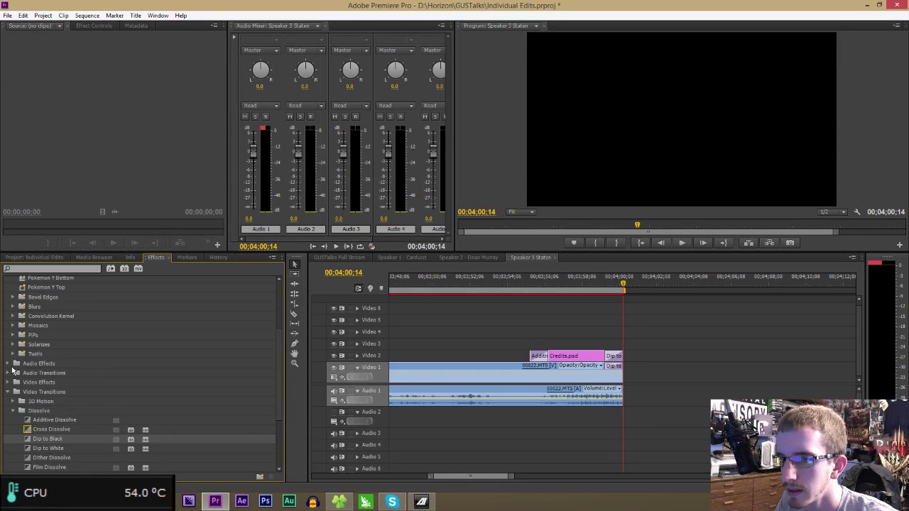
# - Add an Exponential Fade to the end of the Audio 1 clip and play back the ending
pyautogui.click(11, 372)
pyautogui.click(9, 374)
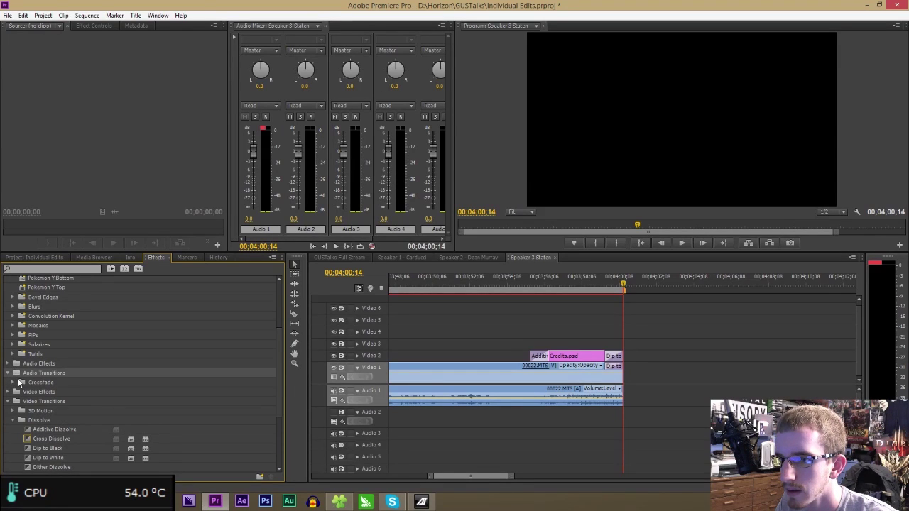
pyautogui.click(13, 382)
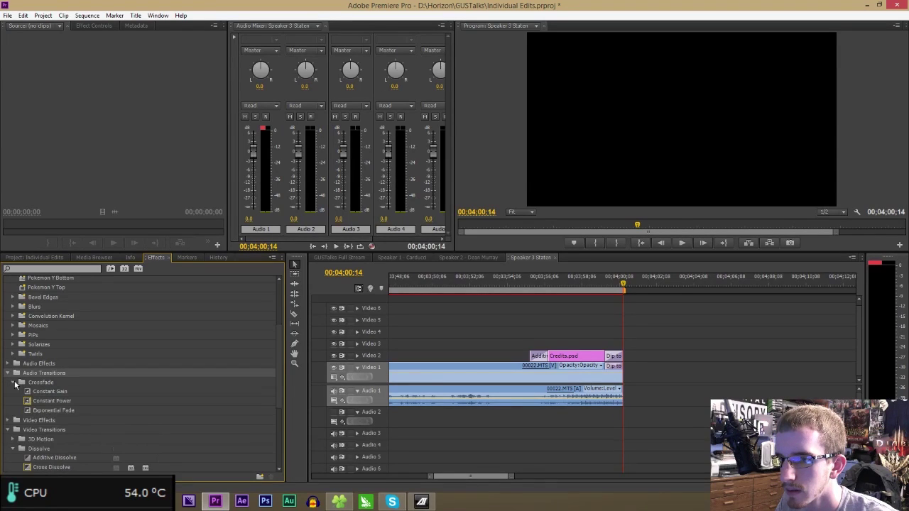
pyautogui.click(41, 410)
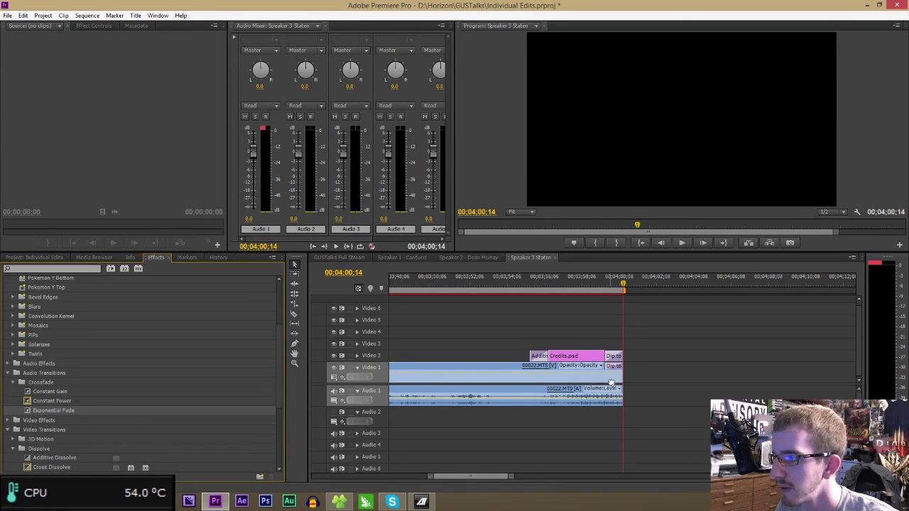
pyautogui.moveTo(627, 404); pyautogui.dragTo(623, 402)
pyautogui.click(511, 280)
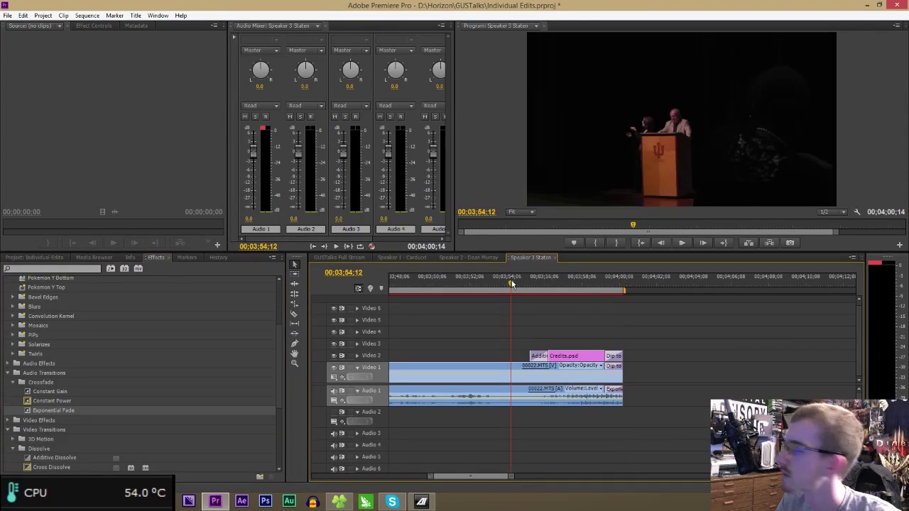
pyautogui.press('space')
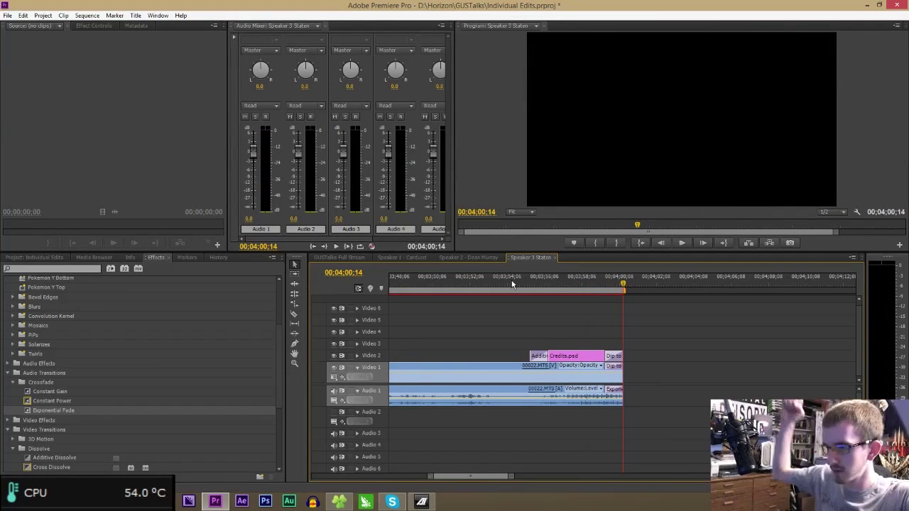
# - Save the project, show the whole sequence, and bring up the project's media items
pyautogui.hotkey('ctrl', 's')
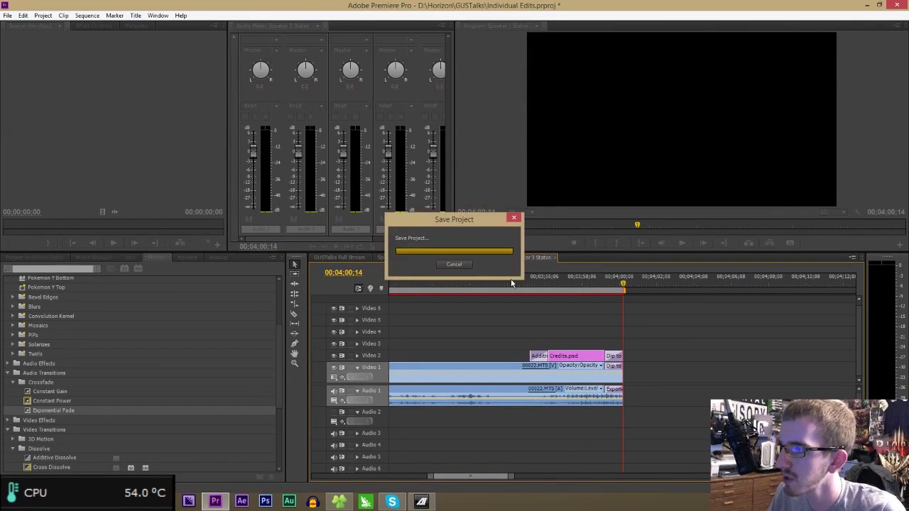
pyautogui.press('-')
pyautogui.press('-')
pyautogui.press('-')
pyautogui.press('-')
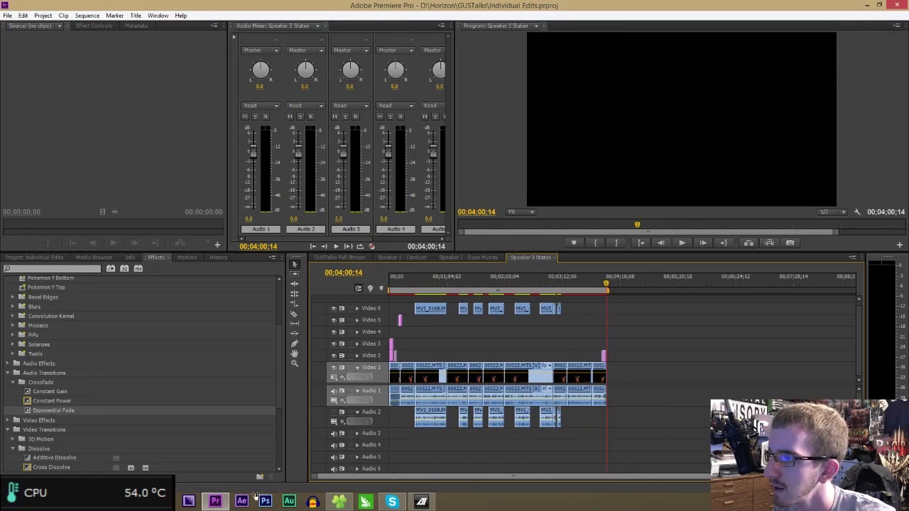
pyautogui.click(33, 255)
pyautogui.scroll(5, 174, 415)
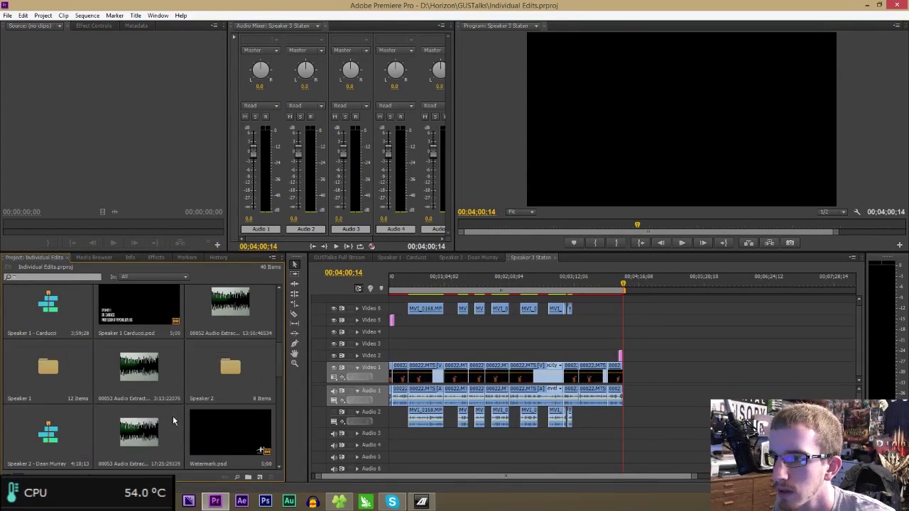
# - Drag Watermark.psd onto an upper video track near the sequence start
pyautogui.moveTo(388, 287); pyautogui.dragTo(397, 287)
pyautogui.moveTo(859, 307); pyautogui.dragTo(859, 288)
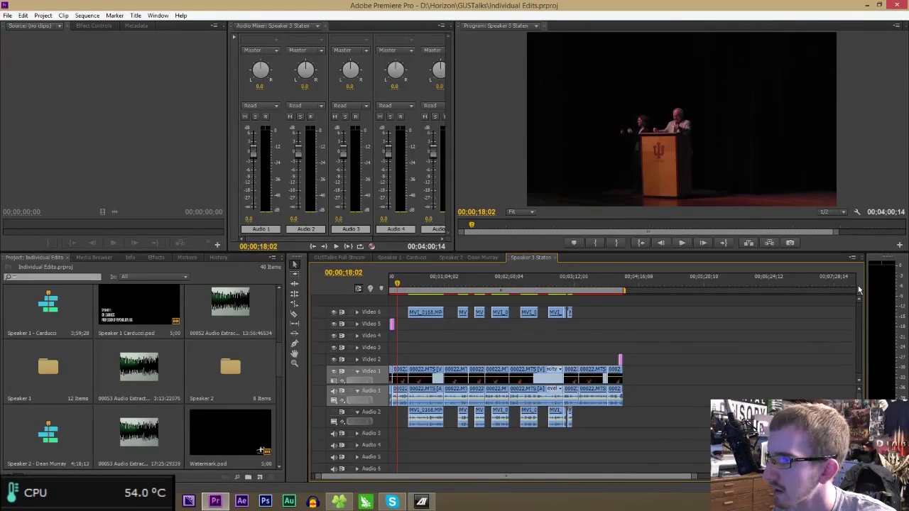
pyautogui.moveTo(695, 477); pyautogui.dragTo(555, 475)
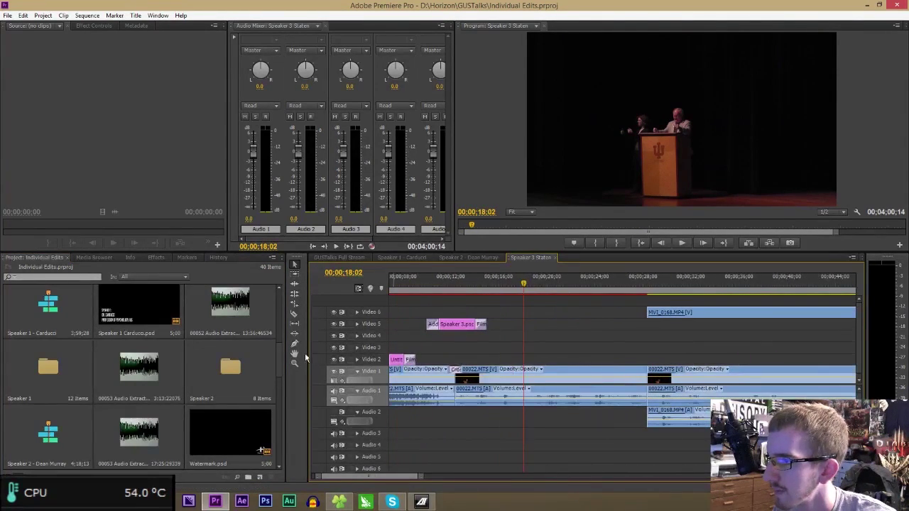
pyautogui.moveTo(258, 422)
pyautogui.mouseDown()
pyautogui.moveTo(510, 311)
pyautogui.moveTo(487, 310)
pyautogui.moveTo(505, 302)
pyautogui.moveTo(486, 297)
pyautogui.mouseUp()
# - Drop the watermark on Video 7, slide it to the playhead, and add Additive Dissolve at its start
pyautogui.click(484, 285)
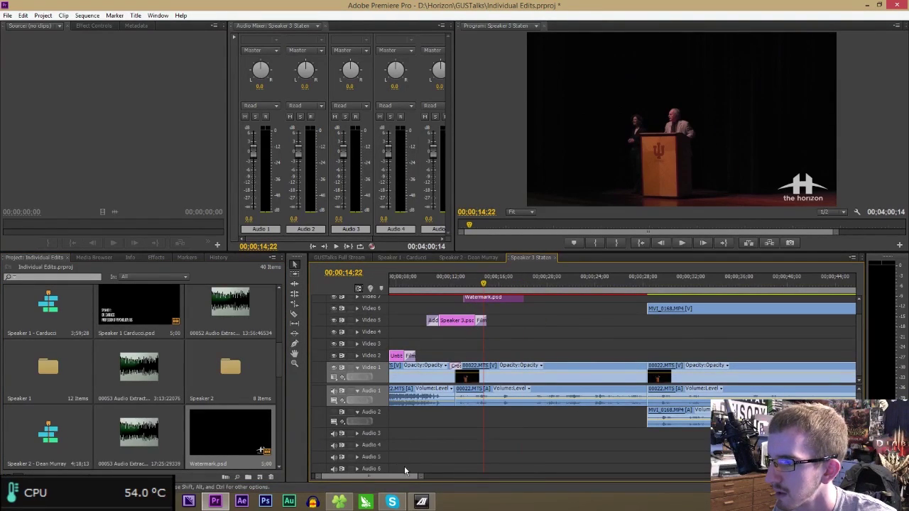
pyautogui.press('=')
pyautogui.press('=')
pyautogui.press('=')
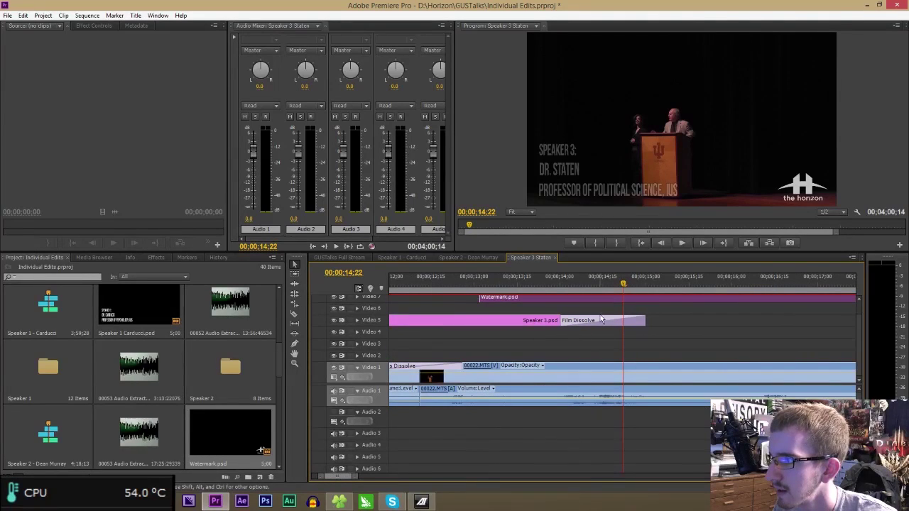
pyautogui.moveTo(604, 299); pyautogui.dragTo(749, 299)
pyautogui.click(156, 257)
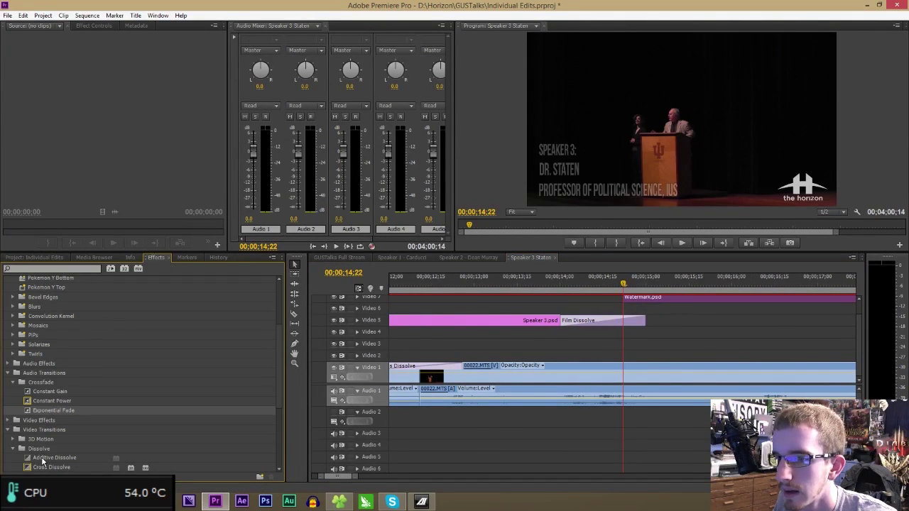
pyautogui.click(44, 457)
pyautogui.moveTo(617, 298); pyautogui.dragTo(622, 298)
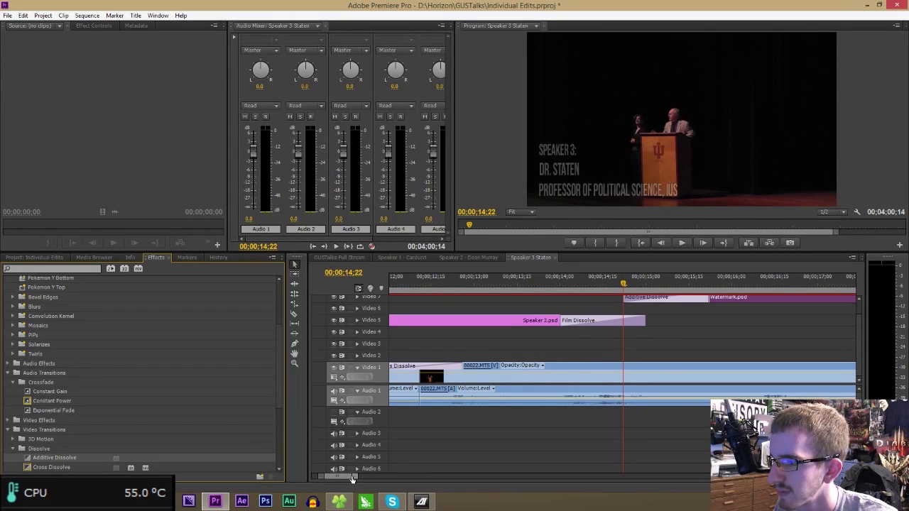
pyautogui.moveTo(352, 478); pyautogui.dragTo(625, 477)
# - Extend the watermark to the sequence end and add Film Dissolve at its end
pyautogui.moveTo(524, 304); pyautogui.dragTo(735, 301)
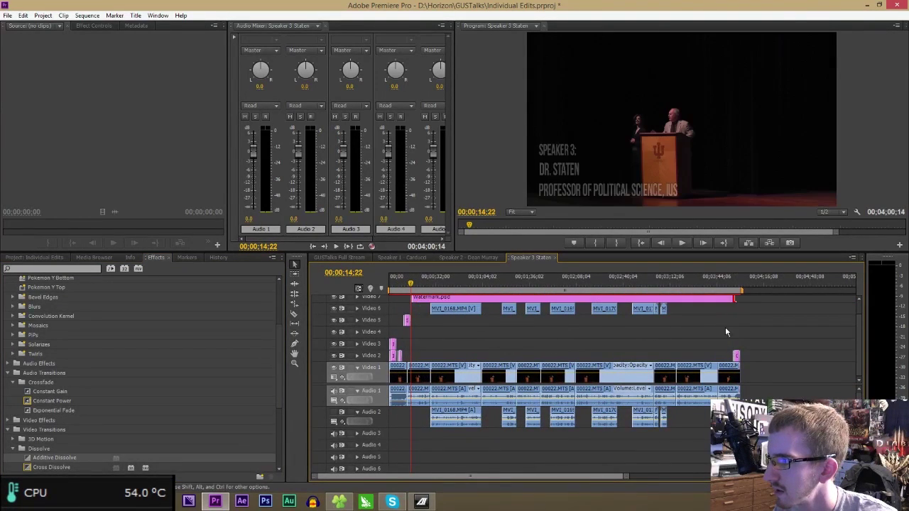
pyautogui.click(731, 282)
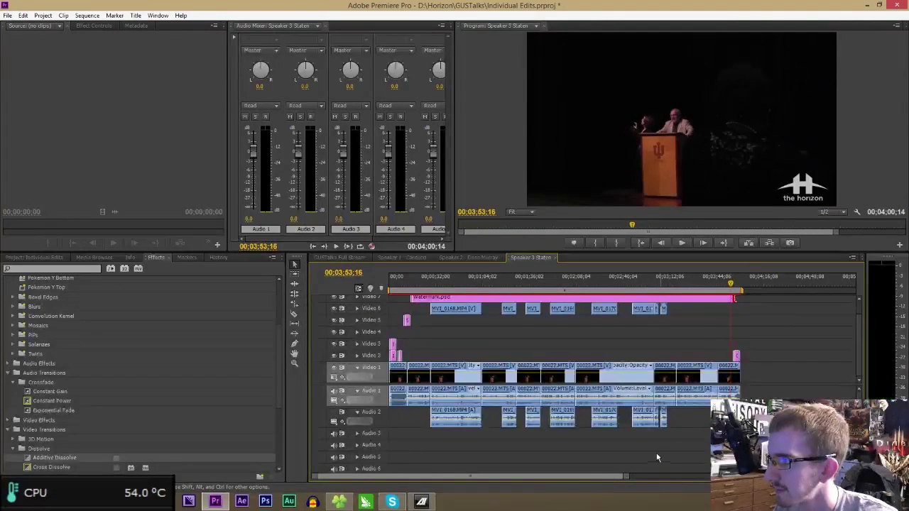
pyautogui.moveTo(626, 477); pyautogui.dragTo(497, 480)
pyautogui.moveTo(708, 298); pyautogui.dragTo(663, 299)
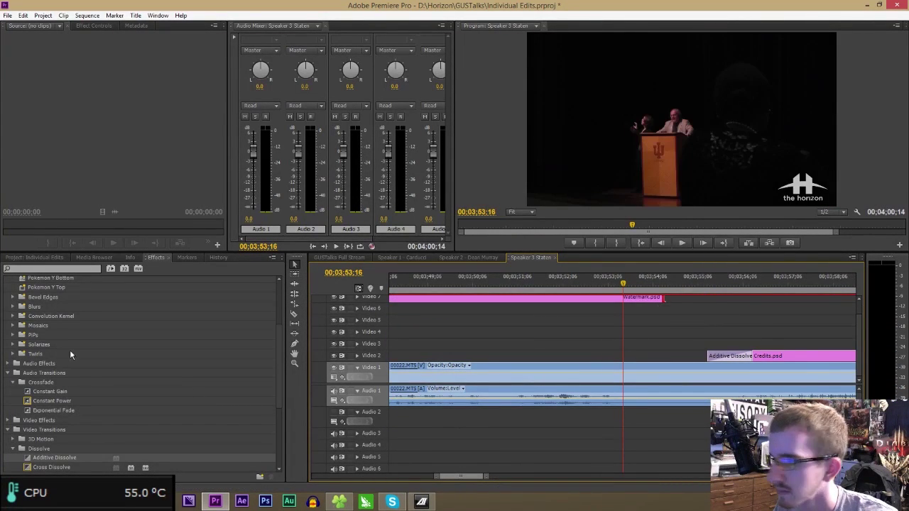
pyautogui.scroll(-2, 48, 451)
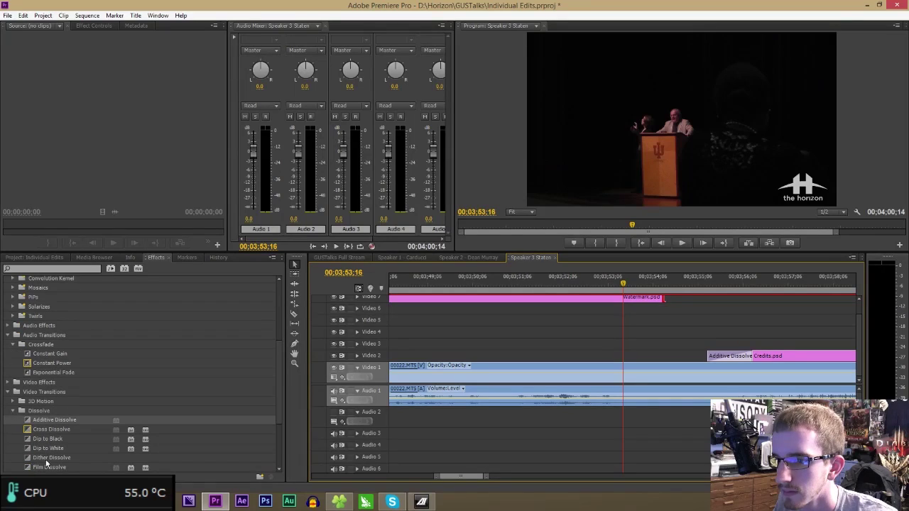
pyautogui.click(47, 461)
pyautogui.click(61, 467)
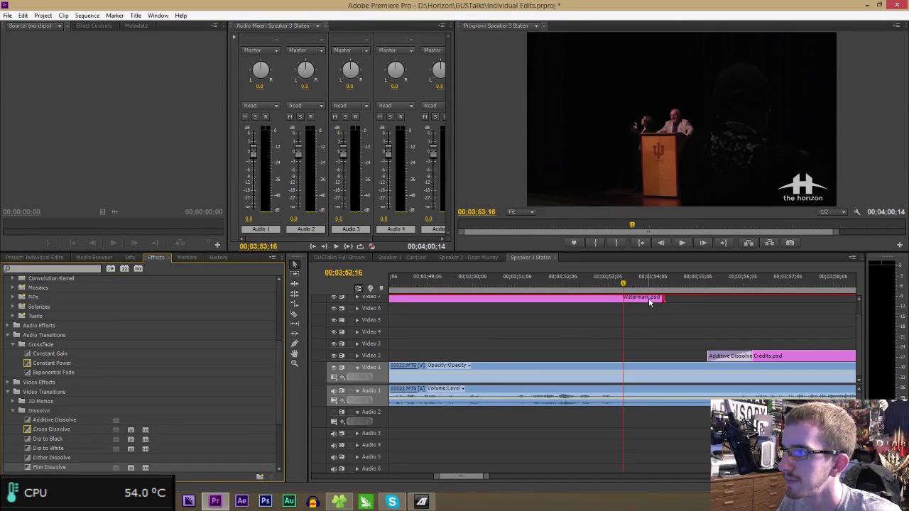
pyautogui.moveTo(648, 302); pyautogui.dragTo(647, 301)
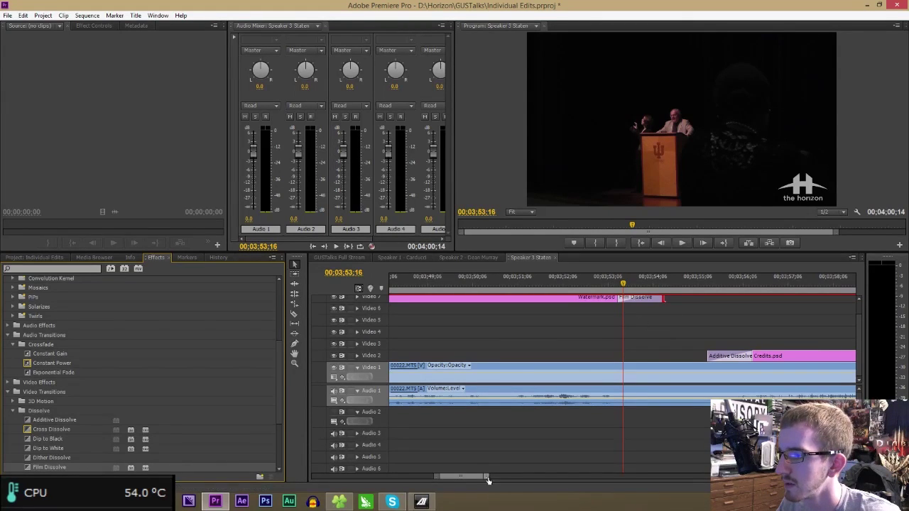
pyautogui.moveTo(488, 481); pyautogui.dragTo(700, 474)
pyautogui.click(514, 284)
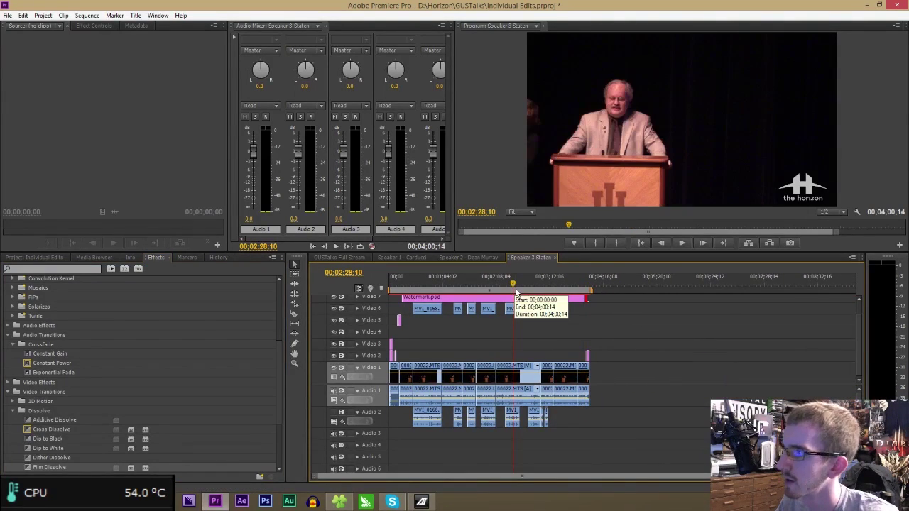
# - Play back the watermarked edit and compare it with the Speaker 1 Carducci sequence
pyautogui.press('space')
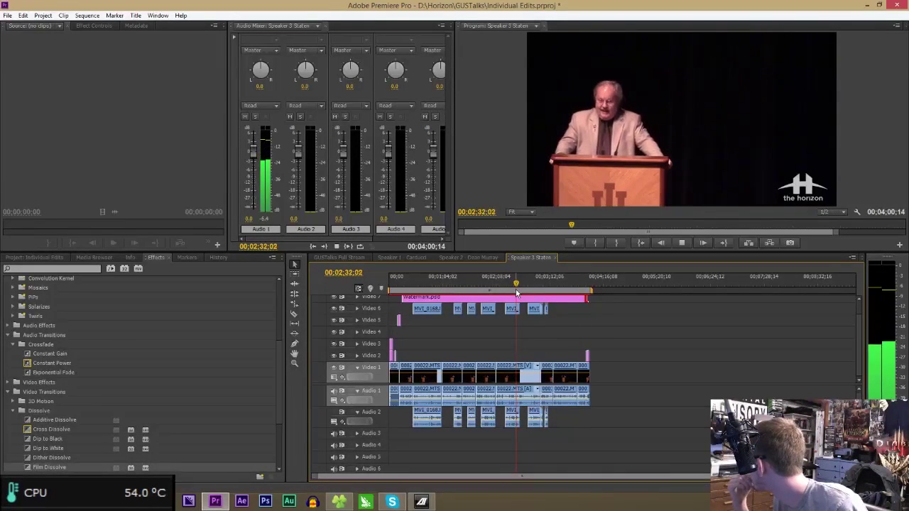
pyautogui.press('space')
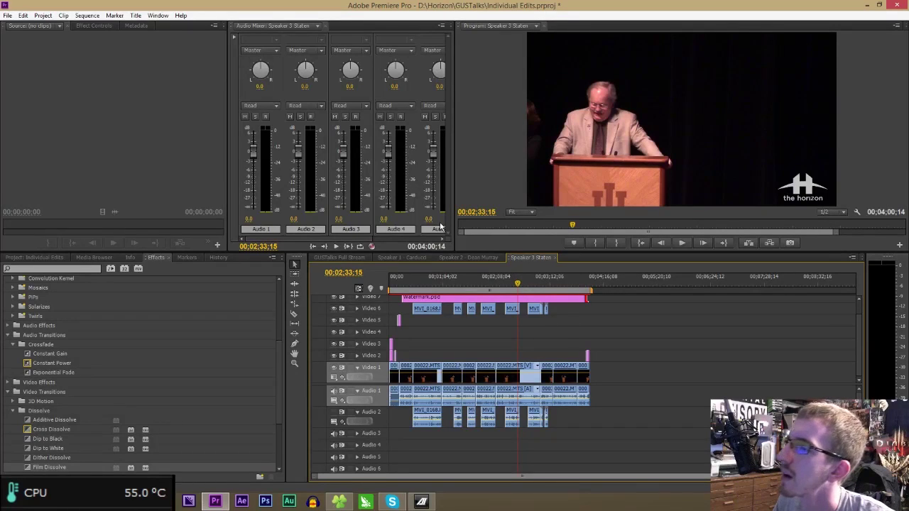
pyautogui.click(402, 257)
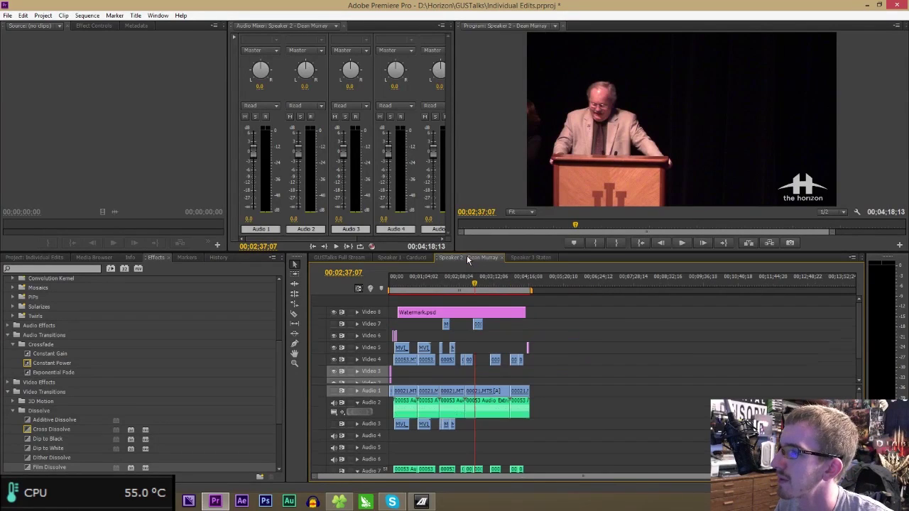
pyautogui.click(542, 258)
pyautogui.click(401, 257)
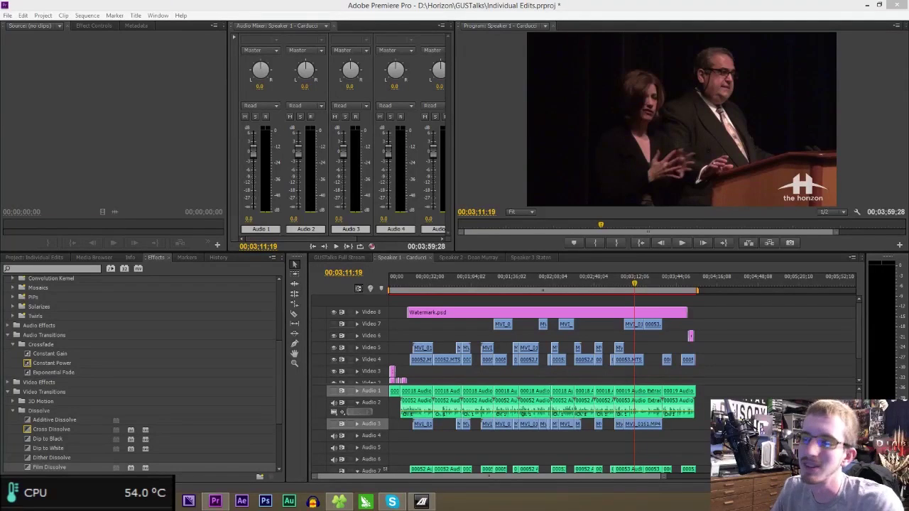
# - Return to the Speaker 3 sequence, save the project, and bring up the GUSTalks folder
pyautogui.click(526, 260)
pyautogui.hotkey('ctrl', 's')
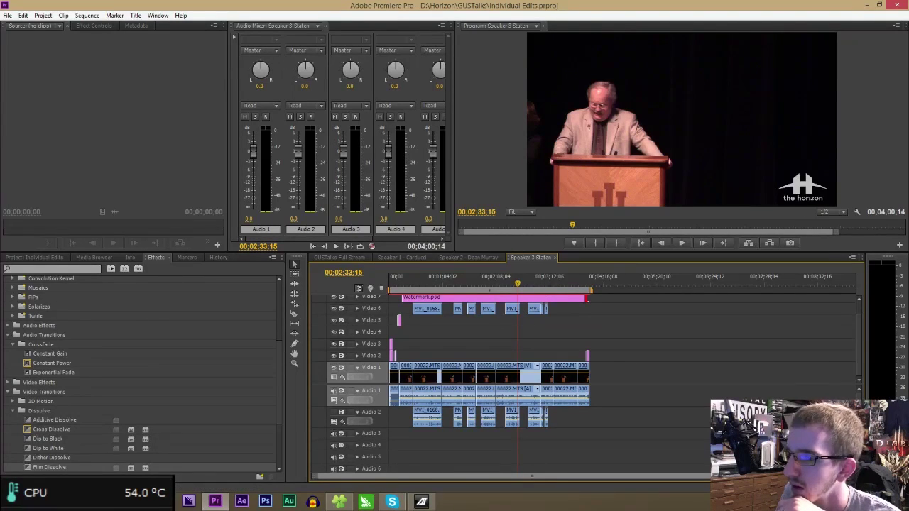
pyautogui.moveTo(62, 501)
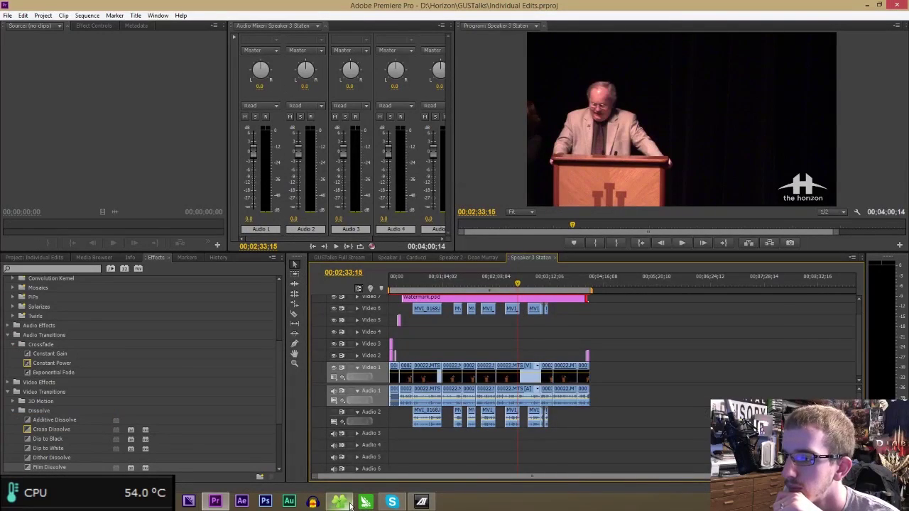
pyautogui.click(343, 501)
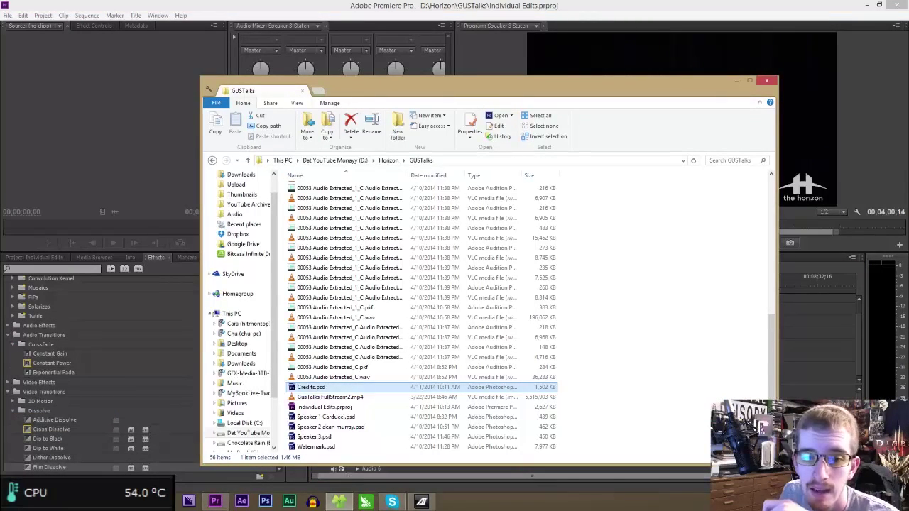
# - Close the GUSTalks Explorer window and show the Windows desktop with Win+D
pyautogui.click(61, 502)
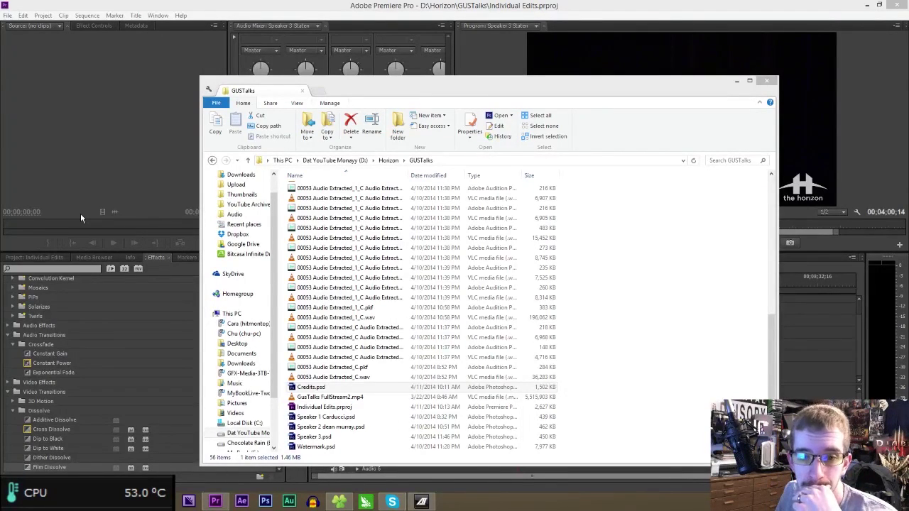
pyautogui.click(767, 80)
pyautogui.press('super+d')
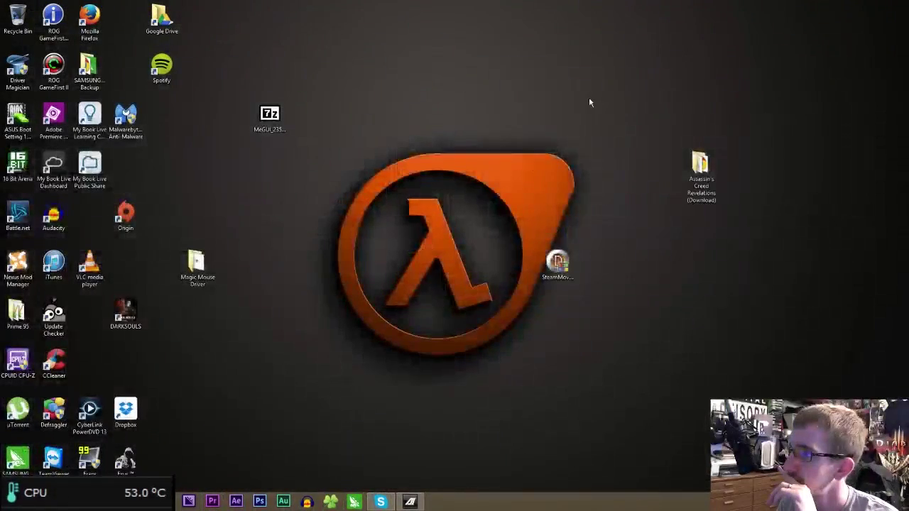
pyautogui.click(439, 171)
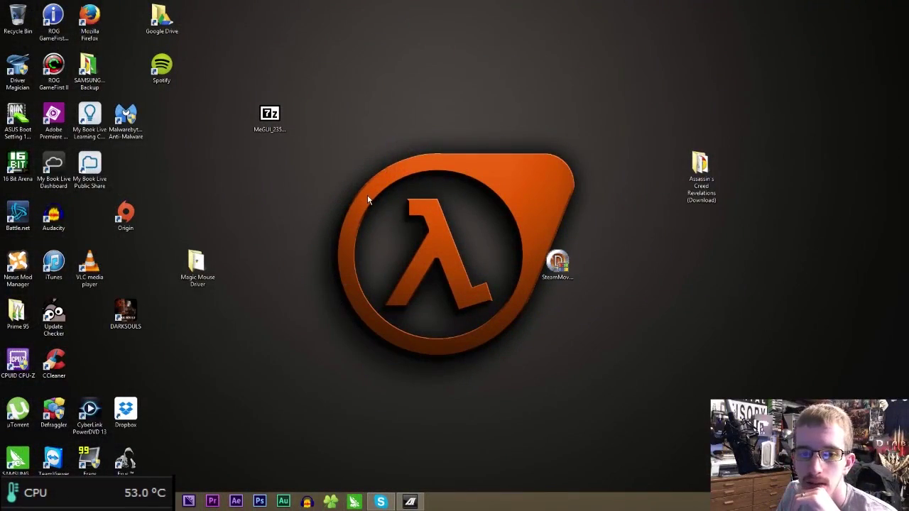